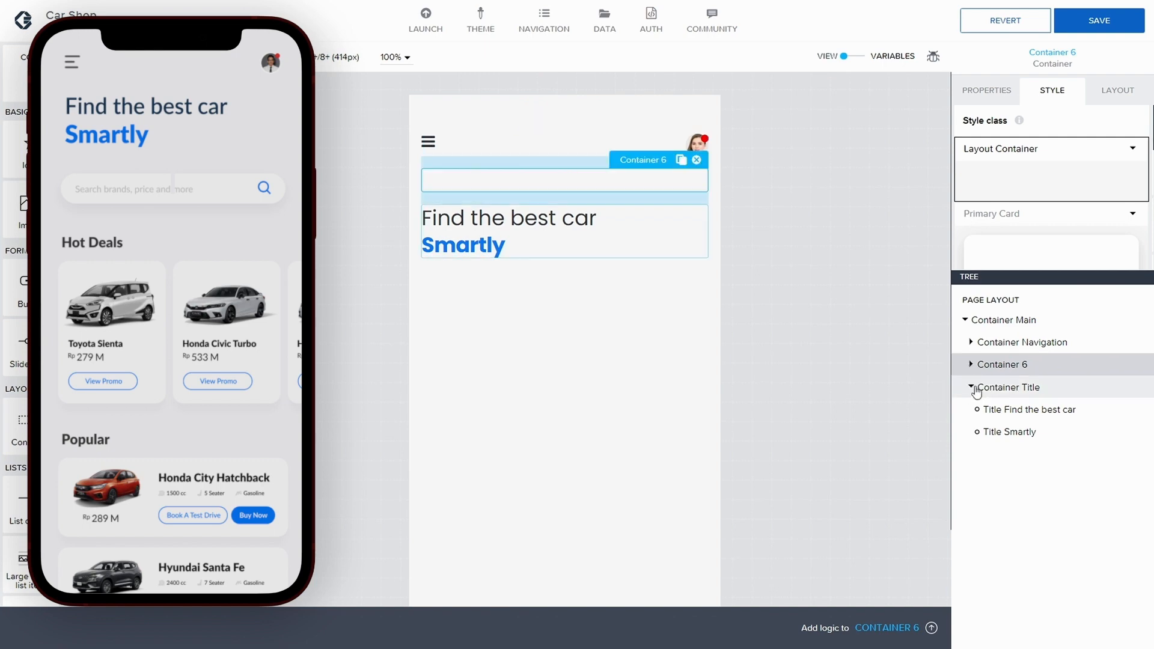
Step: Rename the container below the title block to "Container Search button" via its component display name
{"action": "left_click", "coordinate": [971, 387]}
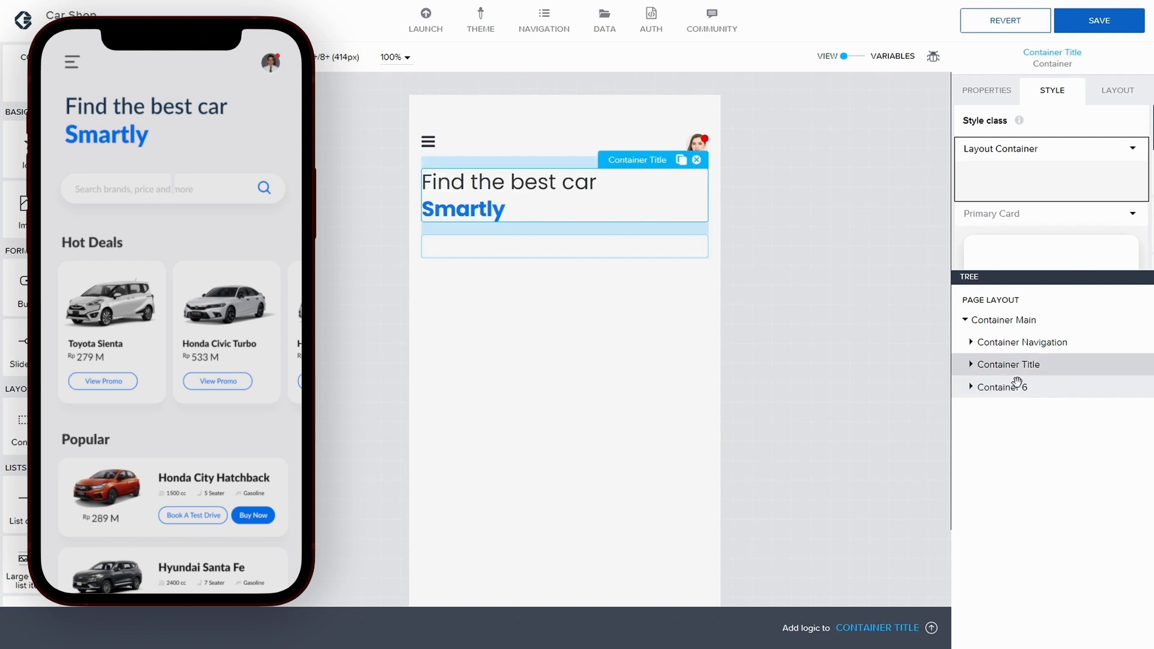
{"action": "left_click", "coordinate": [1010, 387]}
{"action": "scroll", "coordinate": [1028, 207], "scroll_direction": "down", "scroll_amount": 2}
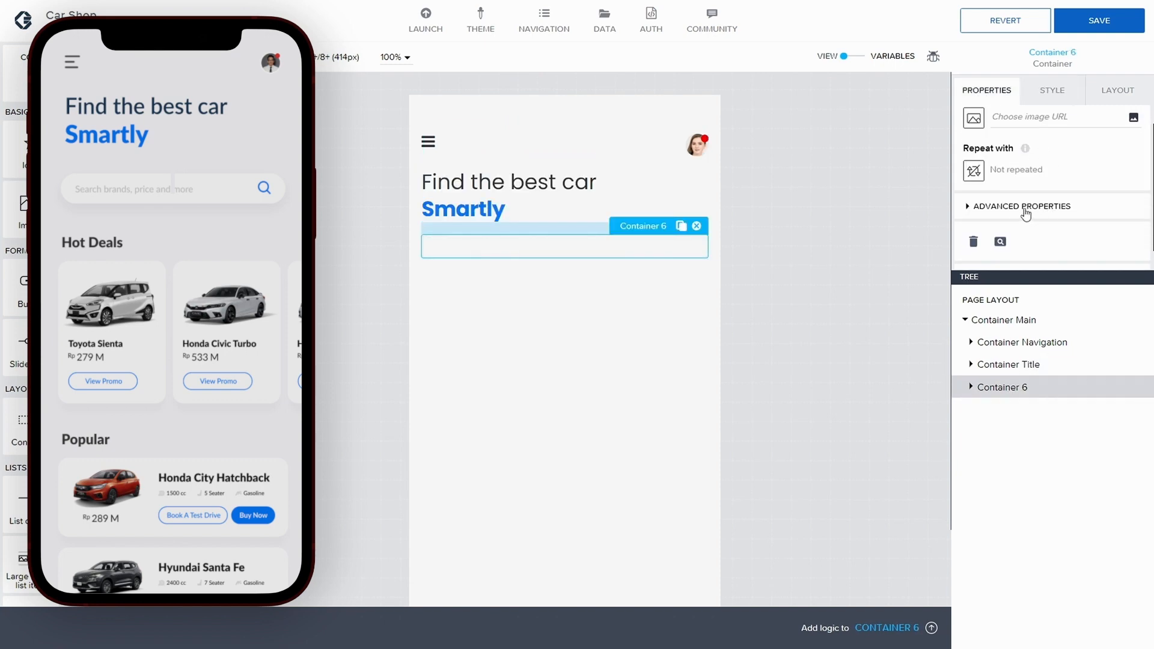
{"action": "left_click", "coordinate": [969, 181]}
{"action": "scroll", "coordinate": [992, 192], "scroll_direction": "down", "scroll_amount": 1}
{"action": "left_click", "coordinate": [1028, 225]}
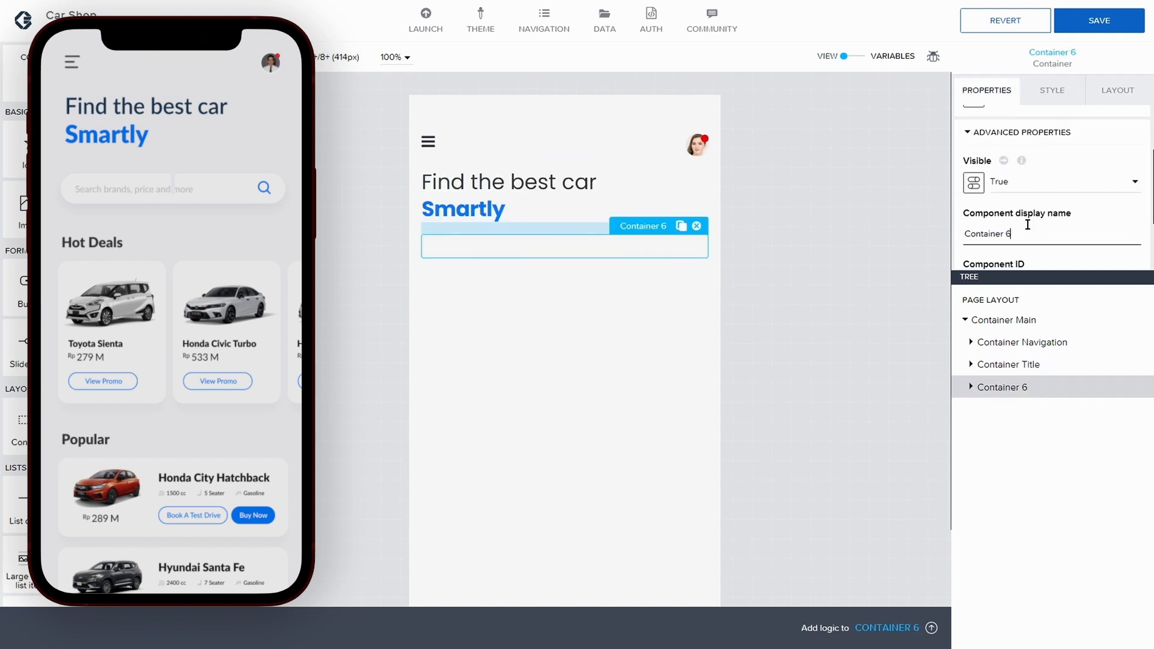
{"action": "key", "text": "BackSpace"}
{"action": "type", "text": "Search button"}
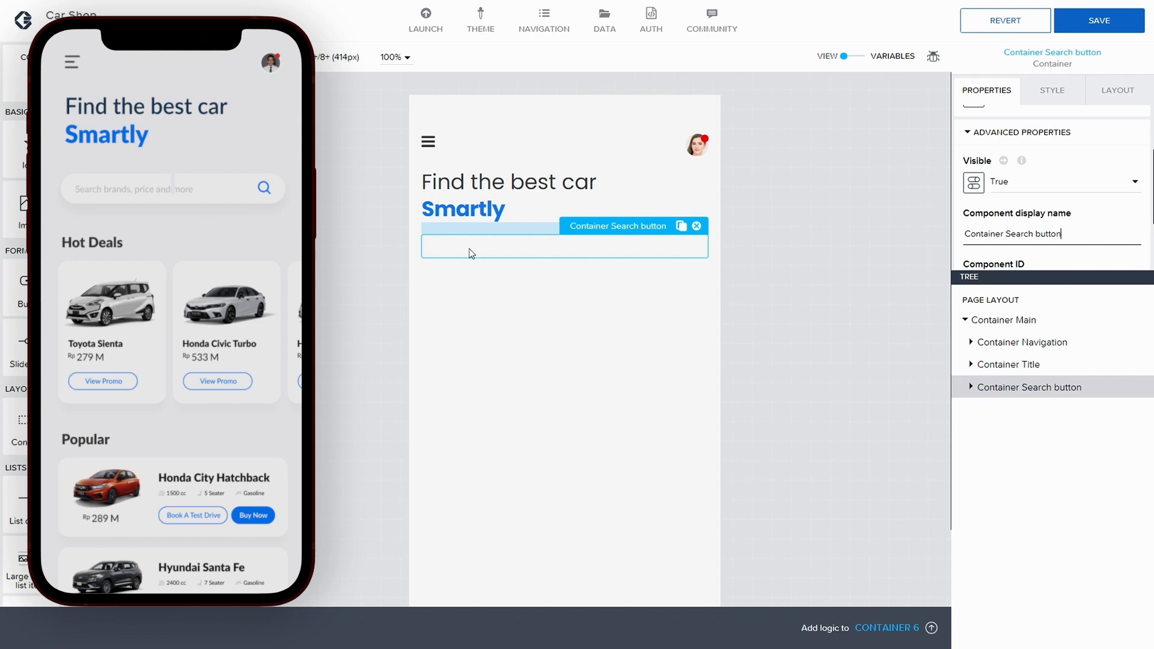
Step: Add a Search bar component into Container Search button and save the app
{"action": "scroll", "coordinate": [16, 349], "scroll_direction": "down", "scroll_amount": 3}
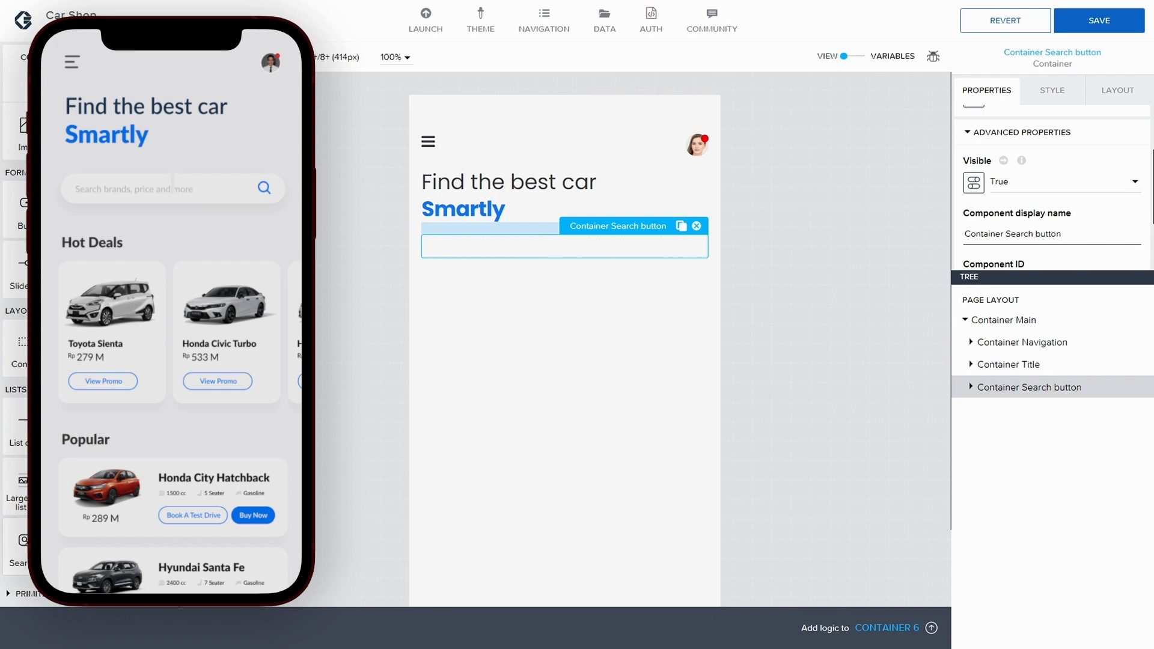
{"action": "left_click_drag", "start_coordinate": [23, 544], "coordinate": [1070, 394]}
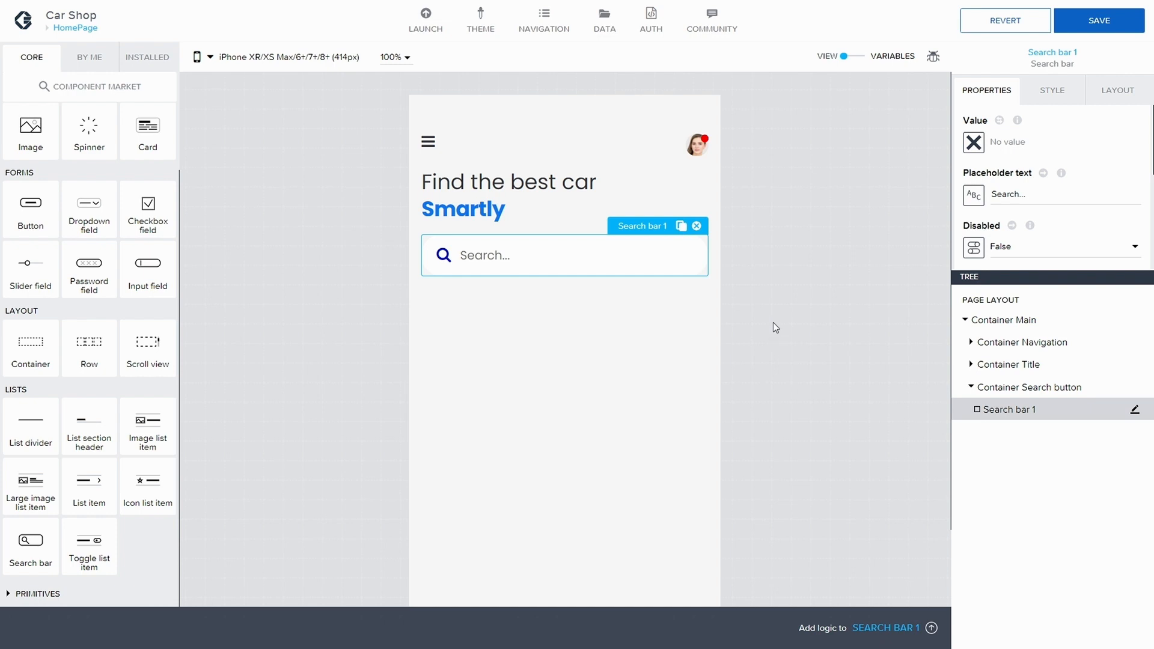
{"action": "left_click", "coordinate": [1099, 20]}
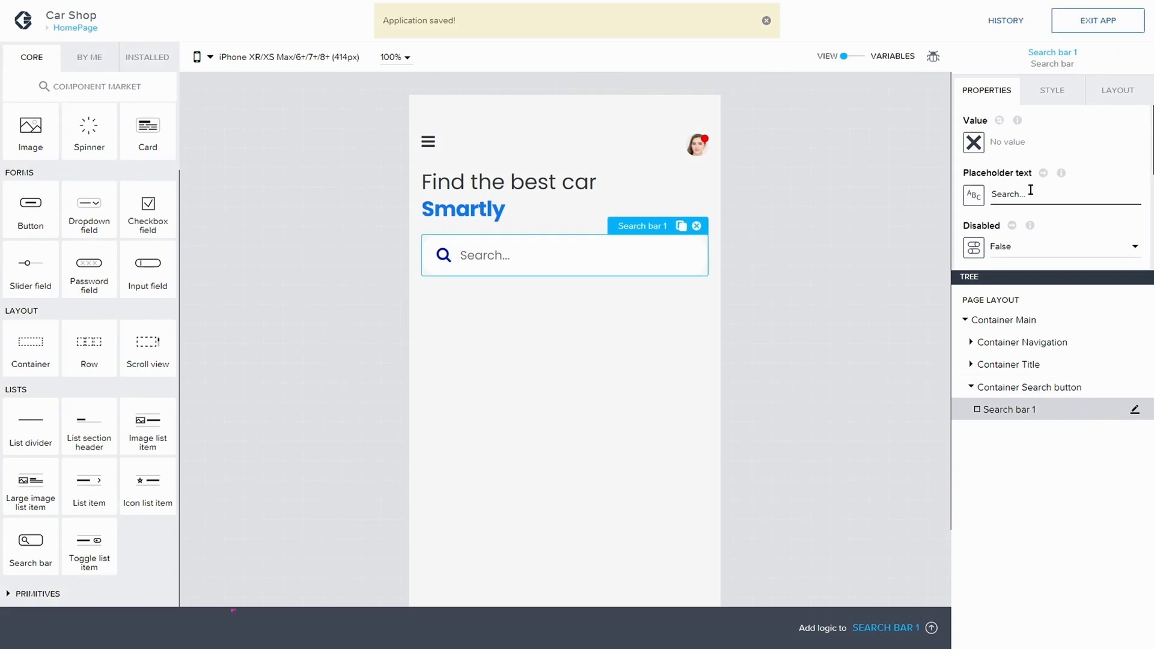
Step: Create a new style class named "Search Bar Custom Style" for the search bar from the default search bar style
{"action": "left_click", "coordinate": [1052, 91]}
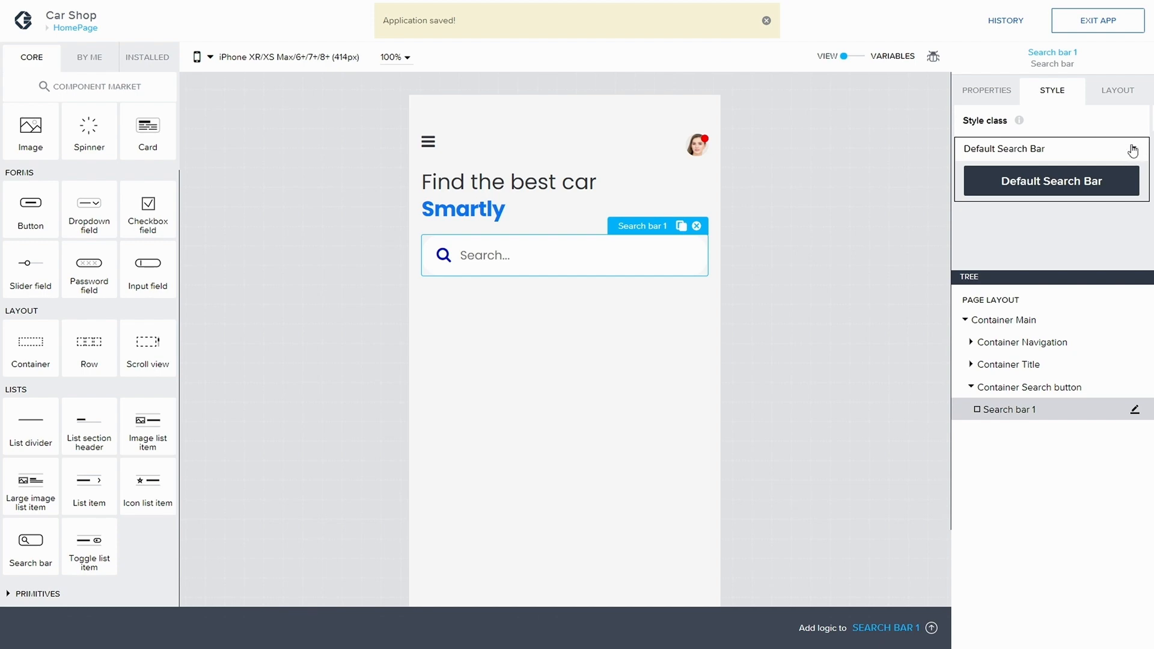
{"action": "left_click", "coordinate": [1133, 150]}
{"action": "left_click", "coordinate": [1016, 197]}
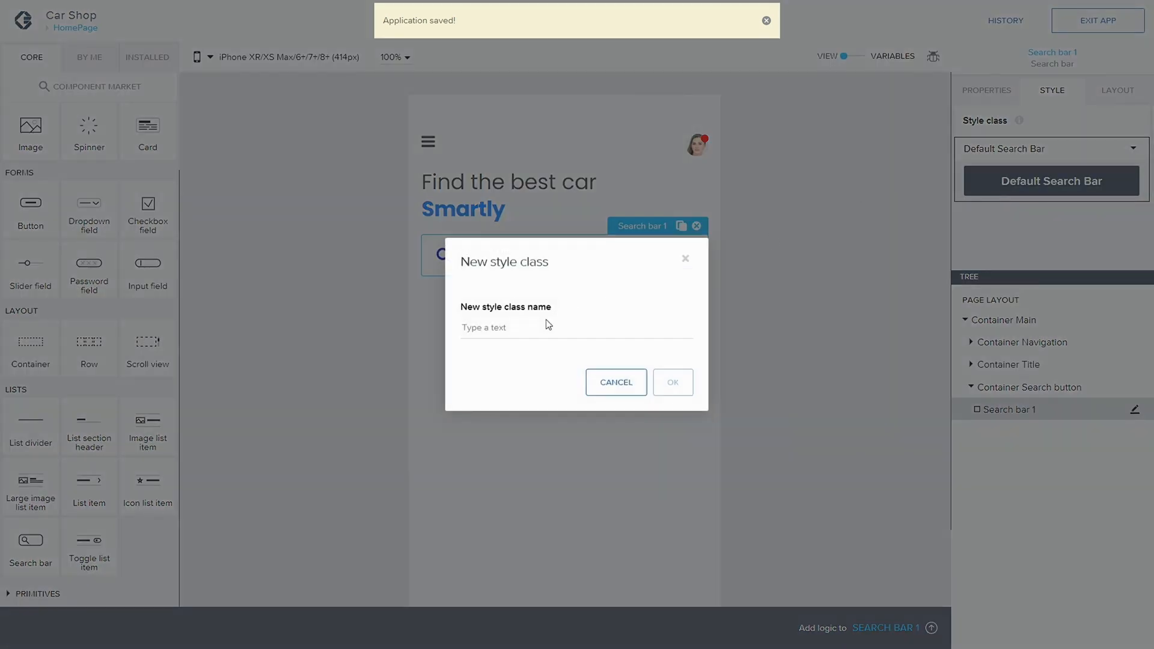
{"action": "left_click", "coordinate": [533, 331]}
{"action": "type", "text": "Sear"}
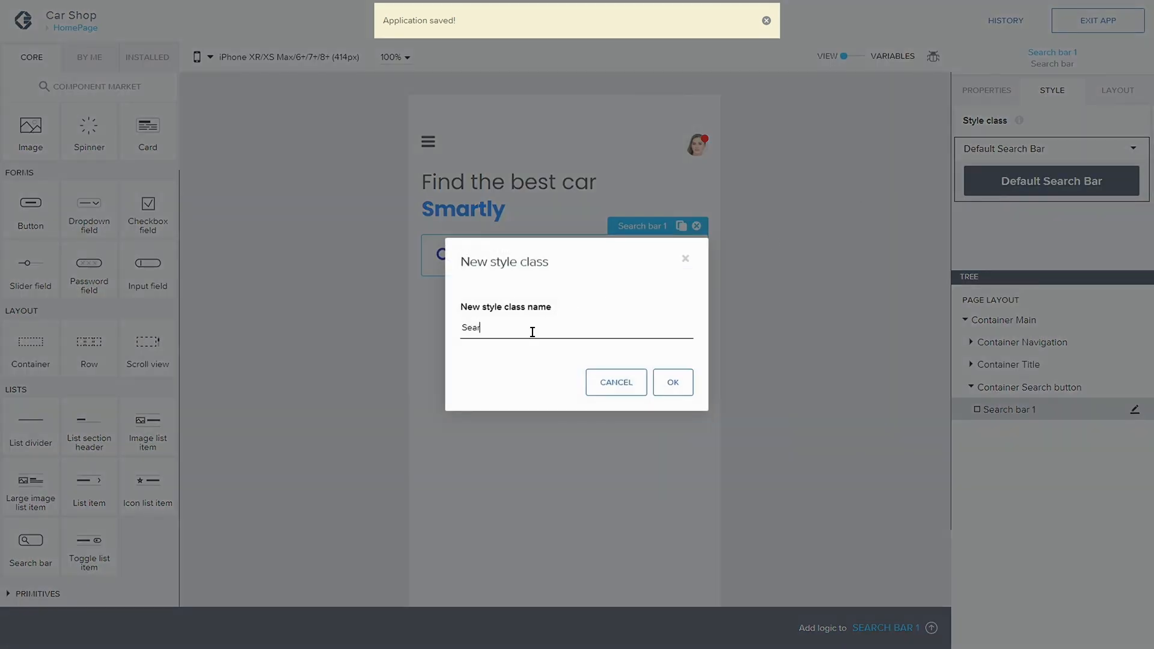
{"action": "type", "text": "ch Bar"}
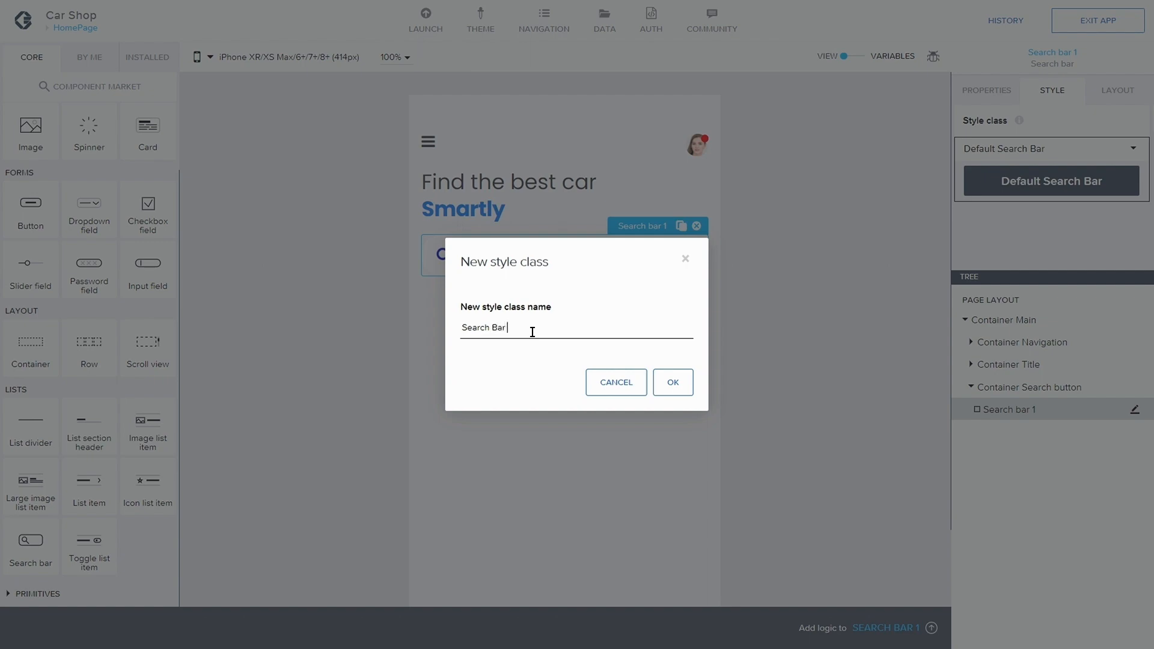
{"action": "type", "text": " Custom Style"}
{"action": "left_click", "coordinate": [671, 383]}
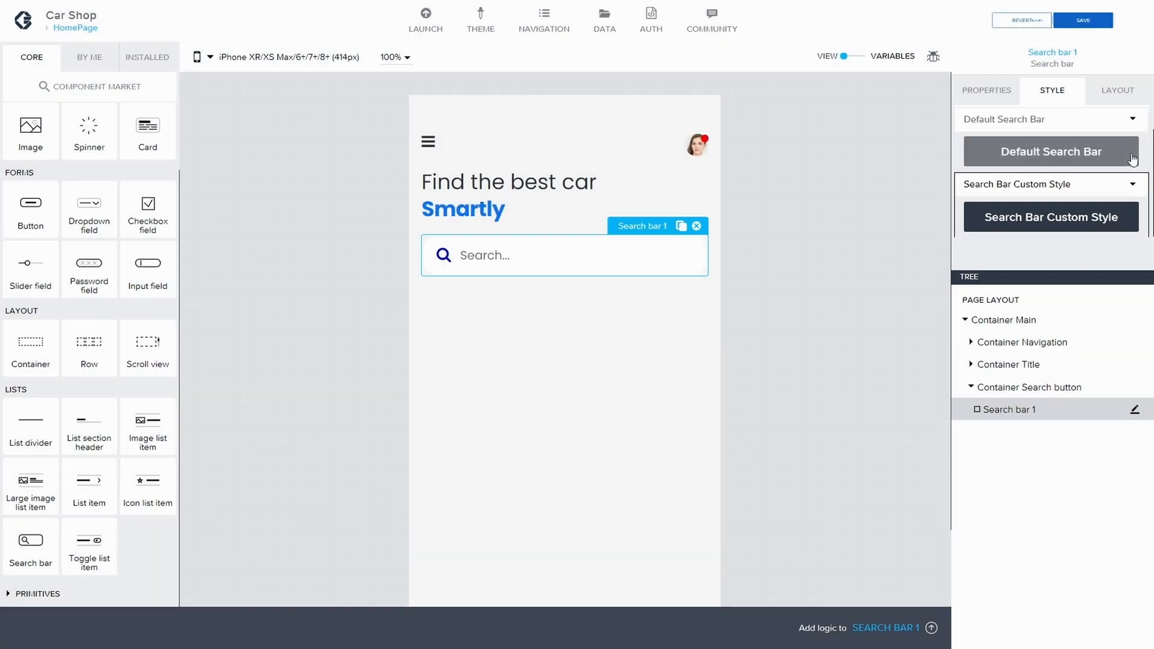
Step: Open Search Bar Custom Style in the style editor and set its shadow to Medium
{"action": "left_click", "coordinate": [1133, 192]}
{"action": "left_click", "coordinate": [1034, 210]}
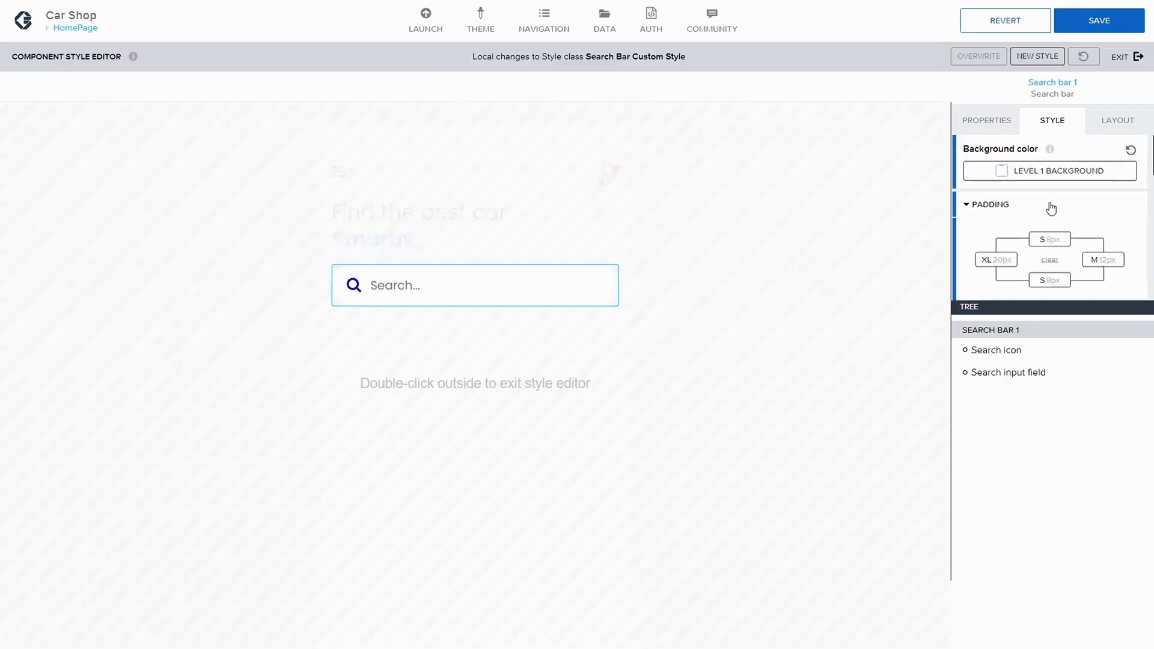
{"action": "scroll", "coordinate": [1046, 214], "scroll_direction": "down", "scroll_amount": 3}
{"action": "scroll", "coordinate": [1044, 217], "scroll_direction": "down", "scroll_amount": 4}
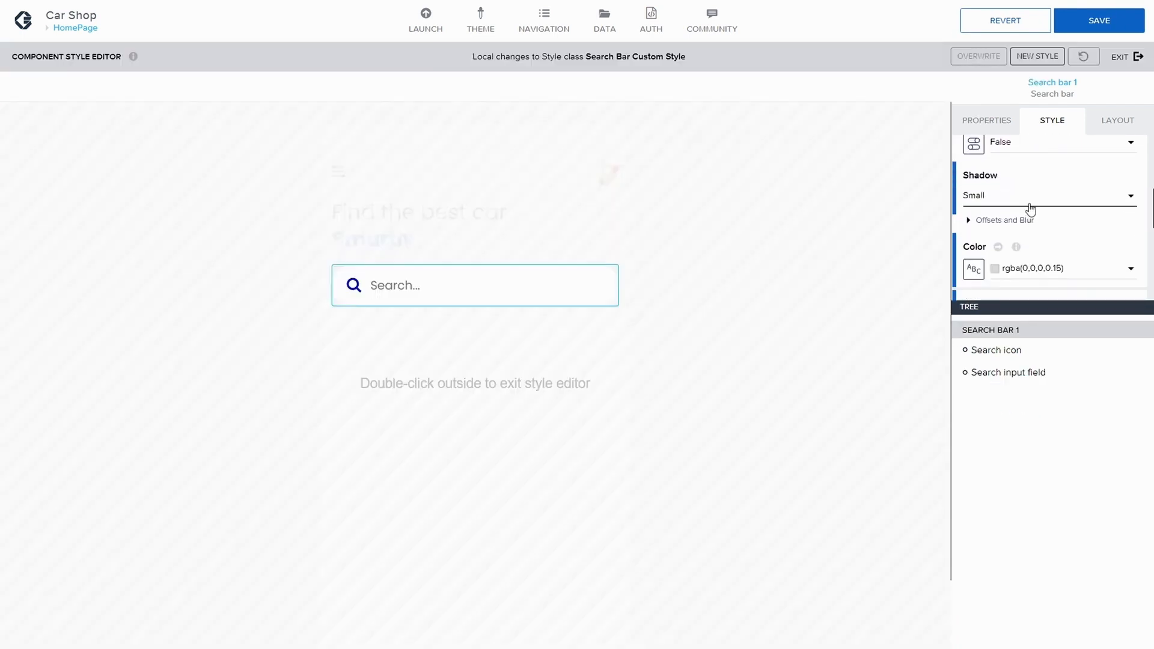
{"action": "left_click", "coordinate": [1028, 200]}
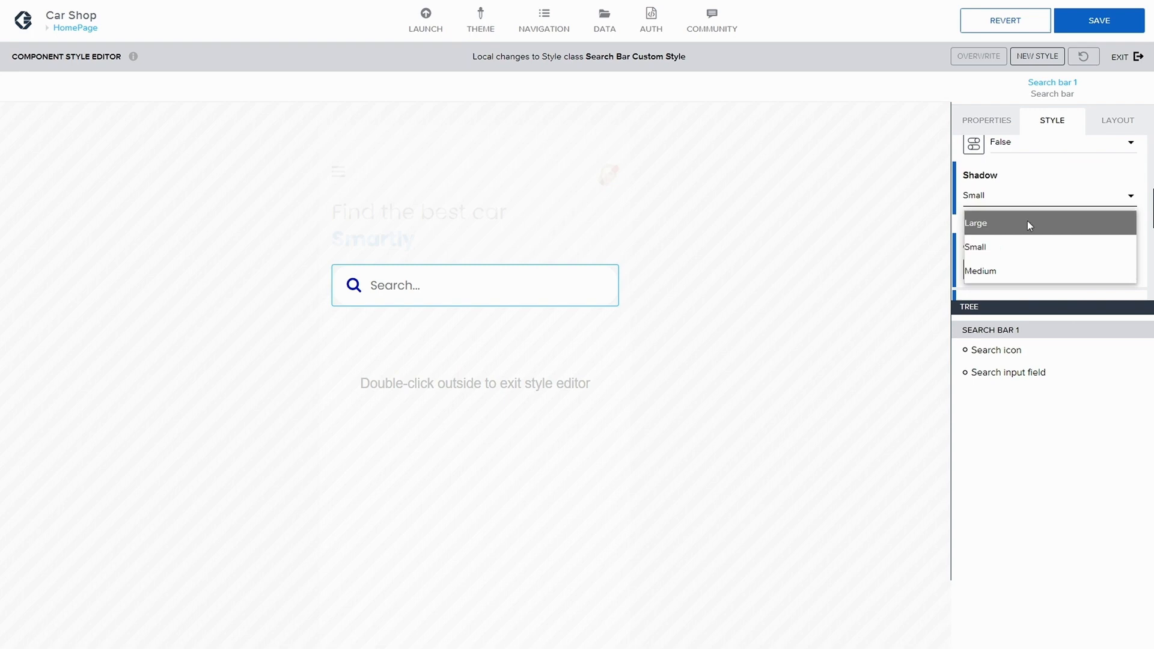
{"action": "left_click", "coordinate": [1012, 270]}
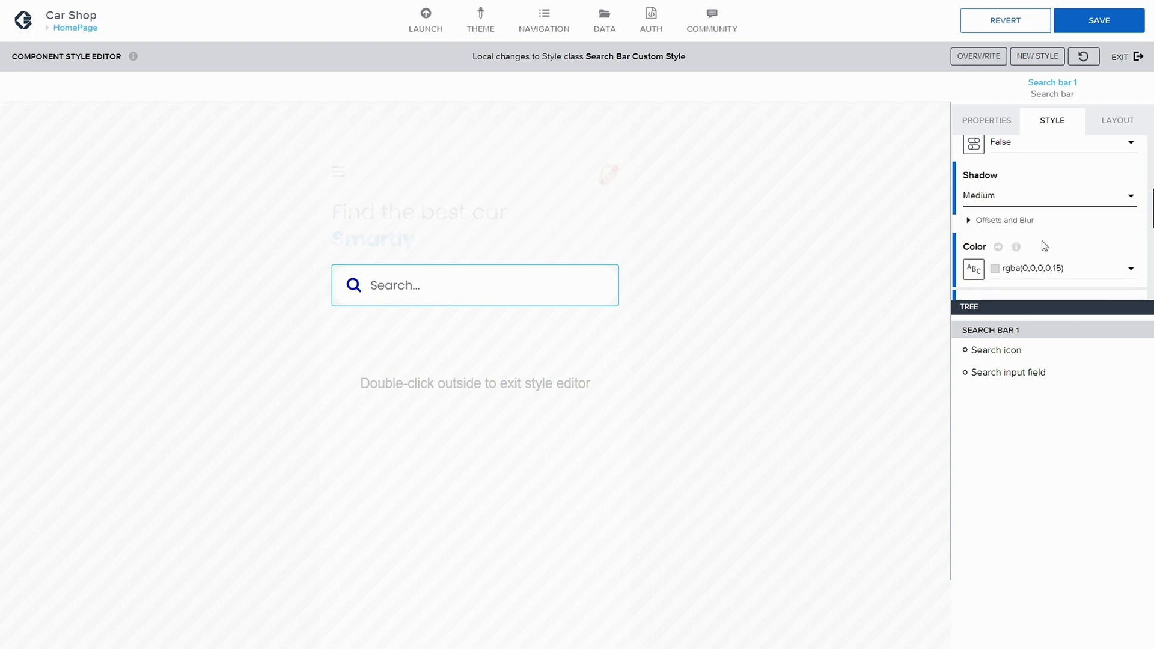
Step: Expand the shadow's offsets and blur, change the shadow to Large, and save the app
{"action": "scroll", "coordinate": [1046, 241], "scroll_direction": "down", "scroll_amount": 1}
{"action": "scroll", "coordinate": [1059, 217], "scroll_direction": "up", "scroll_amount": 1}
{"action": "left_click", "coordinate": [969, 220]}
{"action": "scroll", "coordinate": [1025, 222], "scroll_direction": "down", "scroll_amount": 1}
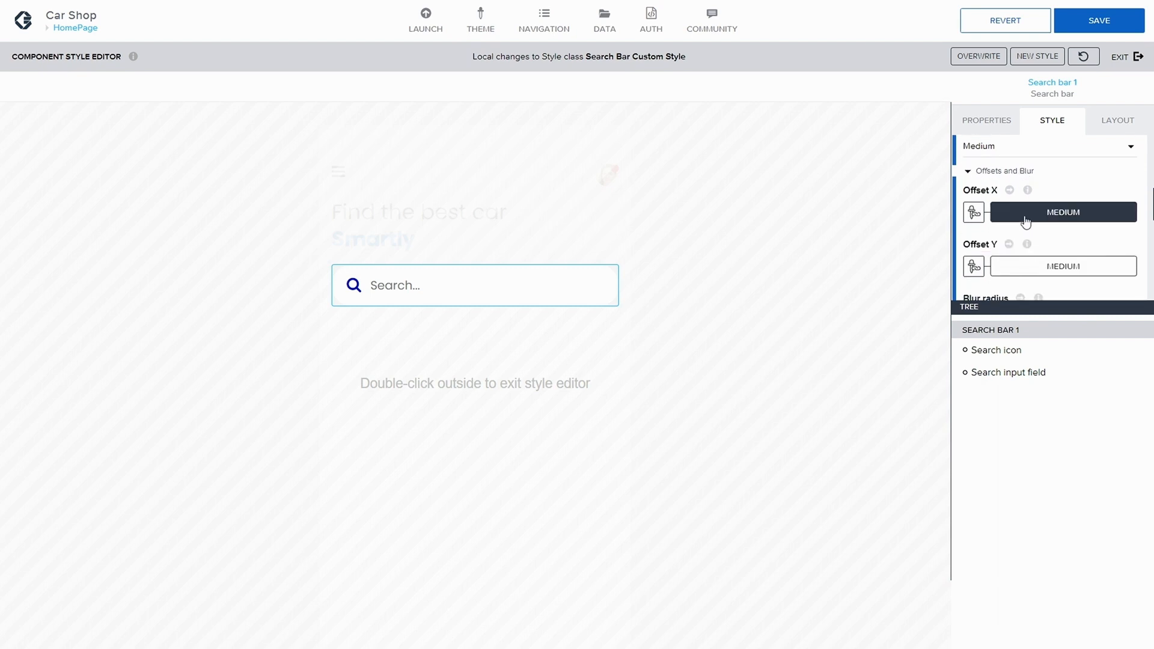
{"action": "scroll", "coordinate": [1058, 180], "scroll_direction": "up", "scroll_amount": 2}
{"action": "scroll", "coordinate": [1064, 178], "scroll_direction": "down", "scroll_amount": 1}
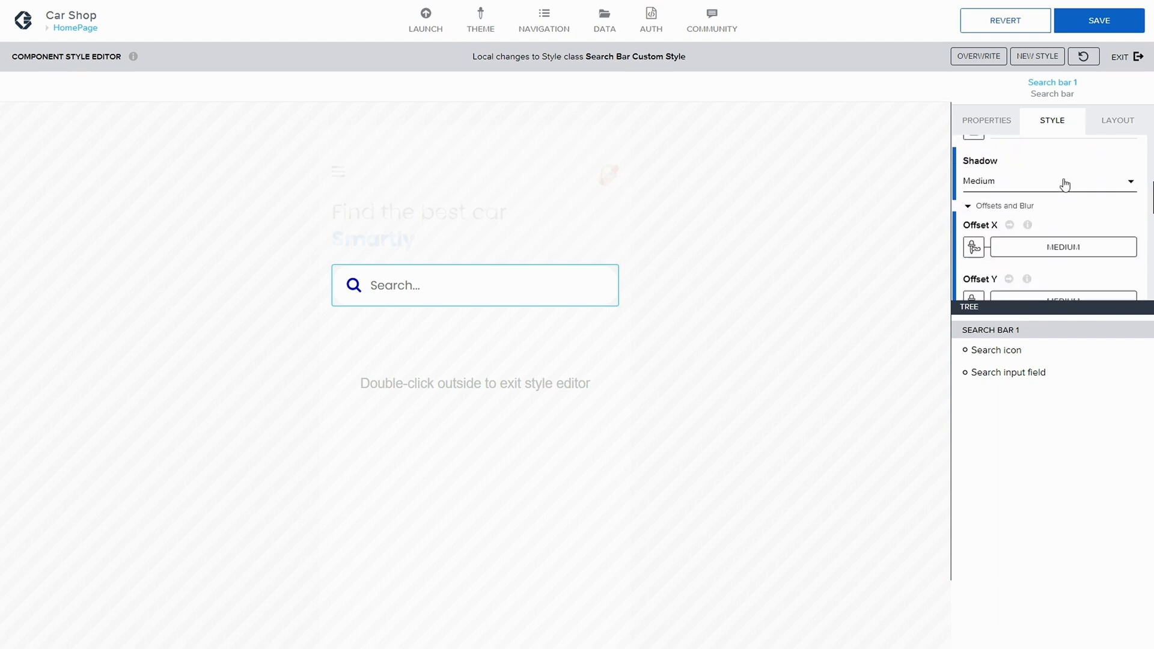
{"action": "left_click", "coordinate": [1068, 176]}
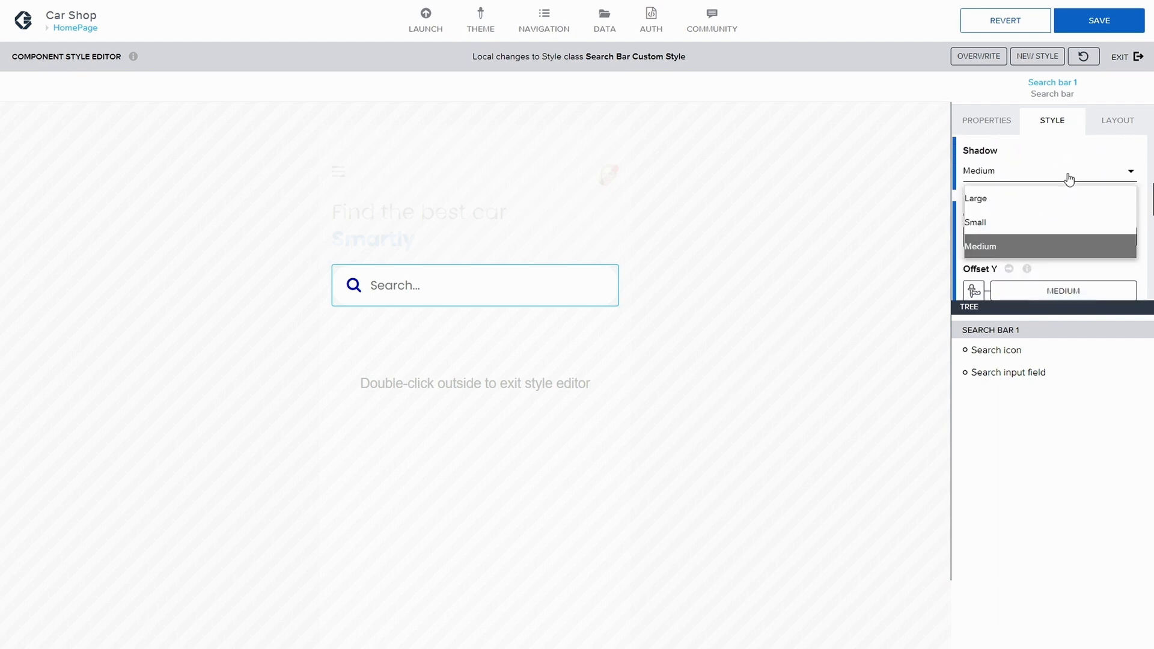
{"action": "left_click", "coordinate": [1032, 205]}
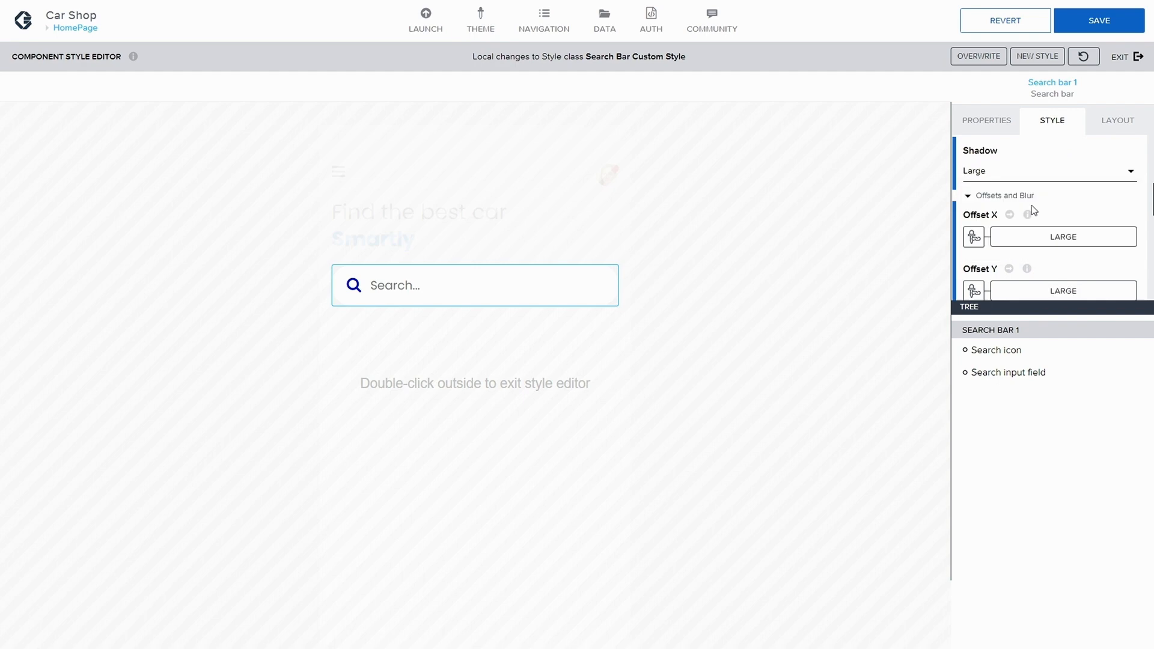
{"action": "left_click", "coordinate": [1120, 27]}
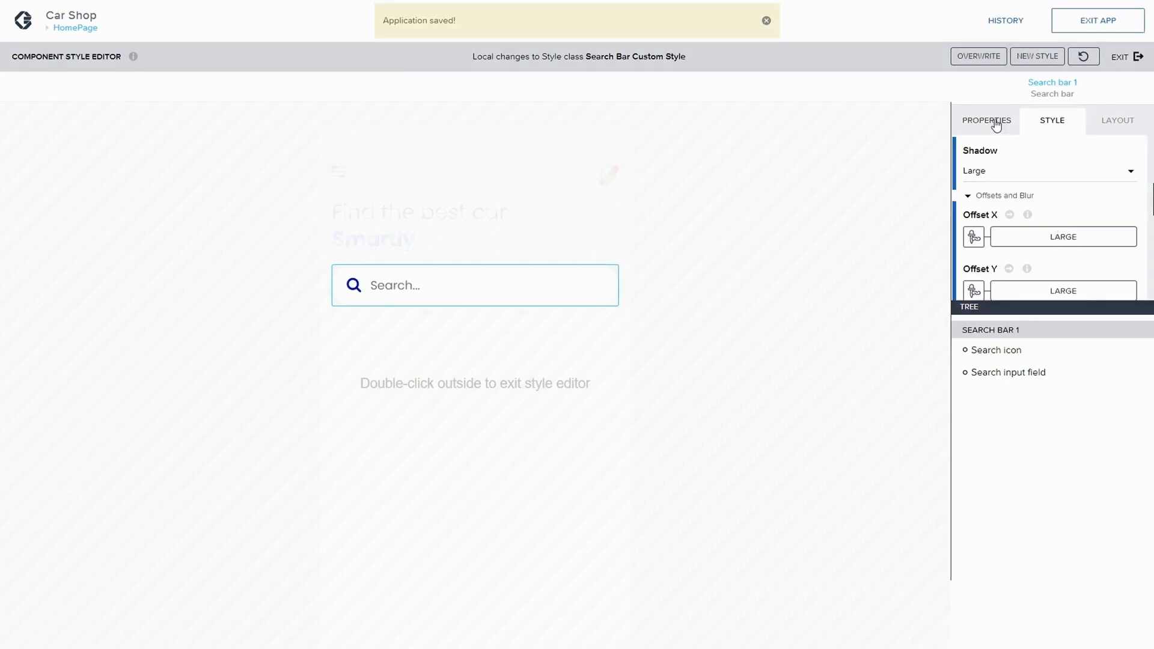
Step: Reopen the Search Bar Custom Style editor and inspect its search icon and search input field parts
{"action": "left_click", "coordinate": [1122, 58]}
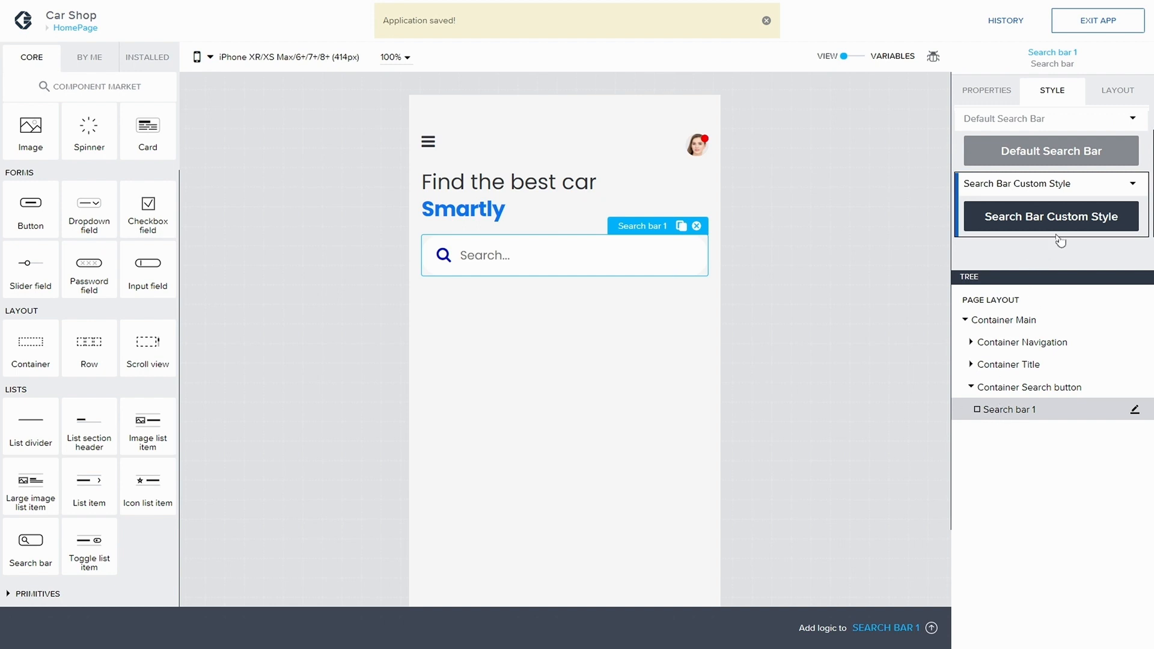
{"action": "left_click", "coordinate": [1134, 187]}
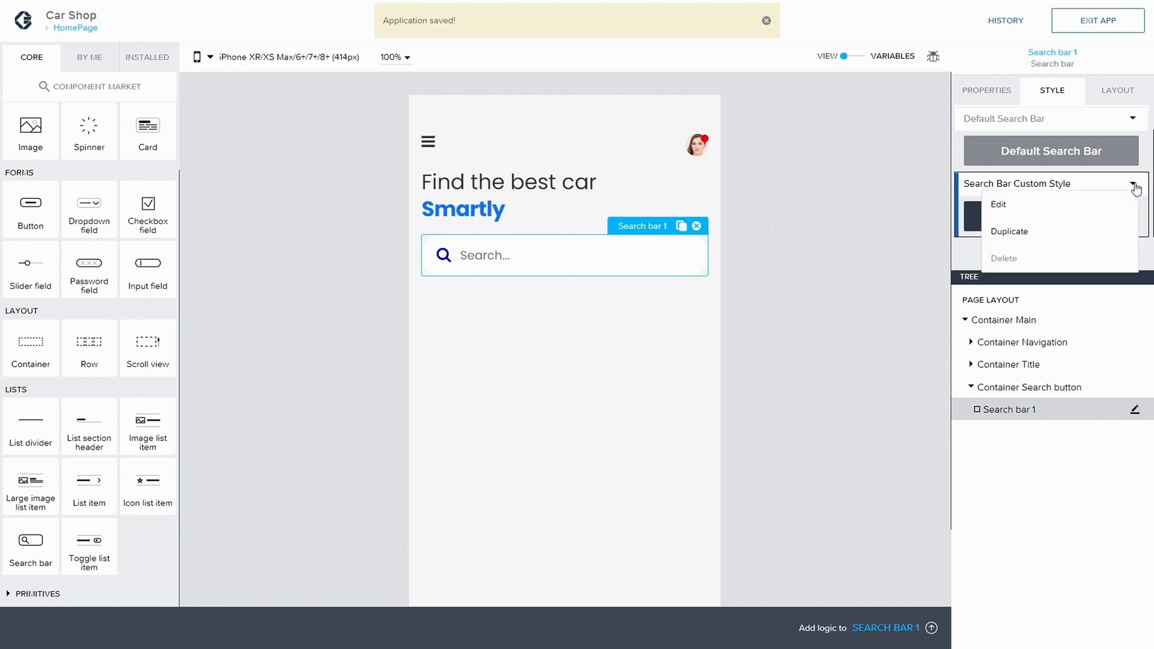
{"action": "left_click", "coordinate": [1061, 206]}
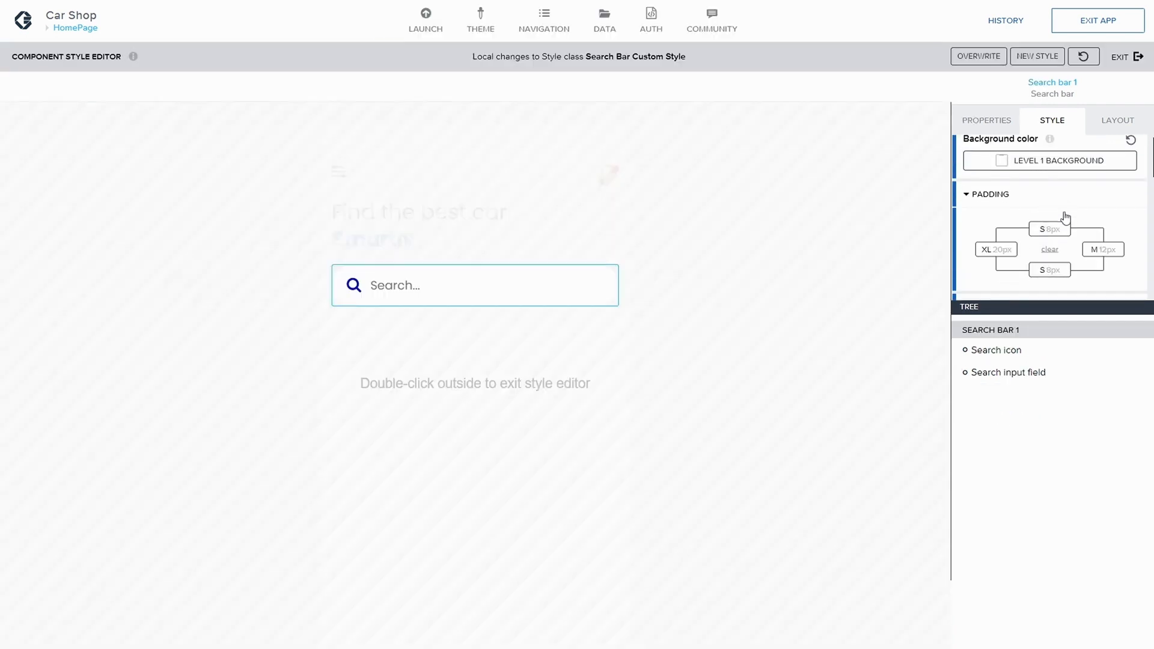
{"action": "scroll", "coordinate": [1066, 218], "scroll_direction": "down", "scroll_amount": 1}
{"action": "scroll", "coordinate": [1066, 218], "scroll_direction": "down", "scroll_amount": 6}
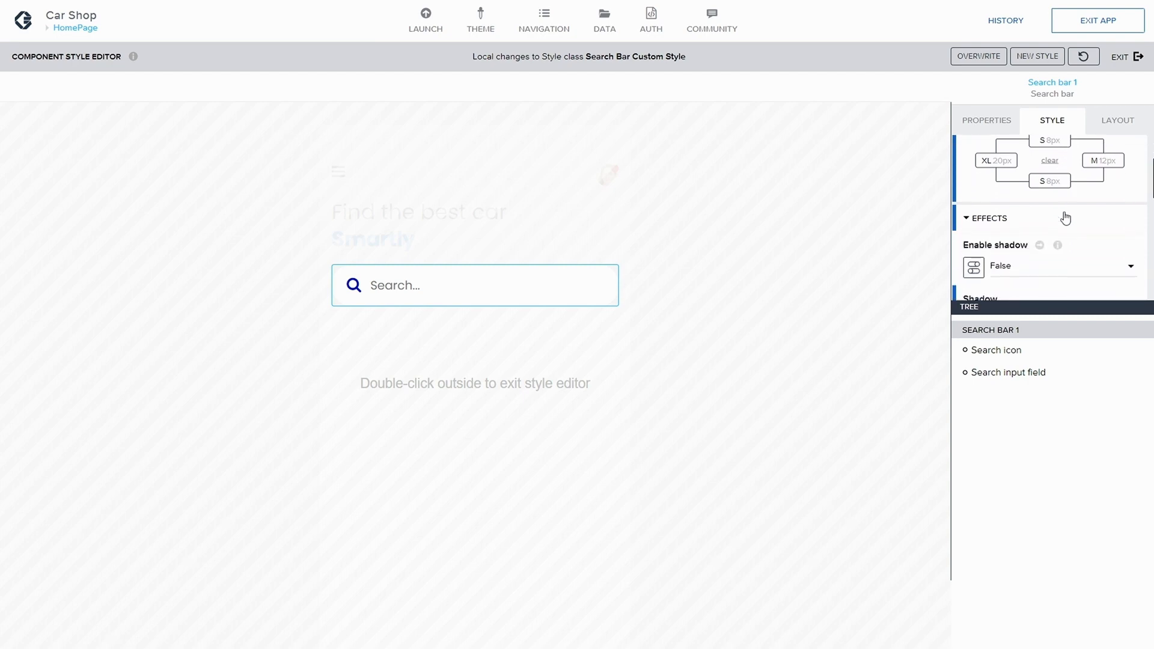
{"action": "left_click", "coordinate": [398, 290]}
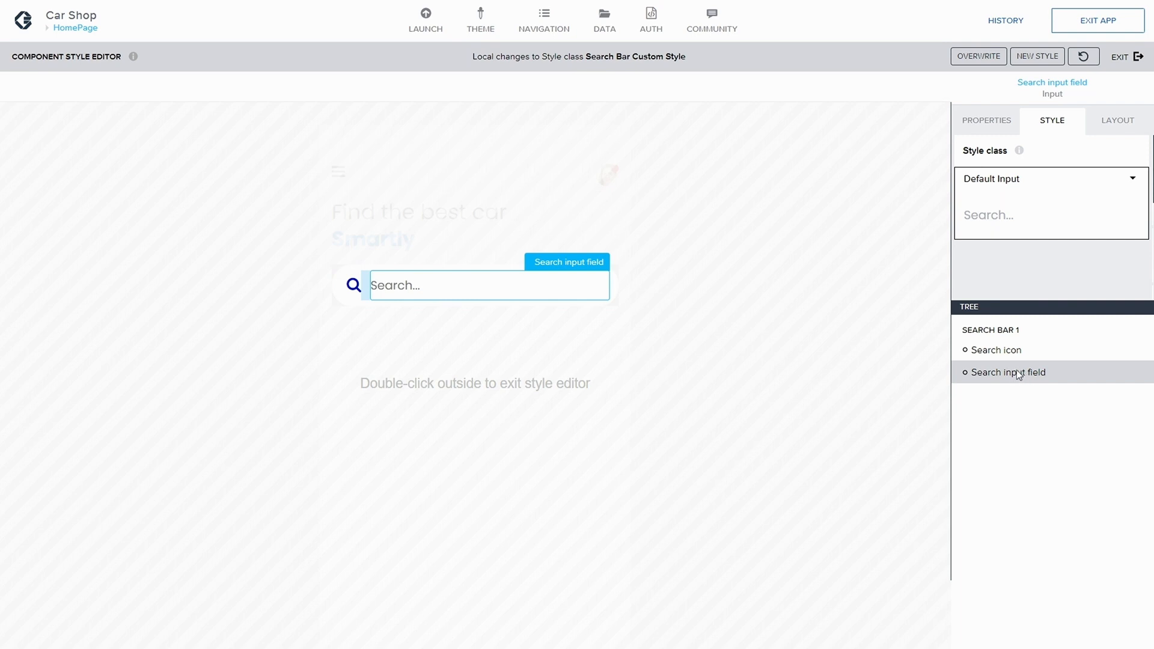
{"action": "left_click", "coordinate": [1001, 348]}
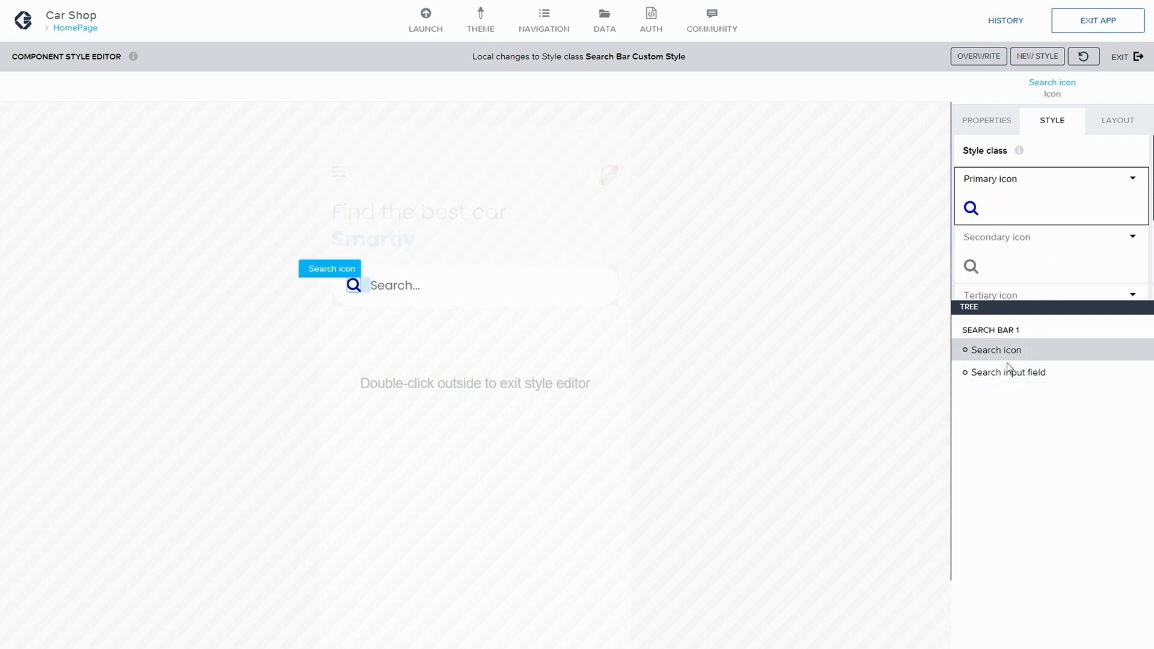
{"action": "left_click", "coordinate": [997, 373]}
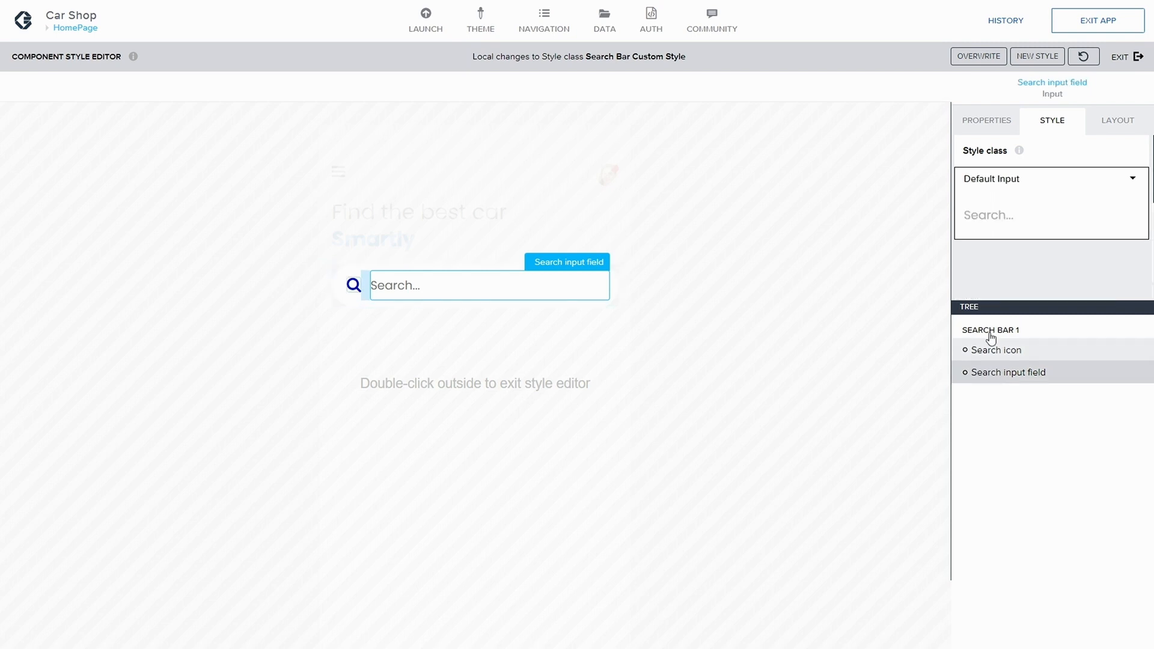
{"action": "left_click", "coordinate": [1010, 352]}
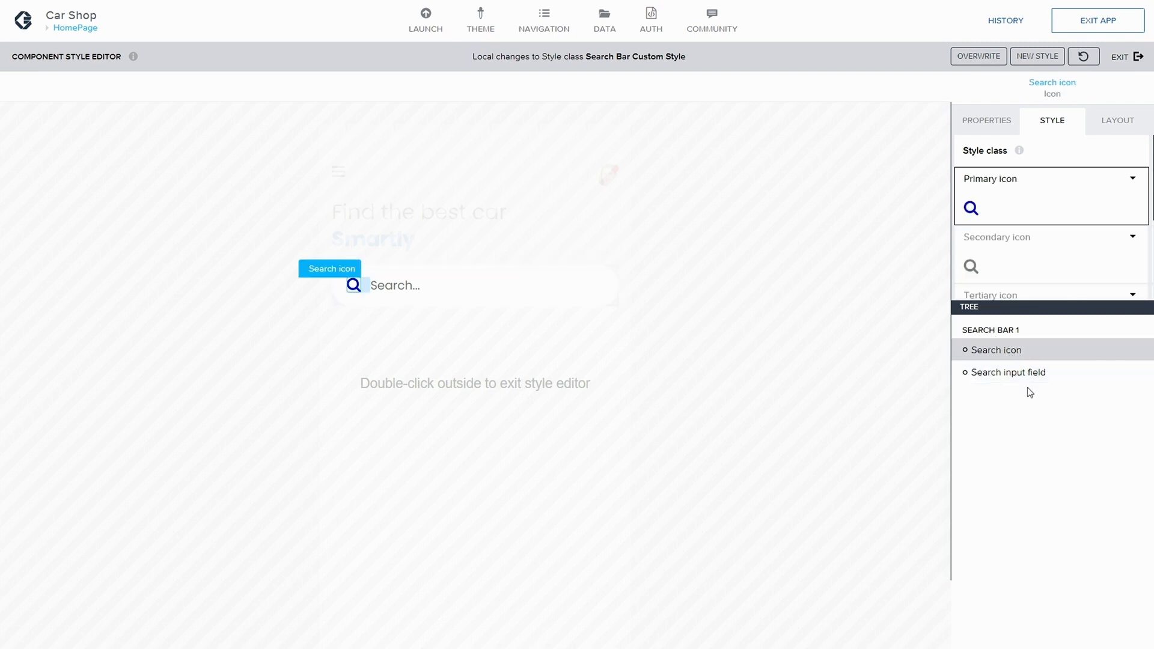
{"action": "left_click", "coordinate": [1001, 372]}
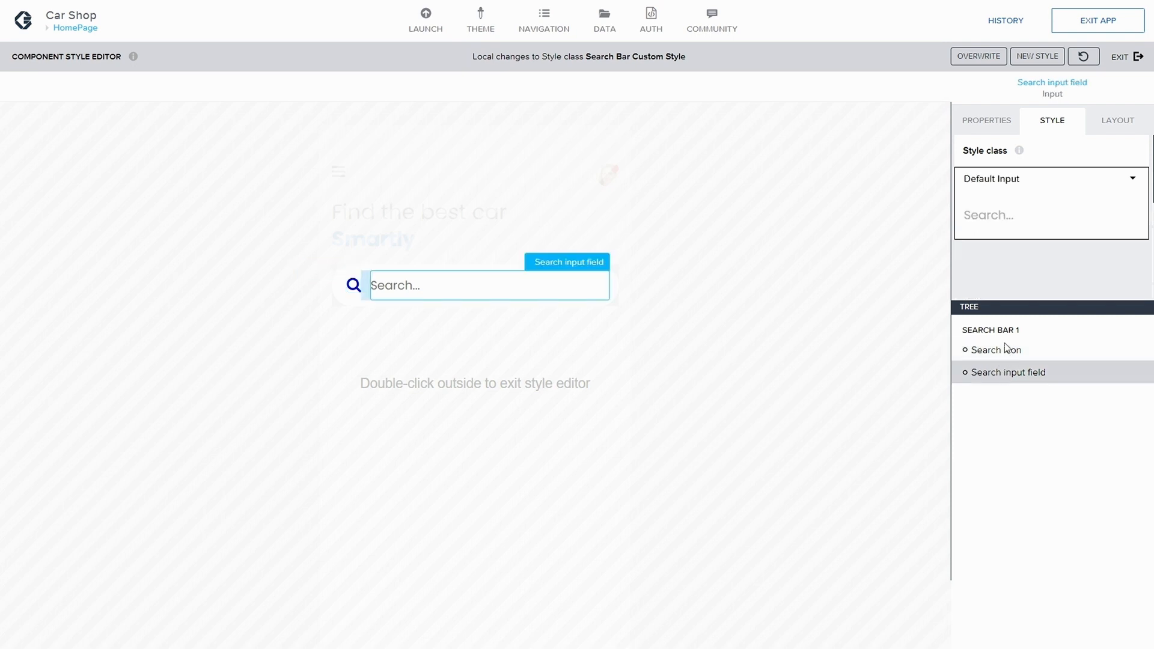
{"action": "left_click", "coordinate": [985, 352]}
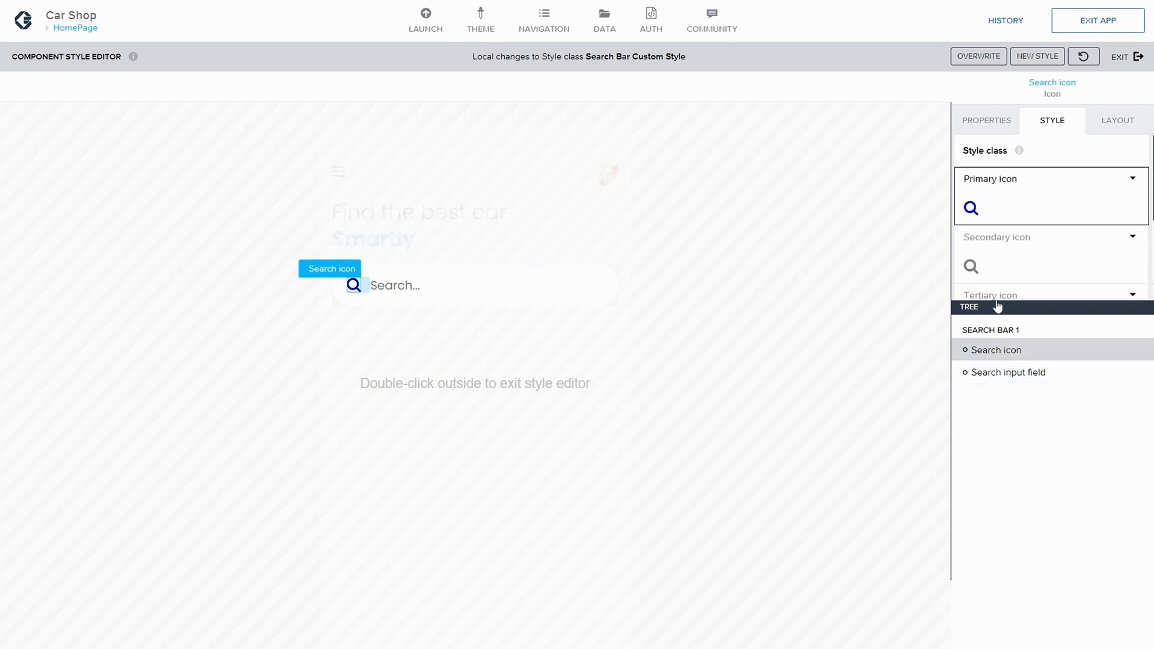
{"action": "left_click", "coordinate": [1007, 369]}
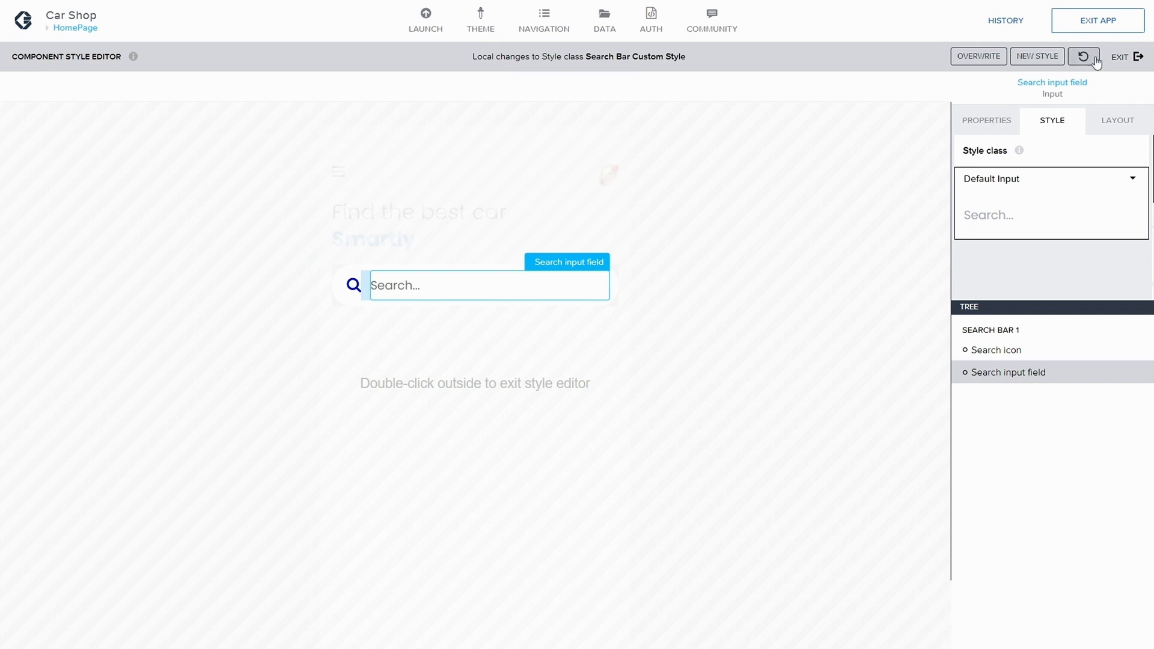
Step: Exit the style editor, re-enter it from Search bar 1, and view its properties tab
{"action": "left_click", "coordinate": [1121, 57]}
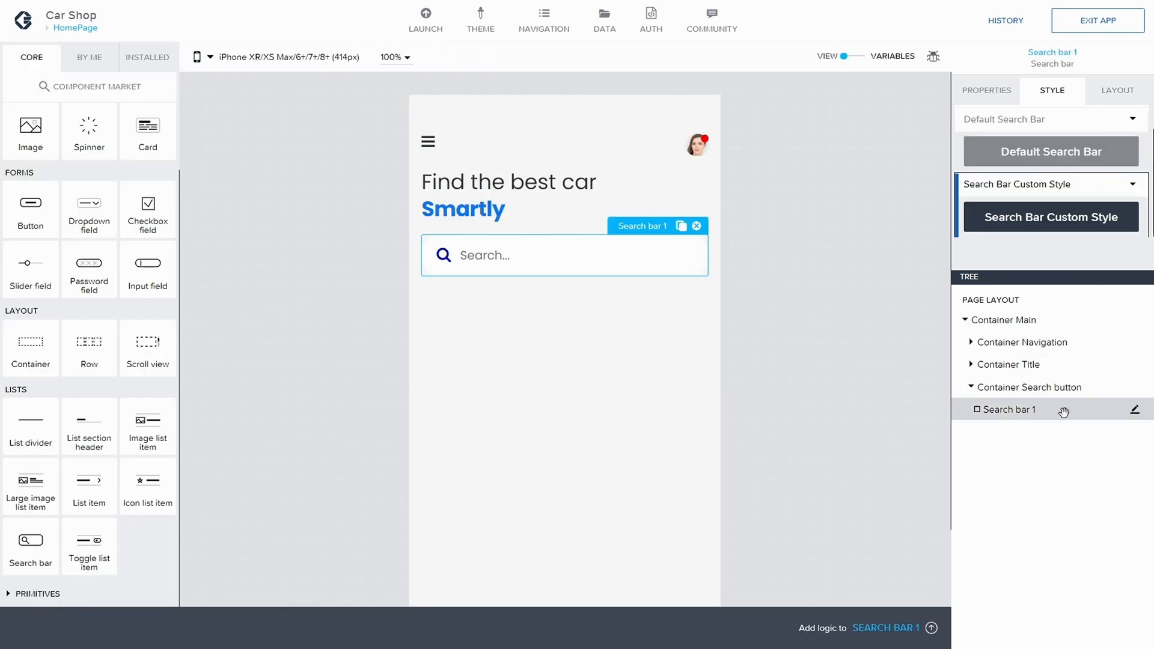
{"action": "left_click", "coordinate": [1136, 412]}
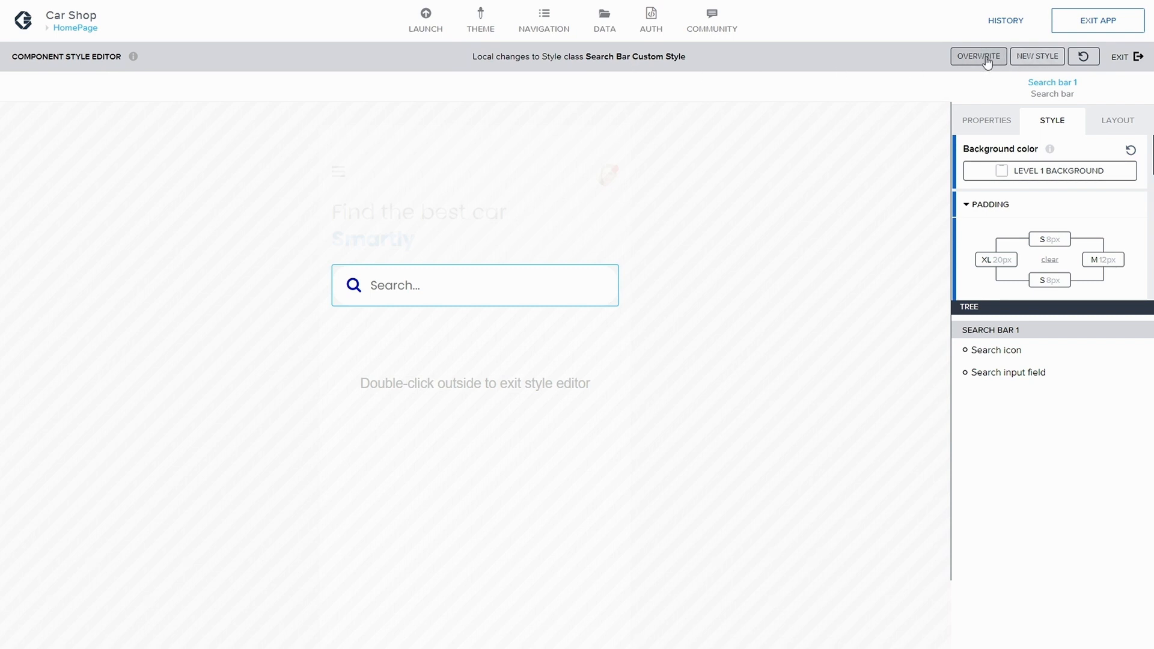
{"action": "left_click", "coordinate": [1001, 122]}
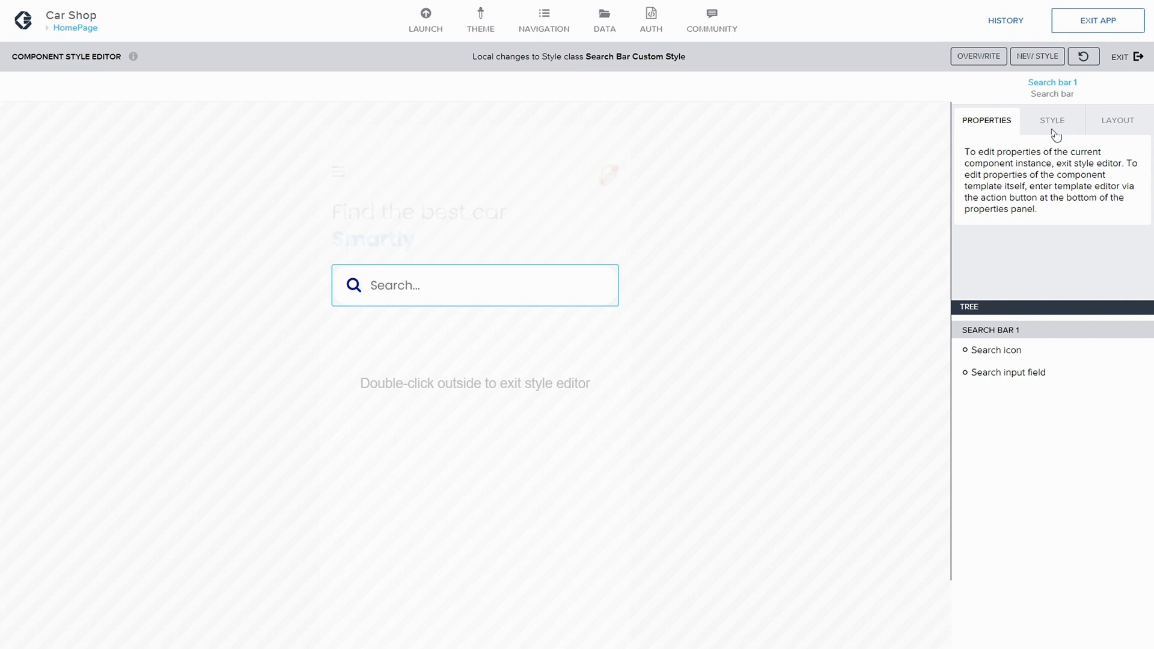
Step: Reverse the search bar's horizontal layout direction so the search icon sits after the input field
{"action": "left_click", "coordinate": [1116, 120]}
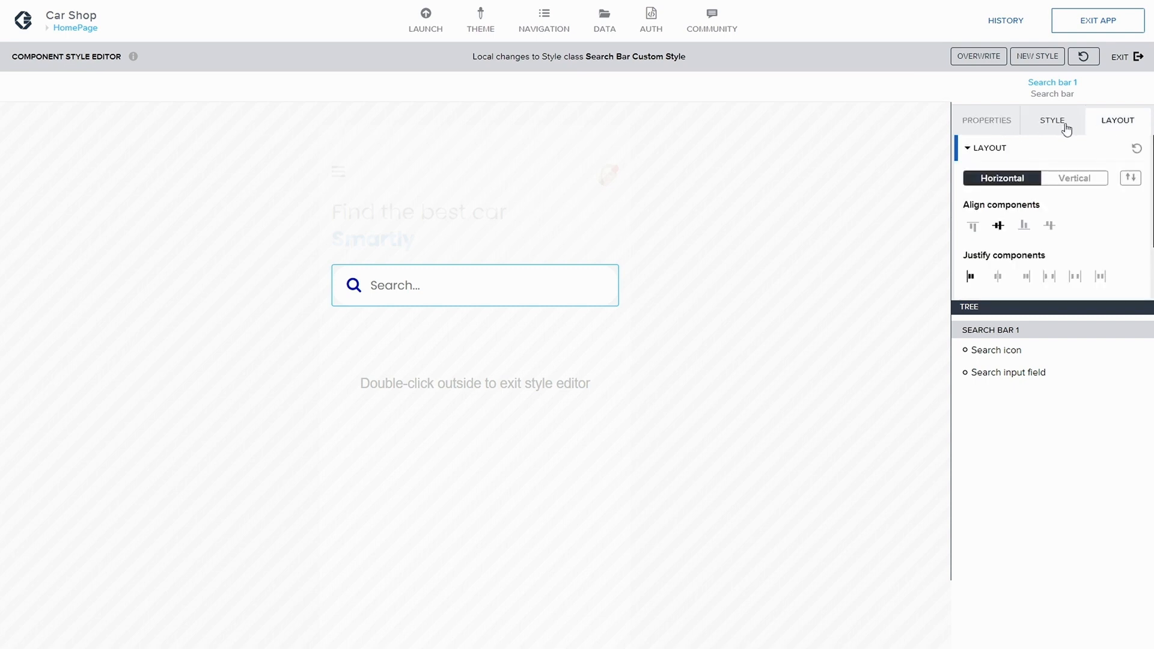
{"action": "left_click", "coordinate": [996, 352]}
{"action": "left_click", "coordinate": [1004, 373]}
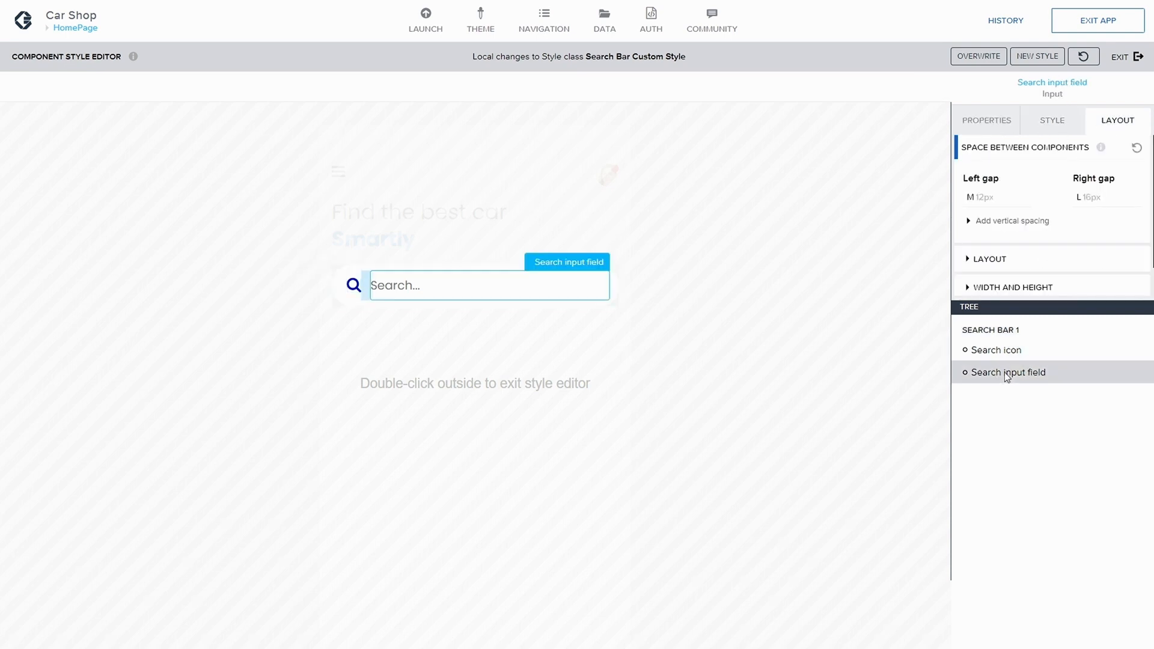
{"action": "left_click", "coordinate": [1000, 357]}
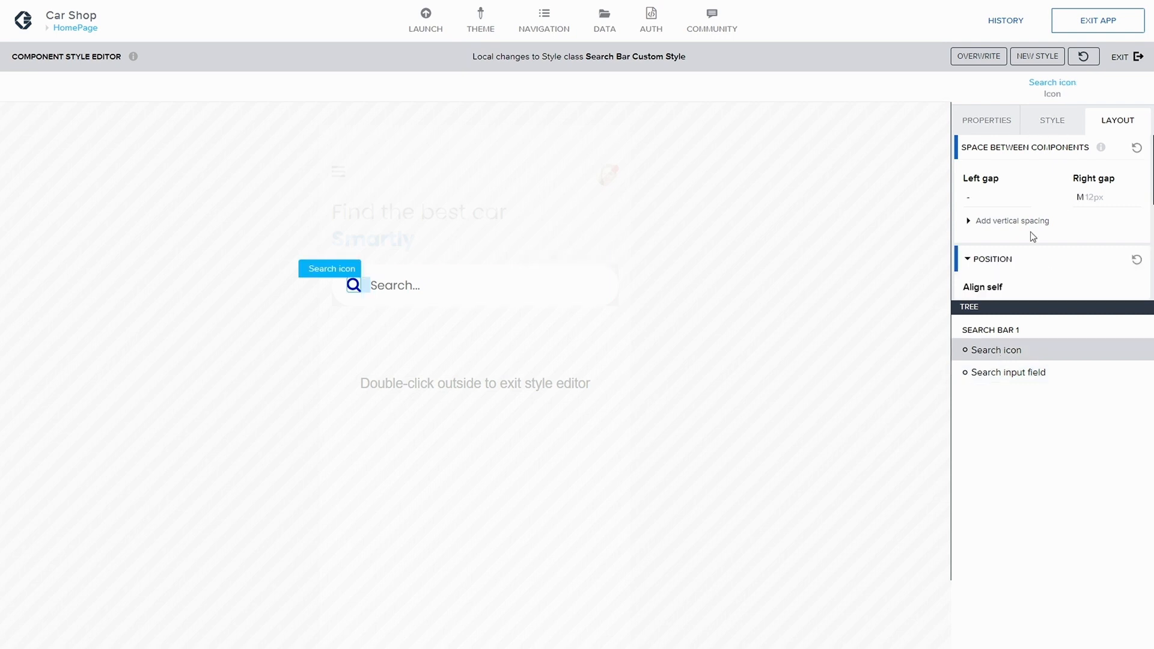
{"action": "left_click", "coordinate": [1012, 333]}
{"action": "scroll", "coordinate": [1057, 247], "scroll_direction": "down", "scroll_amount": 2}
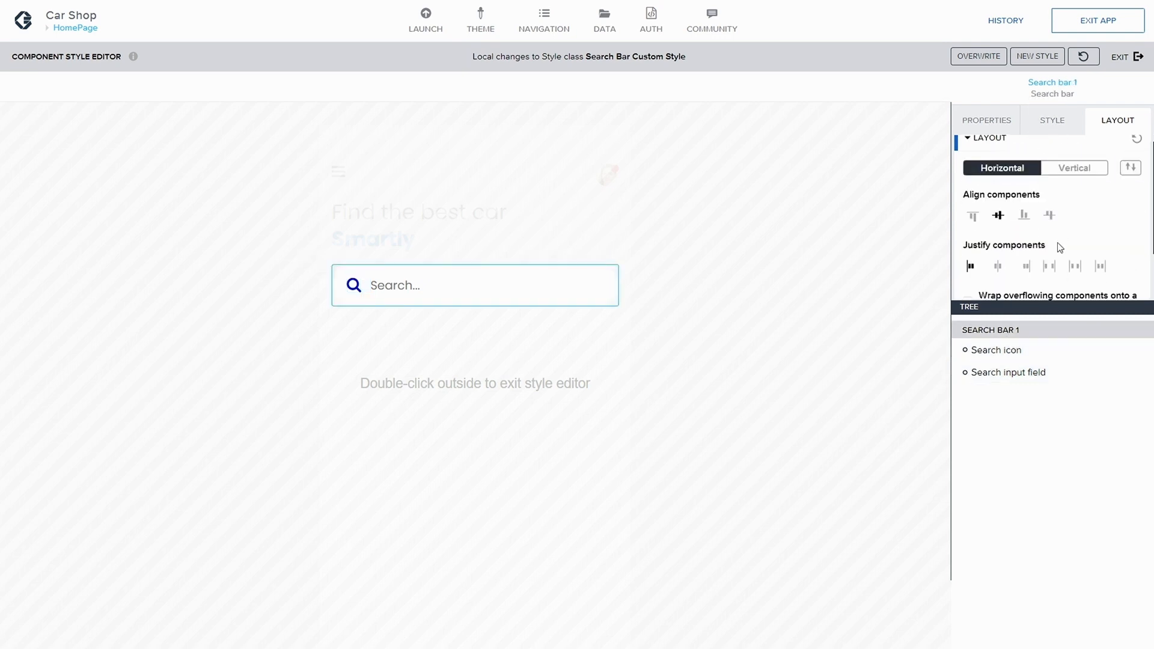
{"action": "scroll", "coordinate": [1012, 250], "scroll_direction": "down", "scroll_amount": 1}
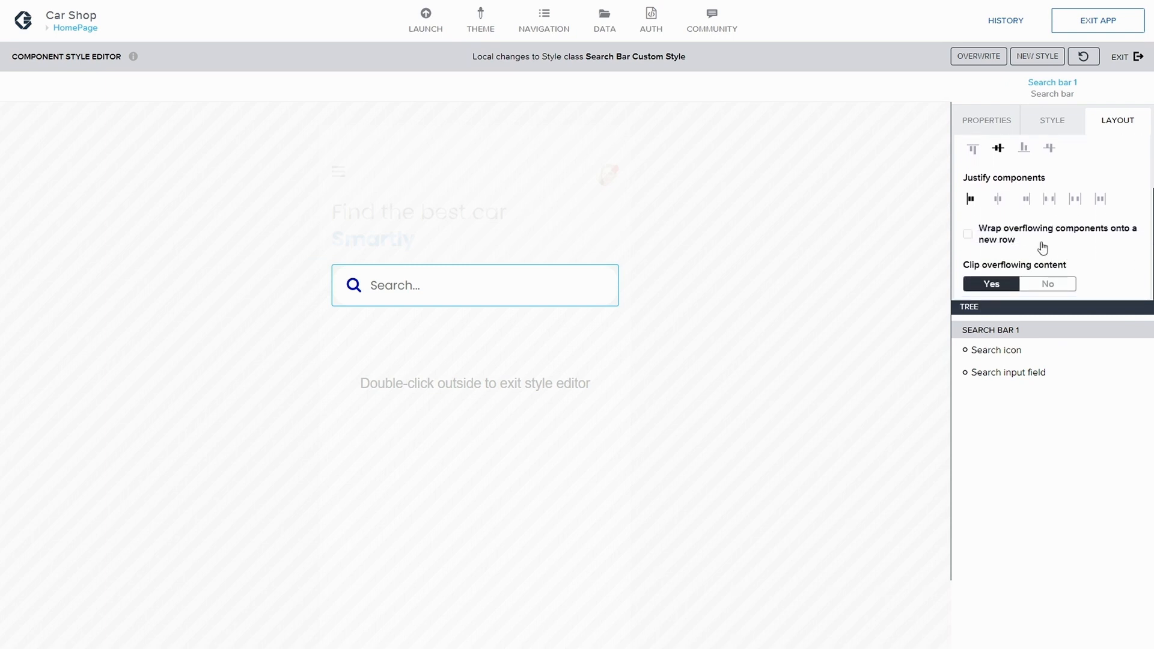
{"action": "scroll", "coordinate": [1049, 263], "scroll_direction": "up", "scroll_amount": 3}
{"action": "scroll", "coordinate": [1049, 263], "scroll_direction": "down", "scroll_amount": 3}
{"action": "scroll", "coordinate": [1049, 262], "scroll_direction": "up", "scroll_amount": 2}
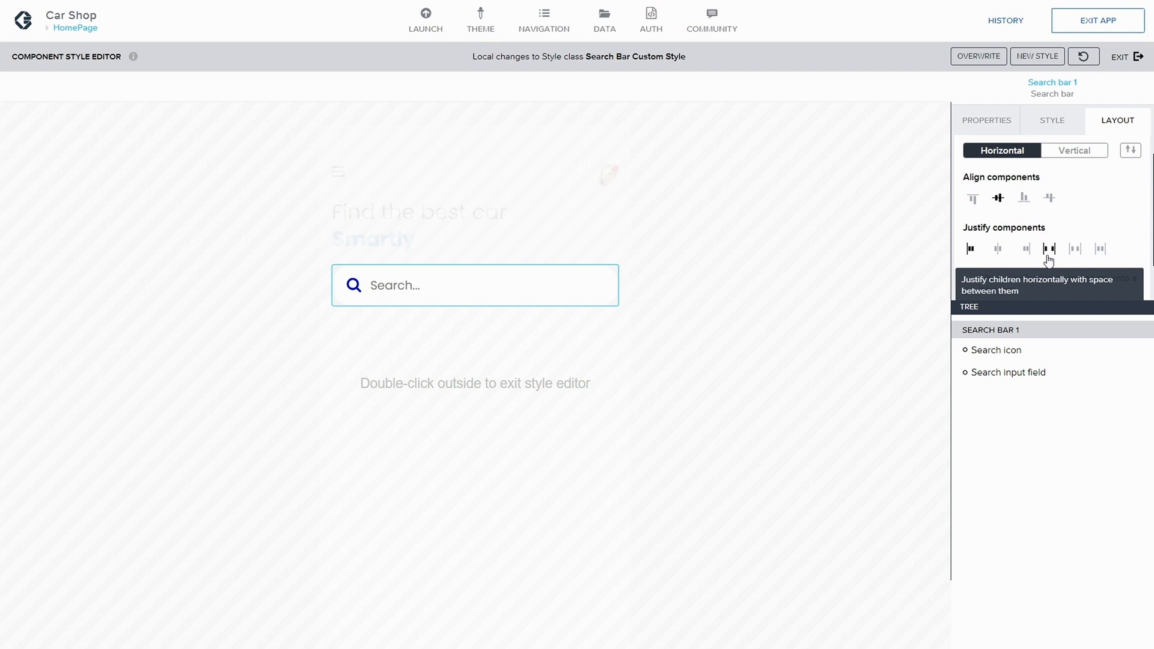
{"action": "scroll", "coordinate": [1058, 246], "scroll_direction": "down", "scroll_amount": 1}
{"action": "scroll", "coordinate": [1118, 169], "scroll_direction": "up", "scroll_amount": 2}
{"action": "left_click", "coordinate": [1131, 178]}
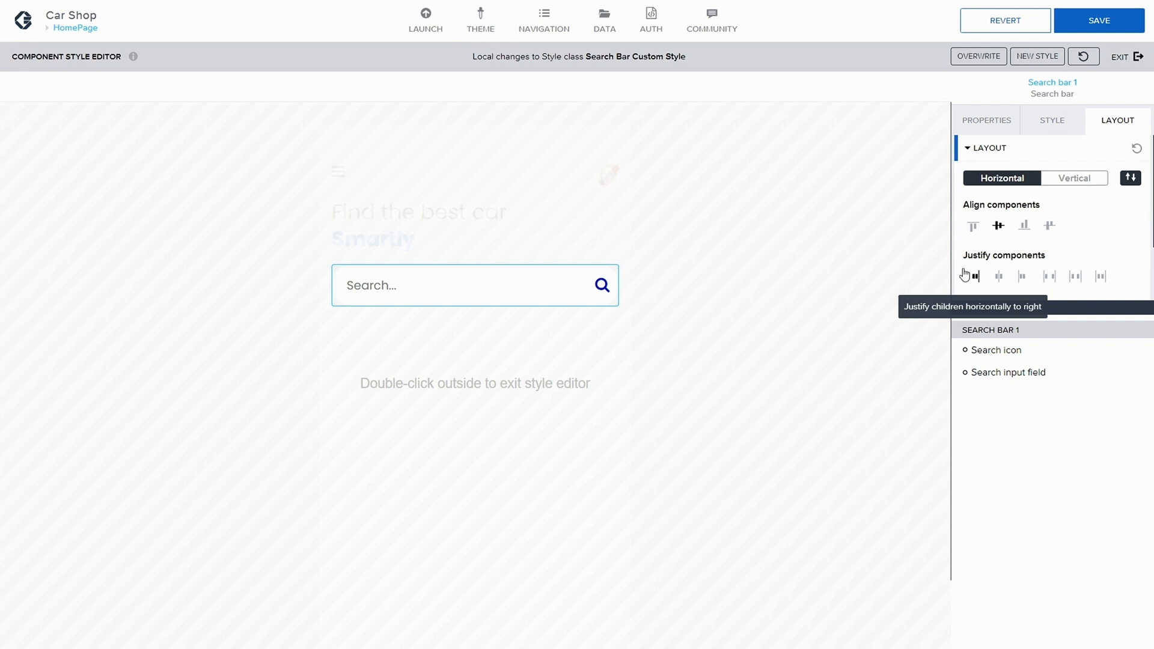
Step: Duplicate the search icon's Primary icon style class as a new class named Search Icon
{"action": "left_click", "coordinate": [998, 351]}
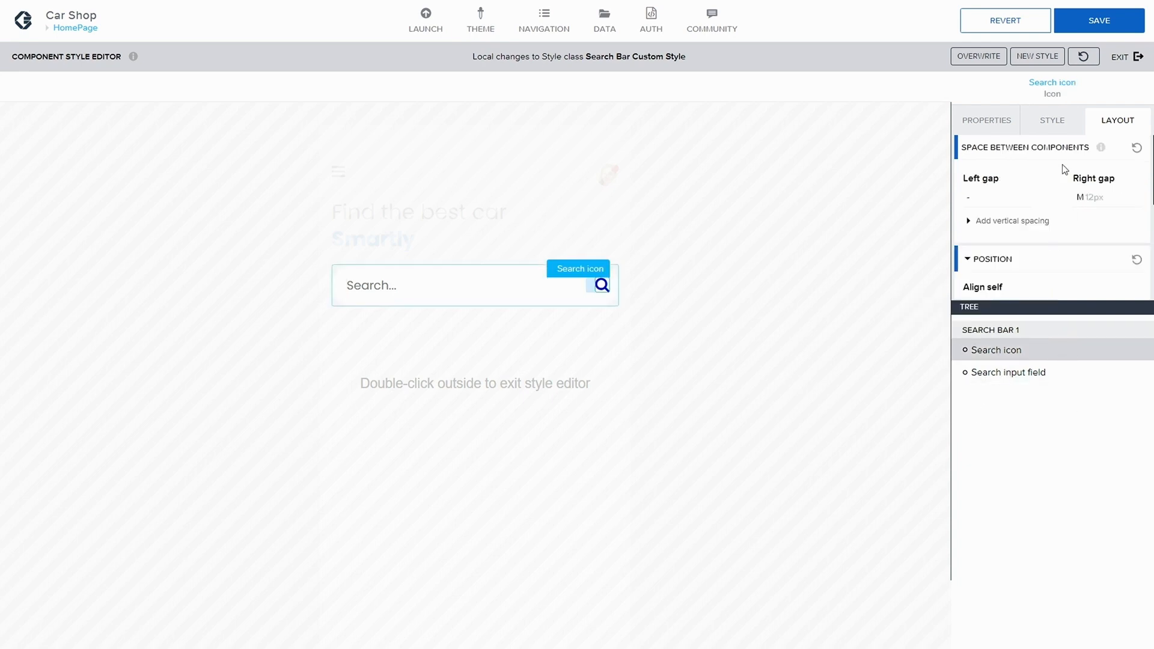
{"action": "scroll", "coordinate": [1034, 240], "scroll_direction": "down", "scroll_amount": 2}
{"action": "scroll", "coordinate": [1034, 241], "scroll_direction": "up", "scroll_amount": 2}
{"action": "left_click", "coordinate": [1054, 132]}
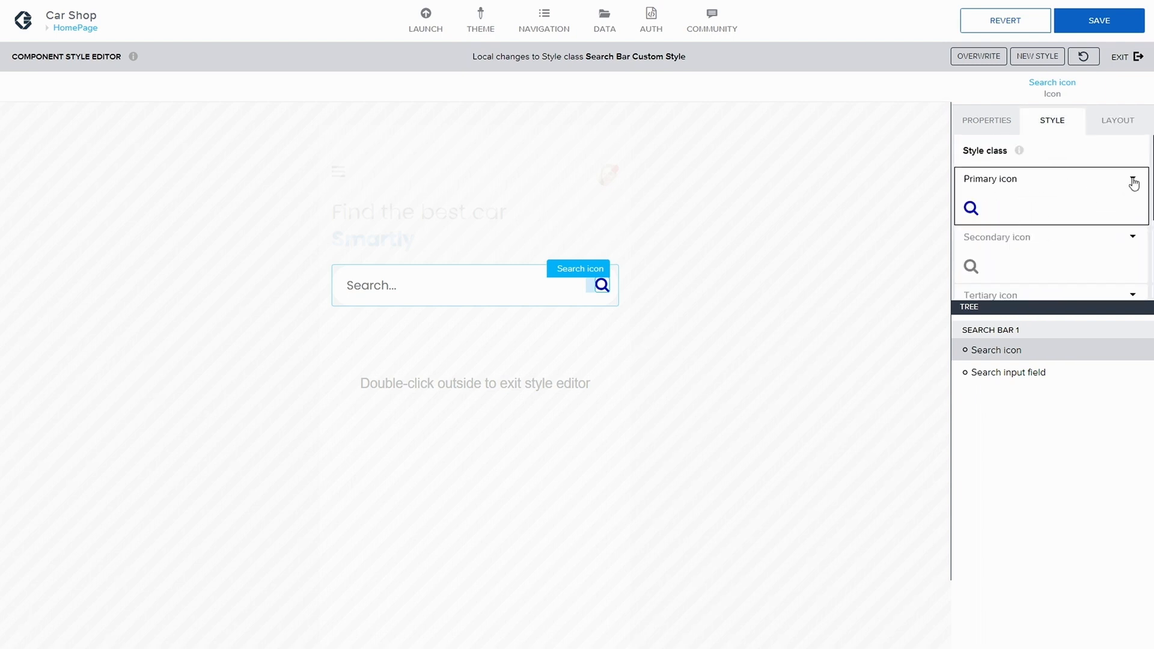
{"action": "left_click", "coordinate": [1133, 179]}
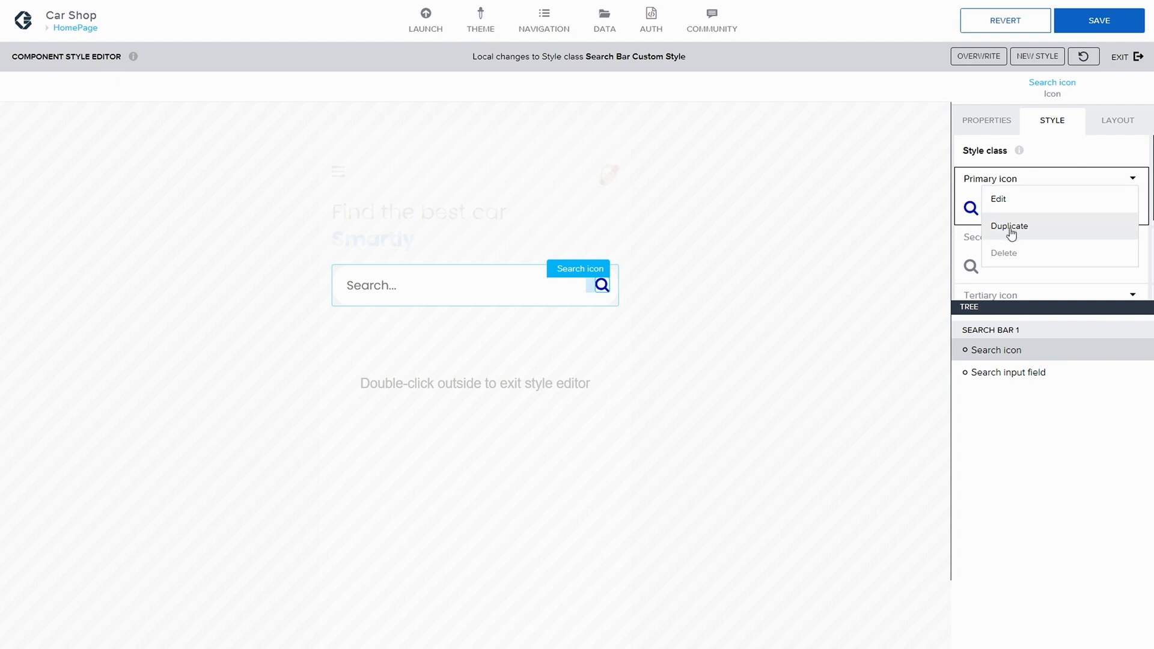
{"action": "left_click", "coordinate": [1058, 160]}
{"action": "scroll", "coordinate": [1075, 180], "scroll_direction": "down", "scroll_amount": 2}
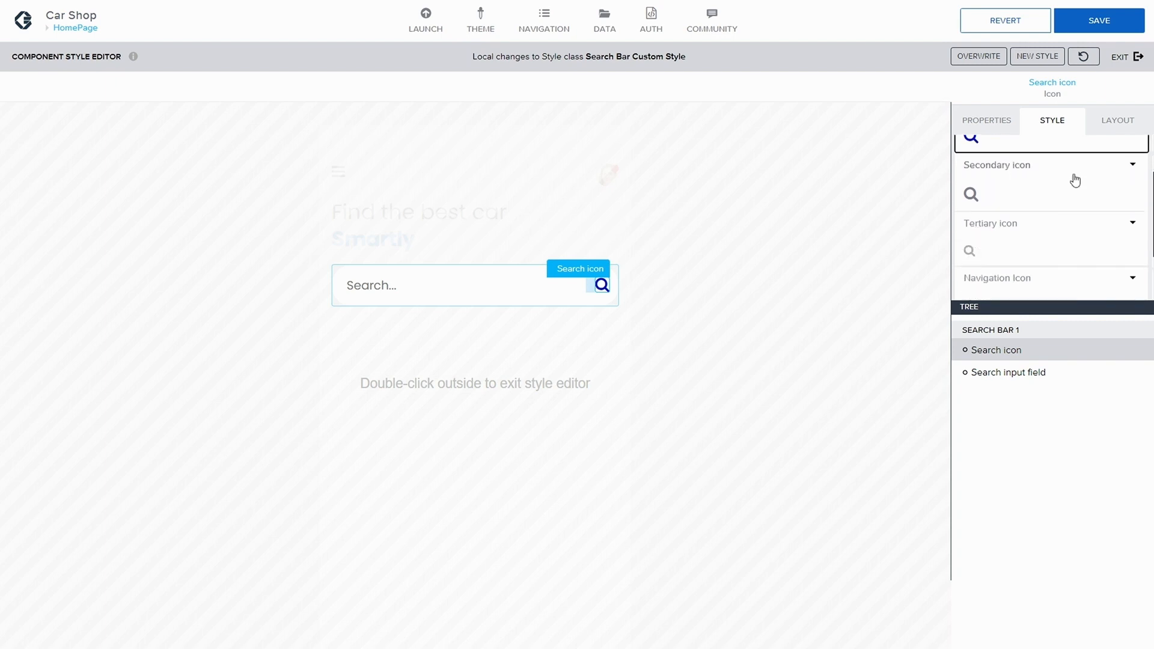
{"action": "scroll", "coordinate": [1076, 183], "scroll_direction": "down", "scroll_amount": 2}
{"action": "scroll", "coordinate": [1083, 191], "scroll_direction": "up", "scroll_amount": 4}
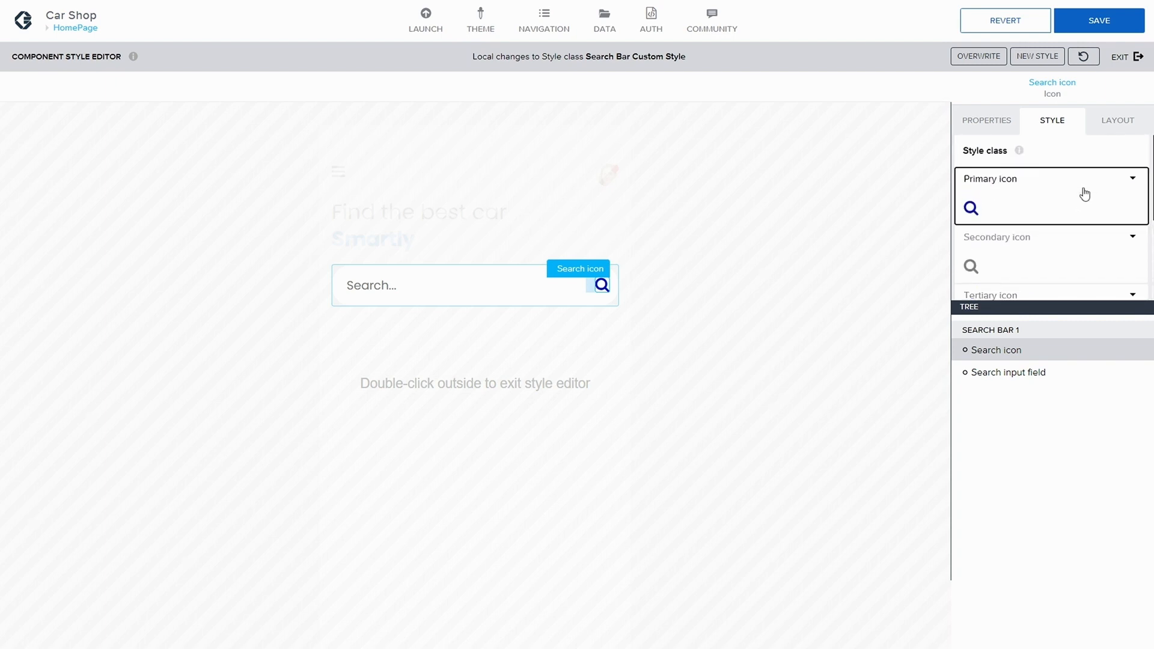
{"action": "left_click", "coordinate": [1123, 180]}
{"action": "left_click", "coordinate": [1029, 224]}
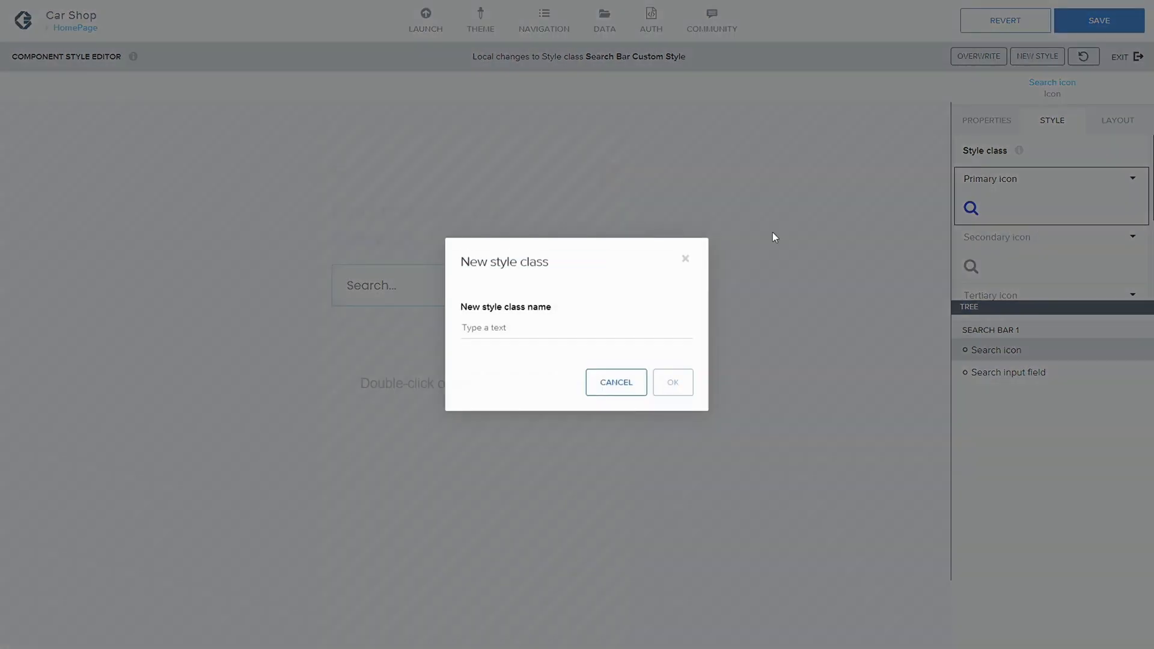
{"action": "left_click", "coordinate": [581, 324]}
{"action": "type", "text": "Search Icon"}
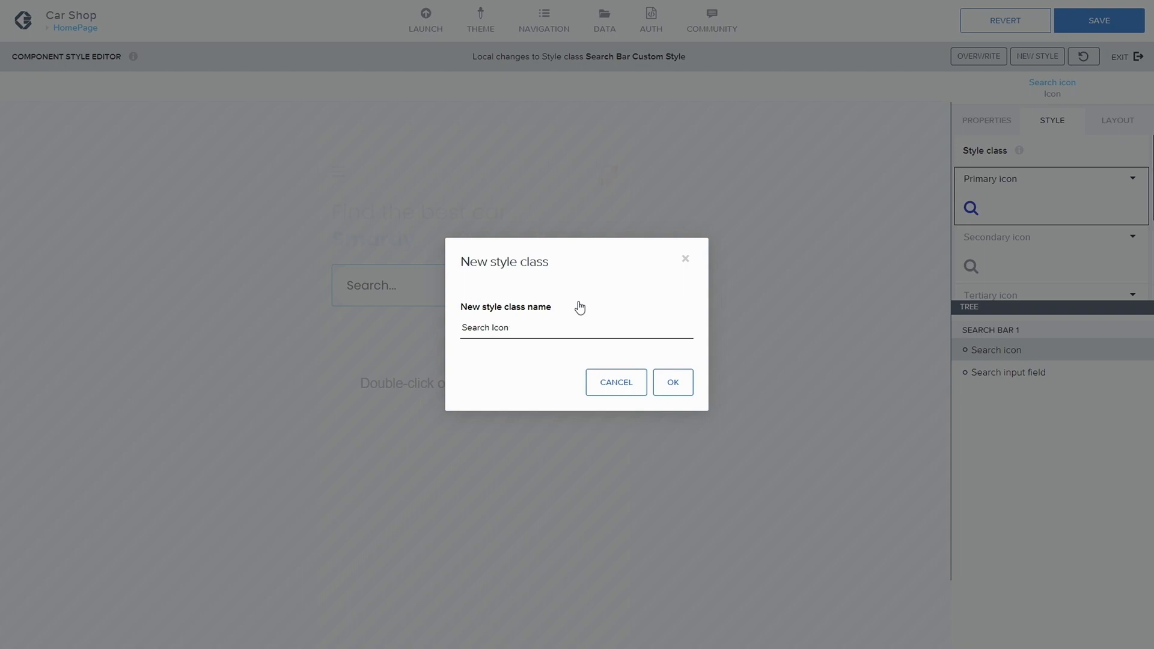
{"action": "left_click", "coordinate": [663, 387]}
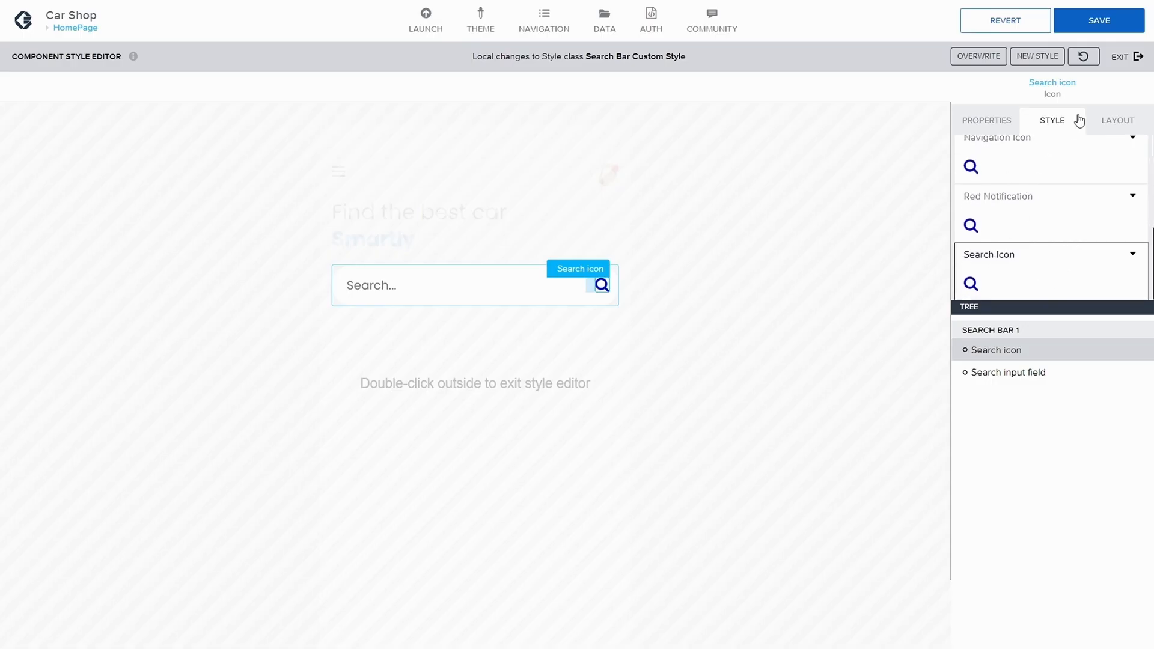
Step: Edit the Search Icon style class, set its color to Blue, and overwrite the class
{"action": "left_click", "coordinate": [1133, 253]}
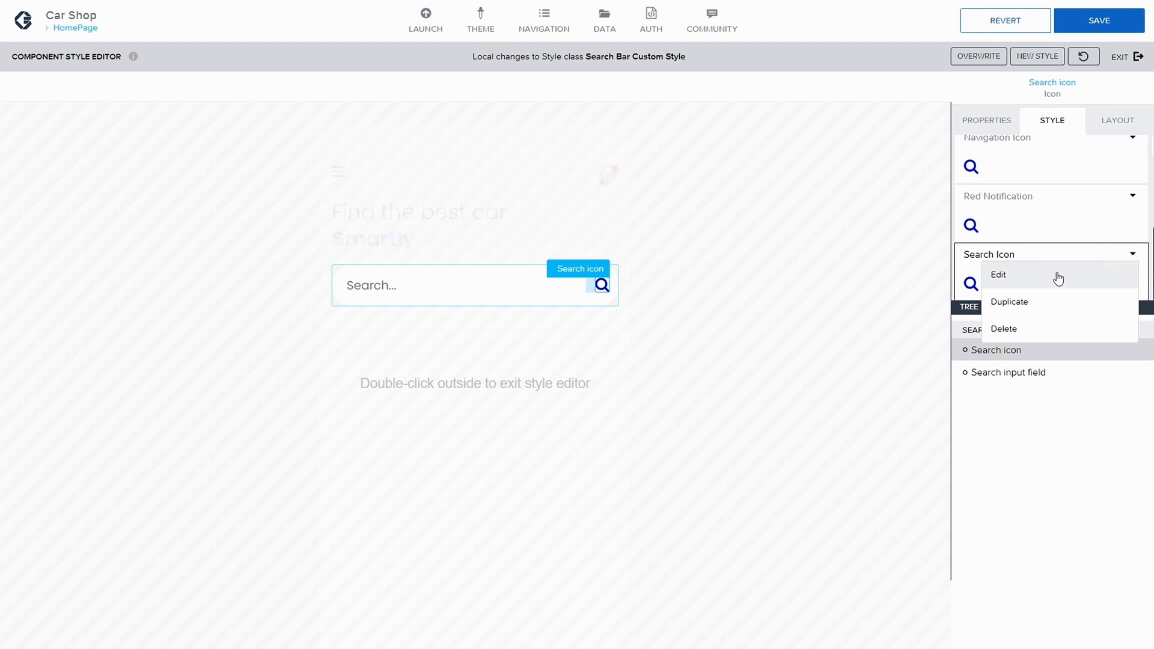
{"action": "left_click", "coordinate": [1056, 274]}
{"action": "left_click", "coordinate": [1054, 264]}
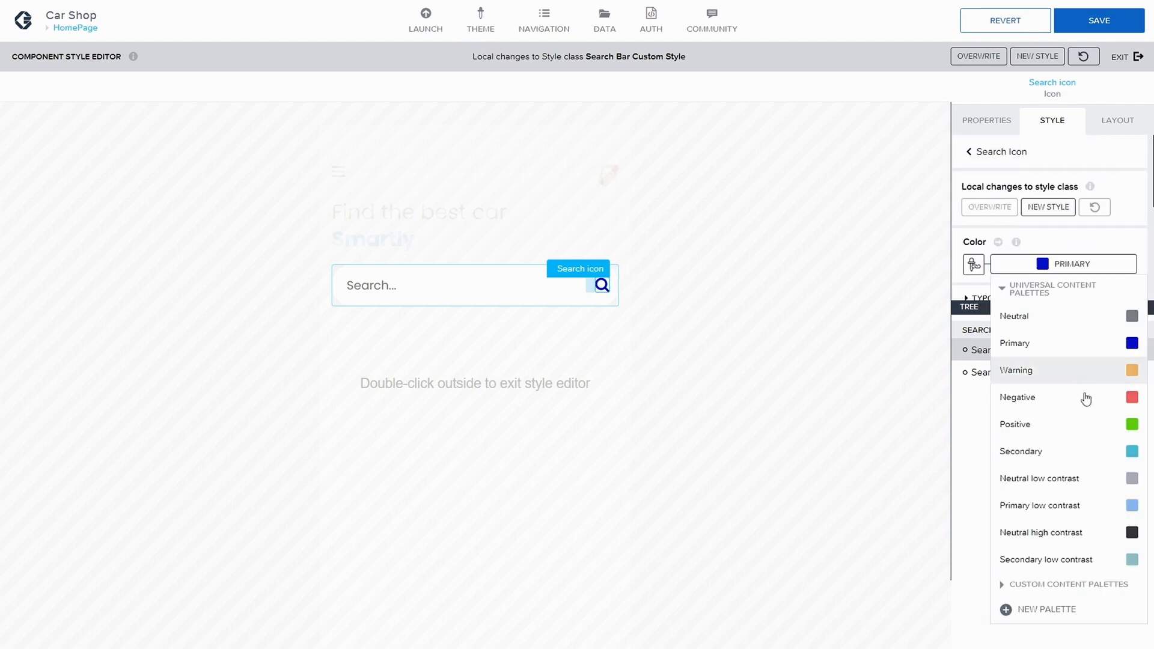
{"action": "scroll", "coordinate": [1013, 580], "scroll_direction": "down", "scroll_amount": 1}
{"action": "left_click", "coordinate": [1114, 606]}
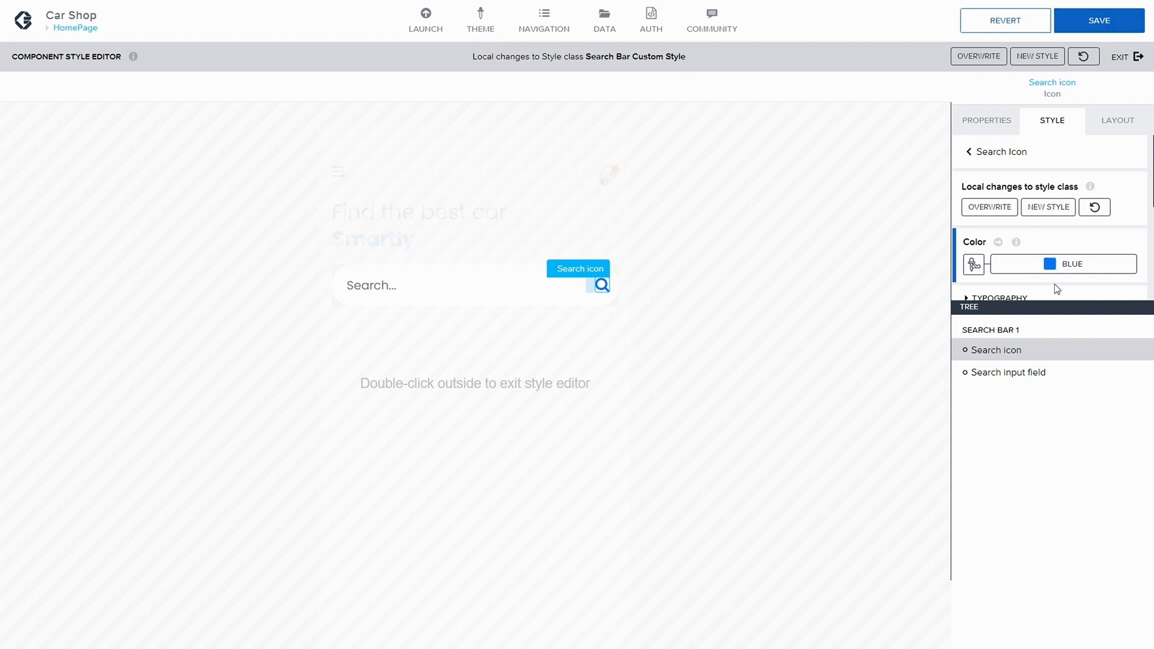
{"action": "left_click", "coordinate": [982, 208]}
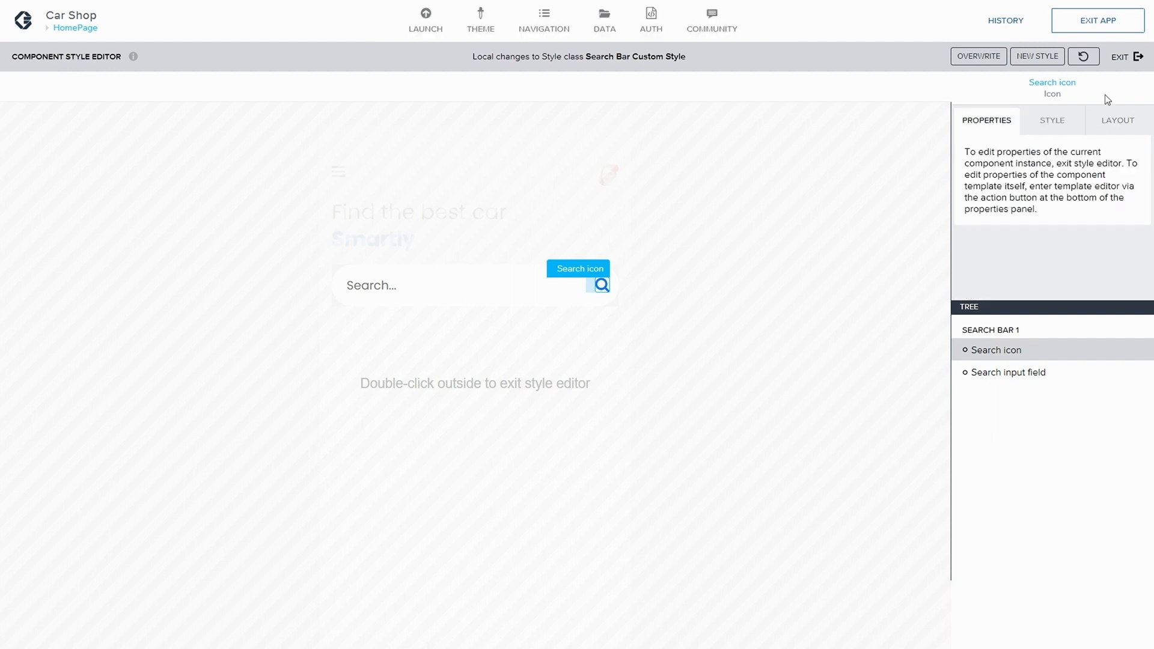
Step: Leave the style editor, set the Container Search button's top gap to XXXL (28px), and save the app
{"action": "left_click", "coordinate": [1128, 56]}
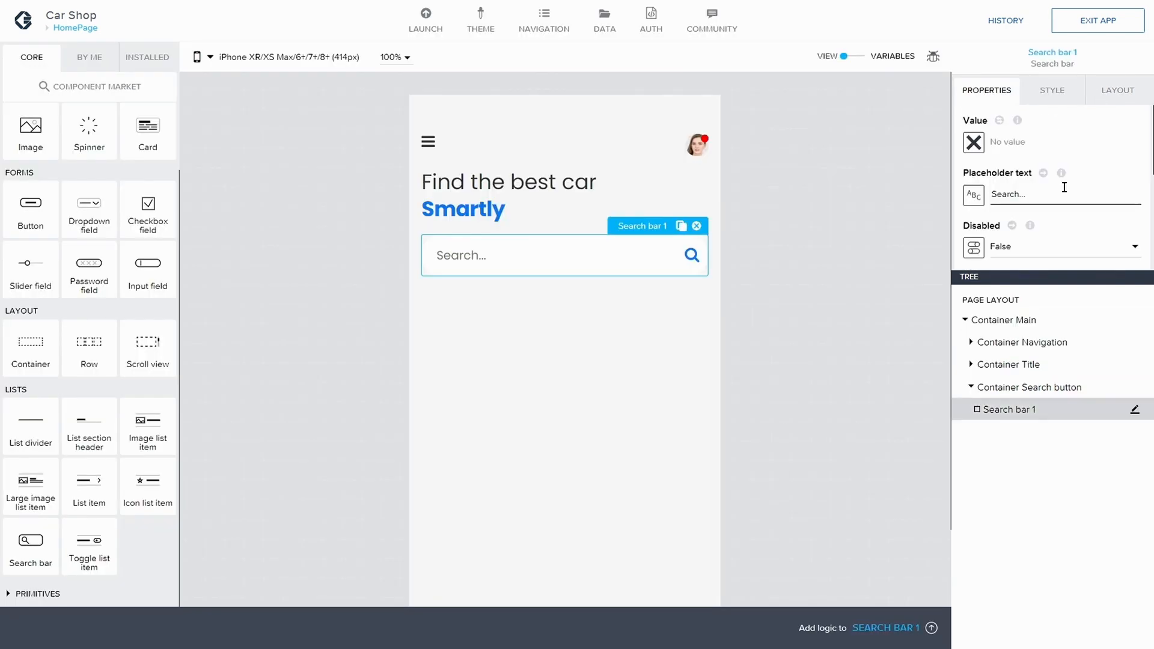
{"action": "left_click", "coordinate": [1136, 409]}
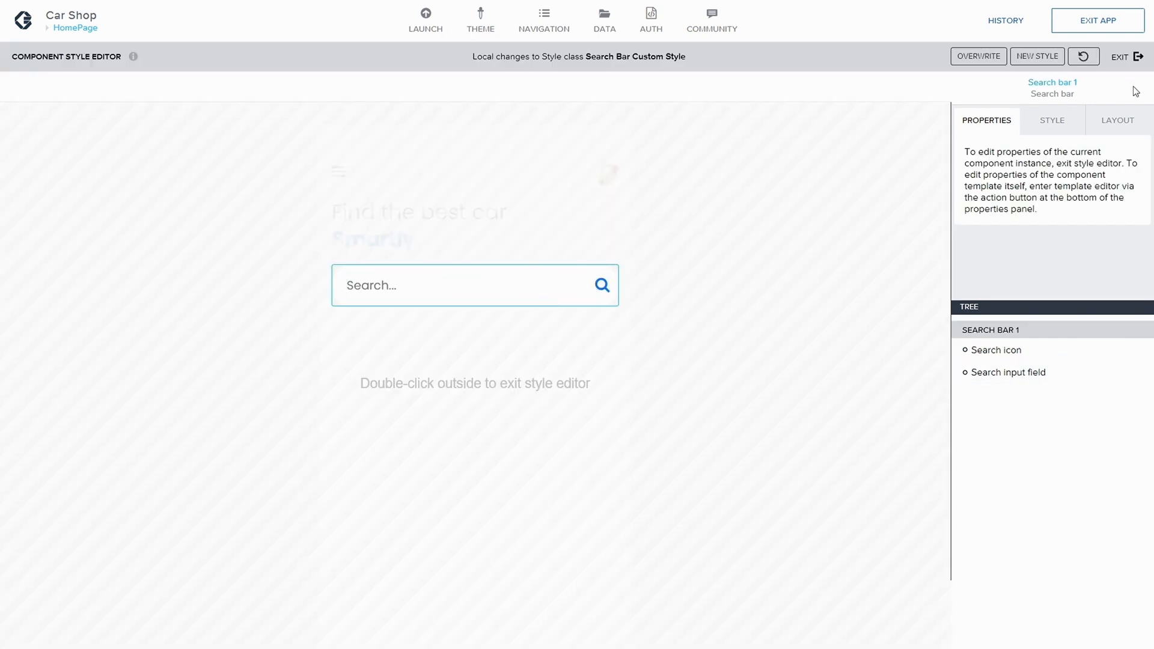
{"action": "left_click", "coordinate": [1128, 56]}
{"action": "left_click", "coordinate": [1033, 390]}
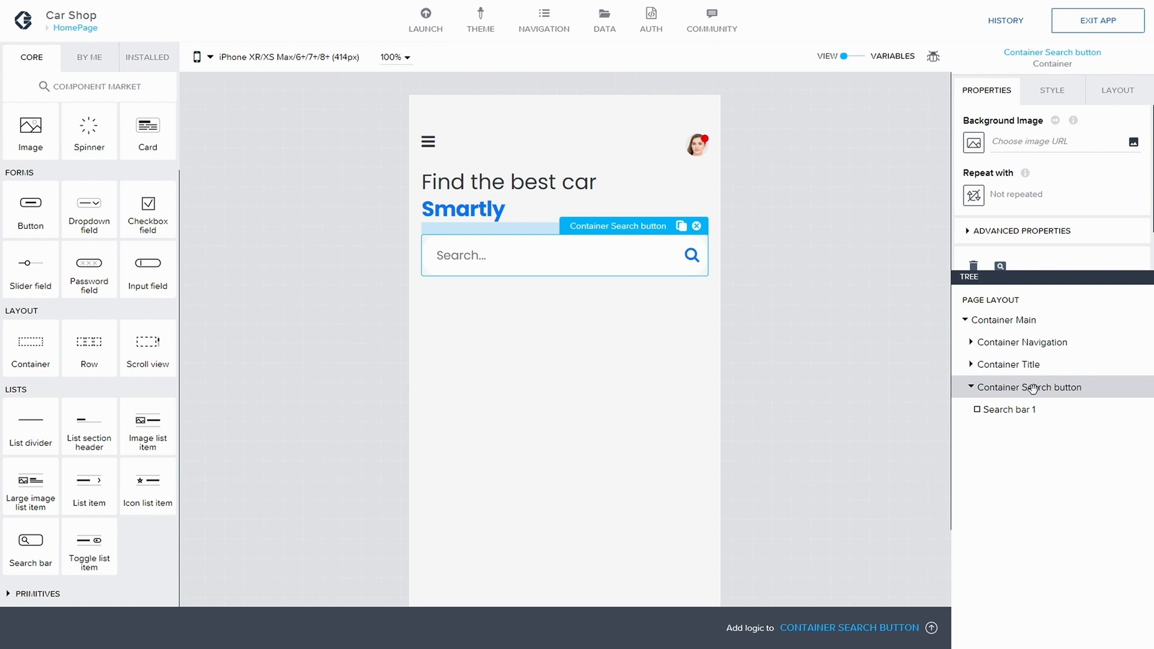
{"action": "left_click", "coordinate": [1118, 91]}
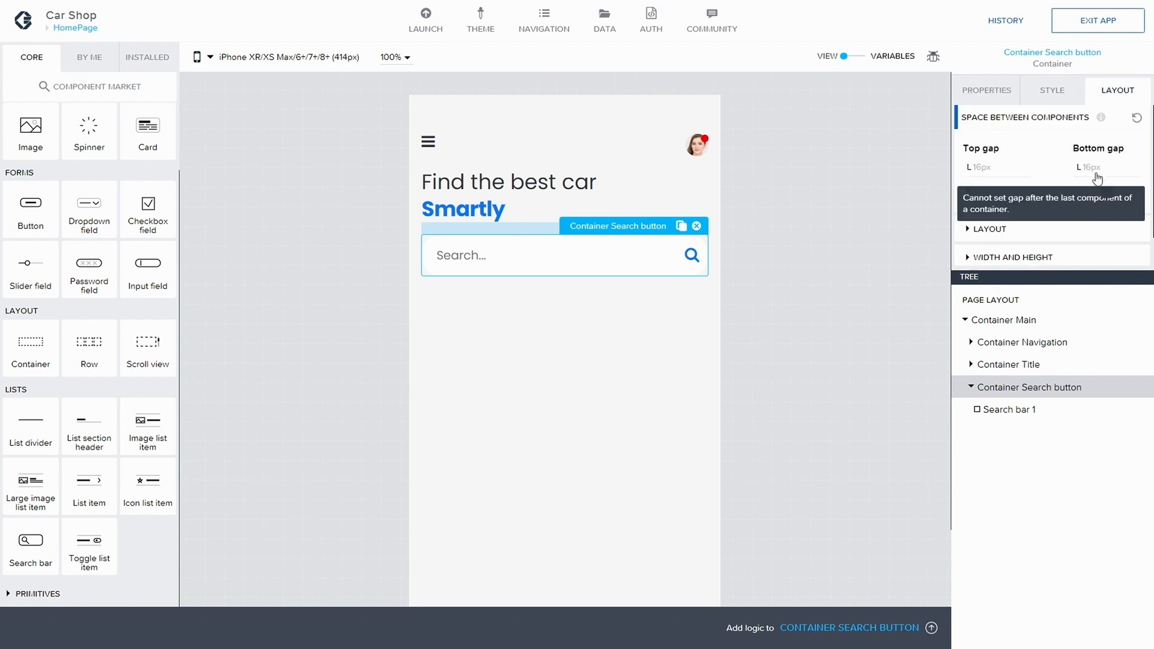
{"action": "left_click", "coordinate": [984, 169]}
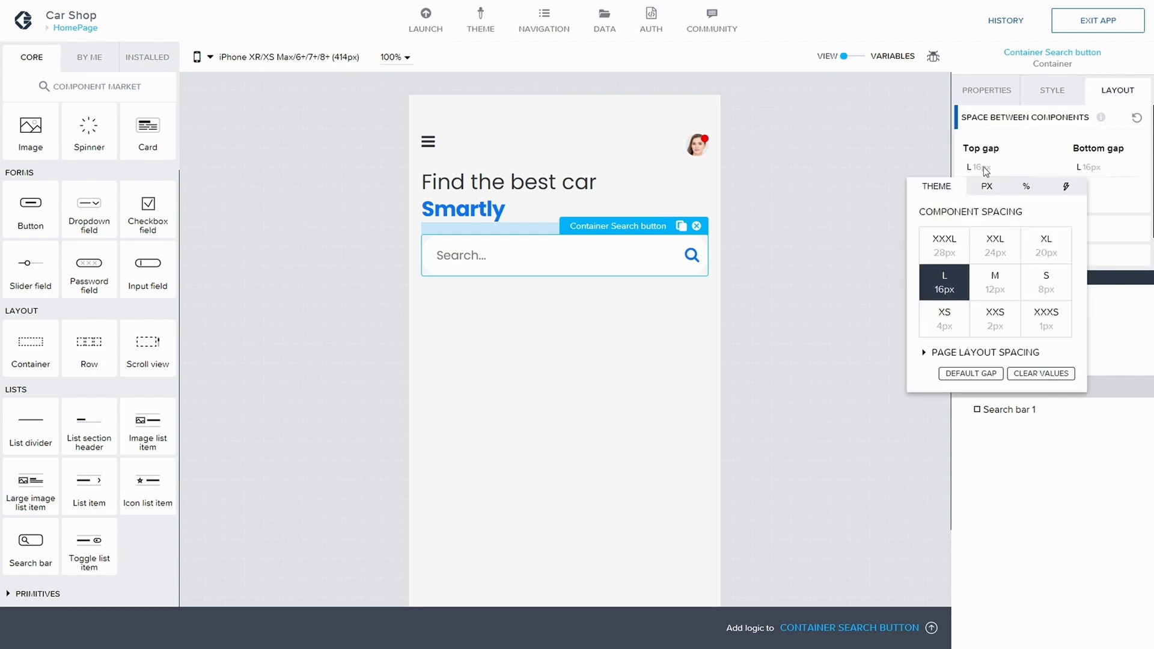
{"action": "left_click", "coordinate": [942, 250]}
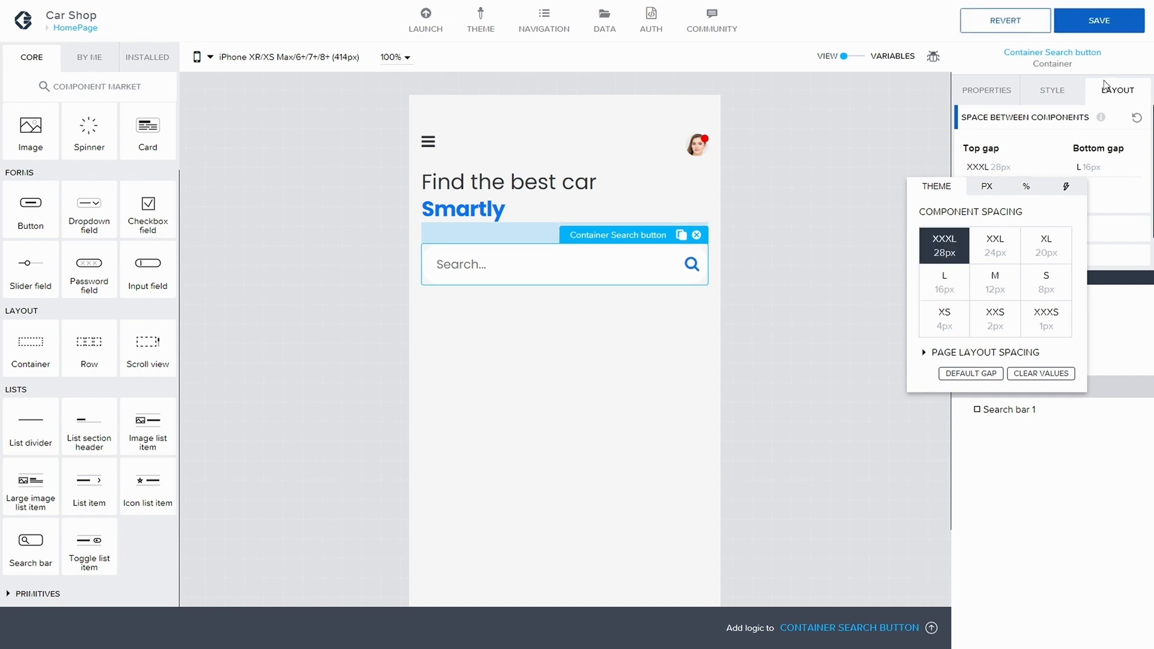
{"action": "left_click", "coordinate": [1100, 20]}
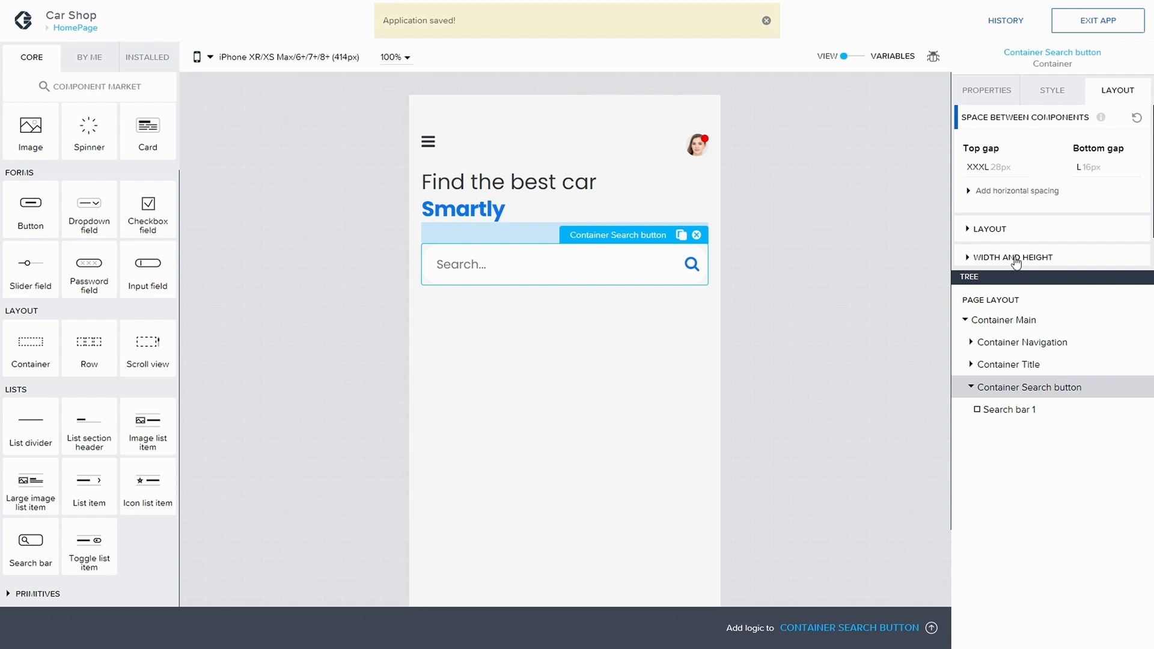
Step: Set Search bar 1's placeholder text to "Search brands, price and more" and save the app
{"action": "left_click", "coordinate": [986, 91]}
{"action": "scroll", "coordinate": [1039, 141], "scroll_direction": "down", "scroll_amount": 1}
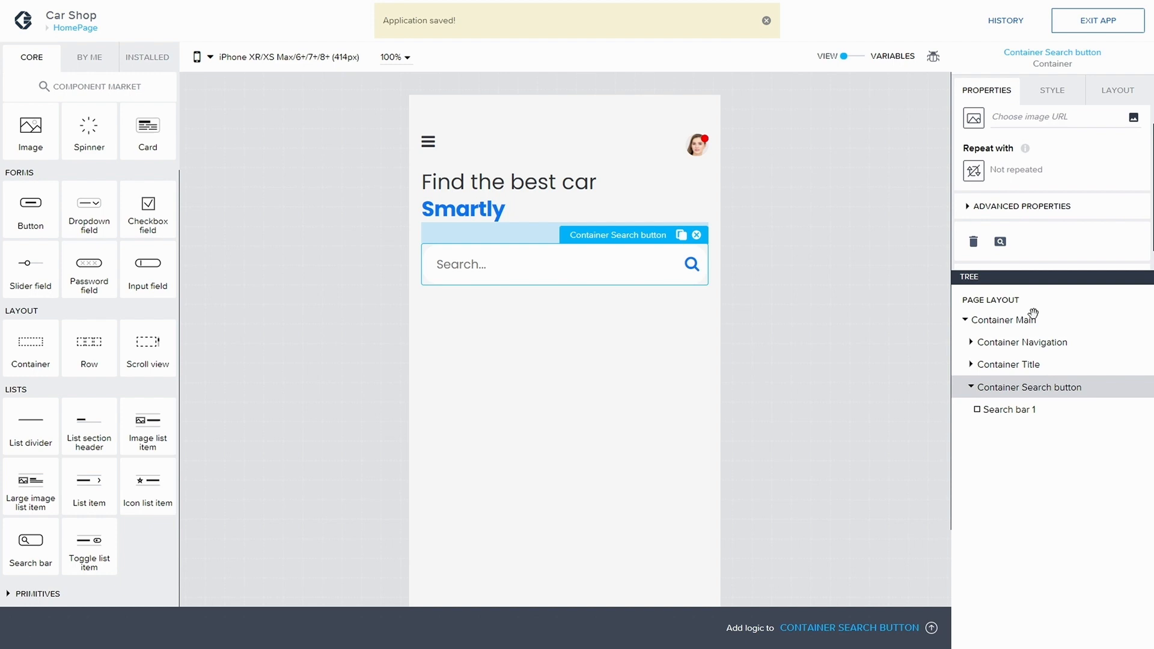
{"action": "left_click", "coordinate": [1025, 409]}
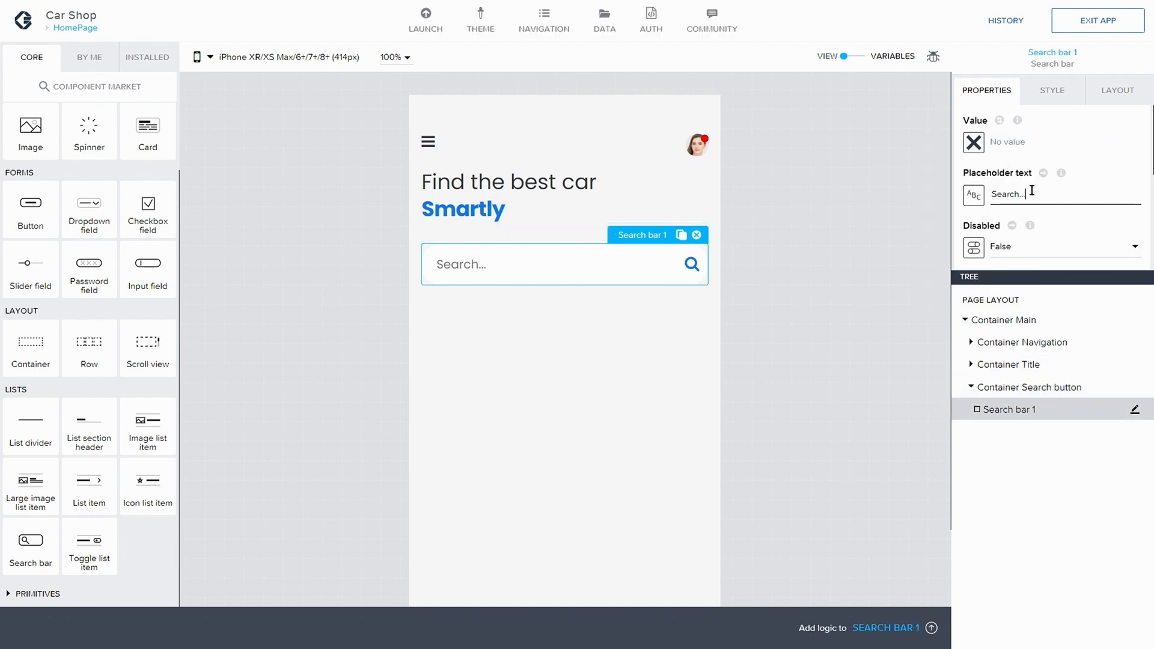
{"action": "left_click_drag", "start_coordinate": [1028, 192], "coordinate": [986, 193]}
{"action": "key", "text": "BackSpace"}
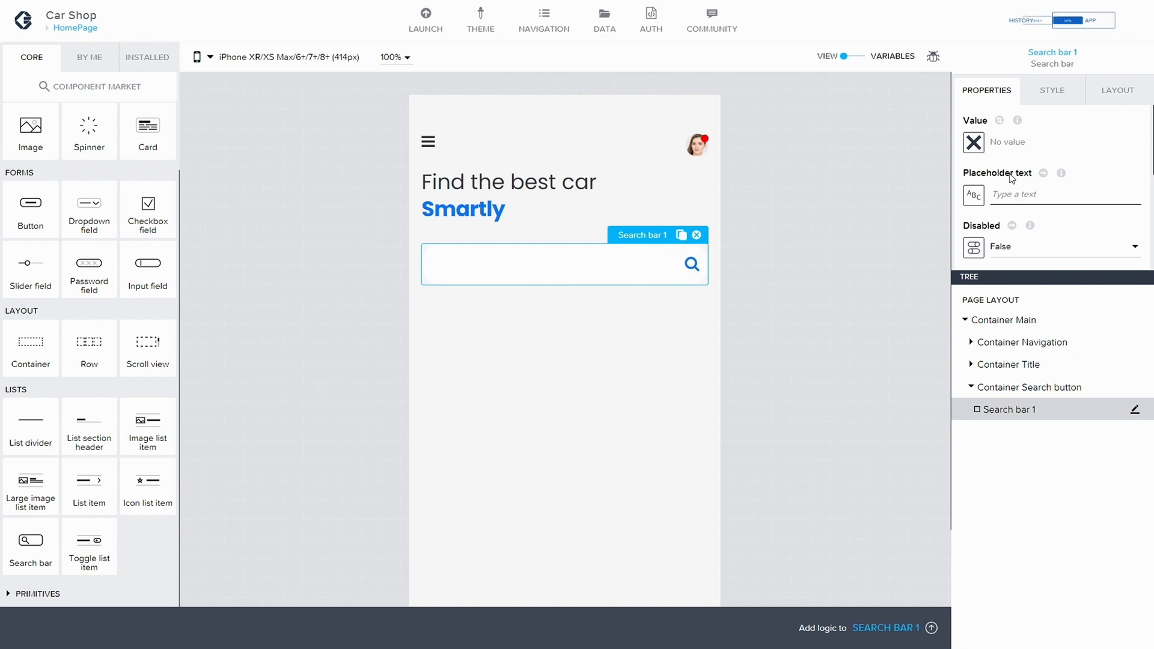
{"action": "type", "text": "Search"}
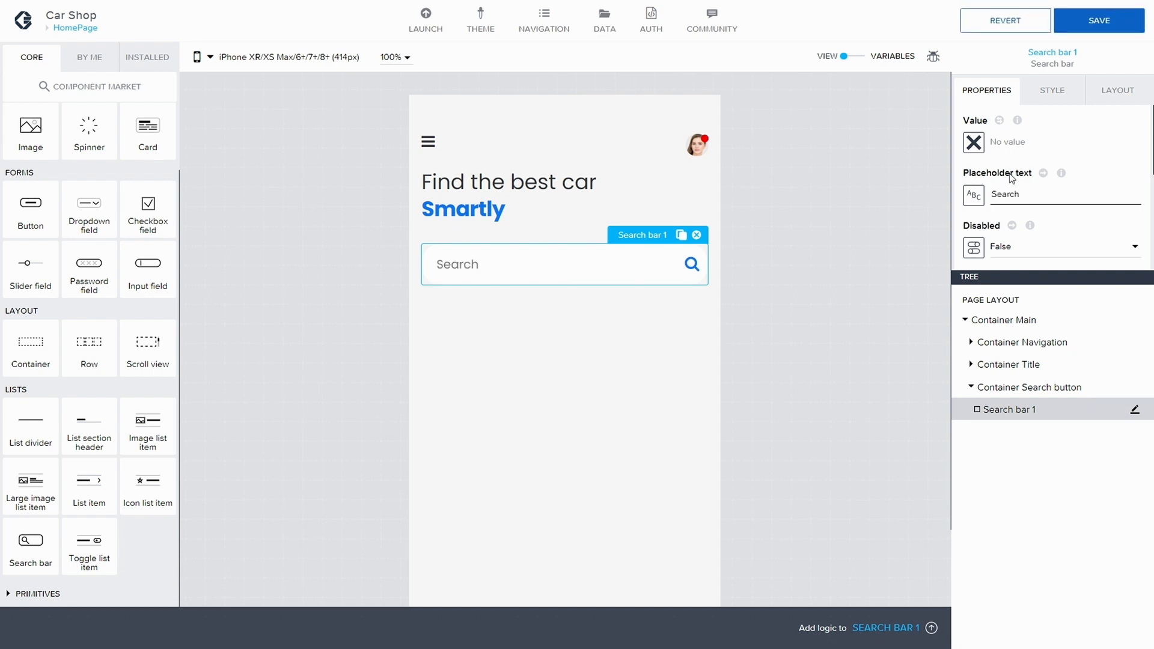
{"action": "type", "text": " brands, price,"}
{"action": "key", "text": "BackSpace"}
{"action": "type", "text": "and more"}
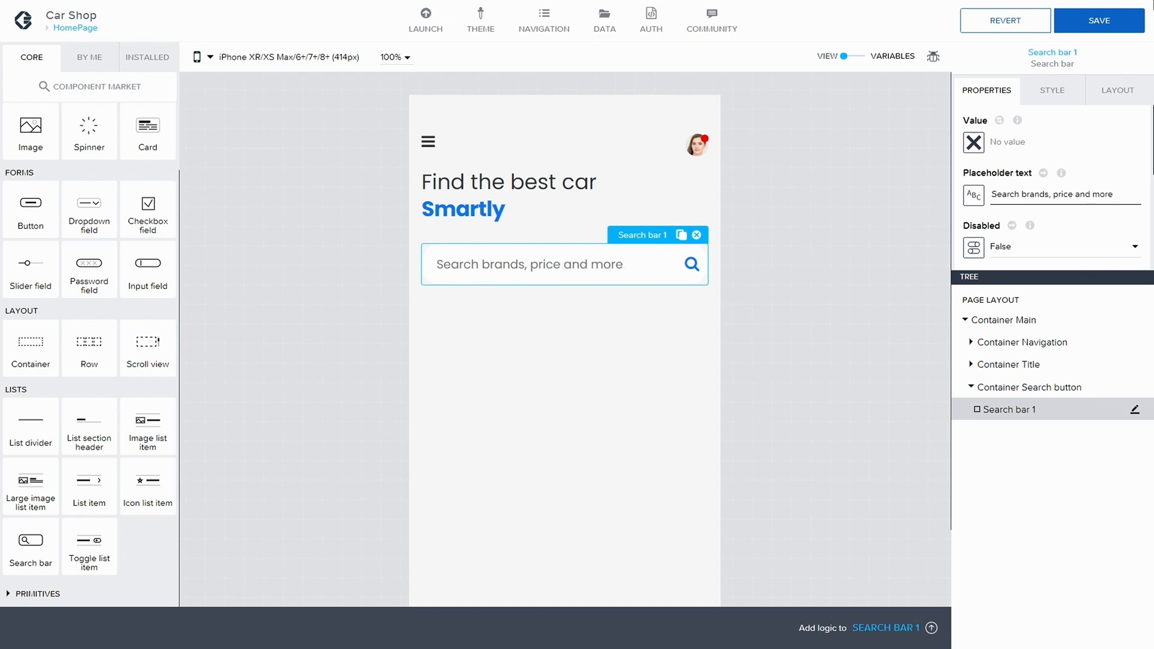
{"action": "left_click", "coordinate": [1085, 24]}
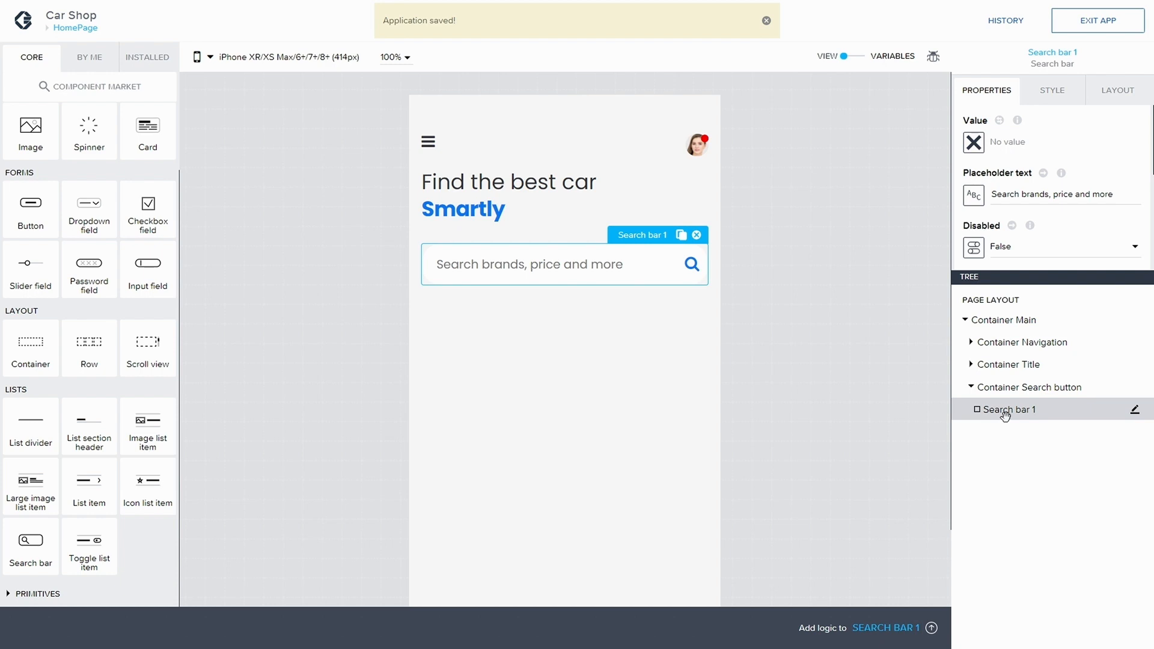
Step: Open Search bar 1 in the style editor and start editing the search icon's Search Icon style class
{"action": "left_click", "coordinate": [1135, 414]}
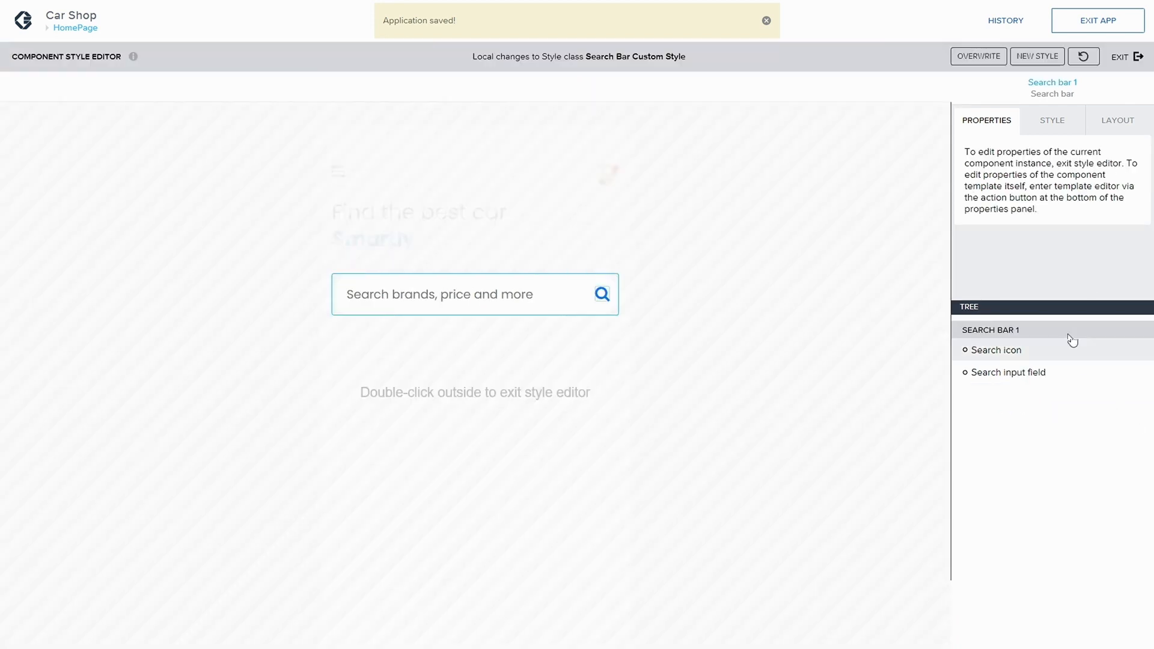
{"action": "left_click", "coordinate": [1002, 351]}
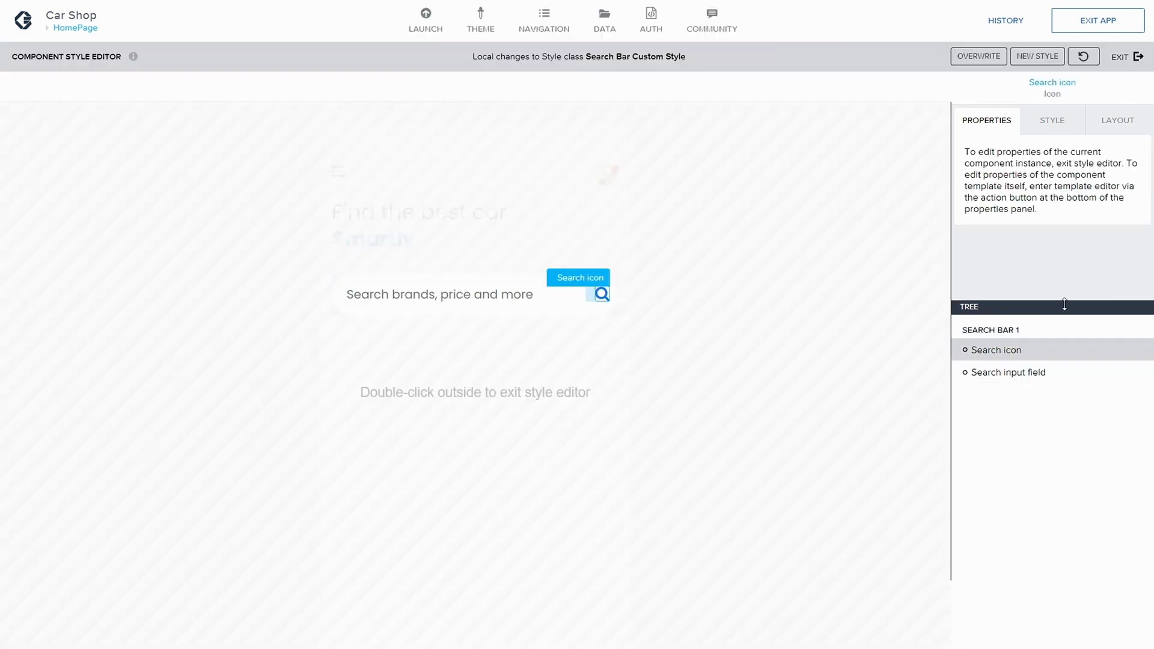
{"action": "left_click", "coordinate": [1058, 123]}
{"action": "left_click", "coordinate": [1132, 253]}
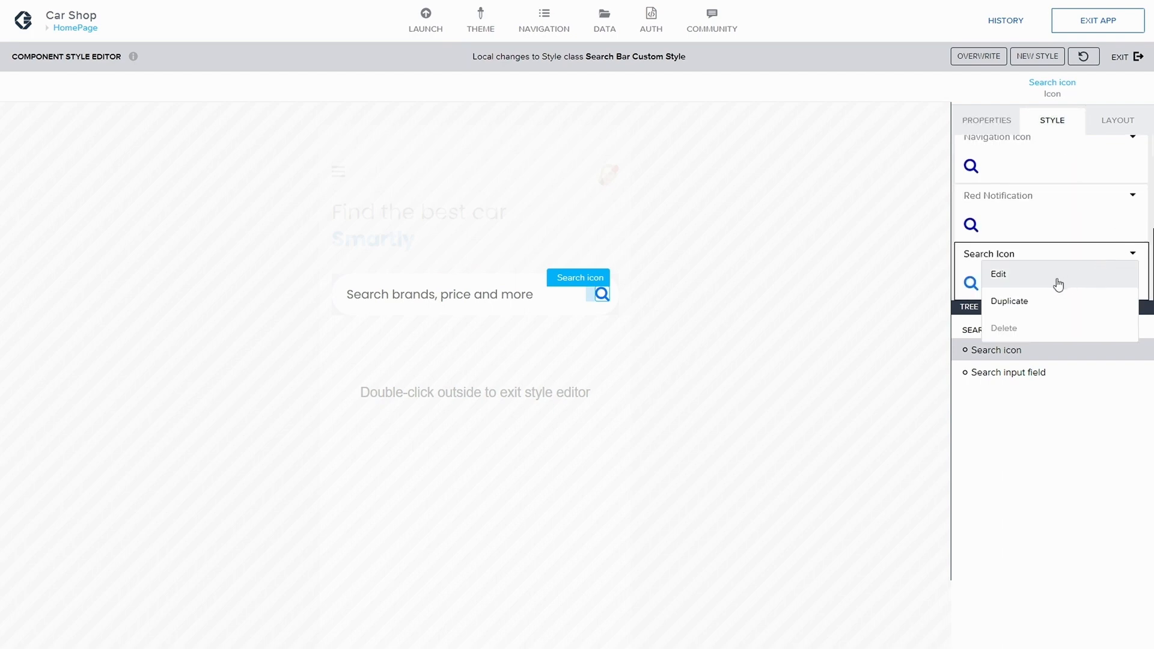
{"action": "left_click", "coordinate": [1059, 283]}
Step: Try Text XXS and Text XXL as the search icon's font size
{"action": "scroll", "coordinate": [1053, 223], "scroll_direction": "down", "scroll_amount": 2}
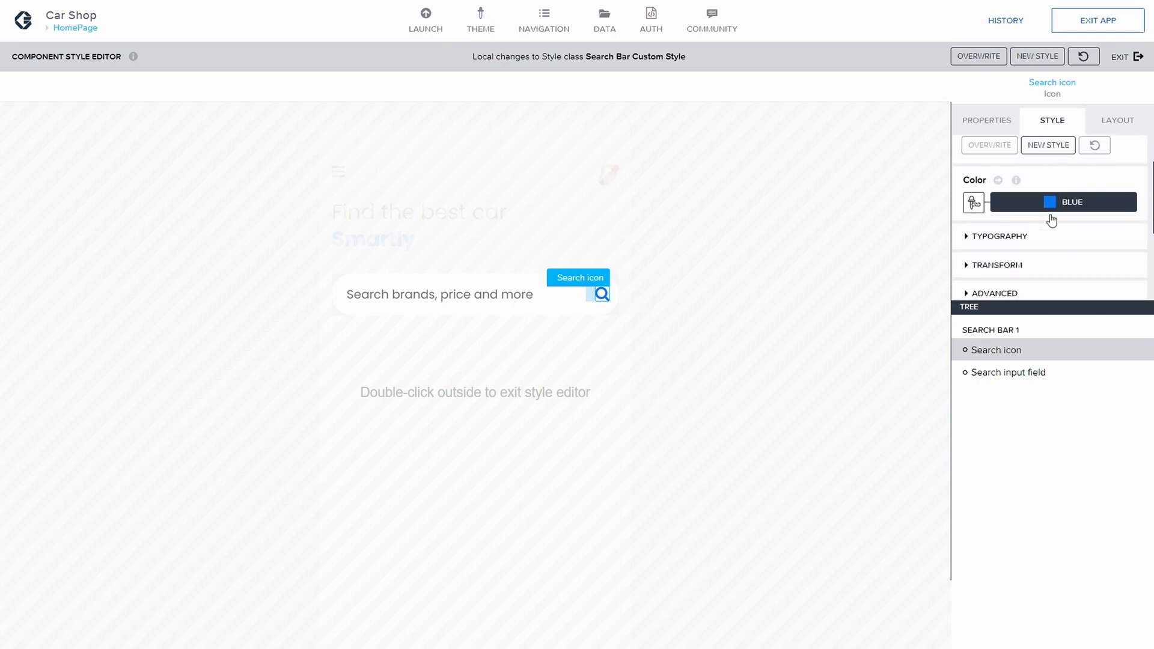
{"action": "left_click", "coordinate": [980, 201]}
{"action": "scroll", "coordinate": [1016, 220], "scroll_direction": "down", "scroll_amount": 1}
{"action": "left_click", "coordinate": [1058, 224]}
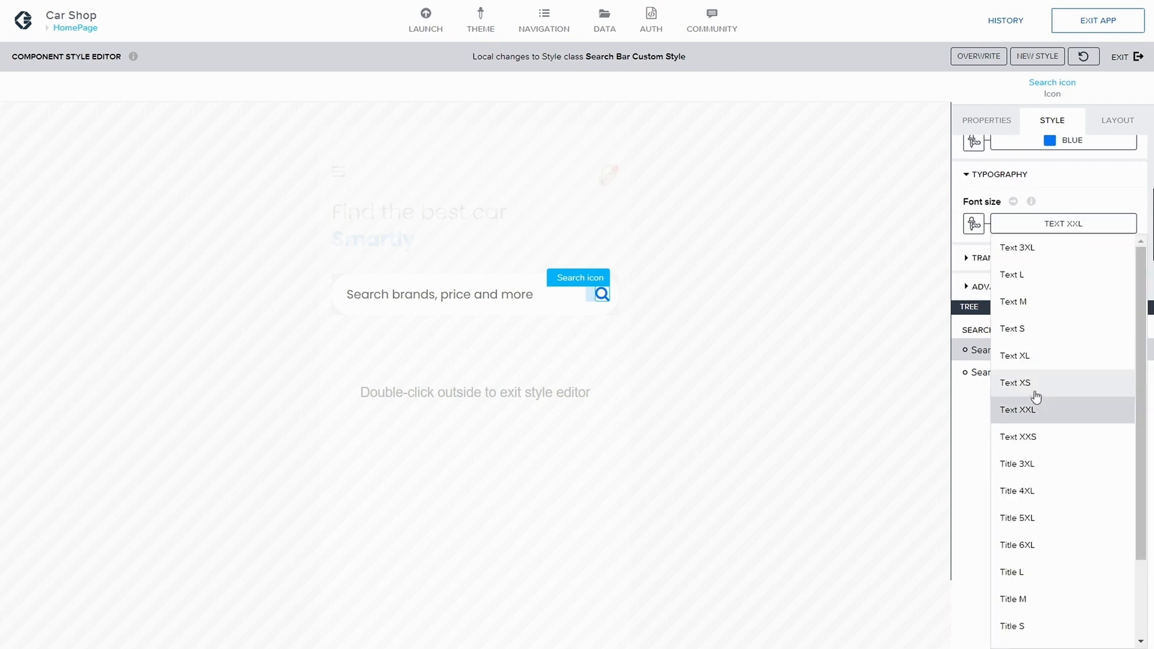
{"action": "left_click", "coordinate": [1033, 437]}
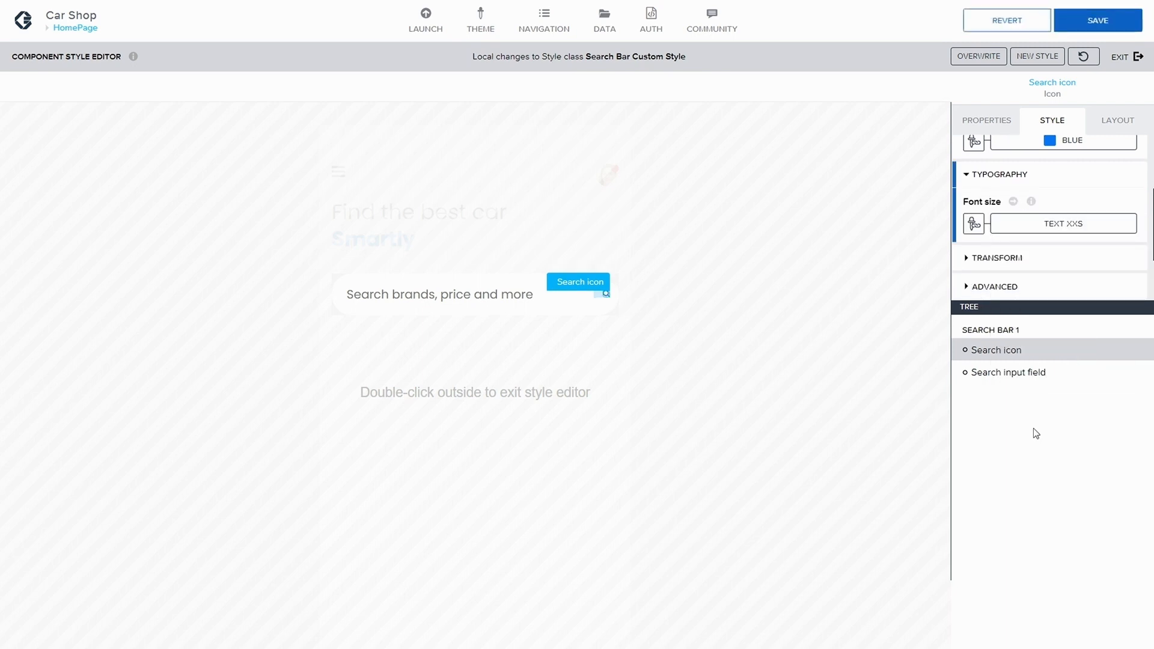
{"action": "left_click", "coordinate": [1048, 227]}
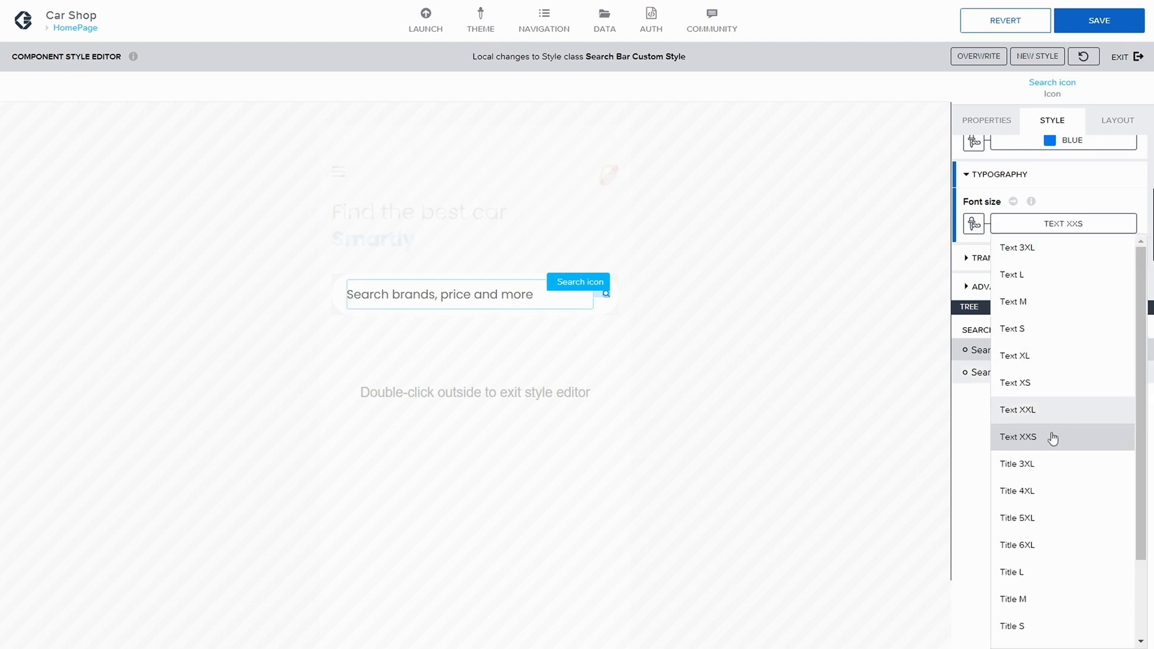
{"action": "left_click", "coordinate": [1023, 407]}
Step: Set the search icon's font size to Text XL and save the app
{"action": "left_click", "coordinate": [1063, 226]}
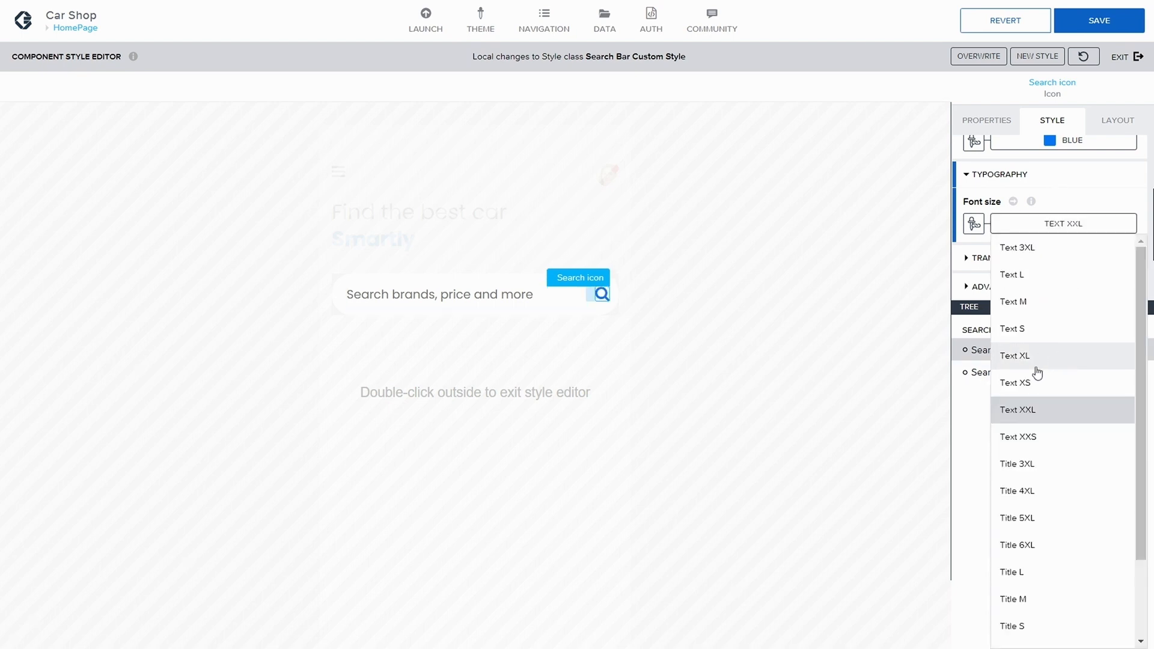
{"action": "left_click", "coordinate": [1030, 359]}
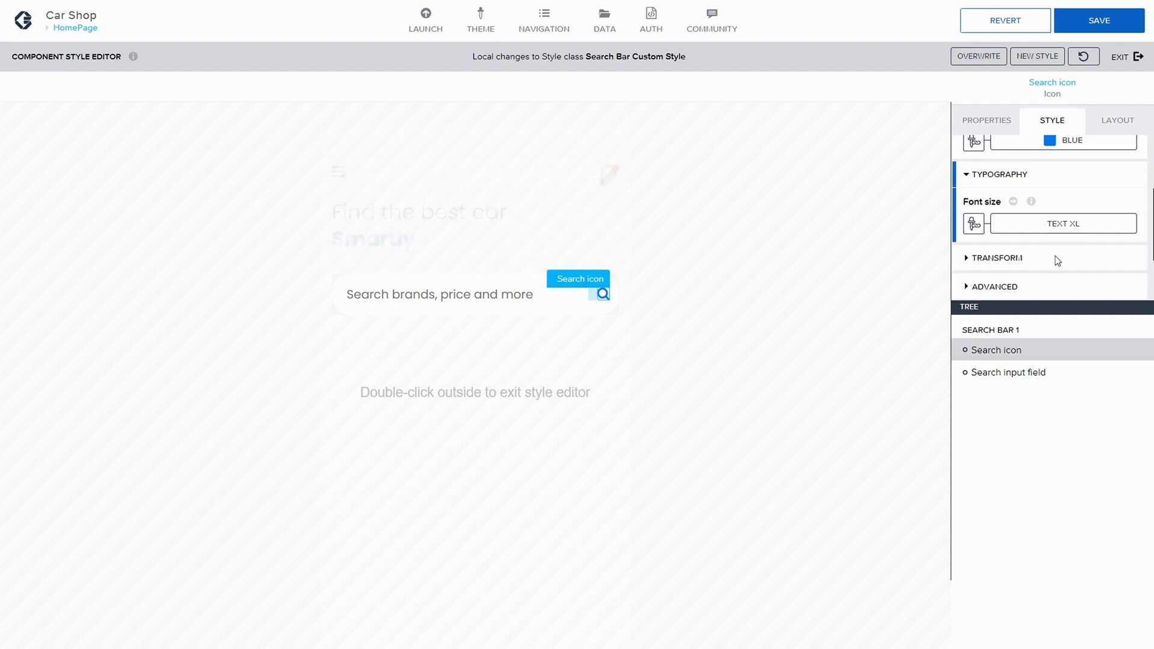
{"action": "left_click", "coordinate": [1122, 21]}
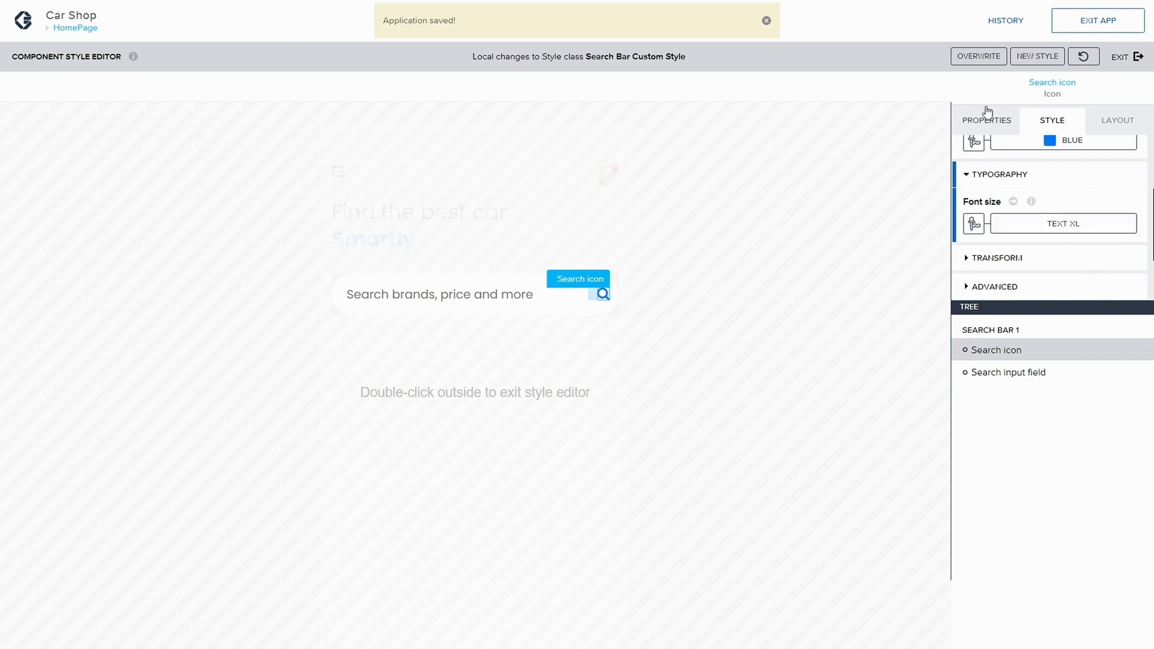
Step: Select Search bar 1, open its shadow offsets, bind Offset X to a static number 10, and save
{"action": "left_click", "coordinate": [1102, 330]}
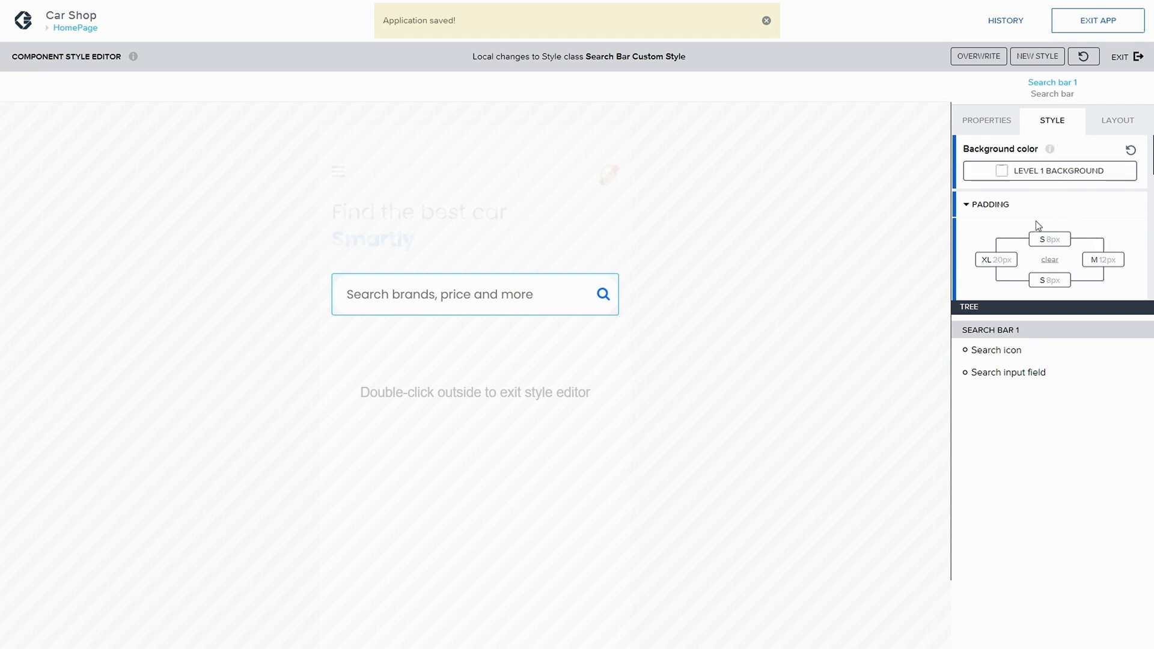
{"action": "scroll", "coordinate": [1036, 221], "scroll_direction": "down", "scroll_amount": 3}
{"action": "scroll", "coordinate": [1027, 232], "scroll_direction": "down", "scroll_amount": 2}
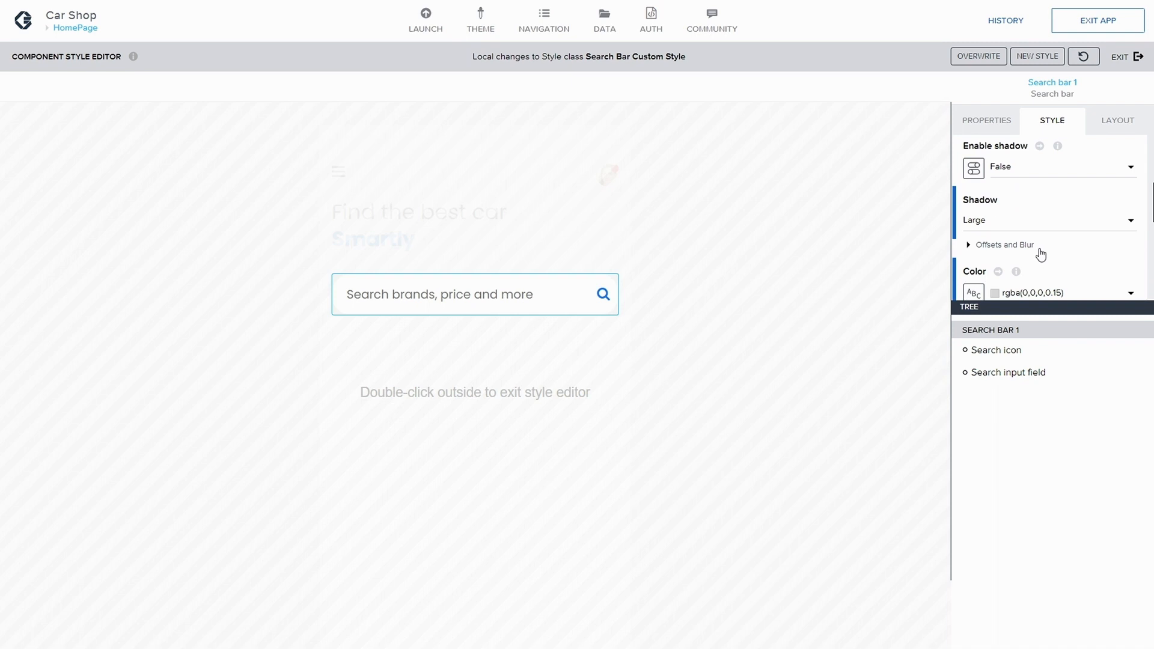
{"action": "scroll", "coordinate": [1040, 255], "scroll_direction": "down", "scroll_amount": 1}
{"action": "left_click", "coordinate": [970, 221]}
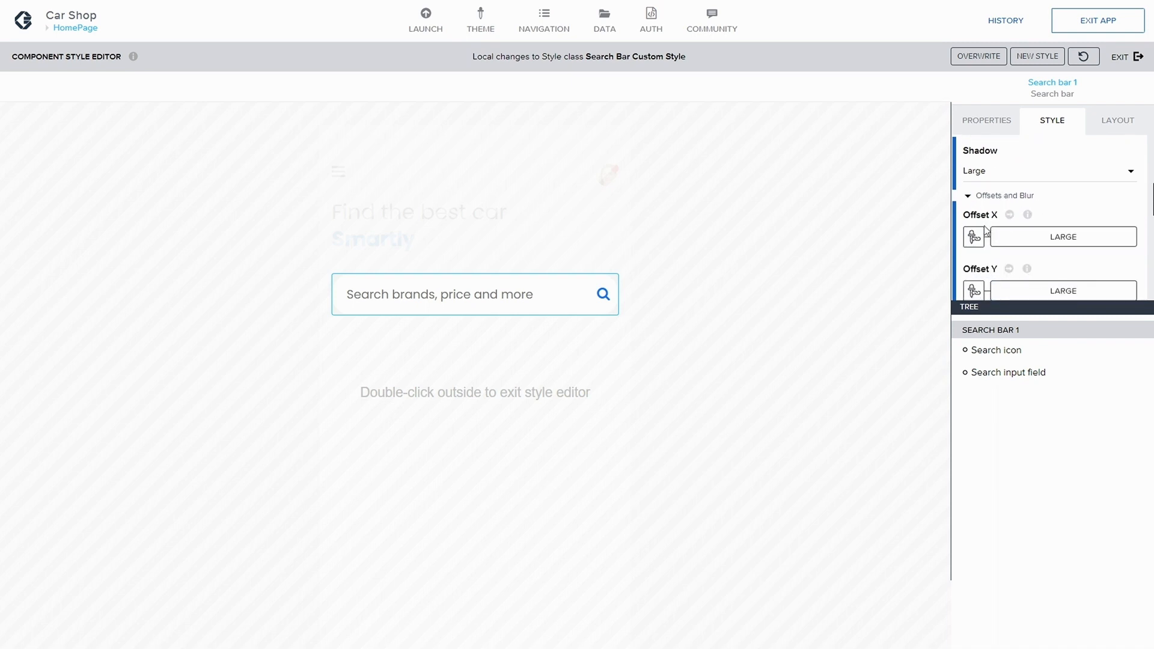
{"action": "scroll", "coordinate": [974, 236], "scroll_direction": "down", "scroll_amount": 1}
{"action": "left_click", "coordinate": [1015, 240]}
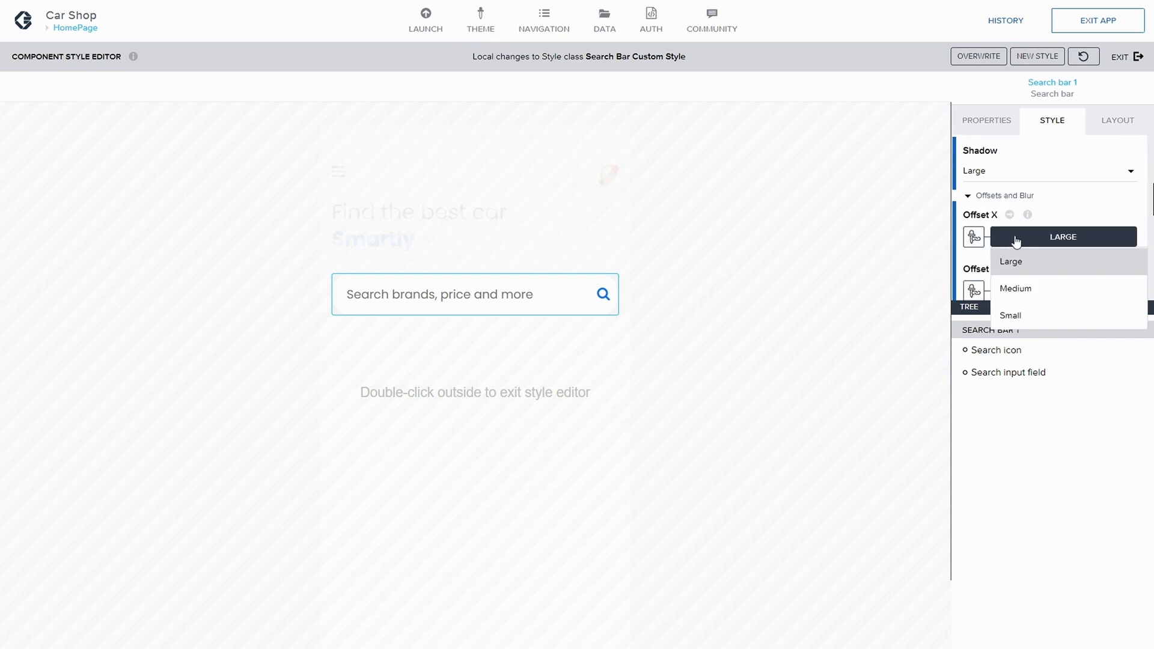
{"action": "left_click", "coordinate": [1030, 294]}
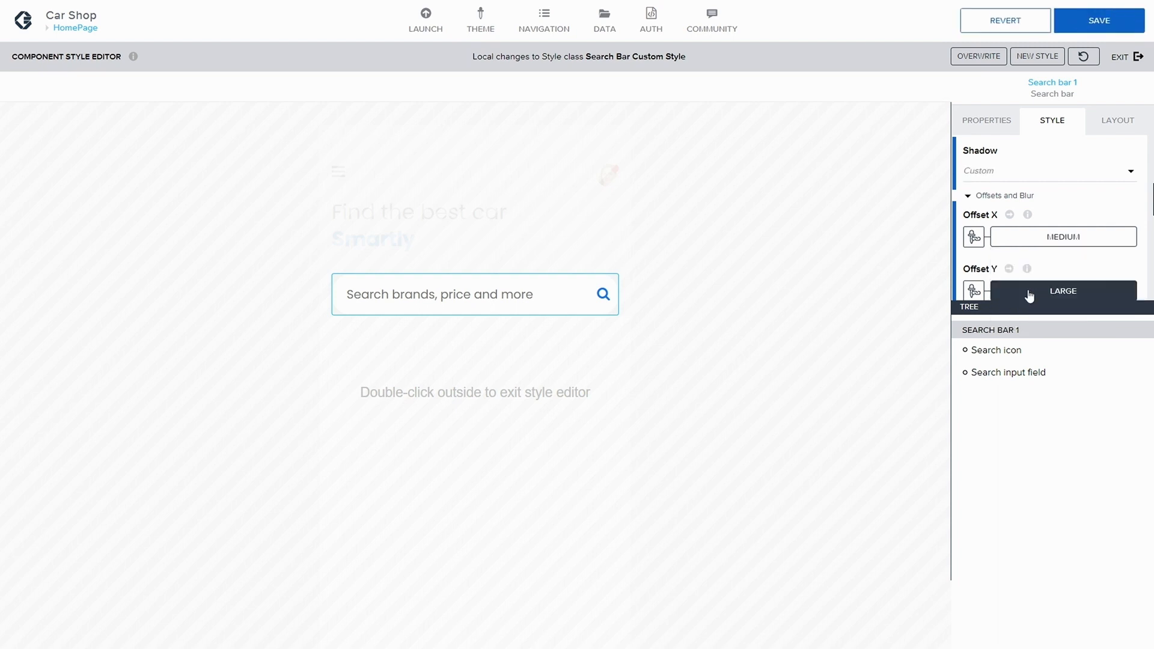
{"action": "left_click", "coordinate": [1049, 297]}
{"action": "scroll", "coordinate": [1056, 255], "scroll_direction": "down", "scroll_amount": 1}
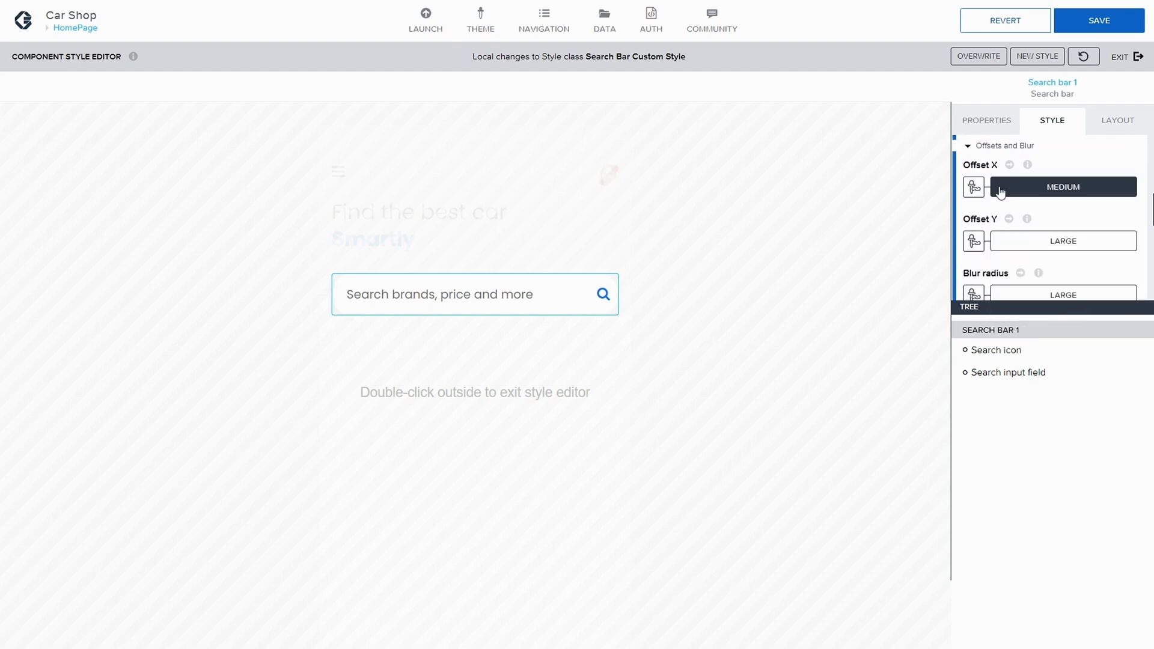
{"action": "scroll", "coordinate": [1060, 219], "scroll_direction": "down", "scroll_amount": 1}
{"action": "scroll", "coordinate": [1056, 223], "scroll_direction": "down", "scroll_amount": 1}
{"action": "scroll", "coordinate": [1056, 222], "scroll_direction": "up", "scroll_amount": 2}
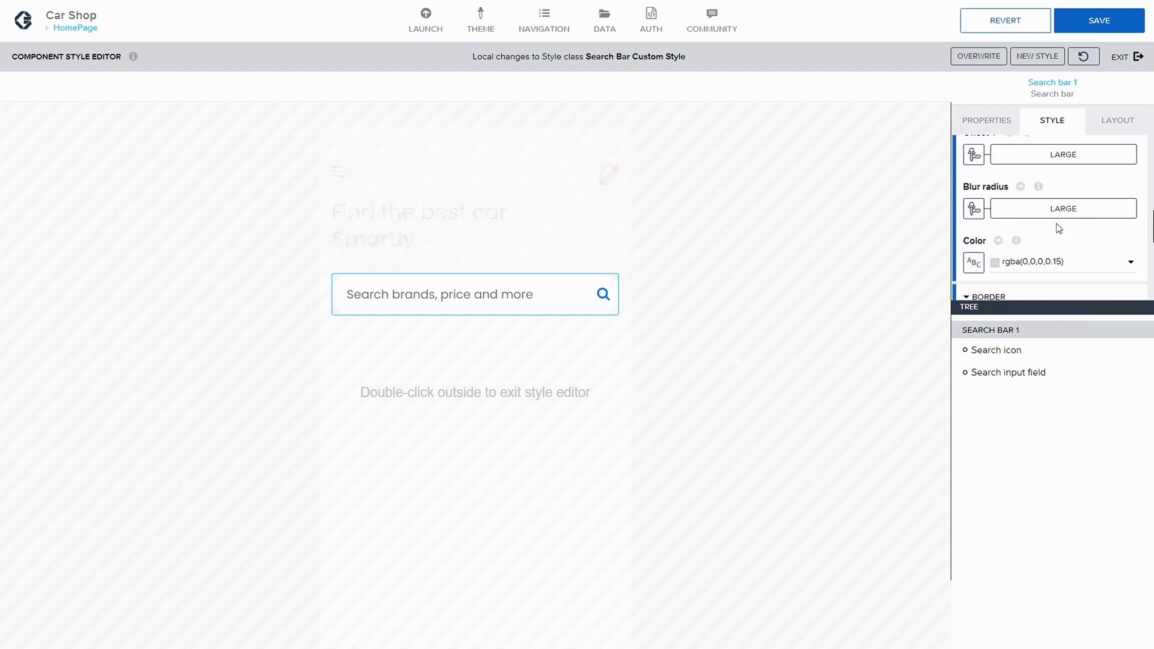
{"action": "left_click", "coordinate": [974, 167]}
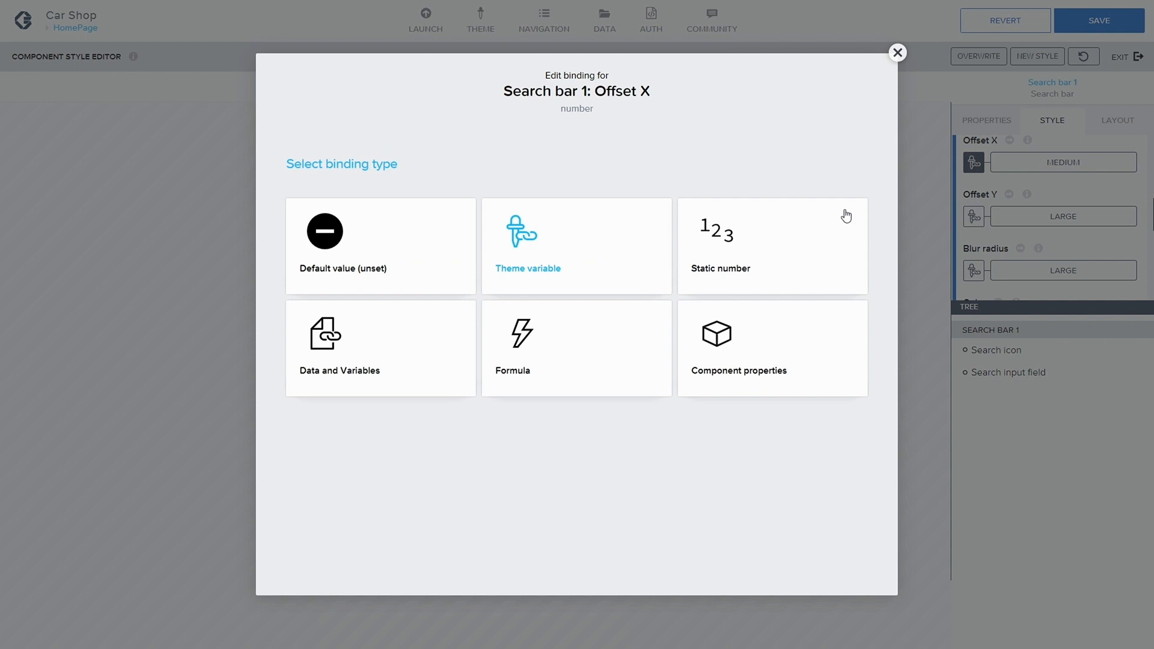
{"action": "left_click", "coordinate": [757, 262]}
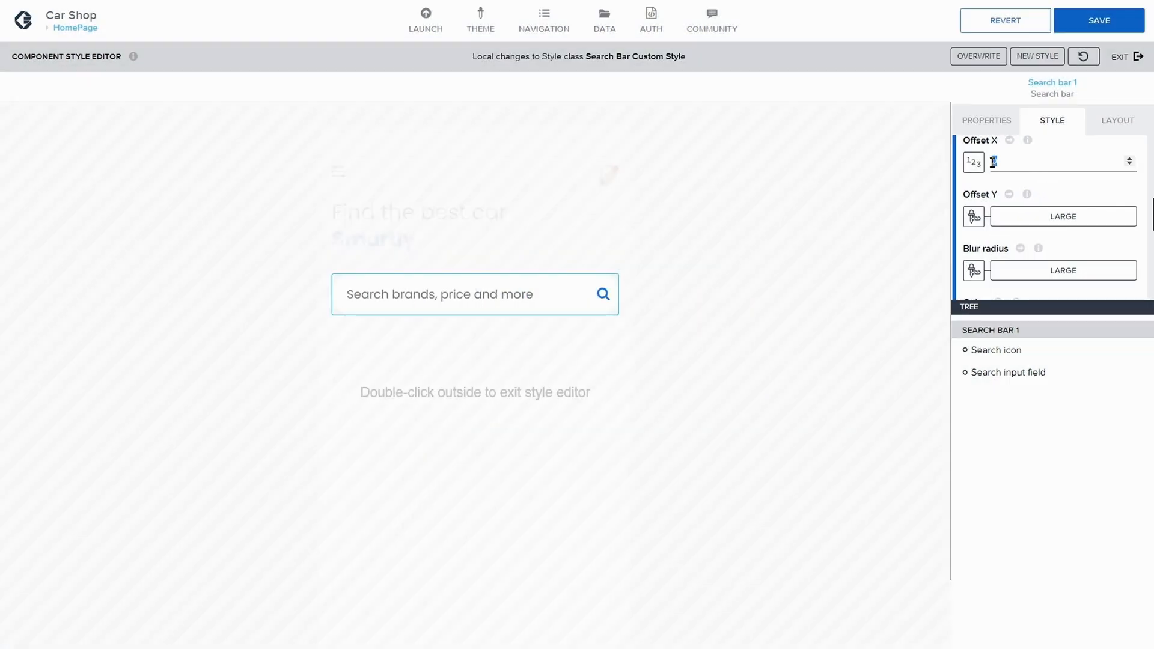
{"action": "type", "text": "10"}
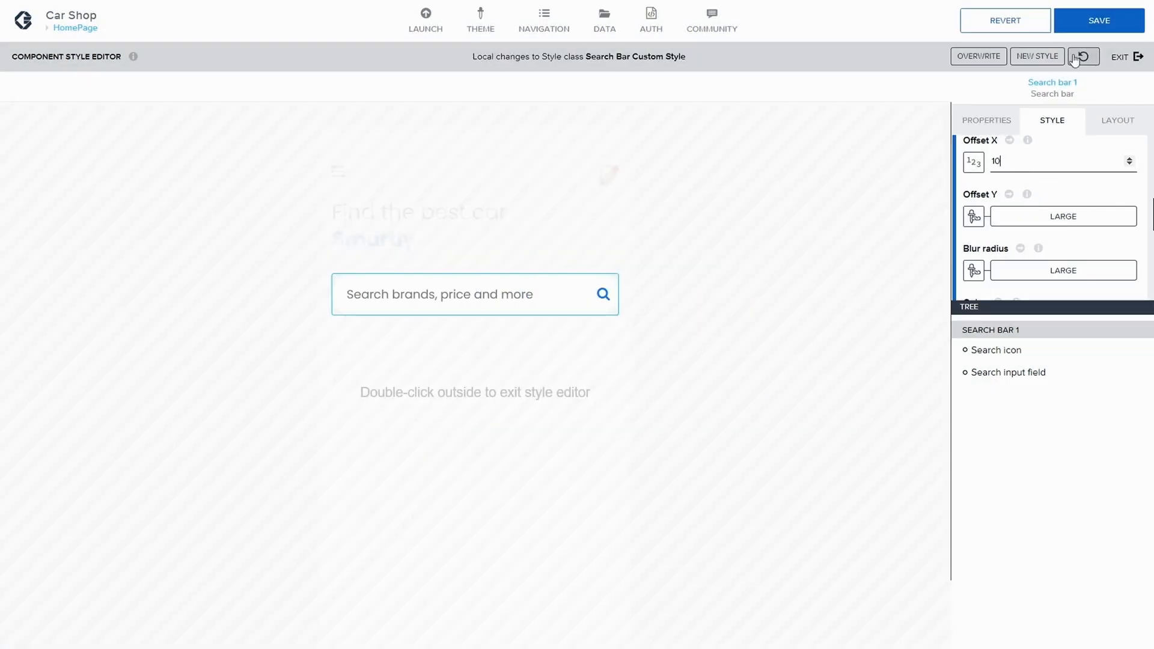
{"action": "left_click", "coordinate": [1088, 24]}
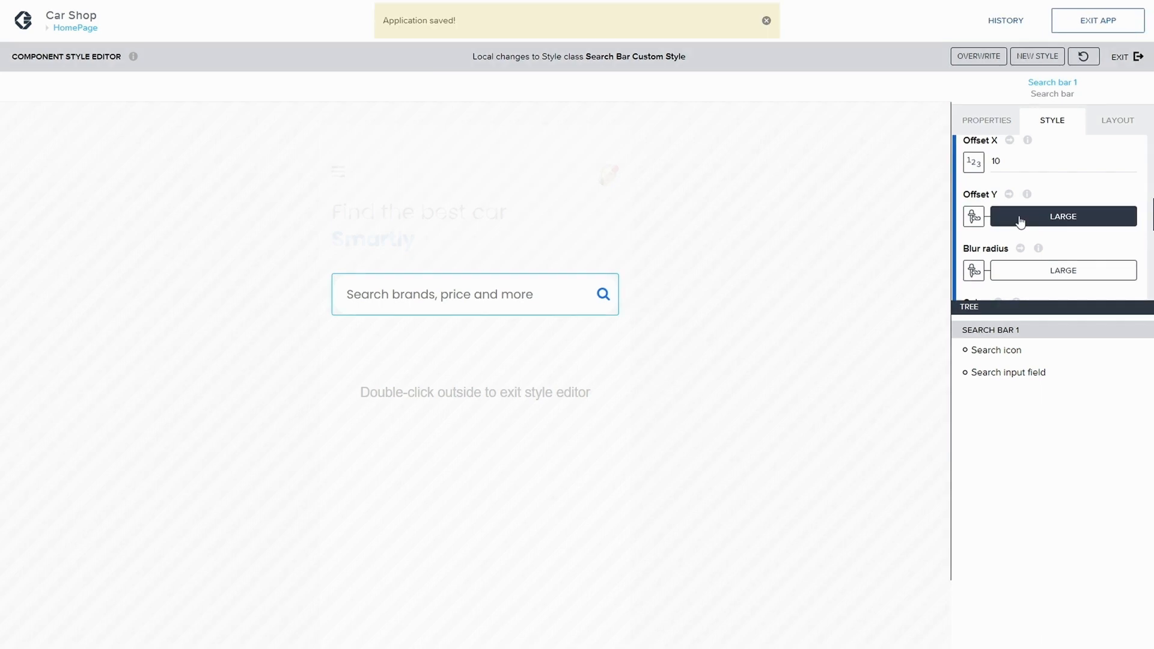
Step: Bind the shadow's Offset Y to a static number and set it to 10
{"action": "scroll", "coordinate": [1040, 232], "scroll_direction": "down", "scroll_amount": 1}
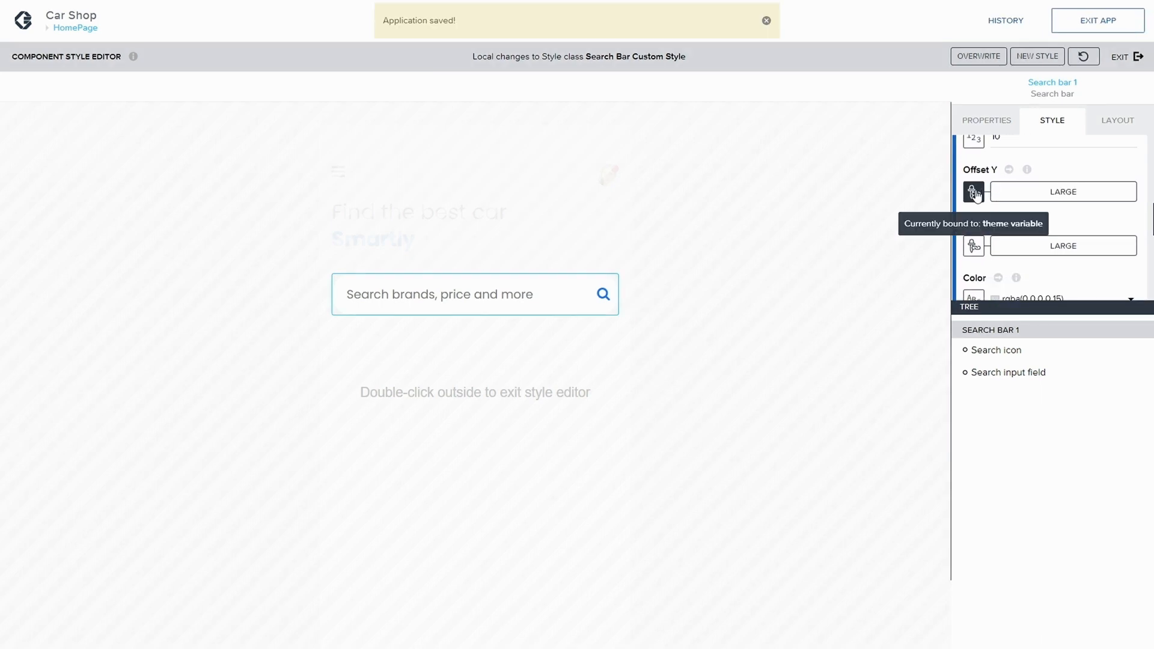
{"action": "left_click", "coordinate": [974, 192]}
{"action": "left_click", "coordinate": [801, 275]}
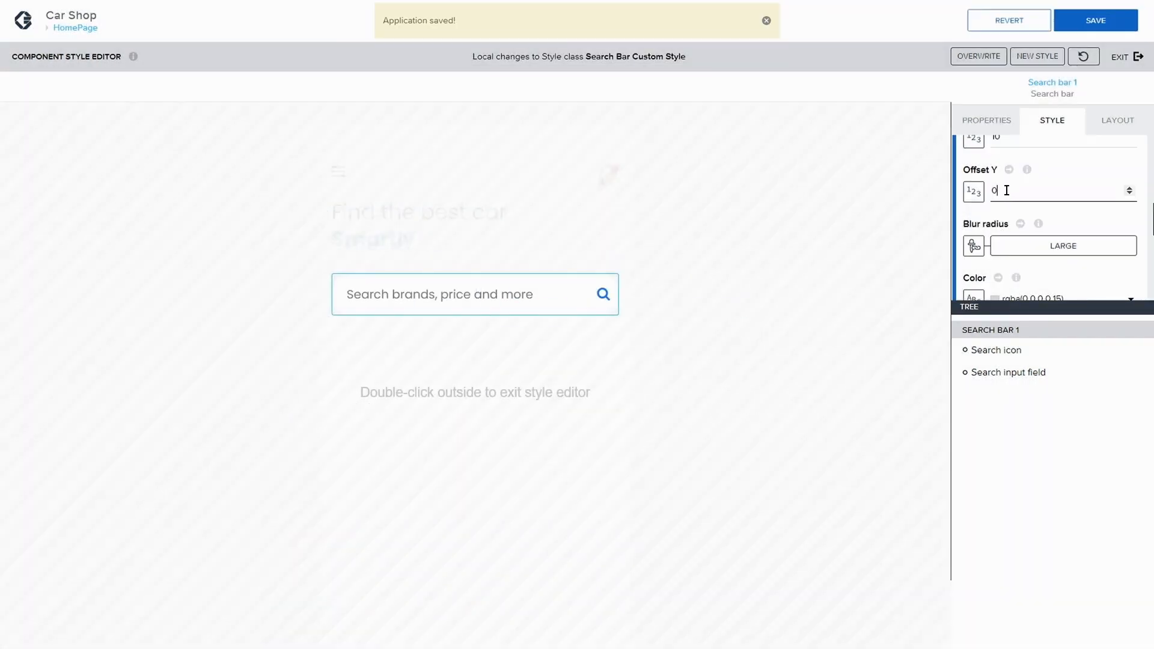
{"action": "key", "text": "BackSpace"}
{"action": "type", "text": "10"}
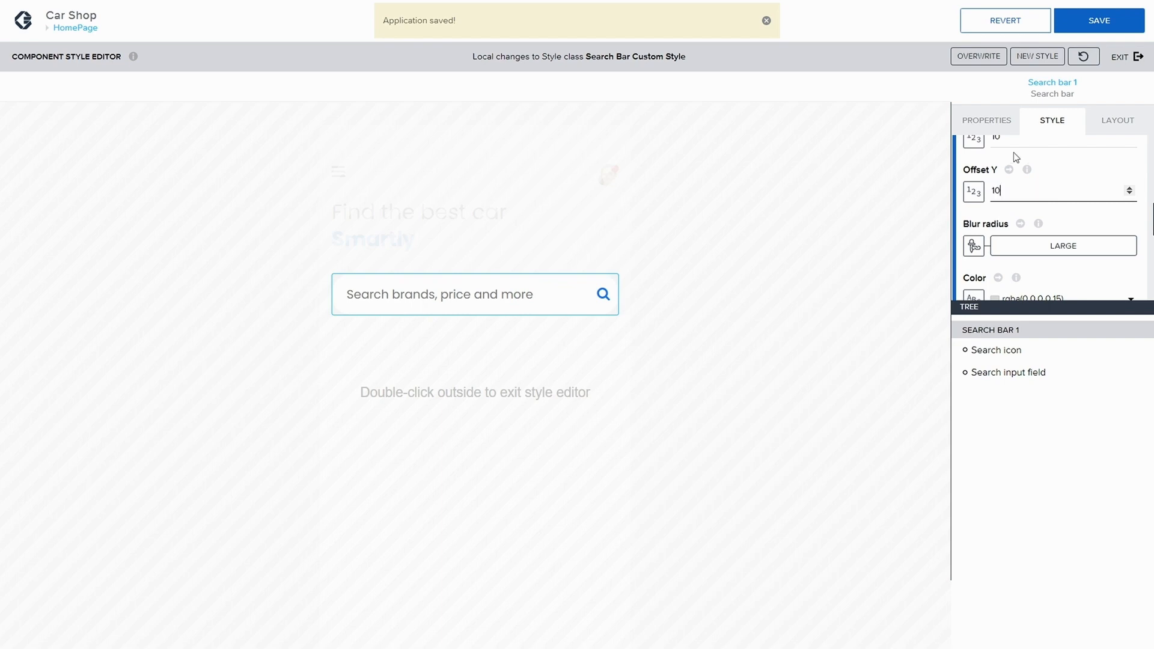
Step: Switch the shadow's blur radius to a static number and save the app
{"action": "scroll", "coordinate": [1006, 246], "scroll_direction": "down", "scroll_amount": 2}
{"action": "left_click", "coordinate": [974, 196]}
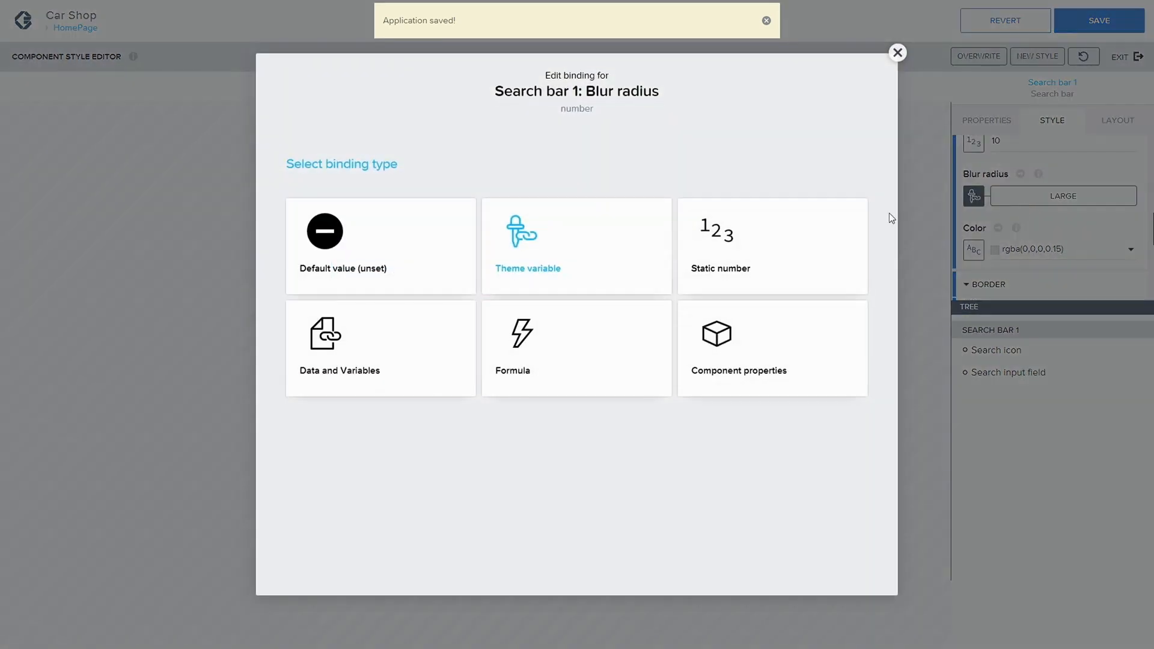
{"action": "left_click", "coordinate": [826, 220]}
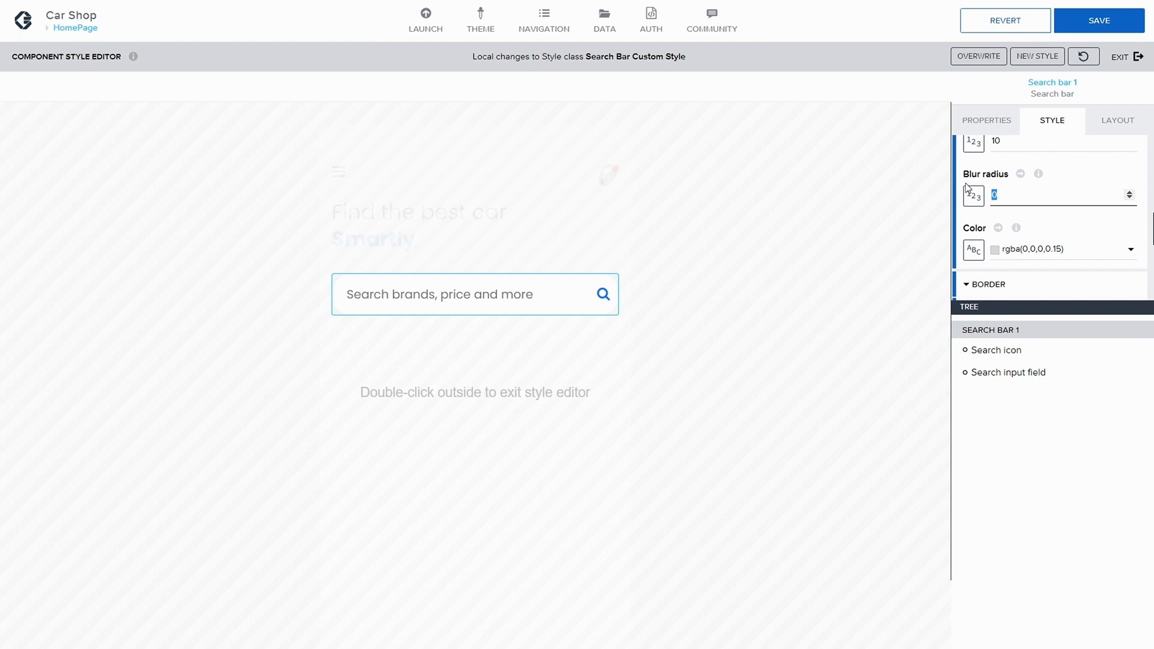
{"action": "left_click", "coordinate": [1100, 20]}
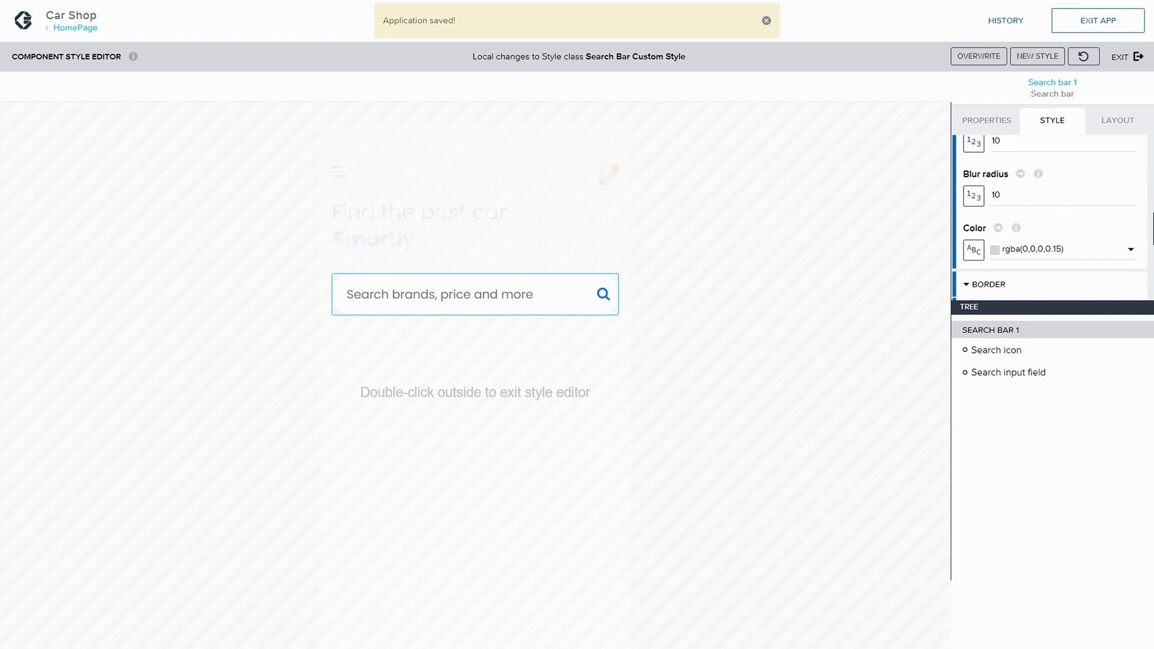
Step: Raise the shadow color's opacity to 0.42 and save the app
{"action": "scroll", "coordinate": [1121, 228], "scroll_direction": "down", "scroll_amount": 1}
{"action": "left_click", "coordinate": [1133, 226]}
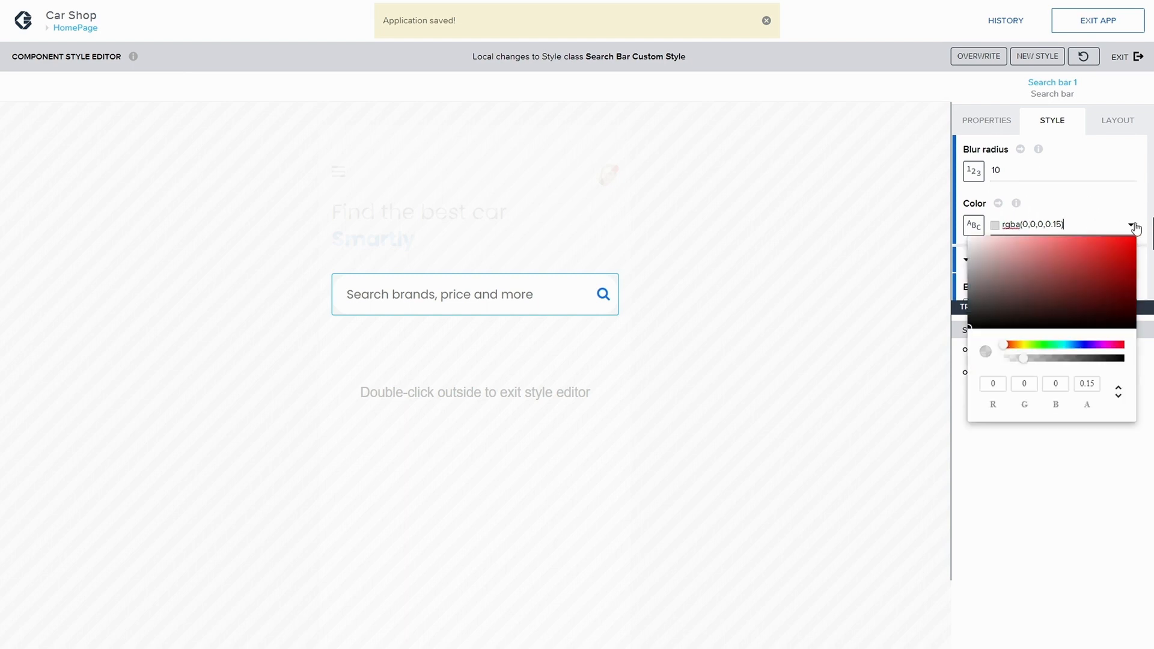
{"action": "left_click_drag", "start_coordinate": [1027, 362], "coordinate": [1056, 358]}
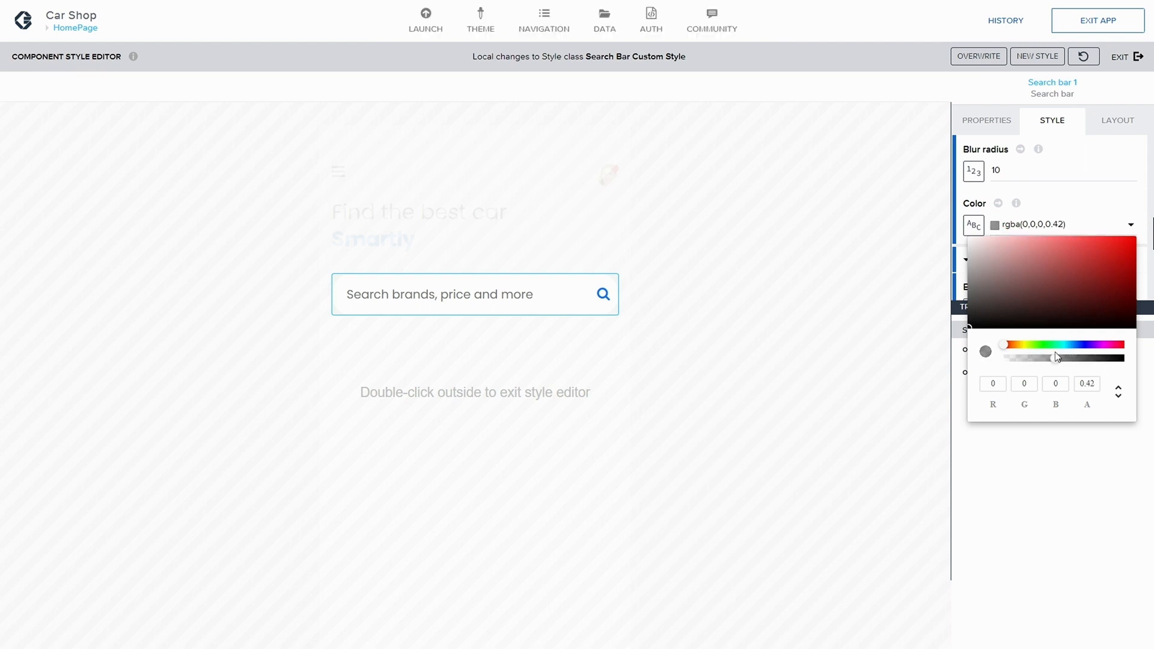
{"action": "left_click", "coordinate": [1087, 24]}
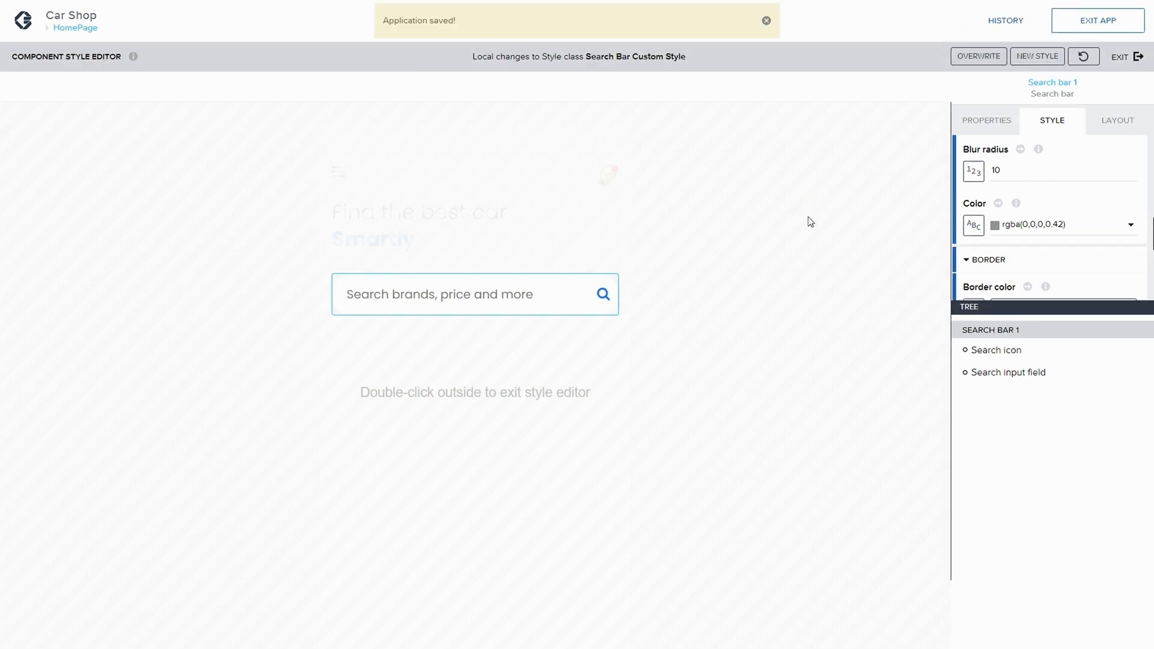
Step: Set the shadow's blur radius to 30
{"action": "scroll", "coordinate": [1086, 240], "scroll_direction": "down", "scroll_amount": 1}
{"action": "scroll", "coordinate": [1077, 240], "scroll_direction": "down", "scroll_amount": 5}
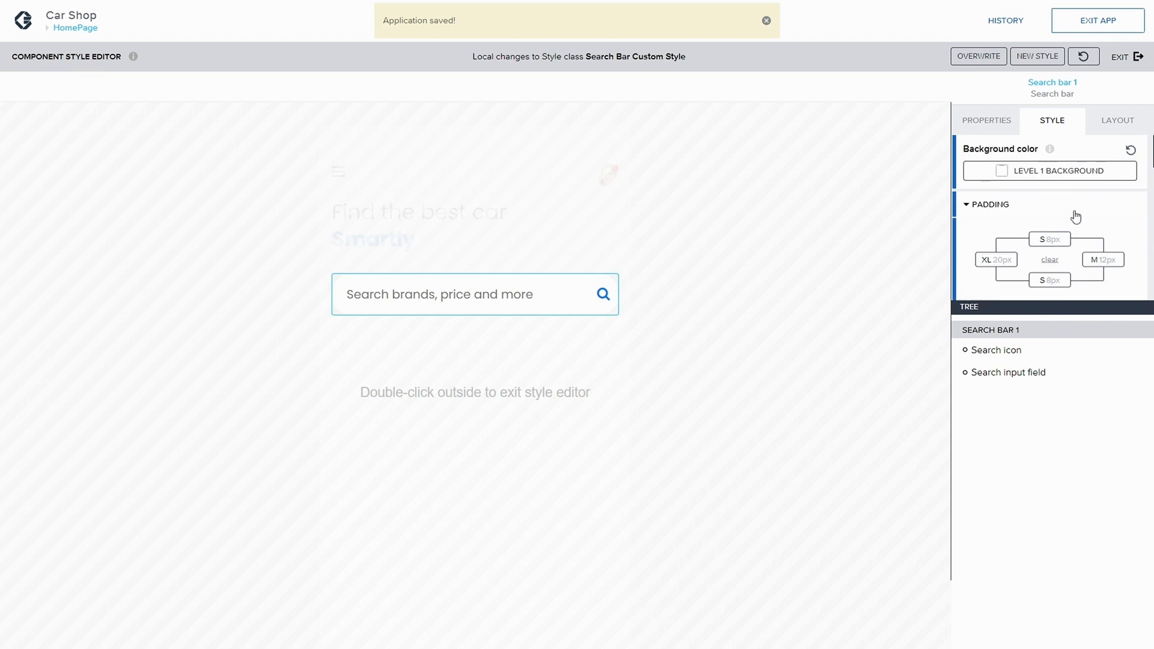
{"action": "scroll", "coordinate": [1075, 218], "scroll_direction": "down", "scroll_amount": 5}
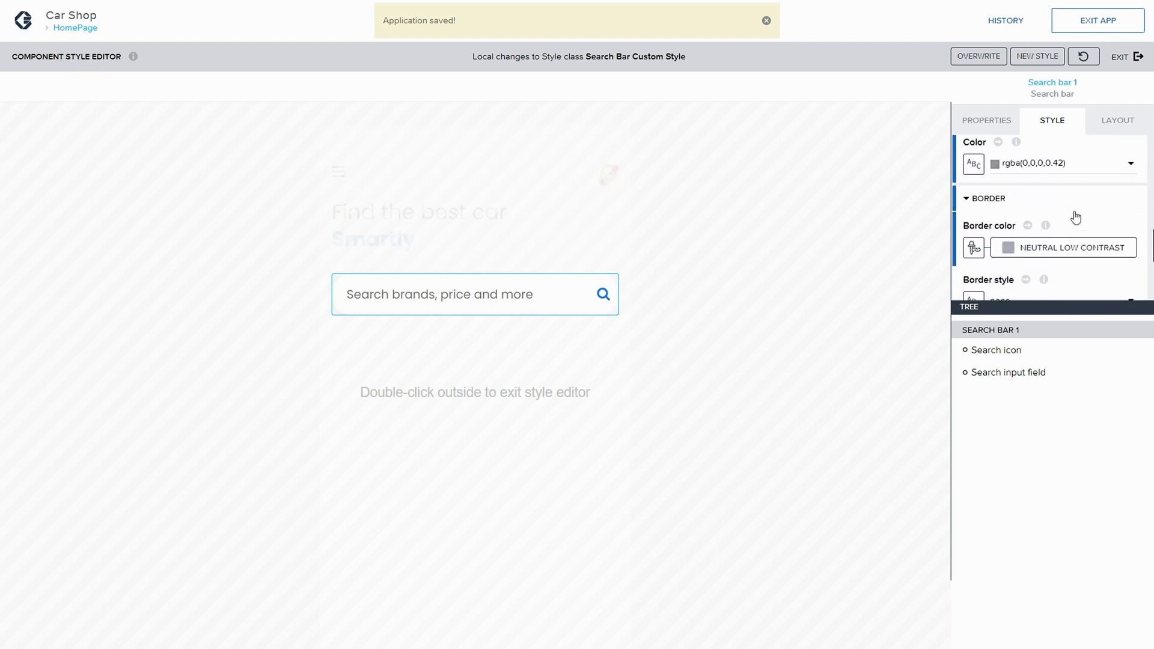
{"action": "scroll", "coordinate": [1076, 217], "scroll_direction": "up", "scroll_amount": 1}
{"action": "scroll", "coordinate": [1077, 218], "scroll_direction": "up", "scroll_amount": 1}
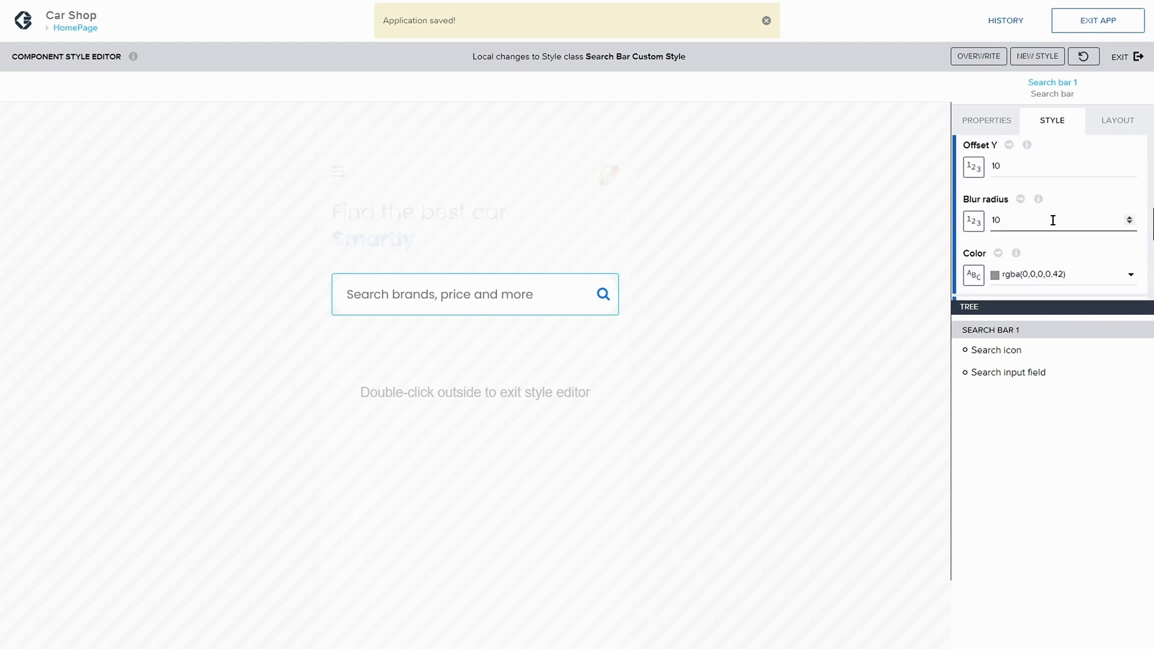
{"action": "left_click_drag", "start_coordinate": [1022, 220], "coordinate": [973, 222]}
{"action": "type", "text": "20"}
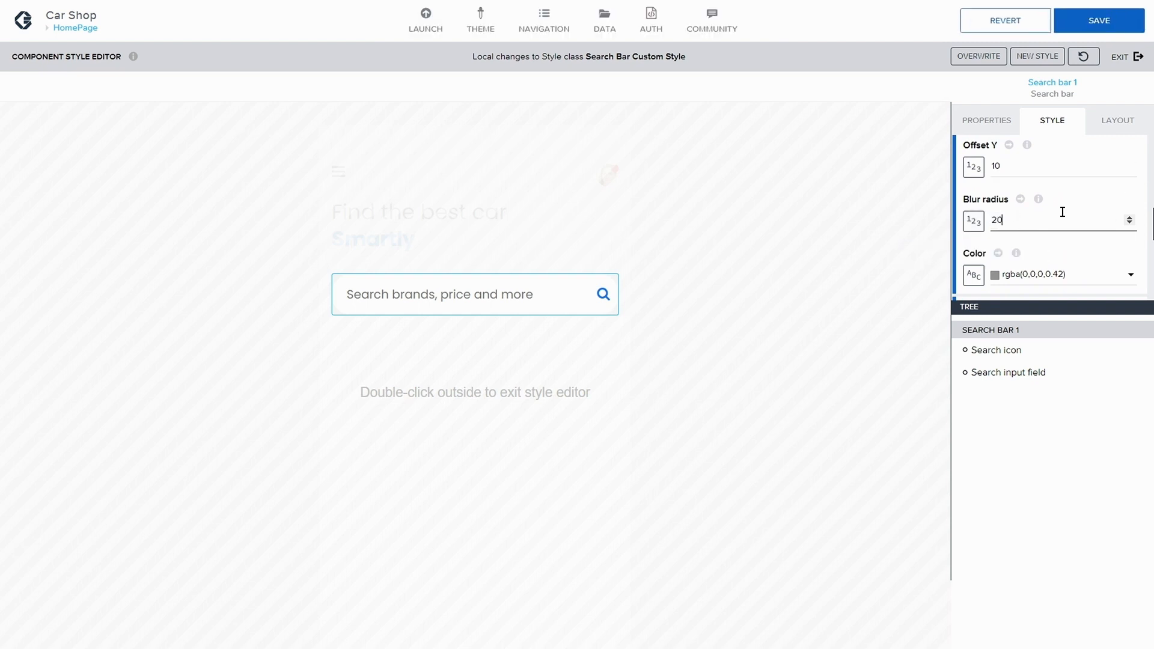
{"action": "left_click_drag", "start_coordinate": [1058, 217], "coordinate": [983, 223]}
Step: Save the app and overwrite the Search Bar Custom Style class with the local changes
{"action": "left_click", "coordinate": [1100, 20]}
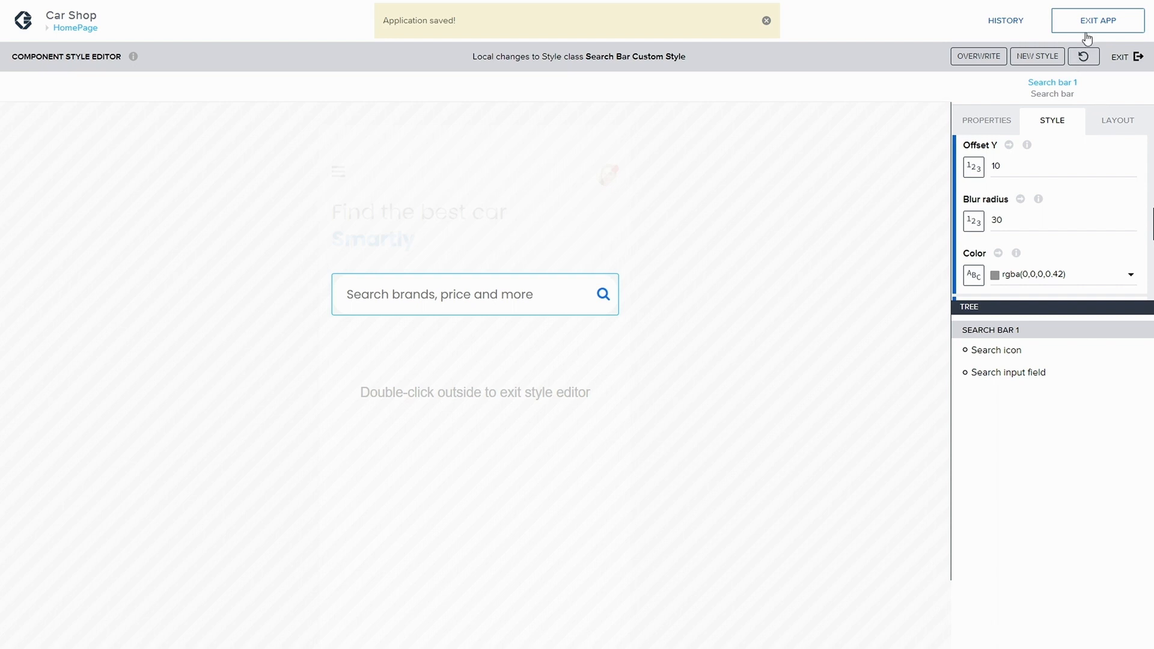
{"action": "left_click", "coordinate": [993, 57]}
{"action": "left_click", "coordinate": [1113, 21]}
{"action": "left_click", "coordinate": [1134, 57]}
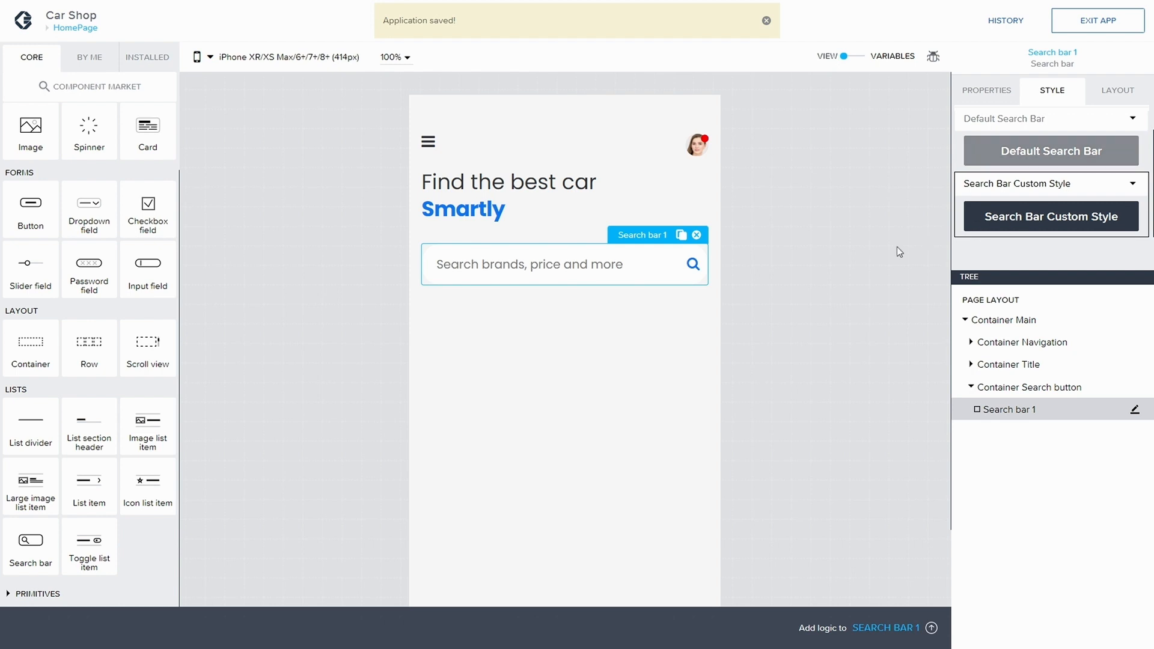
Step: Reopen the search bar's Search Bar Custom Style for editing and set Enable shadow to True
{"action": "left_click", "coordinate": [882, 229]}
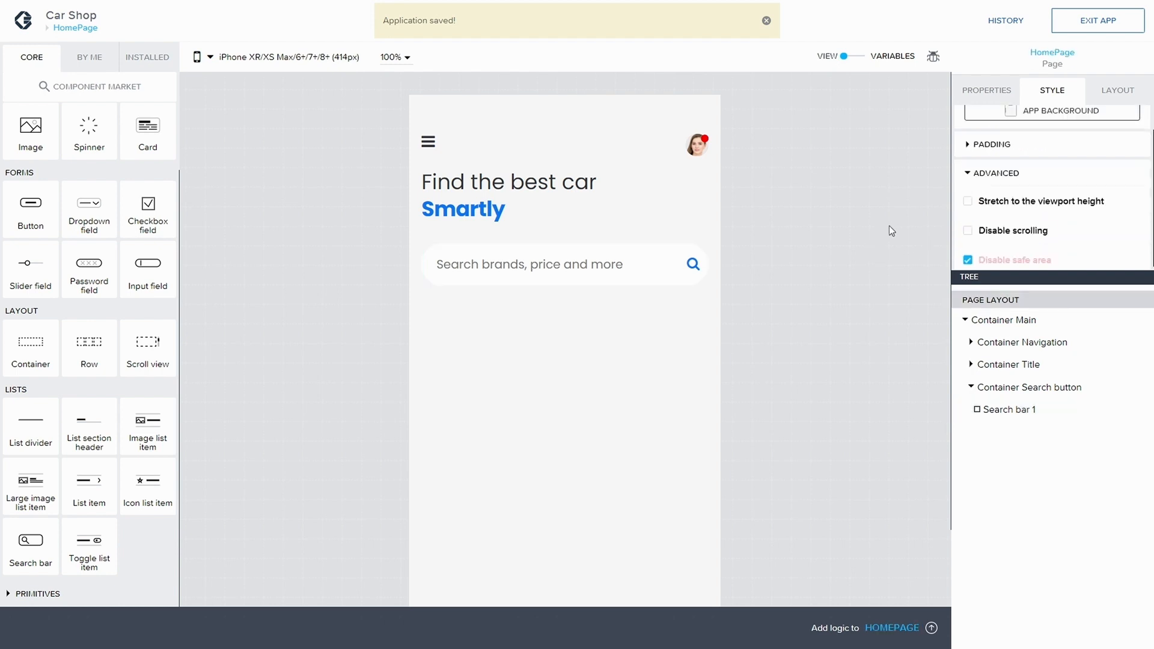
{"action": "scroll", "coordinate": [1061, 143], "scroll_direction": "up", "scroll_amount": 1}
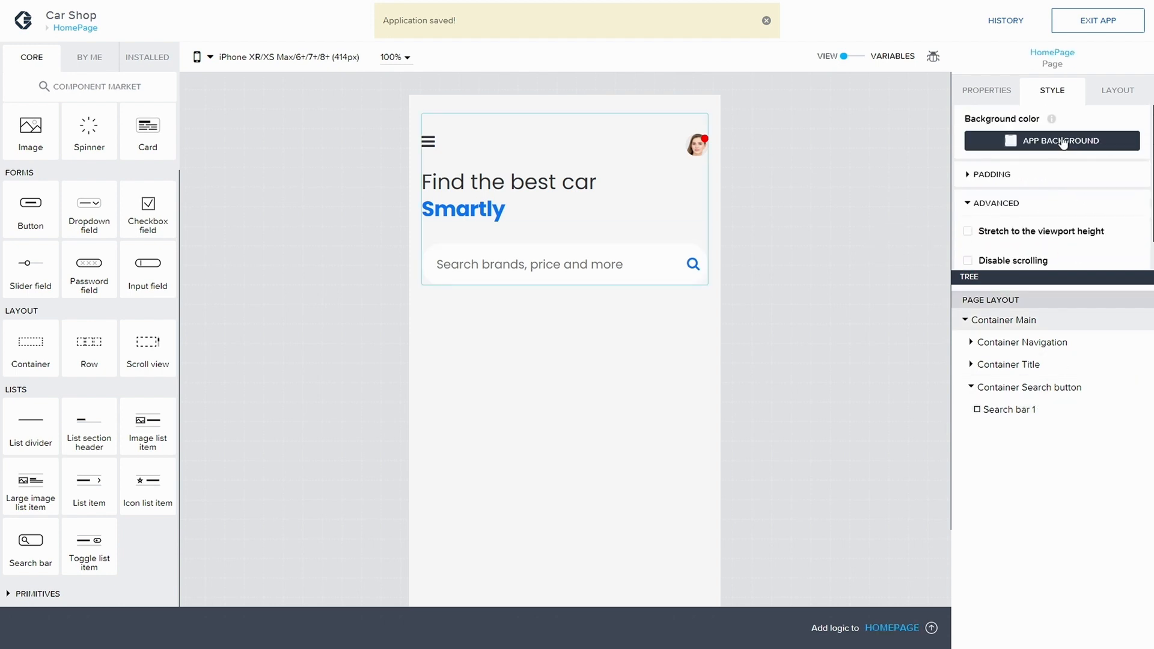
{"action": "left_click", "coordinate": [986, 409]}
{"action": "scroll", "coordinate": [1047, 162], "scroll_direction": "down", "scroll_amount": 1}
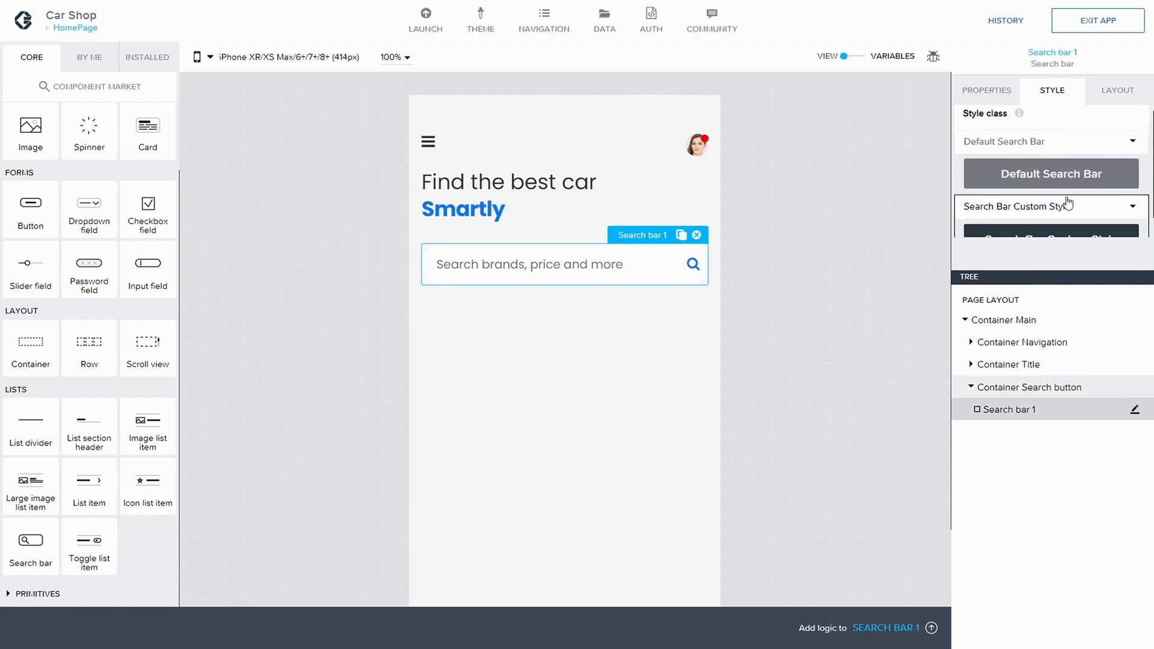
{"action": "left_click", "coordinate": [1133, 183]}
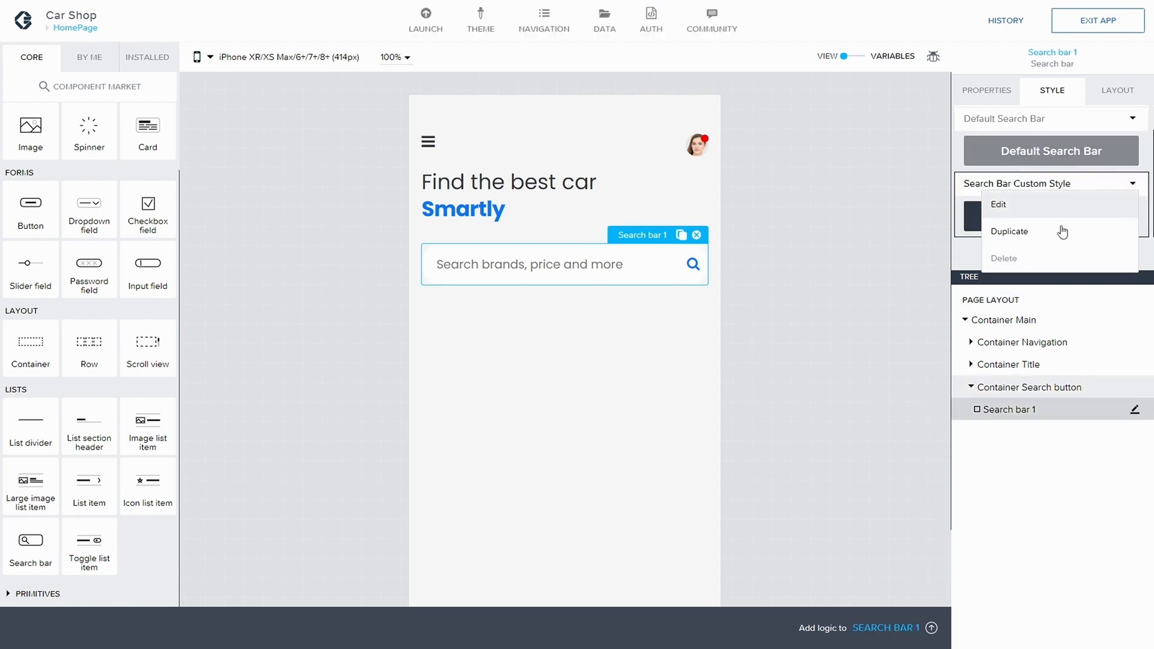
{"action": "left_click", "coordinate": [1030, 205]}
{"action": "scroll", "coordinate": [1082, 192], "scroll_direction": "down", "scroll_amount": 3}
{"action": "scroll", "coordinate": [1073, 194], "scroll_direction": "down", "scroll_amount": 4}
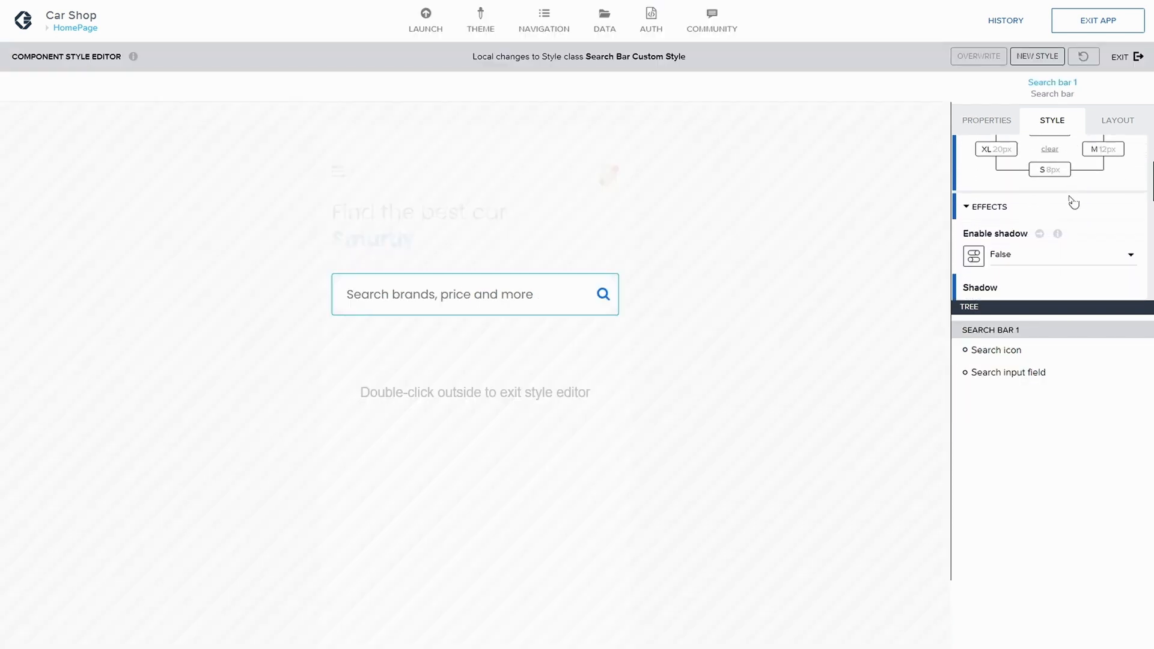
{"action": "left_click", "coordinate": [1030, 174]}
{"action": "left_click", "coordinate": [1022, 188]}
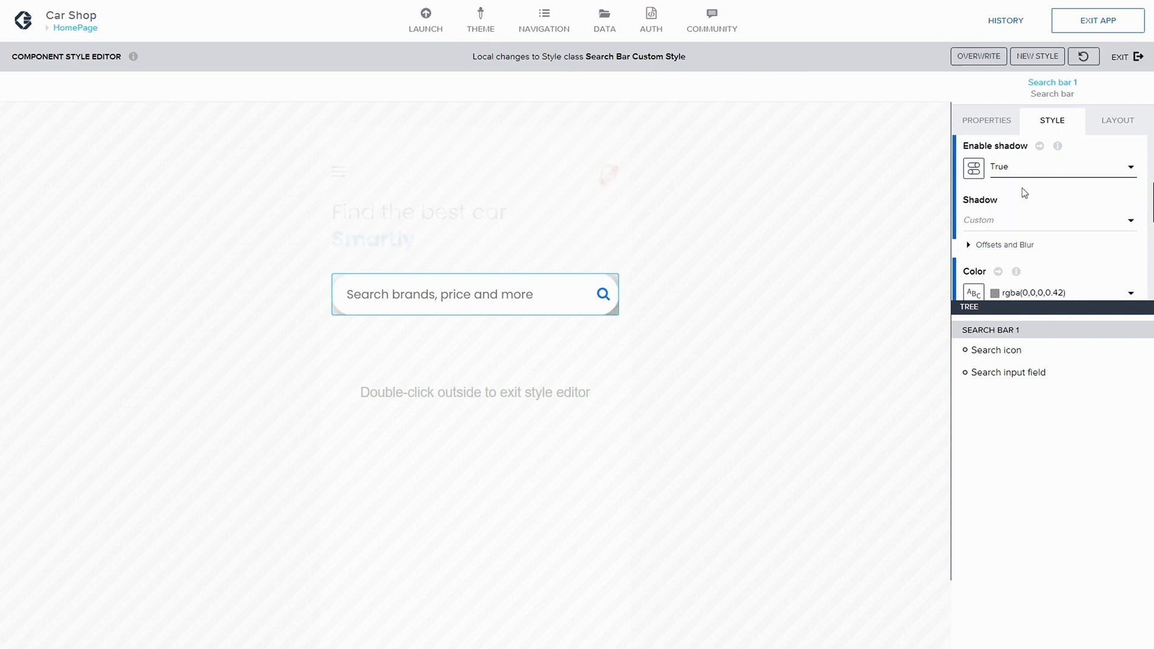
Step: Set the shadow's Offset X and Offset Y both to 5
{"action": "scroll", "coordinate": [1066, 263], "scroll_direction": "down", "scroll_amount": 1}
{"action": "scroll", "coordinate": [1035, 265], "scroll_direction": "down", "scroll_amount": 5}
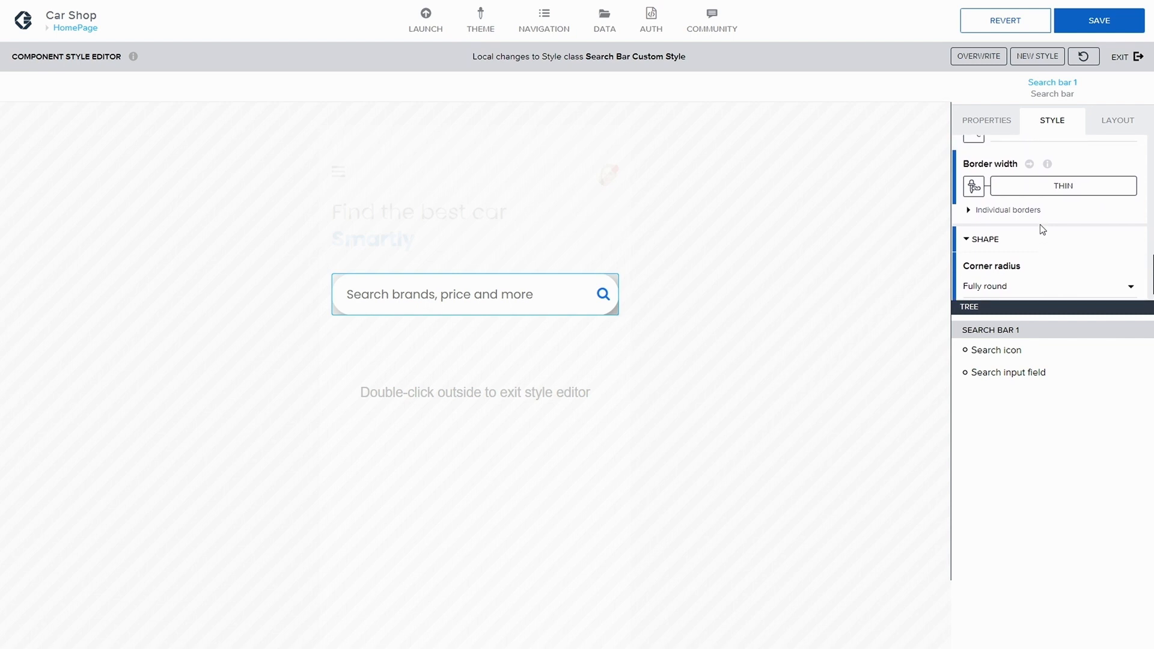
{"action": "scroll", "coordinate": [1042, 229], "scroll_direction": "up", "scroll_amount": 5}
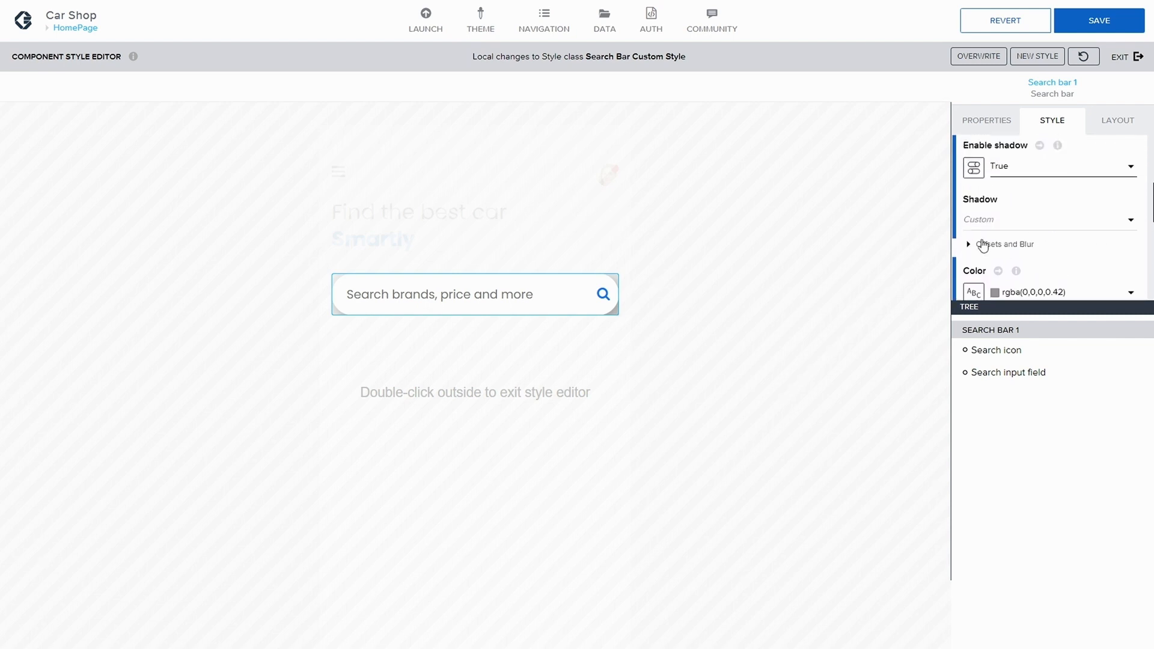
{"action": "left_click", "coordinate": [978, 243]}
{"action": "scroll", "coordinate": [1013, 233], "scroll_direction": "down", "scroll_amount": 1}
{"action": "double_click", "coordinate": [995, 234]}
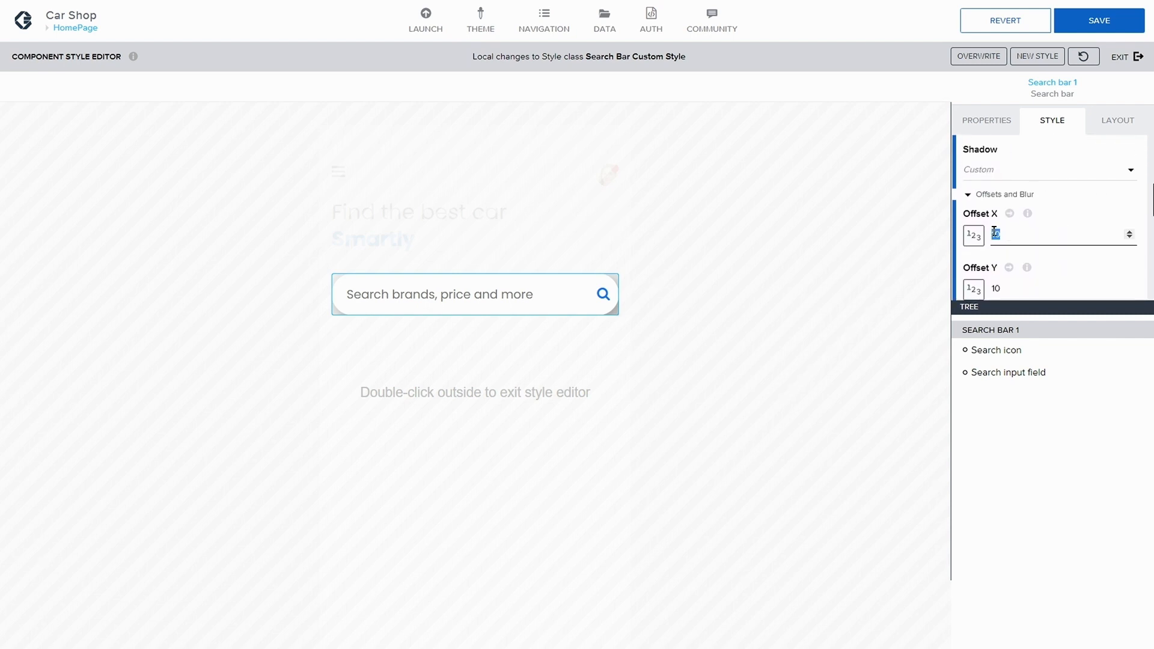
{"action": "key", "text": "Tab"}
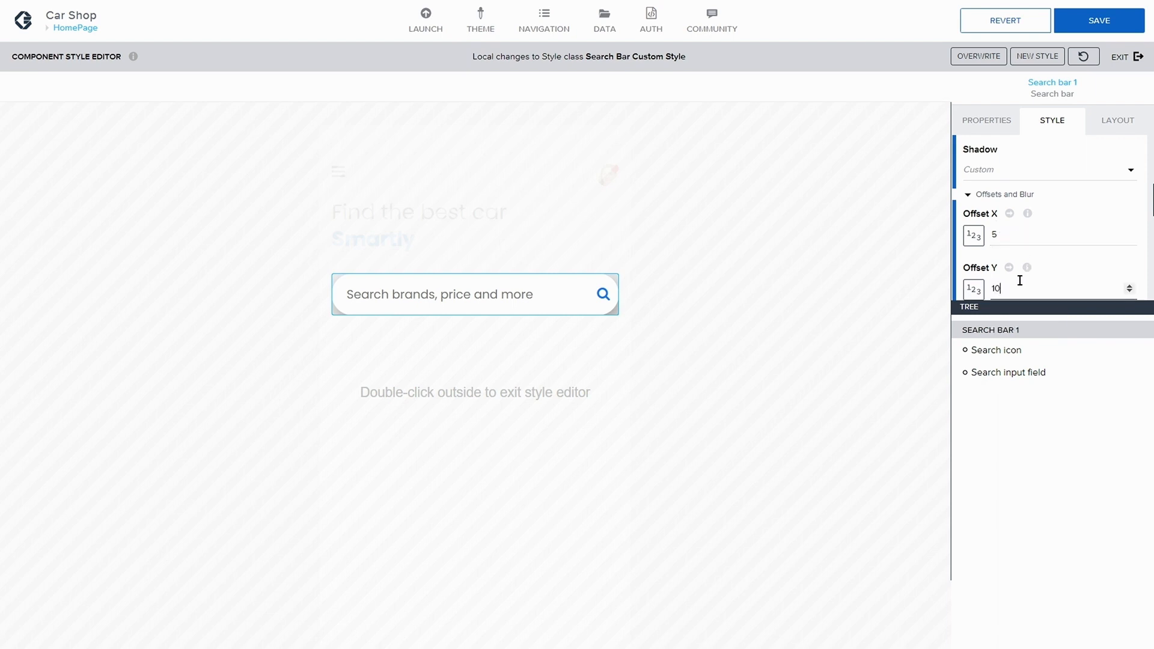
{"action": "key", "text": "Tab"}
{"action": "type", "text": "30"}
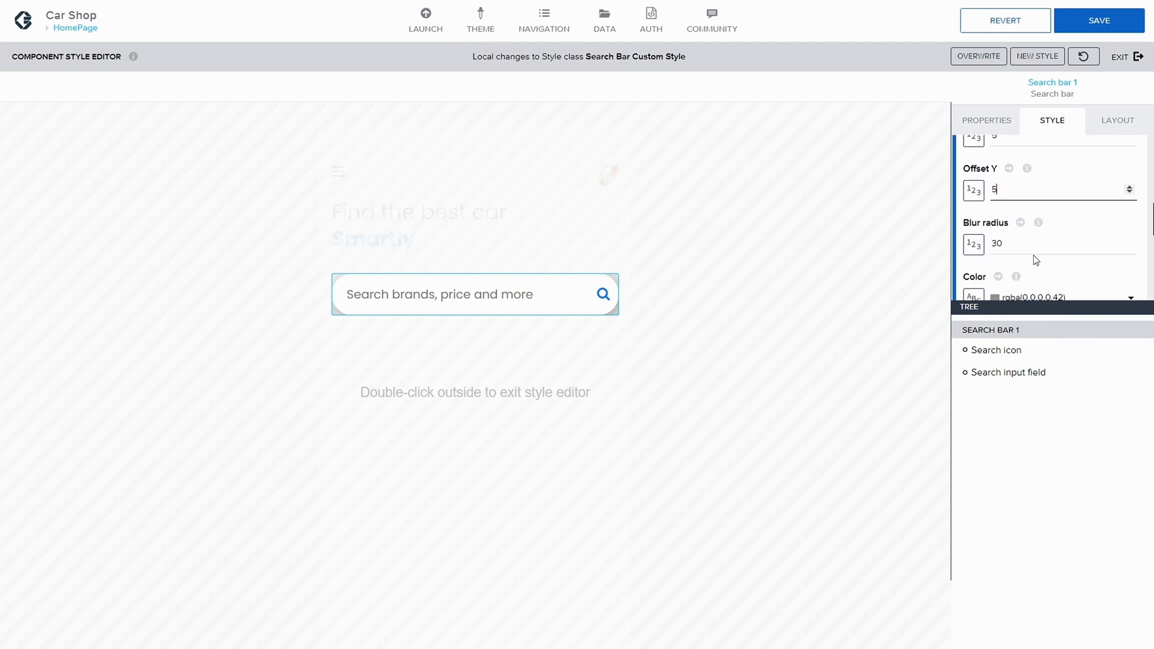
Step: Set the shadow's blur radius to 10
{"action": "scroll", "coordinate": [1015, 238], "scroll_direction": "down", "scroll_amount": 3}
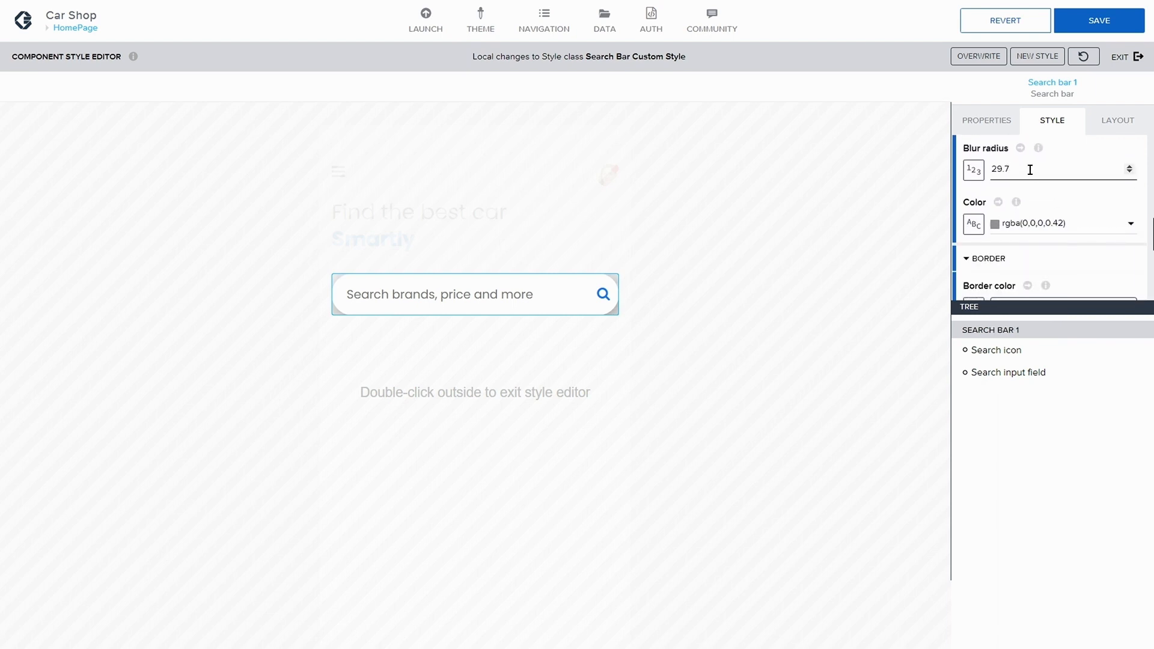
{"action": "key", "text": "ctrl+a"}
{"action": "type", "text": "15"}
Step: Lower the shadow color's opacity to 0.08 and save the app
{"action": "left_click", "coordinate": [1069, 220]}
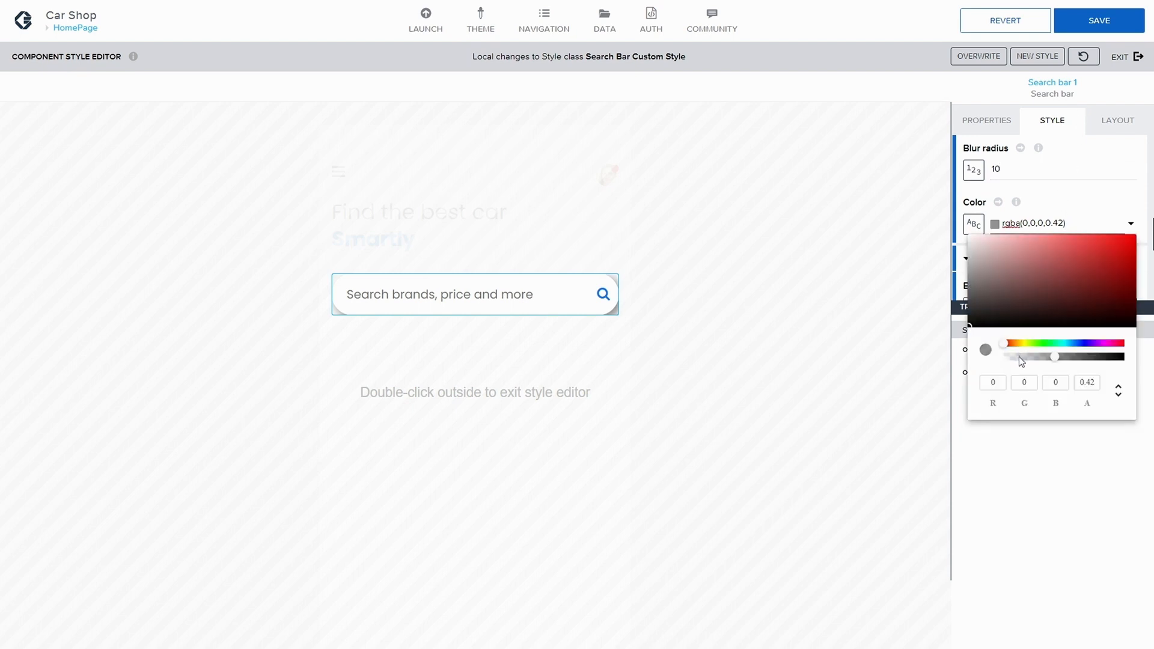
{"action": "left_click_drag", "start_coordinate": [1054, 357], "coordinate": [1010, 356]}
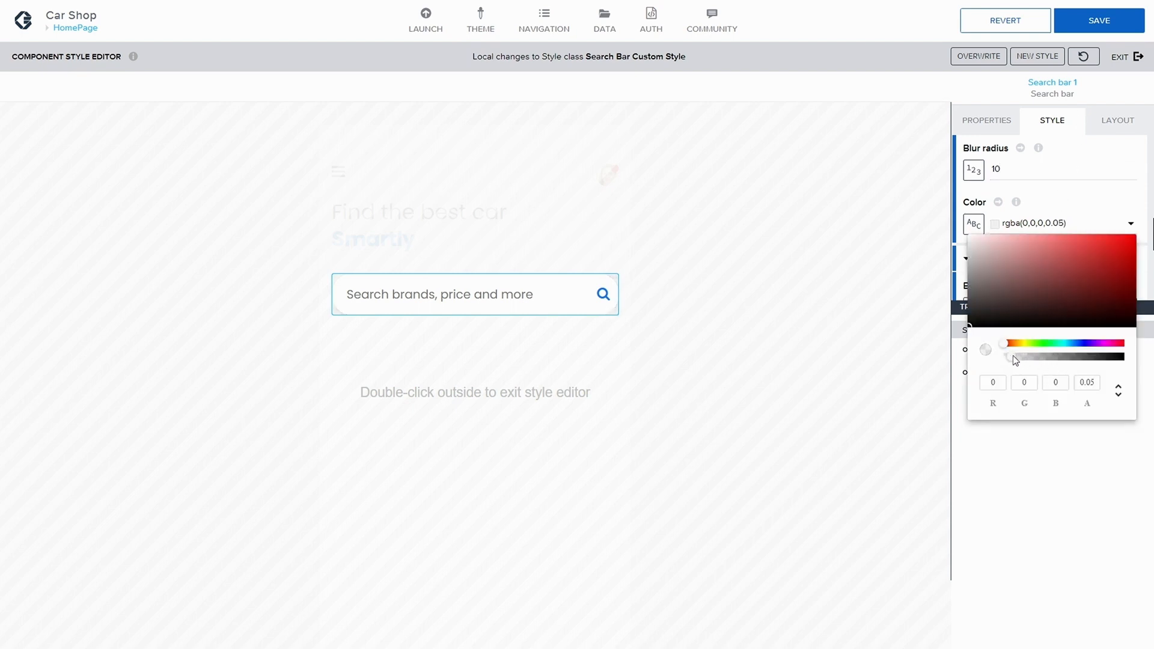
{"action": "left_click", "coordinate": [1108, 23]}
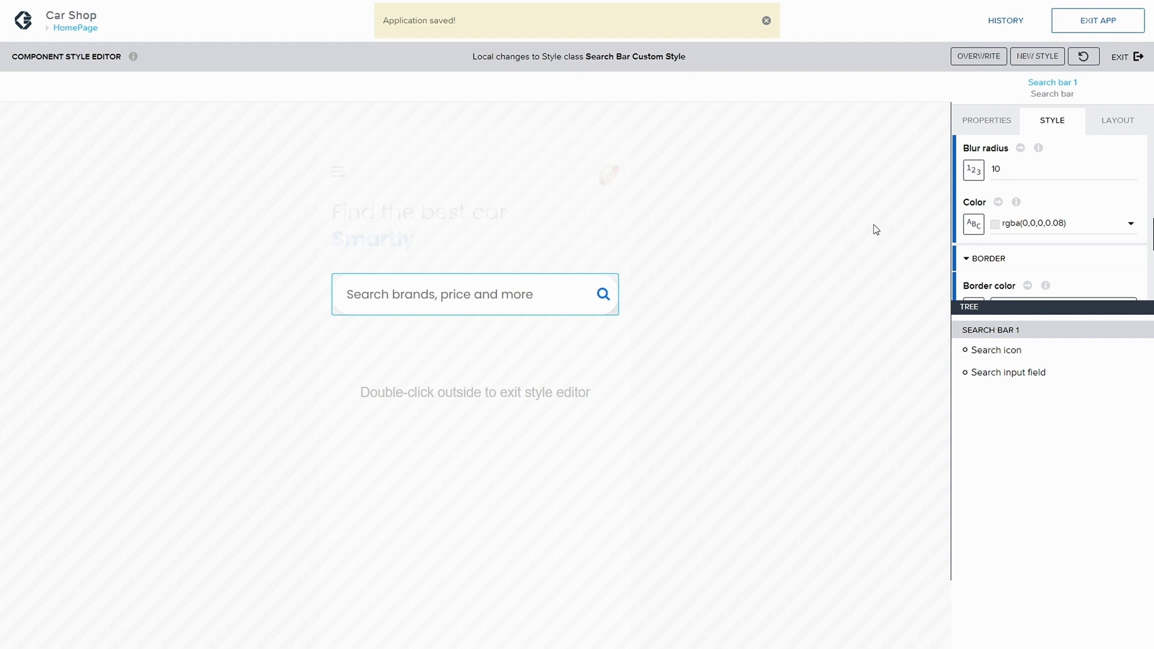
Step: Raise the shadow color's opacity to 0.24 and save the app
{"action": "left_click", "coordinate": [1132, 224]}
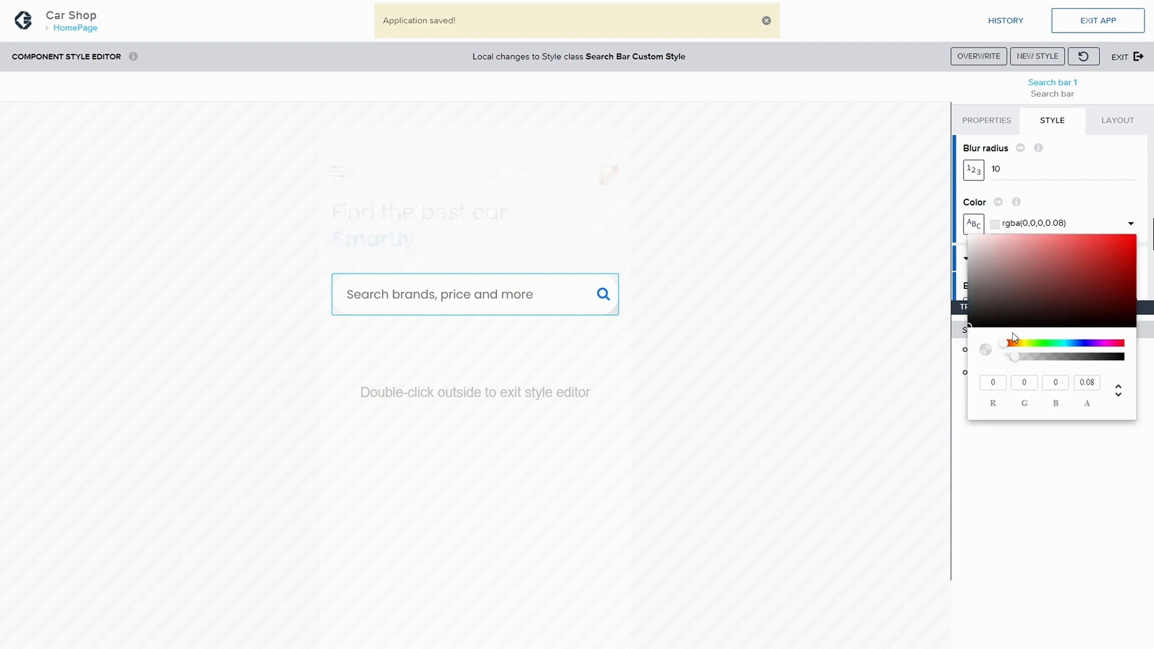
{"action": "left_click_drag", "start_coordinate": [1017, 359], "coordinate": [1030, 357]}
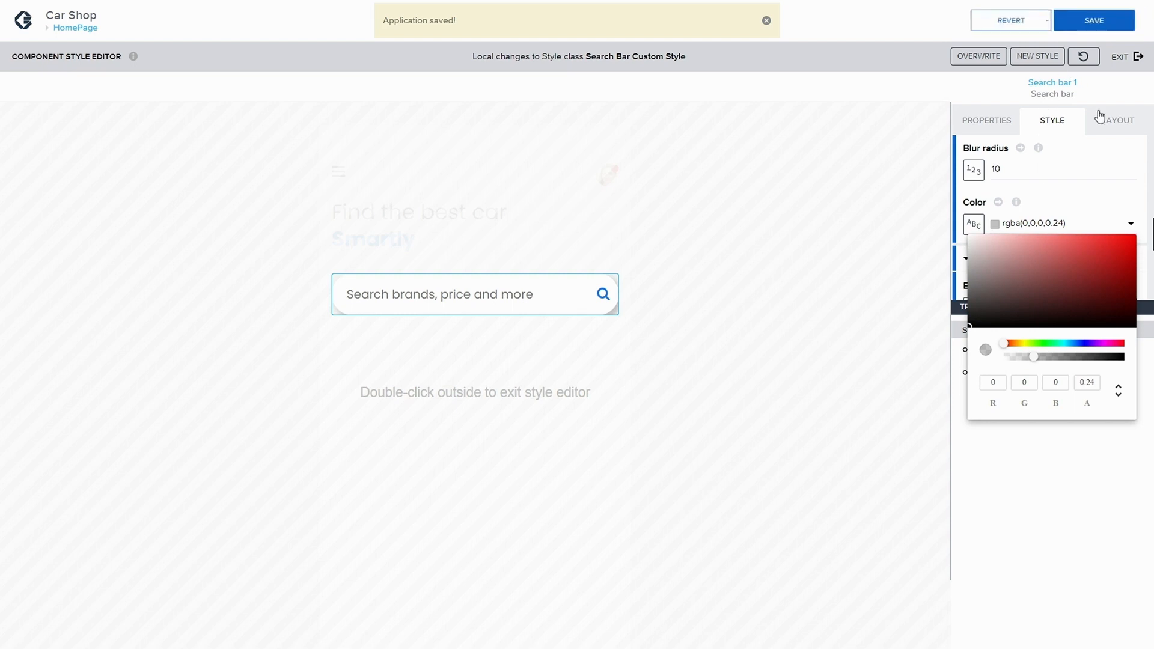
{"action": "left_click", "coordinate": [1100, 24]}
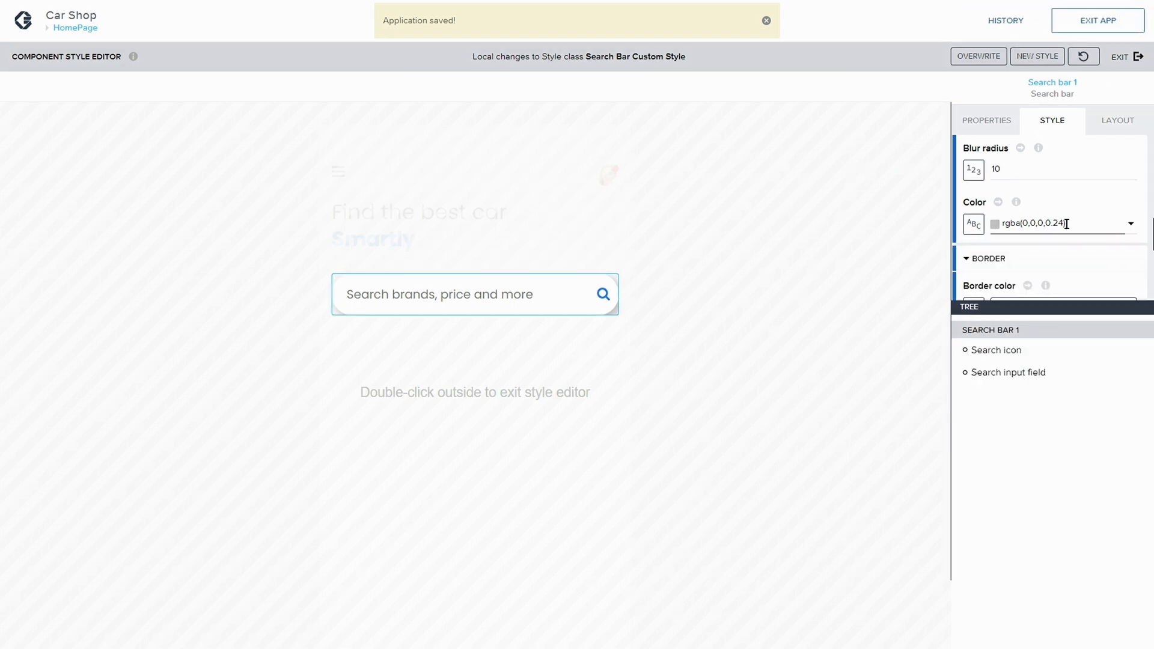
Step: Set the shadow's blur radius to 15 and save the app
{"action": "left_click", "coordinate": [996, 164]}
{"action": "type", "text": "1"}
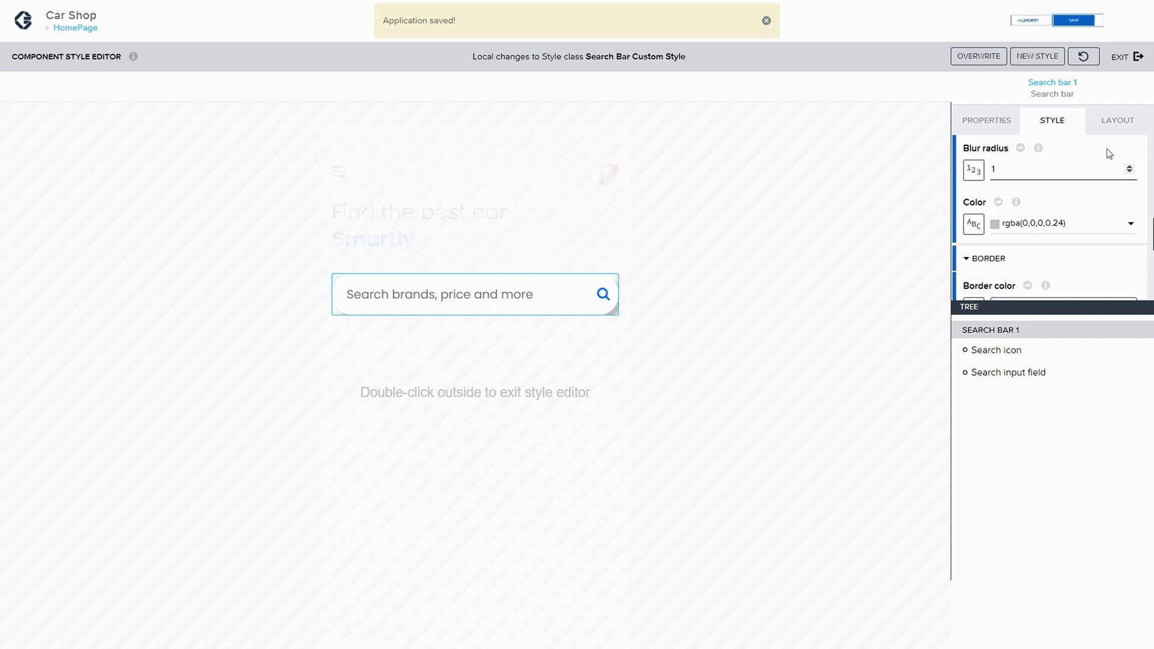
{"action": "type", "text": "5"}
{"action": "left_click", "coordinate": [1098, 28]}
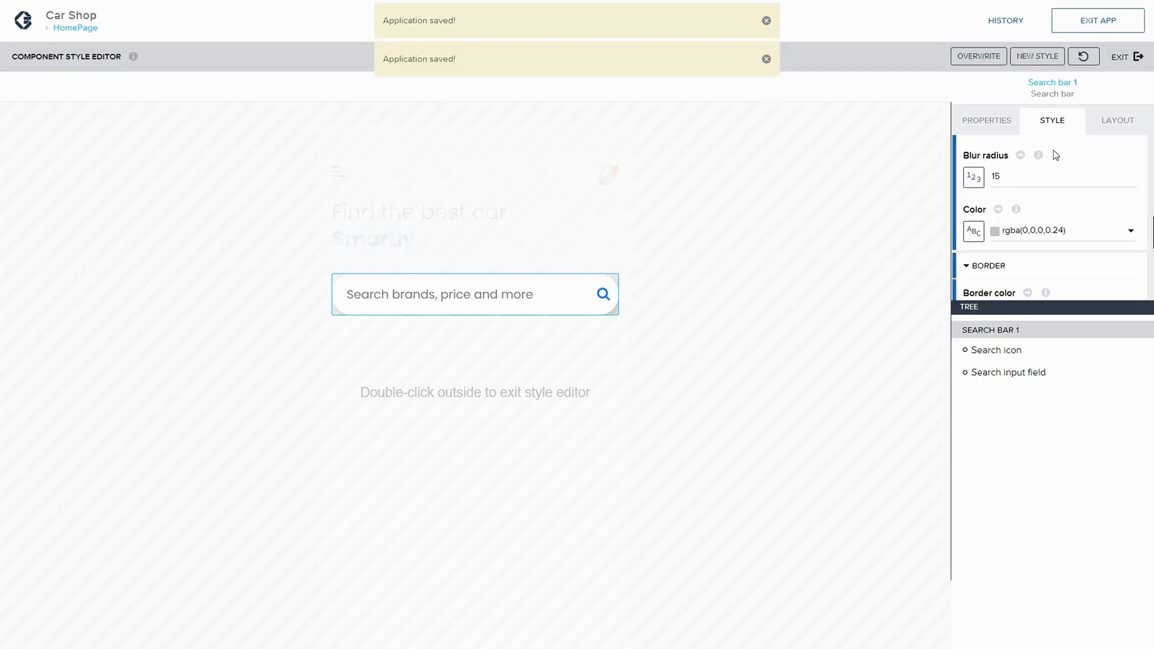
Step: Overwrite the Search Bar Custom Style class with the local changes and save the app
{"action": "scroll", "coordinate": [1053, 149], "scroll_direction": "up", "scroll_amount": 5}
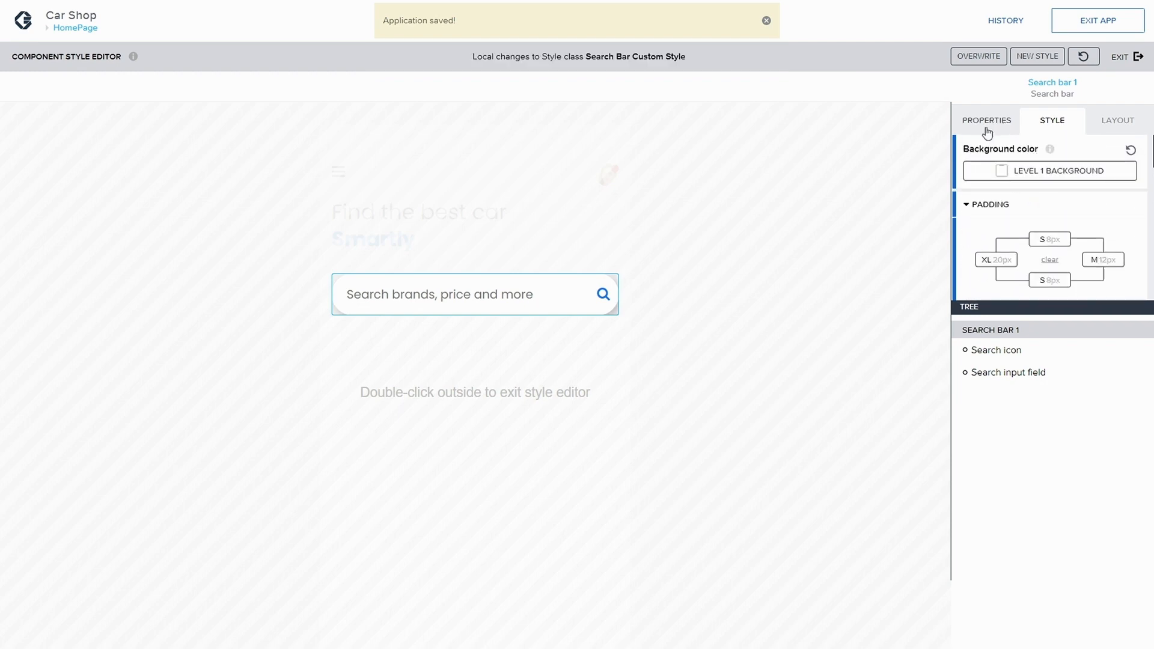
{"action": "left_click", "coordinate": [989, 56]}
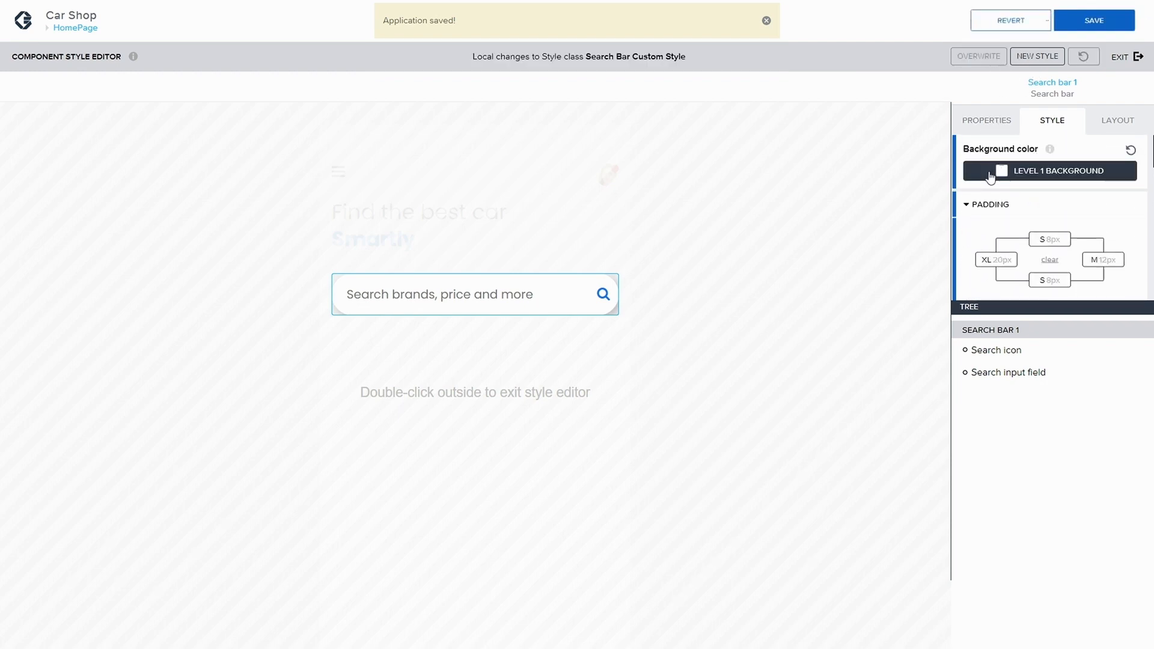
{"action": "left_click", "coordinate": [1099, 20]}
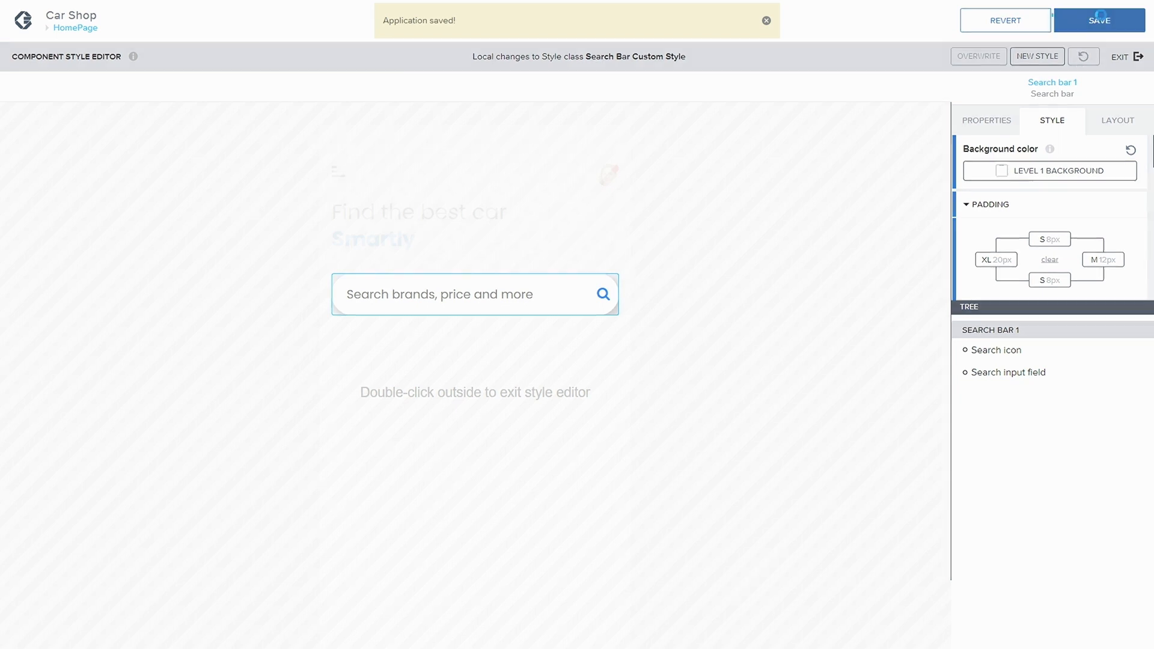
{"action": "left_click", "coordinate": [1123, 57]}
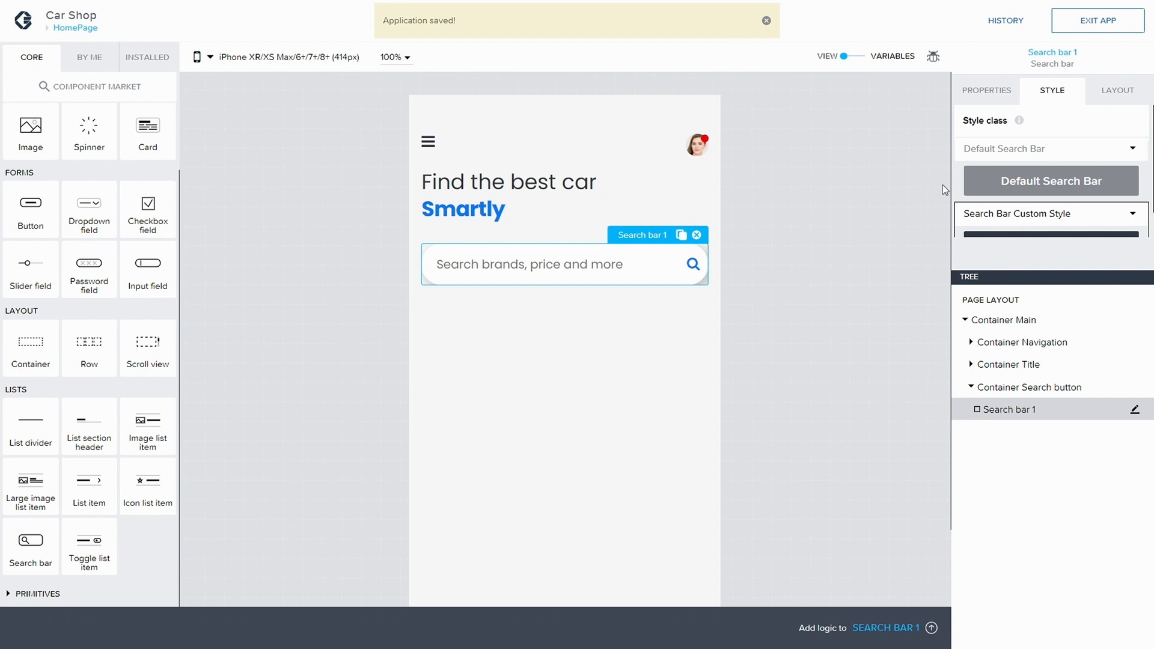
Step: Reopen the Search Bar Custom Style in the style editor and examine its Layout settings
{"action": "left_click", "coordinate": [645, 348]}
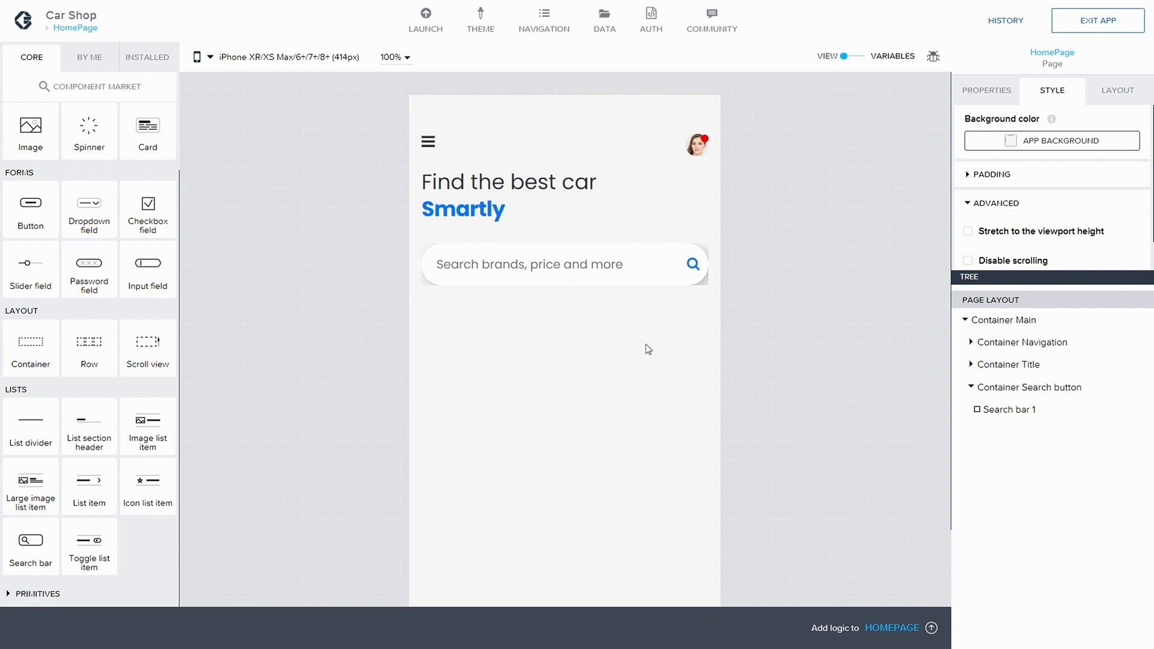
{"action": "left_click", "coordinate": [1033, 413]}
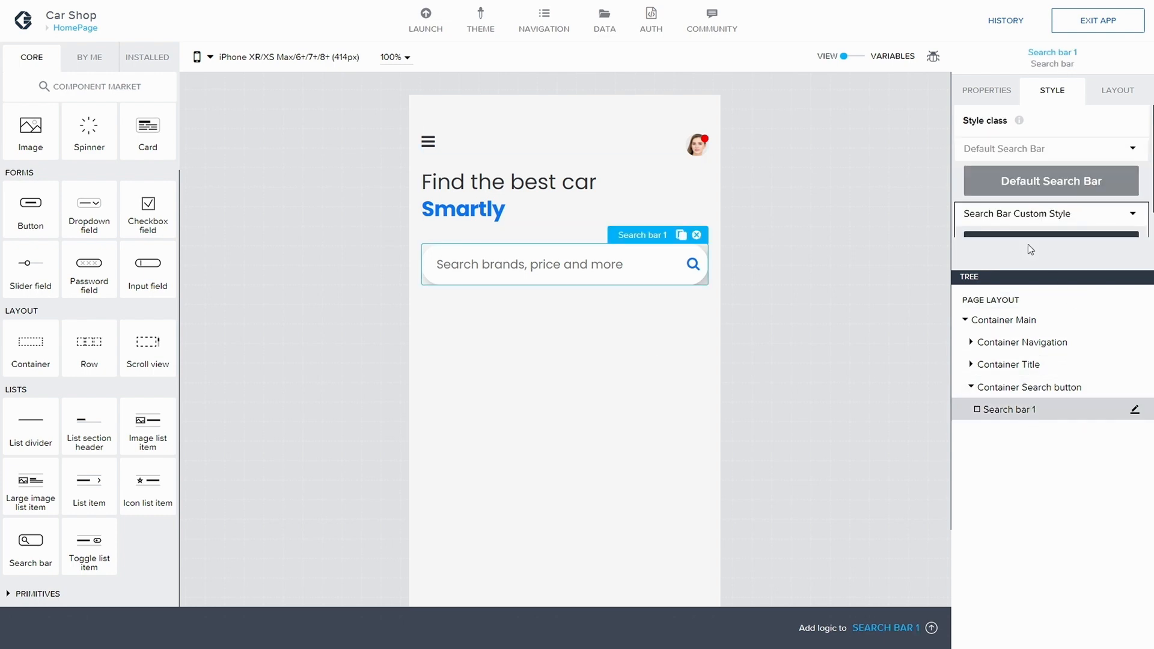
{"action": "left_click", "coordinate": [1134, 215]}
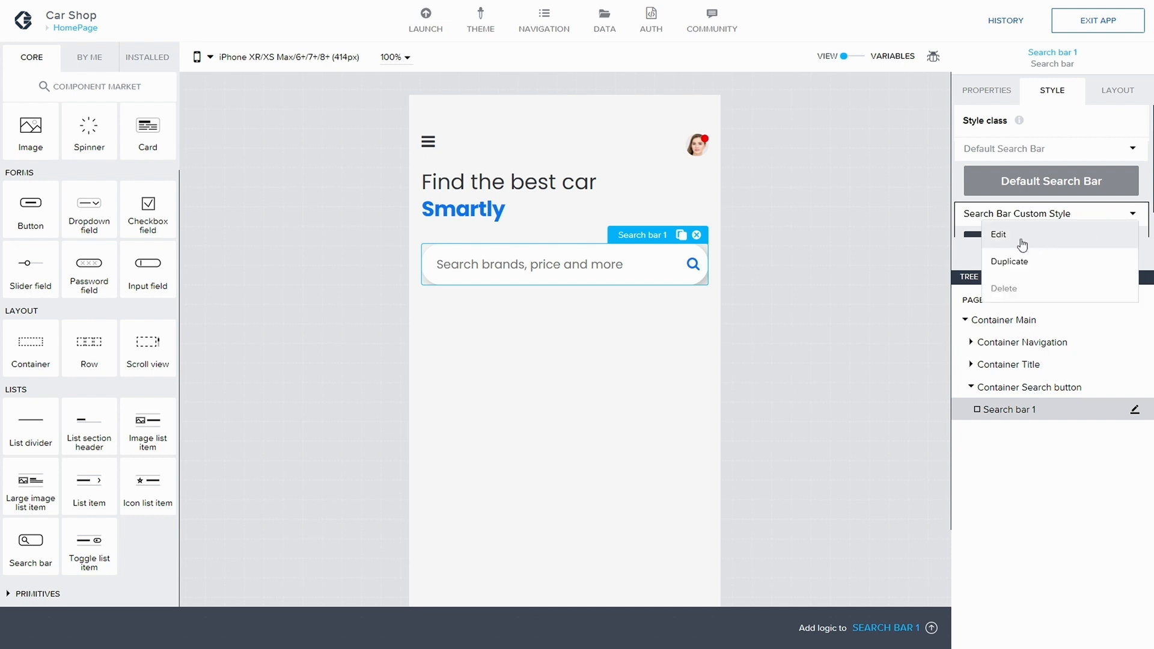
{"action": "left_click", "coordinate": [999, 236]}
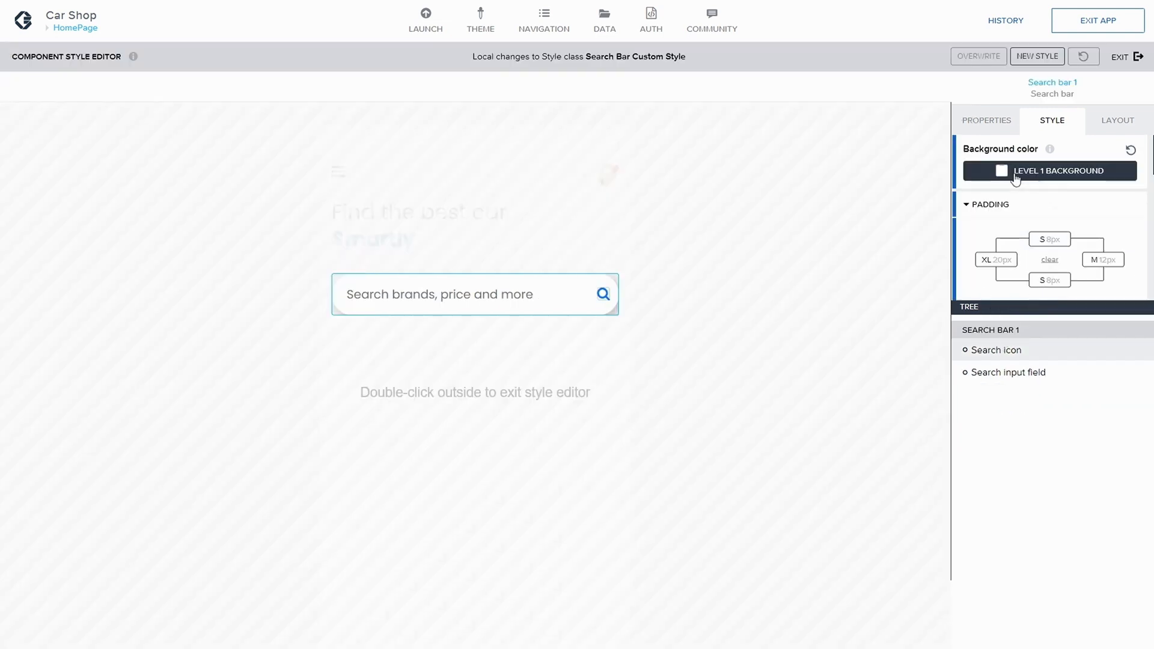
{"action": "scroll", "coordinate": [1020, 209], "scroll_direction": "down", "scroll_amount": 1}
{"action": "scroll", "coordinate": [1033, 217], "scroll_direction": "up", "scroll_amount": 1}
{"action": "scroll", "coordinate": [1032, 215], "scroll_direction": "down", "scroll_amount": 1}
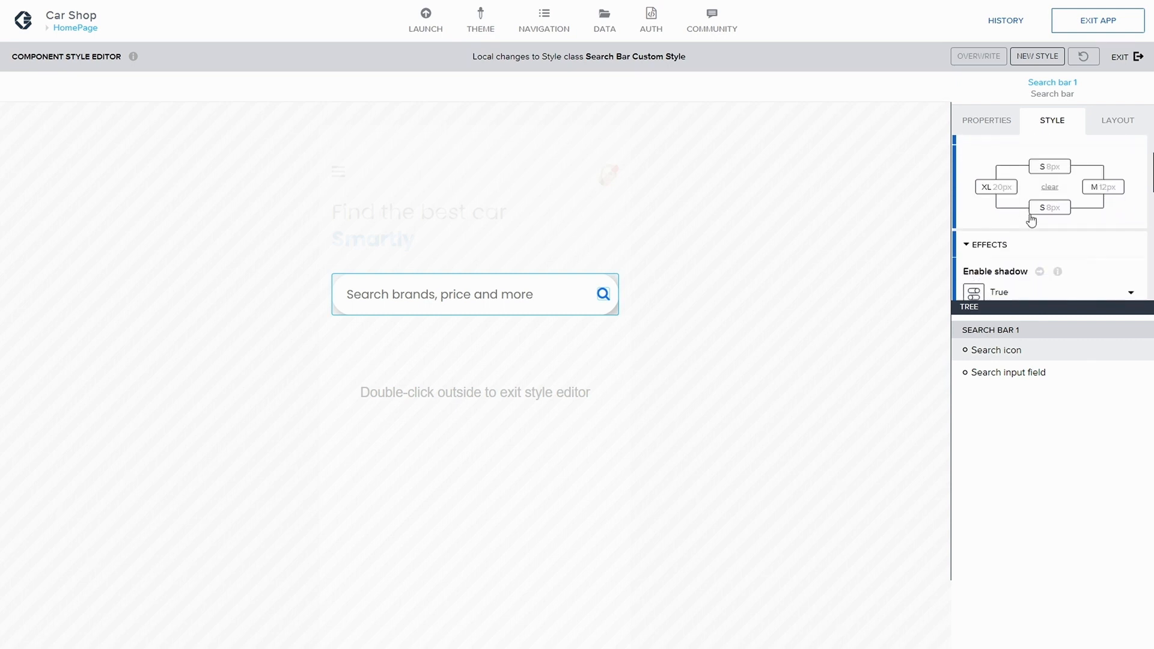
{"action": "left_click", "coordinate": [1106, 125]}
{"action": "scroll", "coordinate": [1034, 239], "scroll_direction": "up", "scroll_amount": 1}
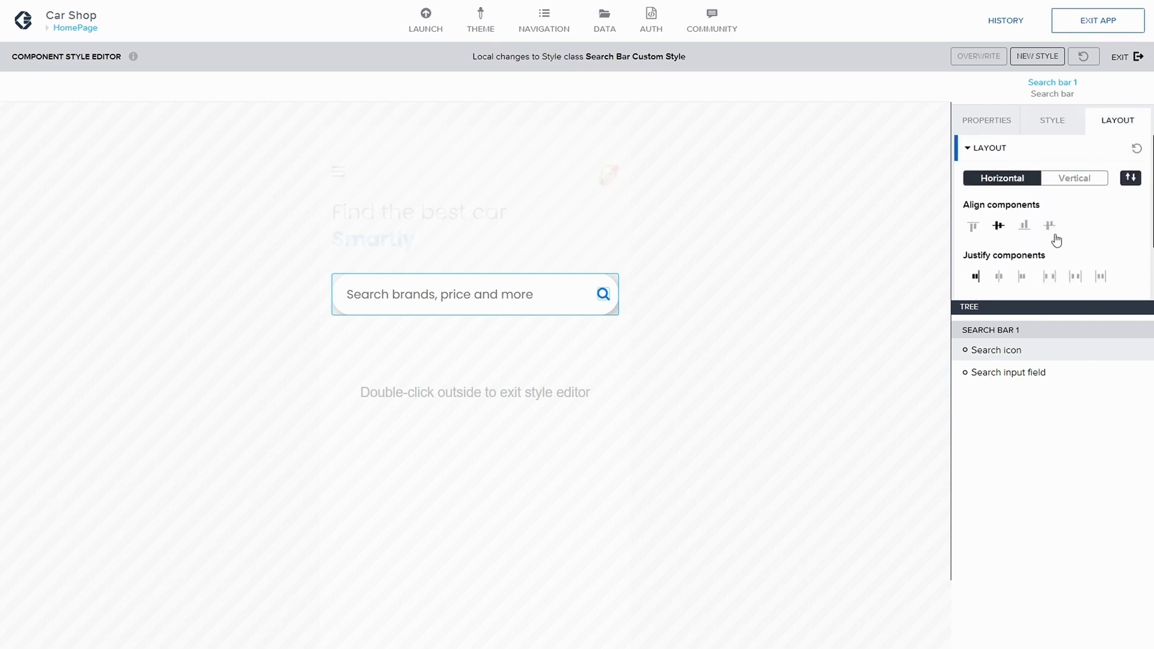
{"action": "scroll", "coordinate": [1054, 239], "scroll_direction": "down", "scroll_amount": 1}
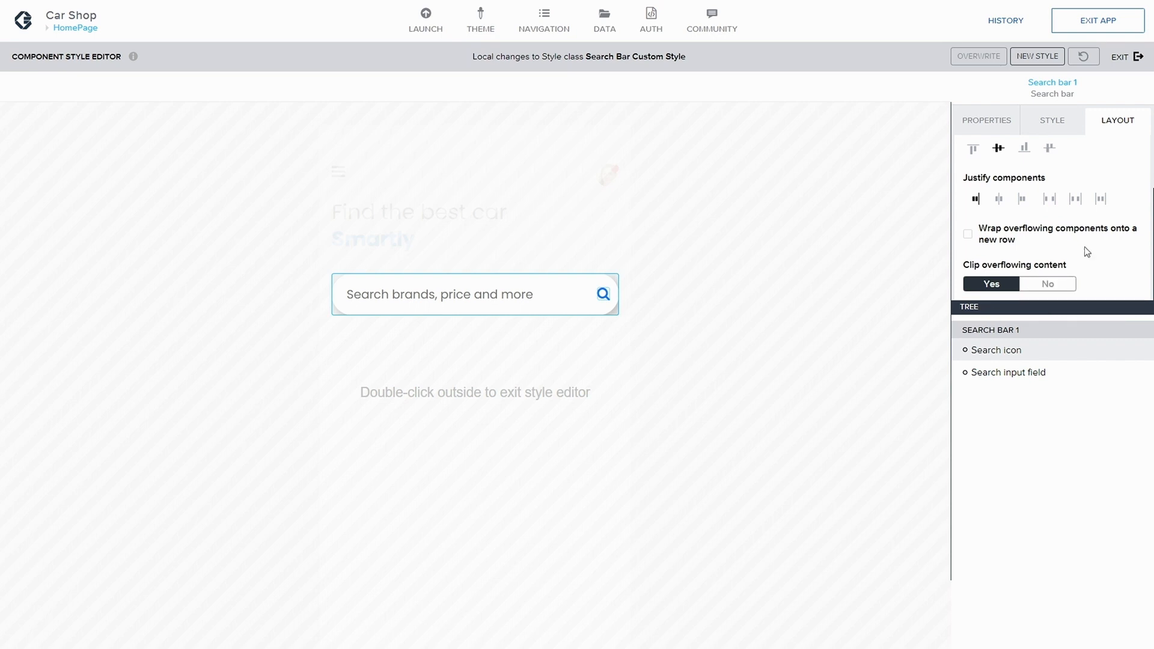
{"action": "scroll", "coordinate": [1049, 144], "scroll_direction": "up", "scroll_amount": 1}
{"action": "scroll", "coordinate": [1053, 129], "scroll_direction": "up", "scroll_amount": 1}
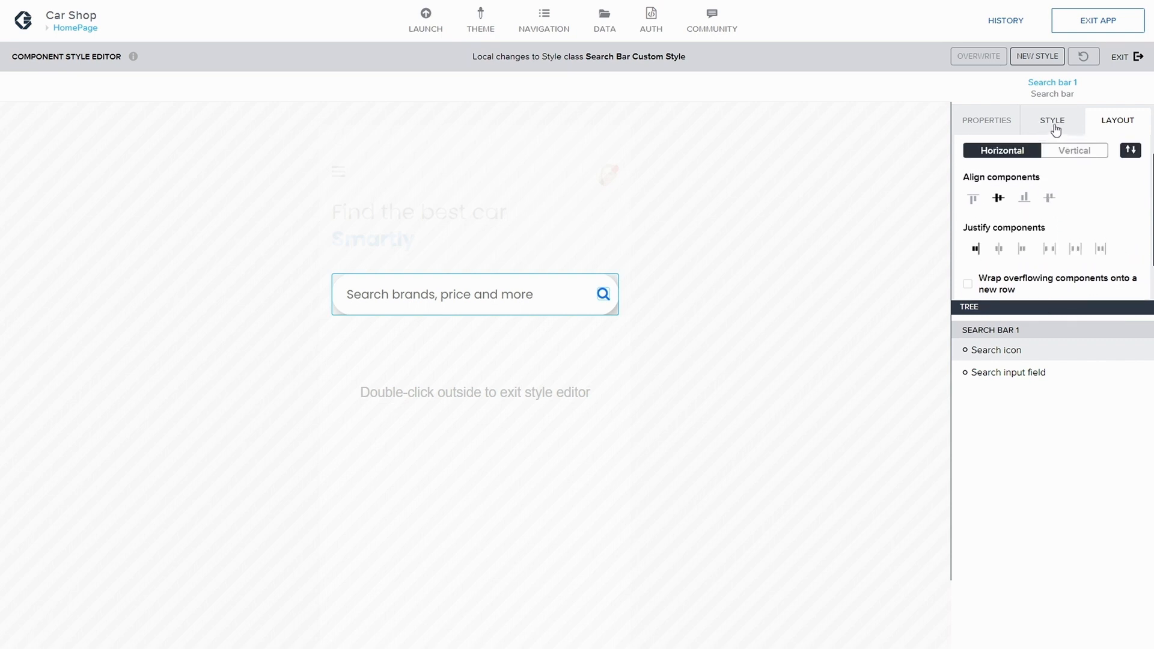
Step: Lower the search bar shadow color's opacity to 0.08 and save the app
{"action": "left_click", "coordinate": [1053, 121]}
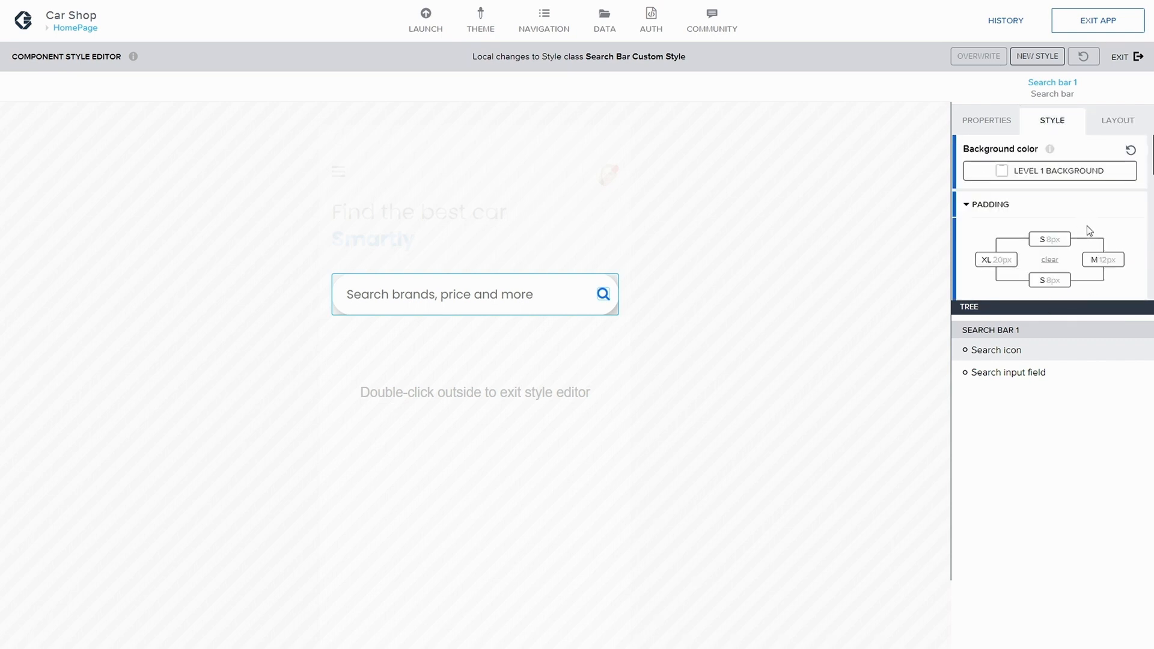
{"action": "scroll", "coordinate": [1033, 247], "scroll_direction": "down", "scroll_amount": 3}
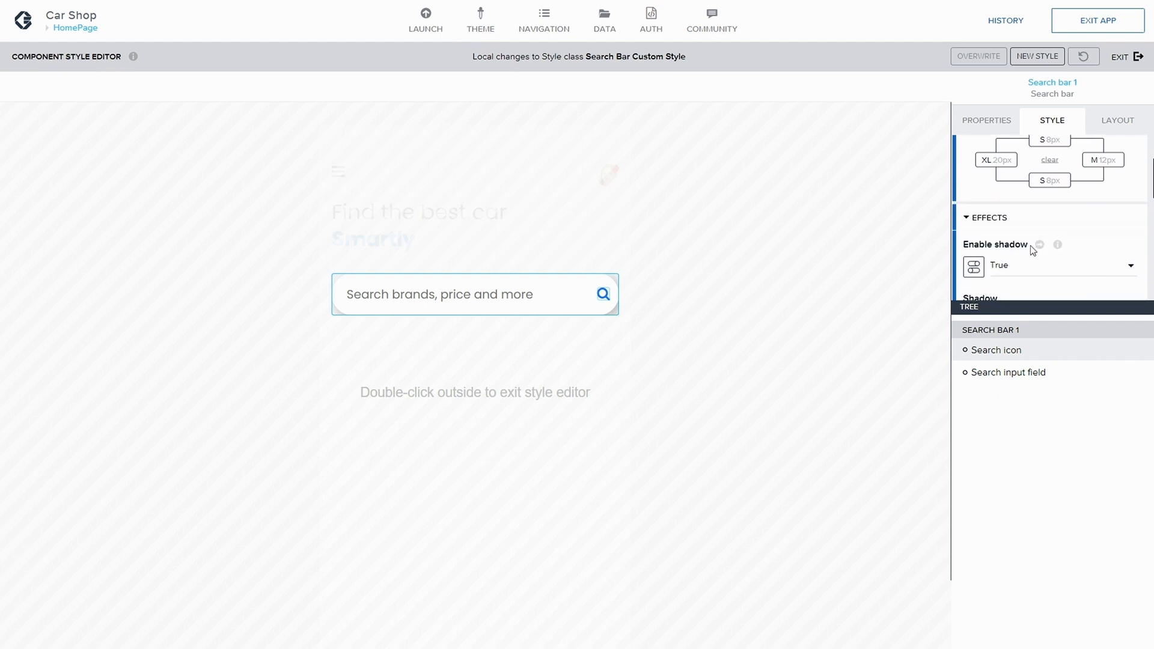
{"action": "scroll", "coordinate": [1014, 211], "scroll_direction": "down", "scroll_amount": 2}
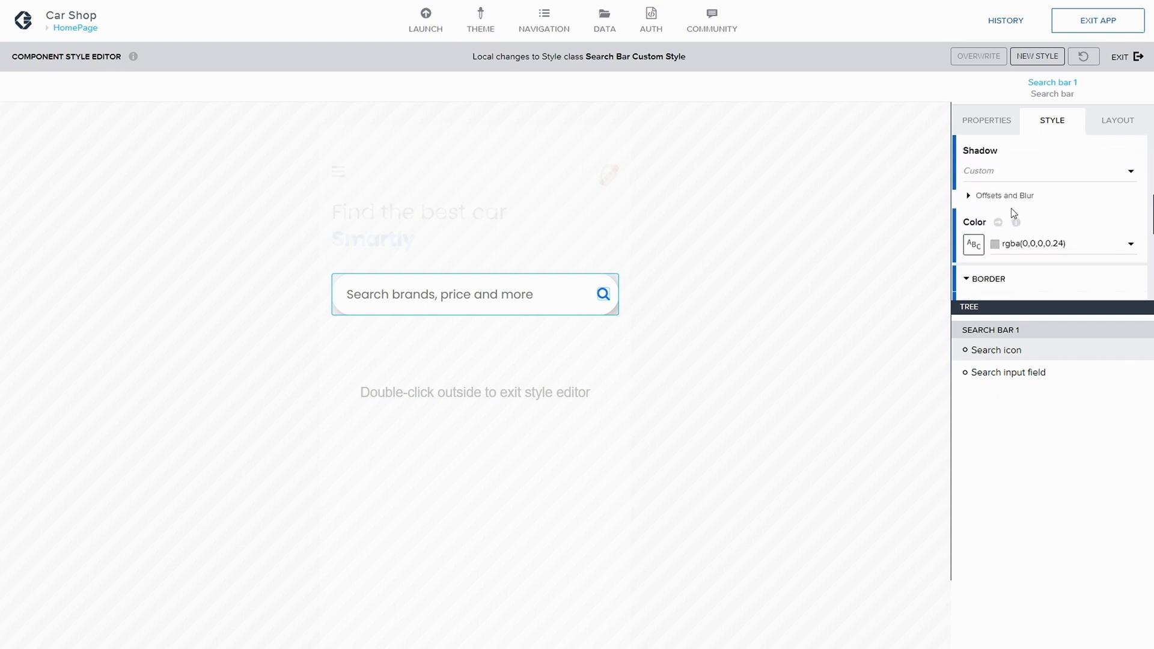
{"action": "left_click", "coordinate": [973, 196]}
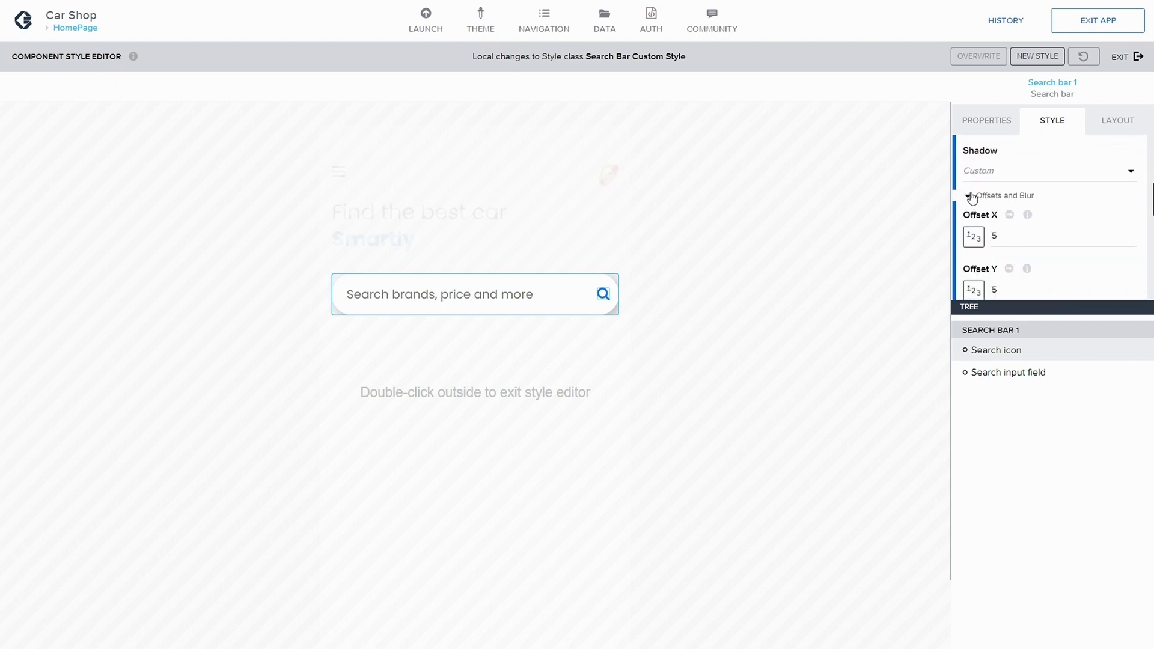
{"action": "scroll", "coordinate": [1030, 216], "scroll_direction": "down", "scroll_amount": 4}
{"action": "scroll", "coordinate": [1058, 227], "scroll_direction": "down", "scroll_amount": 1}
{"action": "left_click", "coordinate": [1093, 229]}
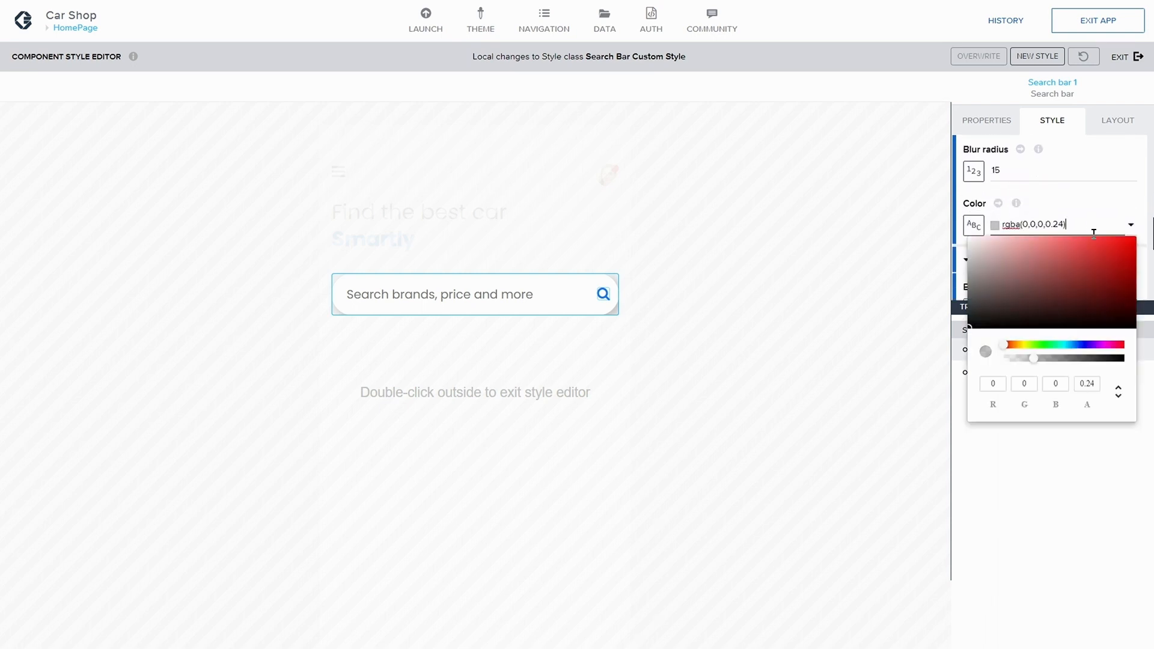
{"action": "left_click_drag", "start_coordinate": [1030, 357], "coordinate": [1016, 354]}
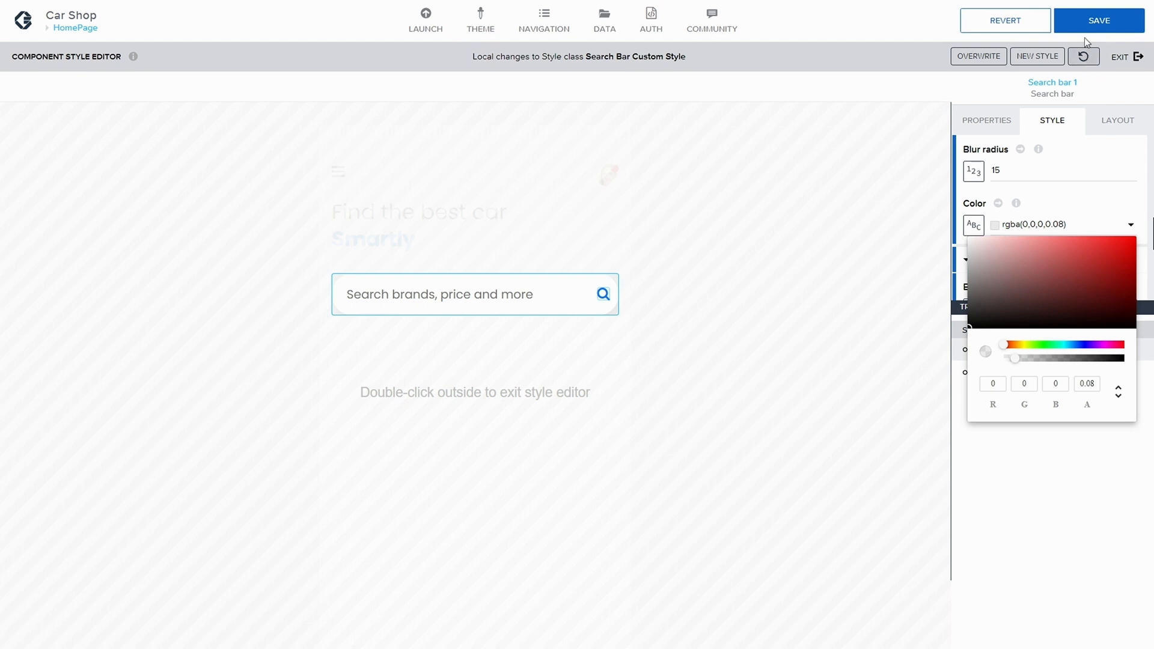
{"action": "left_click", "coordinate": [1087, 22]}
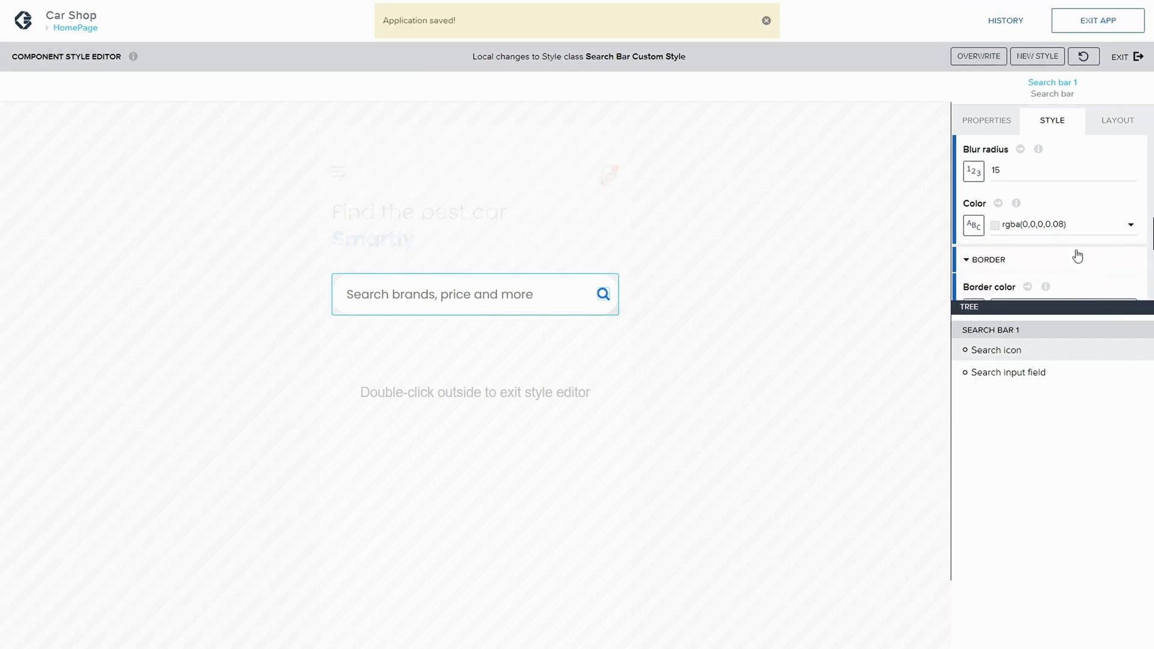
Step: Overwrite the Search Bar Custom Style class with the local changes, leave the style editor and save the app
{"action": "scroll", "coordinate": [1074, 255], "scroll_direction": "down", "scroll_amount": 2}
{"action": "scroll", "coordinate": [1077, 256], "scroll_direction": "down", "scroll_amount": 2}
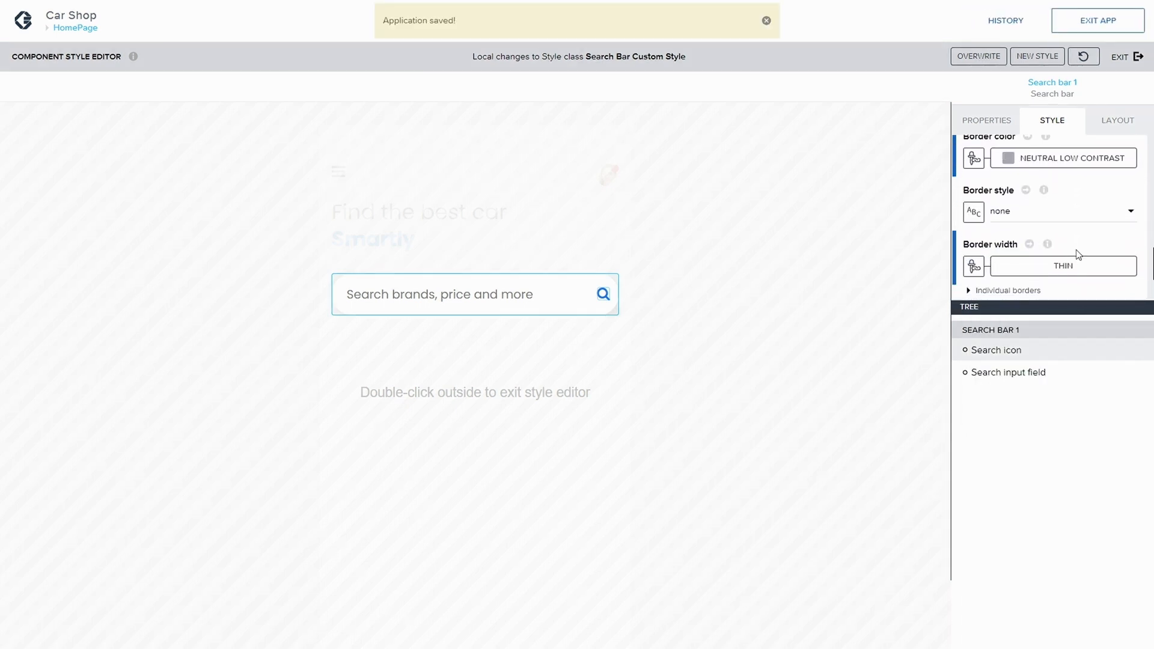
{"action": "scroll", "coordinate": [1076, 250], "scroll_direction": "down", "scroll_amount": 2}
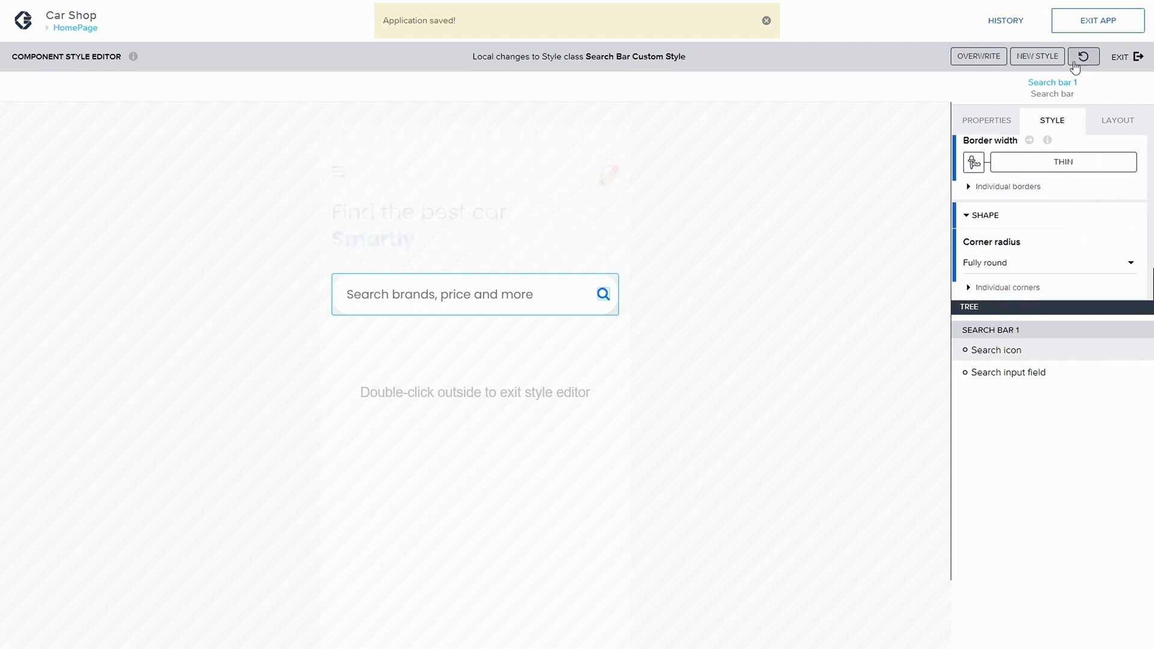
{"action": "left_click", "coordinate": [989, 60]}
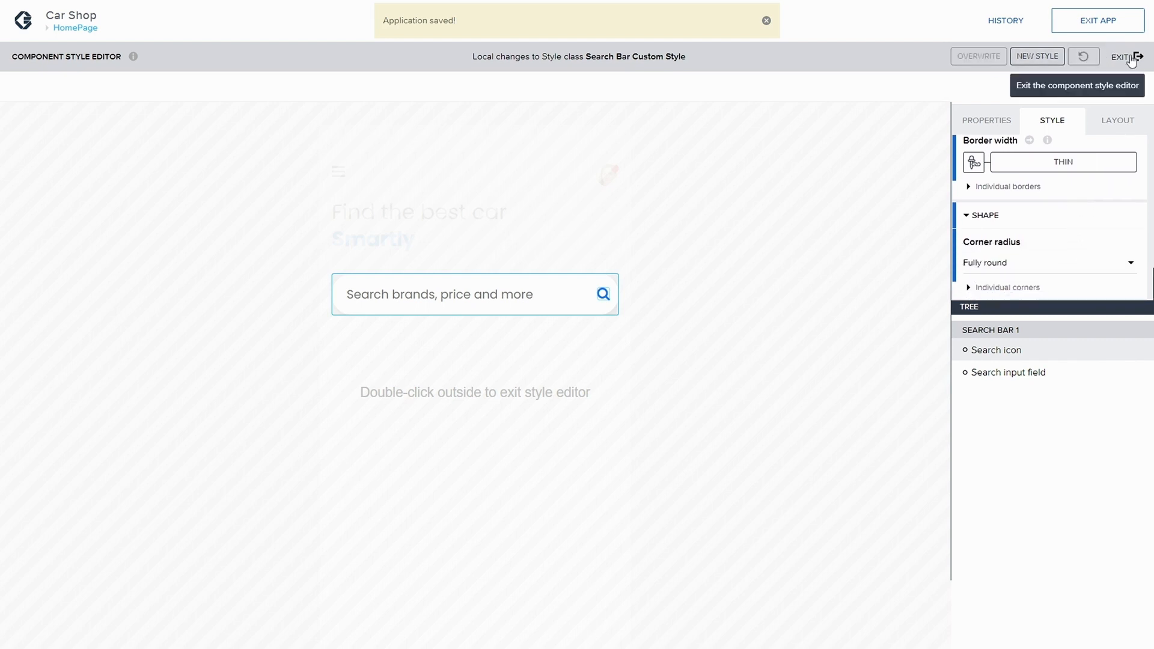
{"action": "left_click", "coordinate": [1136, 56]}
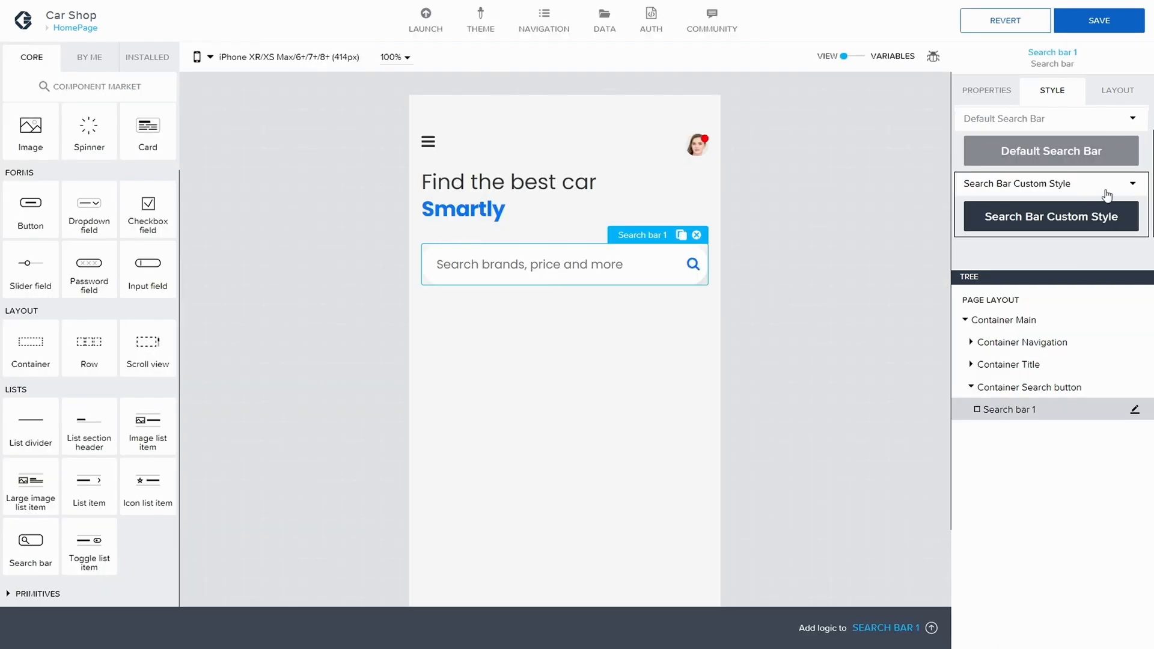
{"action": "left_click", "coordinate": [1123, 20]}
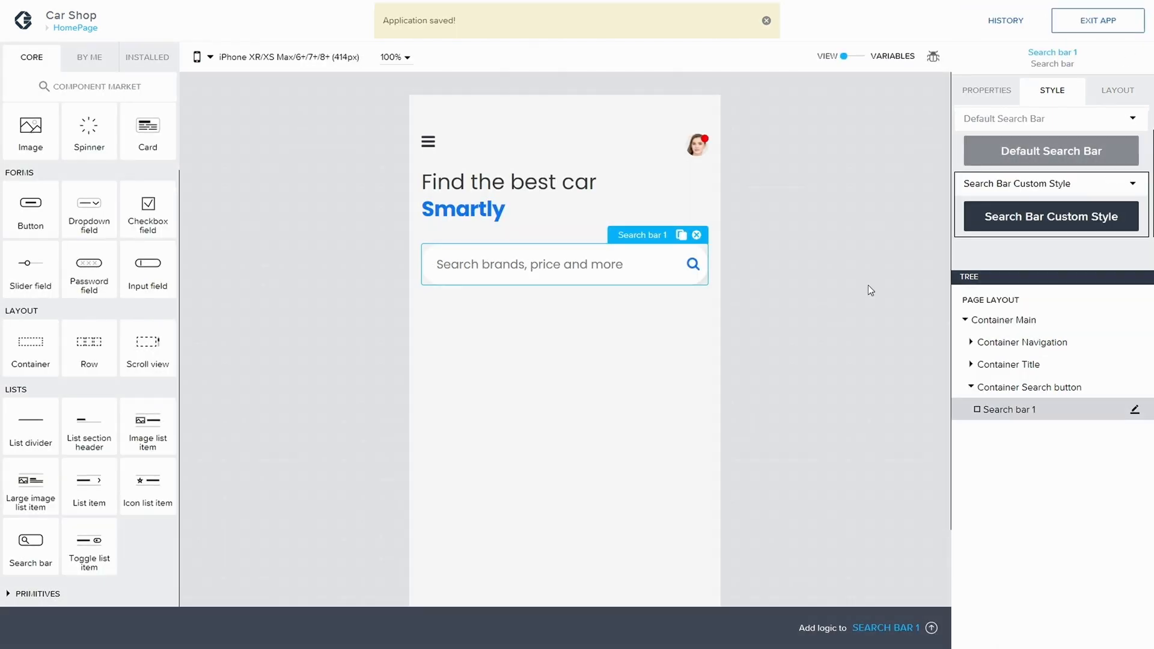
Step: Reopen the search bar's style editor, set its top and bottom padding to XS 4px, and save the app
{"action": "left_click", "coordinate": [840, 270]}
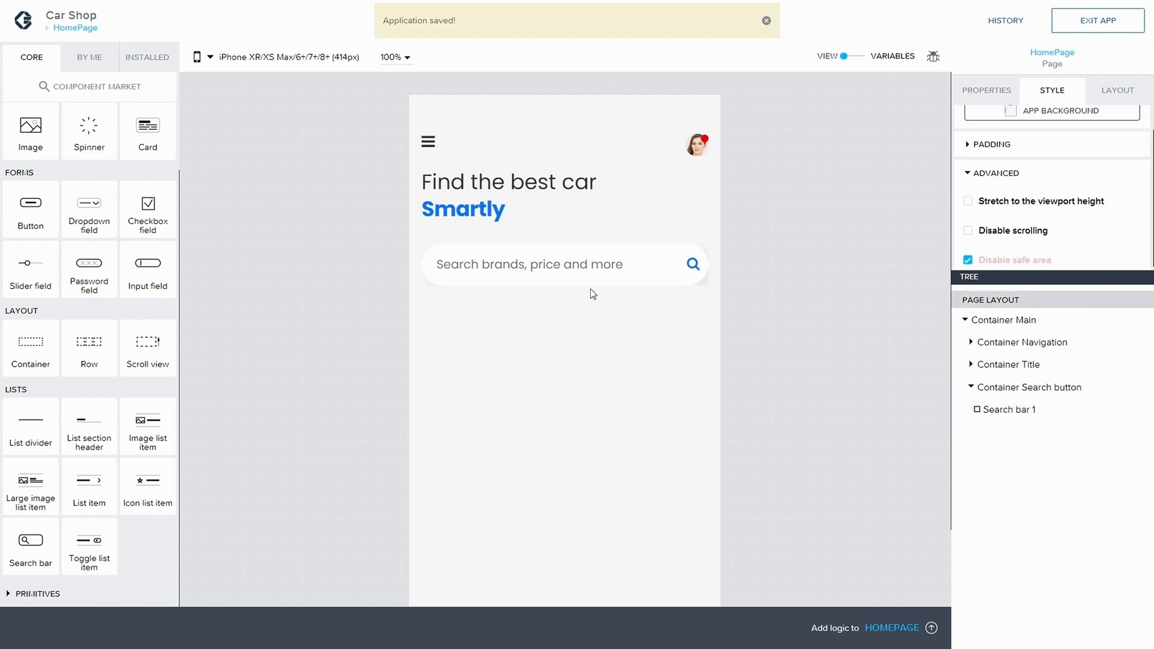
{"action": "left_click", "coordinate": [623, 279]}
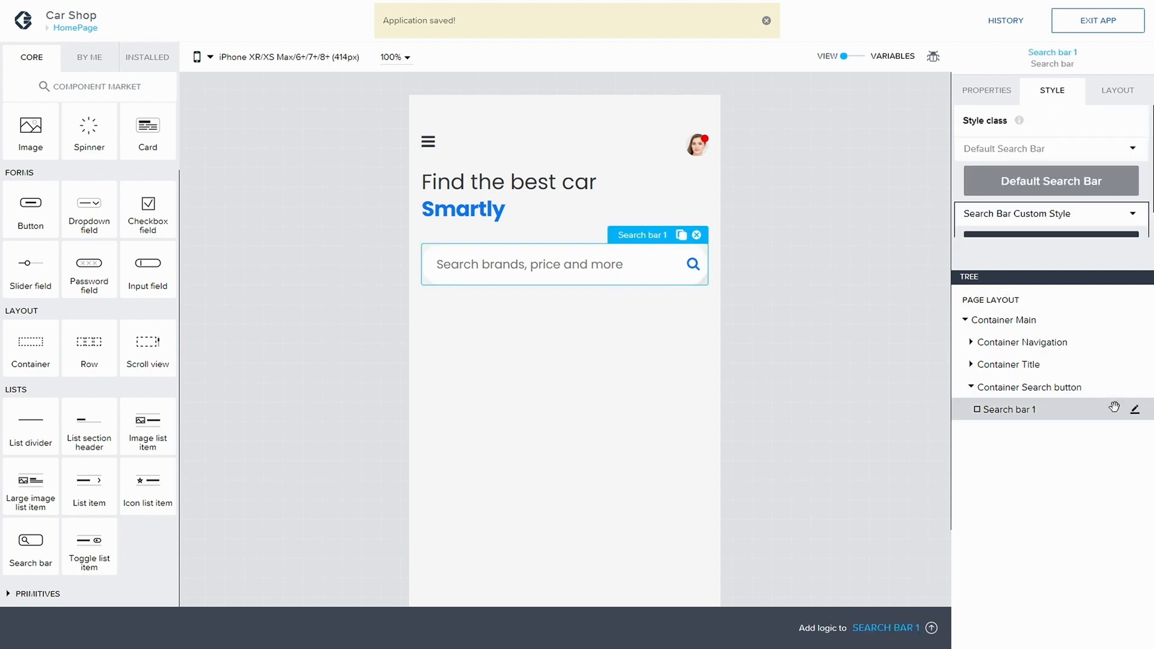
{"action": "left_click", "coordinate": [1135, 410]}
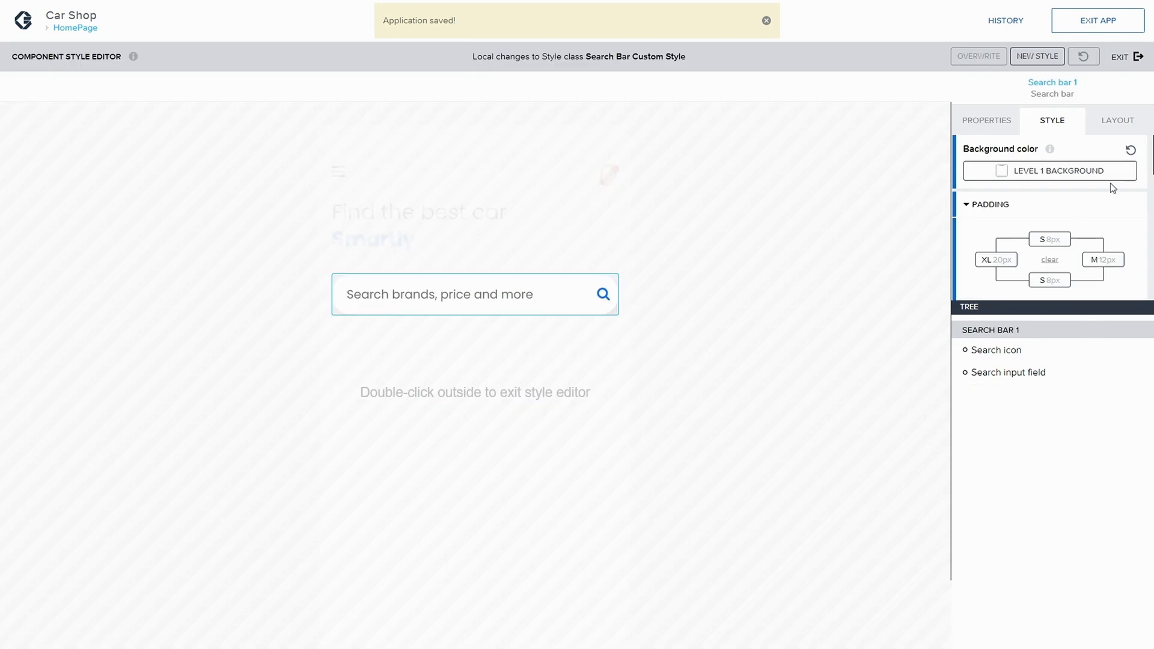
{"action": "scroll", "coordinate": [1063, 210], "scroll_direction": "down", "scroll_amount": 5}
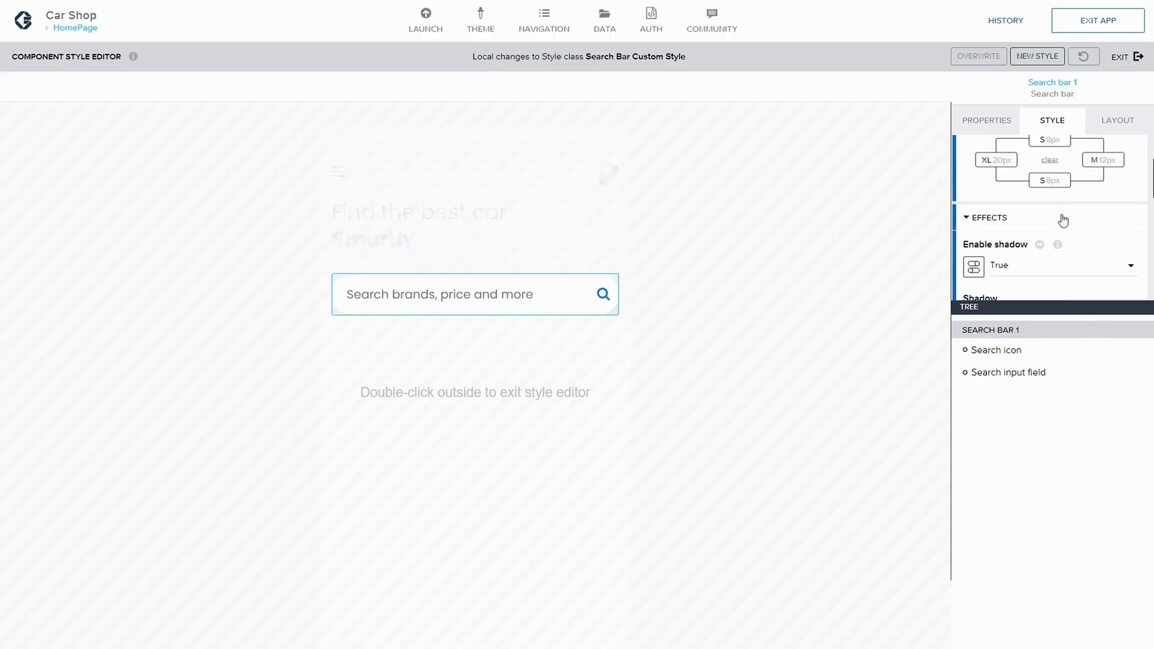
{"action": "scroll", "coordinate": [1064, 222], "scroll_direction": "down", "scroll_amount": 2}
{"action": "scroll", "coordinate": [1062, 220], "scroll_direction": "up", "scroll_amount": 3}
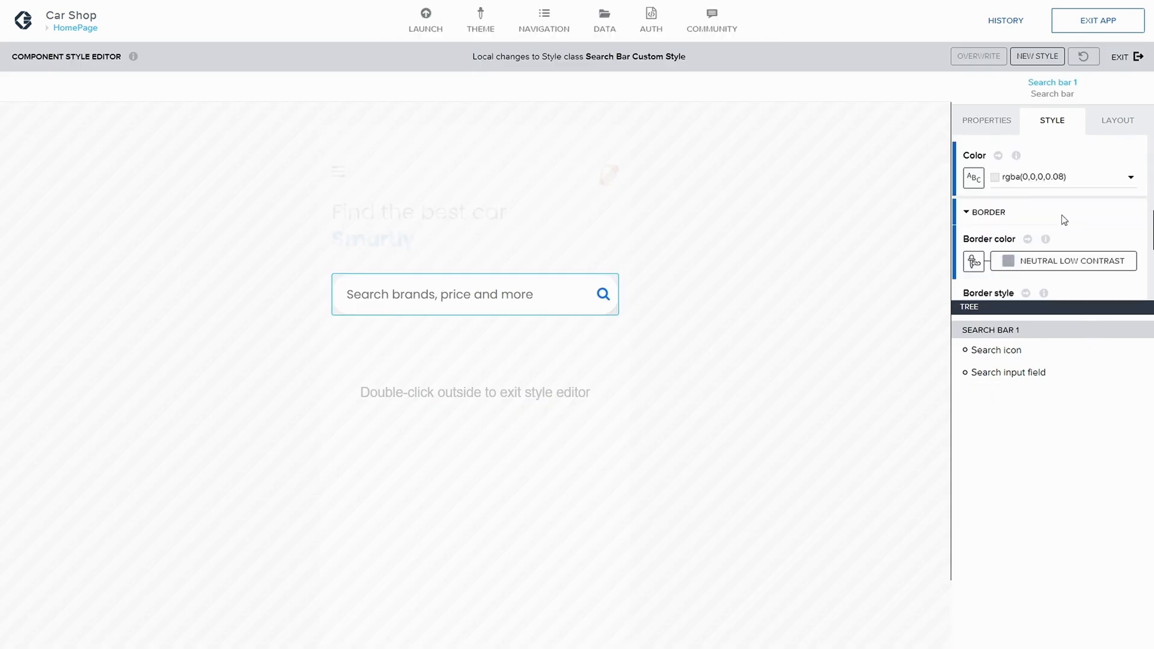
{"action": "scroll", "coordinate": [1062, 215], "scroll_direction": "up", "scroll_amount": 3}
{"action": "left_click", "coordinate": [1052, 191]}
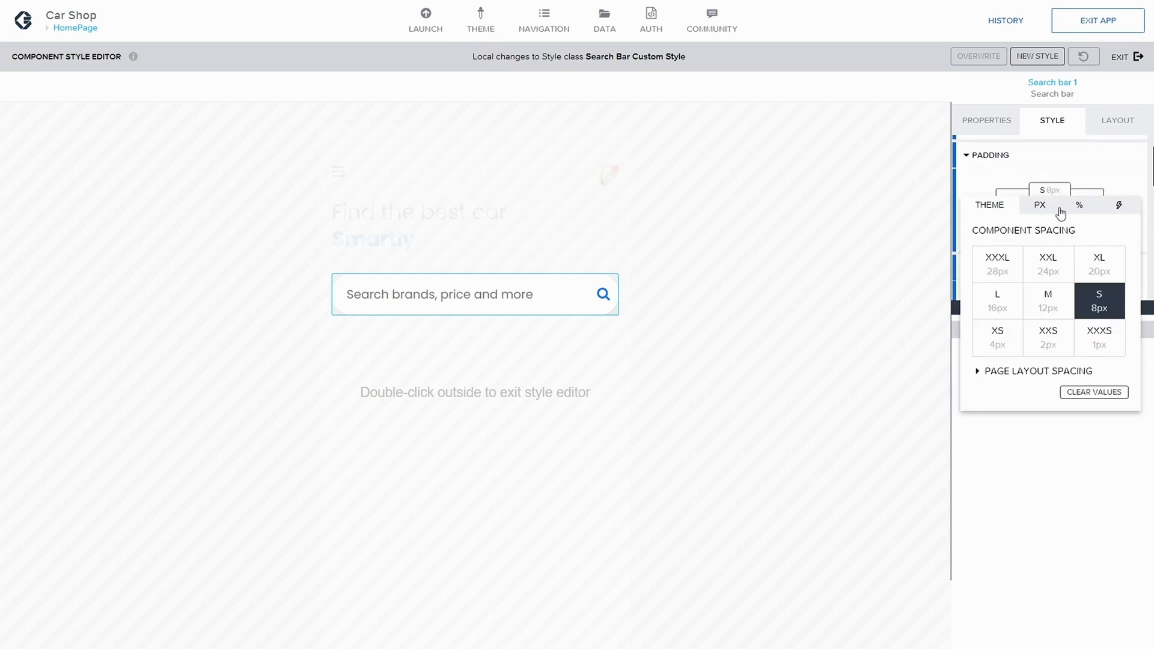
{"action": "left_click", "coordinate": [1009, 341]}
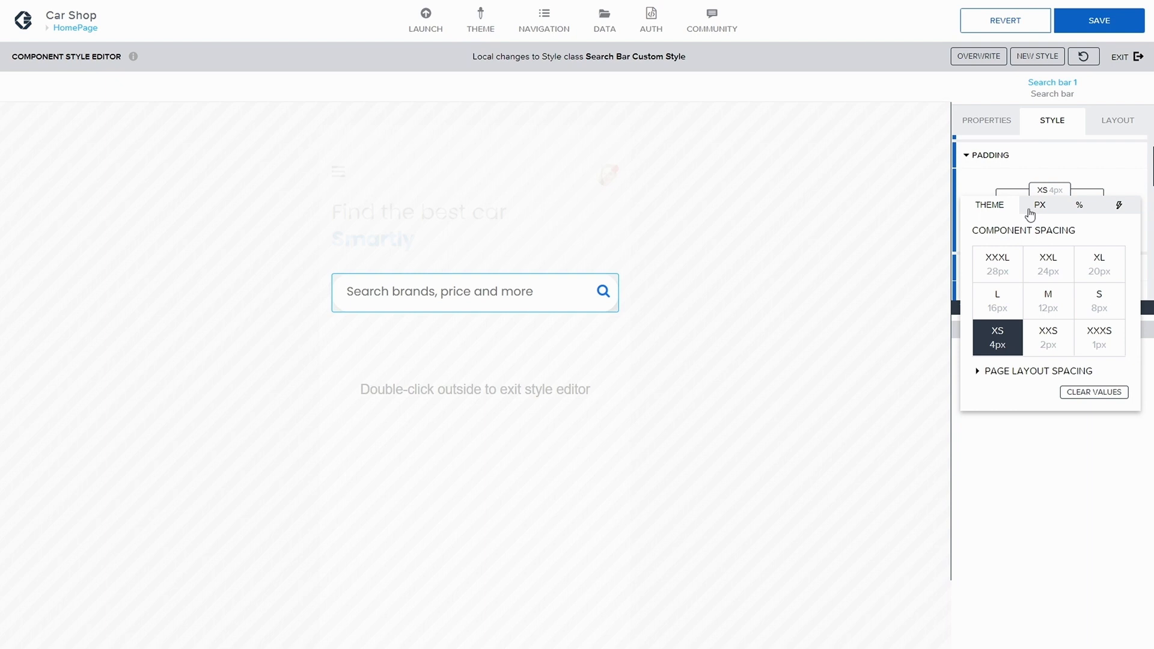
{"action": "left_click", "coordinate": [1069, 174]}
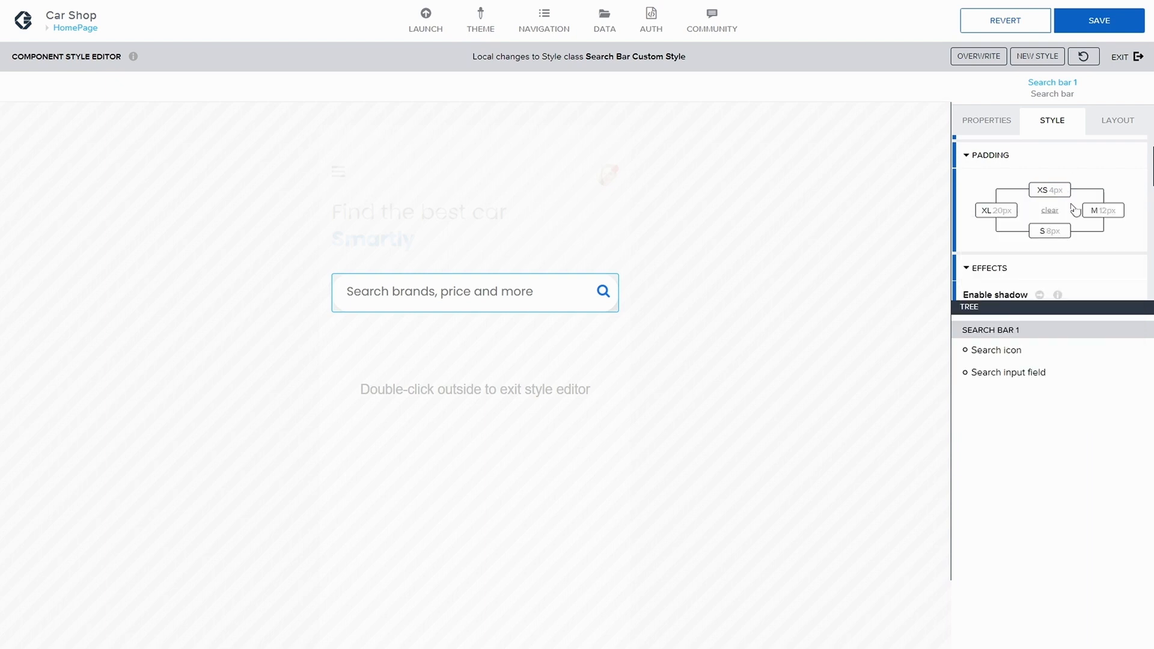
{"action": "left_click", "coordinate": [1050, 230]}
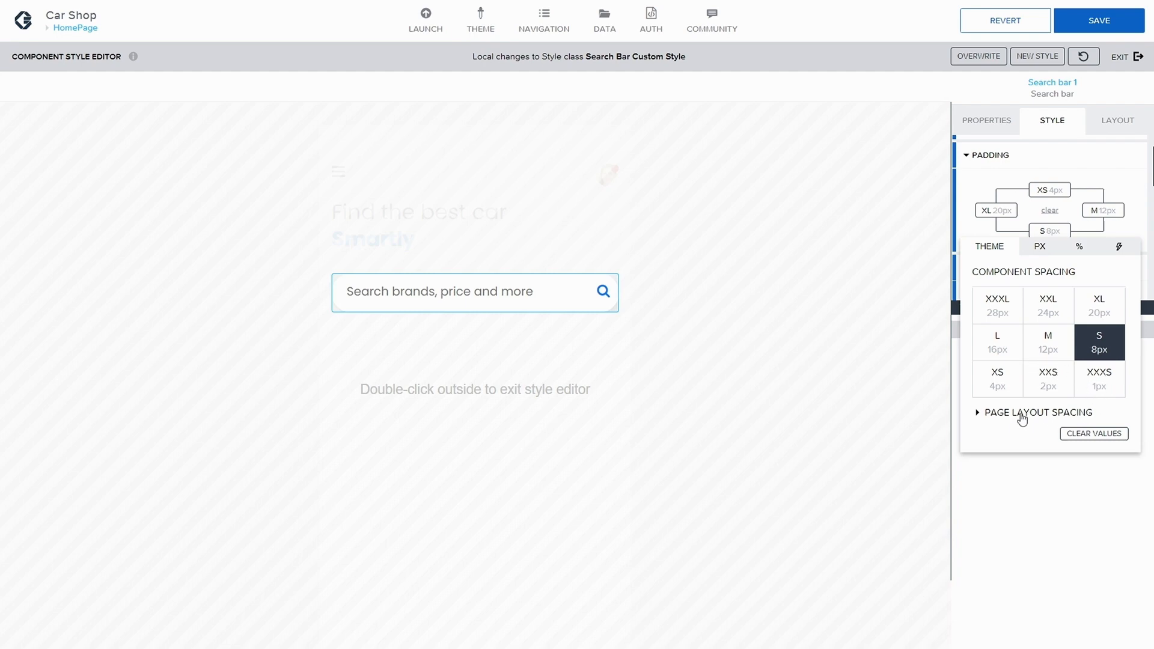
{"action": "left_click", "coordinate": [1007, 384]}
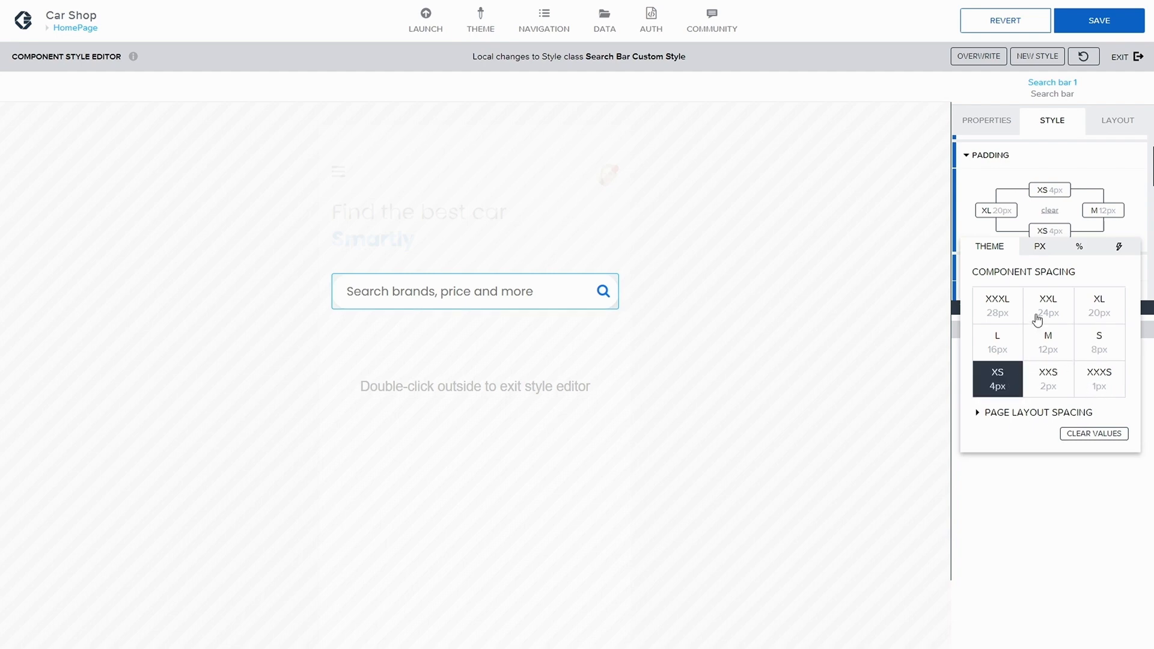
{"action": "left_click", "coordinate": [1092, 27]}
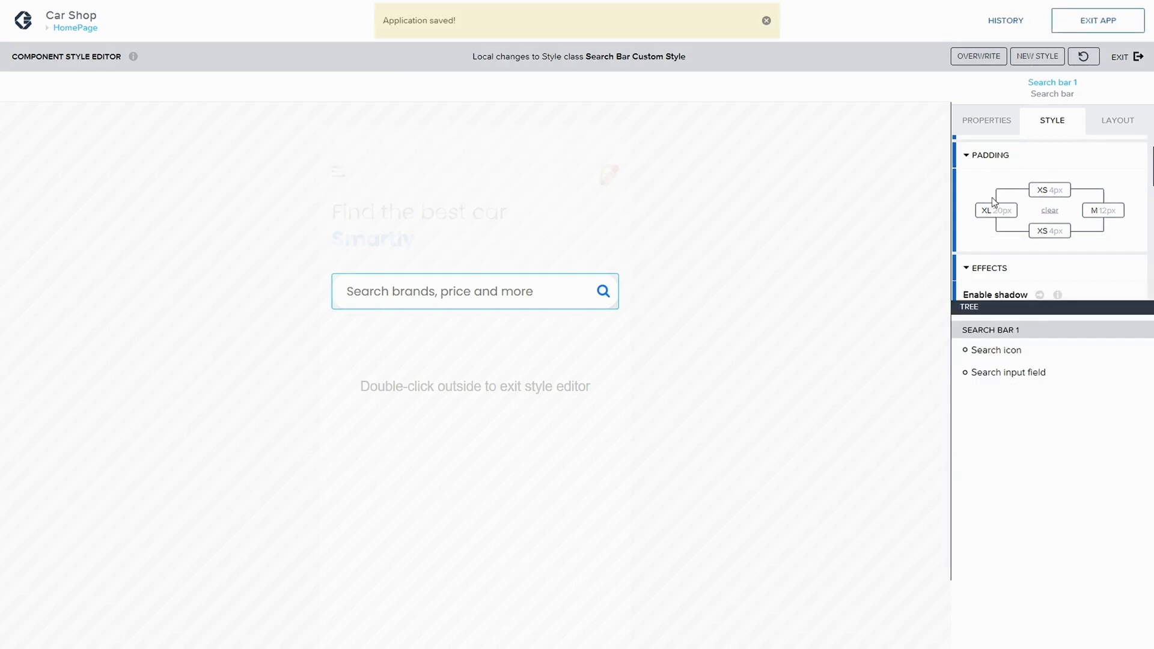
Step: Overwrite the Search Bar Custom Style class again, exit the style editor and save the app
{"action": "left_click", "coordinate": [979, 56]}
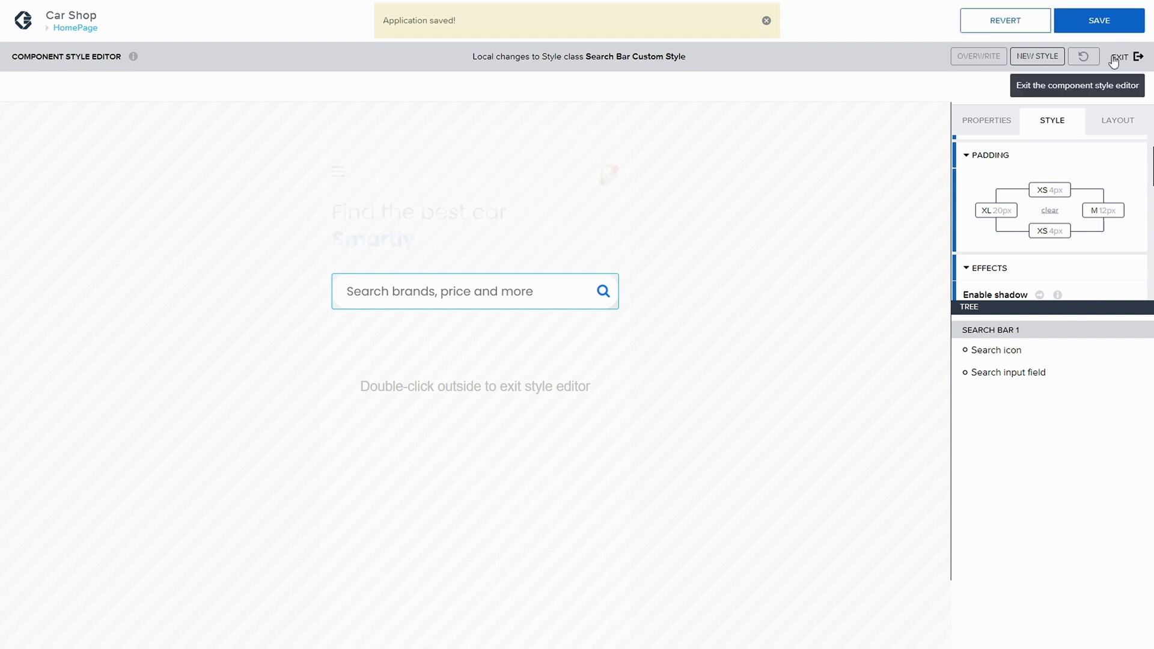
{"action": "left_click", "coordinate": [1132, 77]}
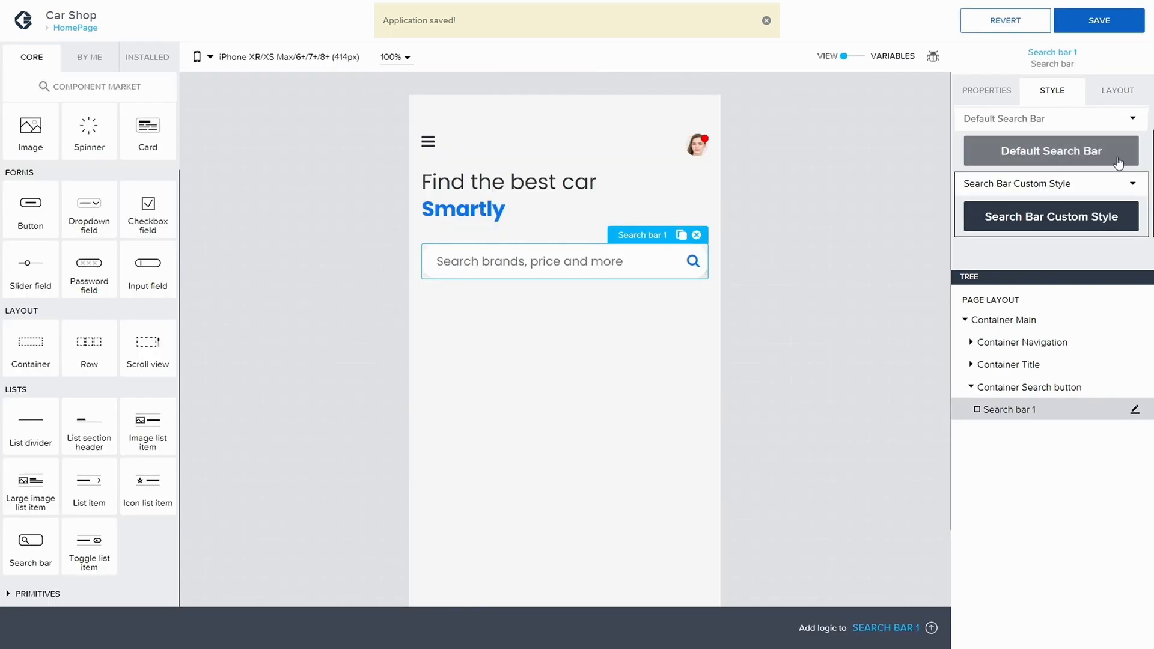
{"action": "left_click", "coordinate": [1095, 18]}
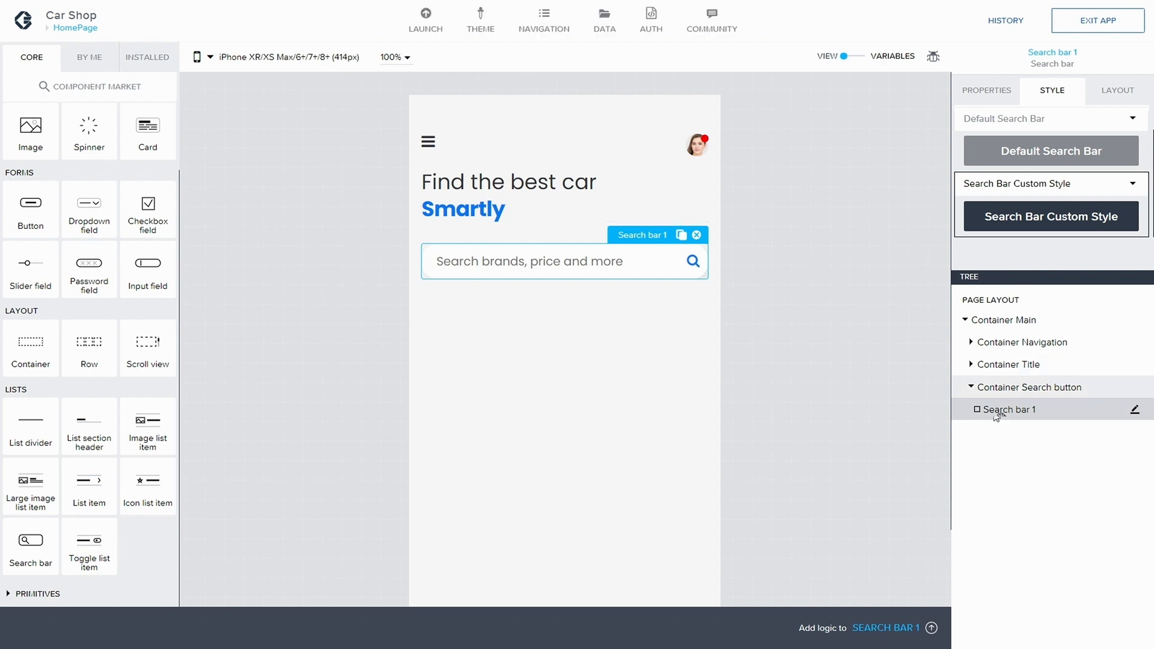
Step: Add a new container to the page layout below the search bar container
{"action": "left_click", "coordinate": [970, 387]}
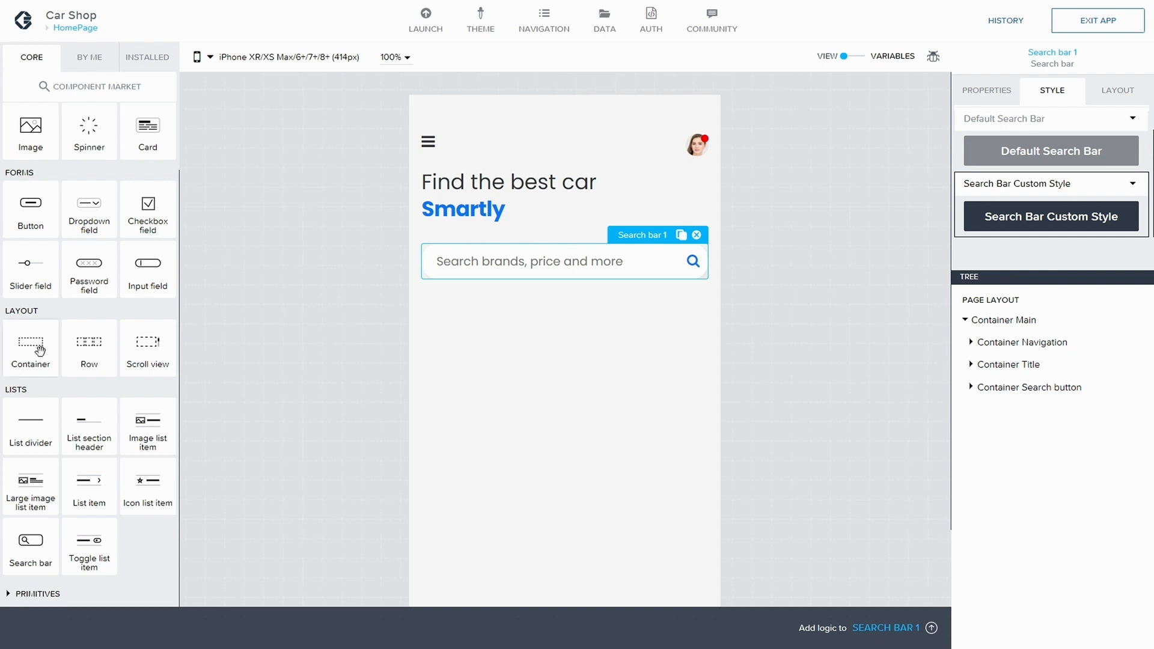
{"action": "left_click_drag", "start_coordinate": [37, 349], "coordinate": [1005, 383]}
{"action": "left_click", "coordinate": [970, 409]}
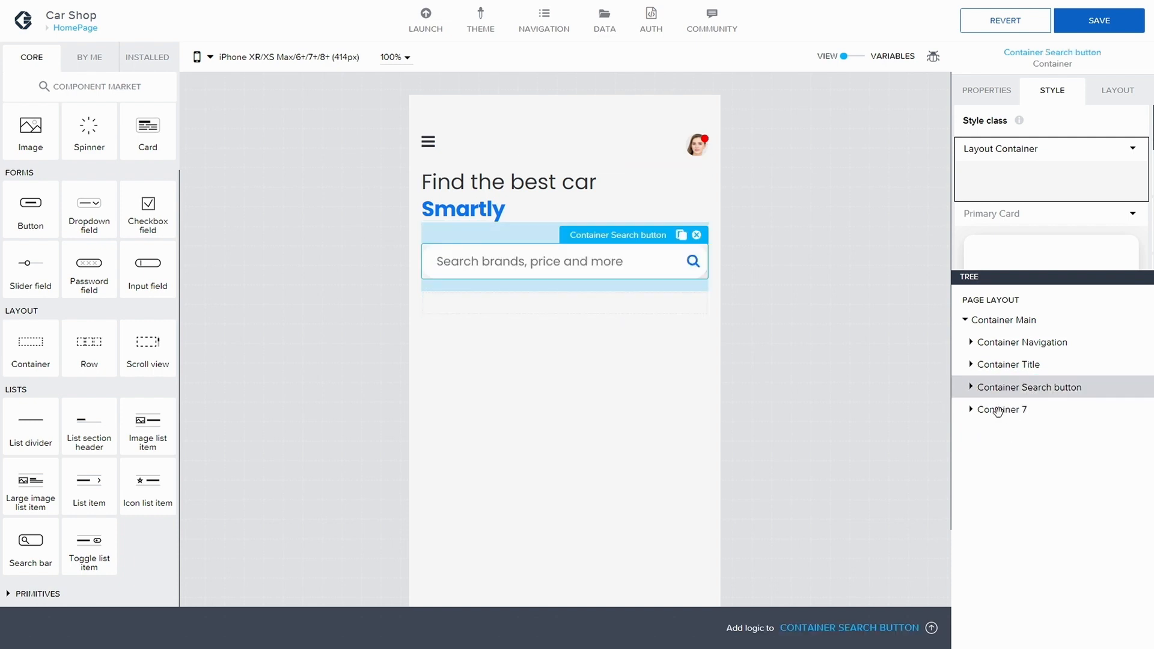
Step: Rename the new container's display name to Container hot deals
{"action": "left_click", "coordinate": [998, 411]}
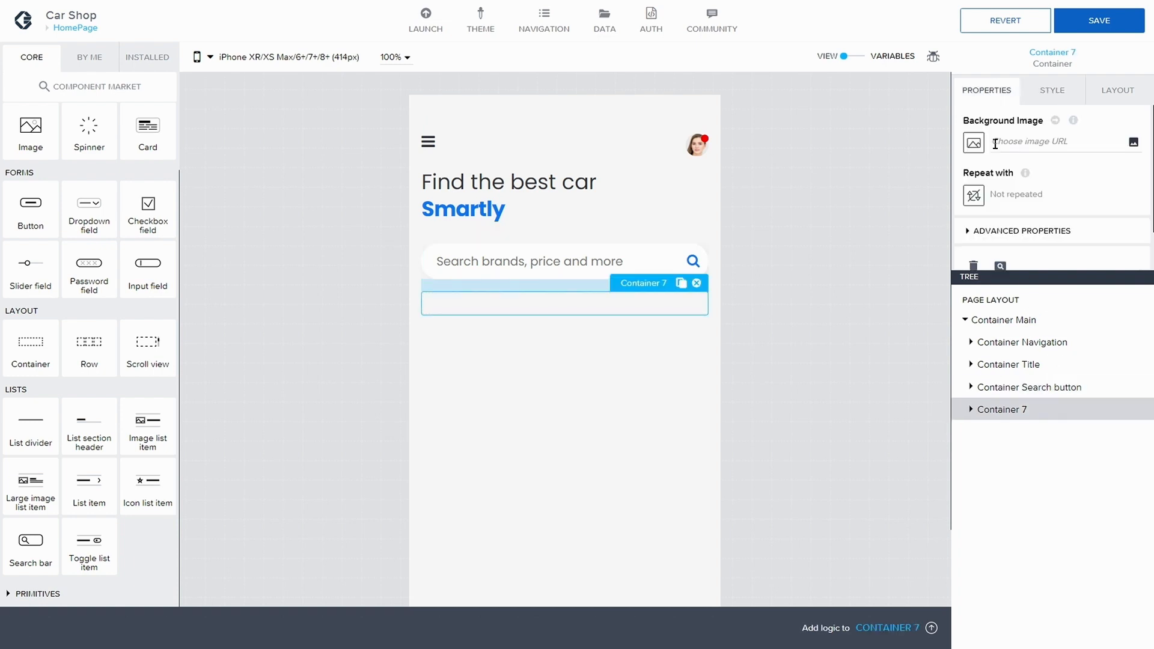
{"action": "scroll", "coordinate": [1010, 180], "scroll_direction": "down", "scroll_amount": 1}
{"action": "left_click", "coordinate": [1016, 183]}
{"action": "scroll", "coordinate": [1013, 217], "scroll_direction": "down", "scroll_amount": 1}
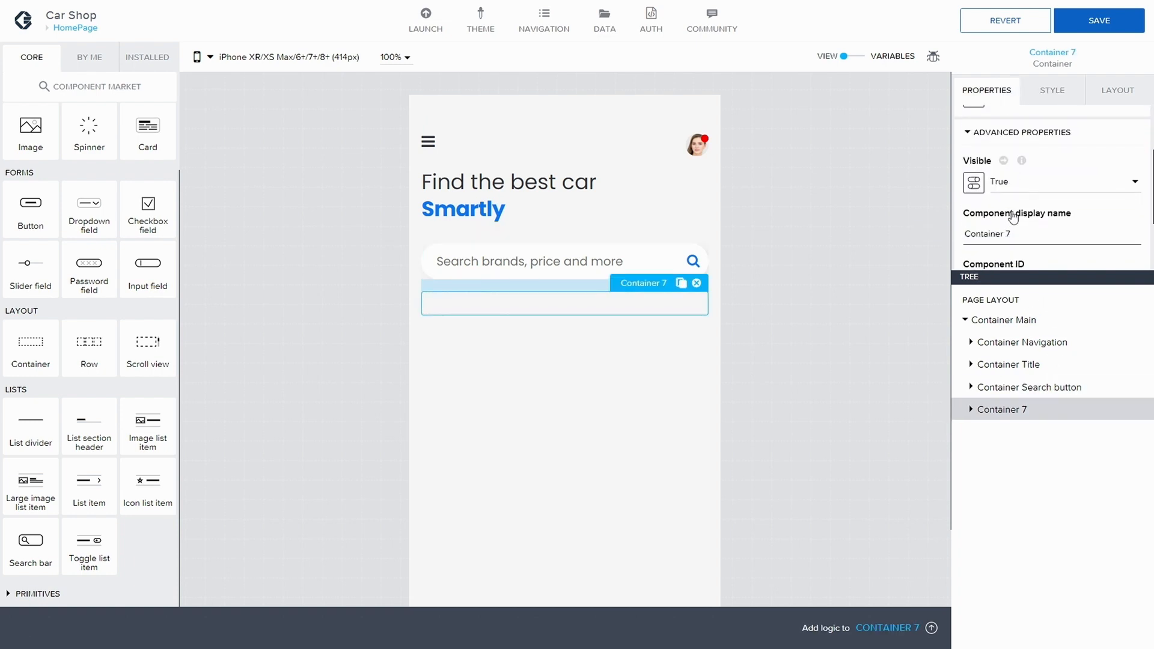
{"action": "scroll", "coordinate": [1014, 217], "scroll_direction": "down", "scroll_amount": 1}
{"action": "key", "text": "BackSpace"}
{"action": "type", "text": "hotz"}
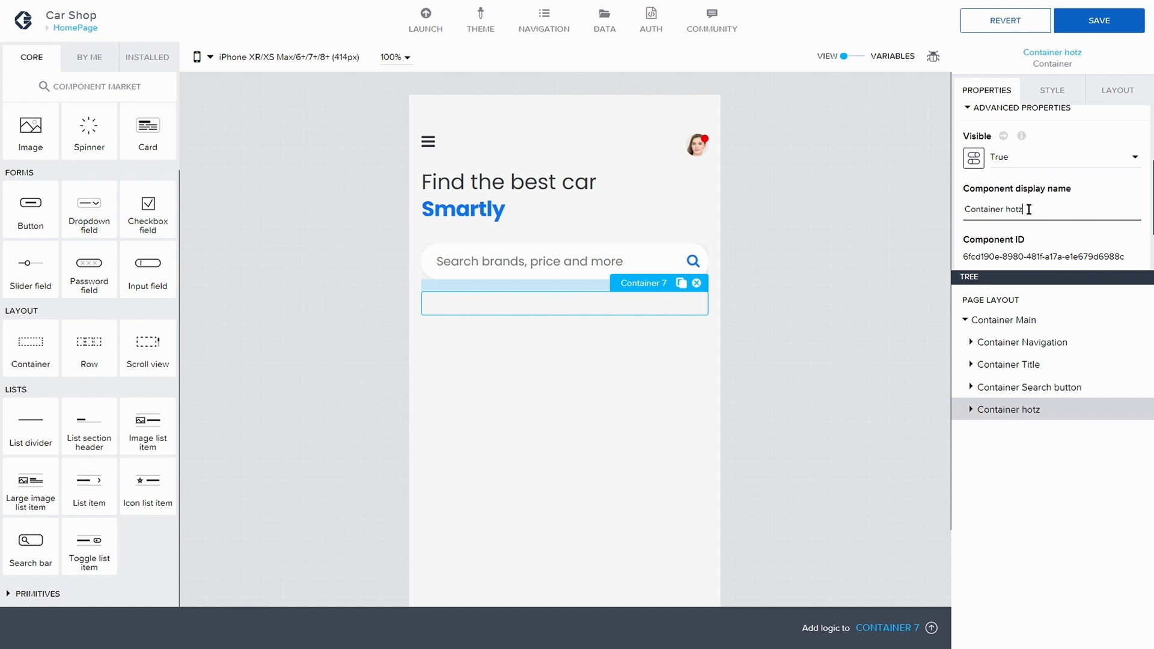
{"action": "key", "text": "BackSpace"}
{"action": "type", "text": "deals"}
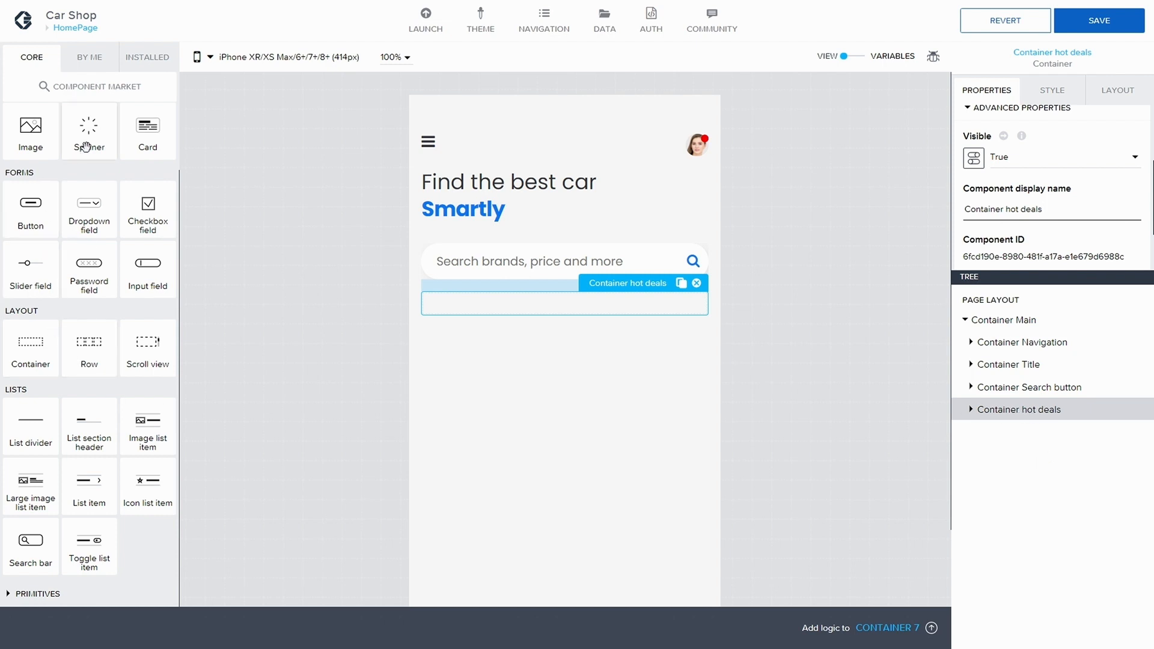
Step: Add a Title component inside Container hot deals
{"action": "scroll", "coordinate": [90, 360], "scroll_direction": "up", "scroll_amount": 3}
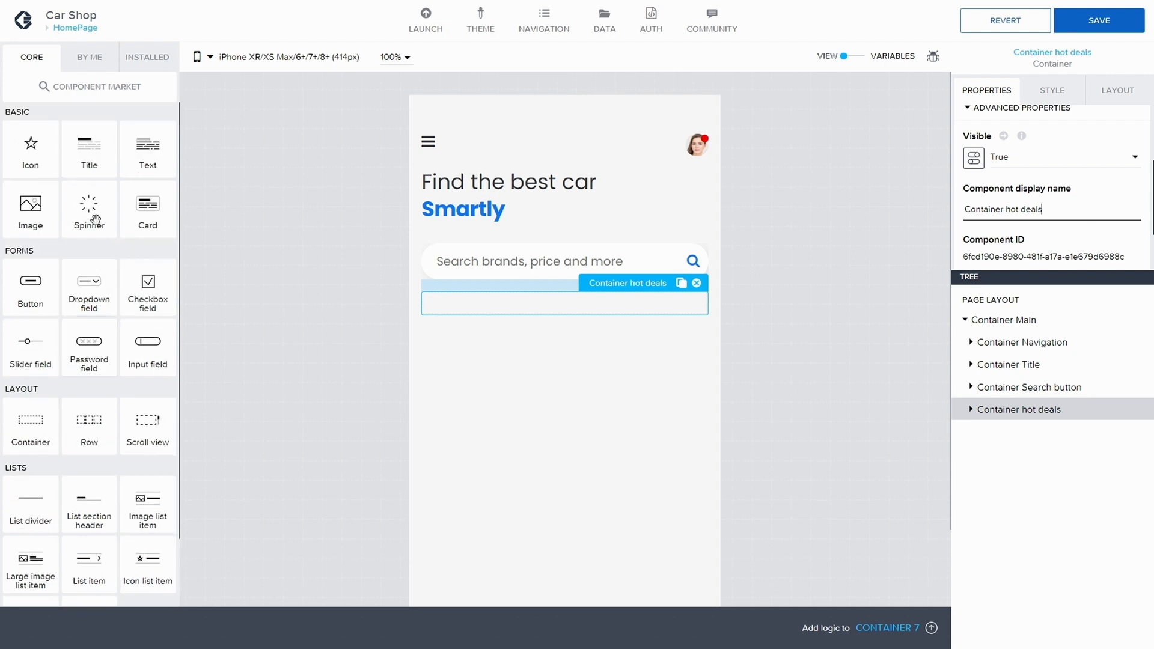
{"action": "left_click_drag", "start_coordinate": [89, 162], "coordinate": [1022, 410]}
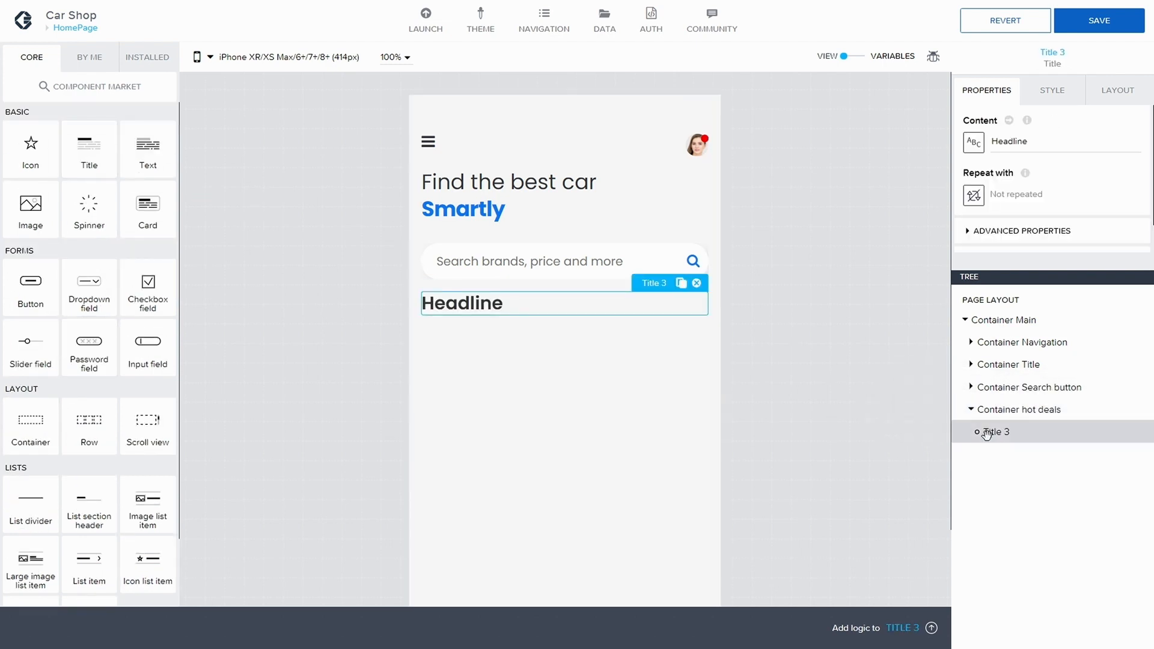
Step: Rename the title's component display name to Title hotdeals
{"action": "left_click", "coordinate": [1022, 231]}
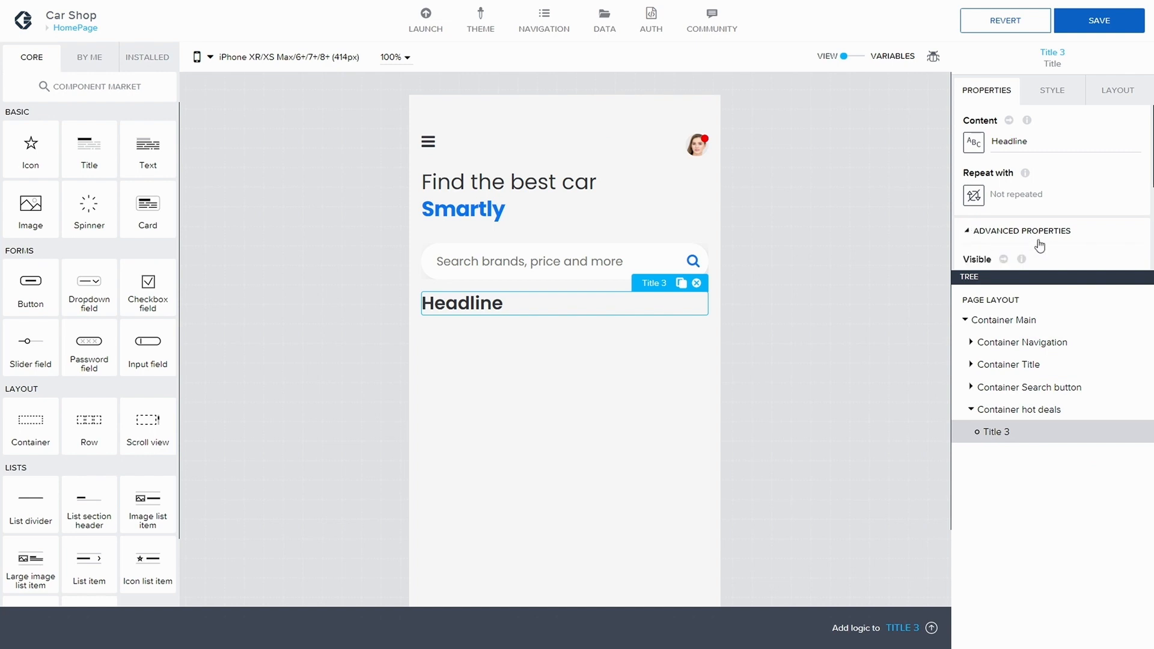
{"action": "scroll", "coordinate": [1044, 256], "scroll_direction": "down", "scroll_amount": 2}
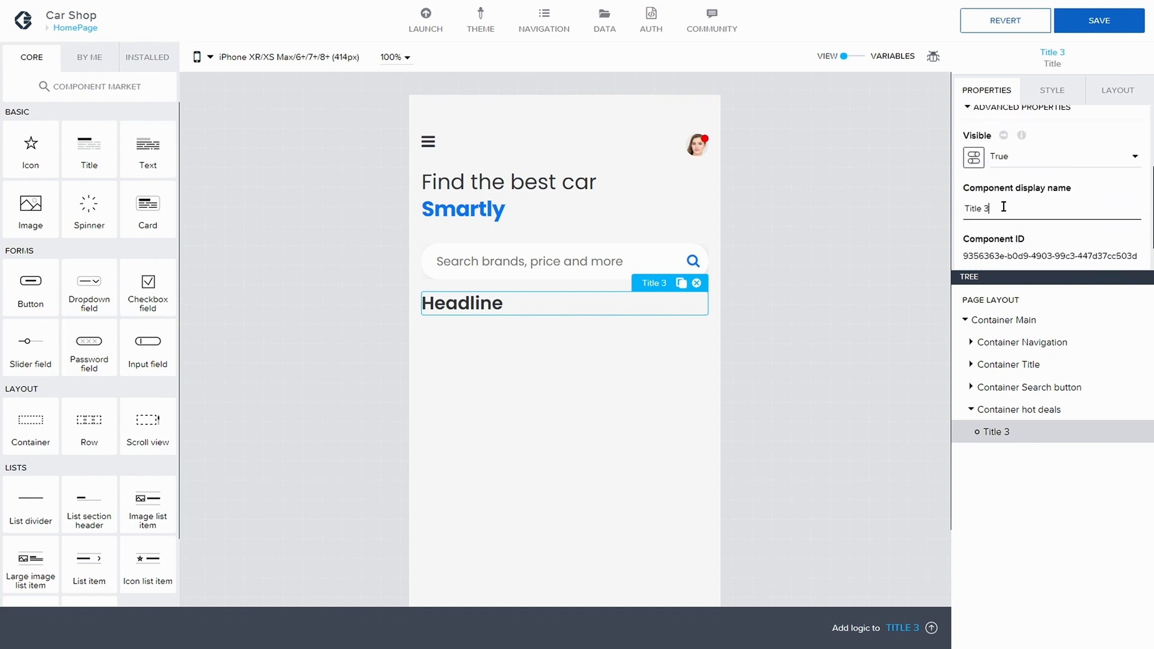
{"action": "key", "text": "BackSpace"}
{"action": "type", "text": "hotdeals"}
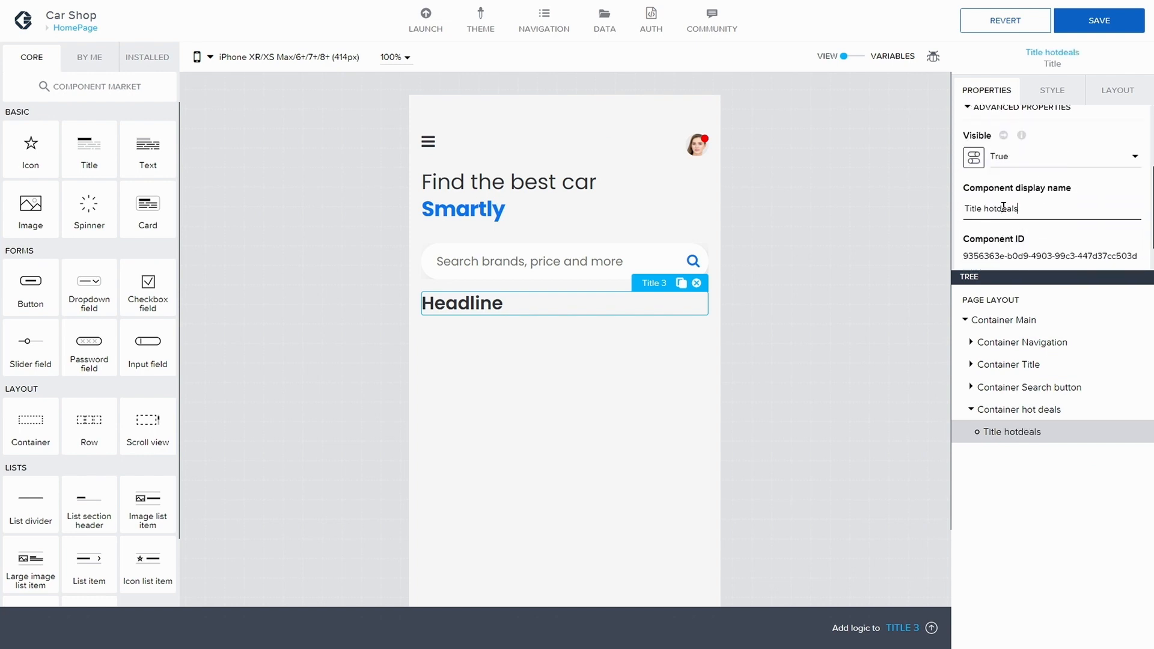
Step: Set the title's content text to Hot deals
{"action": "scroll", "coordinate": [1090, 175], "scroll_direction": "up", "scroll_amount": 2}
{"action": "left_click_drag", "start_coordinate": [1042, 141], "coordinate": [977, 131]}
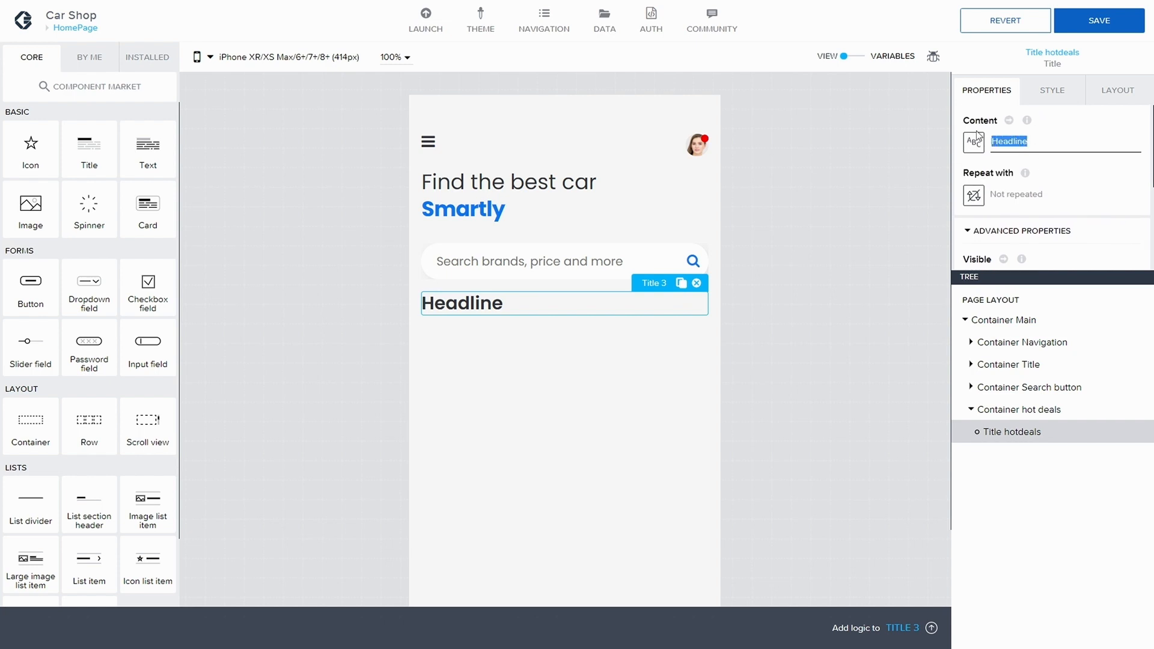
{"action": "type", "text": "Hot"}
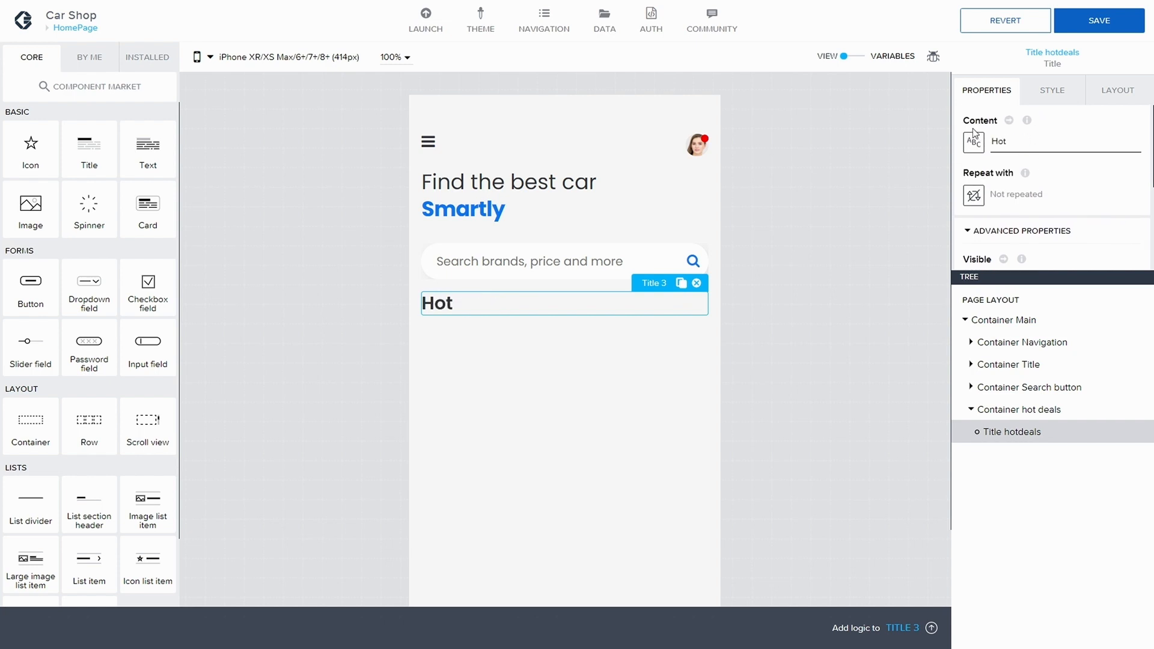
{"action": "type", "text": " deal"}
{"action": "key", "text": "BackSpace"}
{"action": "key", "text": "BackSpace"}
{"action": "type", "text": "eals"}
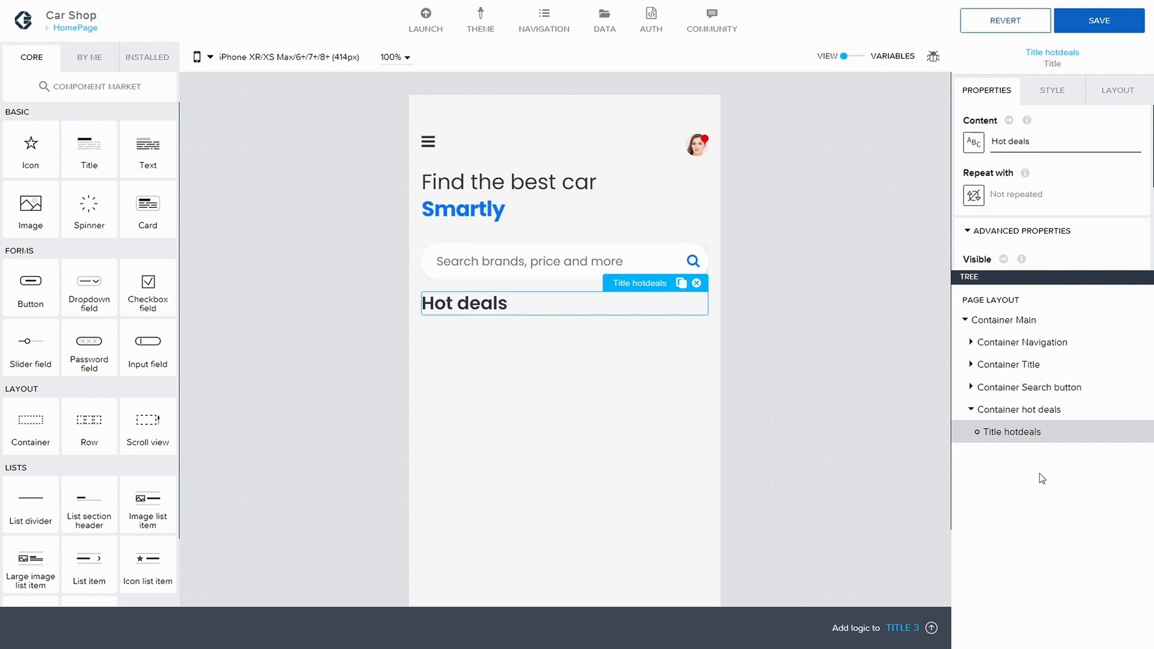
Step: Save the app
{"action": "scroll", "coordinate": [817, 314], "scroll_direction": "down", "scroll_amount": 2}
{"action": "scroll", "coordinate": [817, 314], "scroll_direction": "up", "scroll_amount": 2}
{"action": "scroll", "coordinate": [817, 314], "scroll_direction": "down", "scroll_amount": 2}
{"action": "left_click", "coordinate": [1099, 25]}
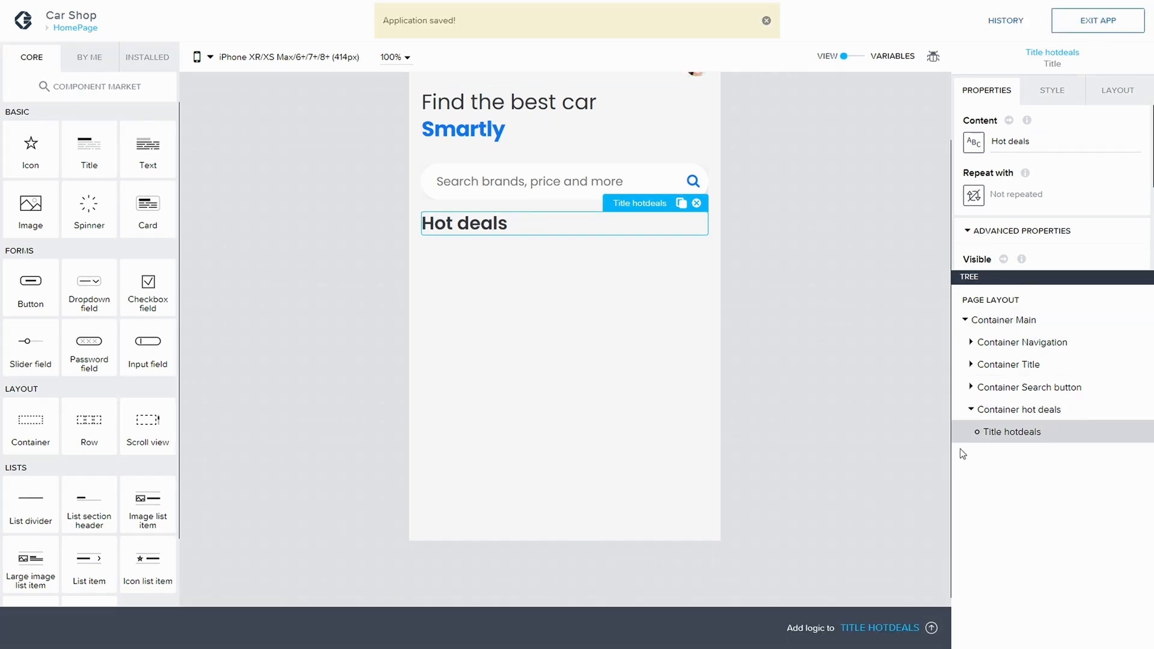
Step: Add a Scroll view below the Hot deals title and set its horizontal scroll to True
{"action": "scroll", "coordinate": [98, 338], "scroll_direction": "down", "scroll_amount": 1}
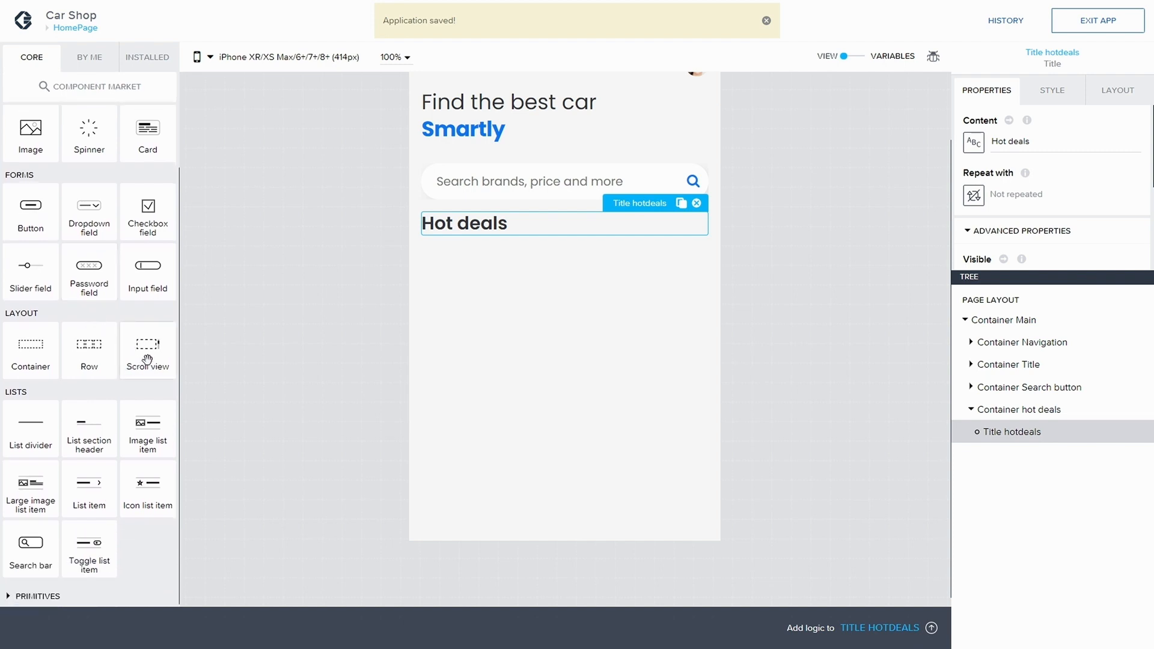
{"action": "left_click_drag", "start_coordinate": [147, 360], "coordinate": [1032, 442]}
{"action": "left_click", "coordinate": [978, 454]}
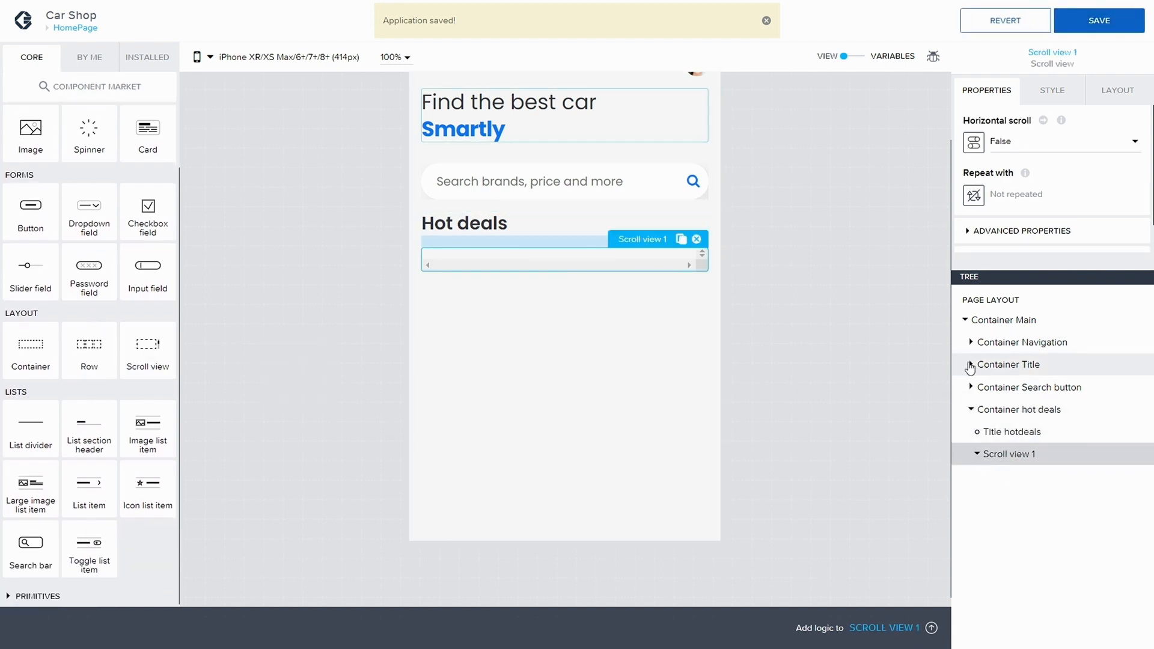
{"action": "left_click", "coordinate": [1028, 147]}
{"action": "left_click", "coordinate": [1030, 187]}
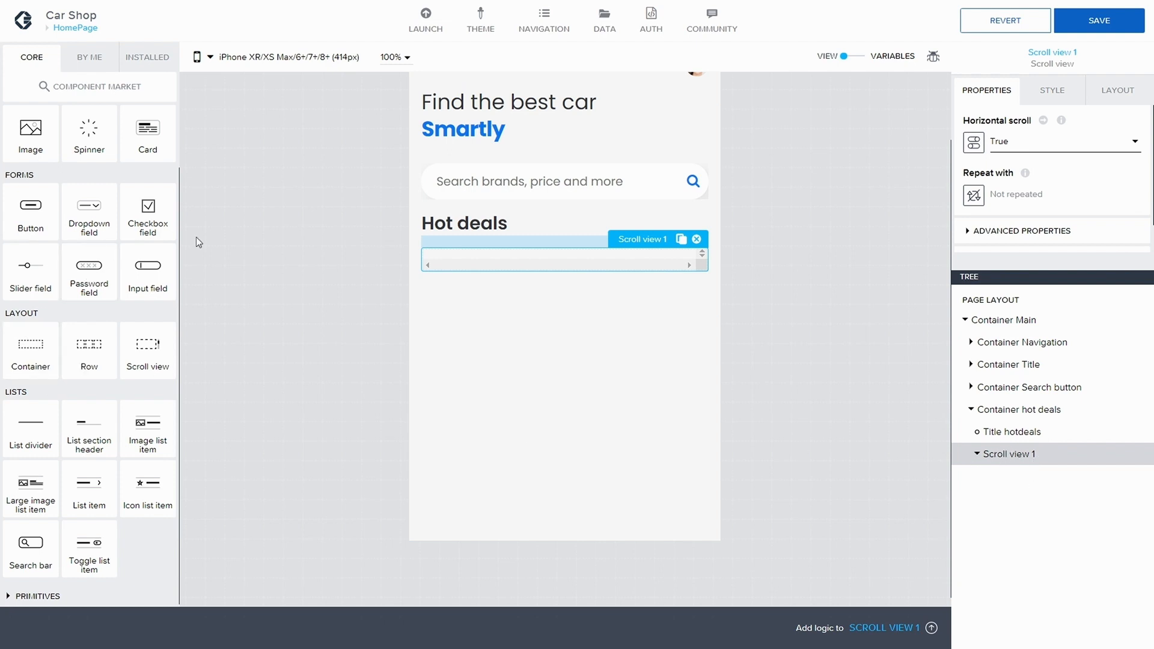
Step: Add a Container inside the scroll view
{"action": "left_click_drag", "start_coordinate": [33, 355], "coordinate": [1035, 464]}
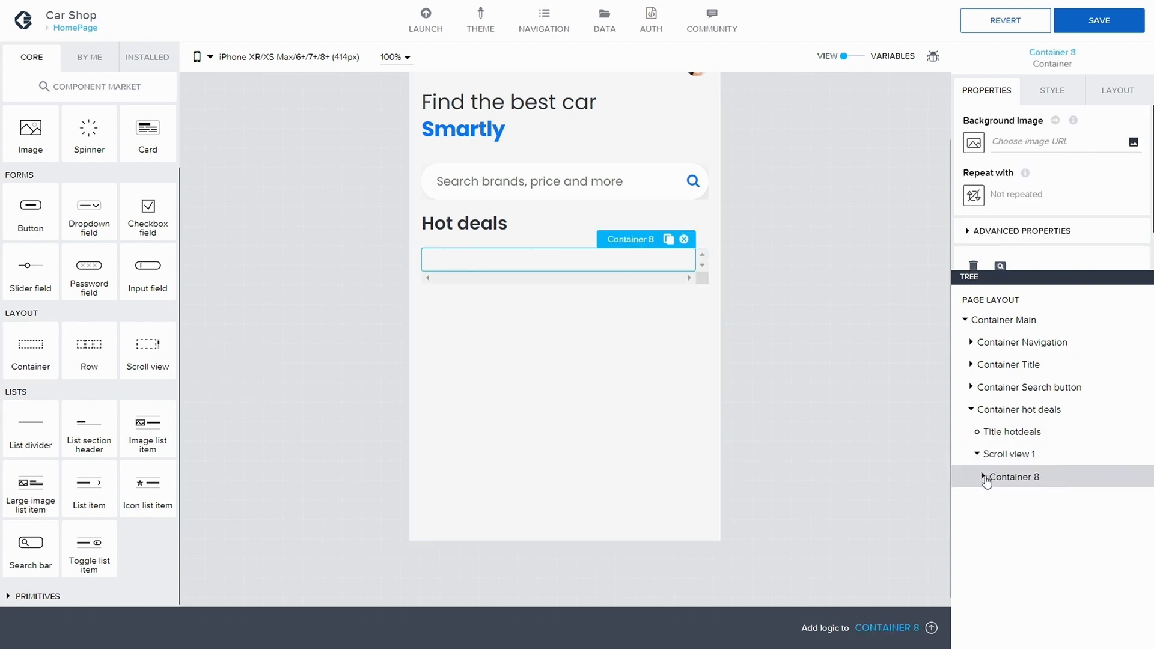
{"action": "left_click", "coordinate": [984, 478]}
{"action": "left_click", "coordinate": [985, 476]}
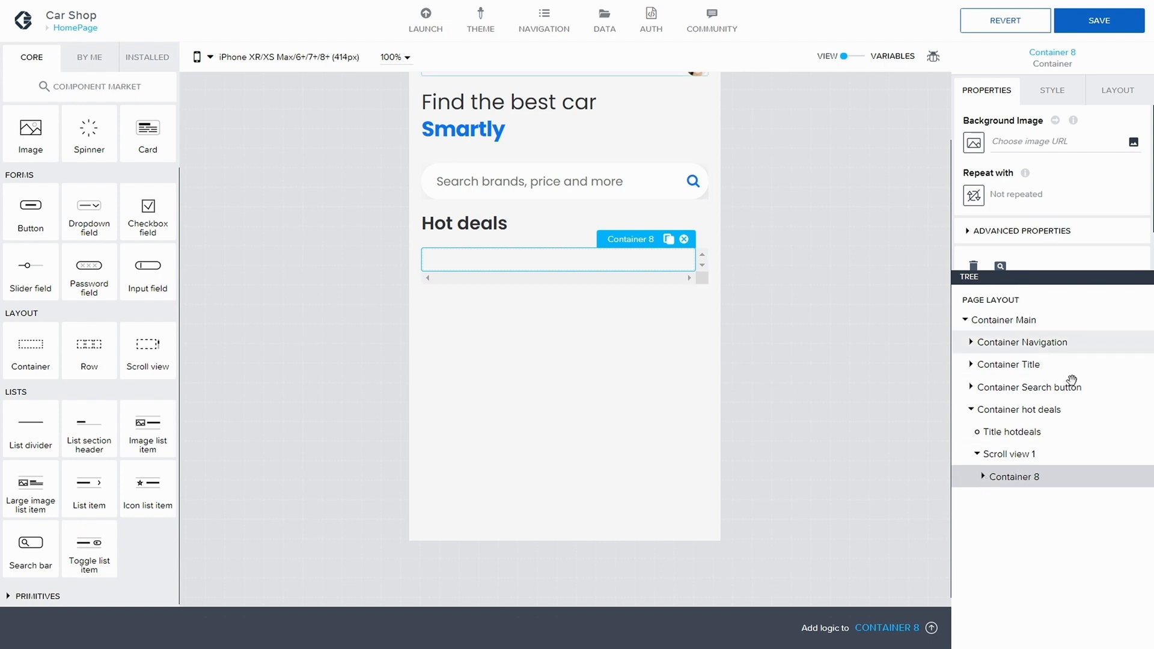
{"action": "left_click", "coordinate": [1028, 454]}
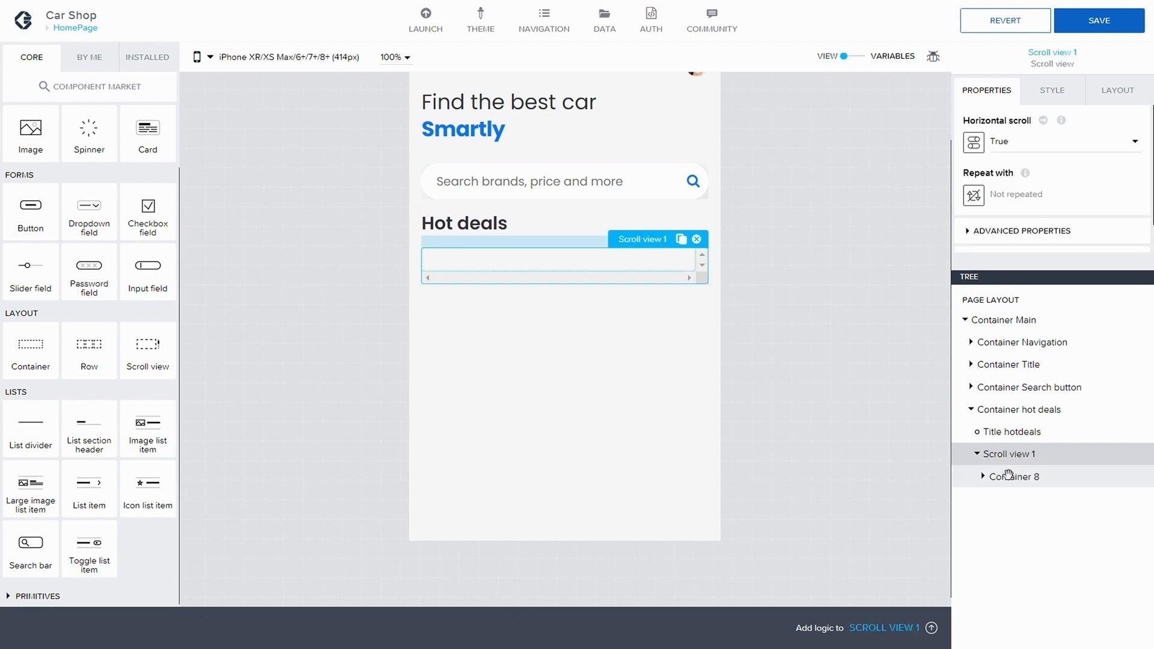
{"action": "left_click", "coordinate": [1011, 475]}
Step: Rename the new container's display name to Container Hot deal car
{"action": "left_click", "coordinate": [972, 234]}
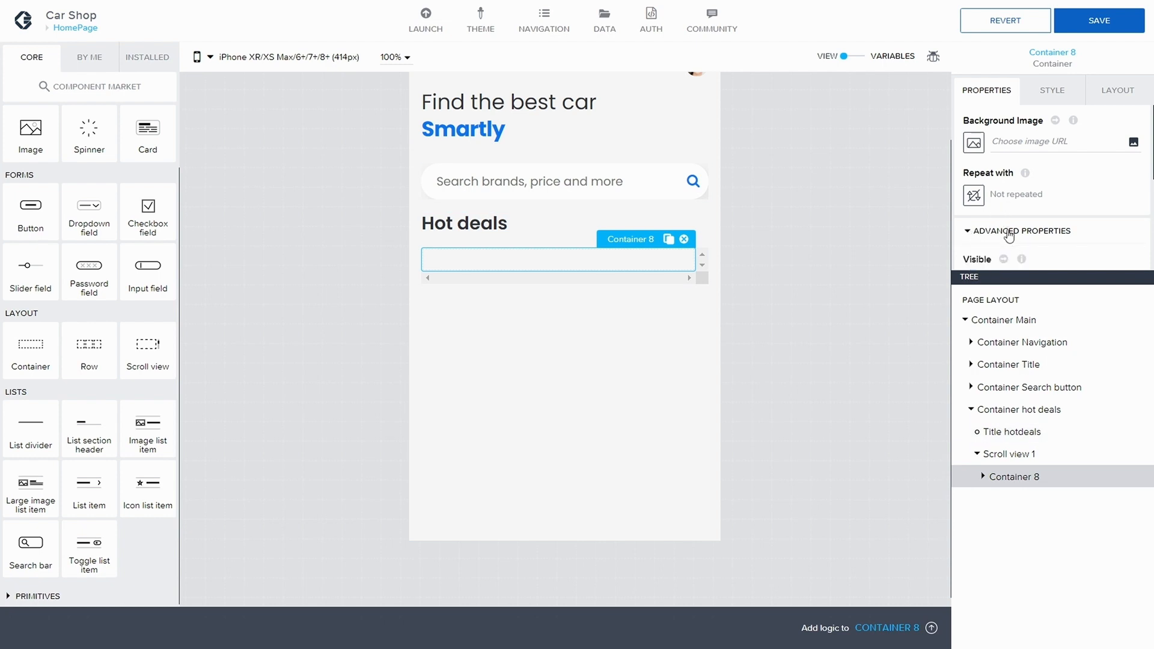
{"action": "scroll", "coordinate": [1022, 241], "scroll_direction": "down", "scroll_amount": 3}
{"action": "left_click", "coordinate": [1034, 208]}
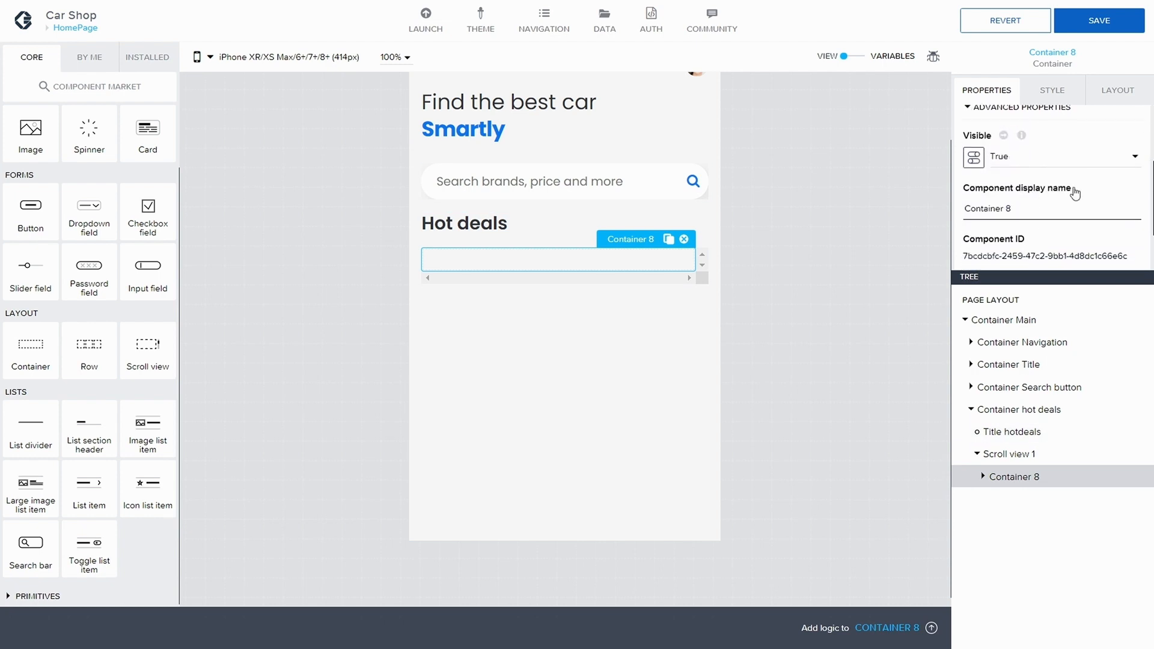
{"action": "key", "text": "BackSpace"}
{"action": "type", "text": "Hot deal"}
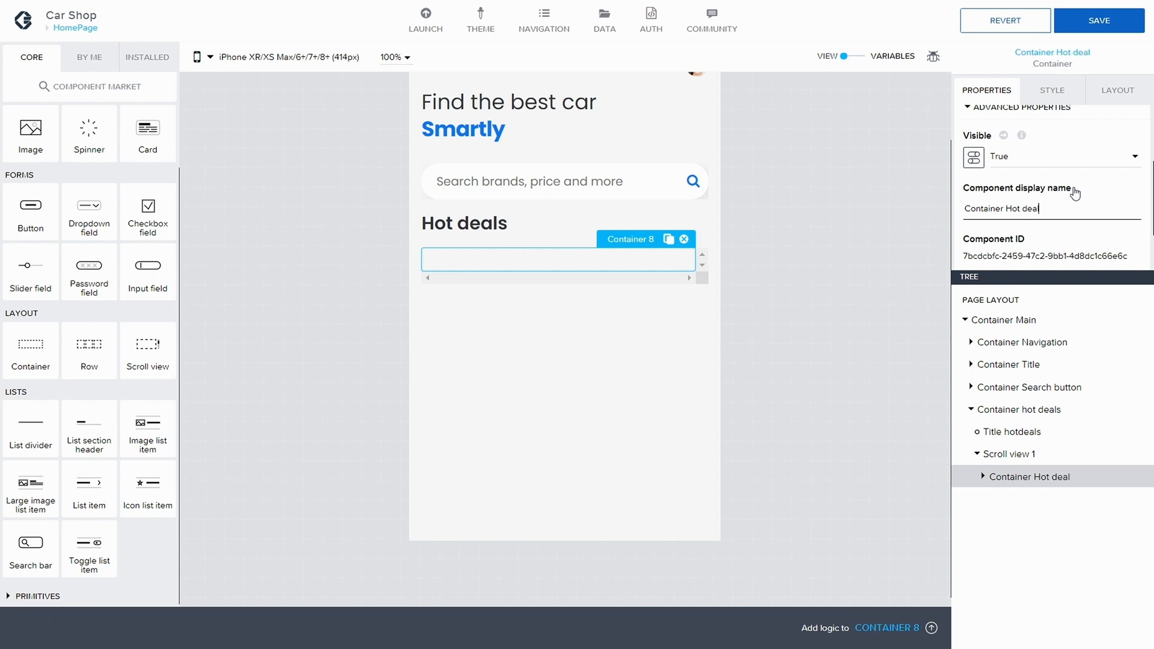
{"action": "type", "text": " car"}
{"action": "left_click", "coordinate": [983, 476]}
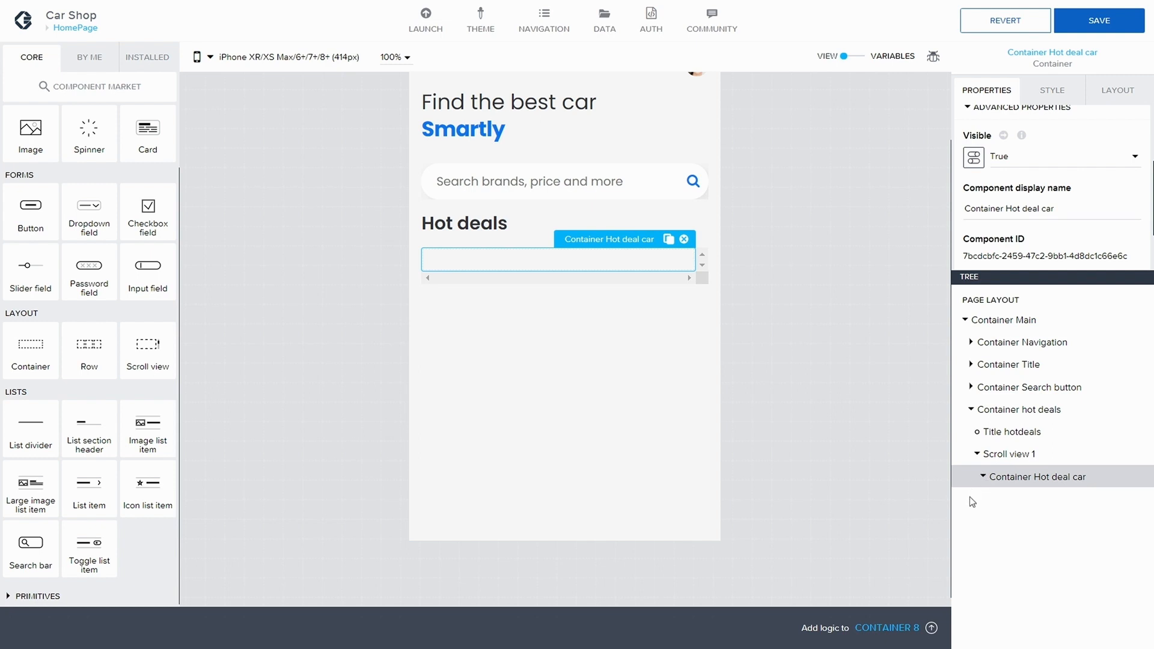
Step: Add an Image inside Container Hot deal car and rename it Image Hot deal car
{"action": "scroll", "coordinate": [33, 202], "scroll_direction": "up", "scroll_amount": 2}
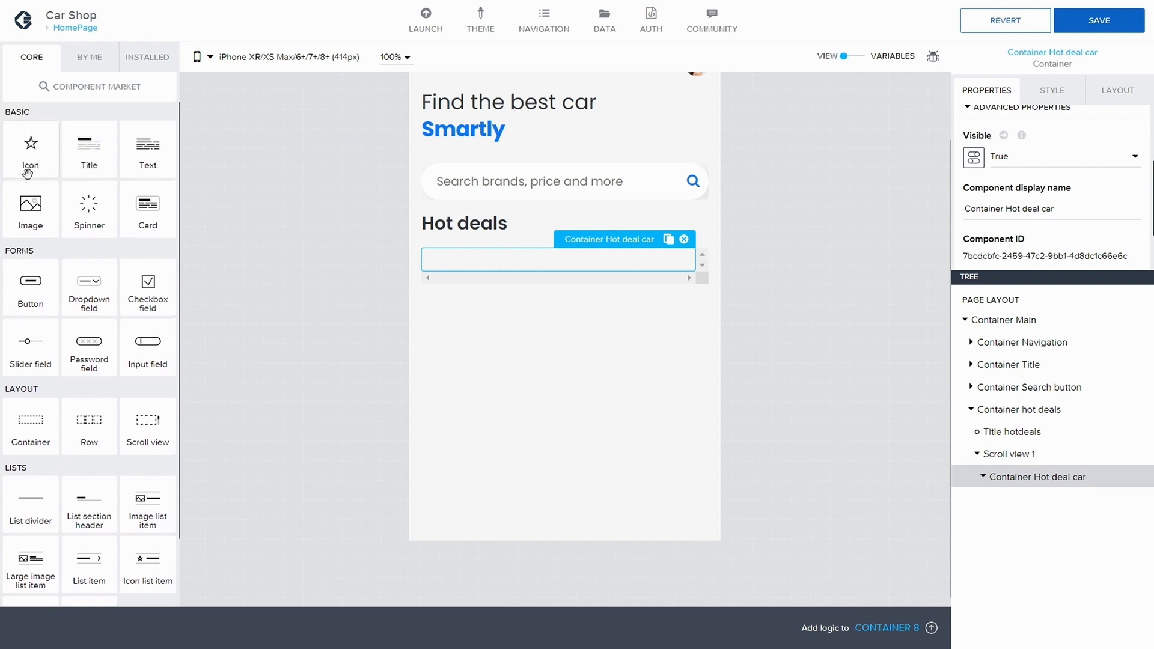
{"action": "left_click_drag", "start_coordinate": [30, 207], "coordinate": [1071, 478]}
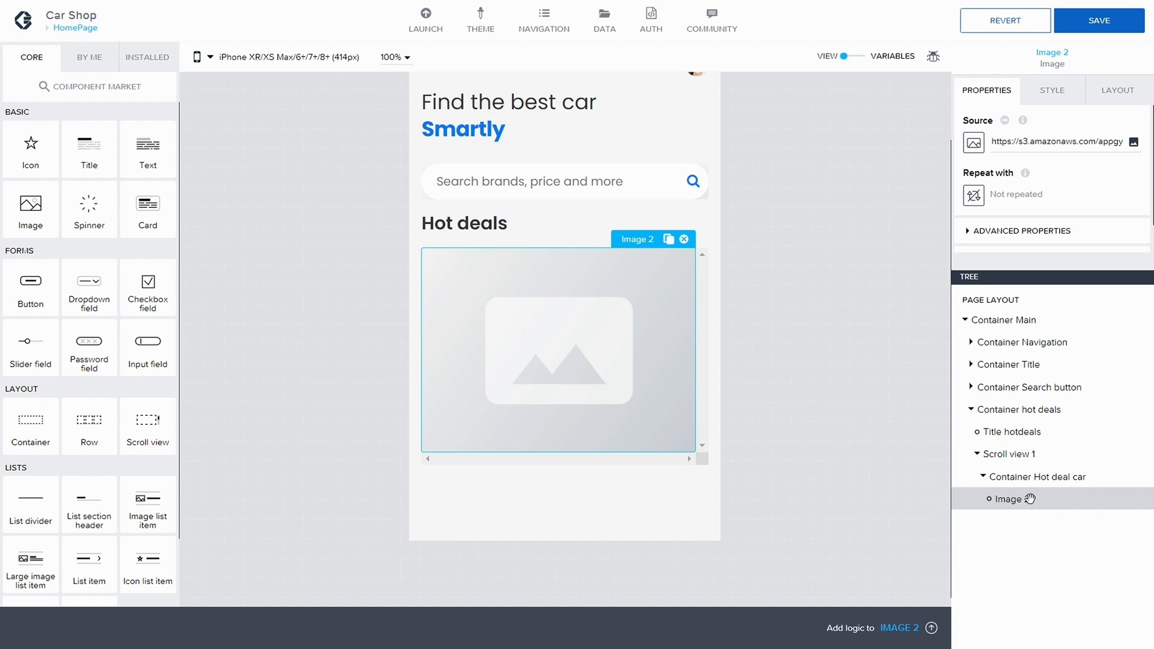
{"action": "left_click", "coordinate": [997, 231]}
{"action": "scroll", "coordinate": [1013, 237], "scroll_direction": "down", "scroll_amount": 3}
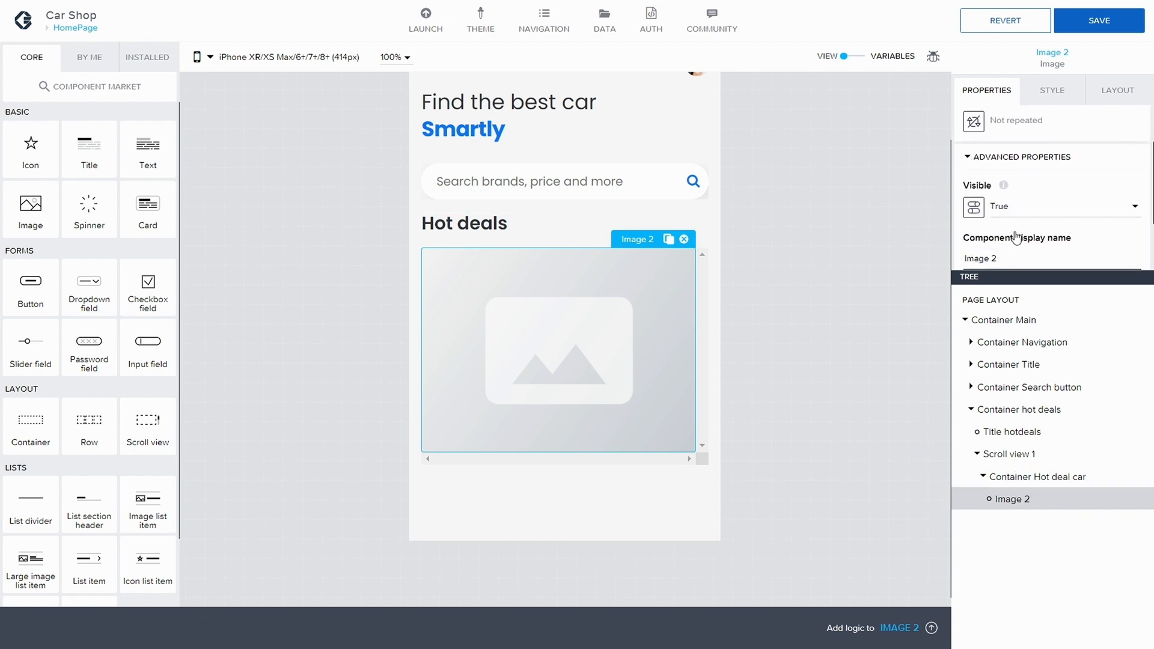
{"action": "left_click", "coordinate": [1026, 221]}
{"action": "key", "text": "BackSpace"}
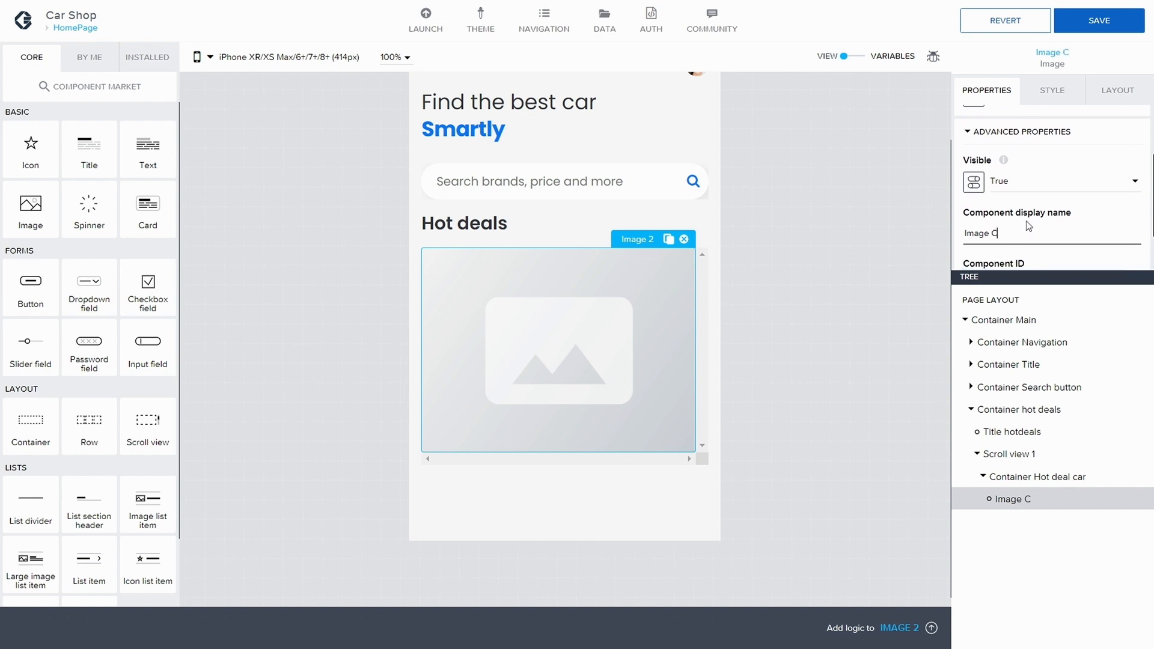
{"action": "type", "text": "Hot deal car"}
{"action": "left_click", "coordinate": [1019, 531]}
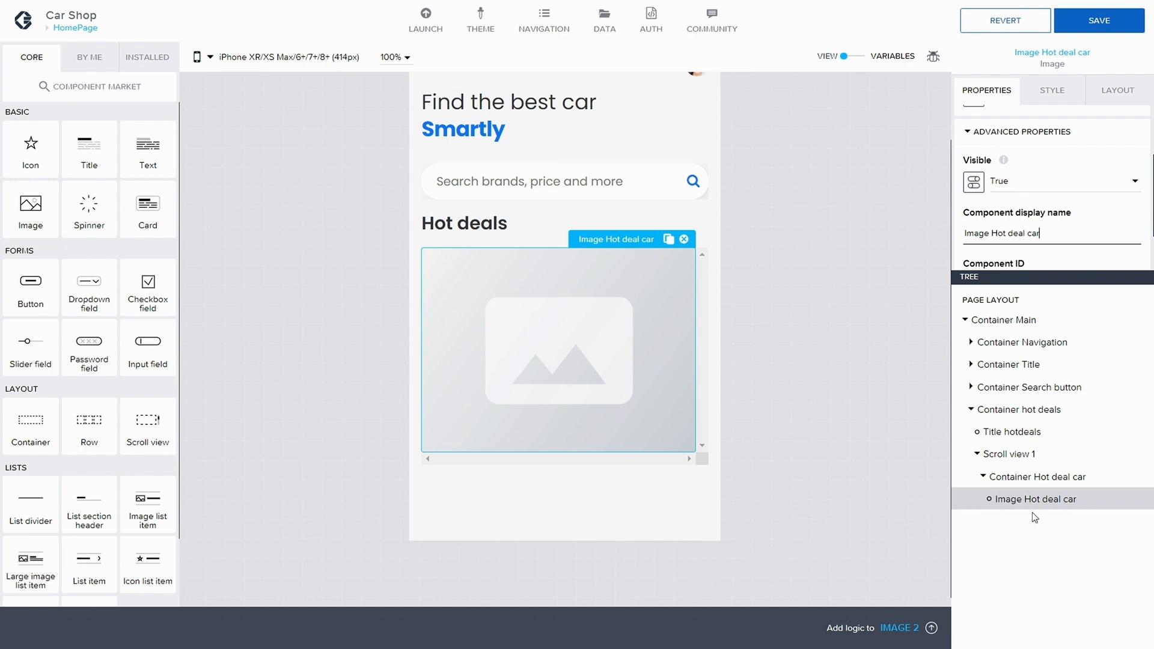
Step: Bind Container Hot deal car's Repeat with property to the CarList_data data variable
{"action": "left_click", "coordinate": [1027, 476]}
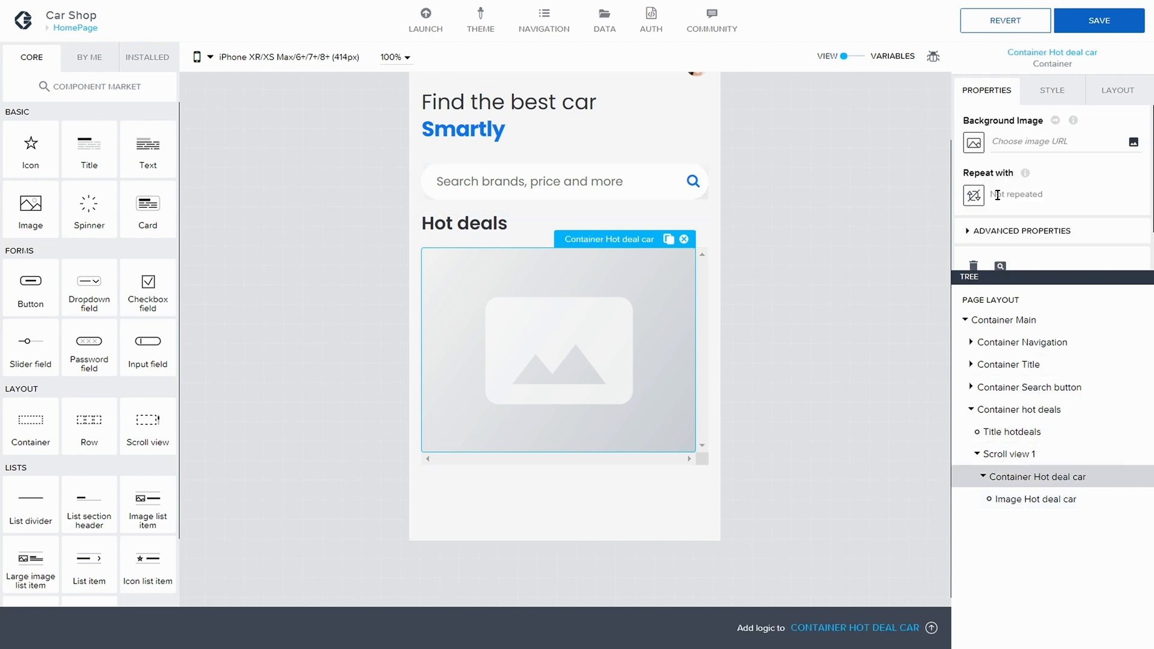
{"action": "left_click", "coordinate": [974, 195]}
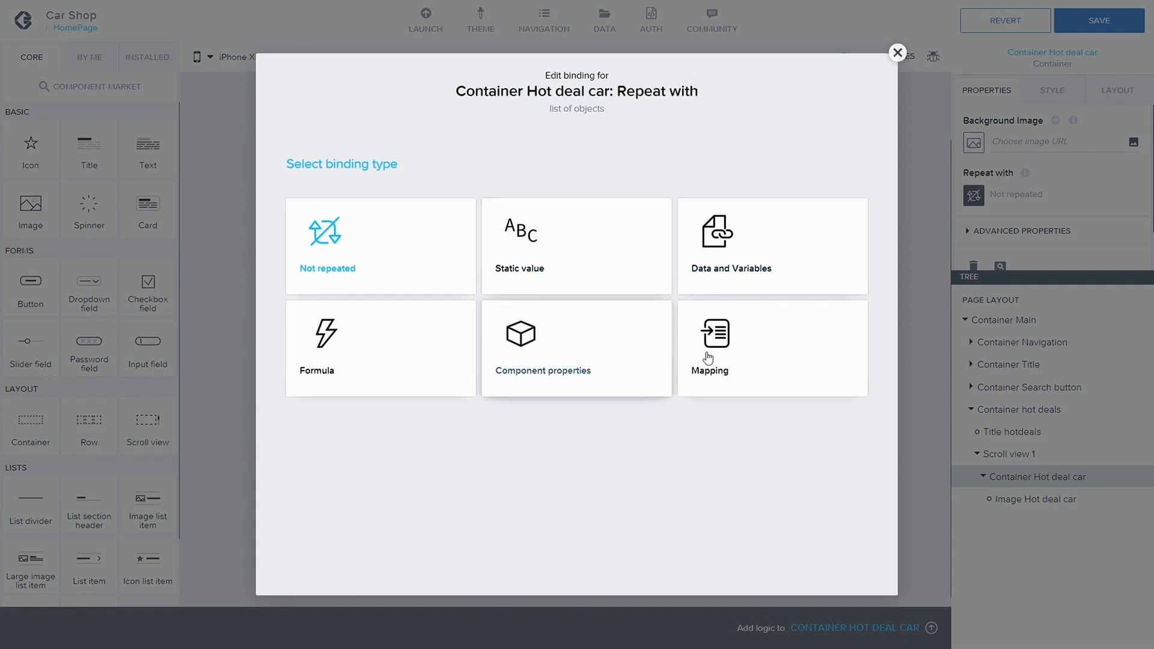
{"action": "left_click", "coordinate": [734, 276]}
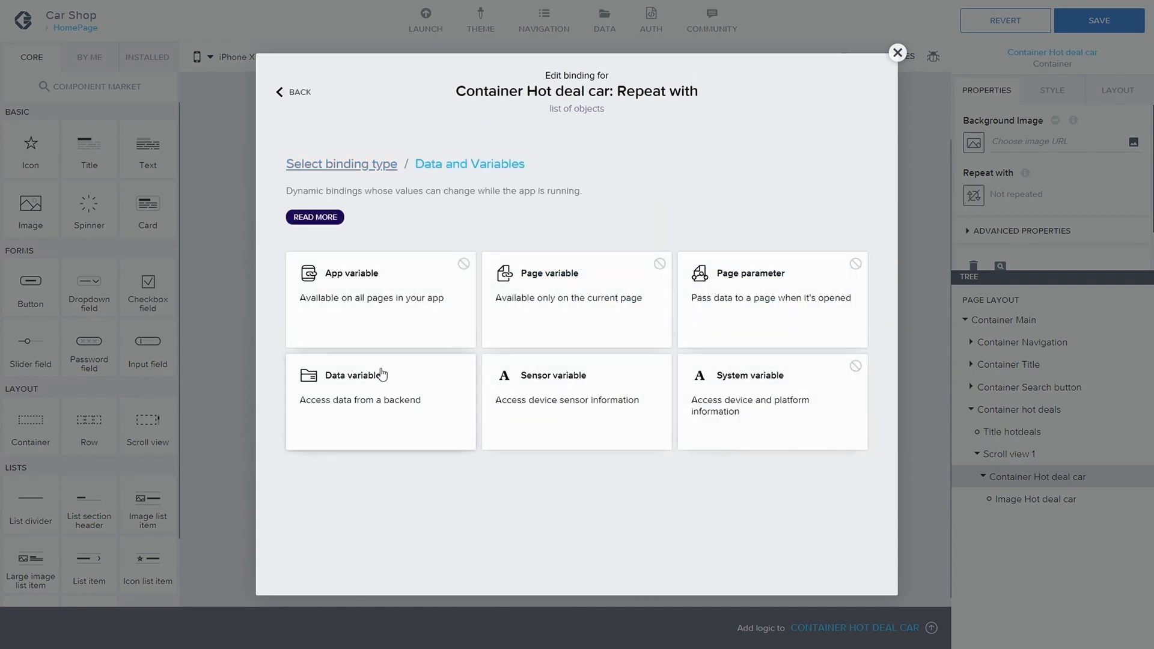
{"action": "left_click", "coordinate": [382, 374]}
{"action": "left_click", "coordinate": [463, 294]}
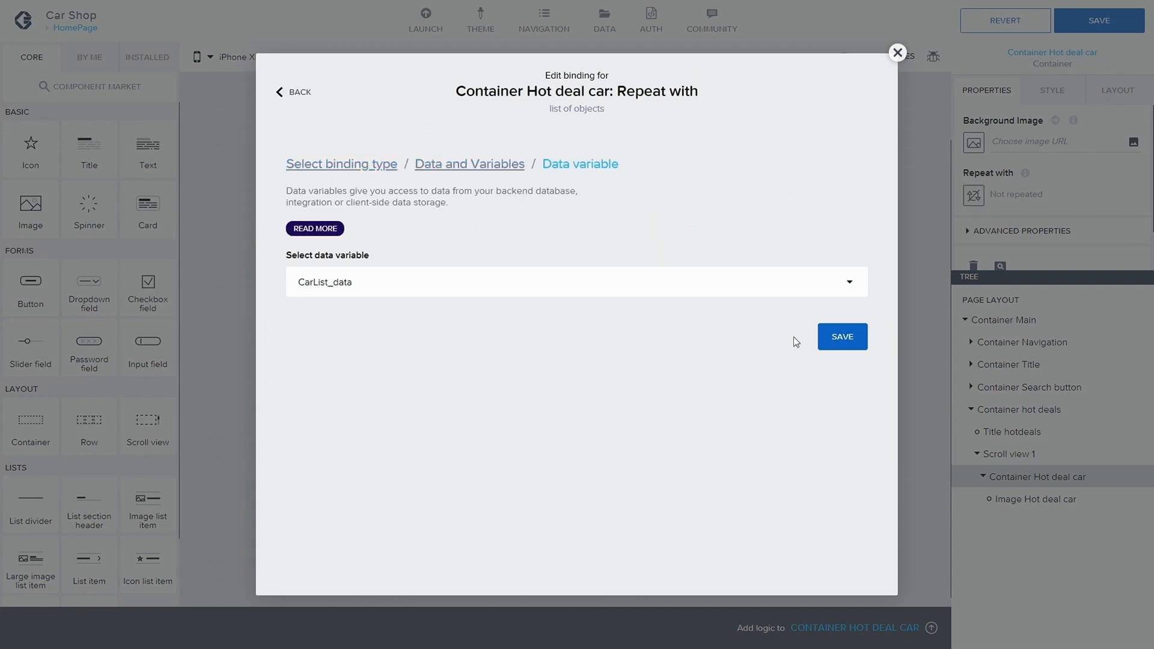
{"action": "left_click", "coordinate": [841, 337]}
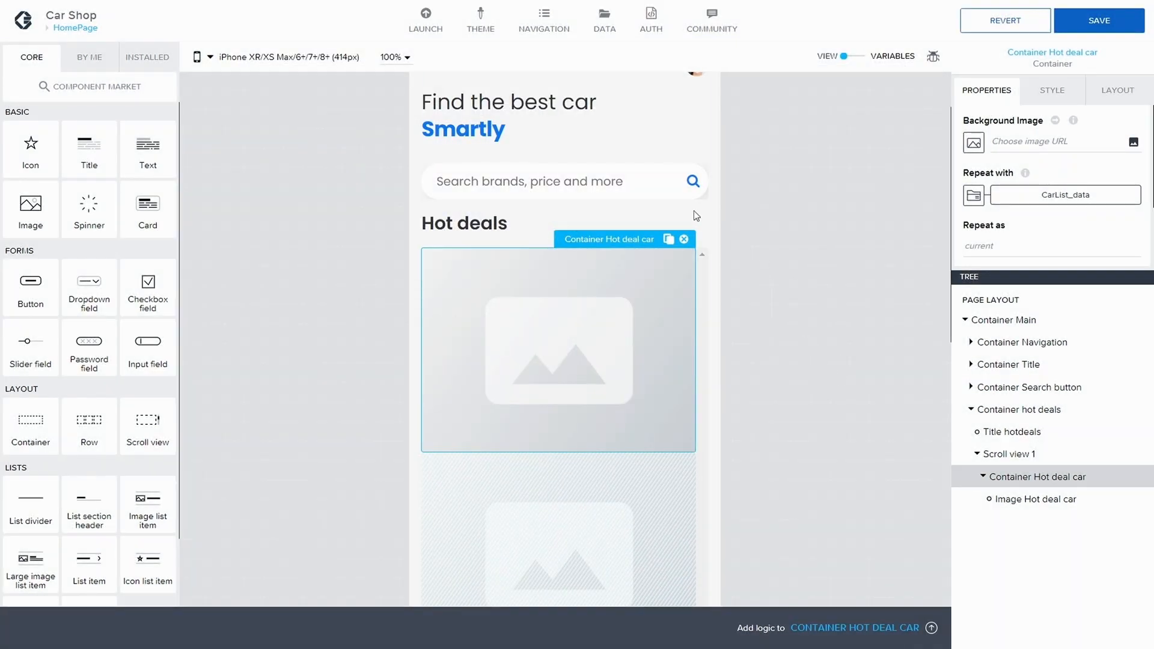
Step: Bind the image's source to the repeated data item current.Picture_small
{"action": "left_click", "coordinate": [1046, 498]}
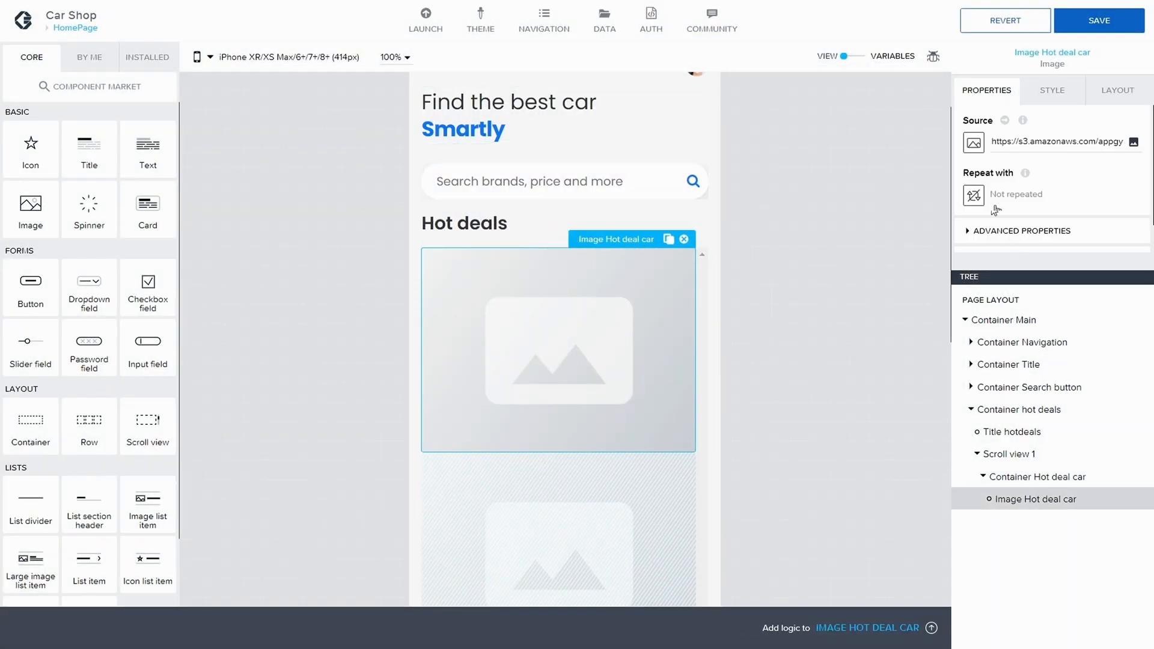
{"action": "left_click", "coordinate": [978, 151]}
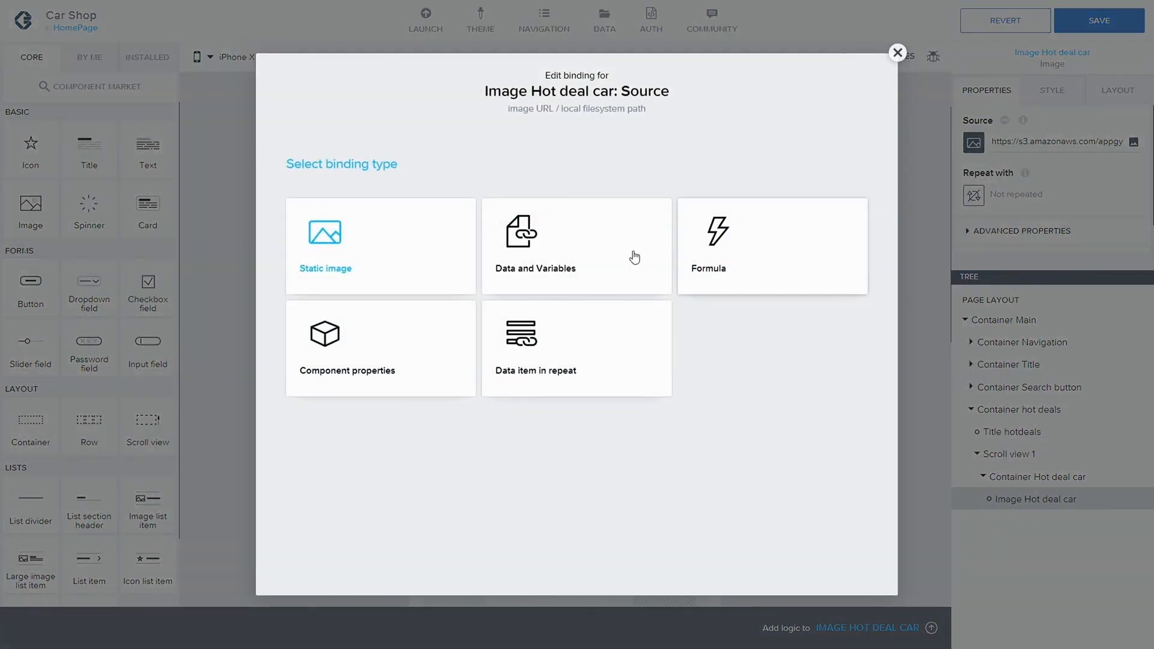
{"action": "left_click", "coordinate": [567, 361]}
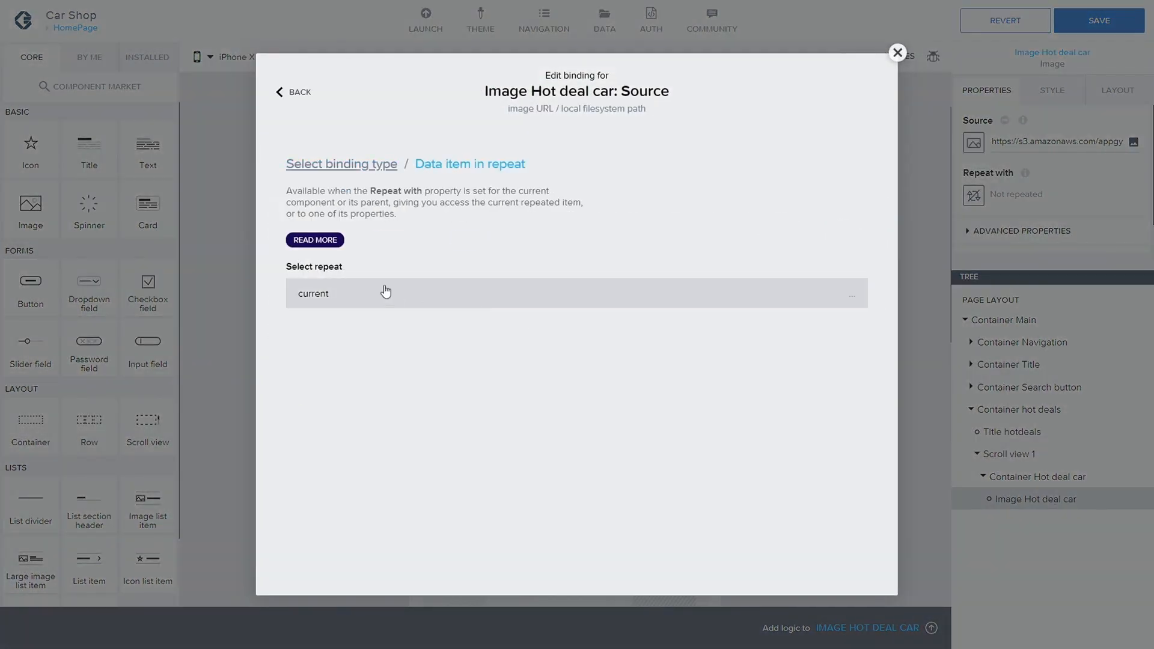
{"action": "scroll", "coordinate": [456, 427], "scroll_direction": "down", "scroll_amount": 3}
{"action": "scroll", "coordinate": [486, 436], "scroll_direction": "down", "scroll_amount": 1}
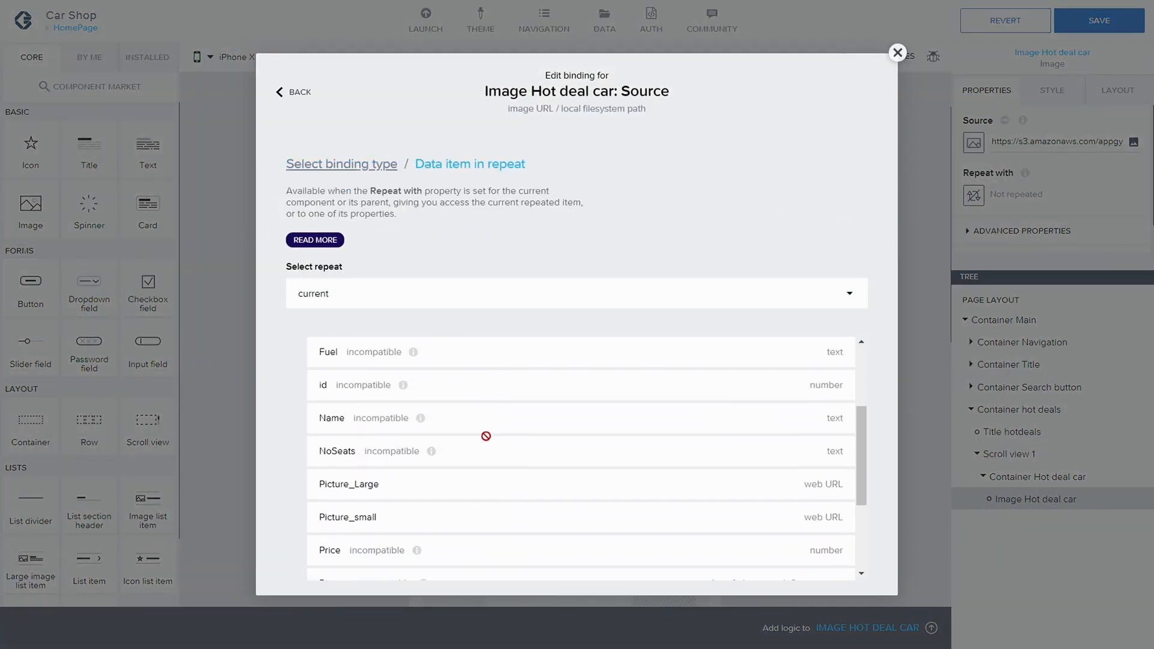
{"action": "left_click", "coordinate": [417, 511]}
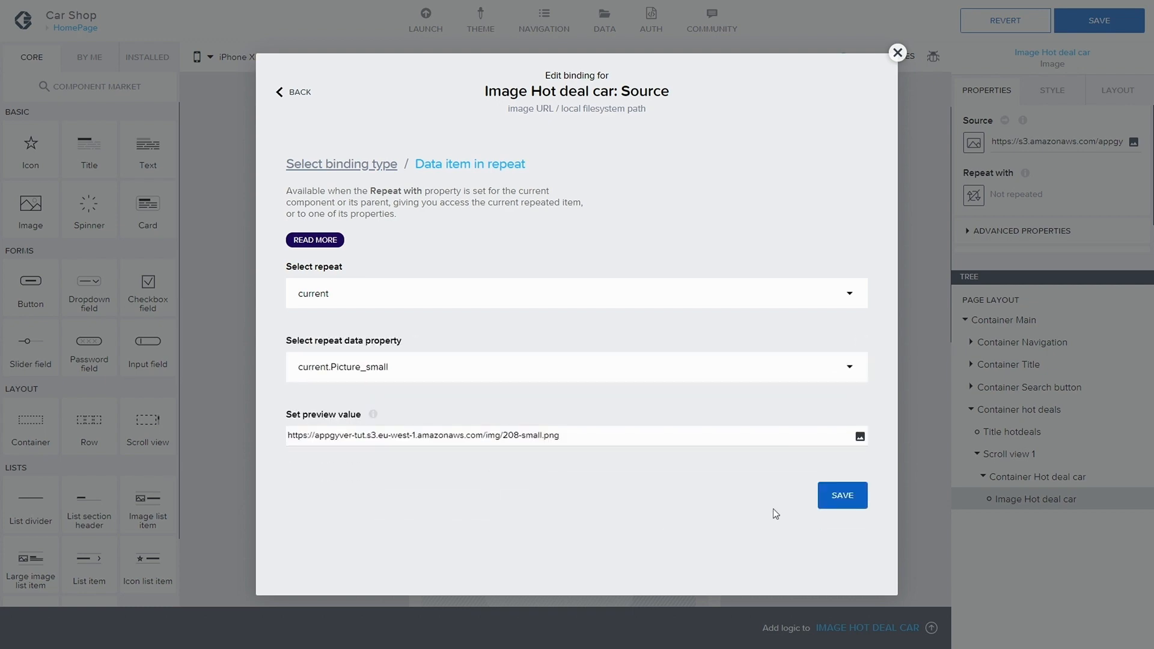
{"action": "left_click", "coordinate": [853, 497]}
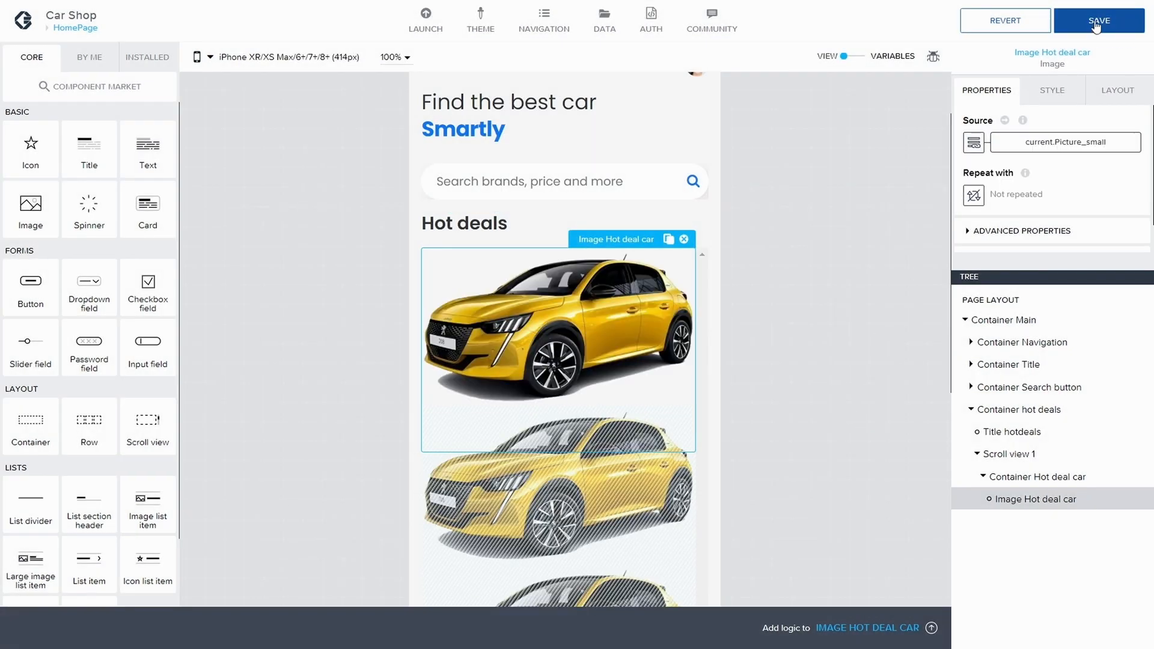
Step: Save the app changes
{"action": "left_click", "coordinate": [1099, 21]}
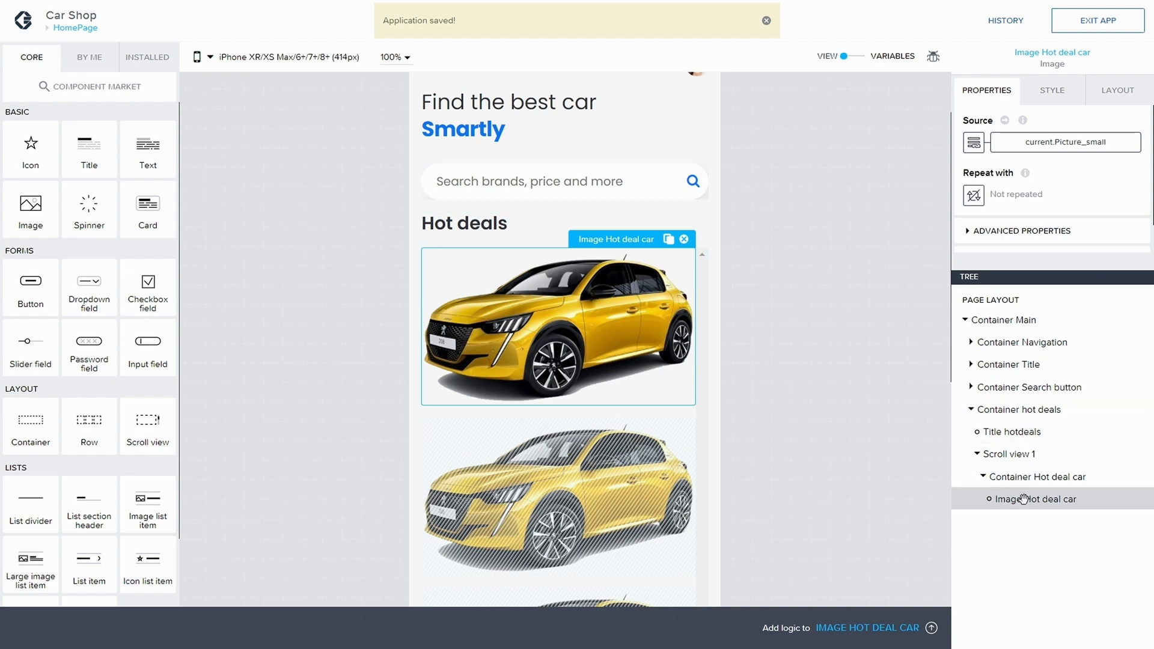
{"action": "left_click", "coordinate": [1043, 482]}
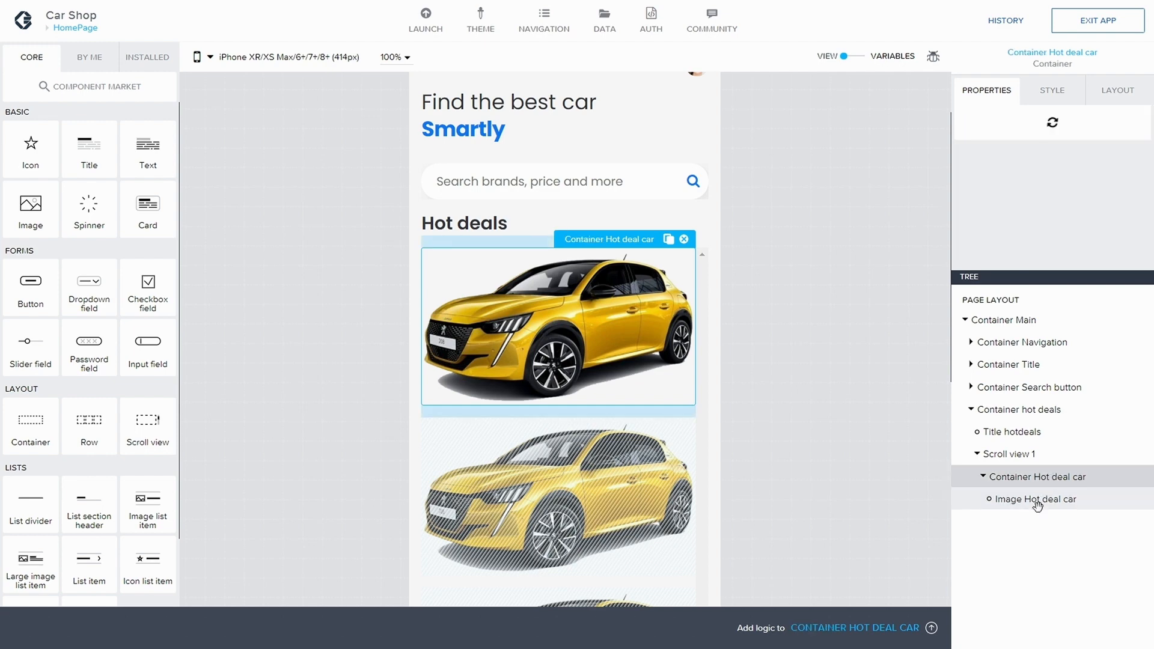
{"action": "left_click", "coordinate": [1038, 503]}
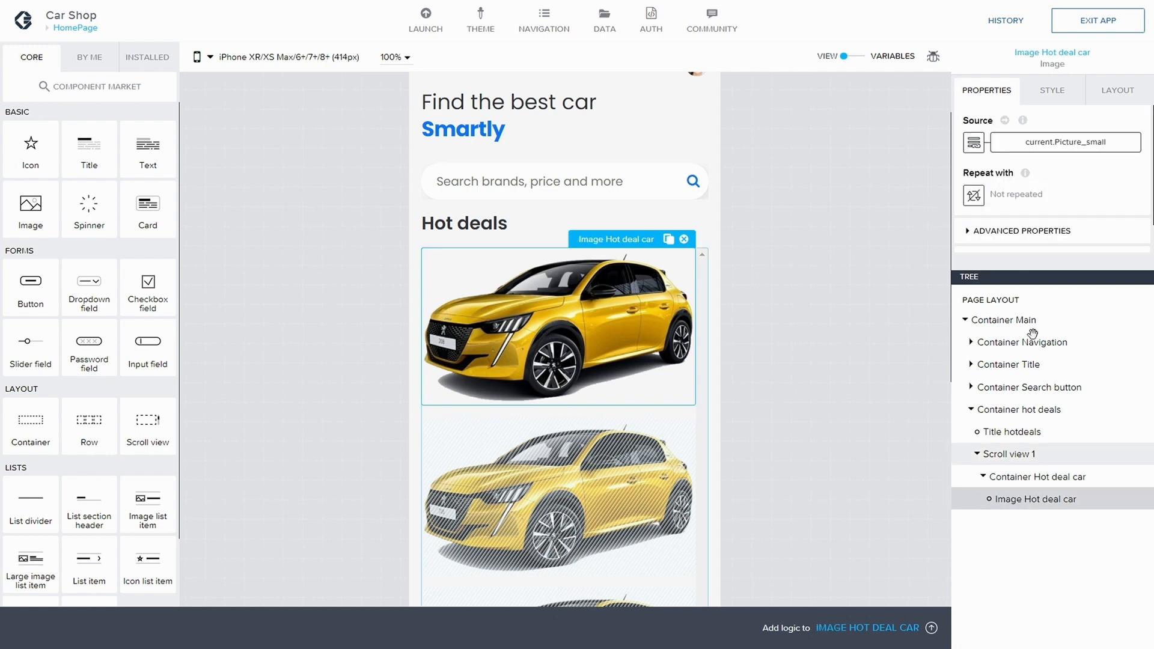
Step: Give Image Hot deal car an exact size of 60 px wide by 60 px high and save
{"action": "left_click", "coordinate": [1117, 91]}
{"action": "left_click", "coordinate": [1023, 241]}
{"action": "scroll", "coordinate": [1015, 210], "scroll_direction": "down", "scroll_amount": 2}
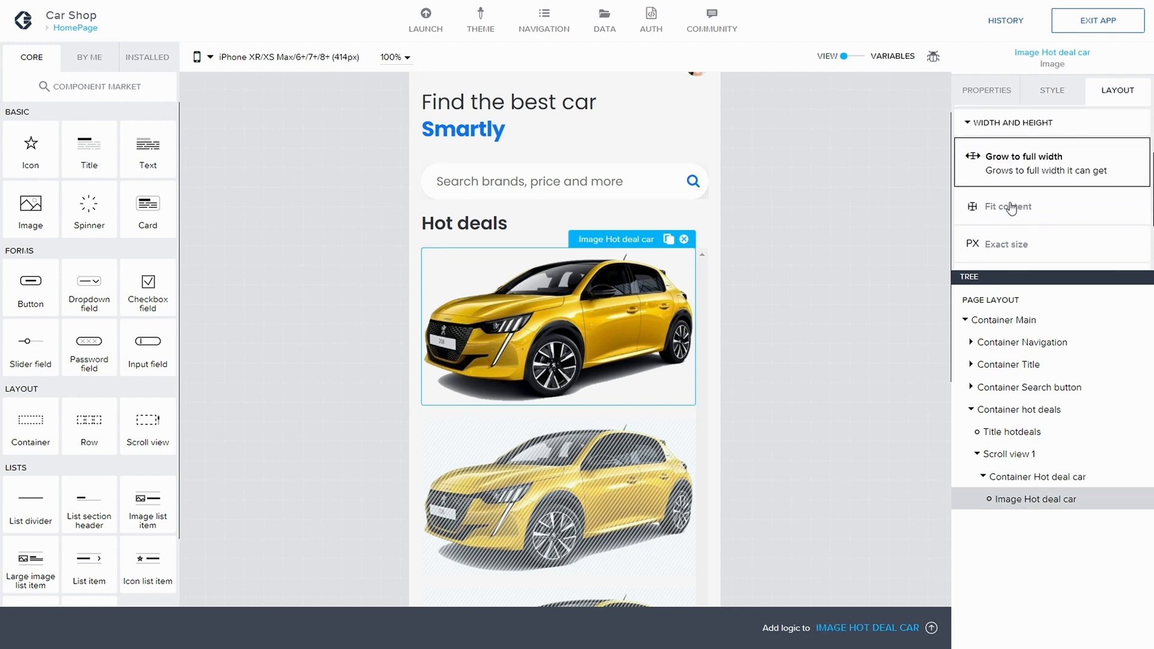
{"action": "left_click", "coordinate": [1019, 173]}
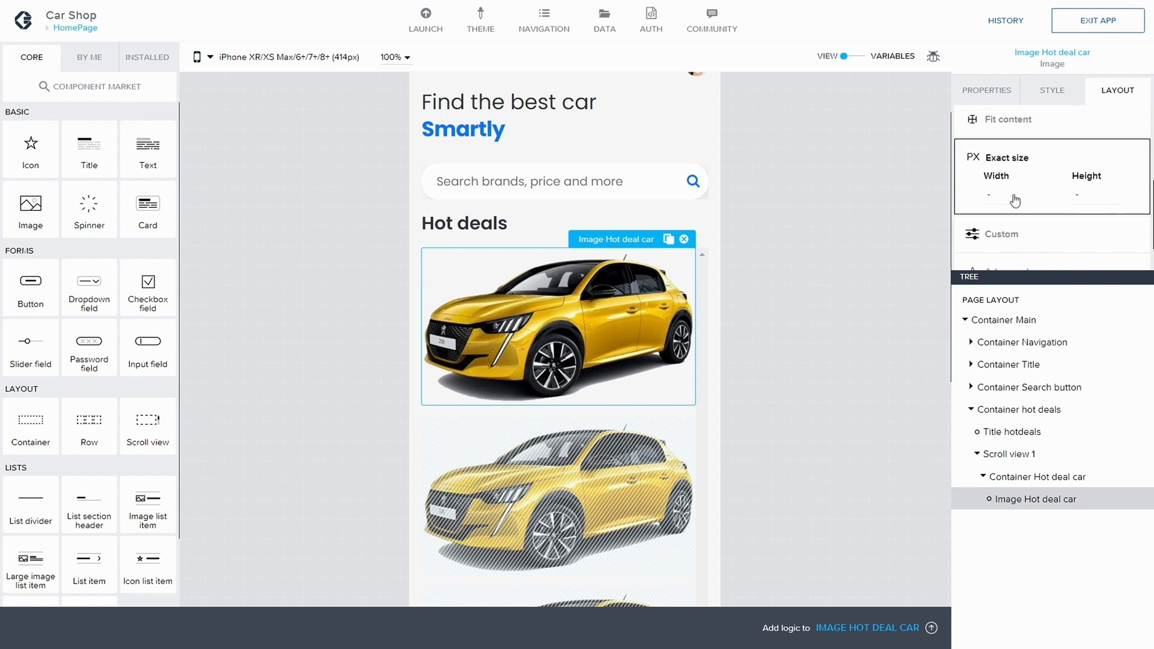
{"action": "left_click", "coordinate": [1003, 200]}
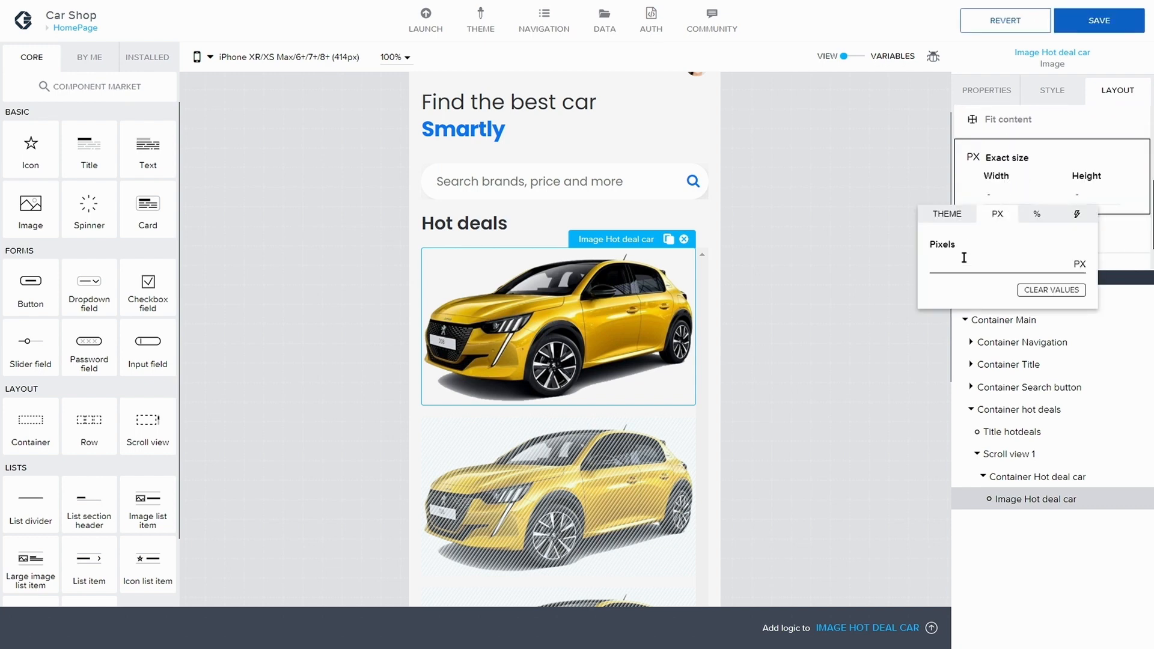
{"action": "type", "text": "60"}
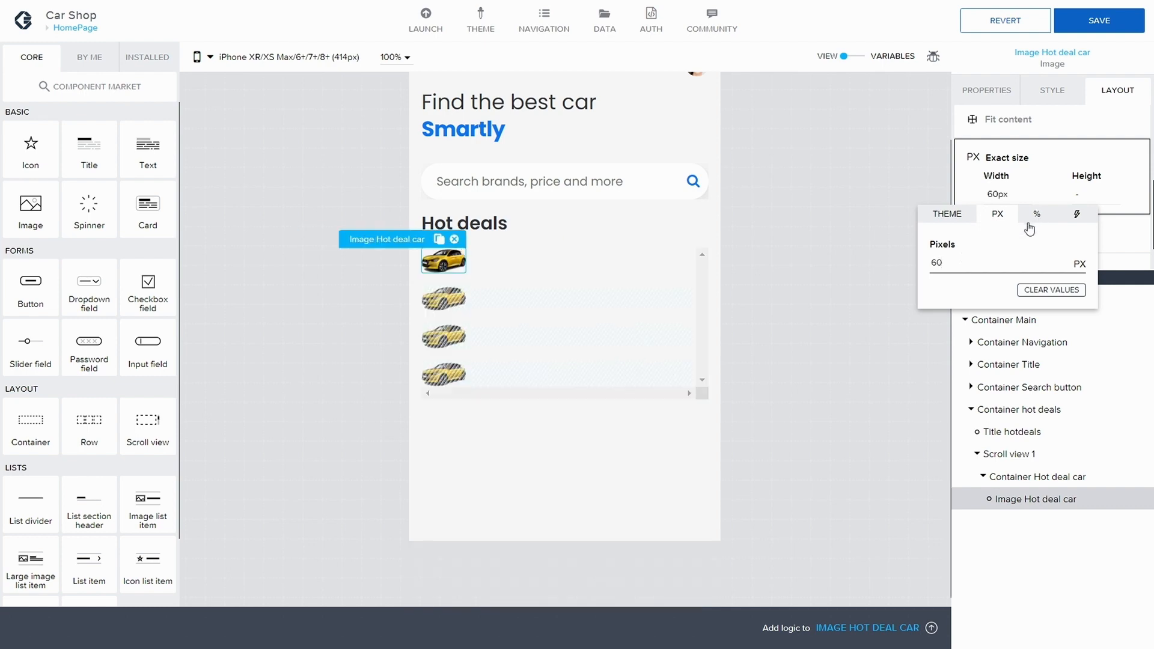
{"action": "left_click", "coordinate": [1082, 198]}
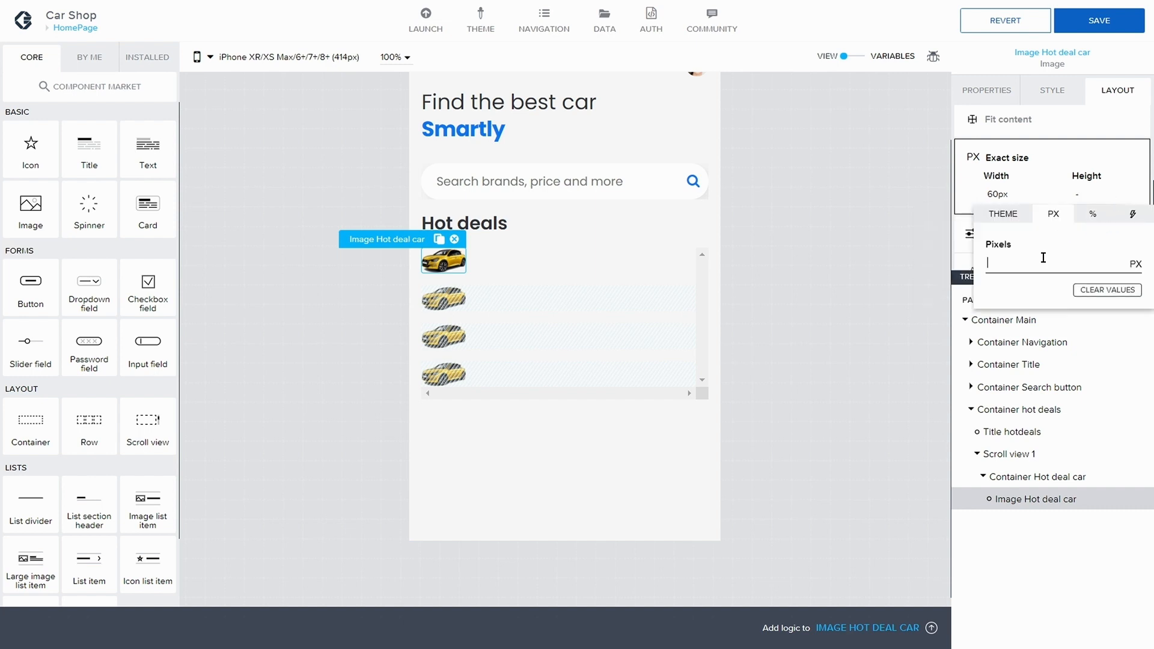
{"action": "type", "text": "60"}
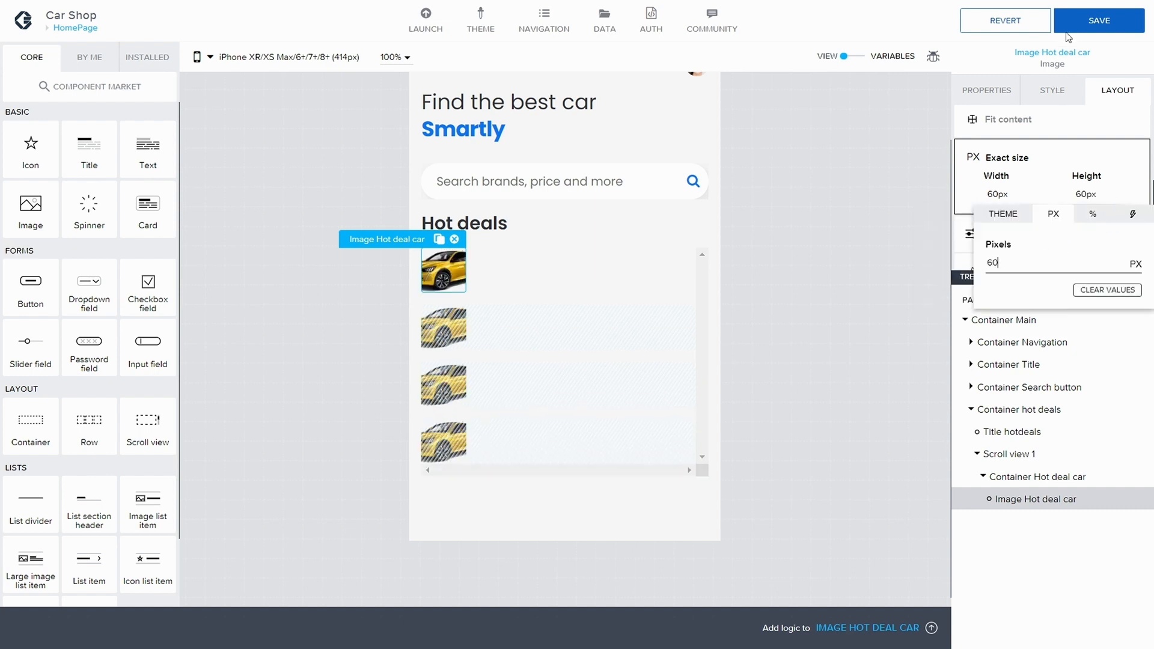
{"action": "left_click", "coordinate": [1090, 25]}
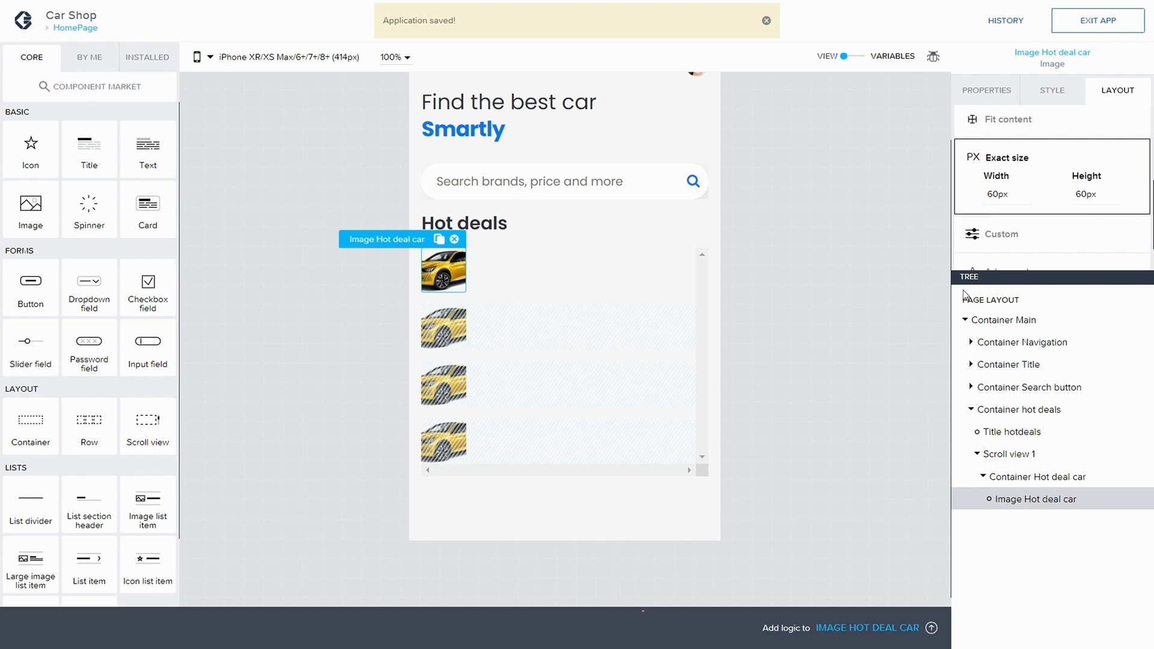
Step: Give Container Hot deal car an exact size of 100 px wide by 100 px high and save
{"action": "left_click", "coordinate": [983, 476]}
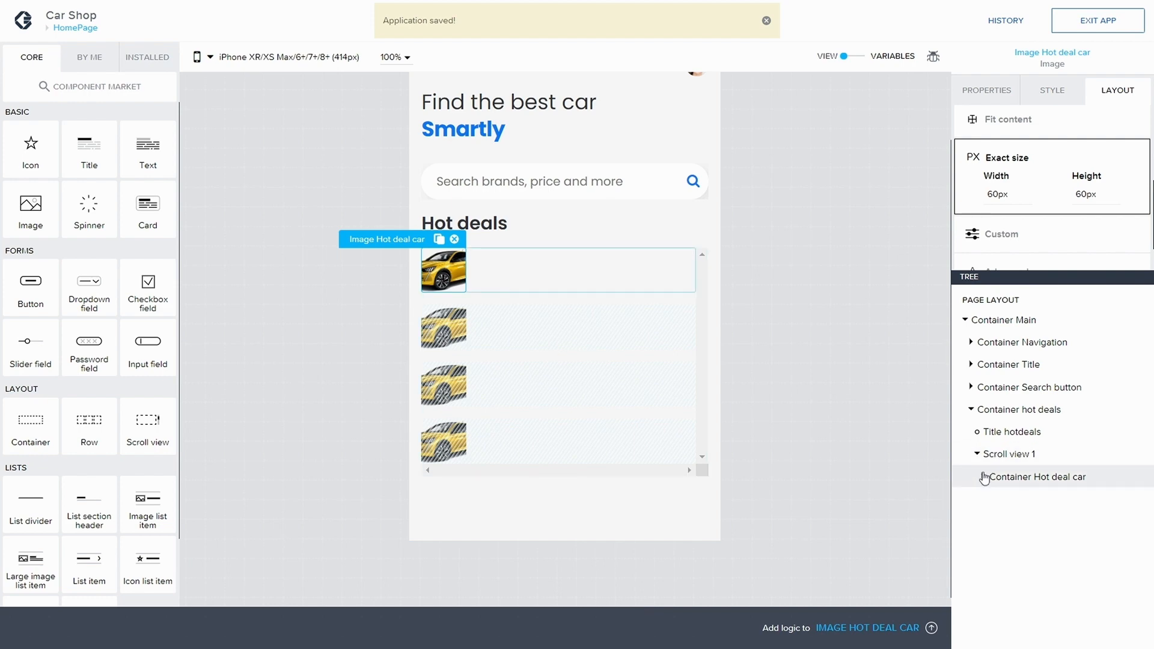
{"action": "left_click", "coordinate": [1014, 478]}
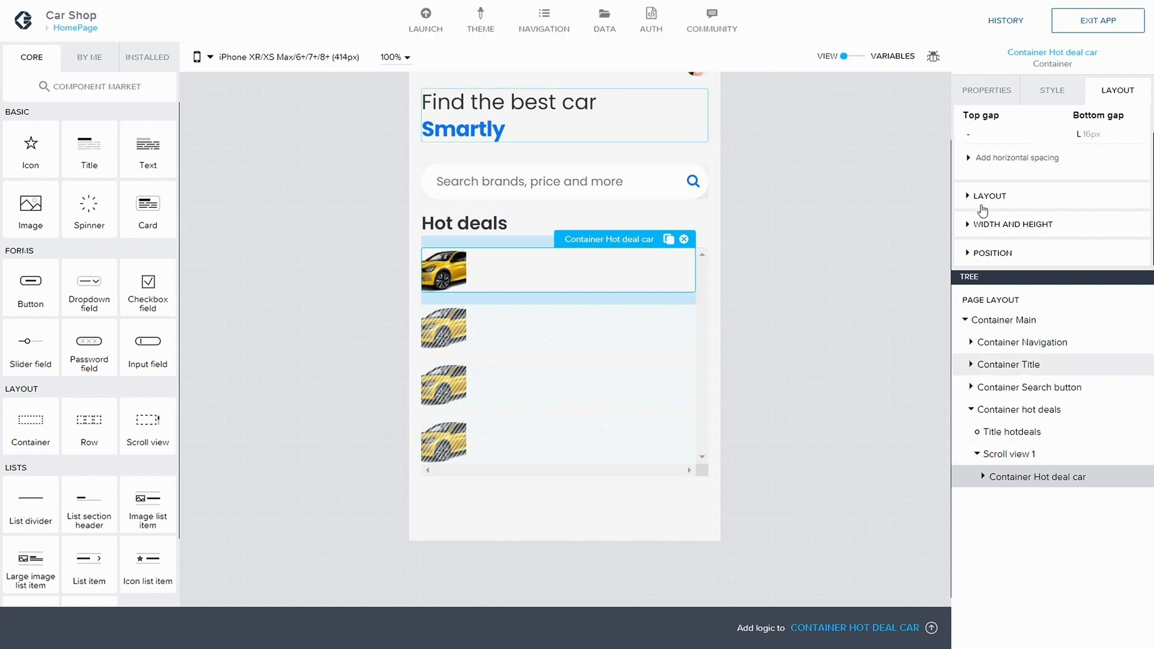
{"action": "left_click", "coordinate": [975, 225]}
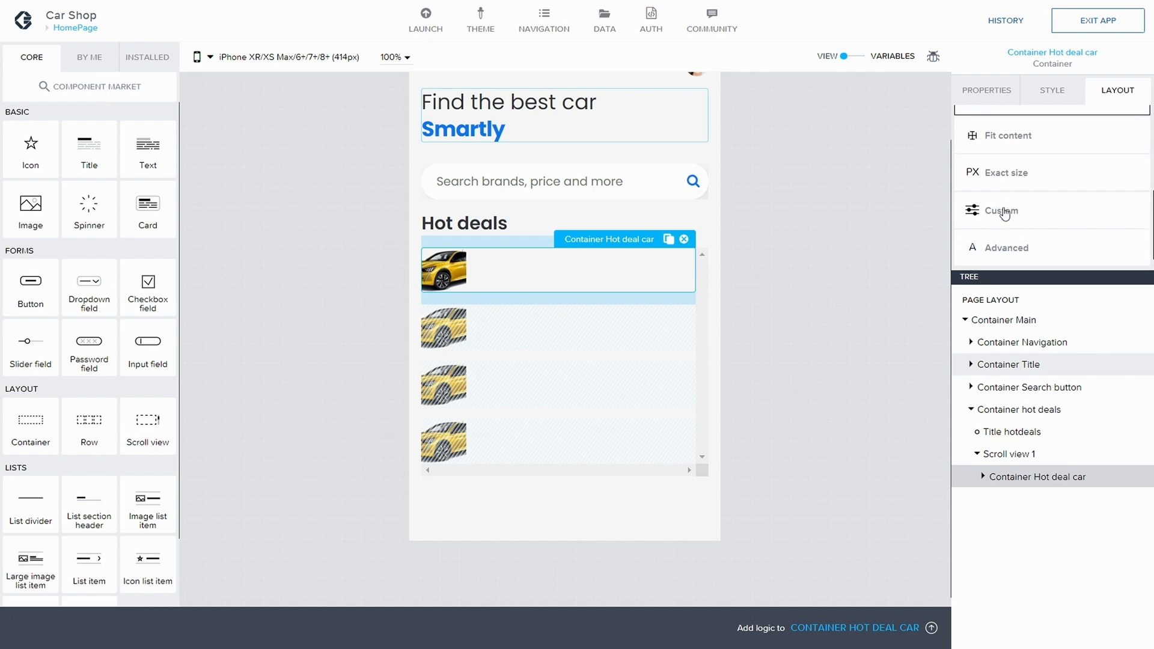
{"action": "left_click", "coordinate": [1008, 176]}
{"action": "left_click", "coordinate": [1002, 198]}
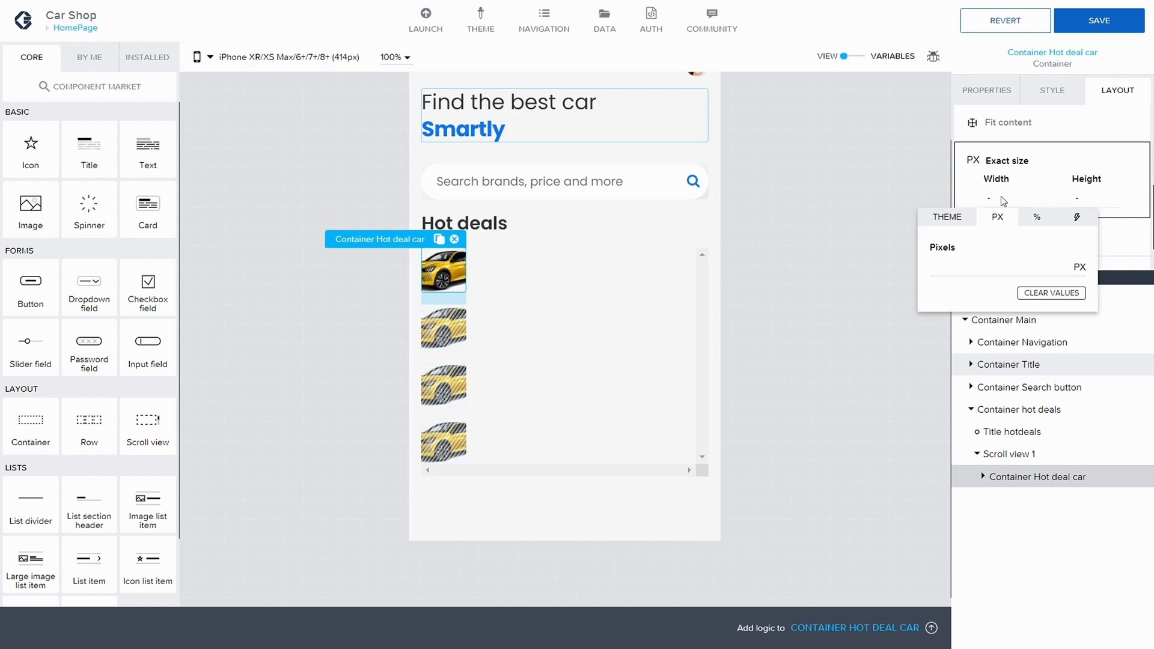
{"action": "left_click", "coordinate": [984, 259]}
{"action": "type", "text": "100"}
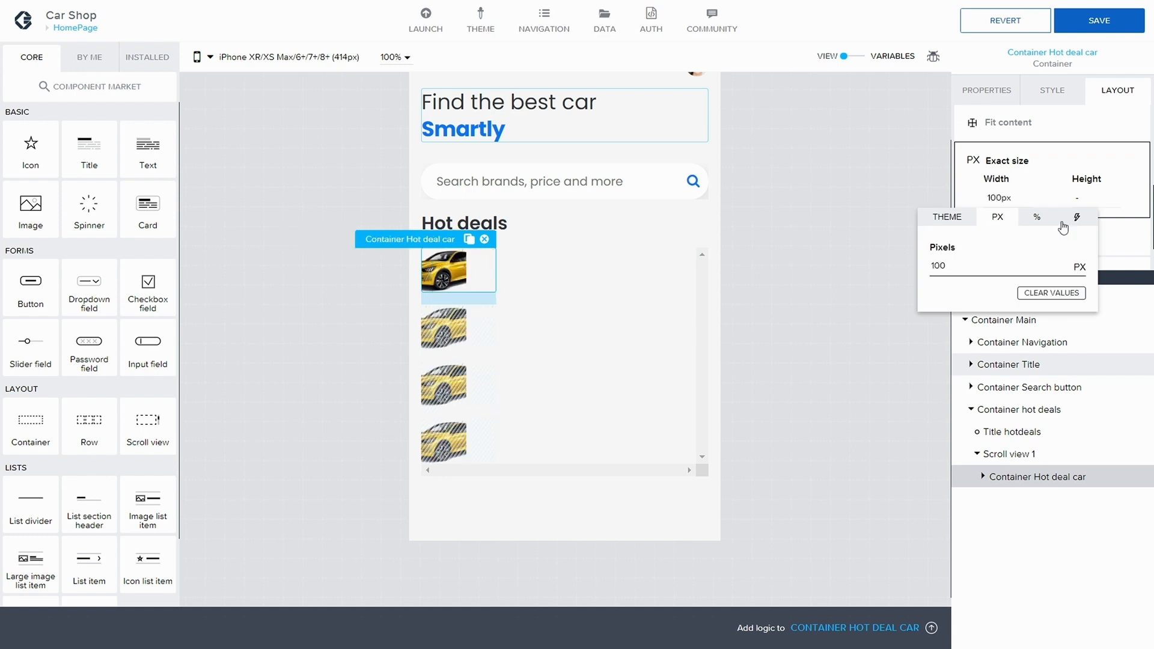
{"action": "left_click", "coordinate": [1082, 198]}
{"action": "left_click", "coordinate": [1077, 199]}
{"action": "left_click", "coordinate": [1047, 263]}
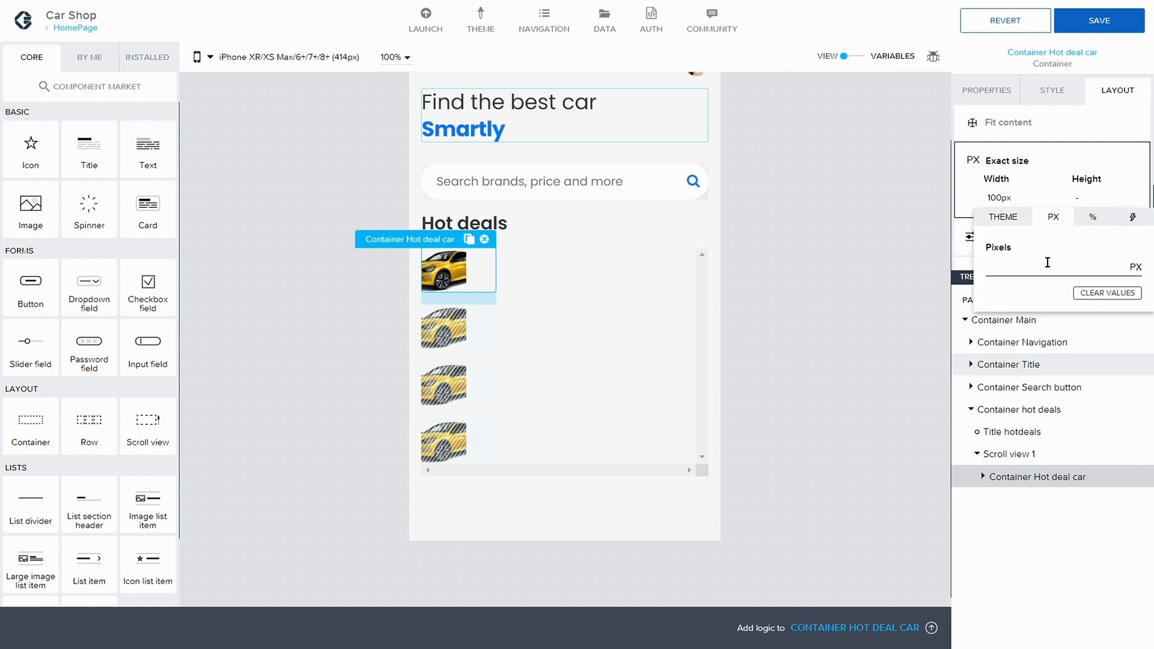
{"action": "type", "text": "100"}
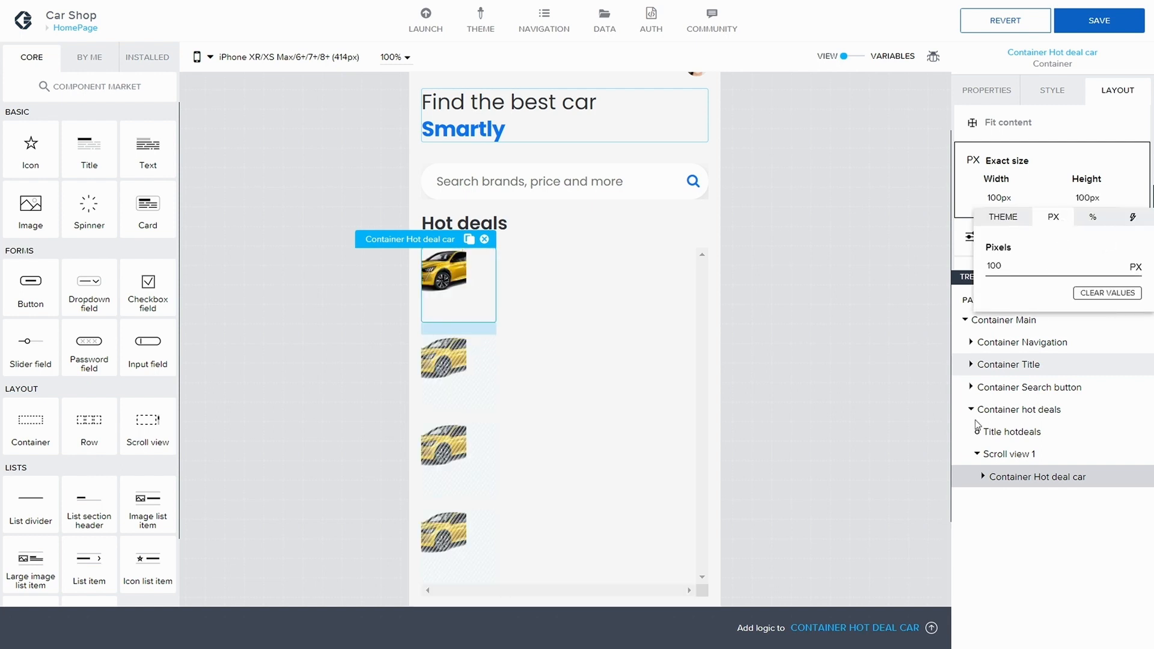
{"action": "left_click", "coordinate": [983, 476]}
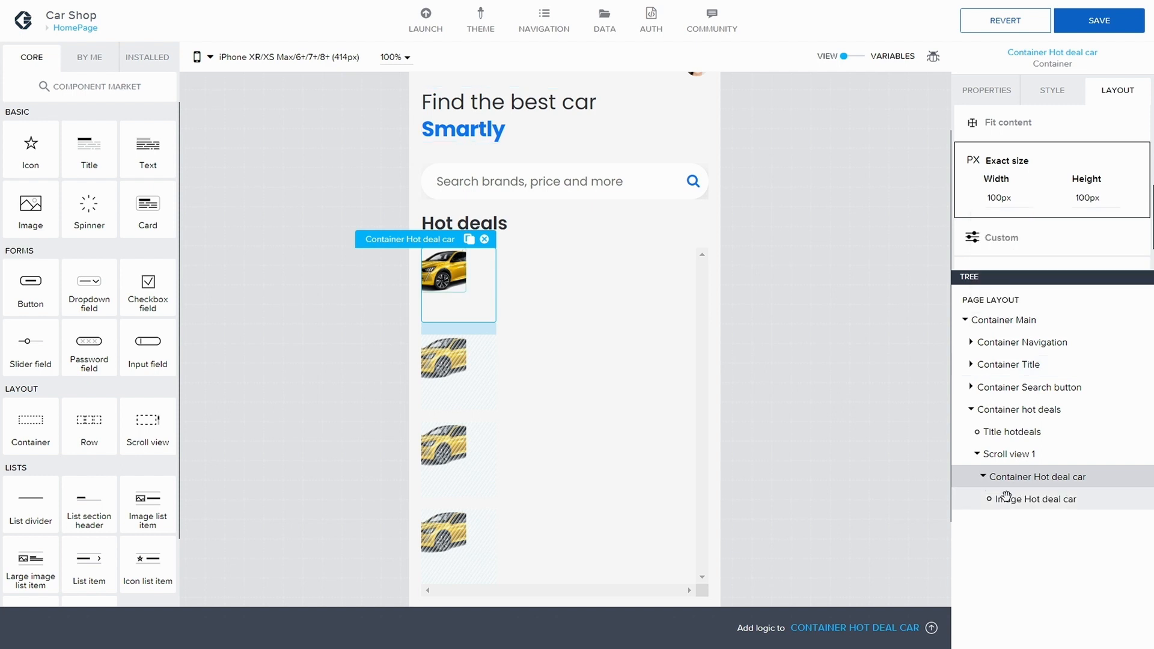
{"action": "left_click", "coordinate": [1009, 499]}
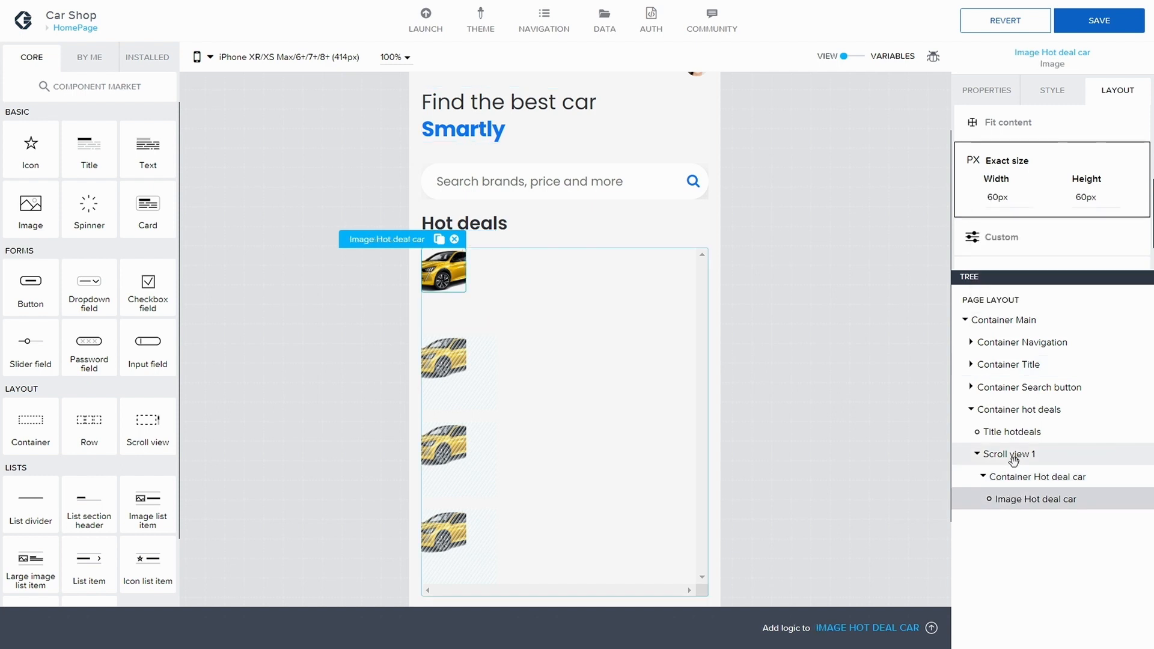
{"action": "left_click", "coordinate": [1100, 22]}
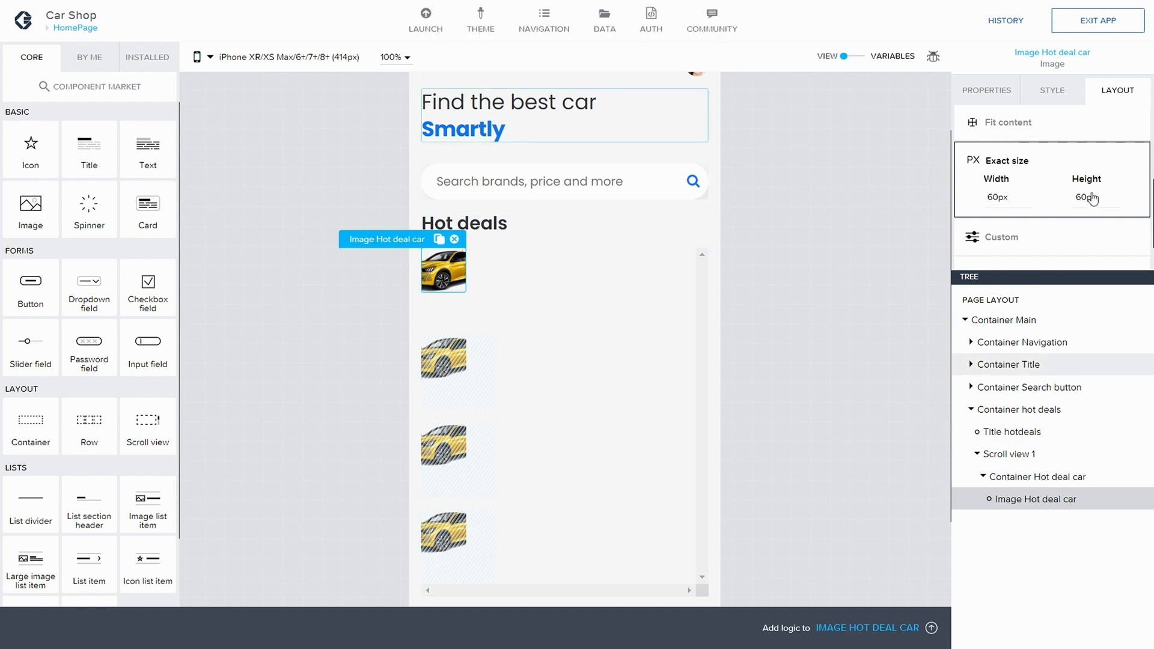
Step: Set Image Hot deal car's exact width to 150 px and save
{"action": "left_click", "coordinate": [1012, 197]}
{"action": "double_click", "coordinate": [939, 267]}
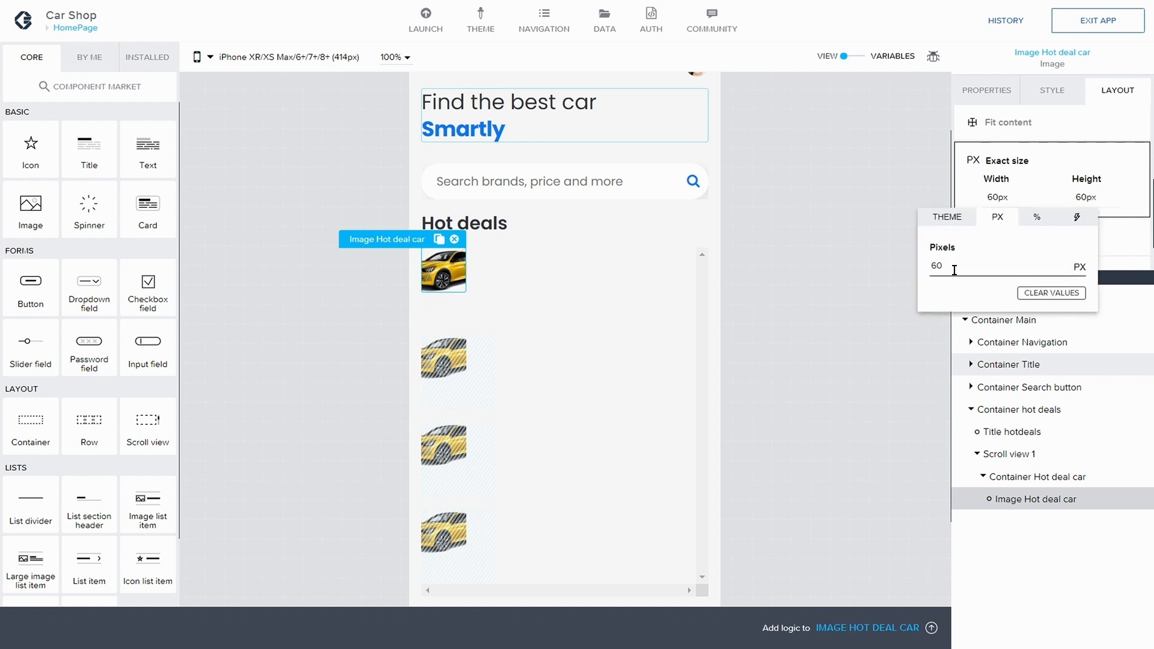
{"action": "key", "text": "BackSpace"}
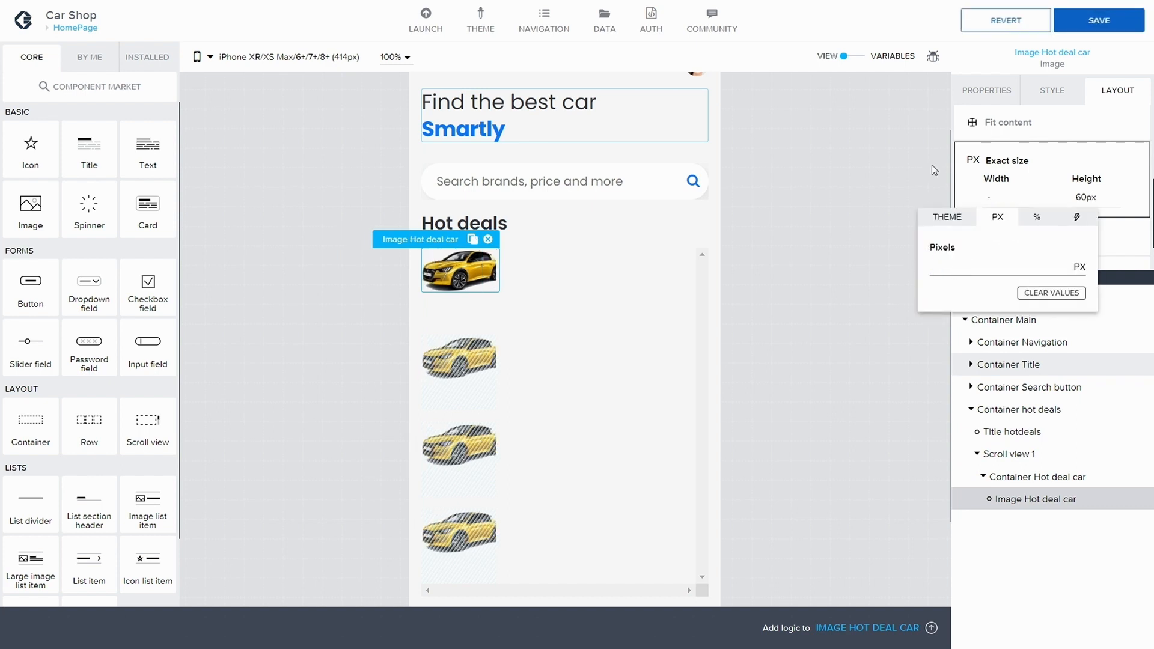
{"action": "left_click", "coordinate": [1068, 131]}
{"action": "left_click", "coordinate": [1099, 20]}
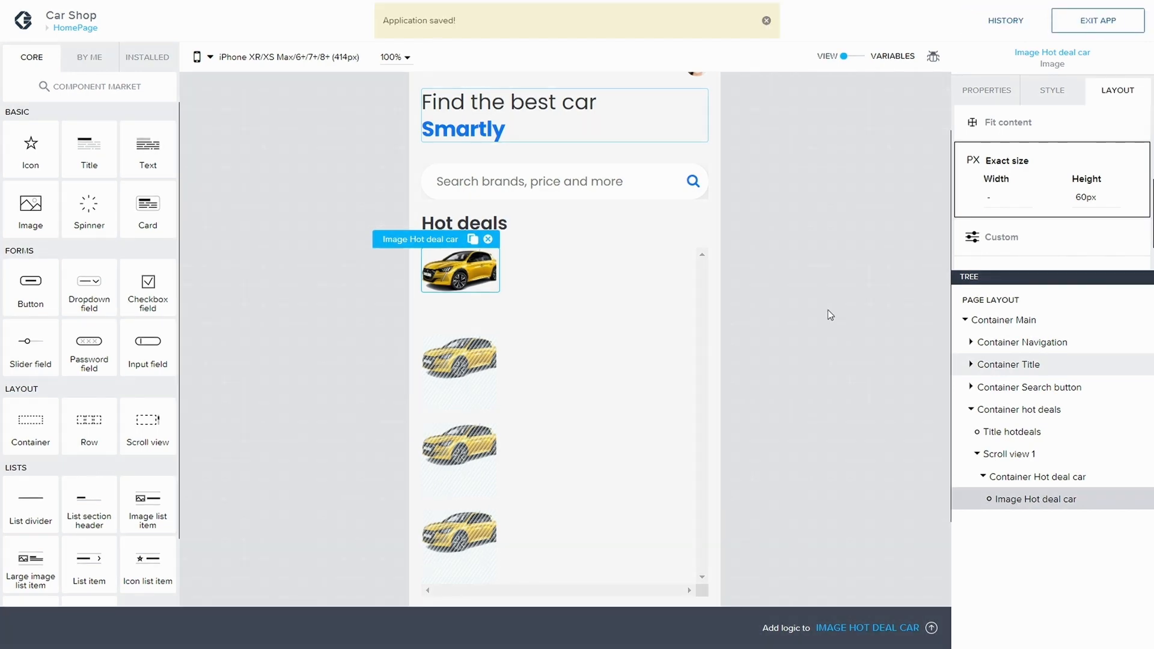
{"action": "left_click", "coordinate": [1075, 201]}
{"action": "left_click", "coordinate": [1090, 199]}
{"action": "left_click", "coordinate": [1087, 200]}
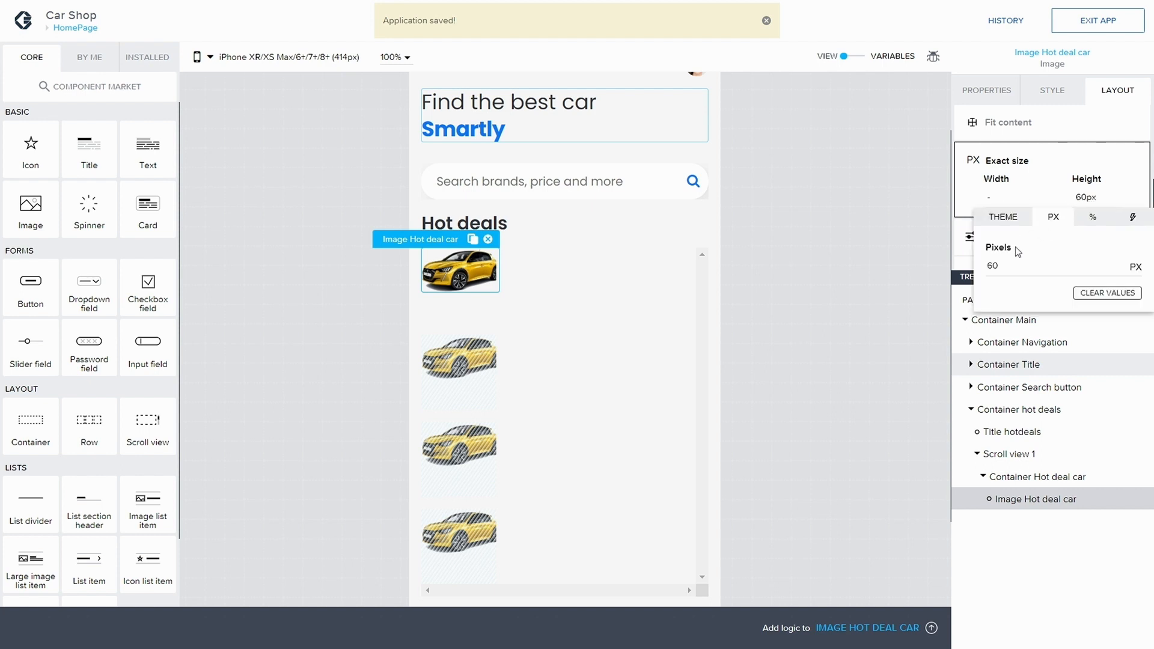
{"action": "left_click", "coordinate": [1000, 199]}
{"action": "left_click", "coordinate": [991, 198]}
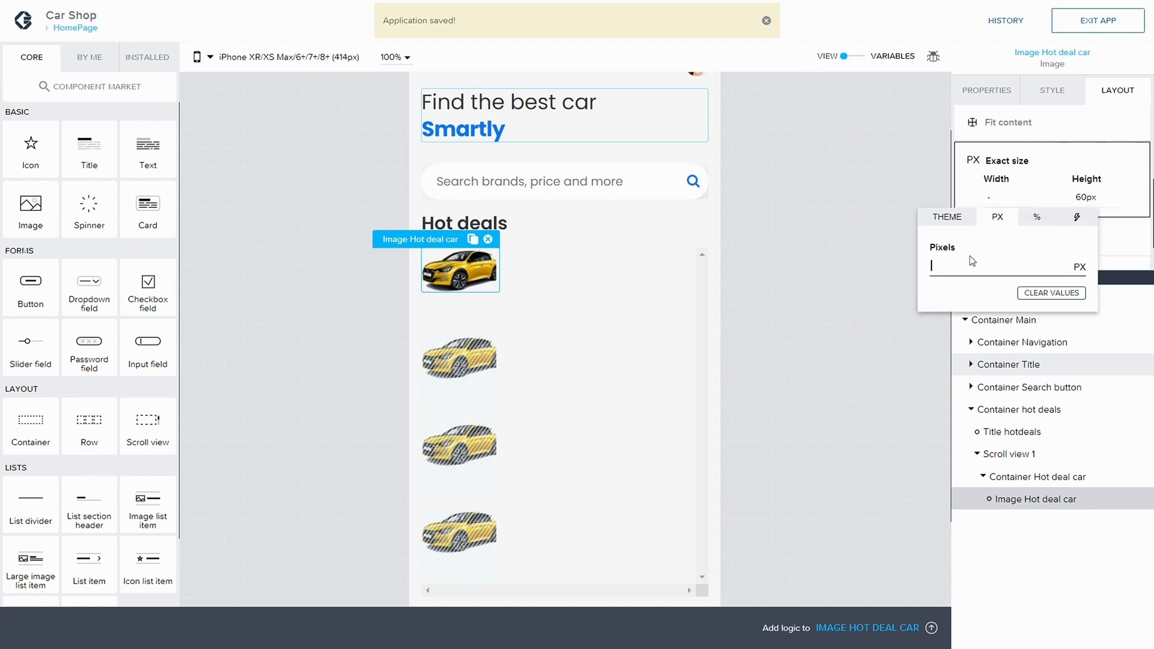
{"action": "type", "text": "100"}
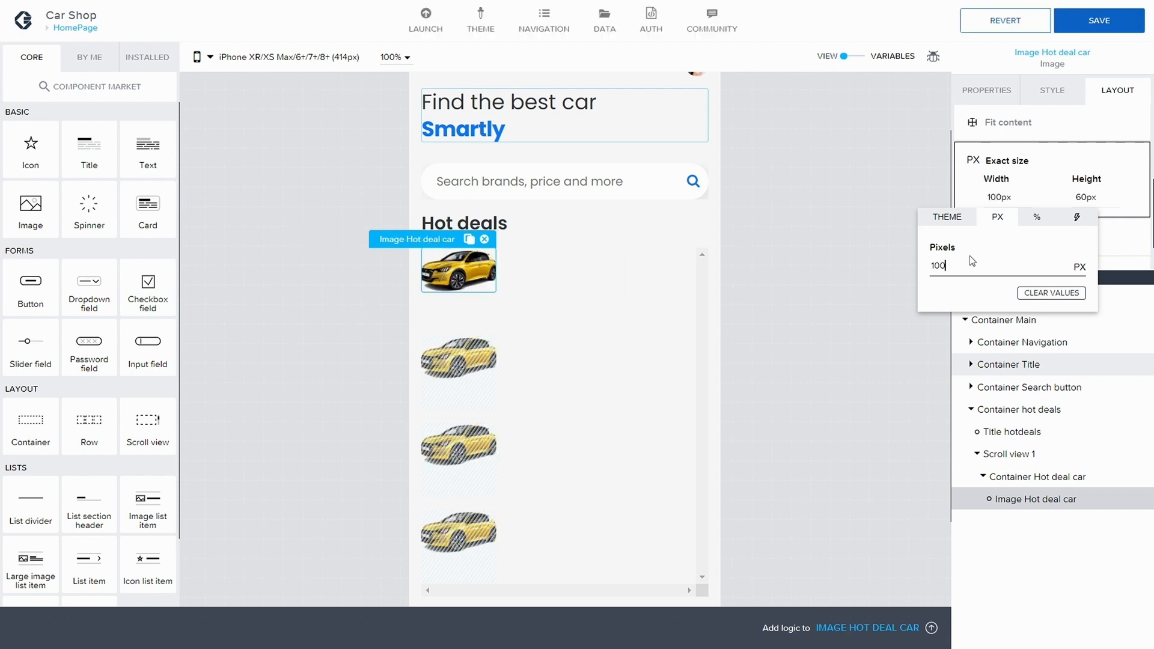
{"action": "key", "text": "BackSpace"}
{"action": "key", "text": "BackSpace"}
{"action": "type", "text": "25"}
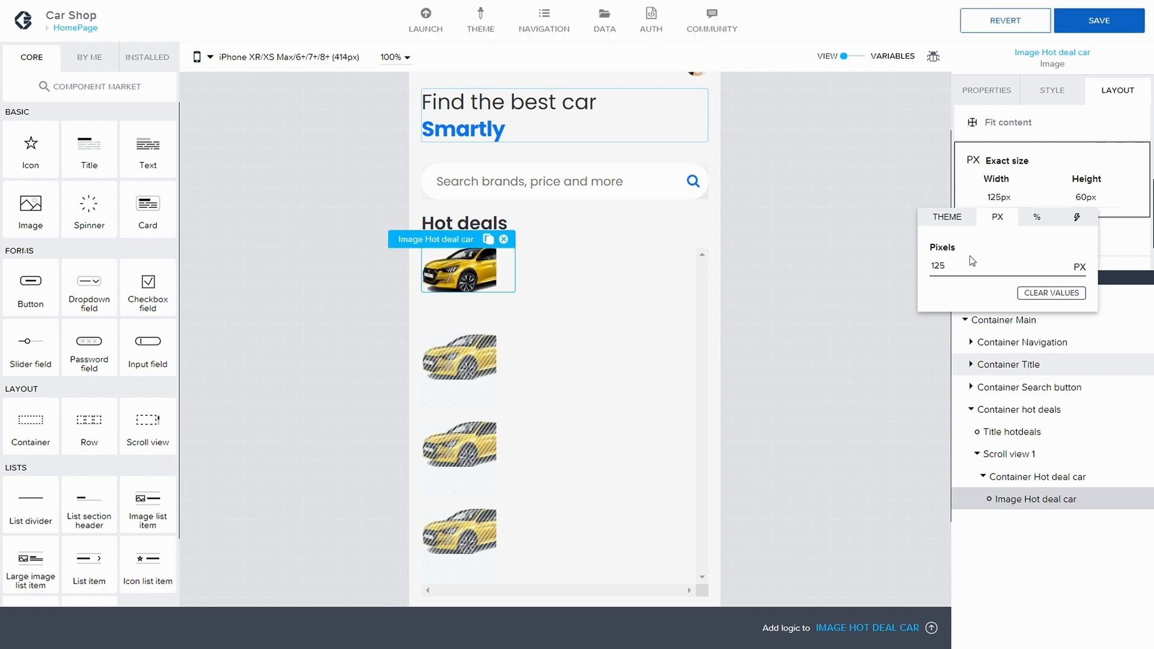
{"action": "key", "text": "BackSpace"}
{"action": "key", "text": "BackSpace"}
{"action": "type", "text": "50"}
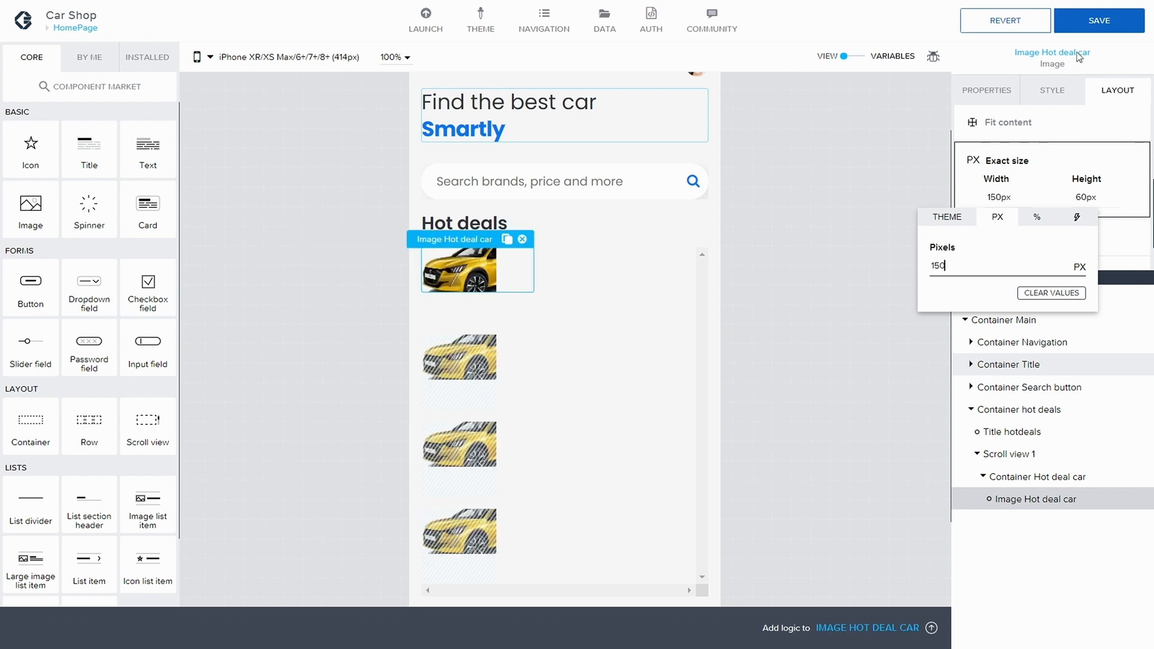
{"action": "left_click", "coordinate": [1083, 24]}
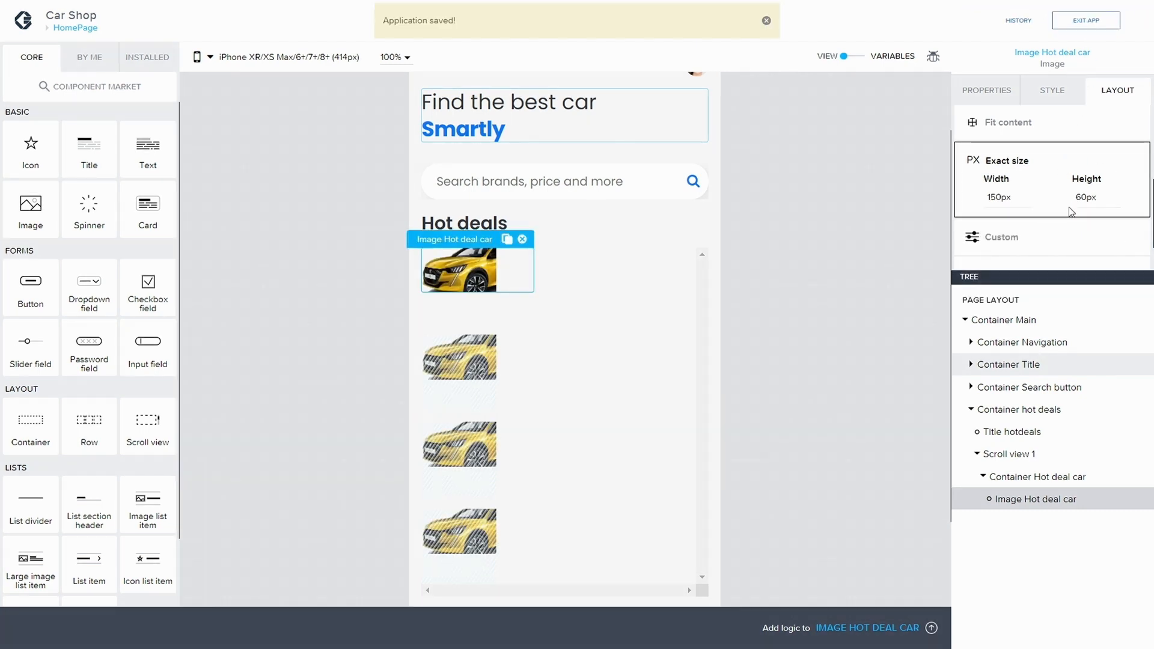
Step: Clear the exact height of Image Hot deal car
{"action": "left_click", "coordinate": [1085, 202]}
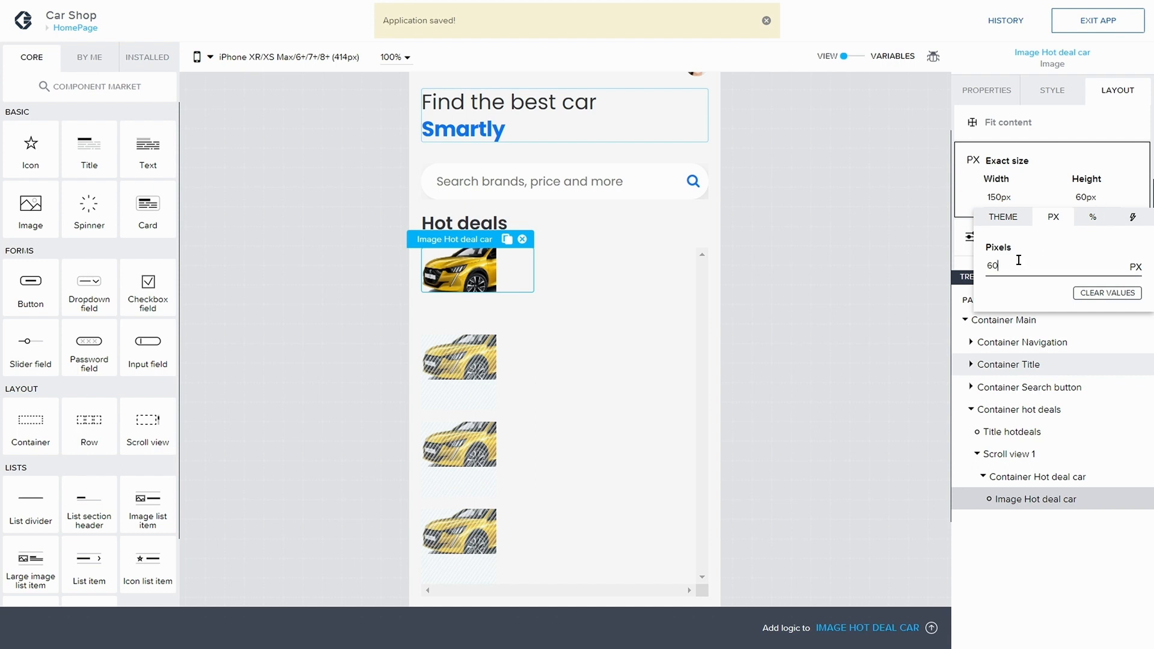
{"action": "key", "text": "BackSpace"}
{"action": "key", "text": "BackSpace"}
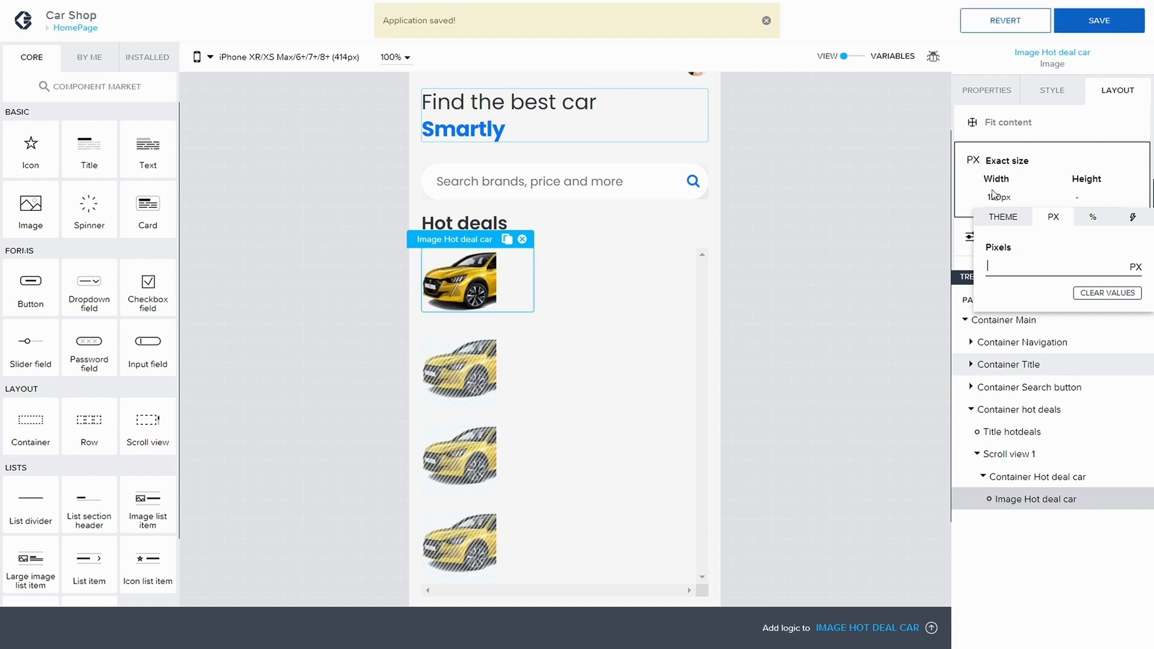
{"action": "left_click", "coordinate": [993, 194]}
{"action": "left_click", "coordinate": [1013, 200]}
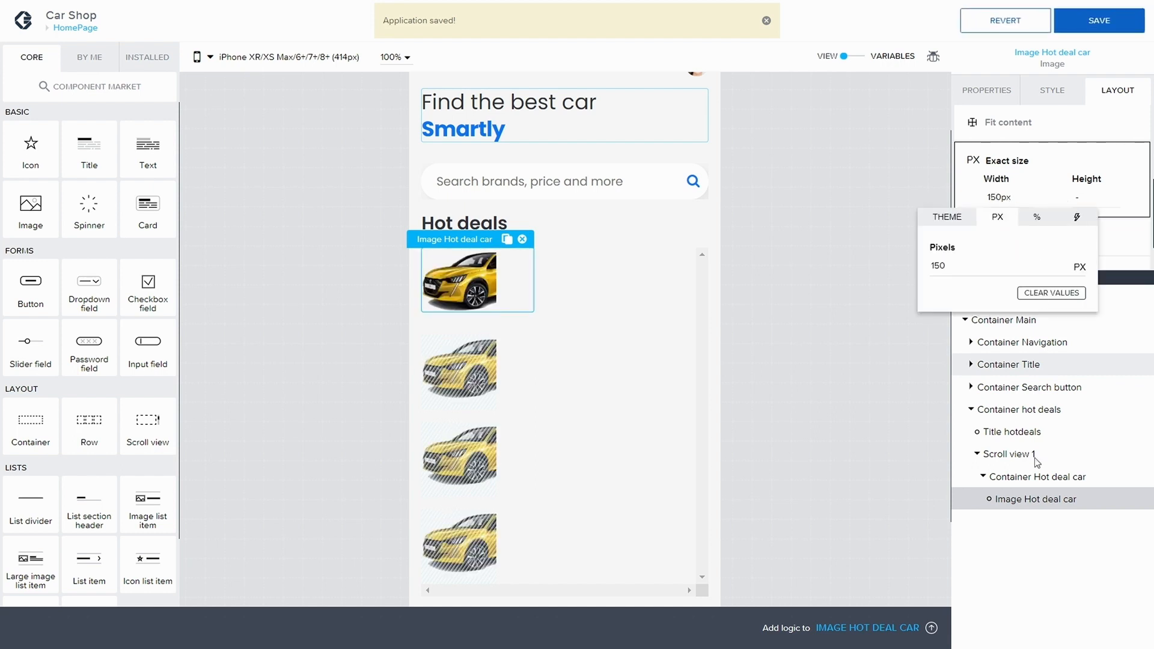
{"action": "left_click", "coordinate": [998, 202]}
{"action": "left_click", "coordinate": [1000, 201]}
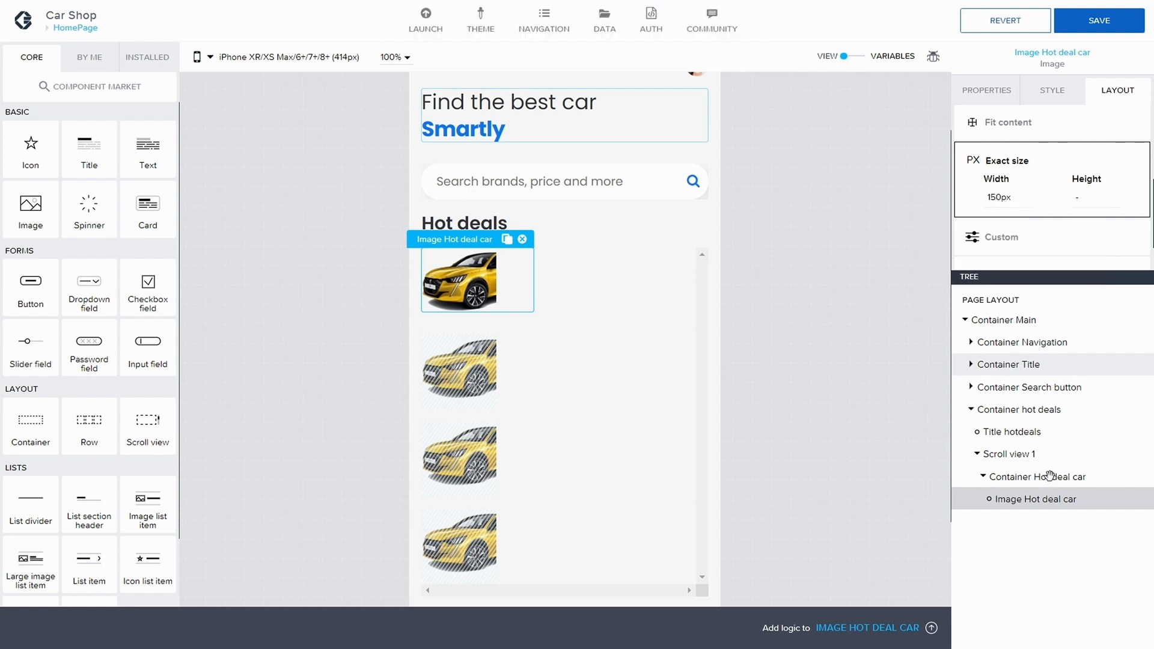
Step: Set Container Hot deal car's exact width to 150 px
{"action": "left_click", "coordinate": [1073, 476]}
{"action": "left_click", "coordinate": [1004, 198]}
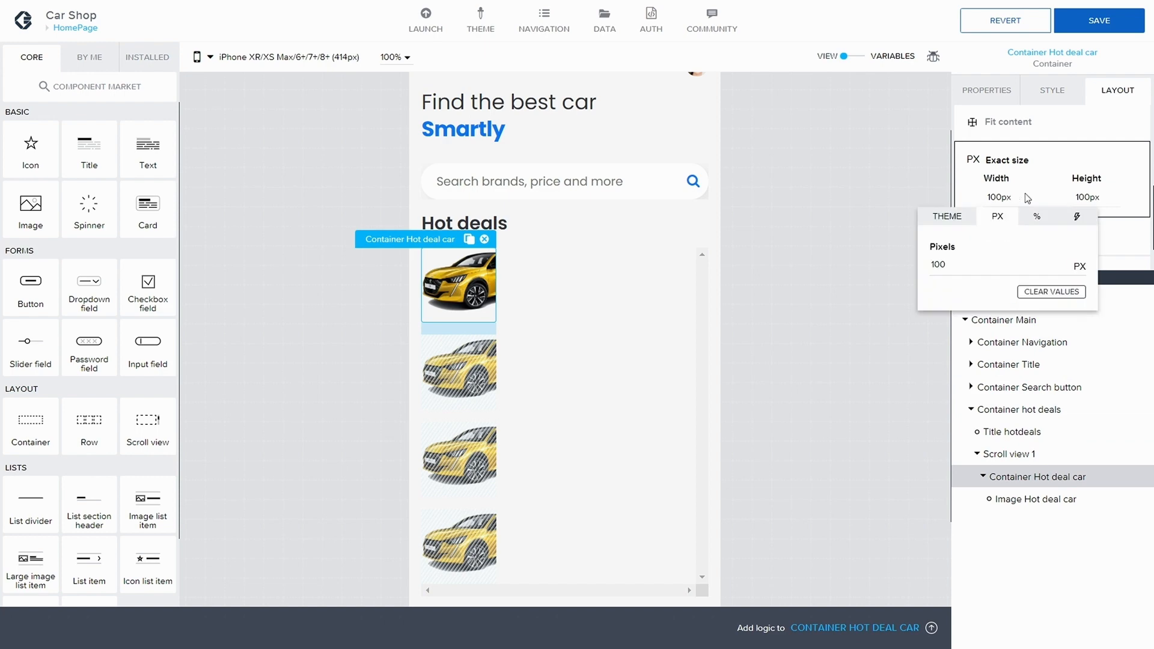
{"action": "left_click", "coordinate": [947, 264]}
{"action": "key", "text": "BackSpace"}
{"action": "key", "text": "BackSpace"}
{"action": "type", "text": "50"}
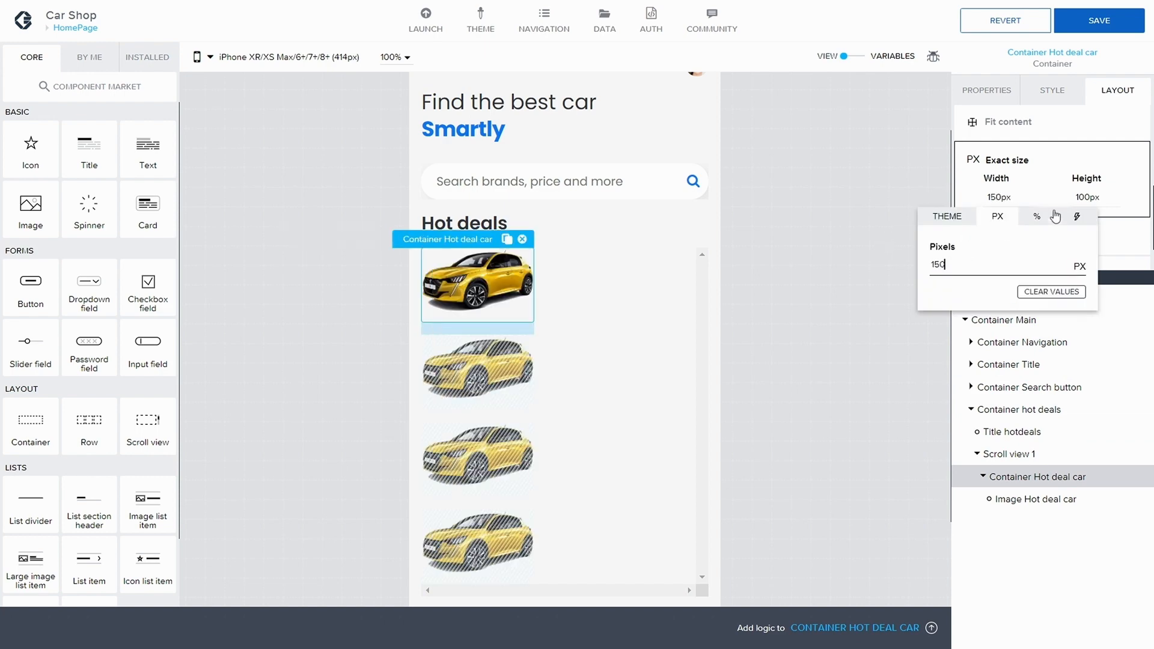
Step: Set Container Hot deal car's exact height to 150 px and save the app
{"action": "left_click", "coordinate": [1082, 197]}
{"action": "left_click", "coordinate": [1083, 199]}
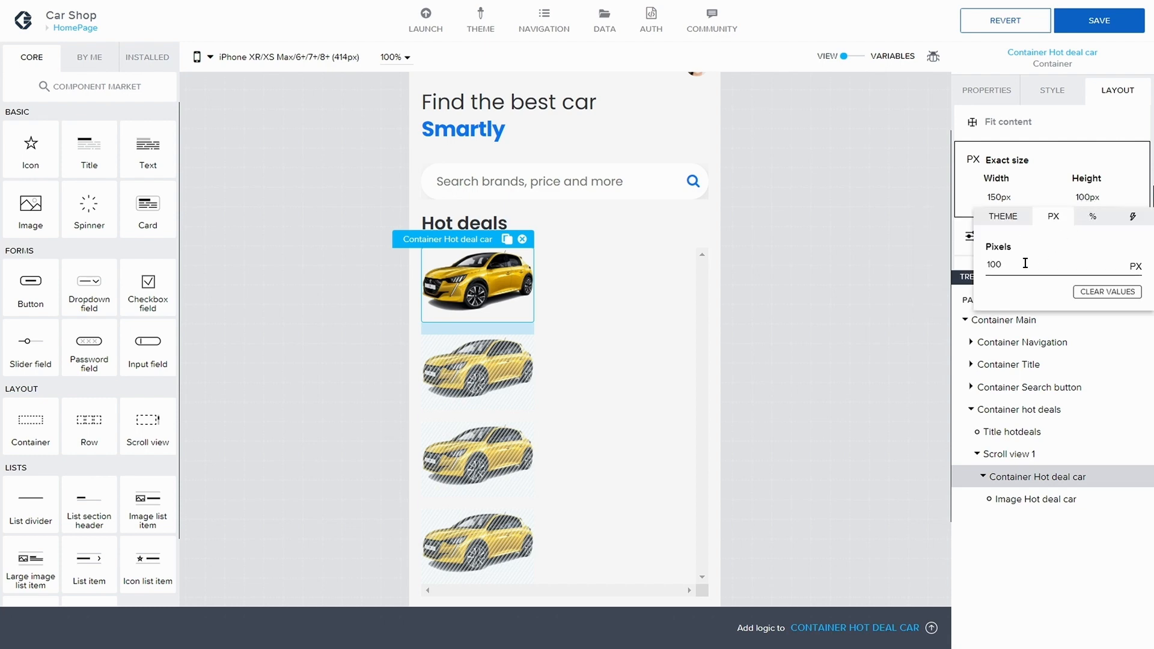
{"action": "key", "text": "BackSpace"}
{"action": "key", "text": "BackSpace"}
{"action": "type", "text": "50"}
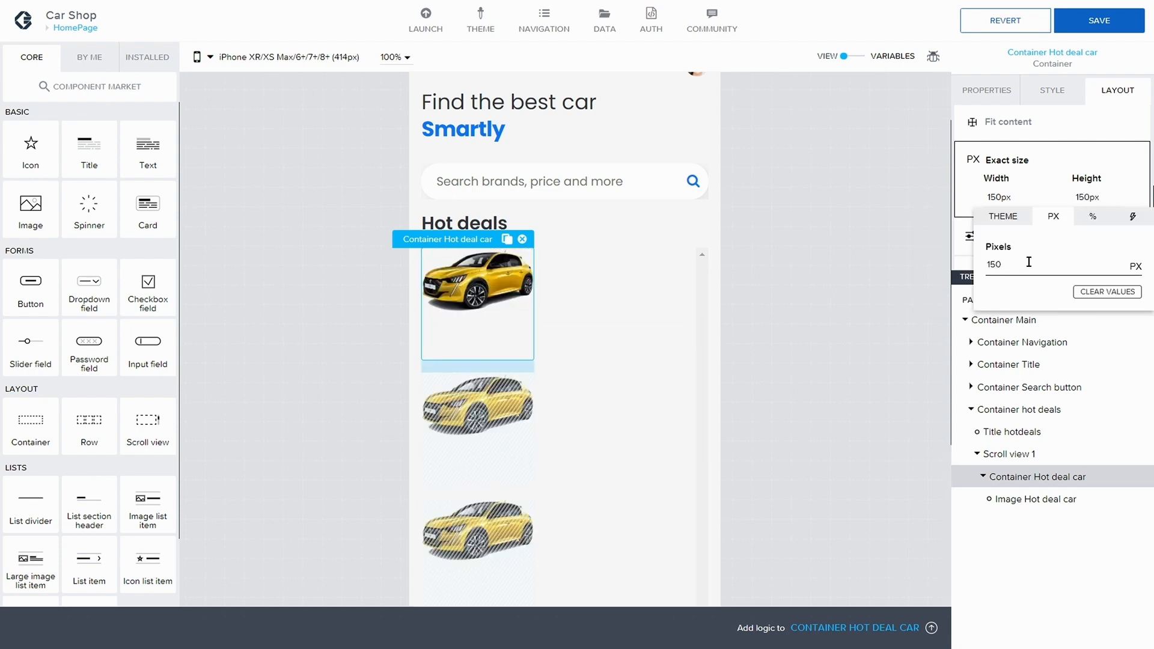
{"action": "left_click", "coordinate": [1078, 25]}
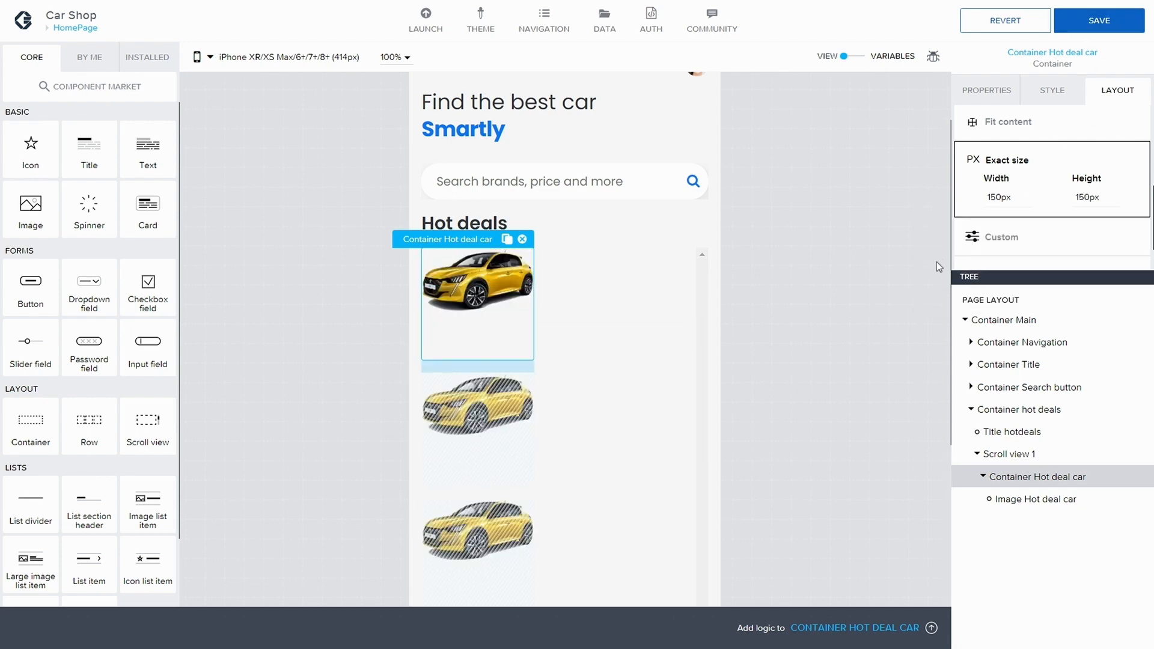
{"action": "left_click", "coordinate": [1100, 21]}
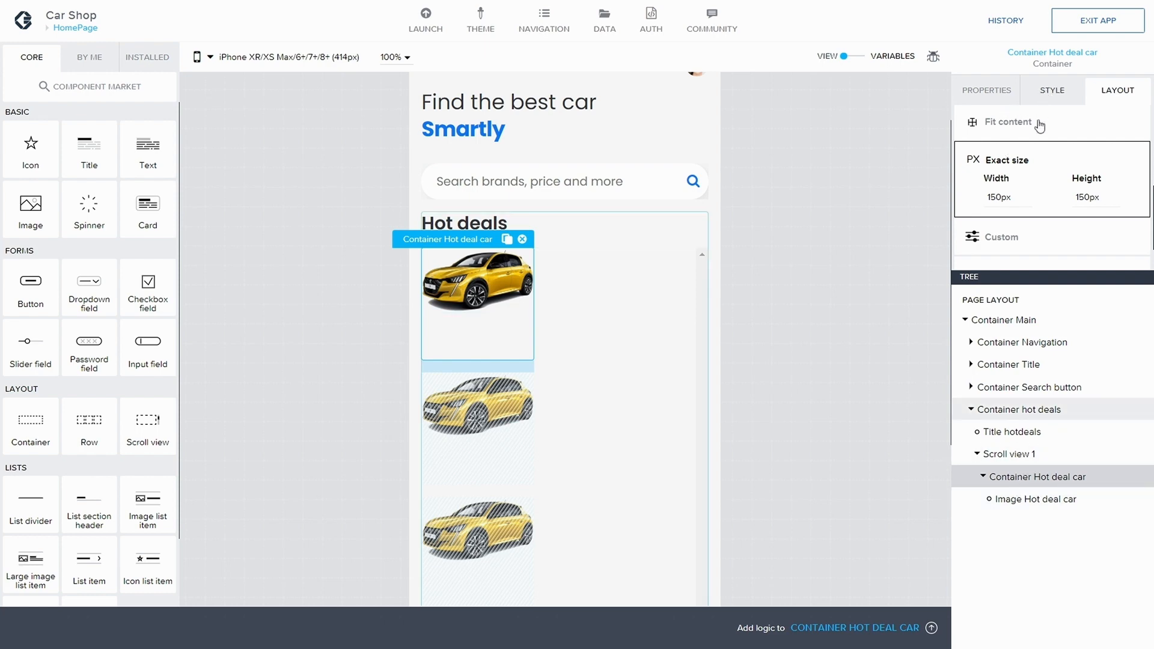
Step: Duplicate Container Hot deal car's style class as a new class named Hot deal container
{"action": "left_click", "coordinate": [1049, 93]}
{"action": "left_click", "coordinate": [1128, 154]}
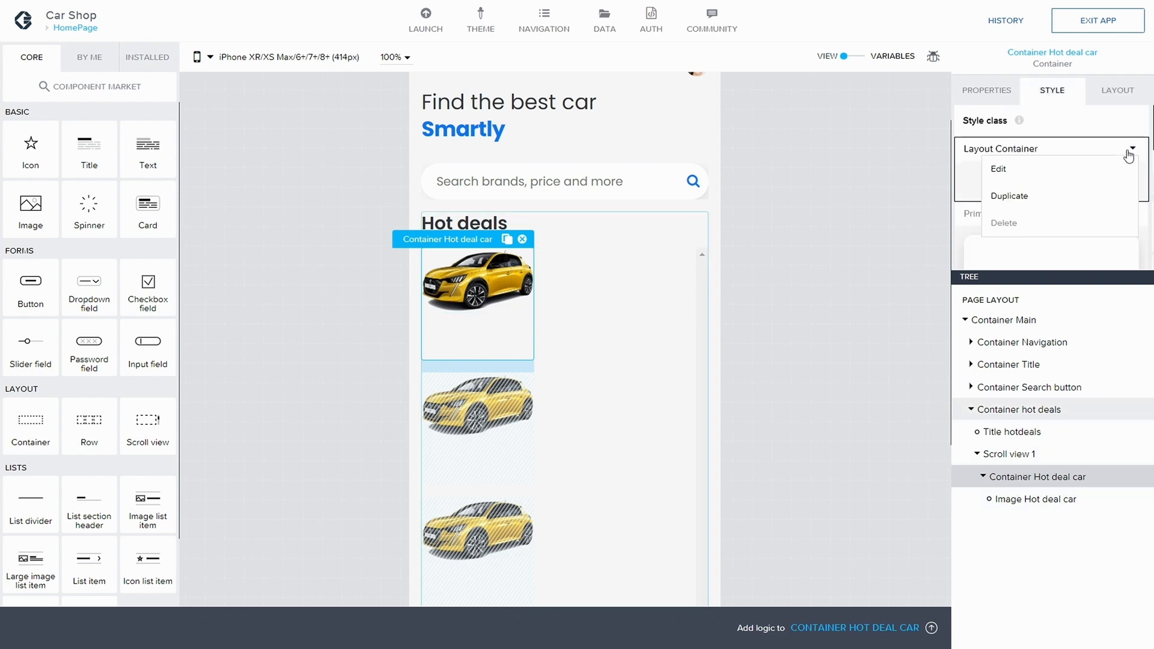
{"action": "left_click", "coordinate": [1019, 204]}
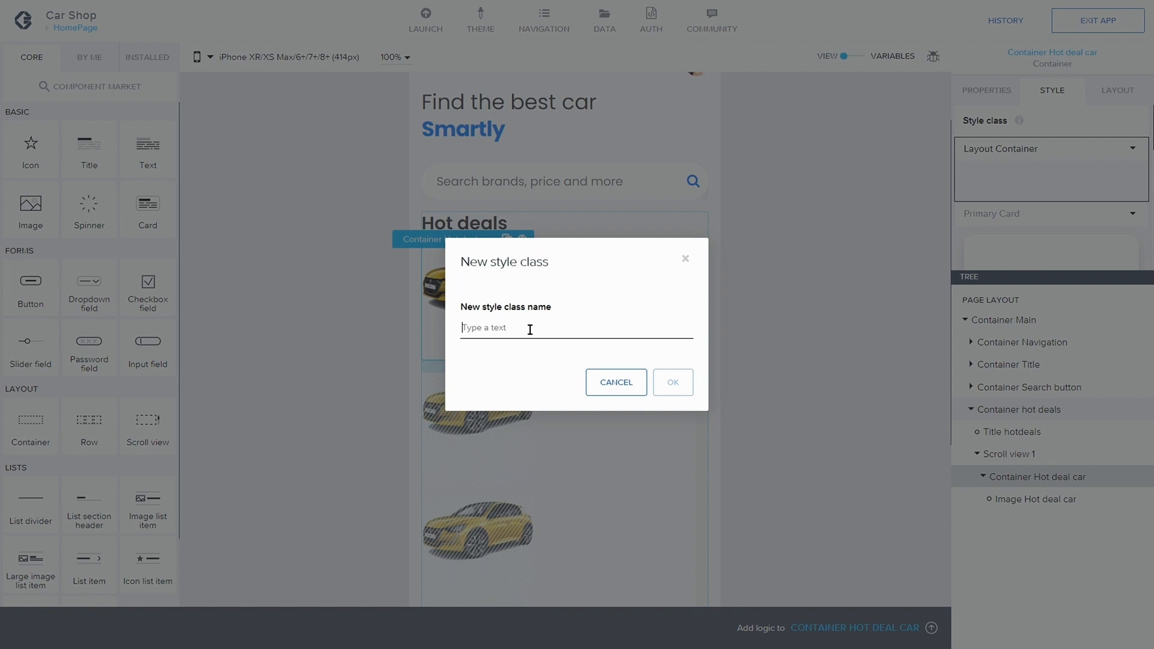
{"action": "type", "text": "Hot deal container"}
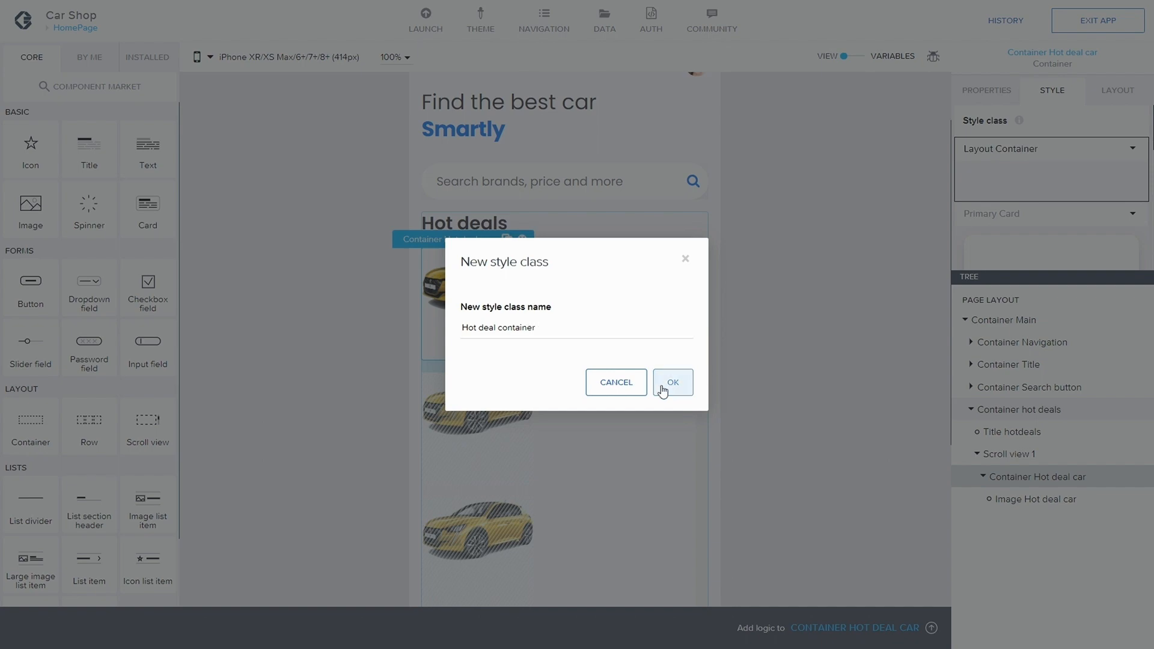
{"action": "left_click", "coordinate": [665, 383]}
Step: Edit the Hot deal container style class to use App background as its background color, then save
{"action": "left_click", "coordinate": [1133, 220]}
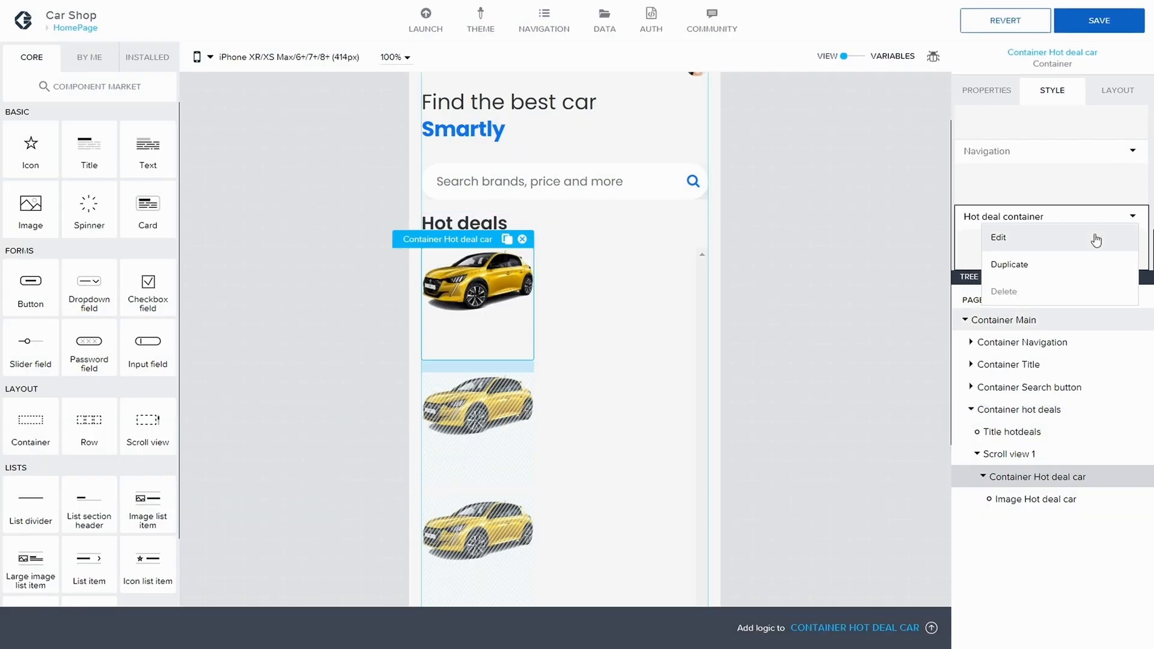
{"action": "left_click", "coordinate": [1063, 246]}
{"action": "left_click", "coordinate": [1073, 233]}
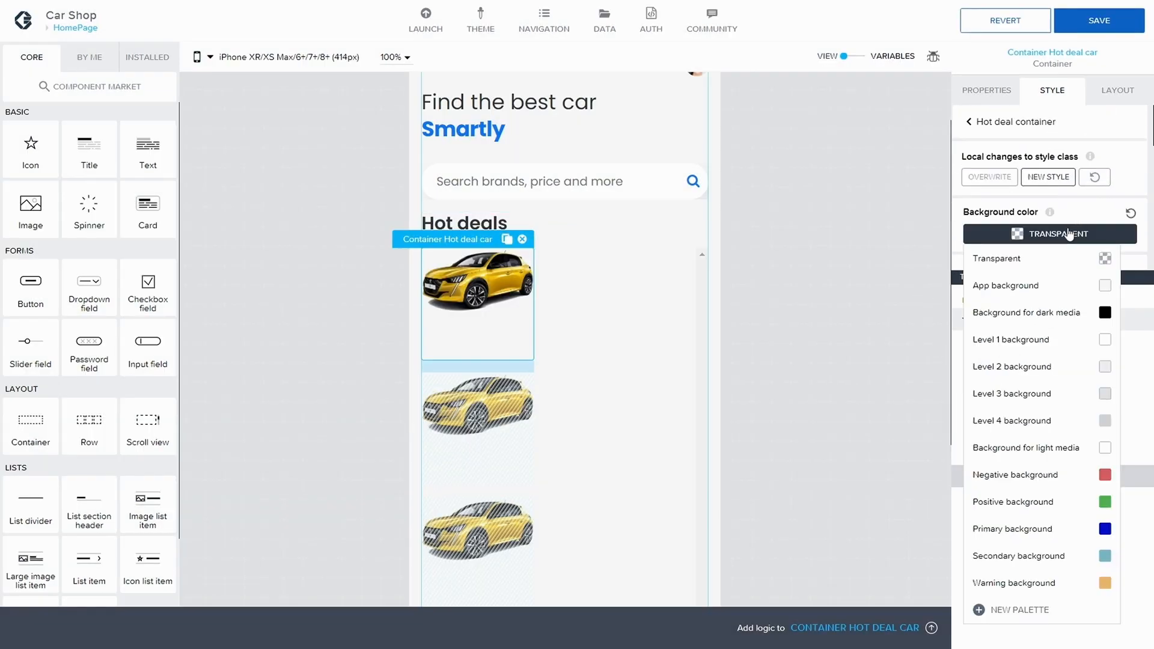
{"action": "left_click", "coordinate": [1103, 285]}
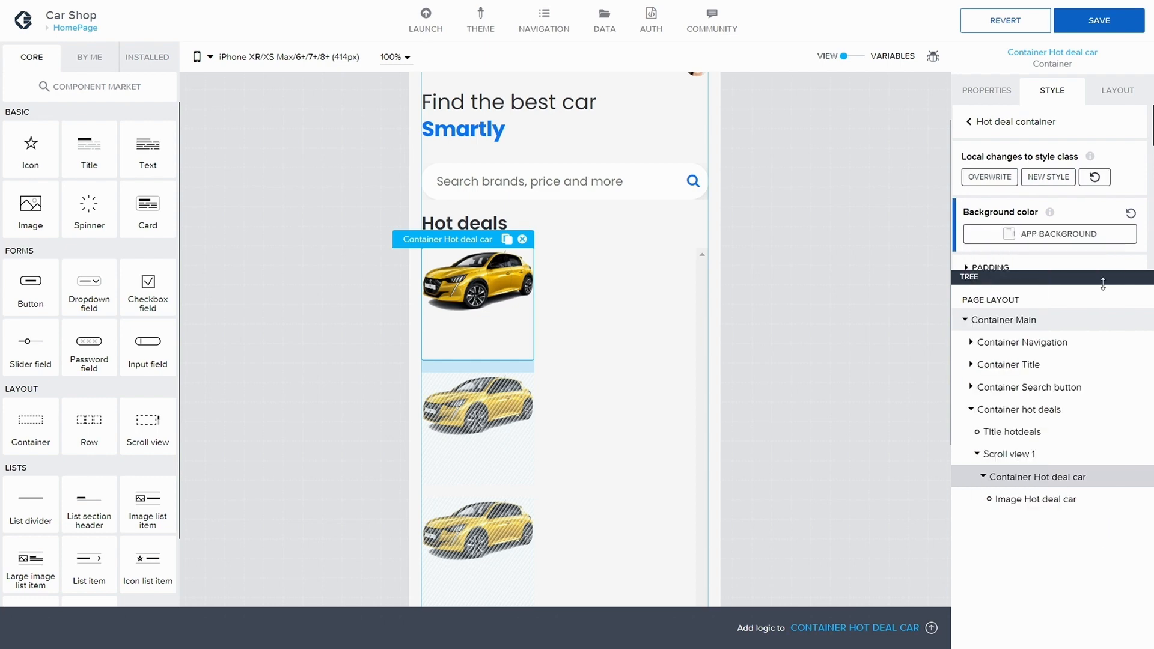
{"action": "left_click", "coordinate": [1099, 21]}
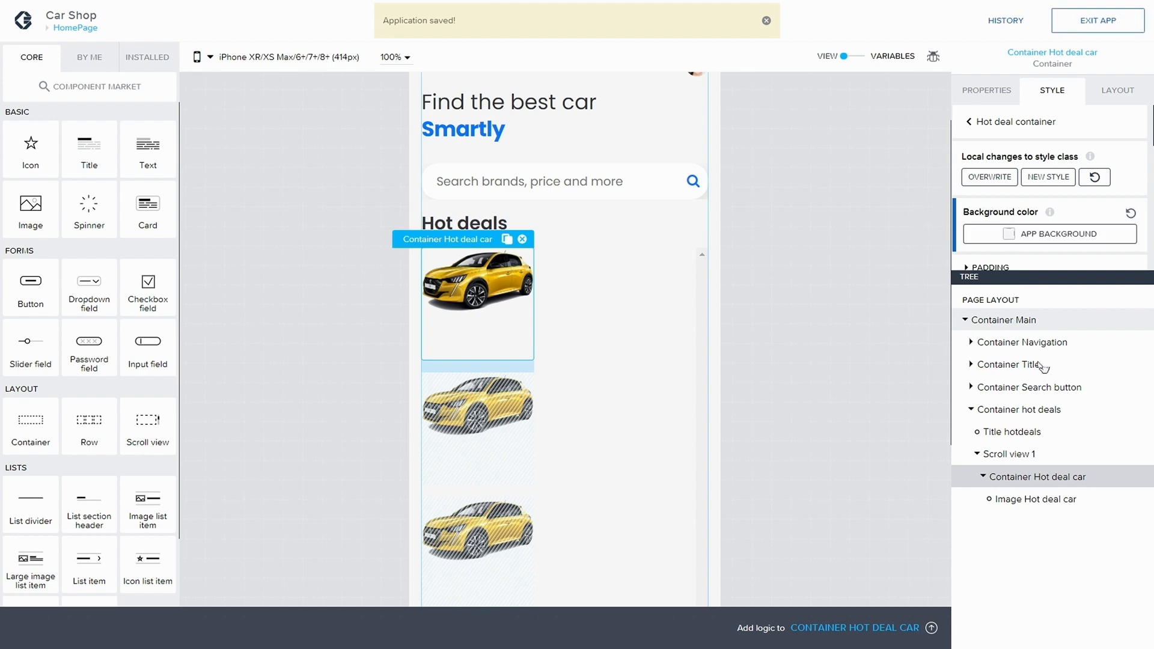
Step: Start a new smart background palette for the HomePage background and name it BackGround
{"action": "left_click", "coordinate": [1003, 303]}
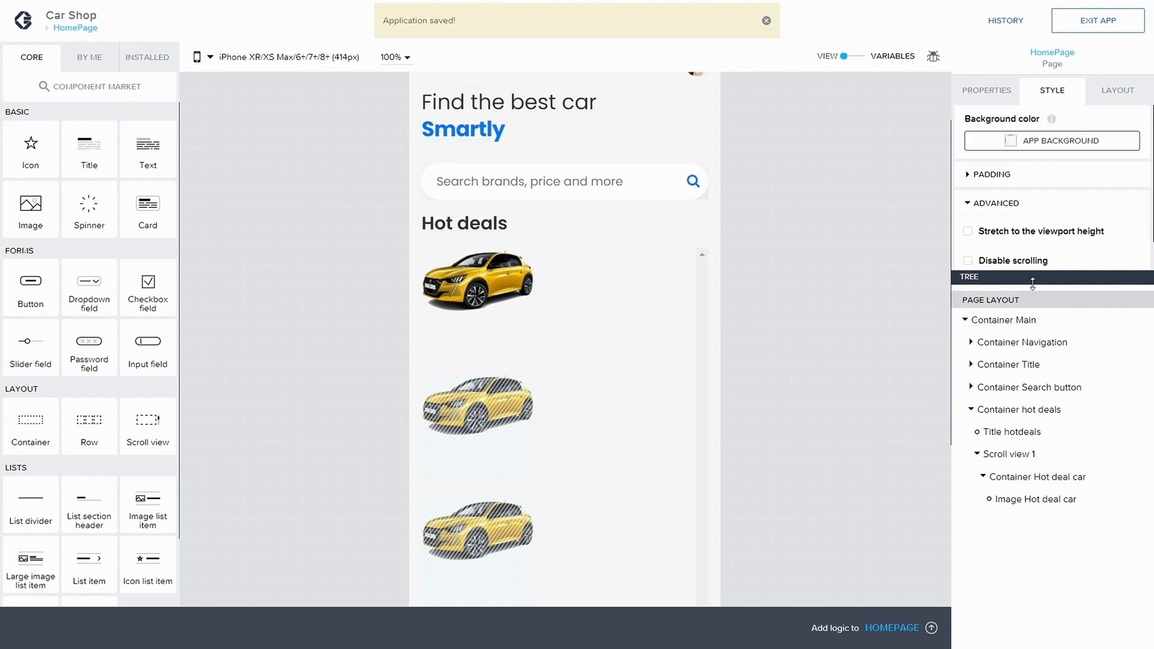
{"action": "left_click", "coordinate": [1085, 149]}
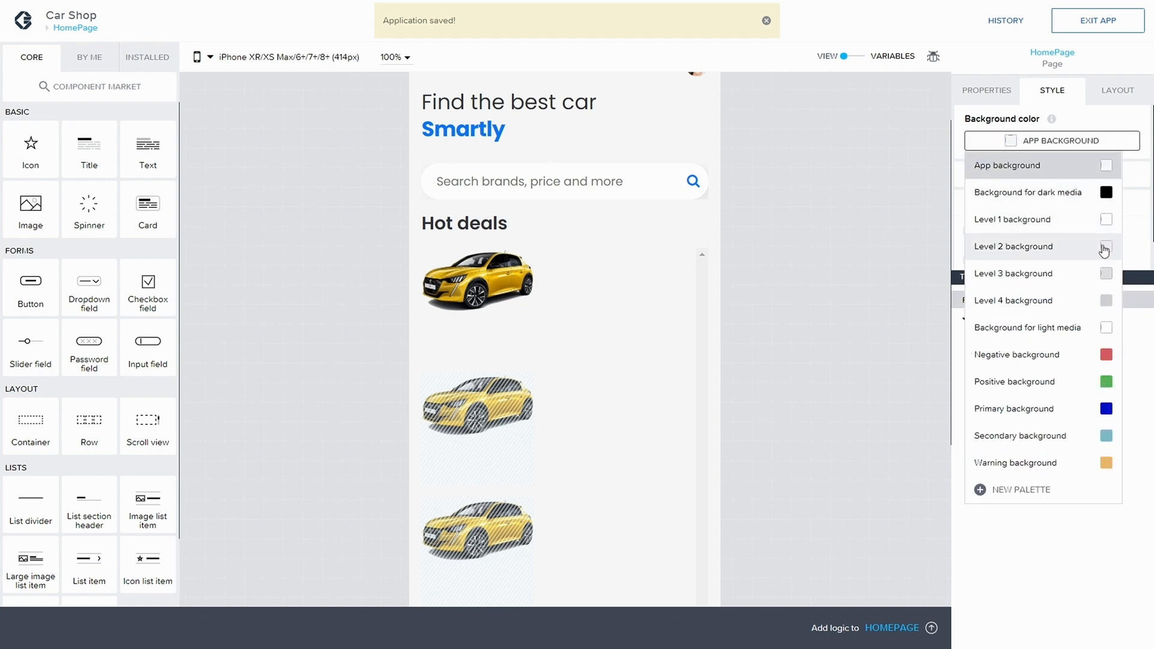
{"action": "left_click", "coordinate": [1022, 489]}
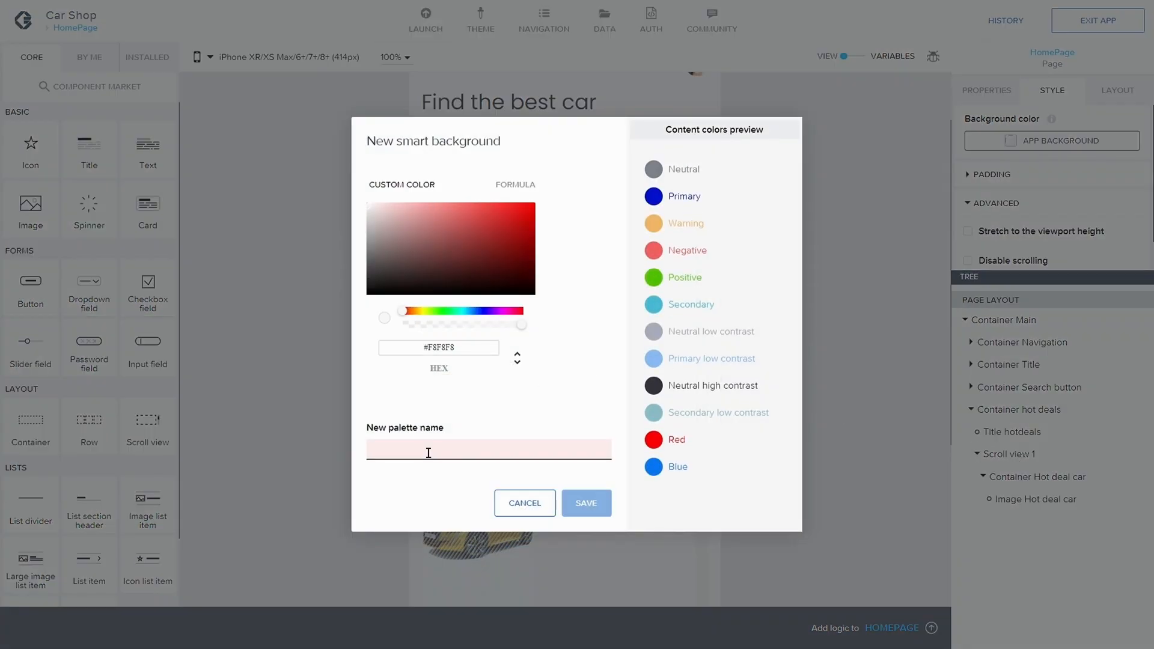
{"action": "type", "text": "BackGround"}
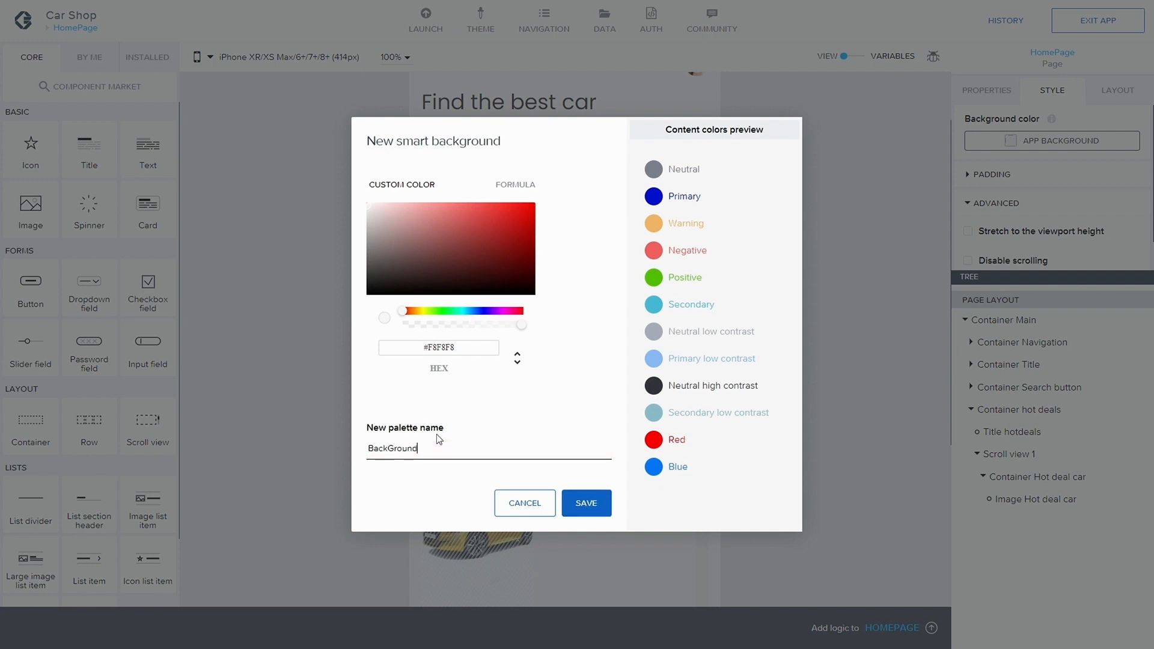
Step: Set the new palette's hex color to #f7f6f9
{"action": "left_click", "coordinate": [475, 348]}
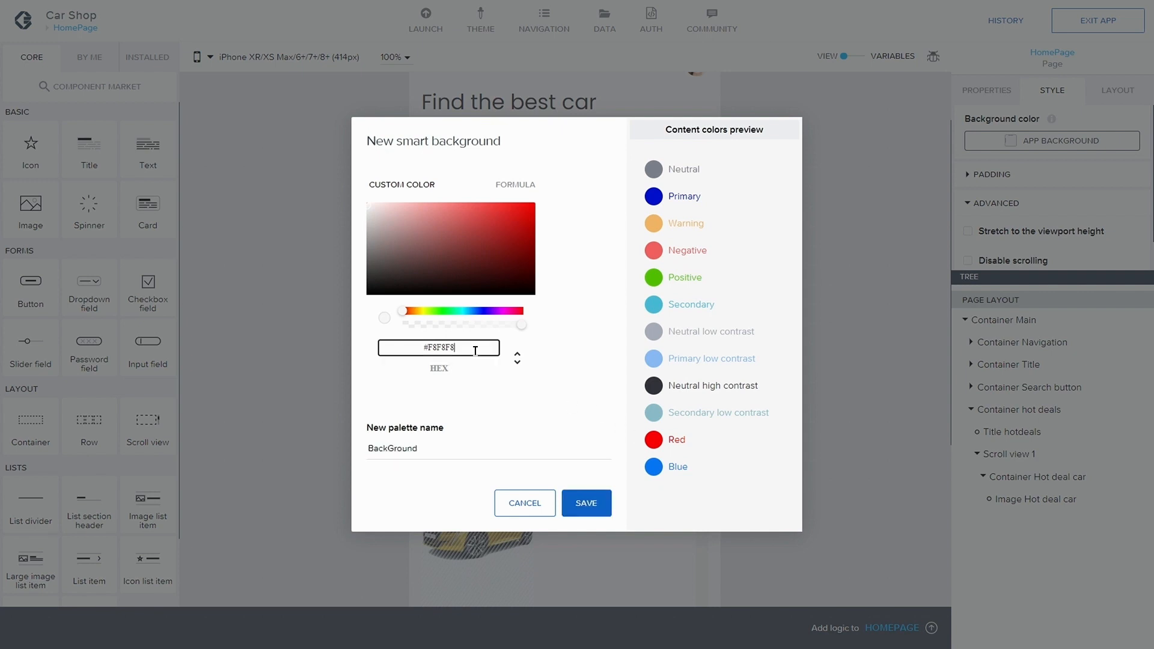
{"action": "key", "text": "BackSpace"}
{"action": "key", "text": "BackSpace"}
{"action": "key", "text": "BackSpace"}
{"action": "key", "text": "BackSpace"}
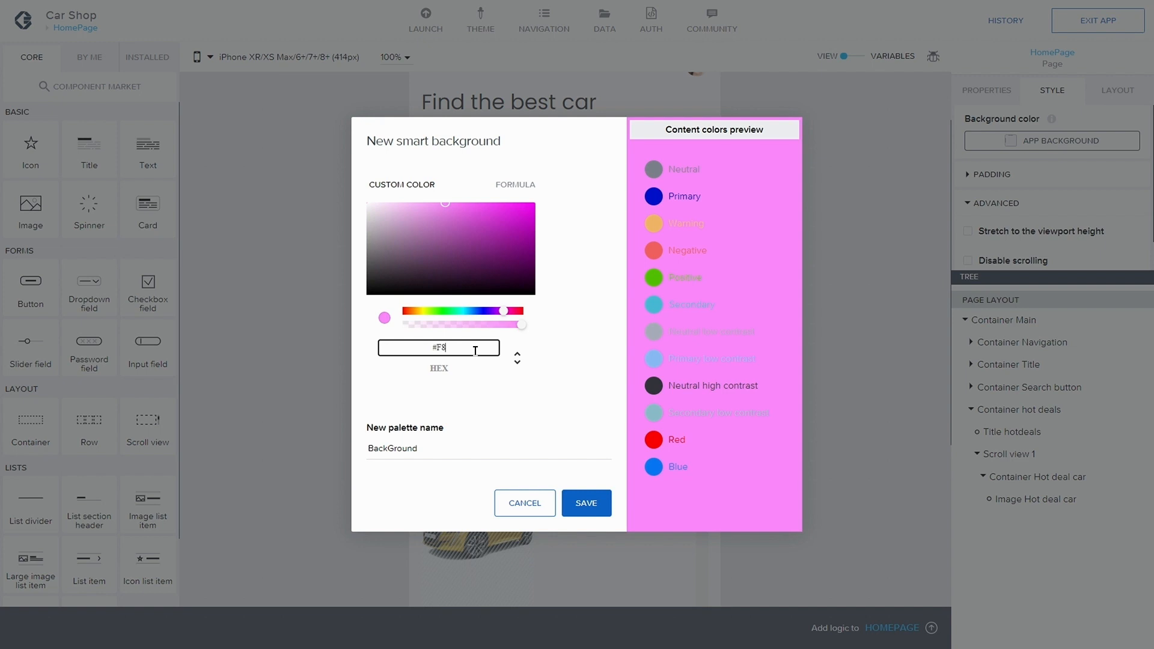
{"action": "key", "text": "BackSpace"}
{"action": "key", "text": "BackSpace"}
{"action": "type", "text": "f7f6f9"}
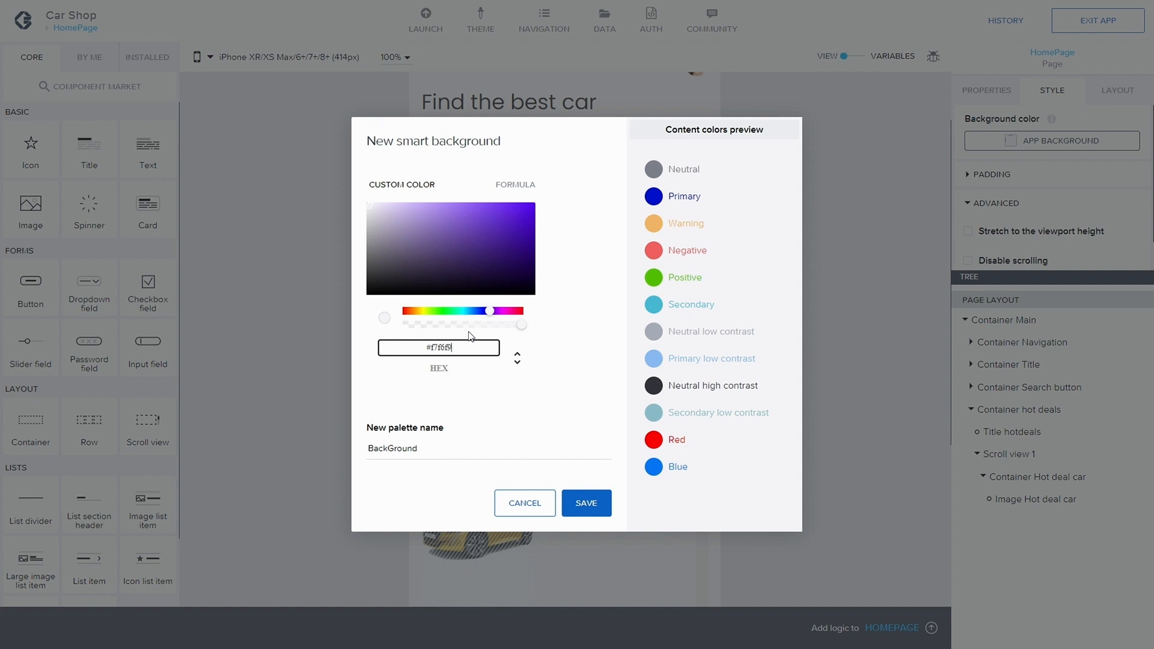
{"action": "key", "text": "BackSpace"}
{"action": "key", "text": "BackSpace"}
{"action": "key", "text": "BackSpace"}
{"action": "key", "text": "BackSpace"}
{"action": "key", "text": "BackSpace"}
{"action": "key", "text": "BackSpace"}
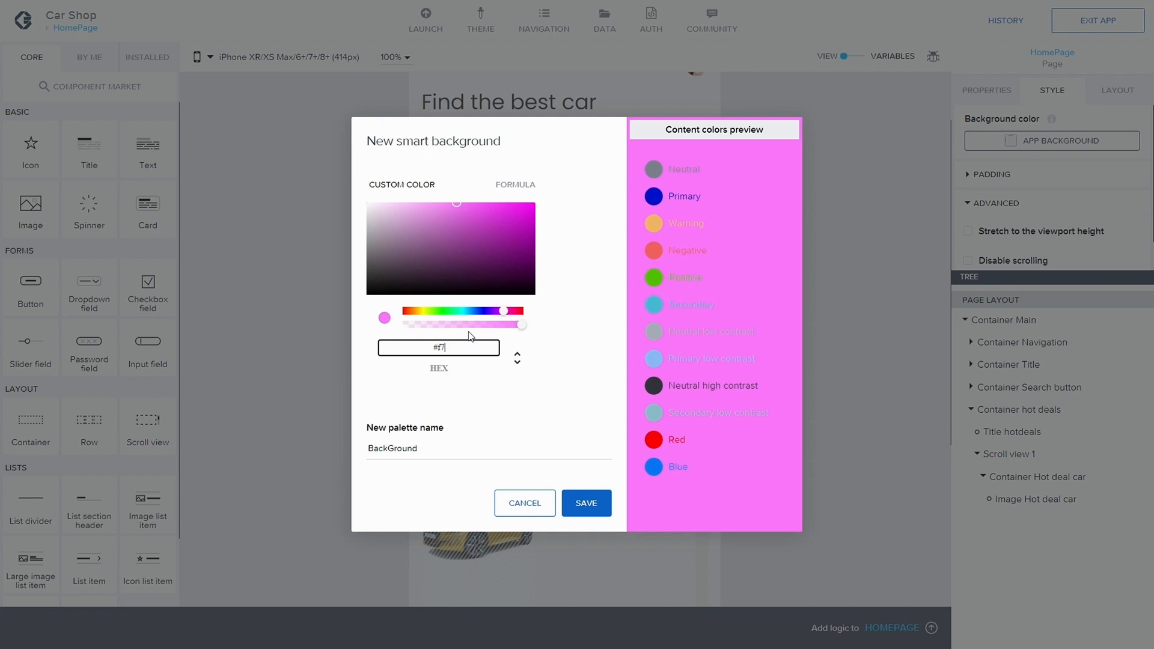
{"action": "type", "text": "f7f6f9"}
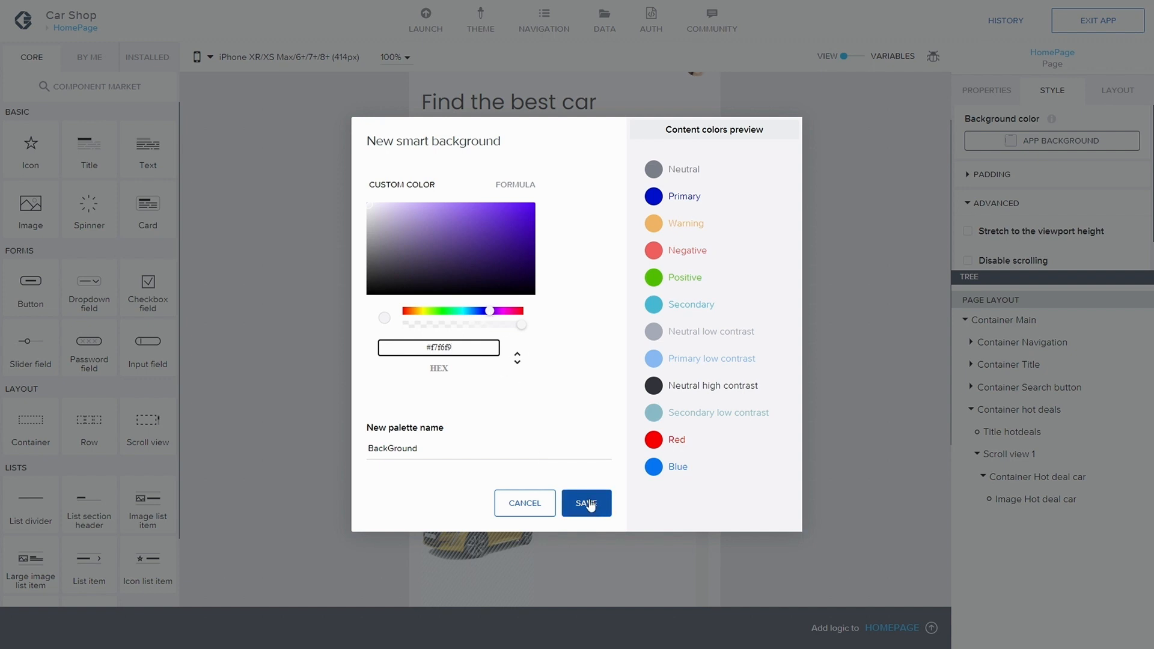
Step: Replace the palette's hex color with #000
{"action": "left_click", "coordinate": [600, 338]}
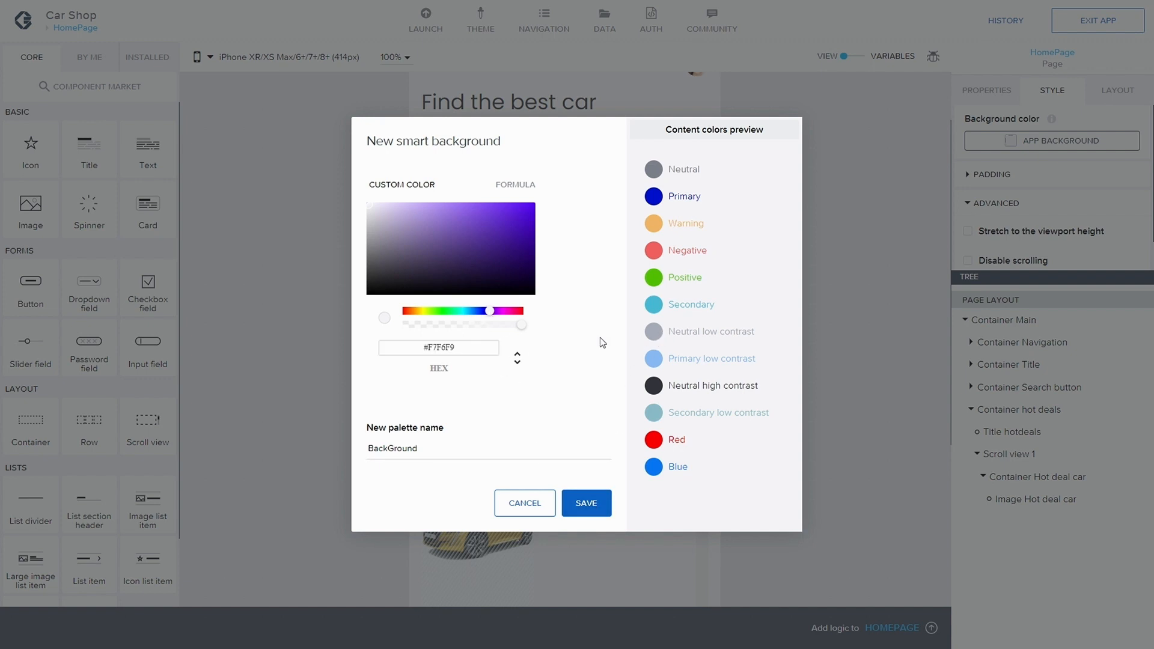
{"action": "left_click", "coordinate": [471, 349]}
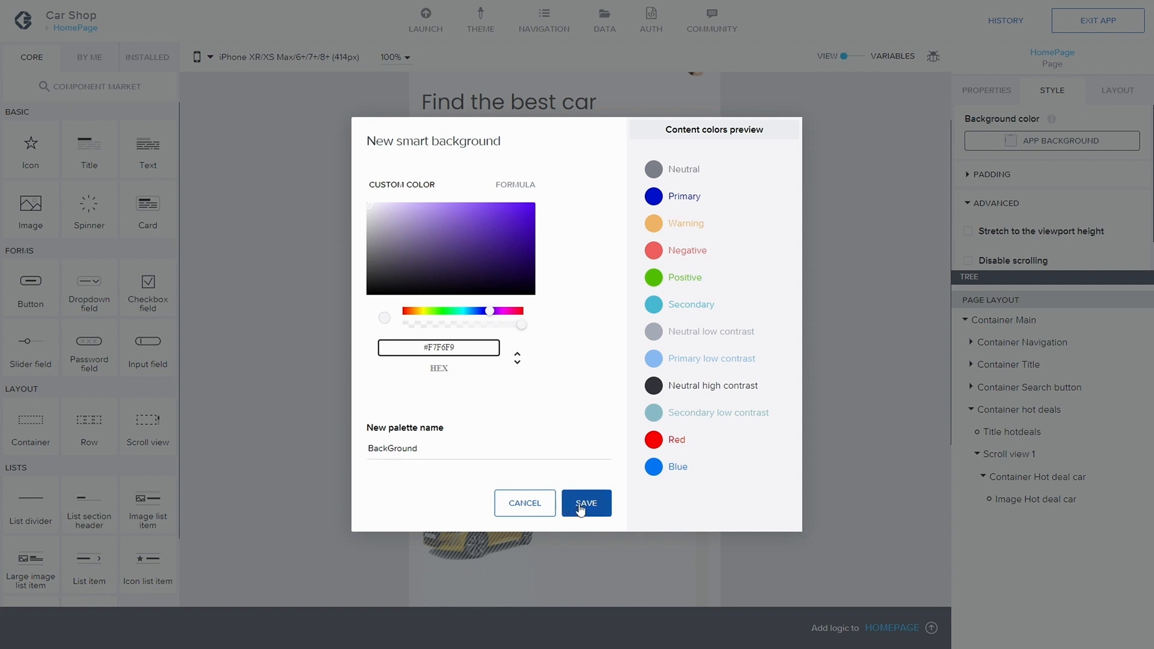
{"action": "left_click_drag", "start_coordinate": [472, 349], "coordinate": [431, 336]}
{"action": "type", "text": "#000"}
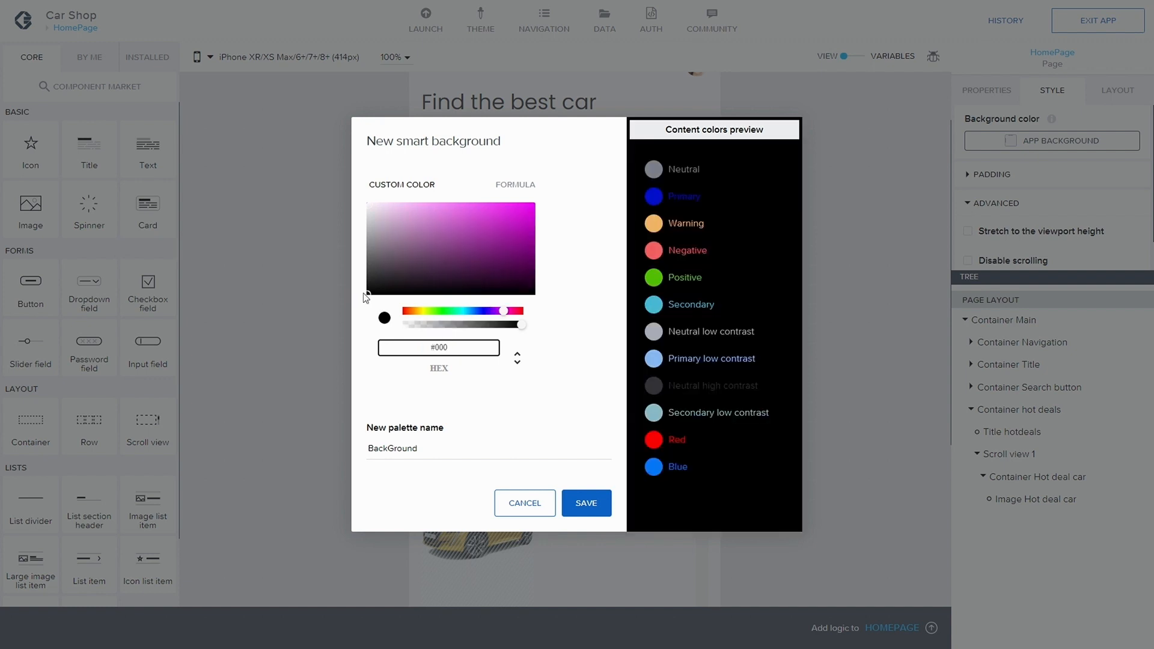
Step: Pick the light grey #F3F3F3 in the color area, save the BackGround palette as page background and save the app
{"action": "left_click_drag", "start_coordinate": [363, 293], "coordinate": [348, 207]}
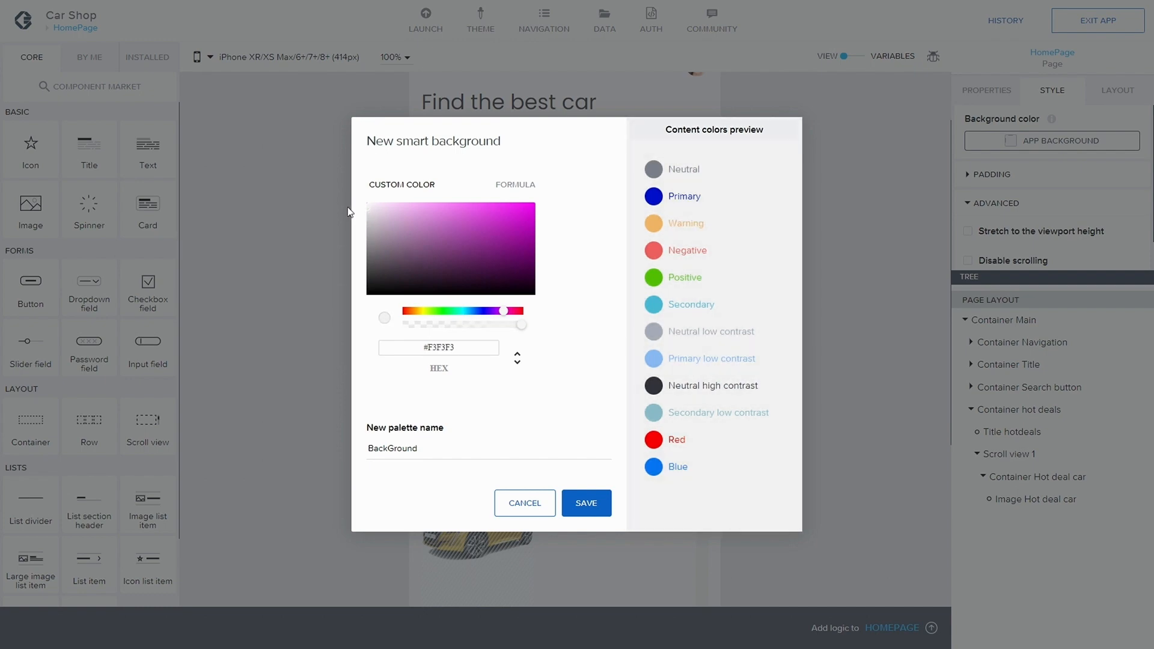
{"action": "left_click", "coordinate": [586, 503]}
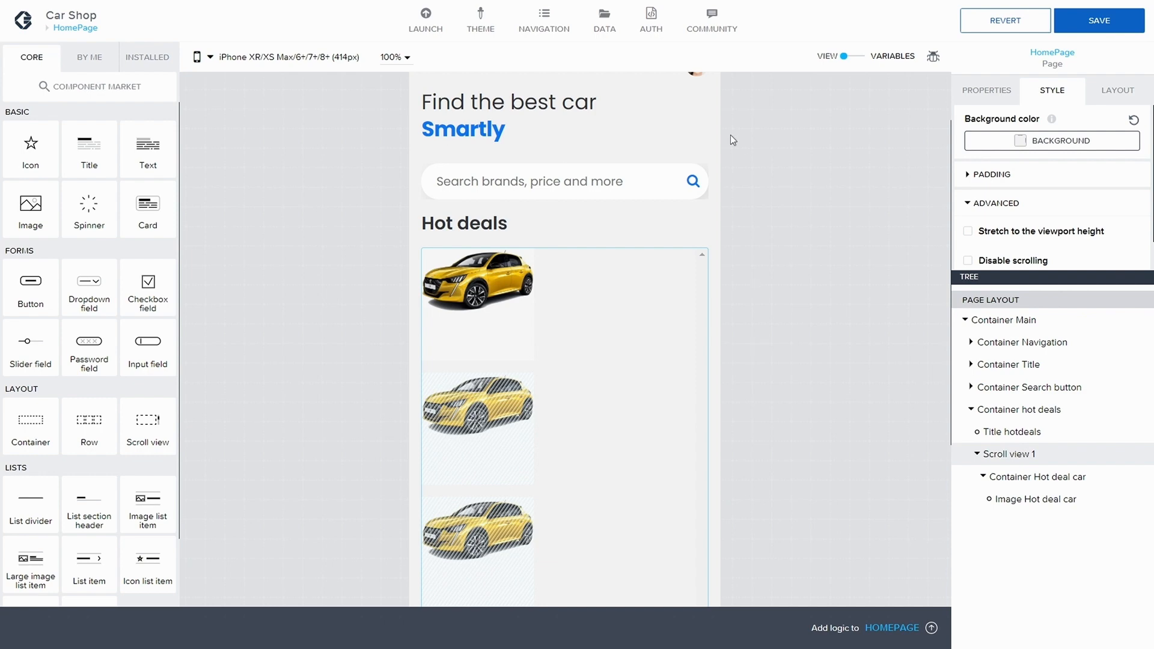
{"action": "left_click", "coordinate": [1099, 22]}
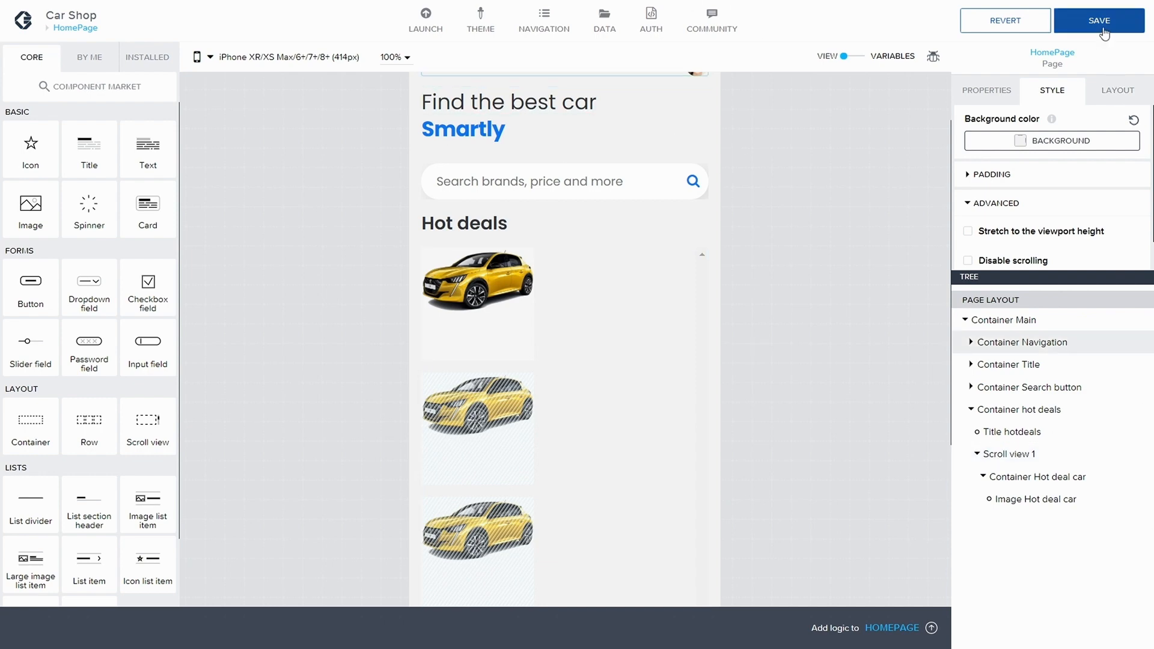
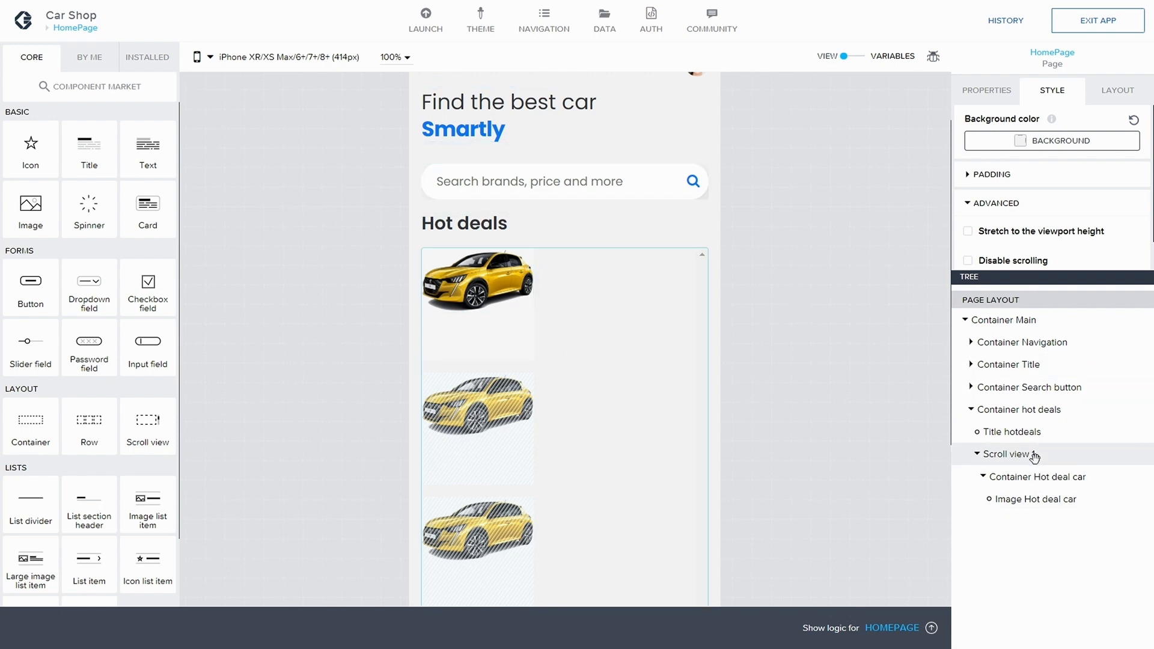
Step: Select the hot deal car container and overwrite its Hot deal container style class with the local changes
{"action": "left_click", "coordinate": [1045, 477]}
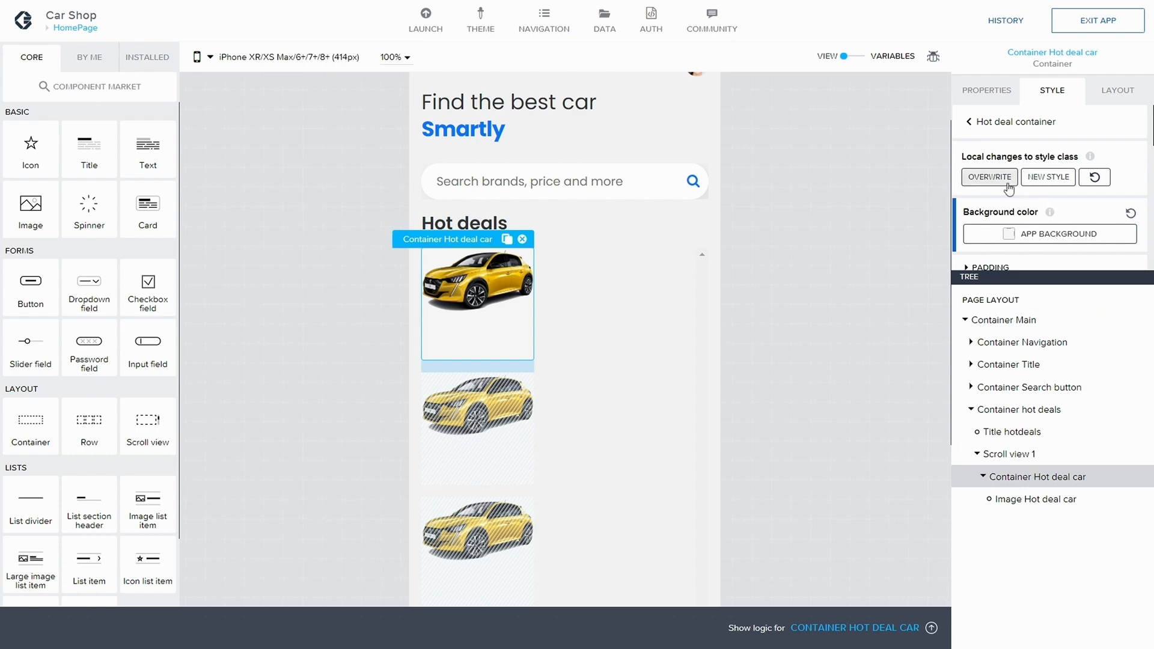
{"action": "left_click", "coordinate": [990, 176]}
{"action": "scroll", "coordinate": [1065, 209], "scroll_direction": "down", "scroll_amount": 6}
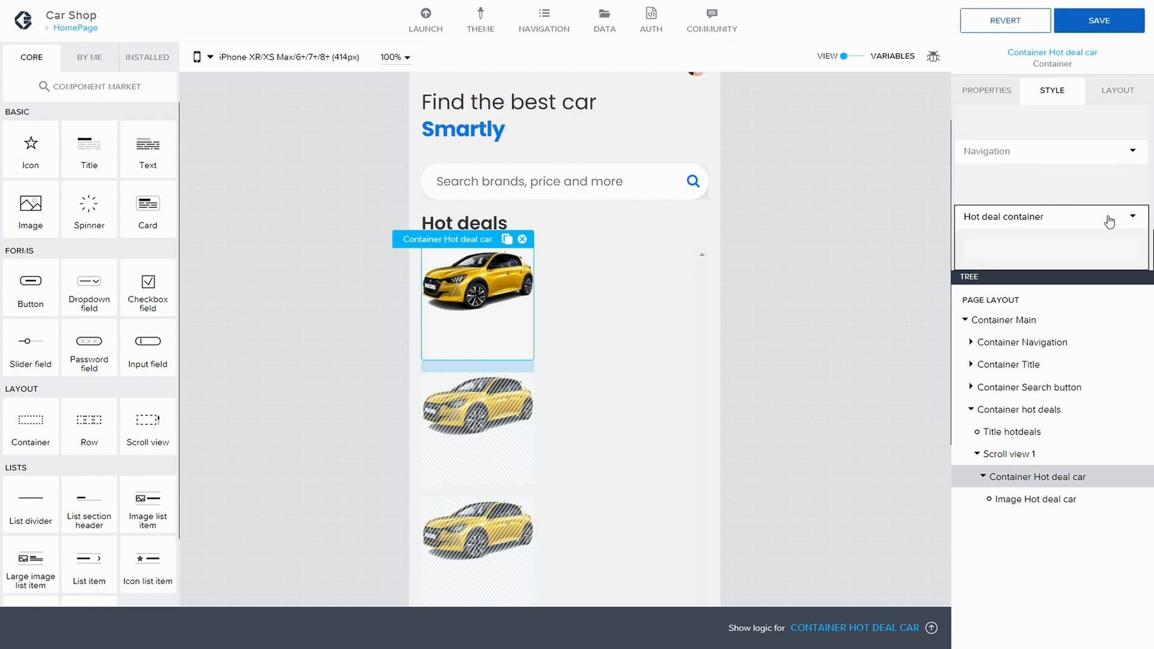
{"action": "left_click", "coordinate": [1133, 216]}
{"action": "left_click", "coordinate": [1052, 241]}
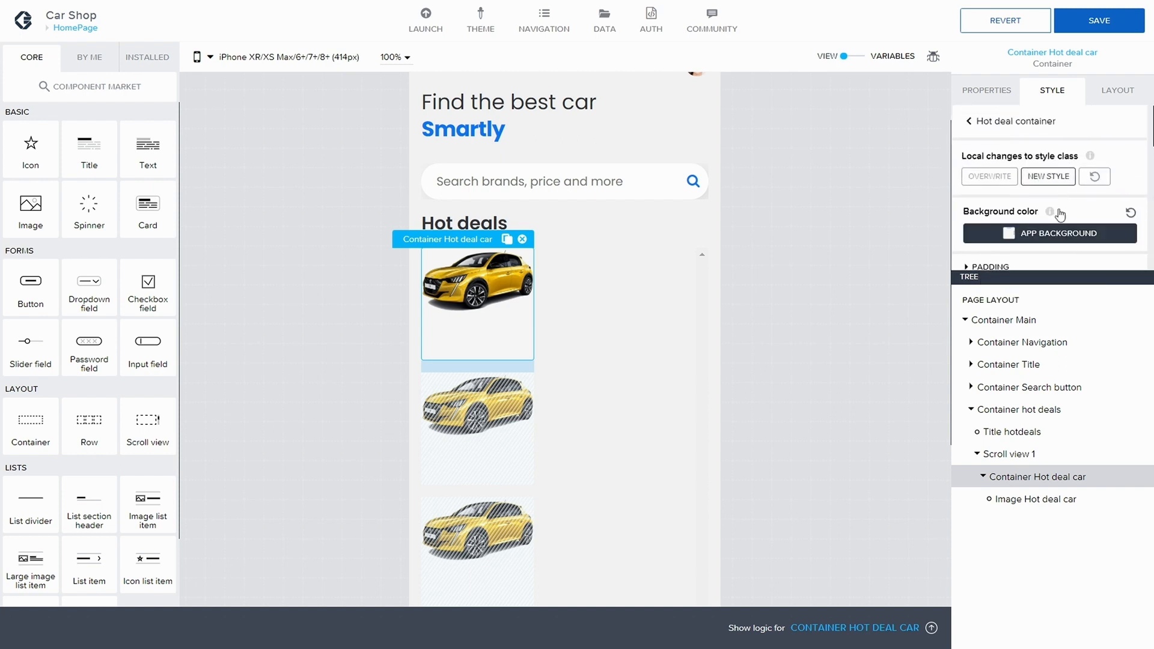
Step: Set the container's top and bottom padding to the S 8px theme spacing
{"action": "scroll", "coordinate": [1046, 216], "scroll_direction": "down", "scroll_amount": 2}
{"action": "left_click", "coordinate": [970, 150]}
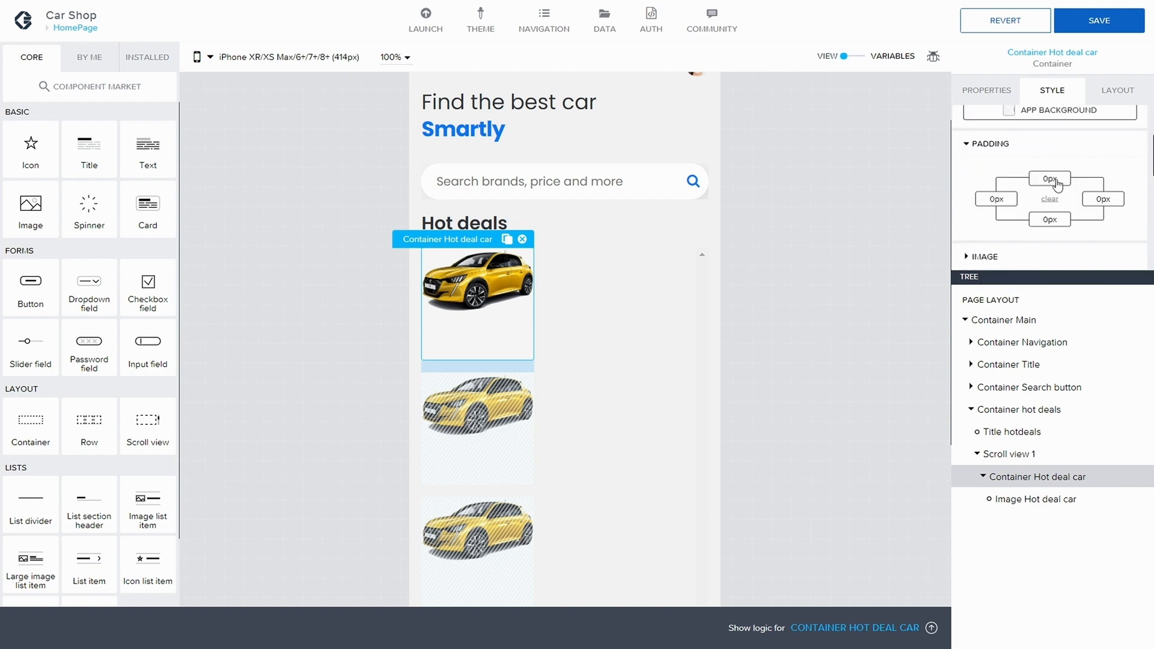
{"action": "left_click", "coordinate": [1052, 157]}
{"action": "left_click", "coordinate": [999, 170]}
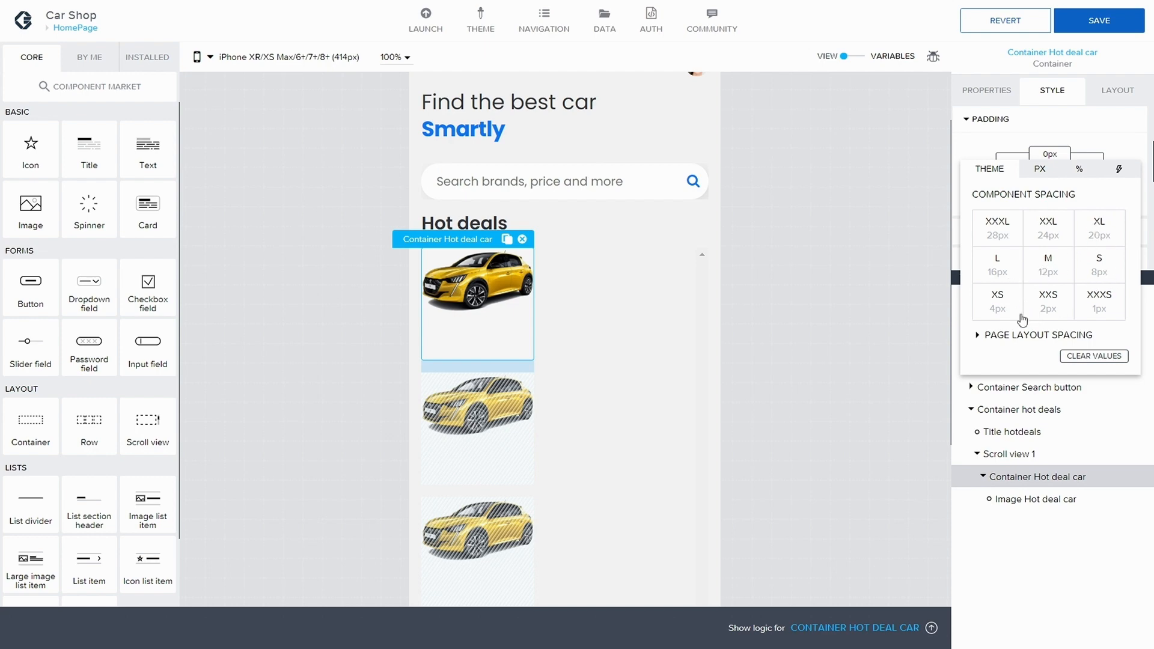
{"action": "left_click", "coordinate": [1092, 271]}
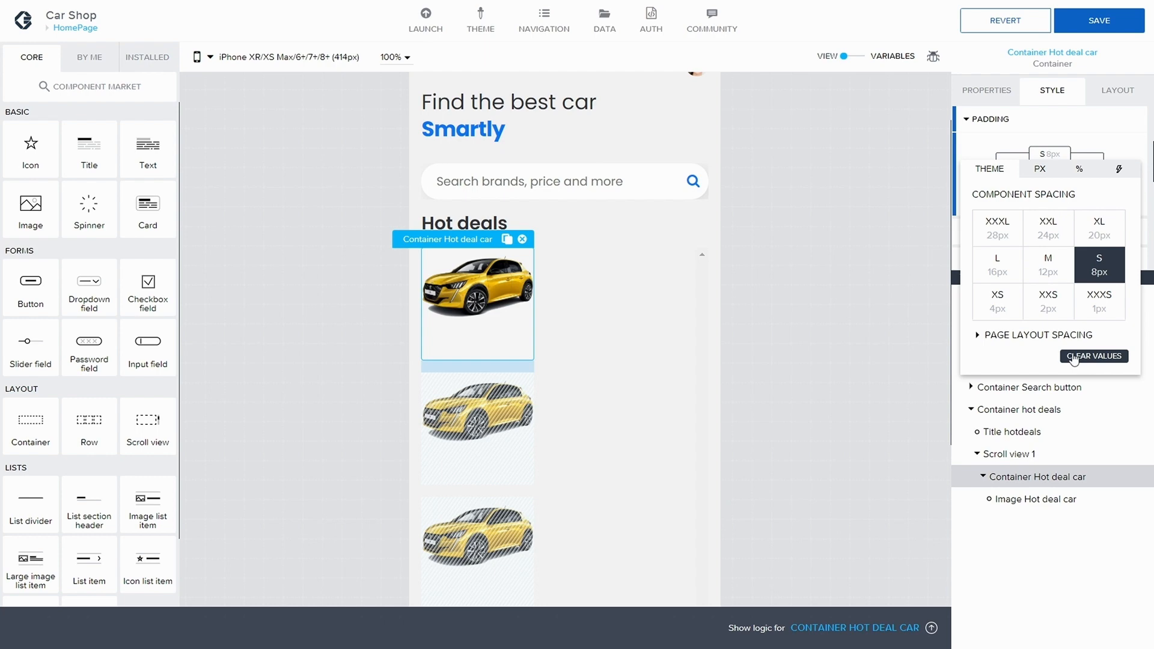
{"action": "left_click", "coordinate": [1091, 132]}
{"action": "left_click", "coordinate": [1050, 195]}
{"action": "left_click", "coordinate": [998, 210]}
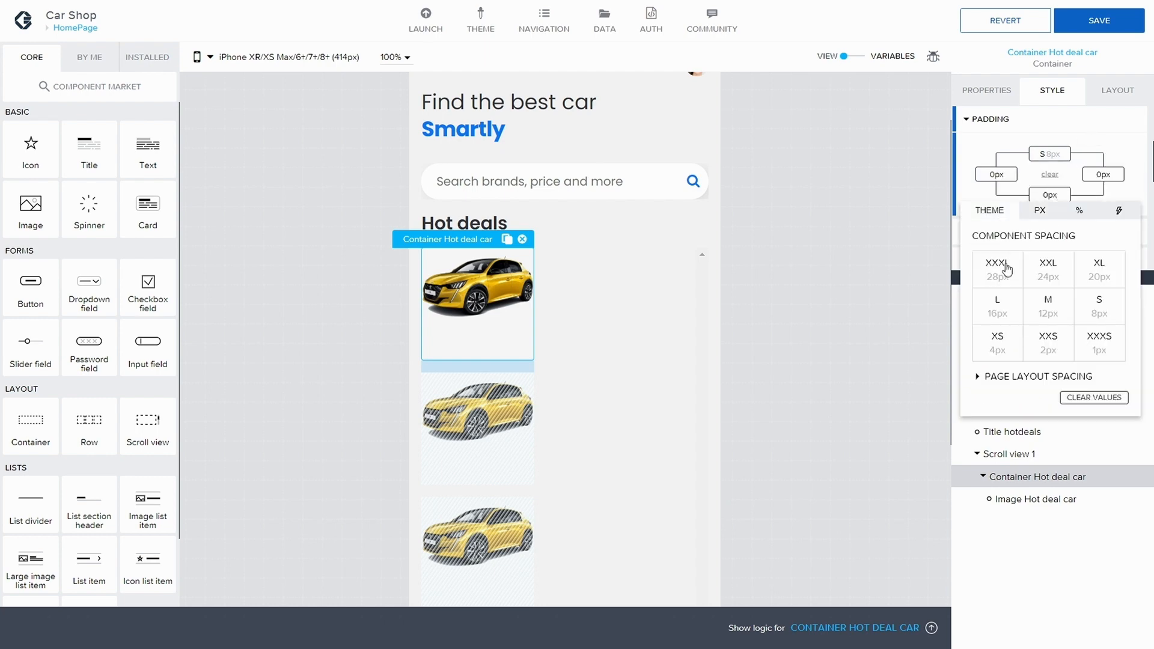
{"action": "left_click", "coordinate": [1091, 311]}
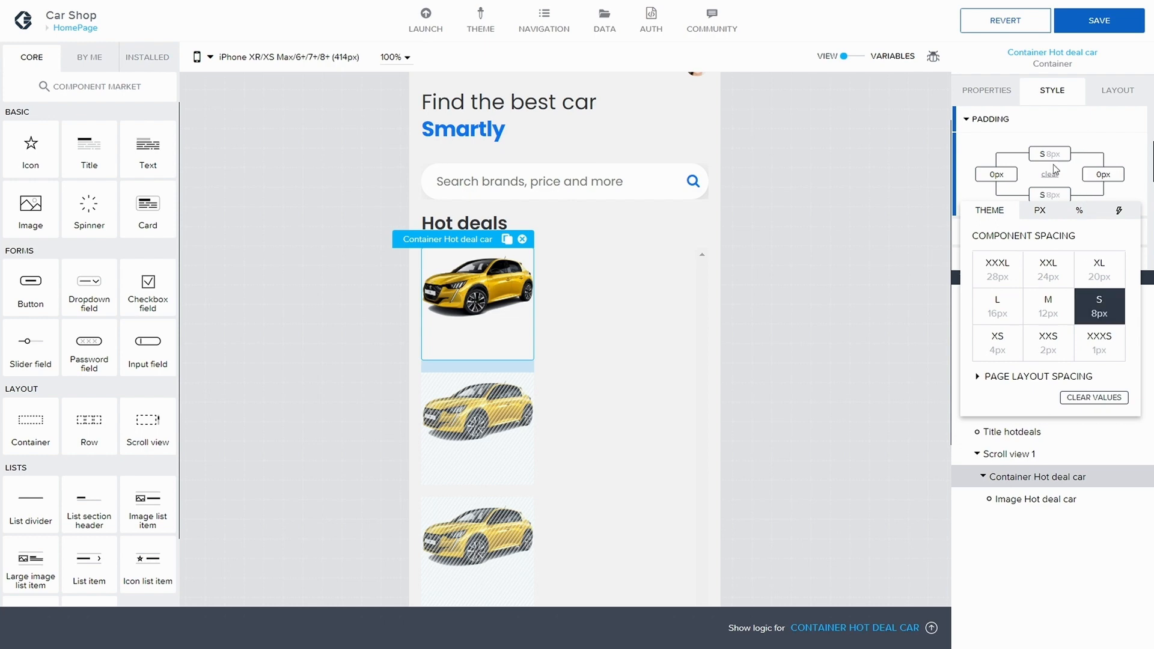
Step: Set the container's left and right padding to XS 4px and save the app
{"action": "left_click", "coordinate": [996, 174]}
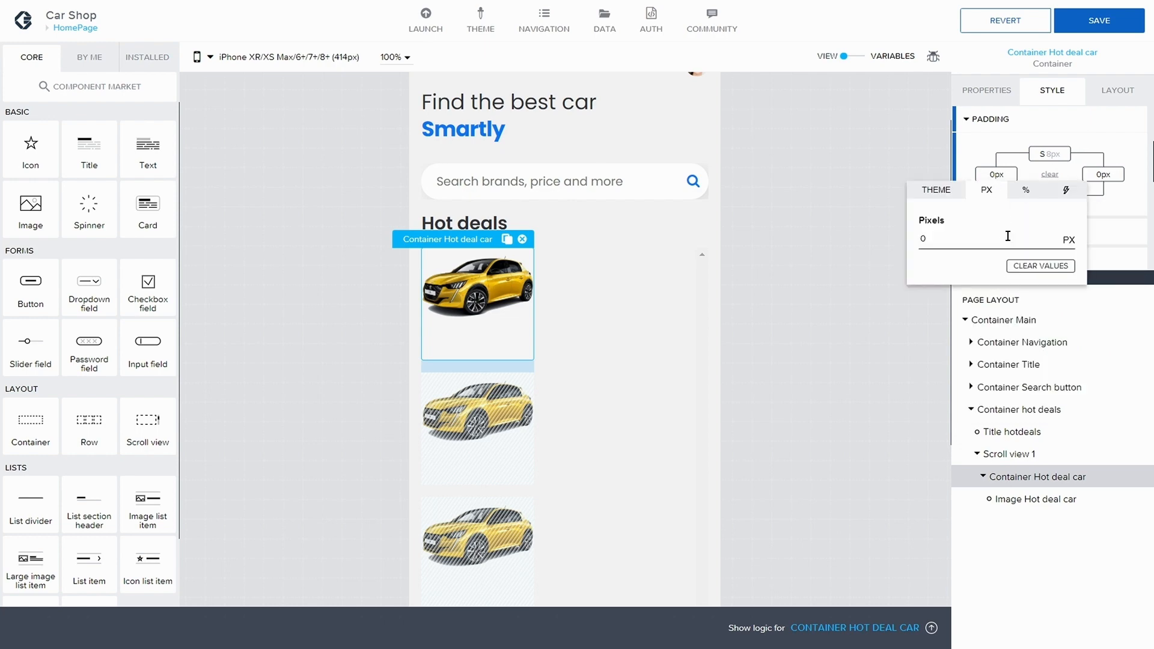
{"action": "left_click", "coordinate": [938, 190]}
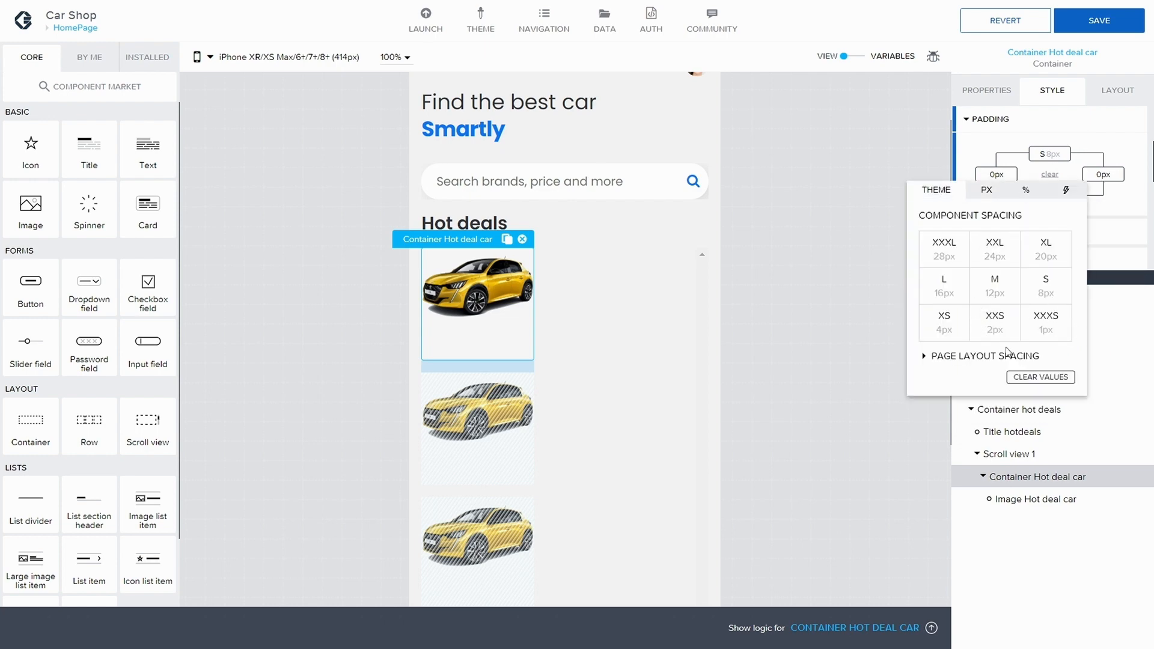
{"action": "left_click", "coordinate": [947, 327]}
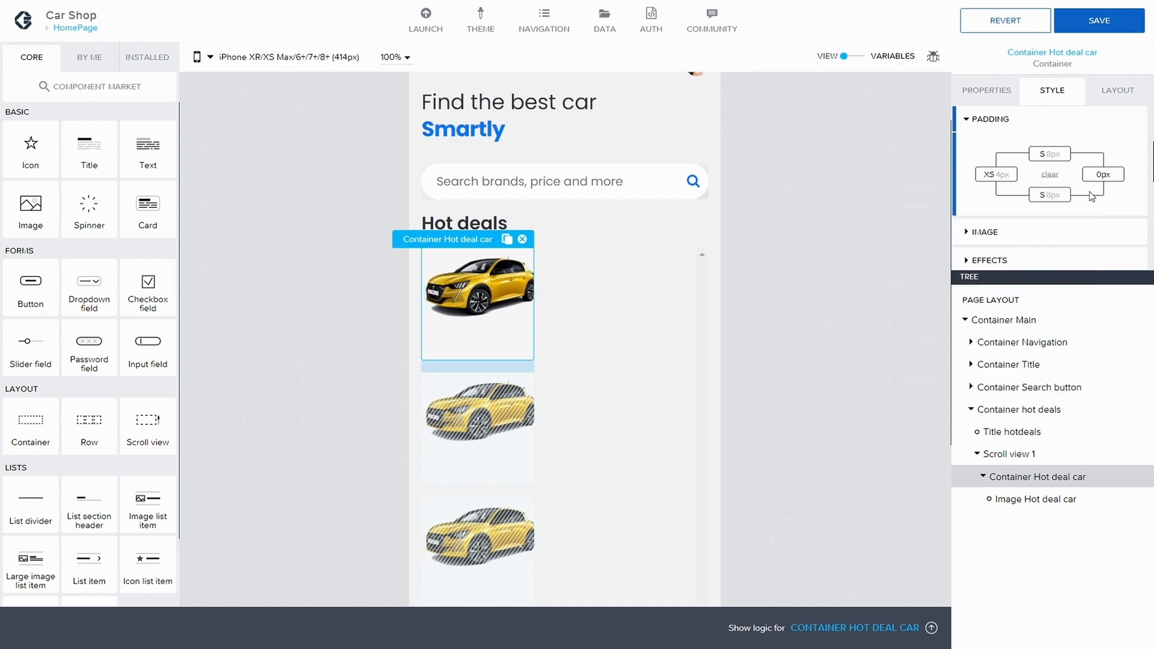
{"action": "left_click", "coordinate": [1101, 177]}
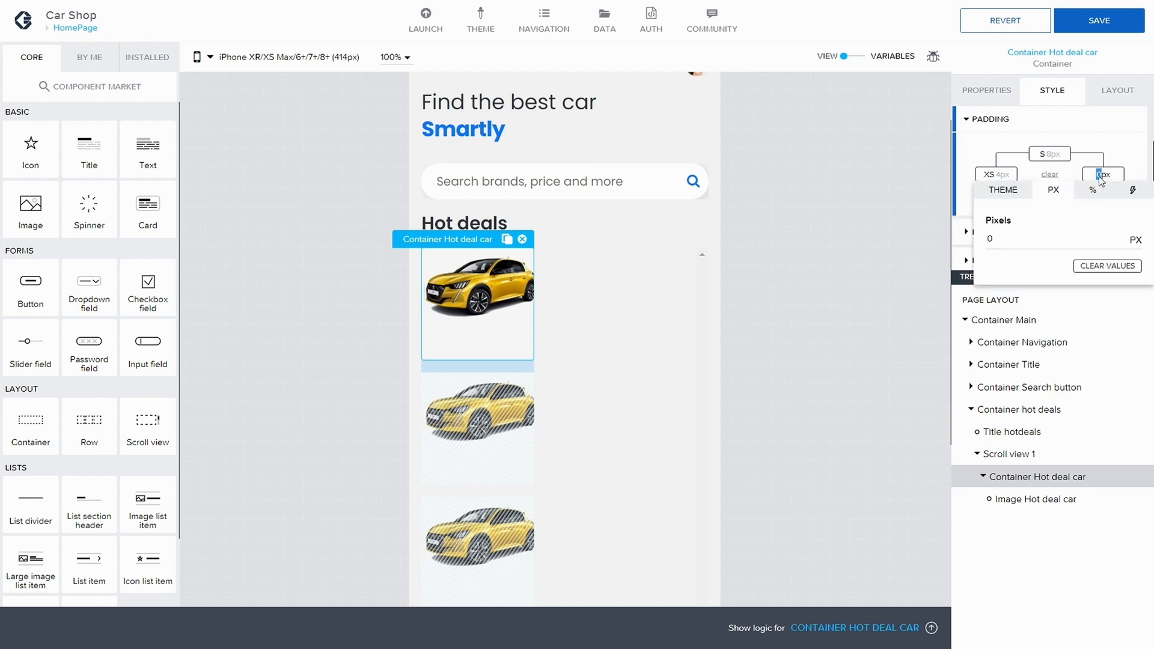
{"action": "left_click", "coordinate": [1006, 189]}
{"action": "left_click", "coordinate": [1017, 319]}
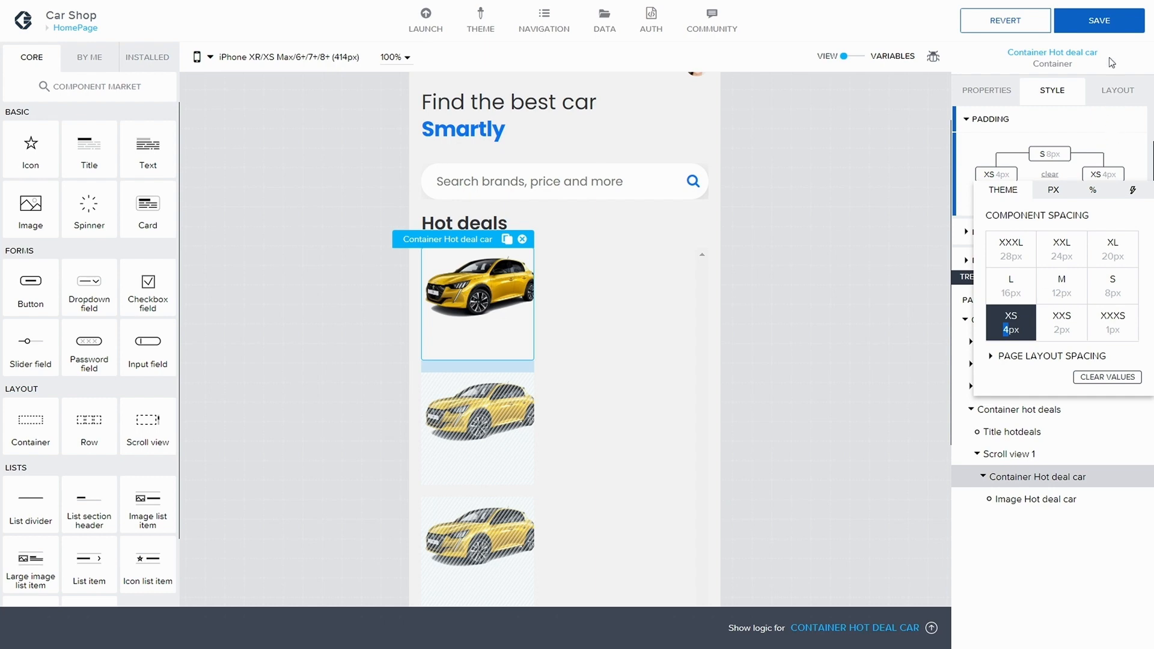
{"action": "left_click", "coordinate": [1100, 24]}
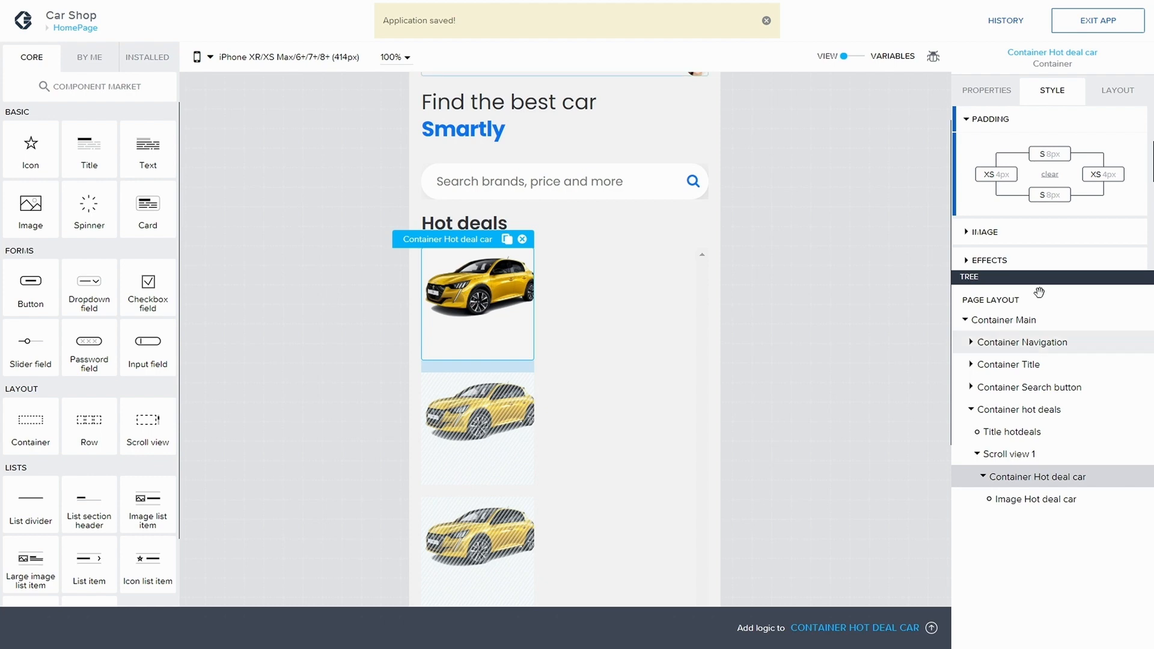
Step: Try Fully round and then Small rounding as the container's corner radius
{"action": "scroll", "coordinate": [1043, 193], "scroll_direction": "down", "scroll_amount": 3}
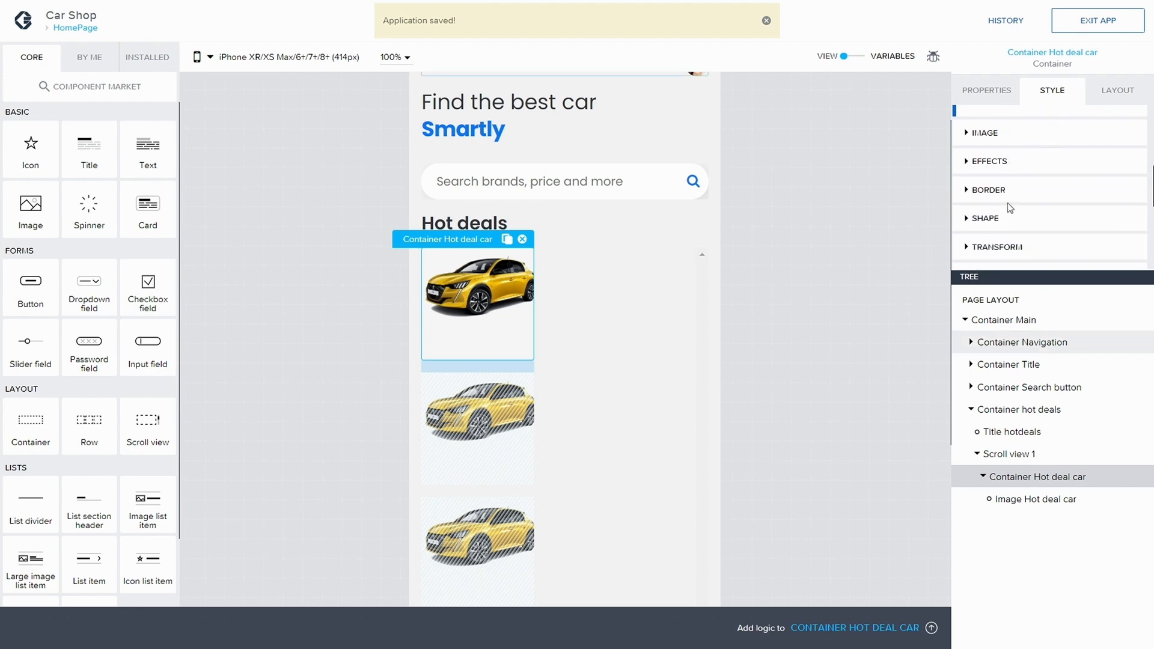
{"action": "left_click", "coordinate": [966, 190]}
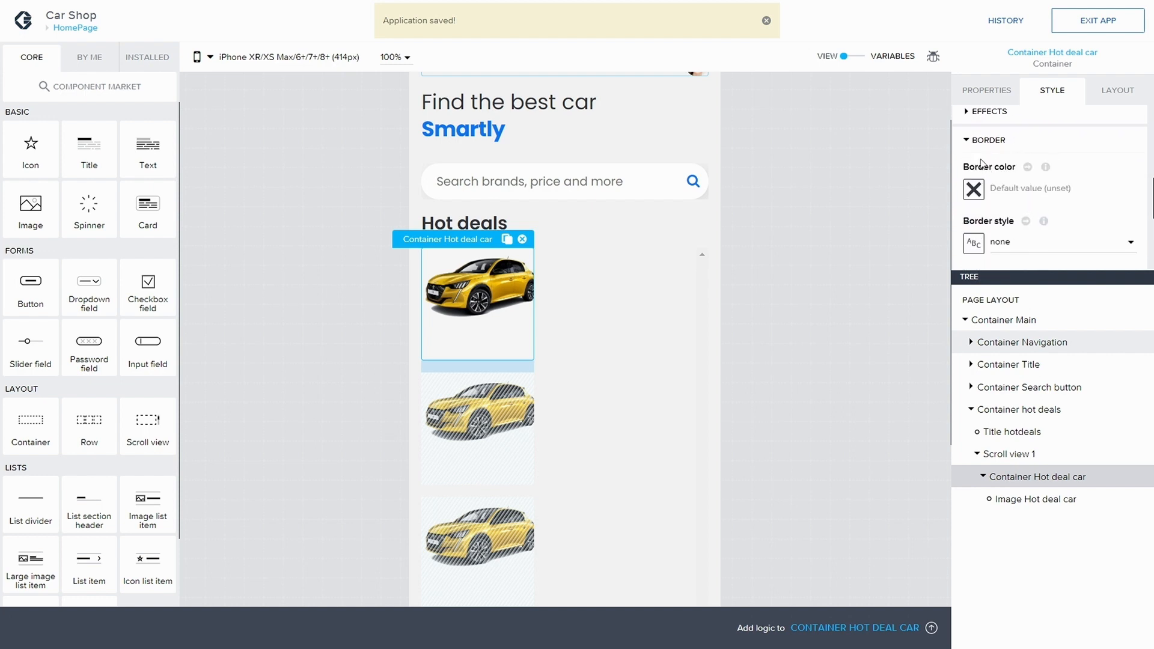
{"action": "left_click", "coordinate": [969, 142]}
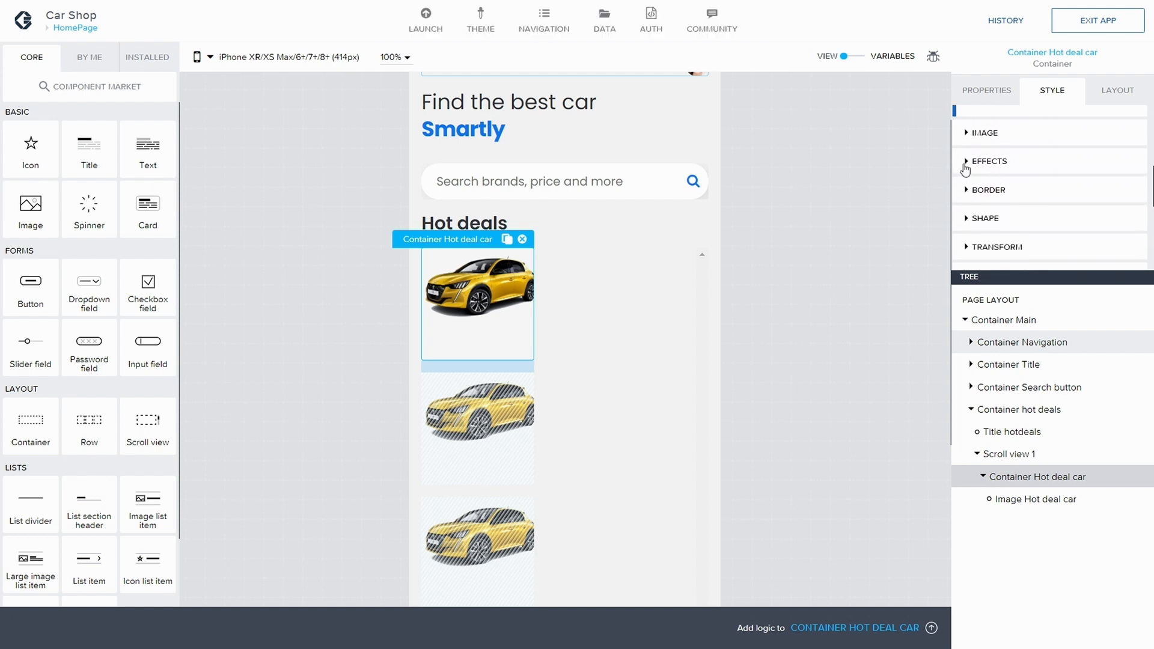
{"action": "left_click", "coordinate": [967, 218]}
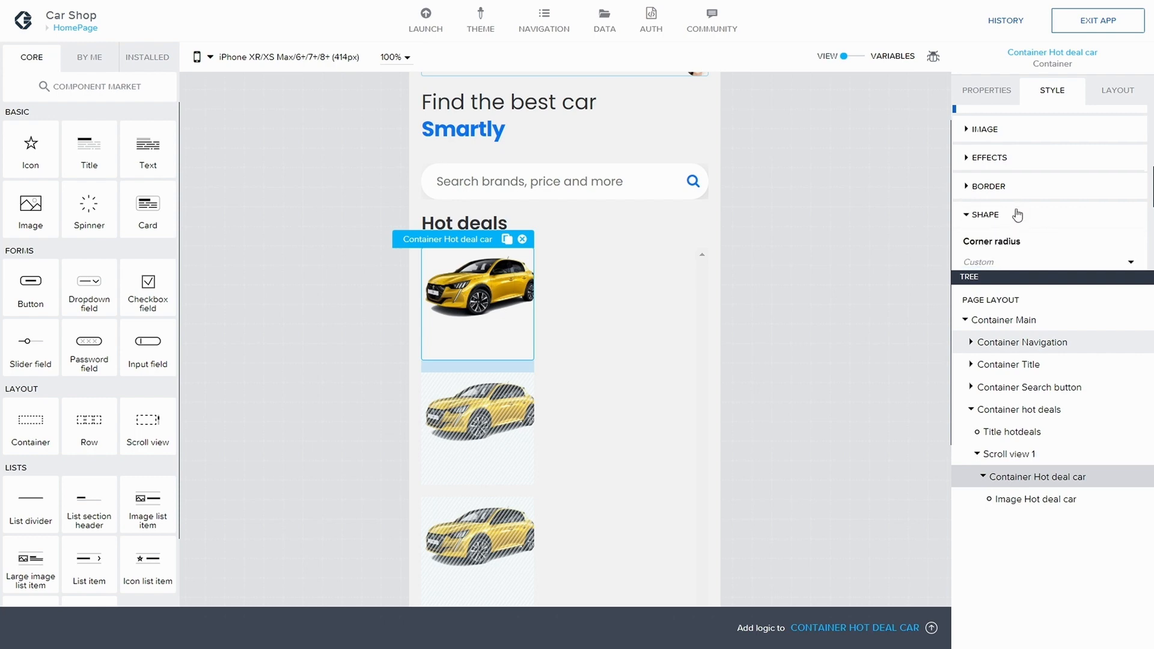
{"action": "left_click", "coordinate": [1004, 175]}
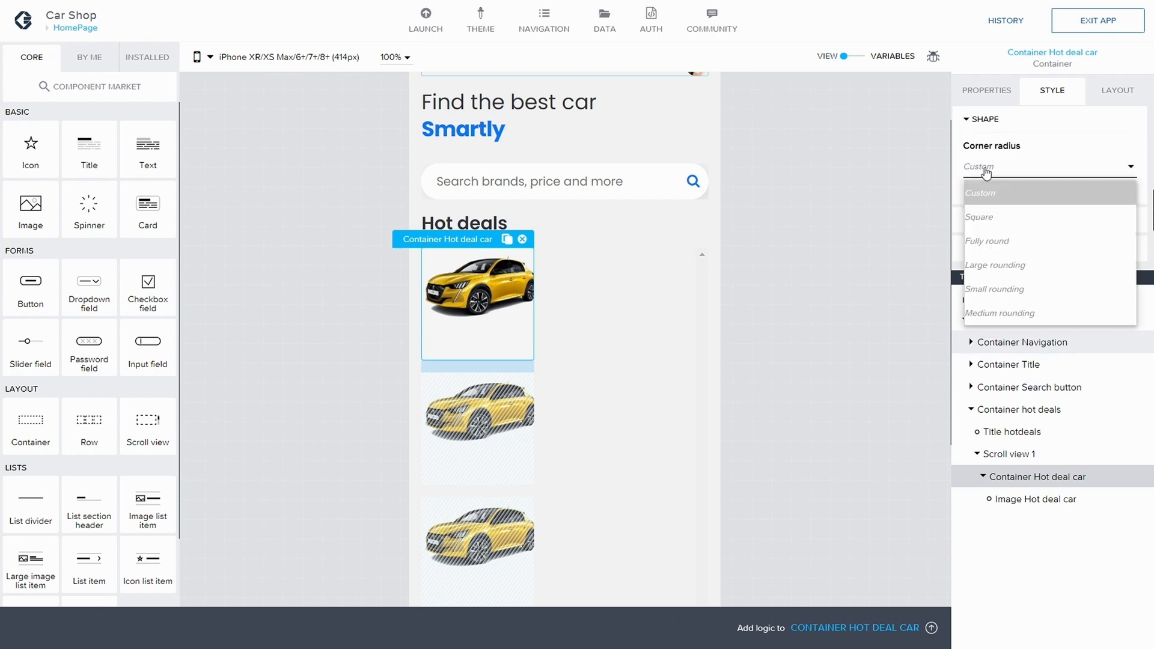
{"action": "left_click", "coordinate": [1008, 243]}
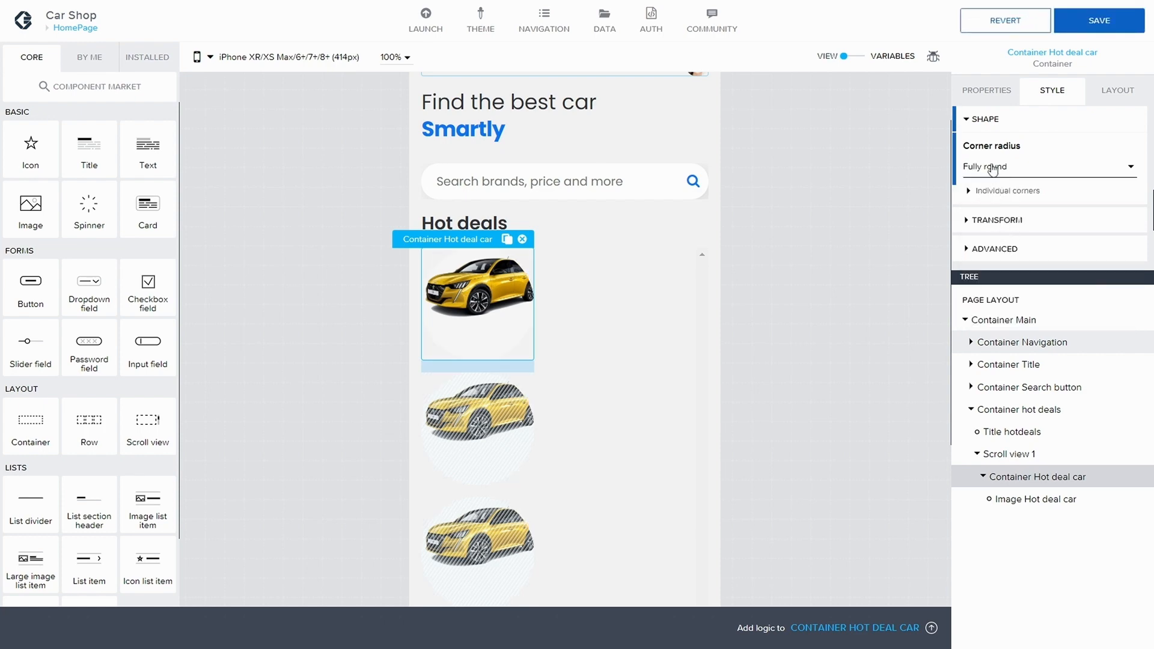
{"action": "left_click", "coordinate": [998, 170]}
{"action": "left_click", "coordinate": [1012, 262]}
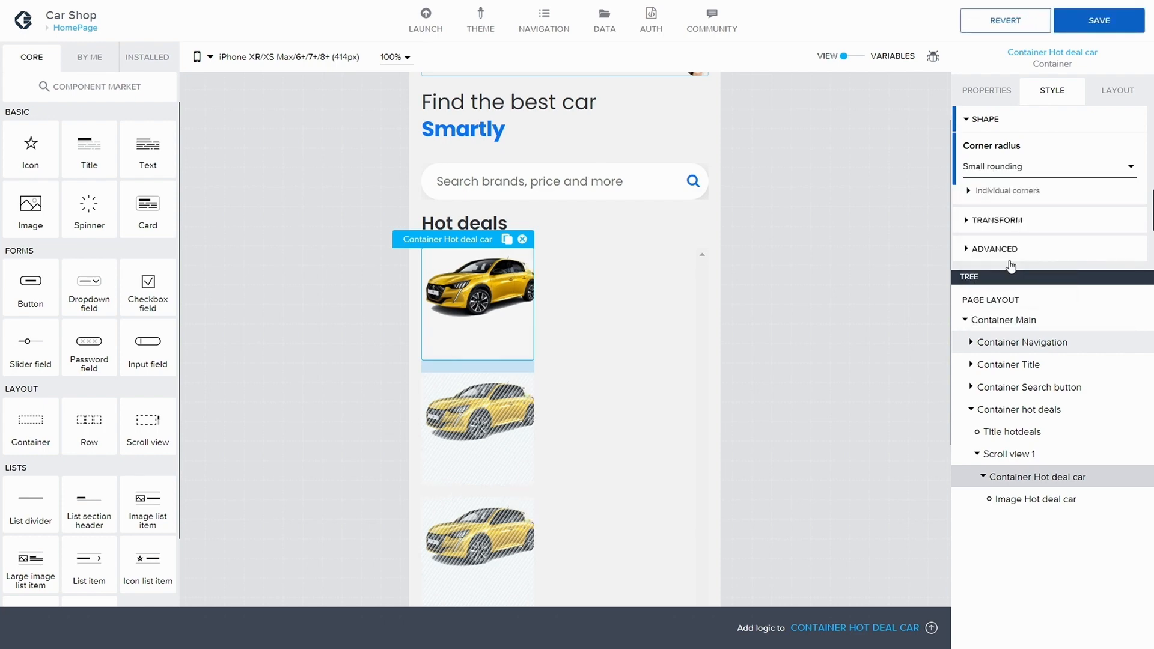
Step: Set the container's corner radius to Large rounding and save the app
{"action": "left_click", "coordinate": [1003, 175]}
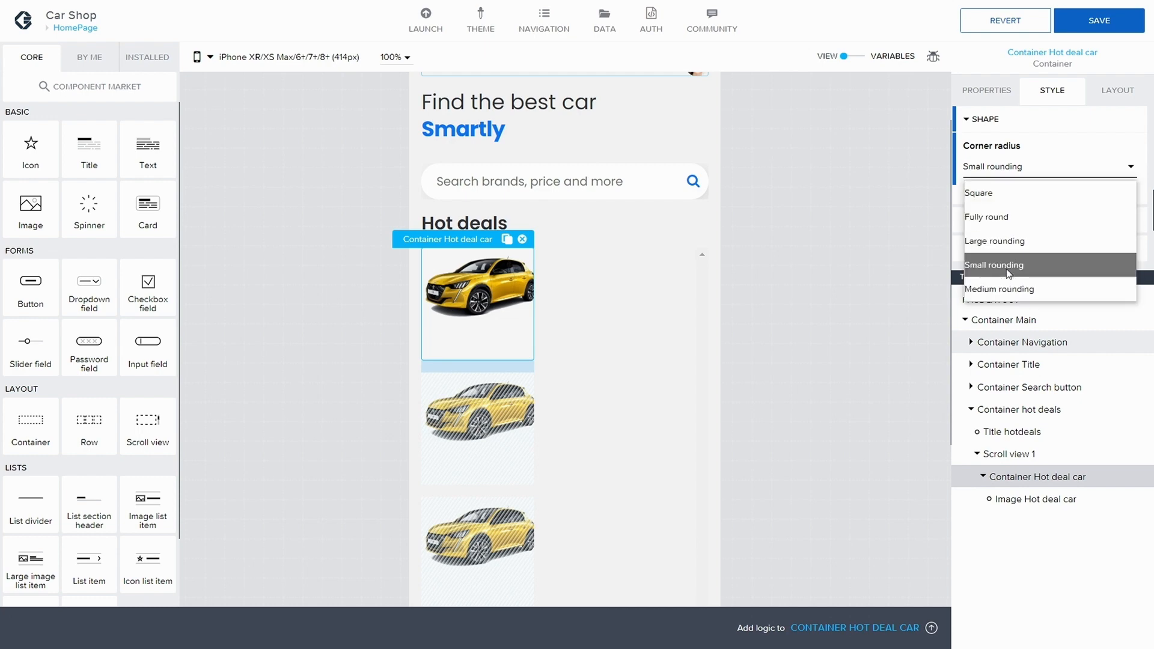
{"action": "left_click", "coordinate": [1005, 242]}
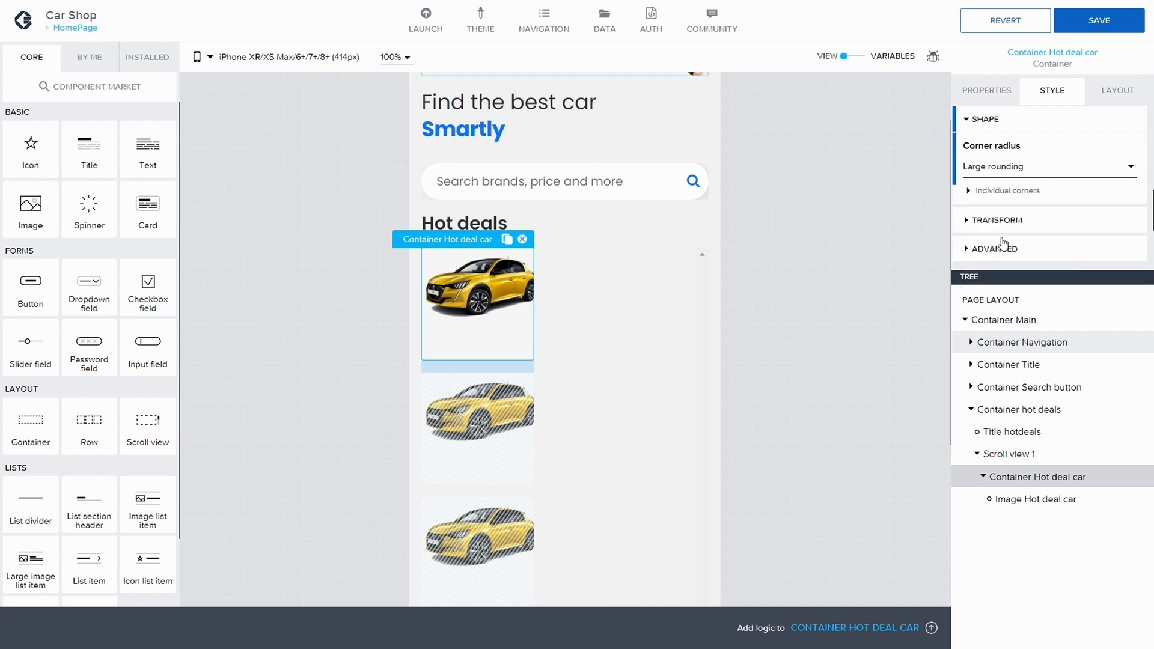
{"action": "left_click", "coordinate": [1082, 27]}
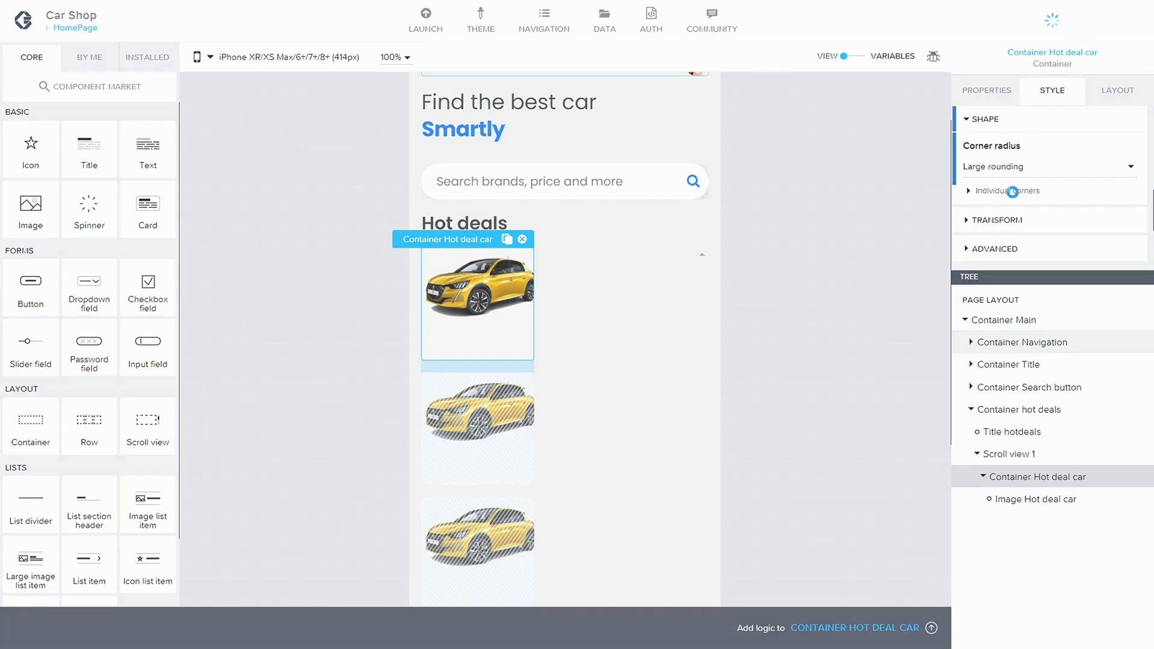
Step: Enable a Large shadow on the container and save the app
{"action": "scroll", "coordinate": [1053, 190], "scroll_direction": "up", "scroll_amount": 2}
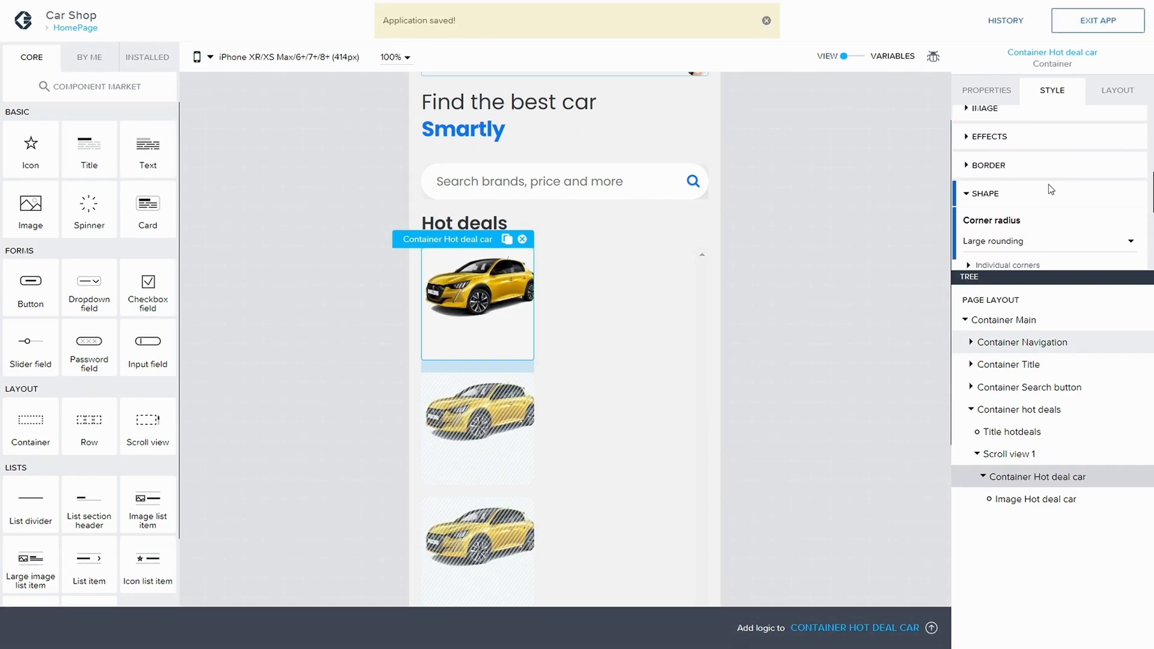
{"action": "scroll", "coordinate": [969, 158], "scroll_direction": "up", "scroll_amount": 1}
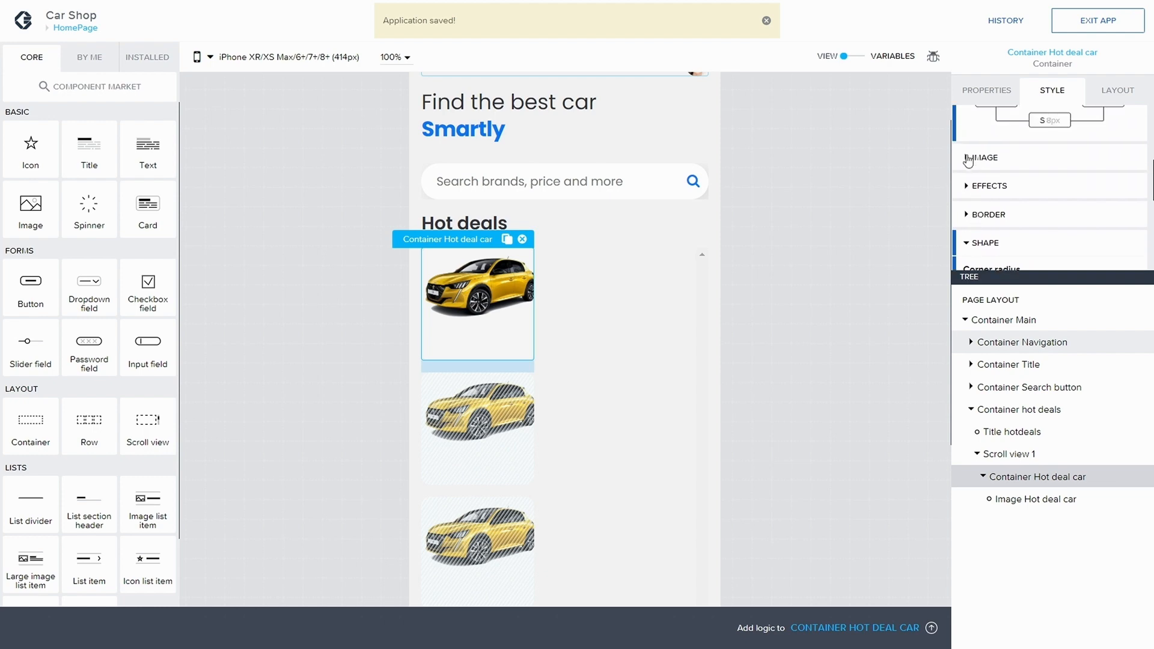
{"action": "left_click", "coordinate": [969, 189]}
{"action": "left_click", "coordinate": [1068, 233]}
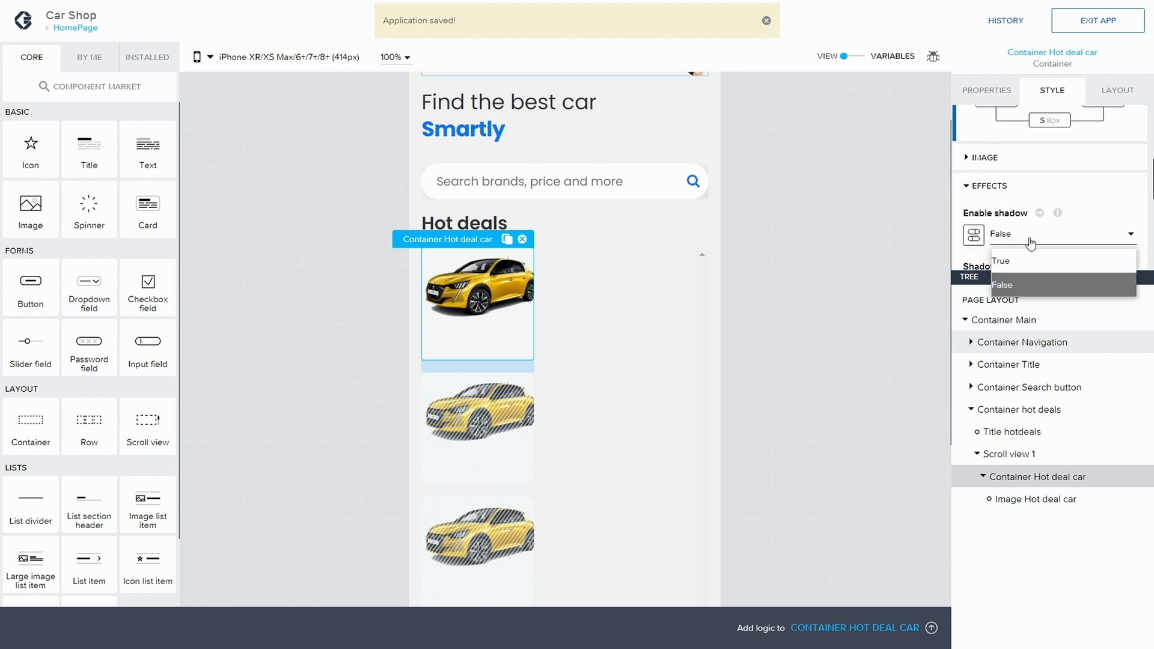
{"action": "left_click", "coordinate": [1058, 258]}
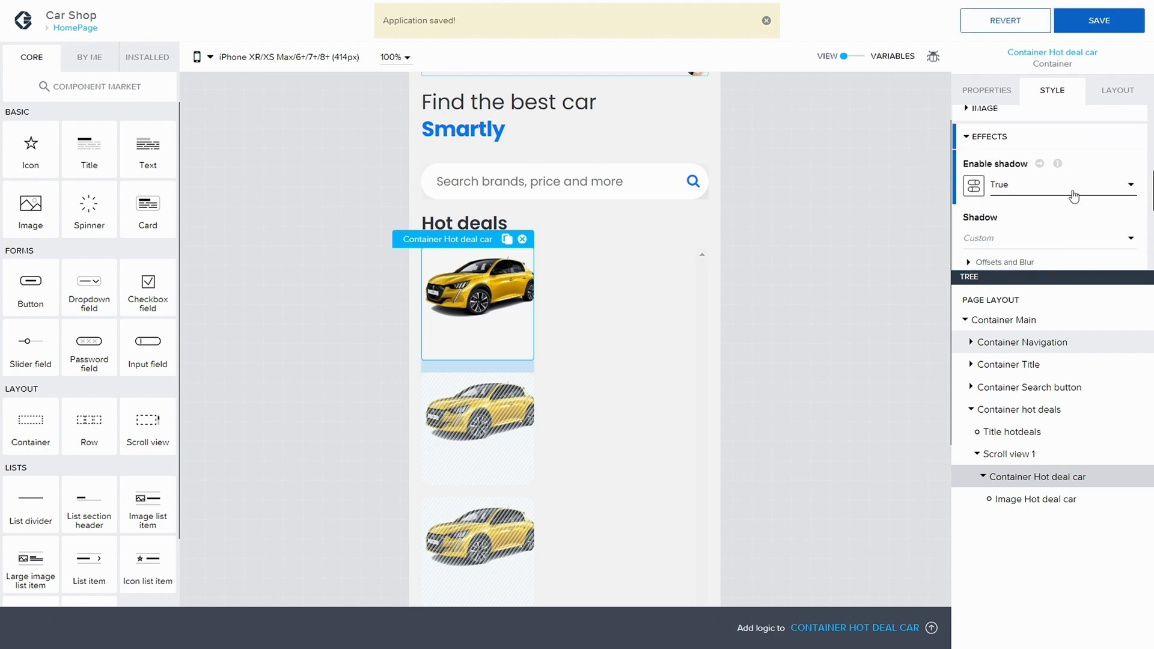
{"action": "scroll", "coordinate": [1027, 220], "scroll_direction": "down", "scroll_amount": 1}
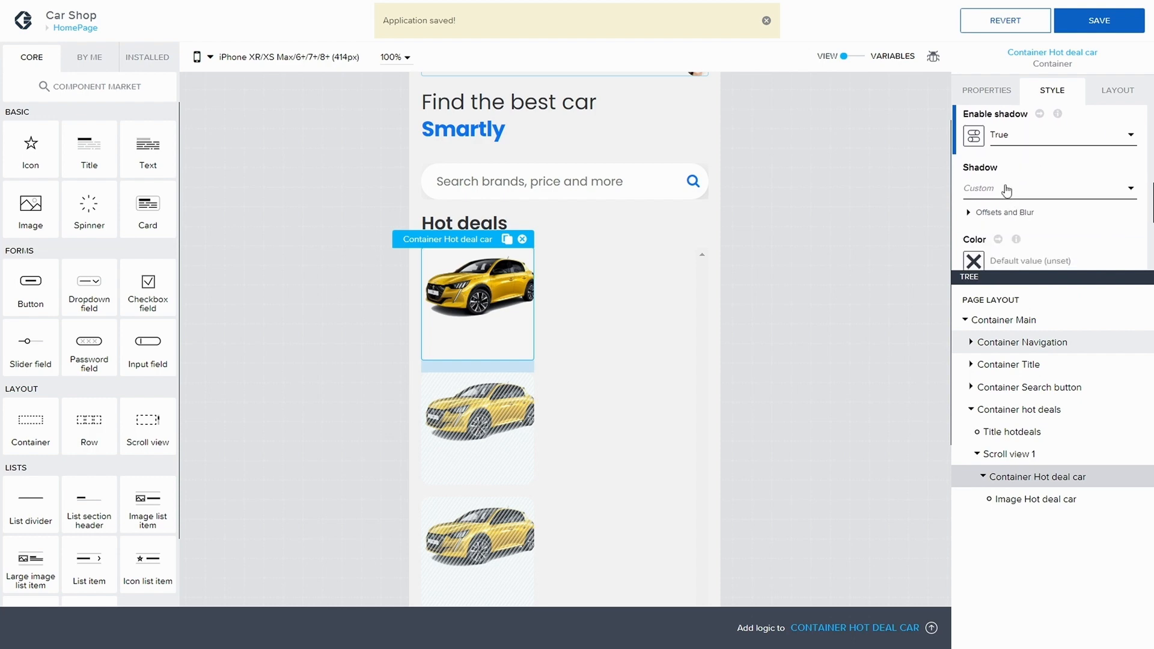
{"action": "left_click", "coordinate": [1010, 193]}
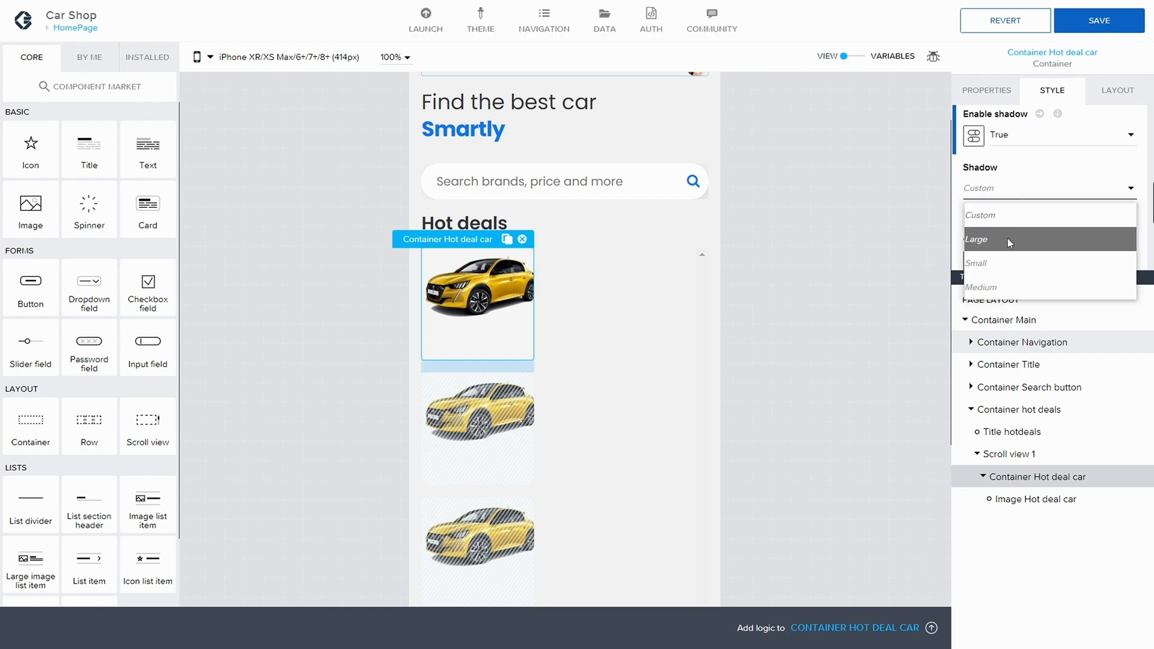
{"action": "left_click", "coordinate": [1007, 239]}
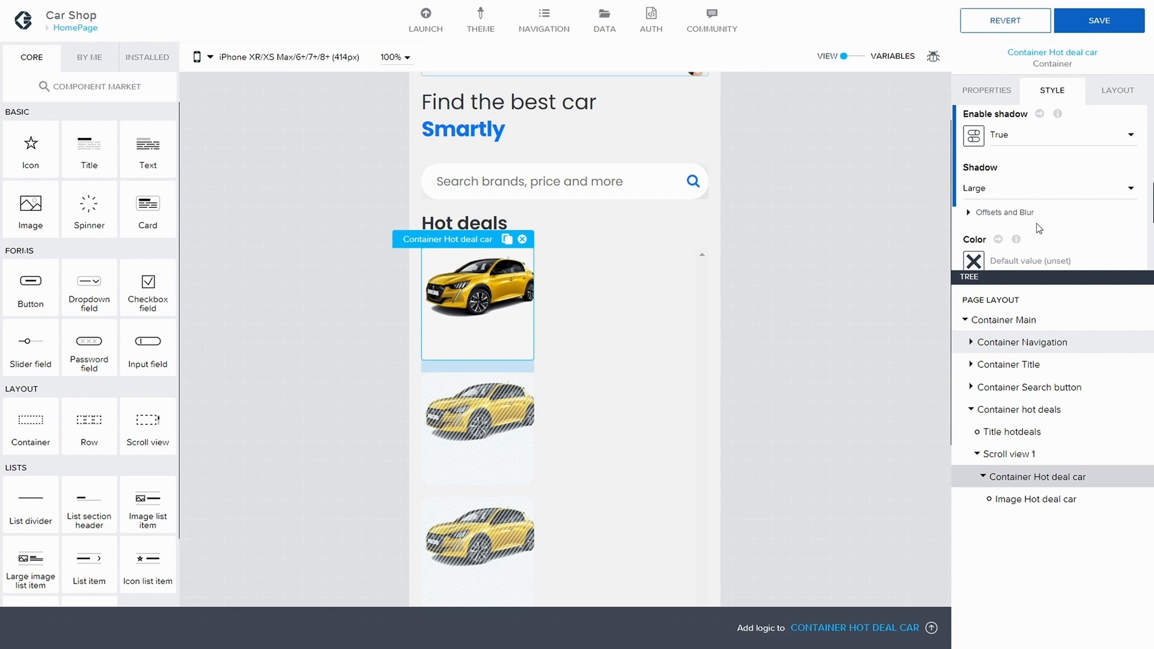
{"action": "left_click", "coordinate": [1098, 21]}
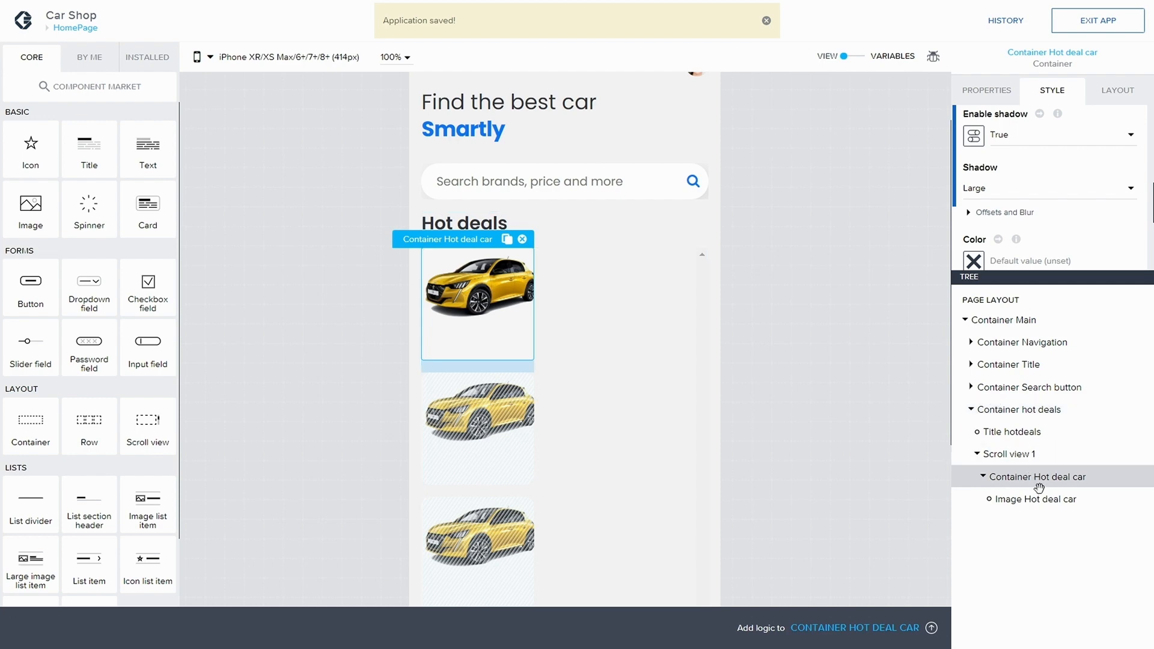
Step: Set the hot deal car container's right spacing to M 12px and save the app
{"action": "left_click", "coordinate": [1114, 98]}
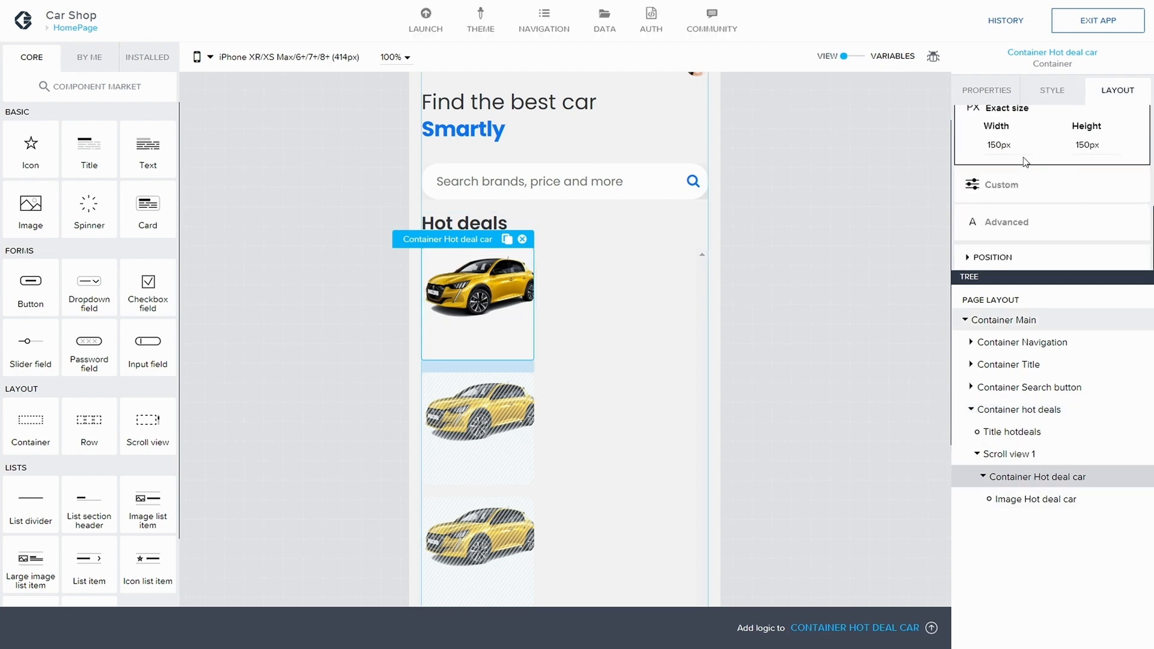
{"action": "scroll", "coordinate": [1058, 193], "scroll_direction": "up", "scroll_amount": 2}
{"action": "scroll", "coordinate": [1061, 199], "scroll_direction": "up", "scroll_amount": 3}
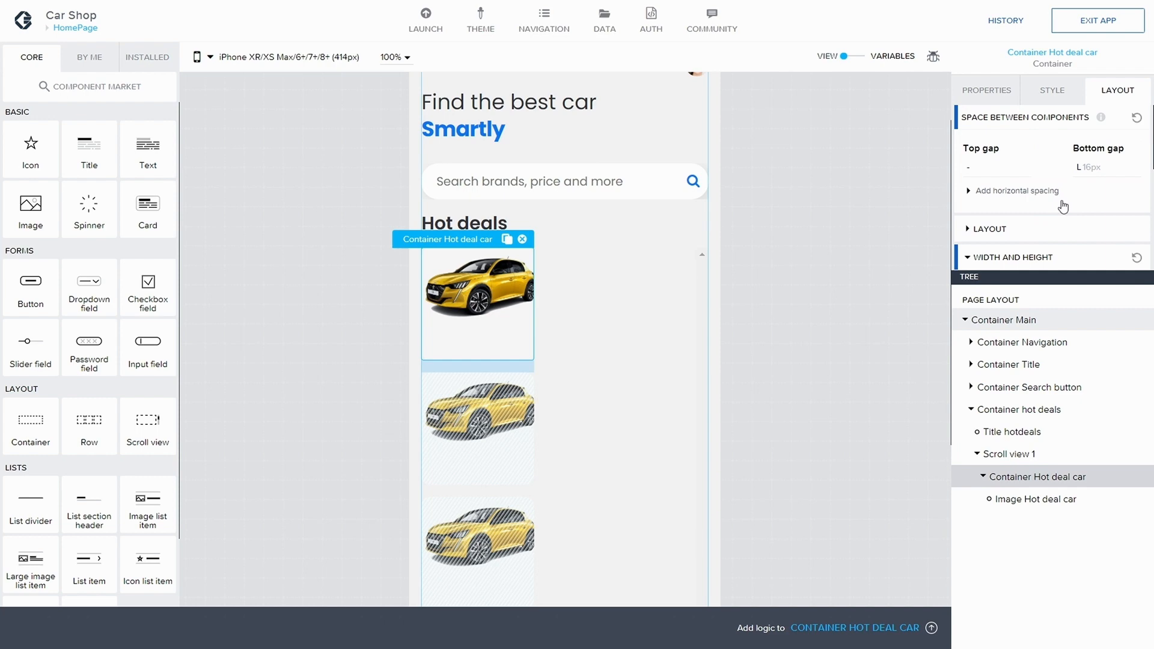
{"action": "left_click", "coordinate": [1100, 168]}
{"action": "left_click", "coordinate": [1099, 170]}
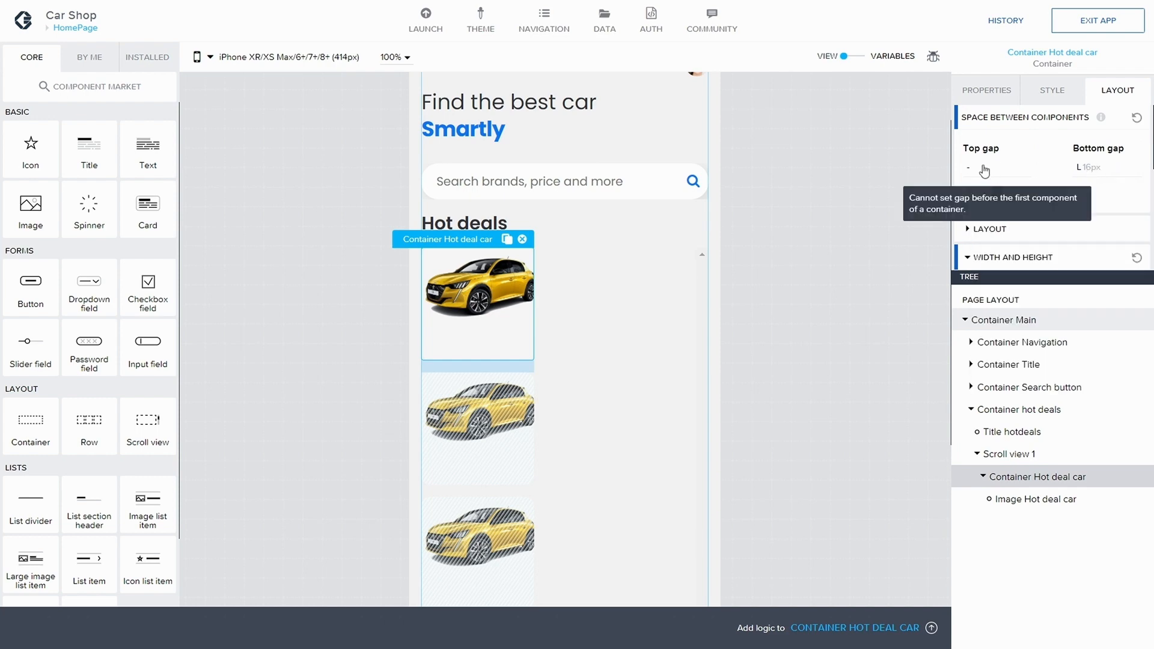
{"action": "left_click", "coordinate": [1003, 192]}
{"action": "scroll", "coordinate": [1010, 198], "scroll_direction": "down", "scroll_amount": 1}
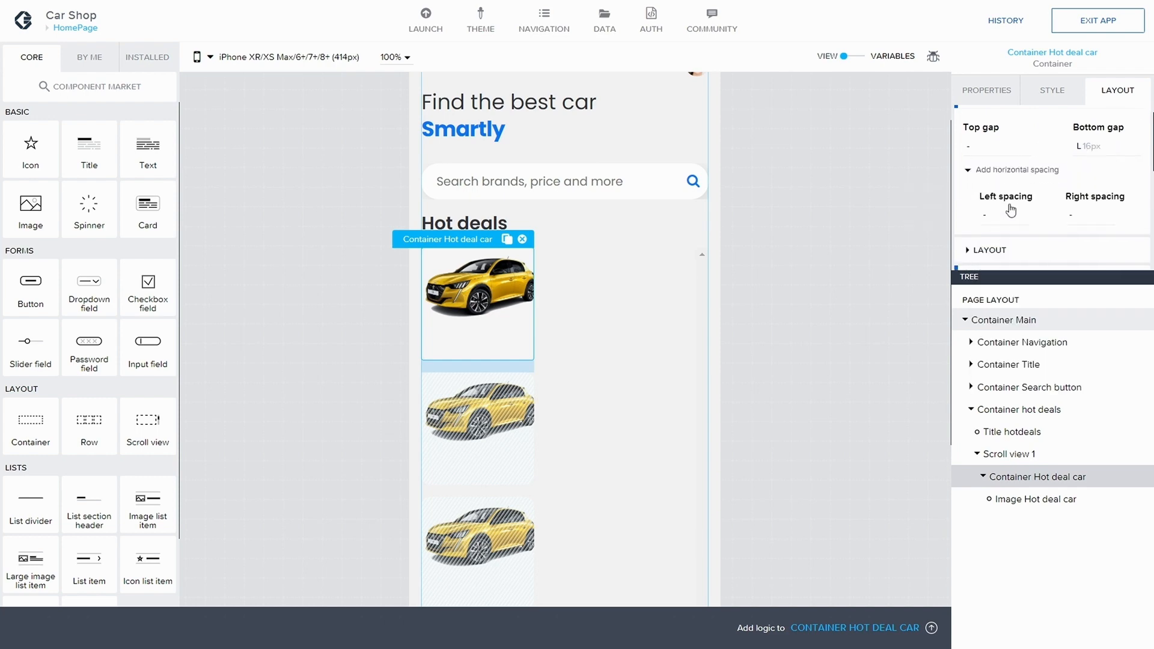
{"action": "left_click", "coordinate": [1080, 212]}
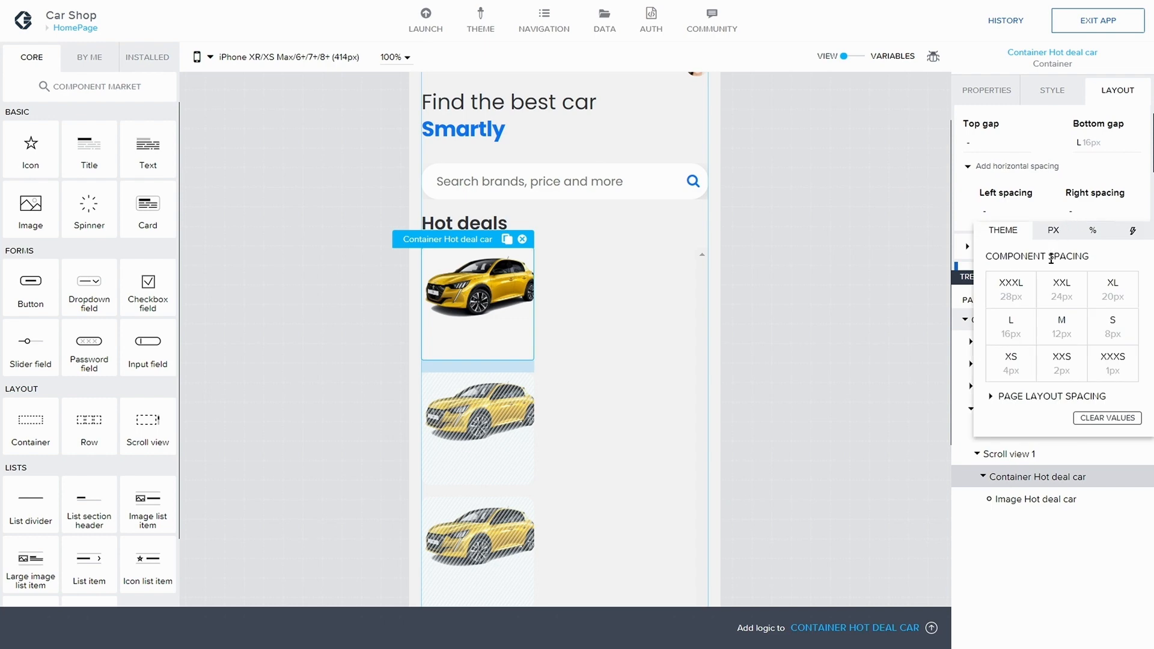
{"action": "left_click", "coordinate": [1063, 327]}
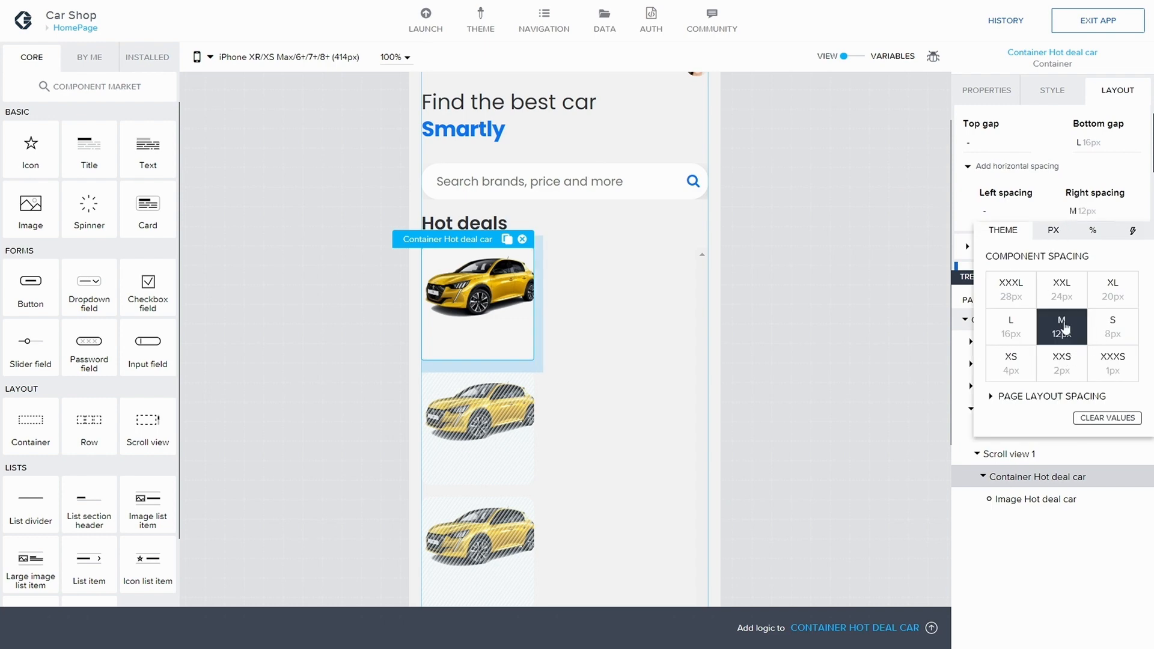
{"action": "left_click", "coordinate": [1090, 26]}
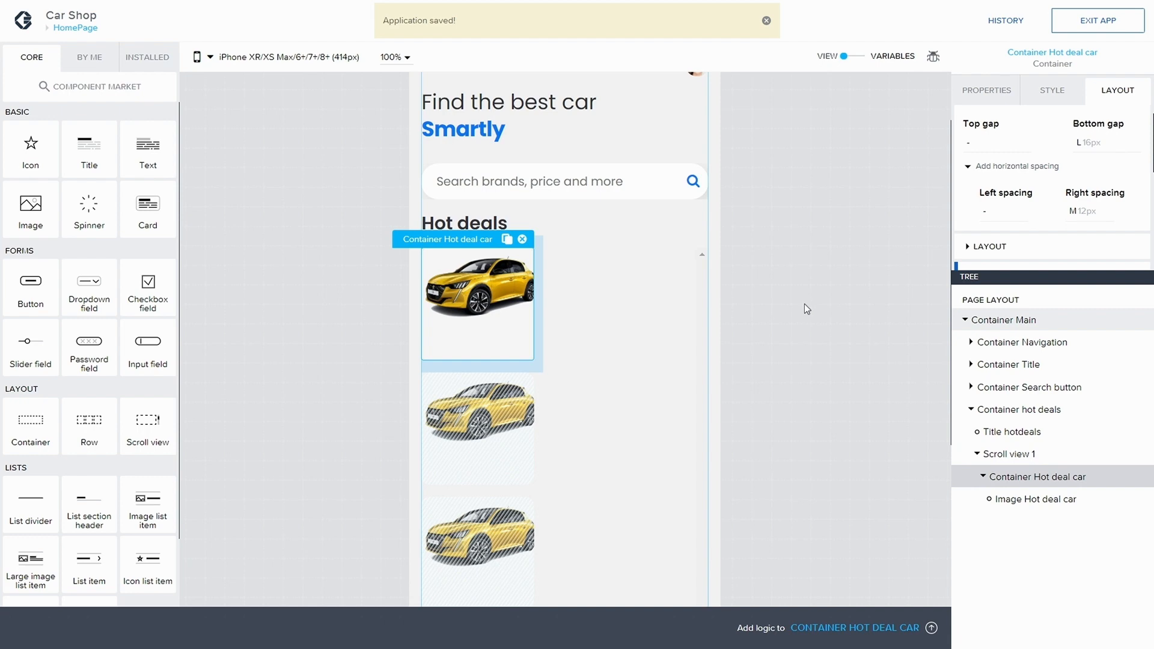
Step: Set Scroll view 1's width and height to Fit content and save the app
{"action": "left_click", "coordinate": [625, 375]}
{"action": "scroll", "coordinate": [820, 389], "scroll_direction": "down", "scroll_amount": 3}
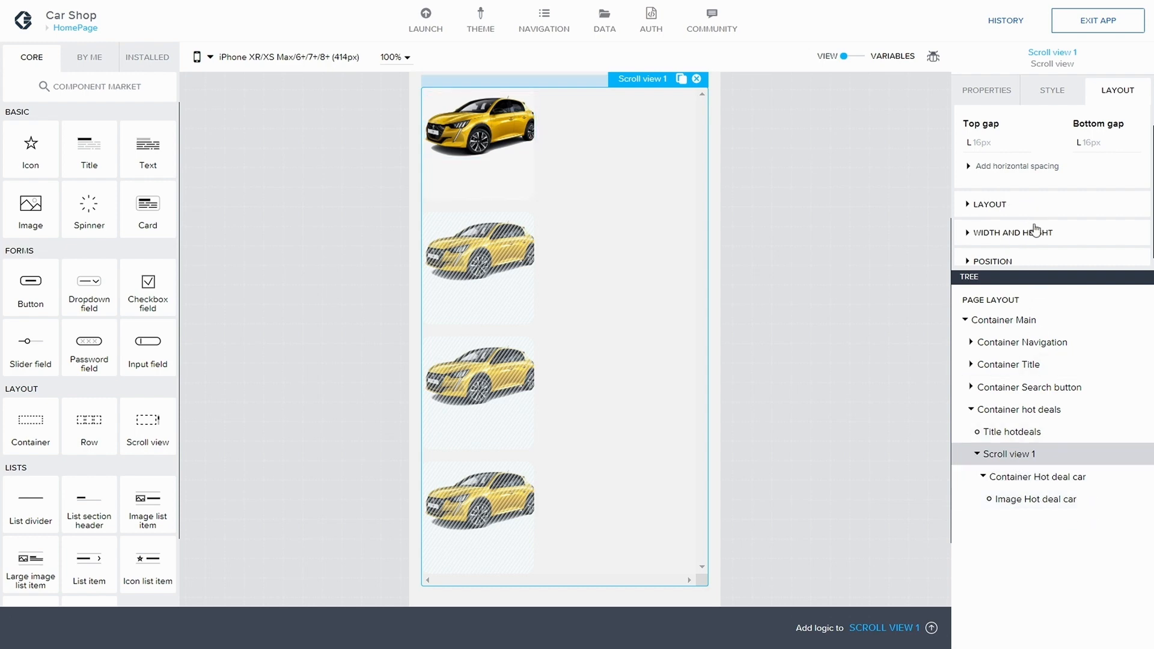
{"action": "left_click", "coordinate": [969, 223]}
{"action": "left_click", "coordinate": [1002, 218]}
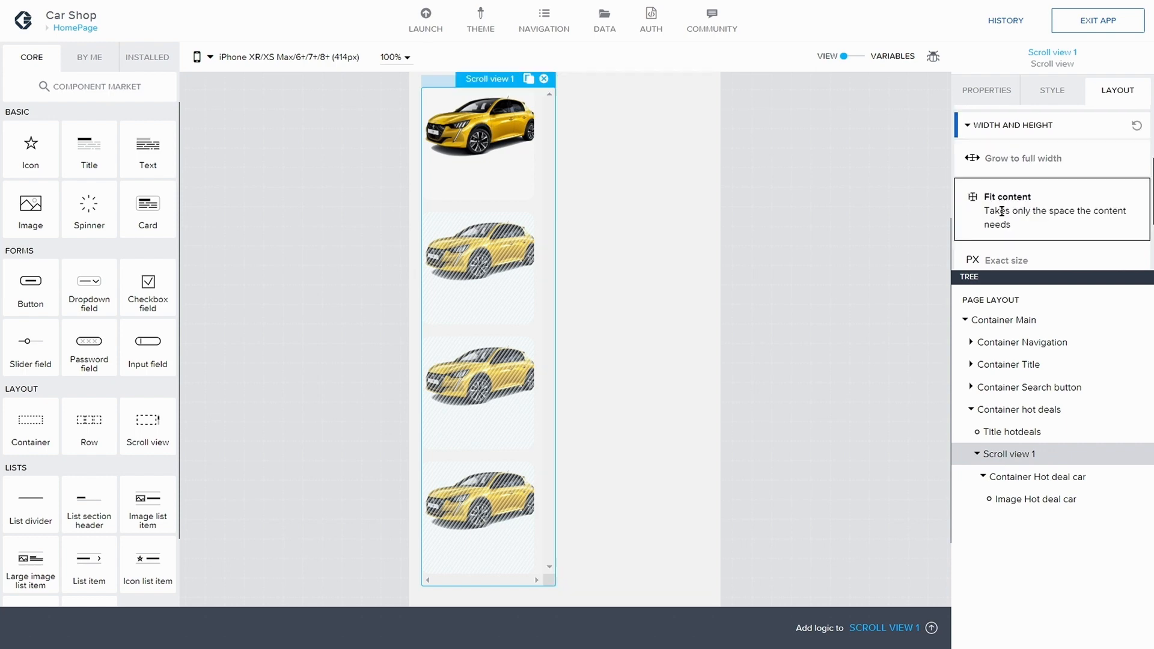
{"action": "left_click", "coordinate": [1111, 26]}
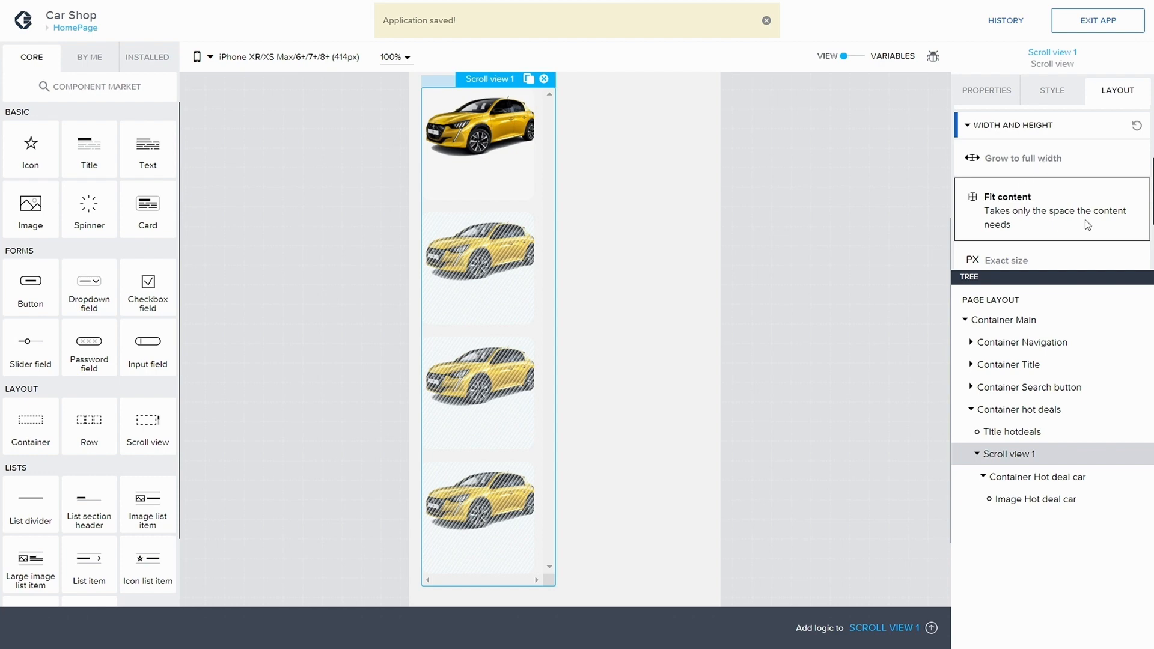
Step: Switch Scroll view 1 to custom sizing and try a 150 px set minimum height before clearing the value
{"action": "scroll", "coordinate": [1014, 205], "scroll_direction": "down", "scroll_amount": 2}
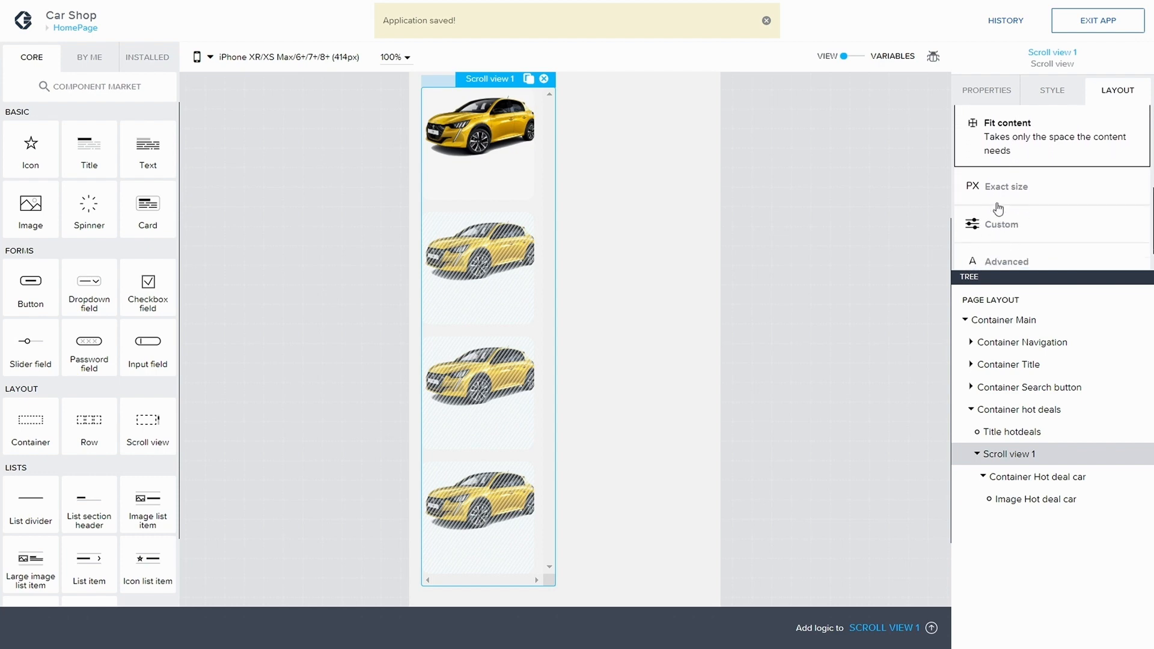
{"action": "left_click", "coordinate": [1000, 224]}
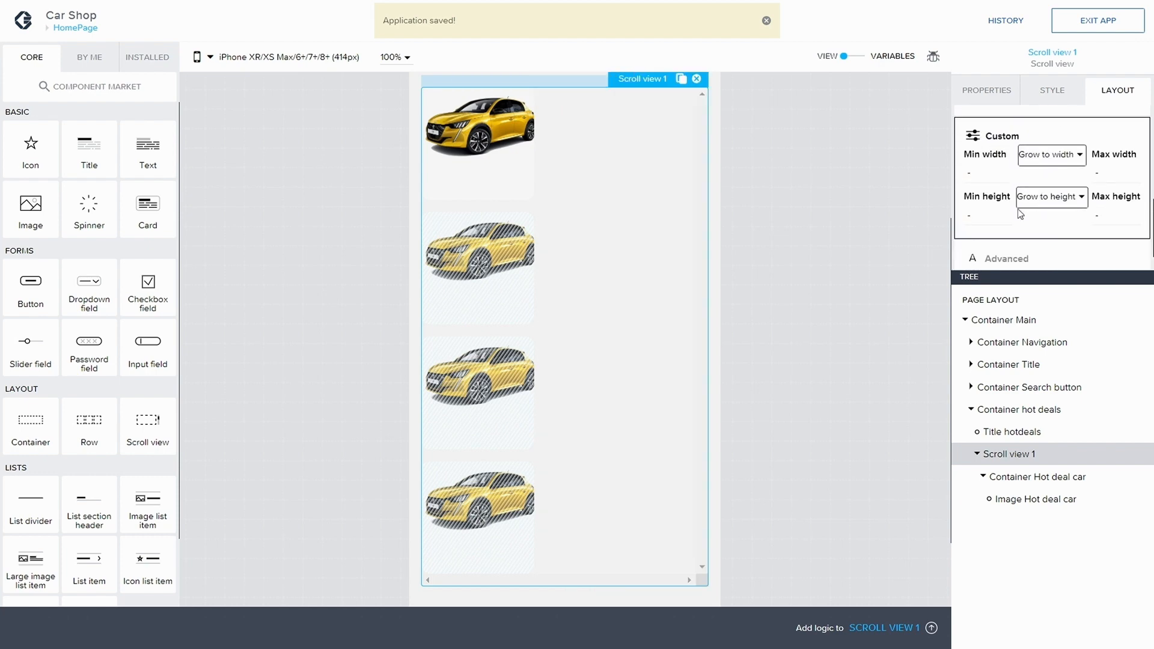
{"action": "left_click", "coordinate": [1047, 187]}
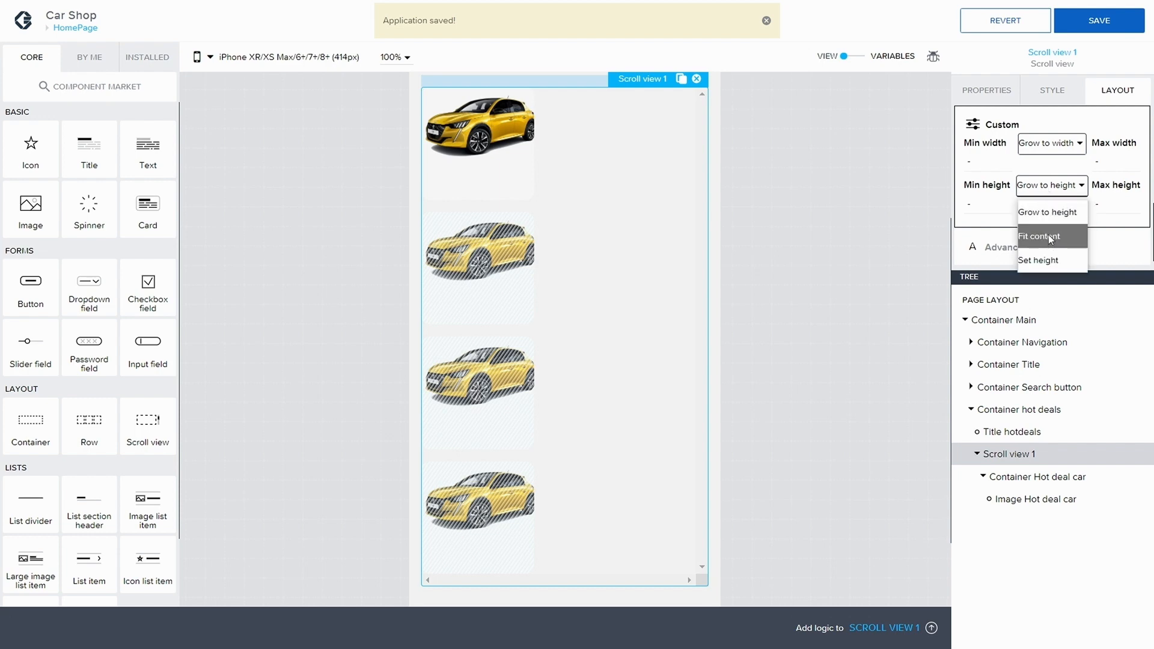
{"action": "left_click", "coordinate": [1045, 260]}
{"action": "left_click", "coordinate": [1038, 205]}
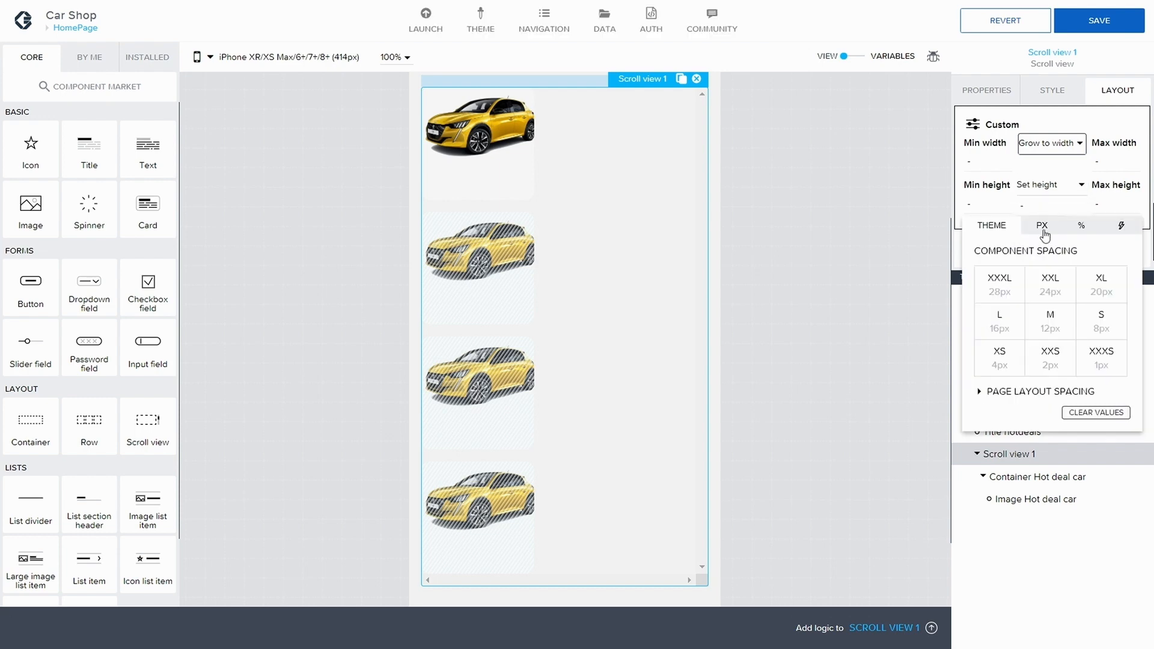
{"action": "left_click", "coordinate": [1044, 227]}
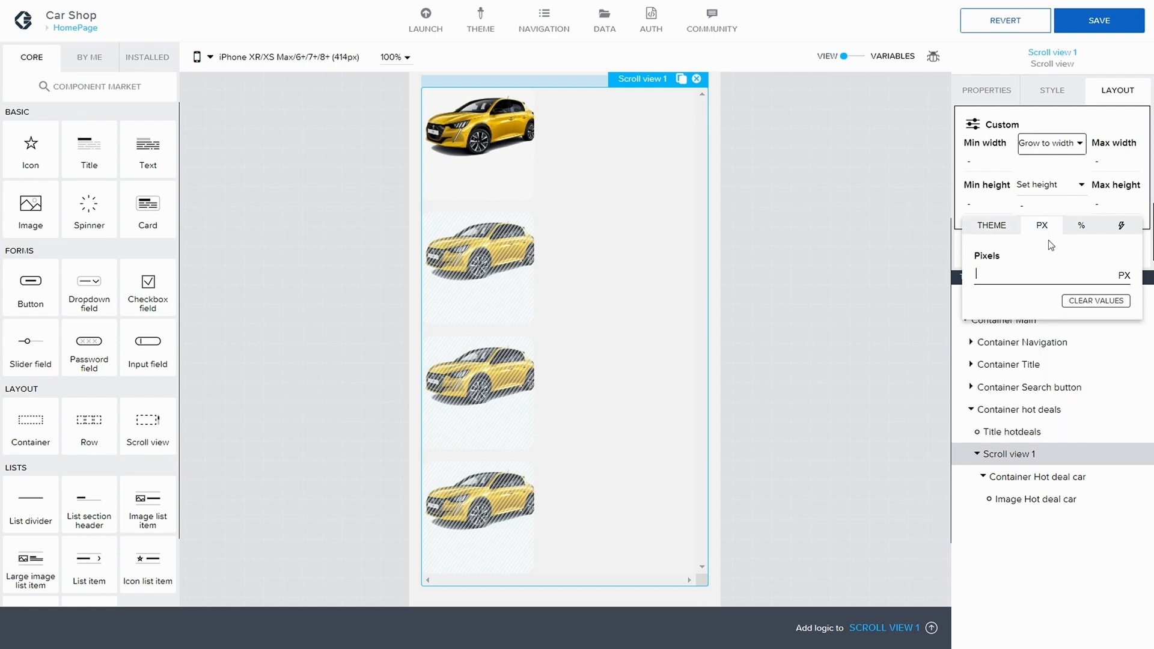
{"action": "left_click", "coordinate": [1045, 280]}
{"action": "type", "text": "150"}
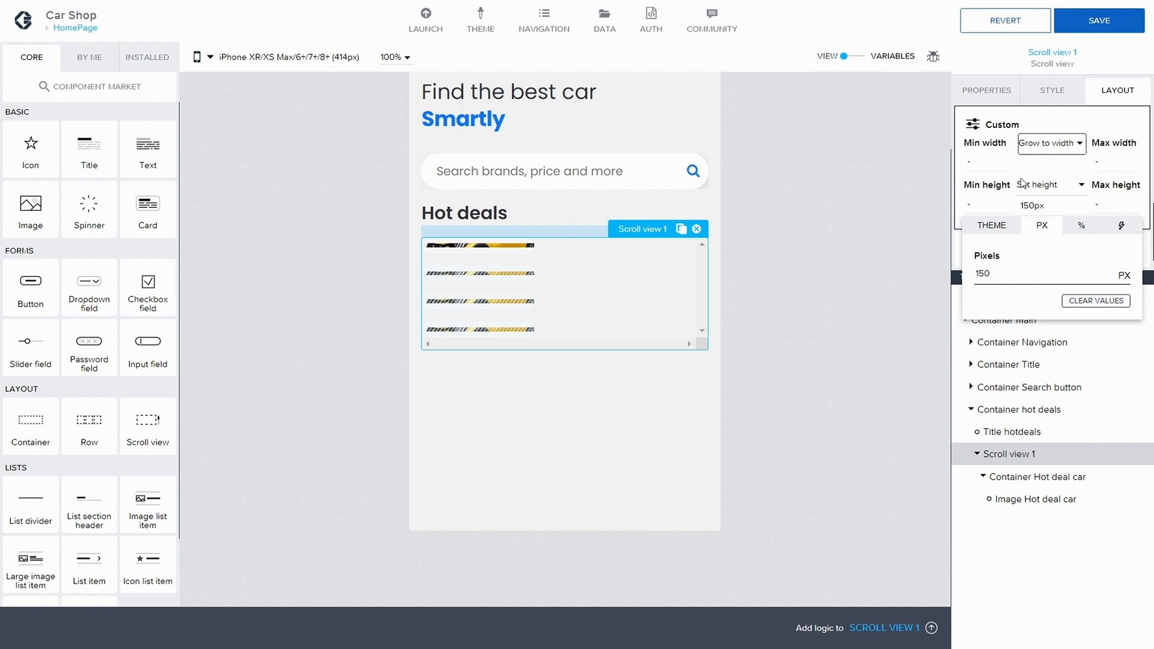
{"action": "left_click", "coordinate": [1103, 299]}
Step: Review the scroll view's properties, including the advanced properties, and save the app
{"action": "left_click", "coordinate": [998, 94]}
{"action": "left_click", "coordinate": [998, 95]}
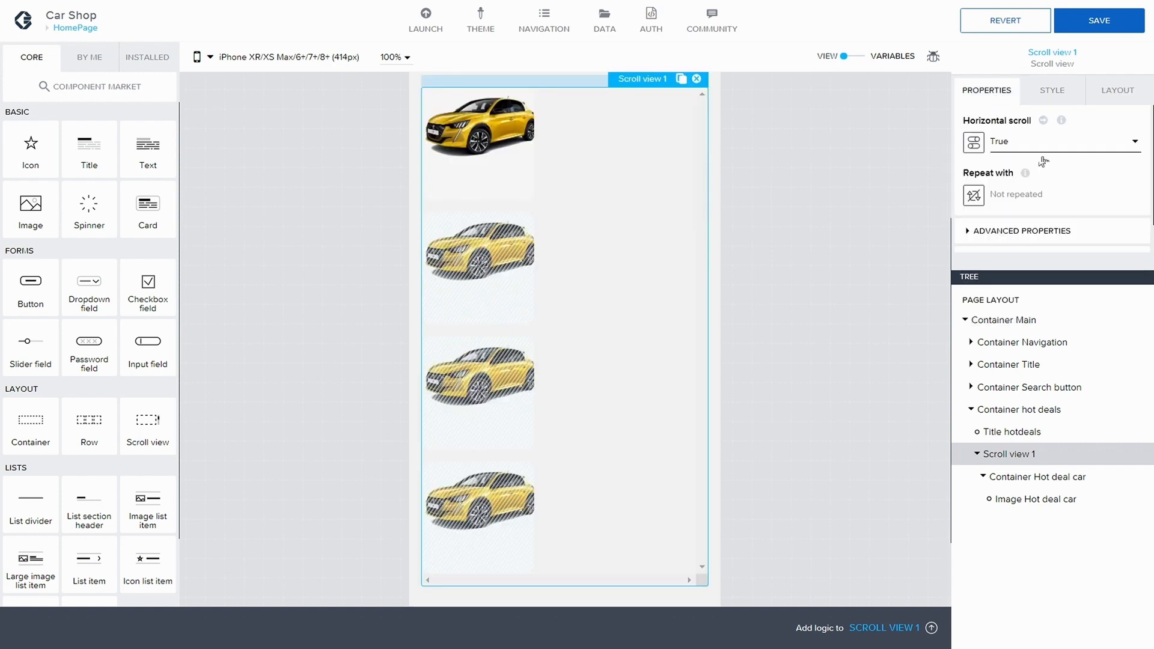
{"action": "left_click", "coordinate": [984, 232]}
{"action": "scroll", "coordinate": [1033, 212], "scroll_direction": "down", "scroll_amount": 1}
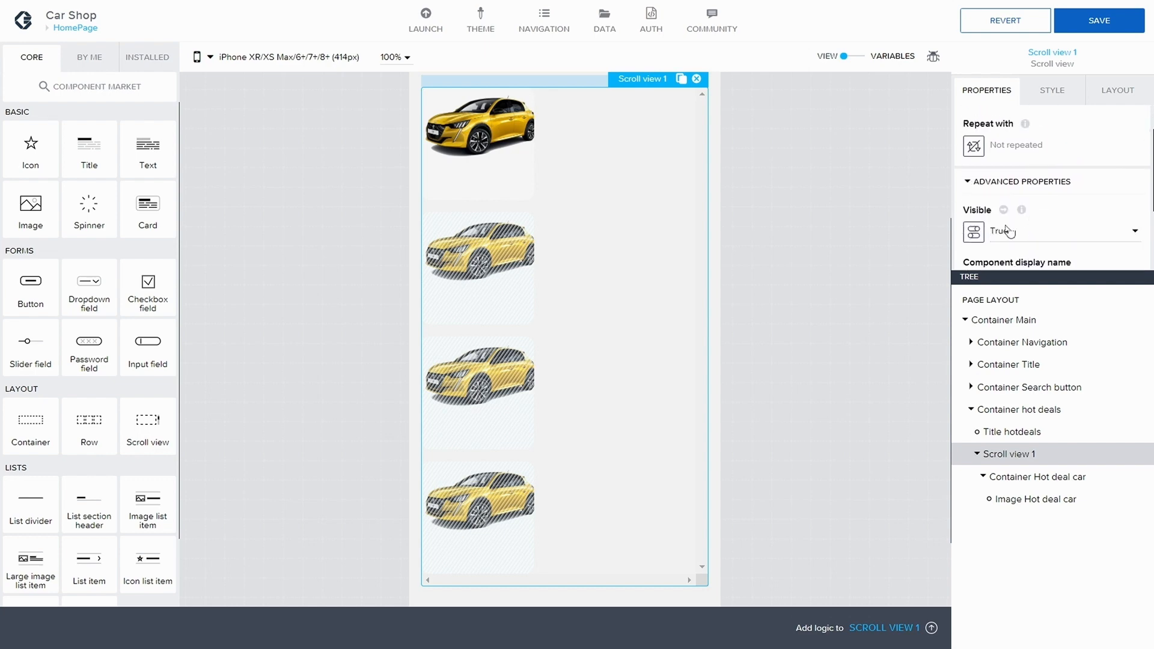
{"action": "scroll", "coordinate": [1029, 120], "scroll_direction": "up", "scroll_amount": 1}
{"action": "key", "text": "ctrl+s"}
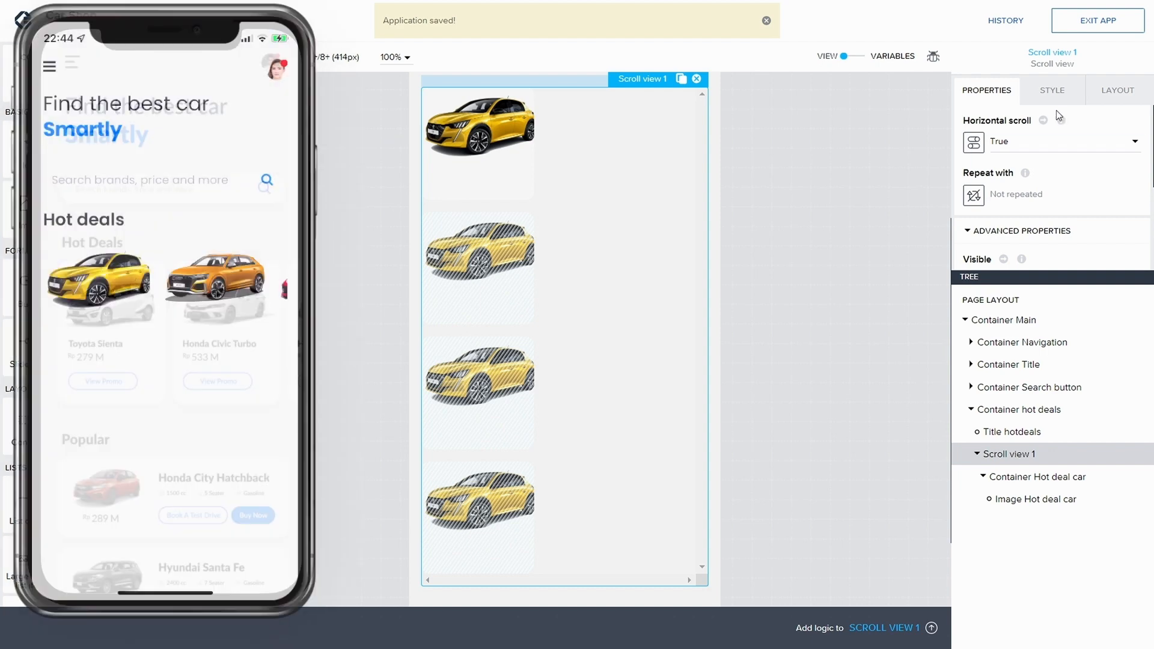
{"action": "mouse_move", "coordinate": [1150, 3]}
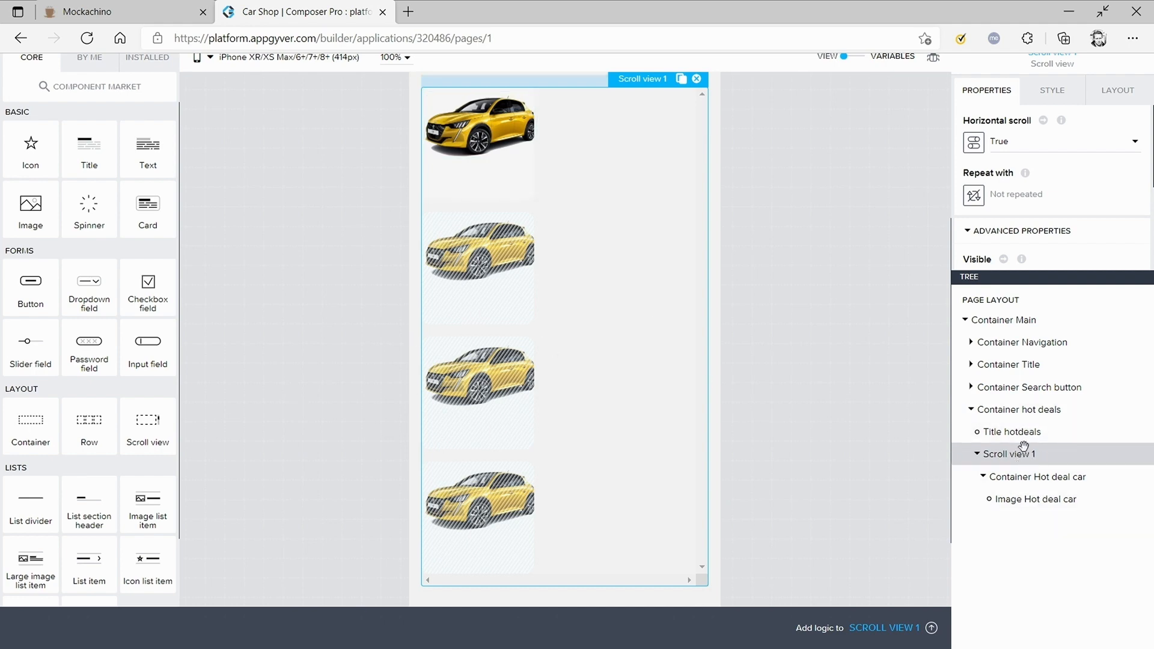
Step: Set Scroll view 1's custom minimum width to Fit content and save the app
{"action": "left_click", "coordinate": [1022, 411]}
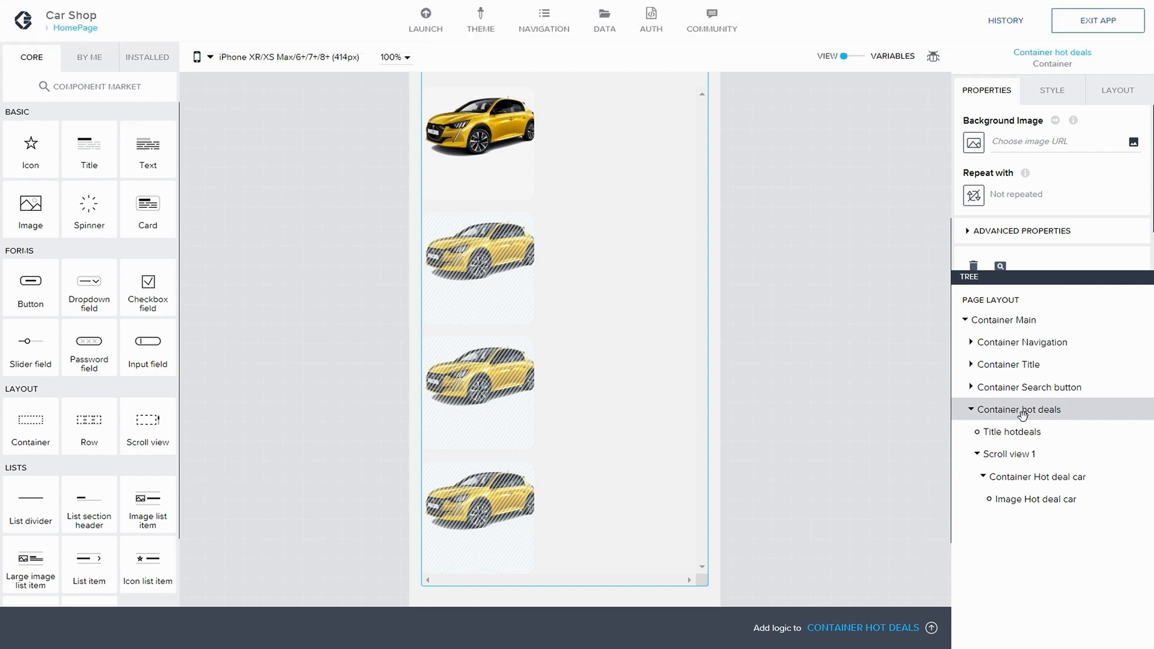
{"action": "left_click", "coordinate": [1019, 450]}
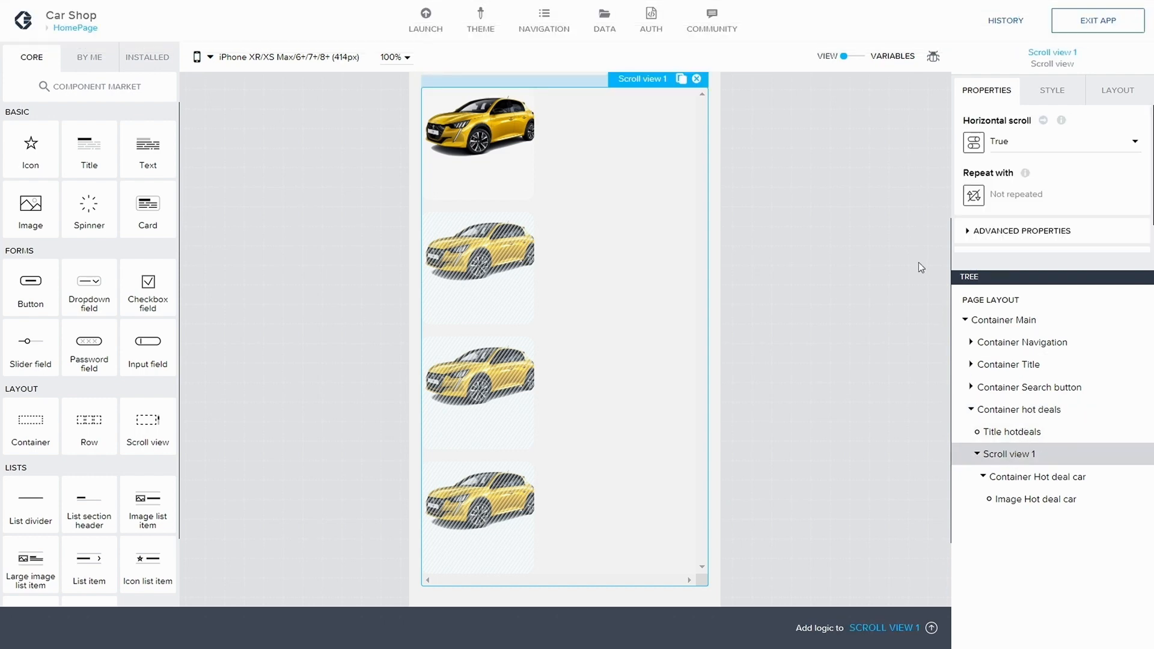
{"action": "left_click", "coordinate": [1113, 91]}
{"action": "scroll", "coordinate": [1052, 167], "scroll_direction": "down", "scroll_amount": 2}
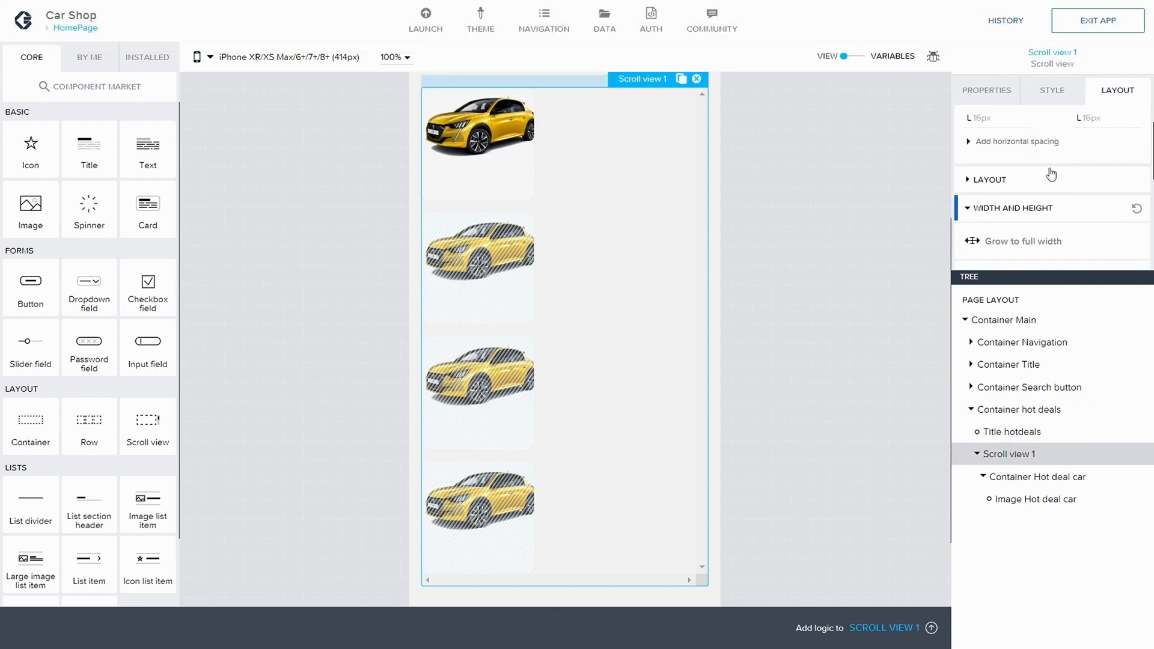
{"action": "scroll", "coordinate": [1051, 174], "scroll_direction": "down", "scroll_amount": 4}
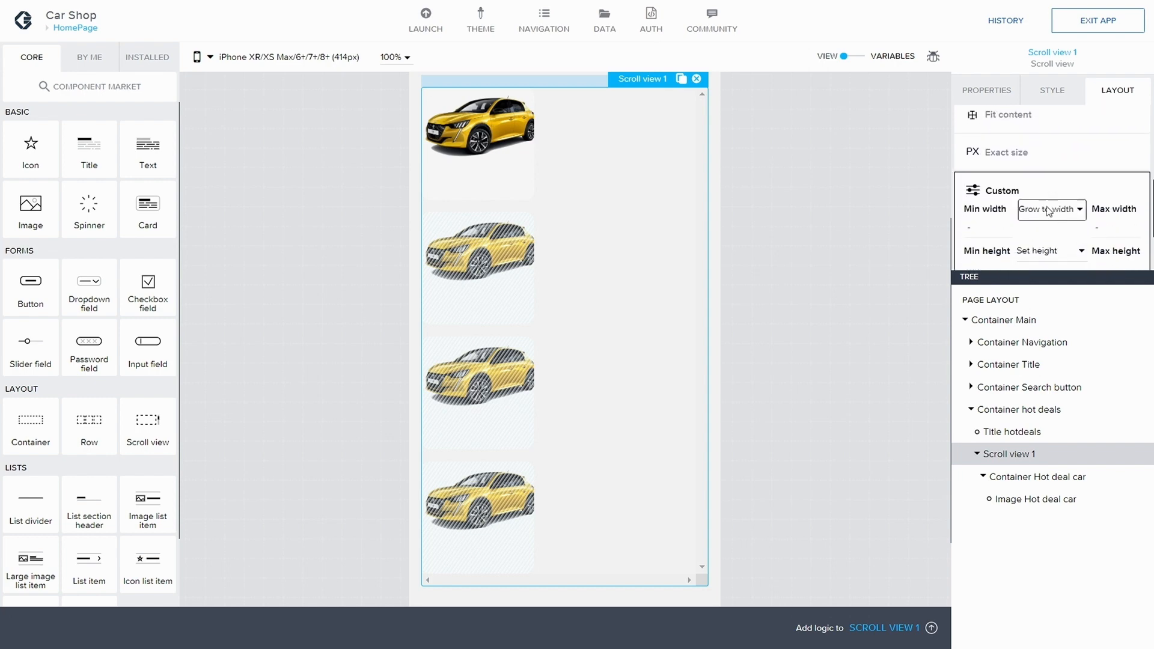
{"action": "scroll", "coordinate": [1047, 210], "scroll_direction": "down", "scroll_amount": 1}
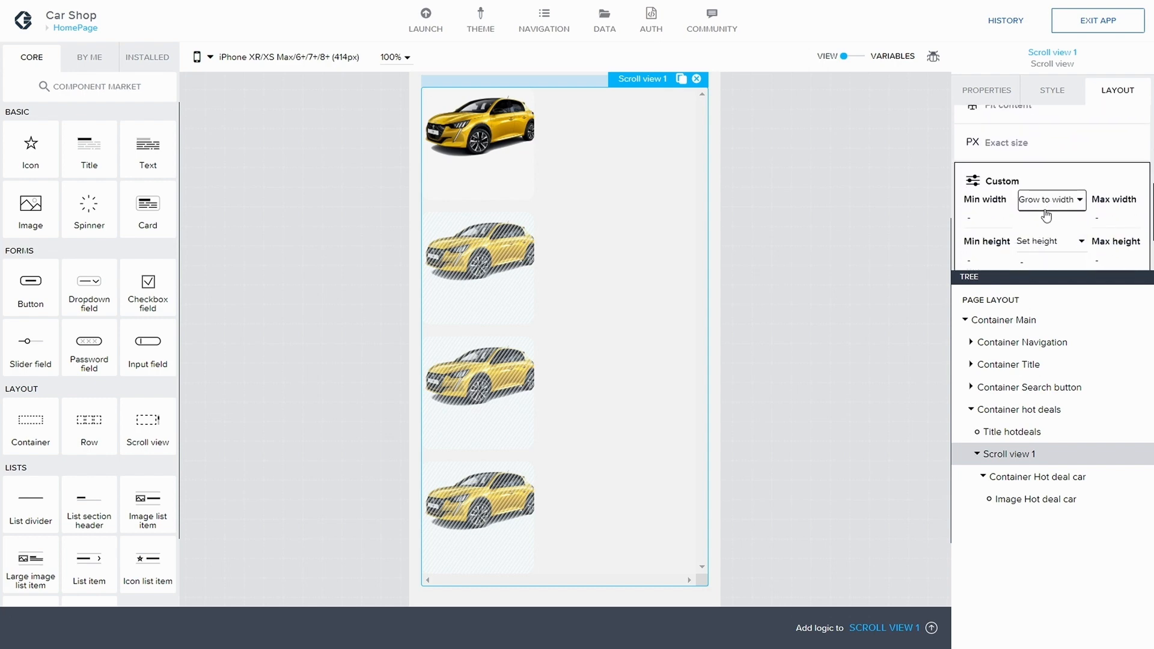
{"action": "left_click", "coordinate": [1056, 205]}
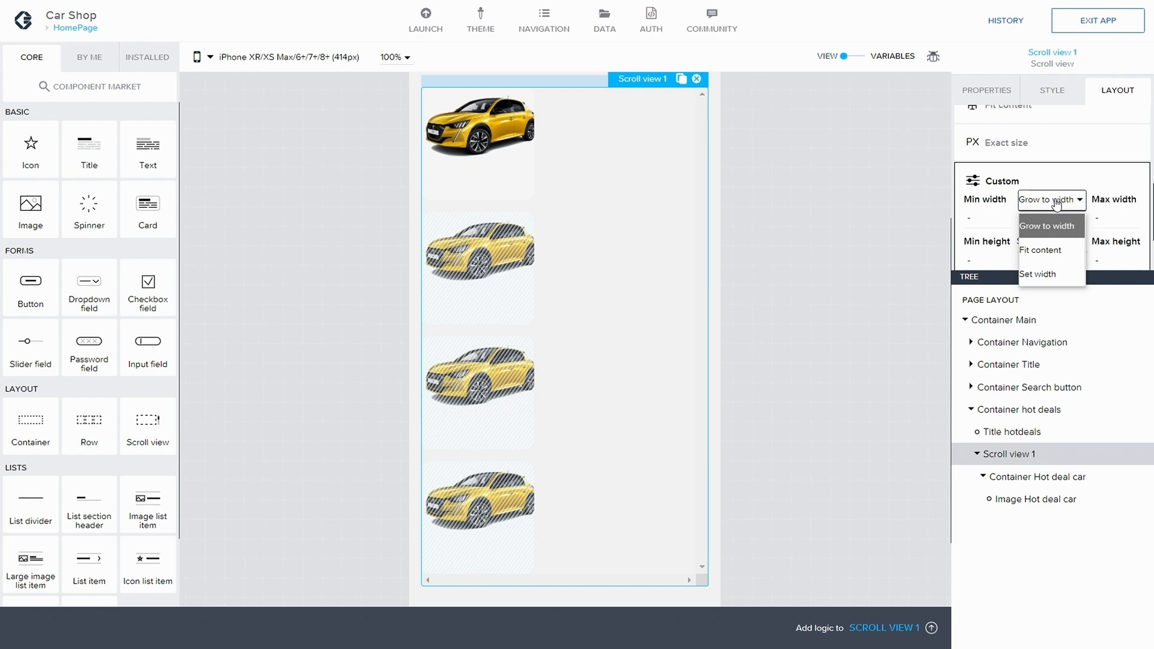
{"action": "left_click", "coordinate": [1058, 248]}
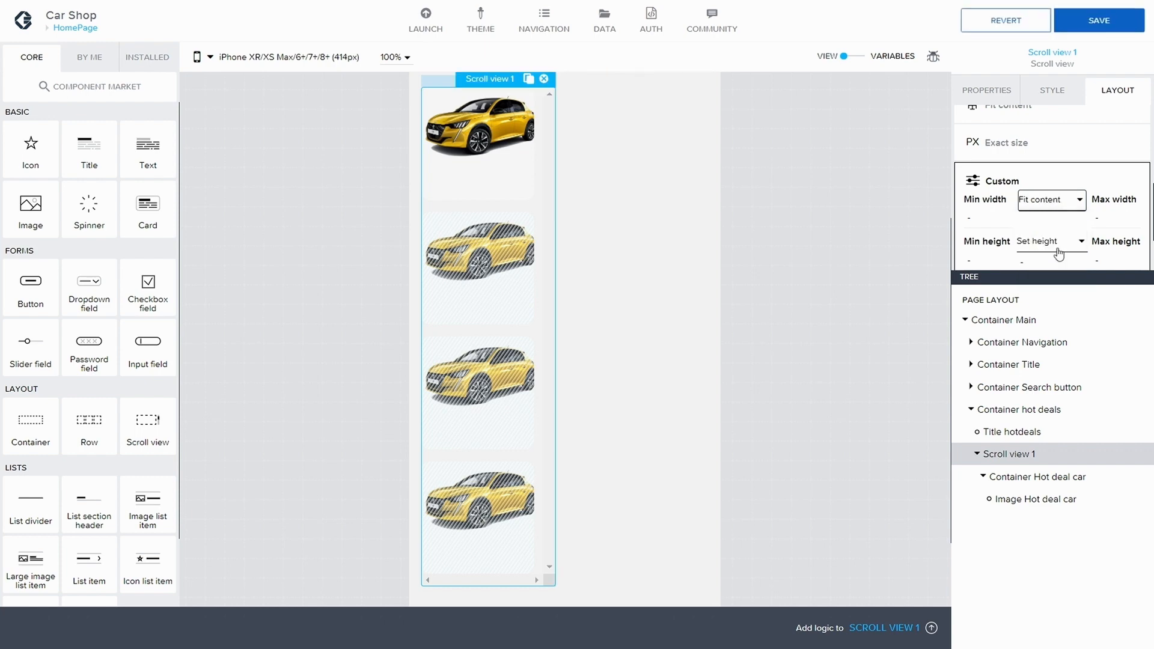
{"action": "left_click", "coordinate": [1088, 23]}
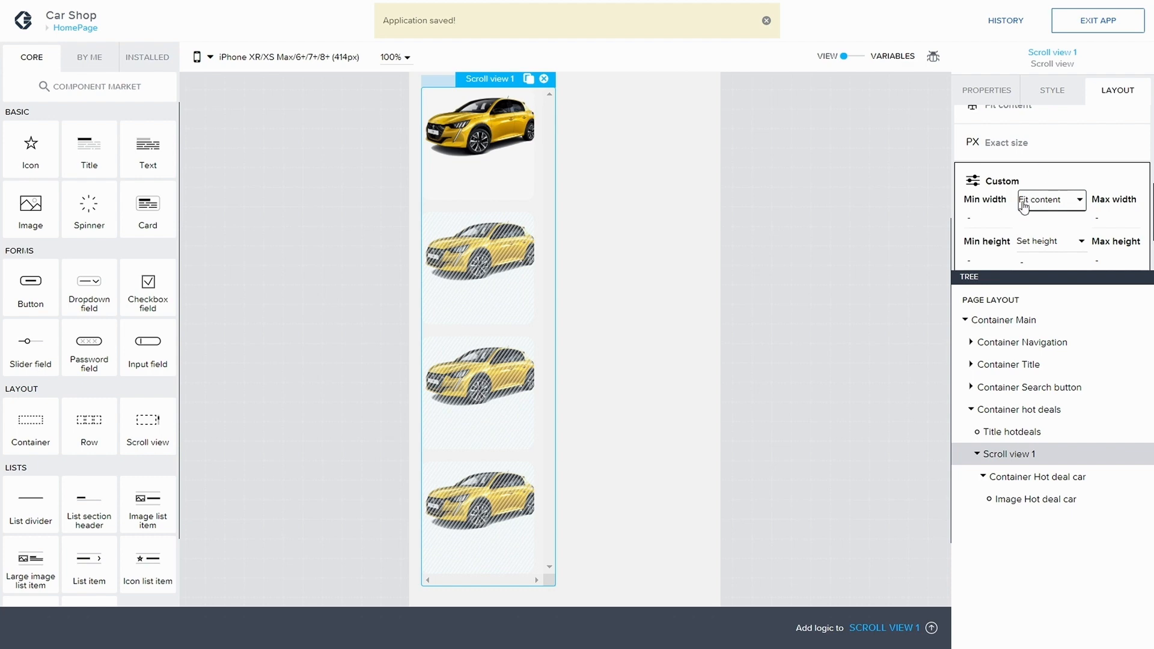
Step: Set Scroll view 1's minimum height to a set height of 150 px and save the app
{"action": "left_click", "coordinate": [1055, 241]}
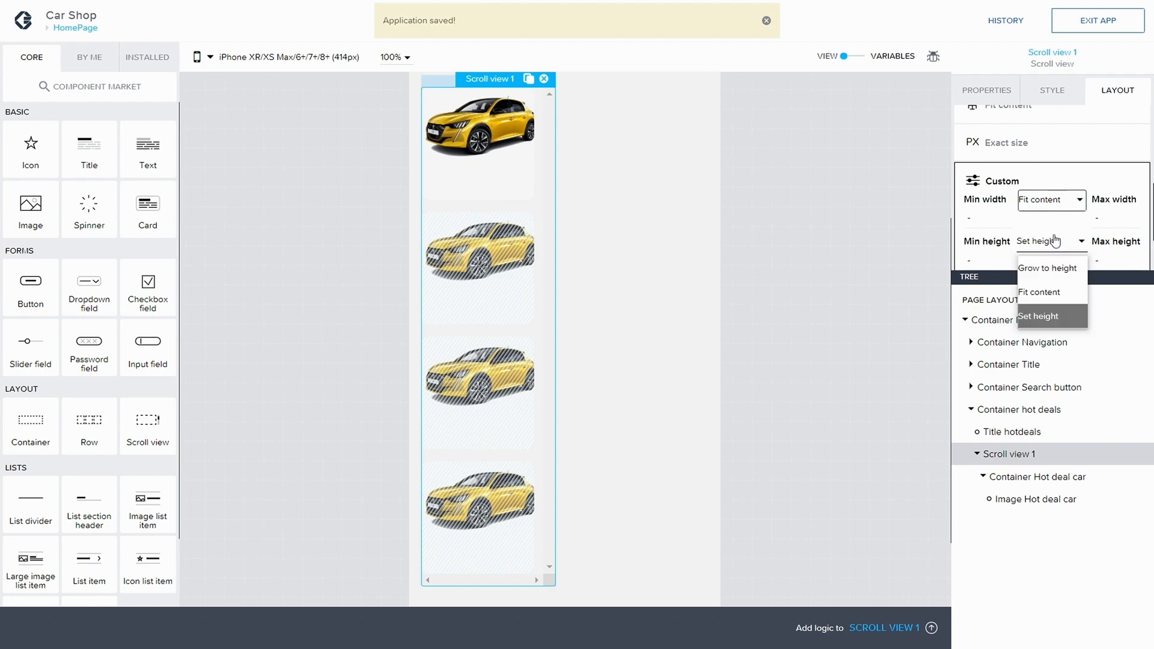
{"action": "left_click", "coordinate": [1060, 268]}
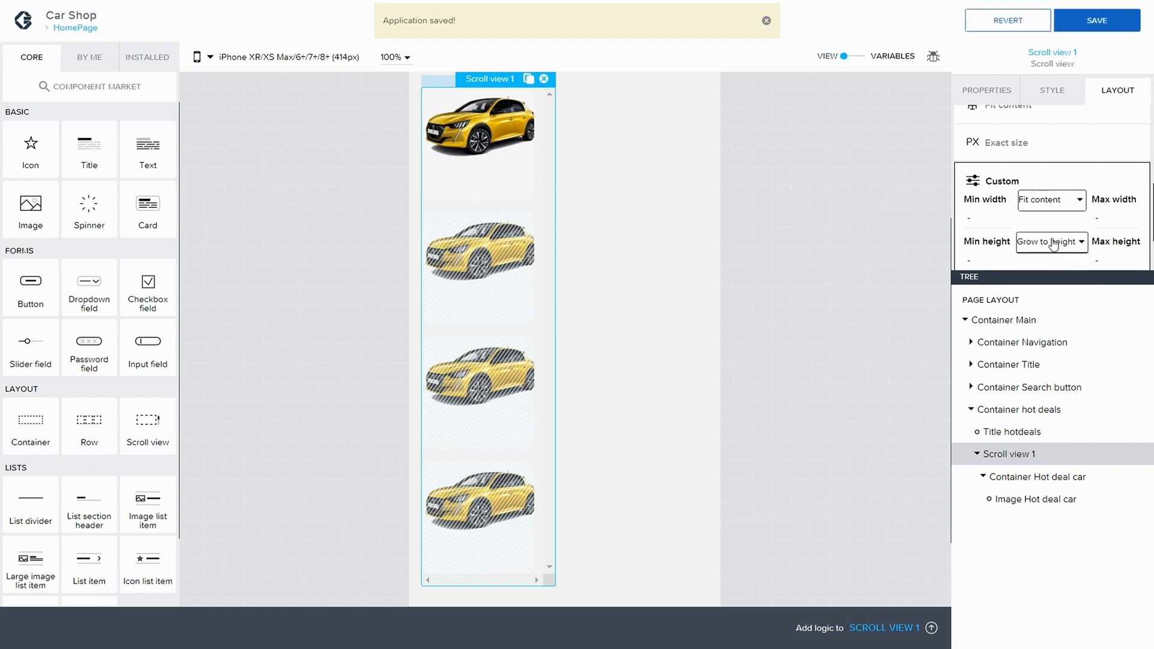
{"action": "left_click", "coordinate": [1053, 243]}
{"action": "left_click", "coordinate": [1052, 316]}
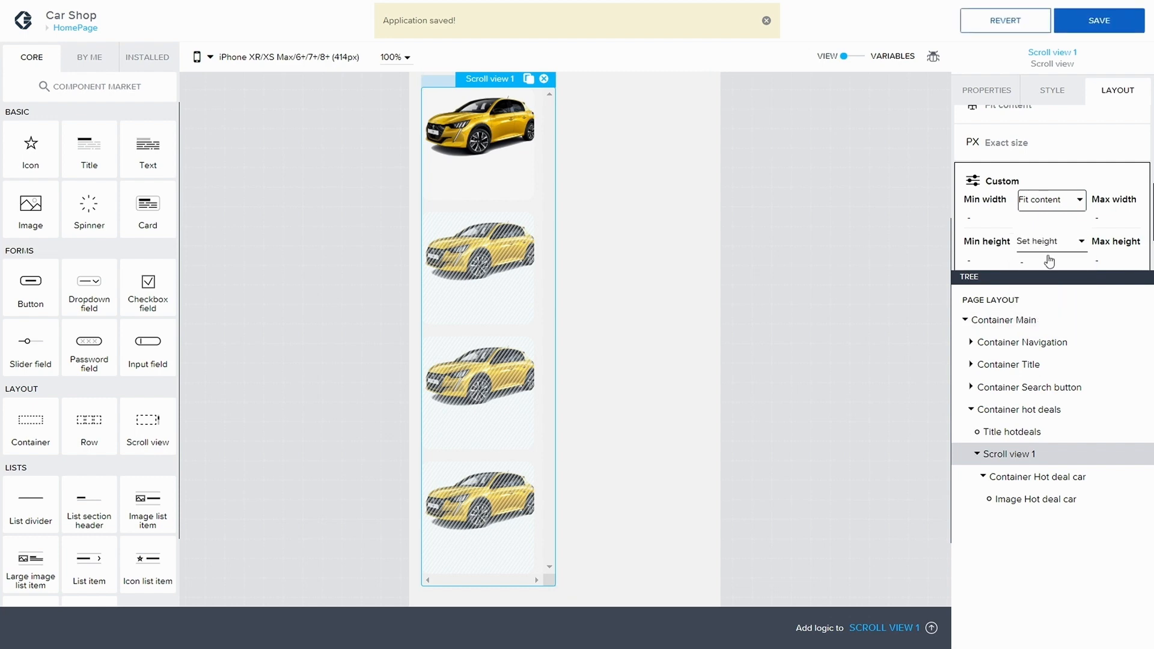
{"action": "left_click", "coordinate": [1040, 238]}
{"action": "left_click", "coordinate": [1042, 257]}
{"action": "left_click", "coordinate": [1036, 304]}
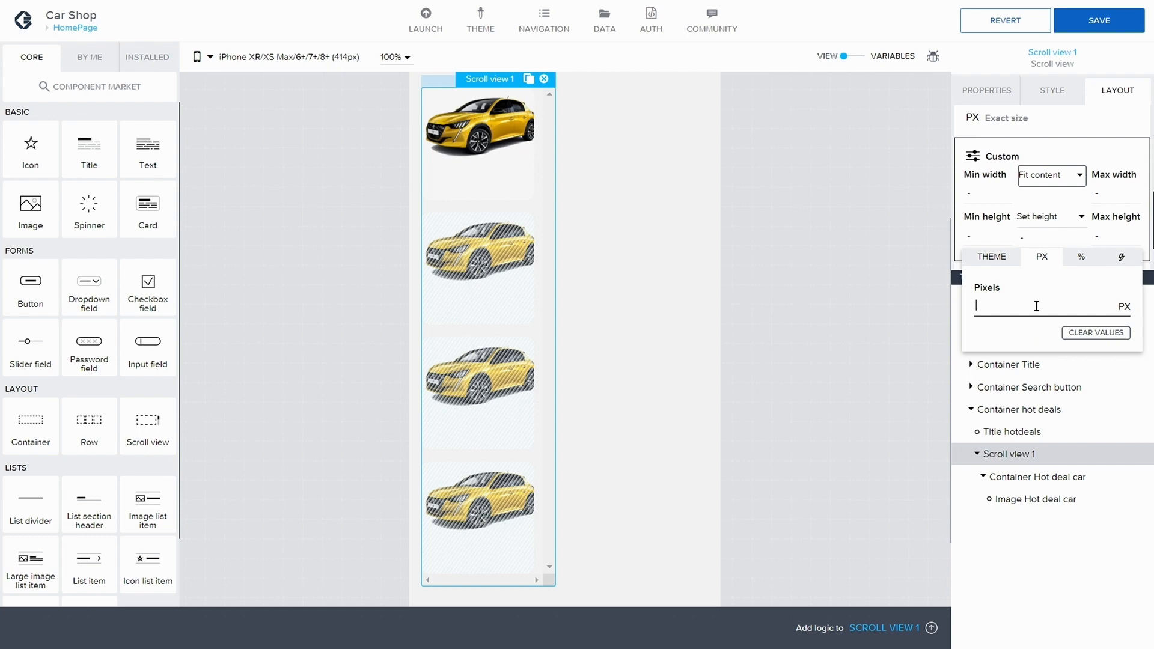
{"action": "type", "text": "100"}
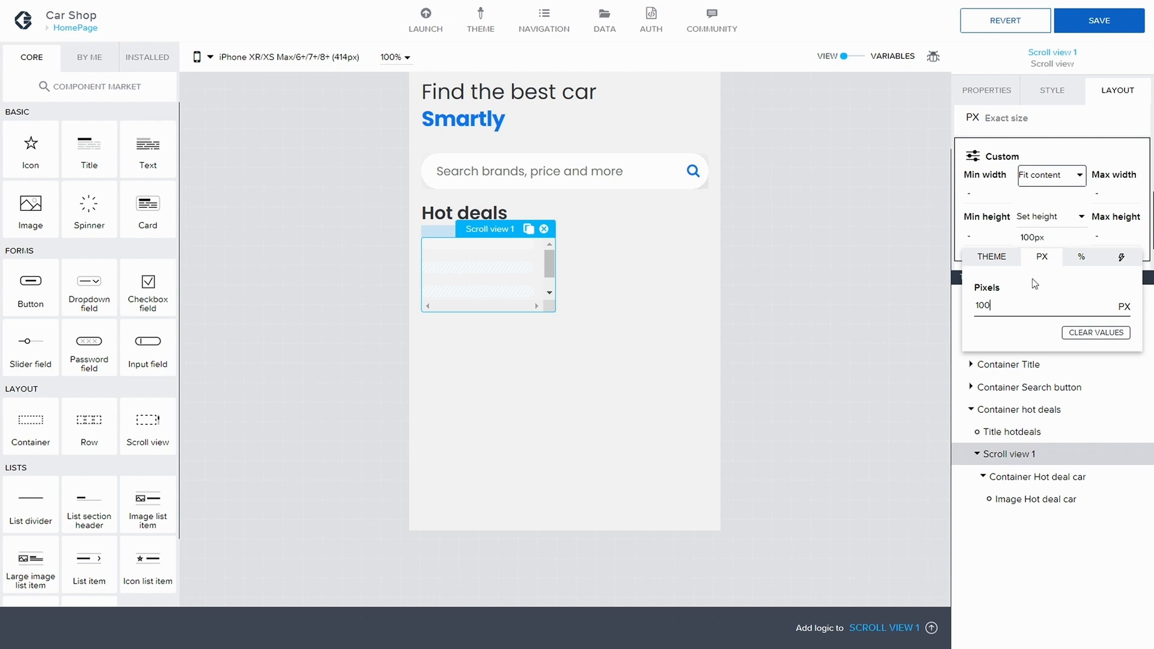
{"action": "double_click", "coordinate": [973, 305]}
{"action": "type", "text": "150"}
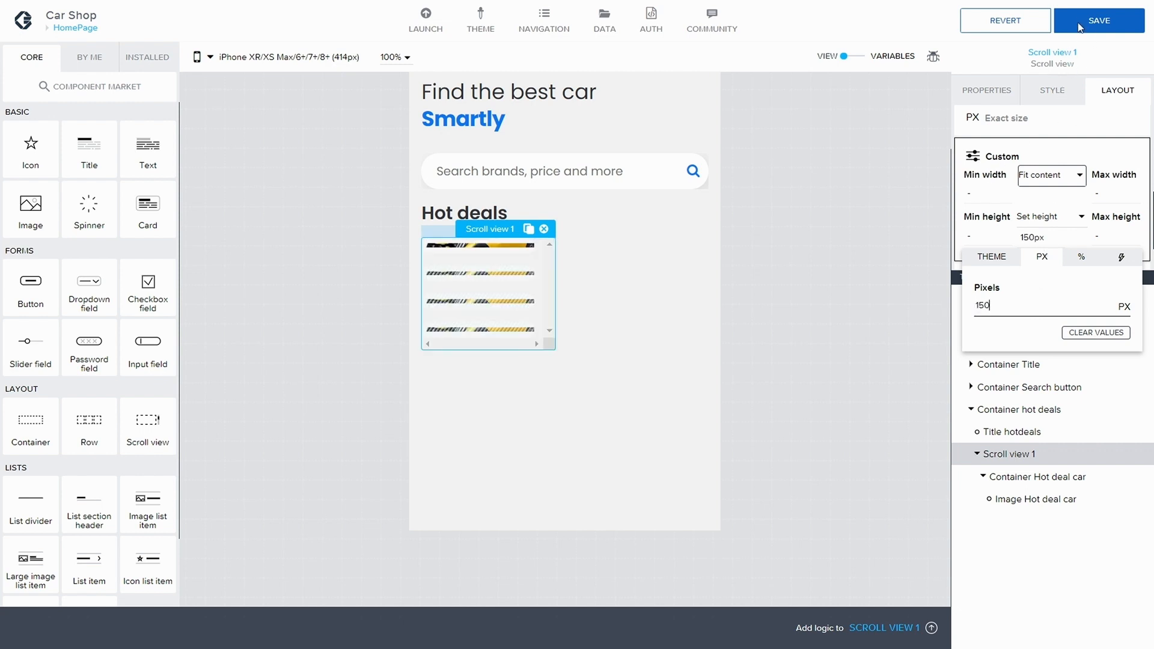
{"action": "left_click", "coordinate": [1099, 22]}
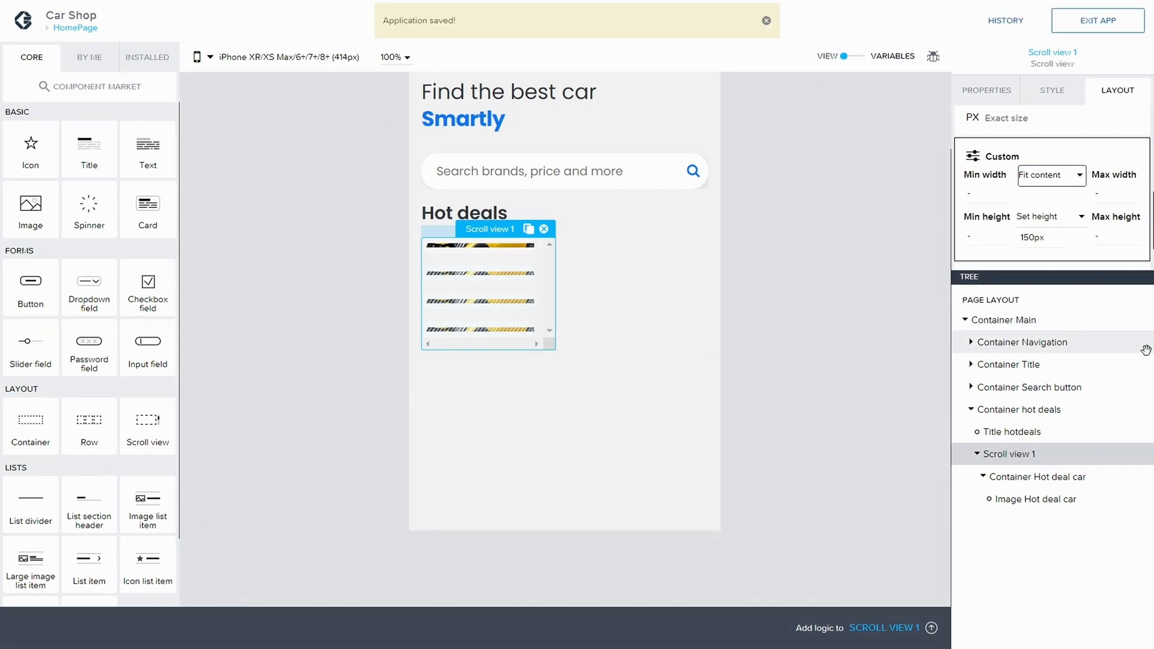
Step: Inspect the layout properties of the hot deal car container, its image and Scroll view 1
{"action": "left_click", "coordinate": [1046, 478]}
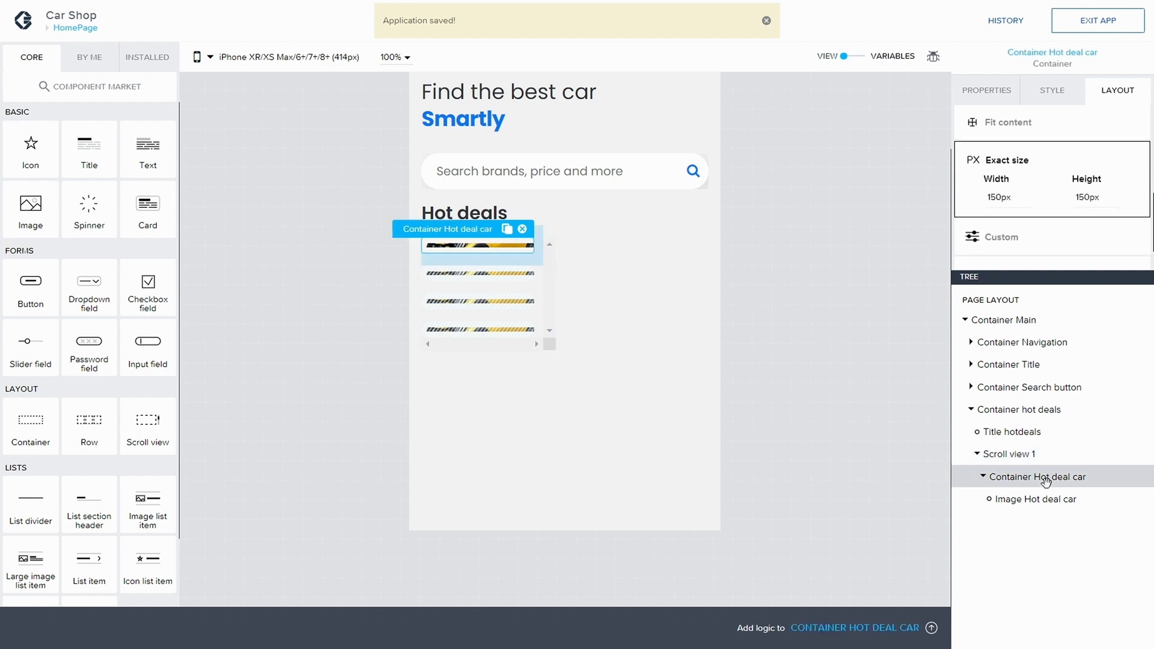
{"action": "left_click", "coordinate": [1045, 500]}
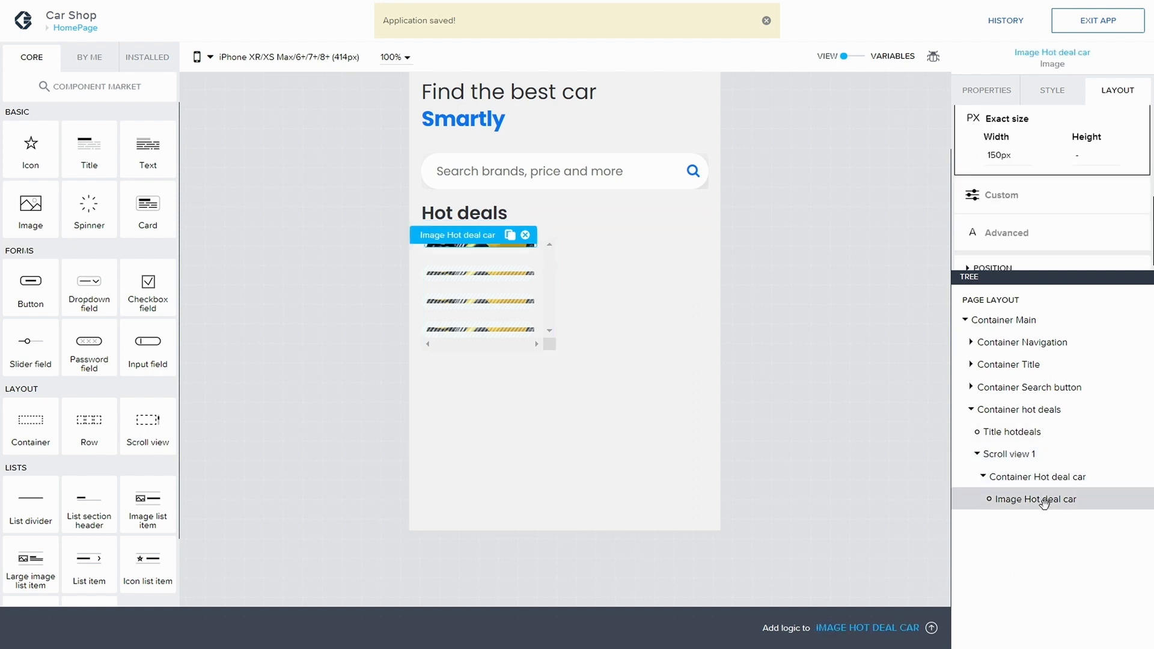
{"action": "left_click", "coordinate": [1019, 456]}
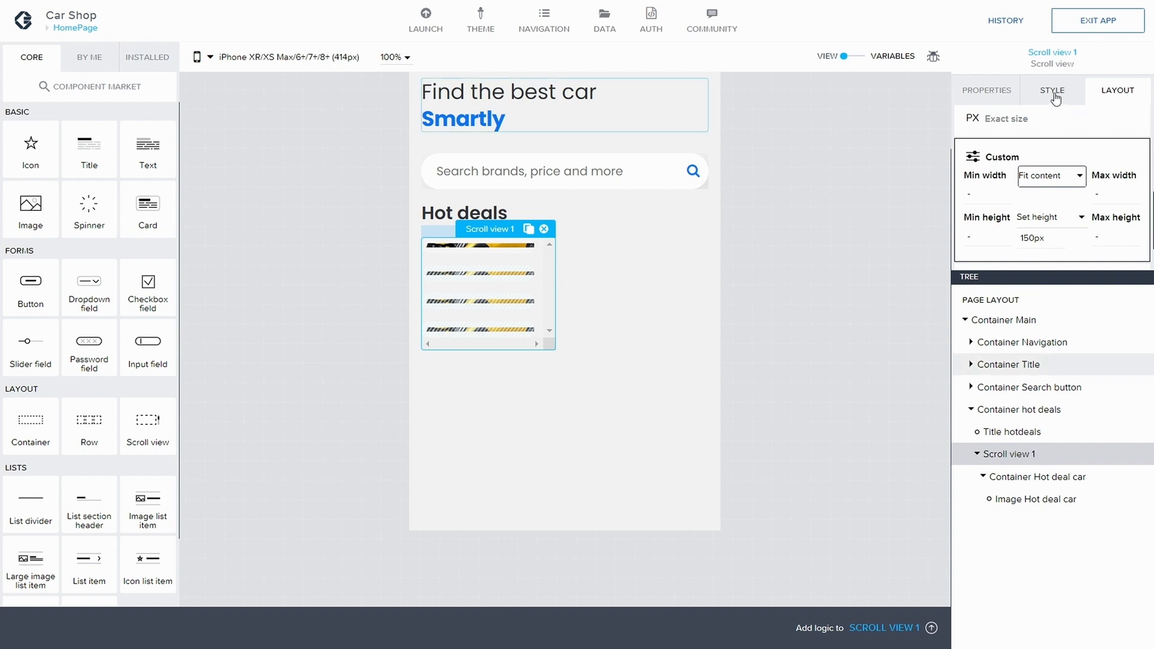
{"action": "left_click", "coordinate": [1066, 93]}
{"action": "left_click", "coordinate": [1117, 91]}
{"action": "scroll", "coordinate": [1052, 181], "scroll_direction": "down", "scroll_amount": 5}
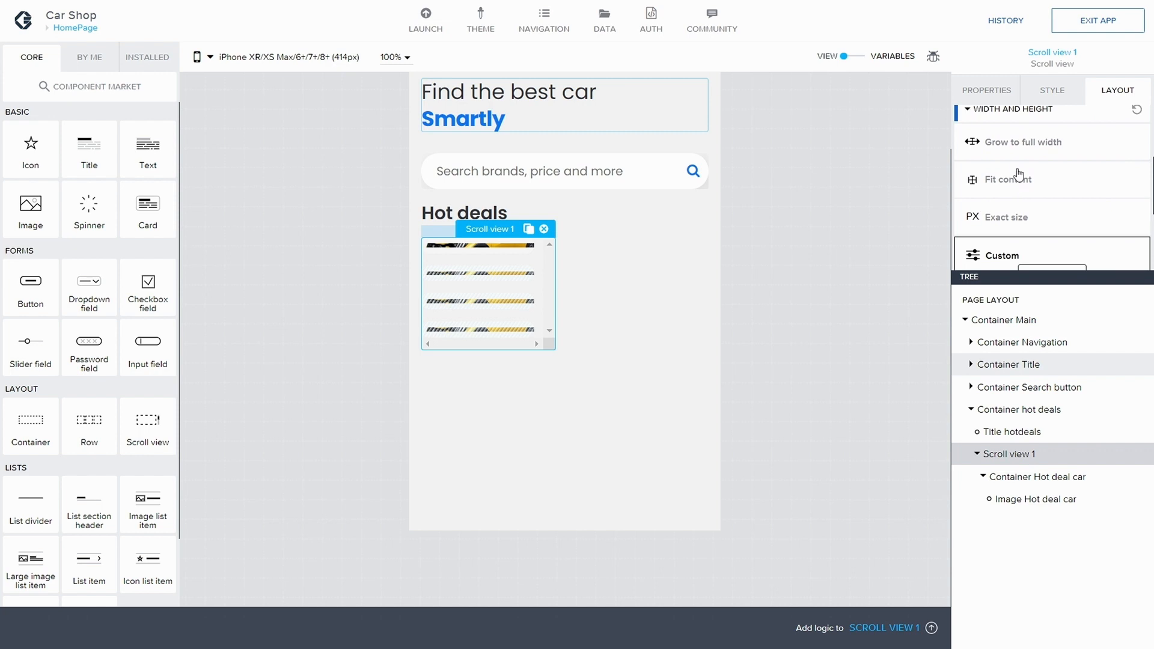
{"action": "scroll", "coordinate": [1020, 184], "scroll_direction": "down", "scroll_amount": 3}
{"action": "scroll", "coordinate": [1023, 188], "scroll_direction": "down", "scroll_amount": 1}
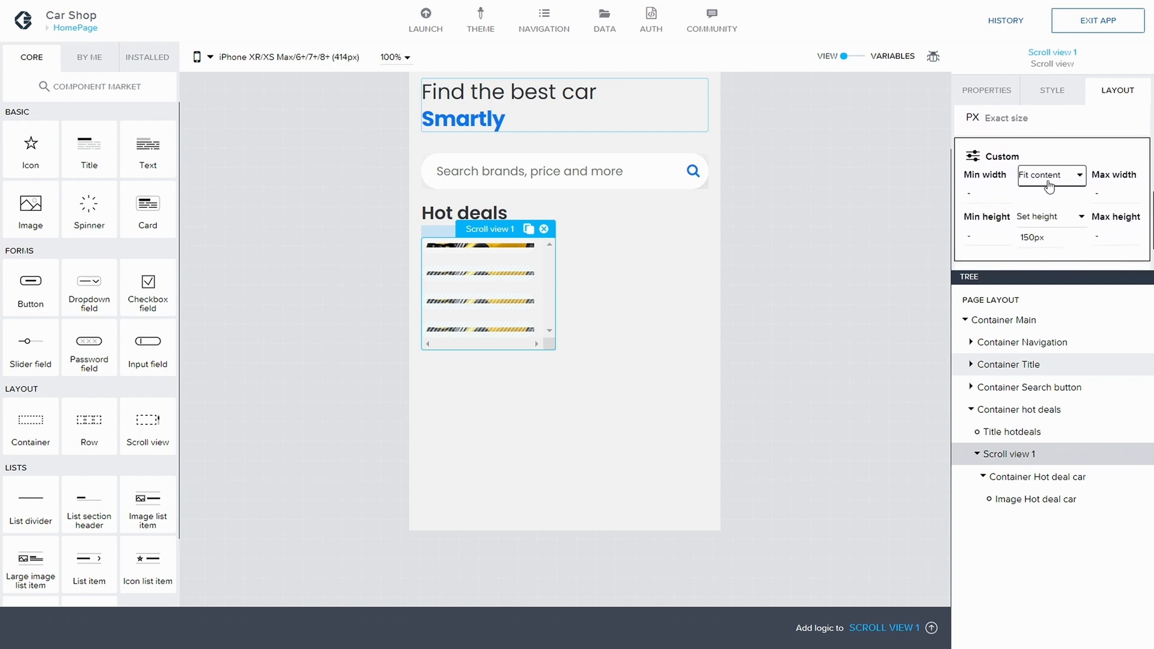
{"action": "left_click", "coordinate": [1052, 175]}
{"action": "left_click", "coordinate": [1057, 203]}
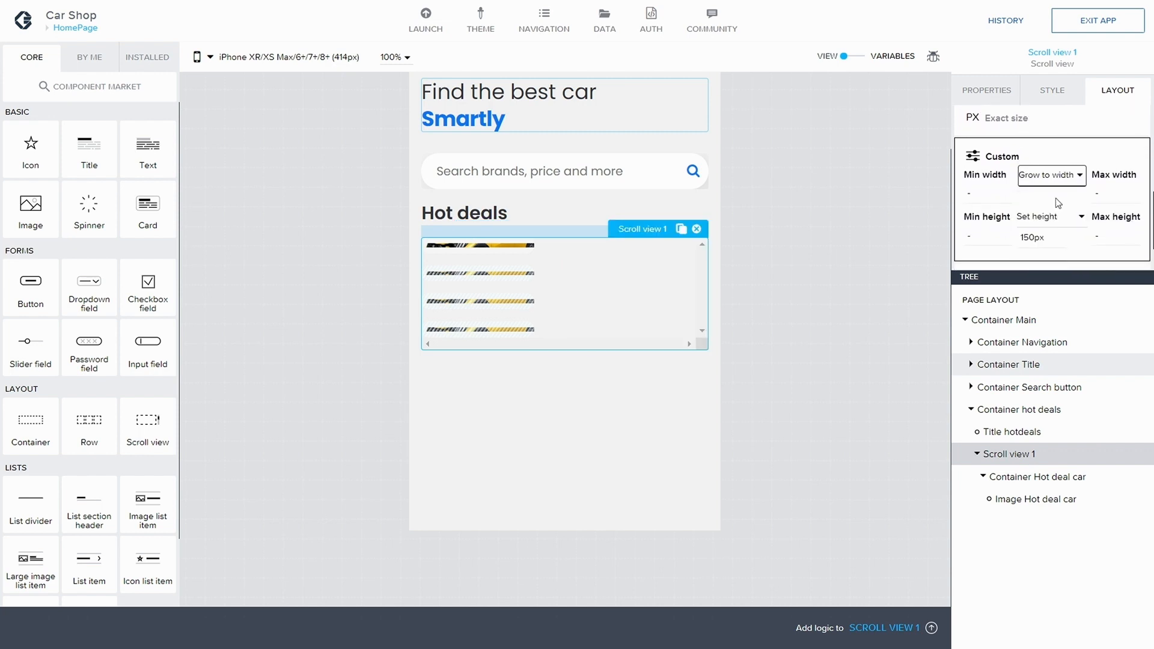
{"action": "left_click", "coordinate": [1050, 180]}
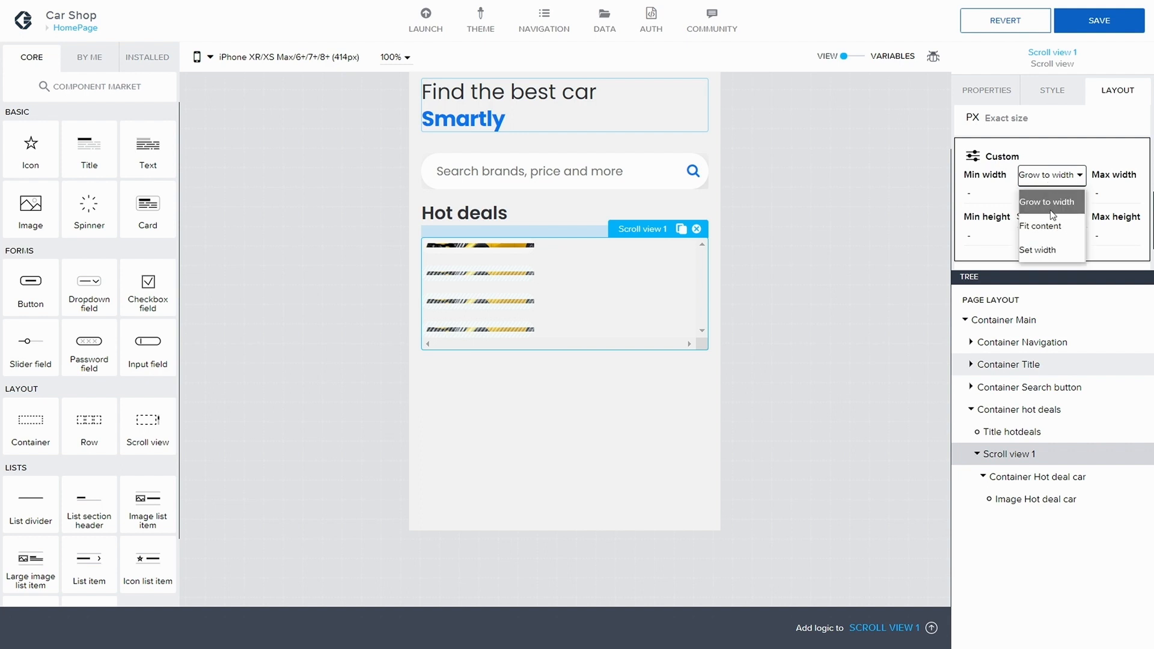
{"action": "left_click", "coordinate": [1051, 226]}
{"action": "left_click", "coordinate": [1044, 181]}
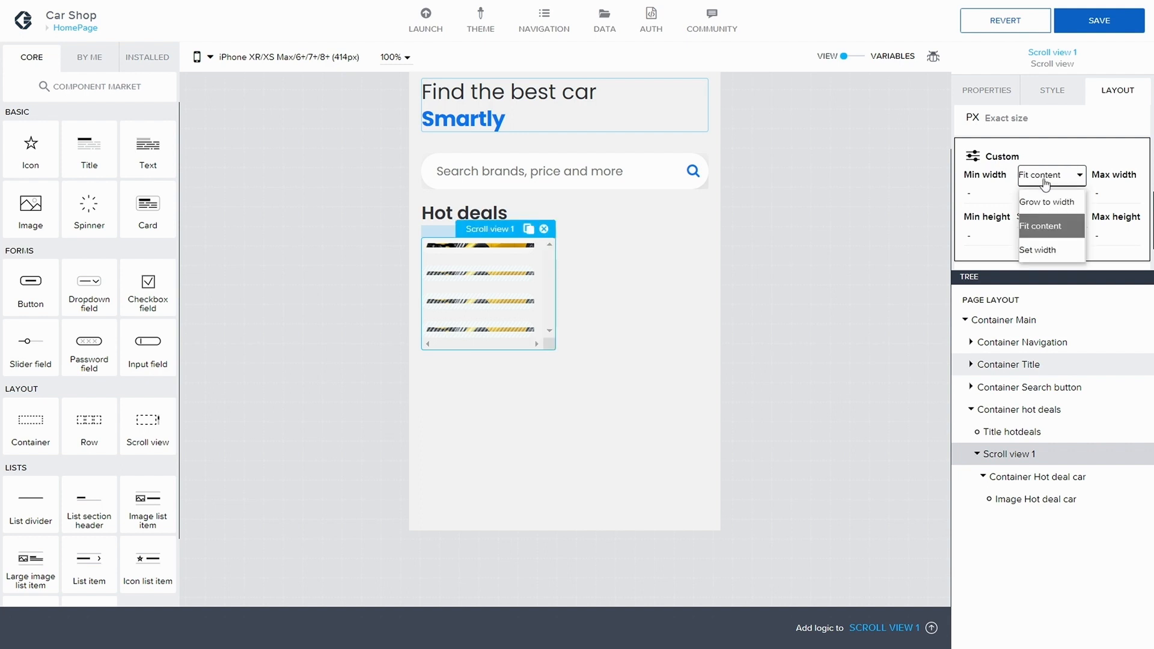
{"action": "left_click", "coordinate": [1049, 228]}
{"action": "scroll", "coordinate": [1091, 152], "scroll_direction": "up", "scroll_amount": 5}
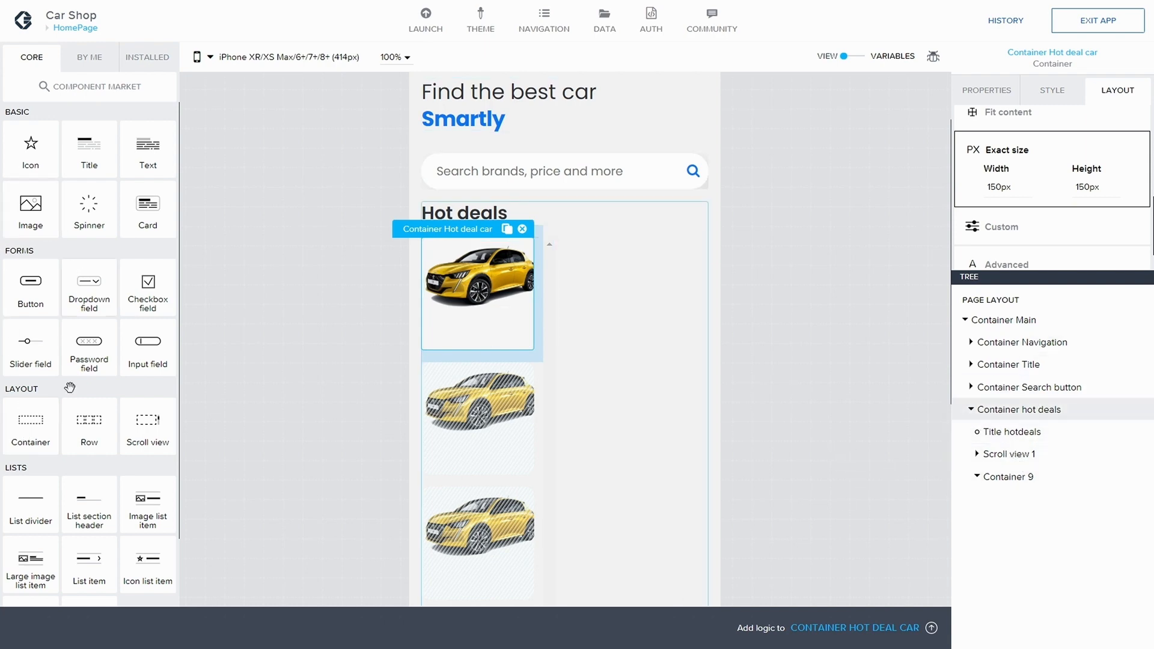
Step: Add a new container inside Container hot deals and nest Scroll view 1 within it
{"action": "left_click_drag", "start_coordinate": [17, 424], "coordinate": [987, 454]}
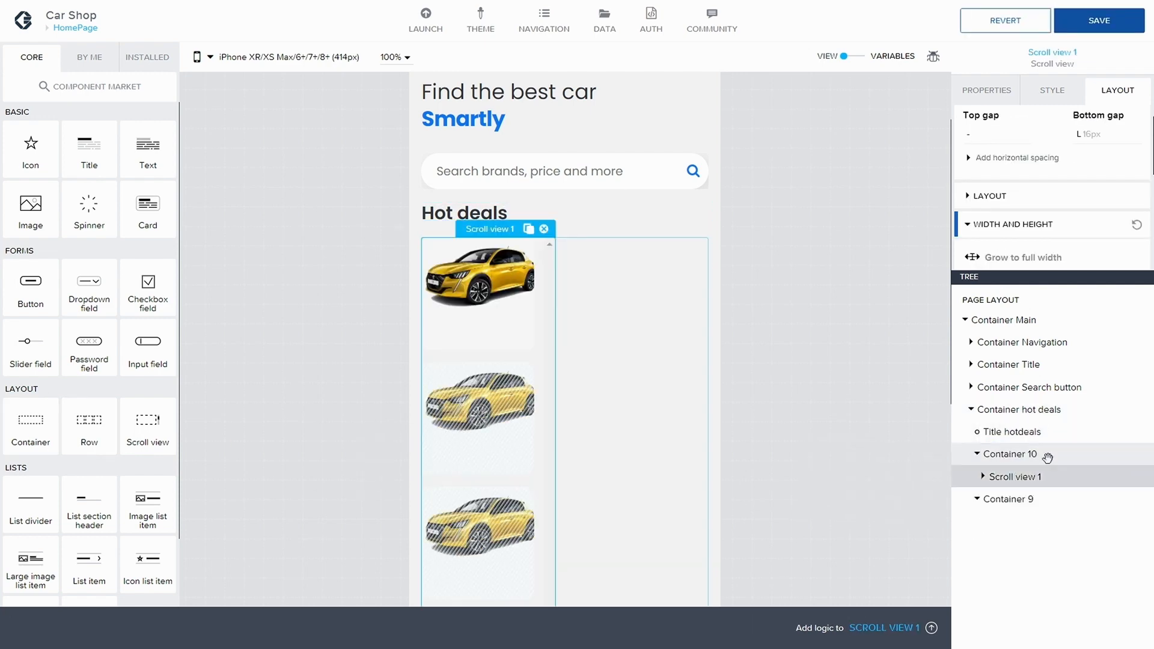
{"action": "left_click", "coordinate": [977, 501]}
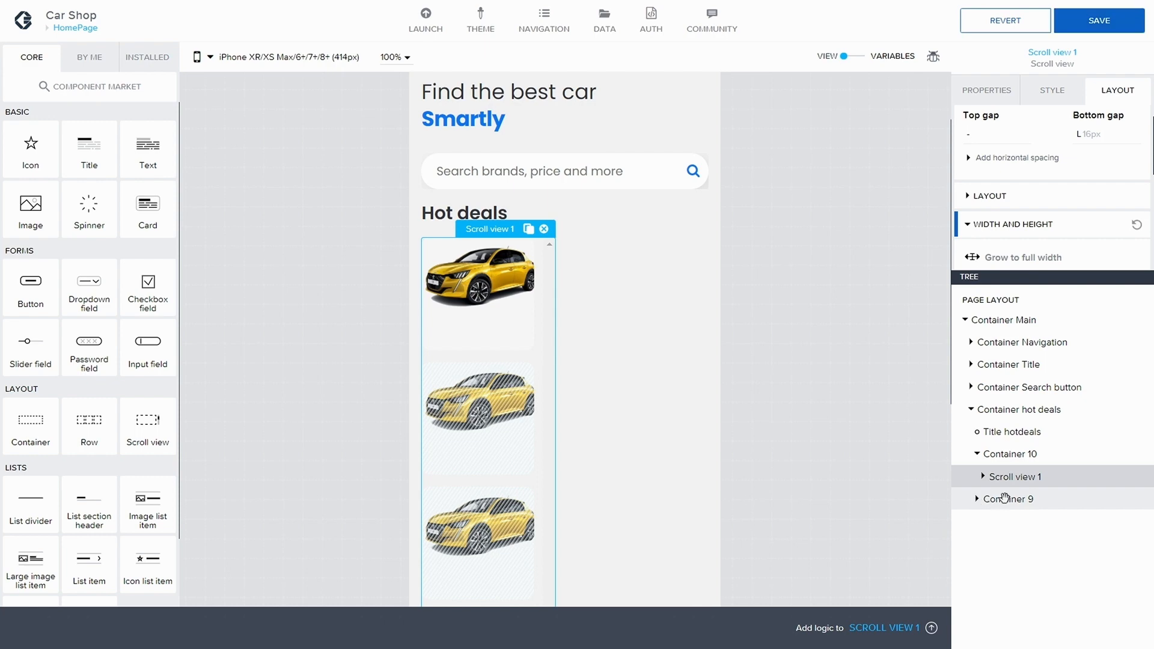
{"action": "left_click", "coordinate": [983, 476]}
{"action": "left_click", "coordinate": [1008, 522]}
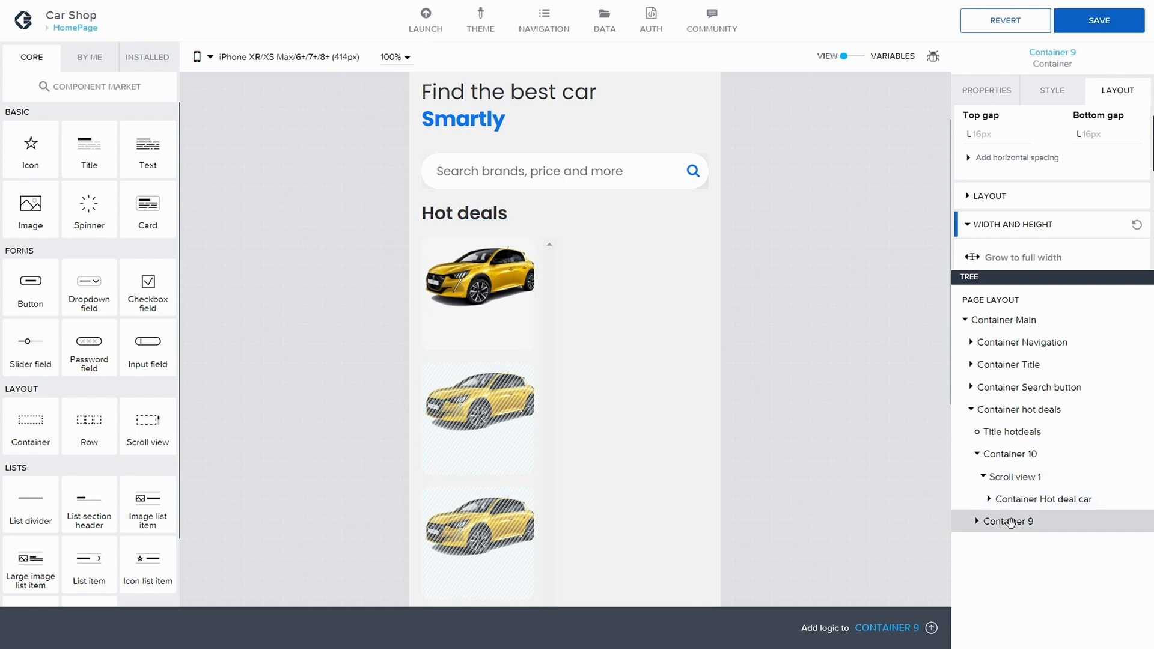
Step: Set Container 10's advanced height to 160 px
{"action": "right_click", "coordinate": [1011, 523]}
{"action": "left_click", "coordinate": [783, 443]}
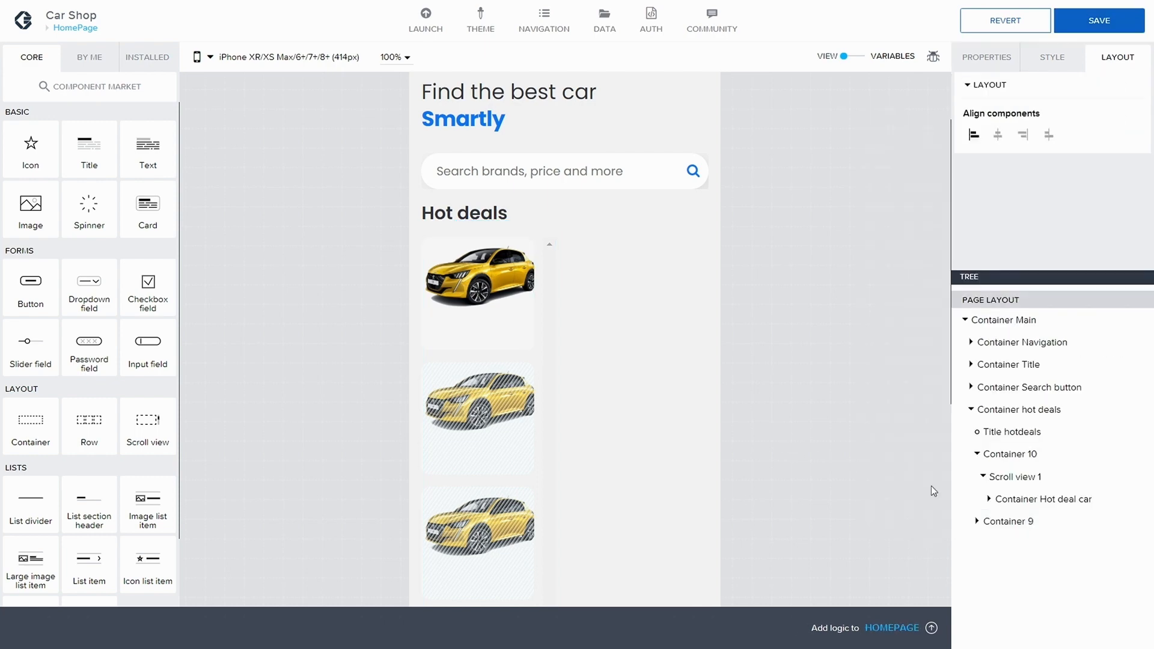
{"action": "left_click", "coordinate": [992, 521]}
{"action": "left_click", "coordinate": [1022, 454]}
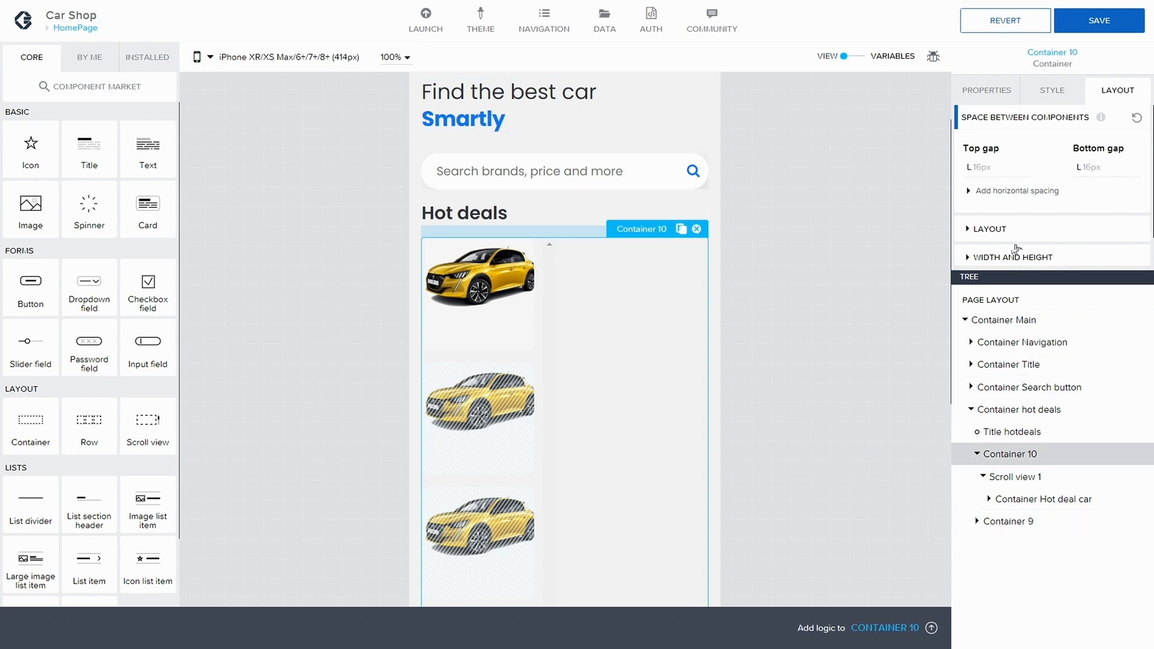
{"action": "left_click", "coordinate": [1020, 257]}
{"action": "scroll", "coordinate": [1020, 240], "scroll_direction": "down", "scroll_amount": 1}
{"action": "scroll", "coordinate": [1018, 233], "scroll_direction": "down", "scroll_amount": 2}
{"action": "scroll", "coordinate": [1019, 228], "scroll_direction": "down", "scroll_amount": 3}
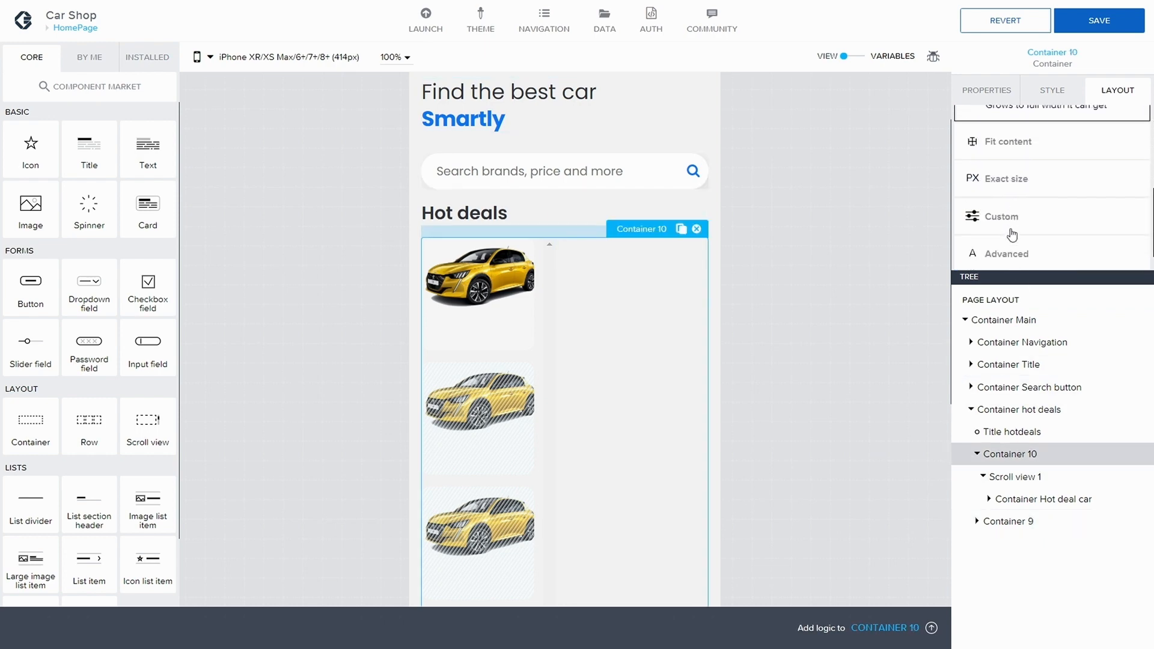
{"action": "left_click", "coordinate": [987, 226]}
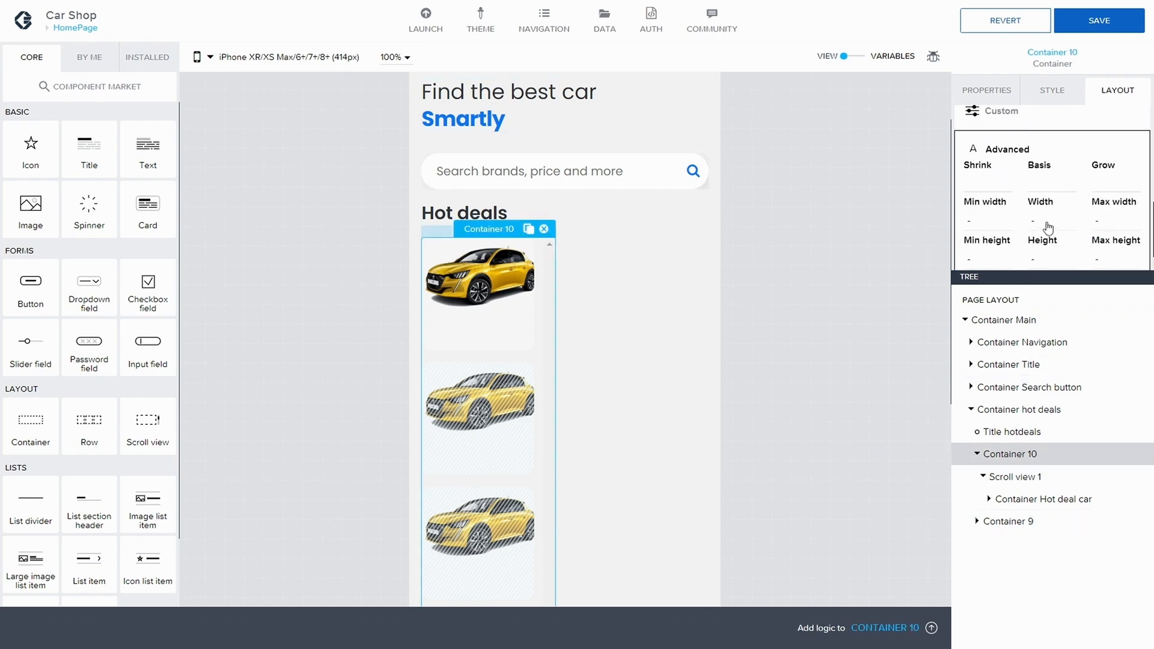
{"action": "left_click", "coordinate": [1043, 256]}
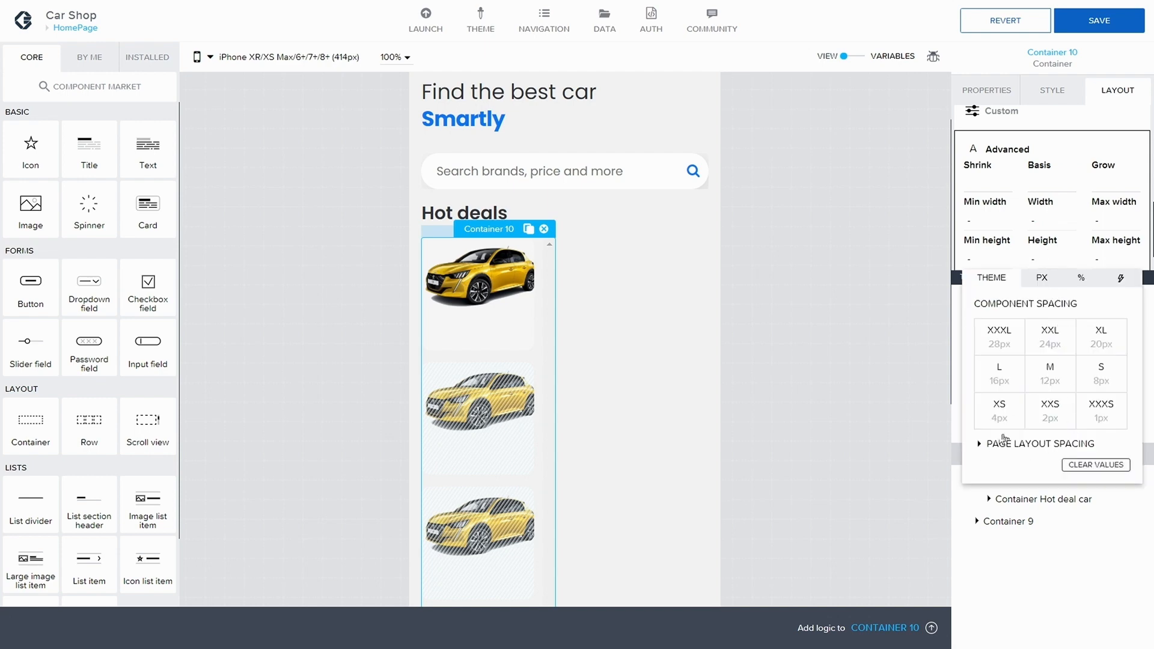
{"action": "left_click", "coordinate": [1042, 279]}
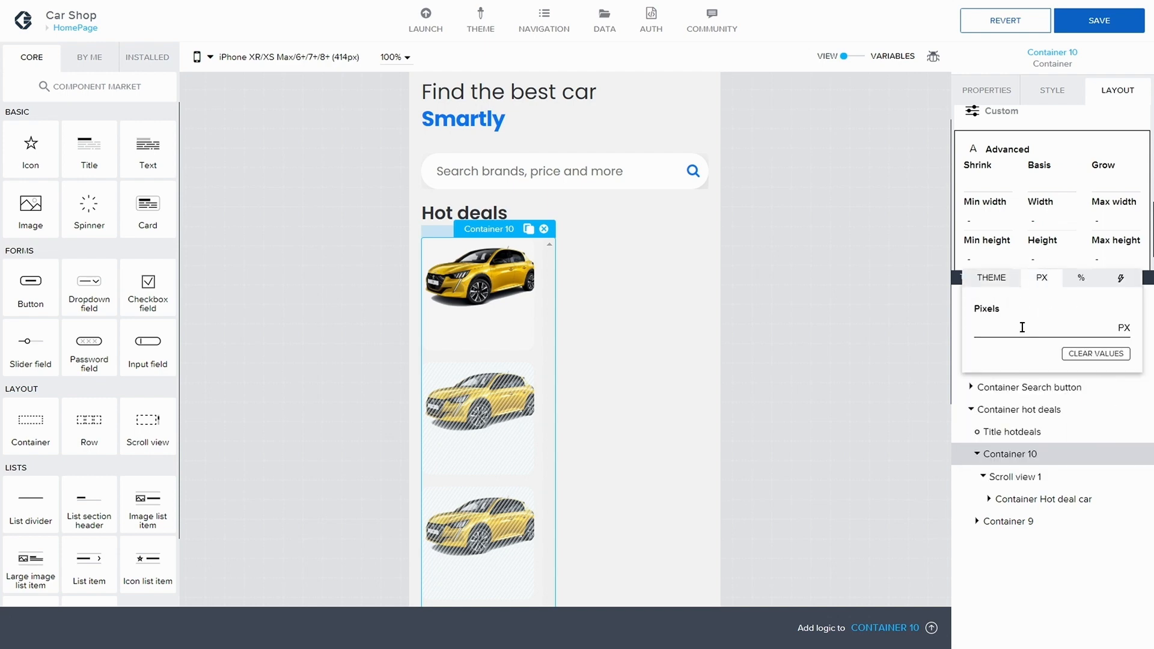
{"action": "left_click", "coordinate": [1022, 327]}
{"action": "type", "text": "150"}
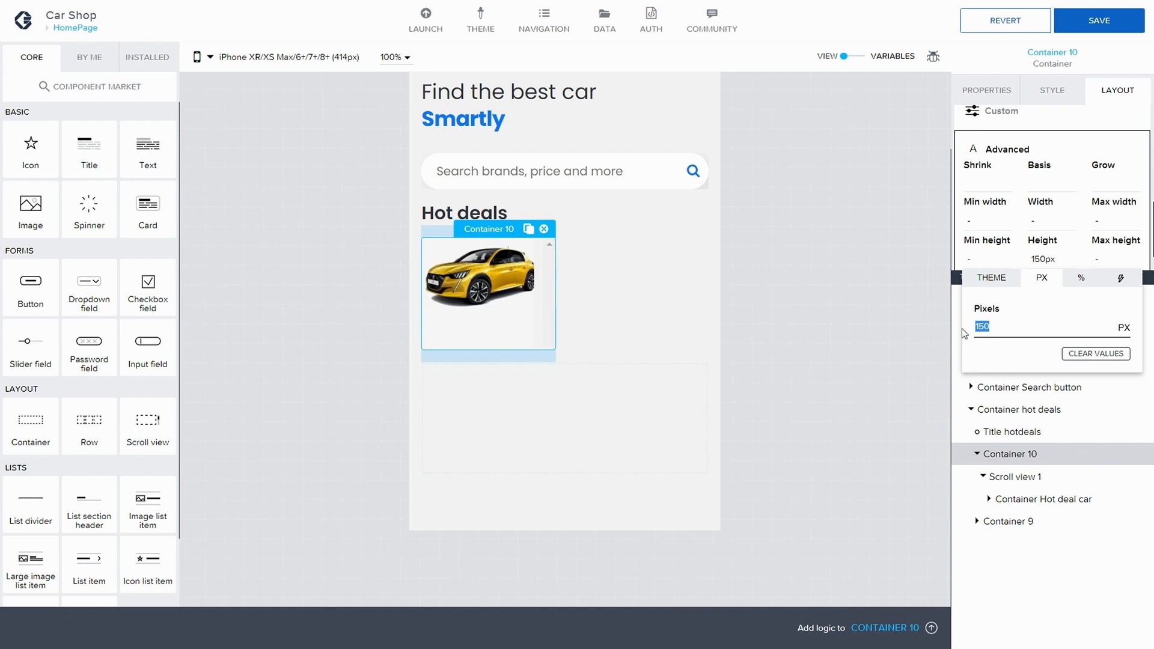
{"action": "type", "text": "160"}
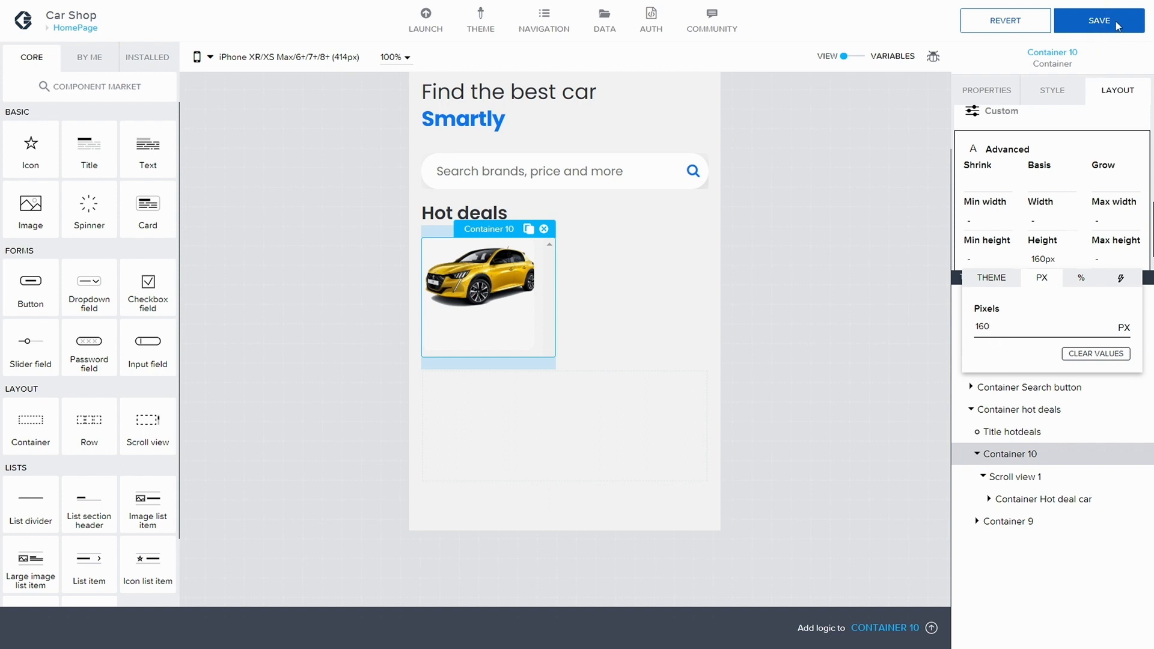
{"action": "left_click", "coordinate": [1102, 247]}
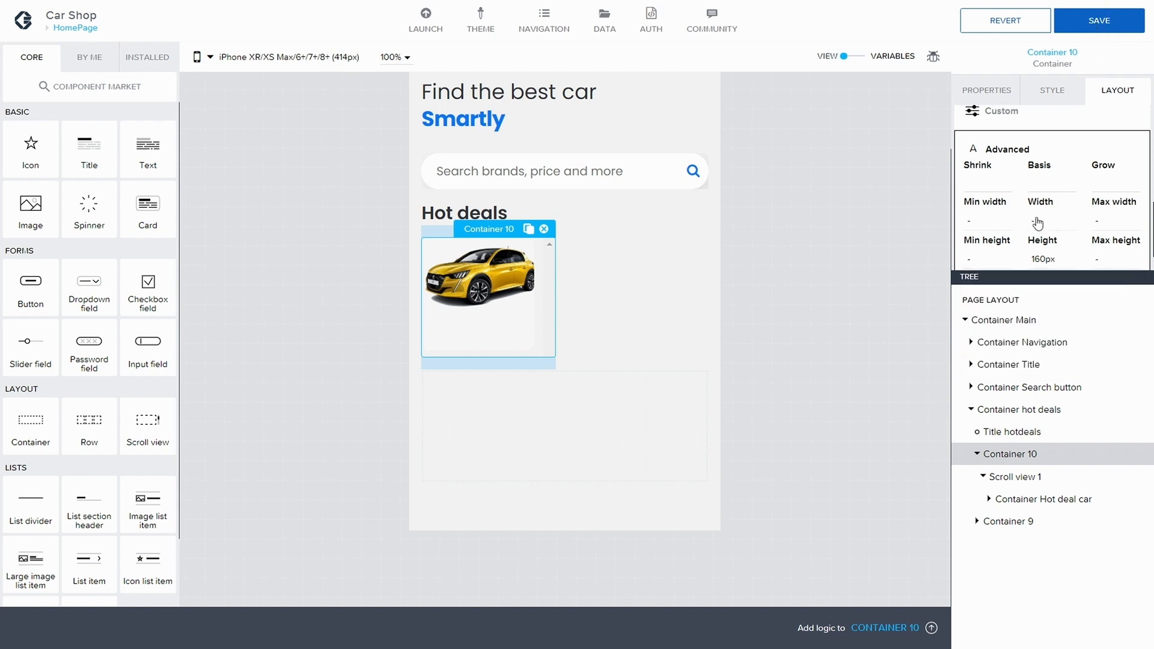
Step: Set Container 10's advanced width to 100% and save the app
{"action": "left_click", "coordinate": [1042, 219]}
{"action": "left_click", "coordinate": [1085, 247]}
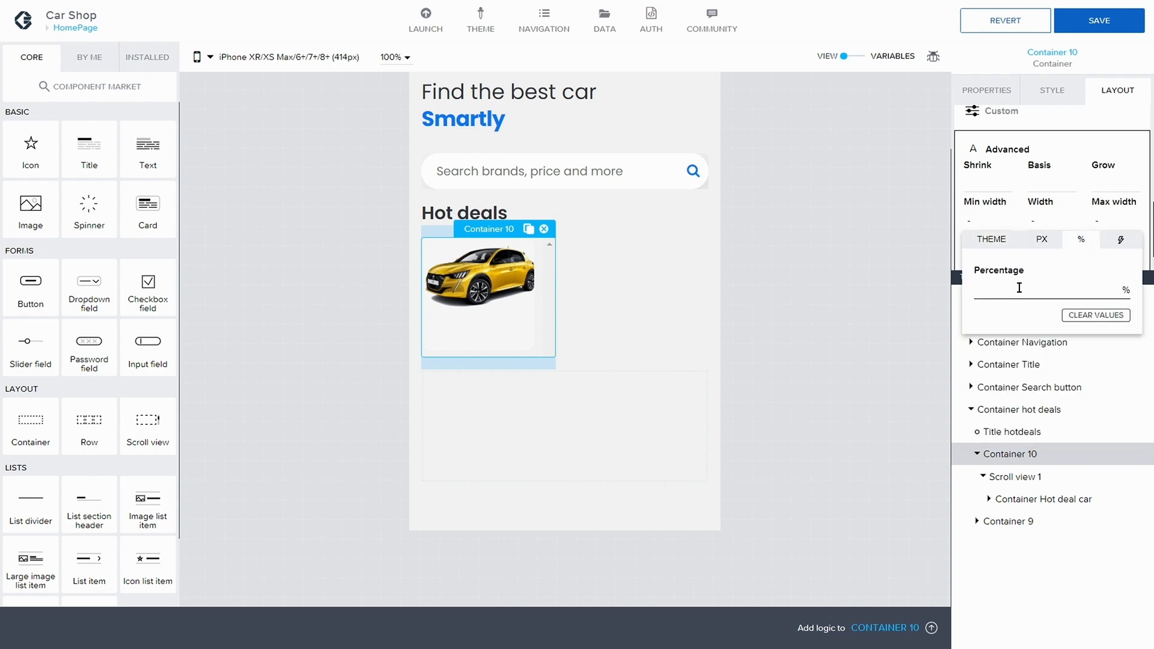
{"action": "type", "text": "100"}
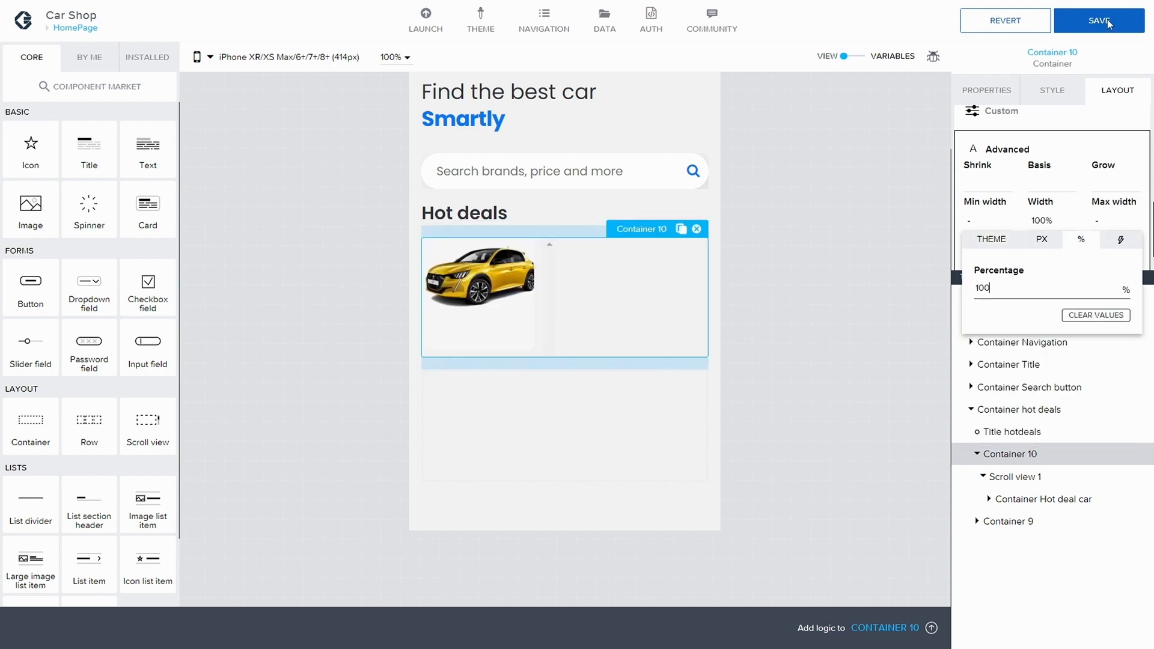
{"action": "left_click", "coordinate": [1109, 23]}
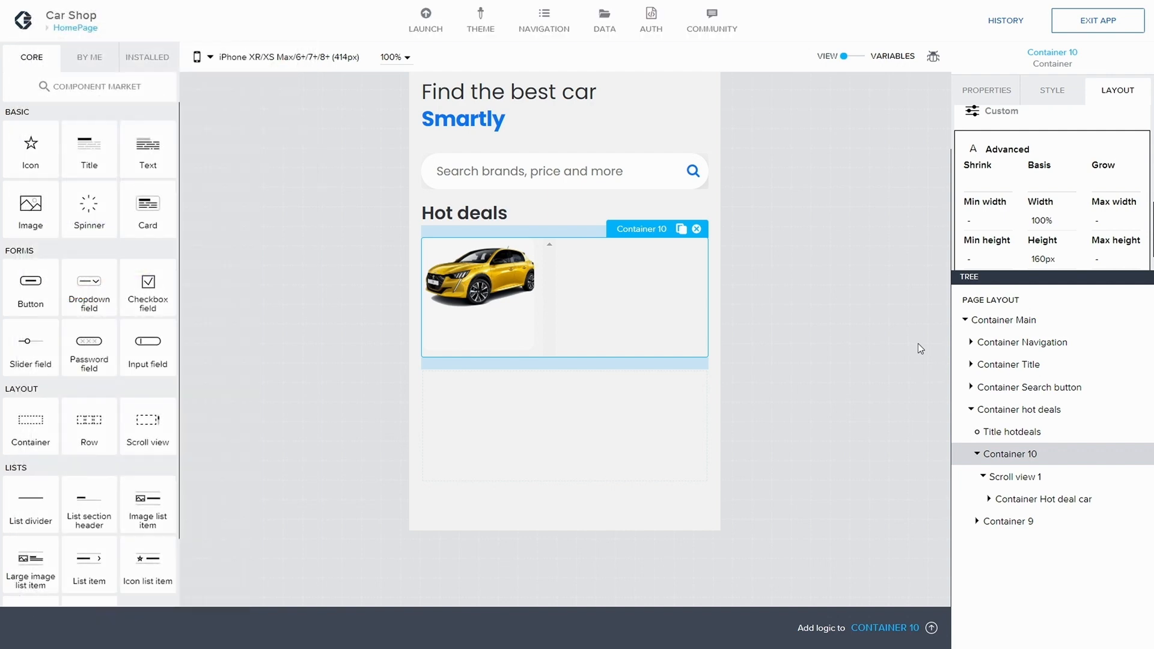
Step: Set the Image Hot deal car's exact width to 120 px and save the app
{"action": "left_click", "coordinate": [988, 499]}
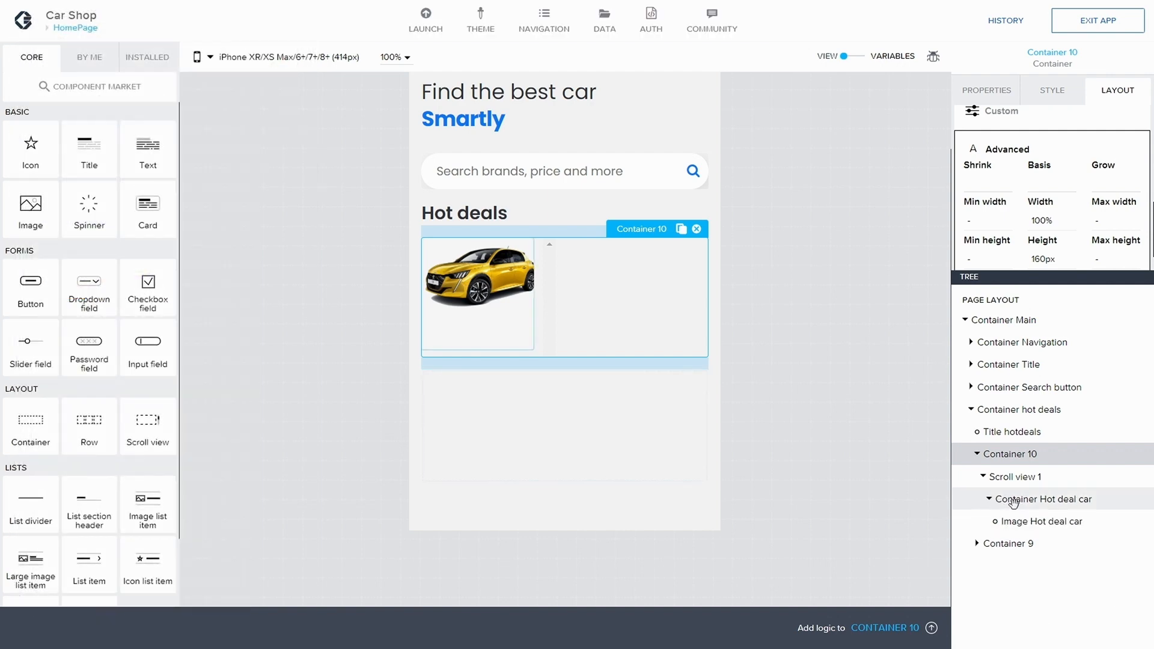
{"action": "left_click", "coordinate": [1029, 519]}
{"action": "scroll", "coordinate": [1054, 237], "scroll_direction": "up", "scroll_amount": 1}
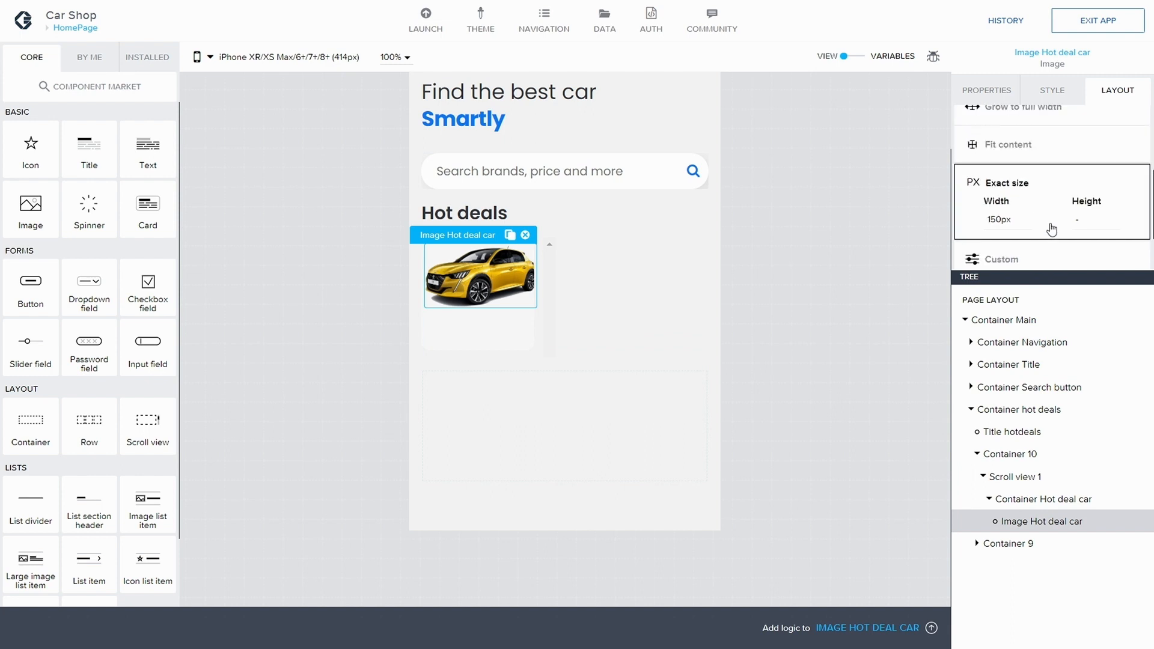
{"action": "left_click", "coordinate": [1003, 219]}
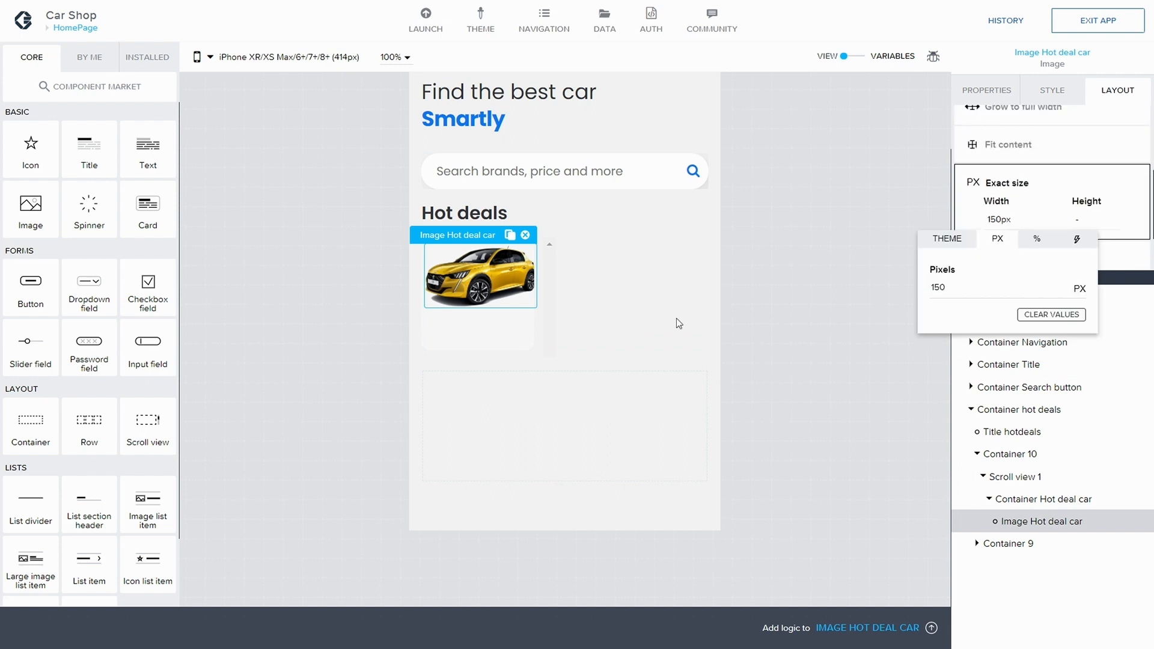
{"action": "left_click", "coordinate": [939, 286]}
{"action": "key", "text": "BackSpace"}
{"action": "type", "text": "2"}
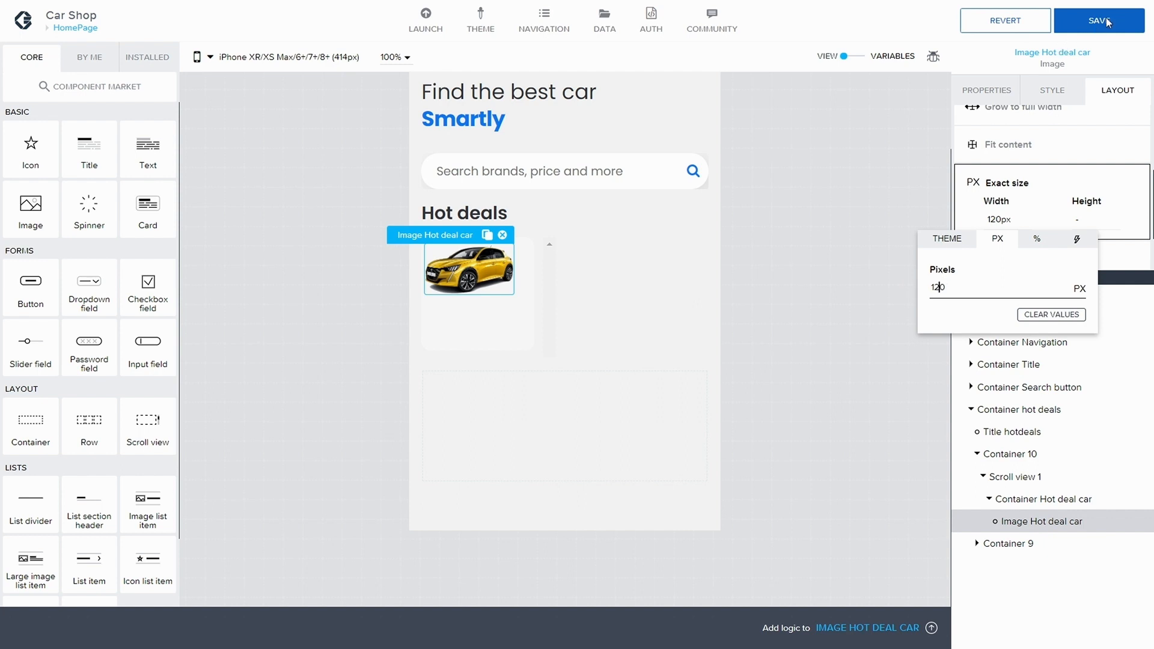
{"action": "left_click", "coordinate": [1119, 18]}
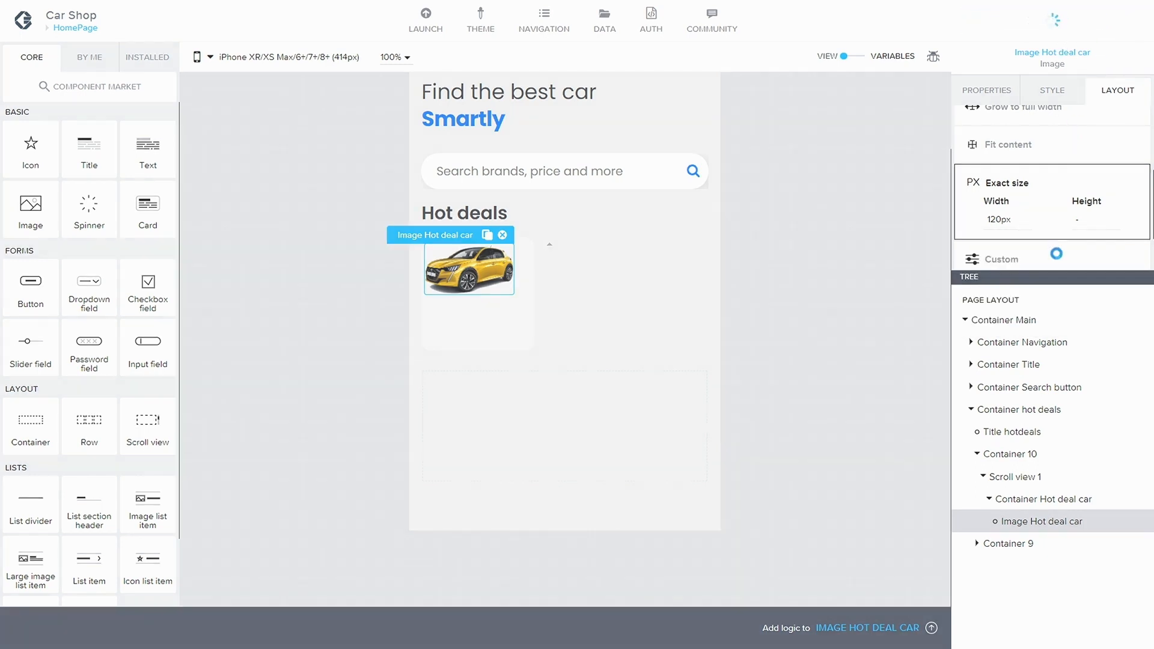
Step: Align the Container Hot deal car's children horizontally to the middle and save the app
{"action": "left_click", "coordinate": [1035, 500]}
{"action": "scroll", "coordinate": [992, 175], "scroll_direction": "down", "scroll_amount": 3}
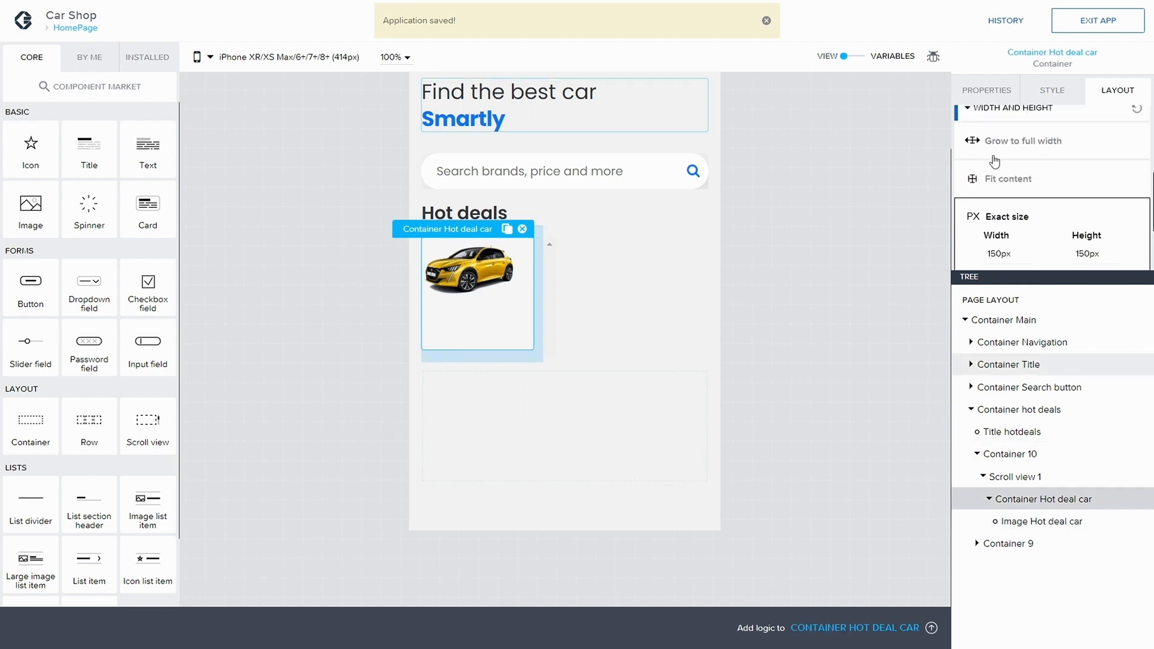
{"action": "scroll", "coordinate": [995, 181], "scroll_direction": "down", "scroll_amount": 2}
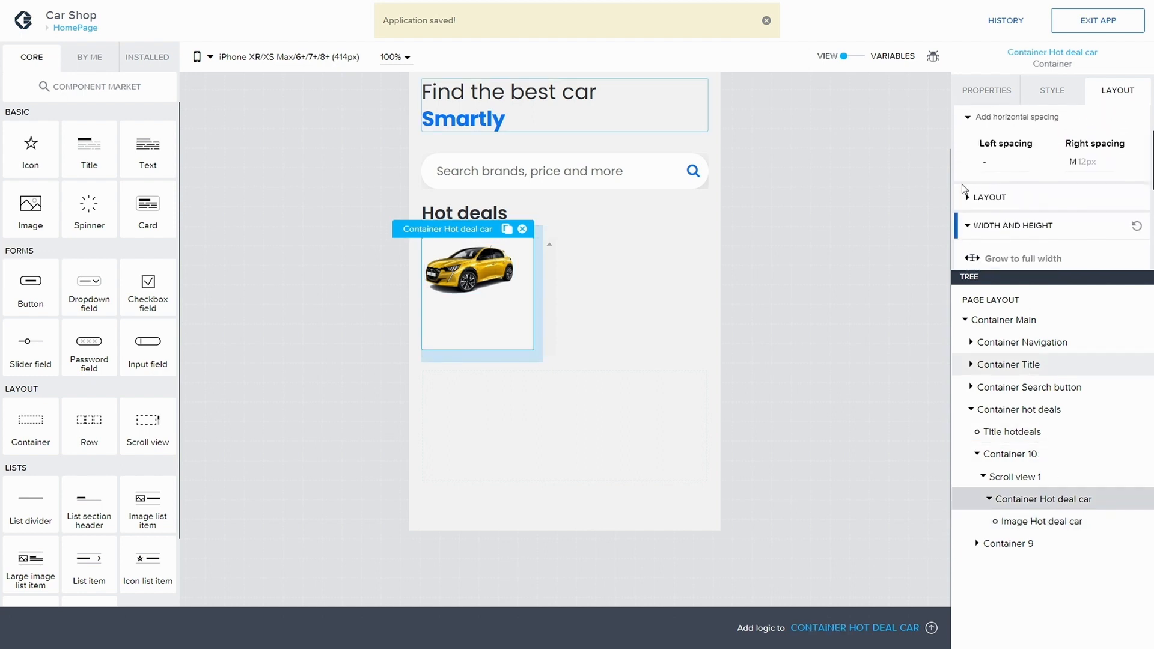
{"action": "left_click", "coordinate": [1001, 194]}
{"action": "scroll", "coordinate": [1001, 194], "scroll_direction": "down", "scroll_amount": 1}
{"action": "left_click", "coordinate": [998, 225]}
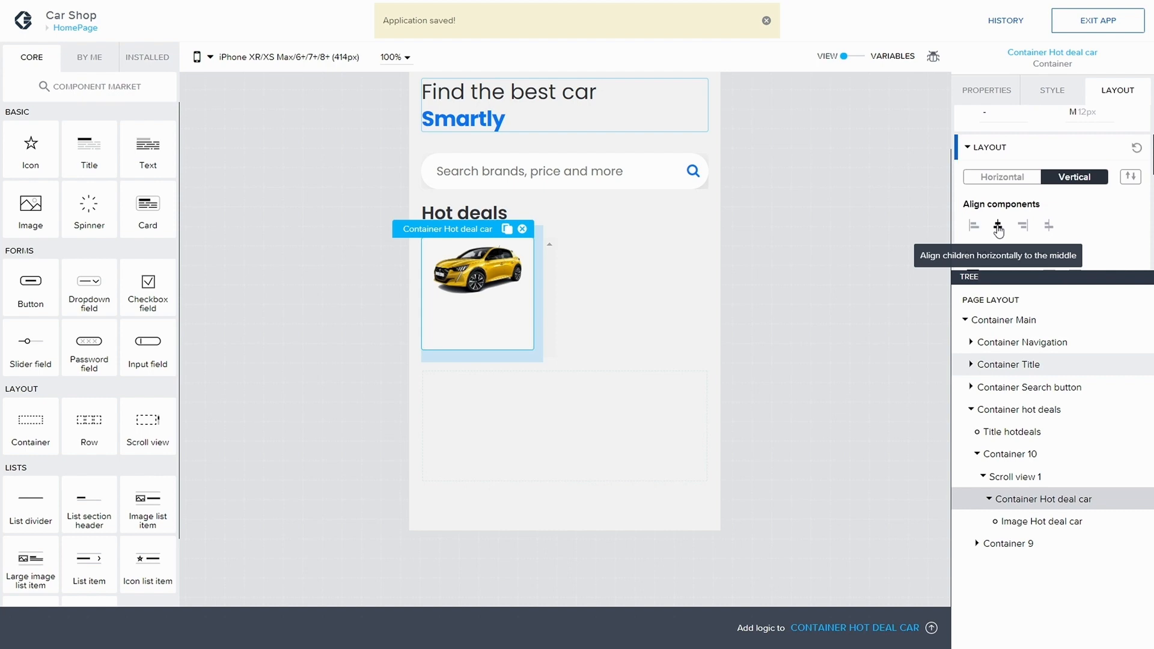
{"action": "left_click", "coordinate": [1099, 19]}
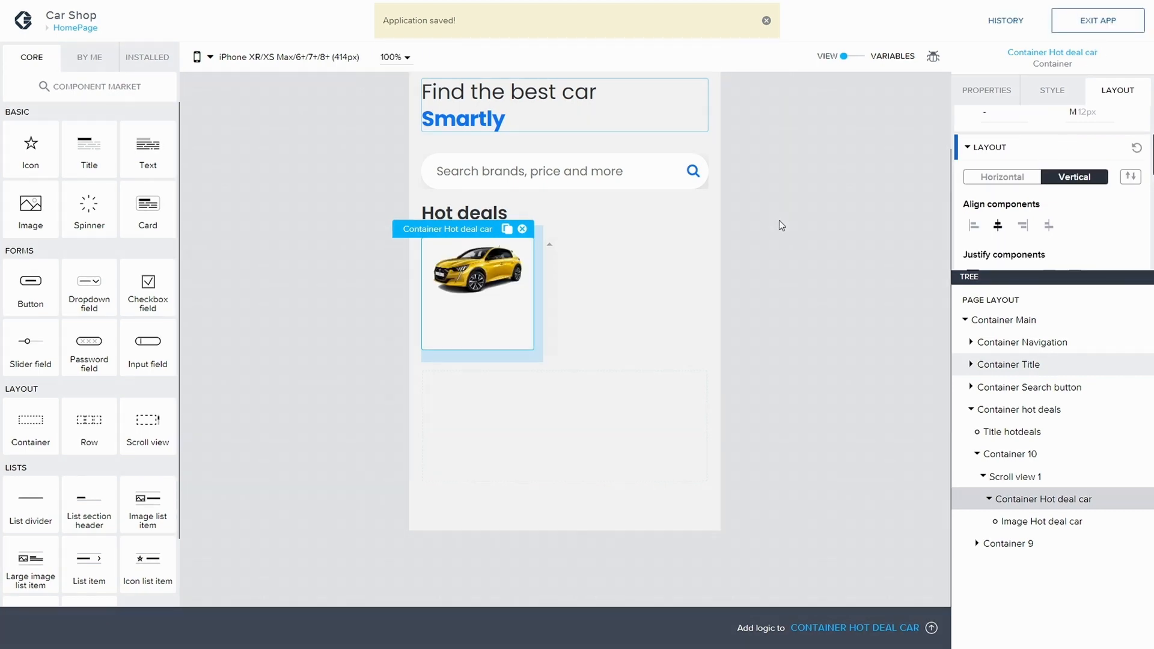
{"action": "left_click", "coordinate": [998, 521]}
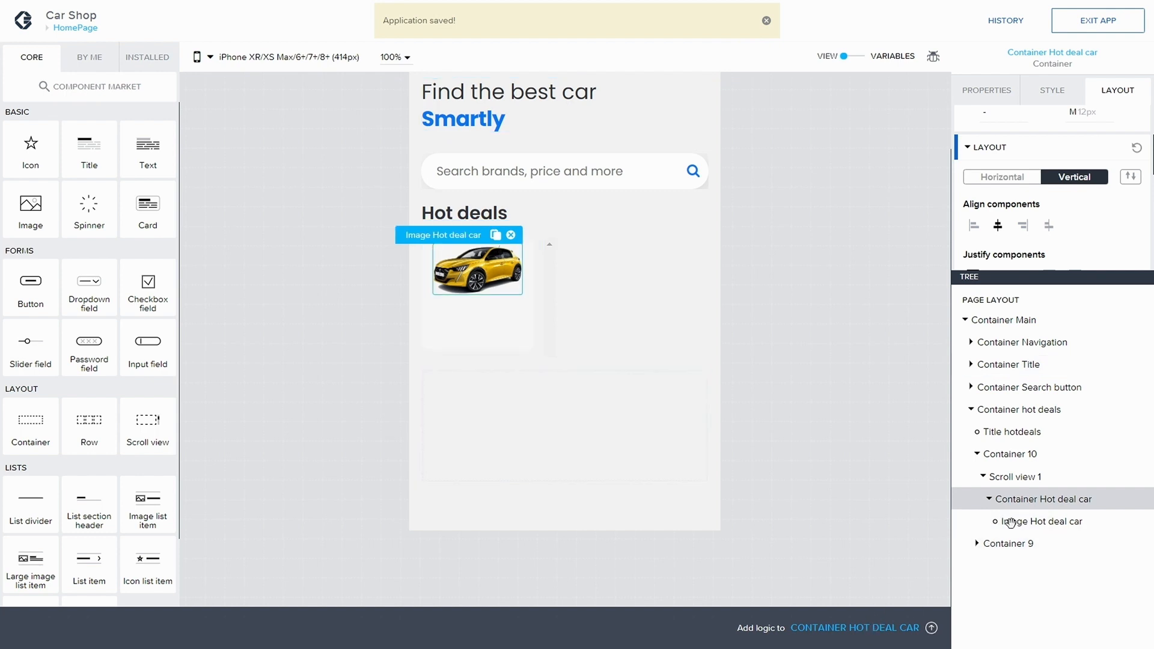
{"action": "left_click", "coordinate": [990, 500]}
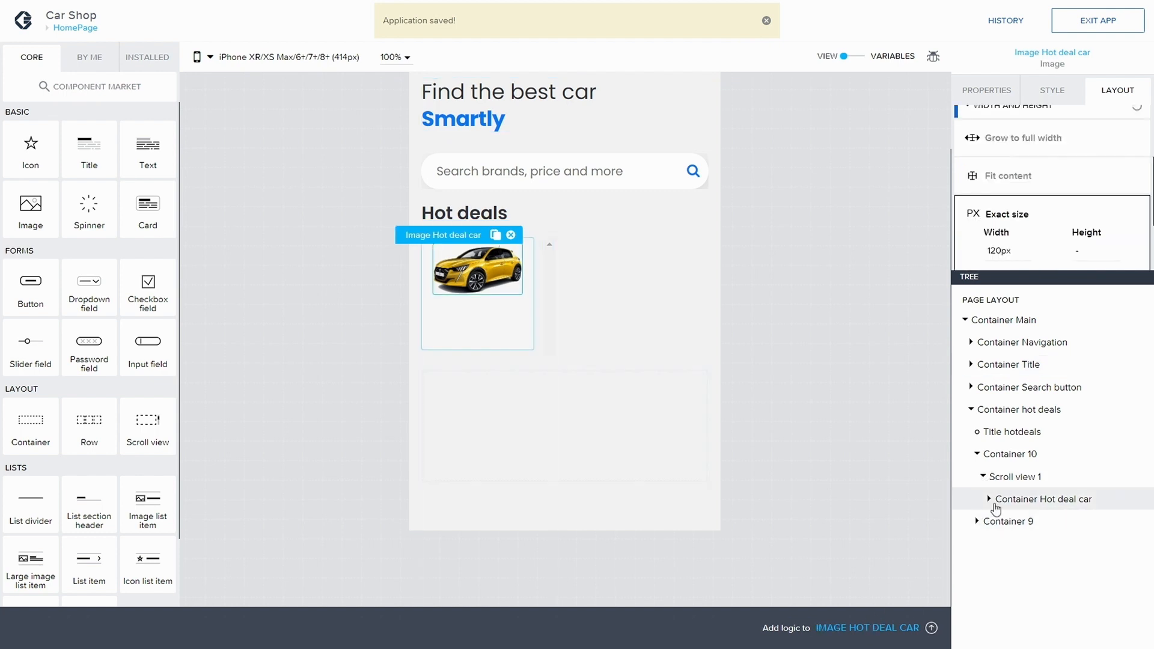
Step: Add a Title below the car image inside Container Hot deal car, rename it Title Car Name, and save the app
{"action": "left_click", "coordinate": [989, 500]}
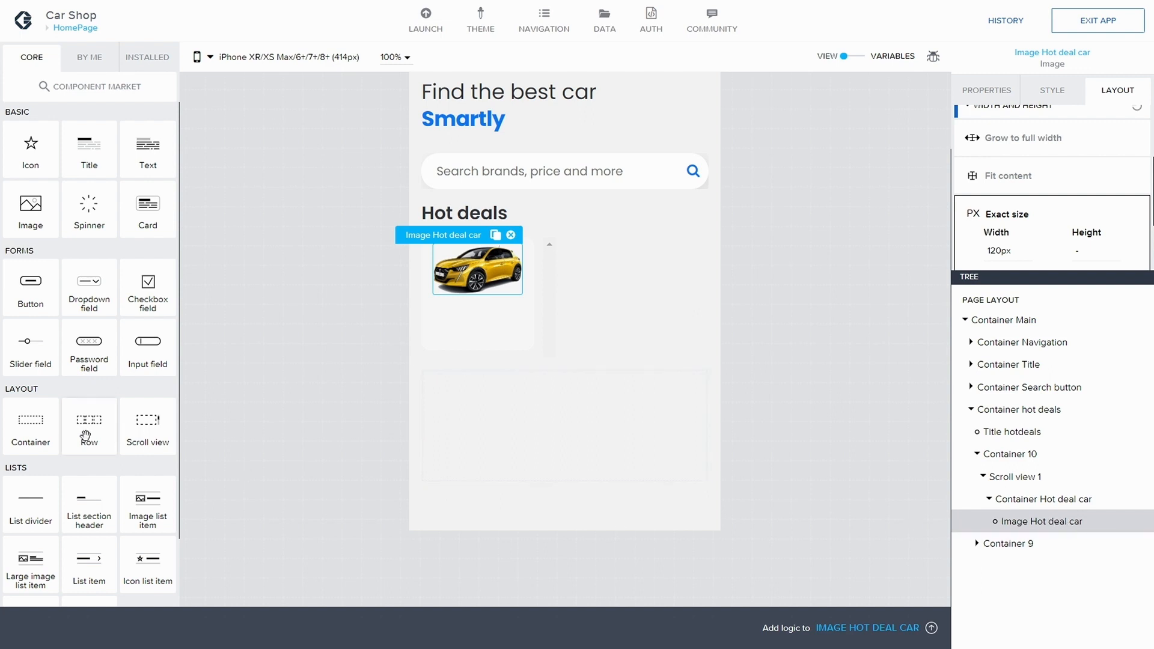
{"action": "left_click_drag", "start_coordinate": [90, 167], "coordinate": [1055, 527]}
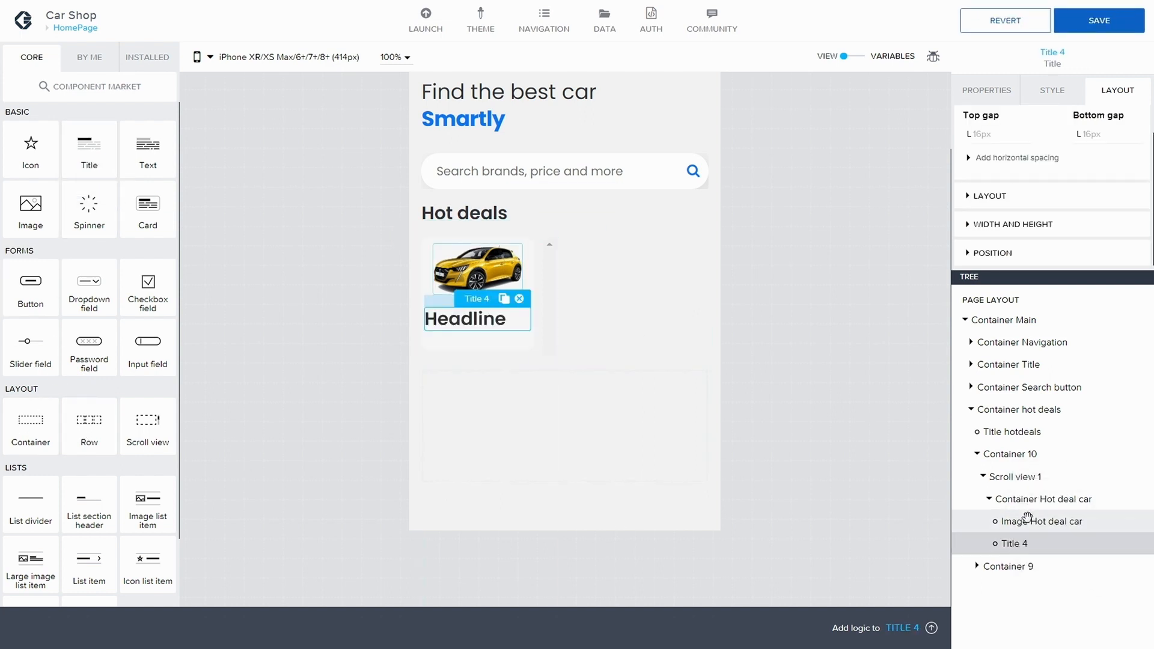
{"action": "left_click", "coordinate": [986, 91]}
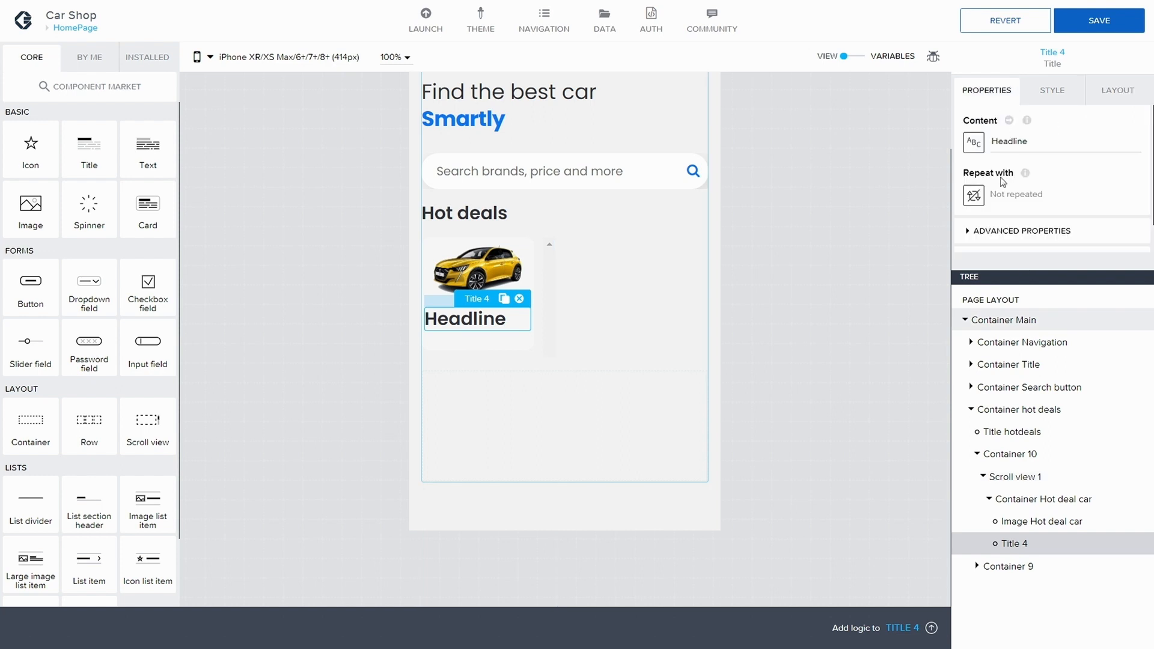
{"action": "left_click", "coordinate": [962, 236]}
{"action": "scroll", "coordinate": [1005, 248], "scroll_direction": "down", "scroll_amount": 1}
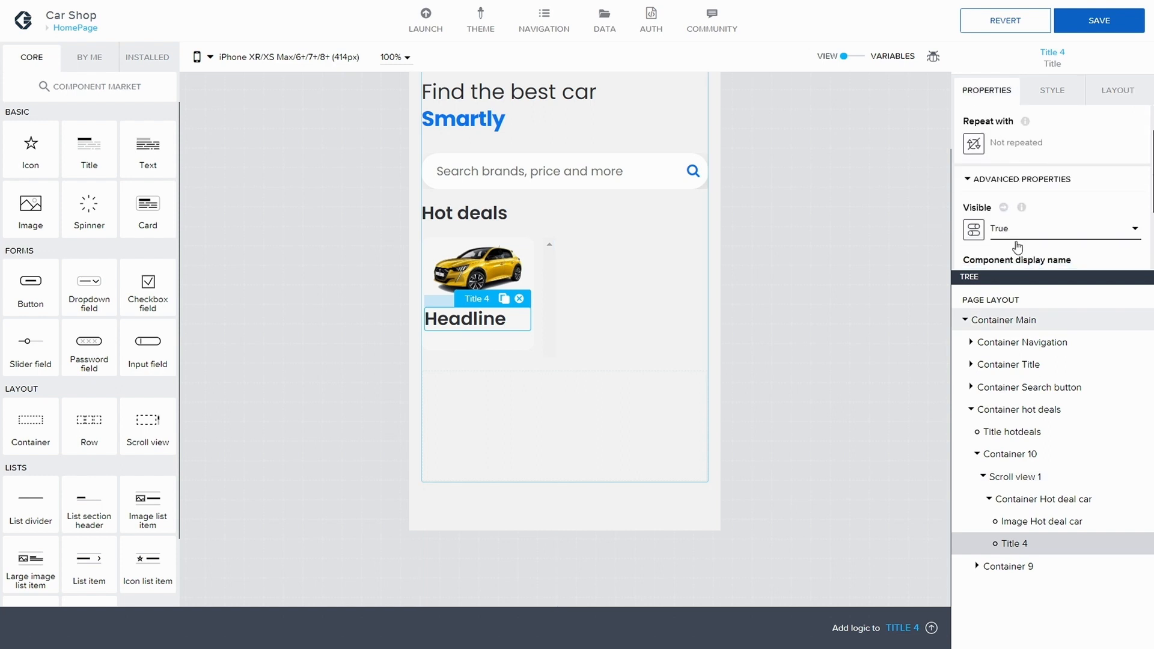
{"action": "scroll", "coordinate": [1005, 235], "scroll_direction": "down", "scroll_amount": 1}
{"action": "type", "text": "Car"}
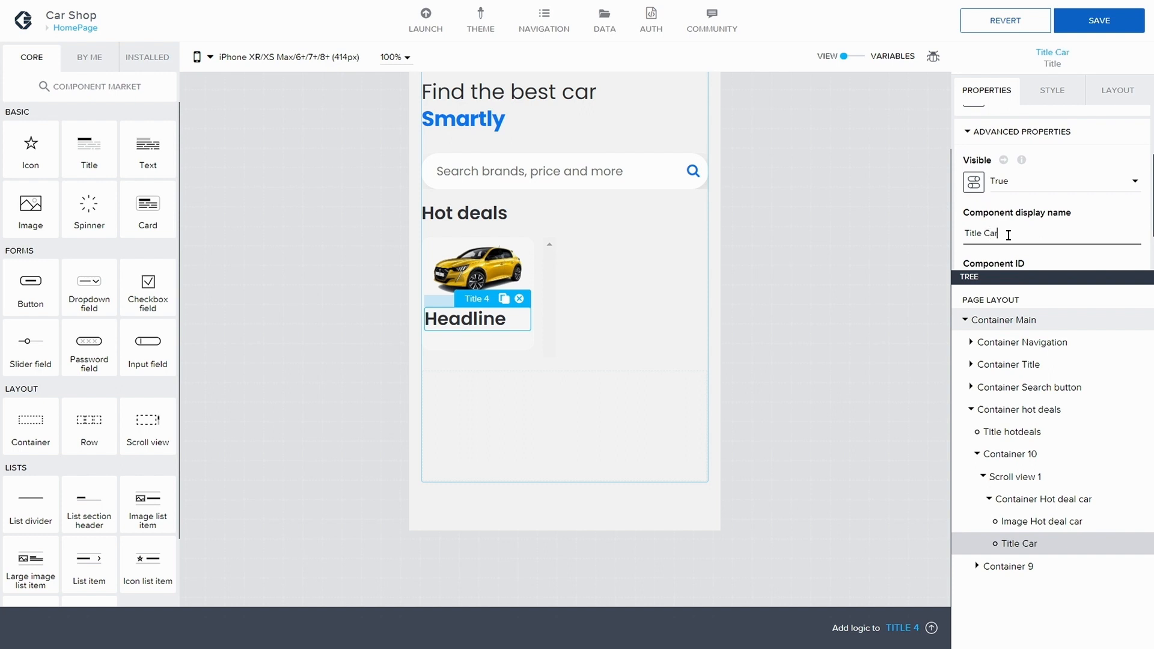
{"action": "type", "text": " Name"}
{"action": "left_click", "coordinate": [1095, 23]}
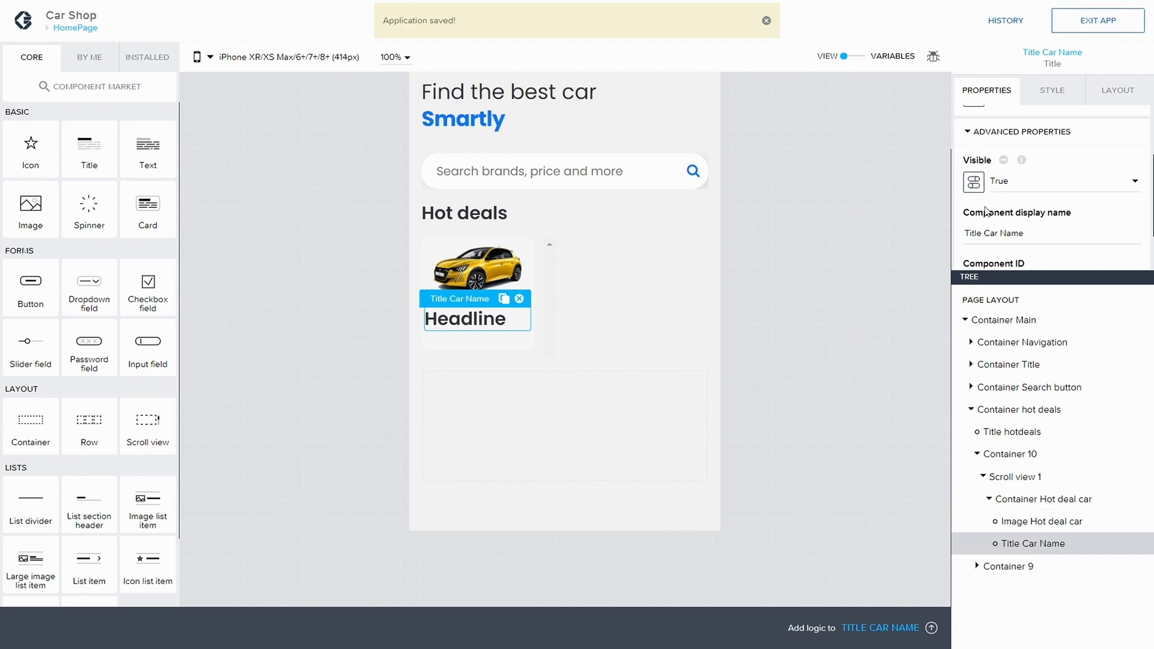
Step: Bind Title Car Name's content to the repeated data item's Name property
{"action": "scroll", "coordinate": [987, 174], "scroll_direction": "up", "scroll_amount": 1}
{"action": "scroll", "coordinate": [988, 181], "scroll_direction": "up", "scroll_amount": 2}
{"action": "left_click", "coordinate": [1009, 121]}
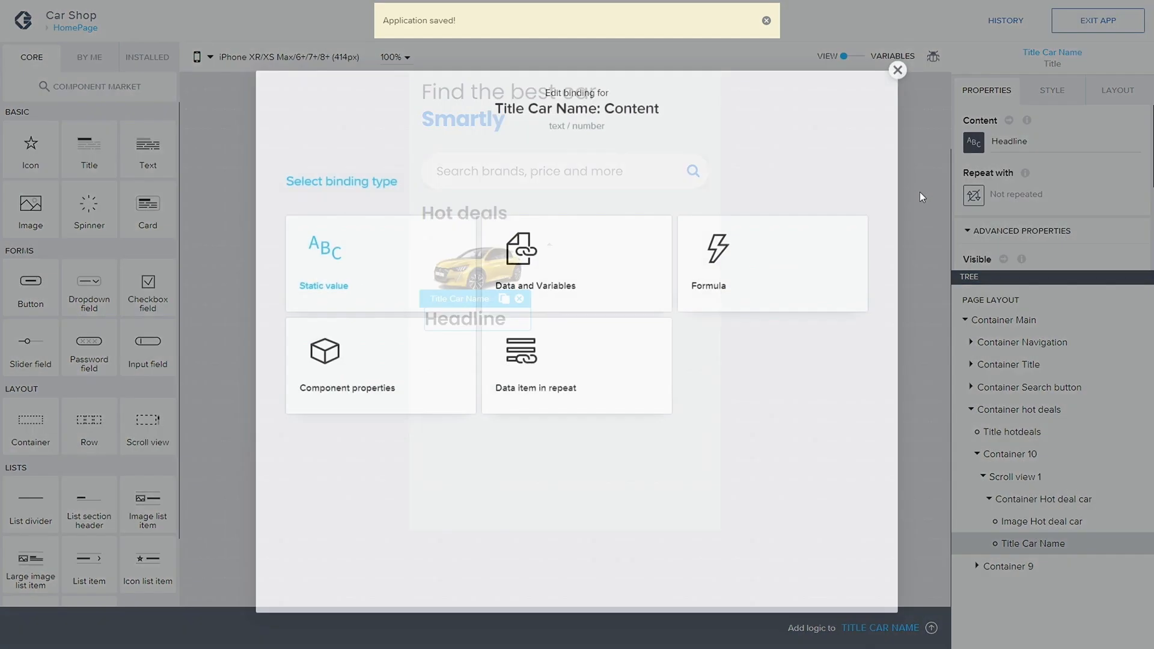
{"action": "left_click", "coordinate": [566, 336]}
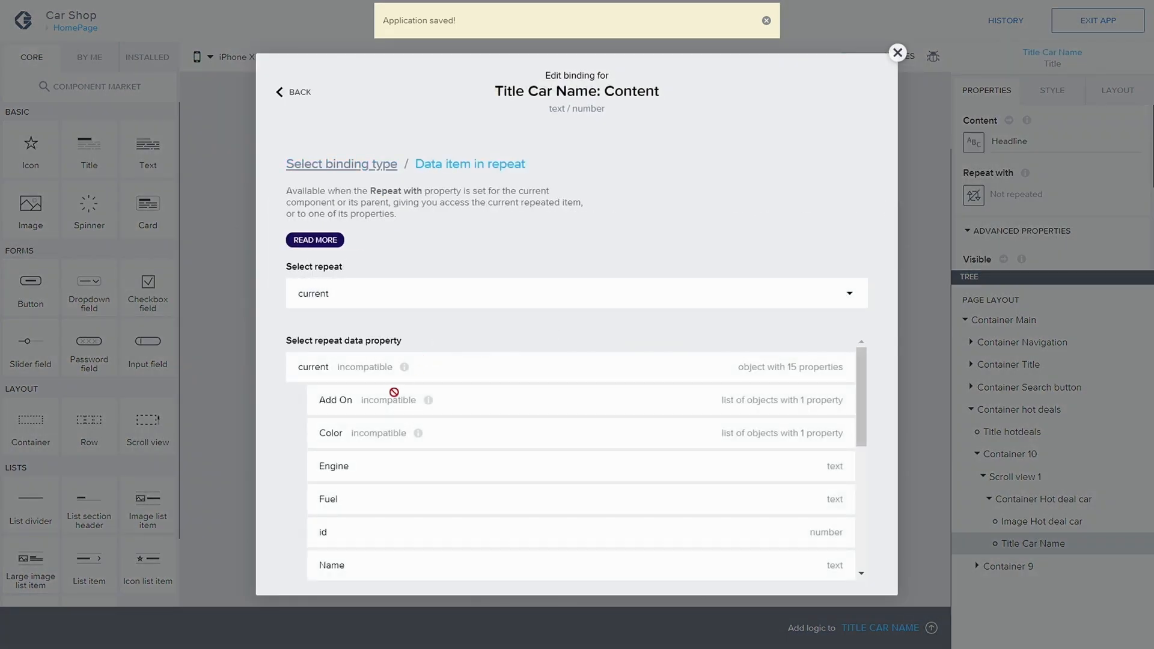
{"action": "scroll", "coordinate": [392, 421], "scroll_direction": "down", "scroll_amount": 2}
{"action": "left_click", "coordinate": [399, 500]}
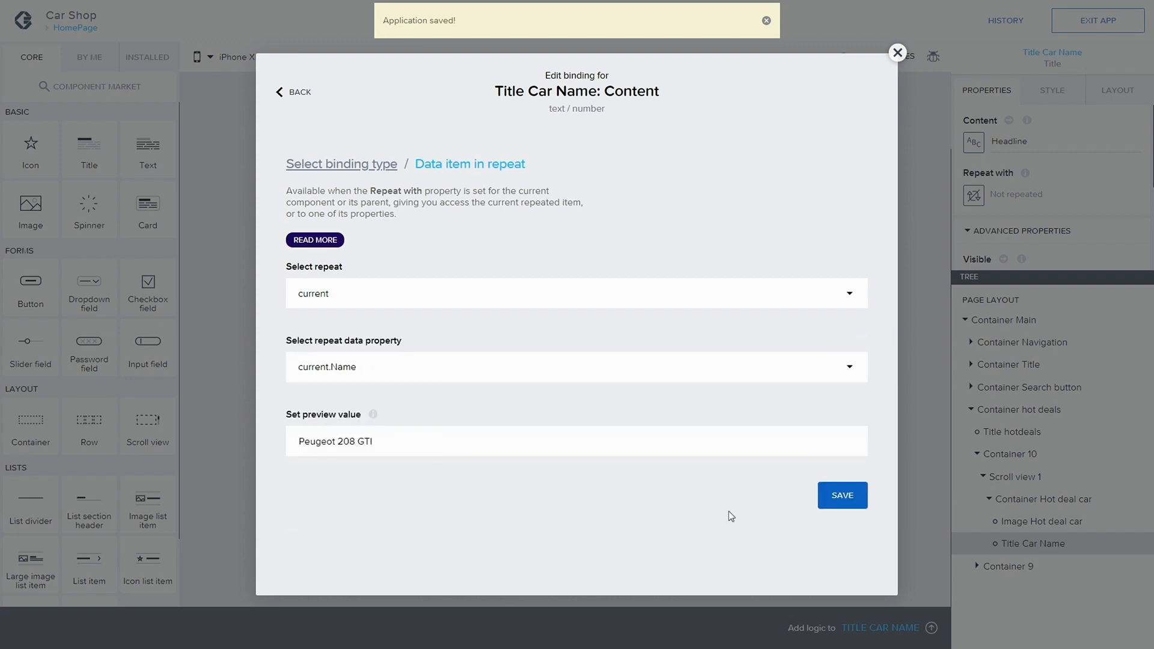
{"action": "left_click", "coordinate": [841, 495]}
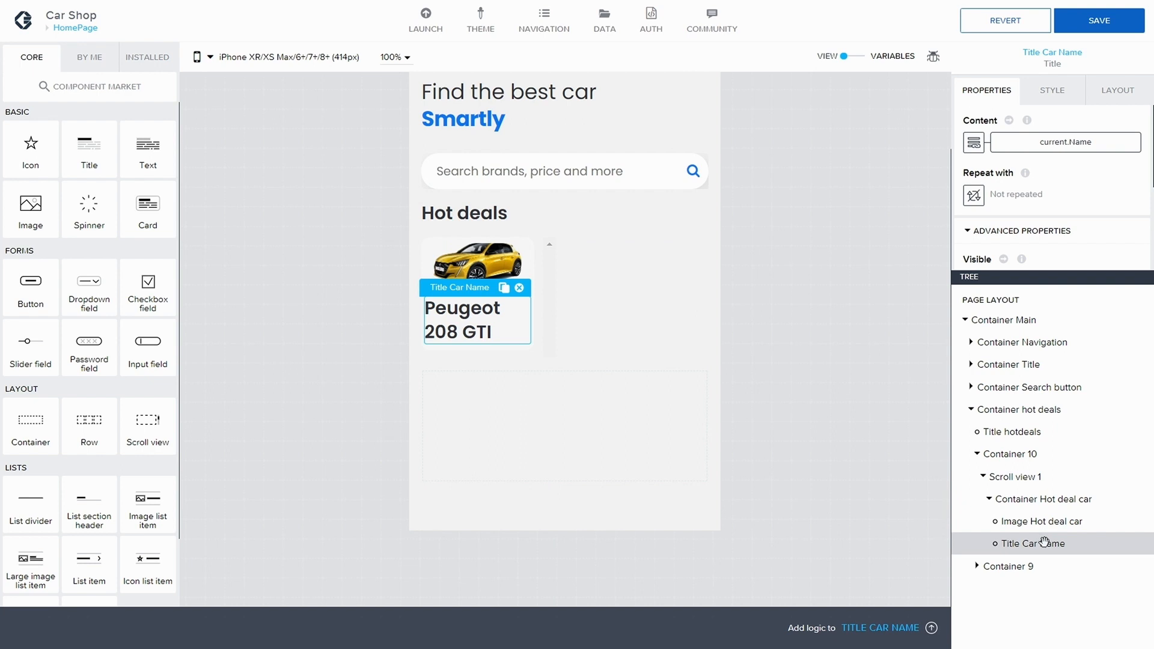
Step: Duplicate Title Car Name, rename the copy Title Price, and save the app
{"action": "key", "text": "ctrl+c"}
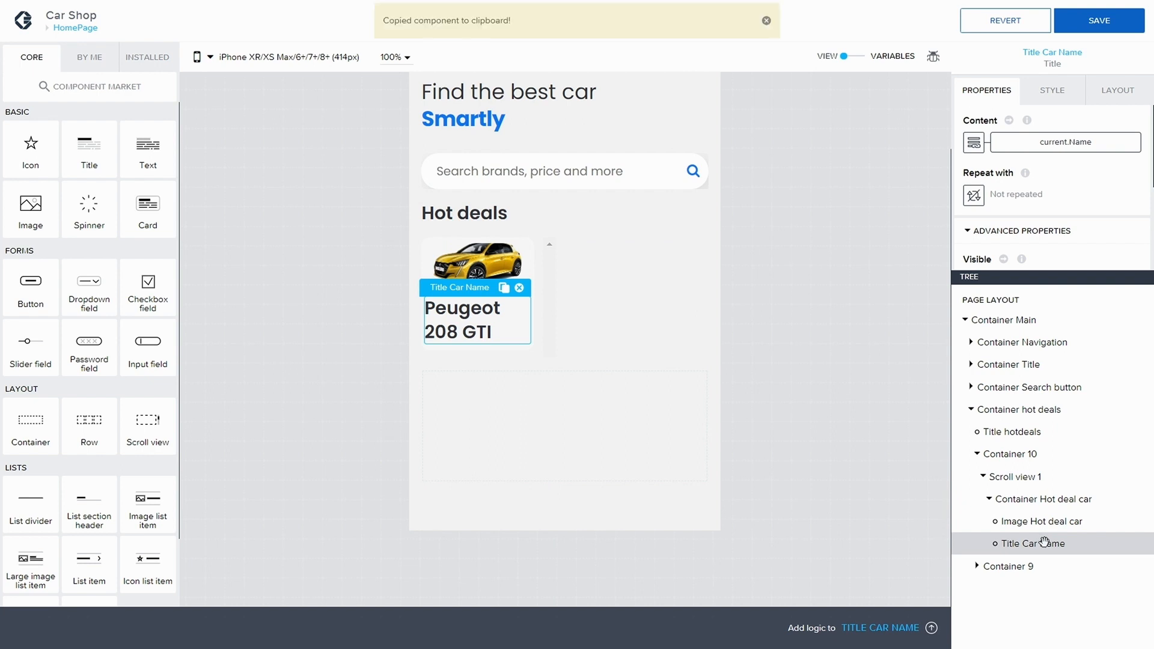
{"action": "key", "text": "ctrl+v"}
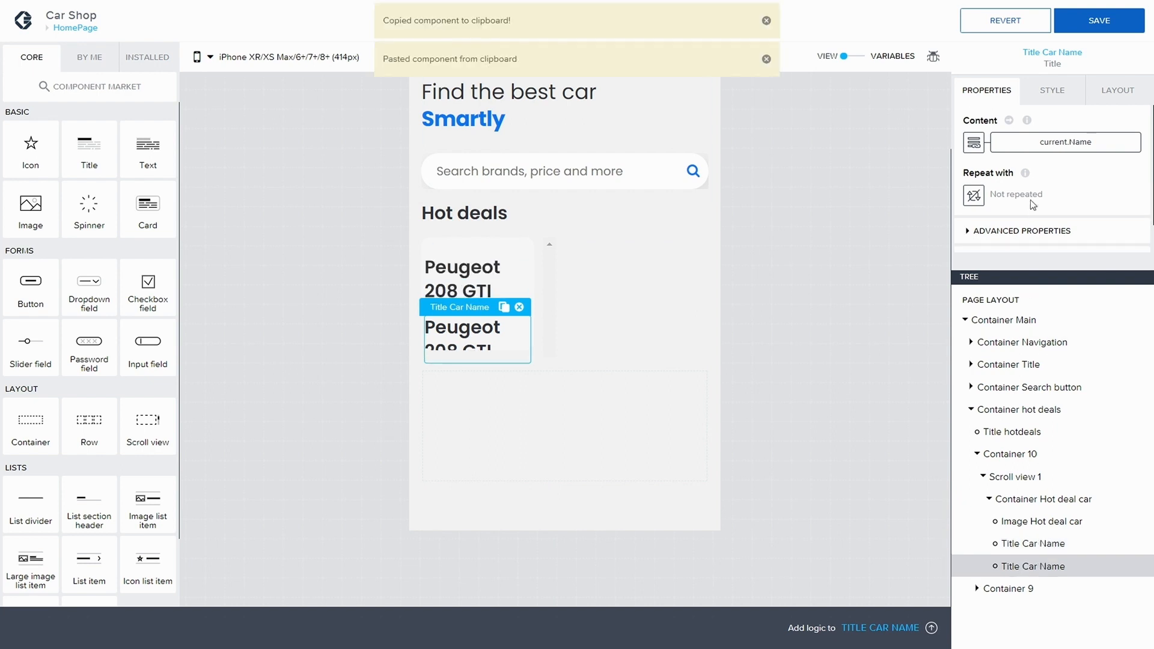
{"action": "left_click", "coordinate": [968, 232]}
{"action": "scroll", "coordinate": [1056, 220], "scroll_direction": "down", "scroll_amount": 3}
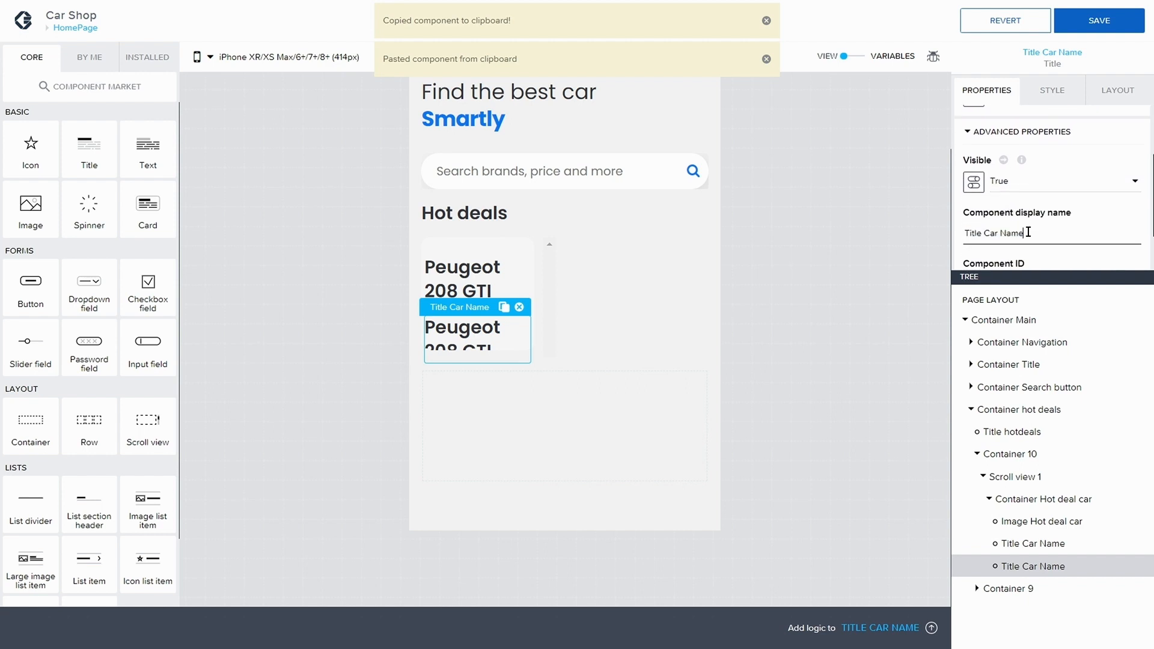
{"action": "left_click", "coordinate": [1056, 220]}
{"action": "key", "text": "BackSpace"}
{"action": "key", "text": "BackSpace"}
{"action": "key", "text": "BackSpace"}
{"action": "key", "text": "BackSpace"}
{"action": "key", "text": "BackSpace"}
{"action": "key", "text": "BackSpace"}
{"action": "key", "text": "BackSpace"}
{"action": "key", "text": "BackSpace"}
{"action": "type", "text": "Price"}
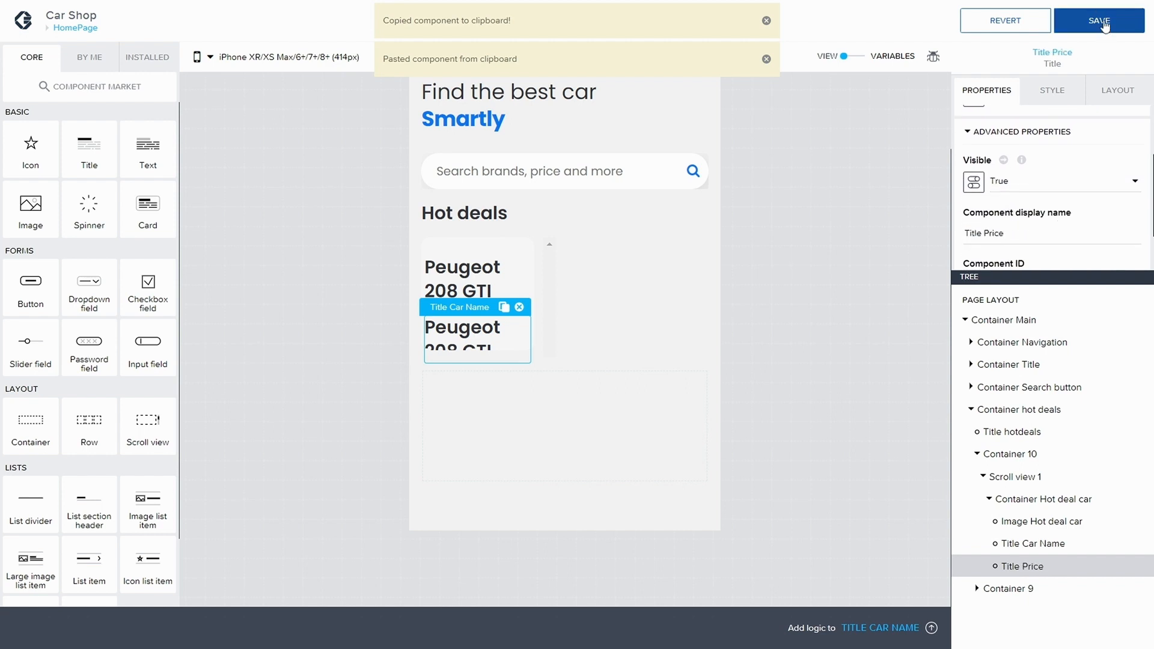
{"action": "left_click", "coordinate": [1099, 21]}
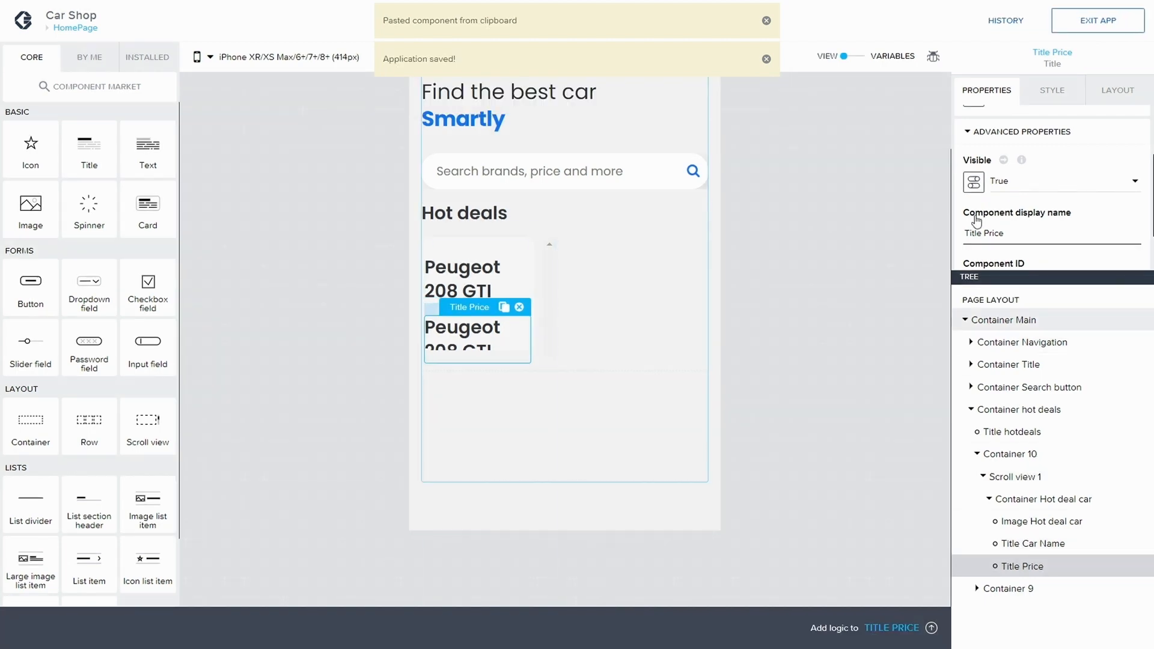
{"action": "left_click", "coordinate": [975, 142]}
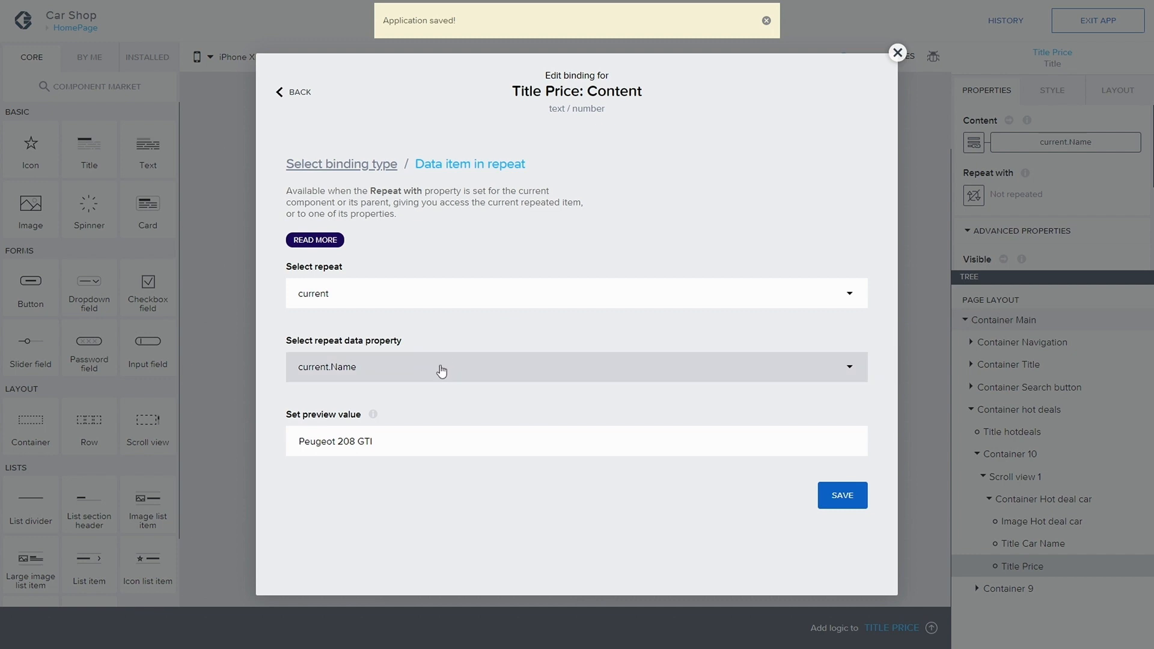
{"action": "left_click", "coordinate": [442, 372]}
{"action": "scroll", "coordinate": [489, 405], "scroll_direction": "down", "scroll_amount": 2}
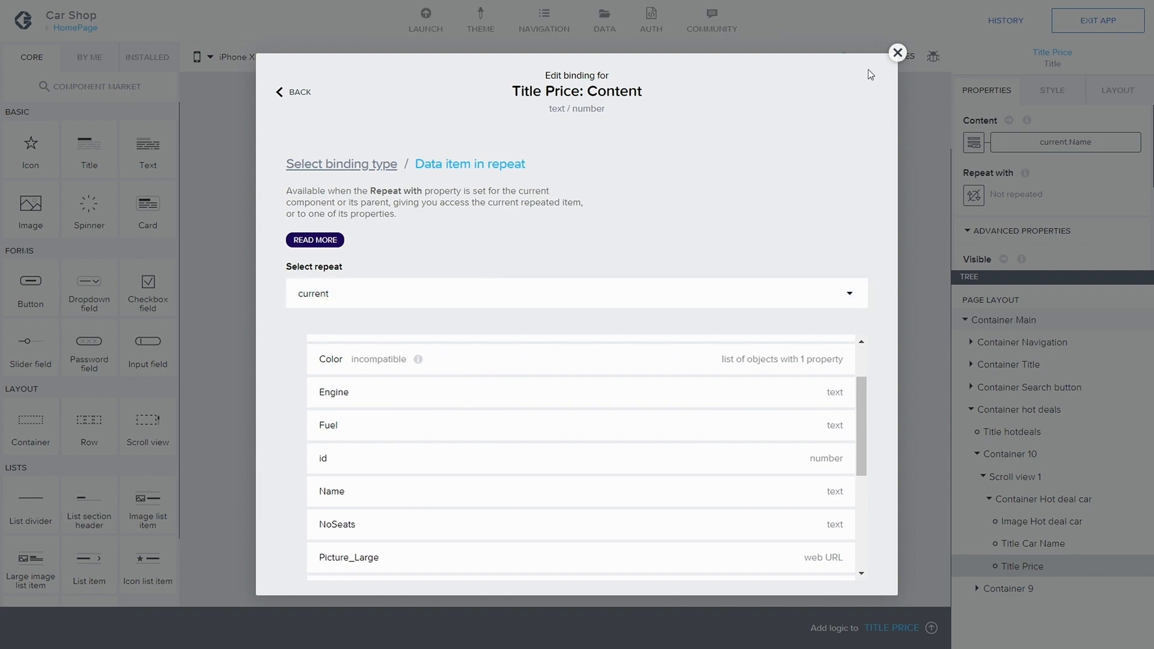
{"action": "left_click", "coordinate": [896, 53]}
Step: Set Title Price's content to a formula using repeated.current.Price
{"action": "left_click", "coordinate": [974, 142]}
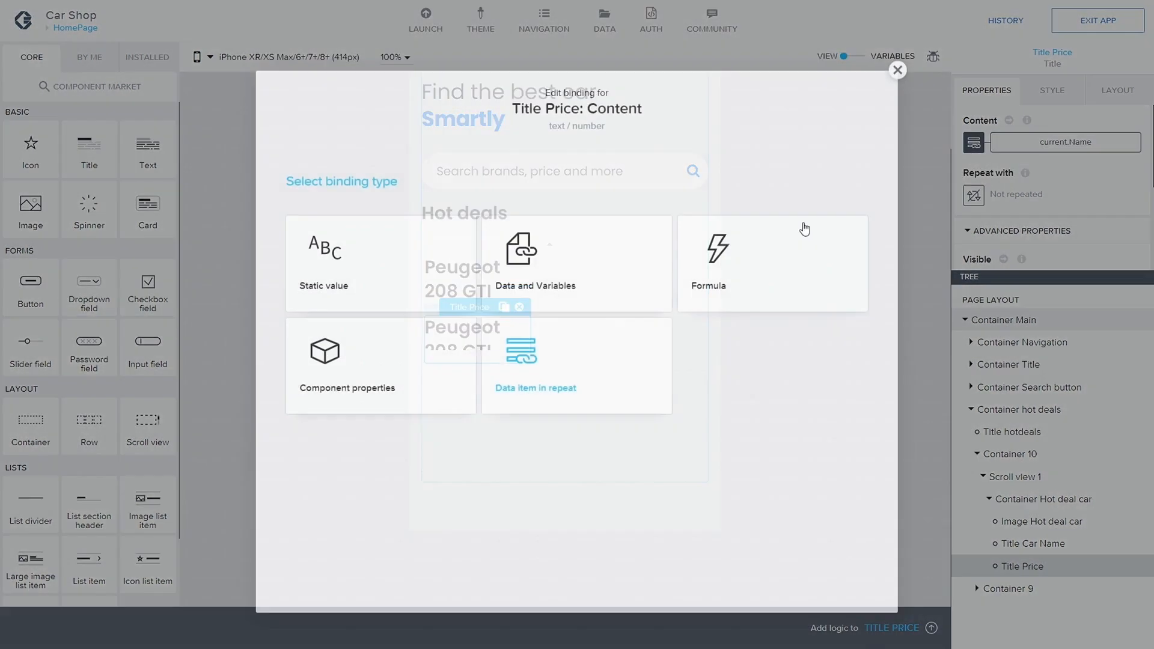
{"action": "left_click", "coordinate": [749, 271]}
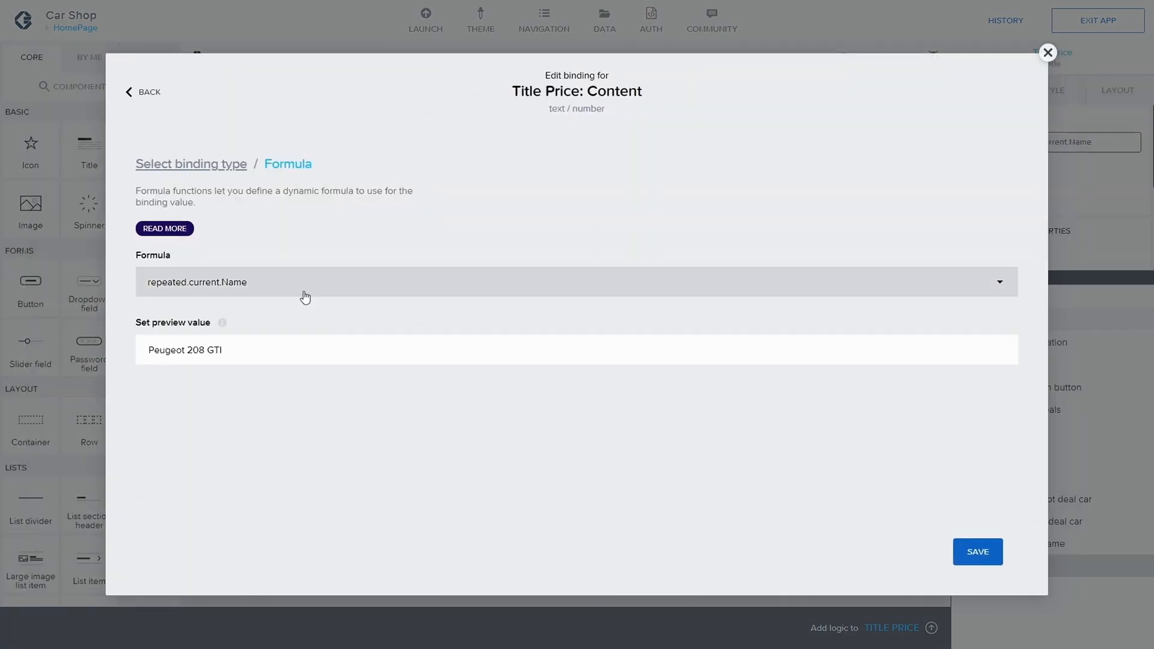
{"action": "left_click", "coordinate": [287, 286]}
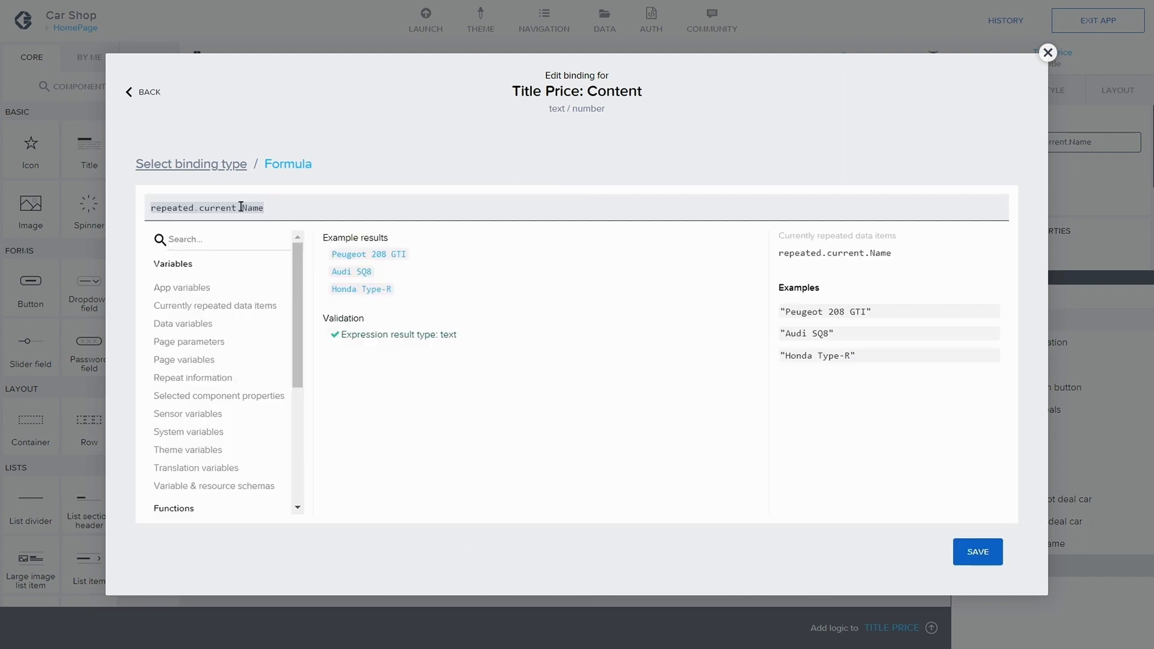
{"action": "double_click", "coordinate": [260, 209]}
{"action": "key", "text": "BackSpace"}
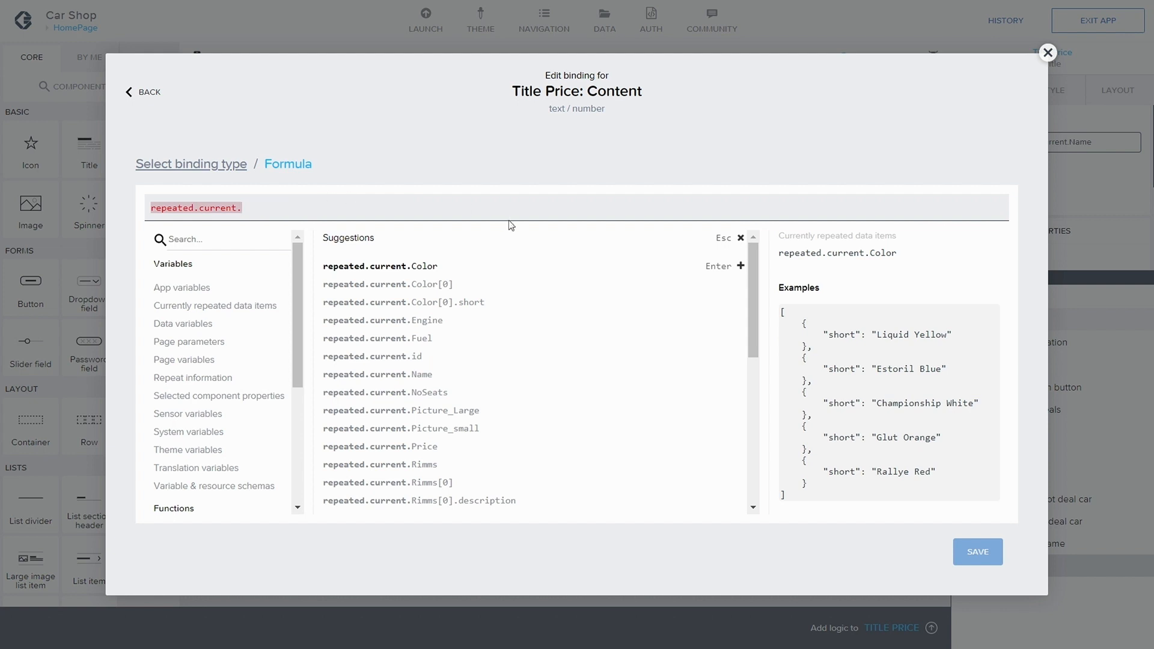
{"action": "left_click_drag", "start_coordinate": [752, 312], "coordinate": [749, 326]}
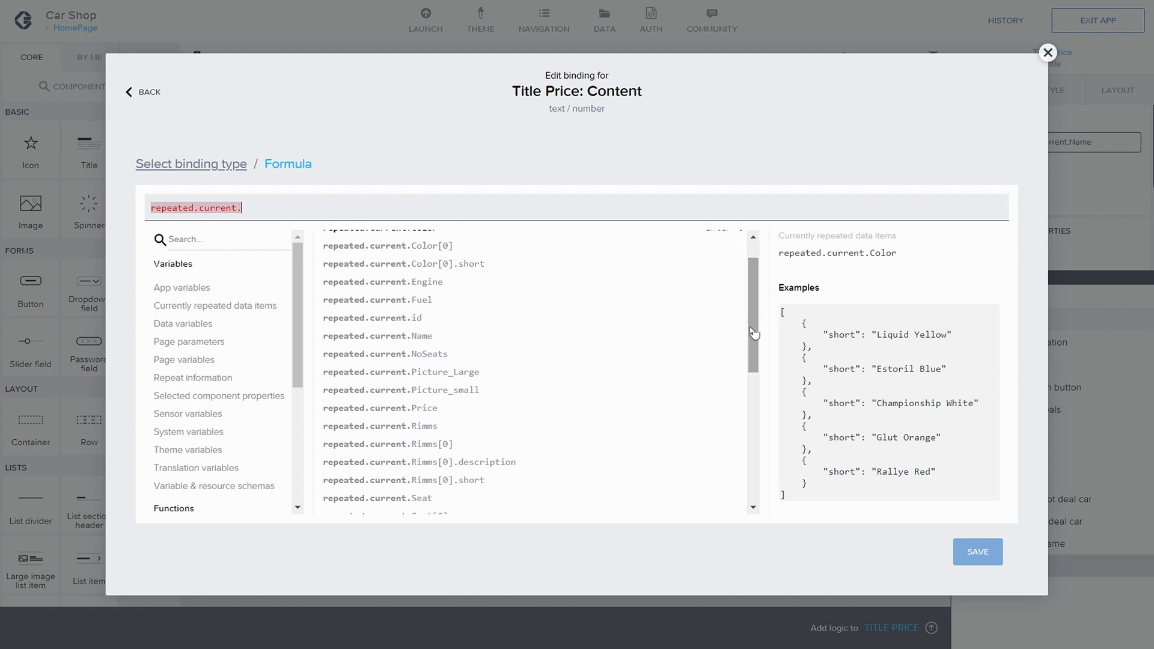
{"action": "left_click", "coordinate": [478, 407]}
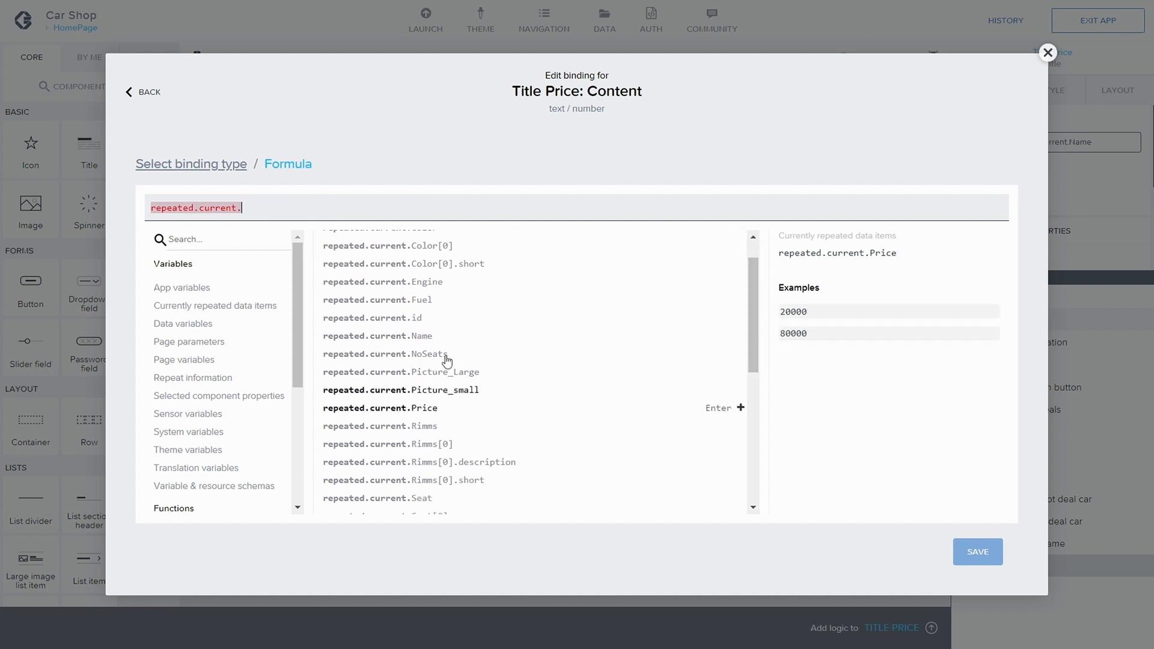
{"action": "left_click", "coordinate": [396, 410]}
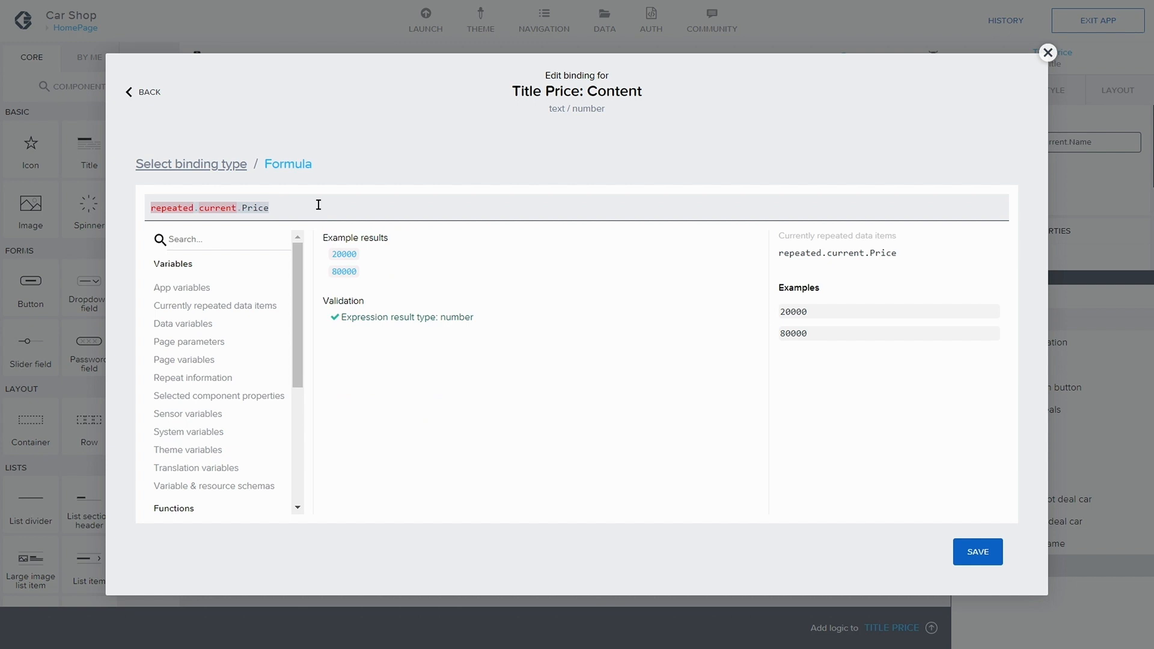
Step: Extend the price formula to repeated.current.Price + " eur" and save the app
{"action": "type", "text": "+ \""}
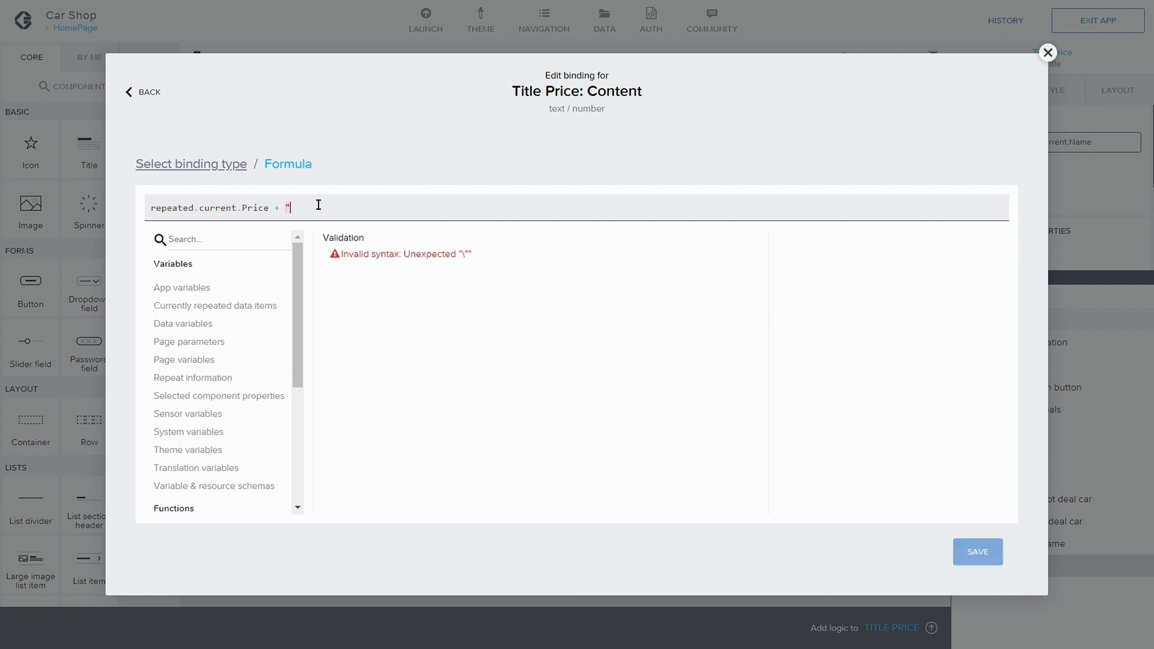
{"action": "type", "text": "eur\""}
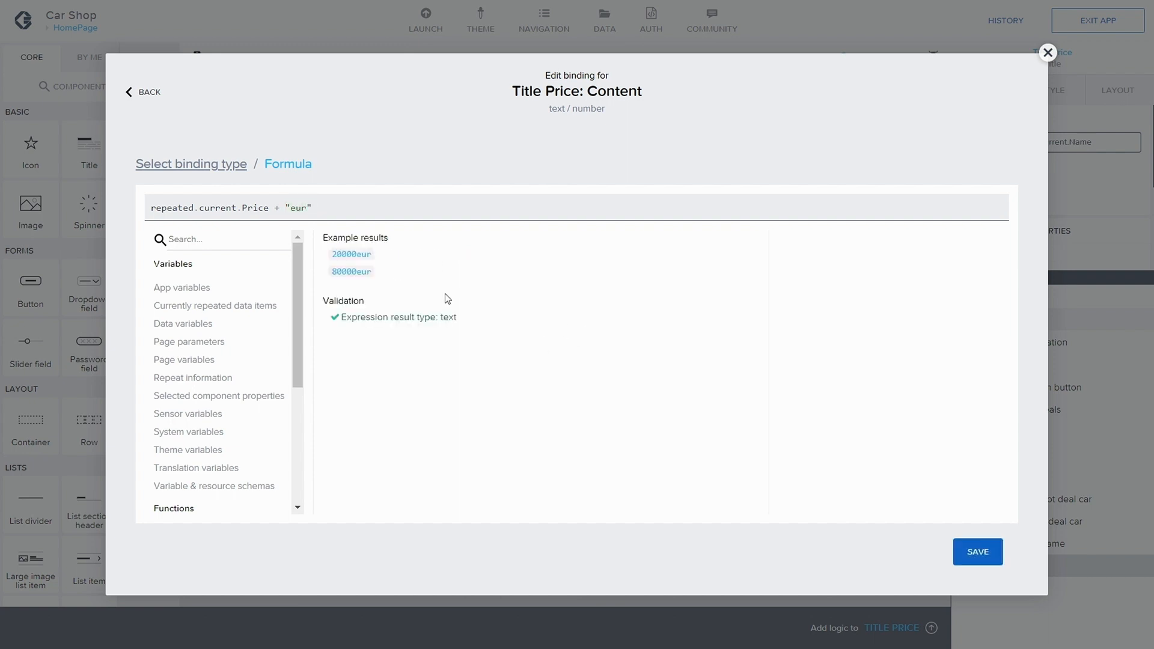
{"action": "left_click", "coordinate": [292, 207]}
{"action": "left_click", "coordinate": [972, 544]}
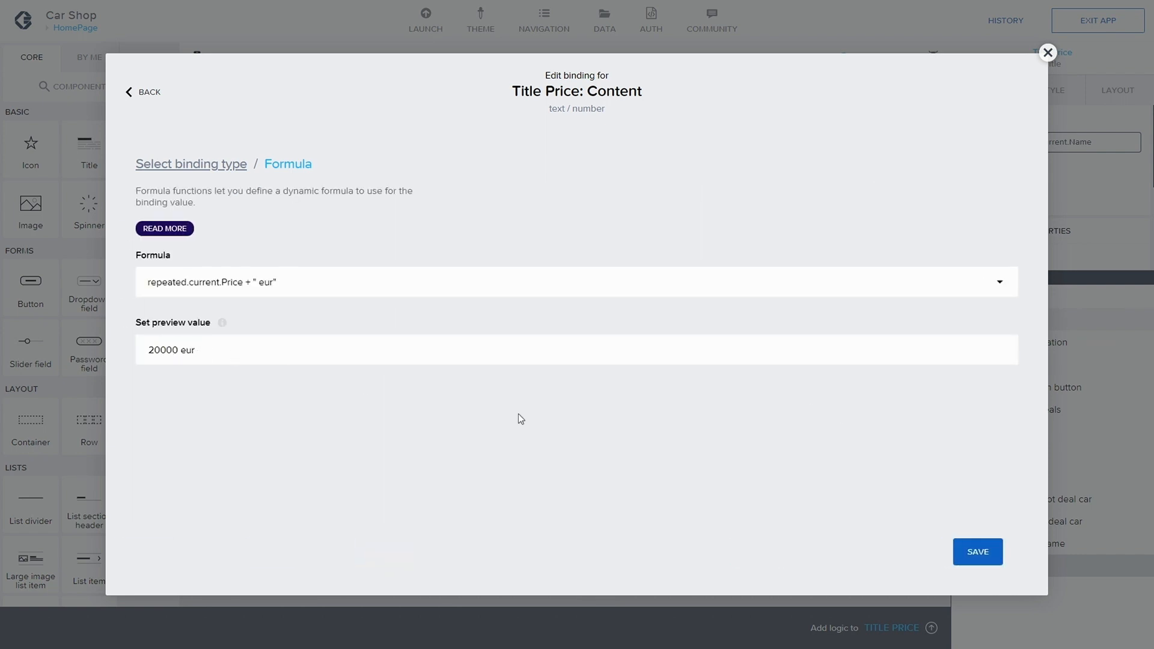
{"action": "left_click", "coordinate": [974, 550]}
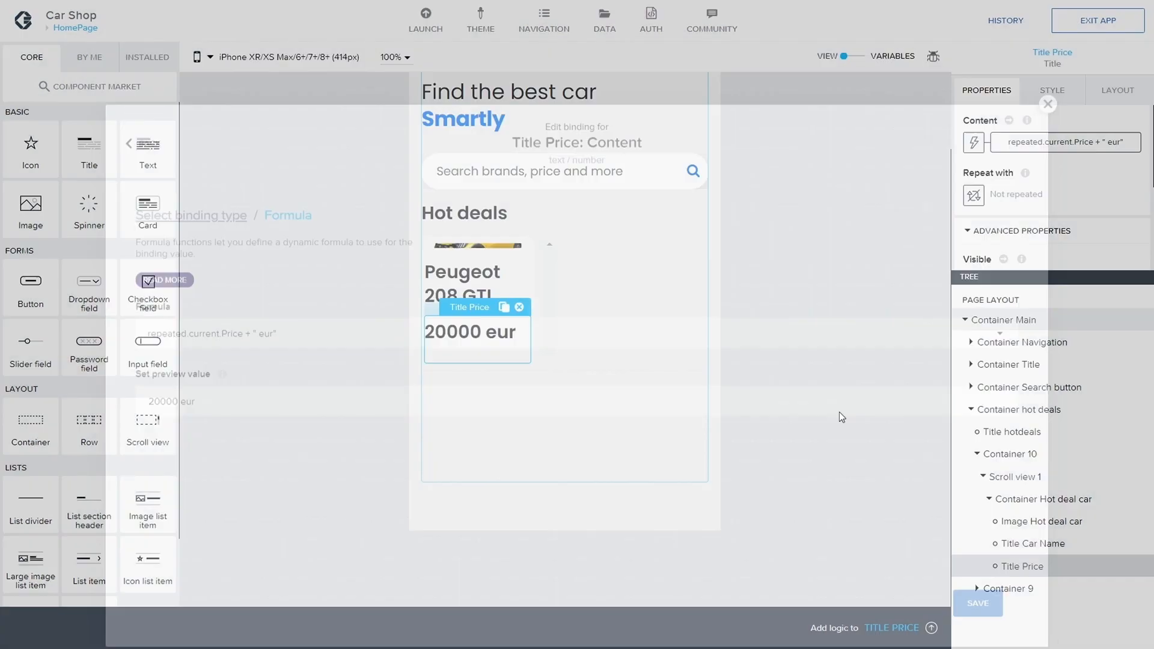
{"action": "left_click", "coordinate": [1082, 24]}
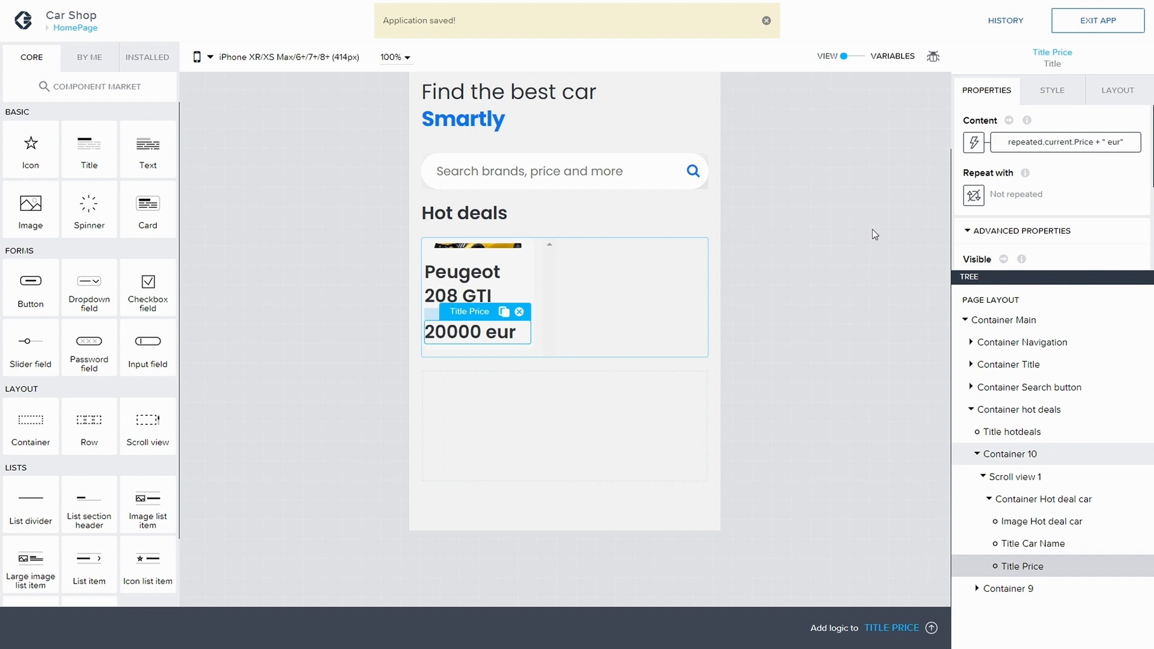
Step: Apply the Black Standard Title style to Title Car Name
{"action": "left_click", "coordinate": [466, 282]}
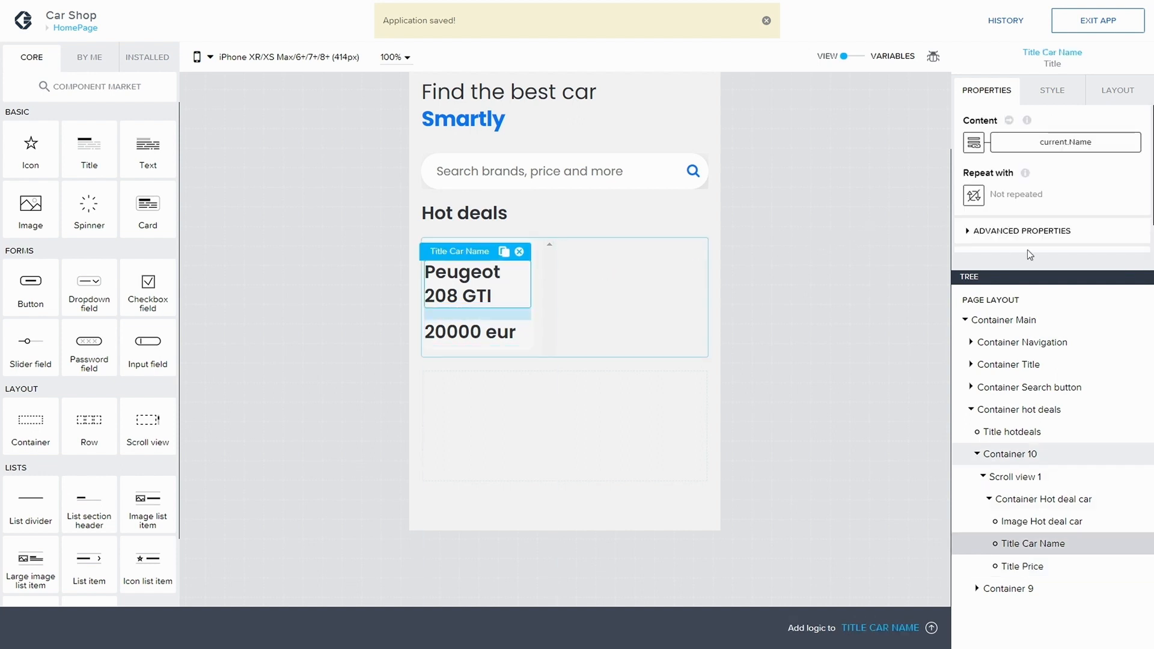
{"action": "left_click", "coordinate": [1070, 94]}
{"action": "scroll", "coordinate": [1108, 187], "scroll_direction": "down", "scroll_amount": 2}
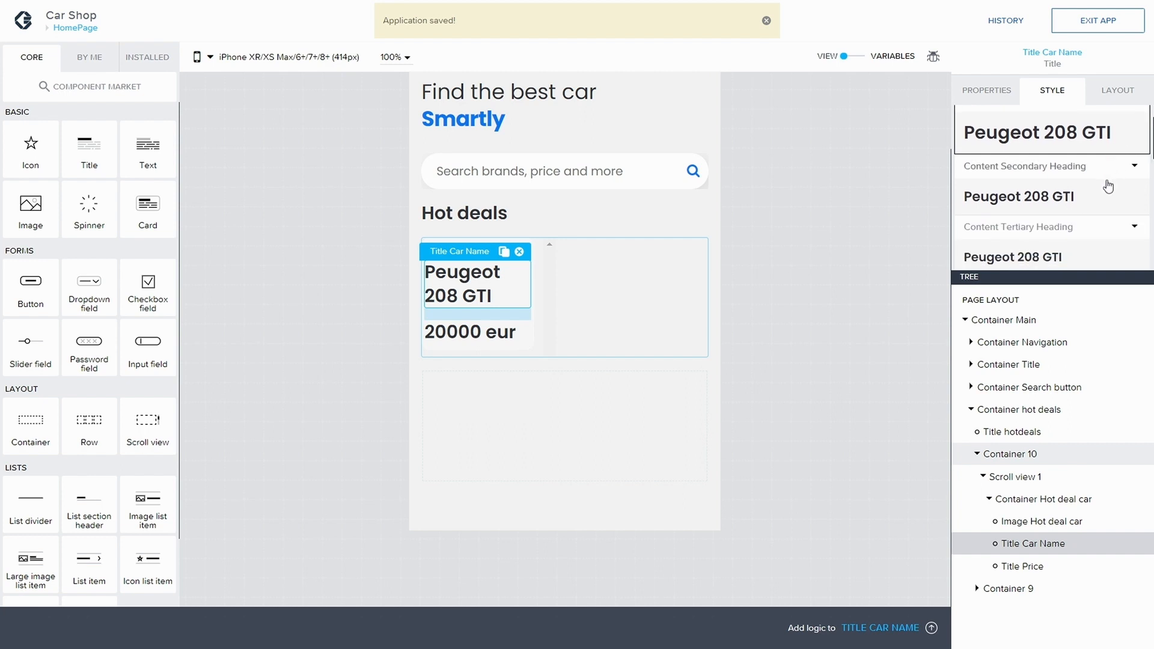
{"action": "scroll", "coordinate": [1108, 187], "scroll_direction": "down", "scroll_amount": 5}
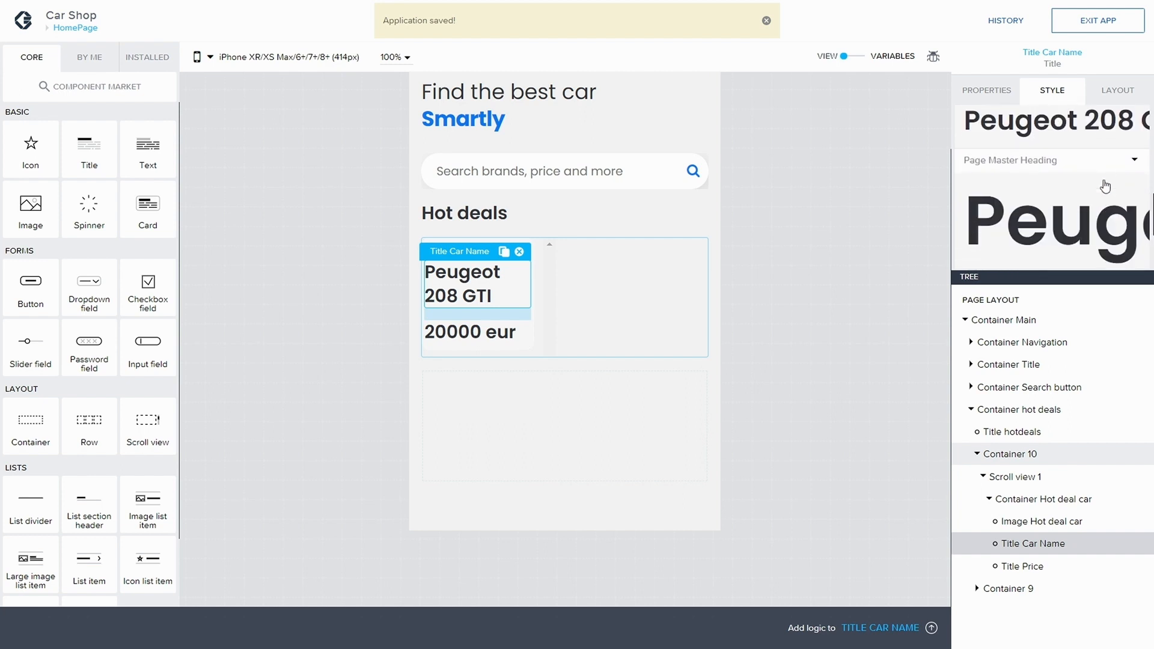
{"action": "scroll", "coordinate": [1105, 187], "scroll_direction": "down", "scroll_amount": 2}
{"action": "scroll", "coordinate": [1105, 187], "scroll_direction": "up", "scroll_amount": 4}
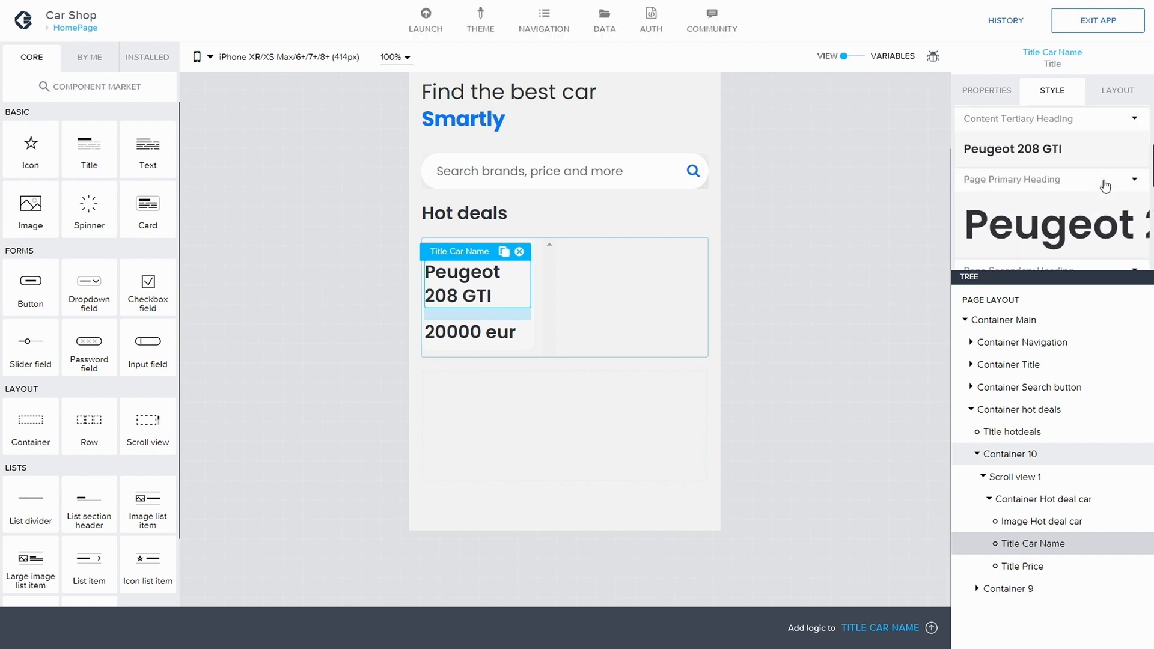
{"action": "scroll", "coordinate": [1105, 187], "scroll_direction": "down", "scroll_amount": 2}
{"action": "left_click", "coordinate": [1053, 249]}
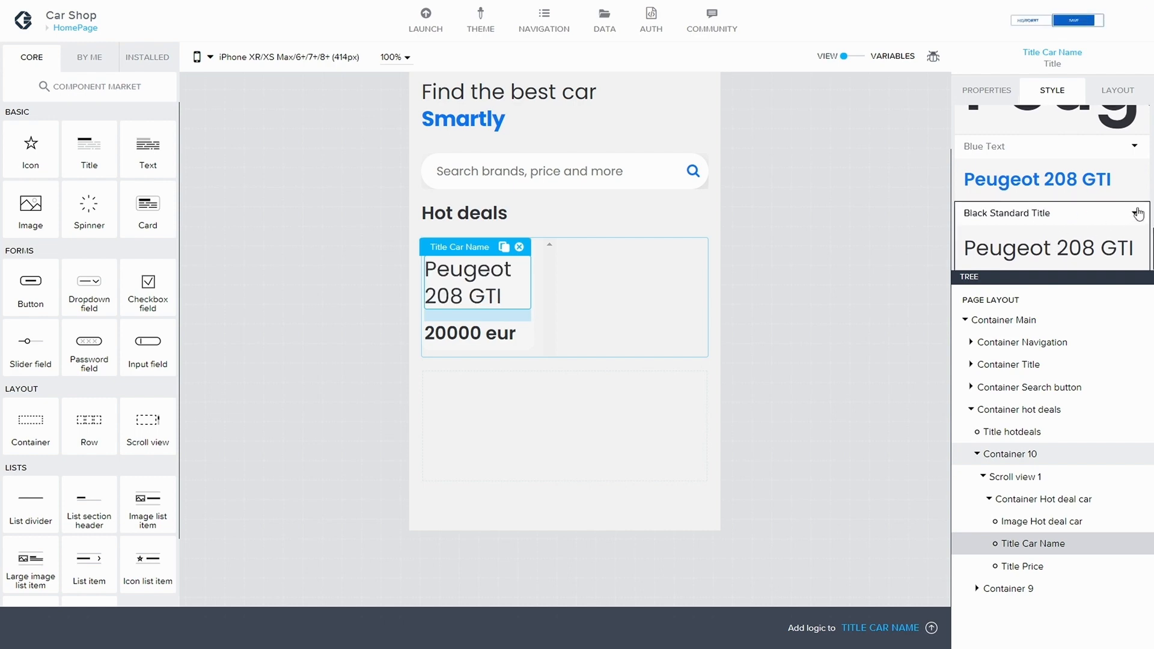
Step: Duplicate the Black Standard Title style class as a new style class named Small
{"action": "left_click", "coordinate": [1136, 214]}
{"action": "left_click", "coordinate": [1030, 252]}
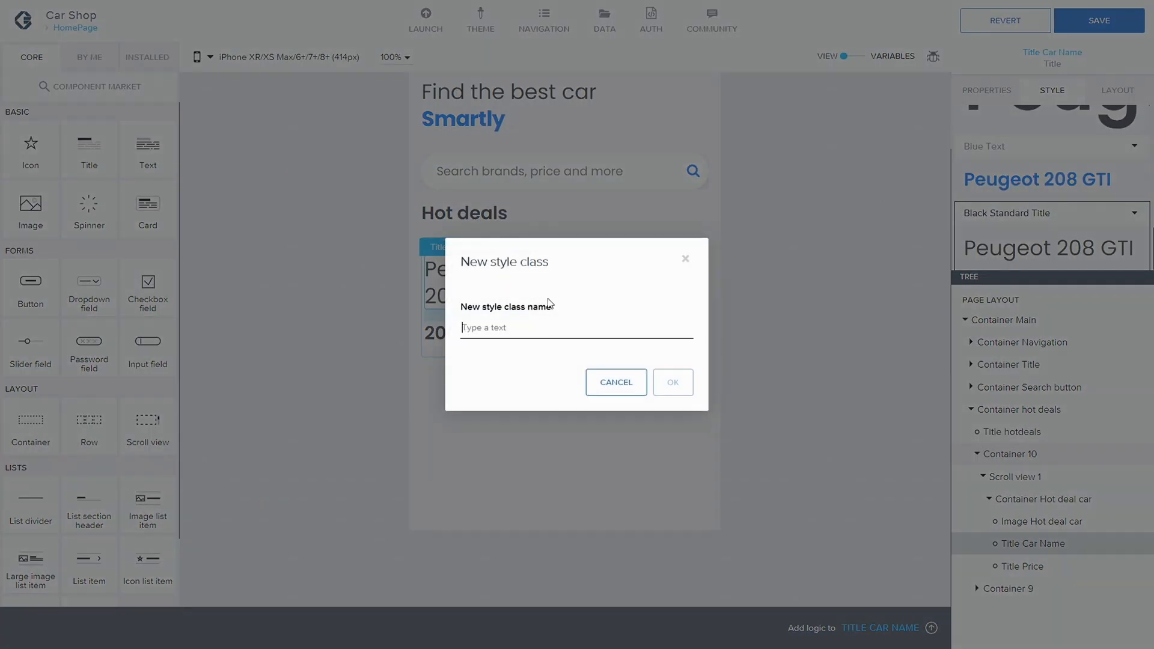
{"action": "type", "text": "Hot"}
{"action": "key", "text": "BackSpace"}
{"action": "key", "text": "BackSpace"}
{"action": "type", "text": "Sm"}
{"action": "left_click", "coordinate": [673, 382]}
Step: Edit the Small style on Title Car Name to use text size Text S, and save the app
{"action": "left_click", "coordinate": [1101, 213]}
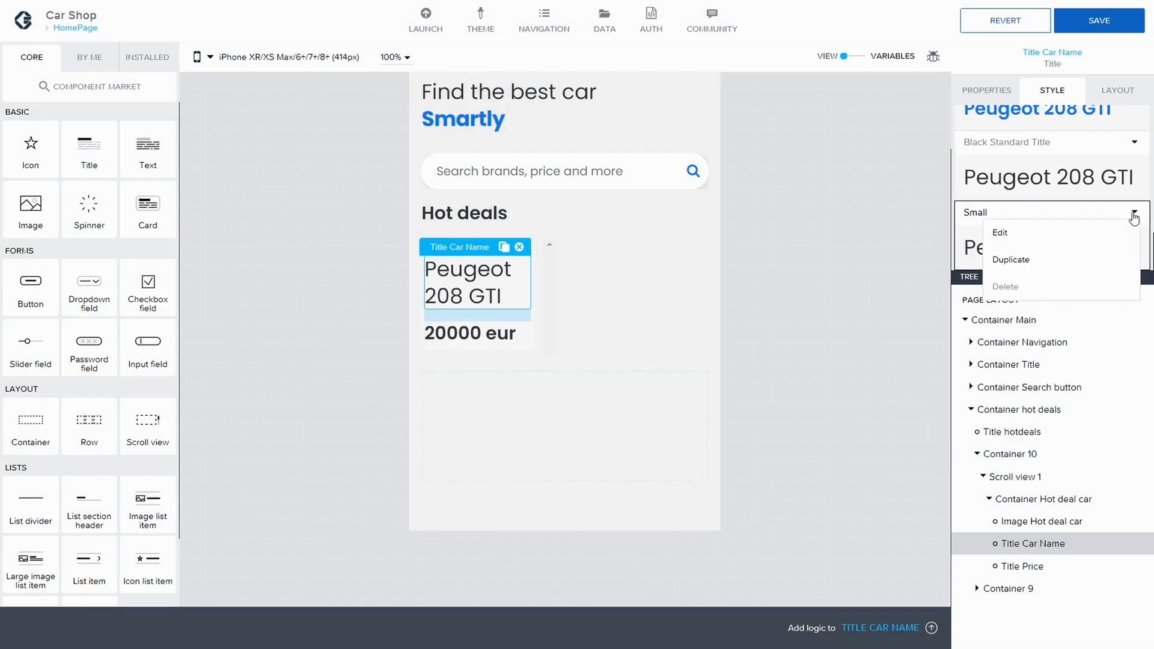
{"action": "left_click", "coordinate": [953, 229]}
{"action": "scroll", "coordinate": [1052, 172], "scroll_direction": "down", "scroll_amount": 1}
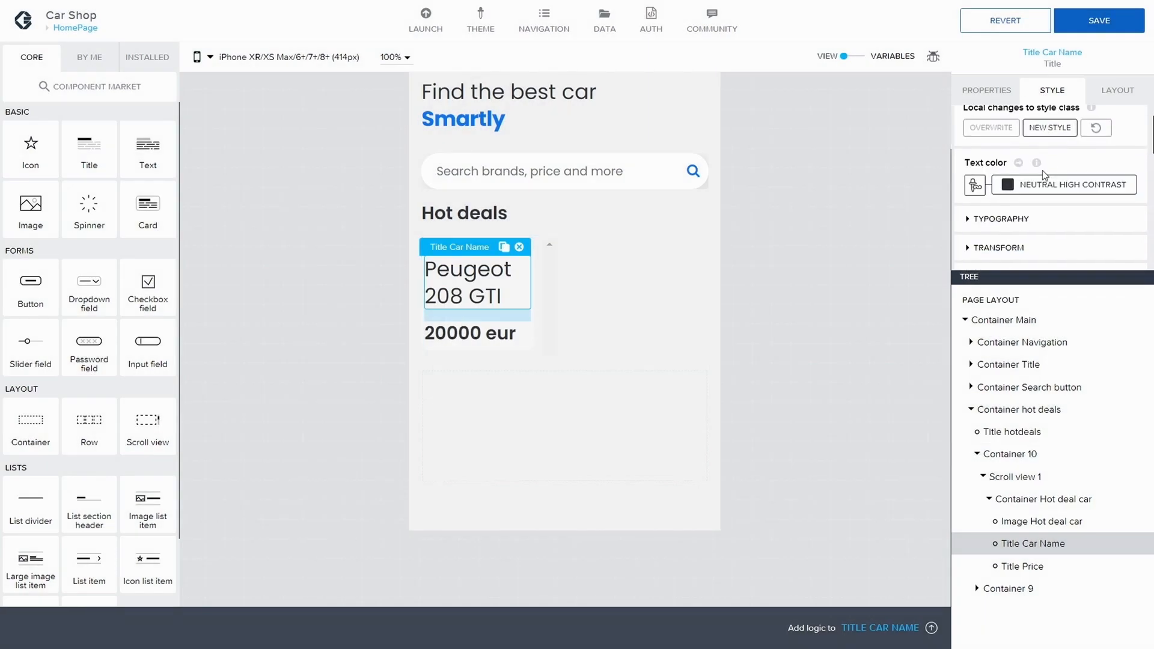
{"action": "scroll", "coordinate": [1042, 159], "scroll_direction": "down", "scroll_amount": 1}
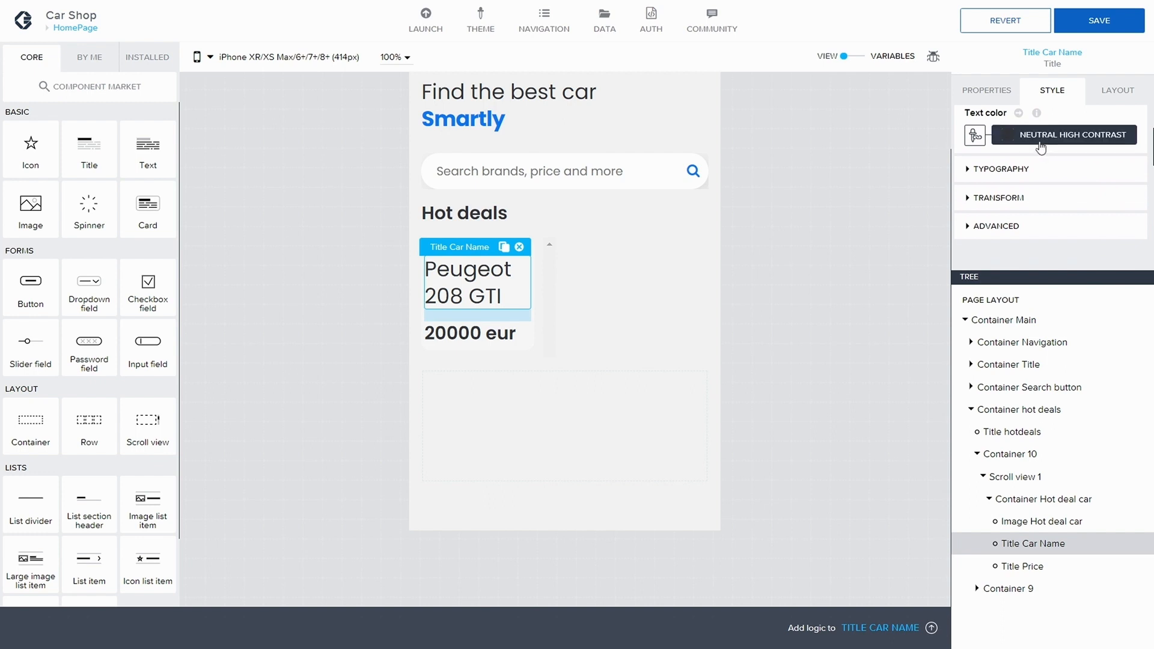
{"action": "scroll", "coordinate": [1020, 170], "scroll_direction": "down", "scroll_amount": 2}
{"action": "scroll", "coordinate": [986, 155], "scroll_direction": "up", "scroll_amount": 2}
{"action": "left_click", "coordinate": [991, 146]}
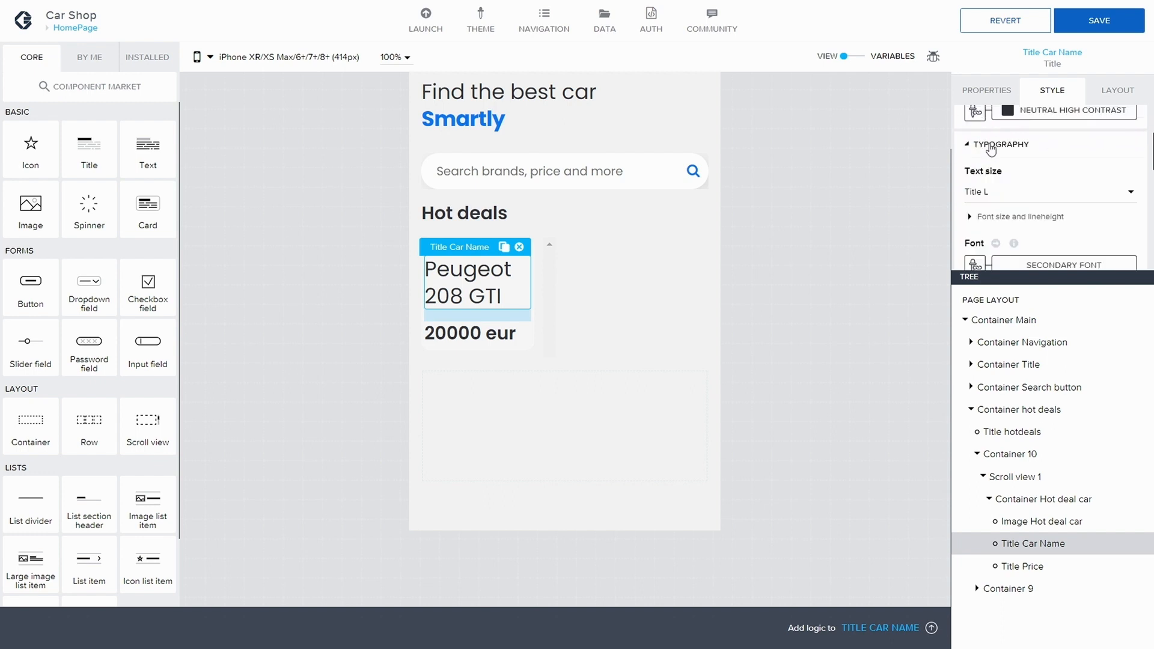
{"action": "scroll", "coordinate": [991, 149], "scroll_direction": "down", "scroll_amount": 1}
{"action": "left_click", "coordinate": [1049, 120]}
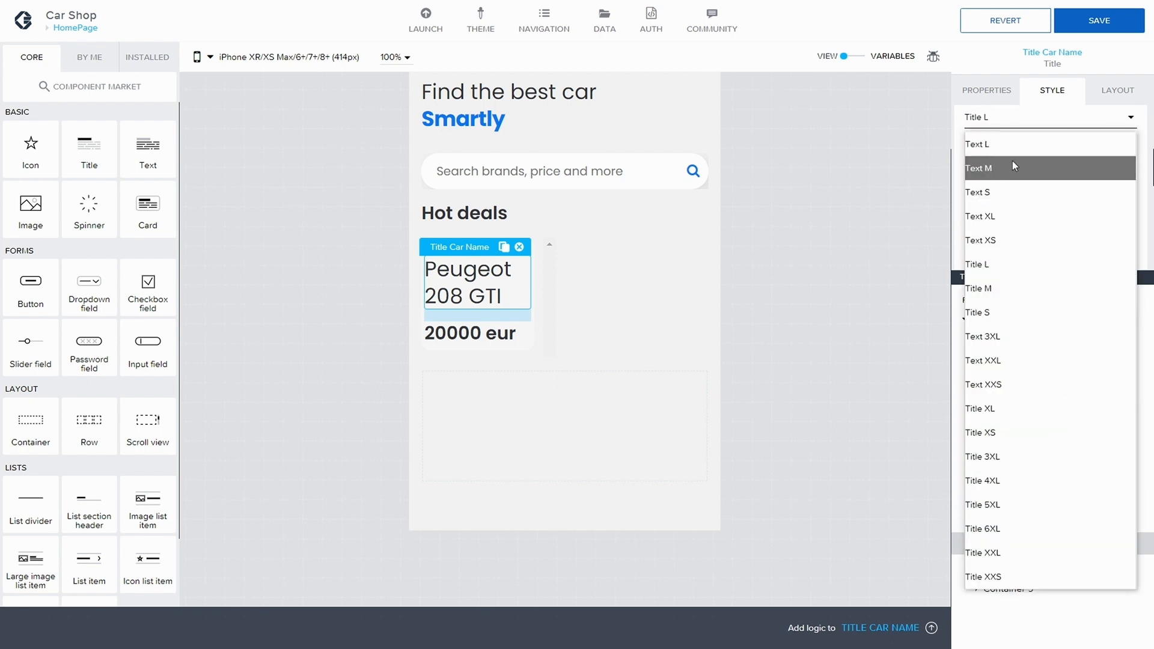
{"action": "left_click", "coordinate": [1018, 193]}
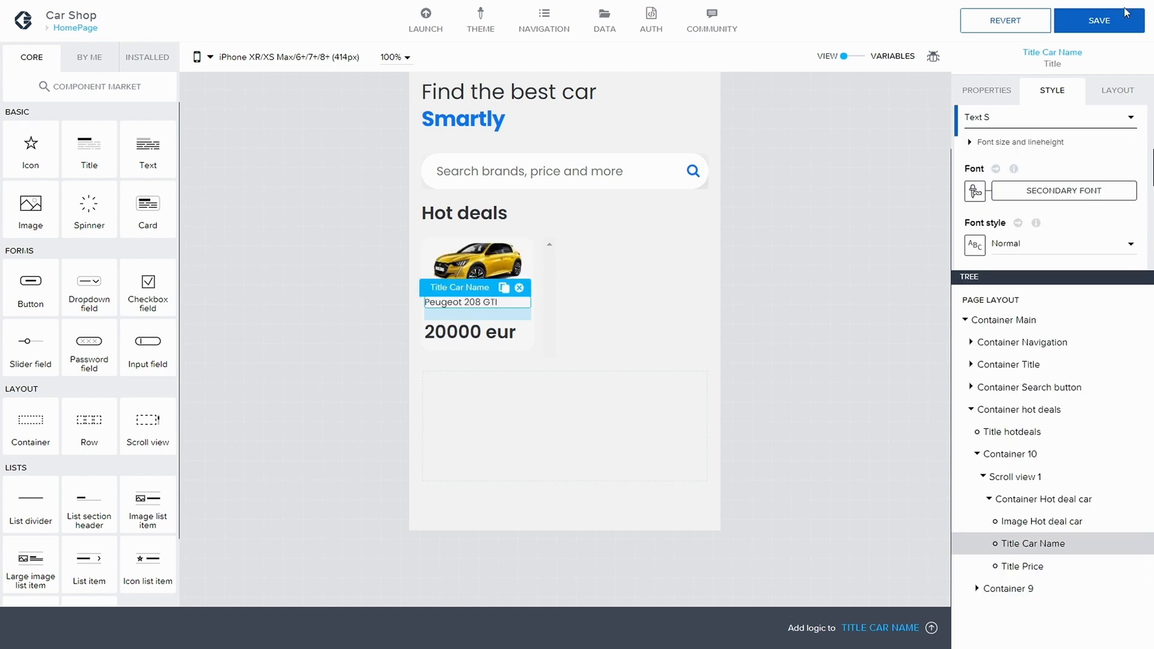
{"action": "left_click", "coordinate": [1110, 27]}
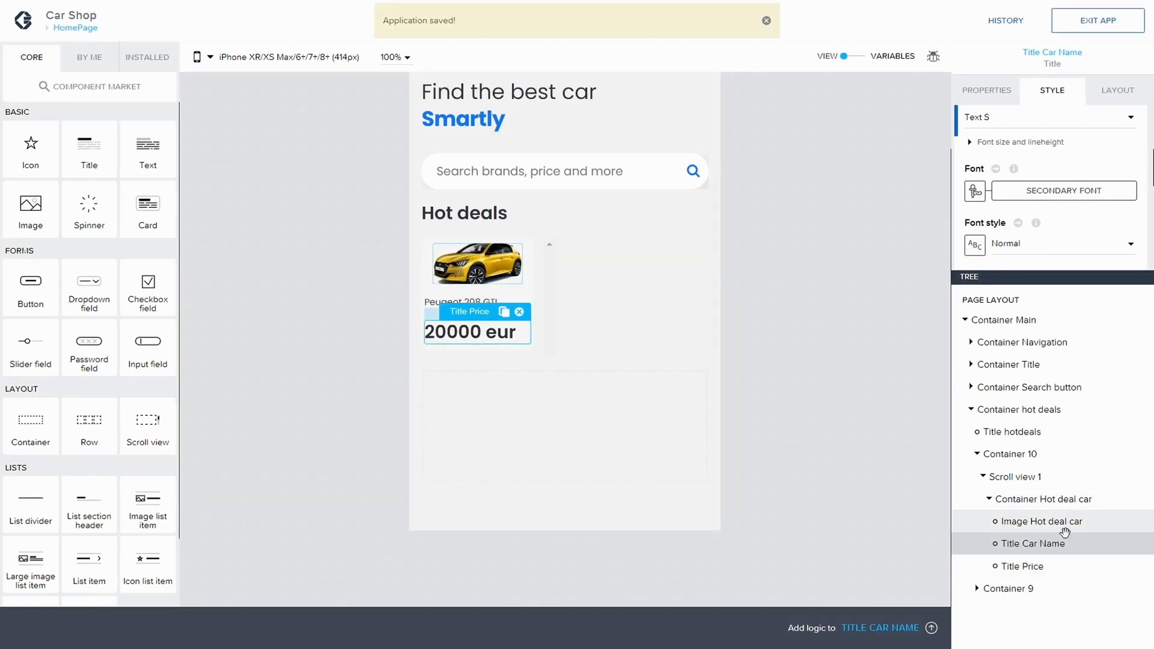
Step: Apply the Small style class to Title Price and save the app
{"action": "left_click", "coordinate": [1024, 567]}
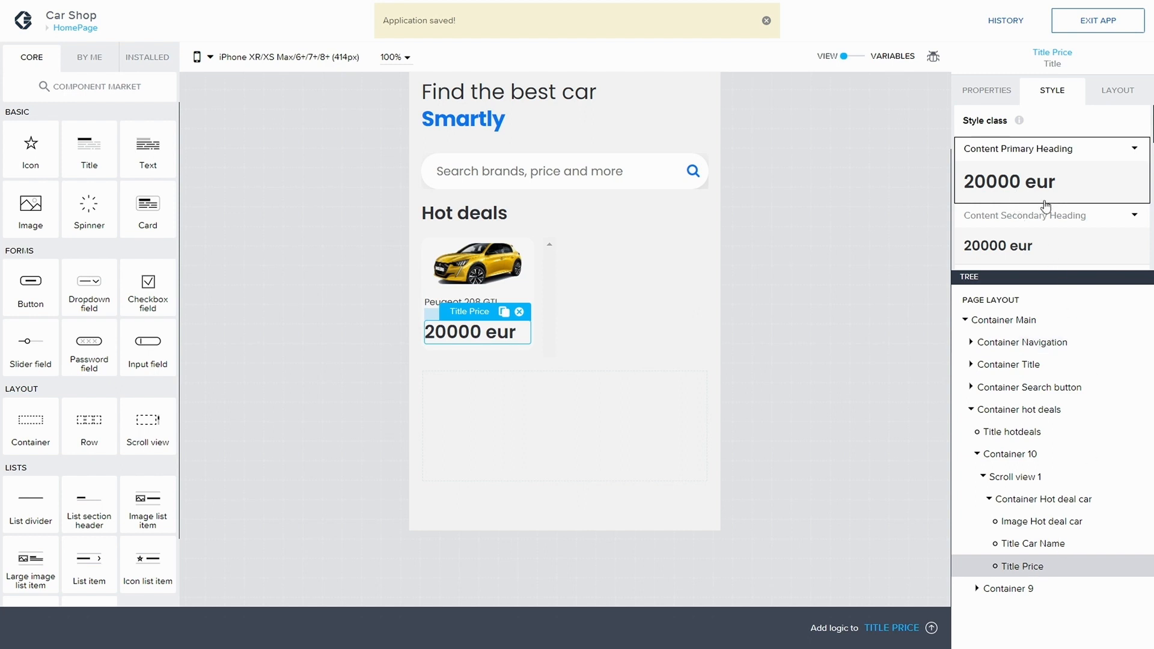
{"action": "scroll", "coordinate": [1046, 207], "scroll_direction": "down", "scroll_amount": 5}
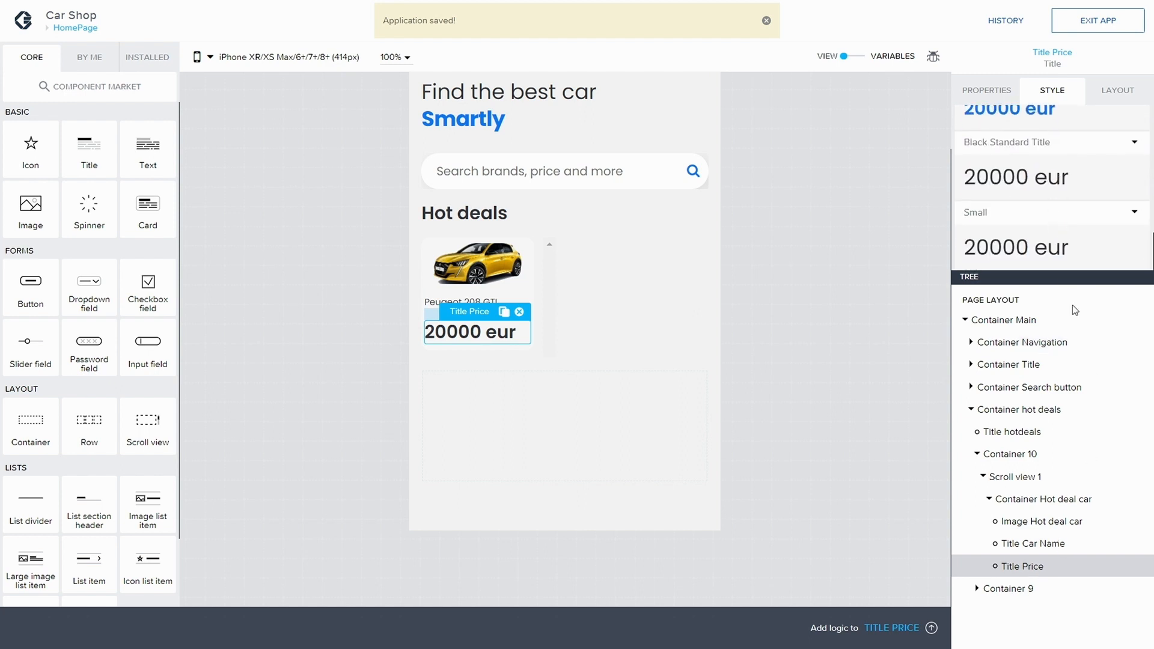
{"action": "left_click", "coordinate": [1020, 253]}
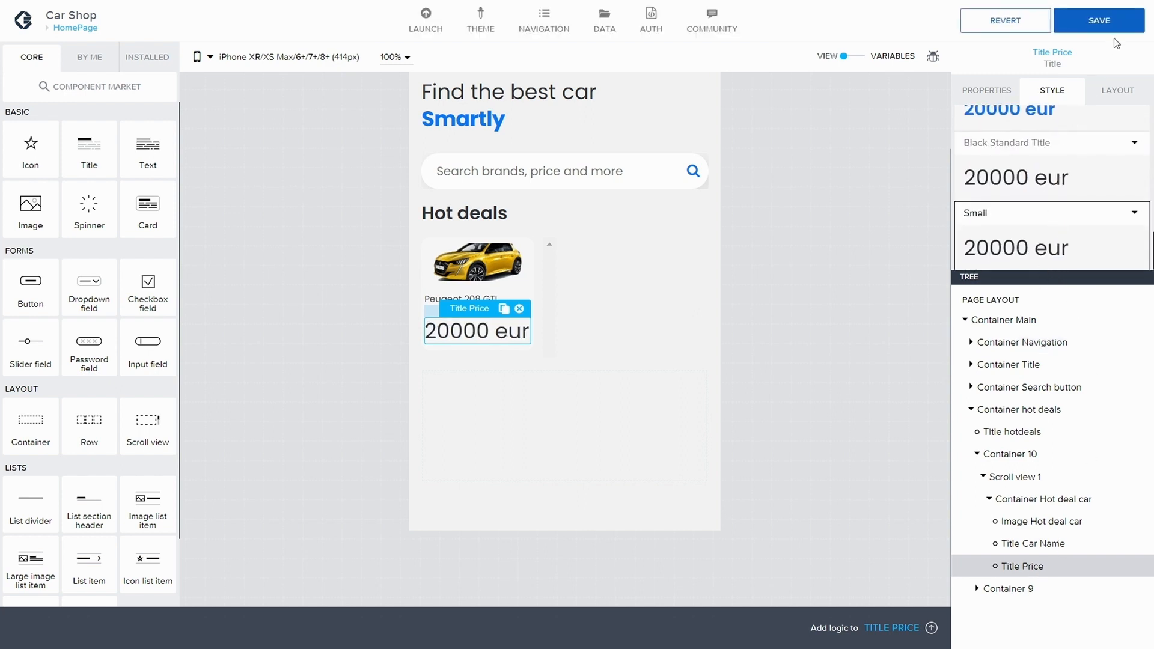
{"action": "left_click", "coordinate": [1102, 24]}
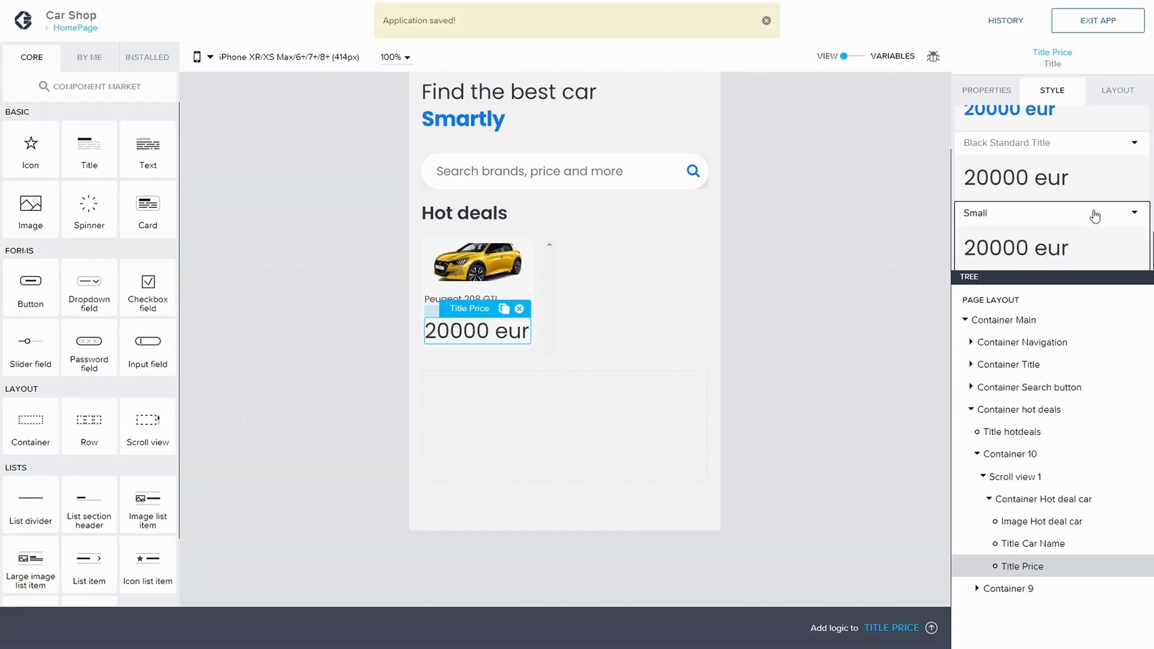
Step: Set Title Price's text size to Text S and overwrite the Small style class with this change
{"action": "left_click", "coordinate": [1122, 209]}
{"action": "left_click", "coordinate": [1047, 236]}
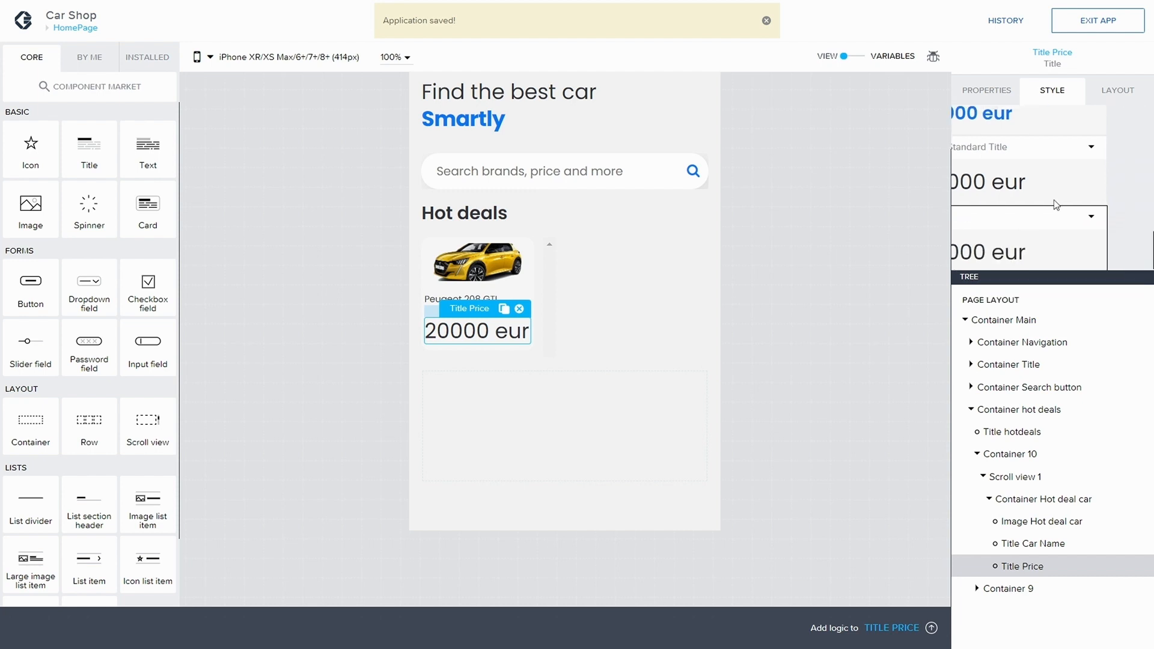
{"action": "scroll", "coordinate": [1058, 207], "scroll_direction": "down", "scroll_amount": 3}
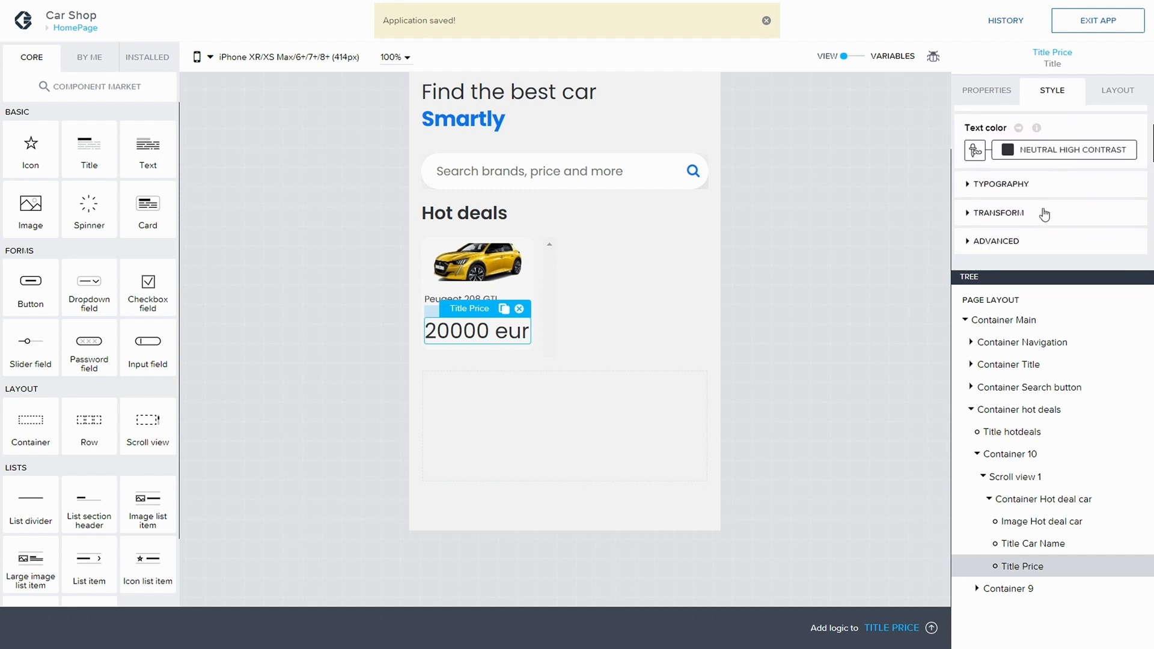
{"action": "left_click", "coordinate": [1001, 173]}
{"action": "scroll", "coordinate": [1017, 185], "scroll_direction": "down", "scroll_amount": 1}
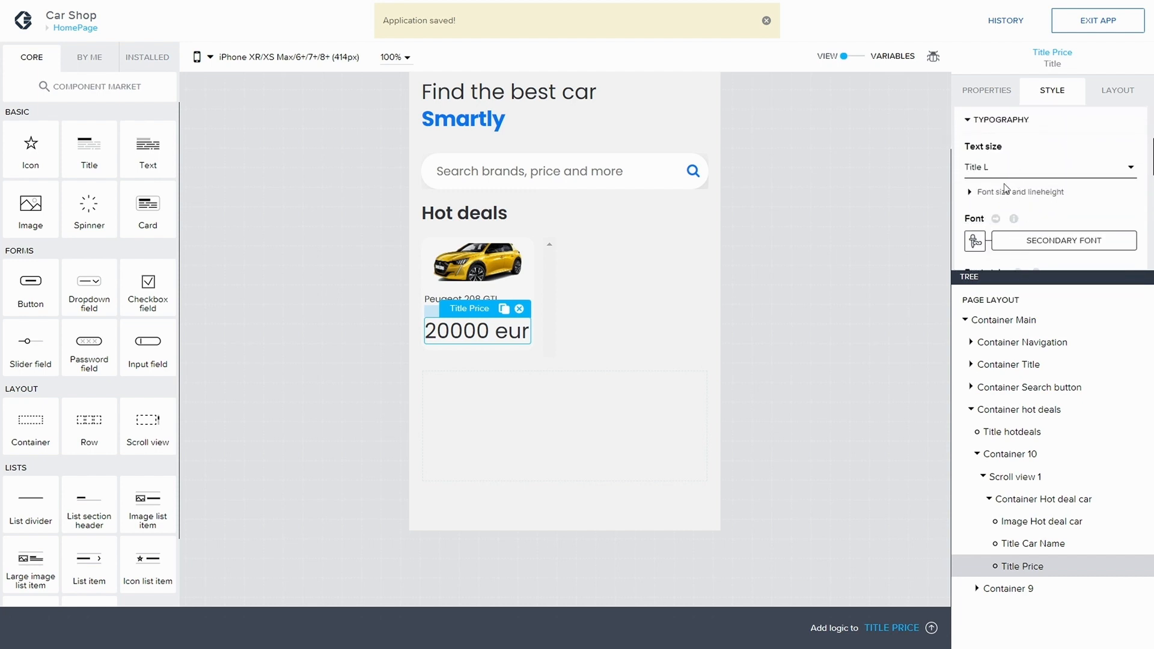
{"action": "left_click", "coordinate": [1005, 175]}
{"action": "left_click", "coordinate": [1008, 218]}
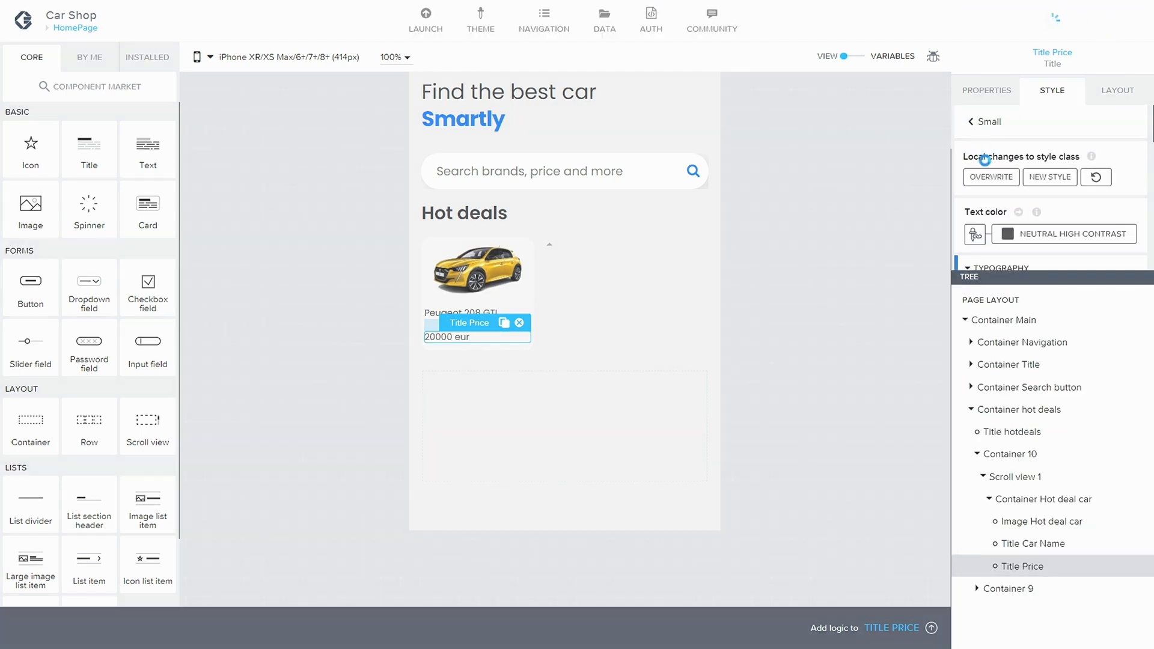
{"action": "left_click", "coordinate": [995, 176]}
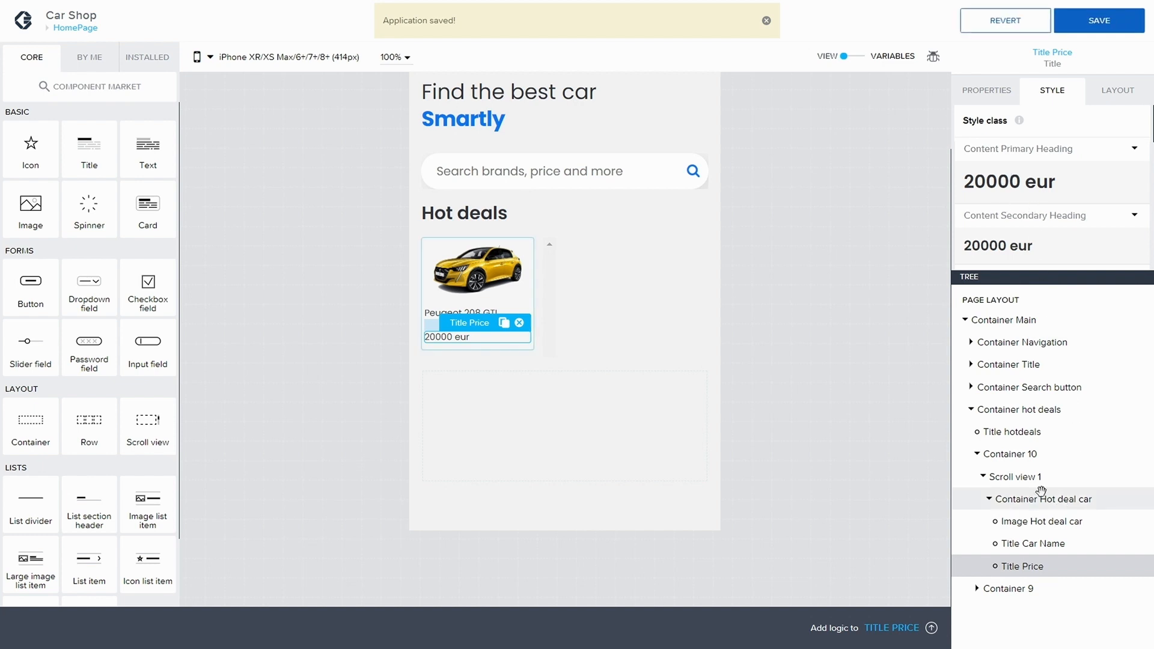
Step: Review the hot deal card container's layout and Title Car Name's typography and transform style settings
{"action": "left_click", "coordinate": [1118, 98]}
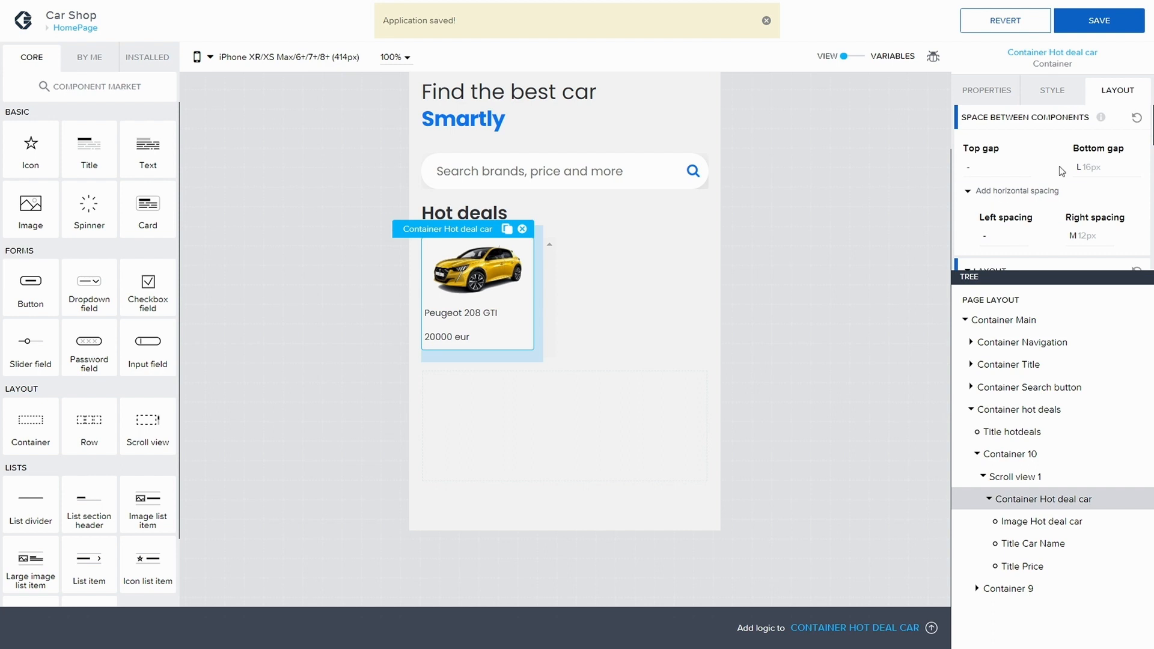
{"action": "scroll", "coordinate": [1052, 160], "scroll_direction": "down", "scroll_amount": 5}
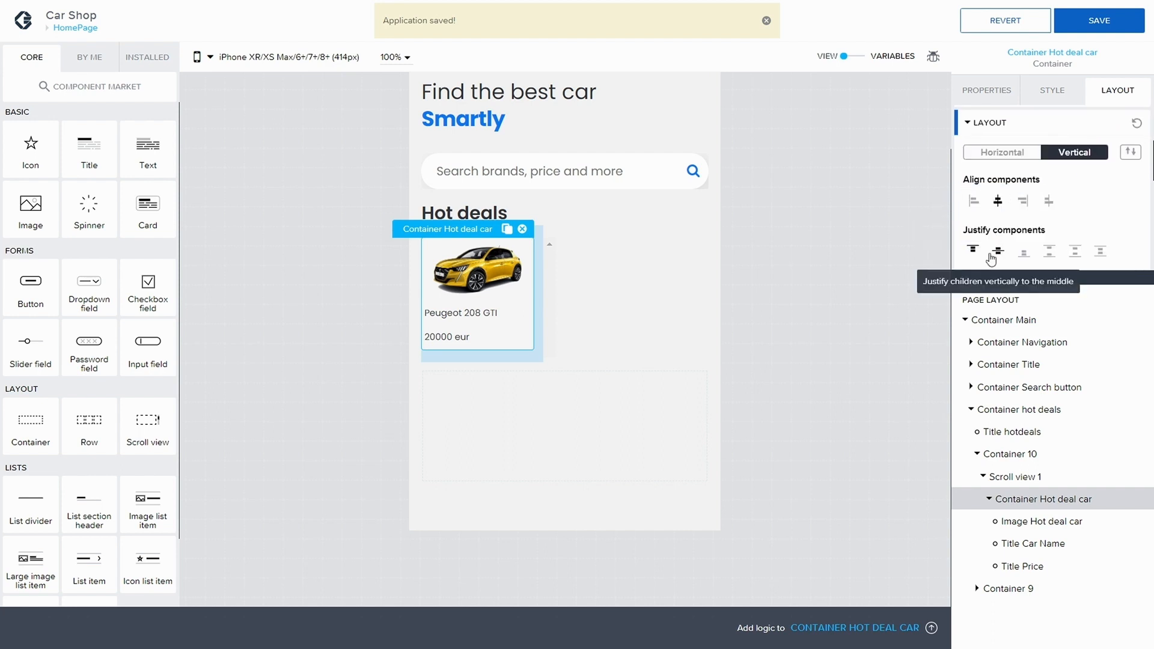
{"action": "left_click", "coordinate": [1049, 541]}
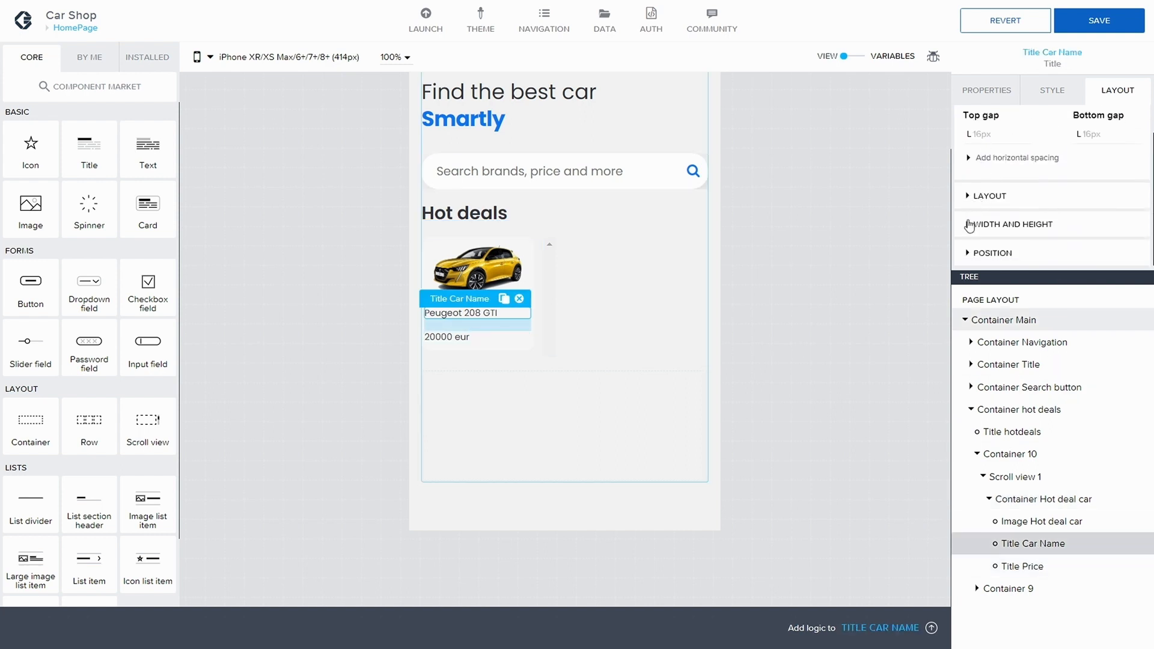
{"action": "left_click", "coordinate": [1053, 90]}
{"action": "scroll", "coordinate": [1037, 199], "scroll_direction": "down", "scroll_amount": 4}
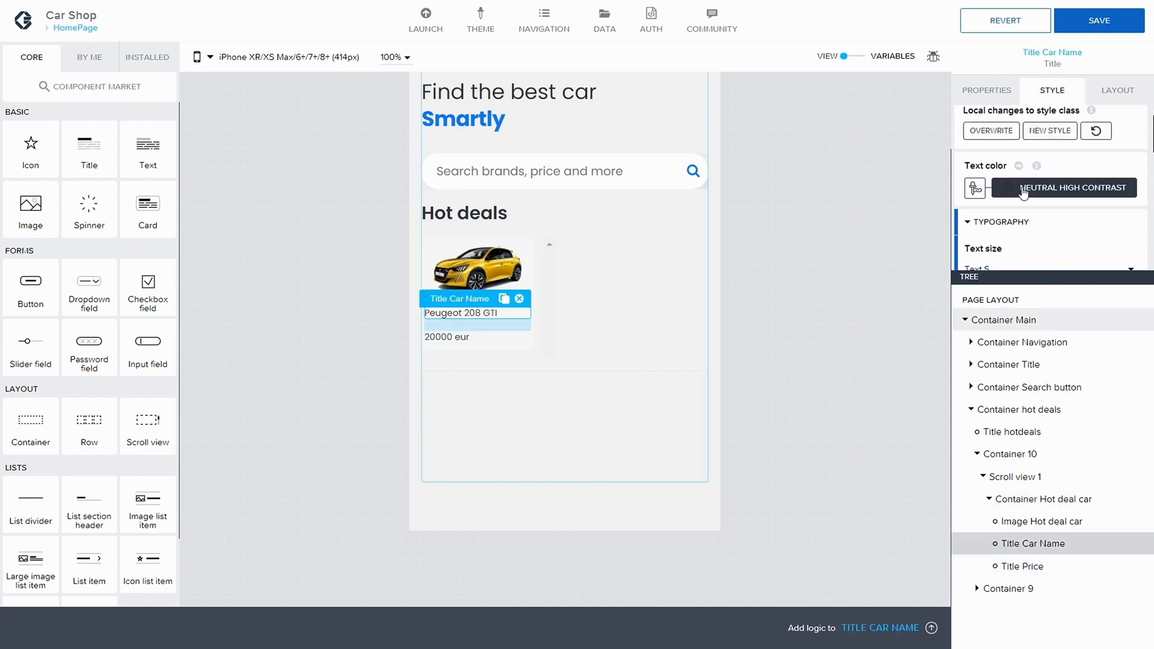
{"action": "scroll", "coordinate": [1030, 210], "scroll_direction": "down", "scroll_amount": 3}
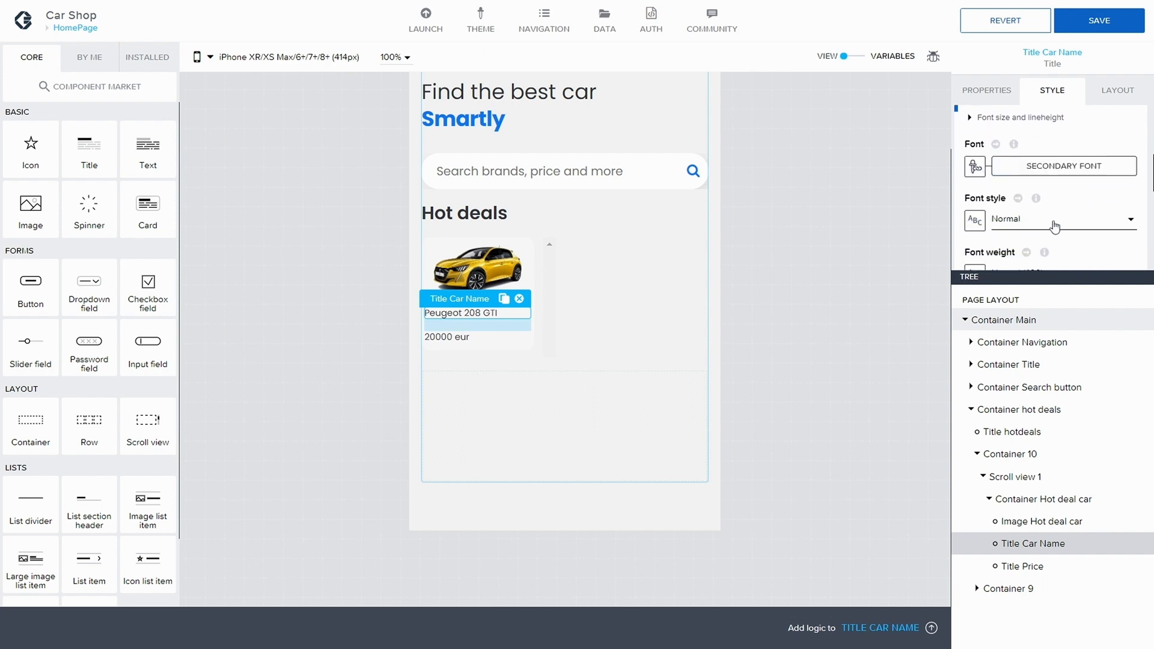
{"action": "scroll", "coordinate": [1055, 226], "scroll_direction": "down", "scroll_amount": 4}
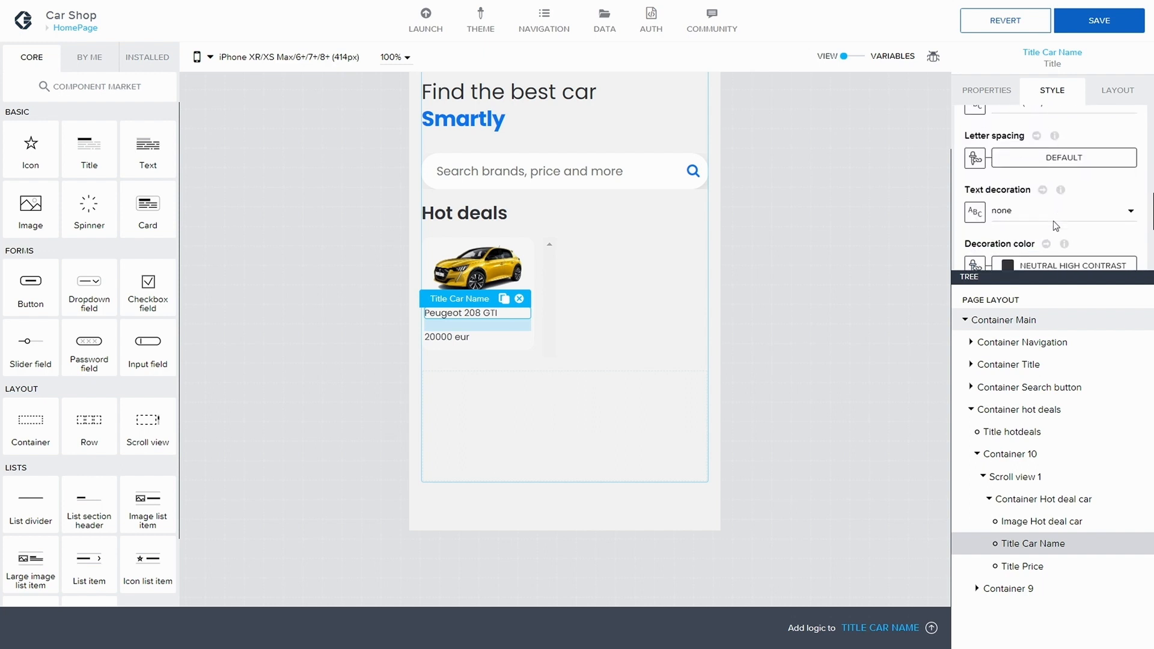
{"action": "scroll", "coordinate": [1056, 226], "scroll_direction": "down", "scroll_amount": 2}
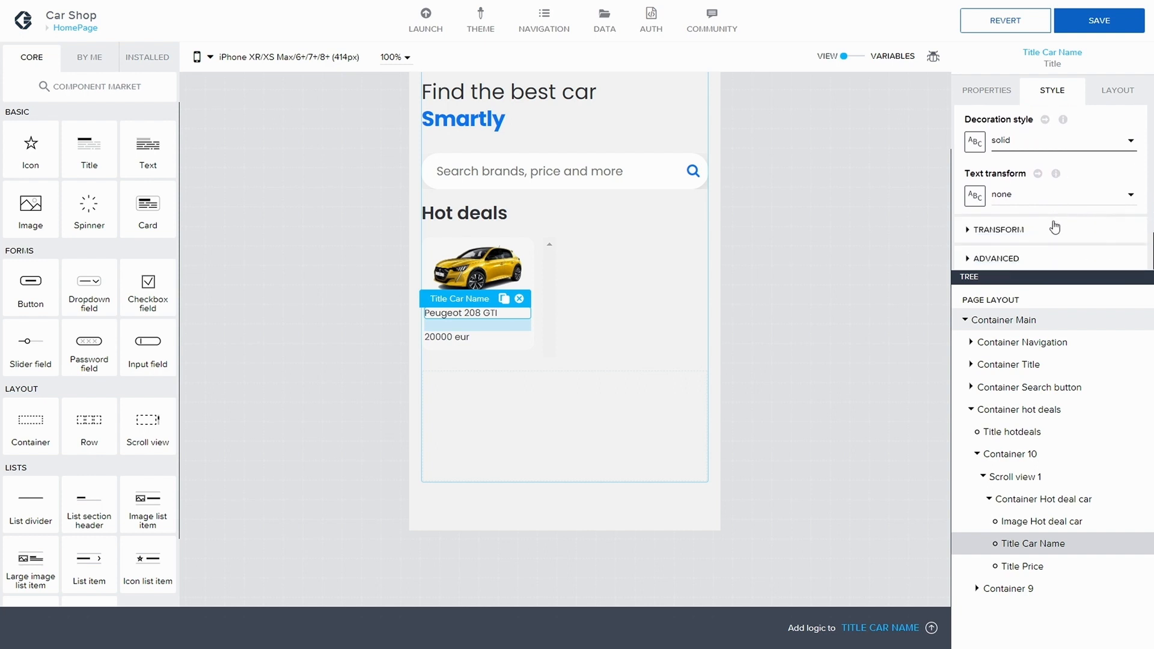
{"action": "left_click", "coordinate": [965, 239]}
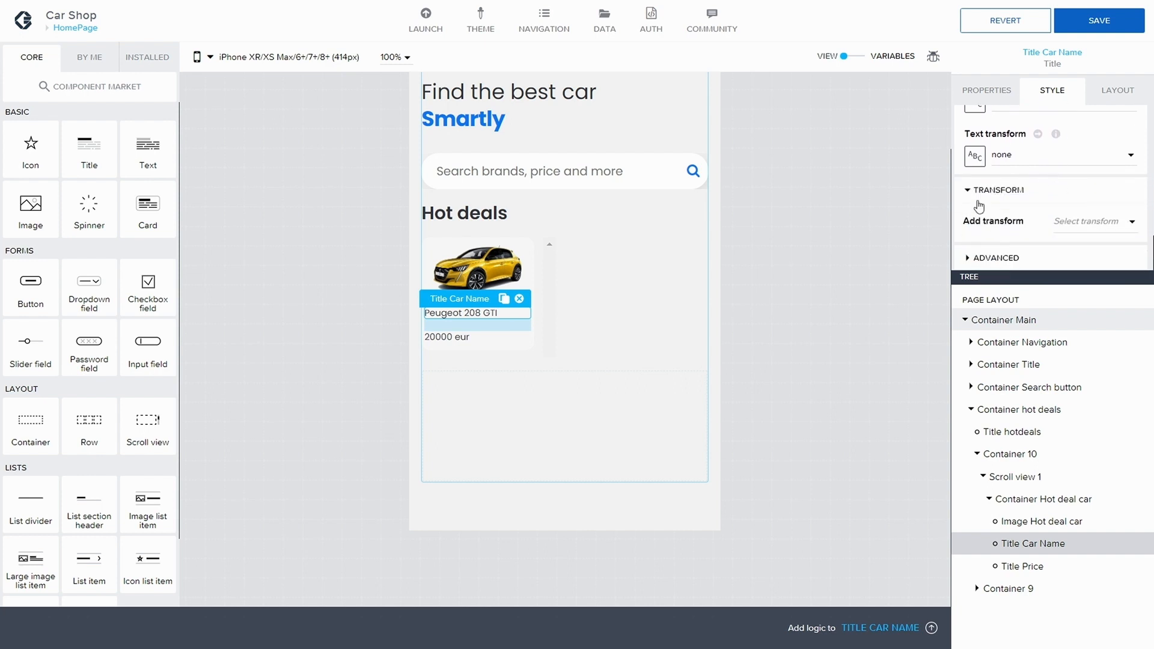
Step: Overwrite the Small style class with Title Car Name's local style changes
{"action": "scroll", "coordinate": [1039, 207], "scroll_direction": "up", "scroll_amount": 3}
{"action": "scroll", "coordinate": [1039, 207], "scroll_direction": "up", "scroll_amount": 3}
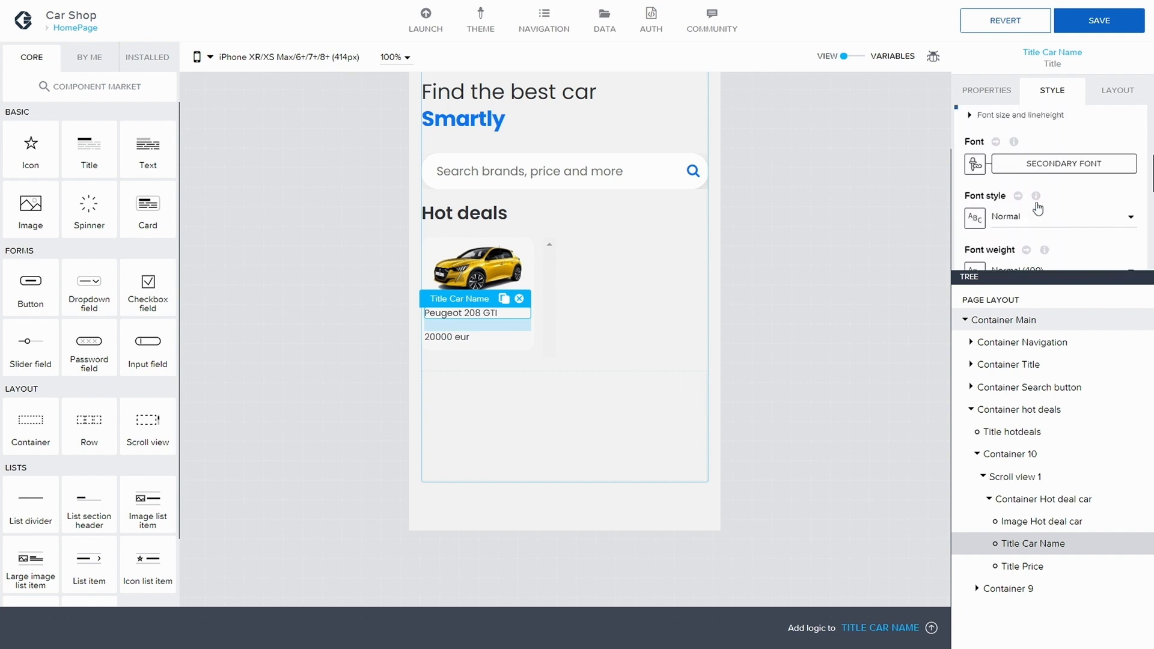
{"action": "scroll", "coordinate": [1036, 202], "scroll_direction": "up", "scroll_amount": 3}
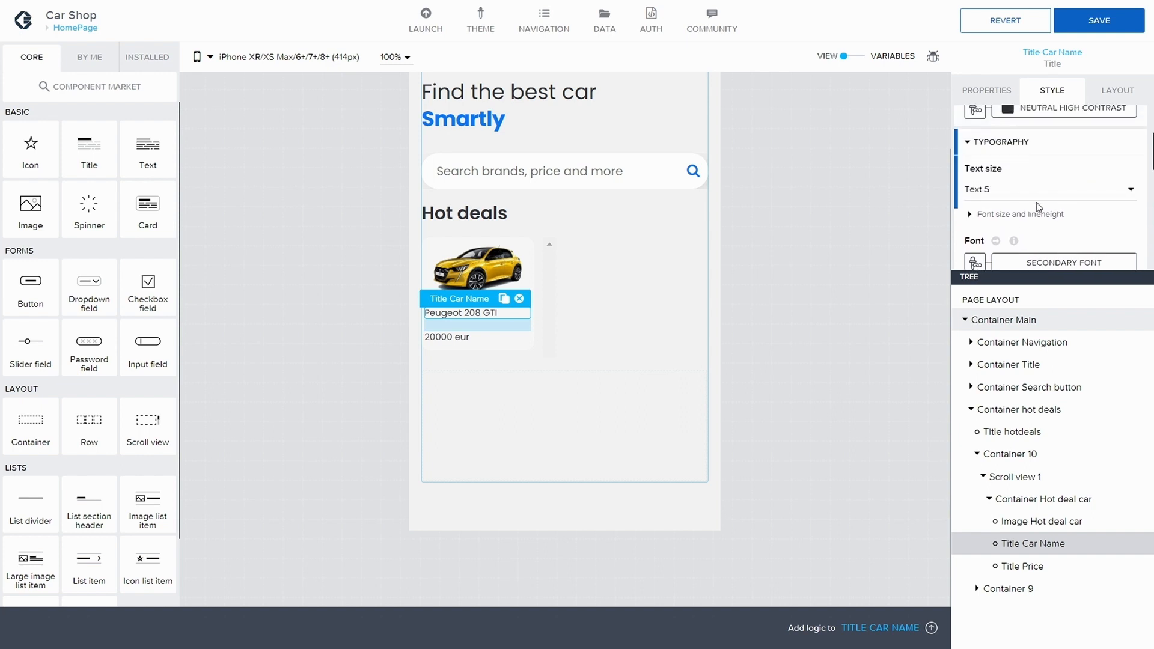
{"action": "scroll", "coordinate": [1037, 202], "scroll_direction": "up", "scroll_amount": 3}
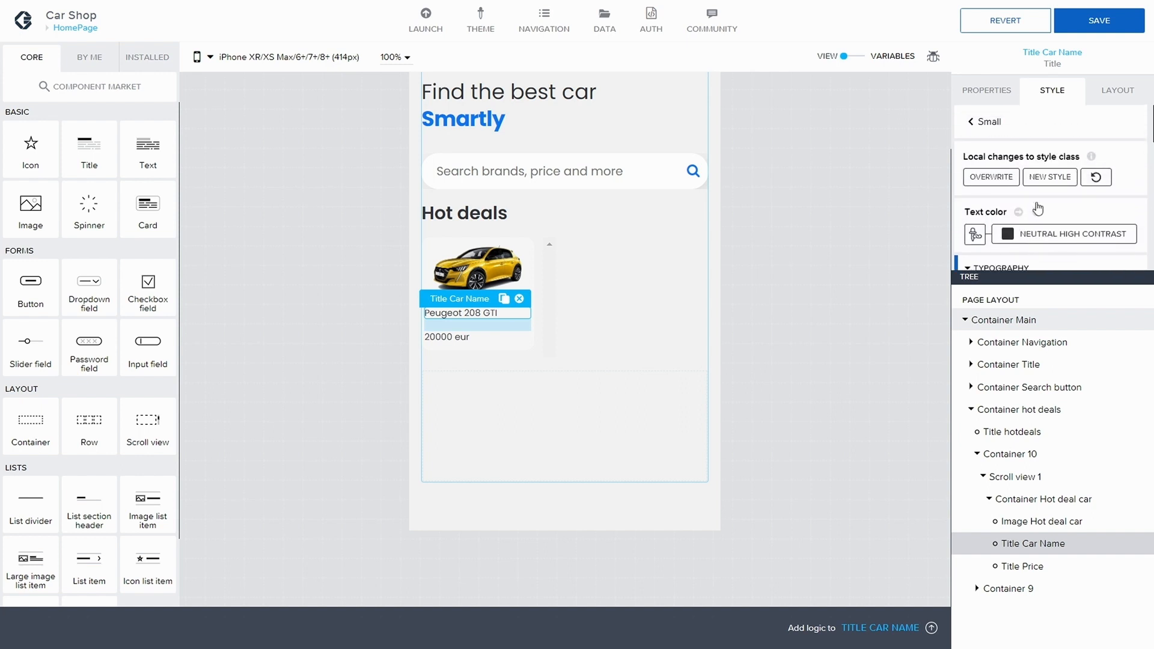
{"action": "left_click", "coordinate": [1009, 179]}
Step: Set Title Car Name's text alignment to center
{"action": "scroll", "coordinate": [992, 227], "scroll_direction": "down", "scroll_amount": 1}
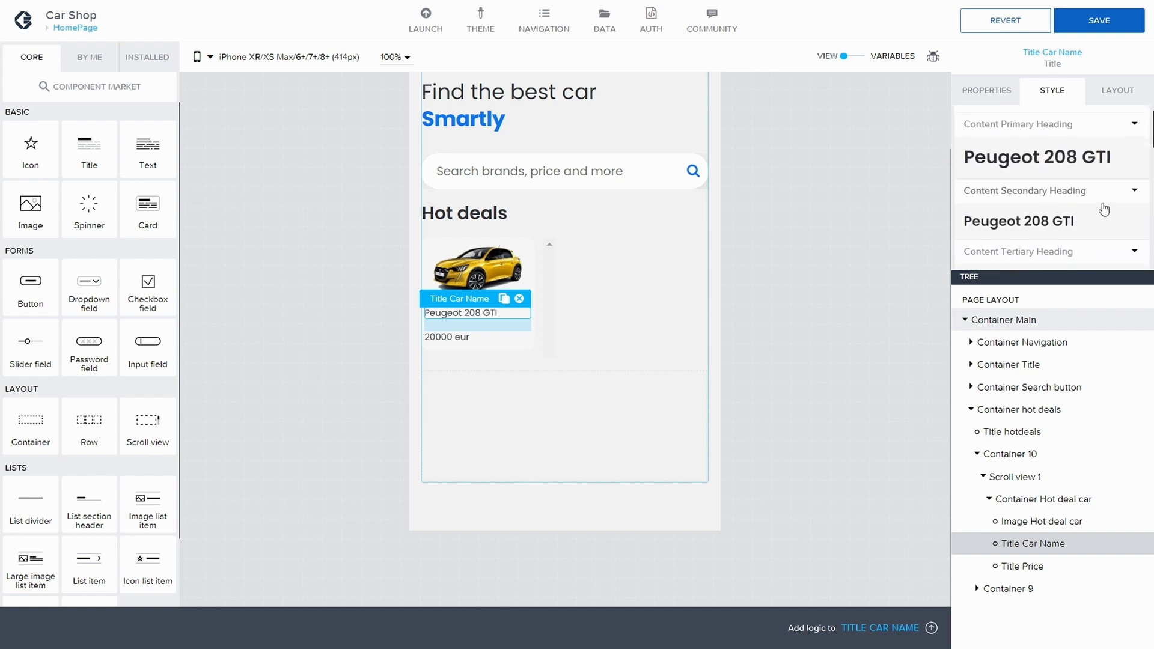
{"action": "left_click", "coordinate": [1118, 93]}
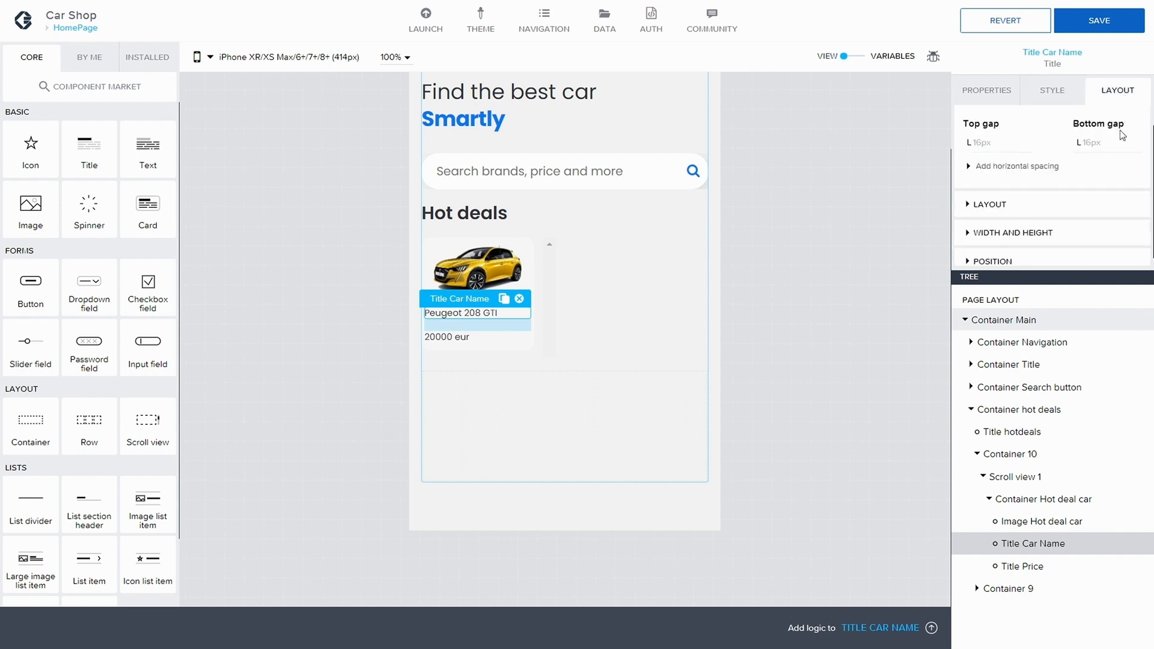
{"action": "left_click", "coordinate": [966, 195]}
{"action": "scroll", "coordinate": [1029, 207], "scroll_direction": "down", "scroll_amount": 1}
{"action": "left_click", "coordinate": [1026, 192]}
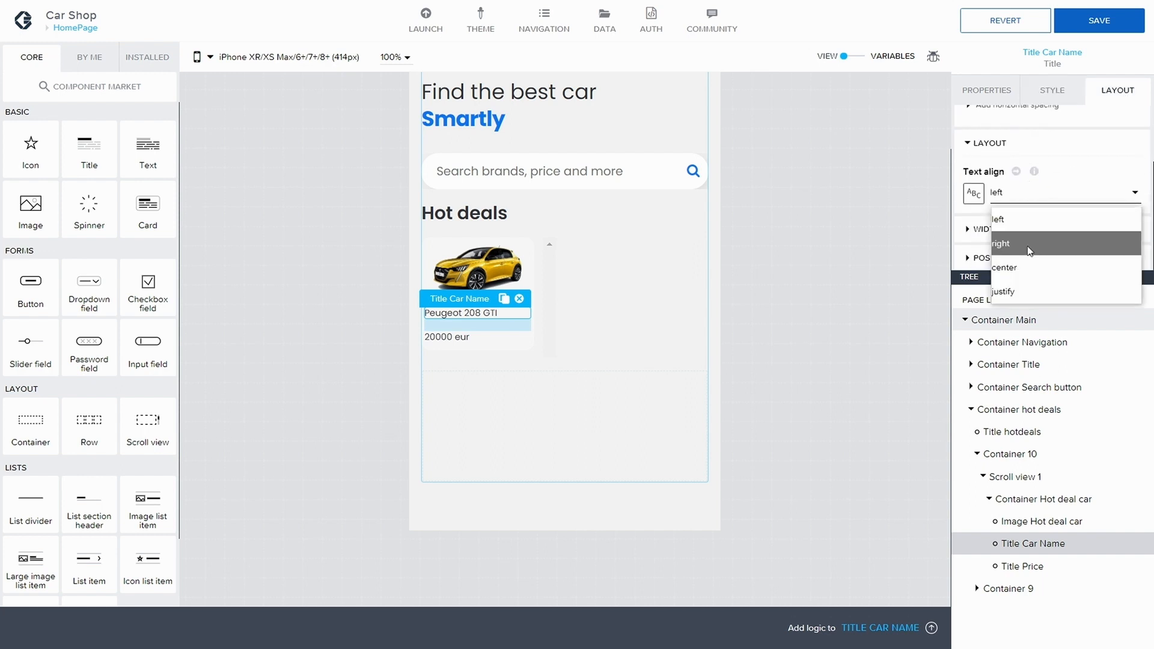
{"action": "left_click", "coordinate": [1027, 246]}
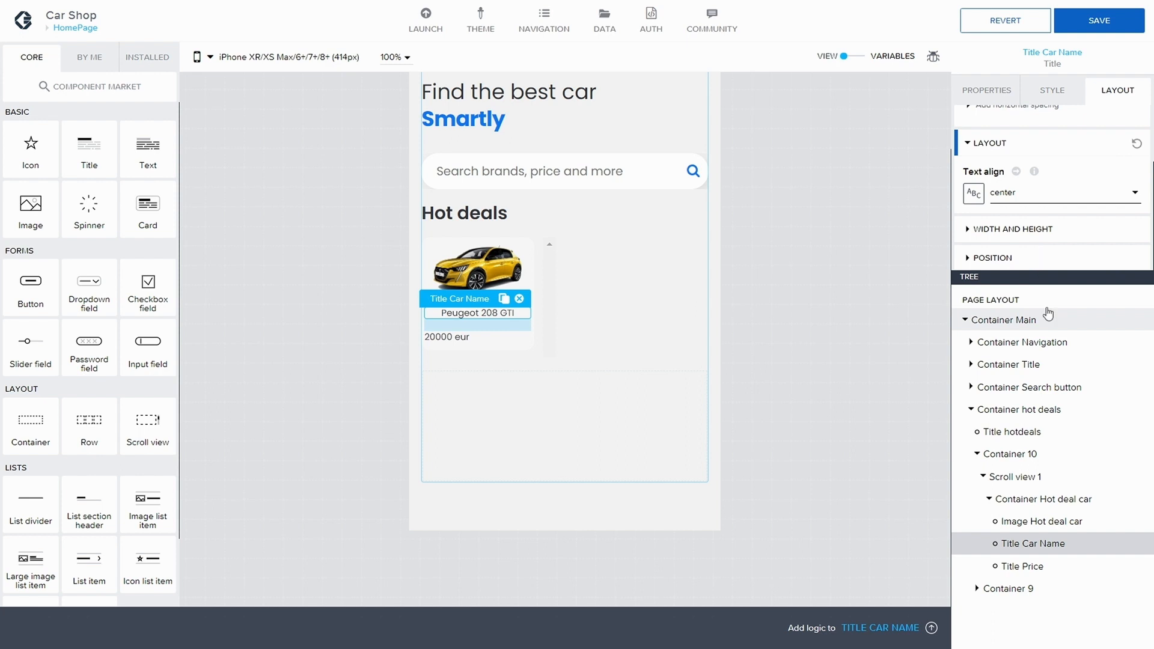
Step: Select Title Price and set its text alignment to center
{"action": "left_click", "coordinate": [1015, 566]}
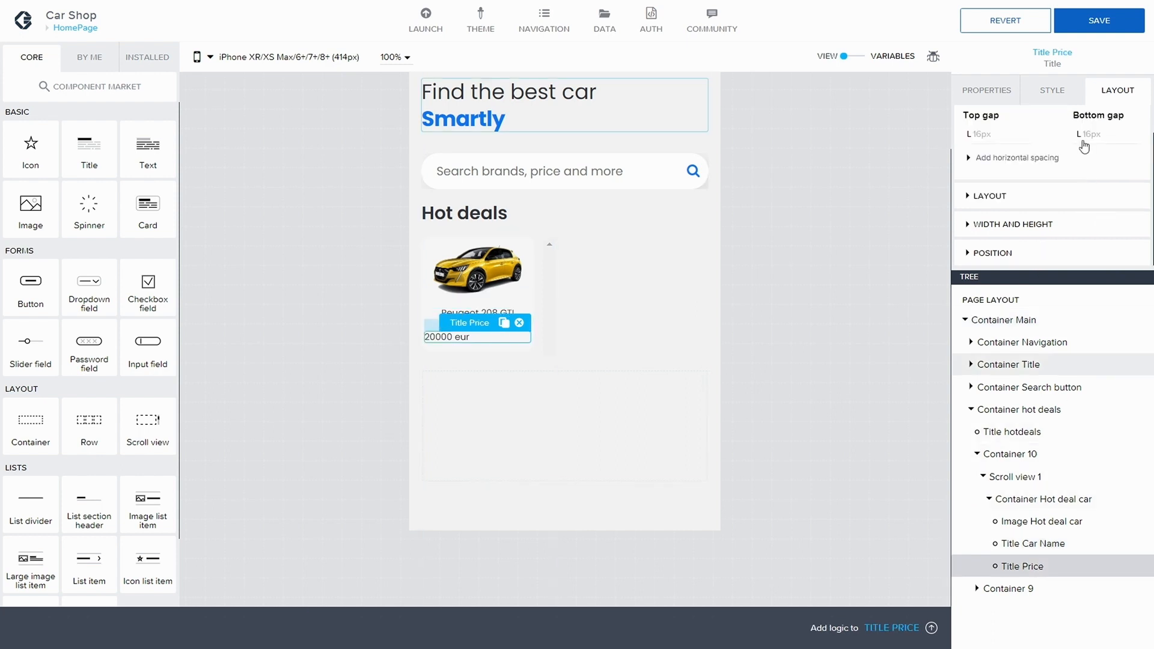
{"action": "left_click", "coordinate": [1036, 203]}
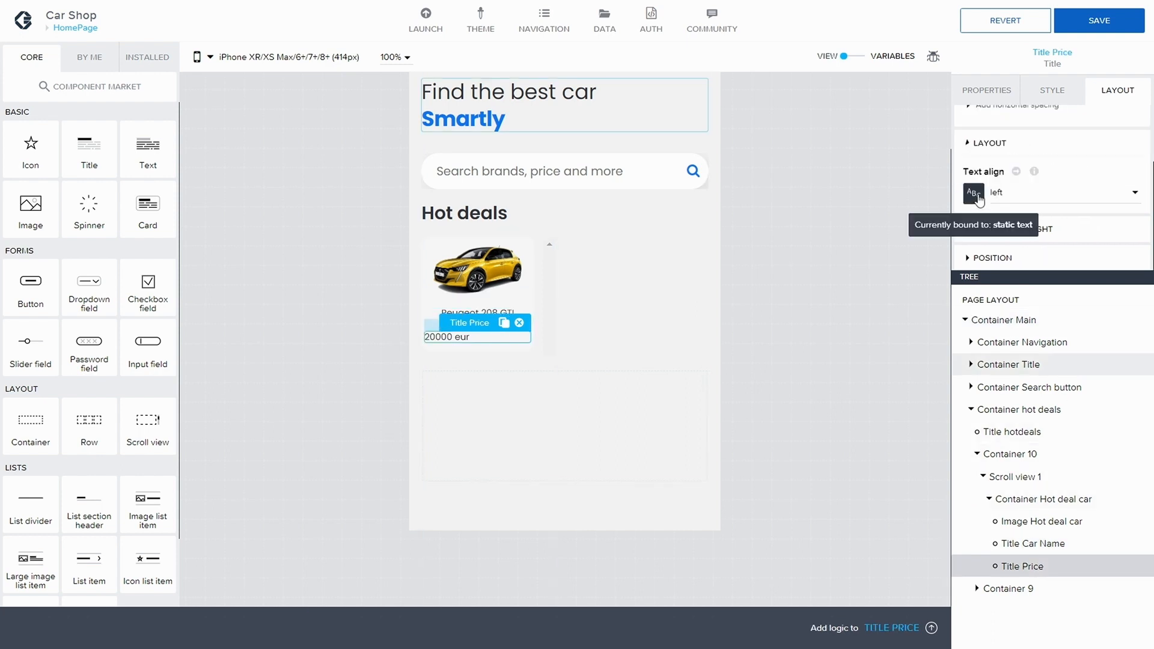
{"action": "left_click", "coordinate": [1019, 205]}
{"action": "left_click", "coordinate": [1029, 261]}
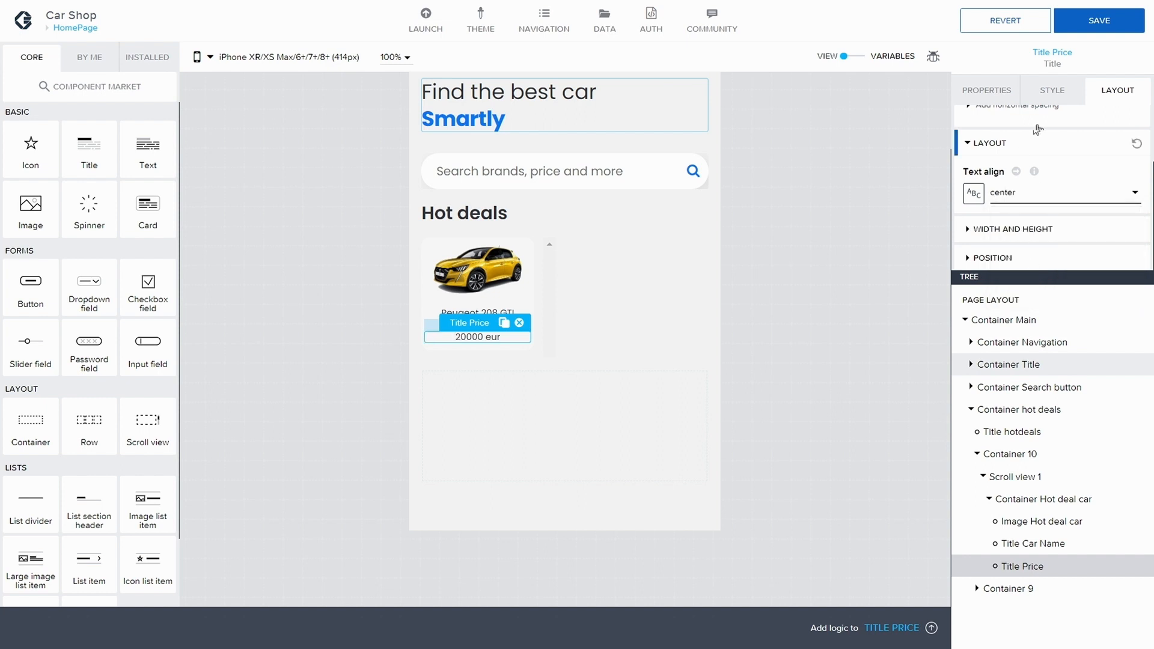
Step: Save the app and create a new style class named Small bold from Title Price's style
{"action": "left_click", "coordinate": [1092, 21]}
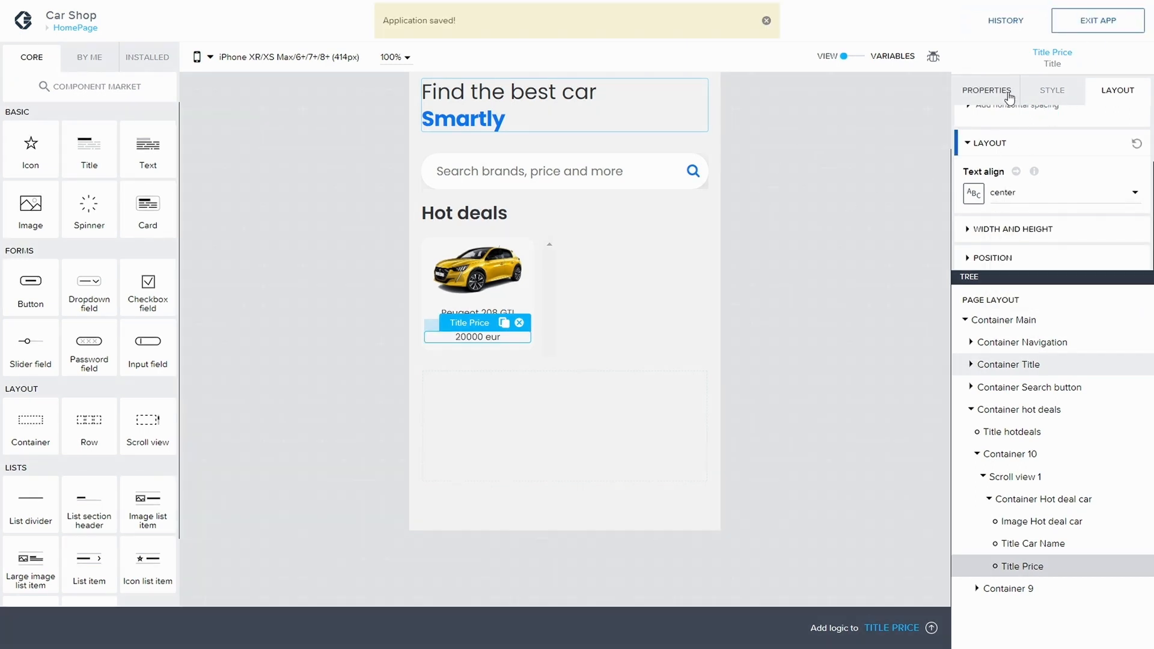
{"action": "left_click", "coordinate": [1052, 90]}
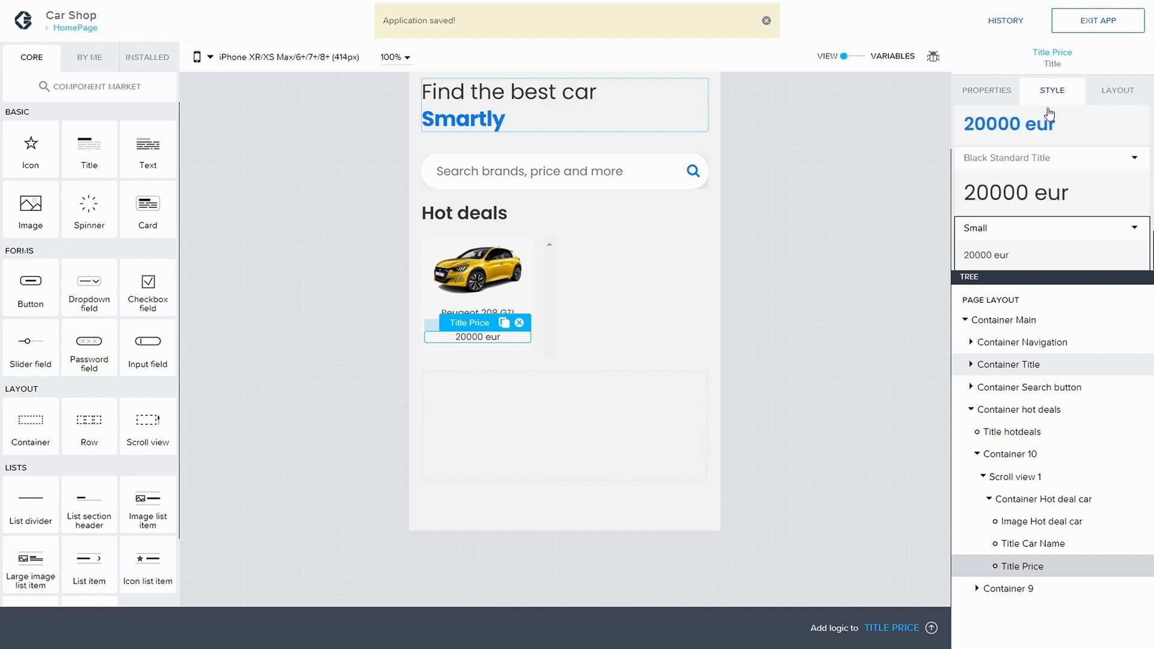
{"action": "left_click", "coordinate": [1136, 230]}
{"action": "left_click", "coordinate": [1045, 264]}
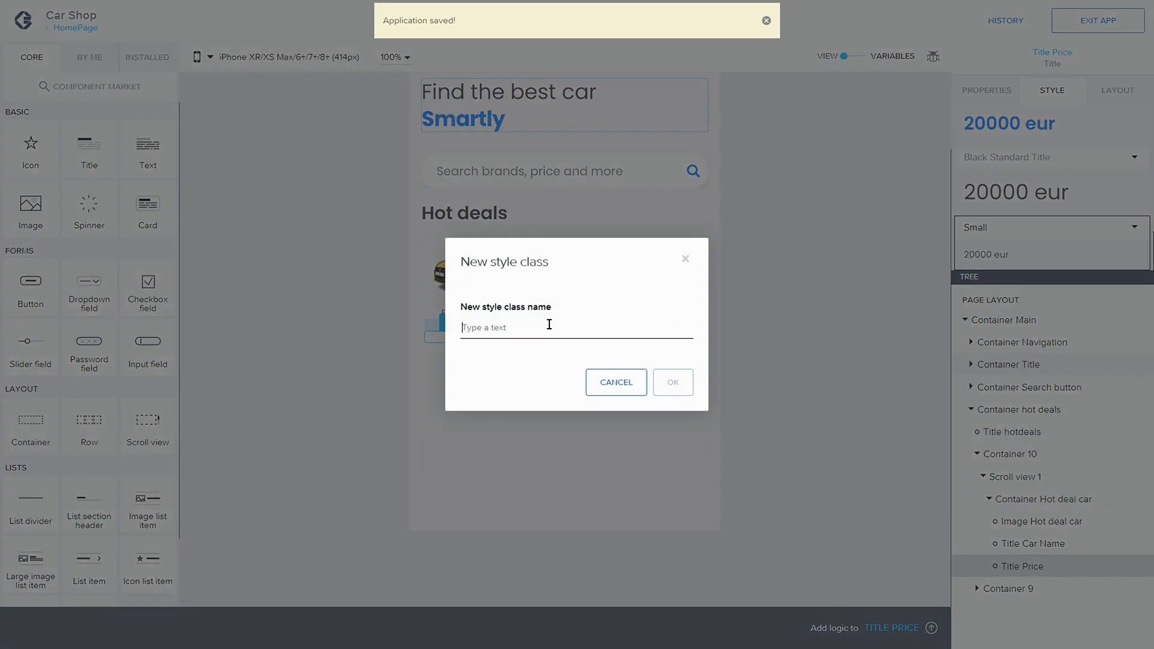
{"action": "type", "text": "s"}
{"action": "left_click", "coordinate": [671, 381]}
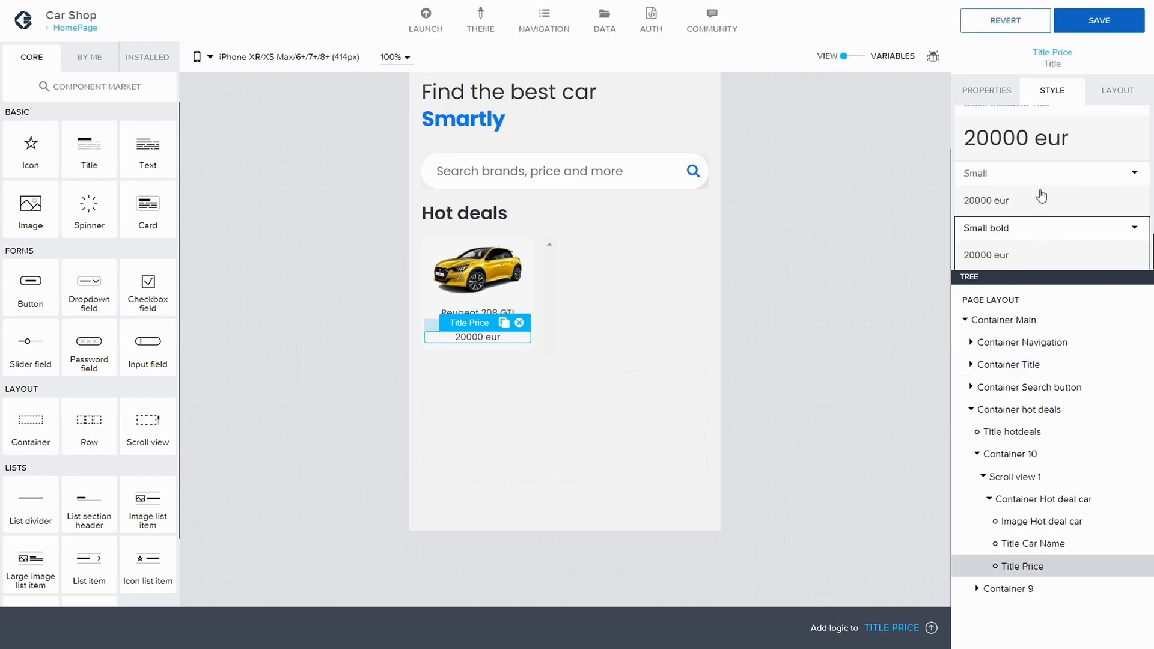
Step: Select Title Car Name, edit its Small bold style class to use Bold (700) font weight, and save
{"action": "scroll", "coordinate": [1107, 176], "scroll_direction": "up", "scroll_amount": 1}
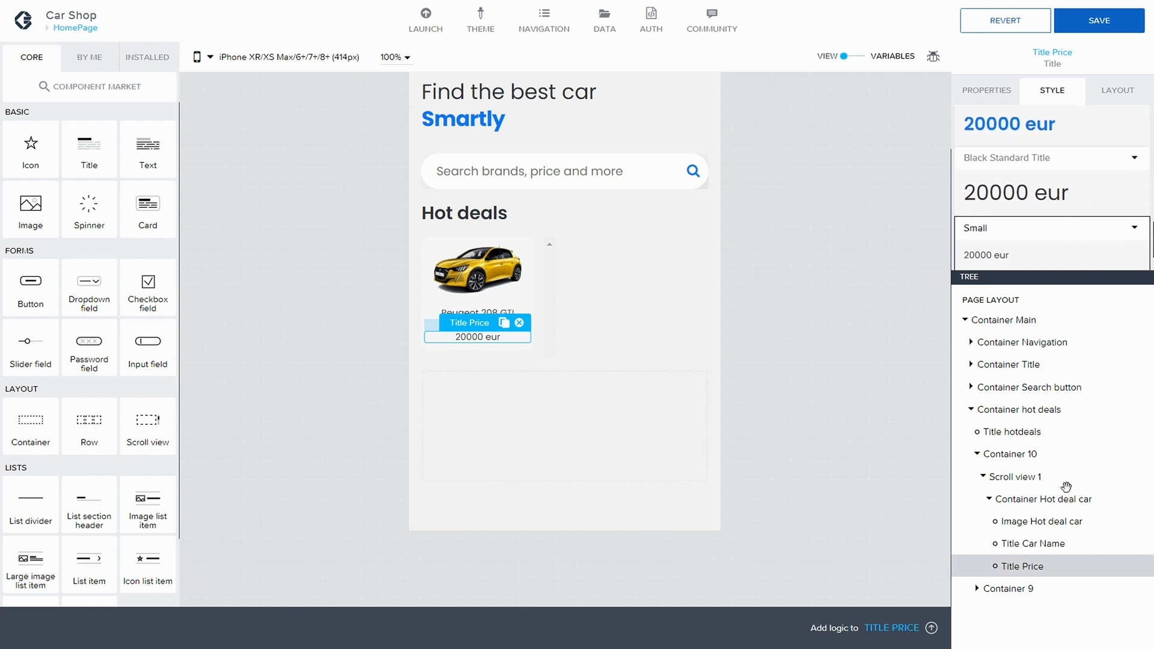
{"action": "left_click", "coordinate": [1034, 544]}
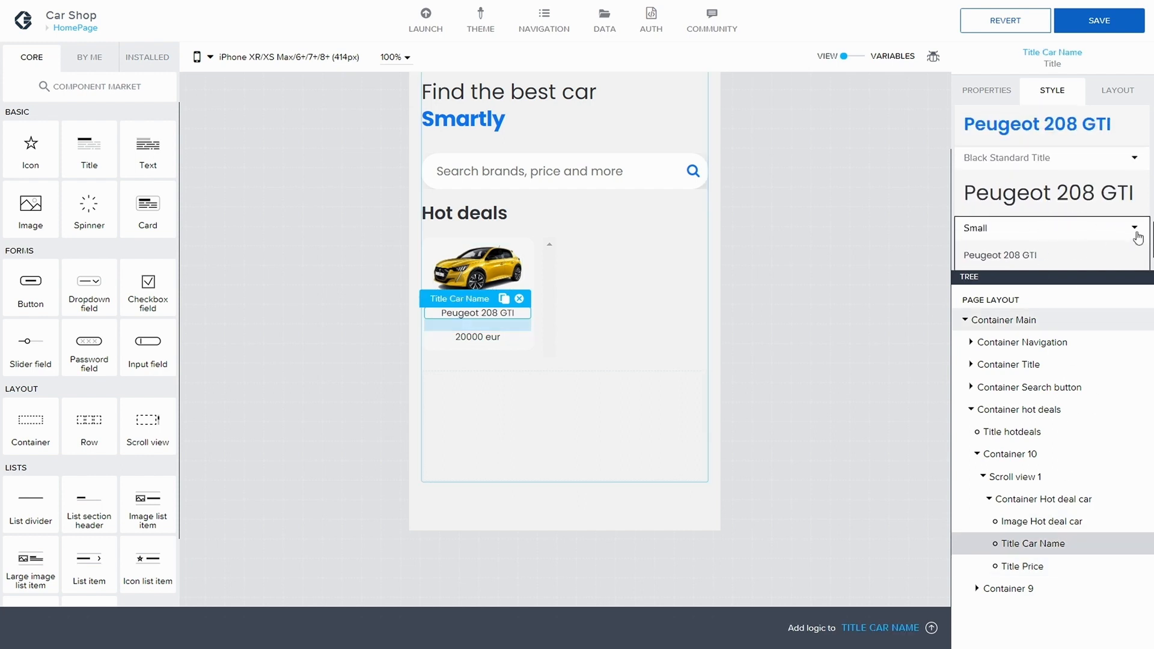
{"action": "left_click", "coordinate": [992, 228]}
{"action": "left_click", "coordinate": [992, 229]}
{"action": "scroll", "coordinate": [1034, 240], "scroll_direction": "down", "scroll_amount": 1}
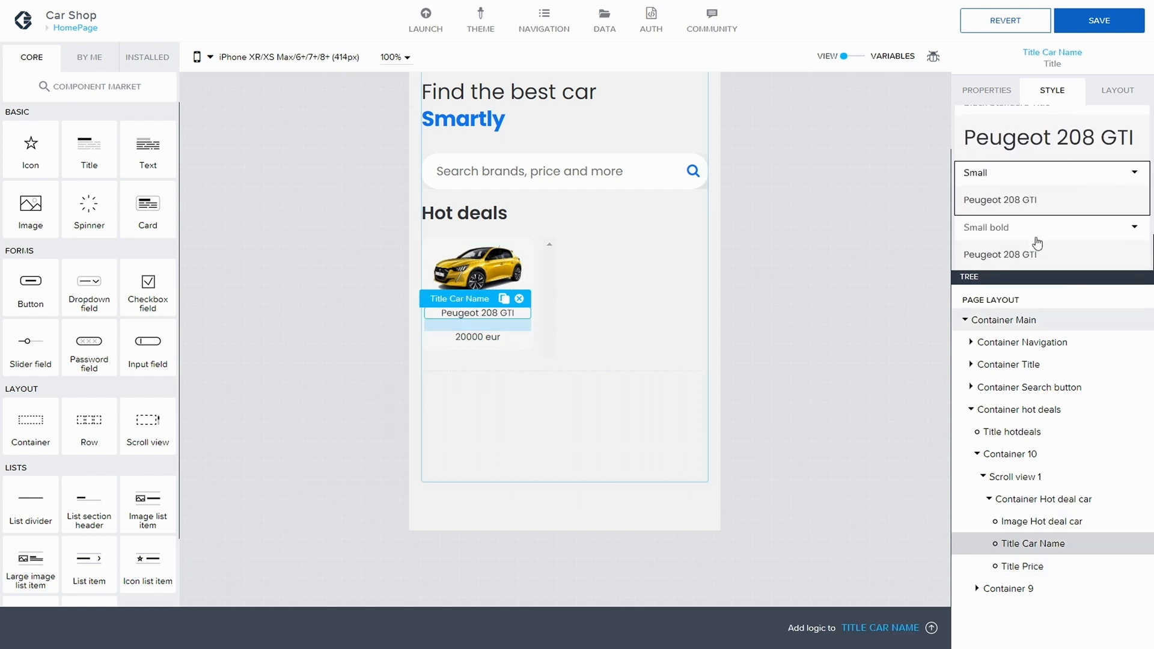
{"action": "left_click", "coordinate": [1133, 228]}
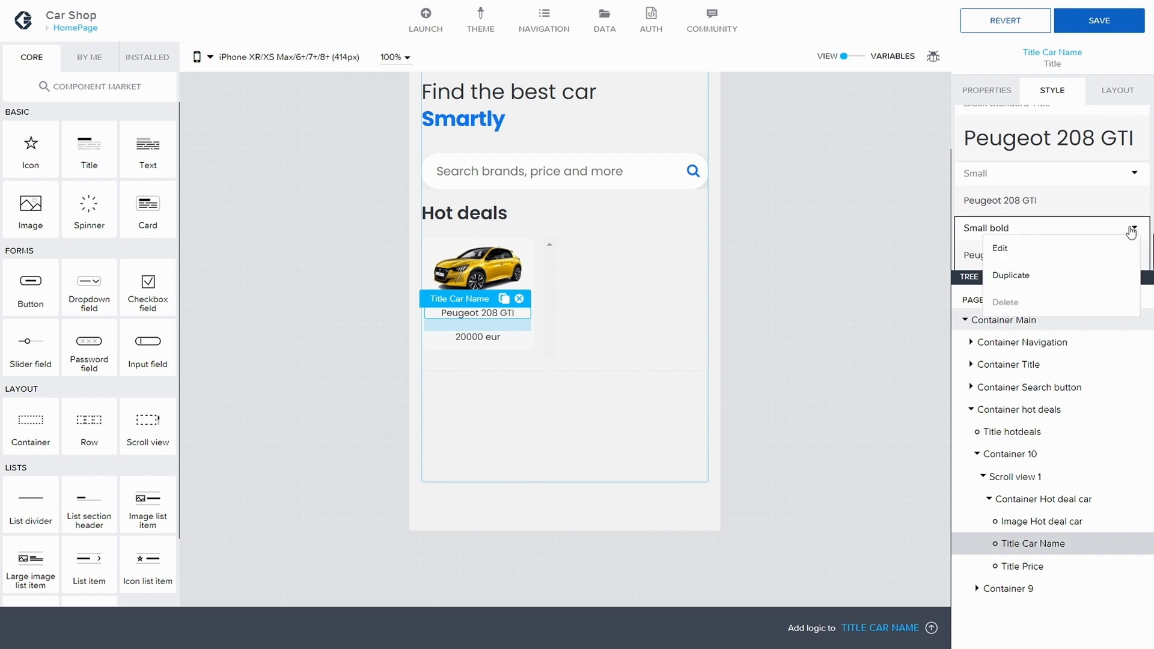
{"action": "left_click", "coordinate": [1033, 255]}
{"action": "scroll", "coordinate": [1034, 192], "scroll_direction": "down", "scroll_amount": 2}
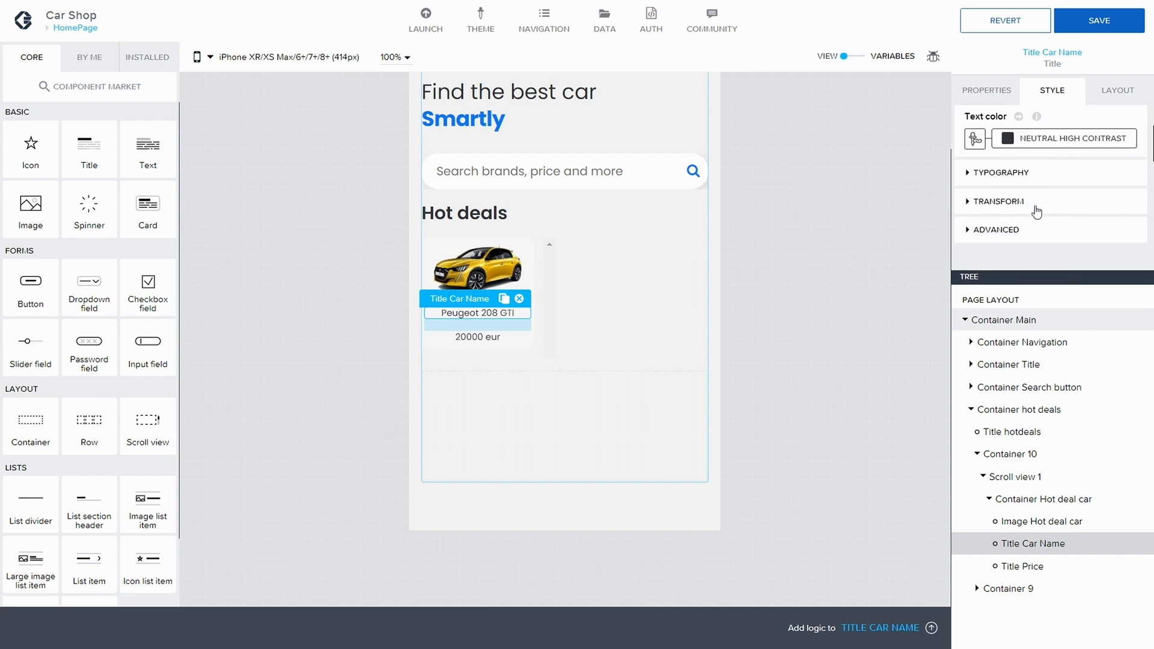
{"action": "left_click", "coordinate": [1037, 176]}
{"action": "scroll", "coordinate": [1037, 183], "scroll_direction": "down", "scroll_amount": 4}
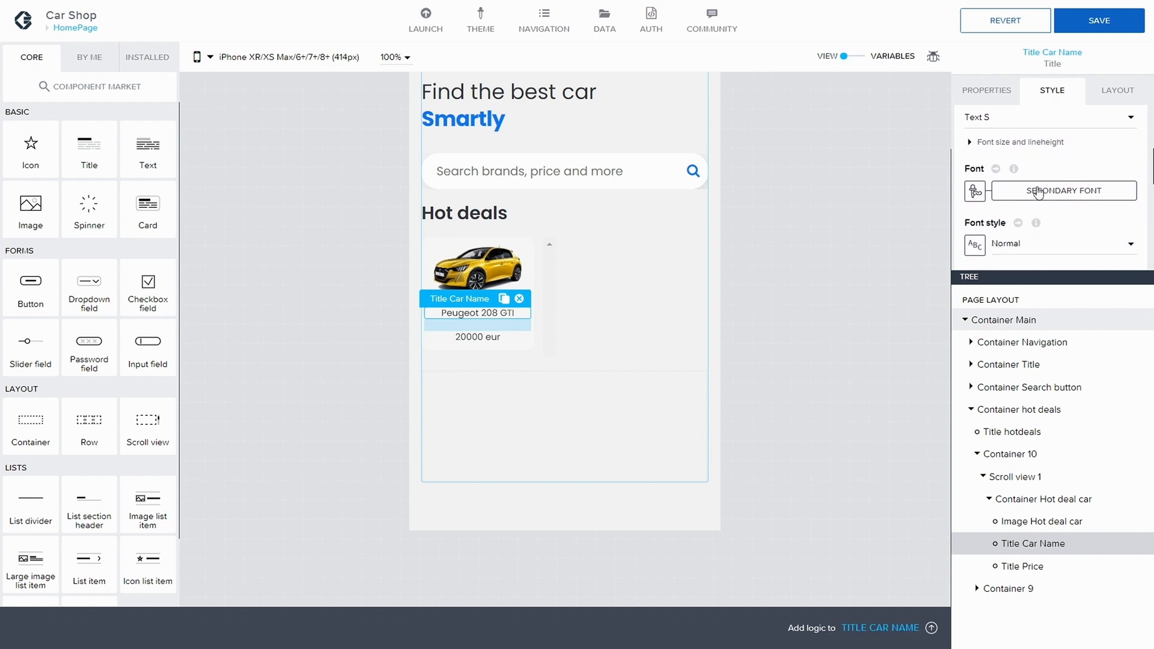
{"action": "left_click", "coordinate": [1073, 180]}
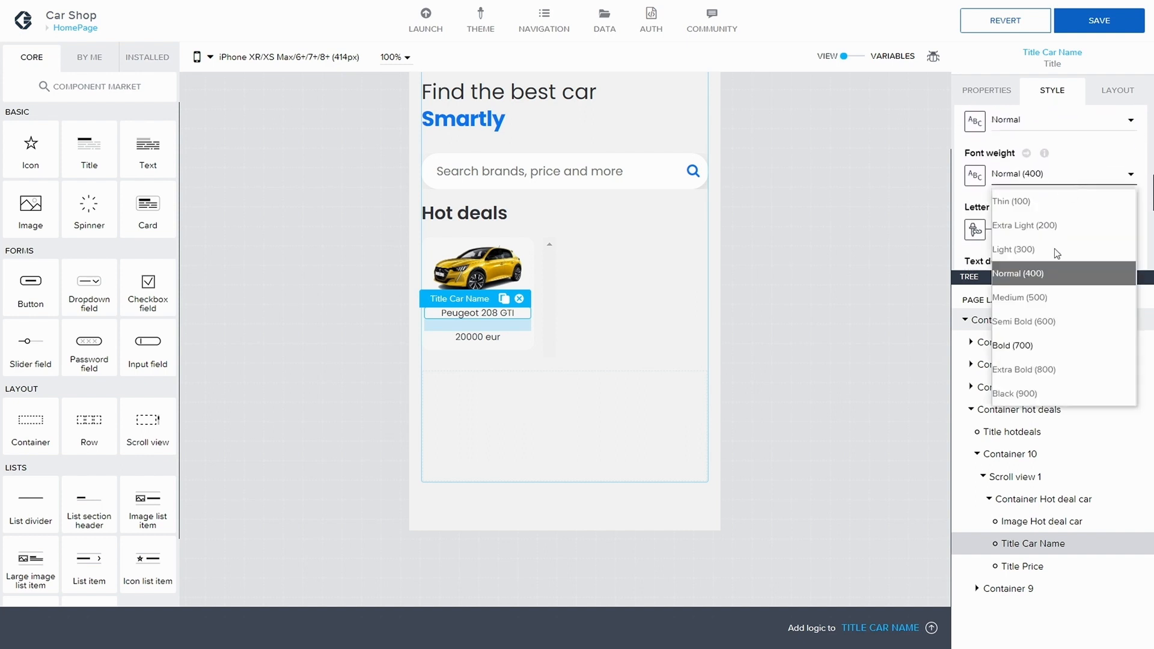
{"action": "left_click", "coordinate": [1034, 346]}
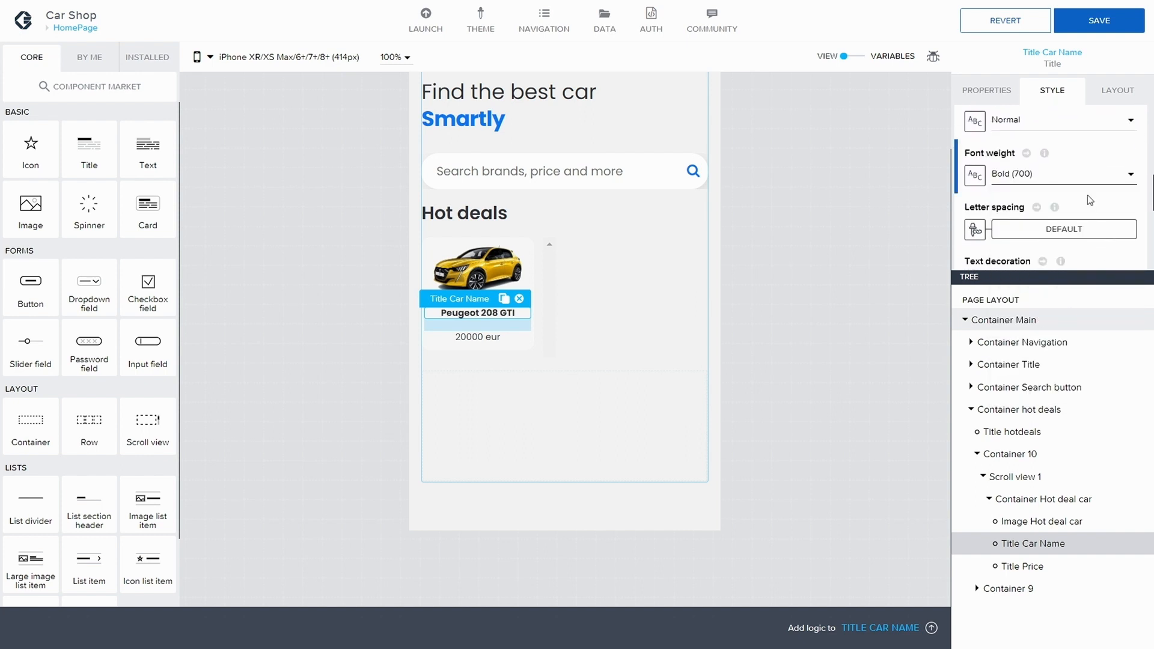
{"action": "left_click", "coordinate": [1100, 20]}
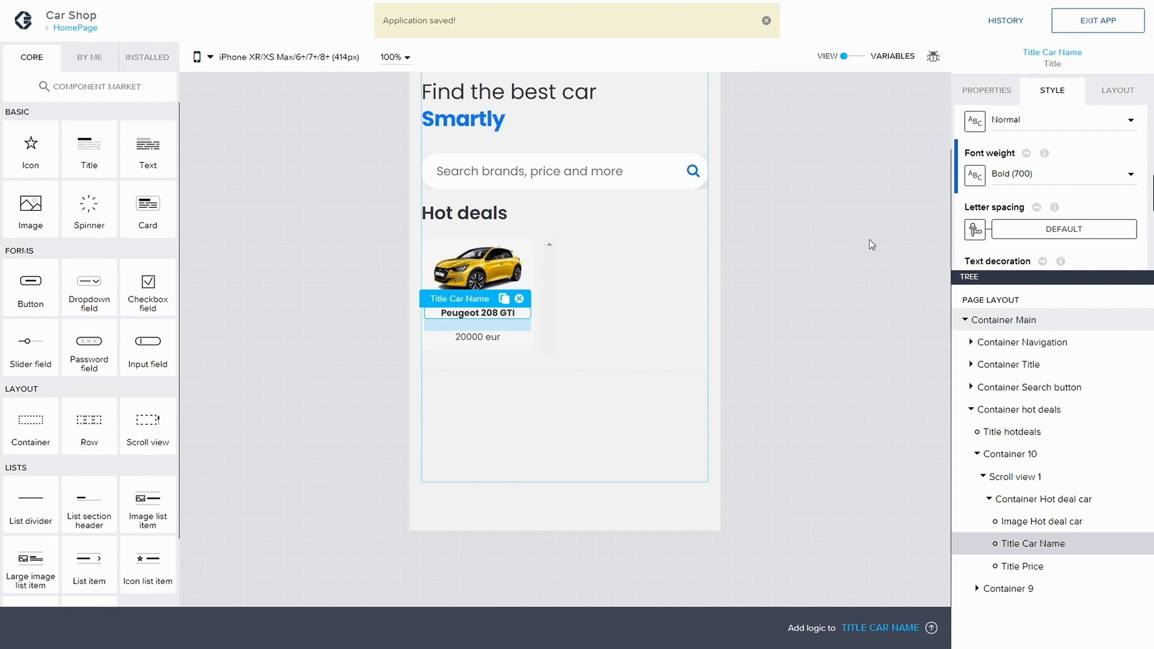
Step: Clear the bottom gap and right spacing of Container Hot deal car and save the app
{"action": "scroll", "coordinate": [1064, 229], "scroll_direction": "down", "scroll_amount": 1}
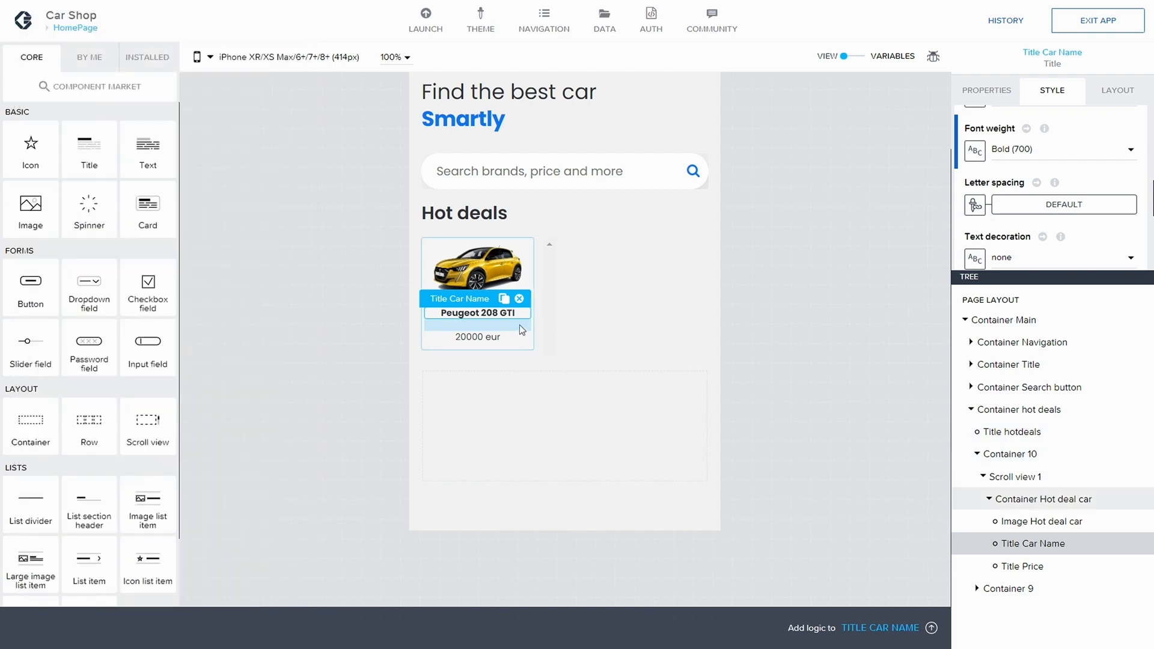
{"action": "left_click", "coordinate": [1036, 500]}
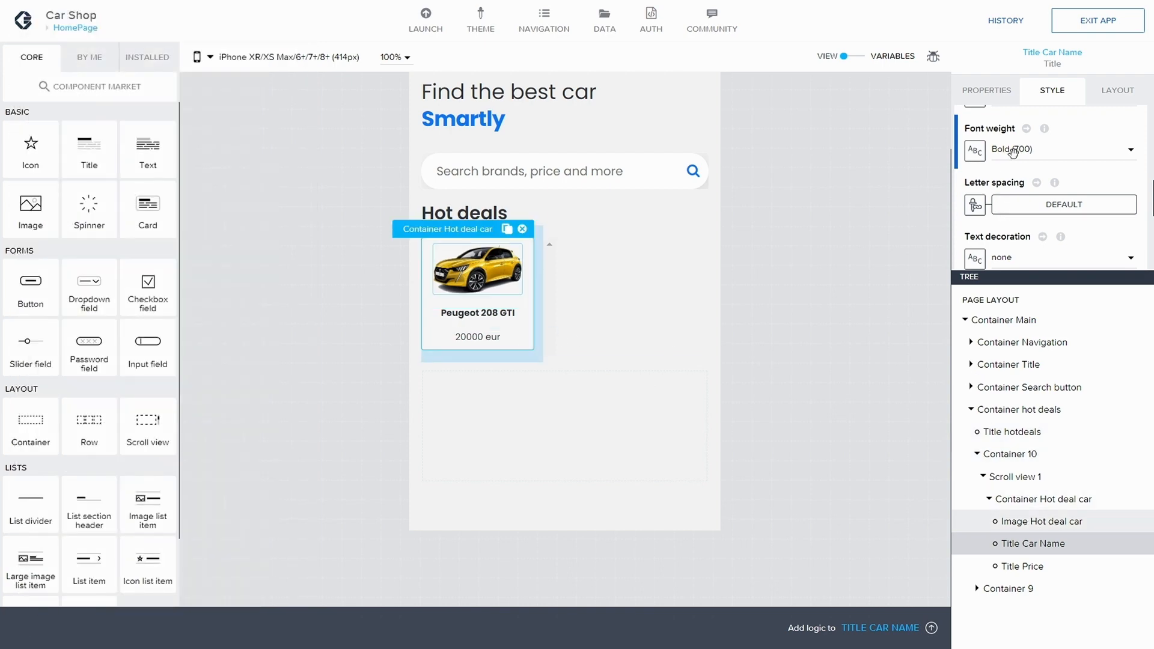
{"action": "left_click", "coordinate": [1112, 91]}
{"action": "left_click", "coordinate": [1085, 169]}
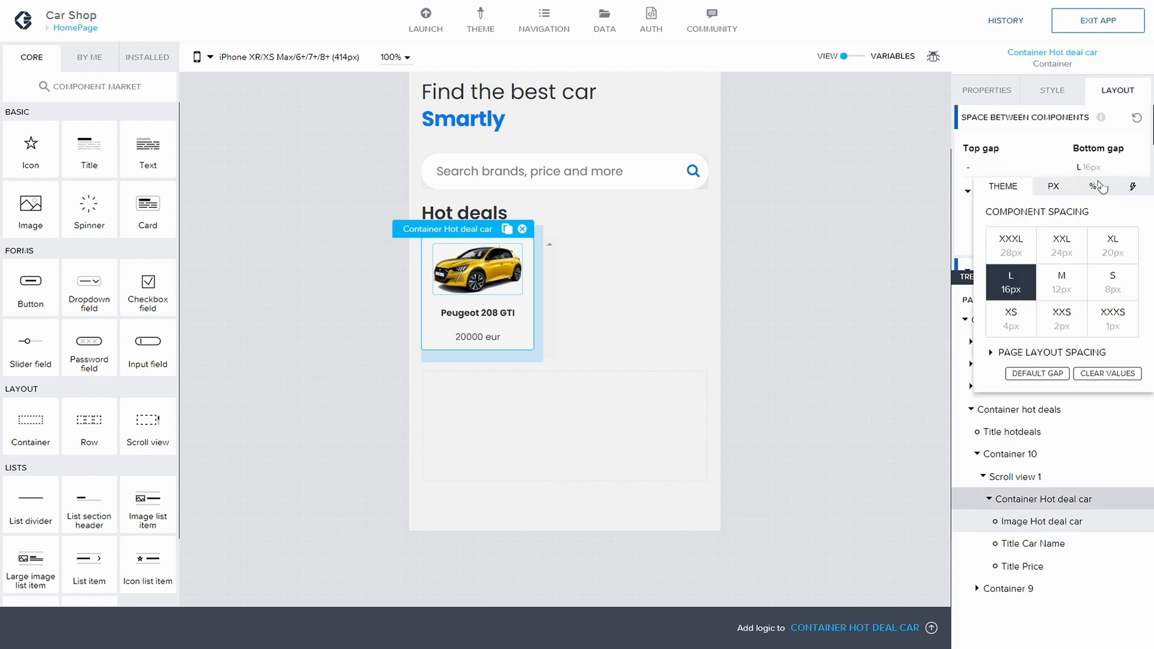
{"action": "left_click", "coordinate": [1108, 374]}
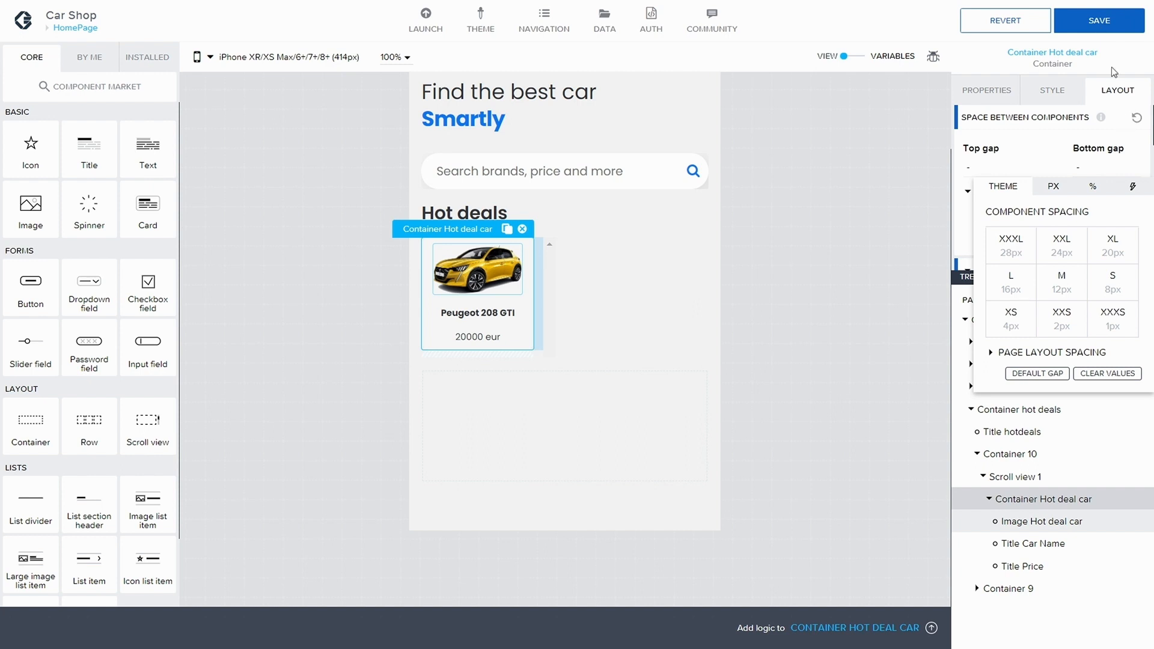
{"action": "left_click", "coordinate": [1104, 27]}
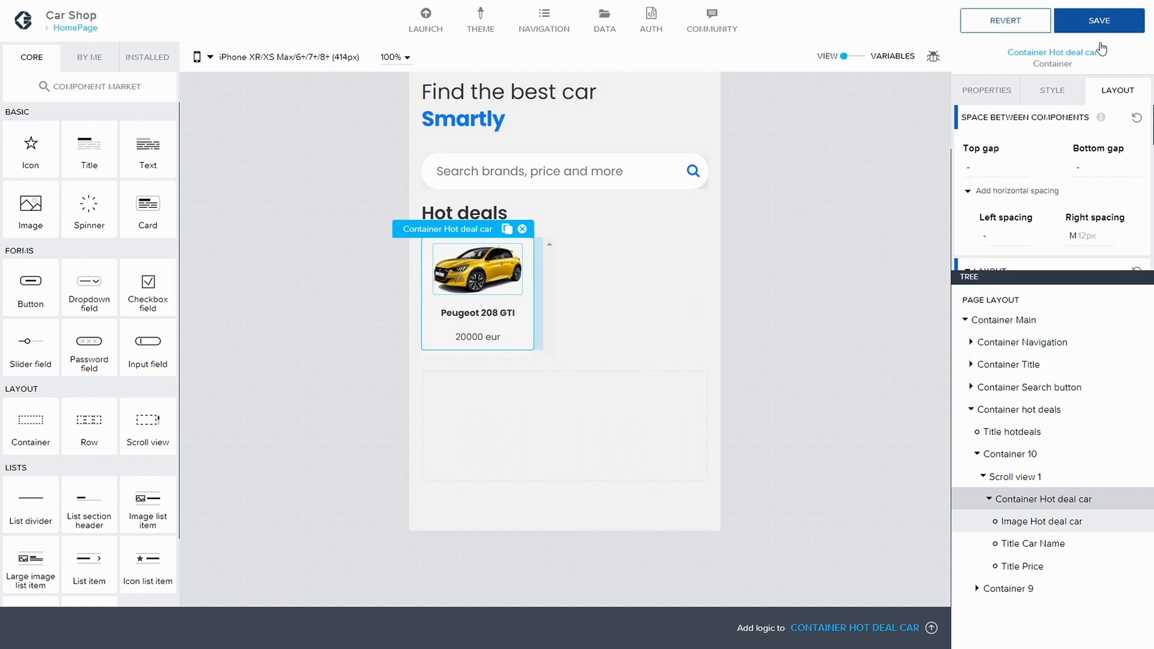
{"action": "left_click", "coordinate": [1083, 236]}
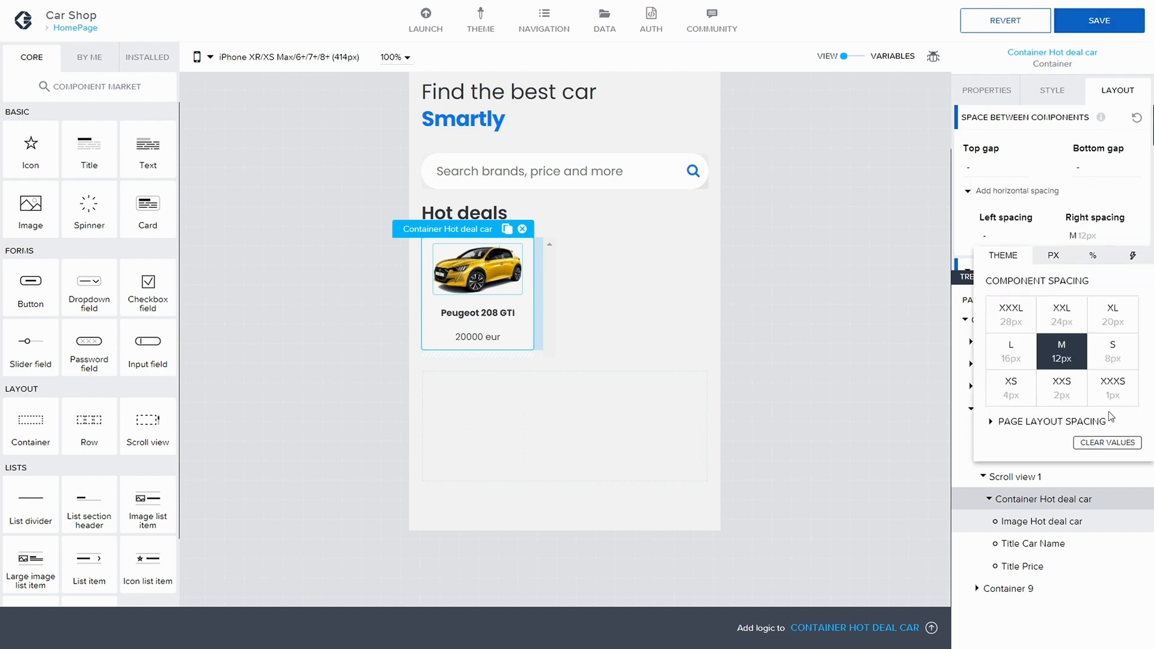
{"action": "left_click", "coordinate": [1106, 443]}
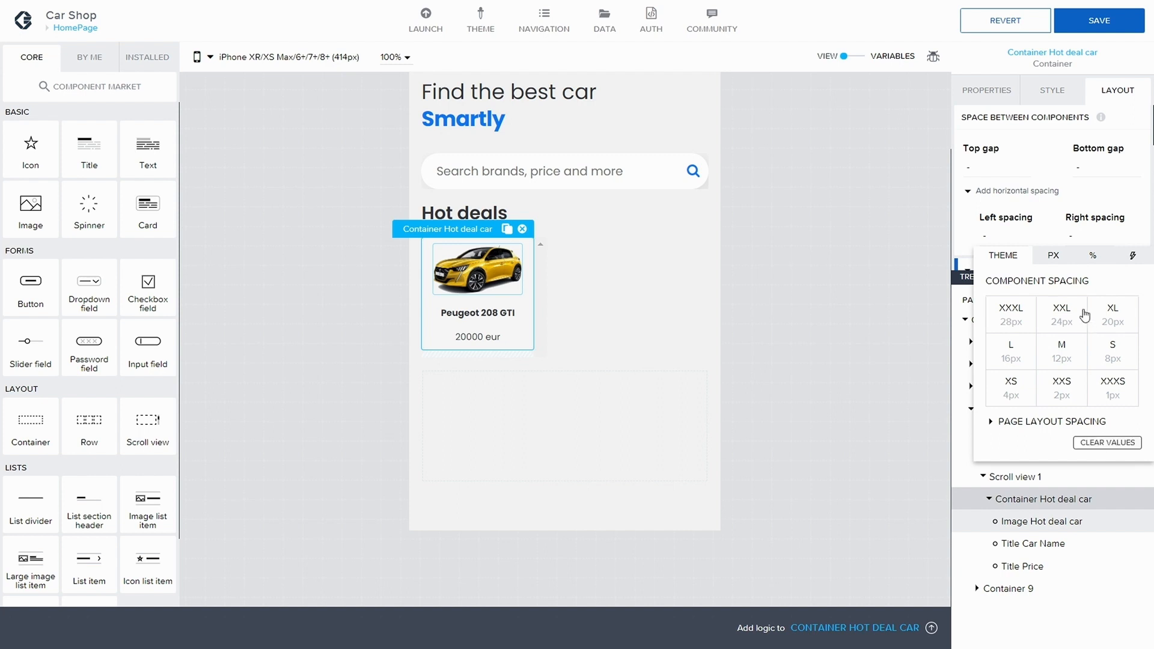
{"action": "left_click", "coordinate": [1102, 26]}
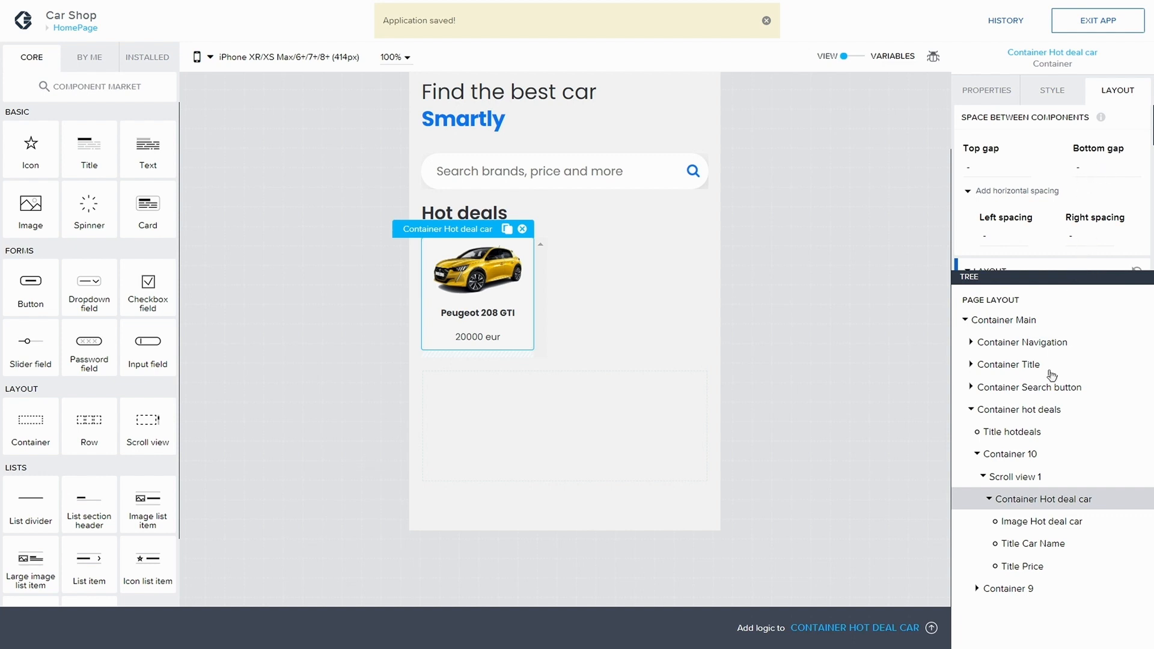
Step: Clear Title Car Name's bottom gap and save the app
{"action": "left_click", "coordinate": [1039, 523]}
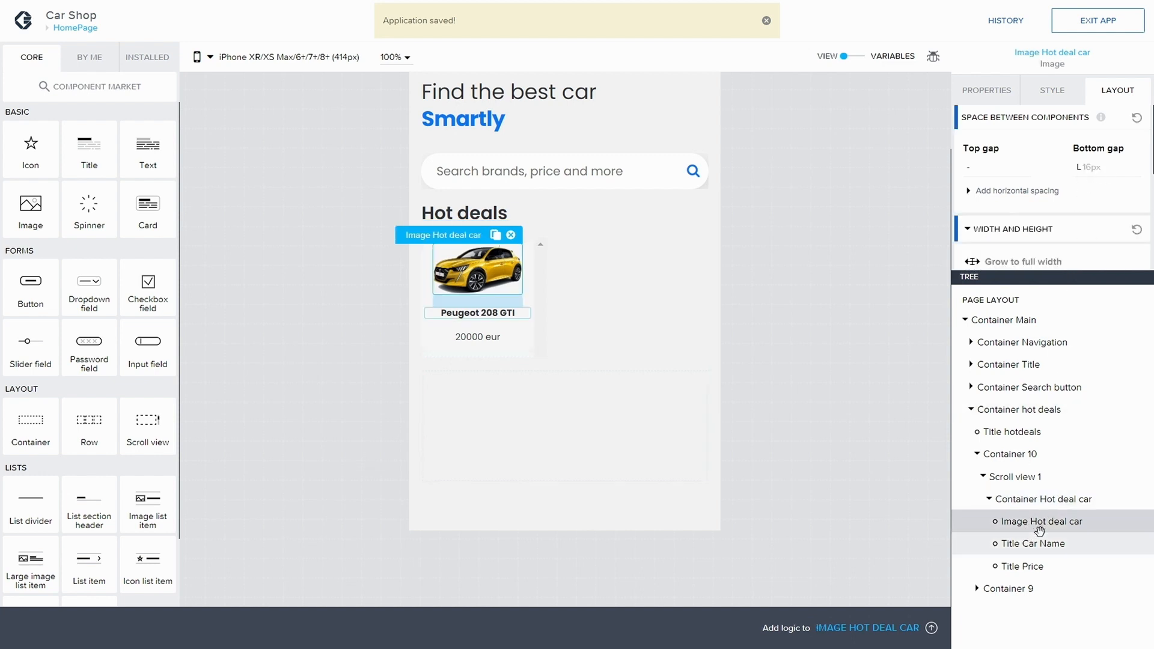
{"action": "left_click", "coordinate": [1043, 546]}
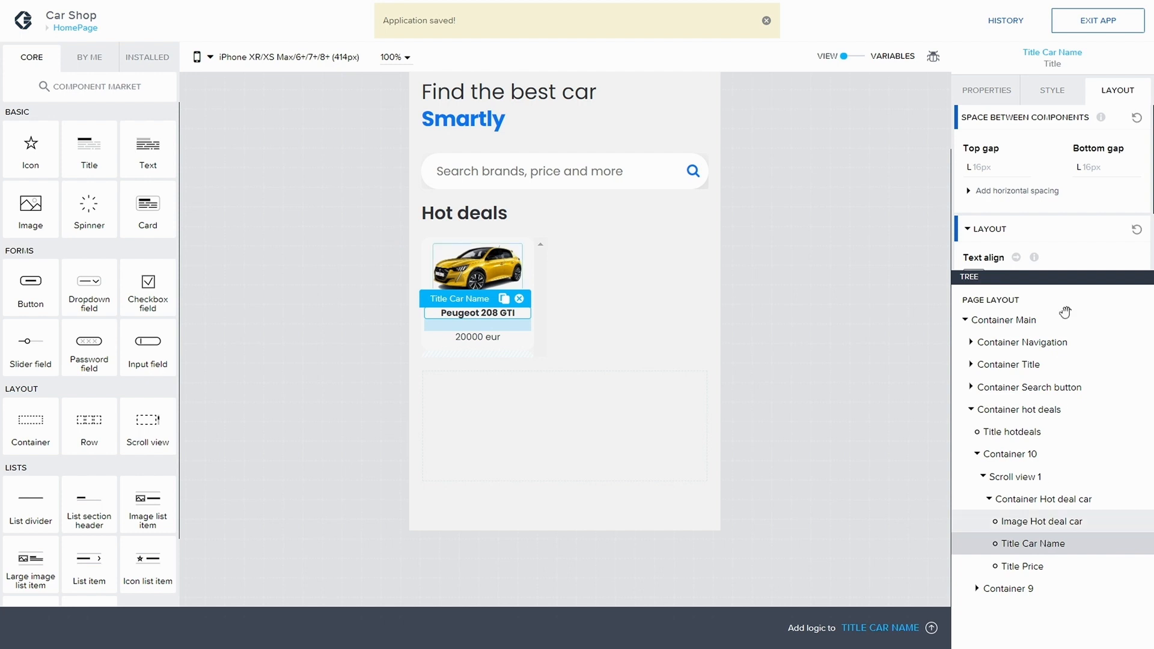
{"action": "left_click", "coordinate": [1087, 167]}
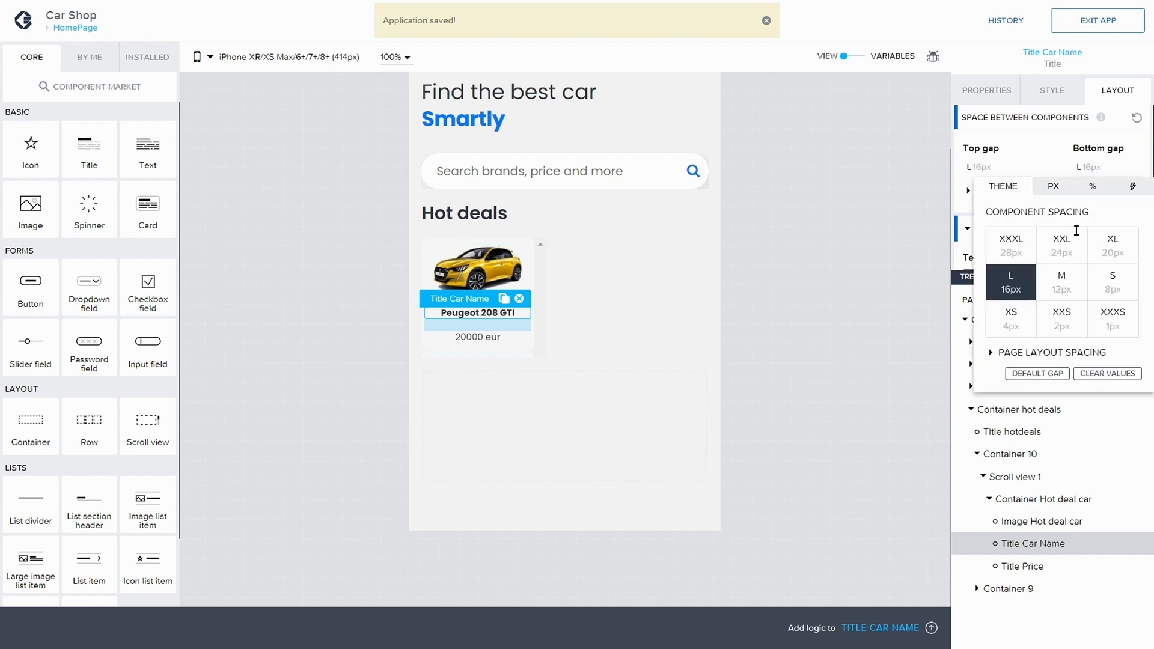
{"action": "left_click", "coordinate": [1098, 374]}
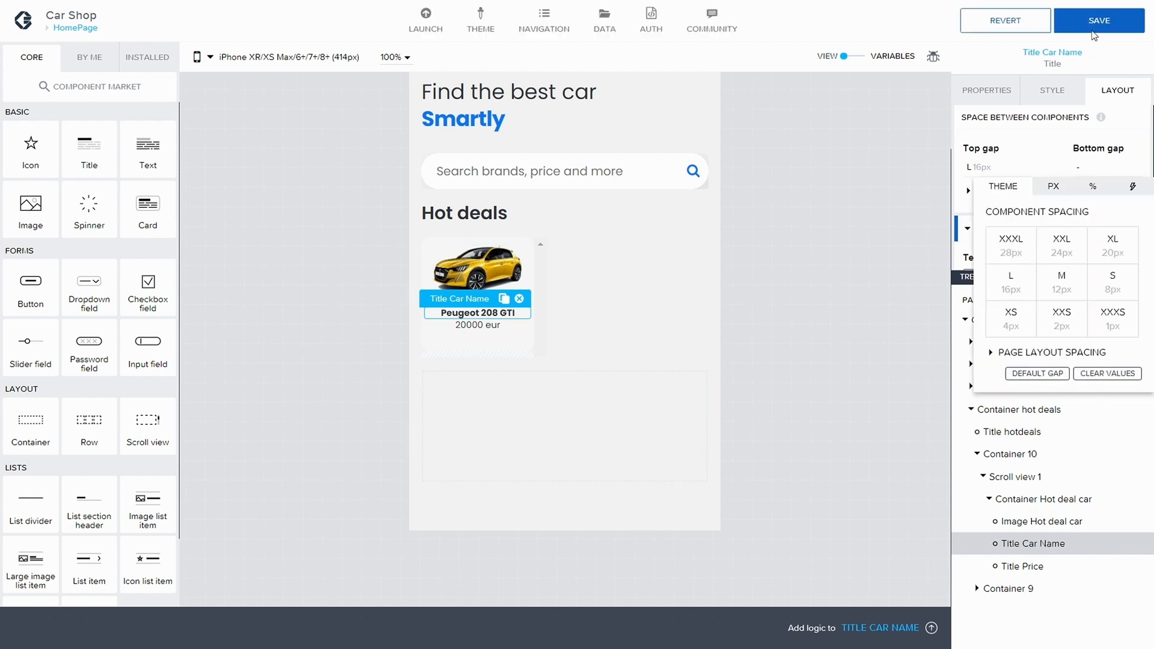
{"action": "left_click", "coordinate": [1092, 31]}
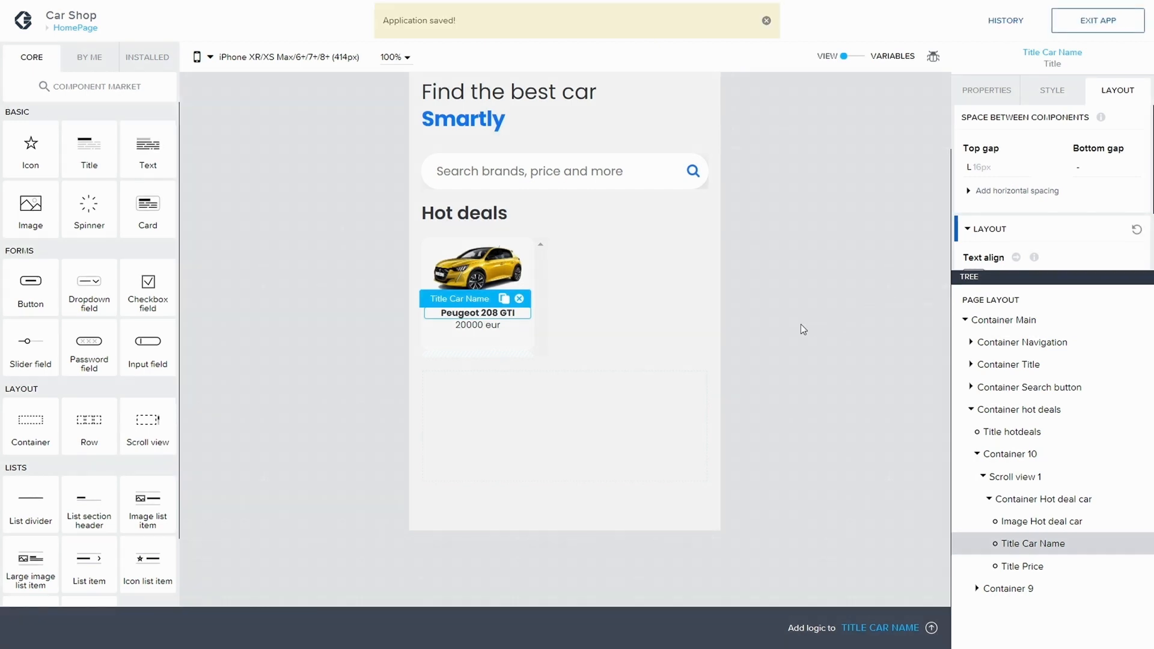
Step: Select Title Price and open its Small style class for editing, expanding the typography settings
{"action": "left_click", "coordinate": [818, 315]}
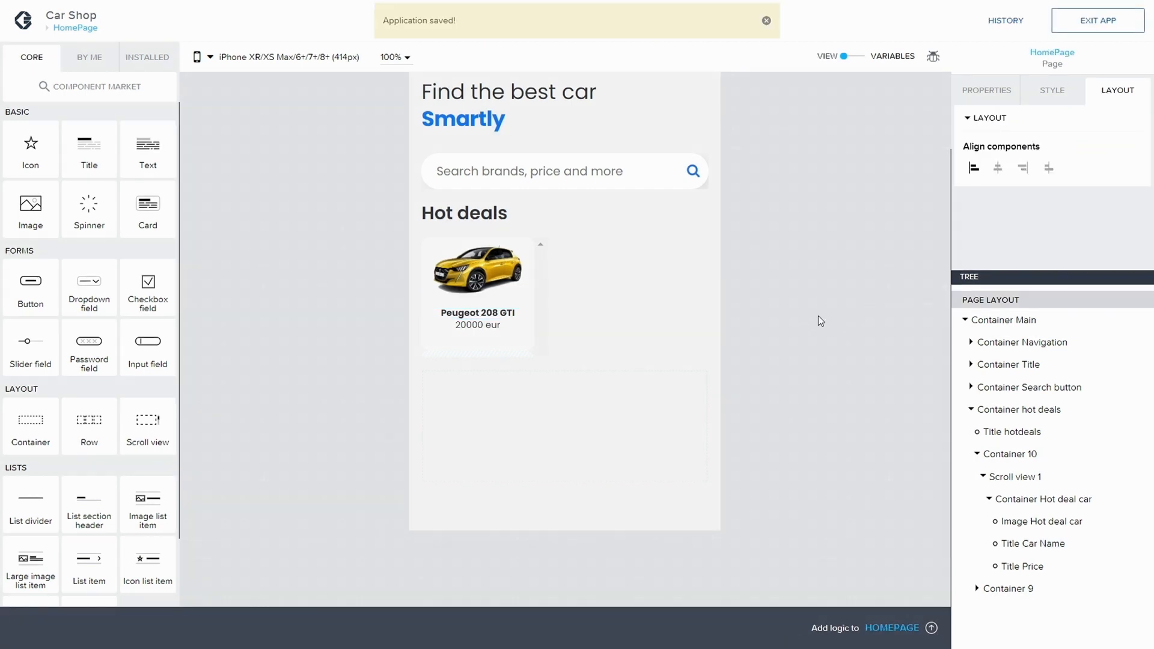
{"action": "left_click", "coordinate": [480, 327]}
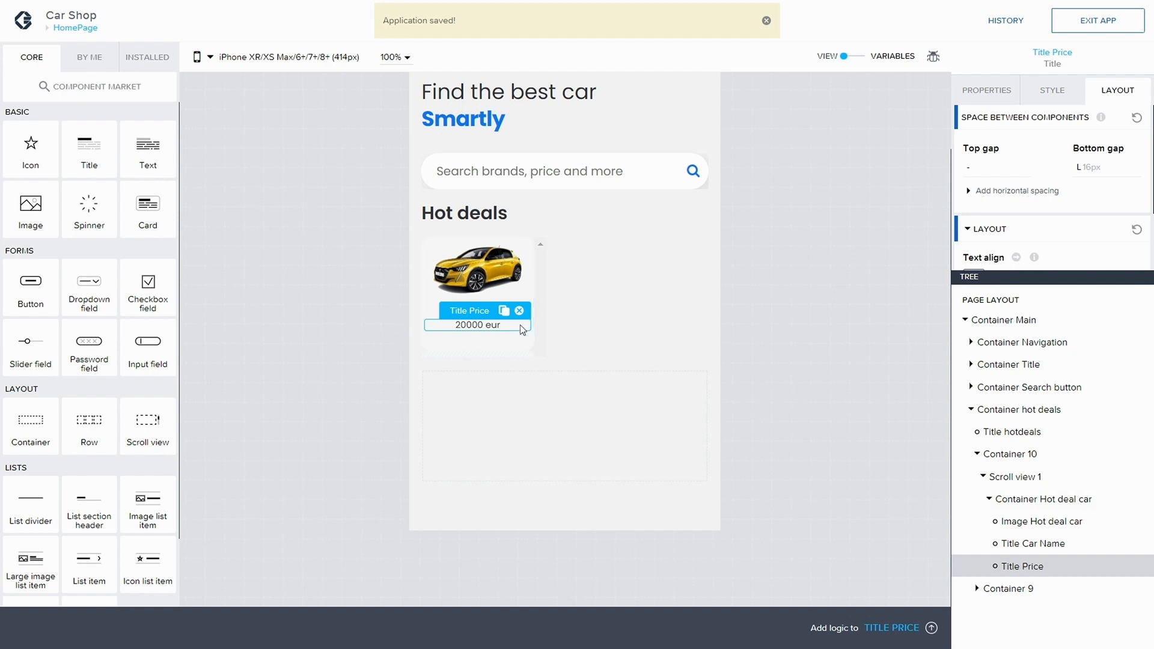
{"action": "left_click", "coordinate": [580, 327]}
{"action": "left_click", "coordinate": [486, 318]}
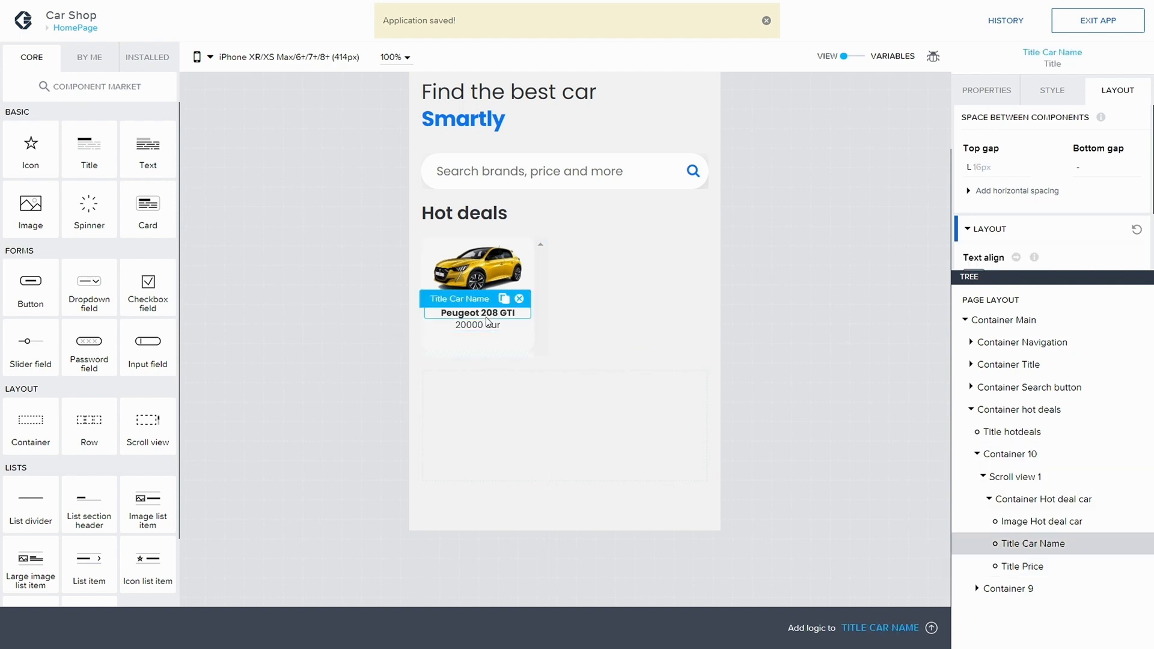
{"action": "left_click", "coordinate": [479, 324]}
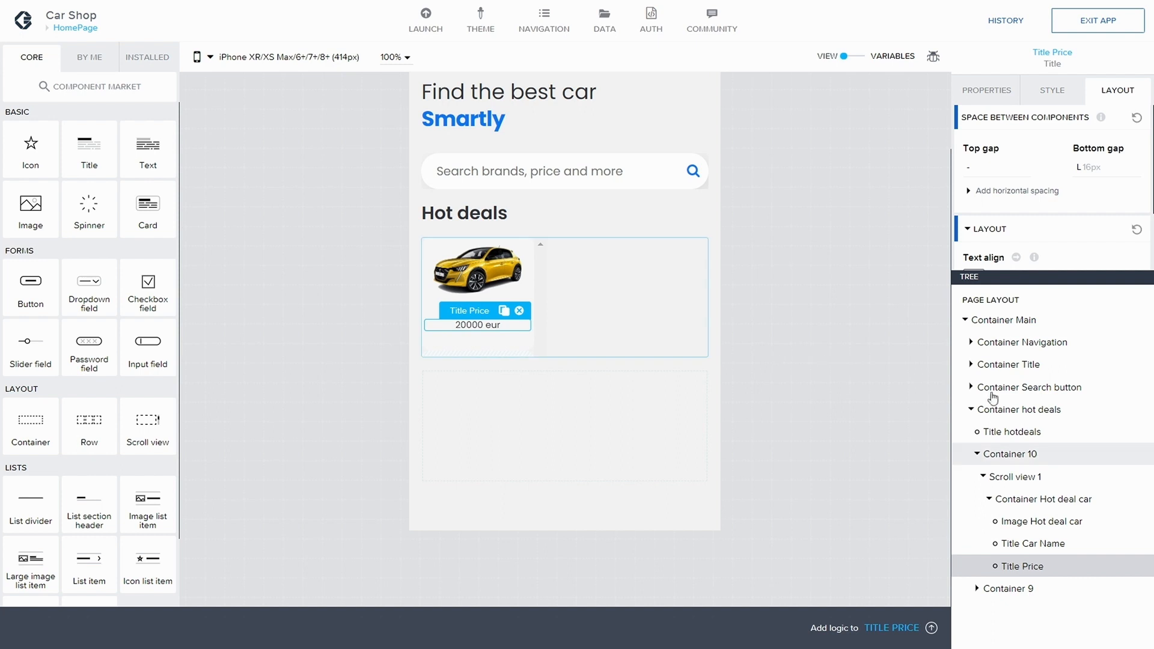
{"action": "scroll", "coordinate": [1072, 190], "scroll_direction": "down", "scroll_amount": 3}
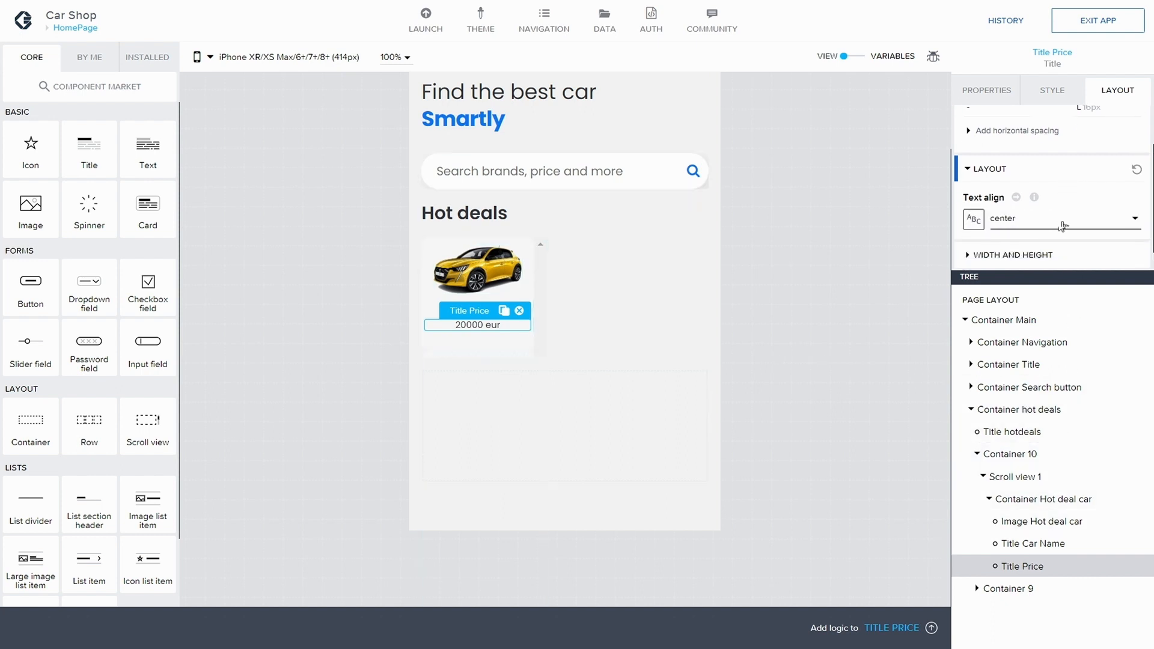
{"action": "left_click", "coordinate": [1052, 89]}
{"action": "scroll", "coordinate": [1085, 186], "scroll_direction": "down", "scroll_amount": 2}
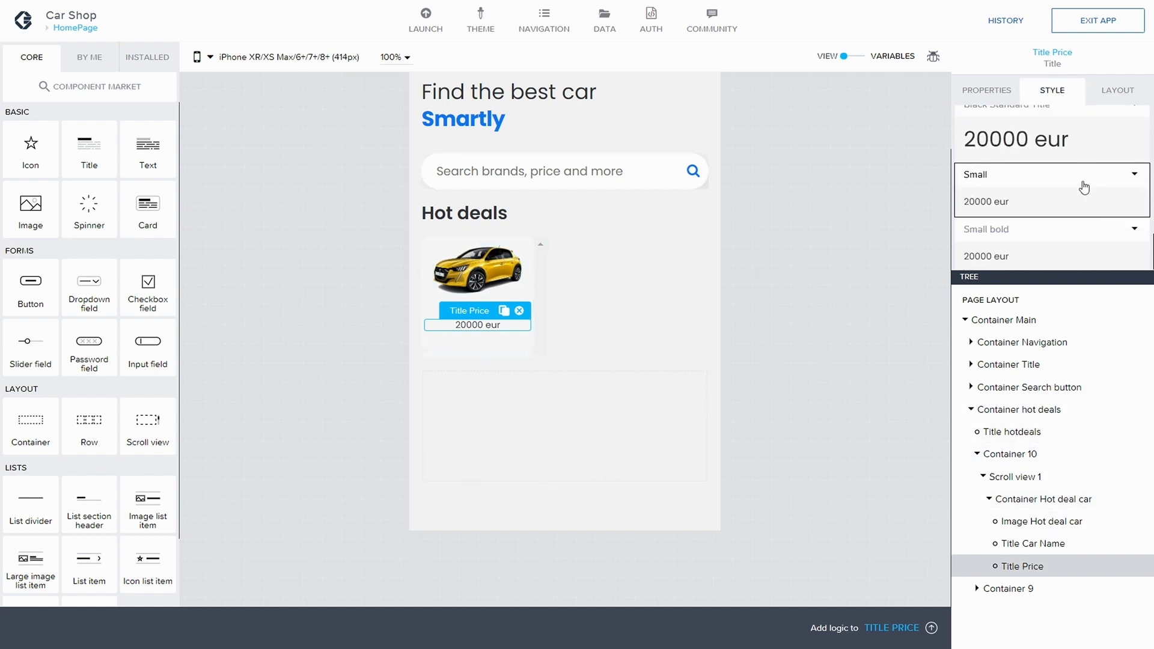
{"action": "left_click", "coordinate": [1135, 179]}
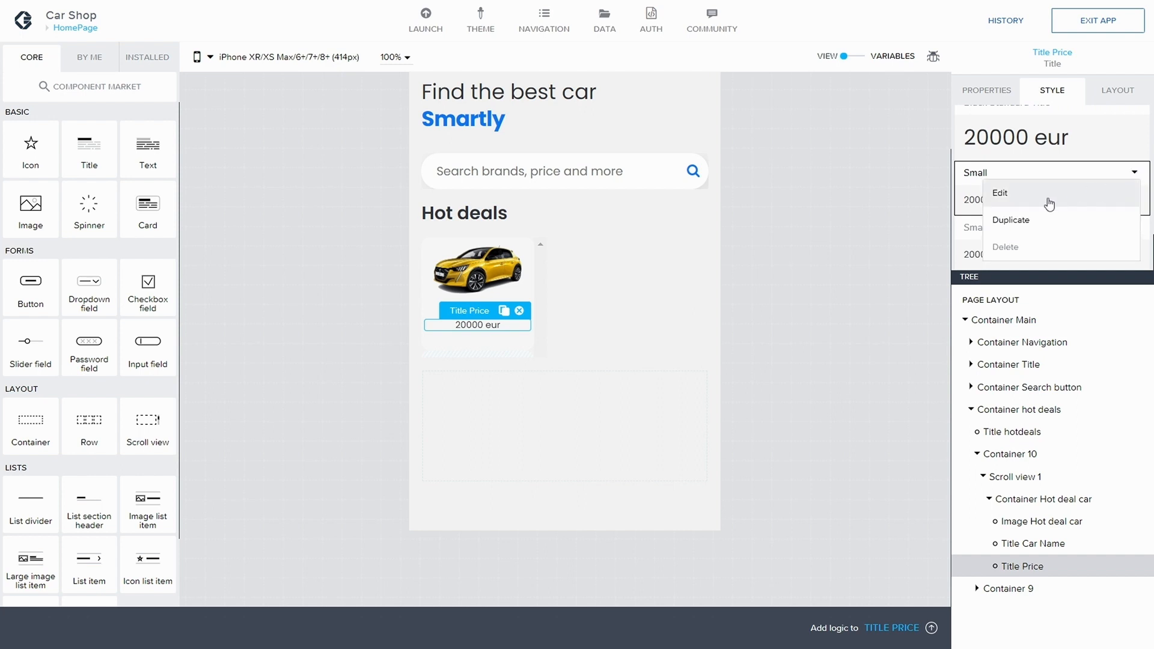
{"action": "left_click", "coordinate": [1026, 196]}
{"action": "scroll", "coordinate": [1047, 208], "scroll_direction": "down", "scroll_amount": 2}
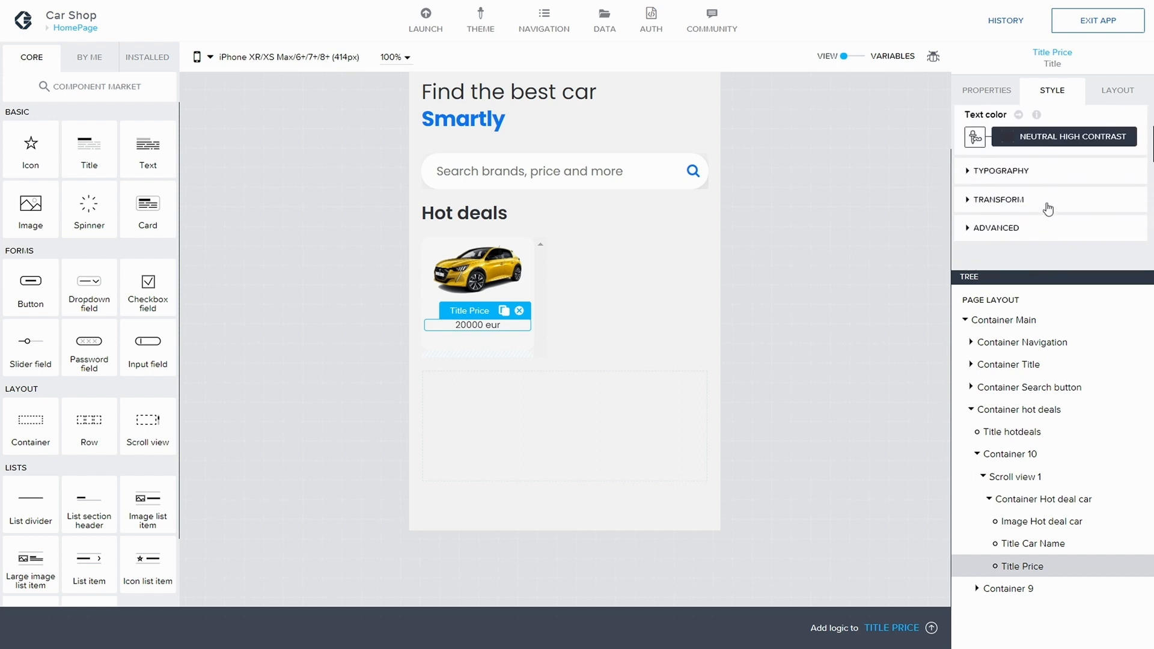
{"action": "left_click", "coordinate": [976, 146]}
{"action": "scroll", "coordinate": [1034, 154], "scroll_direction": "down", "scroll_amount": 2}
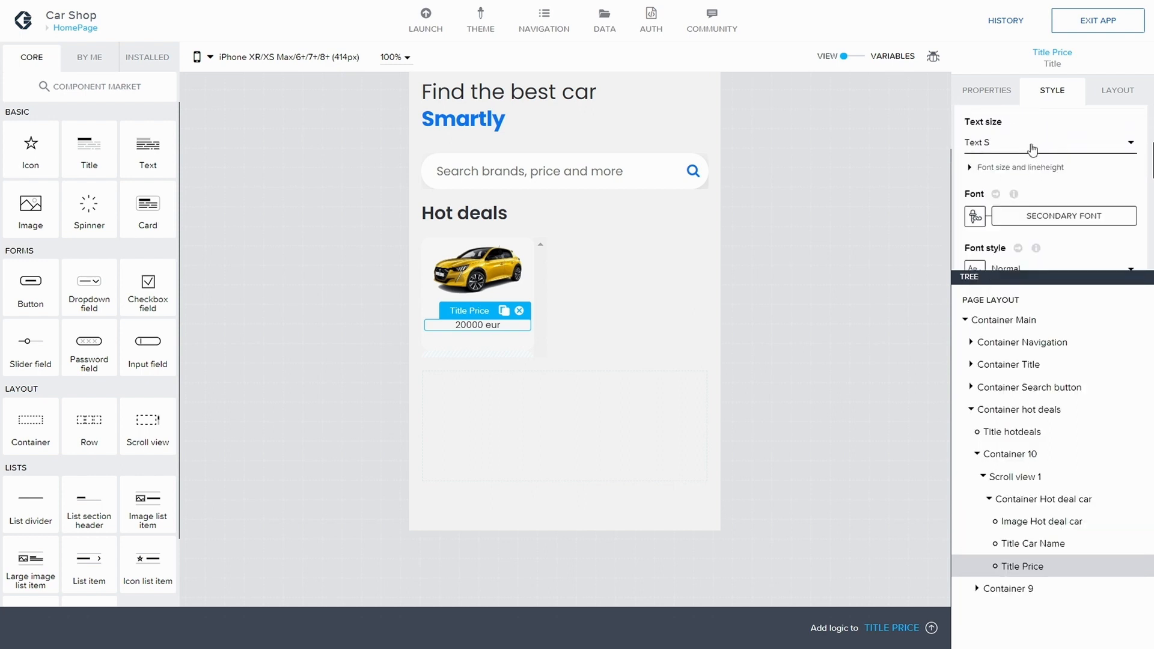
Step: Set the Small style class's text size to Text L after trying several title sizes, saving along the way
{"action": "left_click", "coordinate": [1032, 149]}
{"action": "left_click", "coordinate": [993, 291]}
{"action": "scroll", "coordinate": [1038, 259], "scroll_direction": "down", "scroll_amount": 2}
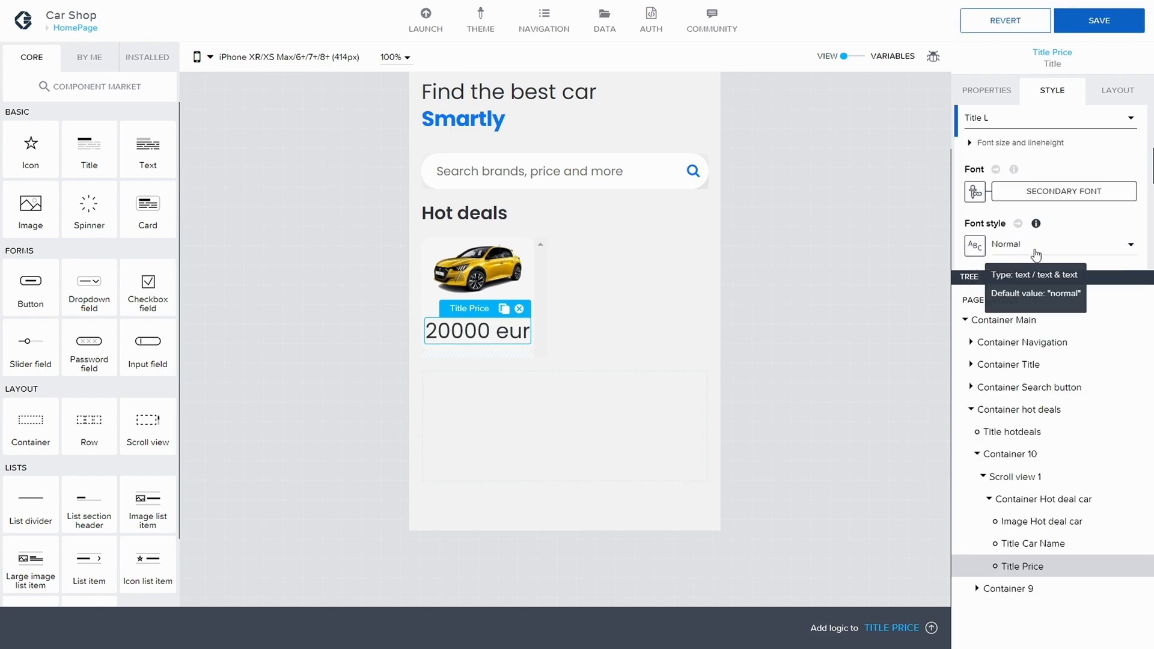
{"action": "mouse_move", "coordinate": [1042, 202]}
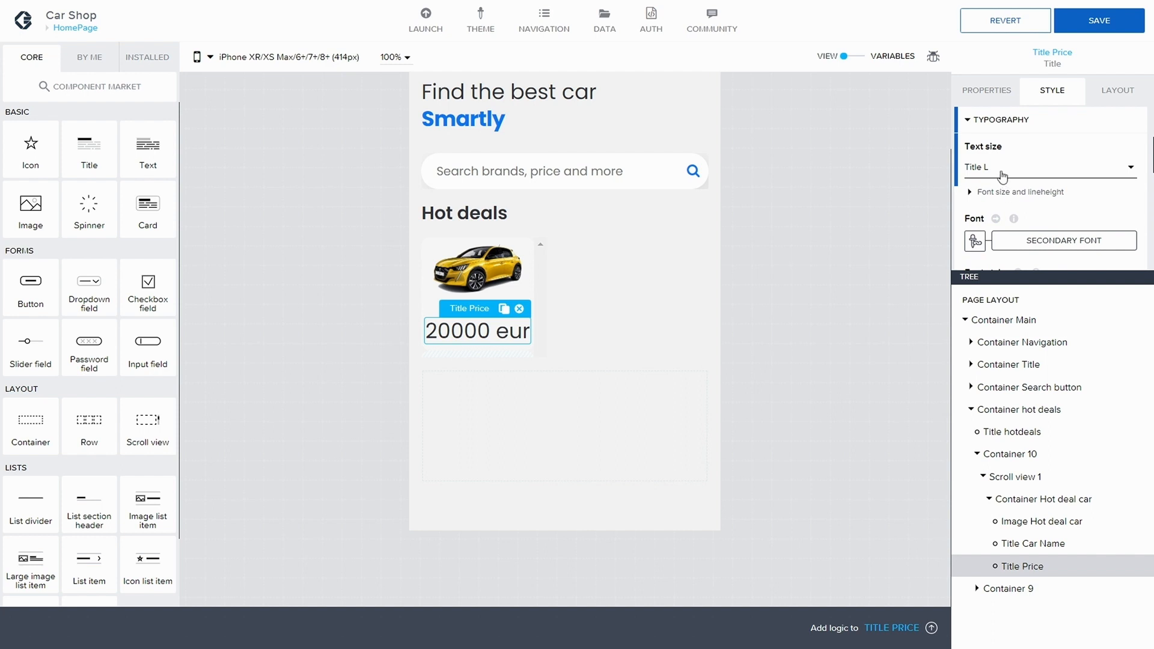
{"action": "left_click", "coordinate": [1002, 175]}
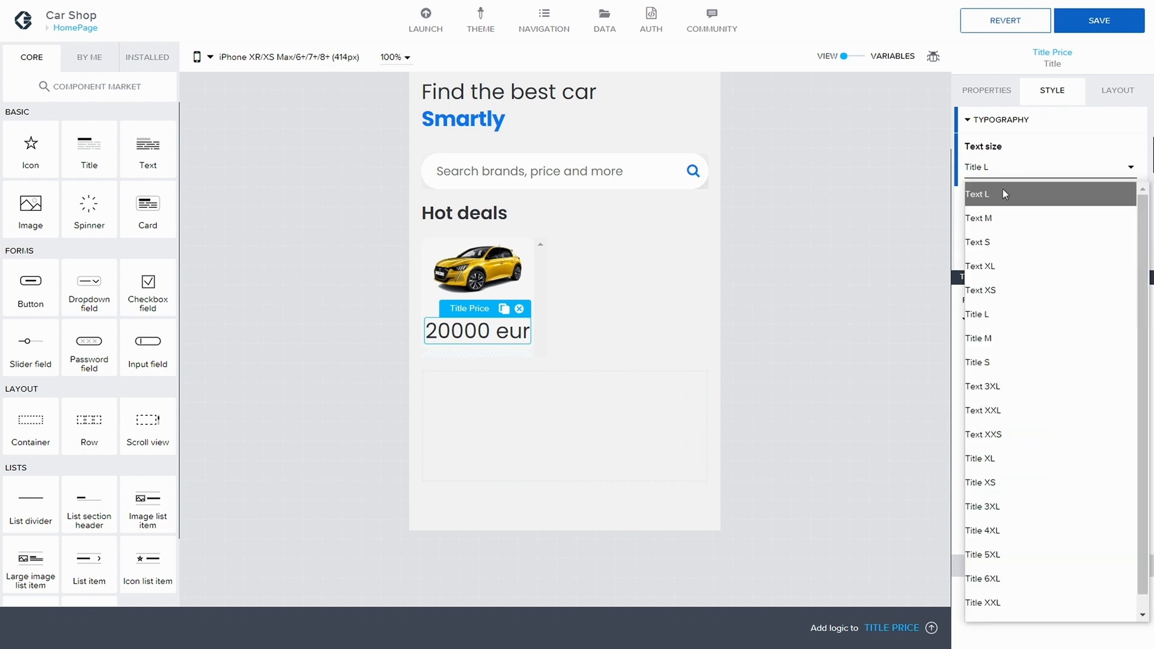
{"action": "left_click", "coordinate": [994, 337]}
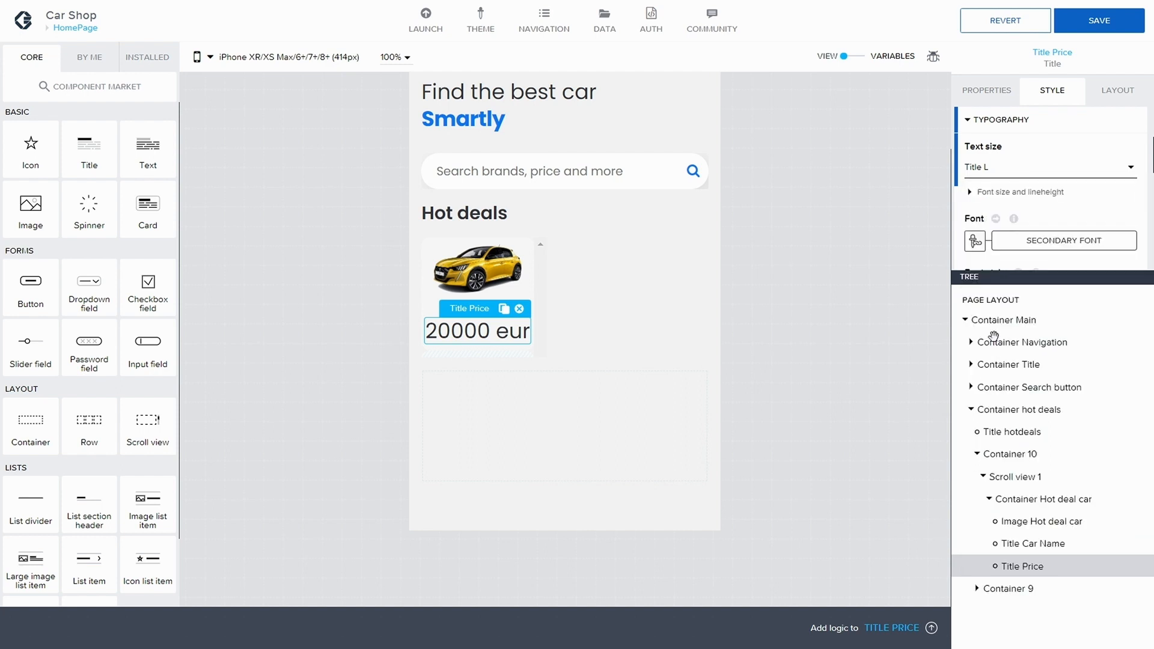
{"action": "left_click", "coordinate": [1011, 174]}
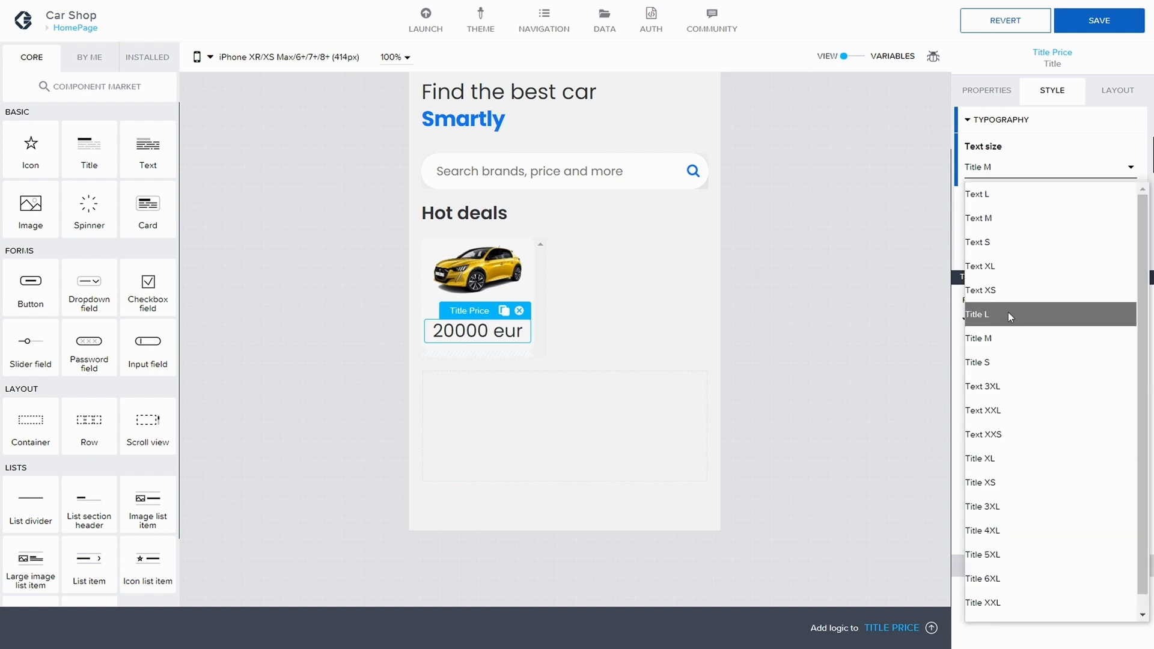
{"action": "left_click", "coordinate": [1000, 355]}
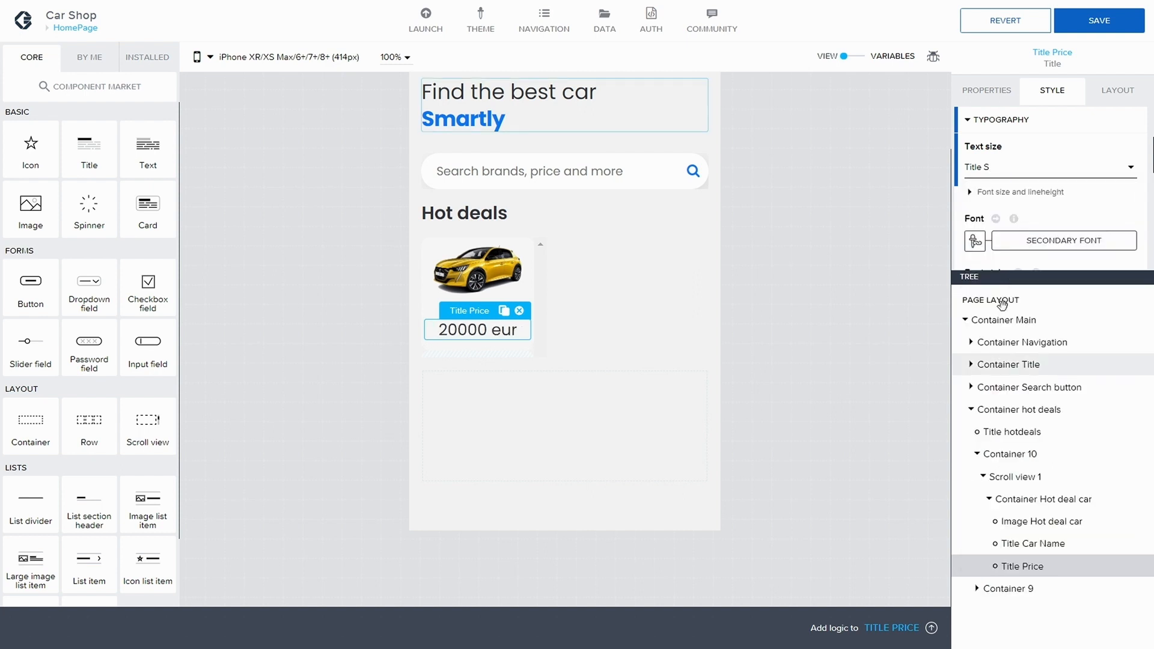
{"action": "left_click", "coordinate": [1093, 18]}
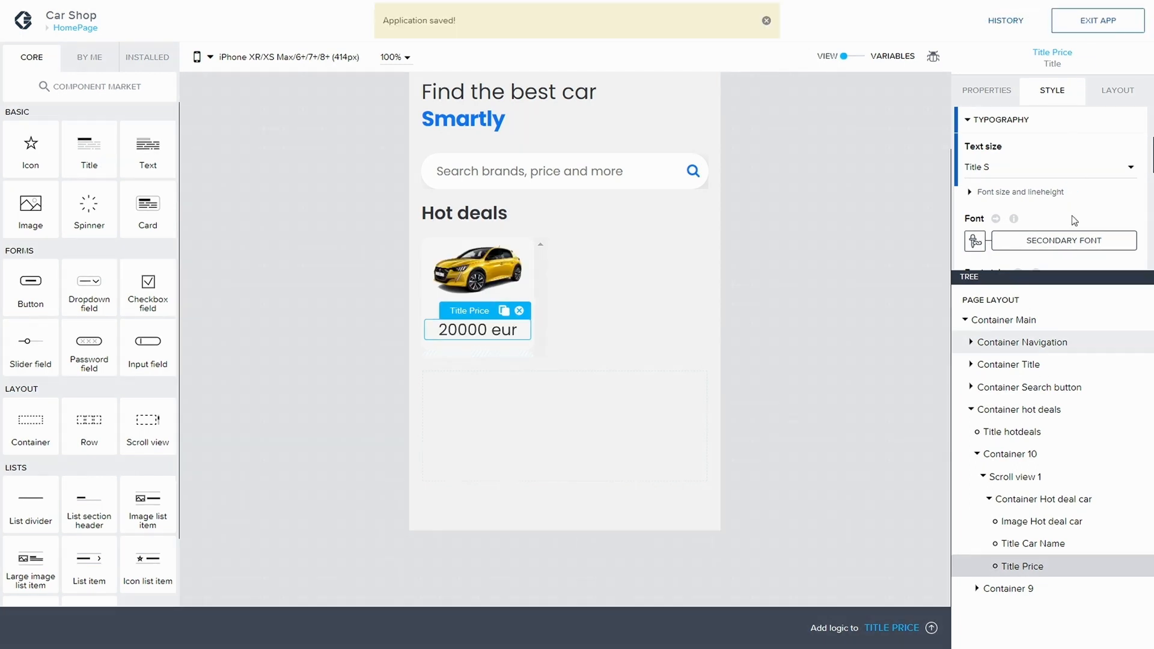
{"action": "left_click", "coordinate": [1070, 178]}
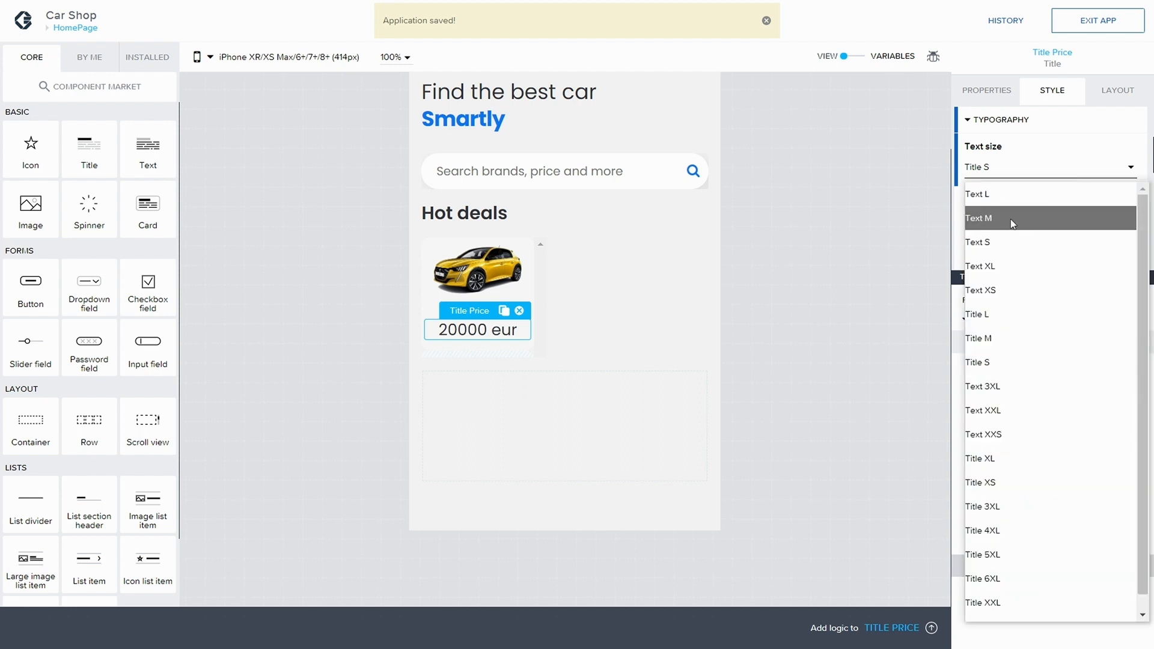
{"action": "left_click", "coordinate": [1004, 197]}
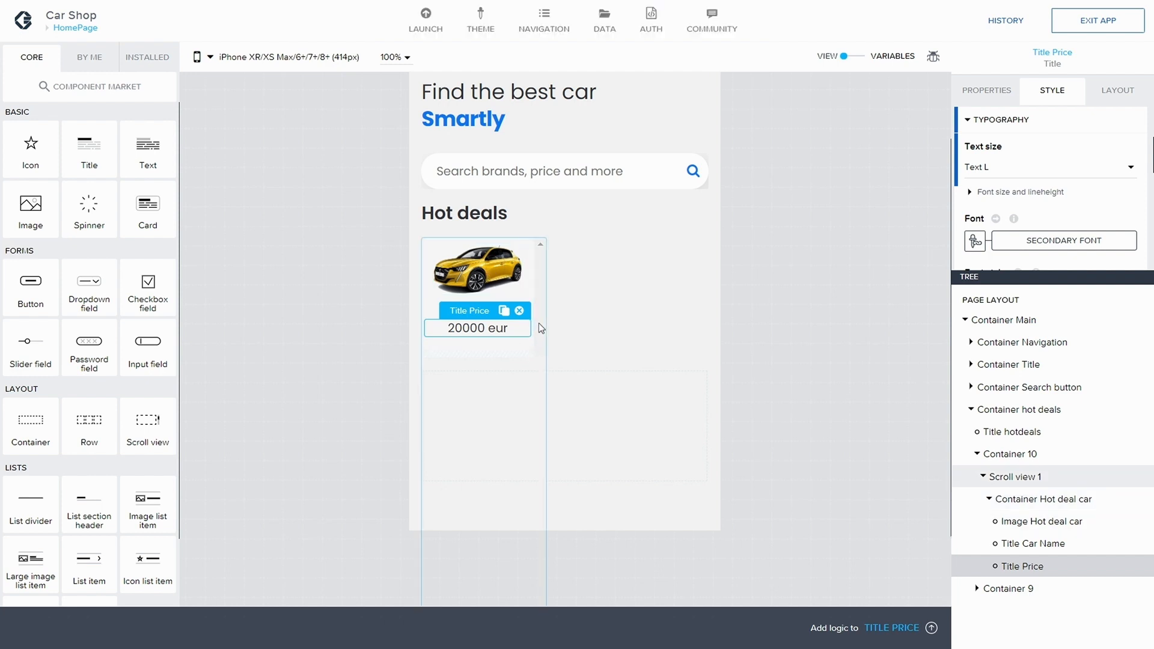
Step: Make Scroll view 1 grow to full width and save the app
{"action": "left_click", "coordinate": [1029, 478]}
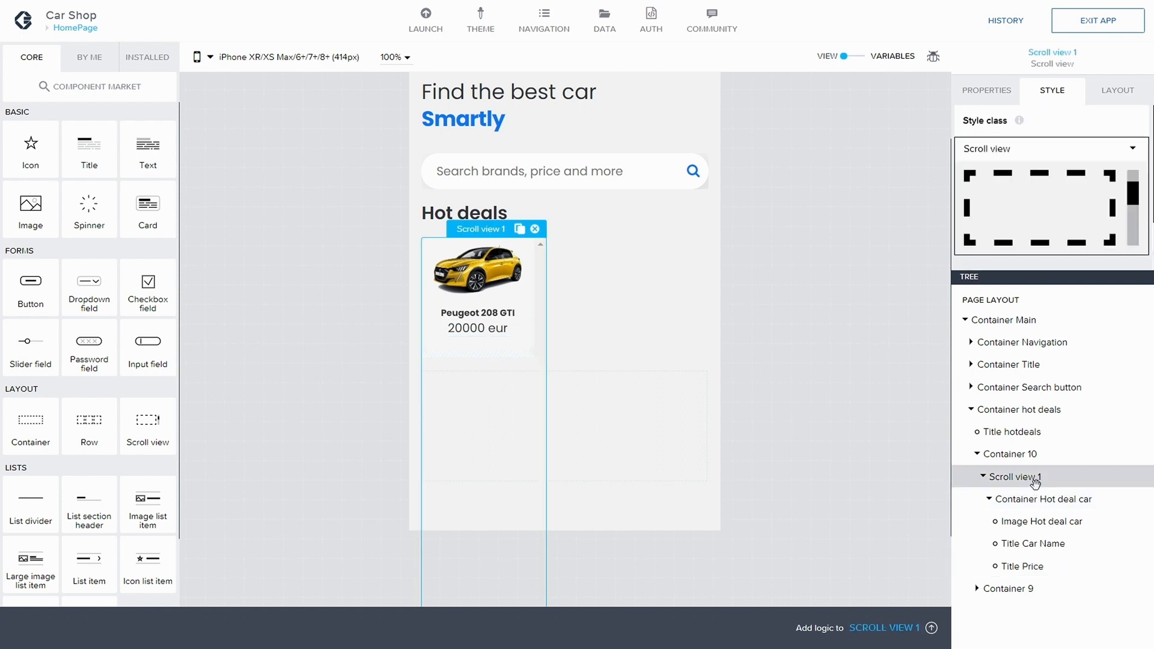
{"action": "left_click", "coordinate": [1012, 456]}
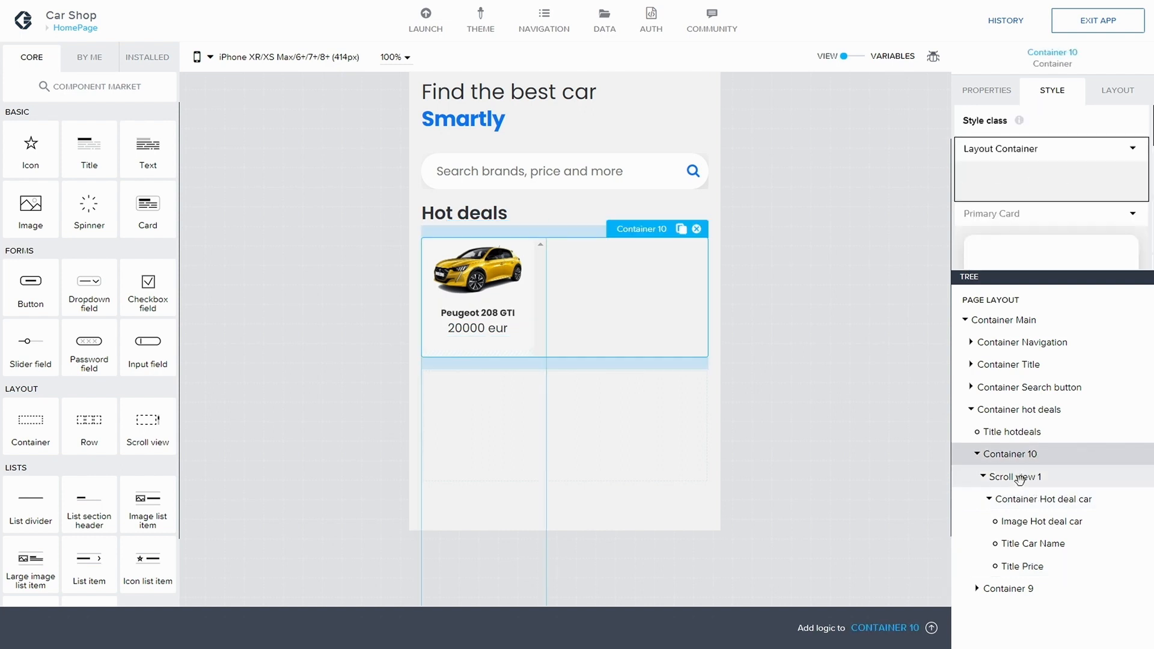
{"action": "left_click", "coordinate": [1020, 478]}
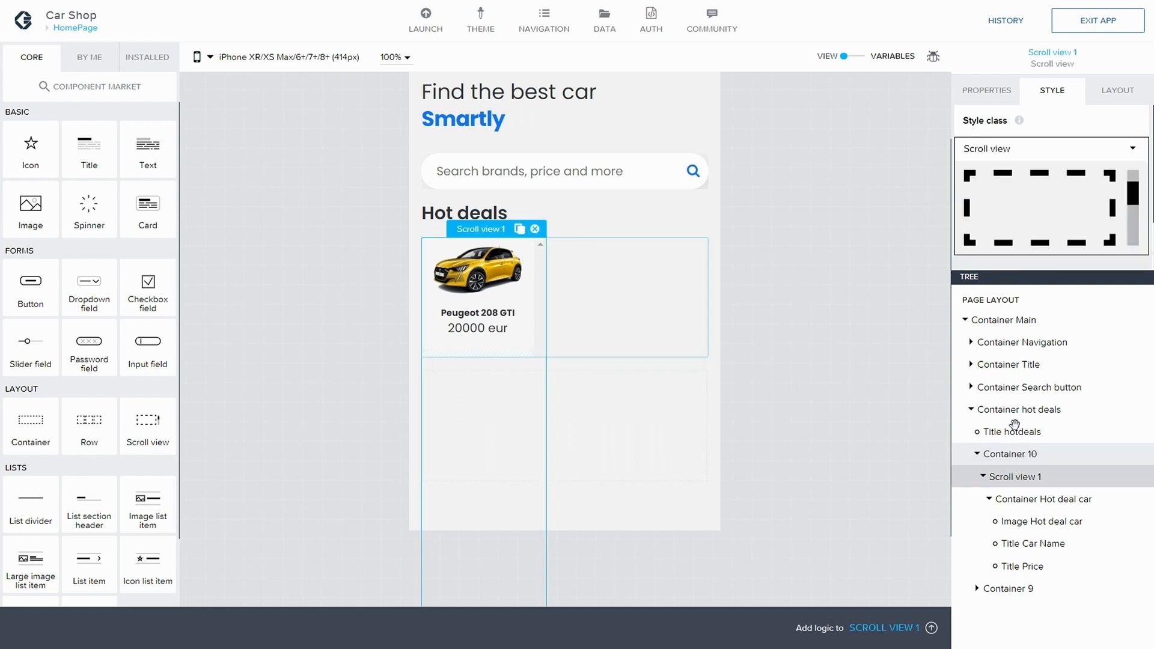
{"action": "left_click", "coordinate": [1109, 96]}
{"action": "scroll", "coordinate": [1018, 198], "scroll_direction": "down", "scroll_amount": 3}
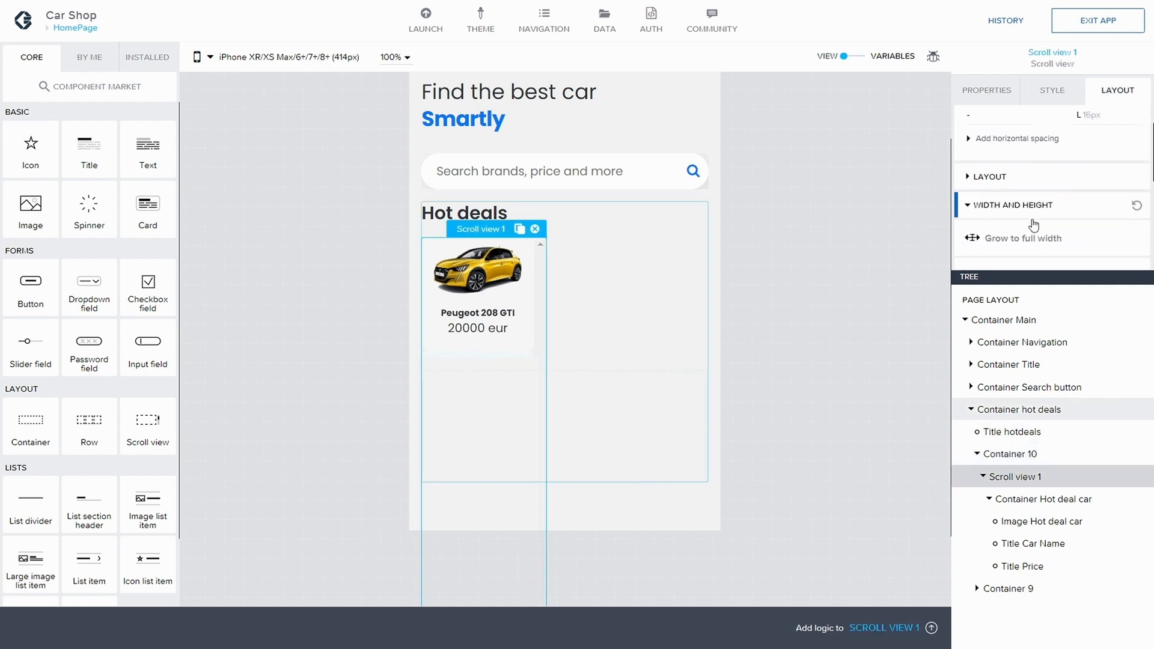
{"action": "left_click", "coordinate": [1020, 190]}
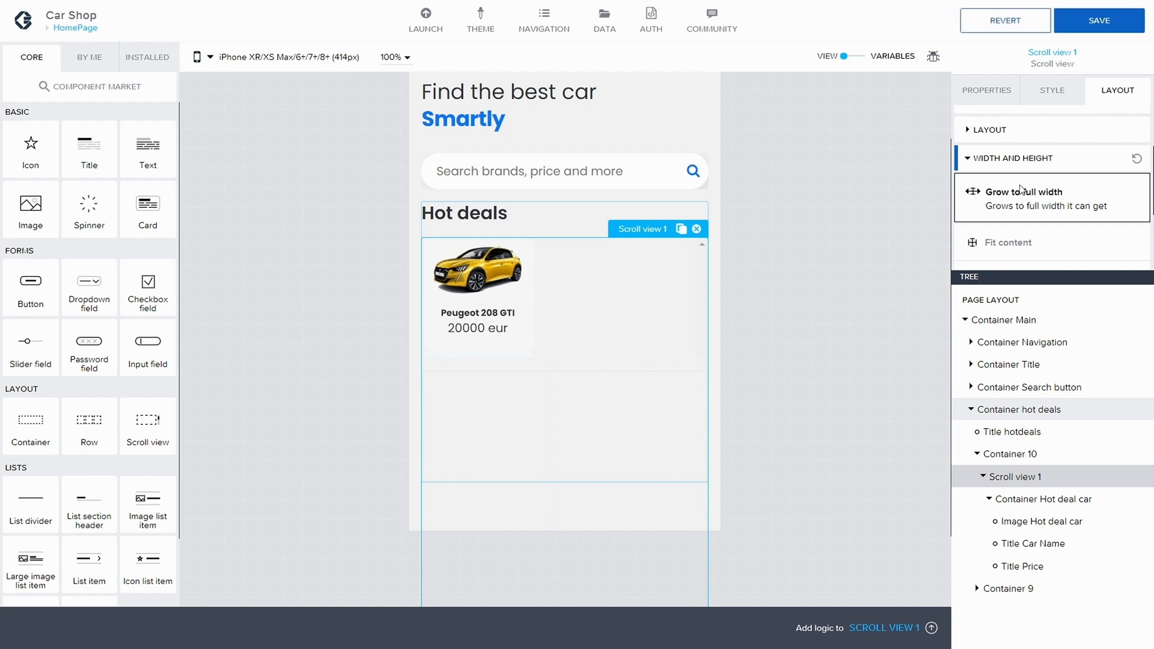
{"action": "left_click", "coordinate": [1099, 21]}
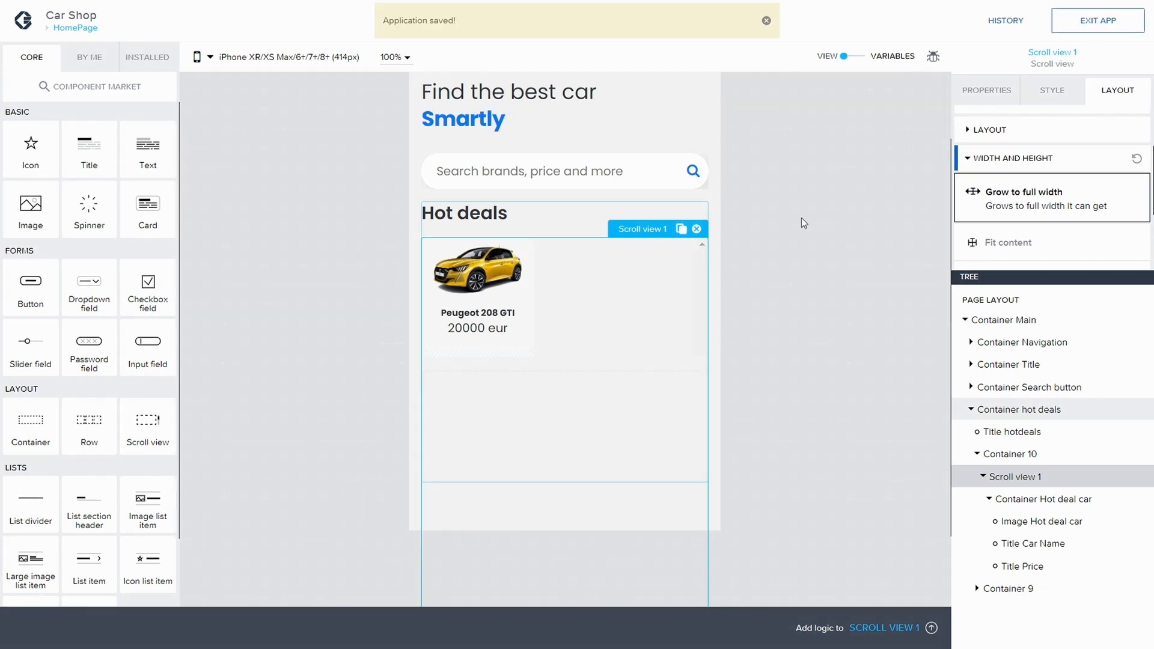
Step: Select Container Hot deal car and inspect its Hot deal container style class
{"action": "left_click", "coordinate": [488, 292]}
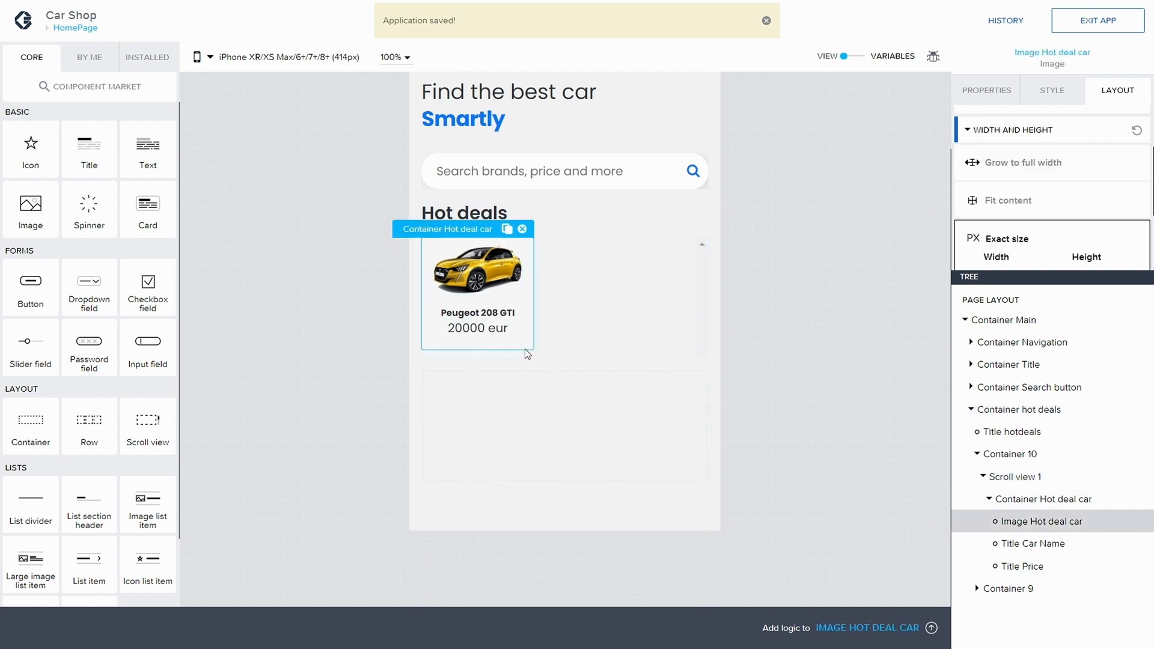
{"action": "left_click", "coordinate": [1045, 499]}
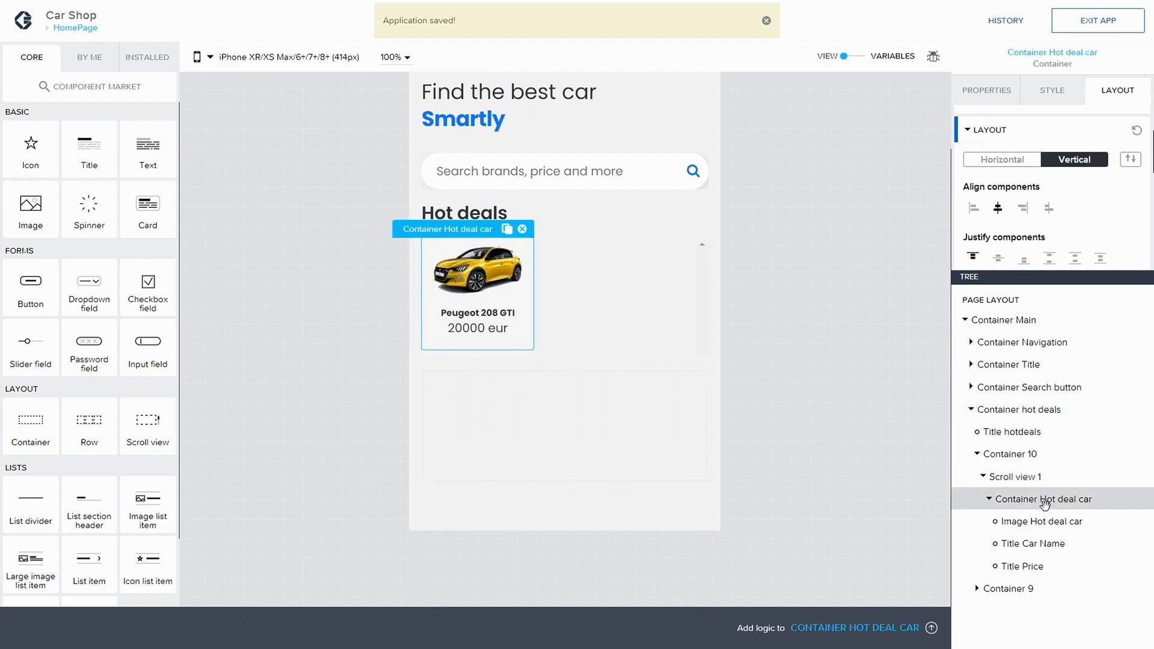
{"action": "left_click", "coordinate": [1062, 95]}
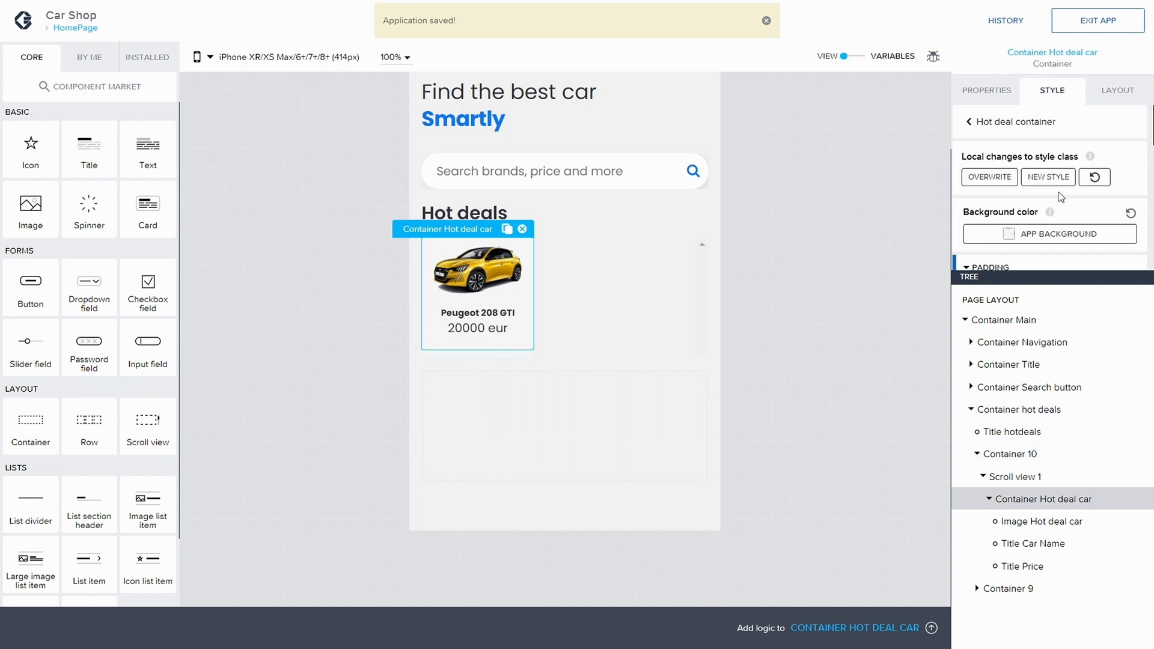
{"action": "scroll", "coordinate": [1049, 204], "scroll_direction": "down", "scroll_amount": 3}
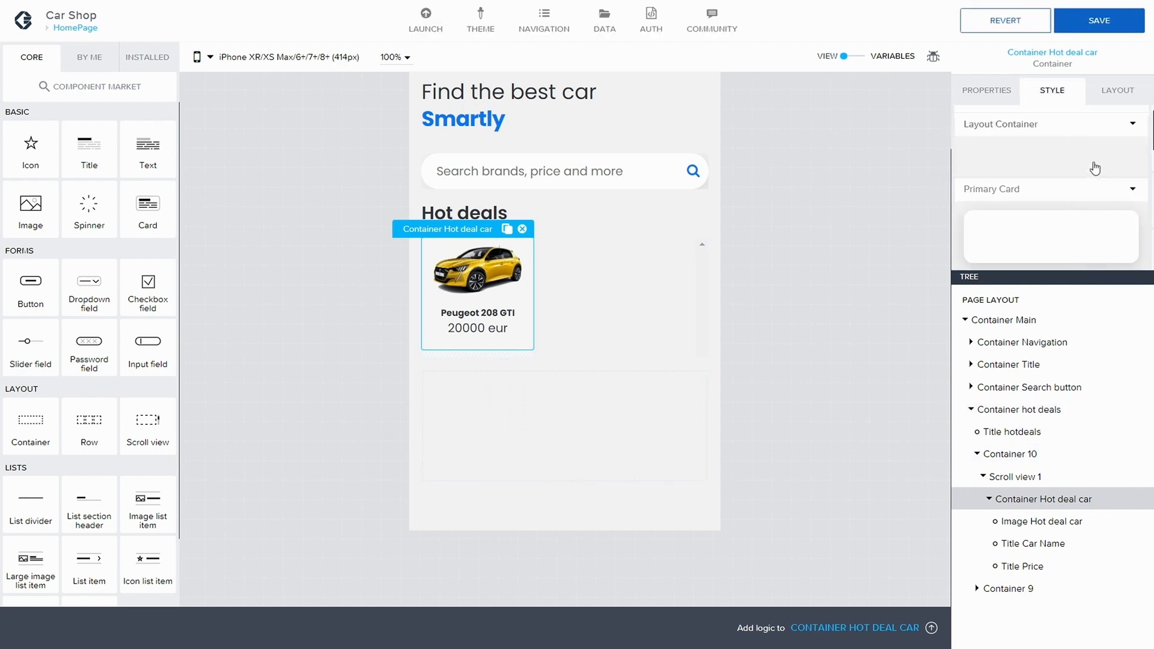
{"action": "scroll", "coordinate": [1094, 172], "scroll_direction": "down", "scroll_amount": 3}
{"action": "scroll", "coordinate": [1096, 179], "scroll_direction": "down", "scroll_amount": 3}
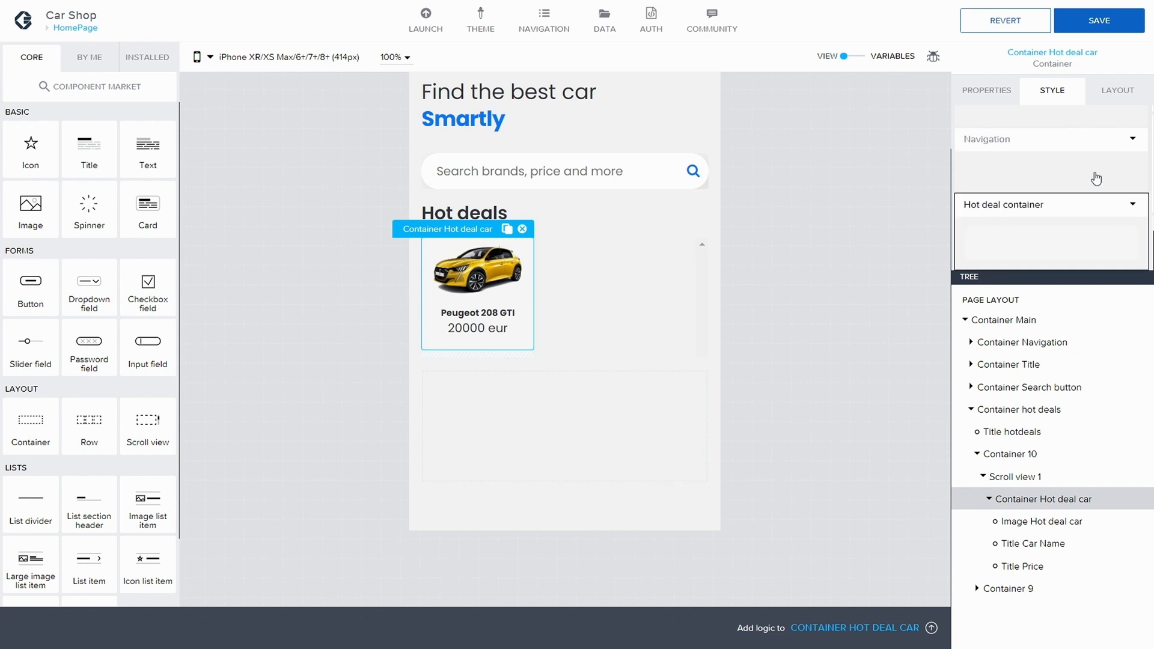
{"action": "left_click", "coordinate": [1132, 204]}
{"action": "left_click", "coordinate": [1066, 233]}
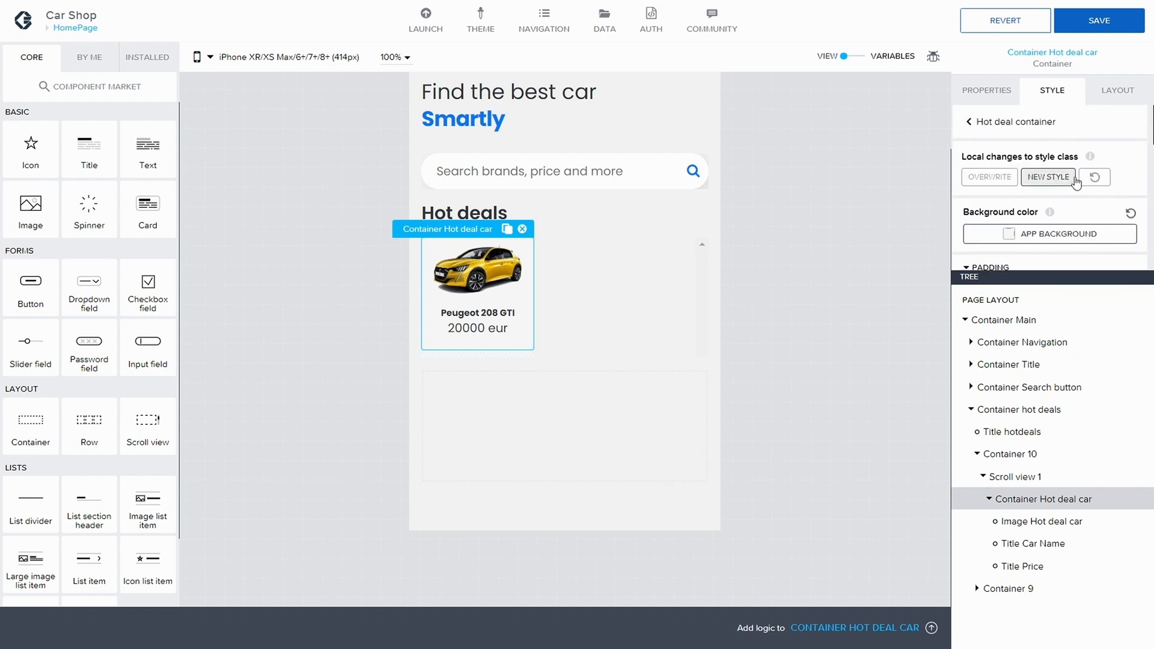
{"action": "left_click", "coordinate": [1105, 87]}
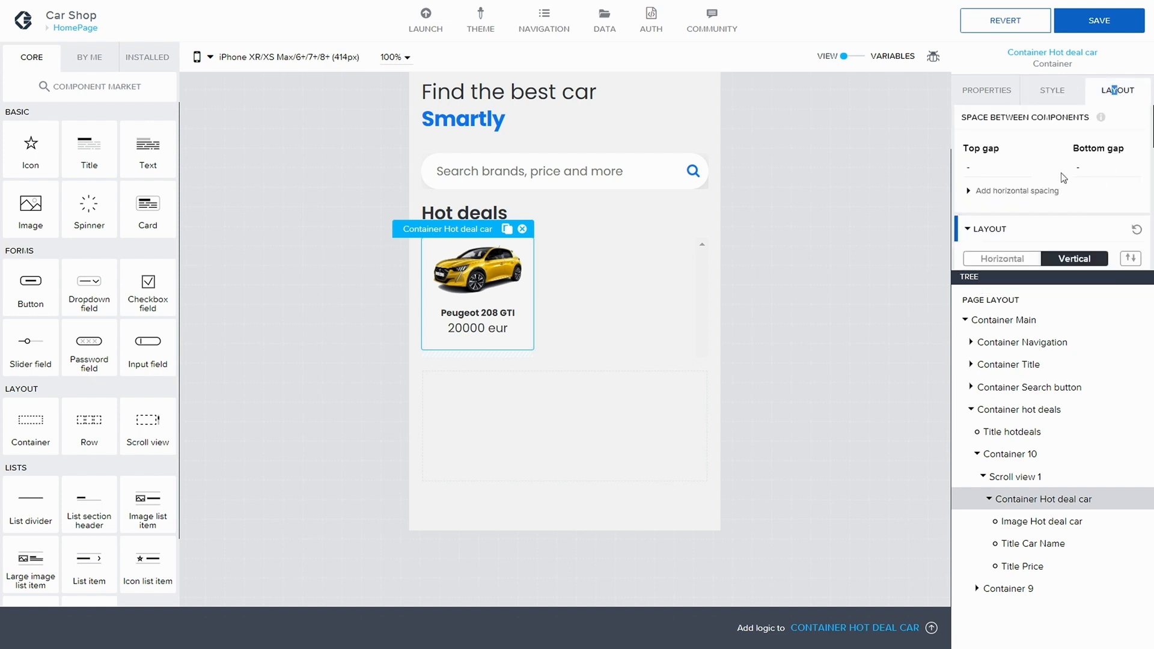
Step: Set Container Hot deal car's right spacing to L (16px) and save the app
{"action": "left_click", "coordinate": [989, 191]}
{"action": "scroll", "coordinate": [1033, 198], "scroll_direction": "down", "scroll_amount": 1}
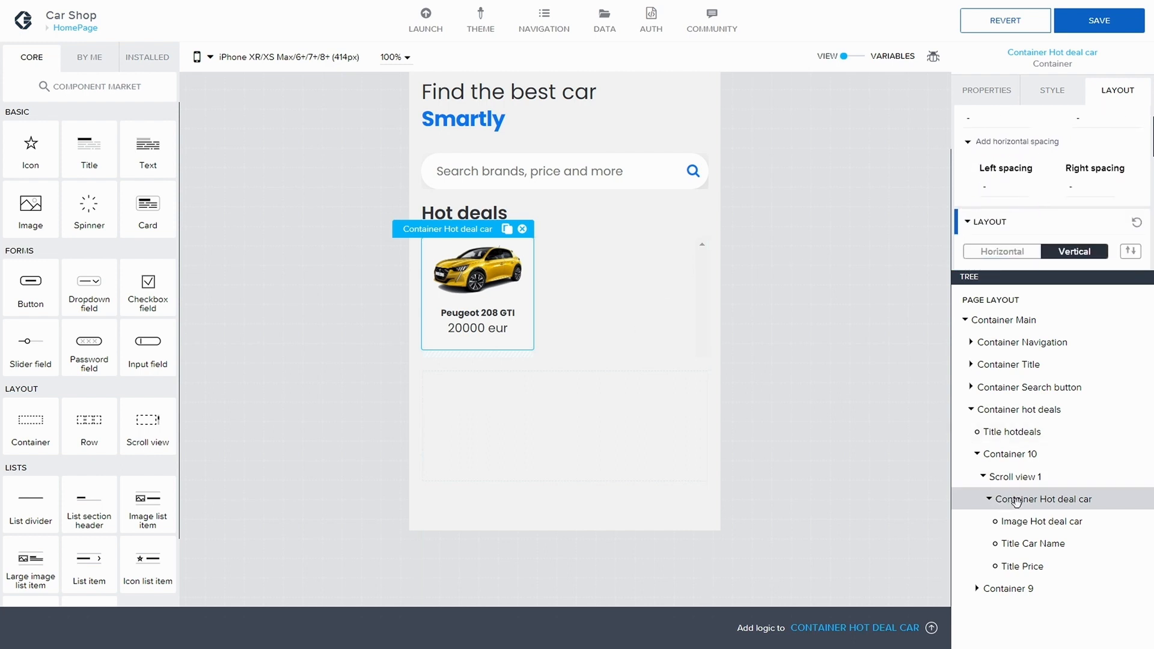
{"action": "scroll", "coordinate": [1088, 168], "scroll_direction": "up", "scroll_amount": 1}
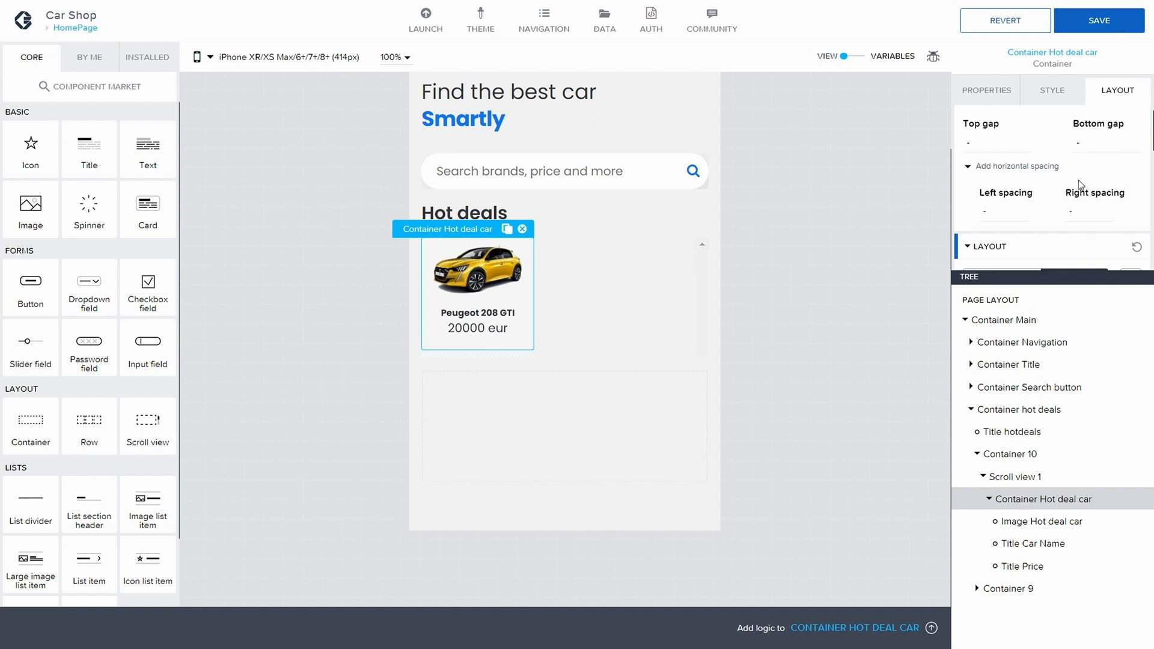
{"action": "left_click", "coordinate": [1076, 214]}
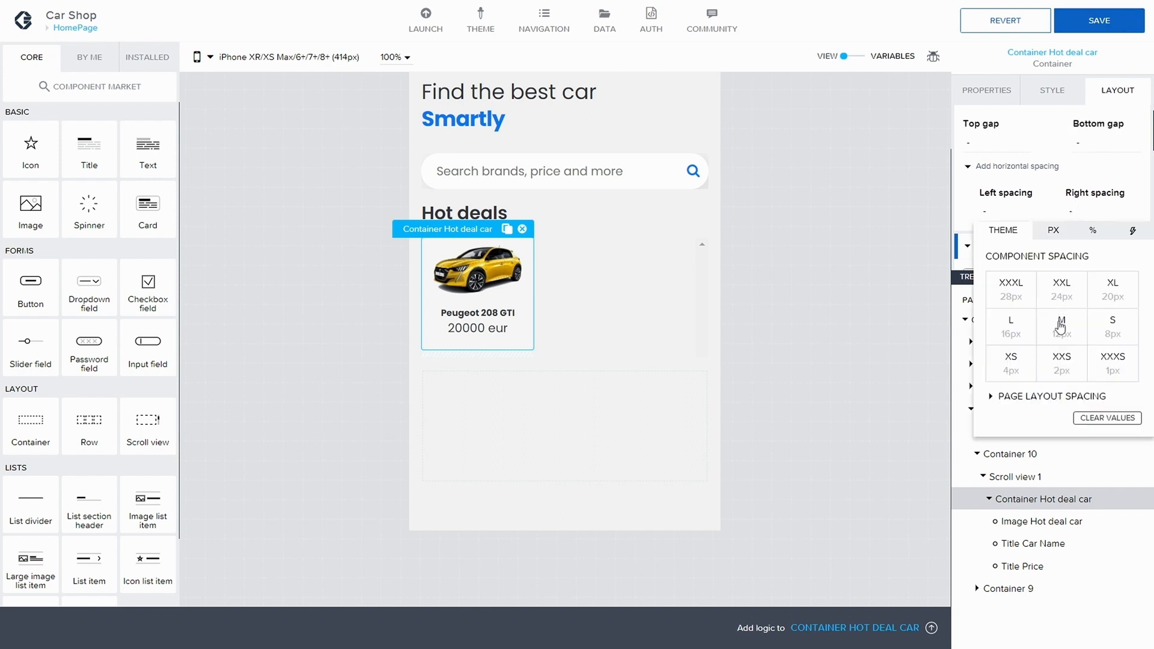
{"action": "left_click", "coordinate": [1062, 338]}
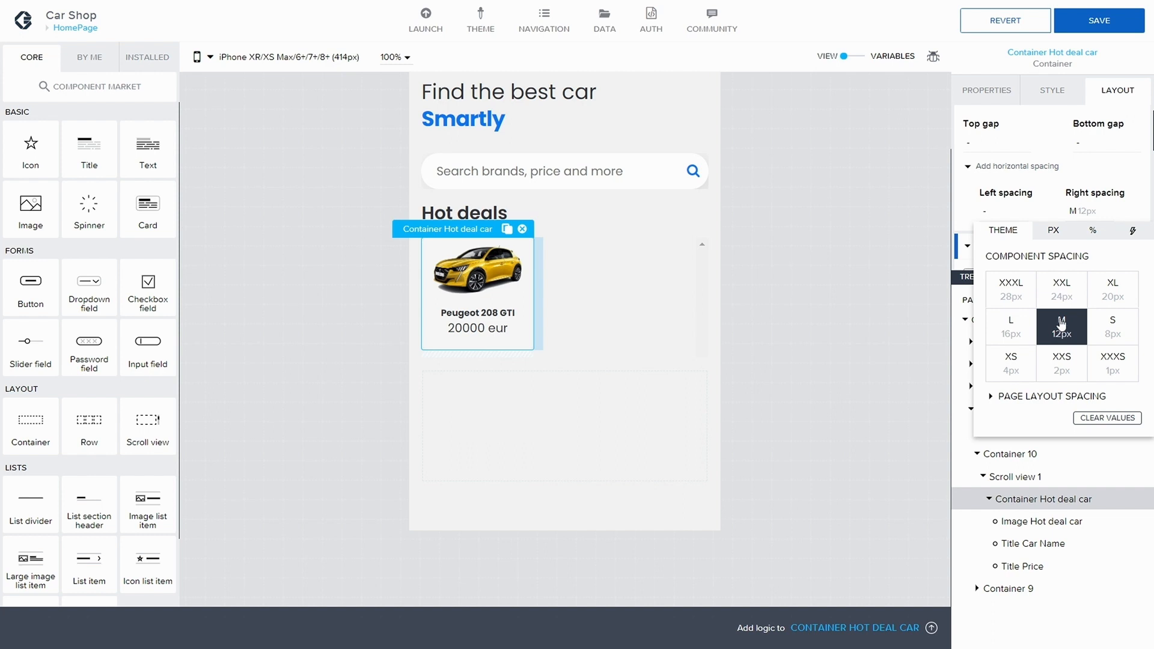
{"action": "left_click", "coordinate": [998, 330]}
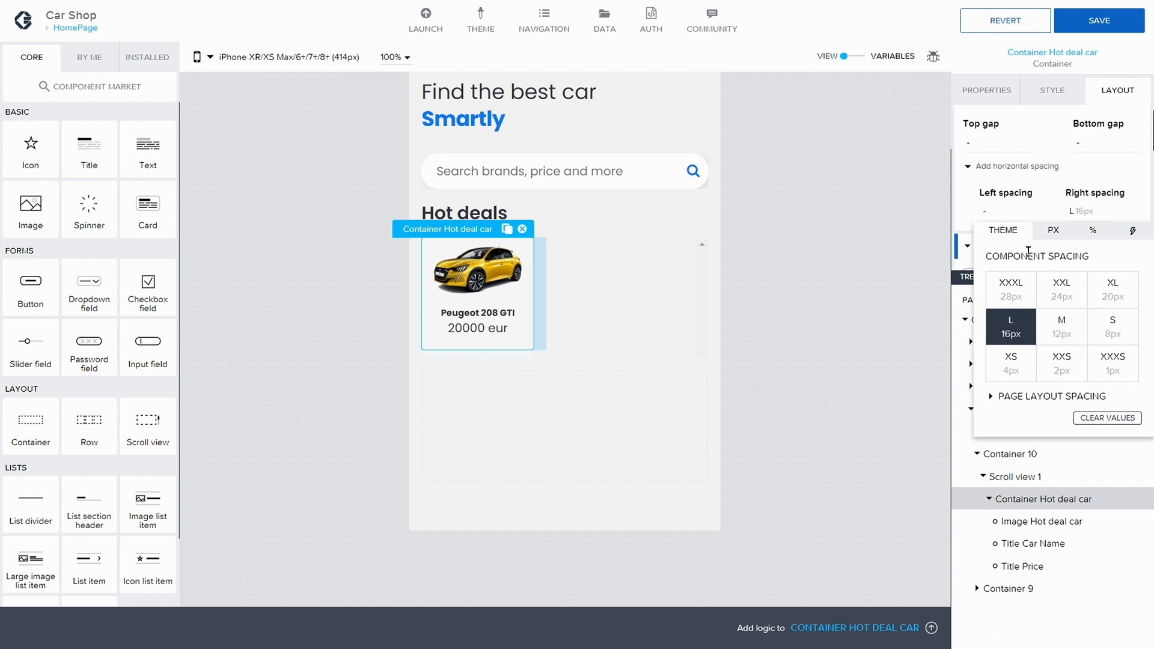
{"action": "left_click", "coordinate": [1099, 23]}
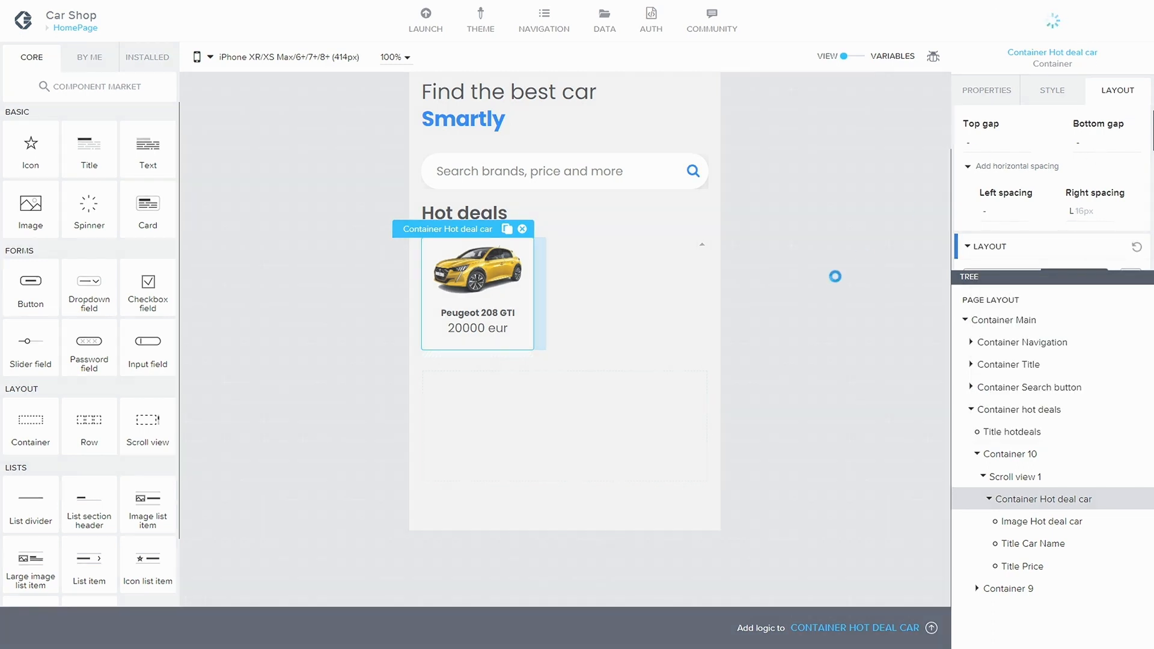
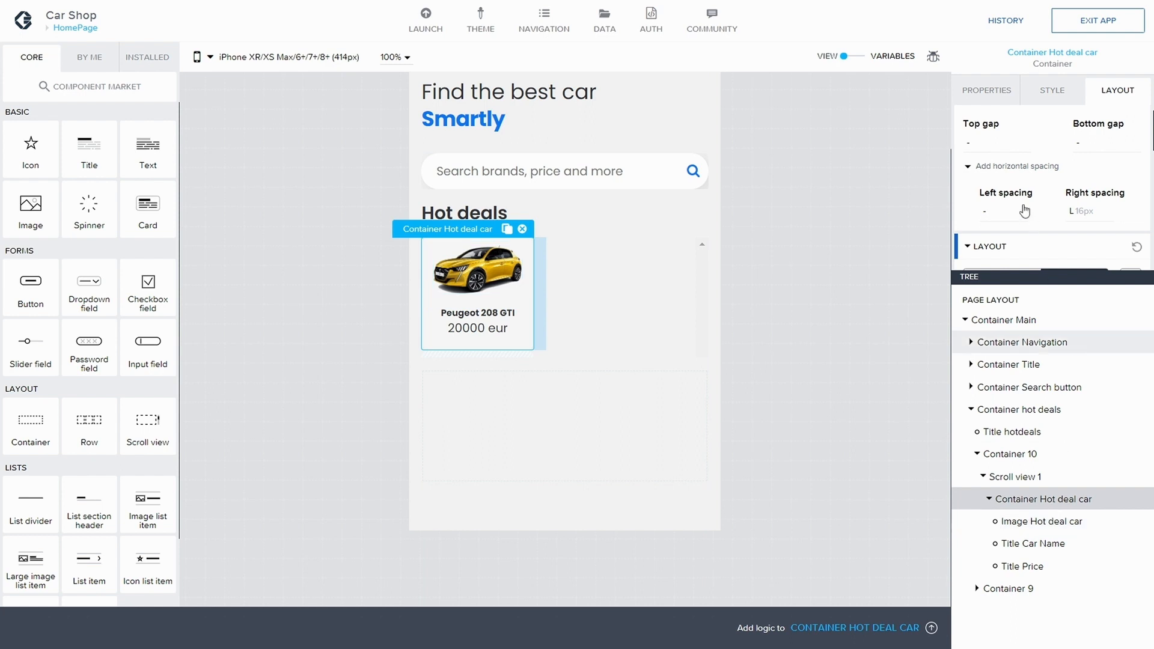
Step: Set the Hot deal container style class's top padding to L (16px) and save the app
{"action": "left_click", "coordinate": [1055, 96]}
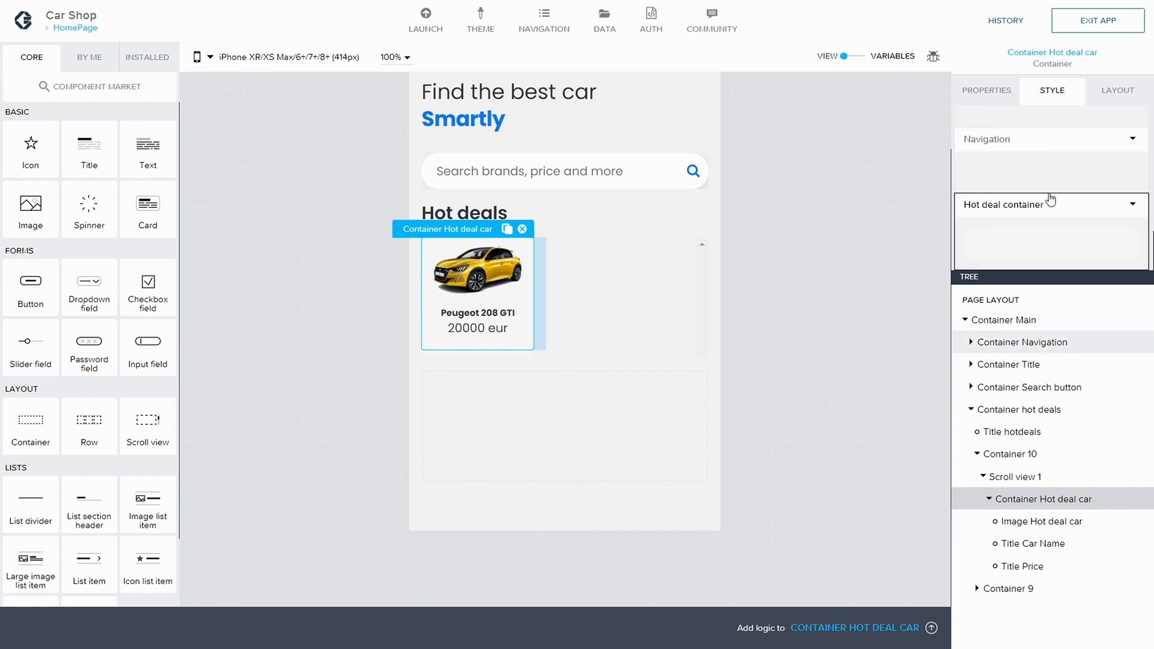
{"action": "left_click", "coordinate": [1131, 205]}
{"action": "left_click", "coordinate": [1046, 231]}
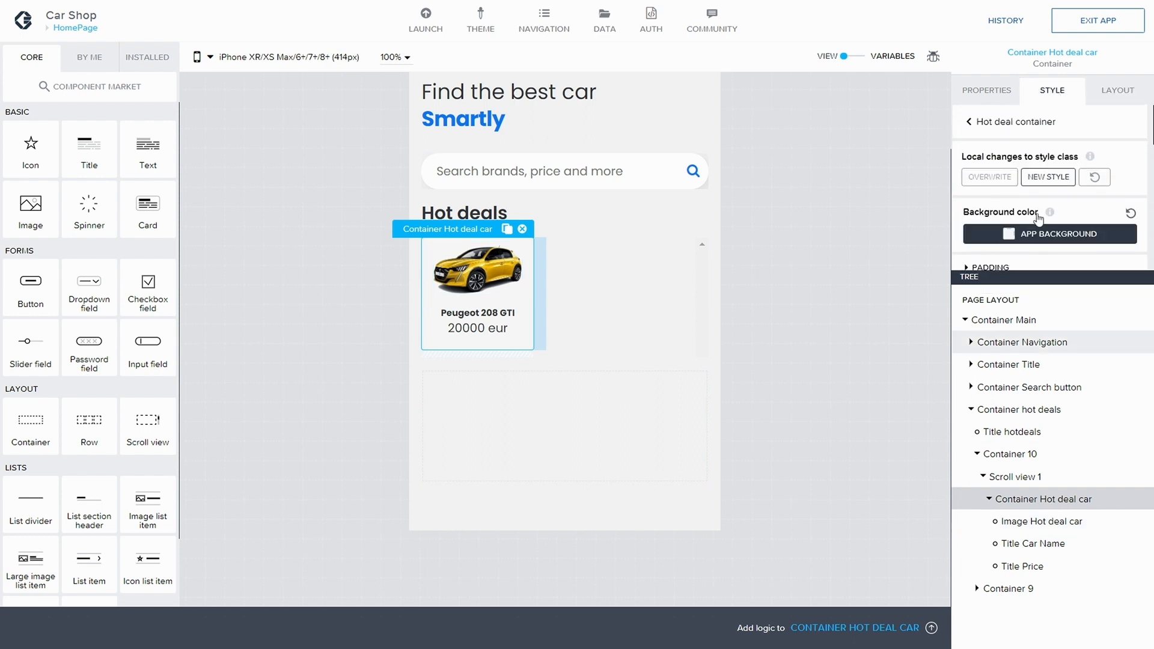
{"action": "scroll", "coordinate": [981, 211], "scroll_direction": "down", "scroll_amount": 1}
{"action": "left_click", "coordinate": [968, 194]}
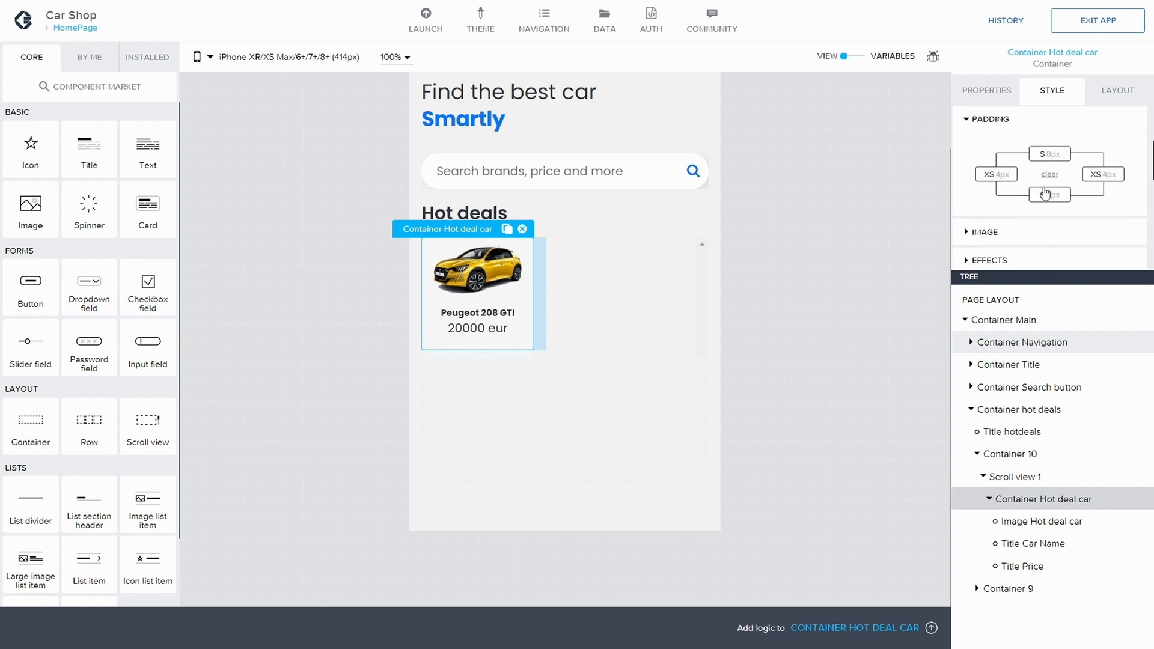
{"action": "left_click", "coordinate": [1050, 155]}
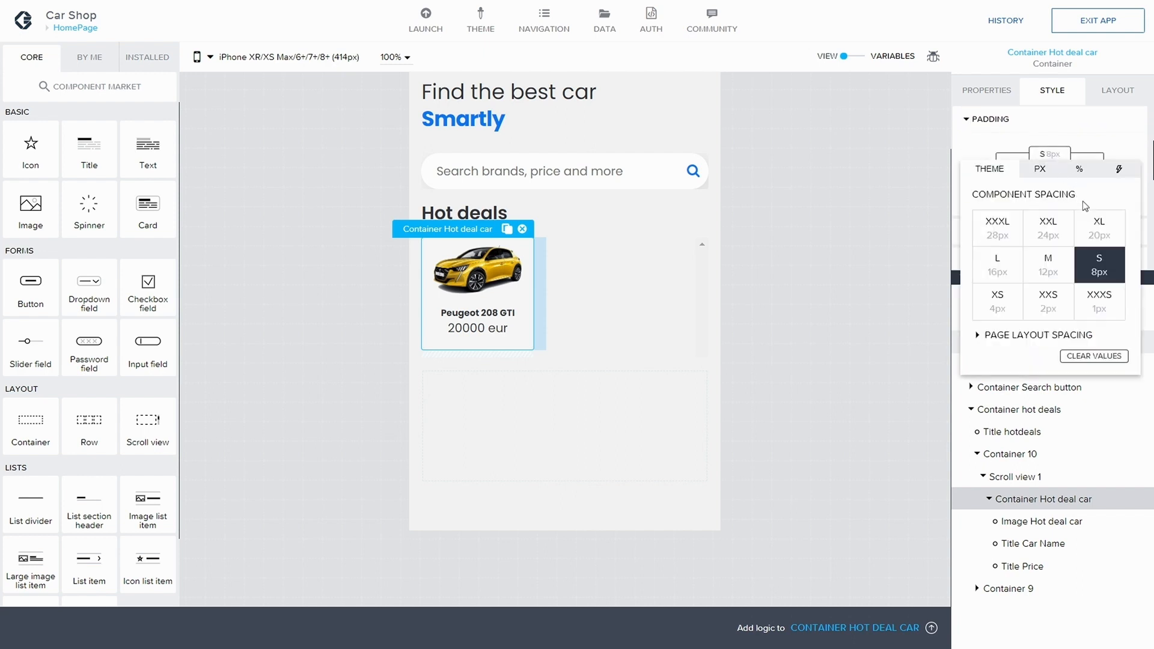
{"action": "left_click", "coordinate": [1044, 272]}
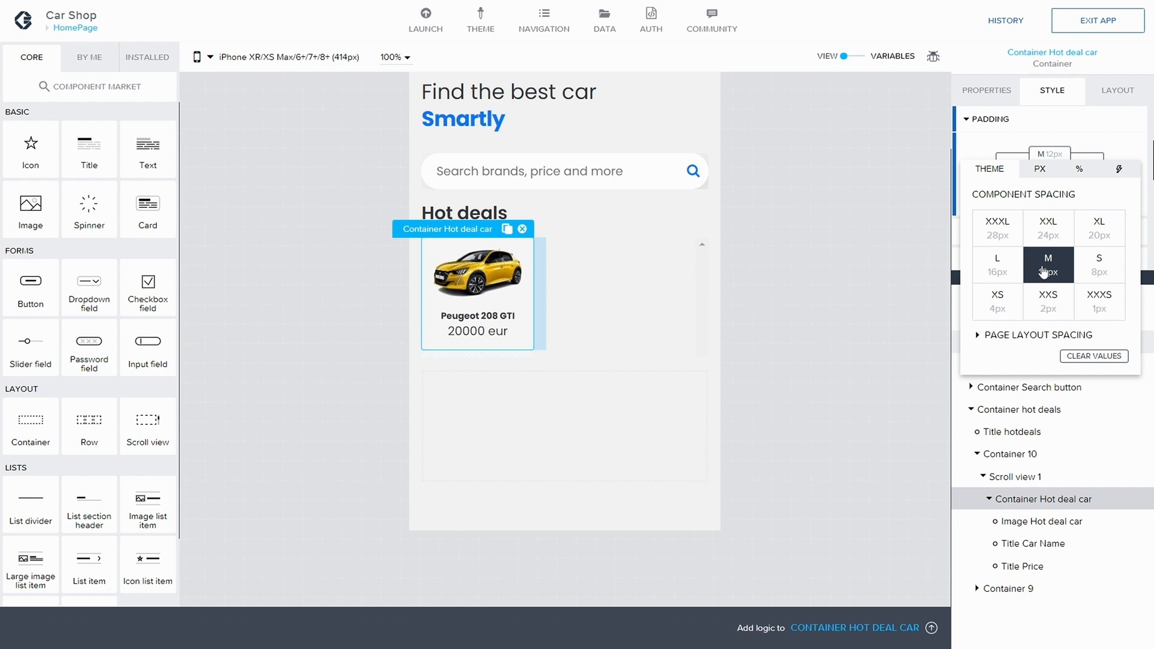
{"action": "left_click", "coordinate": [997, 264]}
{"action": "left_click", "coordinate": [1103, 22]}
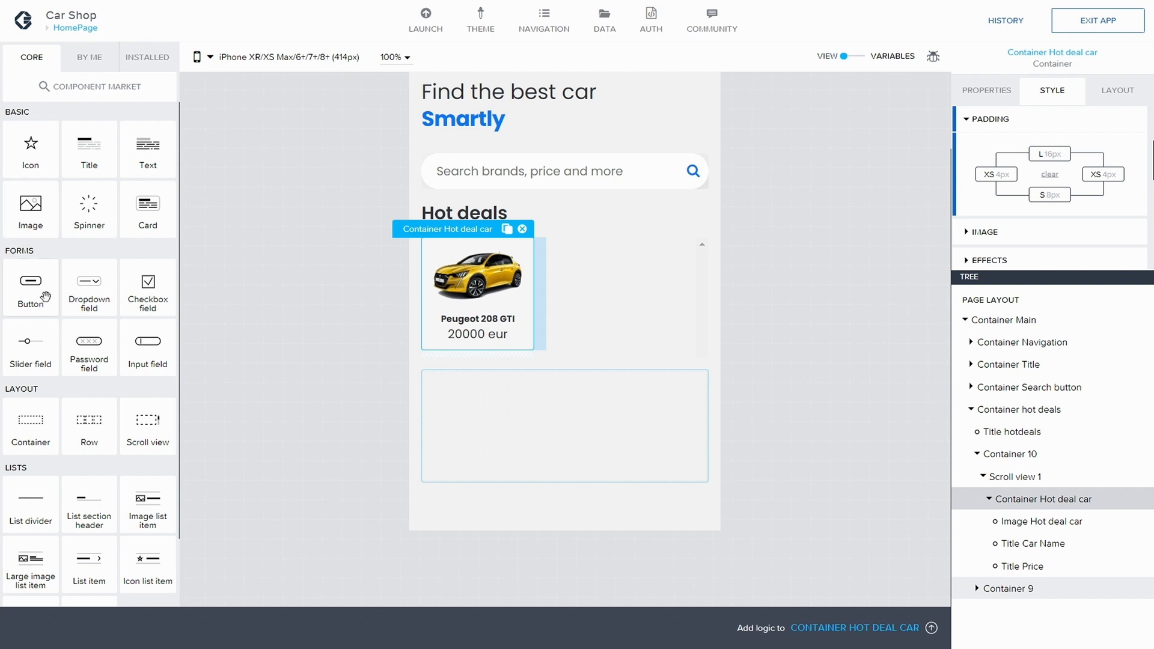
Step: Add a button below the price inside the hot deal car card and apply the Tertiary Button style class
{"action": "left_click_drag", "start_coordinate": [851, 512], "coordinate": [1069, 551]}
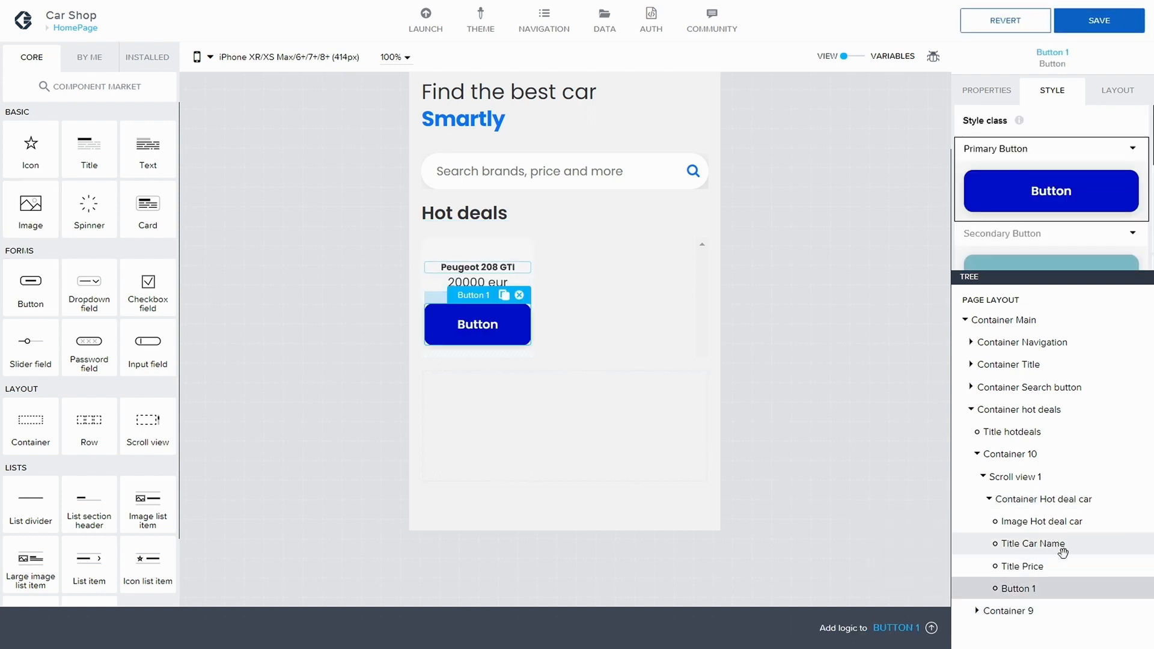
{"action": "scroll", "coordinate": [1055, 198], "scroll_direction": "down", "scroll_amount": 3}
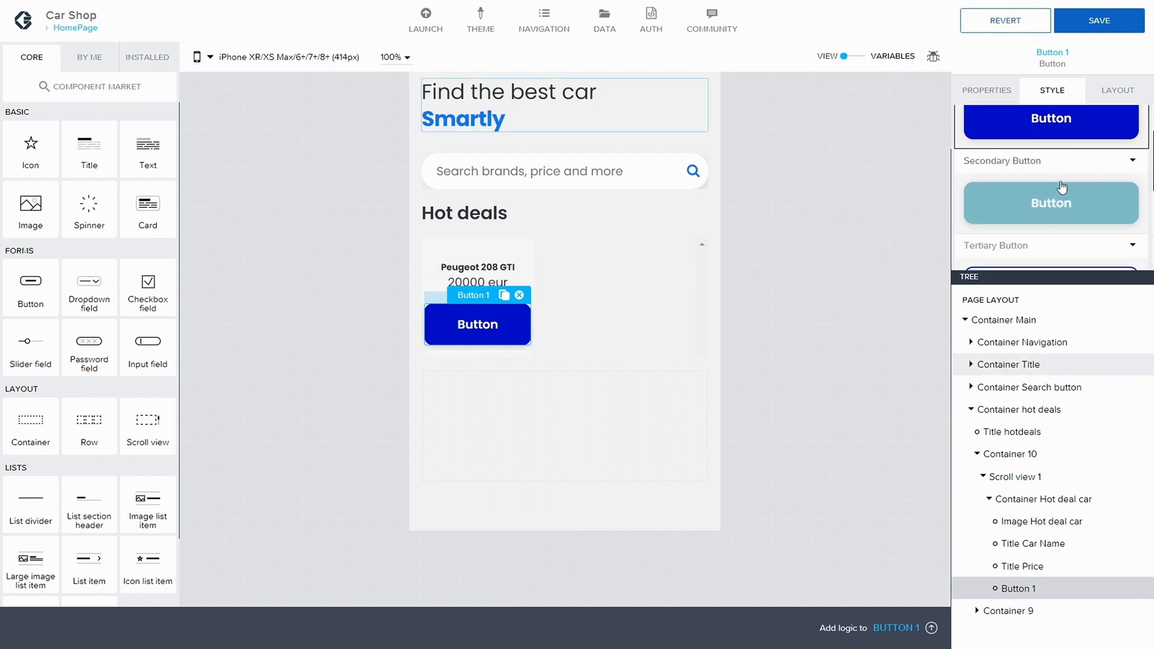
{"action": "scroll", "coordinate": [1061, 175], "scroll_direction": "down", "scroll_amount": 1}
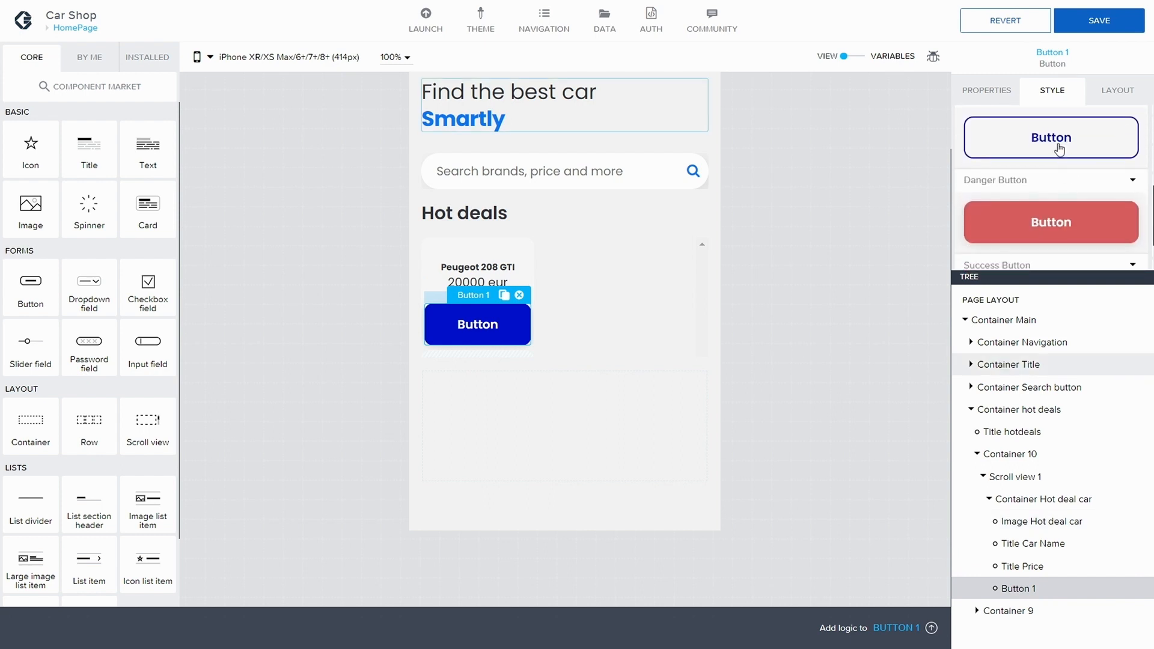
{"action": "left_click", "coordinate": [1060, 149]}
{"action": "scroll", "coordinate": [1060, 150], "scroll_direction": "up", "scroll_amount": 3}
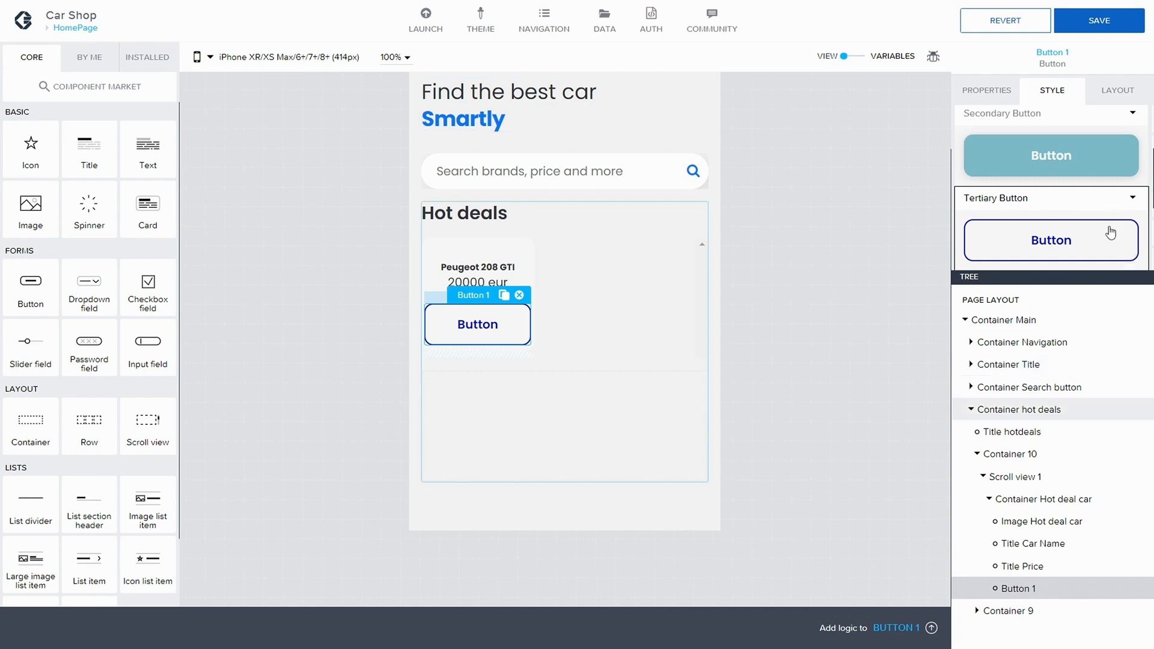
Step: Duplicate the Tertiary Button style class as a new style named Custom Button
{"action": "left_click", "coordinate": [1134, 199]}
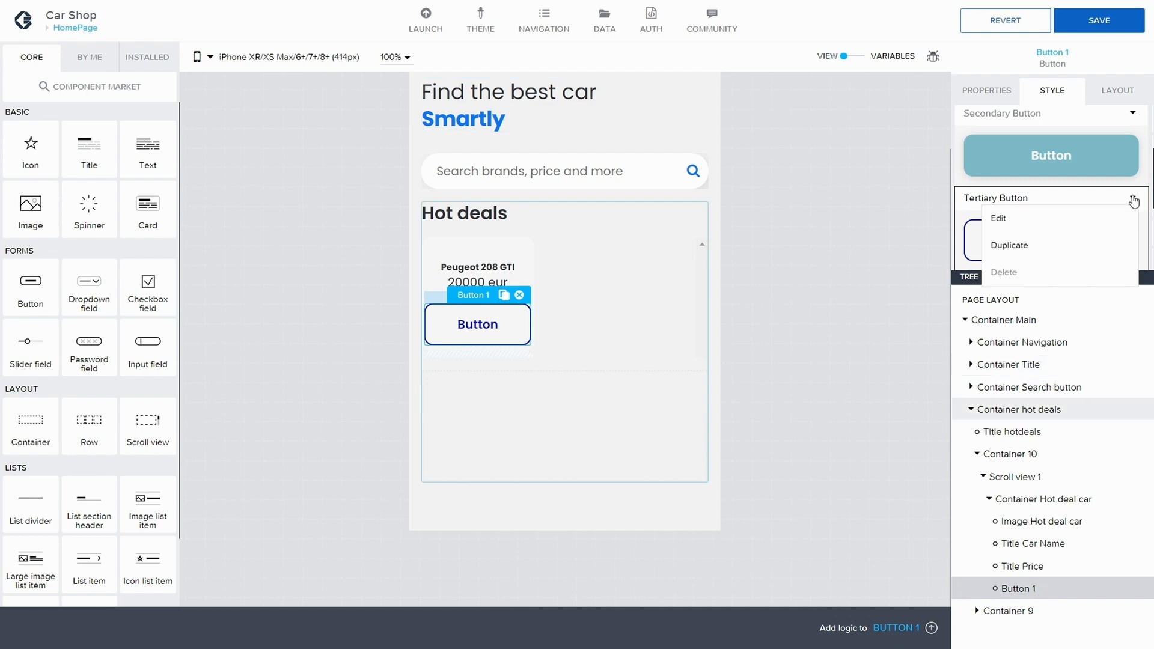
{"action": "left_click", "coordinate": [1016, 246]}
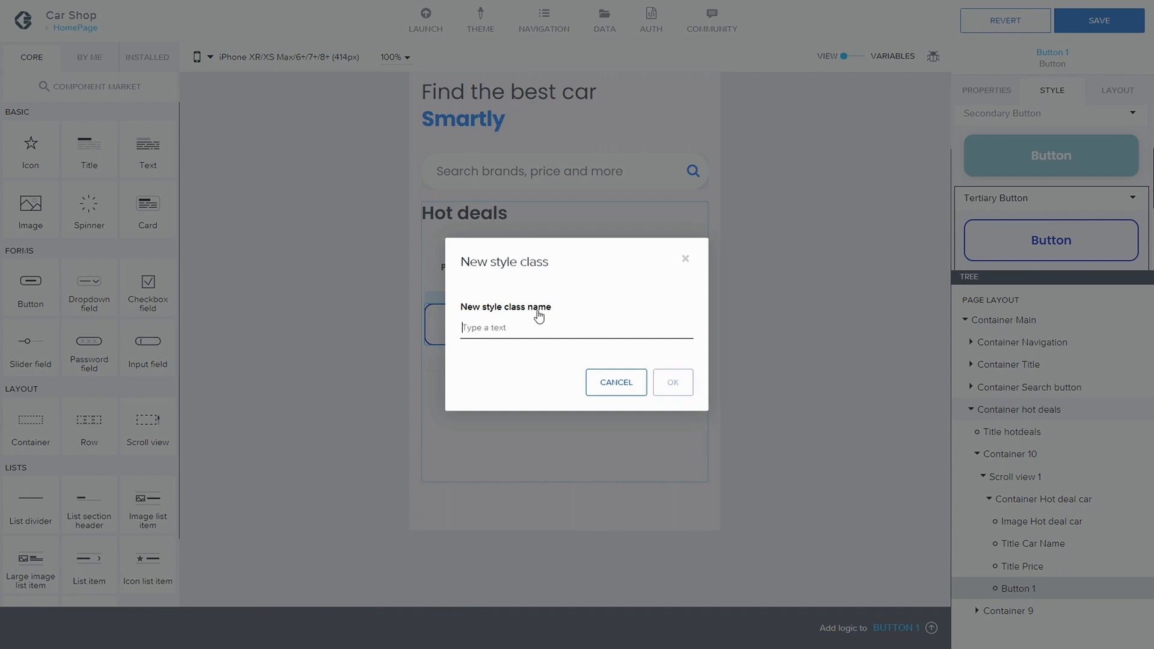
{"action": "type", "text": "Custom Button"}
{"action": "left_click", "coordinate": [670, 381]}
Step: Open the Custom Button style class for editing, expand its padding settings, and save the app
{"action": "left_click", "coordinate": [1136, 206]}
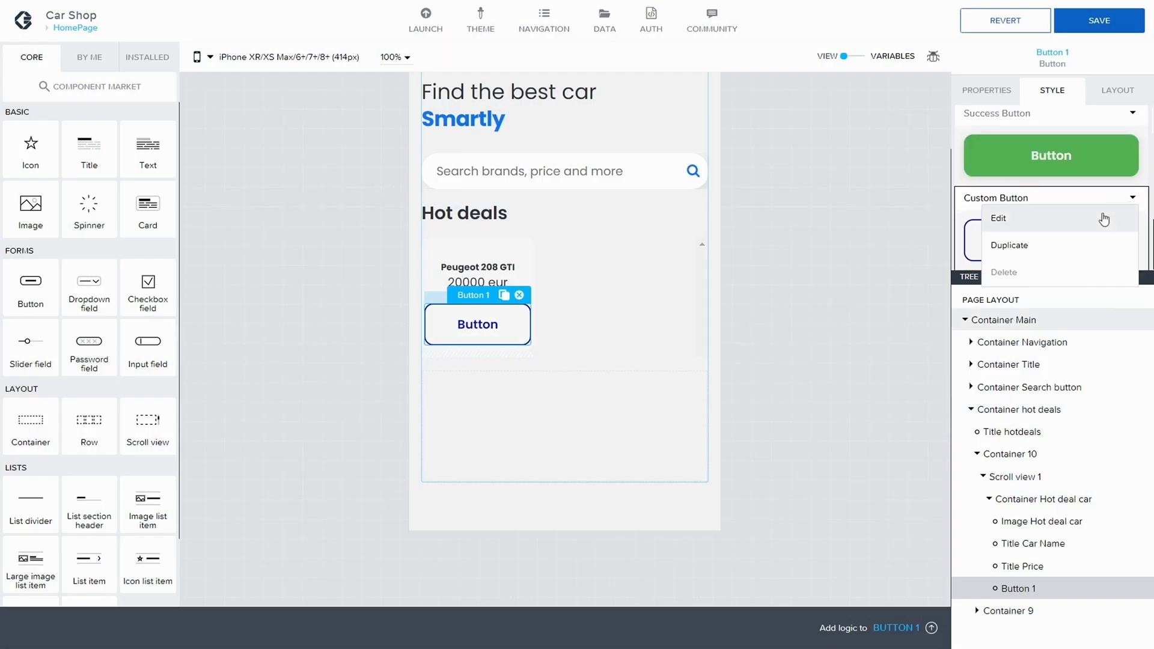
{"action": "left_click", "coordinate": [995, 289]}
{"action": "scroll", "coordinate": [1058, 191], "scroll_direction": "up", "scroll_amount": 1}
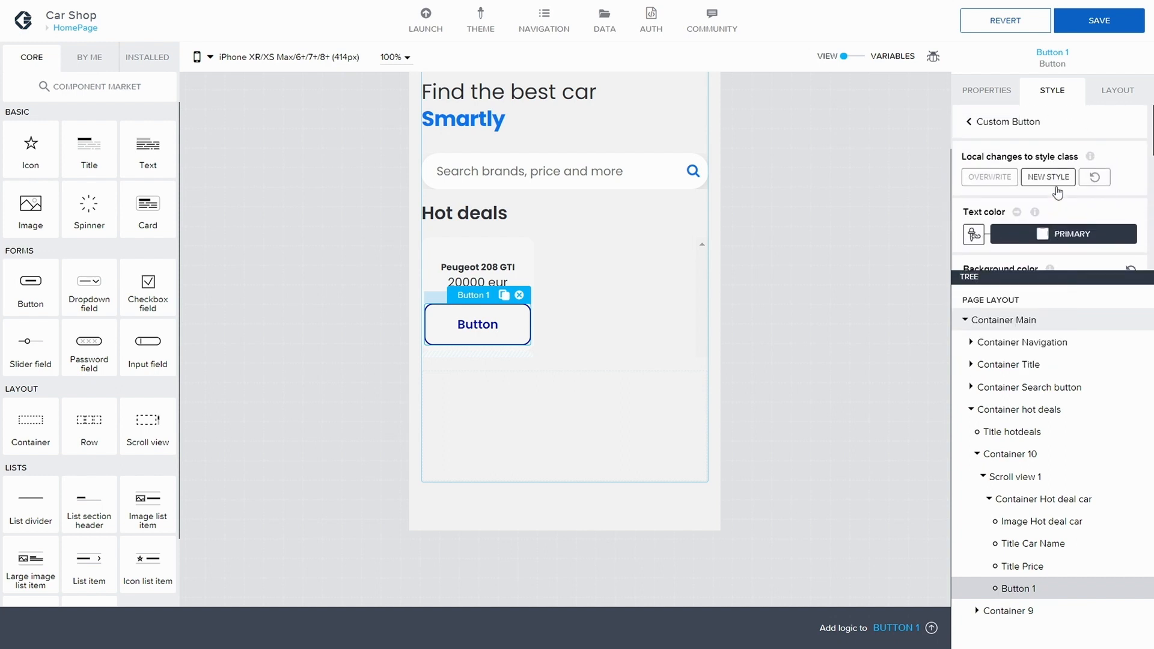
{"action": "scroll", "coordinate": [978, 230], "scroll_direction": "down", "scroll_amount": 3}
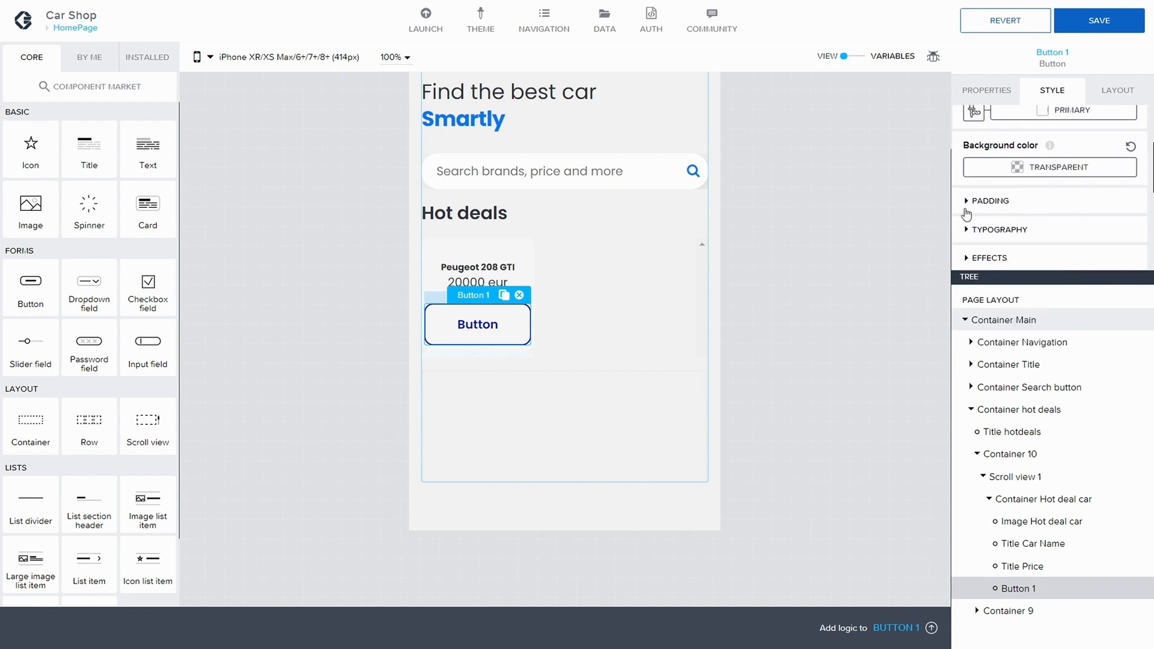
{"action": "left_click", "coordinate": [980, 210]}
{"action": "scroll", "coordinate": [1034, 207], "scroll_direction": "down", "scroll_amount": 1}
{"action": "left_click", "coordinate": [1057, 189]}
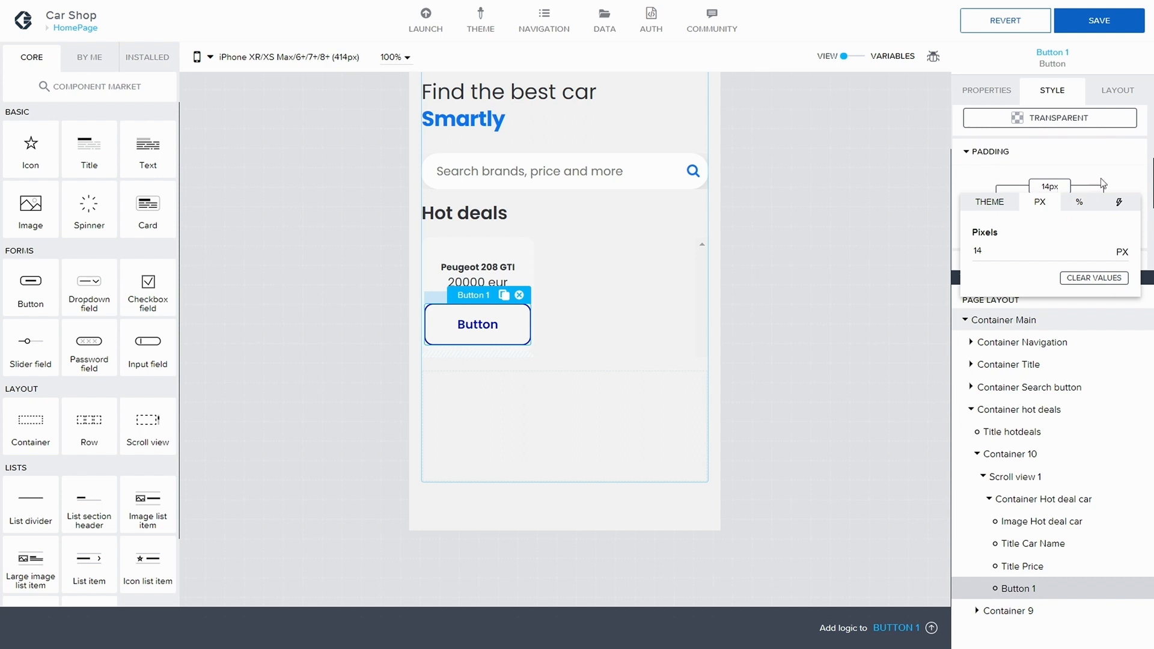
{"action": "left_click", "coordinate": [1109, 173]}
{"action": "left_click", "coordinate": [1054, 229]}
{"action": "left_click", "coordinate": [1053, 209]}
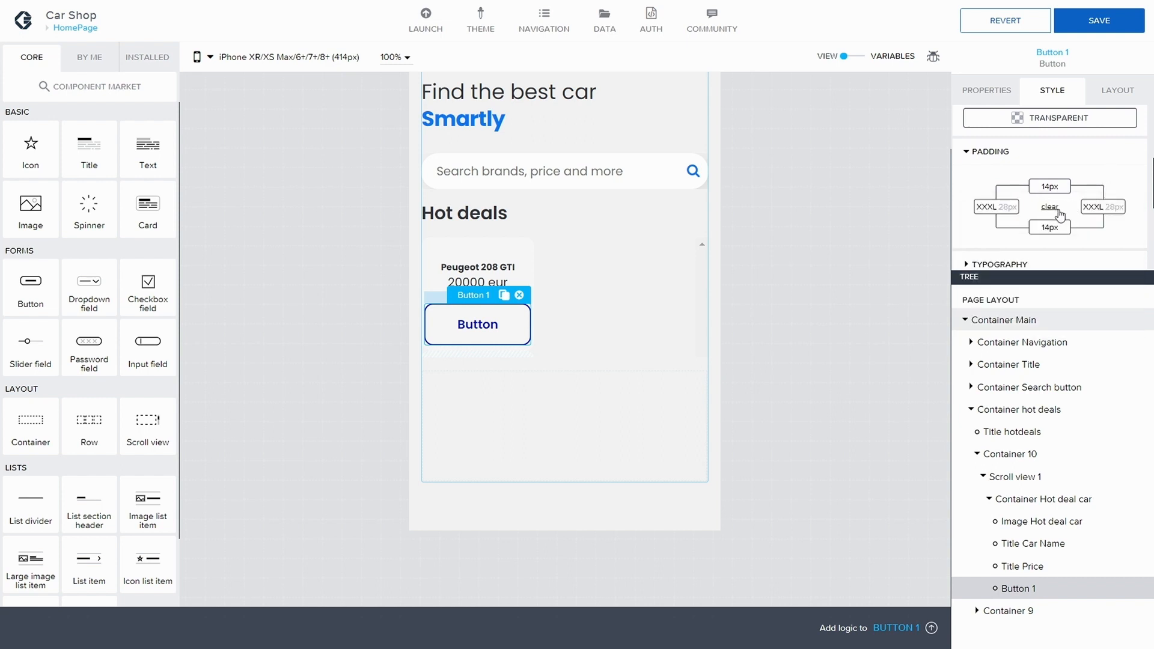
{"action": "scroll", "coordinate": [1063, 212], "scroll_direction": "down", "scroll_amount": 1}
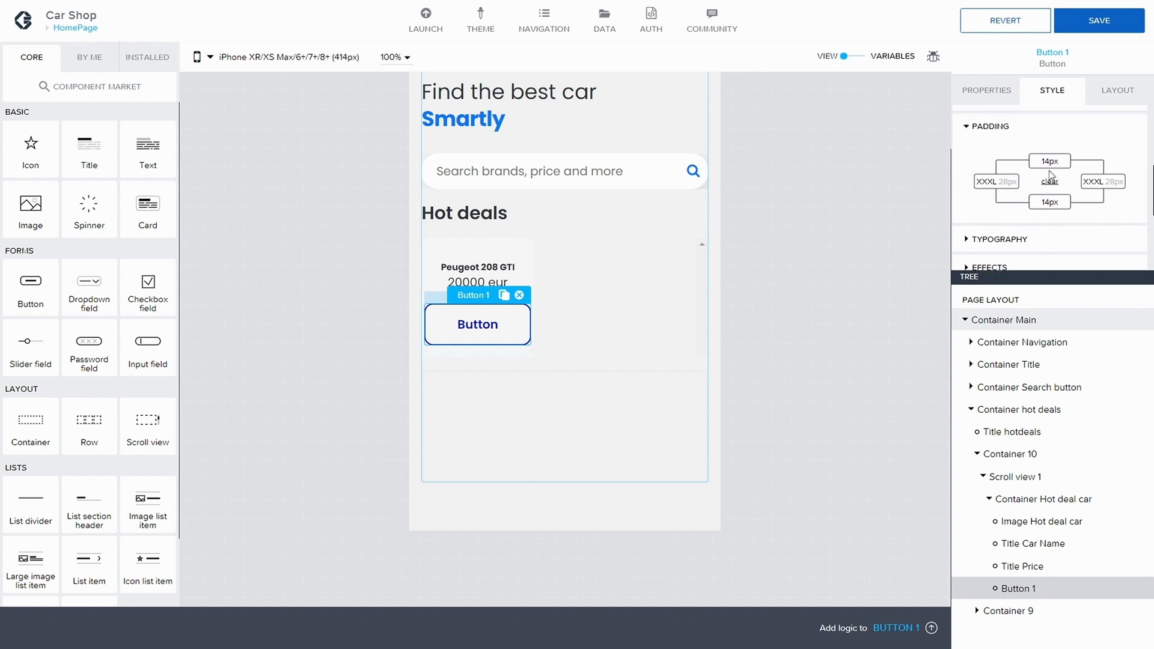
{"action": "key", "text": "ctrl+s"}
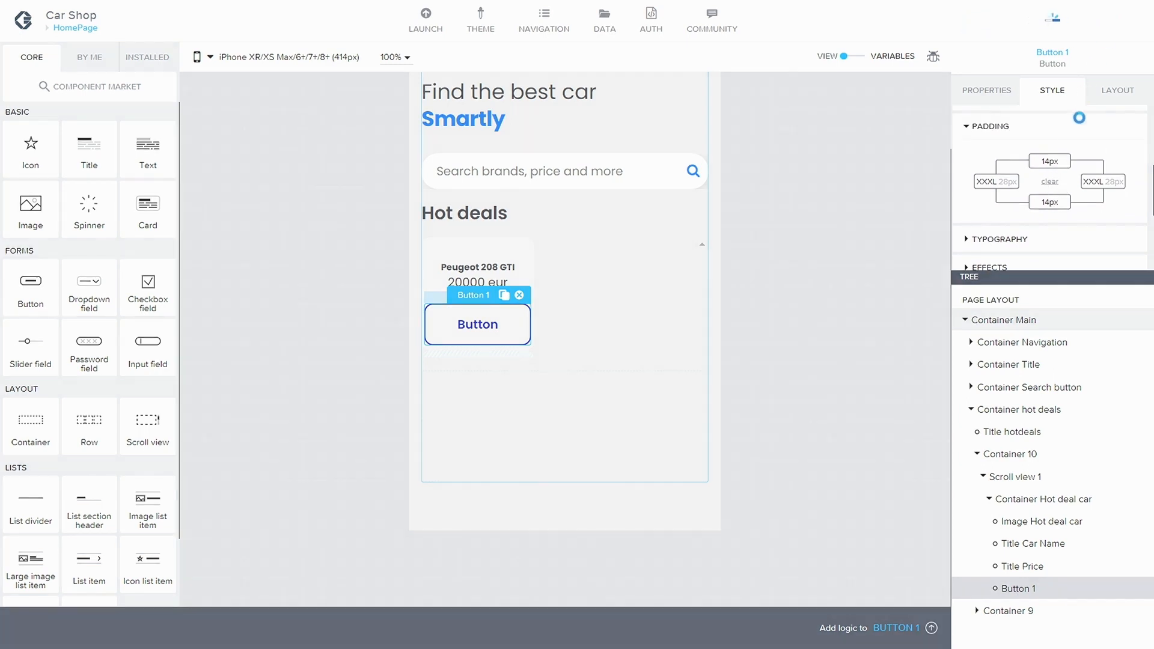
Step: Set the Custom Button style's top and bottom padding to 0 px
{"action": "scroll", "coordinate": [1066, 163], "scroll_direction": "up", "scroll_amount": 2}
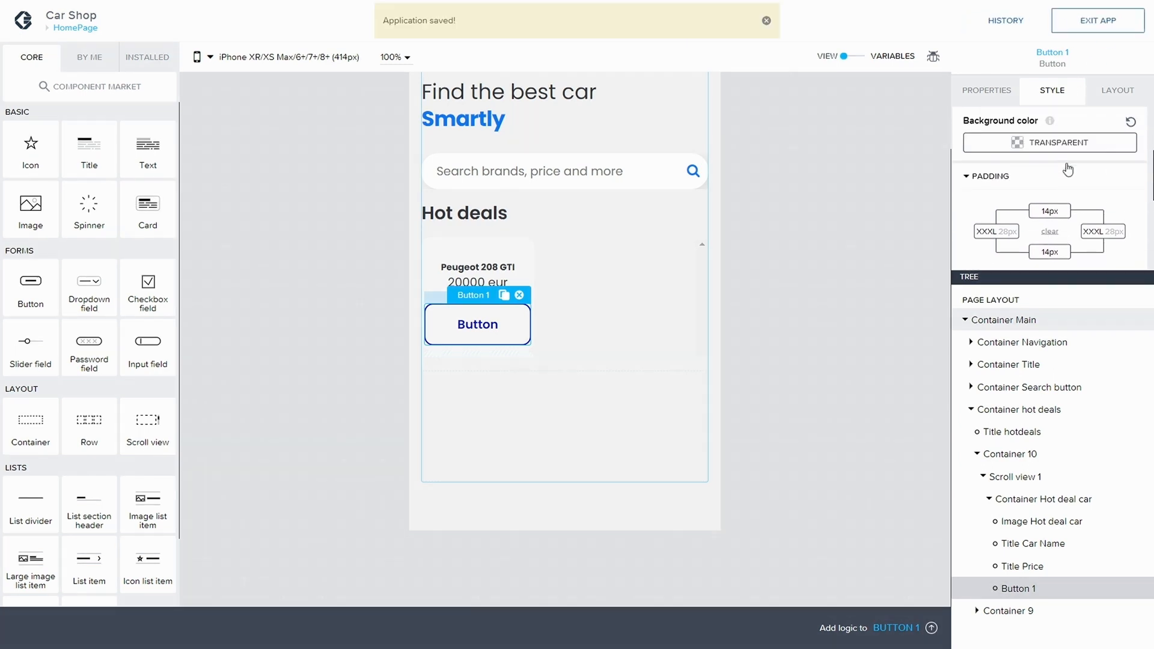
{"action": "left_click", "coordinate": [1051, 211]}
{"action": "left_click", "coordinate": [1095, 303]}
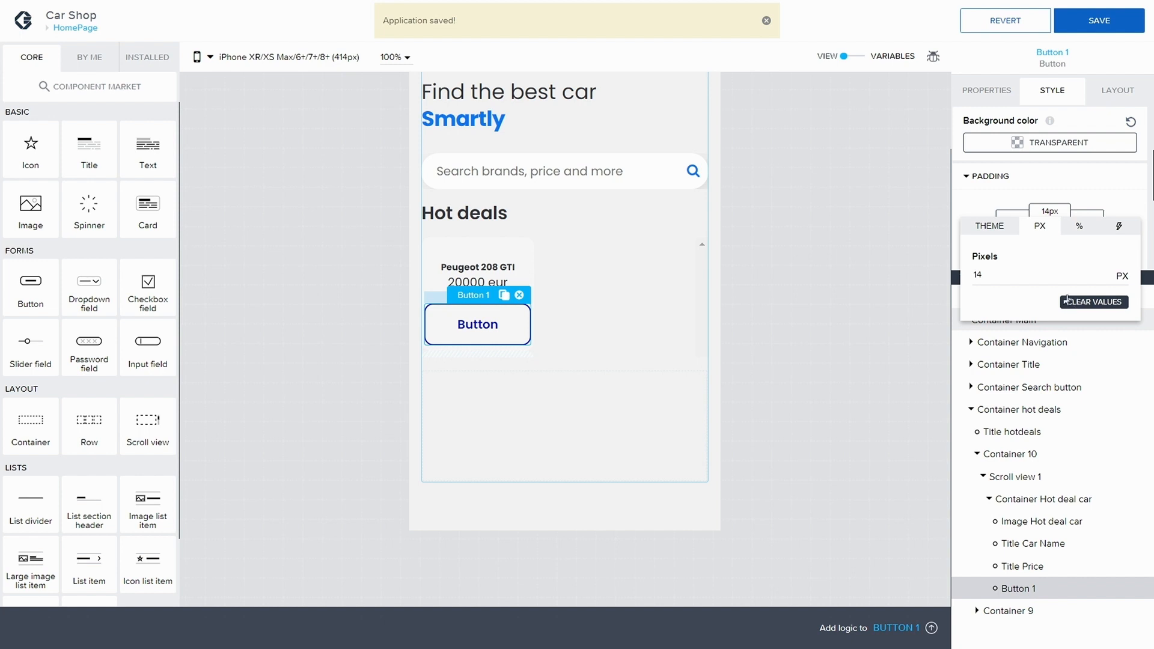
{"action": "left_click_drag", "start_coordinate": [1028, 278], "coordinate": [904, 265]}
{"action": "type", "text": "0"}
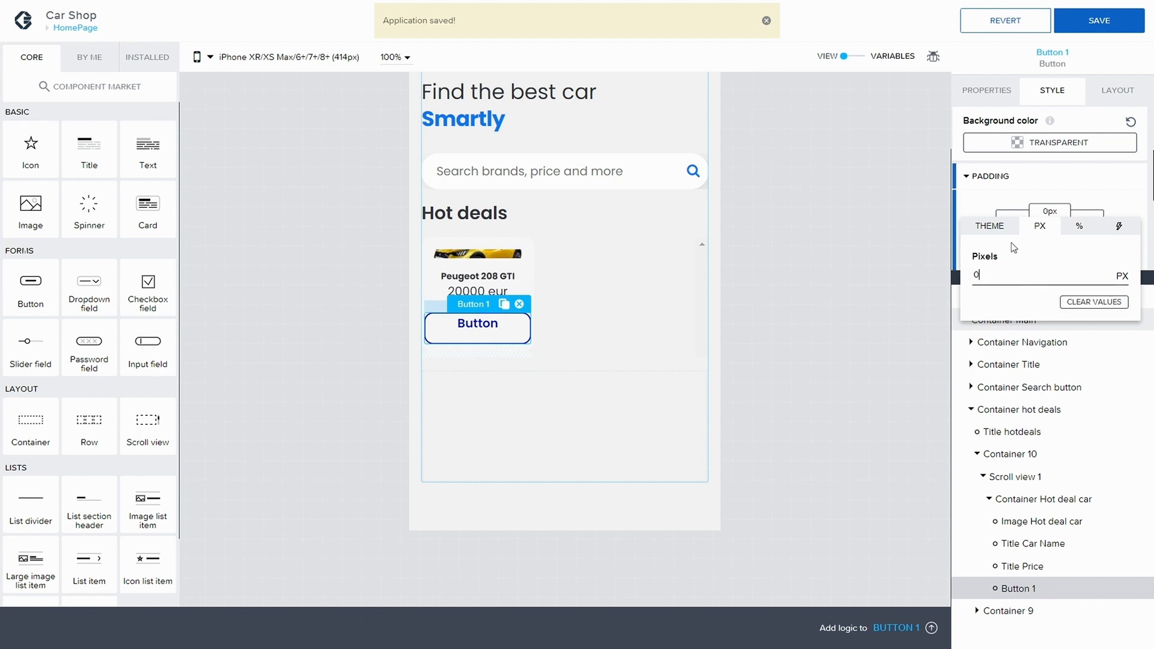
{"action": "left_click", "coordinate": [1094, 188]}
{"action": "left_click", "coordinate": [1050, 252]}
{"action": "left_click", "coordinate": [986, 320]}
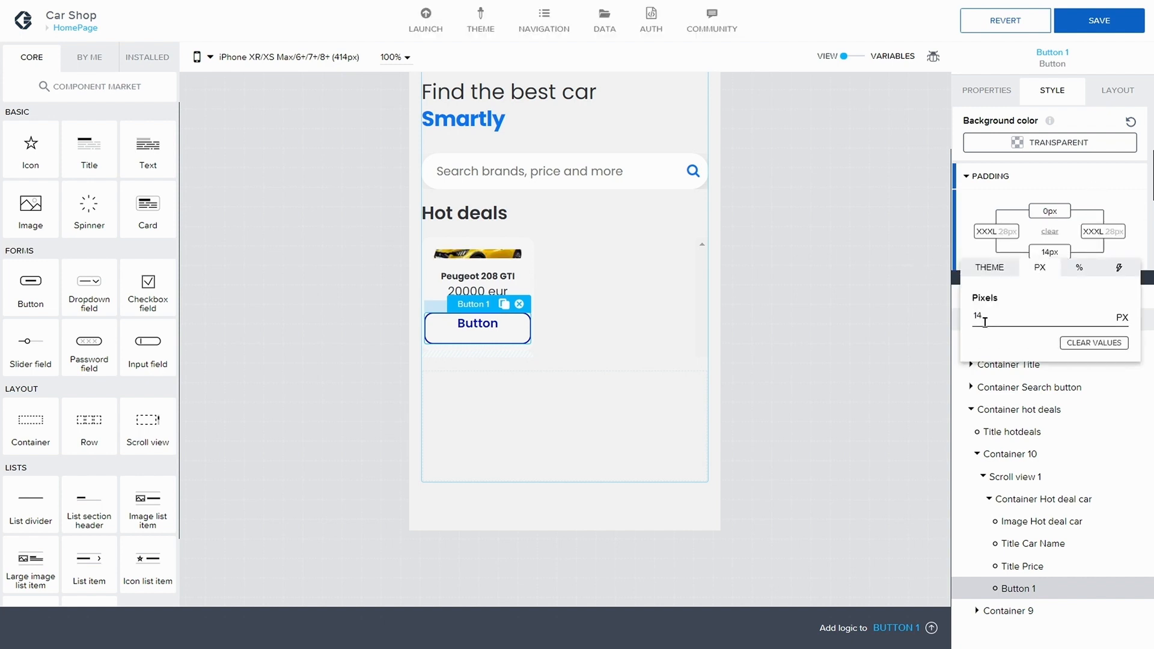
{"action": "type", "text": "0"}
{"action": "left_click", "coordinate": [1084, 209]}
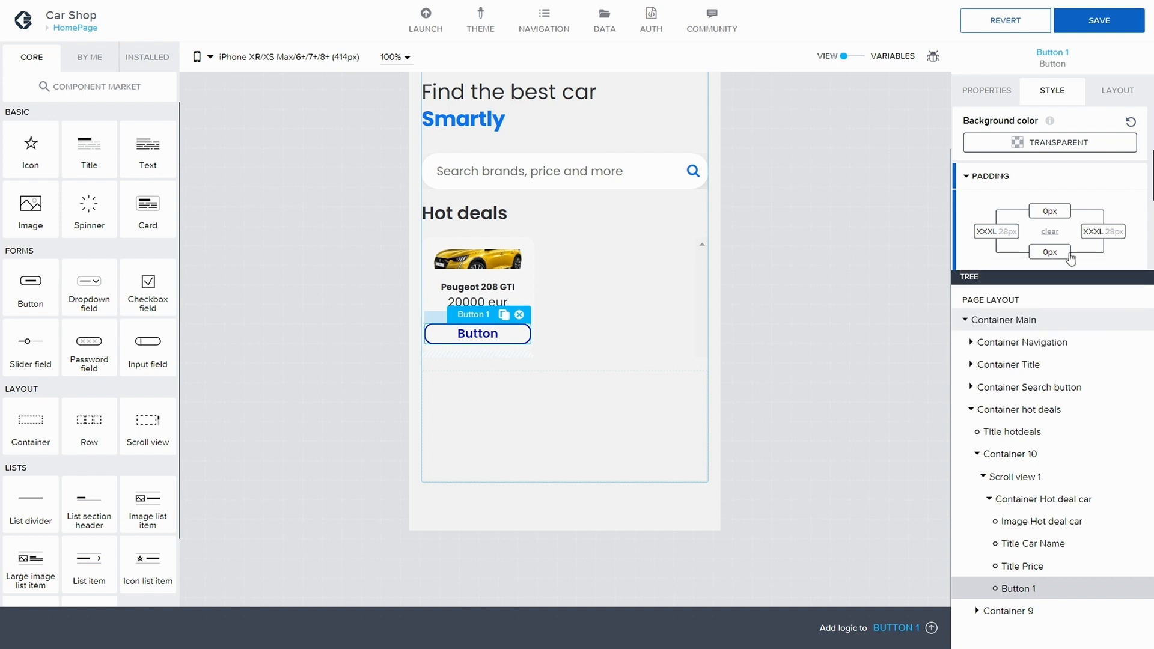
Step: Set the Custom Button style's left and right padding to XS (4px) and save the app
{"action": "left_click", "coordinate": [1009, 235]}
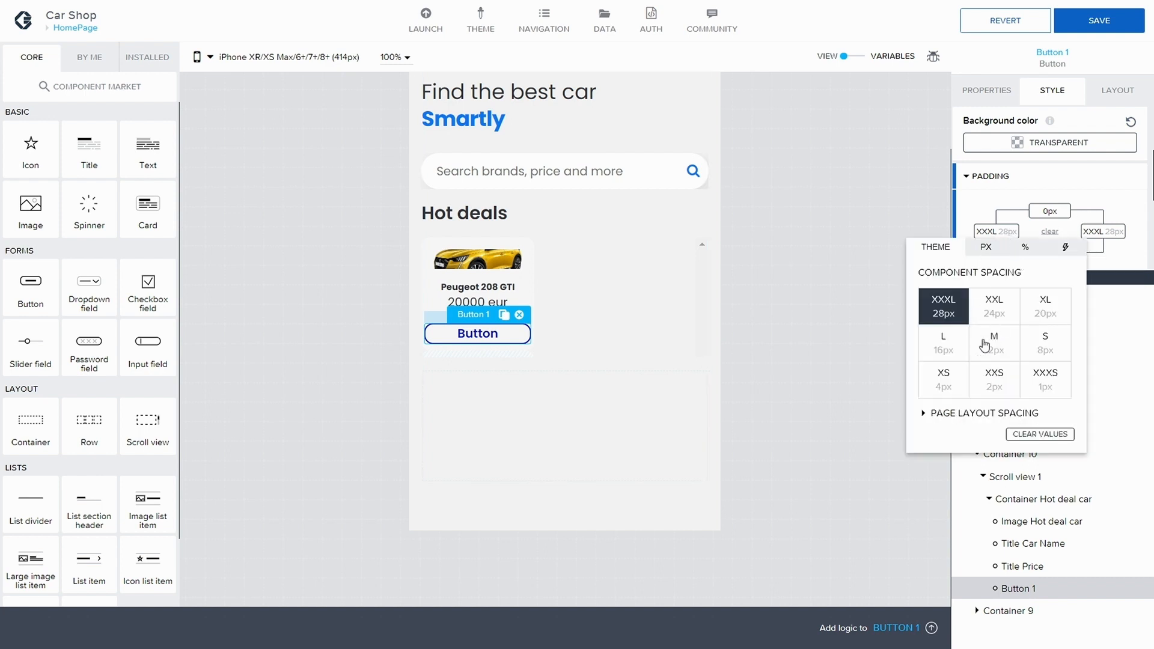
{"action": "left_click", "coordinate": [945, 386]}
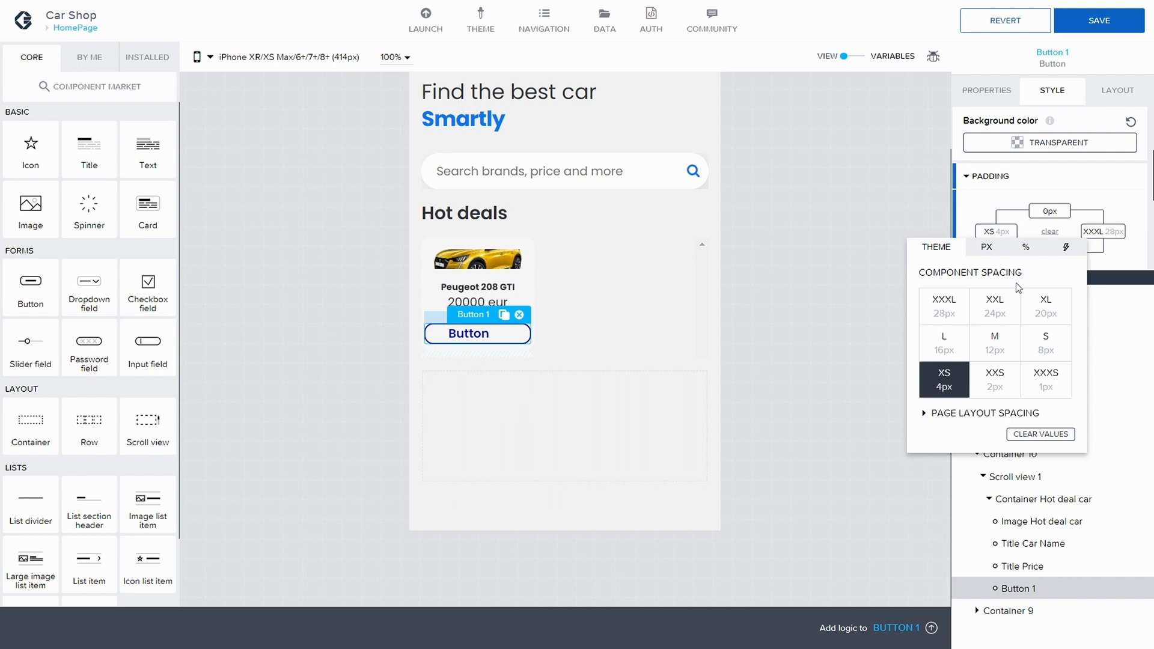
{"action": "left_click", "coordinate": [1093, 230]}
{"action": "left_click", "coordinate": [1102, 234]}
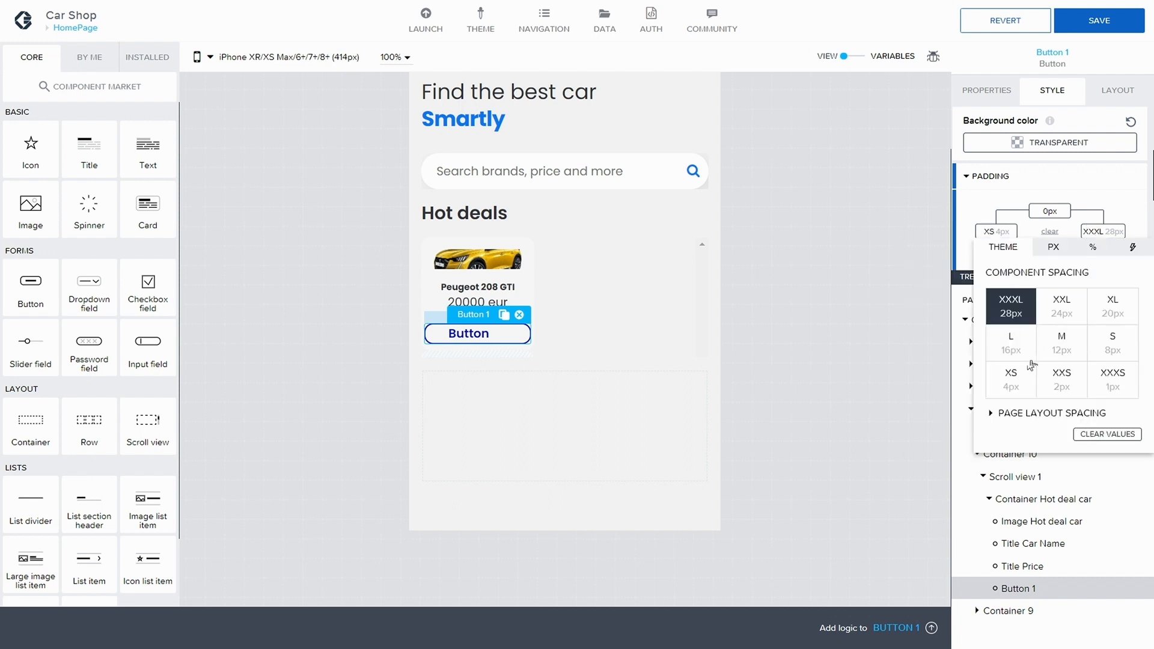
{"action": "left_click", "coordinate": [1009, 385]}
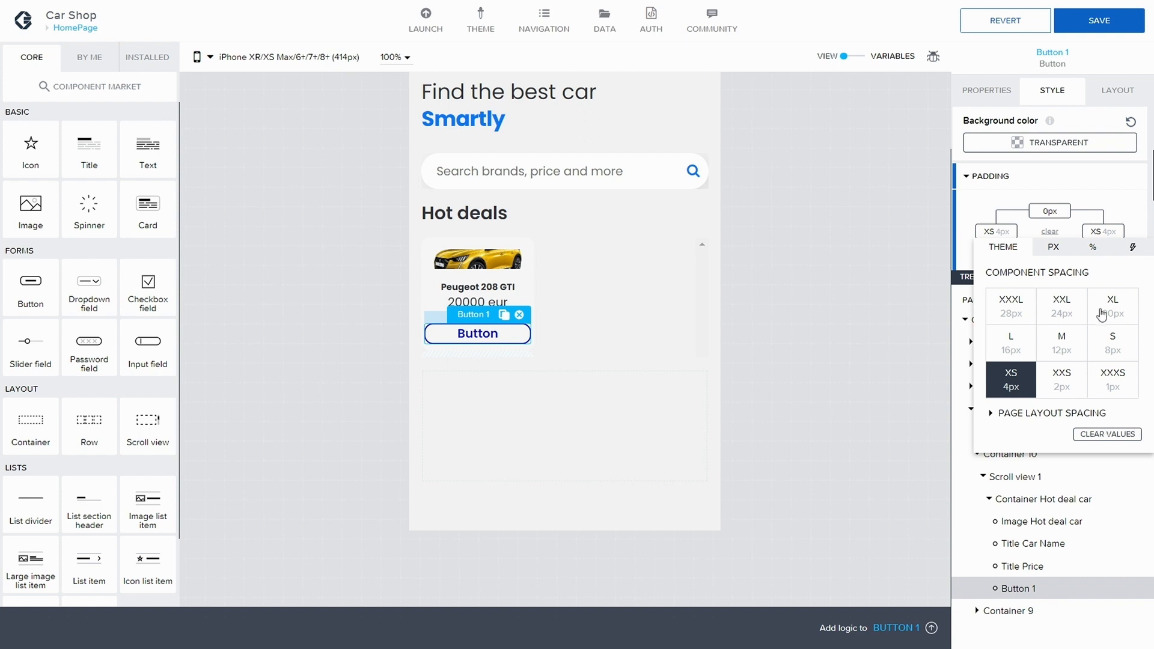
{"action": "left_click", "coordinate": [1125, 196]}
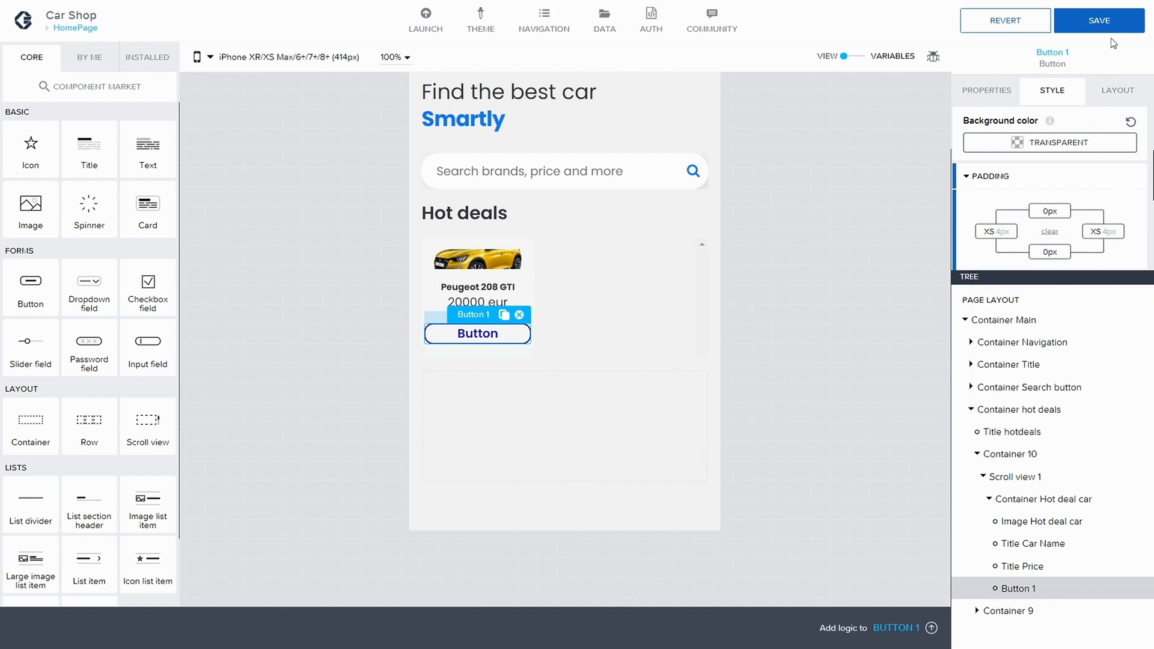
{"action": "left_click", "coordinate": [1085, 26]}
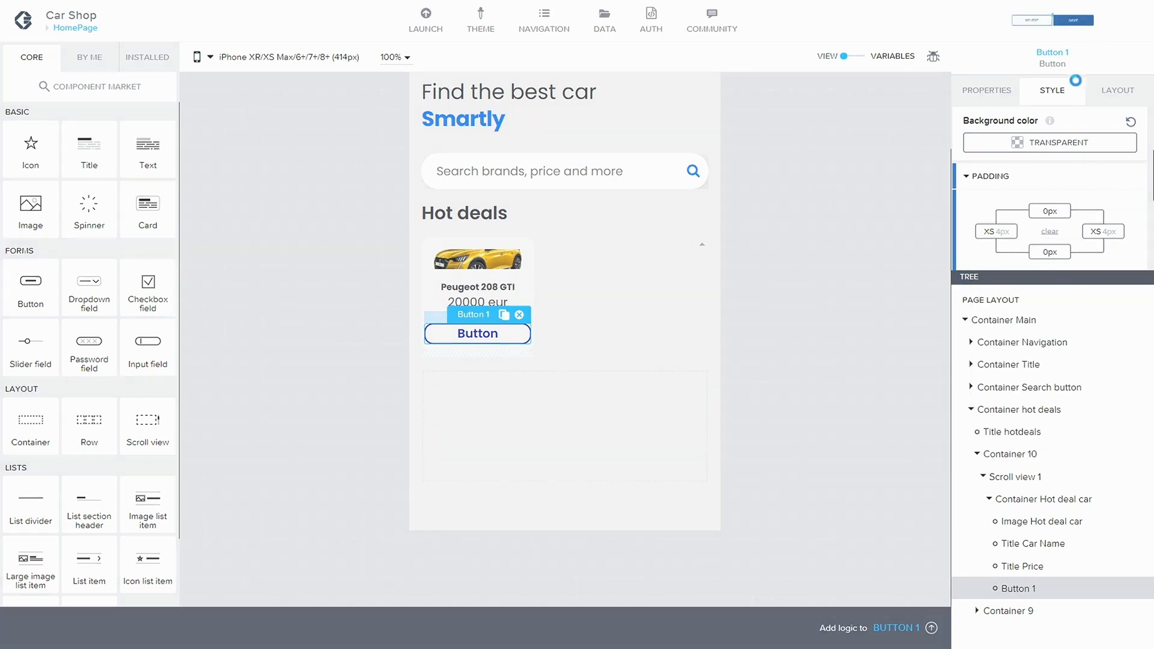
Step: Set Button 1's label to View Promo and save the app
{"action": "left_click", "coordinate": [987, 90]}
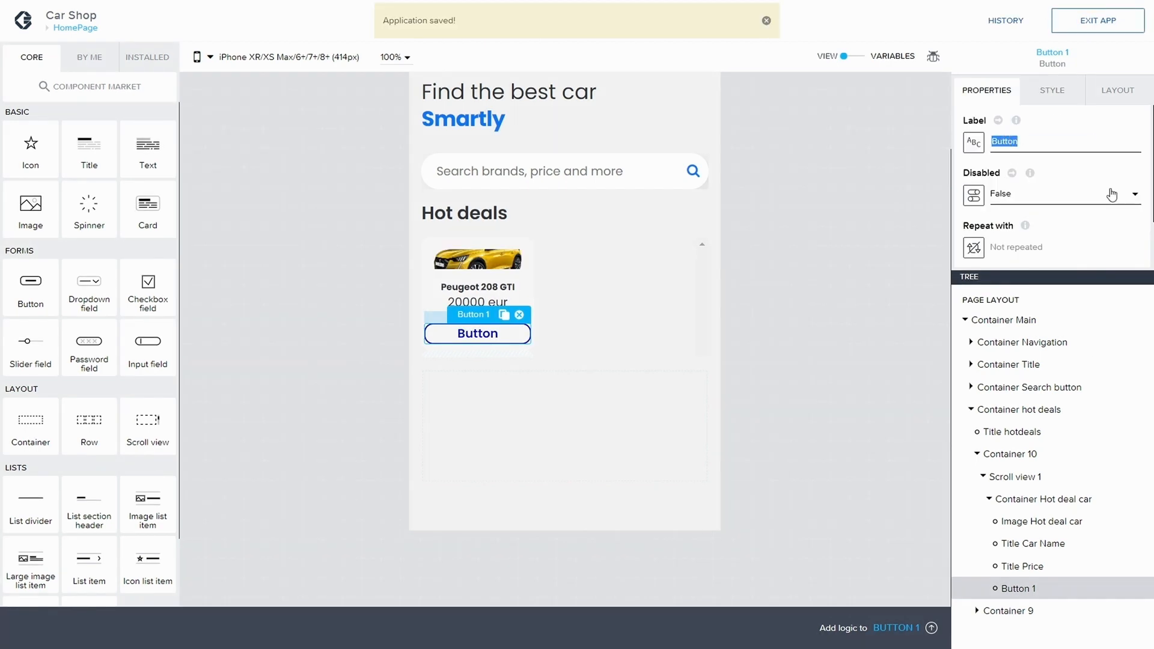
{"action": "type", "text": "View Prob"}
{"action": "key", "text": "BackSpace"}
{"action": "type", "text": "mo"}
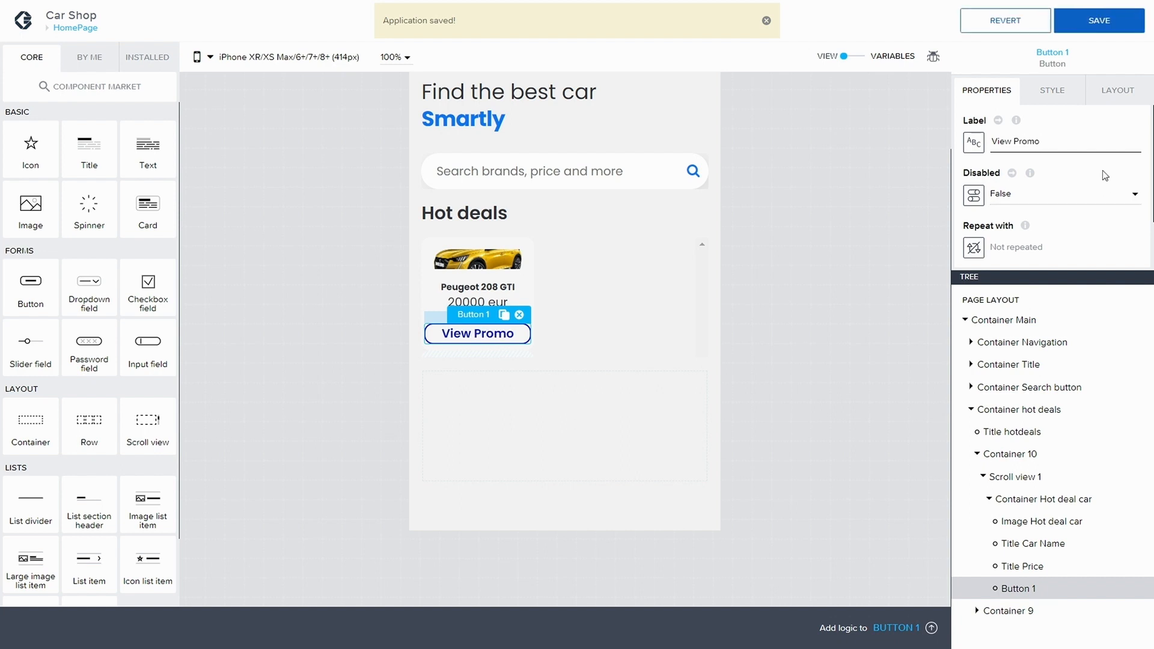
{"action": "left_click", "coordinate": [1117, 29]}
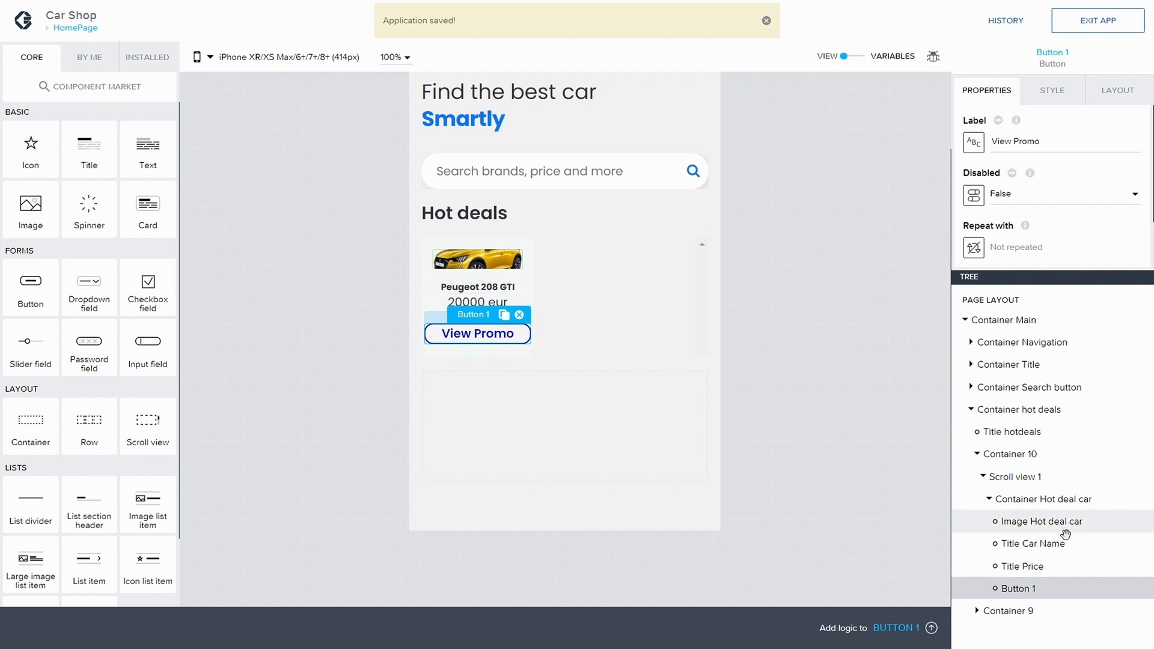
Step: Set Button 1's left and right spacing to L (16px)
{"action": "left_click", "coordinate": [1117, 90]}
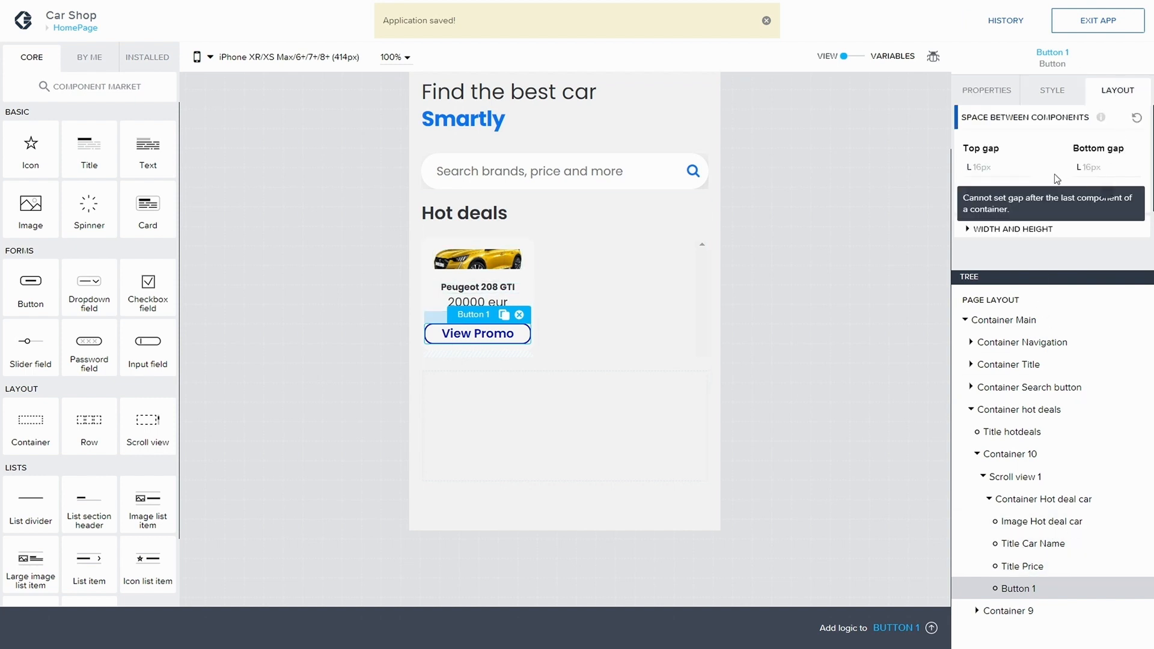
{"action": "scroll", "coordinate": [1031, 175], "scroll_direction": "down", "scroll_amount": 1}
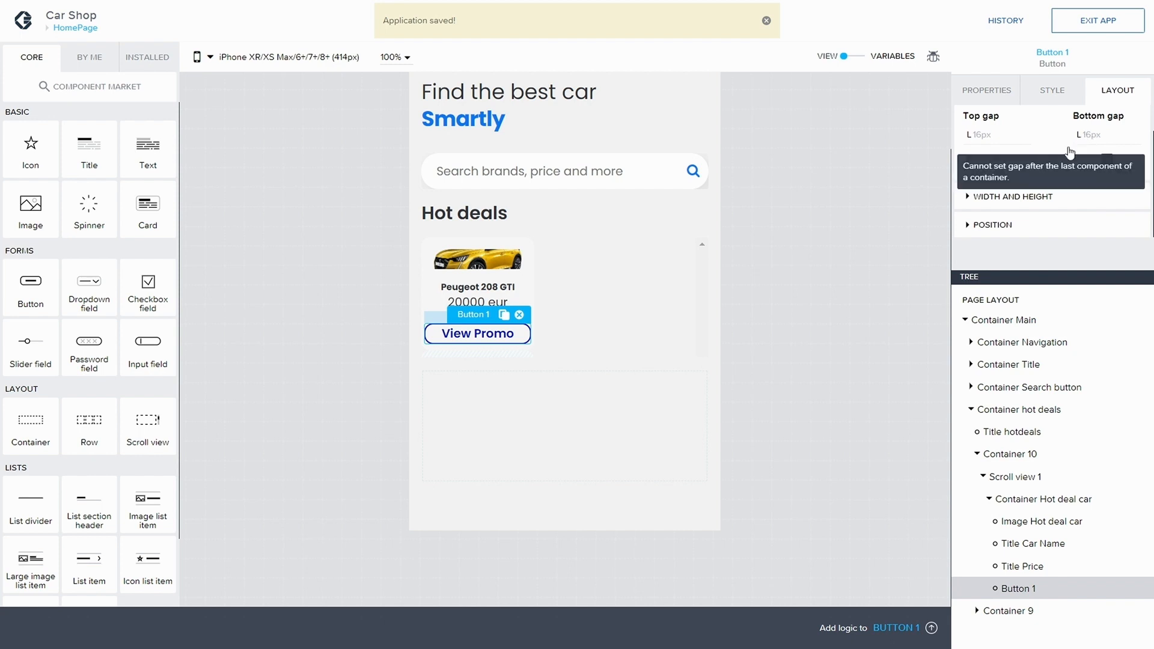
{"action": "left_click", "coordinate": [971, 164]}
{"action": "left_click", "coordinate": [1001, 205]}
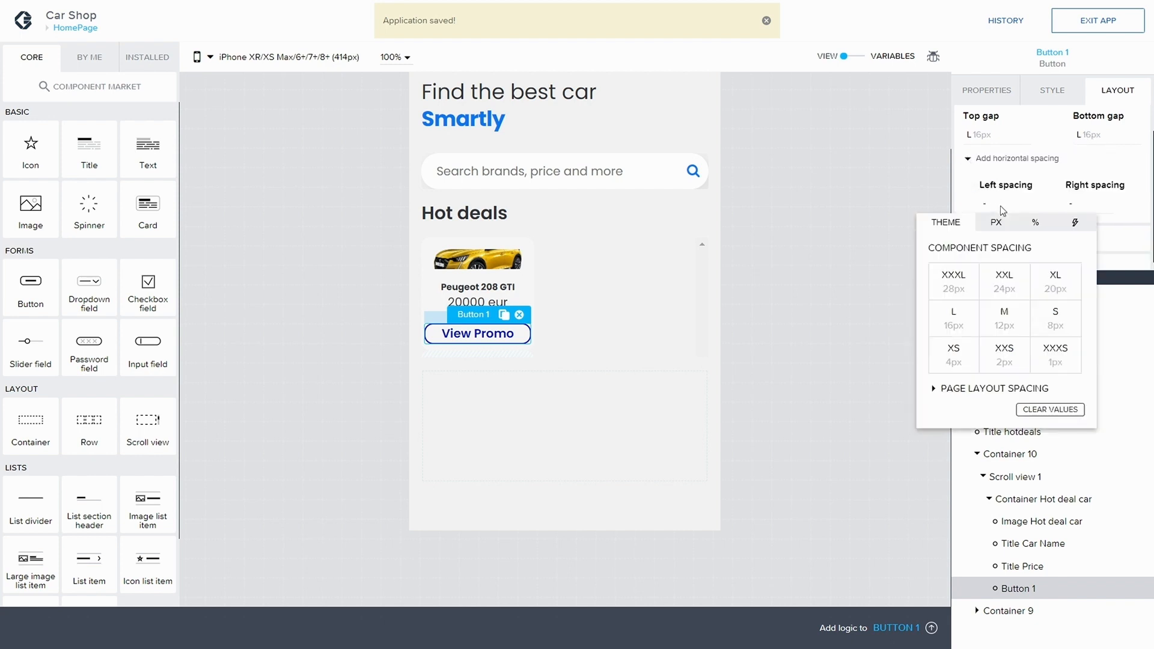
{"action": "left_click", "coordinate": [995, 222]}
{"action": "left_click", "coordinate": [946, 222]}
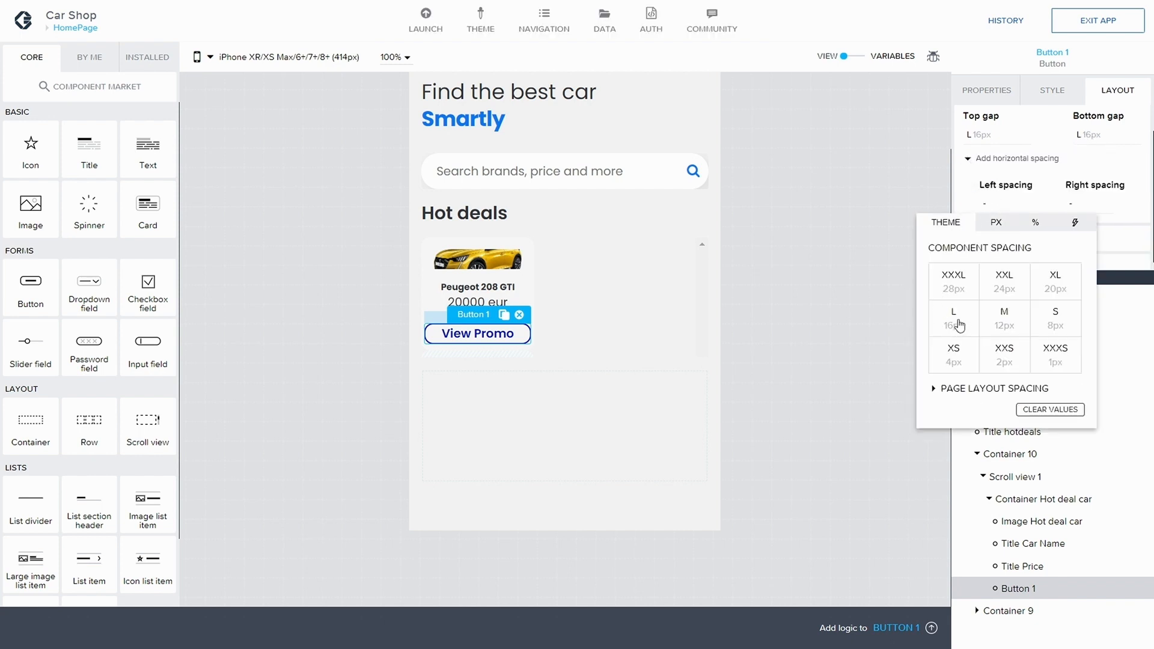
{"action": "left_click", "coordinate": [953, 319]}
{"action": "left_click", "coordinate": [1070, 208]}
{"action": "left_click", "coordinate": [1073, 205]}
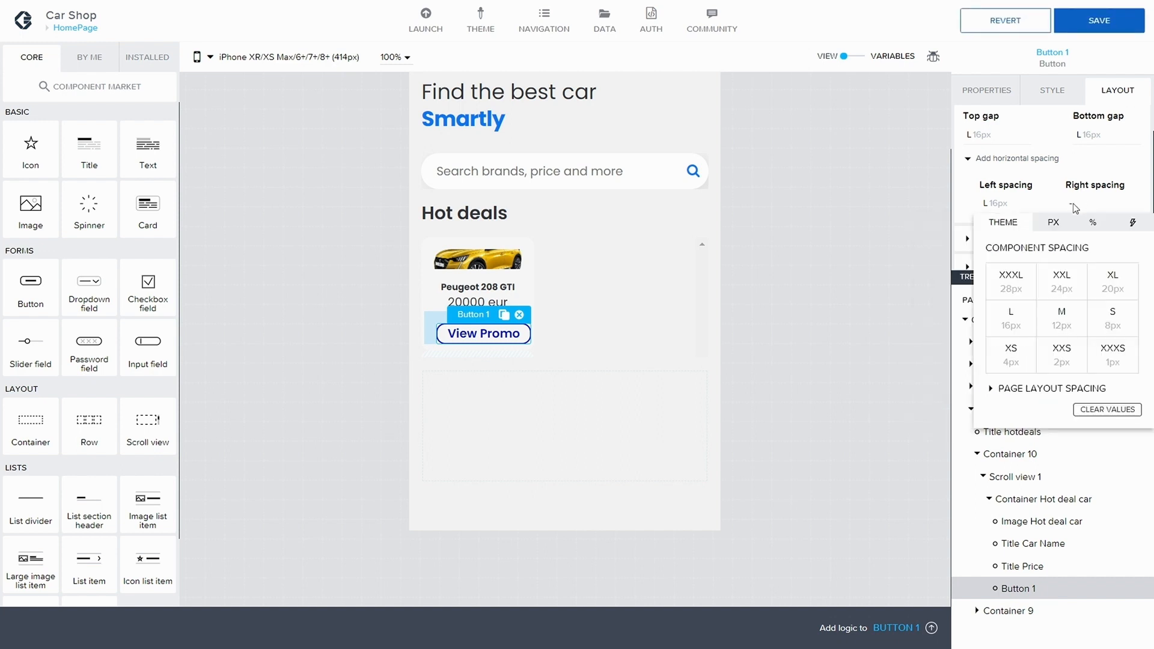
{"action": "left_click", "coordinate": [1011, 320]}
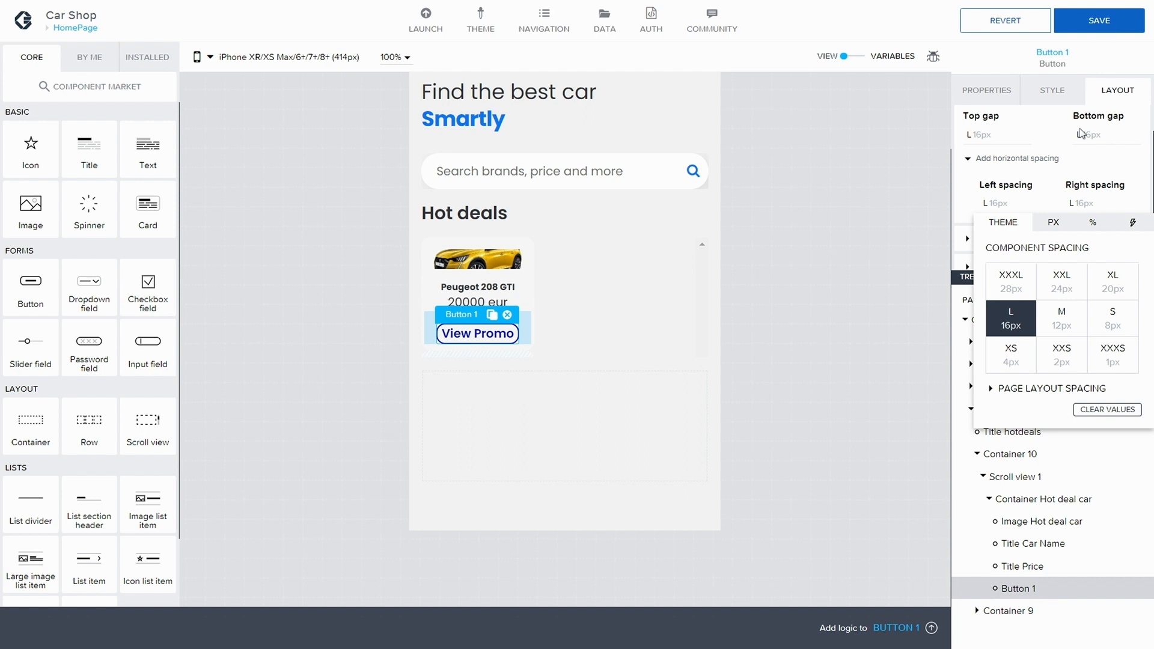
Step: Set Button 1's text color to Blue and save the app
{"action": "left_click", "coordinate": [1057, 97]}
{"action": "left_click", "coordinate": [1041, 98]}
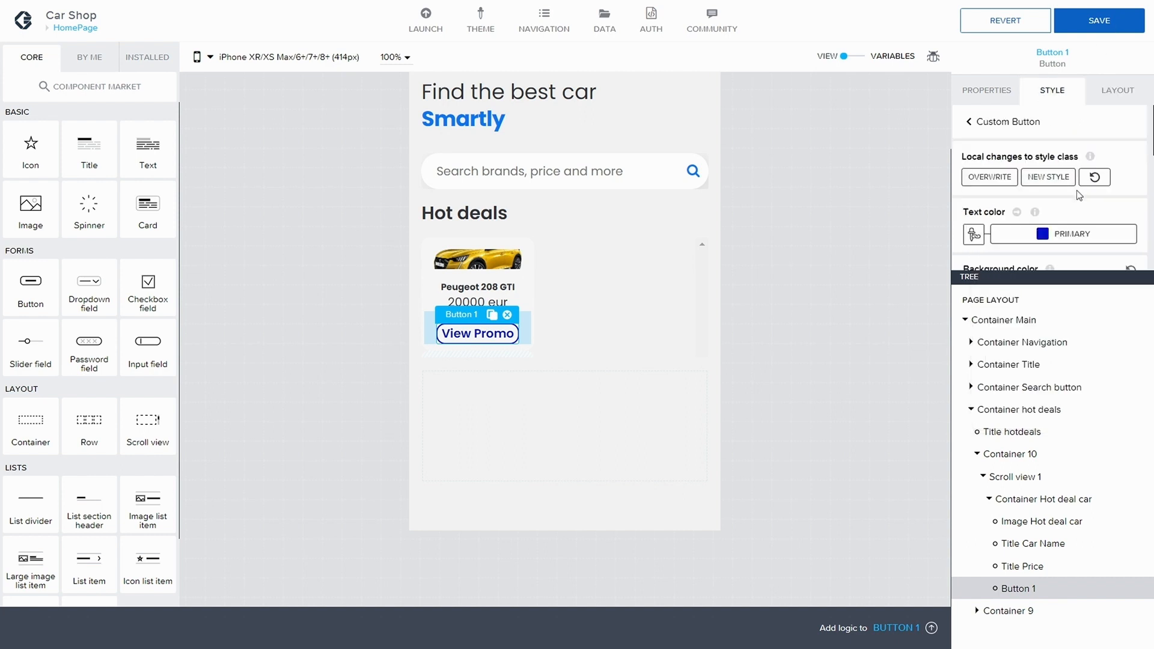
{"action": "scroll", "coordinate": [1073, 190], "scroll_direction": "down", "scroll_amount": 3}
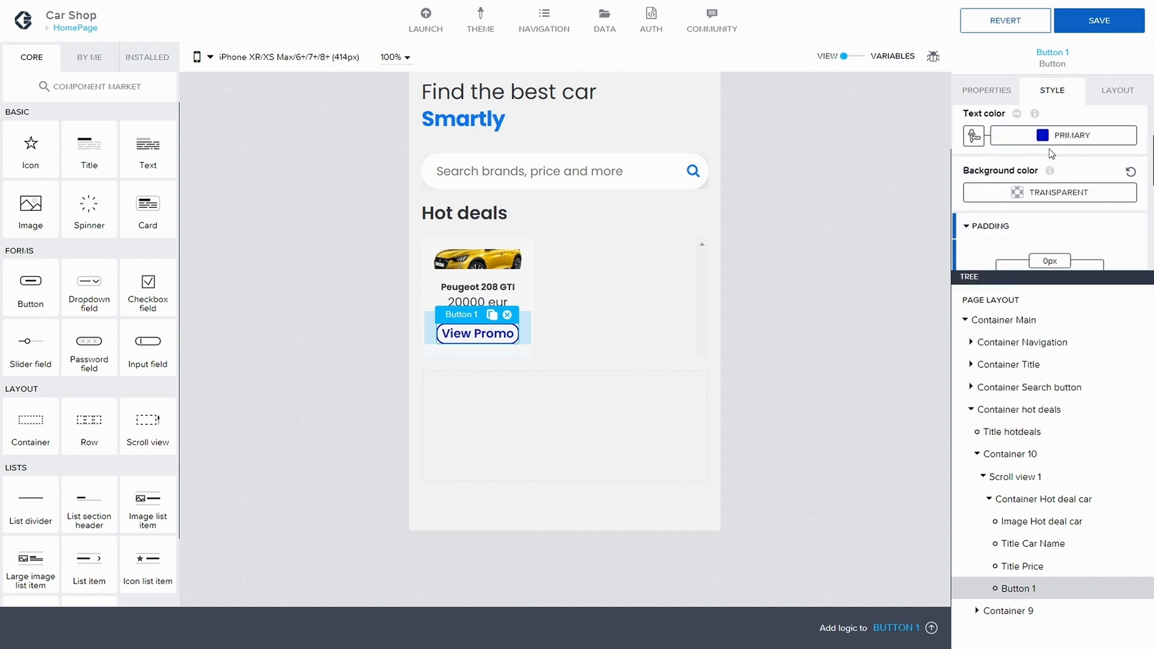
{"action": "left_click", "coordinate": [1050, 142]}
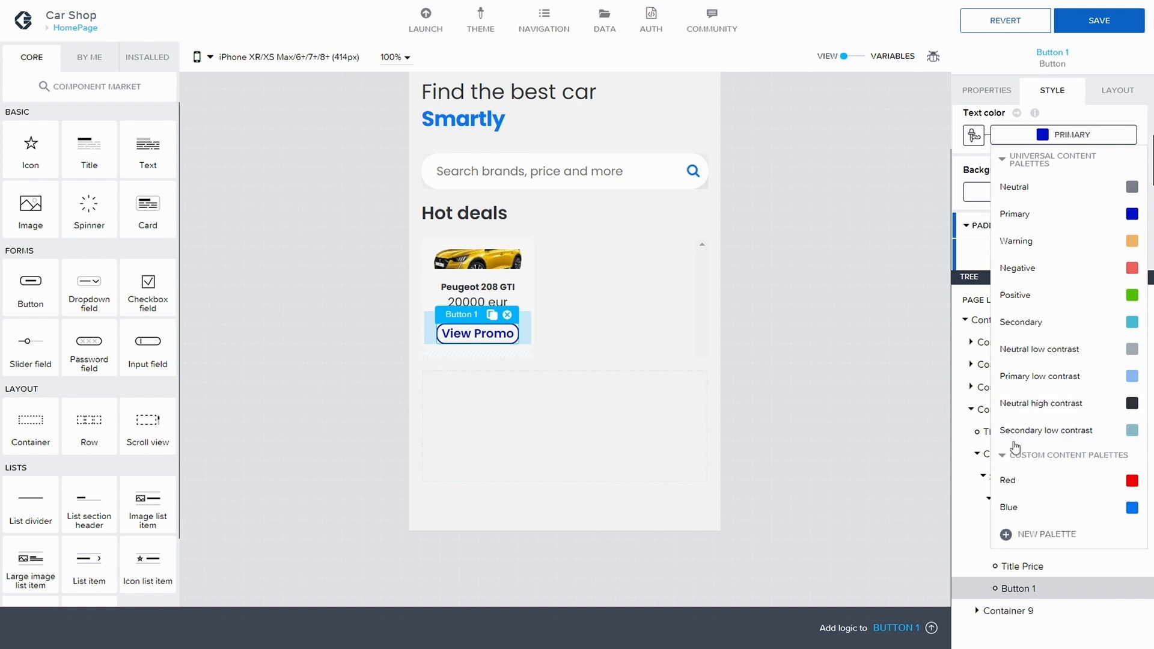
{"action": "left_click", "coordinate": [1047, 508]}
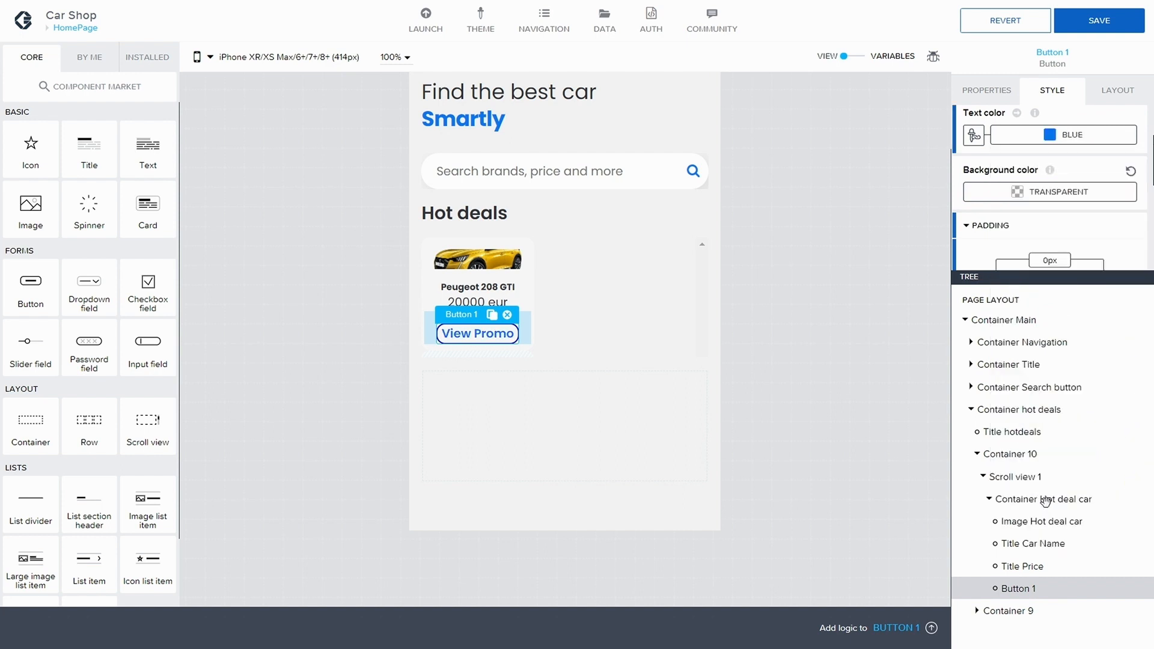
{"action": "left_click", "coordinate": [1108, 23]}
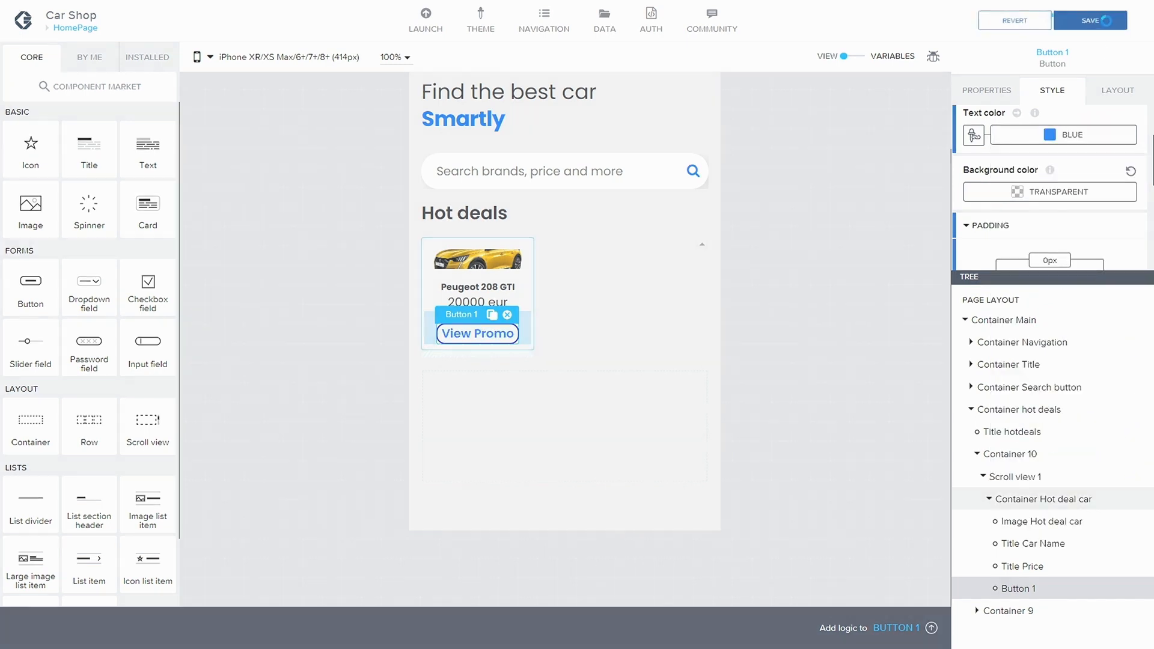
Step: Set Button 1's border color to Blue and save the app
{"action": "scroll", "coordinate": [1063, 183], "scroll_direction": "down", "scroll_amount": 3}
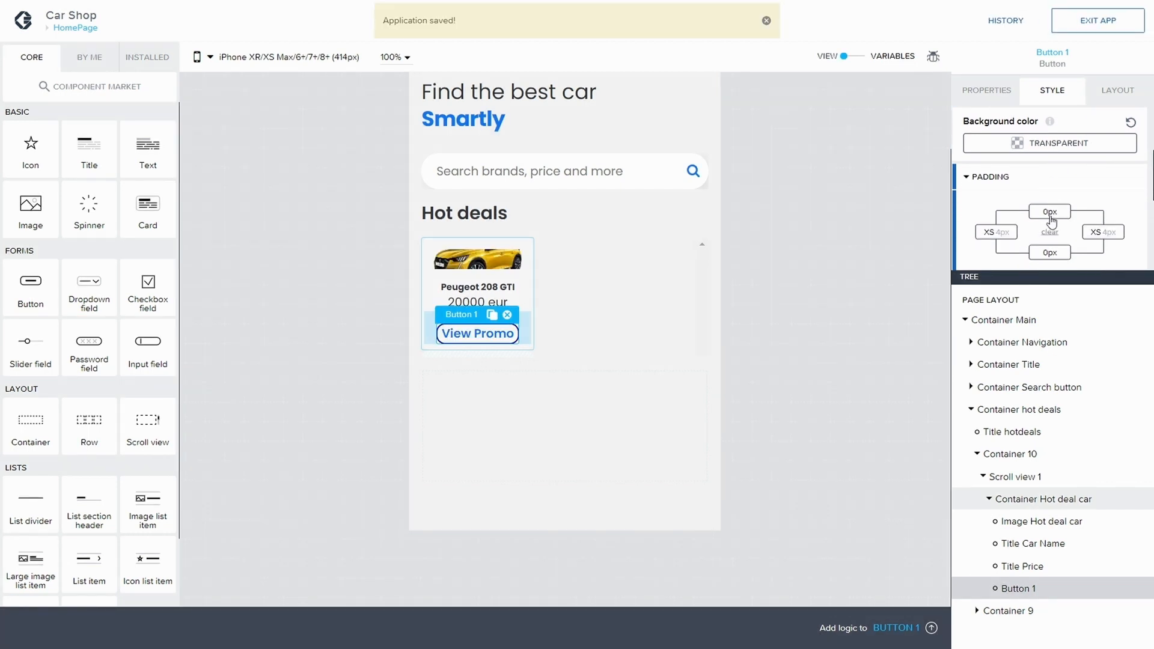
{"action": "scroll", "coordinate": [1063, 182], "scroll_direction": "down", "scroll_amount": 3}
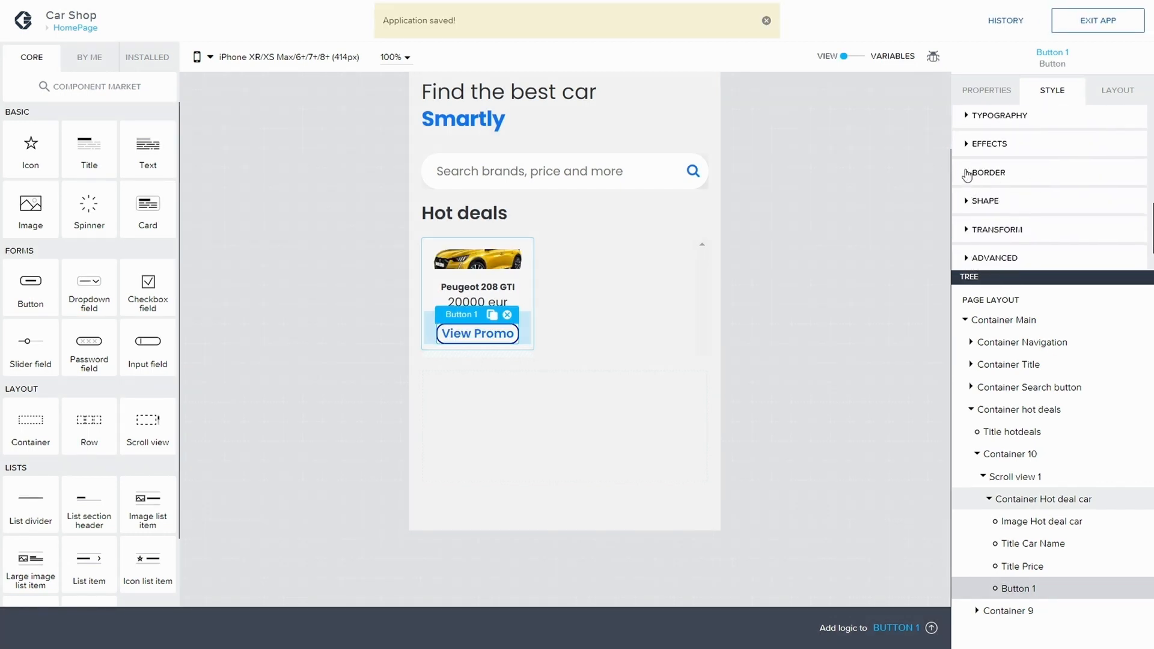
{"action": "left_click", "coordinate": [969, 173]}
{"action": "left_click", "coordinate": [1067, 186]}
{"action": "left_click", "coordinate": [1022, 493]}
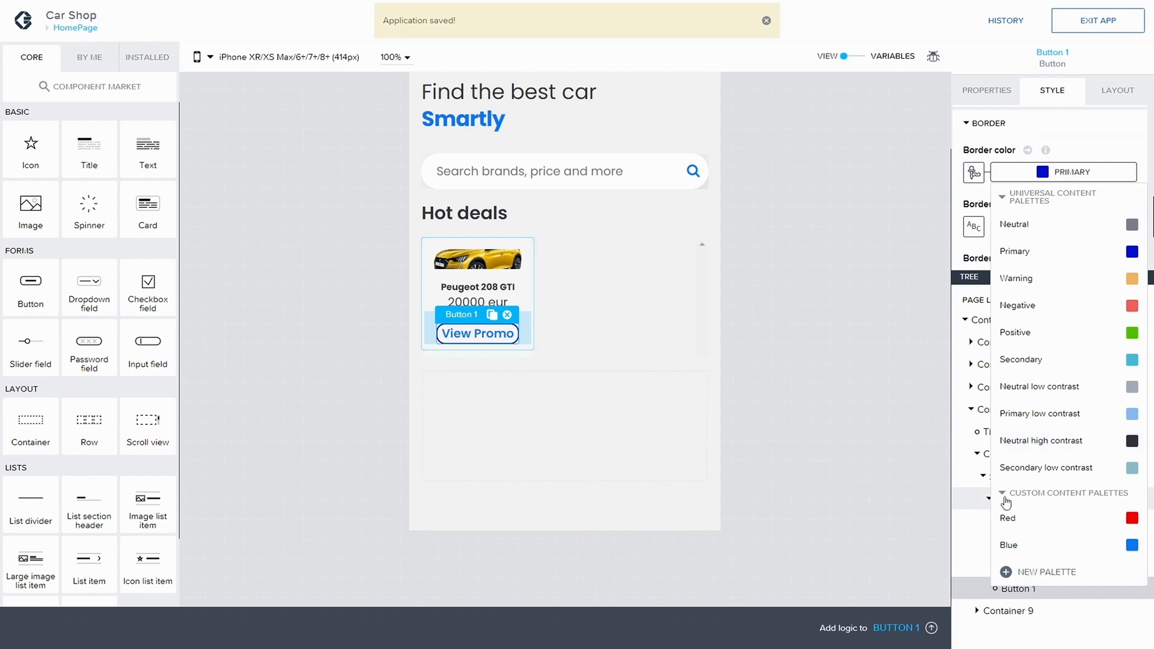
{"action": "left_click", "coordinate": [1022, 545]}
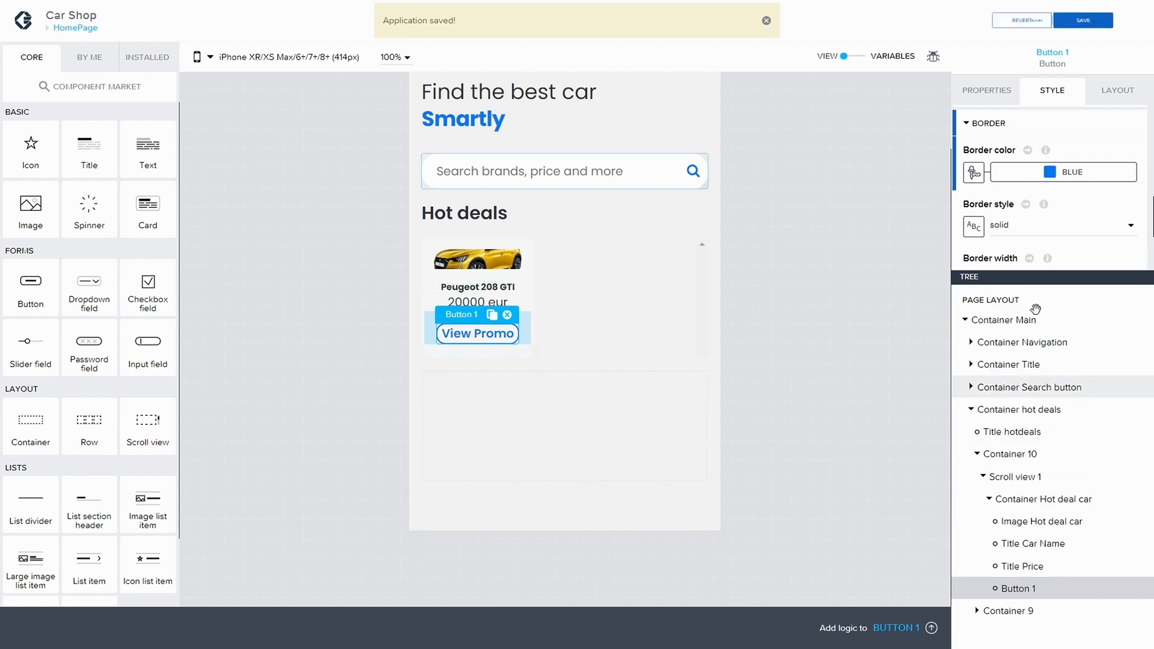
{"action": "left_click", "coordinate": [1093, 24]}
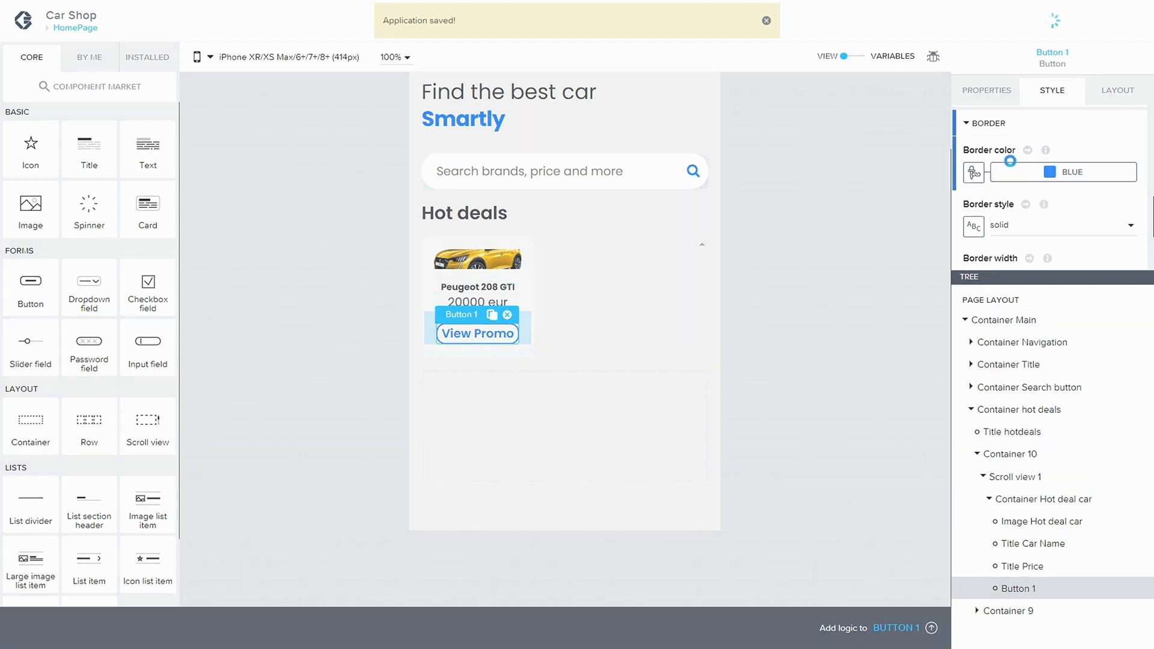
{"action": "scroll", "coordinate": [1008, 152], "scroll_direction": "up", "scroll_amount": 3}
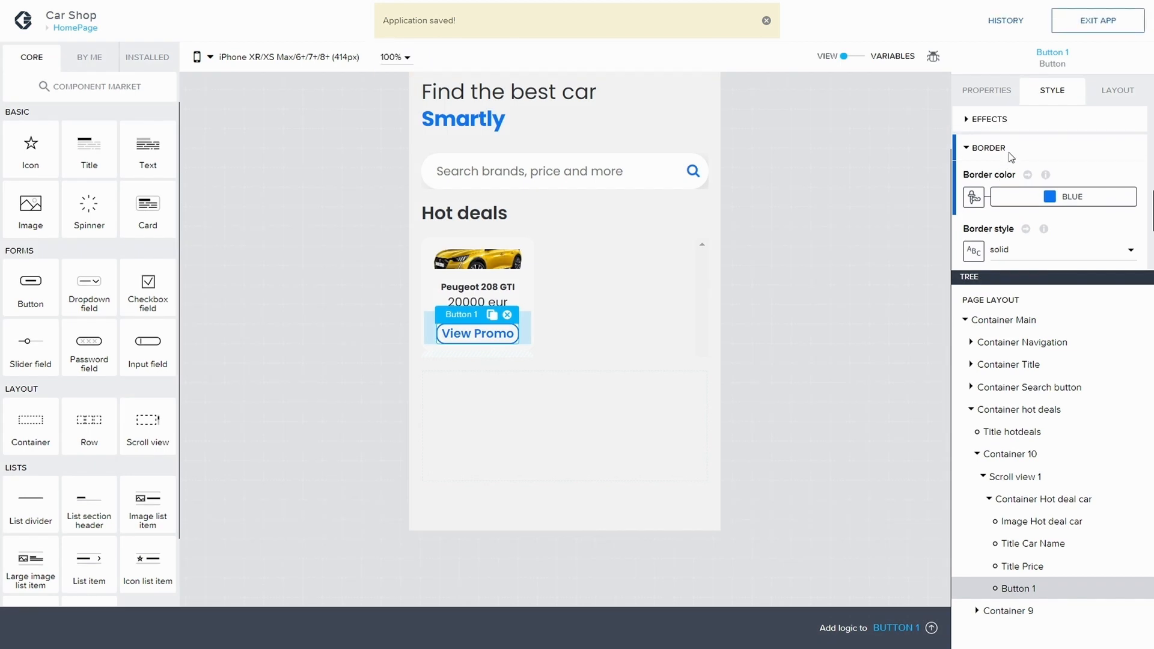
{"action": "scroll", "coordinate": [981, 167], "scroll_direction": "down", "scroll_amount": 1}
{"action": "scroll", "coordinate": [965, 184], "scroll_direction": "down", "scroll_amount": 1}
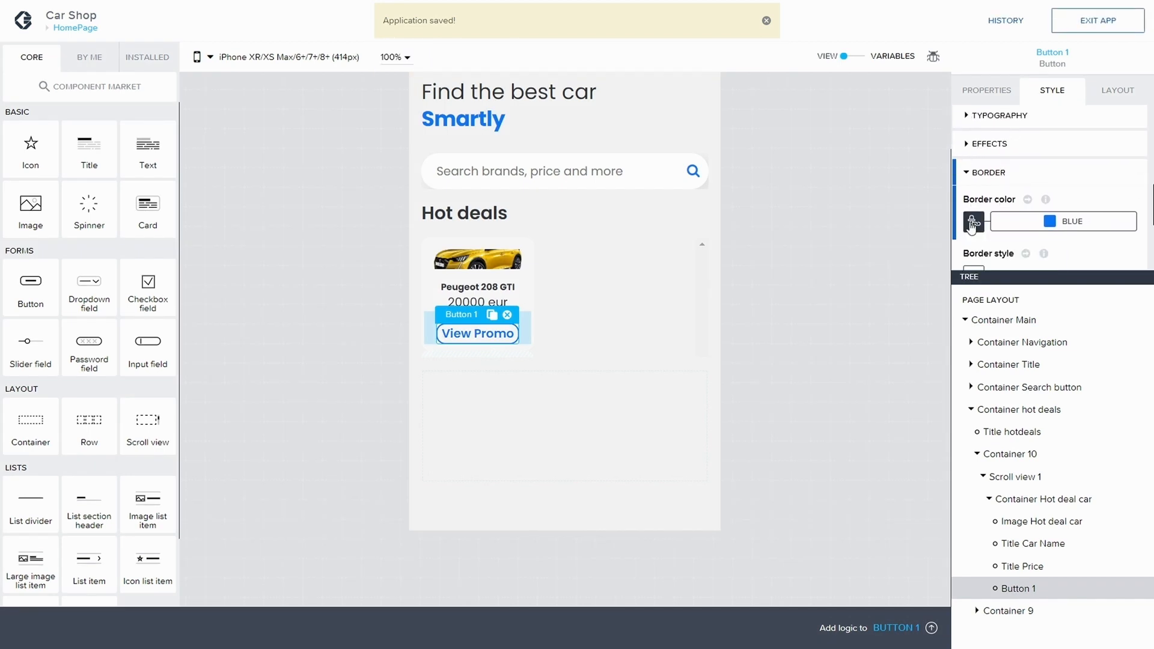
{"action": "scroll", "coordinate": [965, 263], "scroll_direction": "down", "scroll_amount": 1}
{"action": "scroll", "coordinate": [968, 265], "scroll_direction": "down", "scroll_amount": 1}
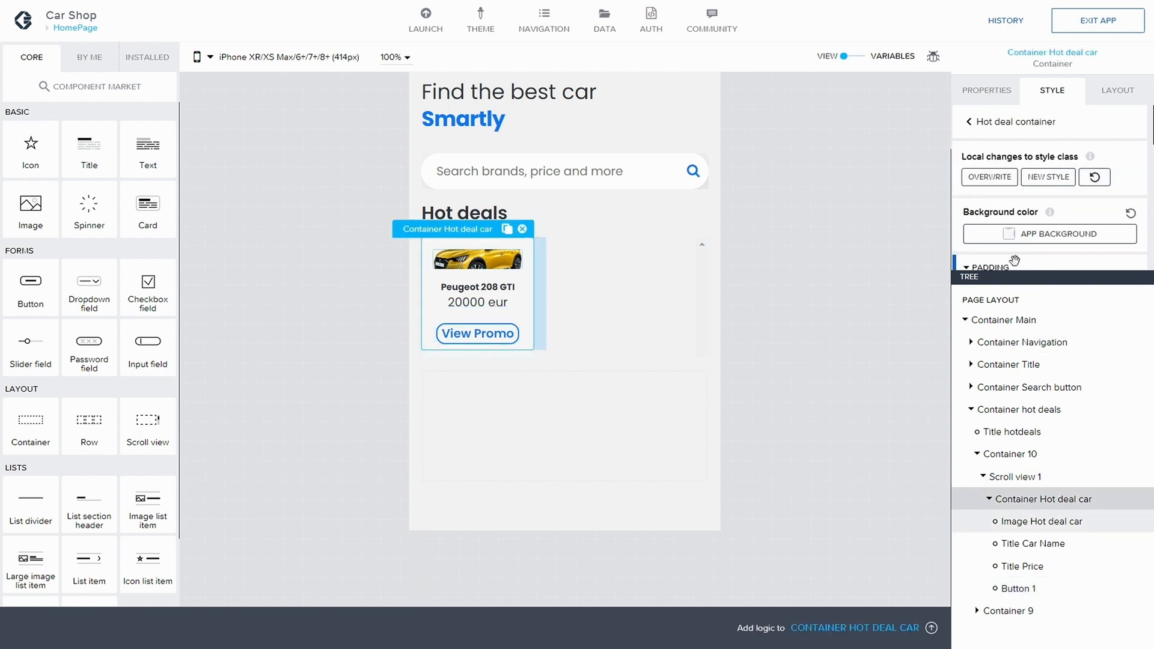
Step: Set Container Hot deal car's exact height to 200 px
{"action": "scroll", "coordinate": [1042, 220], "scroll_direction": "down", "scroll_amount": 1}
{"action": "scroll", "coordinate": [1041, 214], "scroll_direction": "down", "scroll_amount": 5}
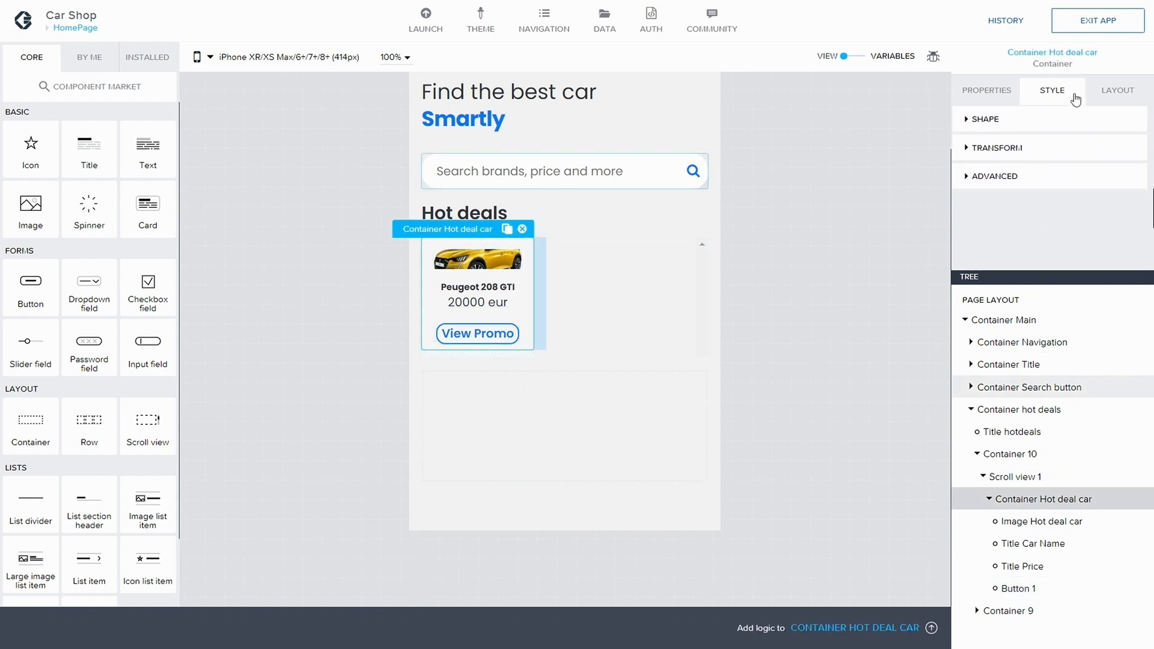
{"action": "left_click", "coordinate": [1118, 90]}
{"action": "scroll", "coordinate": [1082, 156], "scroll_direction": "down", "scroll_amount": 2}
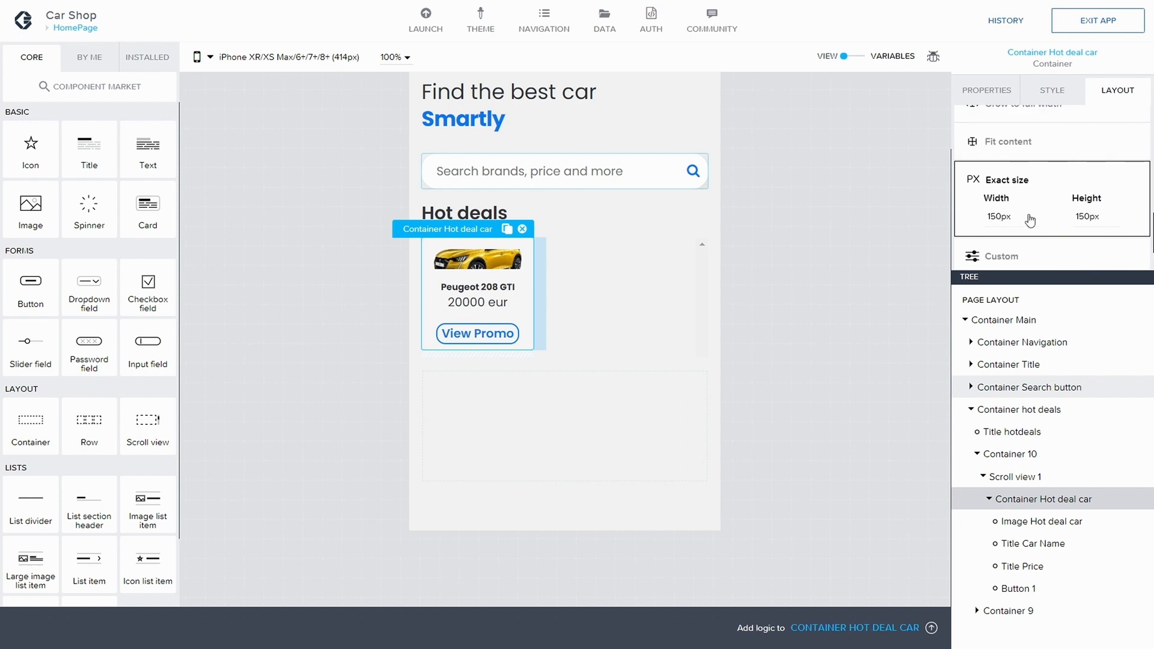
{"action": "left_click", "coordinate": [1094, 216]}
{"action": "left_click", "coordinate": [1091, 241]}
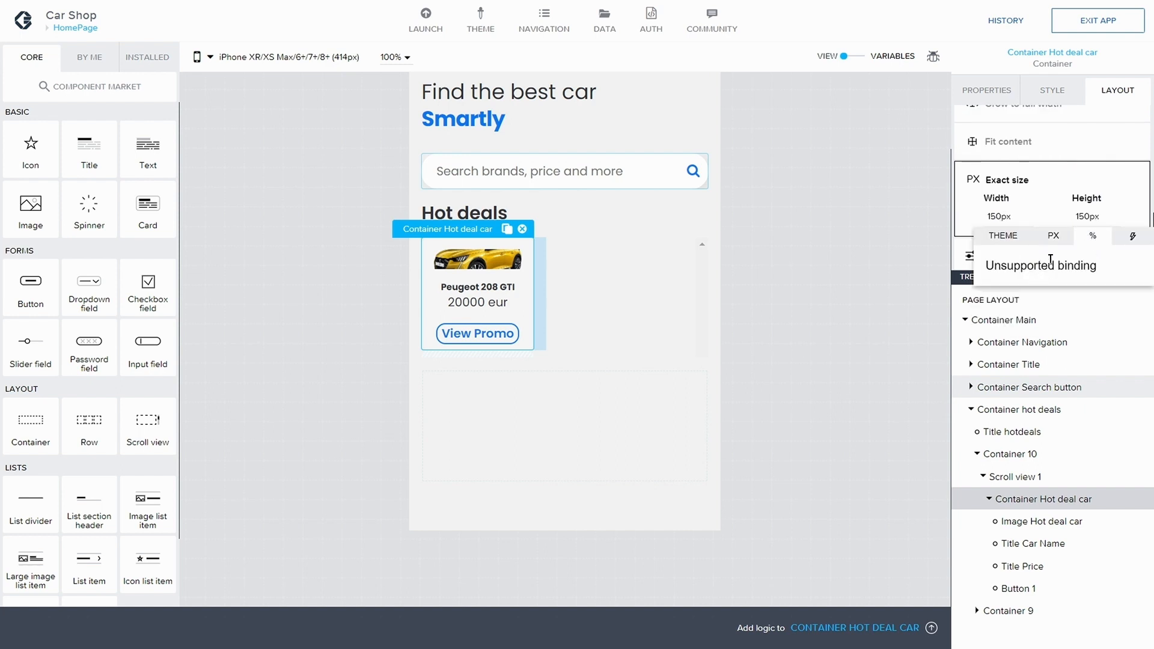
{"action": "left_click", "coordinate": [1062, 239]}
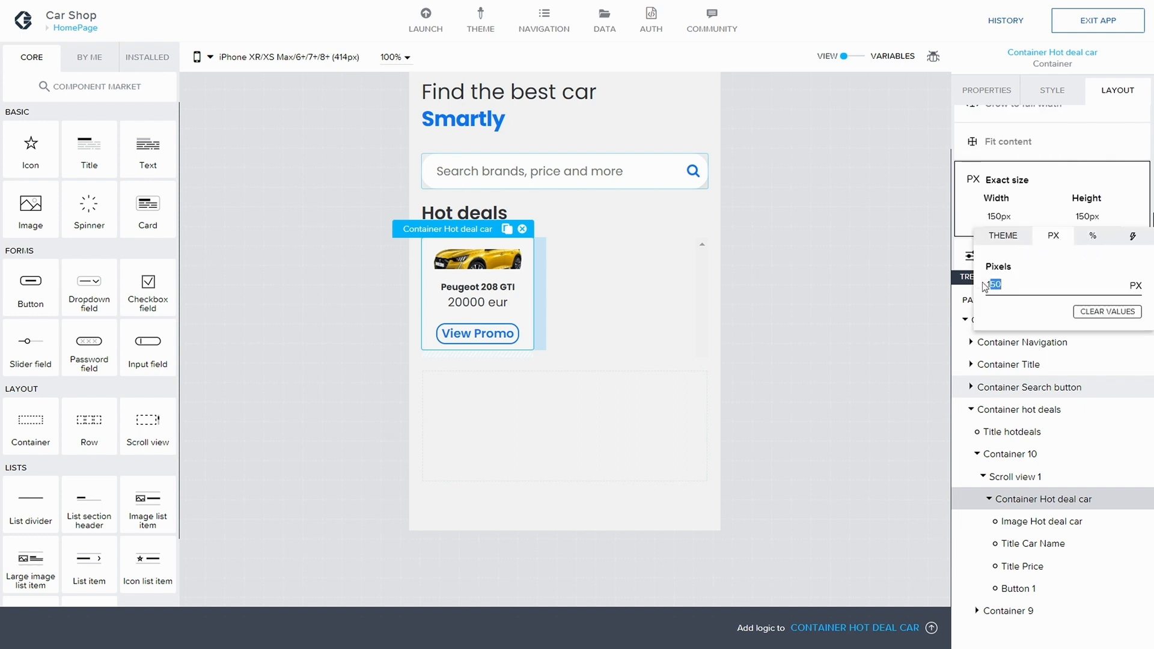
{"action": "type", "text": "2"}
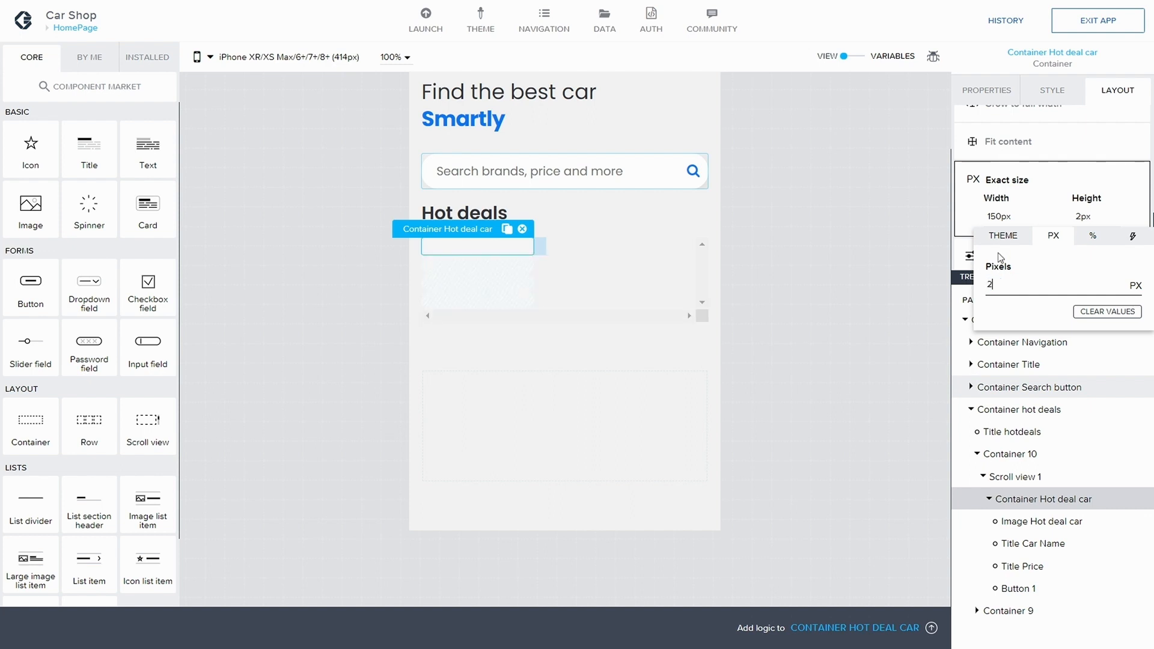
{"action": "type", "text": "50"}
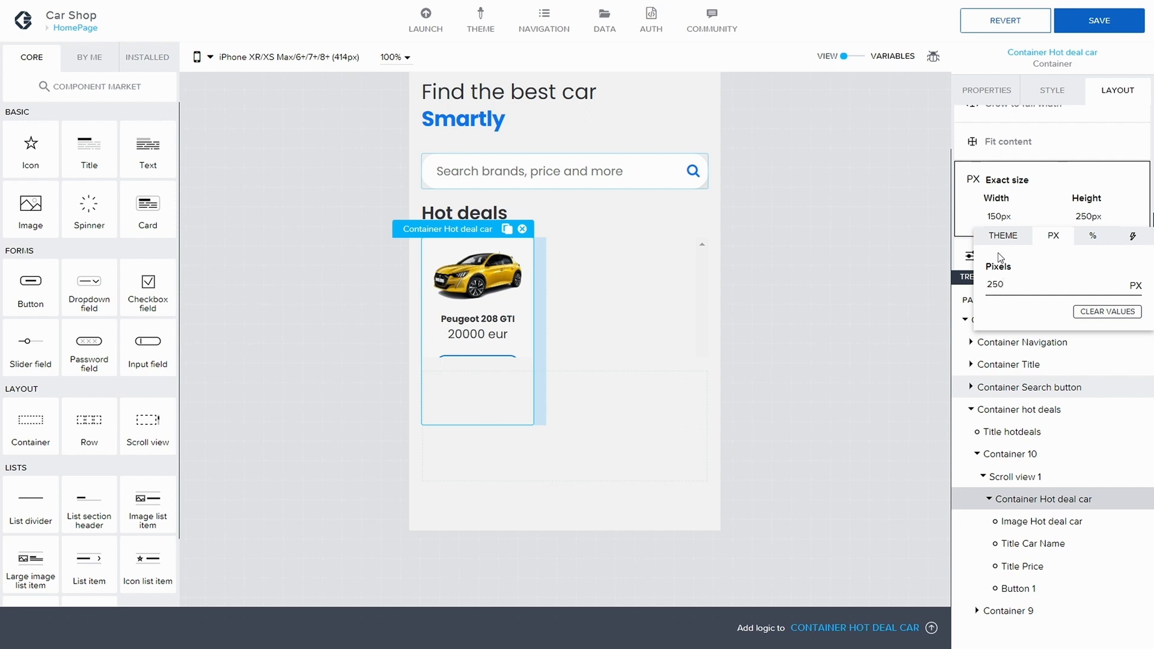
{"action": "key", "text": "BackSpace"}
{"action": "key", "text": "BackSpace"}
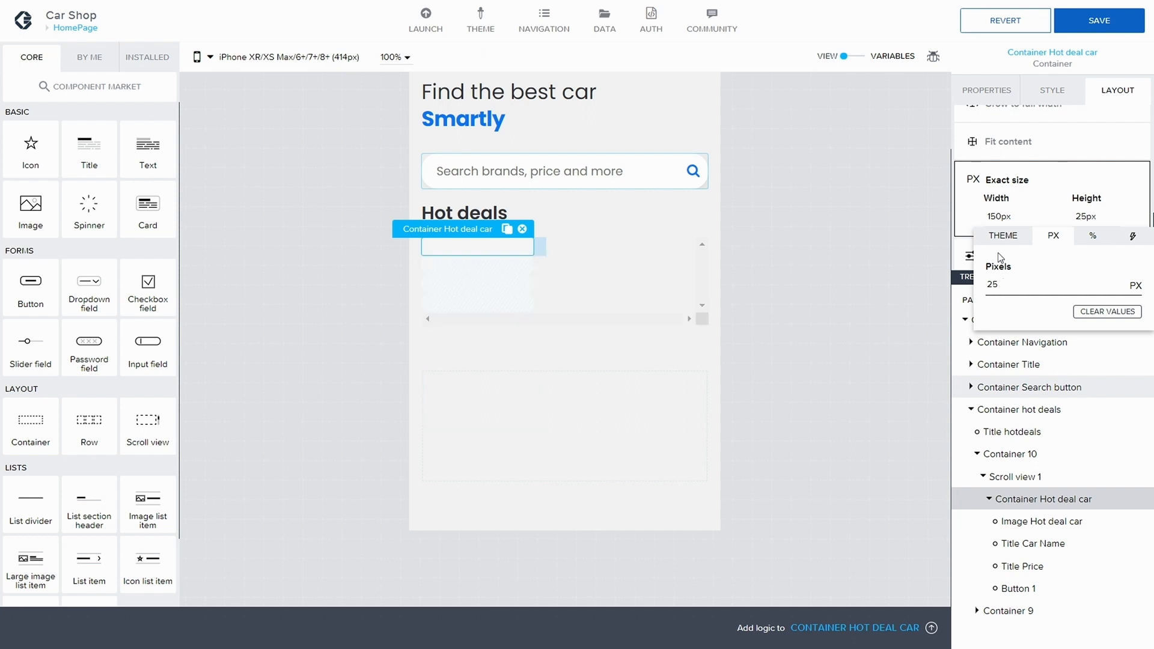
{"action": "type", "text": "00"}
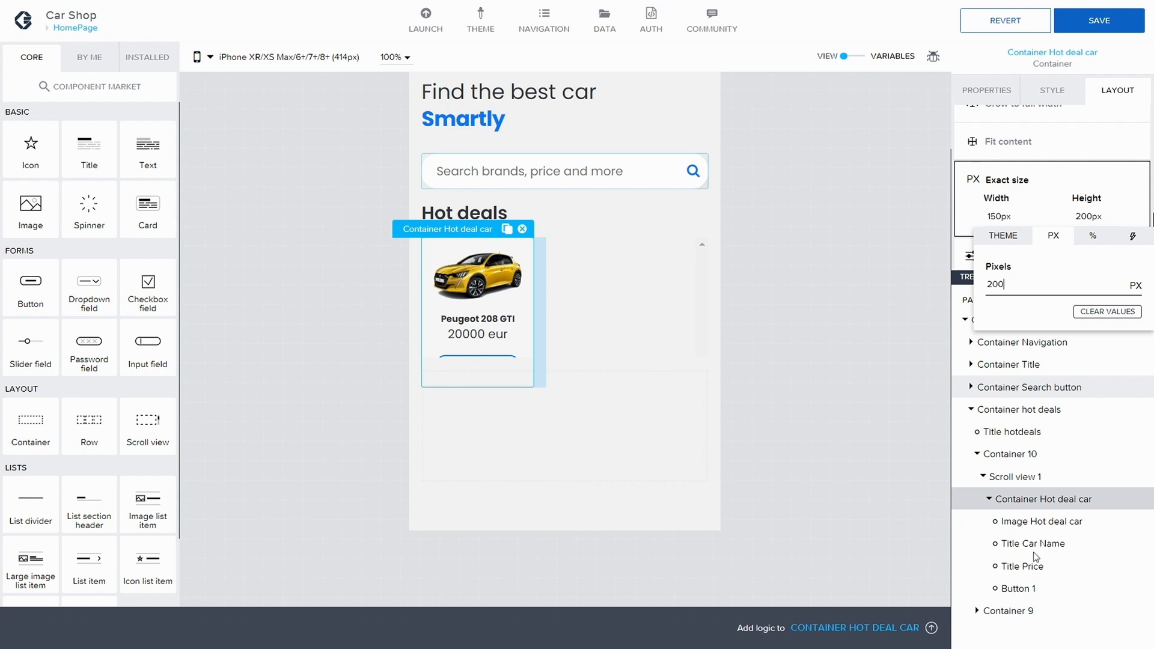
Step: Set Container 10's height to 210 px
{"action": "left_click", "coordinate": [1016, 476]}
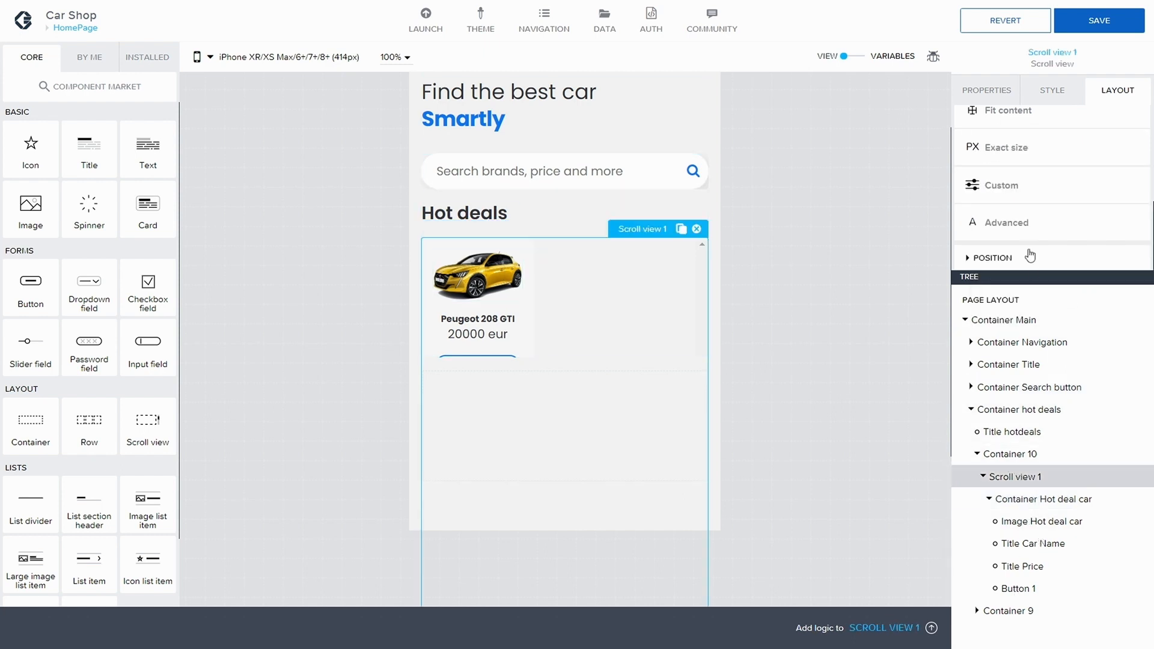
{"action": "scroll", "coordinate": [1029, 219], "scroll_direction": "up", "scroll_amount": 2}
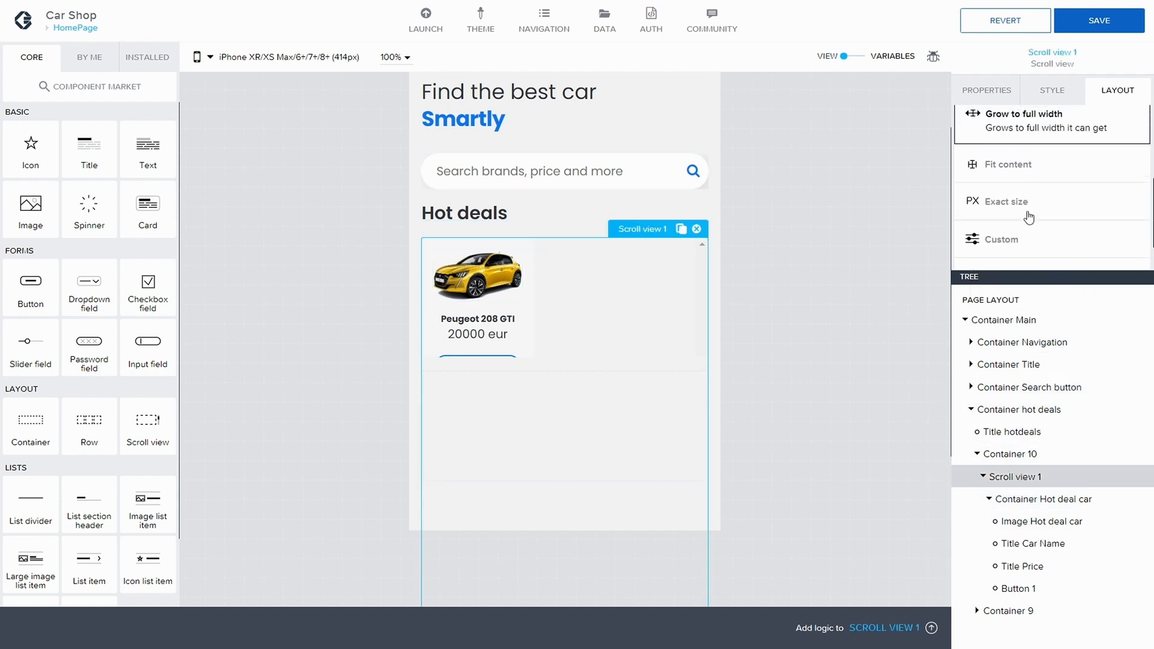
{"action": "scroll", "coordinate": [1029, 219], "scroll_direction": "down", "scroll_amount": 2}
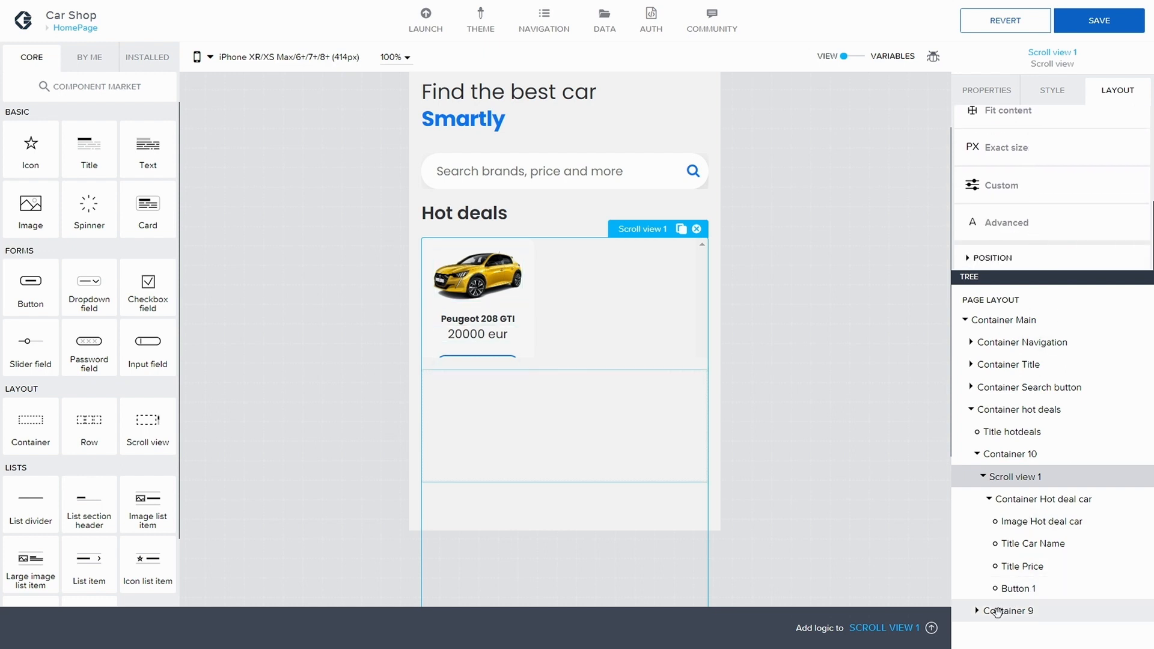
{"action": "left_click", "coordinate": [1010, 454]}
{"action": "scroll", "coordinate": [1056, 220], "scroll_direction": "down", "scroll_amount": 1}
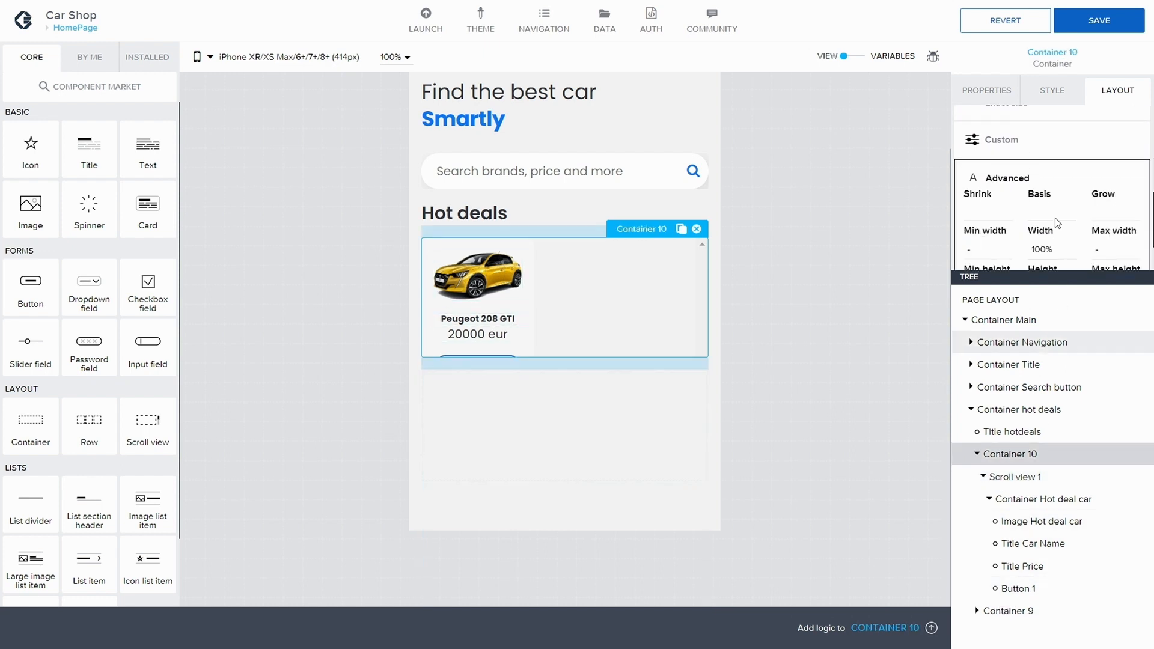
{"action": "scroll", "coordinate": [1055, 223], "scroll_direction": "down", "scroll_amount": 2}
{"action": "left_click", "coordinate": [1044, 221]}
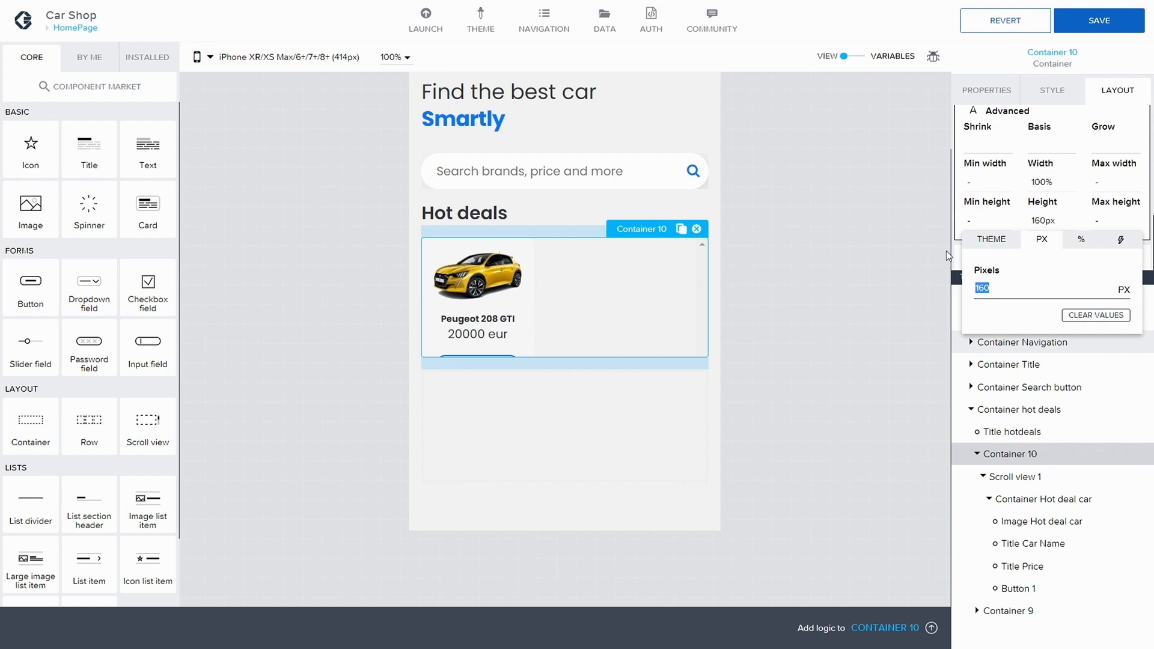
{"action": "type", "text": "200"}
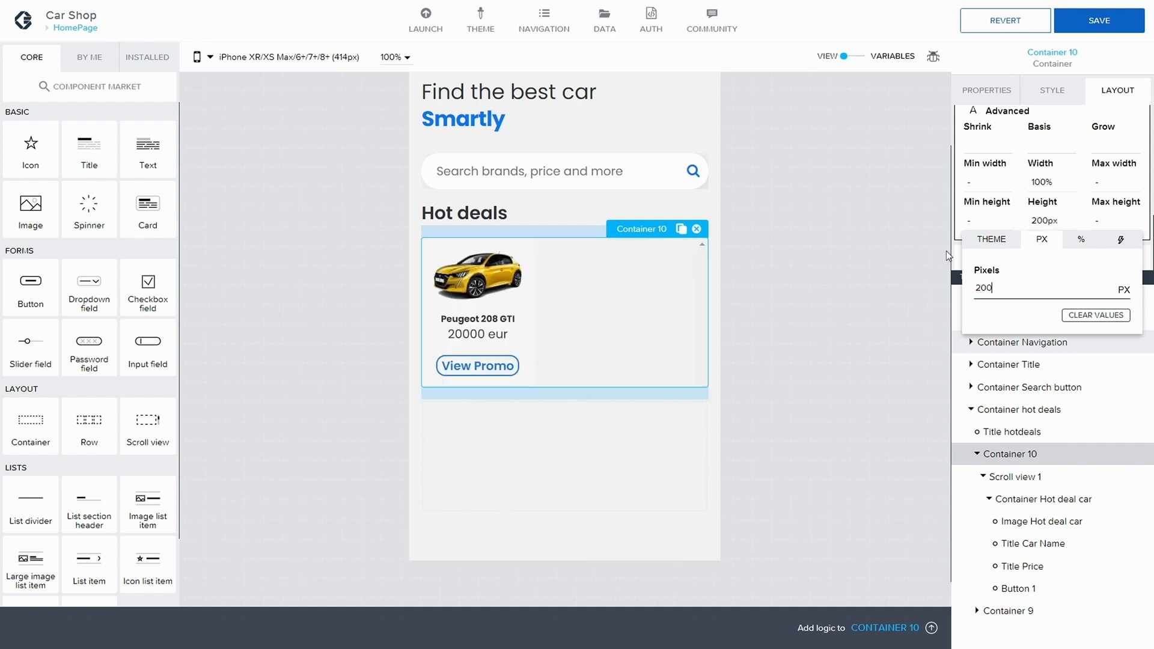
{"action": "key", "text": "BackSpace"}
{"action": "type", "text": "5"}
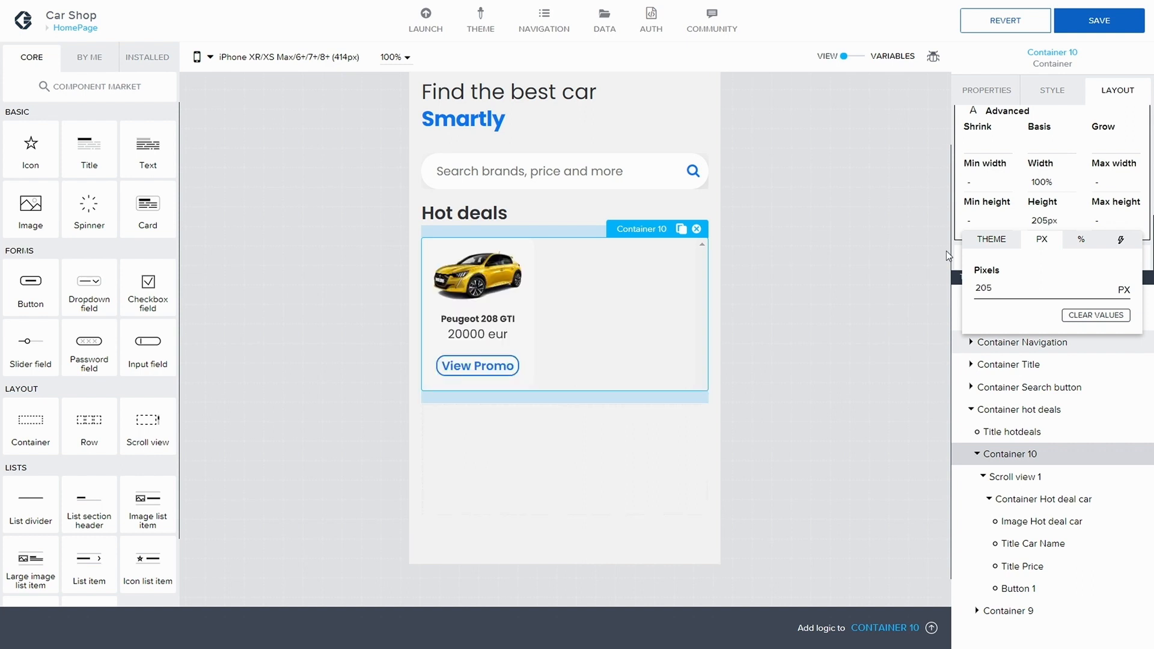
{"action": "key", "text": "BackSpace"}
{"action": "key", "text": "BackSpace"}
{"action": "type", "text": "10"}
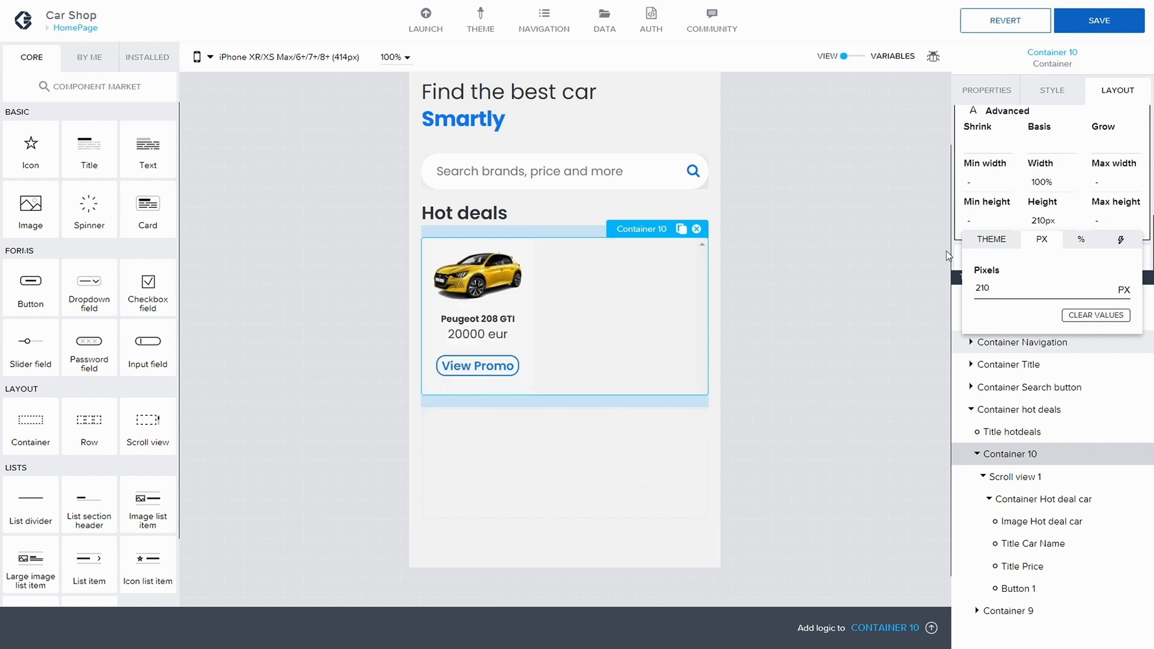
Step: Try a Container 10 height of 224 px, return it to 210 px, and save the app
{"action": "key", "text": "BackSpace"}
{"action": "key", "text": "BackSpace"}
{"action": "type", "text": "24"}
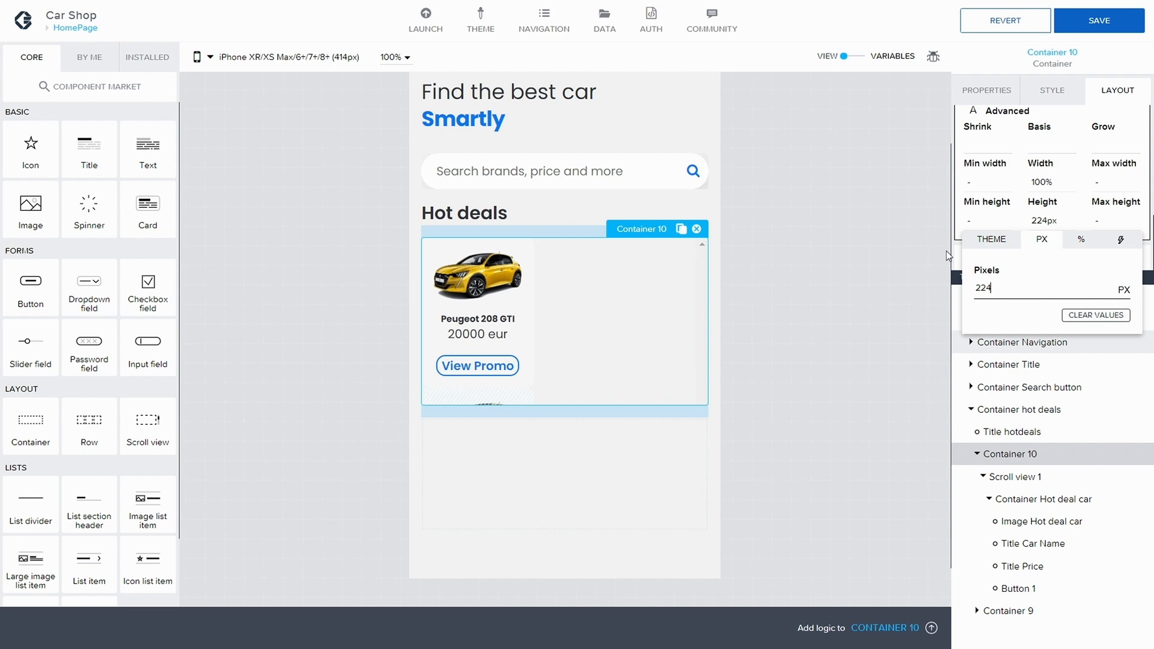
{"action": "key", "text": "BackSpace"}
{"action": "key", "text": "BackSpace"}
{"action": "type", "text": "10"}
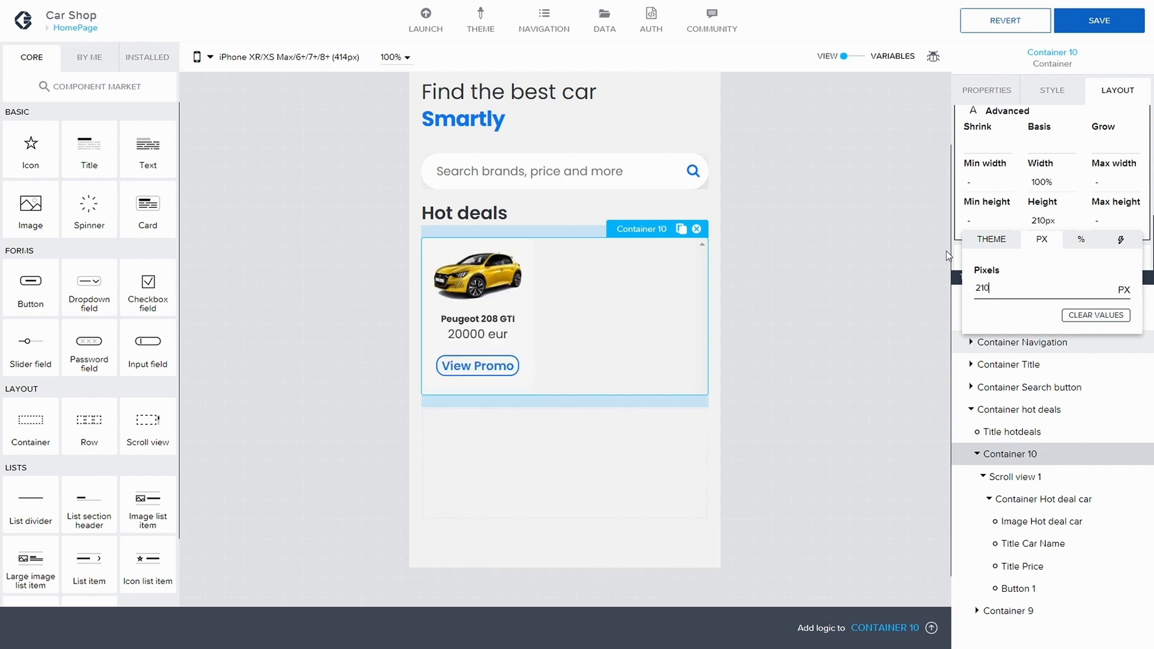
{"action": "left_click", "coordinate": [1099, 21]}
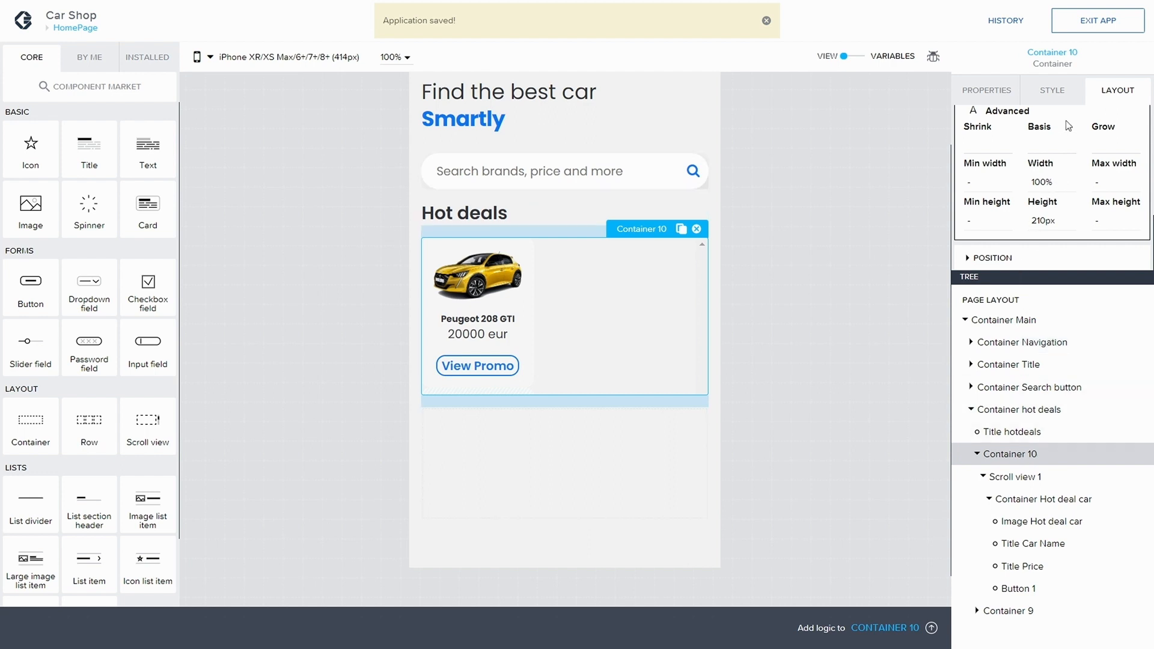
Step: Select Button 1, set its border width to Extra thin, and save the app
{"action": "left_click", "coordinate": [512, 366]}
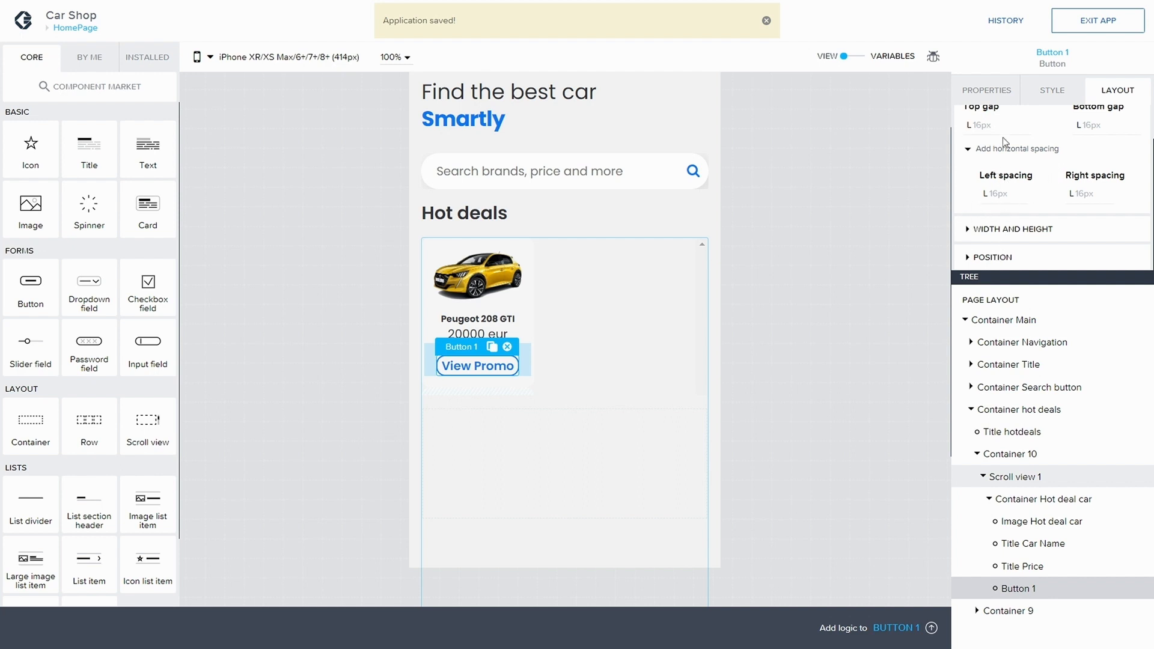
{"action": "left_click", "coordinate": [1053, 91]}
{"action": "scroll", "coordinate": [1036, 191], "scroll_direction": "down", "scroll_amount": 10}
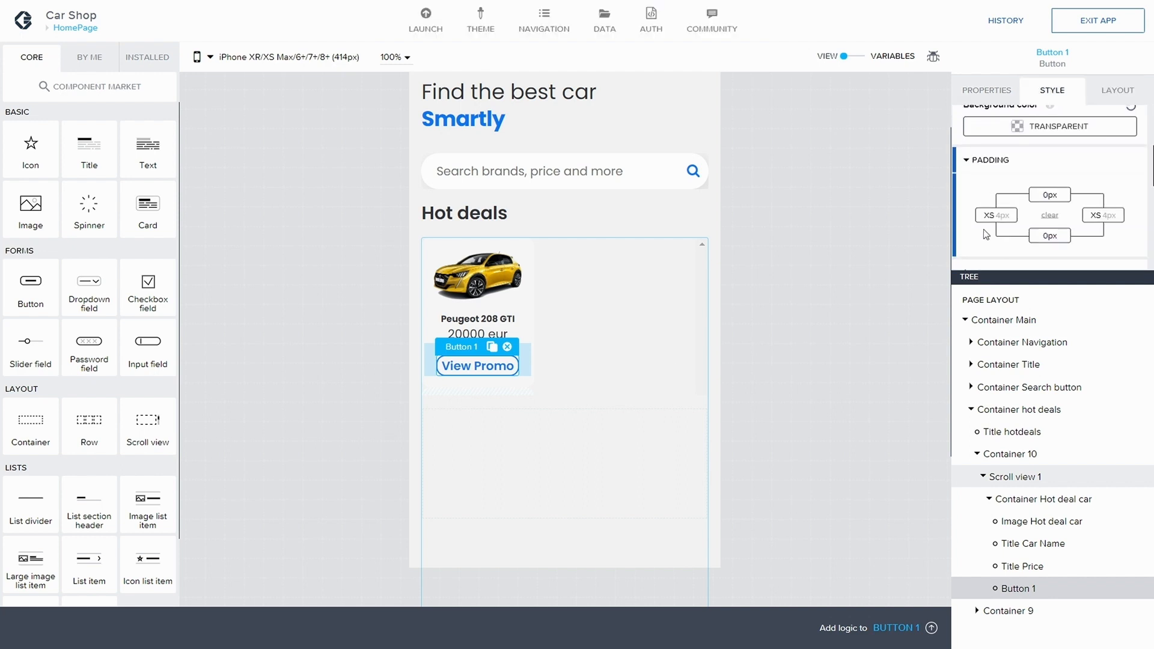
{"action": "scroll", "coordinate": [1049, 238], "scroll_direction": "down", "scroll_amount": 5}
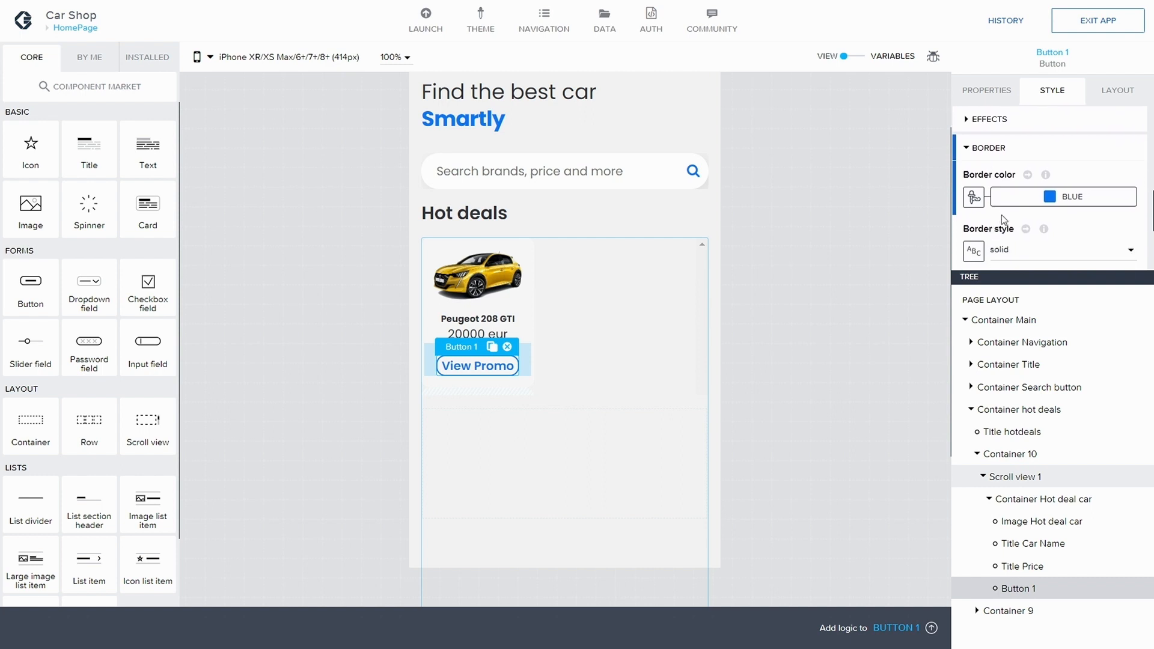
{"action": "scroll", "coordinate": [1026, 230], "scroll_direction": "down", "scroll_amount": 1}
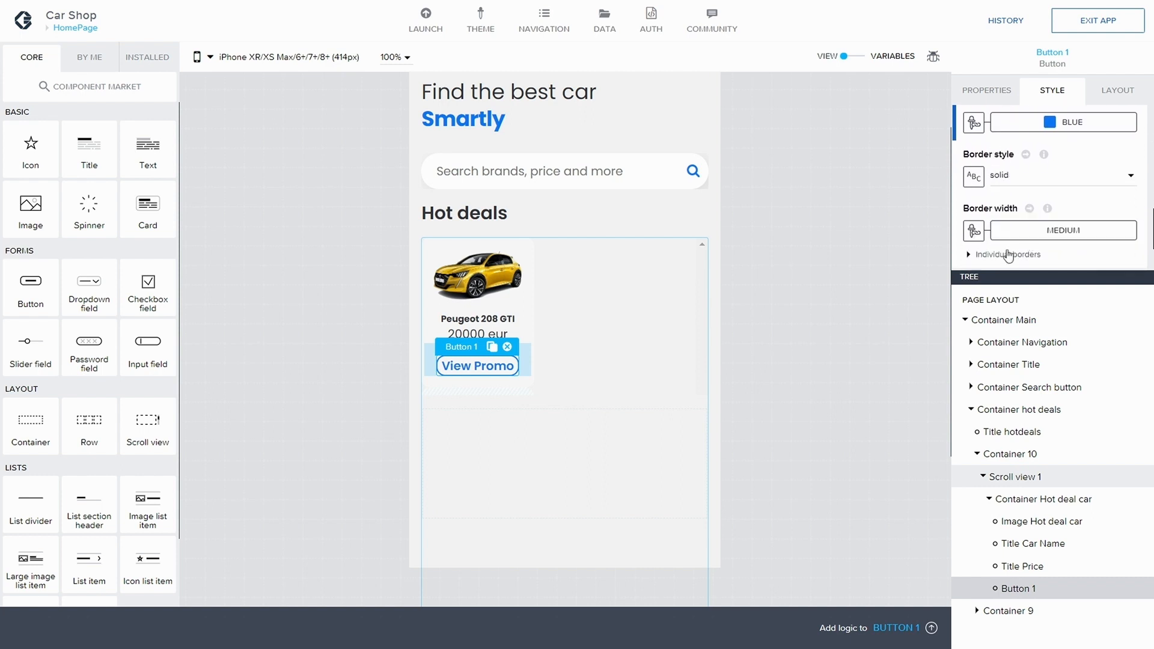
{"action": "left_click", "coordinate": [1024, 233]}
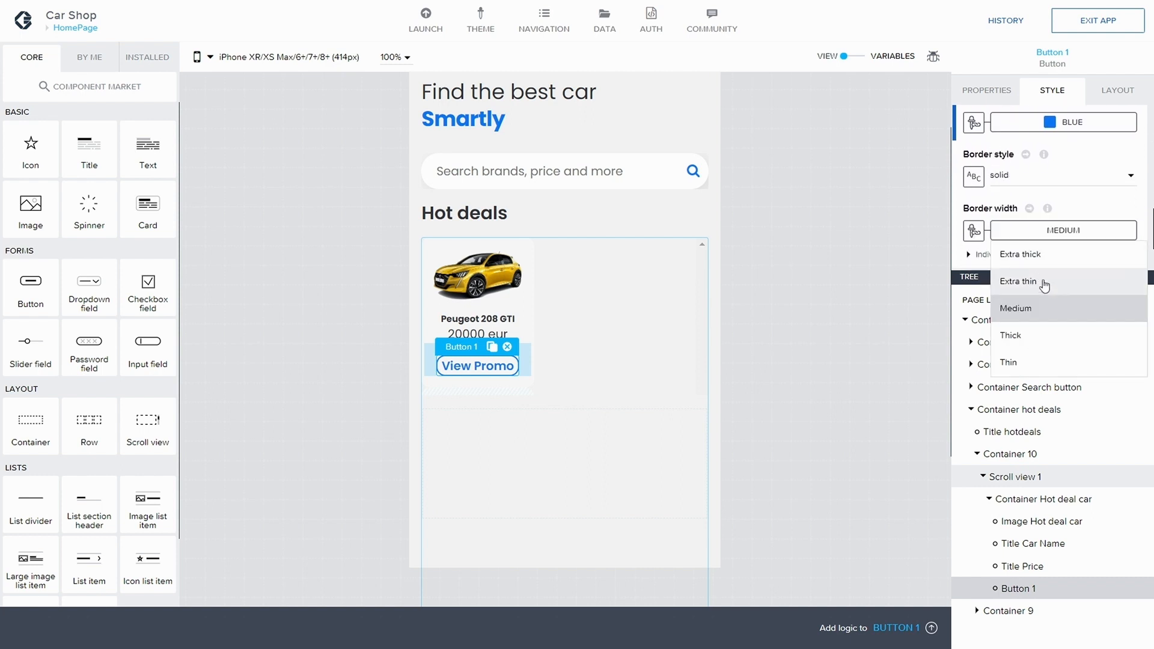
{"action": "left_click", "coordinate": [1028, 280]}
{"action": "left_click", "coordinate": [1124, 24]}
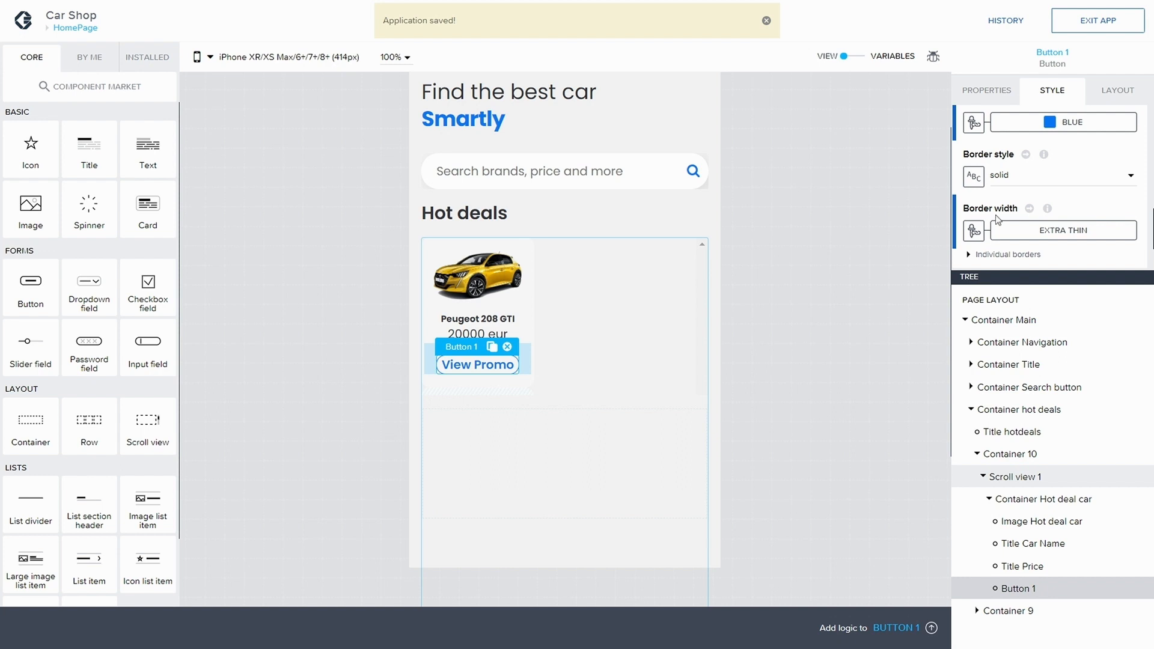
Step: Set Button 1's border width to Thin and save the app
{"action": "left_click", "coordinate": [1095, 231]}
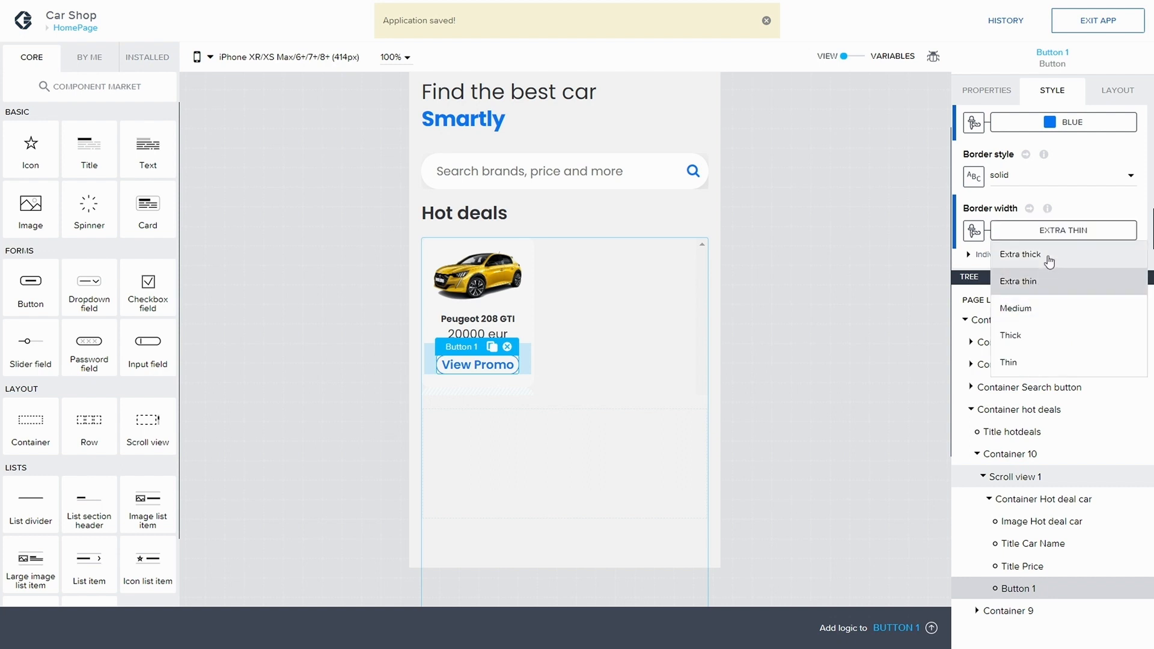
{"action": "left_click", "coordinate": [1028, 363]}
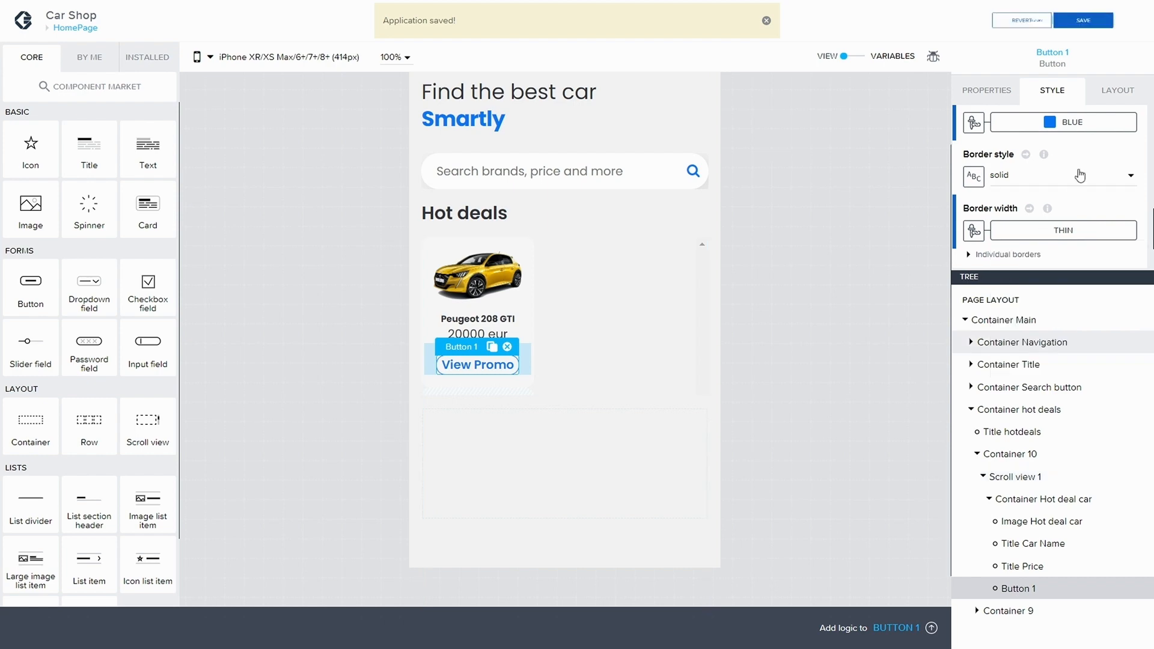
{"action": "left_click", "coordinate": [1104, 30]}
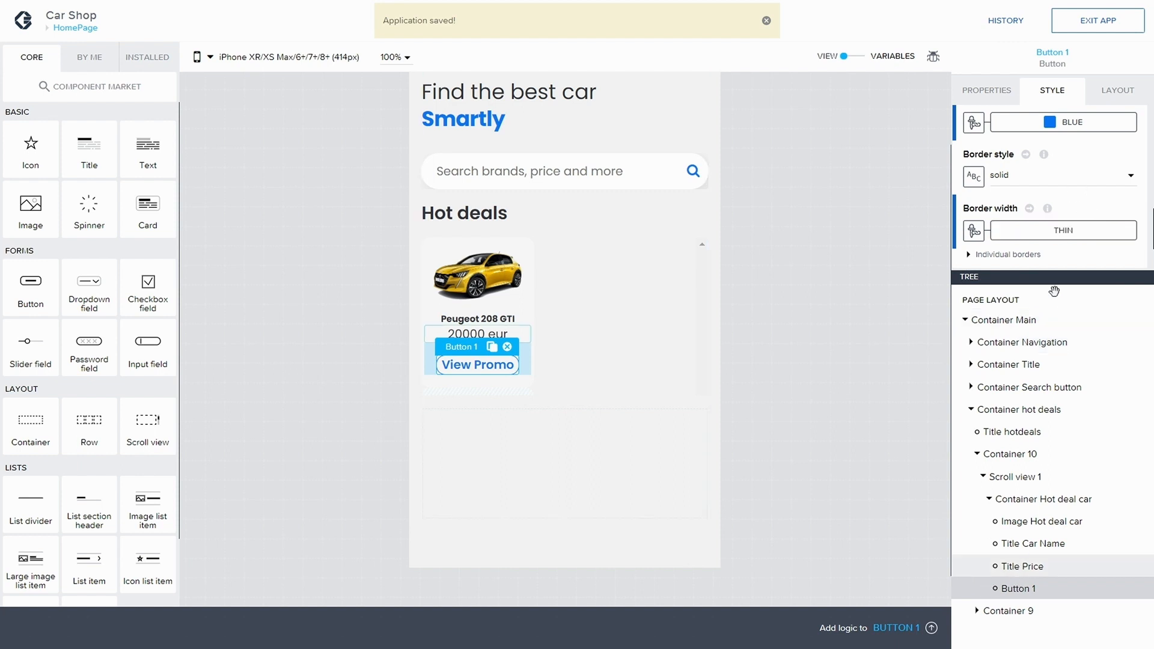
Step: Set Button 1's text size to Text M
{"action": "scroll", "coordinate": [1046, 201], "scroll_direction": "up", "scroll_amount": 2}
{"action": "scroll", "coordinate": [1046, 201], "scroll_direction": "down", "scroll_amount": 1}
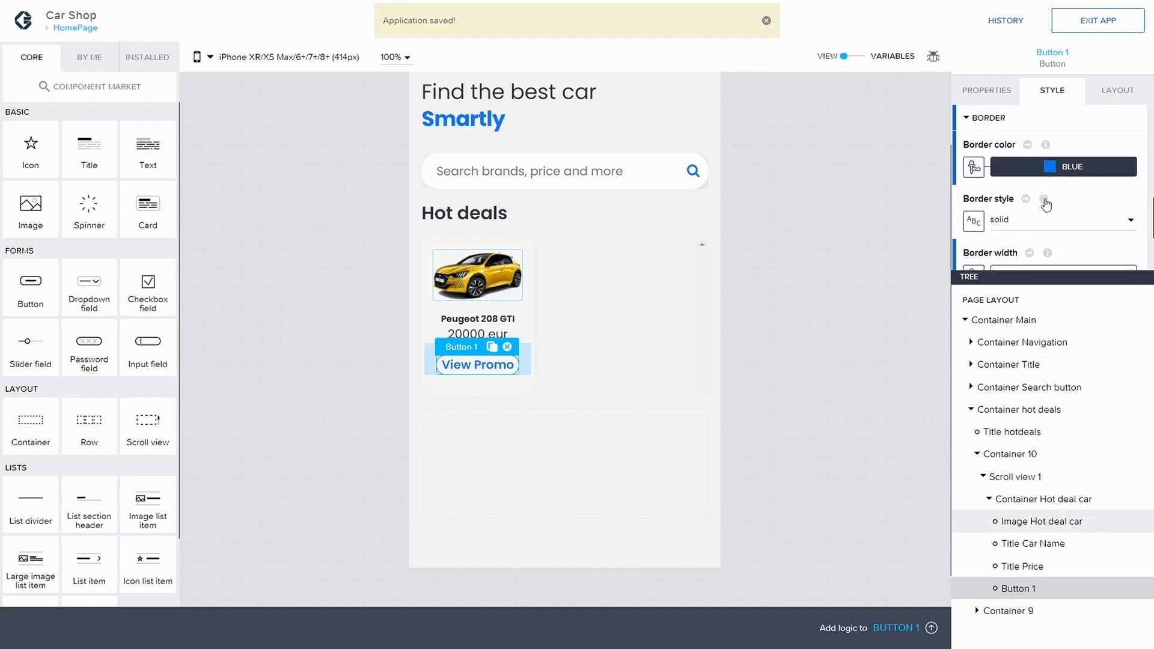
{"action": "scroll", "coordinate": [1010, 186], "scroll_direction": "up", "scroll_amount": 3}
{"action": "left_click", "coordinate": [966, 167]}
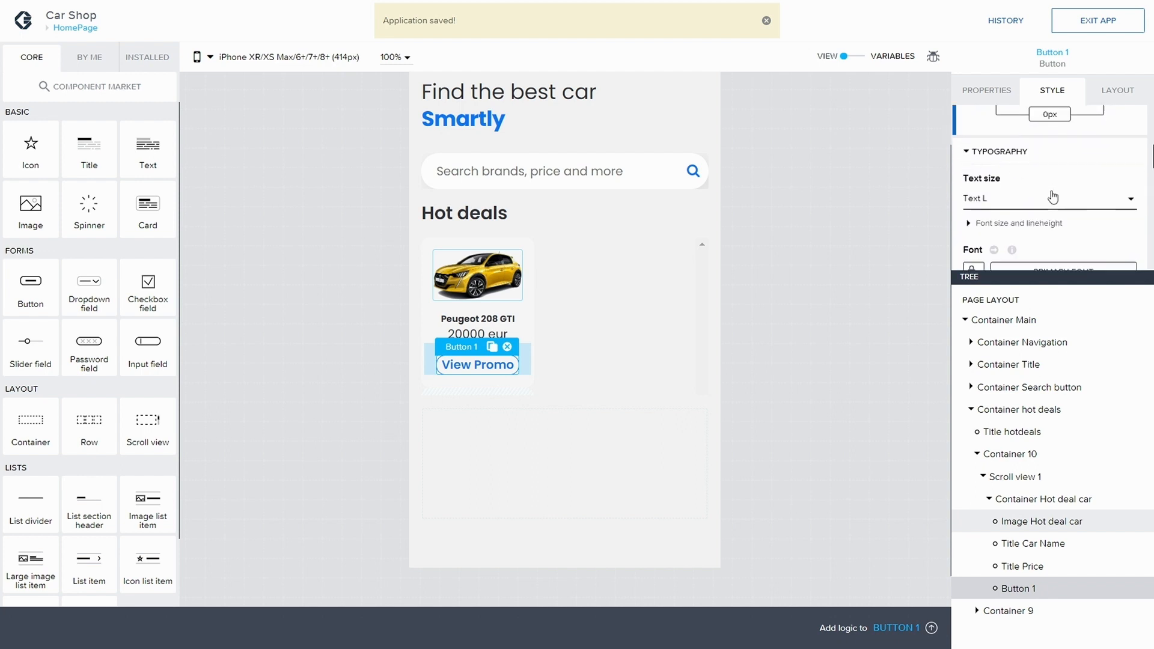
{"action": "left_click", "coordinate": [1006, 190]}
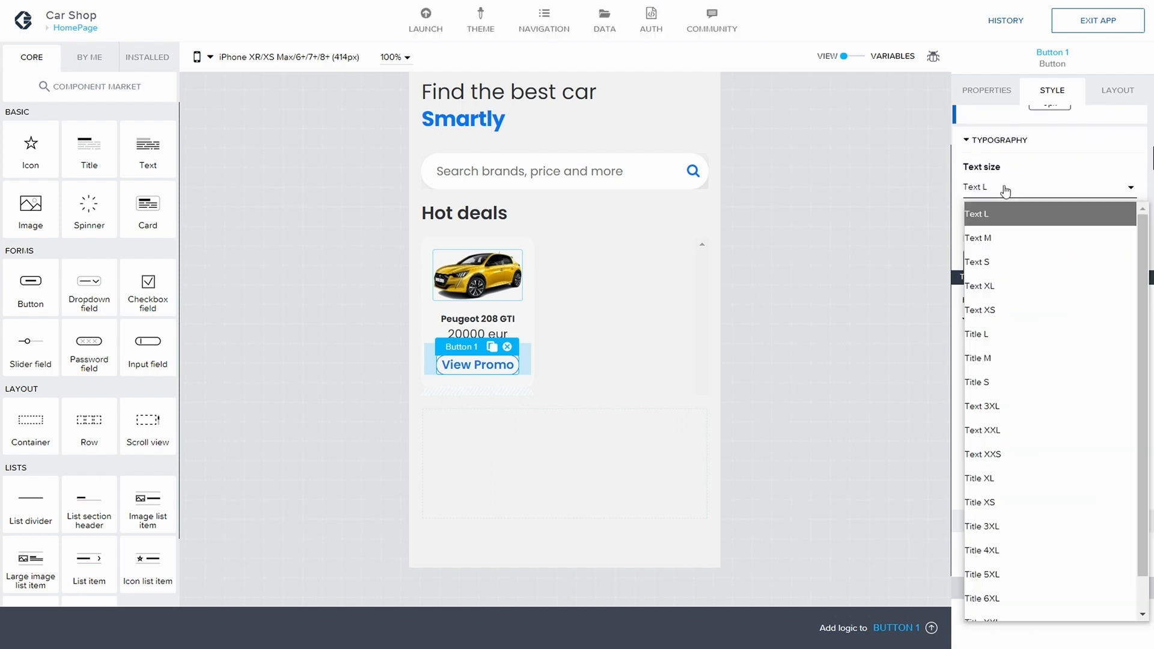
{"action": "left_click", "coordinate": [1005, 239]}
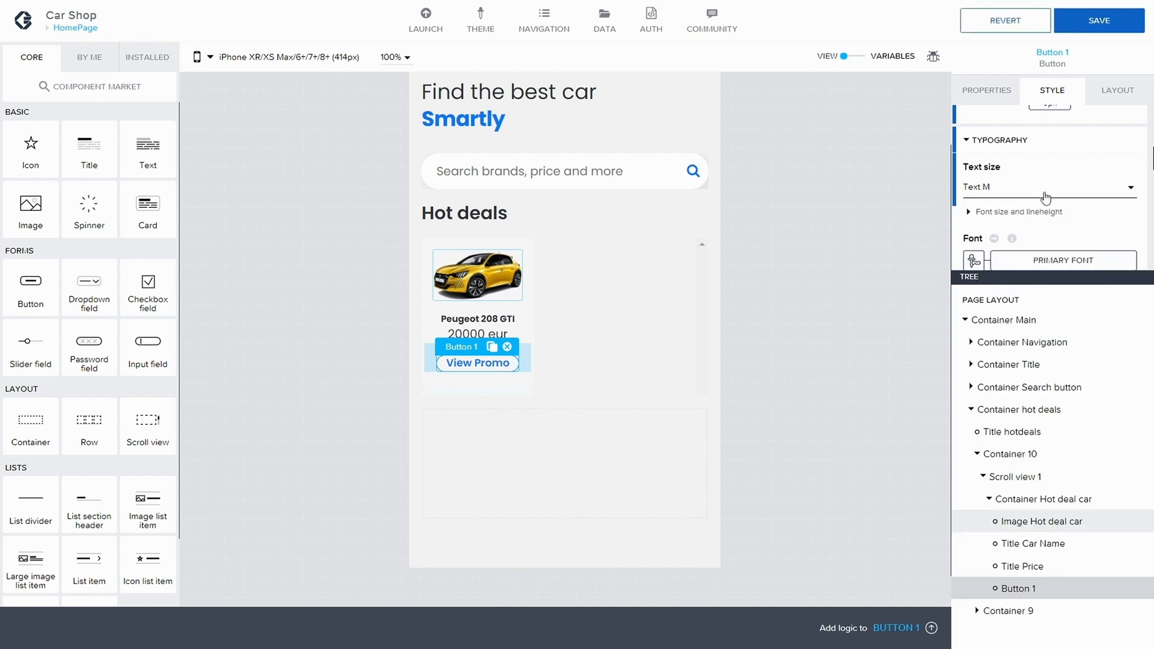
Step: Set Button 1's font weight to Normal (400) and save the app
{"action": "scroll", "coordinate": [1044, 194], "scroll_direction": "down", "scroll_amount": 3}
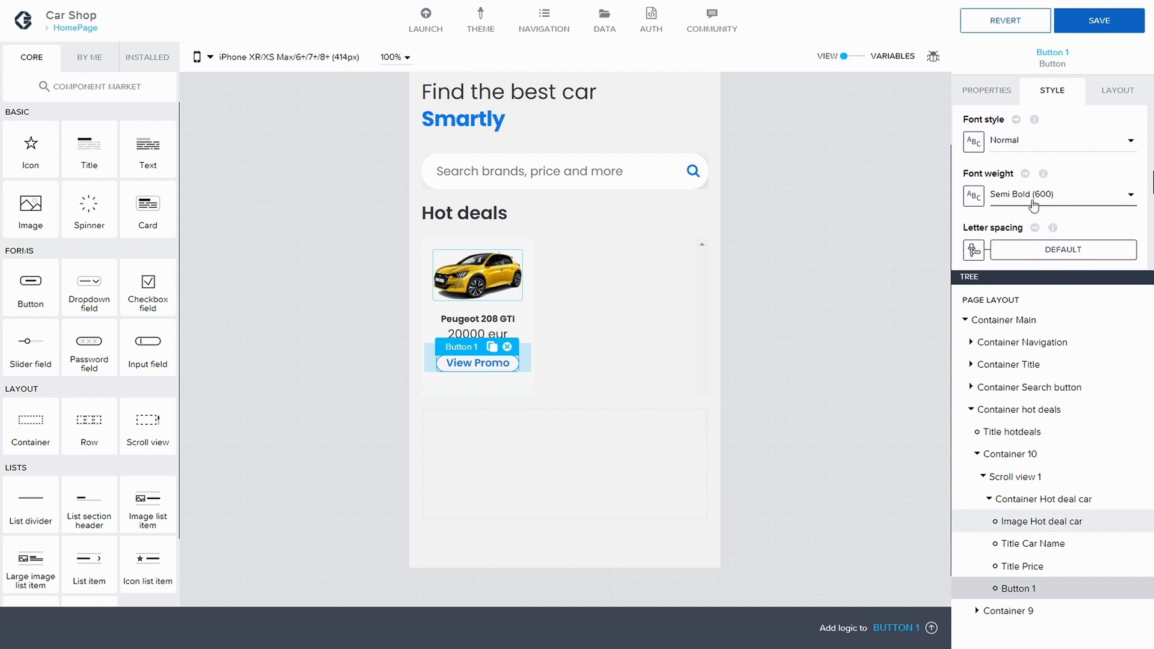
{"action": "left_click", "coordinate": [1046, 196]}
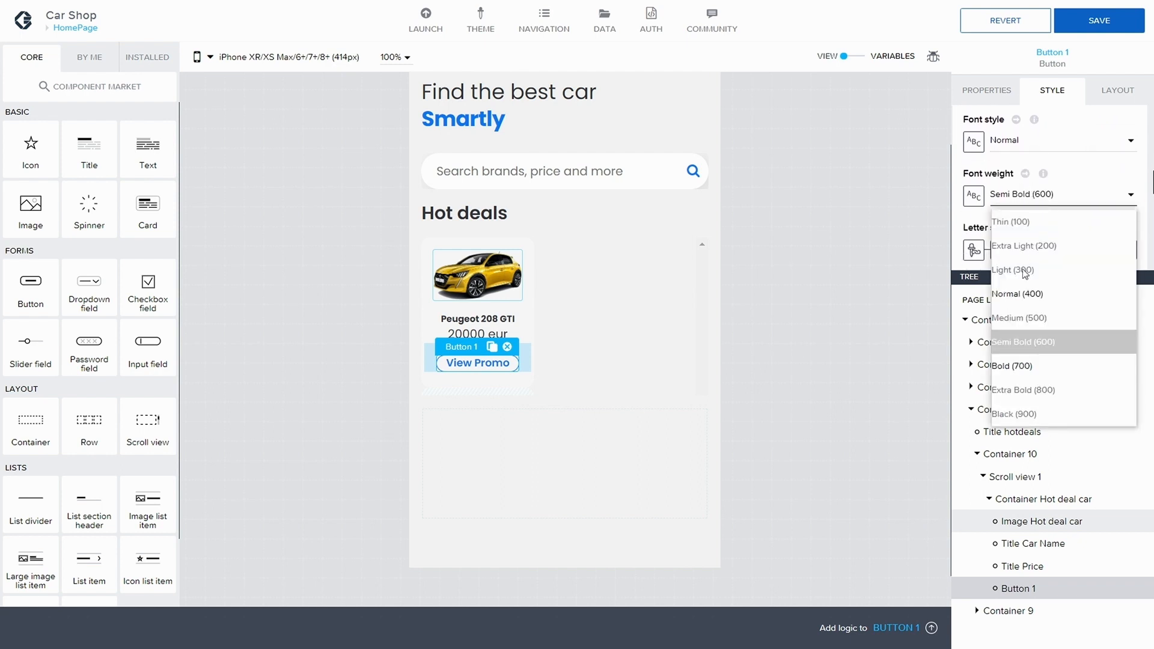
{"action": "left_click", "coordinate": [1027, 294]}
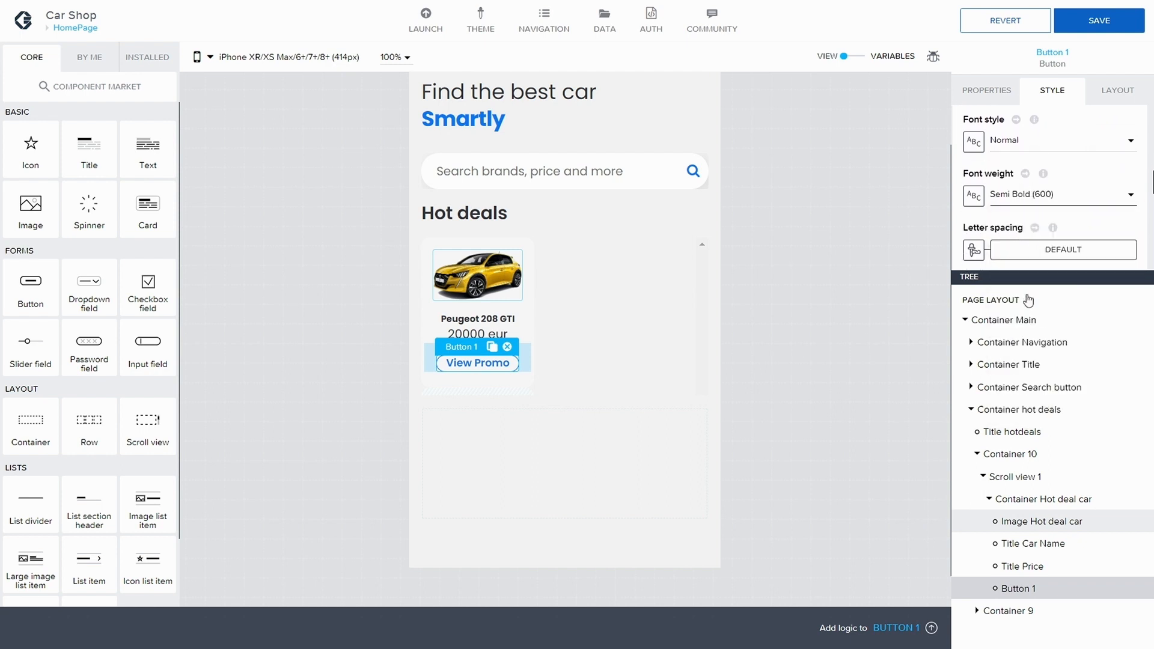
{"action": "left_click", "coordinate": [1106, 20]}
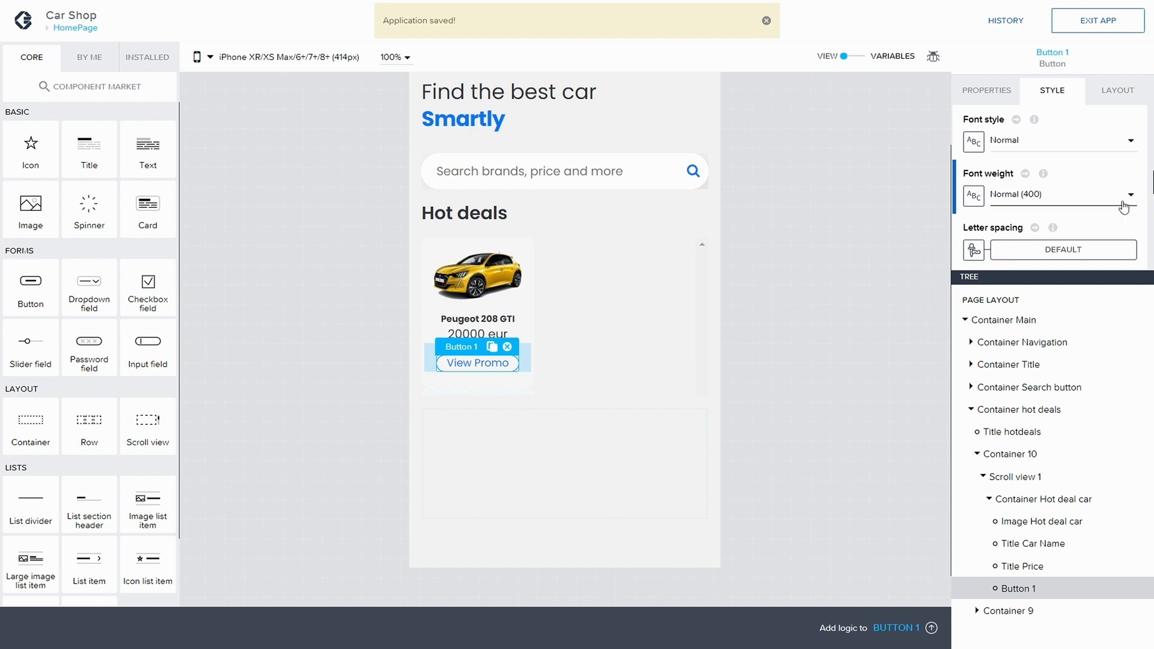
Step: Set Button 1's text size to Text S and save the app
{"action": "scroll", "coordinate": [1040, 114], "scroll_direction": "down", "scroll_amount": 1}
{"action": "mouse_move", "coordinate": [1026, 153]}
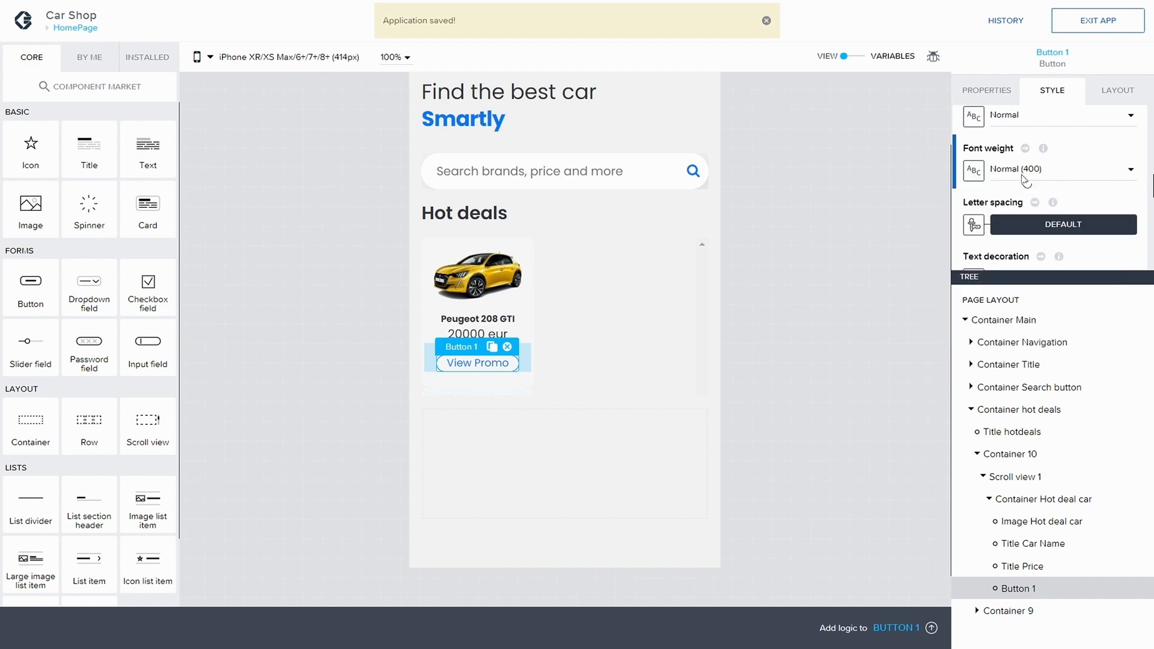
{"action": "scroll", "coordinate": [1043, 166], "scroll_direction": "up", "scroll_amount": 3}
{"action": "scroll", "coordinate": [1046, 168], "scroll_direction": "up", "scroll_amount": 4}
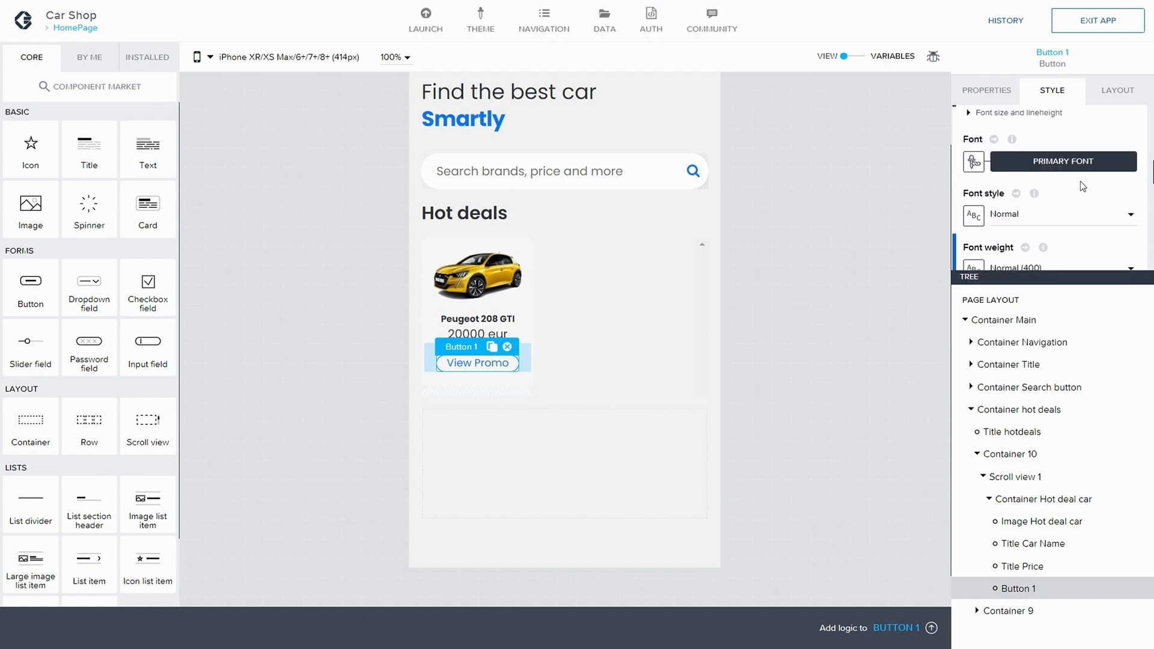
{"action": "left_click", "coordinate": [1053, 171]}
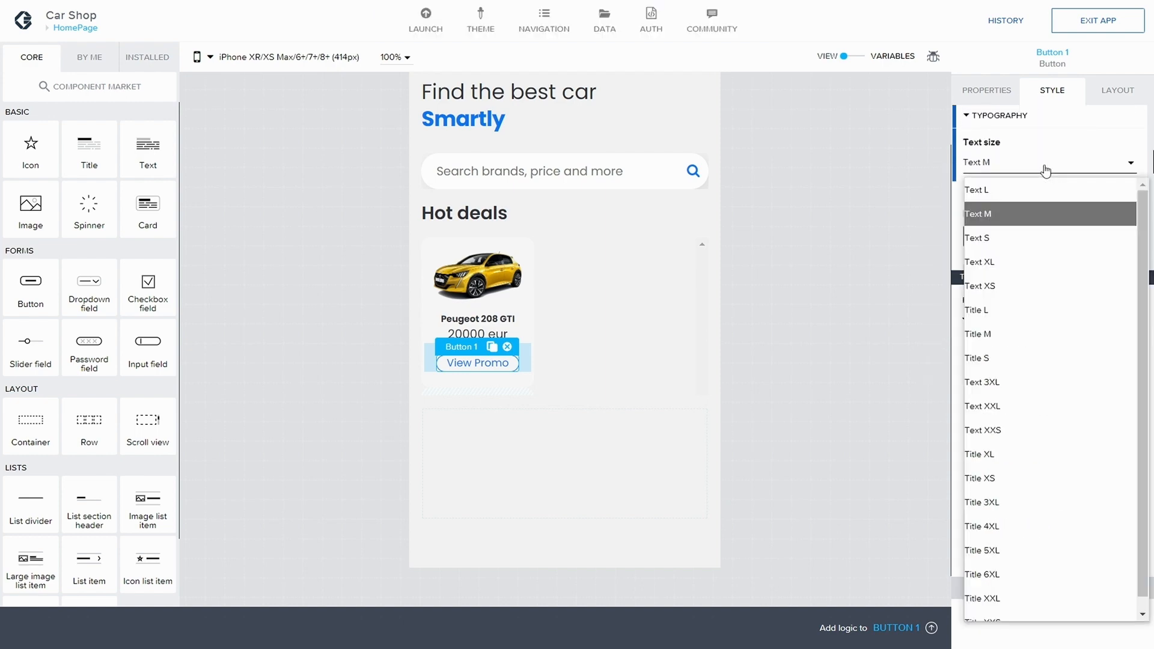
{"action": "left_click", "coordinate": [1016, 234]}
{"action": "left_click", "coordinate": [1104, 23]}
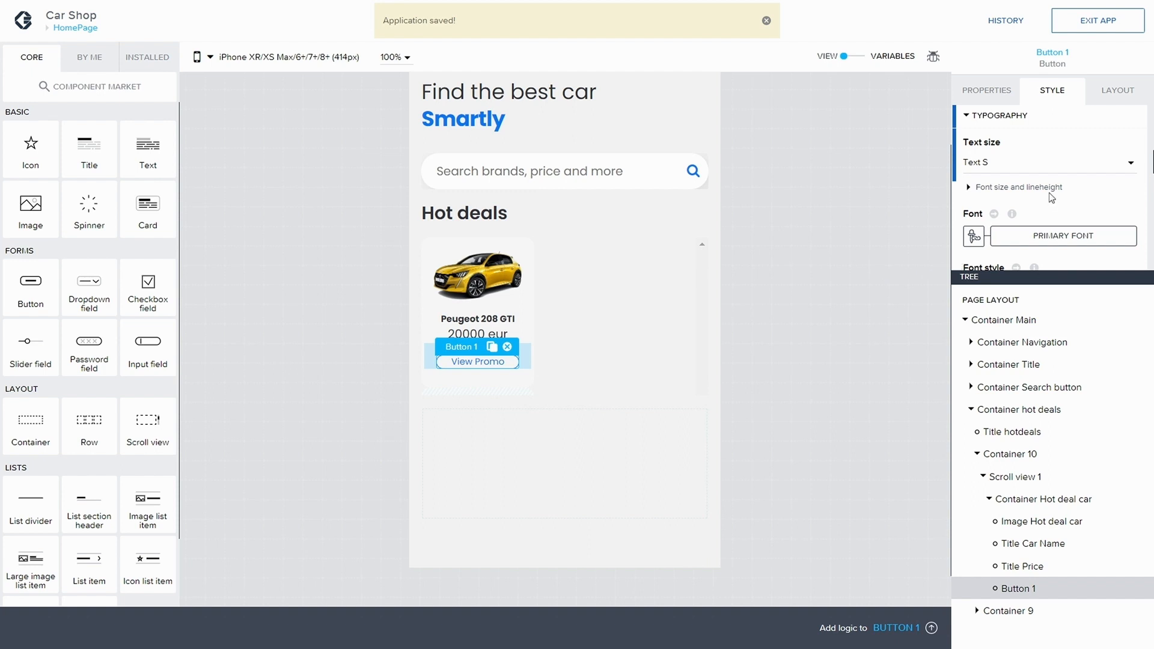
Step: Set Button 1's top and bottom padding to the S (8px) theme spacing and save the app
{"action": "scroll", "coordinate": [1031, 203], "scroll_direction": "down", "scroll_amount": 1}
{"action": "mouse_move", "coordinate": [1032, 202]}
{"action": "scroll", "coordinate": [1032, 202], "scroll_direction": "down", "scroll_amount": 1}
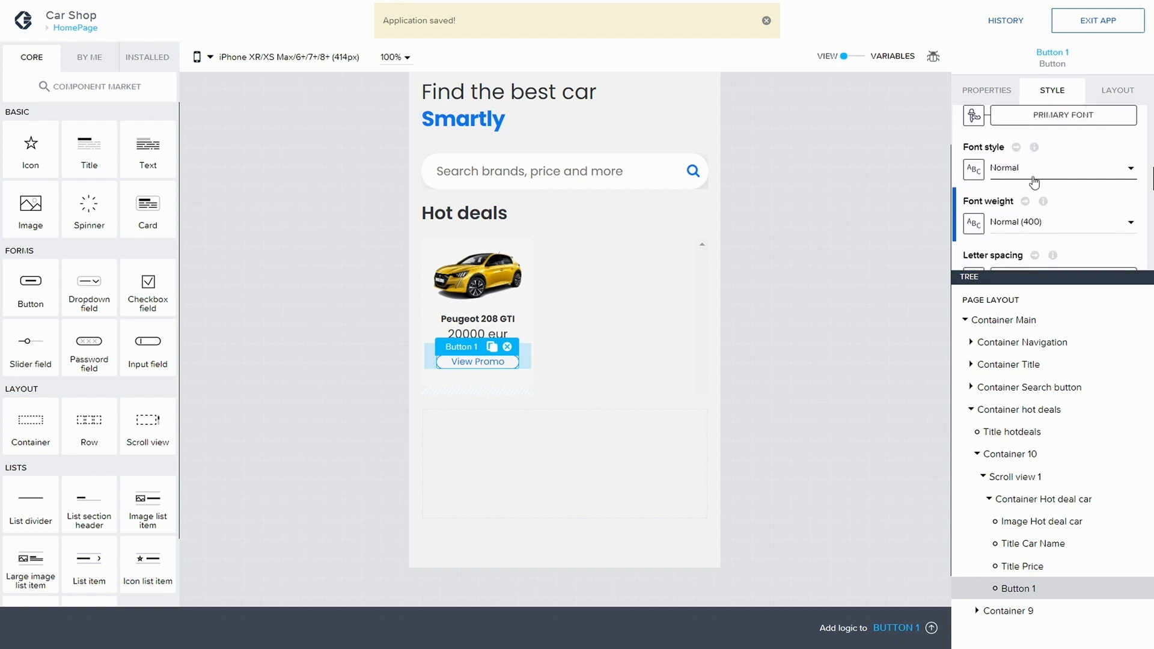
{"action": "scroll", "coordinate": [1033, 176], "scroll_direction": "up", "scroll_amount": 2}
{"action": "scroll", "coordinate": [986, 159], "scroll_direction": "up", "scroll_amount": 2}
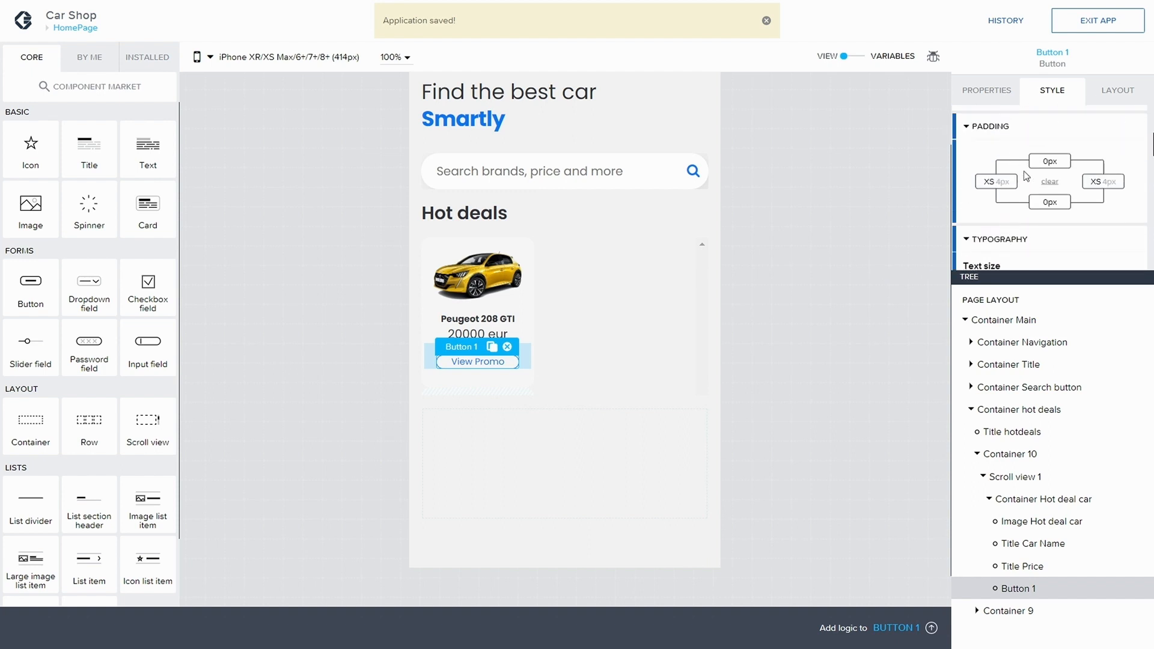
{"action": "left_click", "coordinate": [1050, 162]}
{"action": "left_click", "coordinate": [998, 174]}
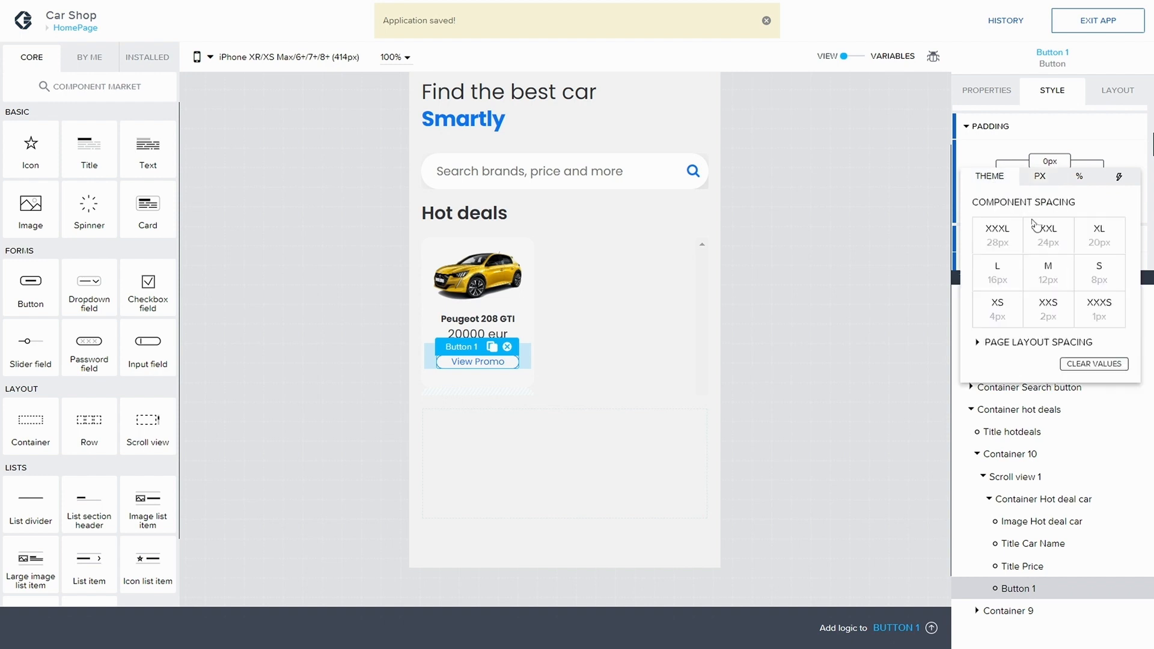
{"action": "left_click", "coordinate": [1103, 277]}
{"action": "left_click", "coordinate": [1114, 137]}
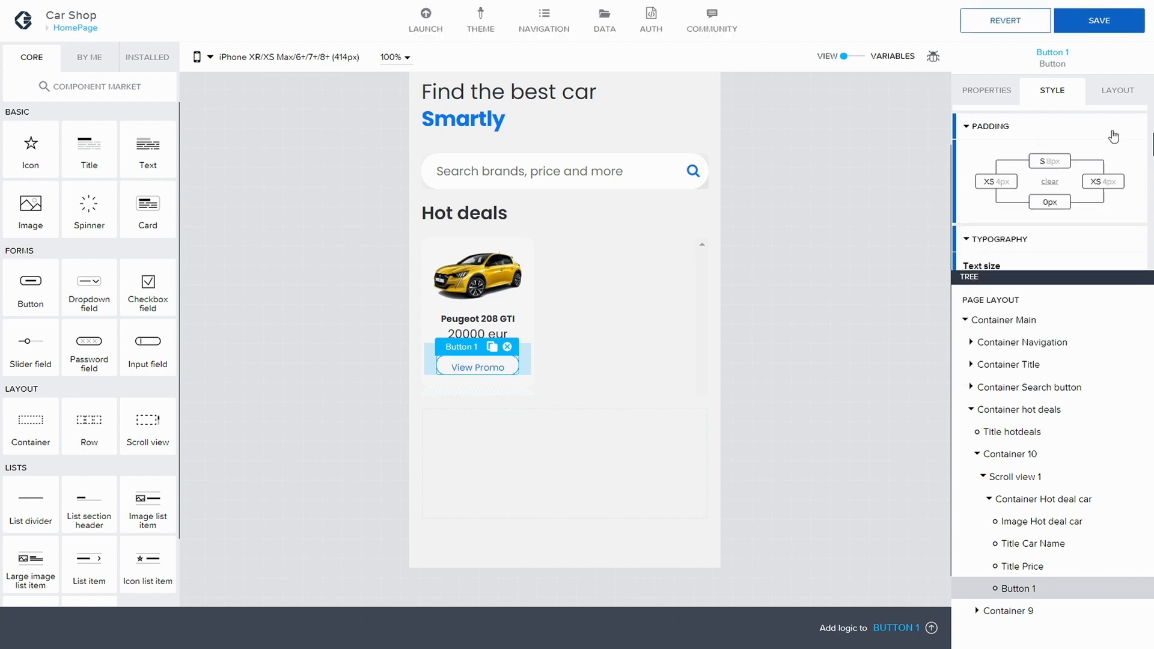
{"action": "left_click", "coordinate": [1051, 204]}
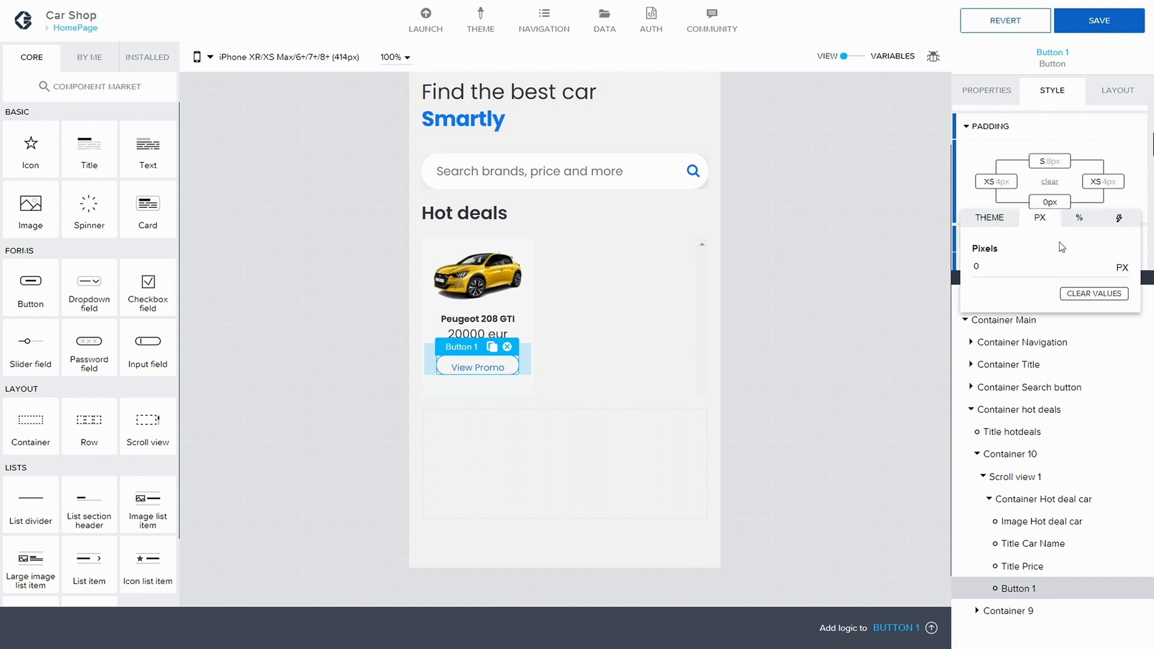
{"action": "left_click", "coordinate": [1001, 220]}
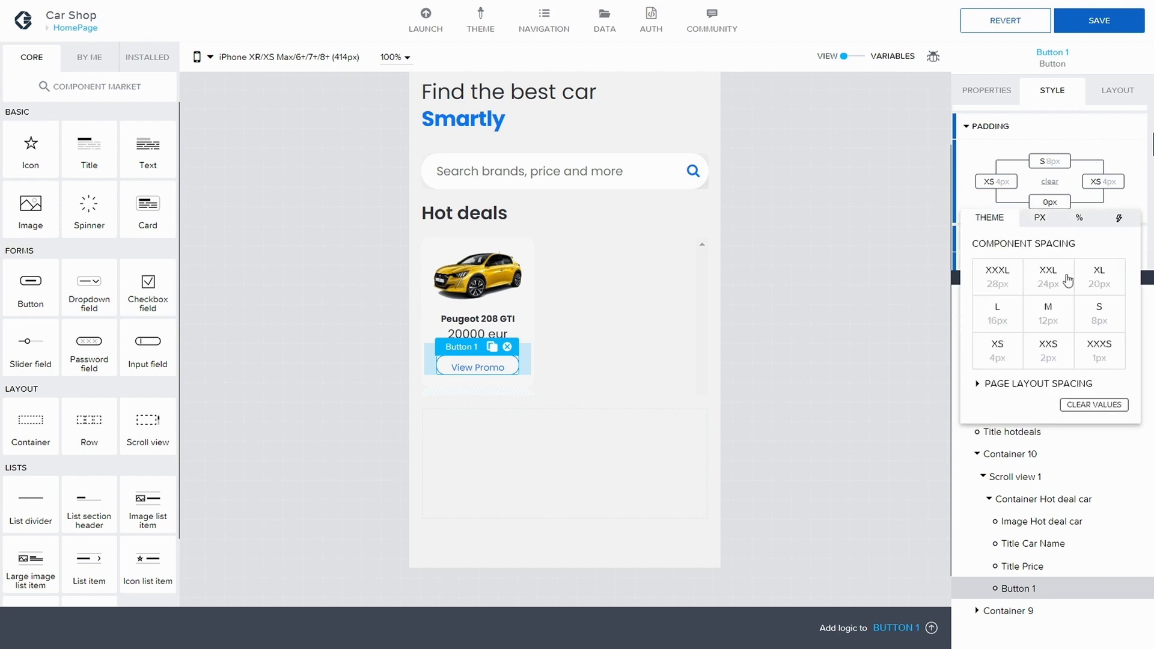
{"action": "left_click", "coordinate": [1102, 317]}
{"action": "left_click", "coordinate": [1109, 24]}
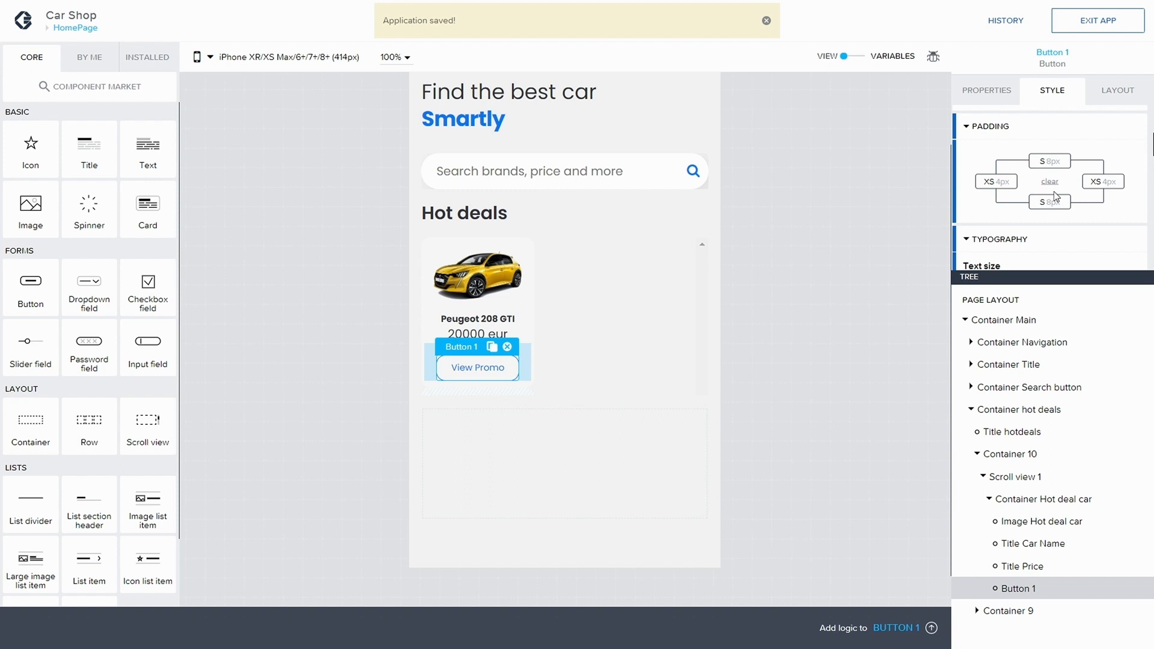
{"action": "left_click", "coordinate": [998, 184]}
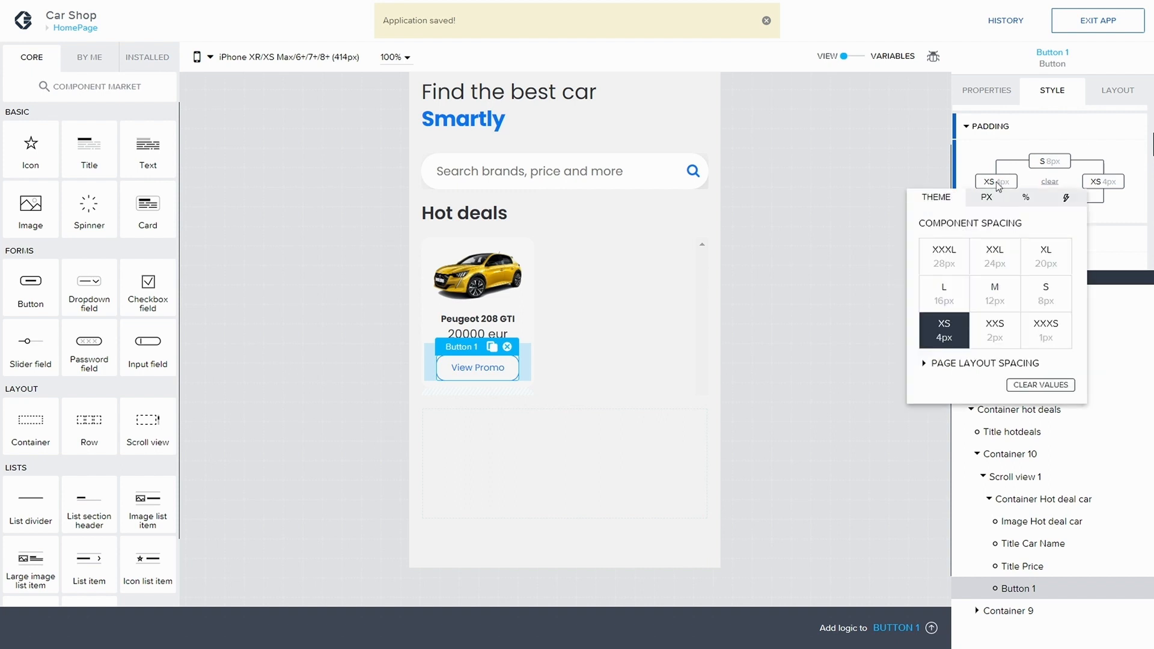
{"action": "left_click", "coordinate": [996, 182]}
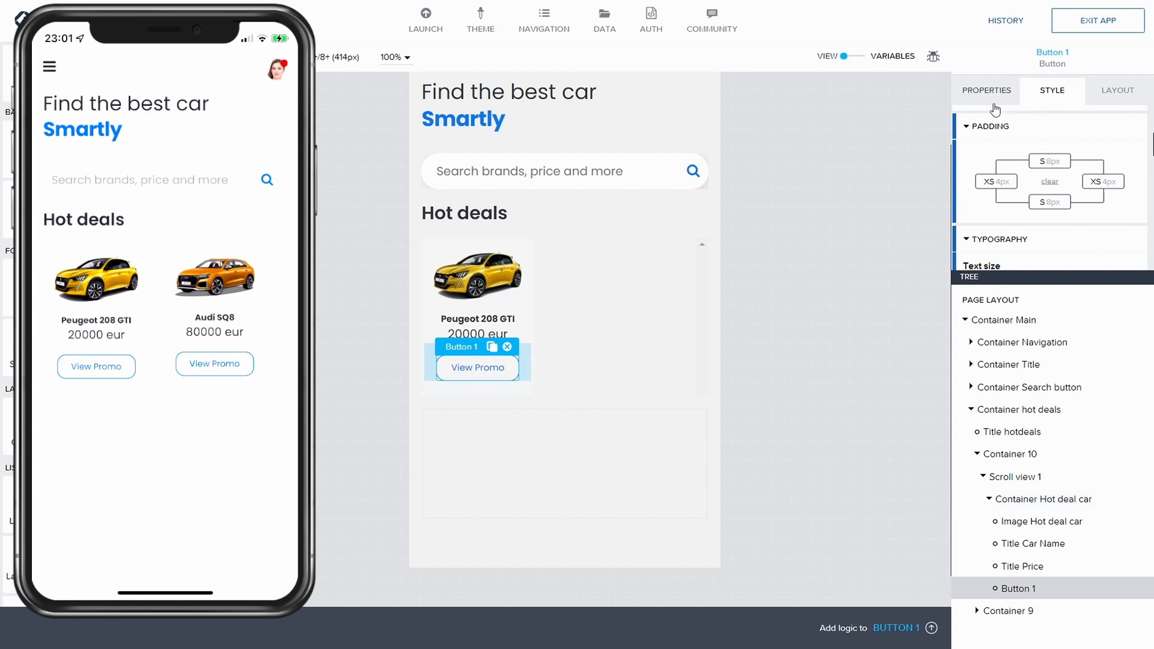
Step: Edit the Hot deal container style class of the hot deal car container and set its shadow Offset X to a custom 0
{"action": "left_click", "coordinate": [1029, 498]}
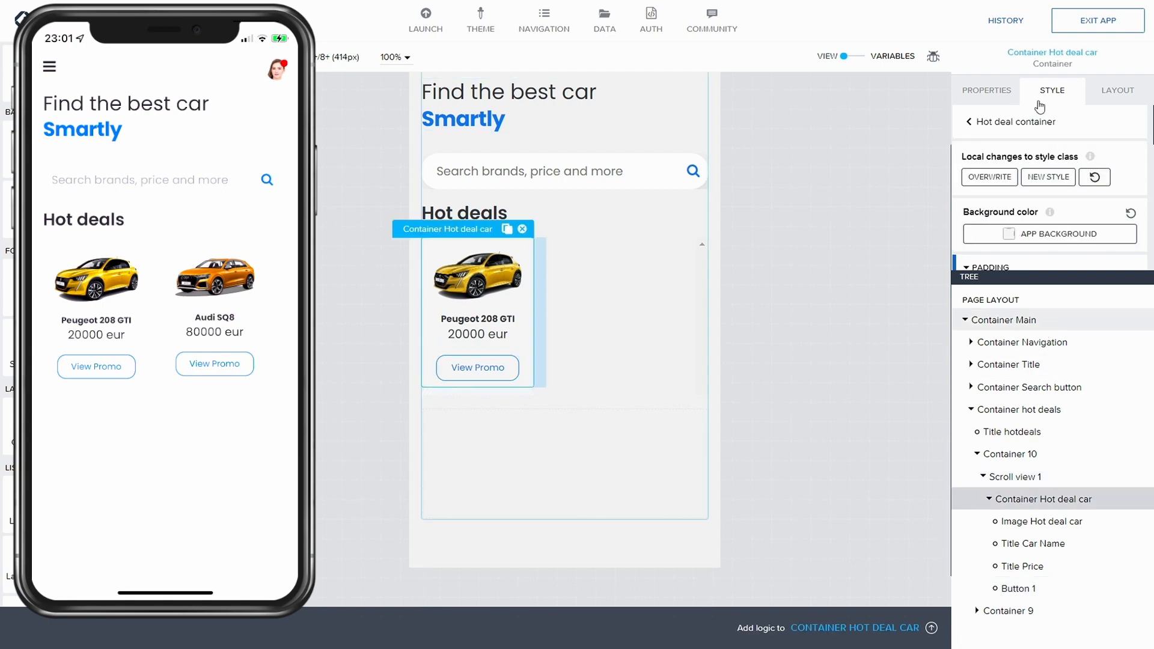
{"action": "left_click", "coordinate": [1001, 179]}
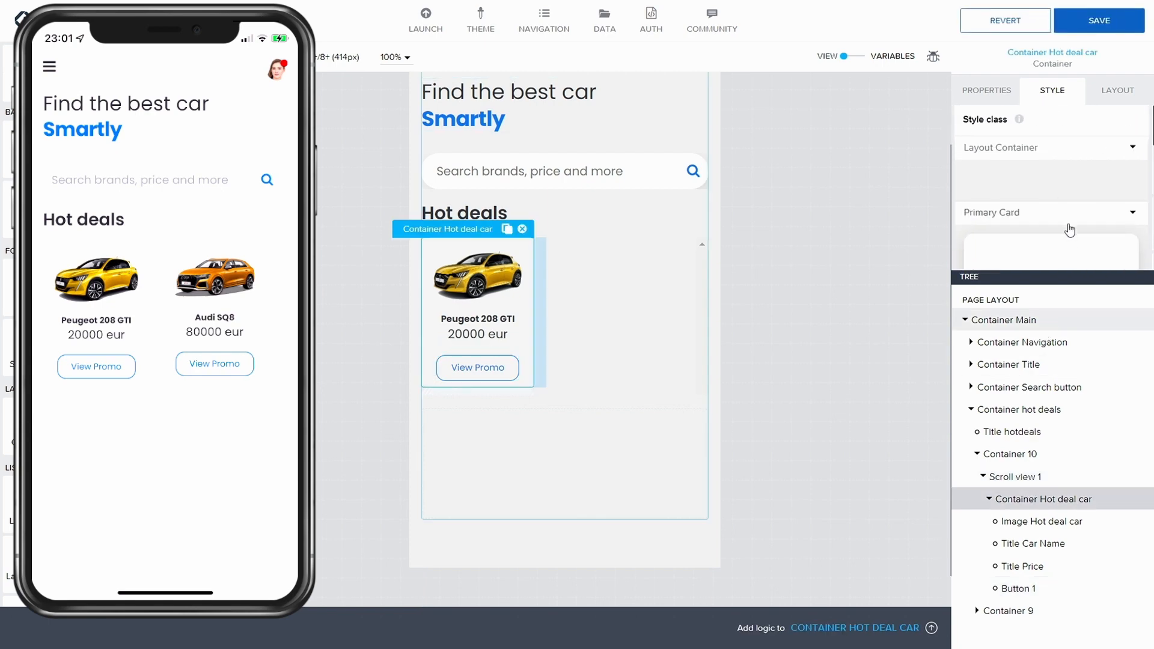
{"action": "scroll", "coordinate": [1069, 230], "scroll_direction": "down", "scroll_amount": 10}
{"action": "left_click", "coordinate": [1130, 200]}
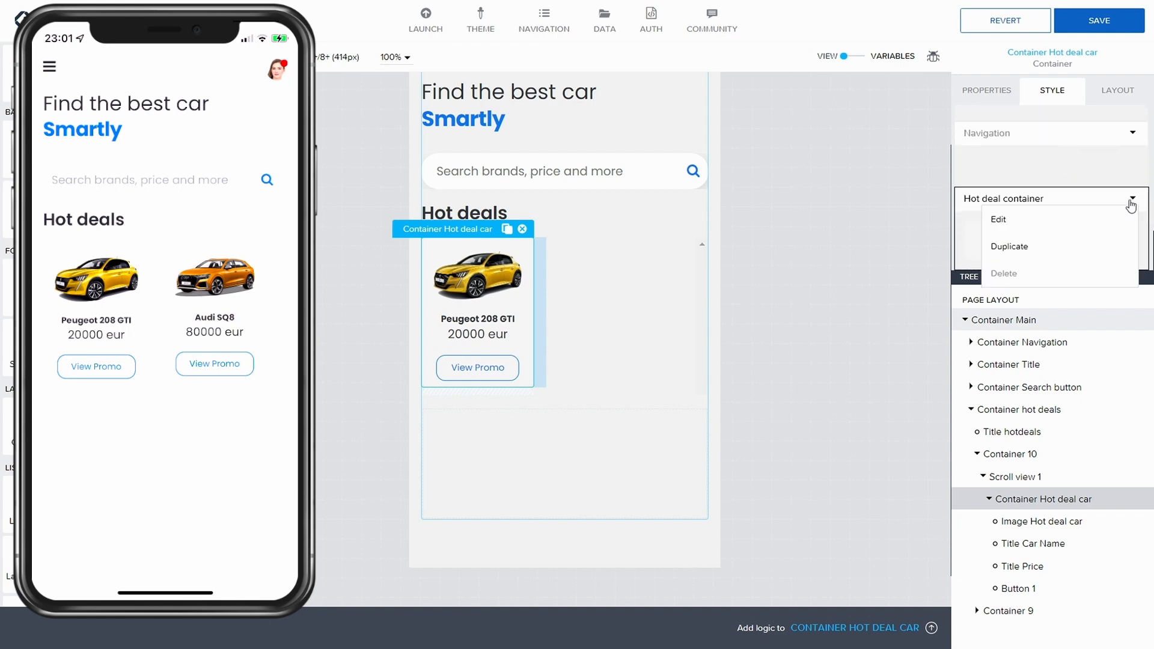
{"action": "left_click", "coordinate": [1000, 219]}
{"action": "scroll", "coordinate": [1025, 191], "scroll_direction": "down", "scroll_amount": 2}
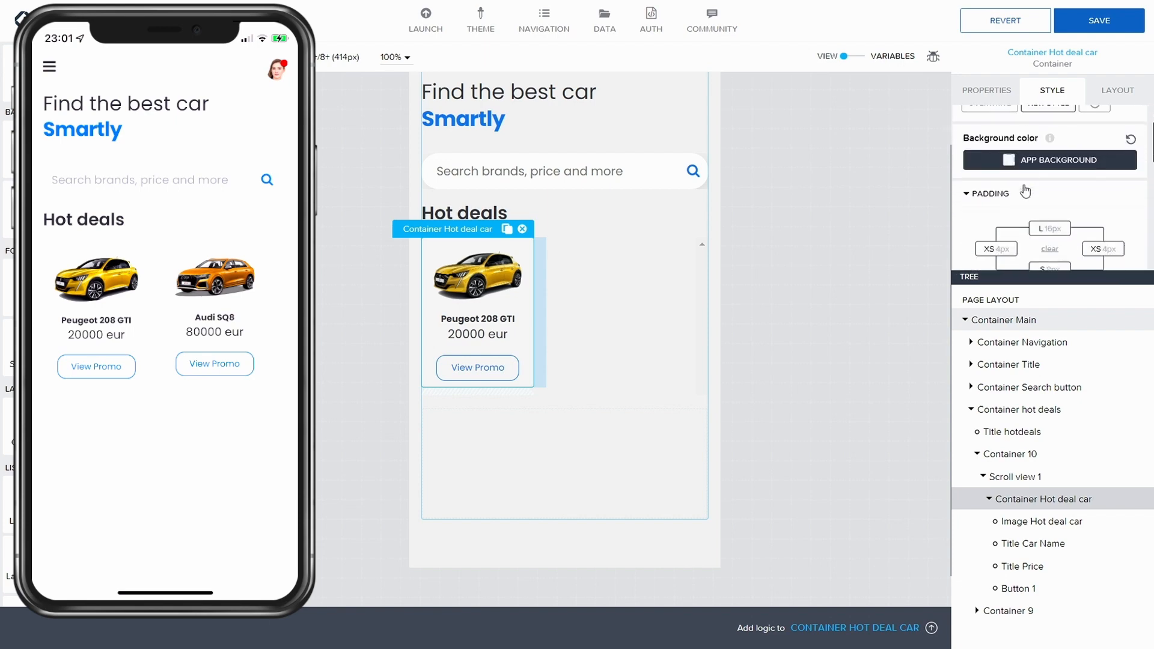
{"action": "left_click", "coordinate": [1025, 191]}
{"action": "scroll", "coordinate": [1024, 191], "scroll_direction": "down", "scroll_amount": 1}
{"action": "left_click", "coordinate": [1015, 137]}
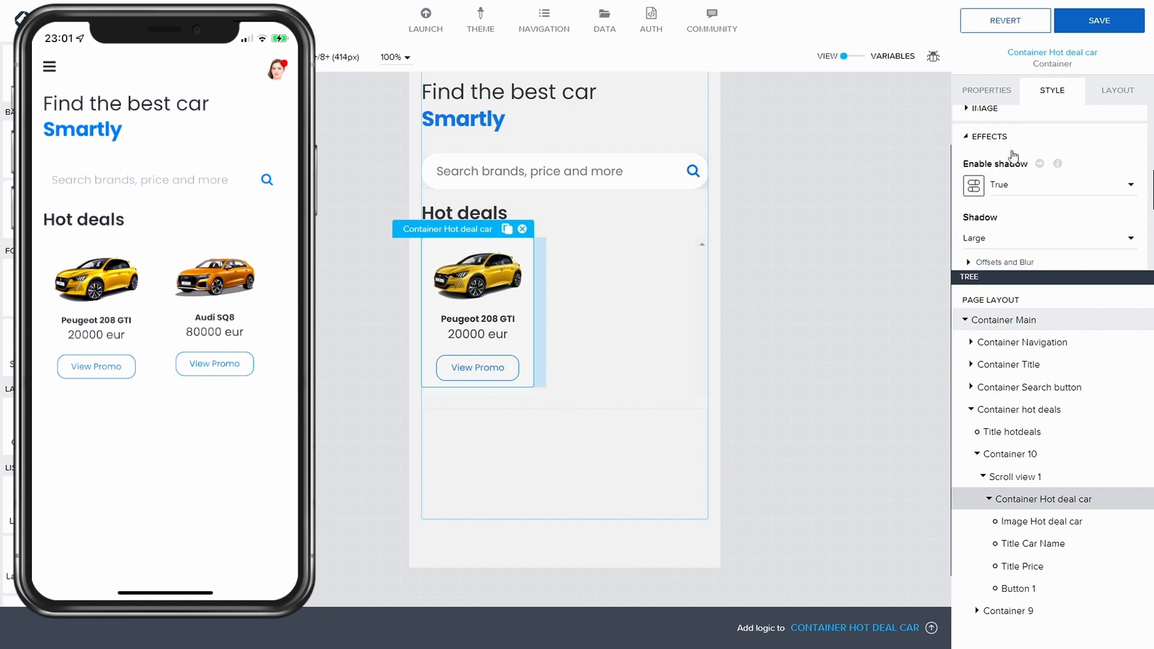
{"action": "scroll", "coordinate": [1013, 200], "scroll_direction": "down", "scroll_amount": 2}
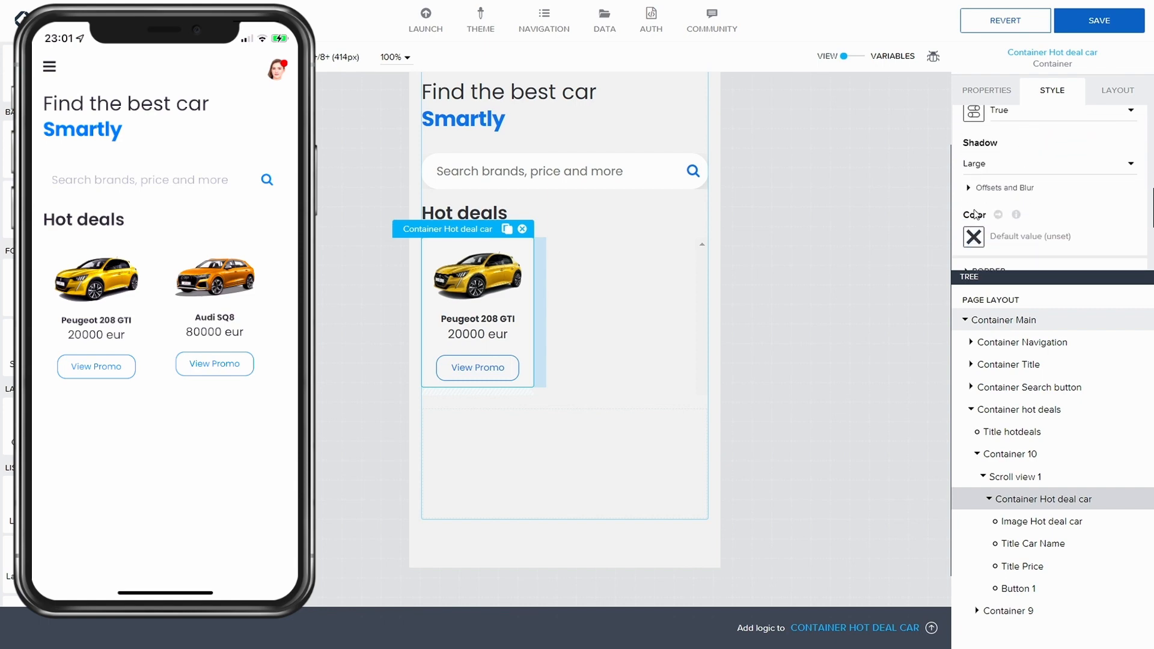
{"action": "left_click", "coordinate": [1001, 189]}
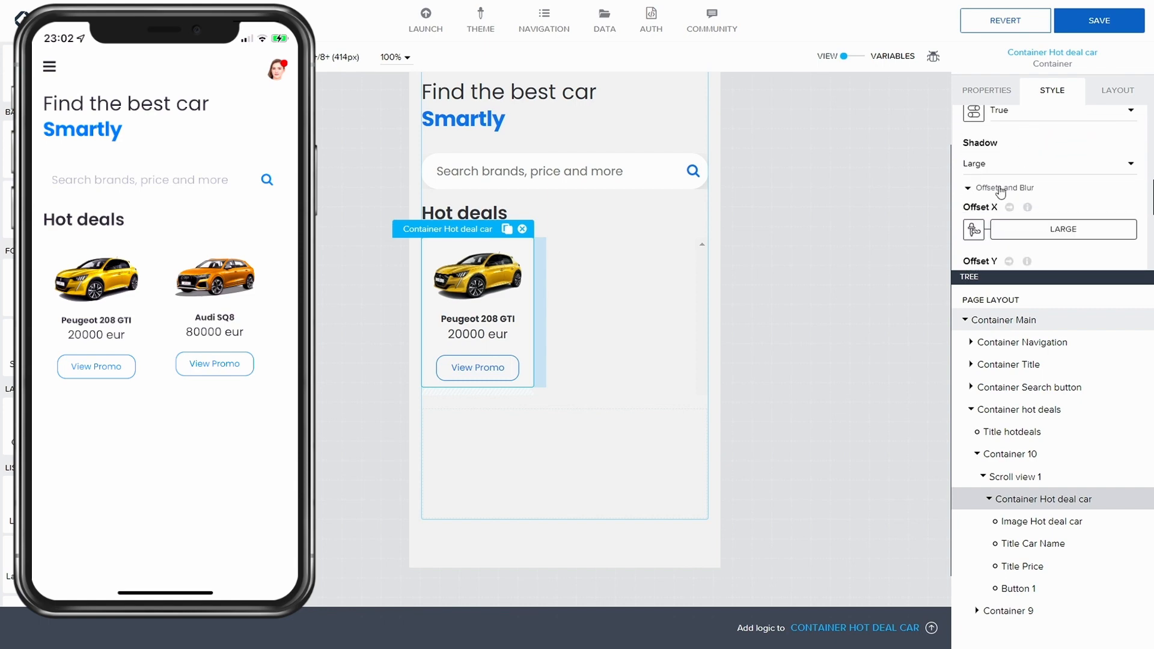
{"action": "scroll", "coordinate": [1001, 191], "scroll_direction": "down", "scroll_amount": 1}
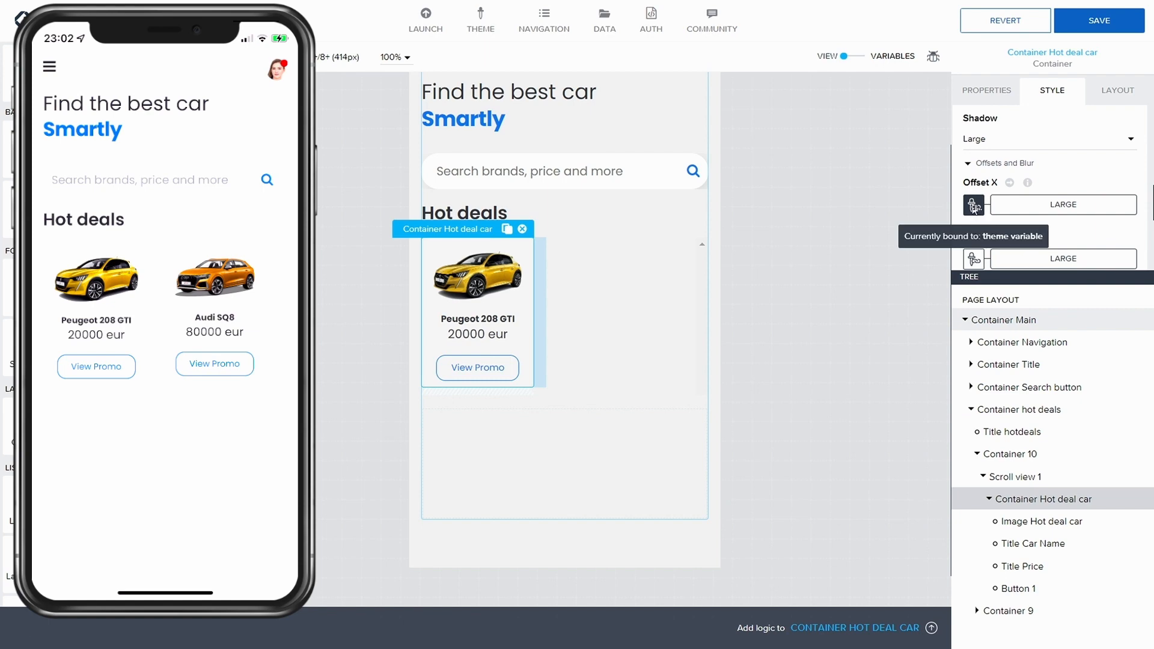
{"action": "left_click", "coordinate": [974, 207]}
{"action": "left_click", "coordinate": [778, 255]}
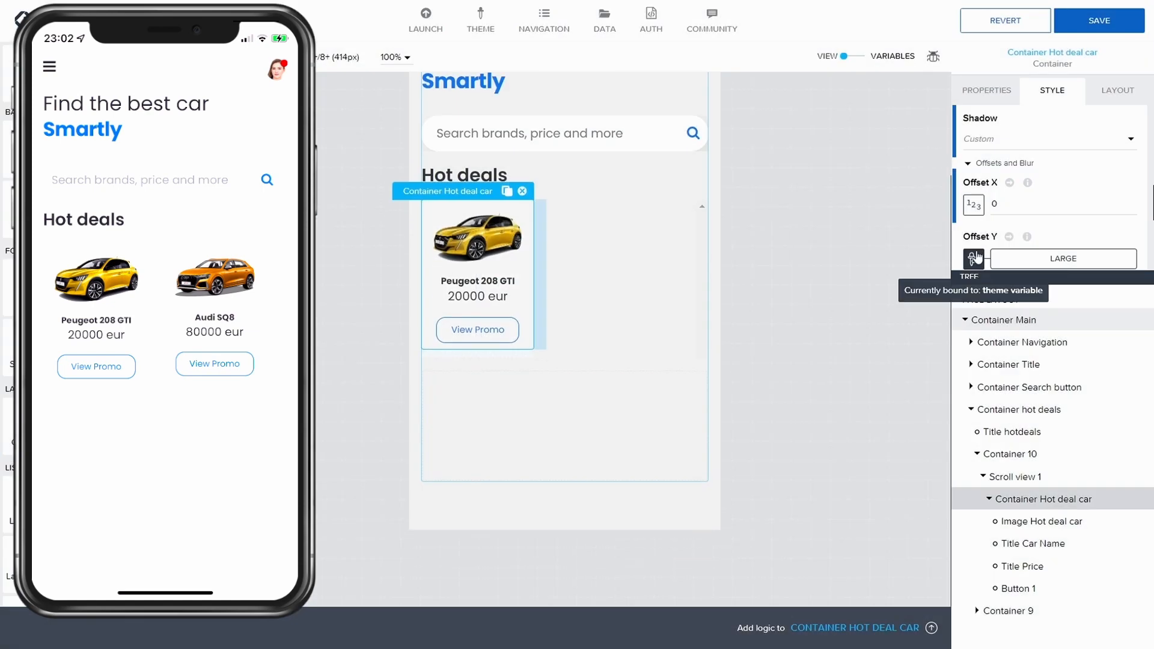
Step: Set the shadow's Offset Y and Blur radius to custom values of 0
{"action": "left_click", "coordinate": [974, 258]}
{"action": "left_click", "coordinate": [857, 235]}
{"action": "scroll", "coordinate": [990, 230], "scroll_direction": "down", "scroll_amount": 3}
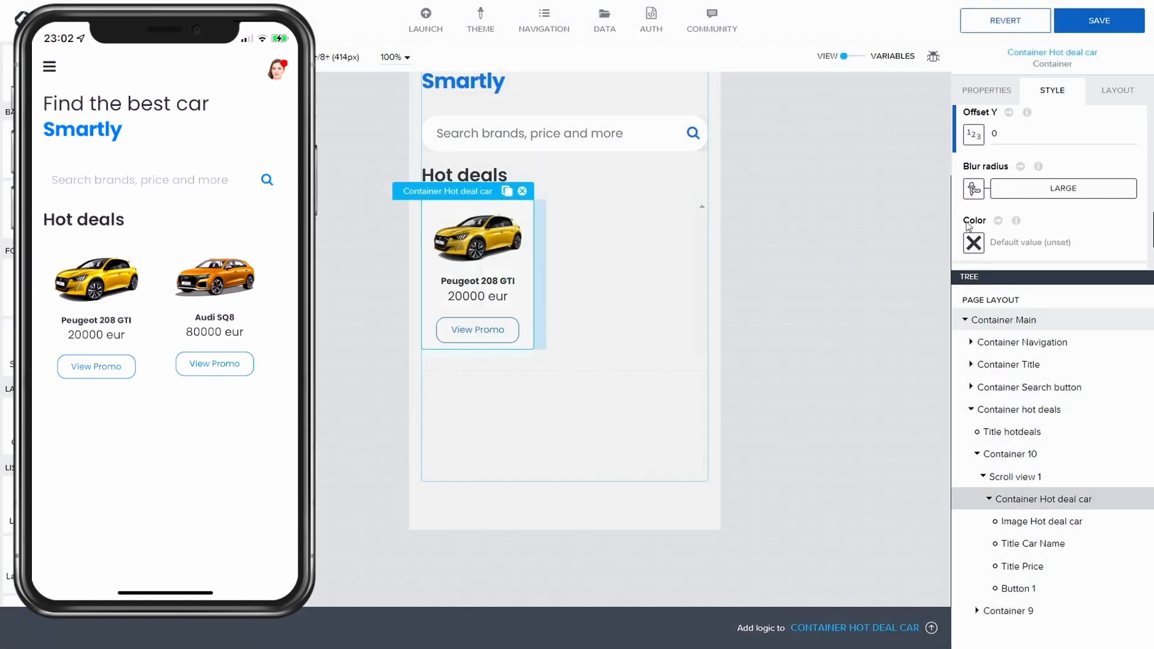
{"action": "left_click", "coordinate": [974, 188]}
{"action": "left_click", "coordinate": [851, 217]}
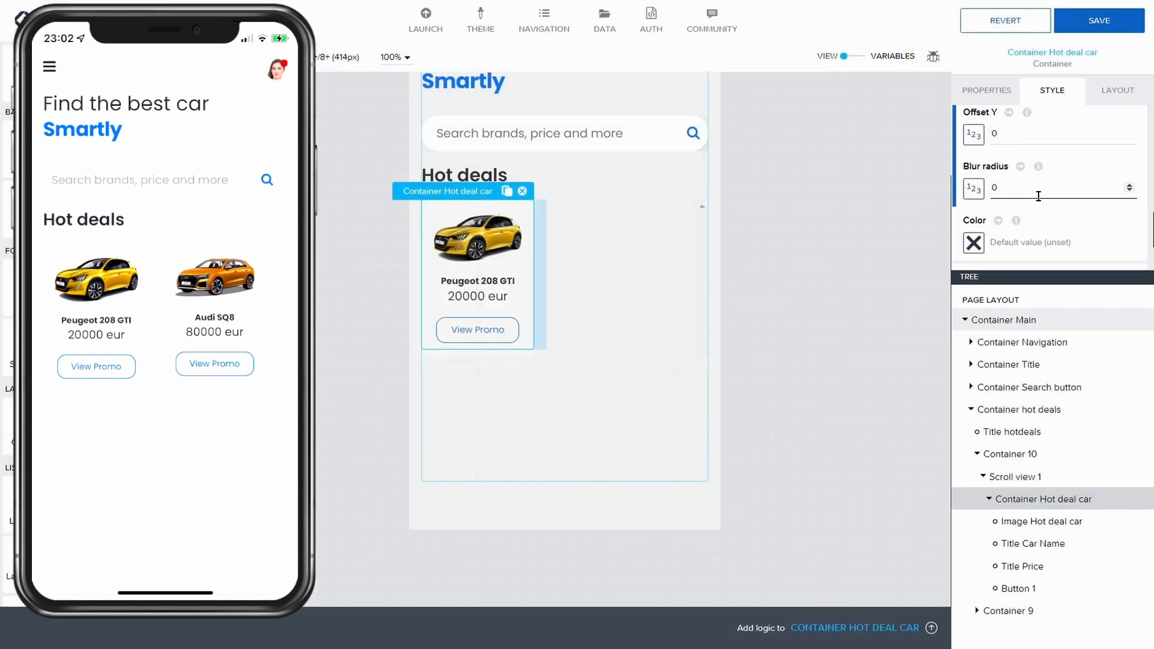
{"action": "scroll", "coordinate": [1039, 196], "scroll_direction": "up", "scroll_amount": 3}
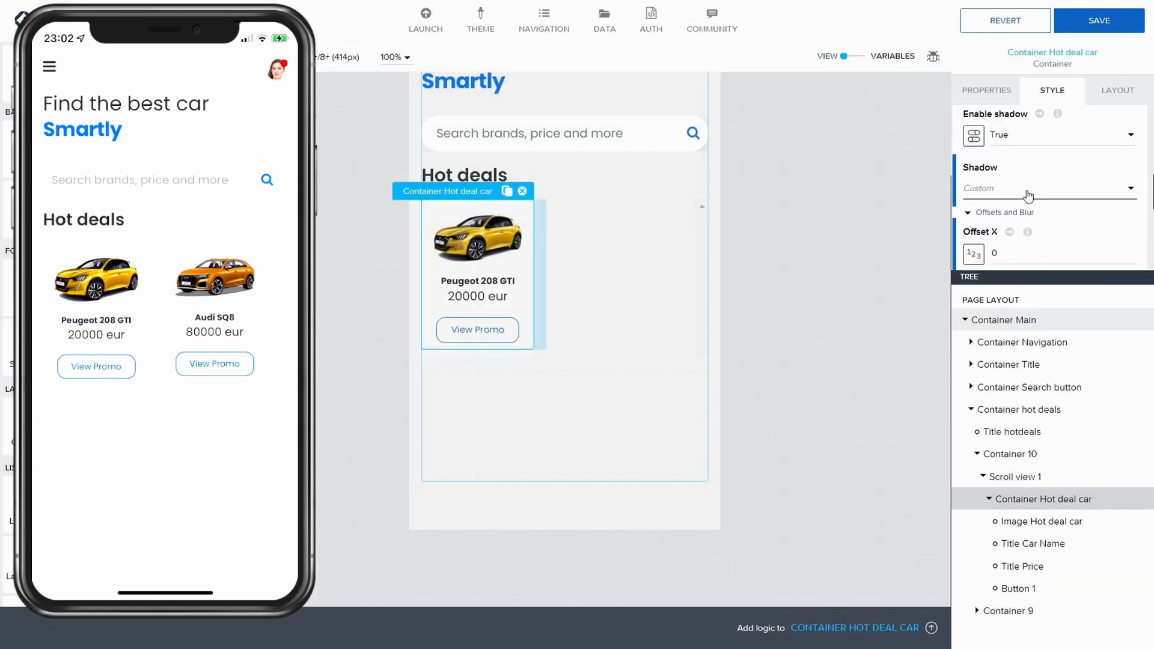
{"action": "left_click", "coordinate": [1029, 195]}
{"action": "left_click", "coordinate": [1030, 198]}
Step: Set the shadow color to a static rgba(0,0,0,0.61)
{"action": "scroll", "coordinate": [1045, 232], "scroll_direction": "down", "scroll_amount": 1}
{"action": "scroll", "coordinate": [1069, 197], "scroll_direction": "down", "scroll_amount": 3}
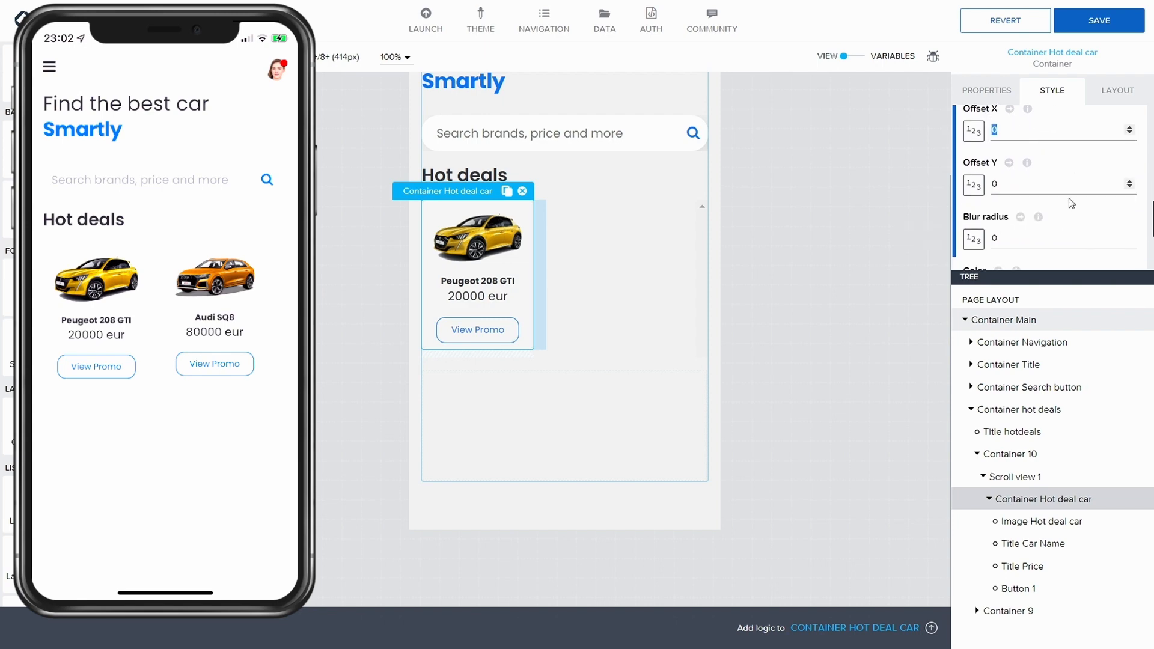
{"action": "scroll", "coordinate": [1046, 216], "scroll_direction": "down", "scroll_amount": 1}
{"action": "left_click", "coordinate": [988, 191]}
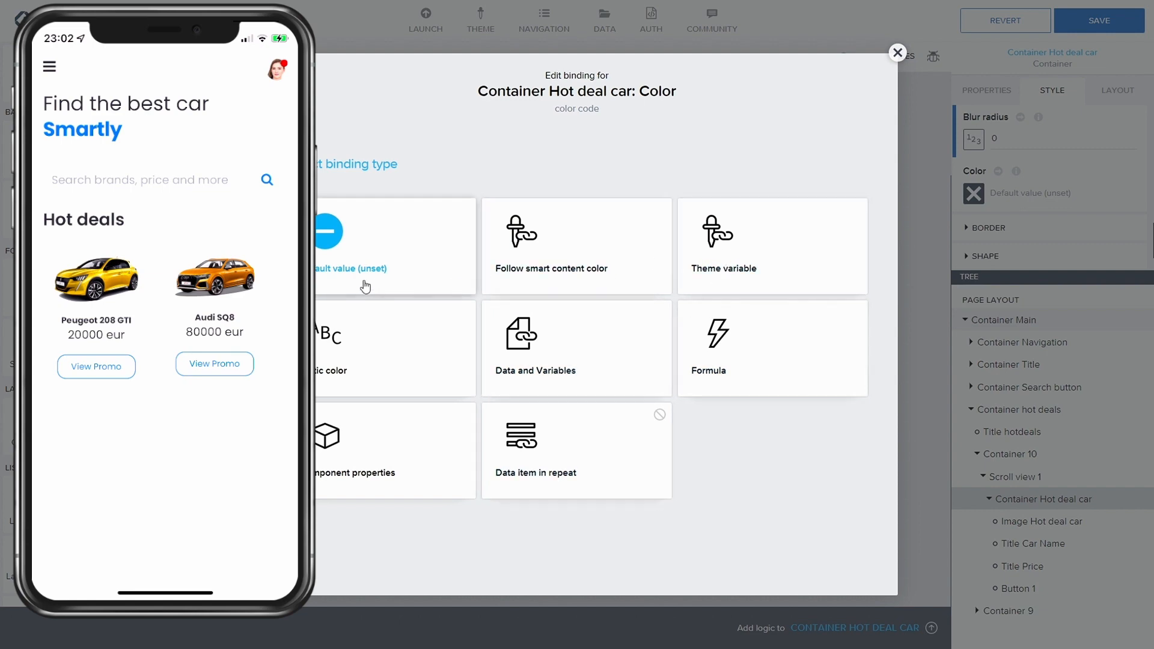
{"action": "left_click", "coordinate": [376, 361]}
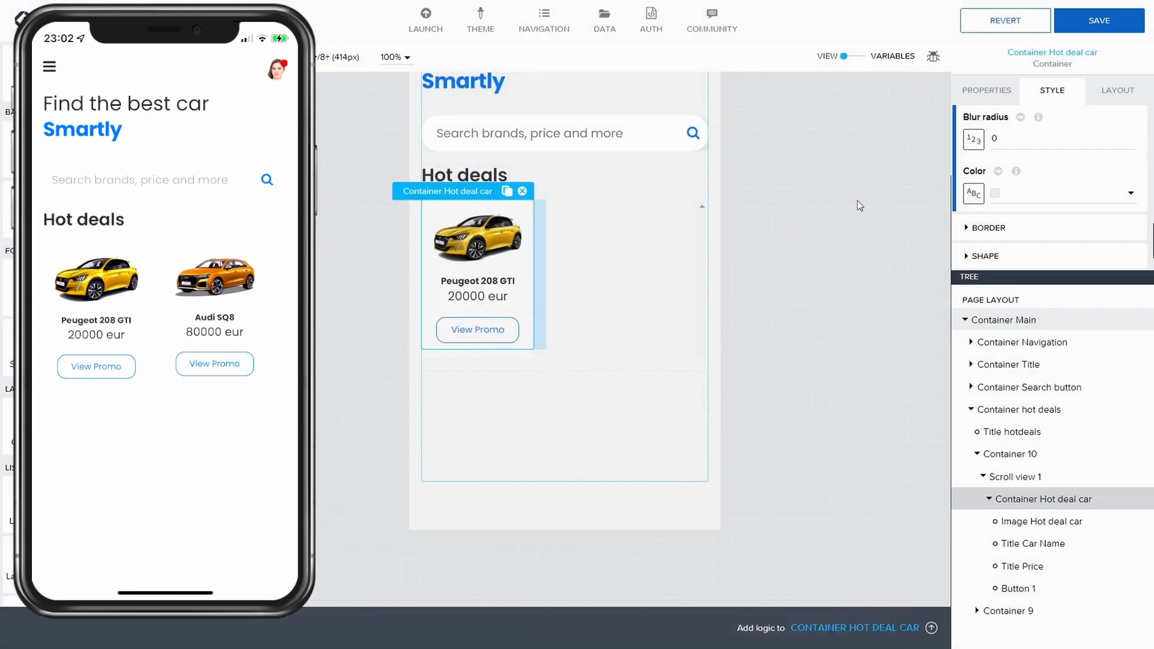
{"action": "left_click", "coordinate": [1125, 193]}
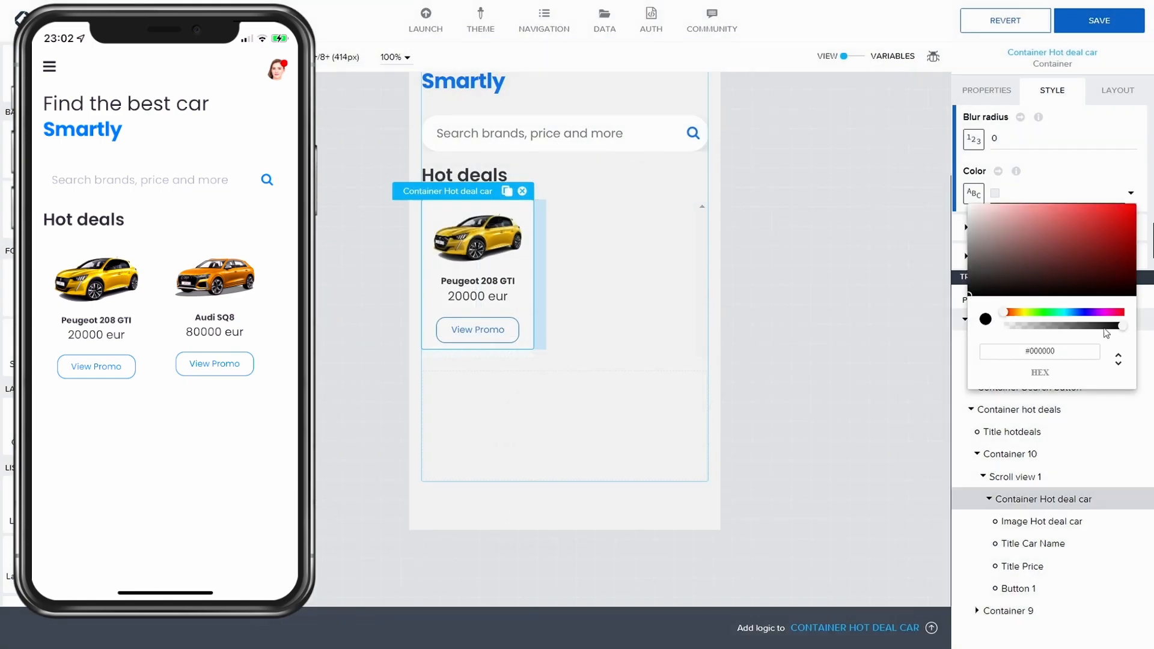
{"action": "left_click_drag", "start_coordinate": [1124, 326], "coordinate": [1081, 325]}
{"action": "left_click", "coordinate": [1098, 167]}
Step: Set the shadow's blur radius to 40
{"action": "scroll", "coordinate": [1002, 193], "scroll_direction": "up", "scroll_amount": 1}
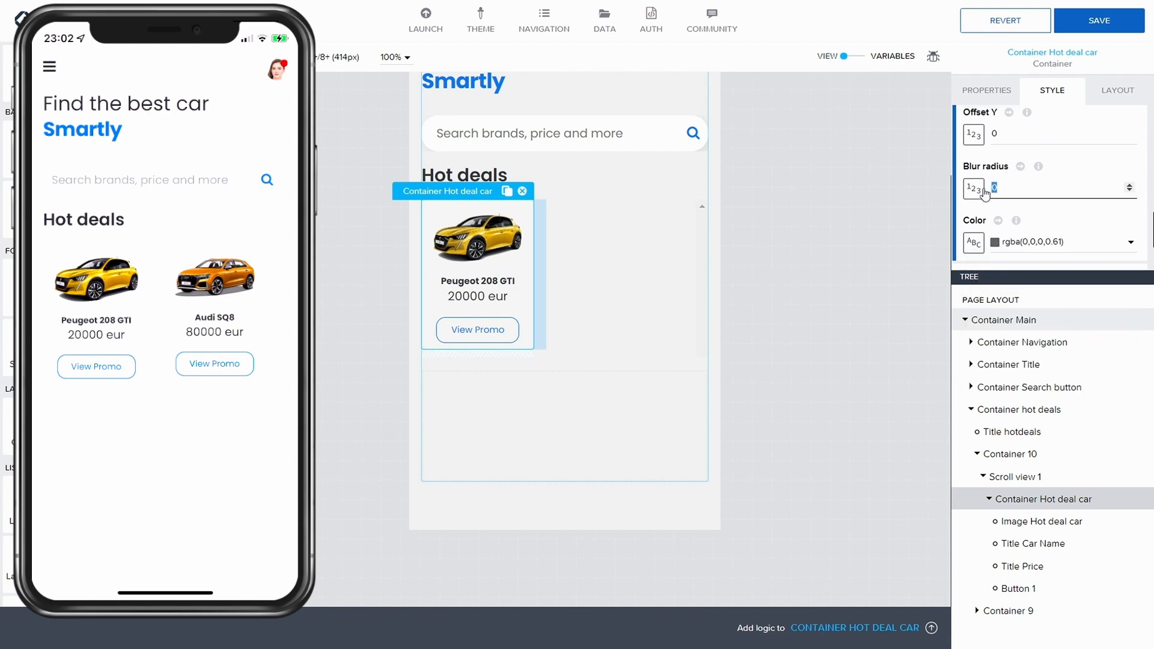
{"action": "double_click", "coordinate": [995, 188]}
{"action": "type", "text": "10"}
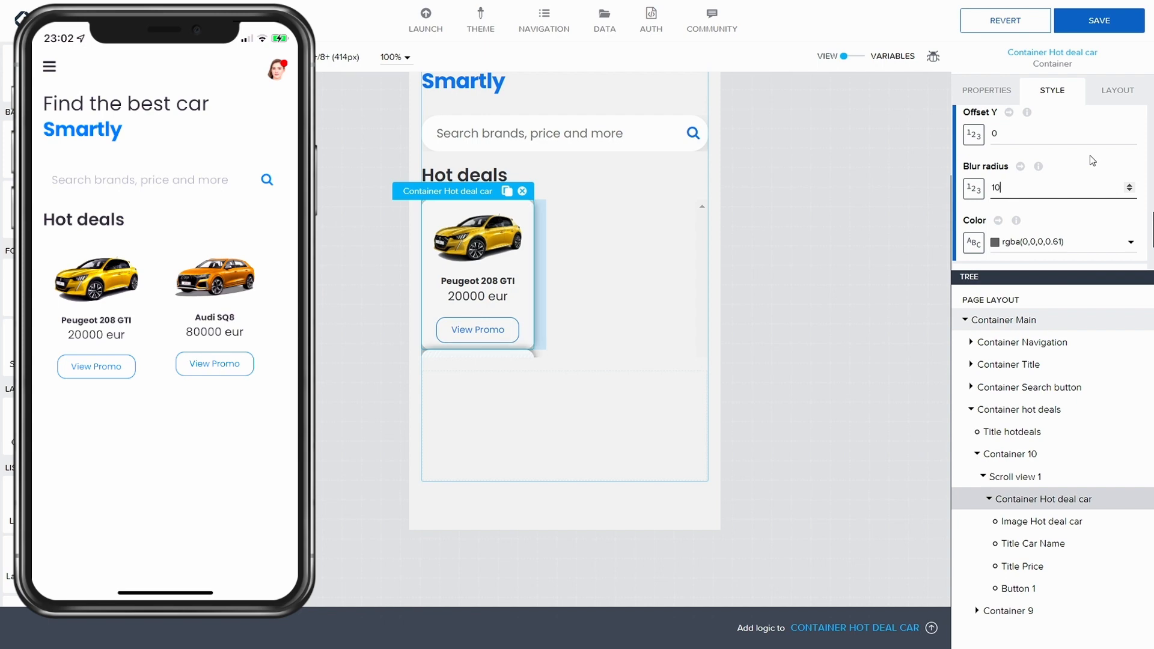
{"action": "key", "text": "BackSpace"}
{"action": "key", "text": "BackSpace"}
{"action": "type", "text": "30"}
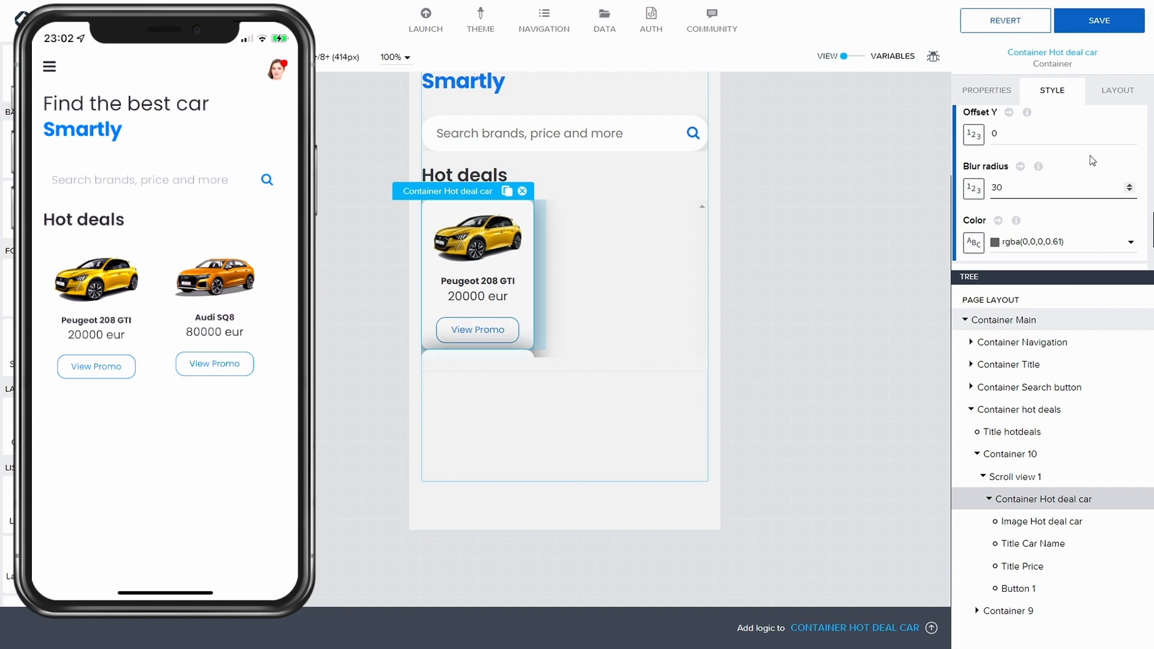
{"action": "key", "text": "BackSpace"}
{"action": "key", "text": "BackSpace"}
{"action": "type", "text": "40"}
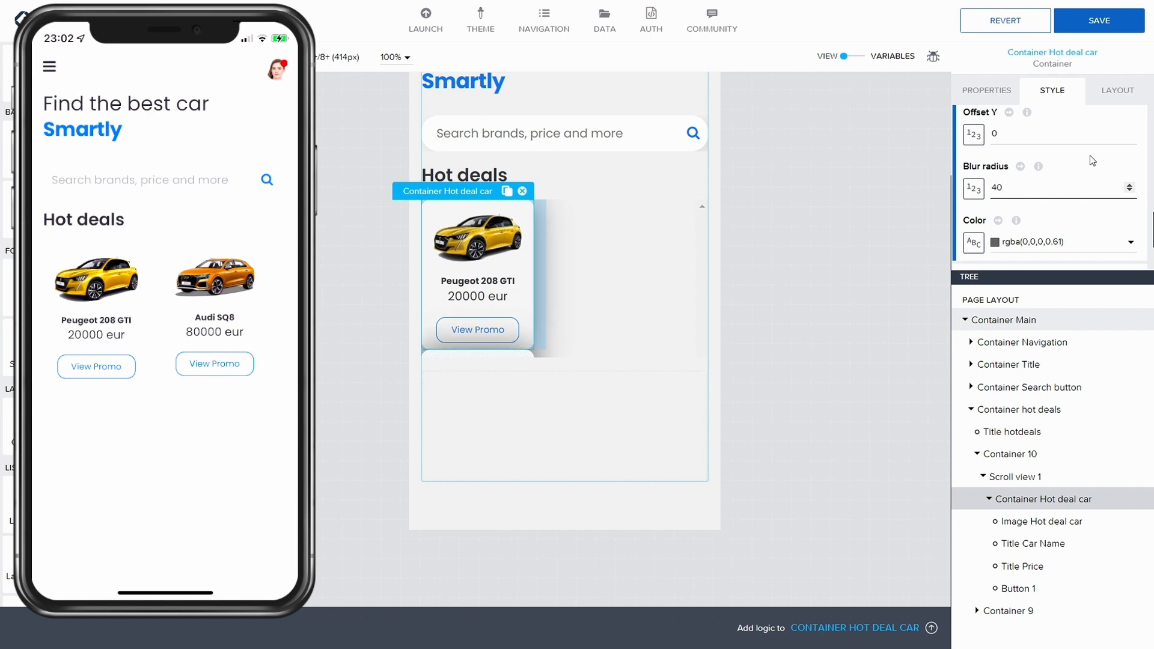
Step: Set the shadow's Offset X to 5 and Offset Y to 1, then save the app
{"action": "left_click", "coordinate": [1029, 140]}
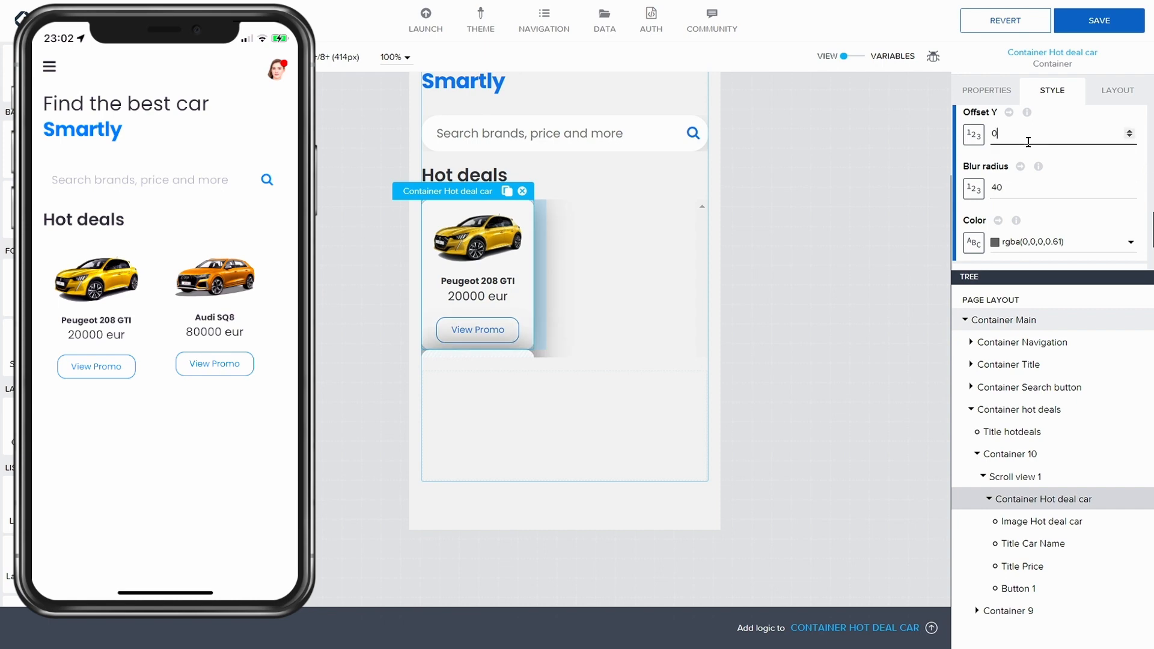
{"action": "scroll", "coordinate": [1029, 142], "scroll_direction": "up", "scroll_amount": 2}
{"action": "left_click", "coordinate": [1028, 127]}
{"action": "type", "text": "5"}
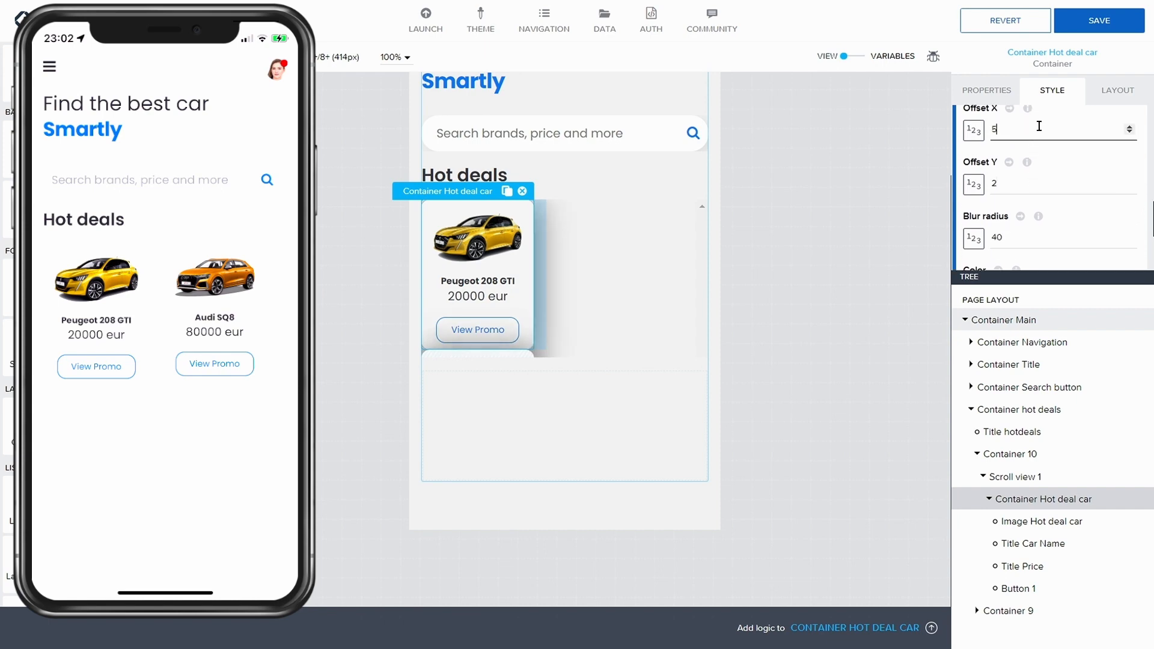
{"action": "double_click", "coordinate": [994, 183]}
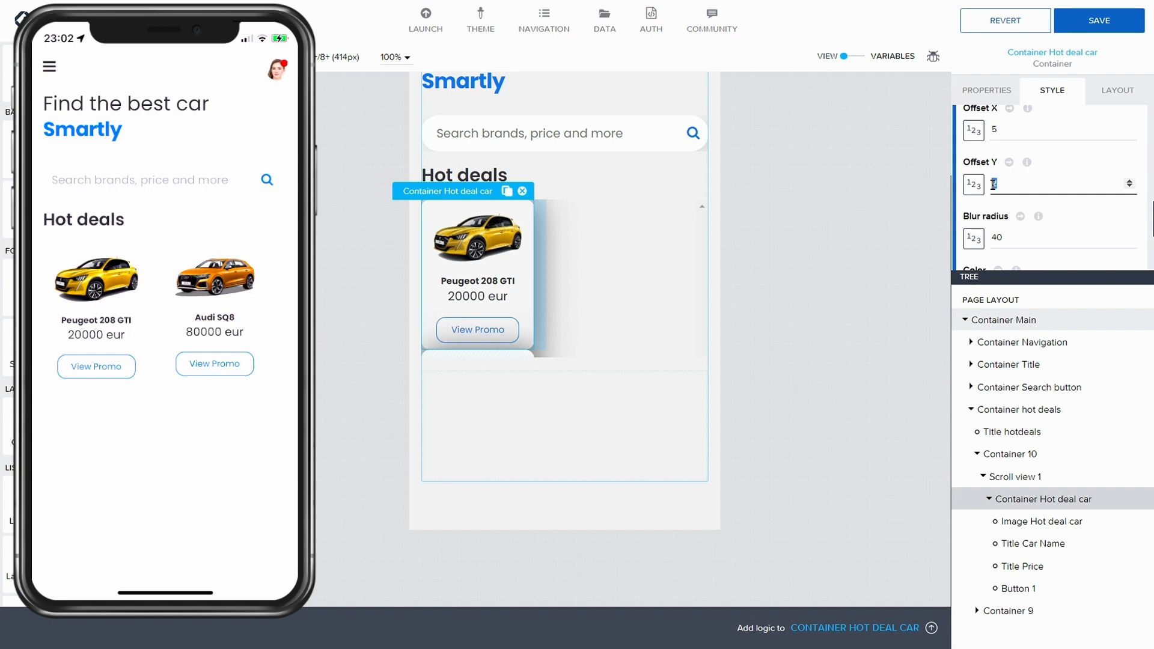
{"action": "type", "text": "5"}
{"action": "scroll", "coordinate": [1121, 180], "scroll_direction": "down", "scroll_amount": 1}
{"action": "scroll", "coordinate": [1094, 186], "scroll_direction": "down", "scroll_amount": 1}
{"action": "scroll", "coordinate": [1089, 193], "scroll_direction": "up", "scroll_amount": 3}
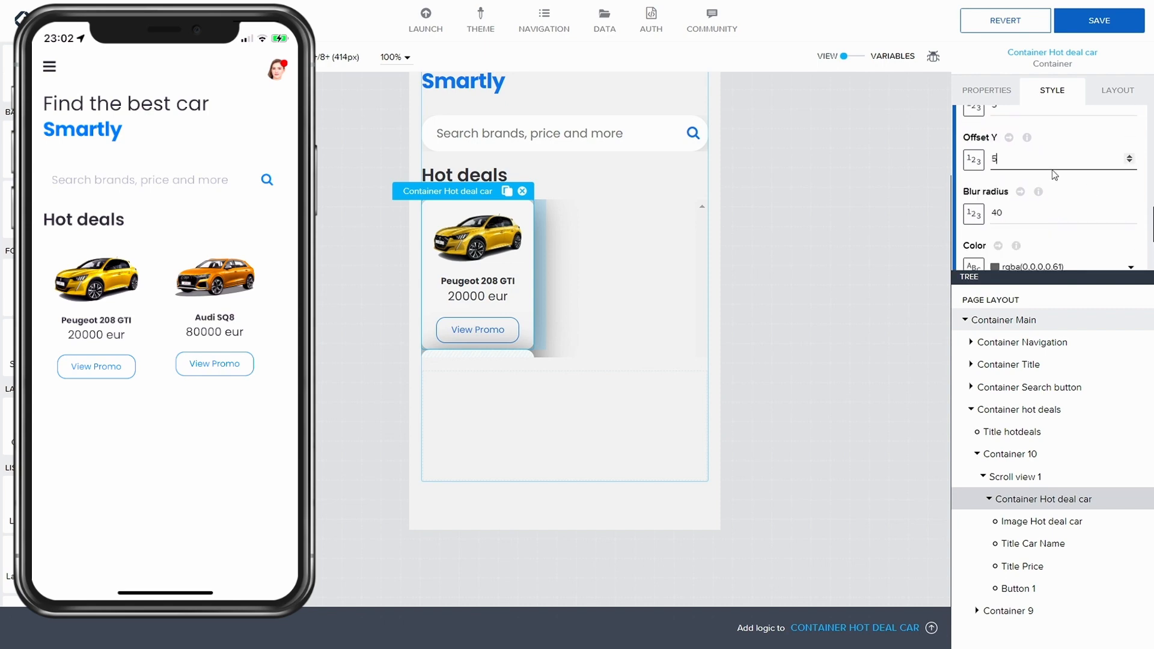
{"action": "scroll", "coordinate": [1052, 169], "scroll_direction": "up", "scroll_amount": 2}
{"action": "scroll", "coordinate": [1050, 175], "scroll_direction": "down", "scroll_amount": 1}
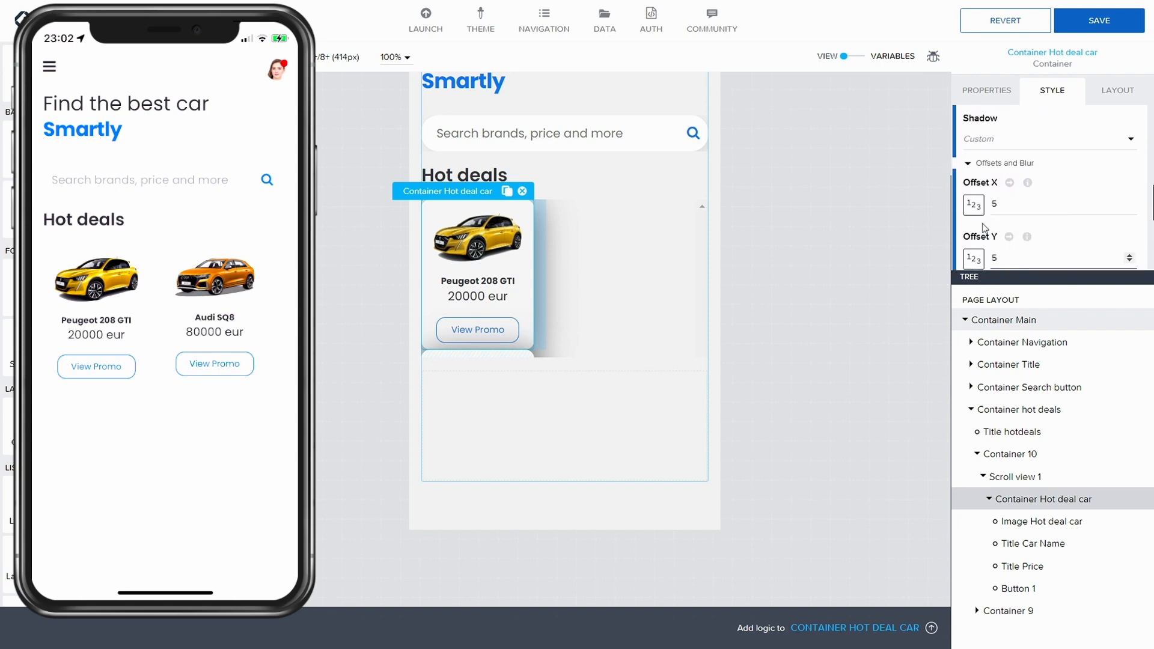
{"action": "scroll", "coordinate": [1013, 221], "scroll_direction": "down", "scroll_amount": 1}
{"action": "double_click", "coordinate": [998, 208]}
{"action": "type", "text": "2"}
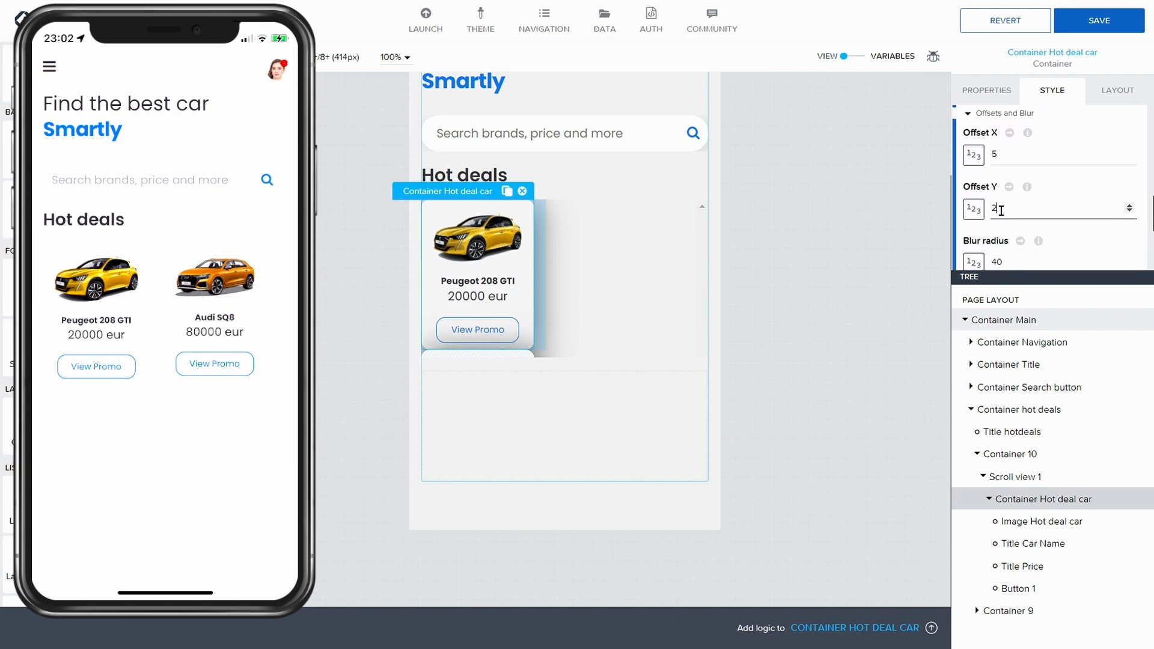
{"action": "scroll", "coordinate": [1003, 210], "scroll_direction": "down", "scroll_amount": 1}
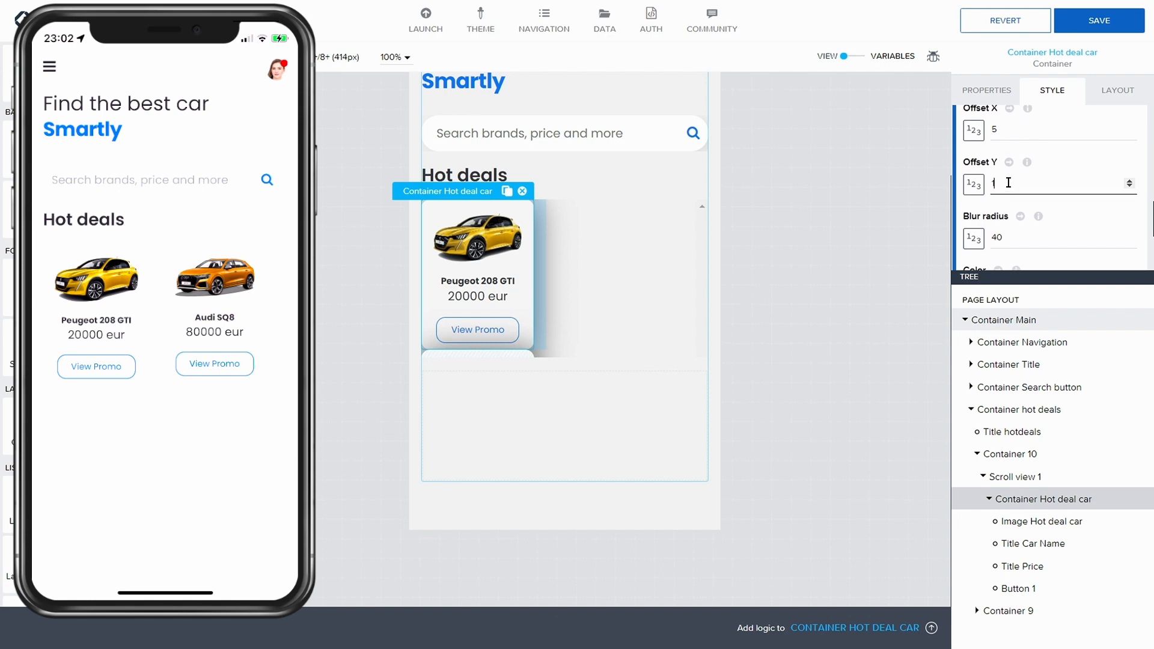
{"action": "left_click", "coordinate": [1087, 29]}
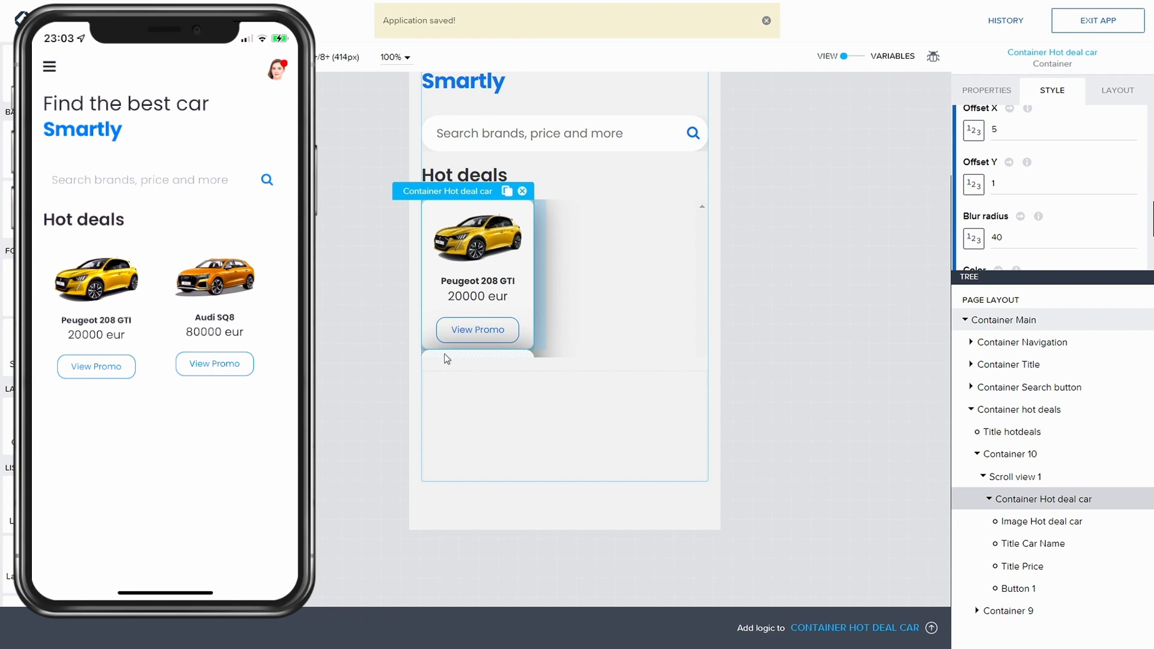
Step: Set the hot deals scroll view's width to a custom 100%
{"action": "left_click", "coordinate": [542, 317]}
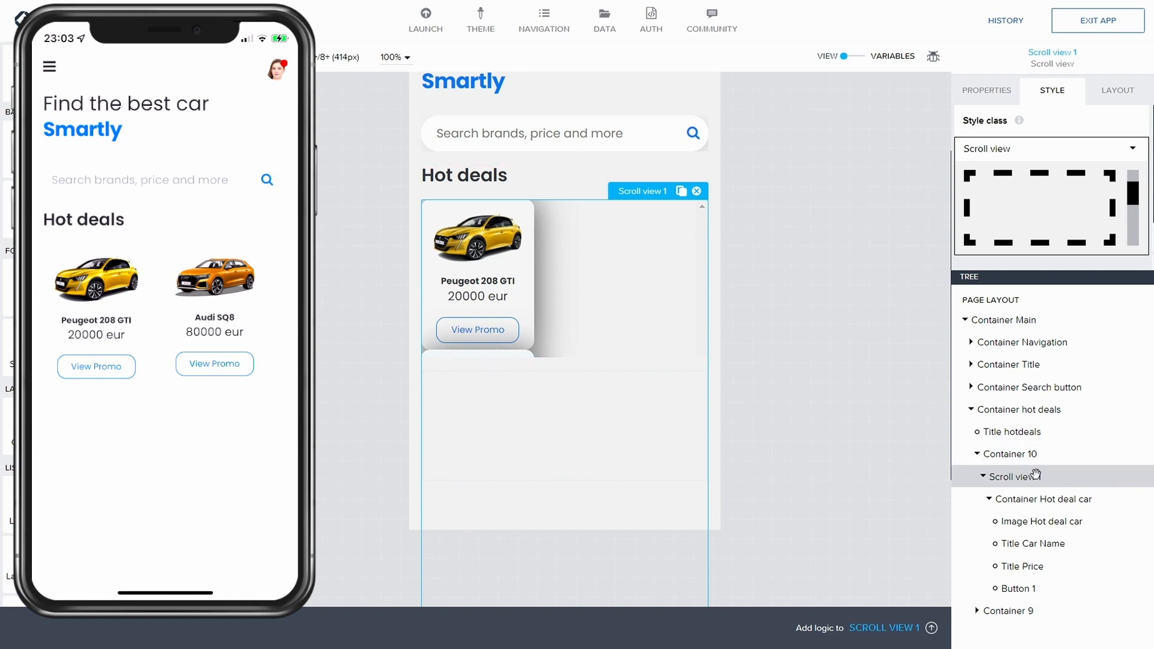
{"action": "left_click", "coordinate": [1118, 90]}
{"action": "scroll", "coordinate": [1058, 228], "scroll_direction": "down", "scroll_amount": 3}
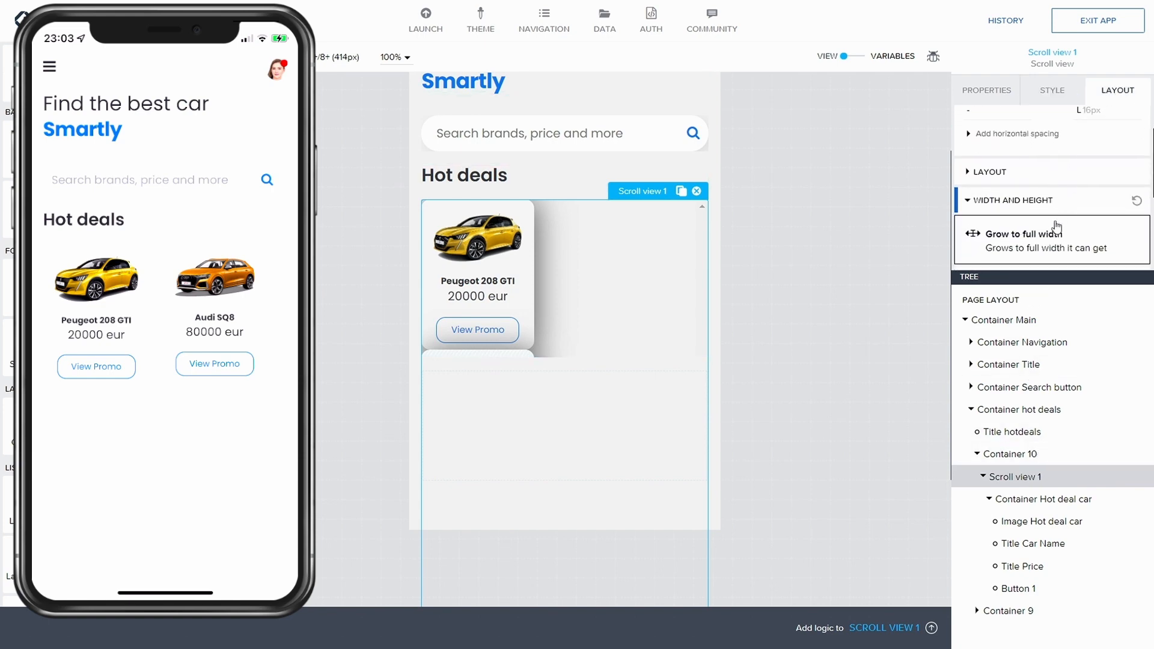
{"action": "left_click", "coordinate": [1056, 227]}
{"action": "scroll", "coordinate": [1058, 223], "scroll_direction": "down", "scroll_amount": 2}
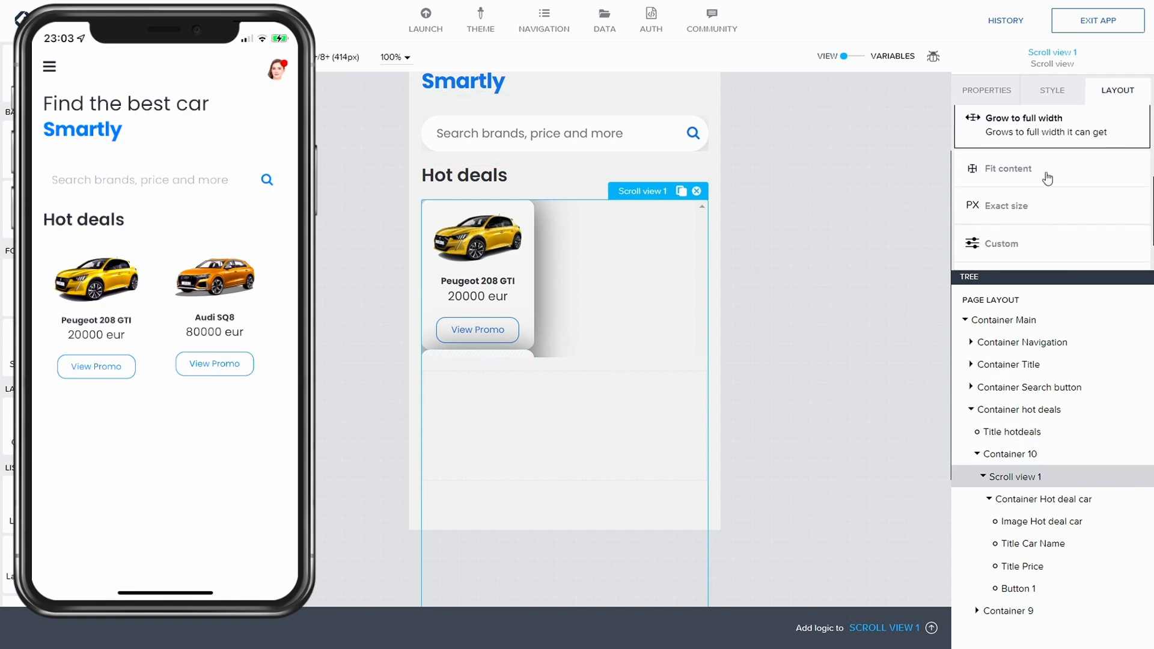
{"action": "scroll", "coordinate": [1047, 182], "scroll_direction": "down", "scroll_amount": 1}
{"action": "left_click", "coordinate": [1031, 211]}
{"action": "scroll", "coordinate": [1037, 214], "scroll_direction": "down", "scroll_amount": 1}
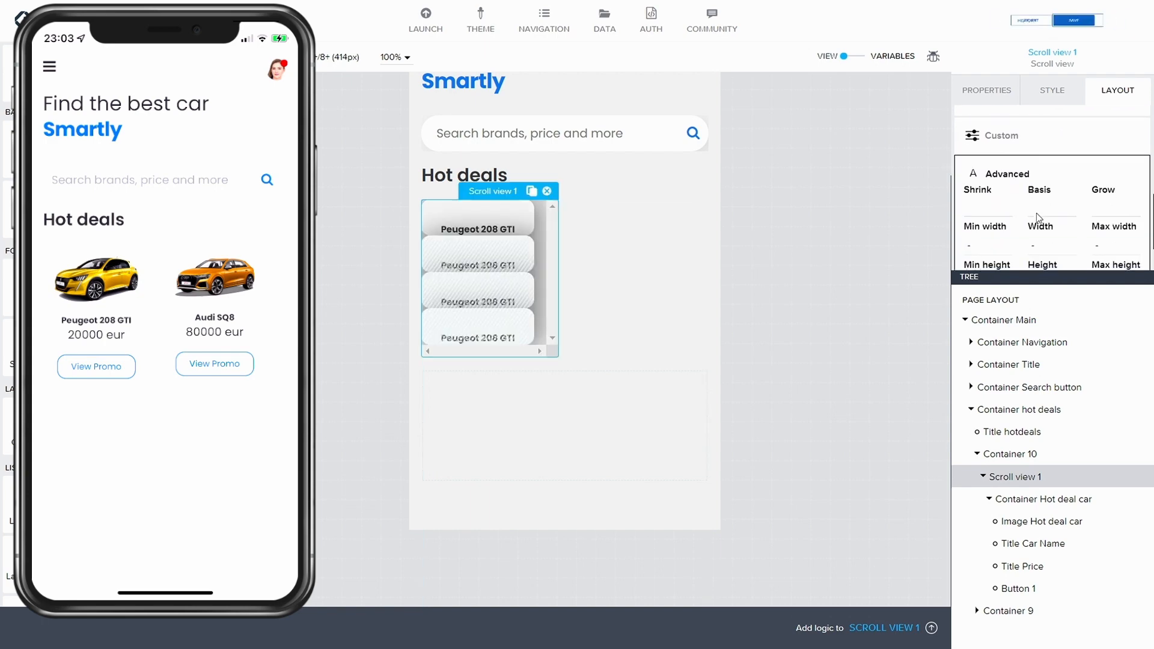
{"action": "left_click", "coordinate": [1043, 241]}
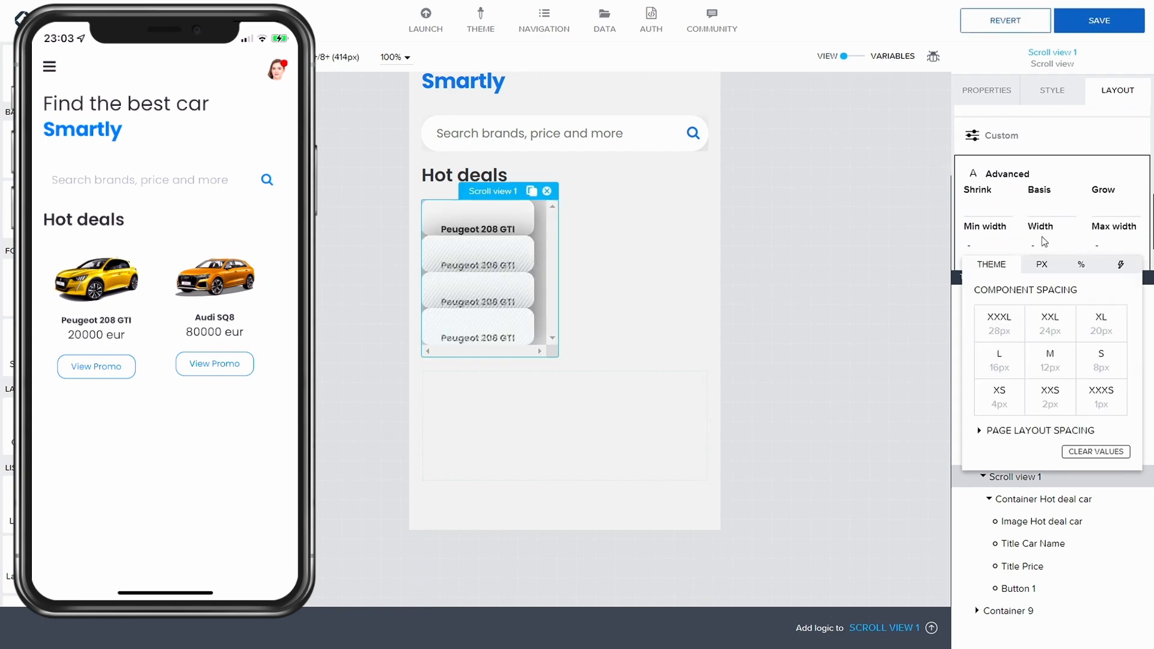
{"action": "left_click", "coordinate": [1081, 265]}
{"action": "type", "text": "100"}
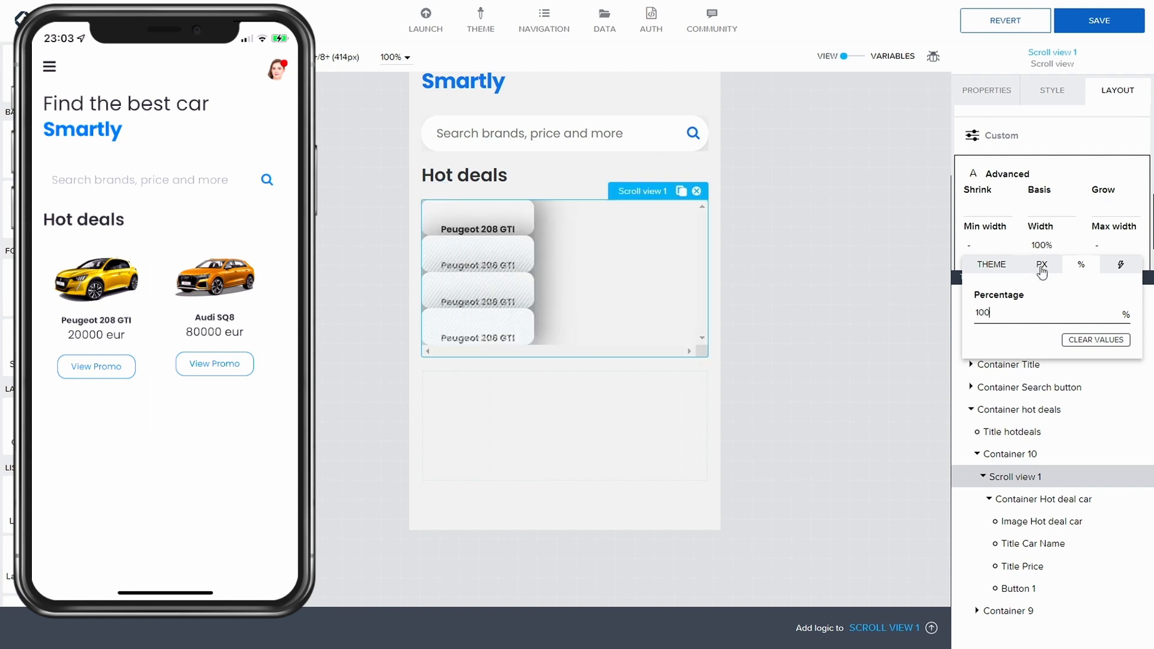
Step: Set the scroll view's height to 200% and save the app
{"action": "left_click", "coordinate": [1061, 206]}
{"action": "scroll", "coordinate": [1062, 226], "scroll_direction": "down", "scroll_amount": 1}
{"action": "left_click", "coordinate": [1053, 239]}
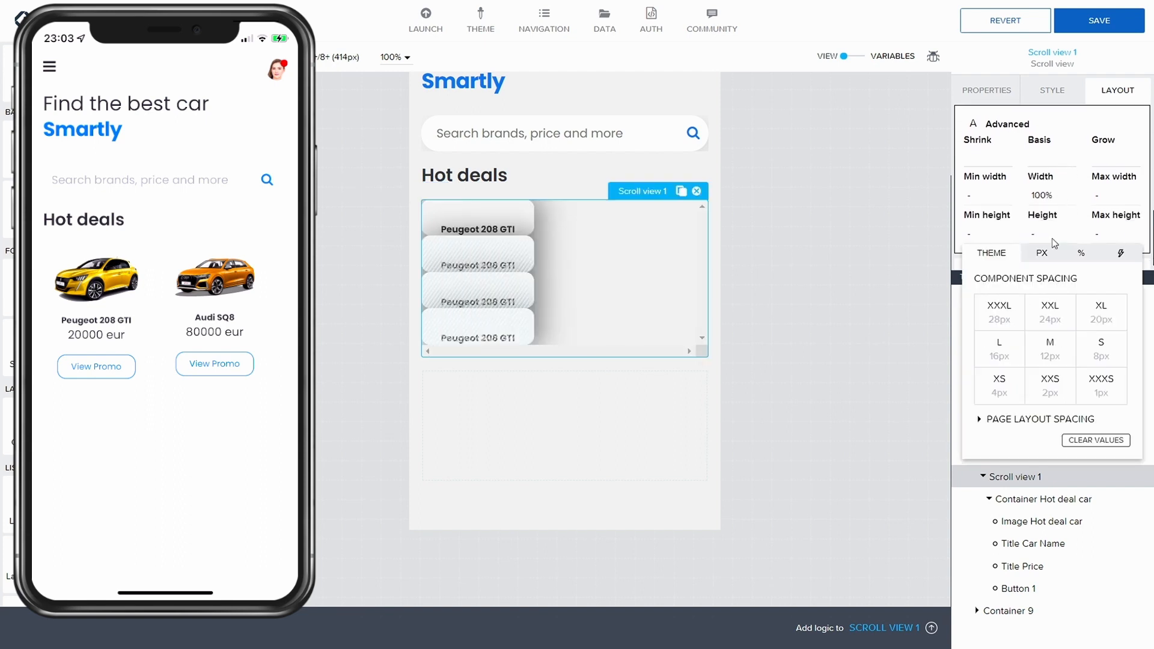
{"action": "left_click", "coordinate": [1043, 258]}
{"action": "left_click", "coordinate": [1079, 255]}
{"action": "type", "text": "100"}
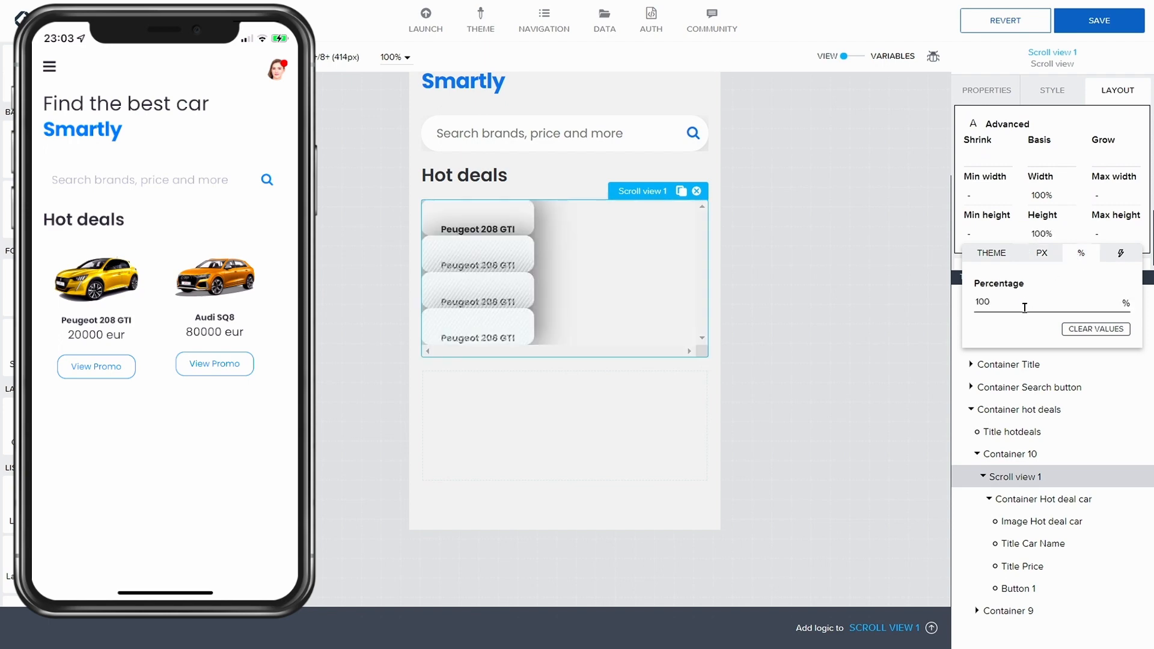
{"action": "left_click_drag", "start_coordinate": [1025, 308], "coordinate": [879, 285]}
{"action": "type", "text": "200"}
{"action": "left_click", "coordinate": [1088, 30]}
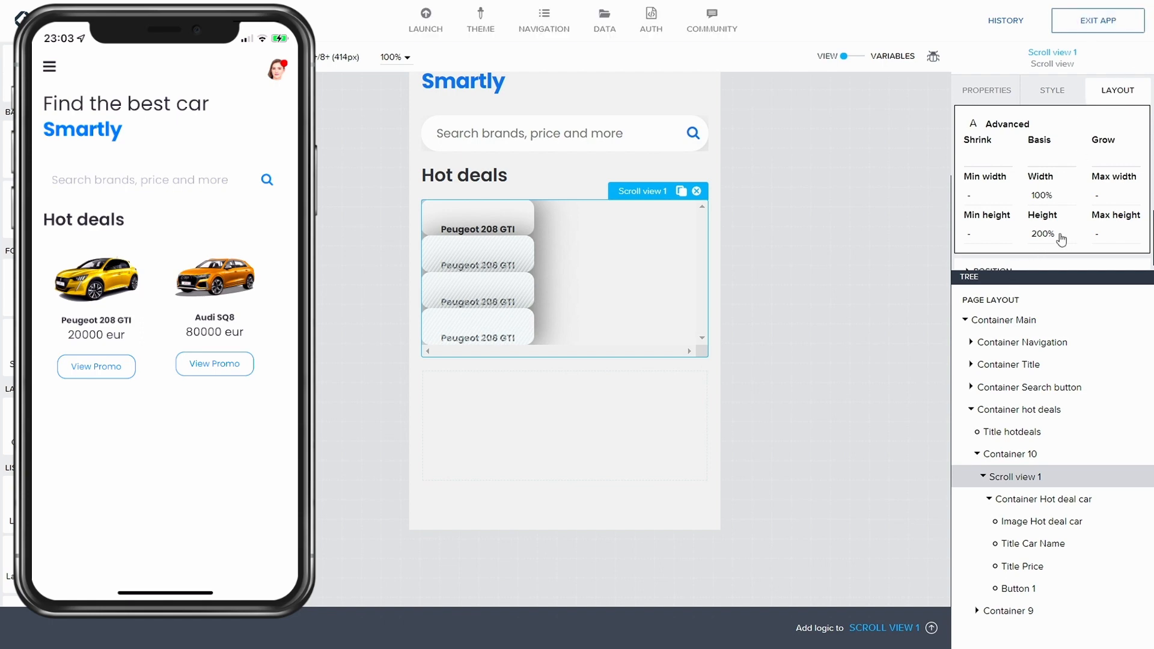
Step: Set the scroll view's height to 100% and save the app
{"action": "left_click", "coordinate": [1034, 234]}
{"action": "left_click_drag", "start_coordinate": [1001, 300], "coordinate": [974, 301]}
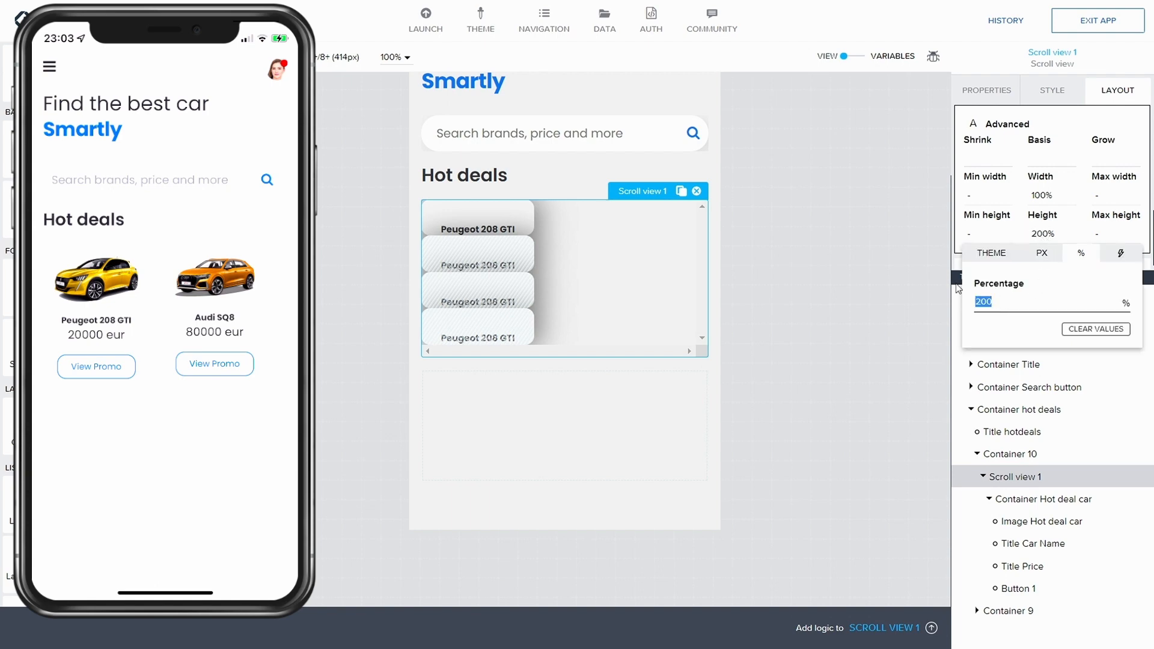
{"action": "type", "text": "100"}
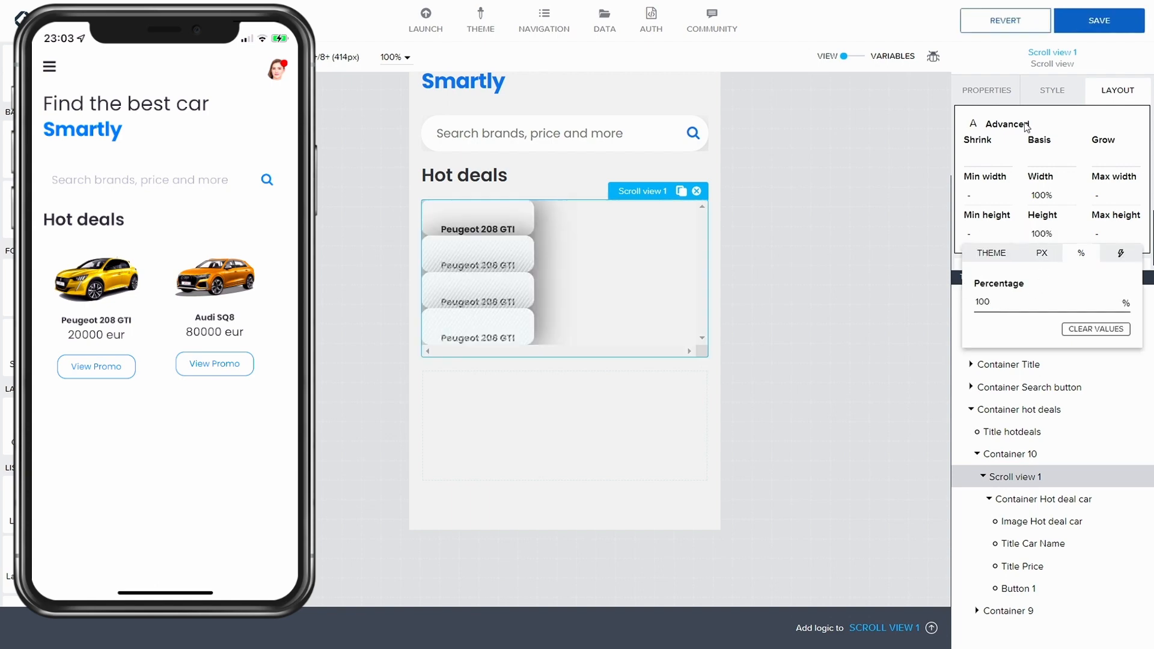
{"action": "left_click", "coordinate": [1097, 30]}
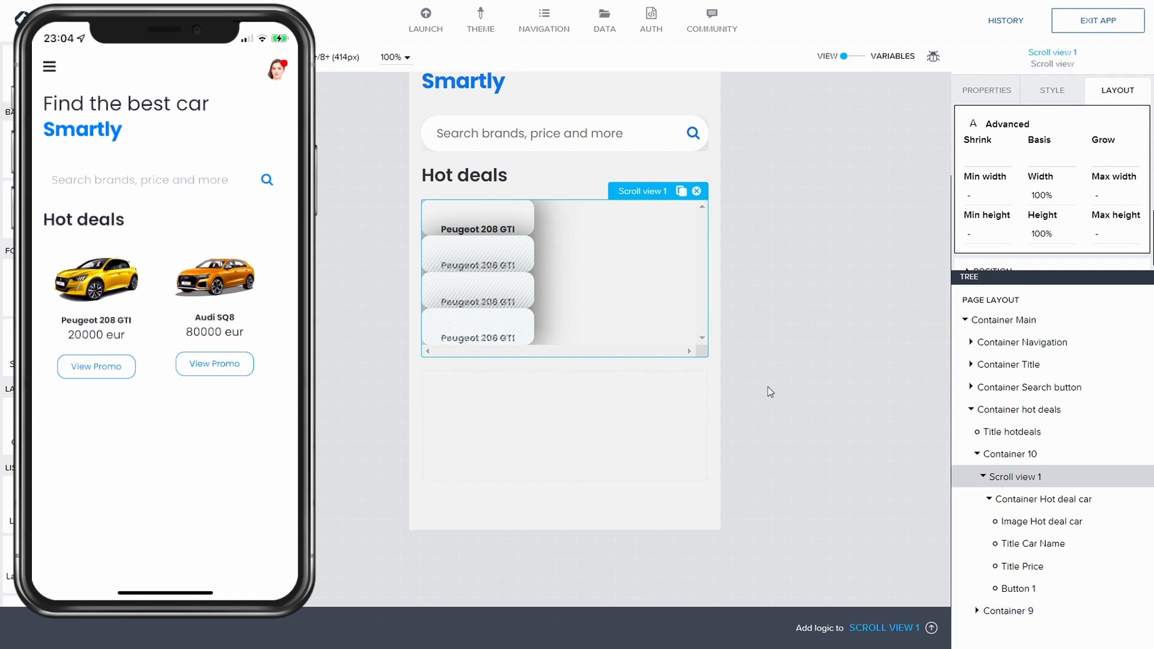
Step: Delete the empty Container 9 below the hot deals scroll view
{"action": "left_click", "coordinate": [467, 175]}
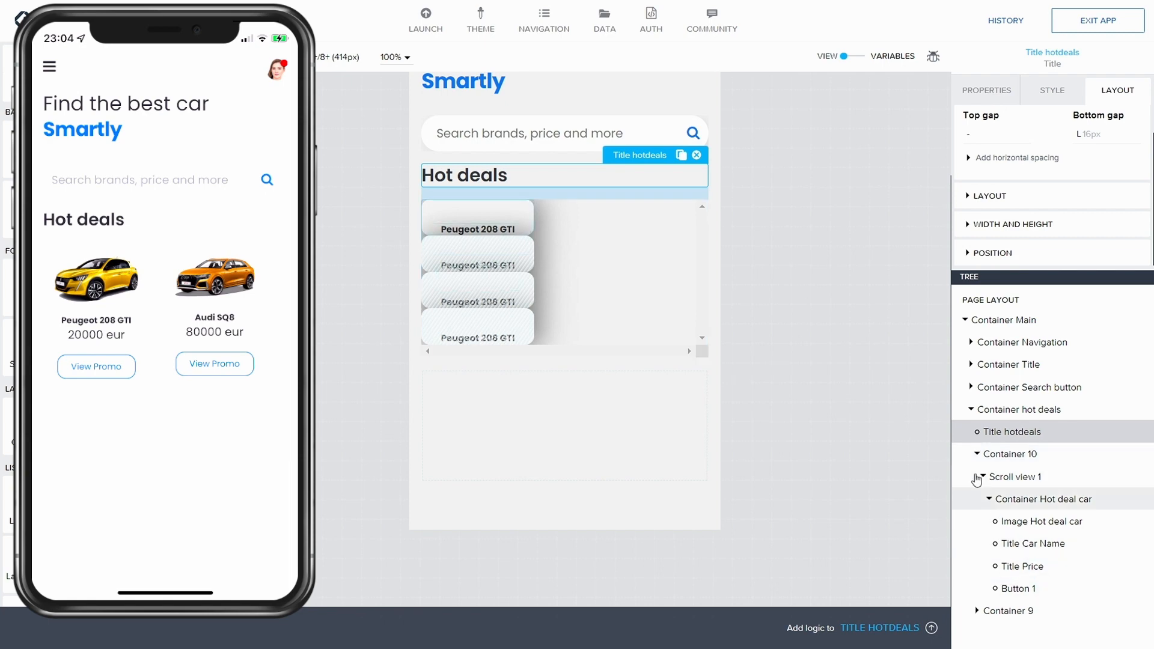
{"action": "left_click", "coordinate": [976, 455]}
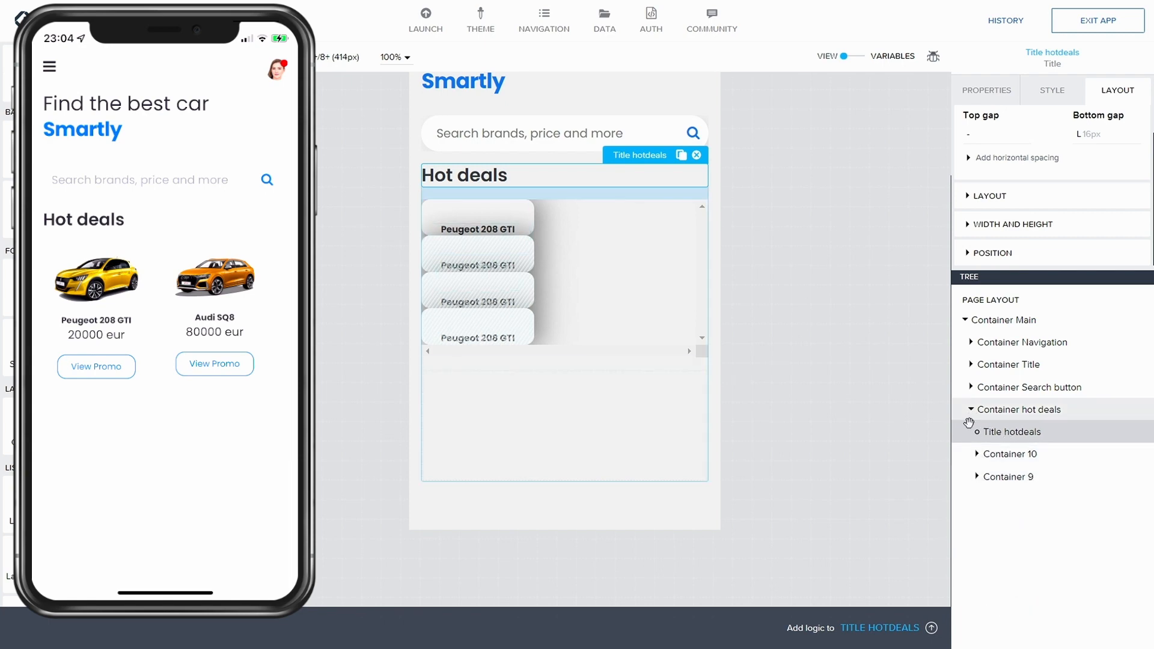
{"action": "left_click", "coordinate": [976, 455]}
{"action": "left_click", "coordinate": [976, 454]}
{"action": "left_click", "coordinate": [978, 476]}
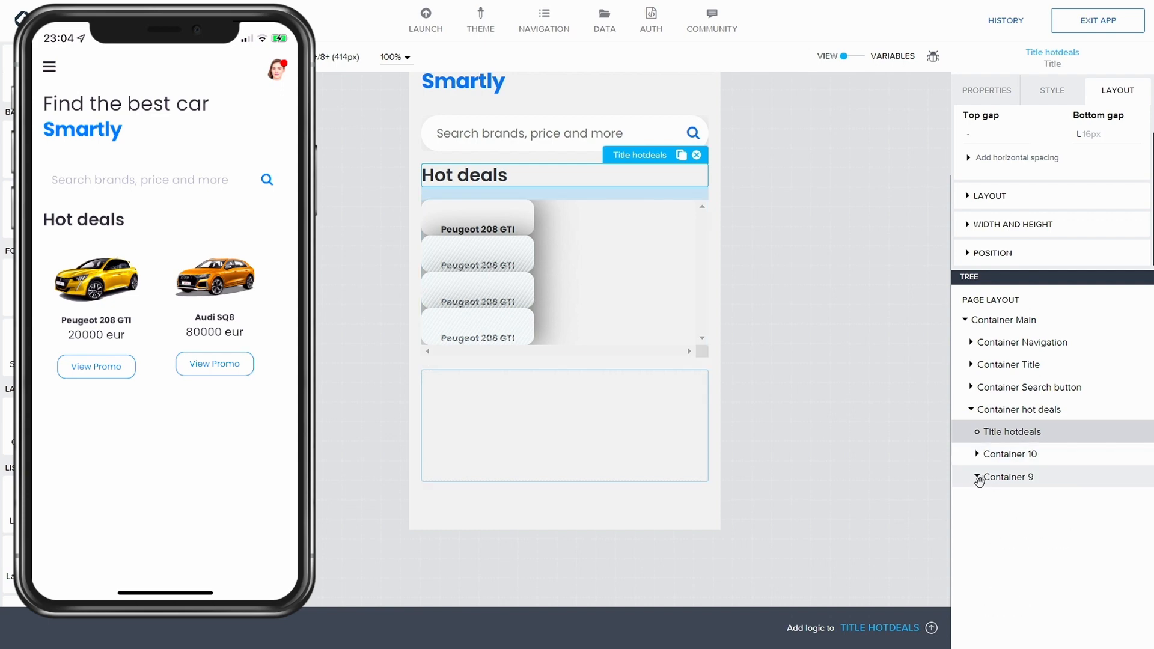
{"action": "left_click", "coordinate": [978, 478]}
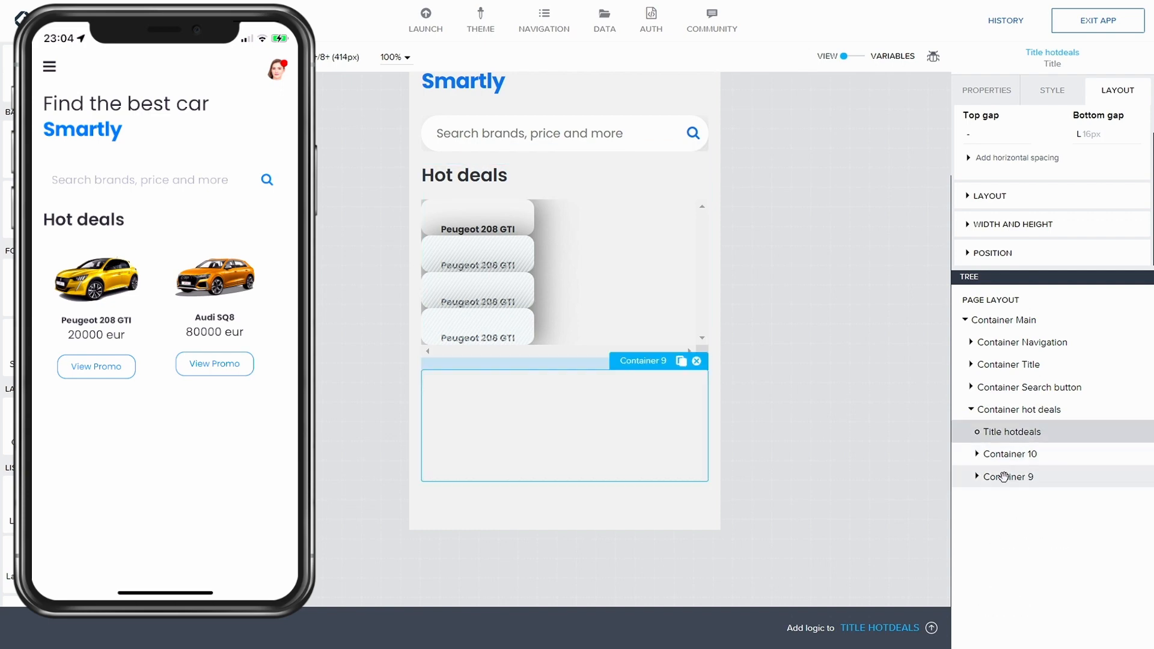
{"action": "left_click", "coordinate": [1004, 477]}
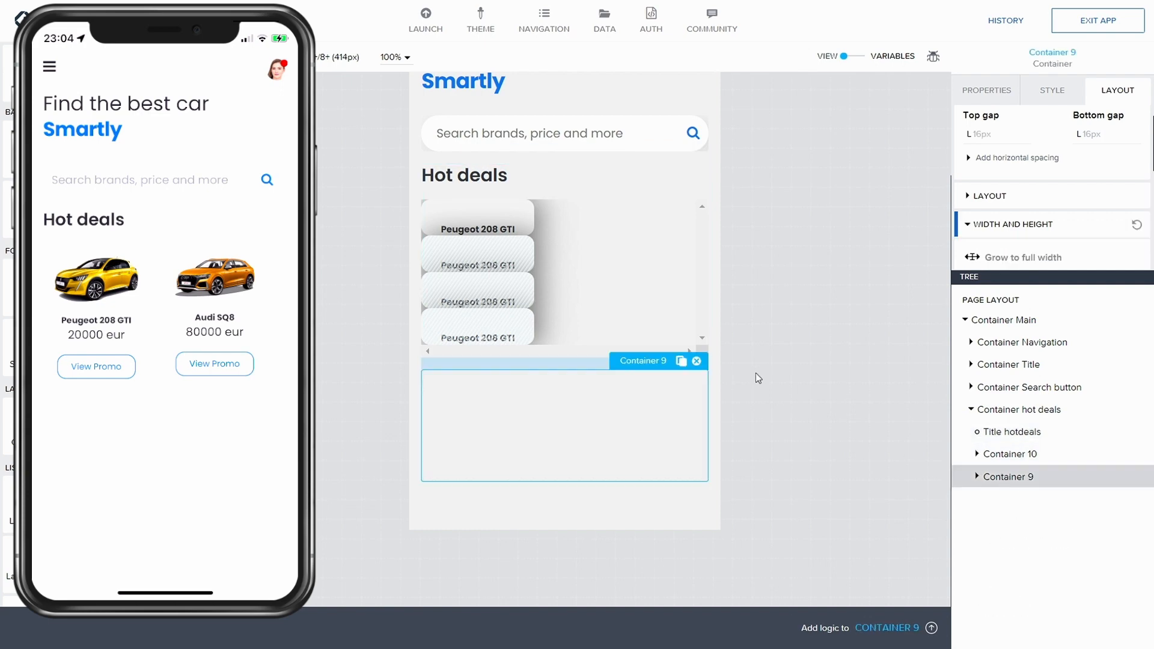
{"action": "left_click", "coordinate": [698, 363]}
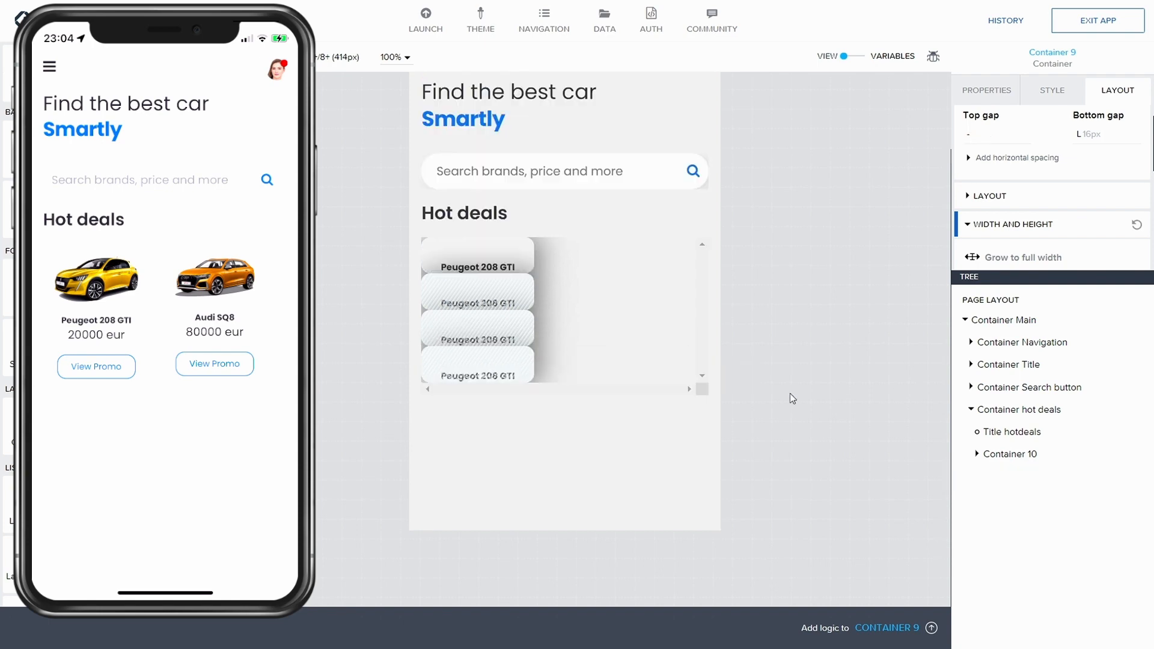
Step: Duplicate the Container hot deals section by copying and pasting it
{"action": "left_click", "coordinate": [971, 410]}
{"action": "left_click", "coordinate": [997, 409]}
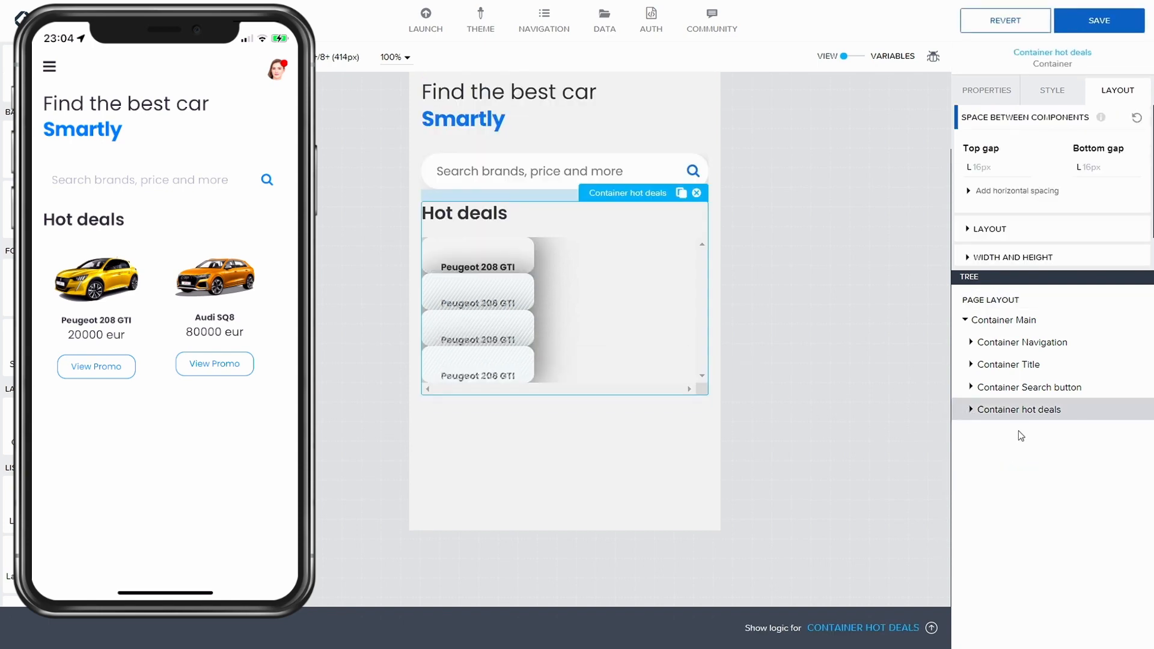
{"action": "key", "text": "ctrl+c"}
{"action": "key", "text": "ctrl+v"}
Step: Remove the scroll view from the duplicated hot deals section
{"action": "left_click", "coordinate": [971, 433]}
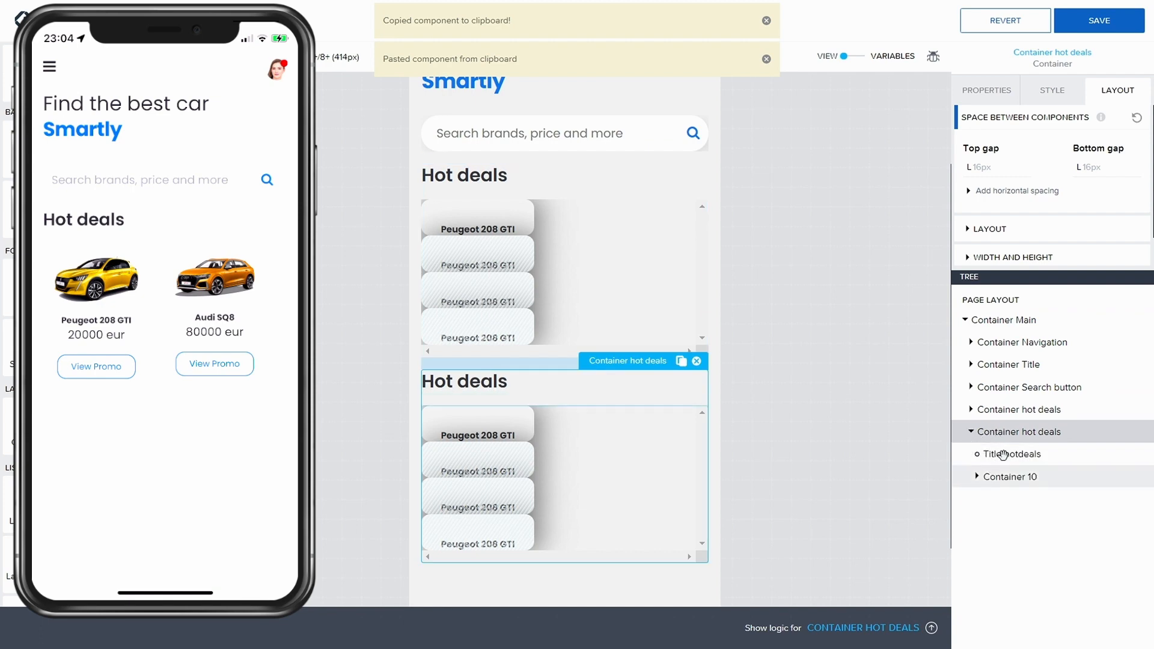
{"action": "left_click", "coordinate": [978, 478]}
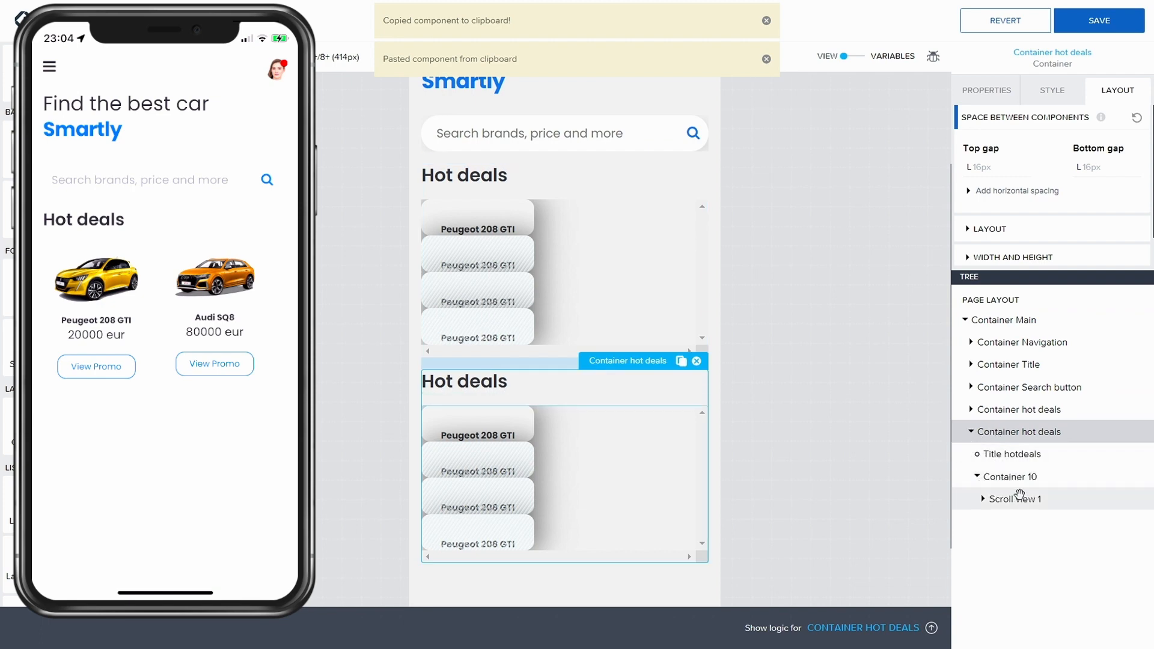
{"action": "left_click", "coordinate": [1022, 501]}
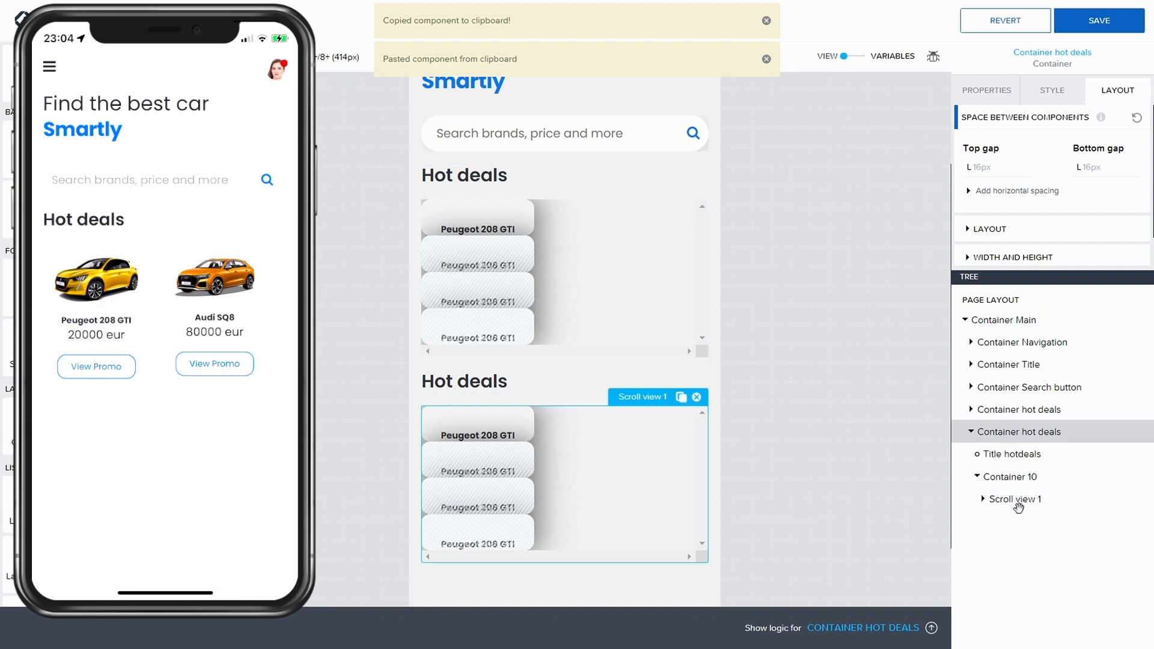
{"action": "left_click", "coordinate": [696, 397]}
Step: Change the duplicated section's title text to Popular
{"action": "left_click", "coordinate": [522, 384]}
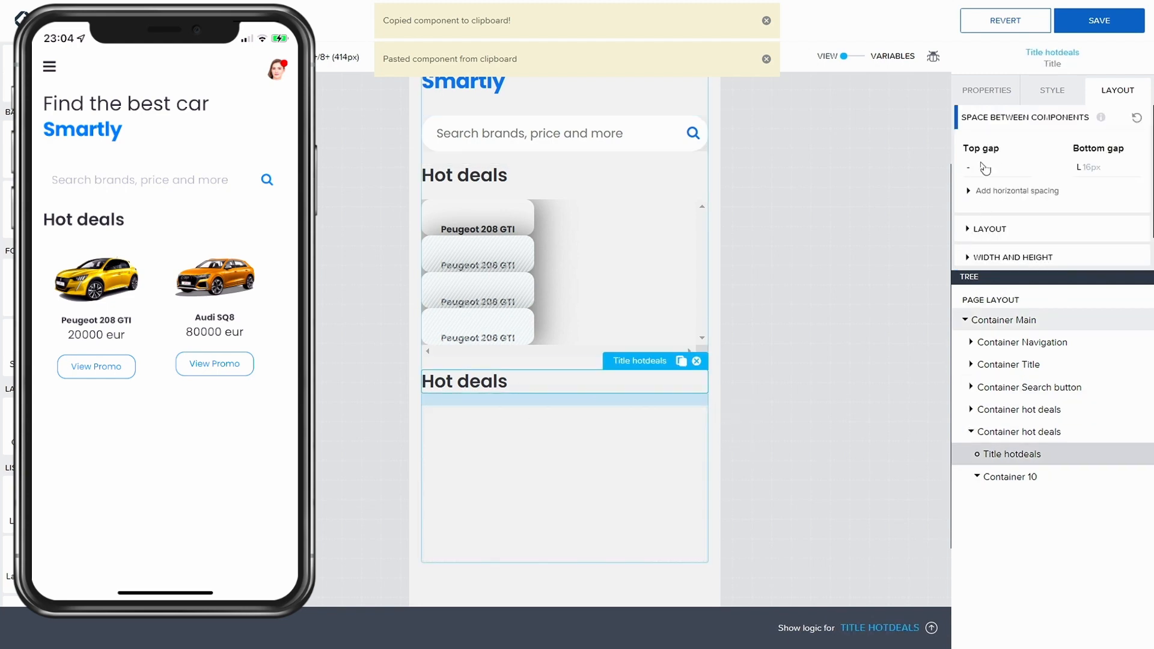
{"action": "left_click", "coordinate": [980, 95]}
{"action": "left_click_drag", "start_coordinate": [1056, 145], "coordinate": [936, 124]}
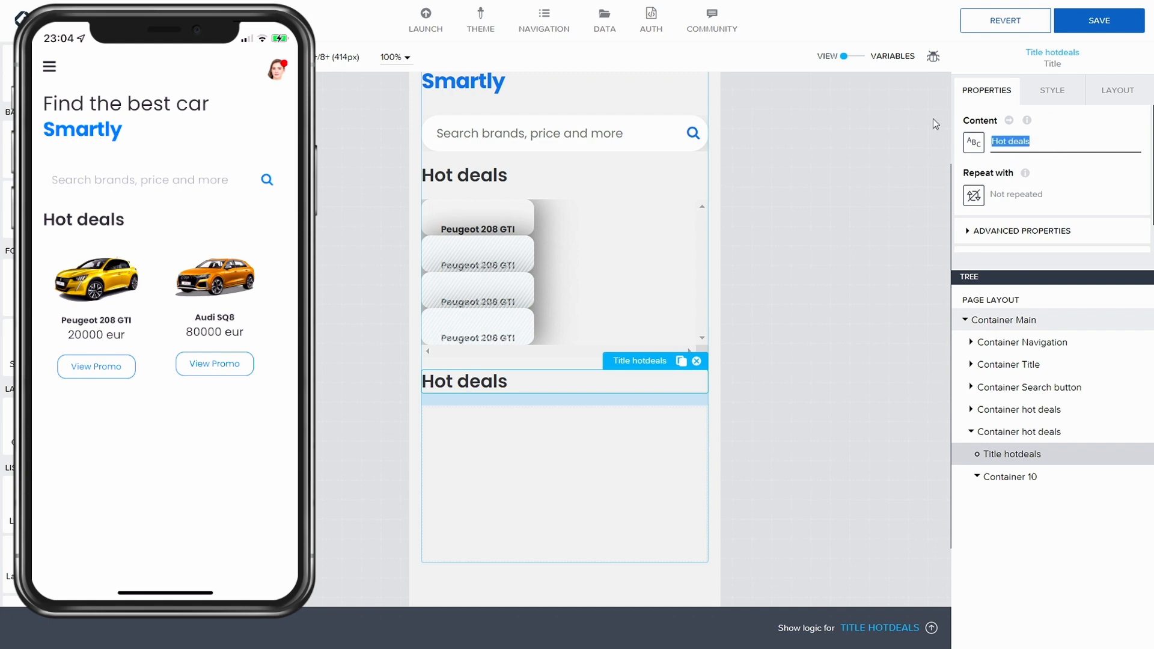
{"action": "type", "text": "Po"}
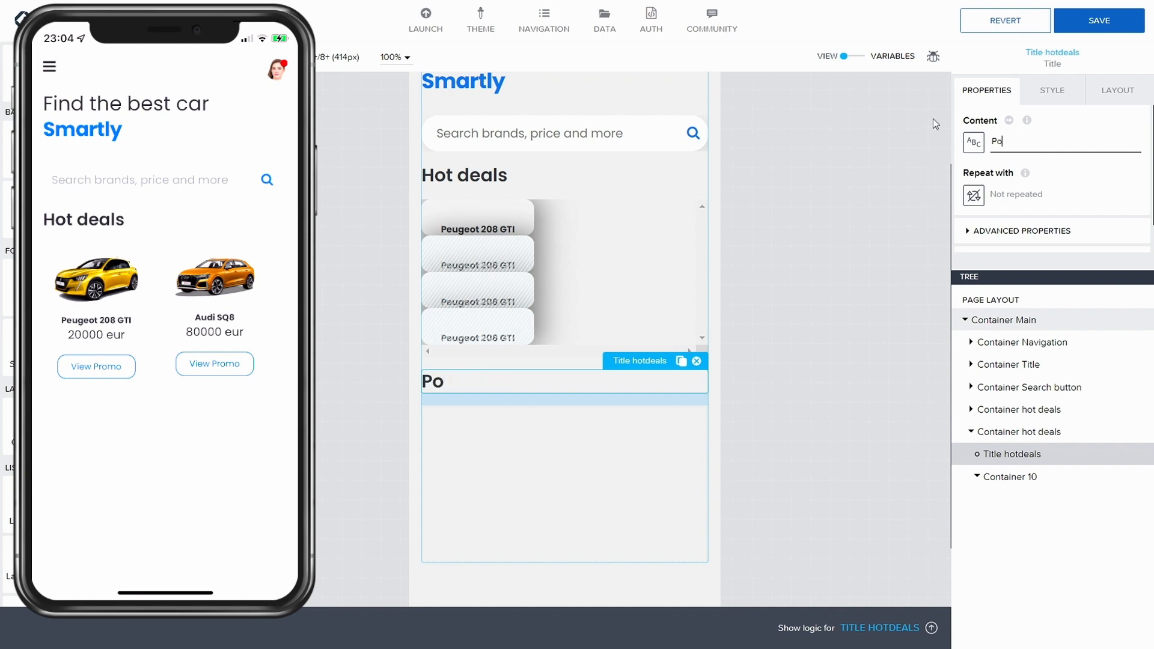
{"action": "type", "text": "pular"}
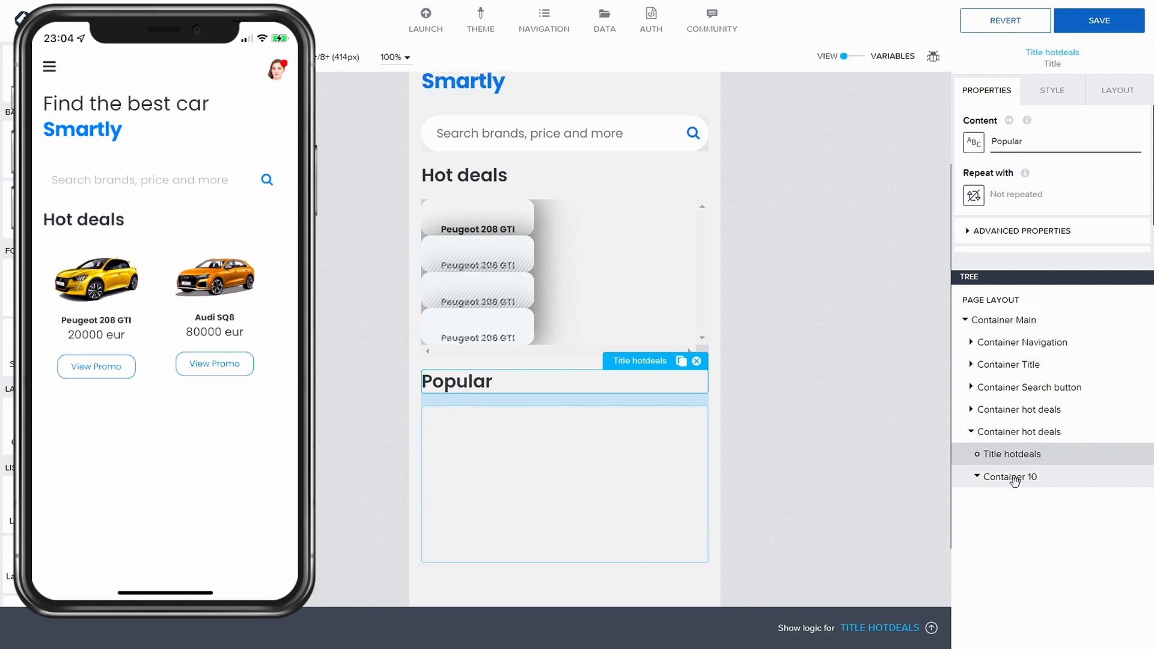
Step: Add a new container inside the Popular section's Container 10 and save the app
{"action": "left_click", "coordinate": [1034, 476]}
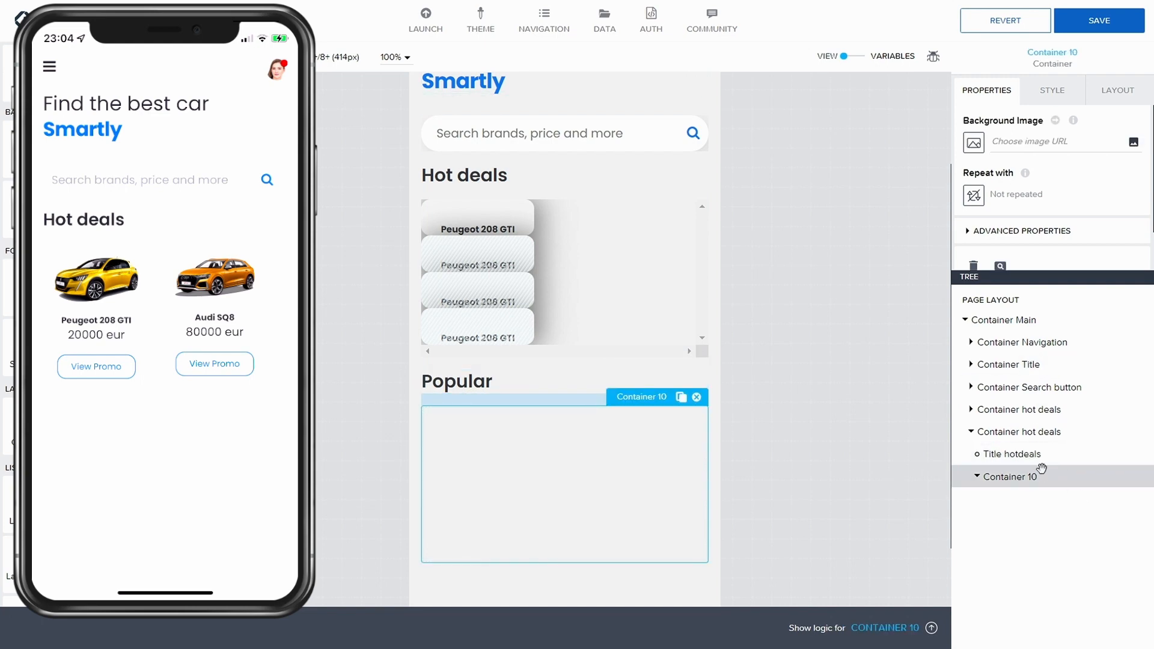
{"action": "scroll", "coordinate": [1034, 268], "scroll_direction": "down", "scroll_amount": 1}
{"action": "scroll", "coordinate": [1046, 210], "scroll_direction": "up", "scroll_amount": 1}
{"action": "left_click", "coordinate": [1101, 95]}
{"action": "scroll", "coordinate": [1001, 225], "scroll_direction": "down", "scroll_amount": 5}
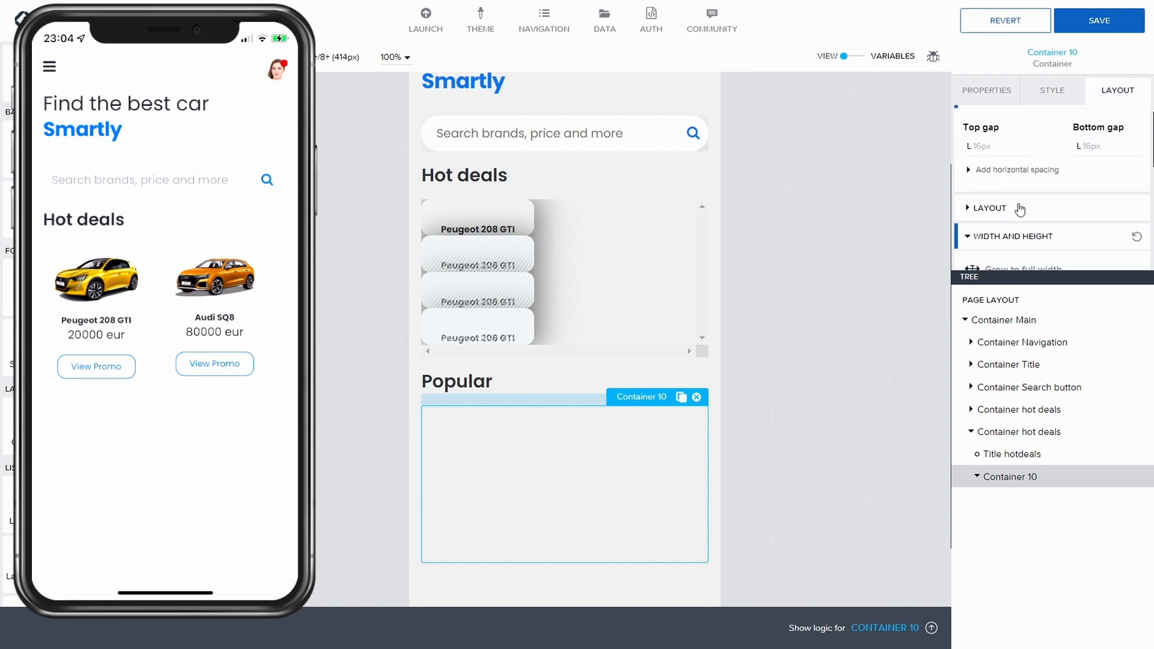
{"action": "left_click", "coordinate": [998, 174]}
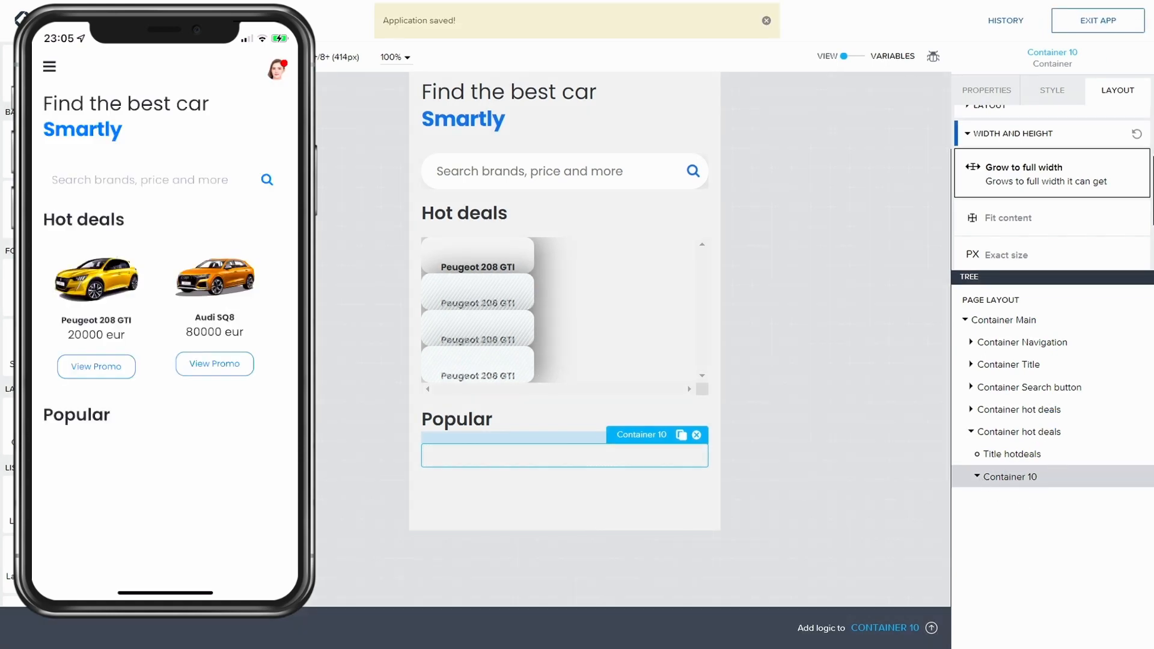
{"action": "left_click_drag", "start_coordinate": [30, 426], "coordinate": [1035, 495]}
{"action": "left_click", "coordinate": [1021, 501]}
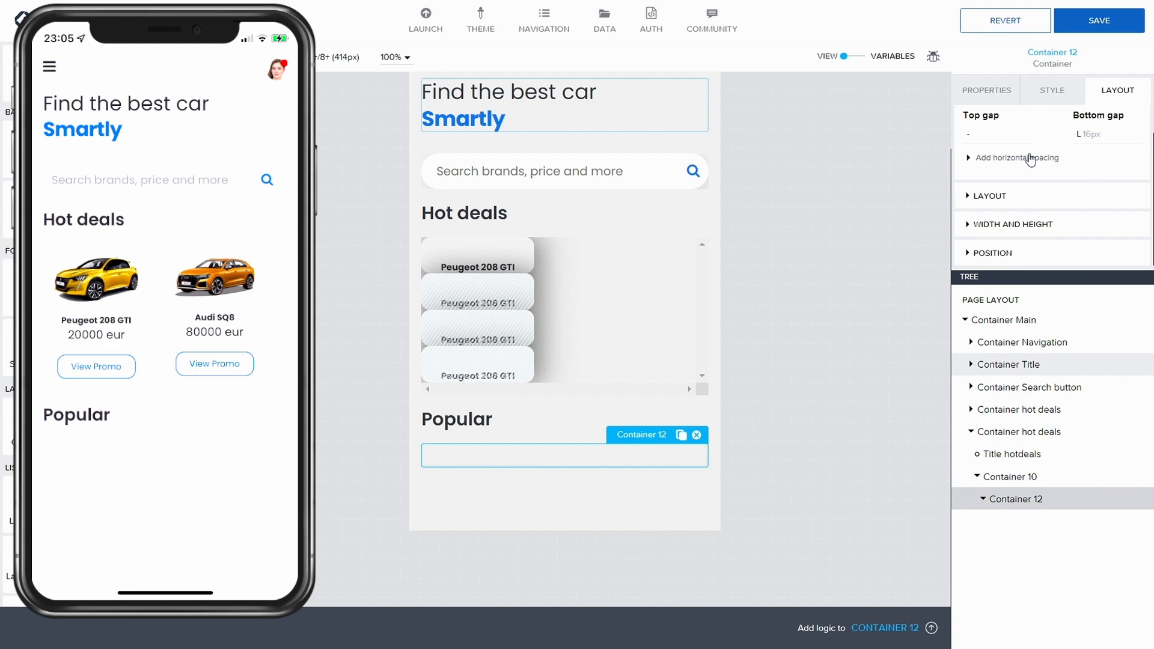
{"action": "left_click", "coordinate": [1099, 20]}
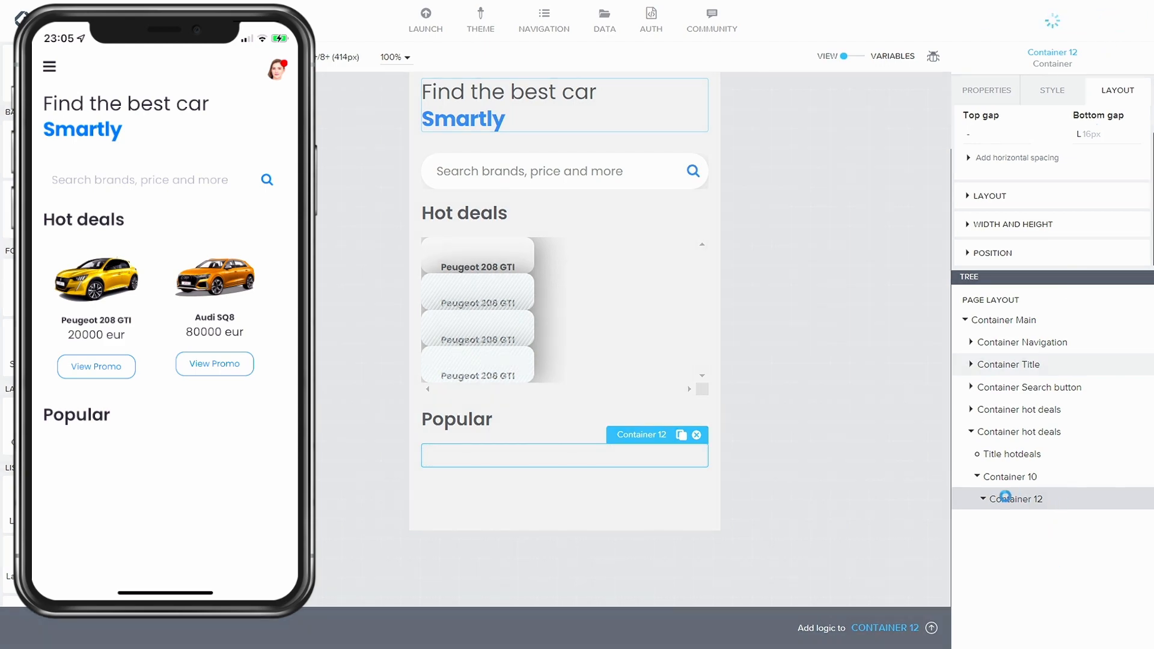
Step: Rename the Popular section's Container 10 to Container List of Popular deals
{"action": "left_click", "coordinate": [1010, 478]}
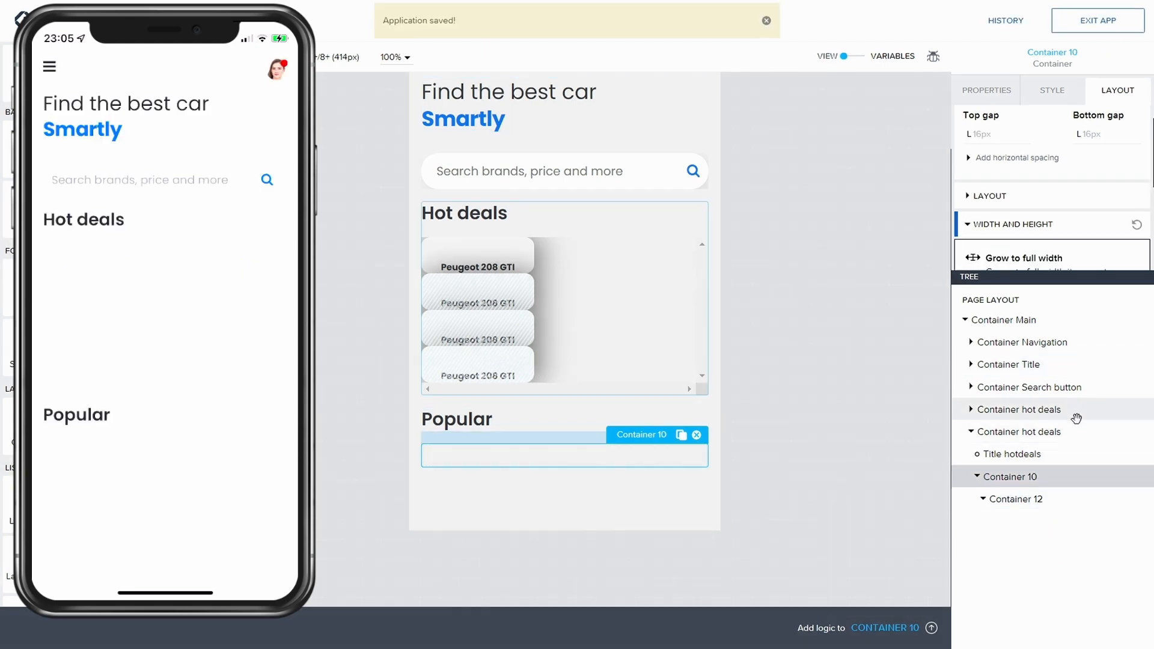
{"action": "scroll", "coordinate": [1041, 252], "scroll_direction": "down", "scroll_amount": 2}
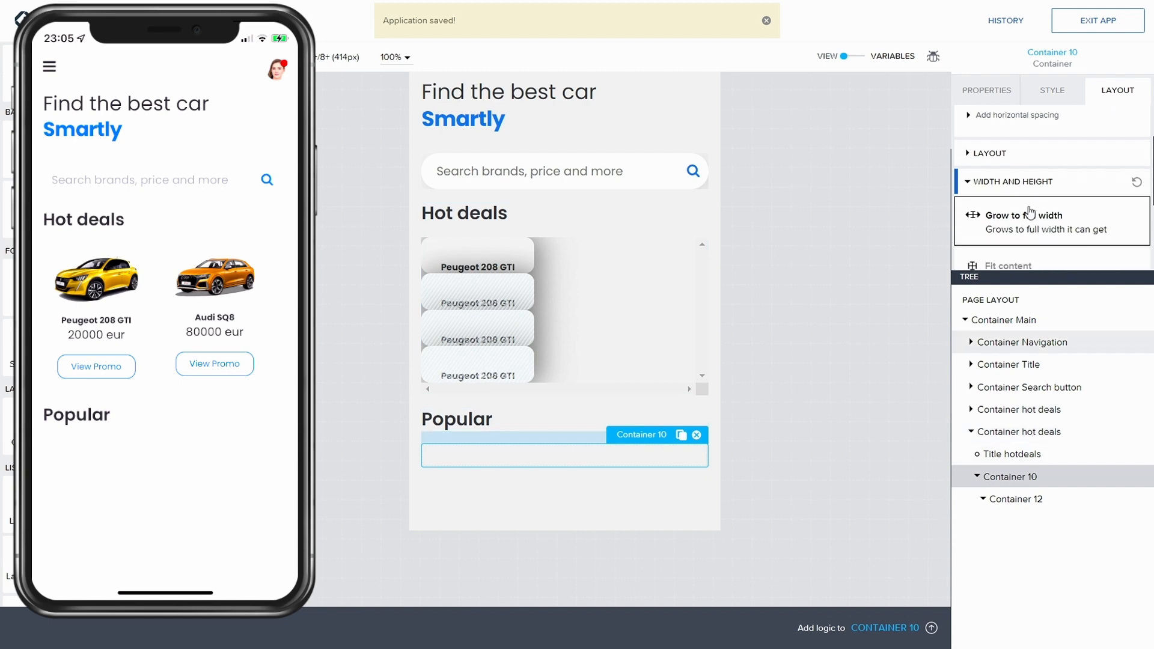
{"action": "scroll", "coordinate": [993, 162], "scroll_direction": "up", "scroll_amount": 2}
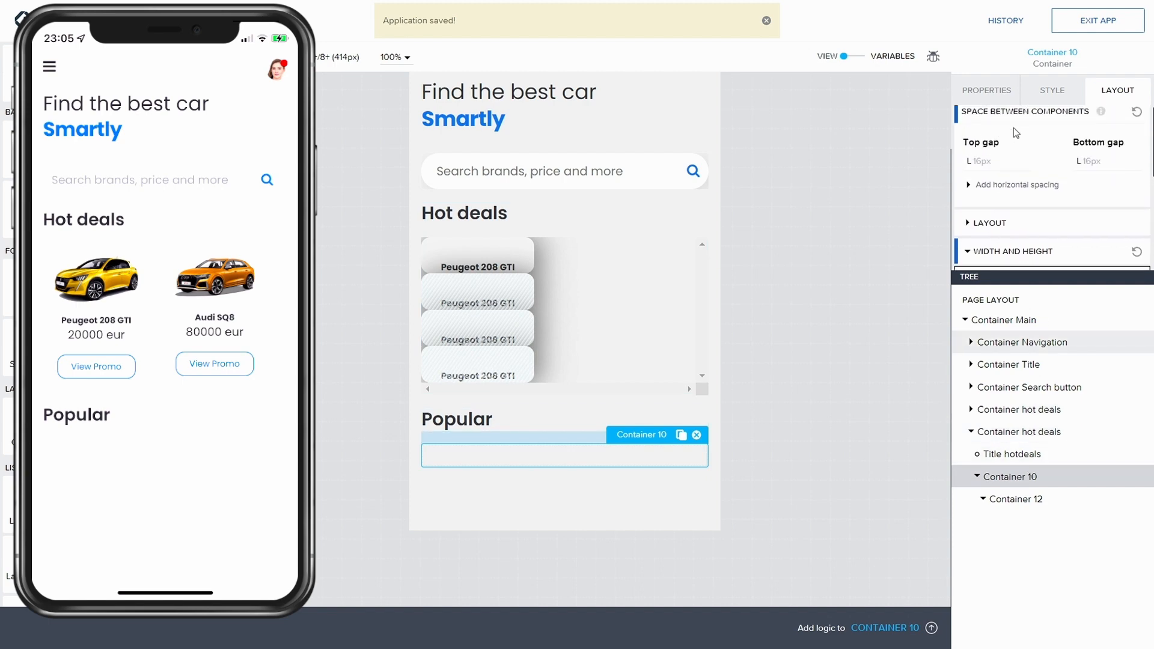
{"action": "left_click", "coordinate": [1043, 91]}
{"action": "left_click", "coordinate": [1006, 90]}
{"action": "scroll", "coordinate": [969, 186], "scroll_direction": "down", "scroll_amount": 1}
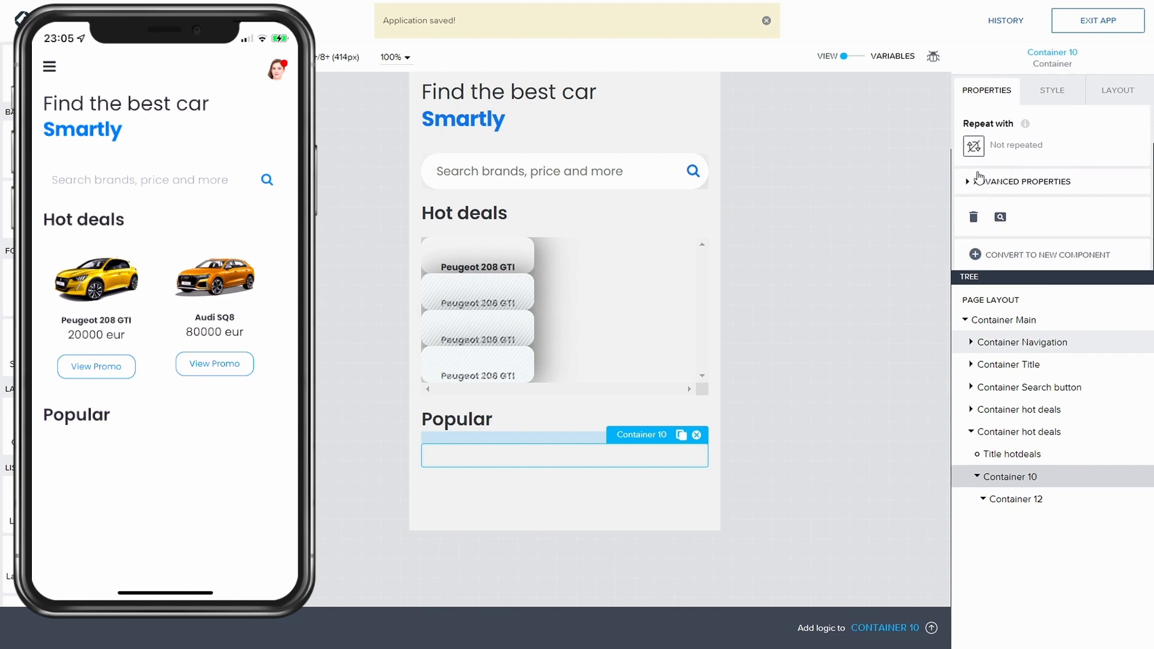
{"action": "left_click", "coordinate": [969, 182]}
{"action": "scroll", "coordinate": [1002, 222], "scroll_direction": "down", "scroll_amount": 2}
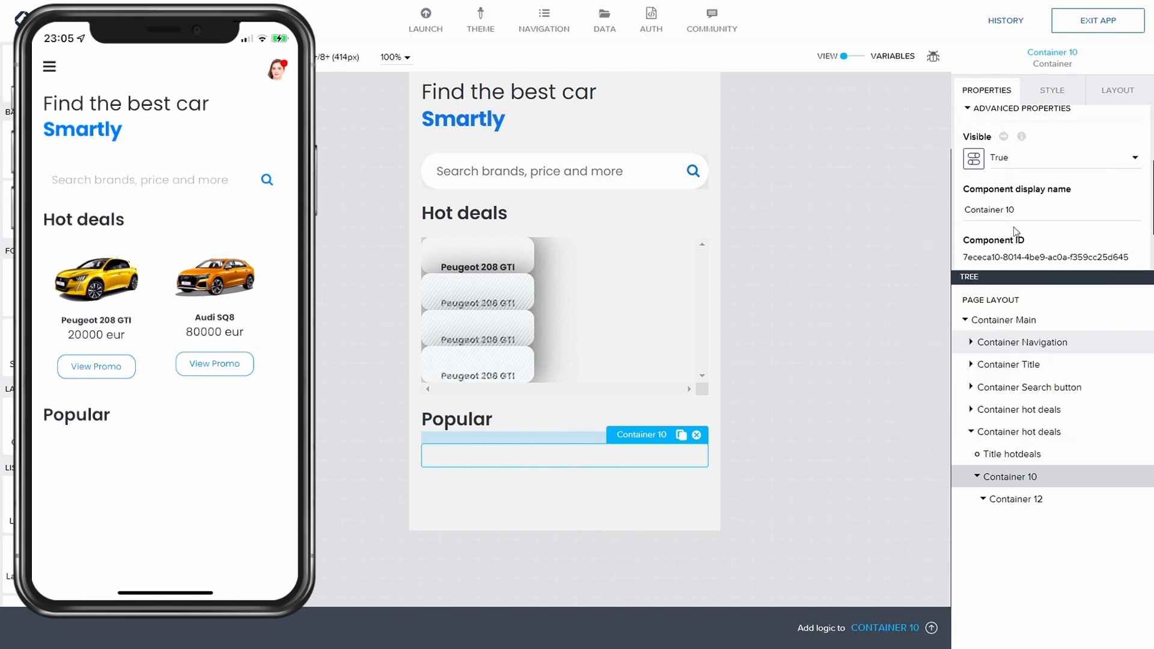
{"action": "left_click", "coordinate": [1041, 211]}
{"action": "key", "text": "BackSpace"}
{"action": "key", "text": "BackSpace"}
{"action": "type", "text": "List"}
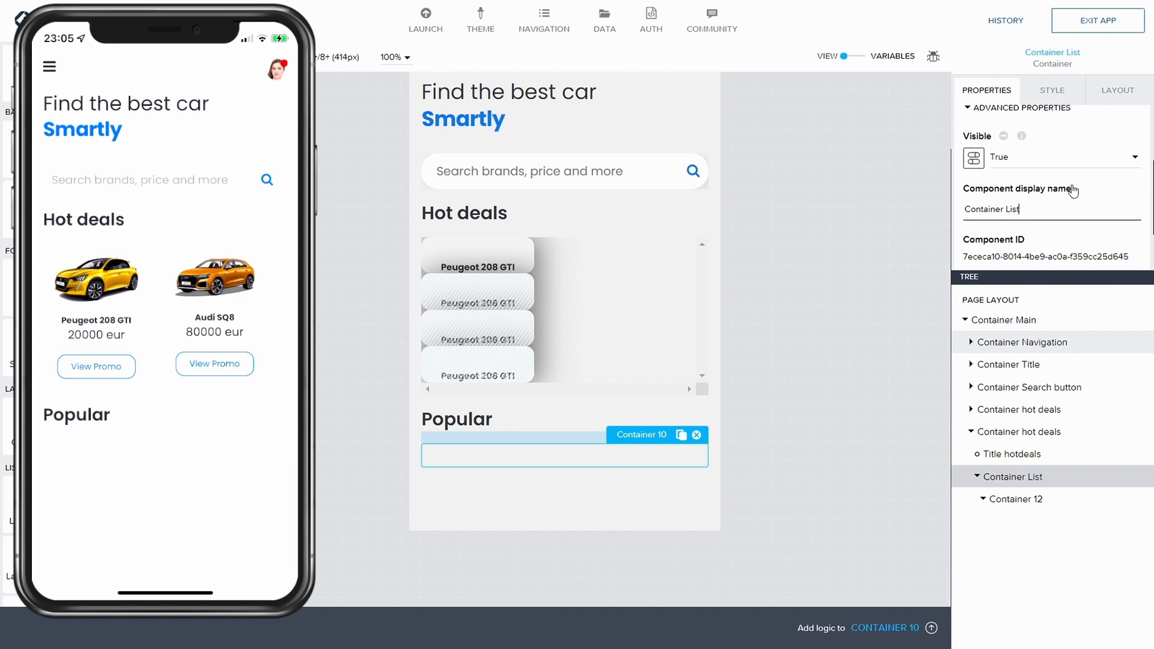
{"action": "type", "text": " of P"}
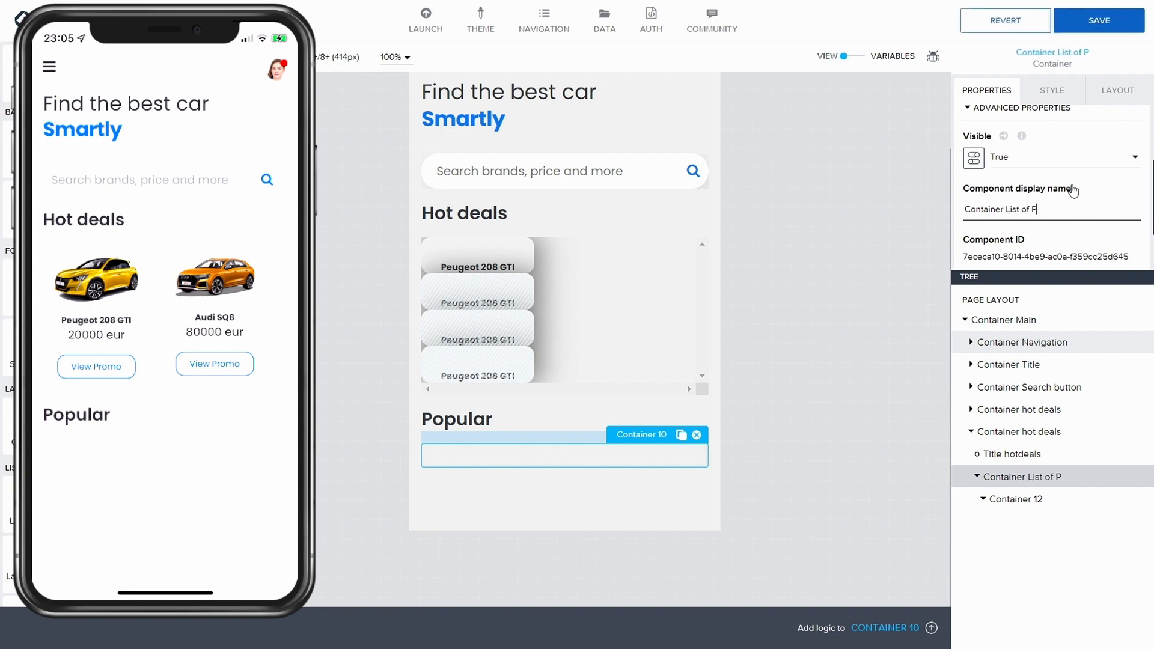
{"action": "type", "text": "opular deals"}
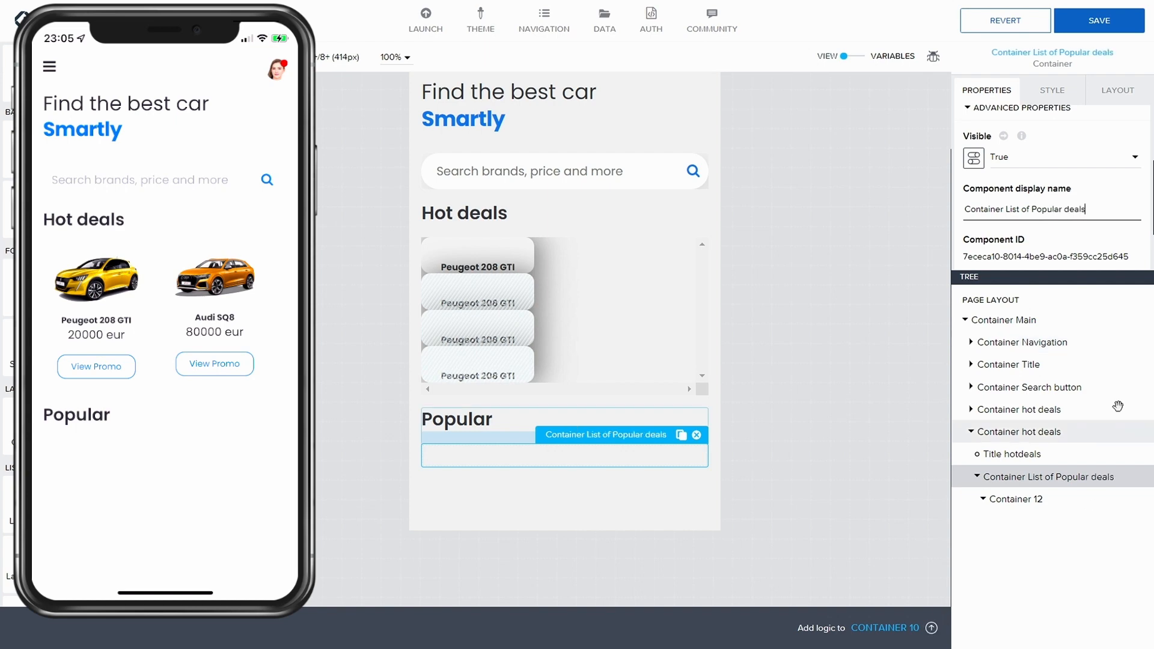
Step: Set the container's Repeat with binding to the CarList_data data variable and save the app
{"action": "scroll", "coordinate": [1041, 190], "scroll_direction": "down", "scroll_amount": 1}
{"action": "scroll", "coordinate": [1041, 190], "scroll_direction": "down", "scroll_amount": 1}
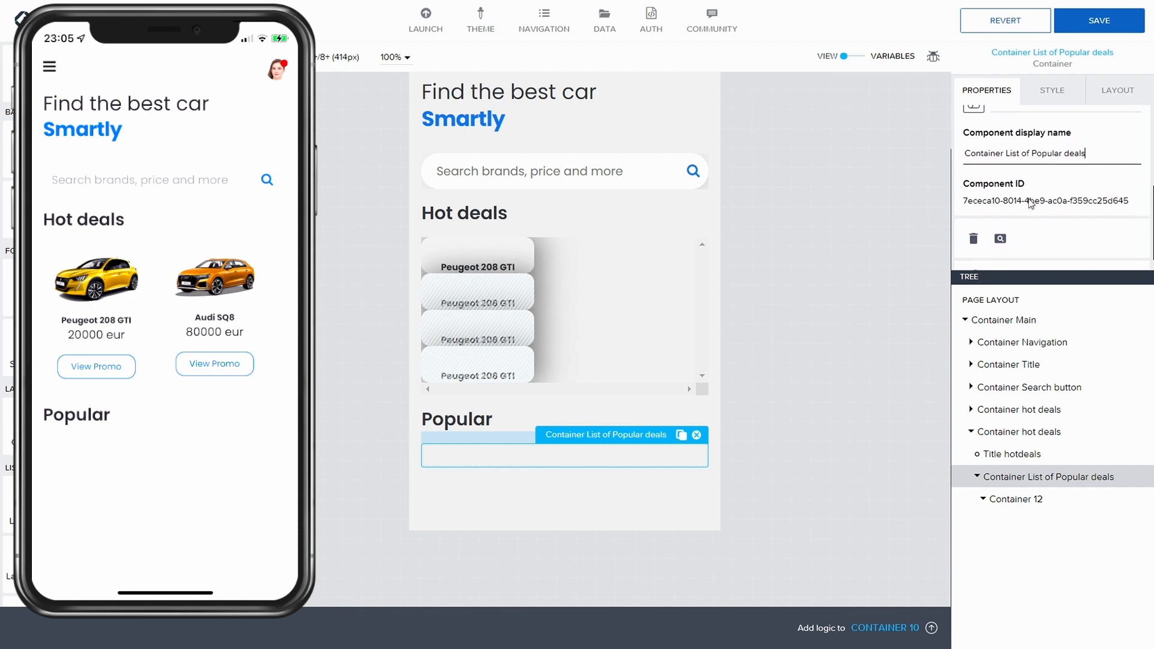
{"action": "scroll", "coordinate": [1023, 189], "scroll_direction": "up", "scroll_amount": 3}
{"action": "left_click", "coordinate": [972, 192]}
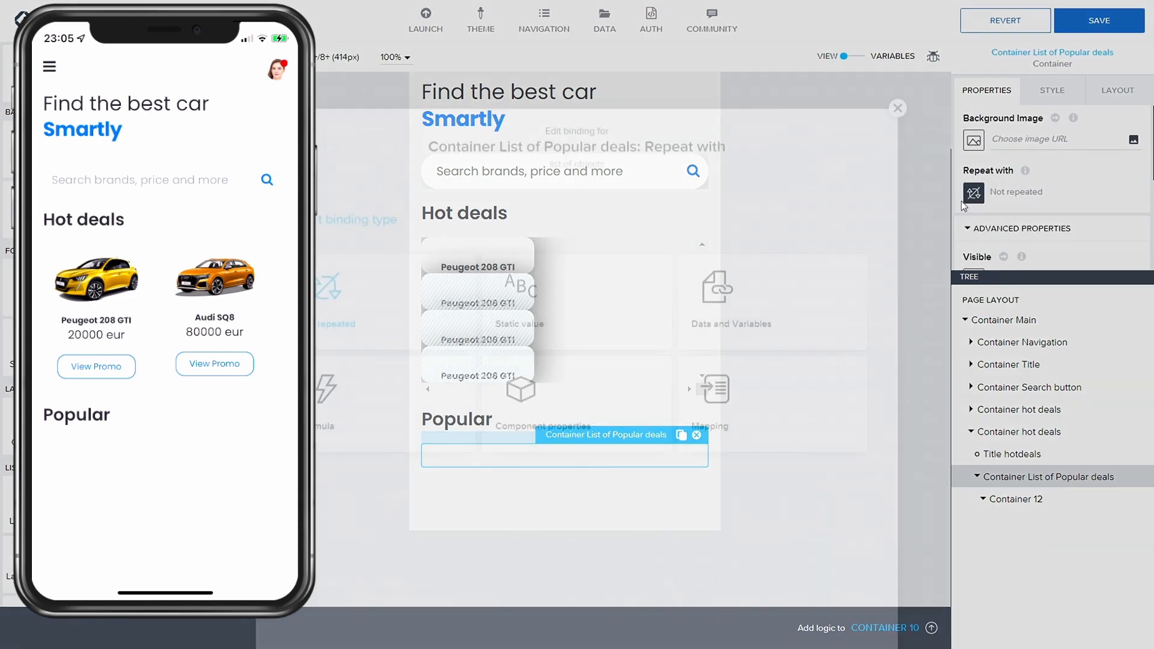
{"action": "left_click", "coordinate": [739, 247]}
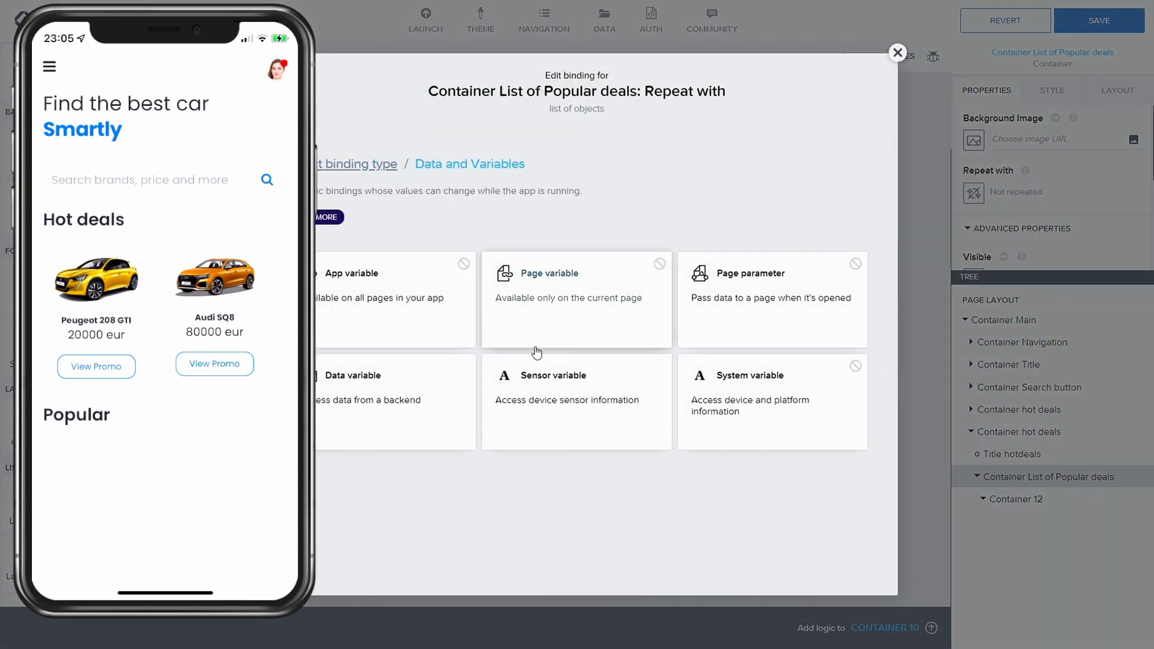
{"action": "left_click", "coordinate": [381, 412]}
{"action": "left_click", "coordinate": [385, 295]}
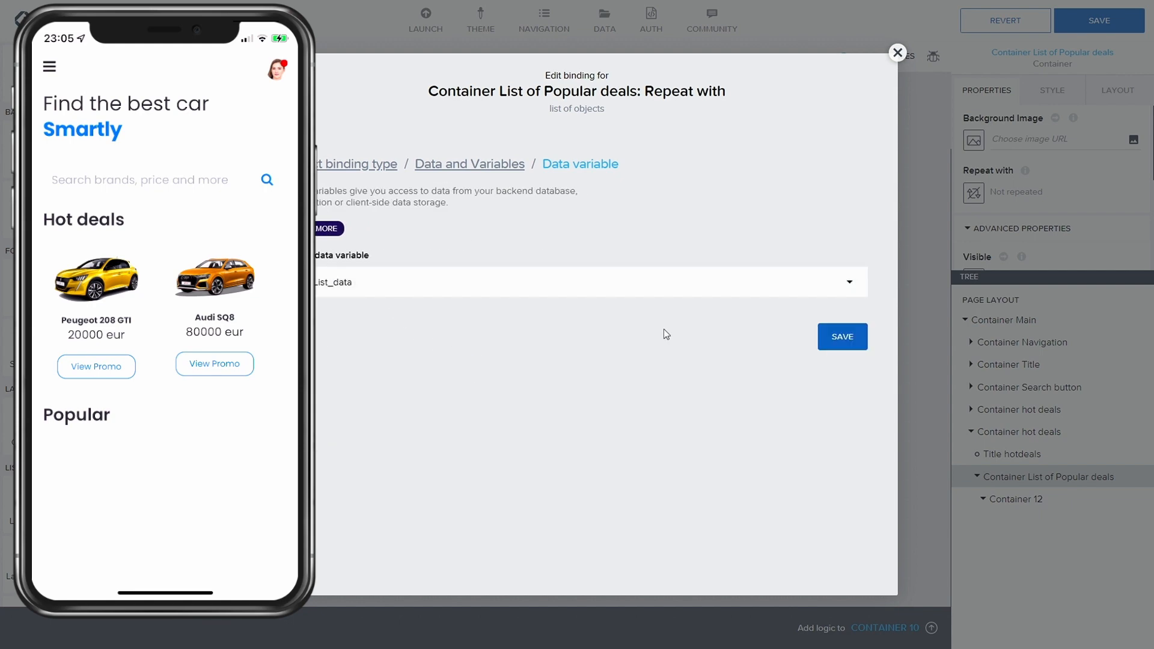
{"action": "left_click", "coordinate": [840, 337]}
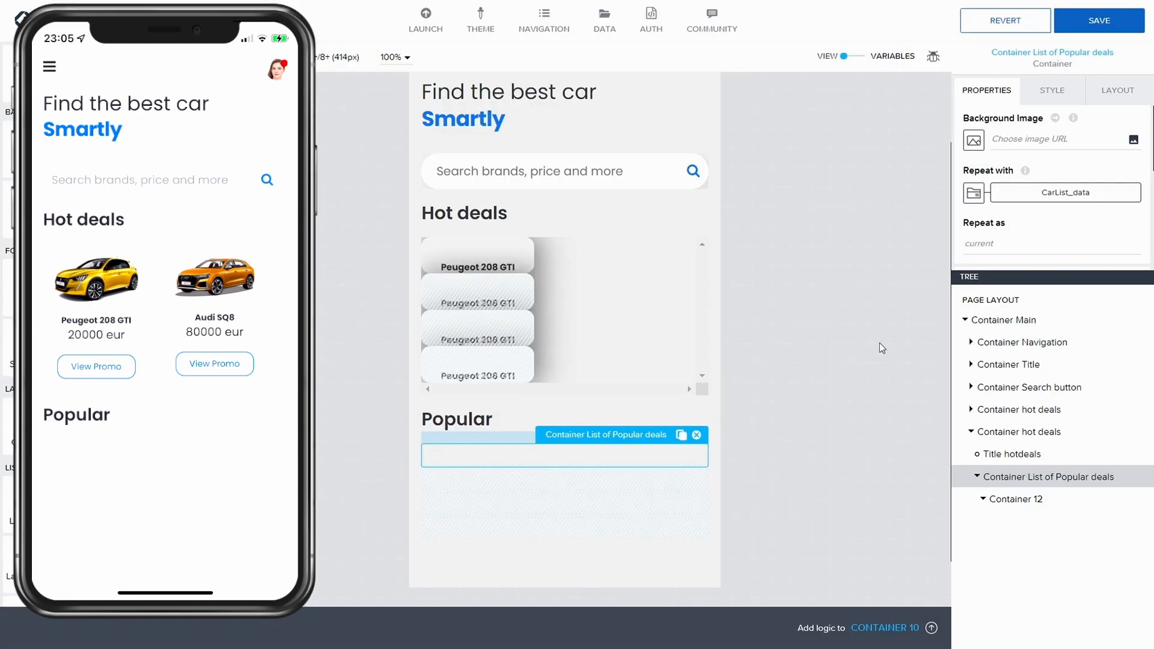
{"action": "left_click", "coordinate": [1099, 21]}
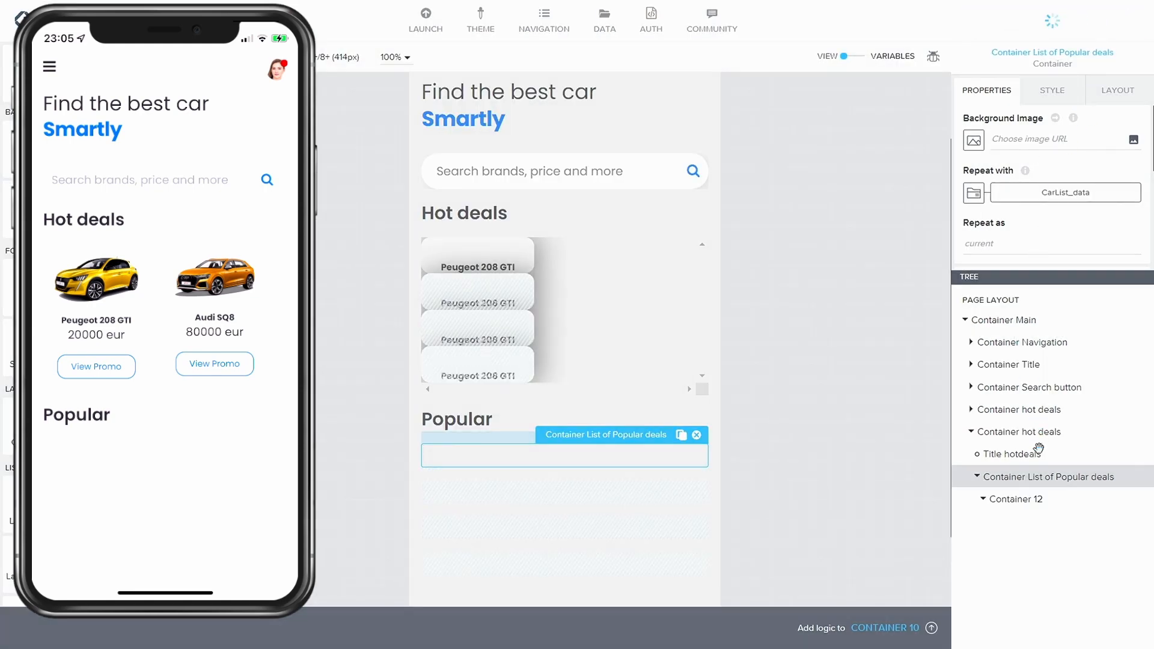
Step: Add a new container inside Container 12 and name it Container Image
{"action": "left_click", "coordinate": [1029, 499]}
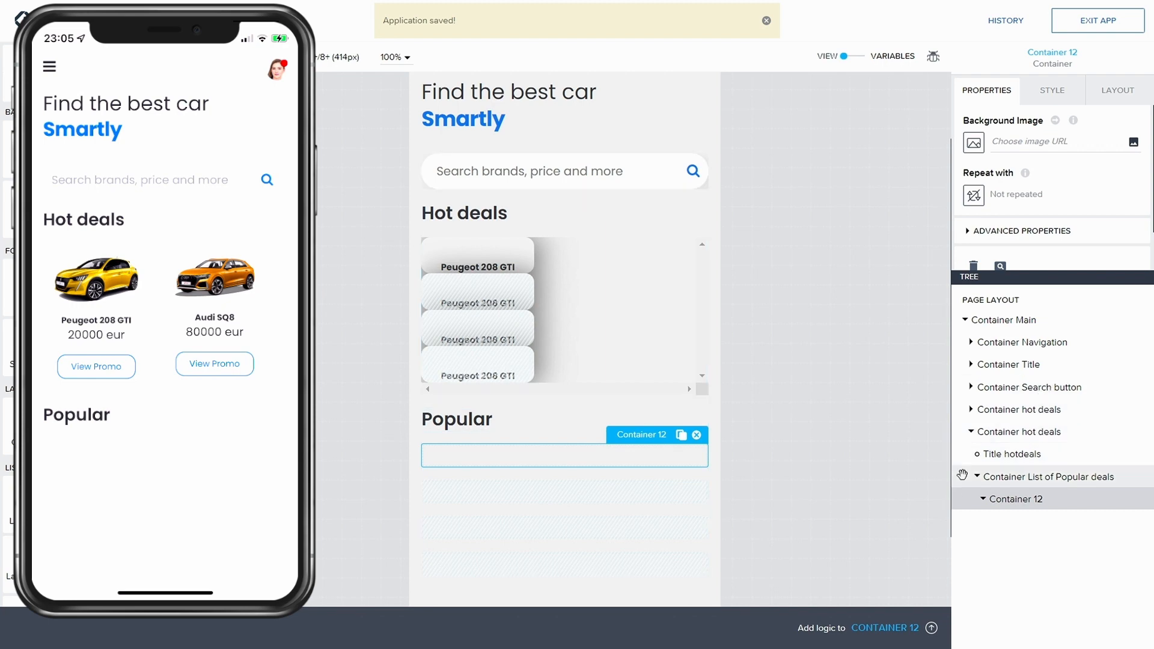
{"action": "left_click_drag", "start_coordinate": [31, 426], "coordinate": [1038, 499]}
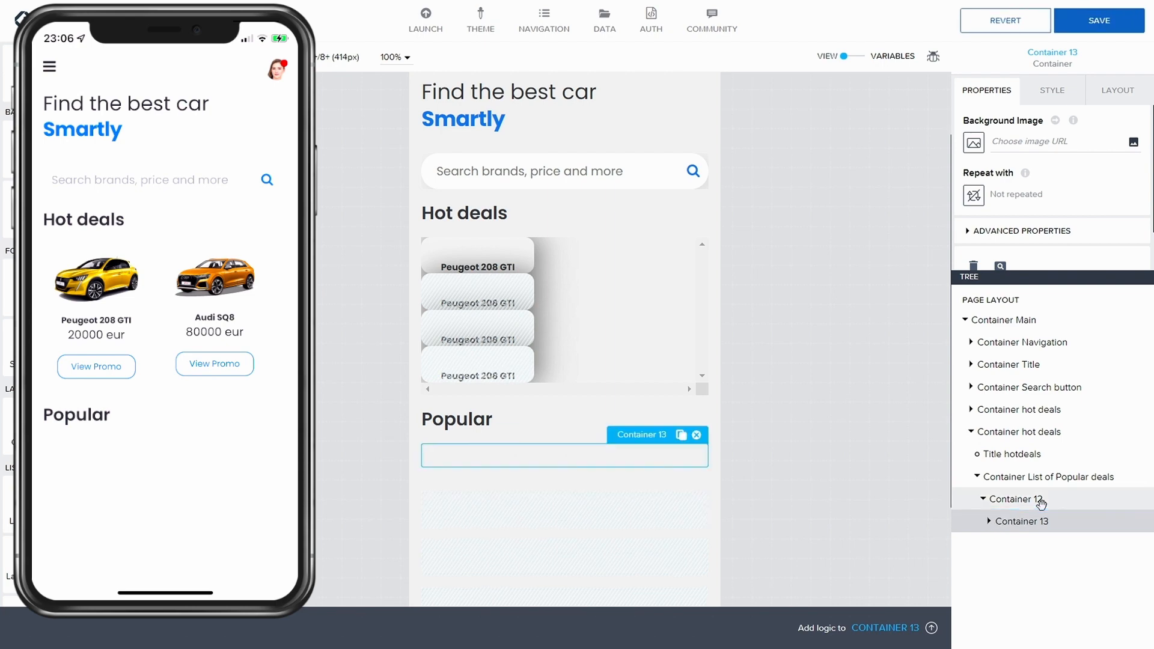
{"action": "left_click", "coordinate": [1052, 91]}
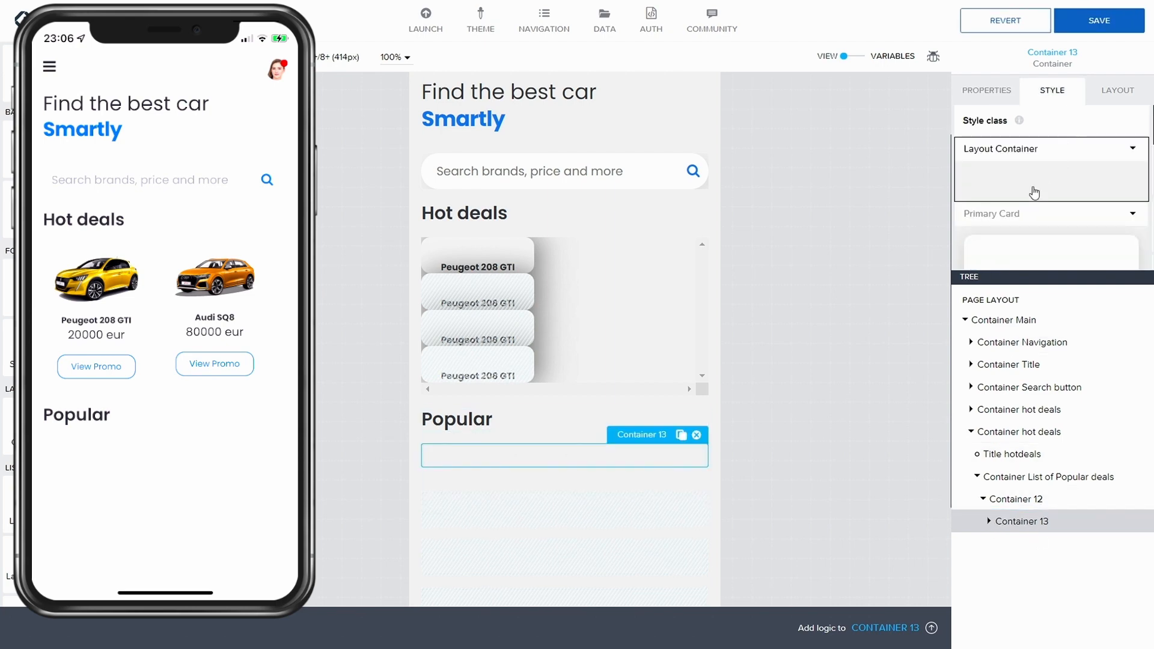
{"action": "left_click", "coordinate": [1001, 101]}
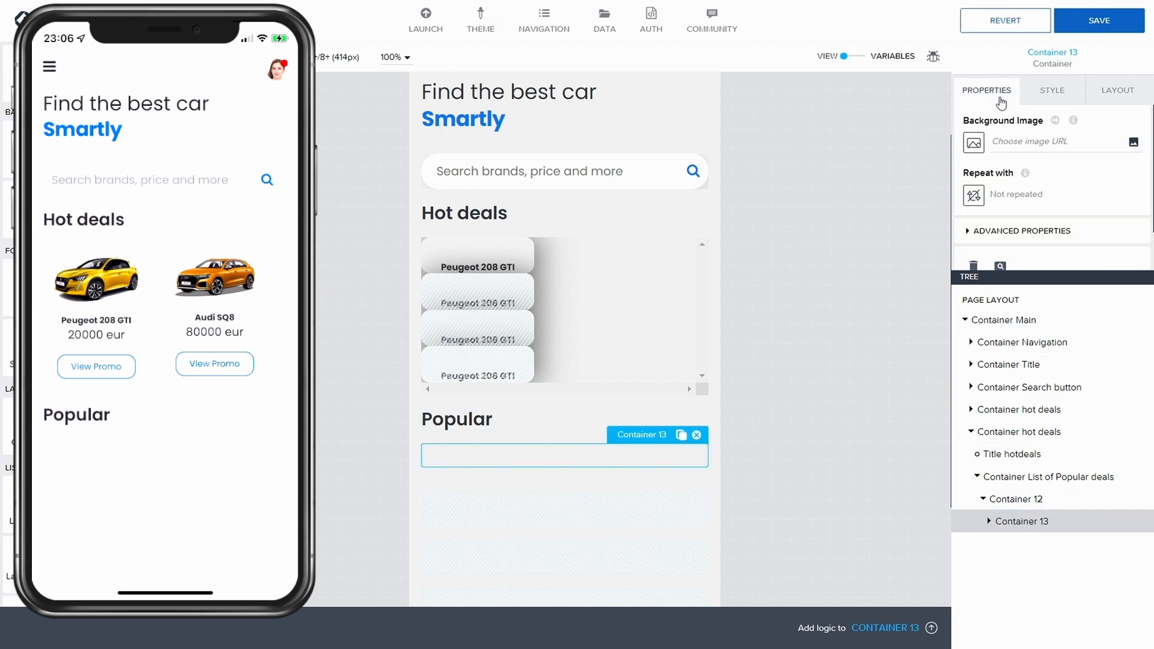
{"action": "left_click", "coordinate": [1002, 236]}
{"action": "scroll", "coordinate": [1036, 236], "scroll_direction": "down", "scroll_amount": 2}
{"action": "left_click", "coordinate": [1034, 234]}
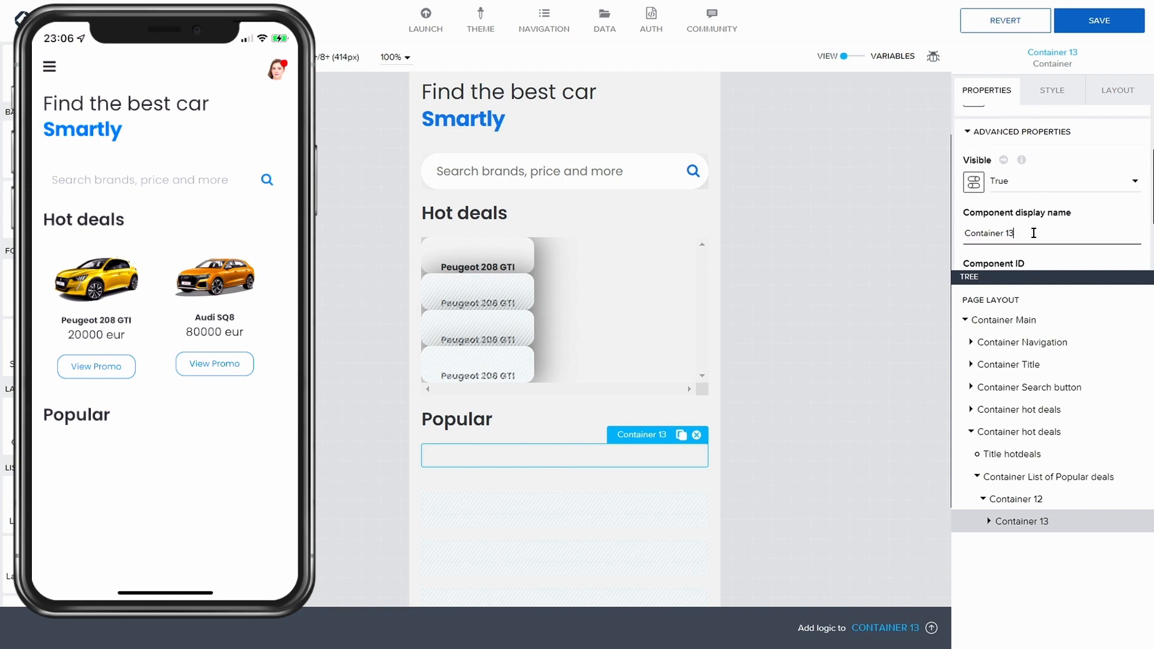
{"action": "key", "text": "BackSpace"}
{"action": "key", "text": "BackSpace"}
{"action": "key", "text": "BackSpace"}
{"action": "type", "text": "Image"}
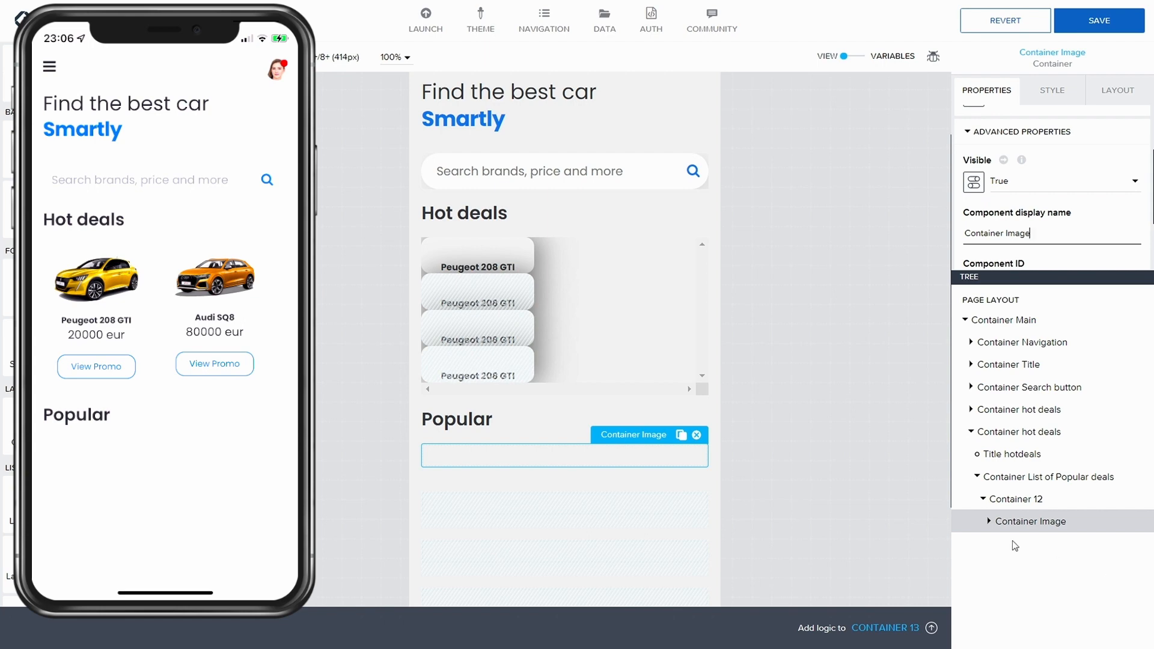
Step: Duplicate Container Image by copying and pasting it
{"action": "left_click", "coordinate": [1022, 521]}
{"action": "key", "text": "ctrl+c"}
{"action": "key", "text": "ctrl+v"}
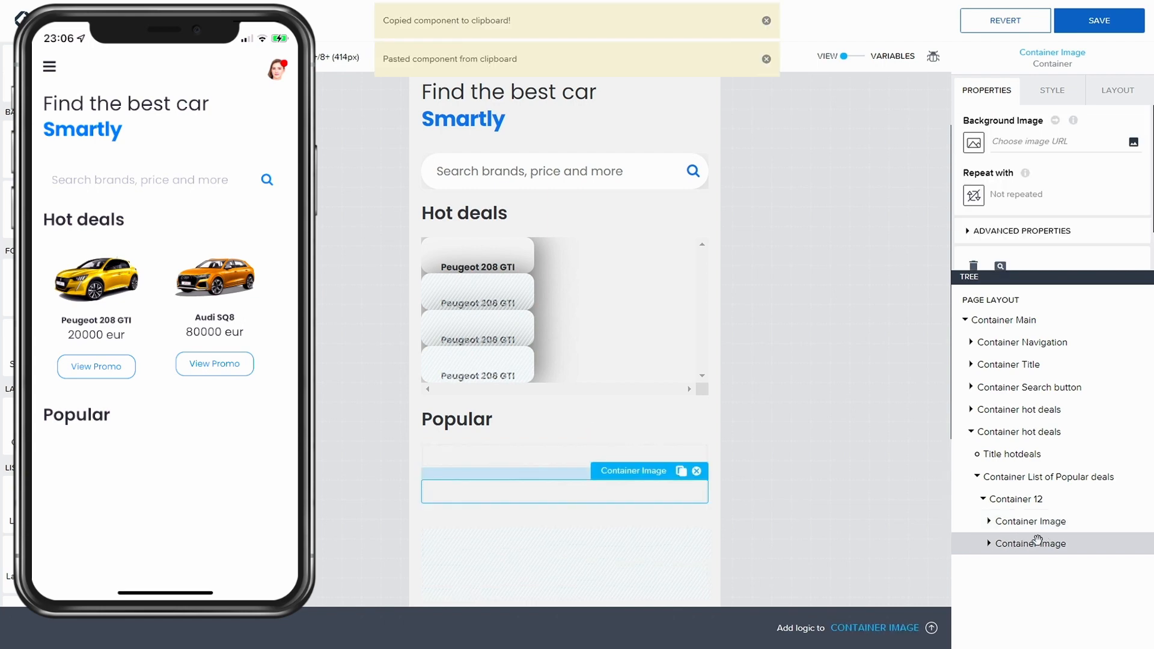
Step: Rename the duplicated container to Container Car details and save the app
{"action": "left_click", "coordinate": [998, 547]}
{"action": "scroll", "coordinate": [1015, 249], "scroll_direction": "down", "scroll_amount": 1}
{"action": "scroll", "coordinate": [1015, 244], "scroll_direction": "down", "scroll_amount": 1}
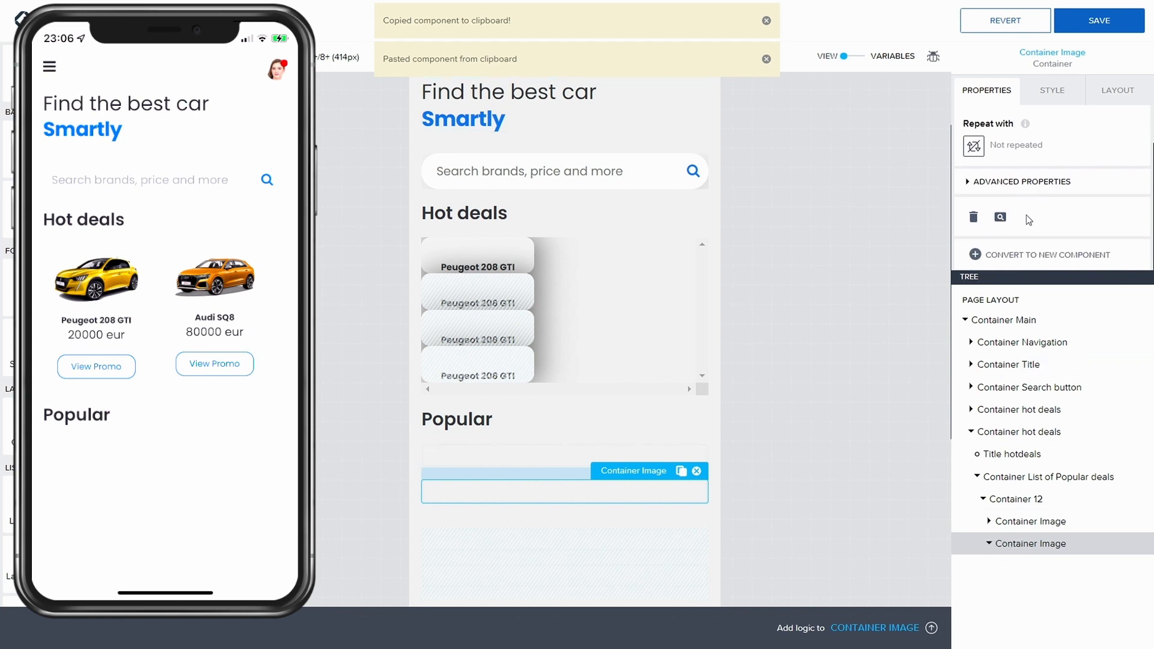
{"action": "left_click", "coordinate": [1016, 181]}
{"action": "scroll", "coordinate": [1027, 201], "scroll_direction": "down", "scroll_amount": 1}
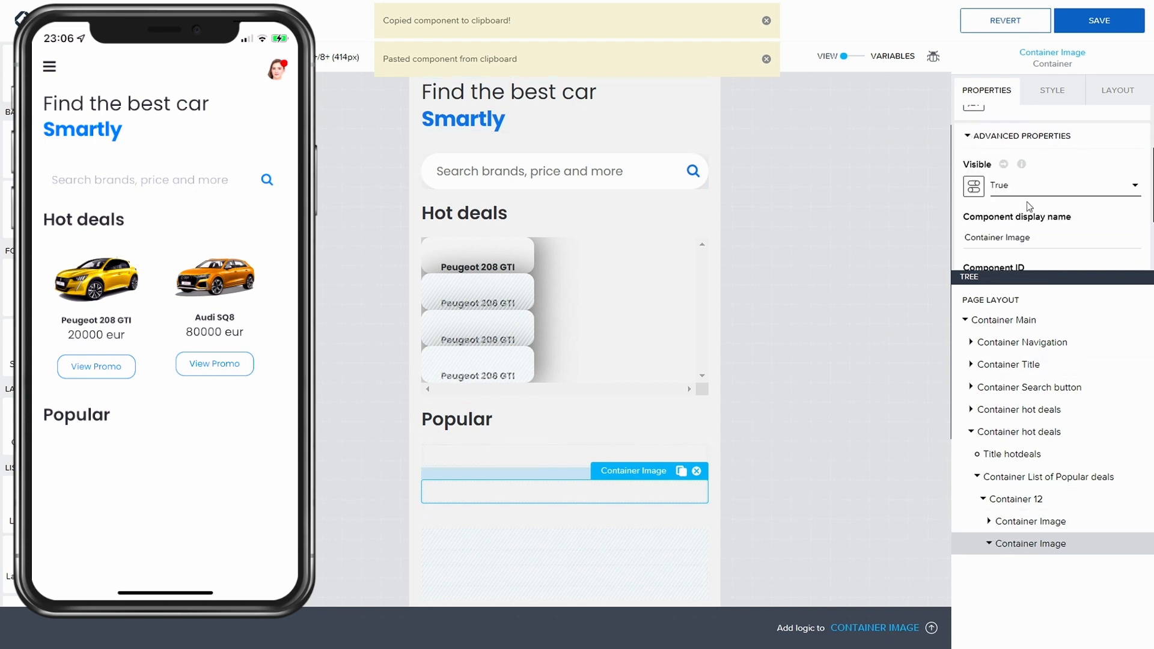
{"action": "key", "text": "BackSpace"}
{"action": "key", "text": "BackSpace"}
{"action": "key", "text": "BackSpace"}
{"action": "key", "text": "BackSpace"}
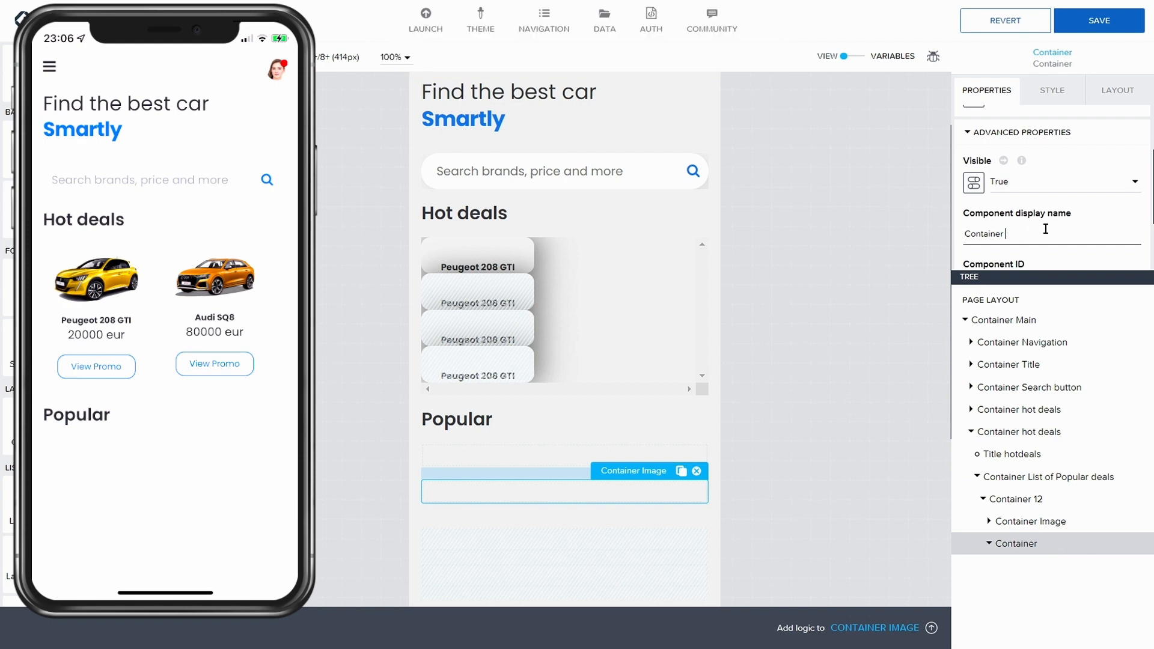
{"action": "type", "text": "Car details"}
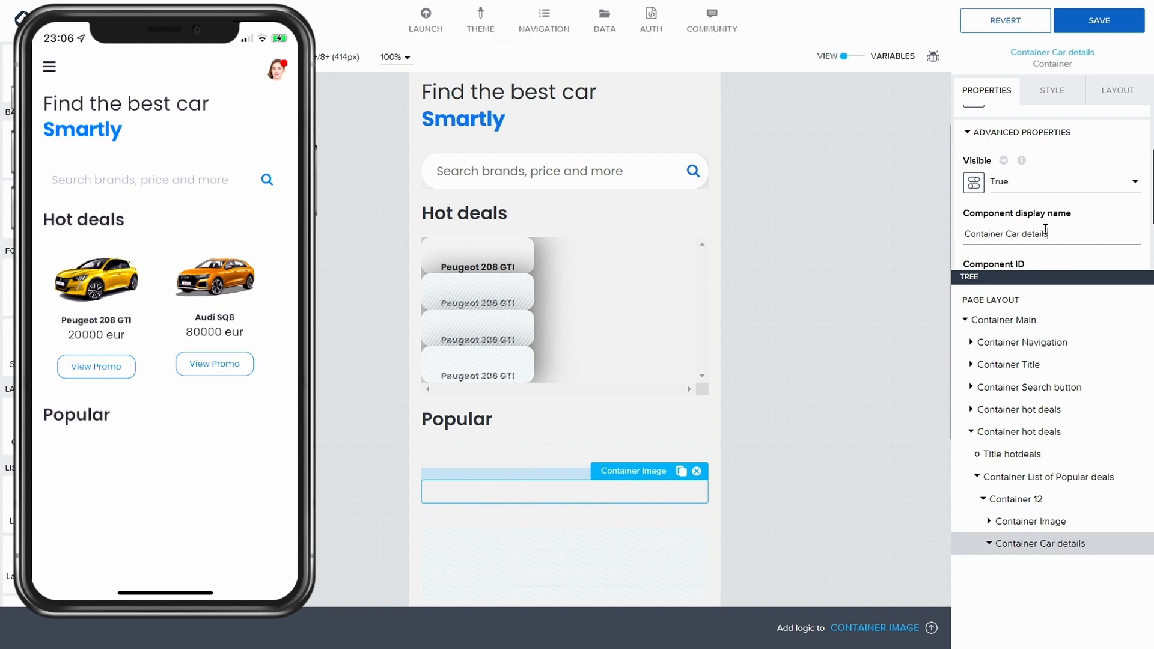
{"action": "left_click", "coordinate": [1074, 31]}
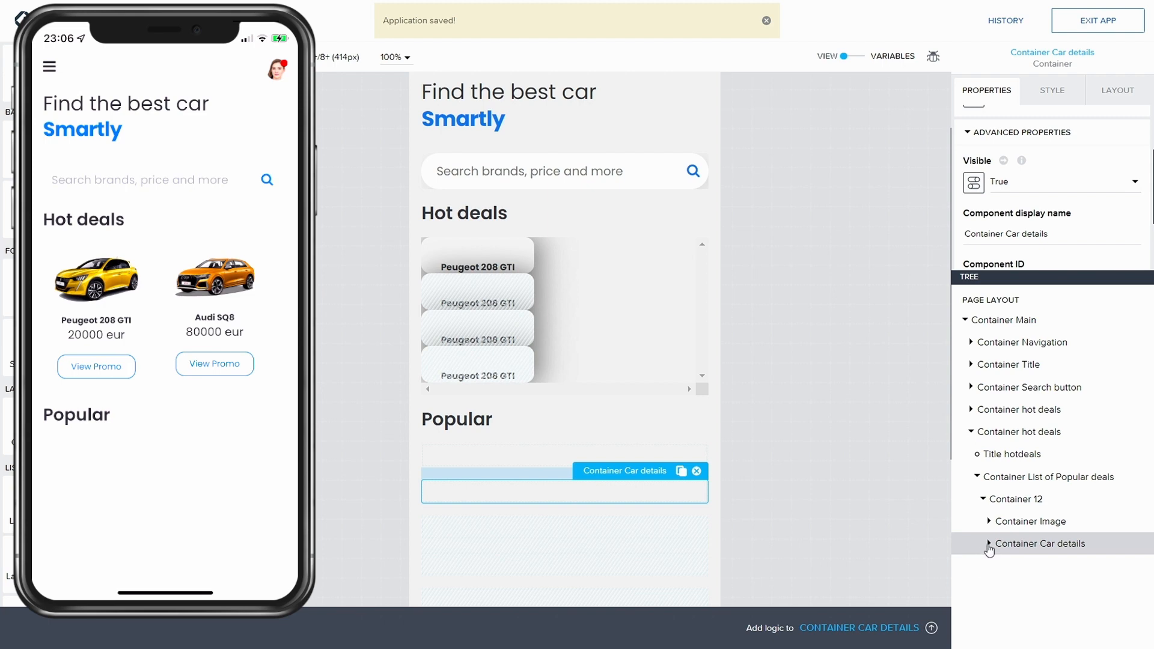
Step: Add an image inside Container Image and bind its source to the repeated item's Picture_small
{"action": "left_click", "coordinate": [1042, 524]}
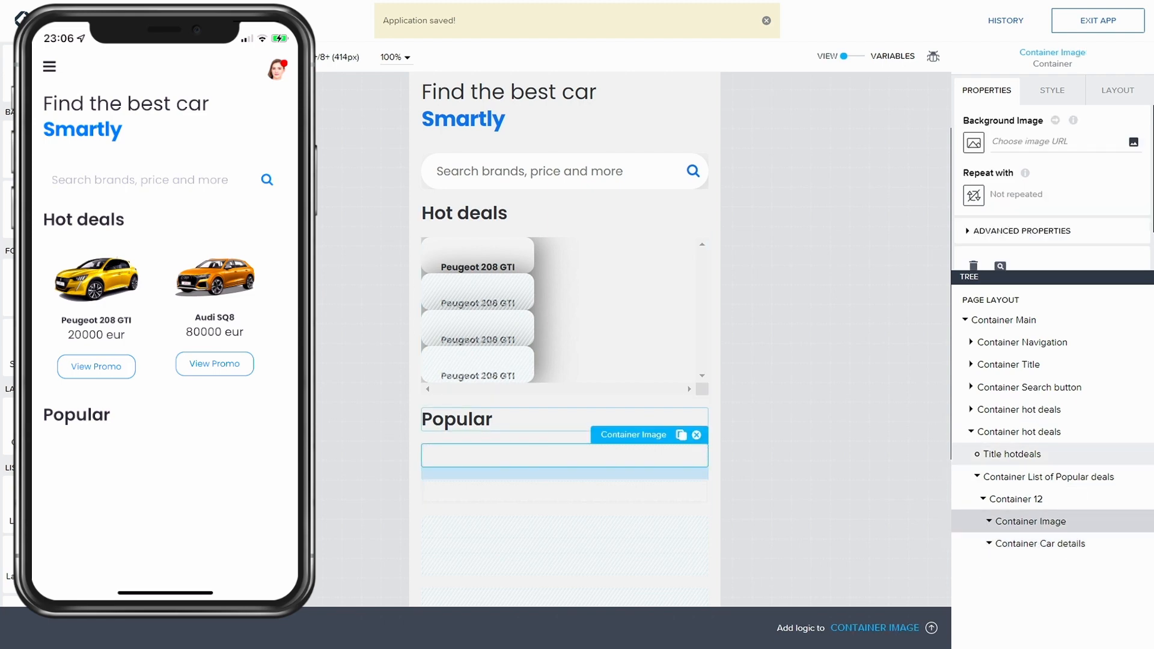
{"action": "left_click_drag", "start_coordinate": [37, 208], "coordinate": [1027, 526]}
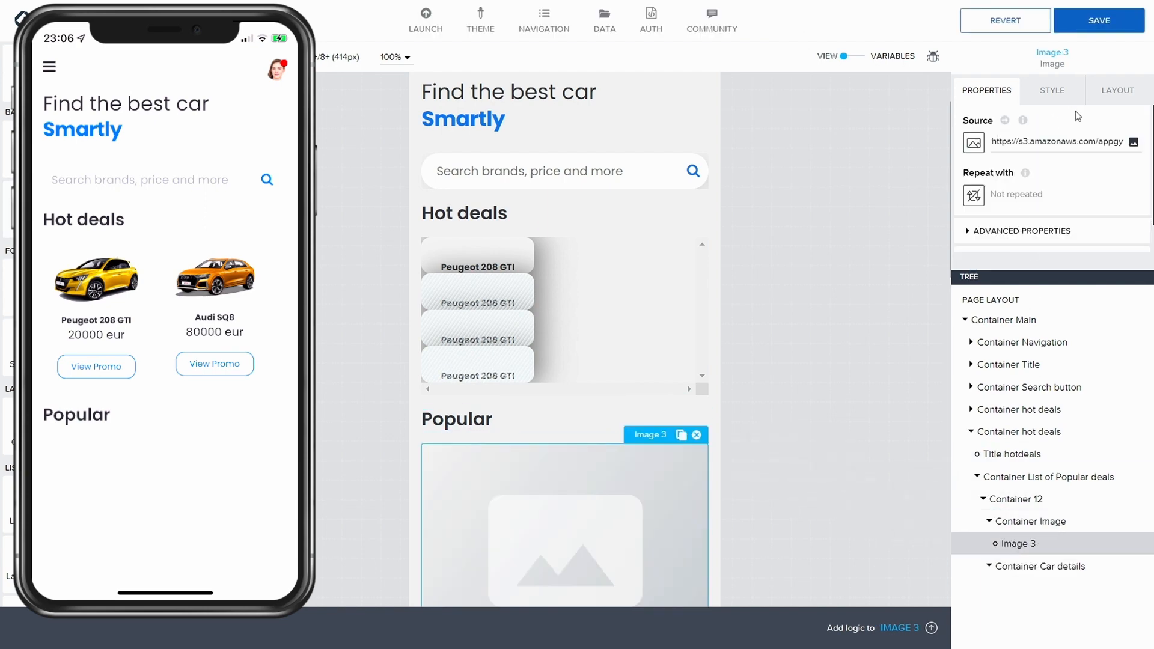
{"action": "left_click", "coordinate": [974, 143]}
{"action": "left_click", "coordinate": [553, 384]}
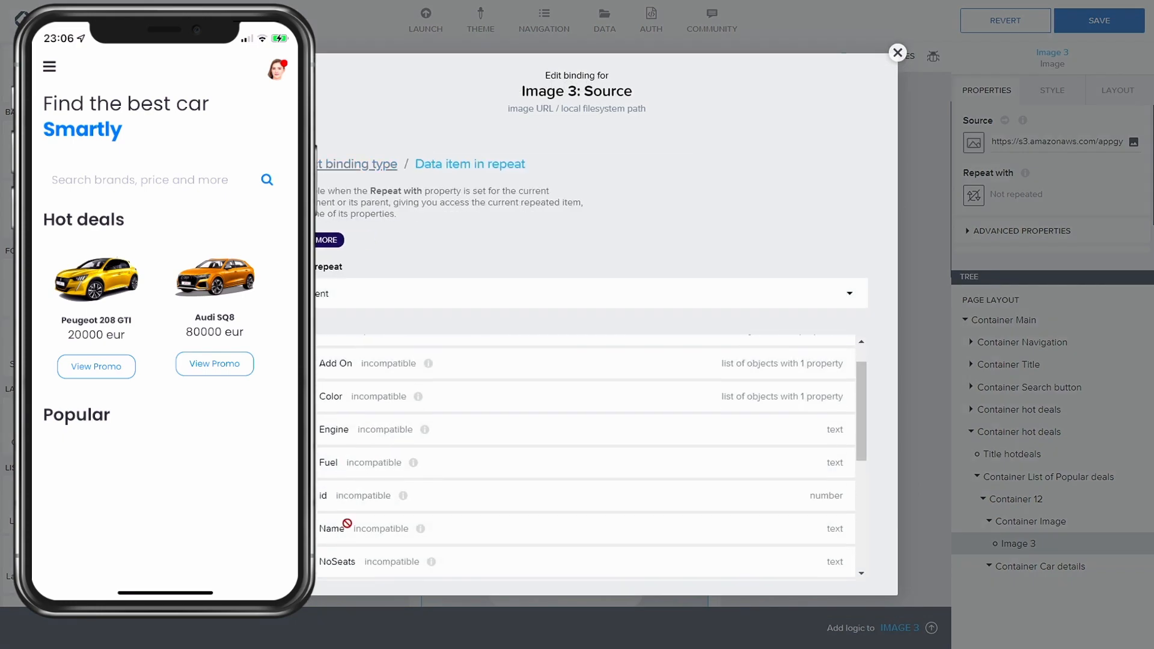
{"action": "scroll", "coordinate": [355, 511], "scroll_direction": "down", "scroll_amount": 2}
{"action": "scroll", "coordinate": [370, 526], "scroll_direction": "down", "scroll_amount": 1}
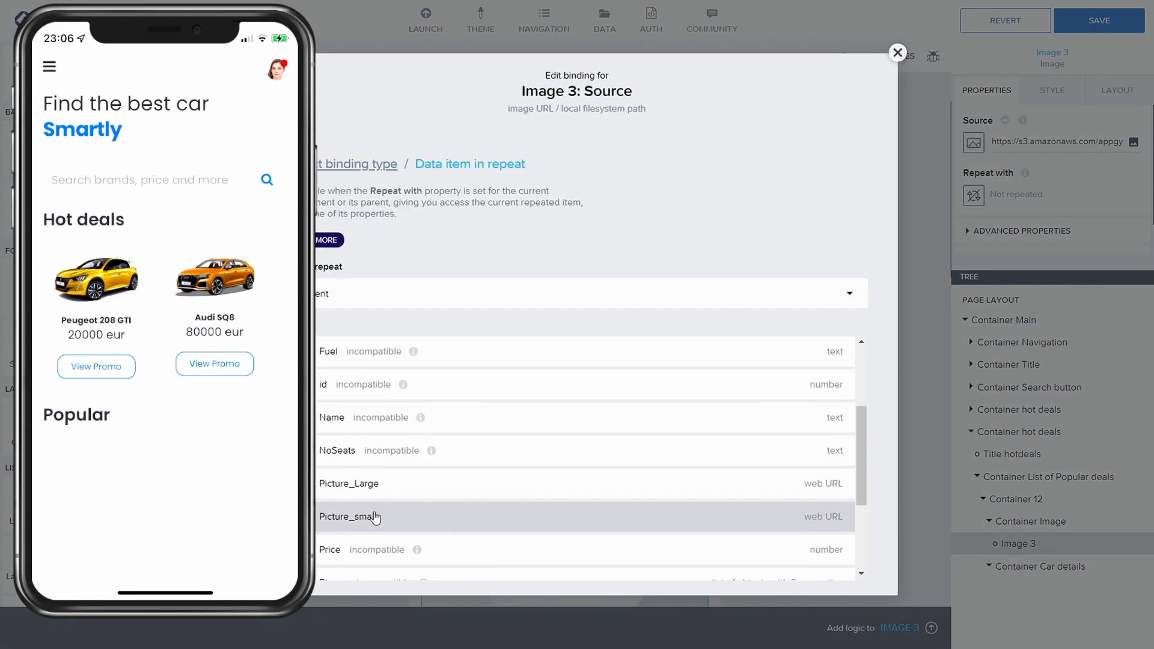
{"action": "left_click", "coordinate": [375, 517]}
{"action": "left_click", "coordinate": [837, 498]}
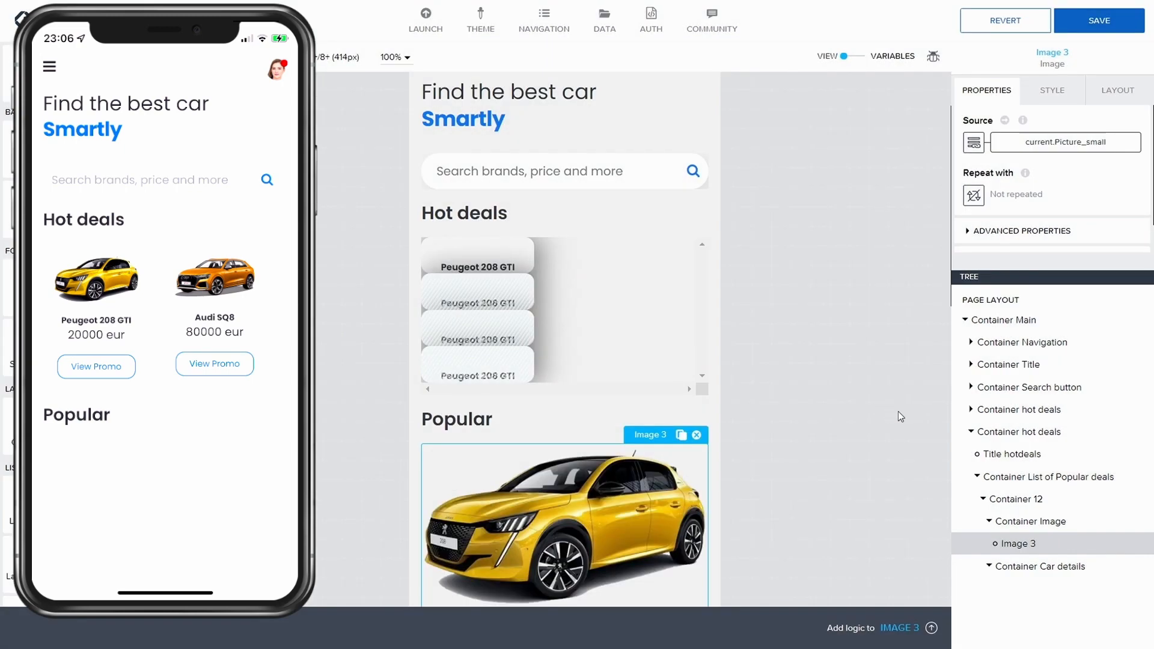
Step: Set the car image's height to 150 px in the advanced layout settings and save the app
{"action": "left_click", "coordinate": [1063, 95]}
{"action": "scroll", "coordinate": [1026, 181], "scroll_direction": "up", "scroll_amount": 2}
{"action": "left_click", "coordinate": [1120, 91]}
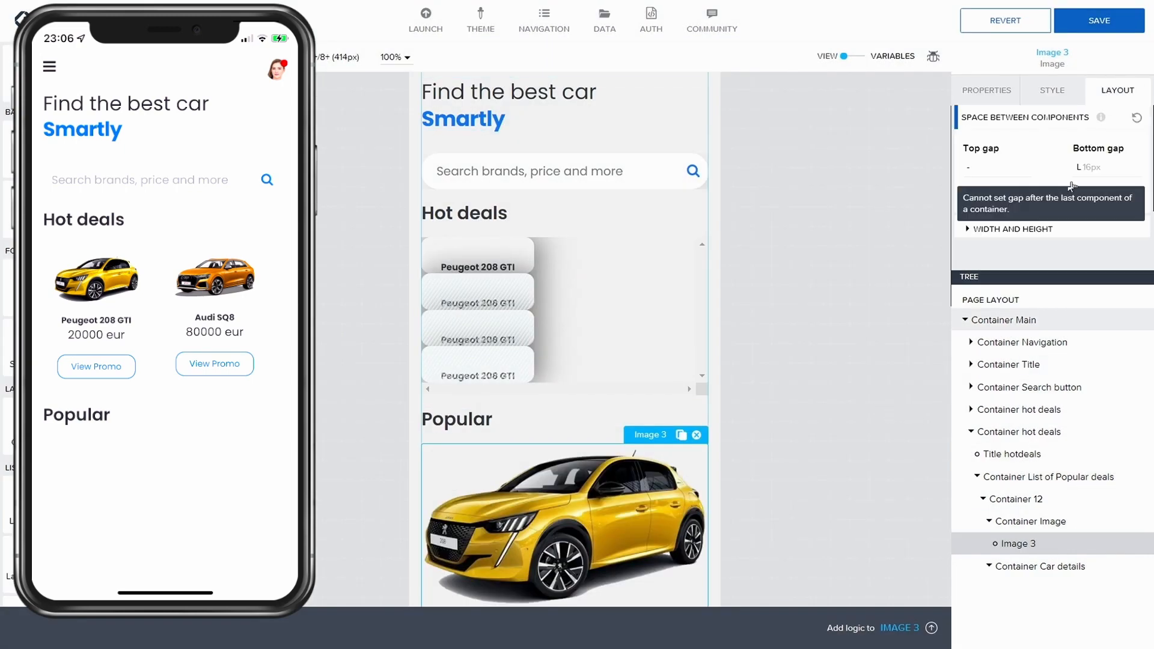
{"action": "scroll", "coordinate": [974, 196], "scroll_direction": "down", "scroll_amount": 1}
{"action": "left_click", "coordinate": [974, 196]}
{"action": "scroll", "coordinate": [980, 204], "scroll_direction": "down", "scroll_amount": 3}
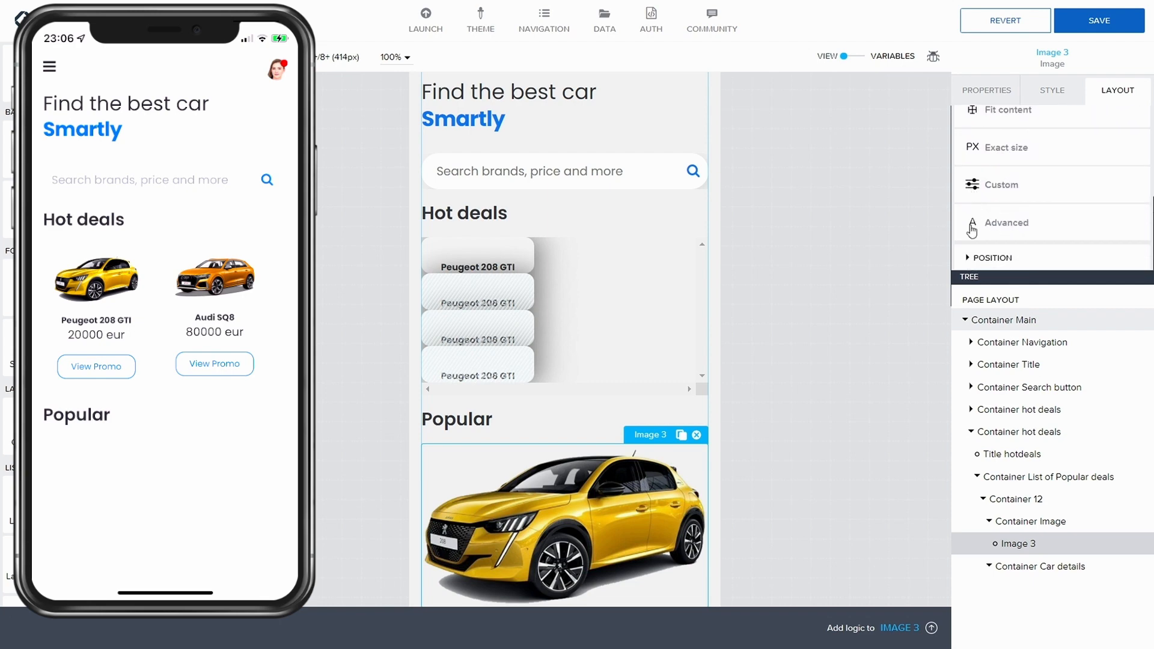
{"action": "left_click", "coordinate": [972, 222]}
{"action": "scroll", "coordinate": [972, 222], "scroll_direction": "down", "scroll_amount": 1}
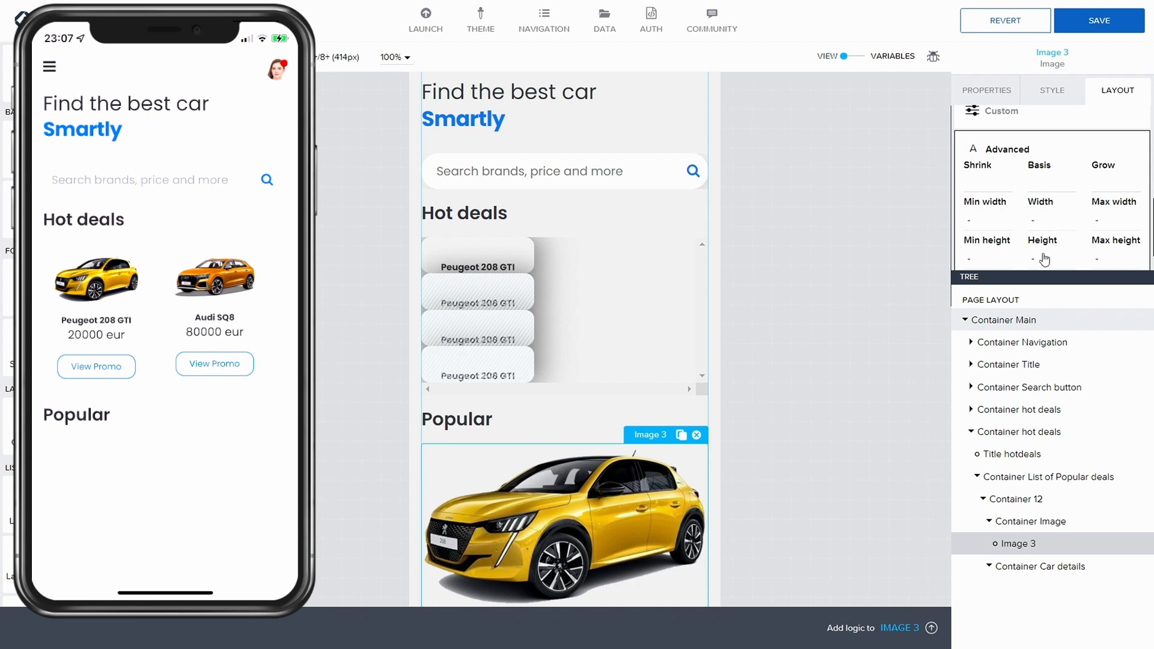
{"action": "left_click", "coordinate": [1034, 258]}
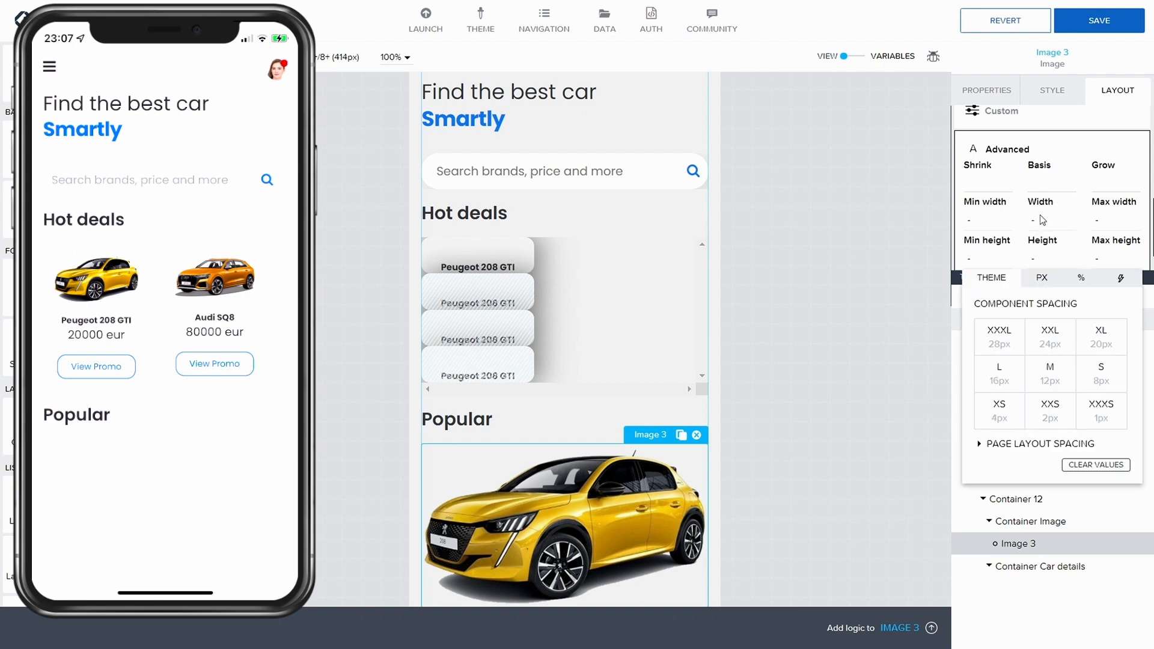
{"action": "left_click", "coordinate": [1081, 282]}
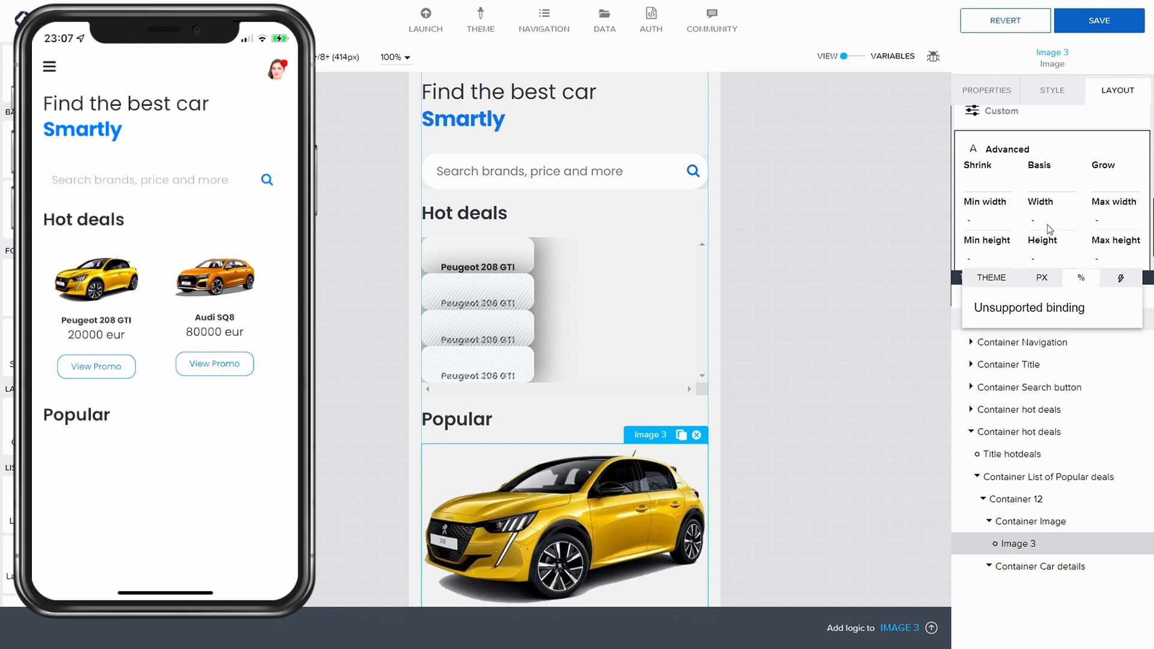
{"action": "left_click", "coordinate": [1070, 150]}
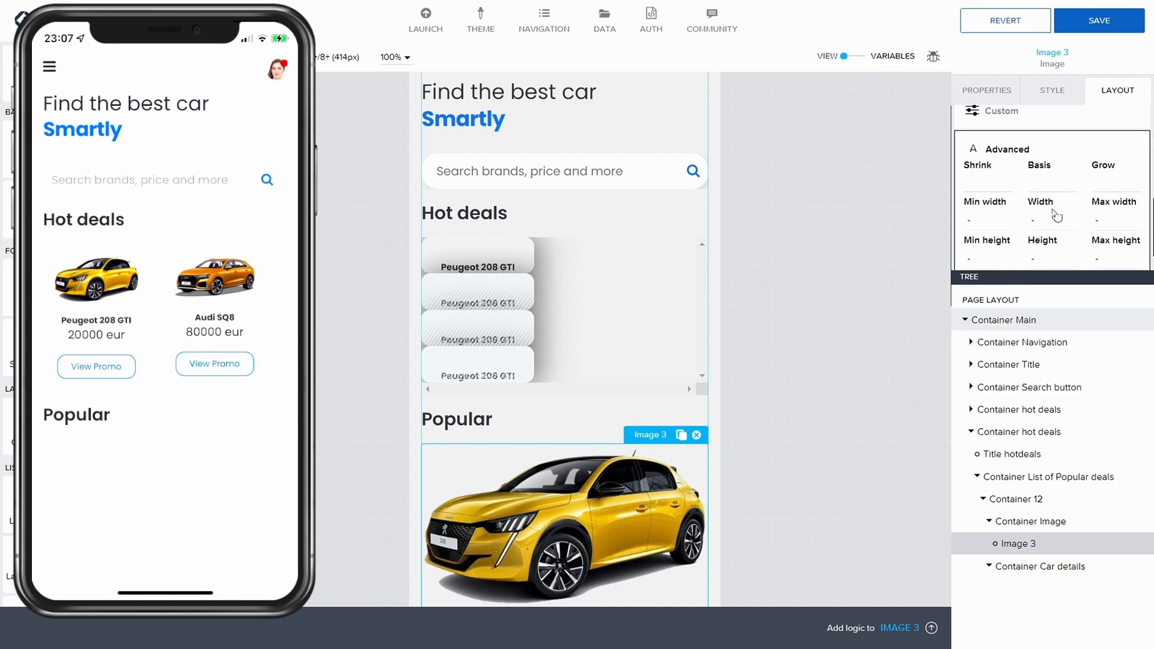
{"action": "left_click", "coordinate": [1045, 259]}
{"action": "left_click", "coordinate": [1046, 280]}
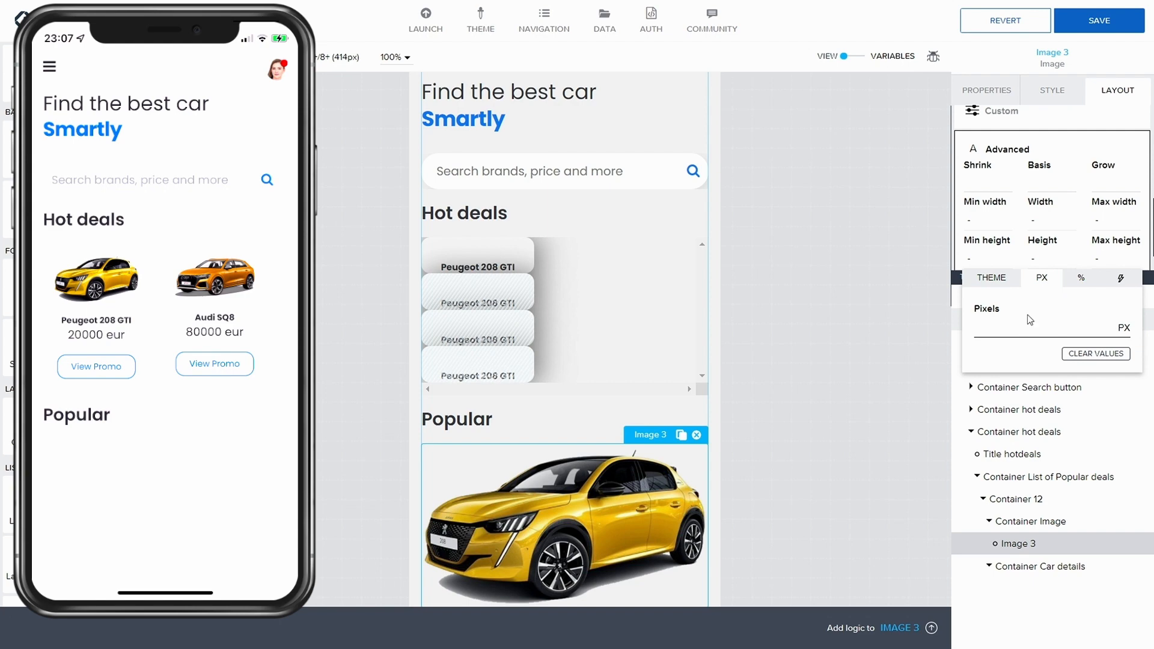
{"action": "type", "text": "150"}
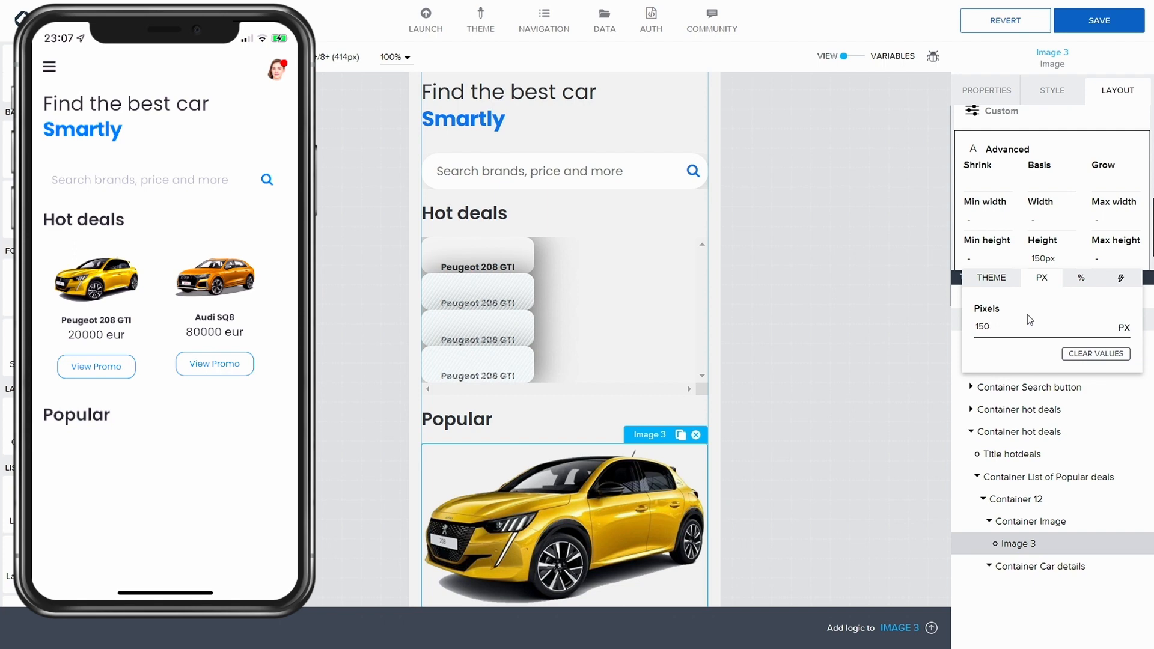
{"action": "key", "text": "Return"}
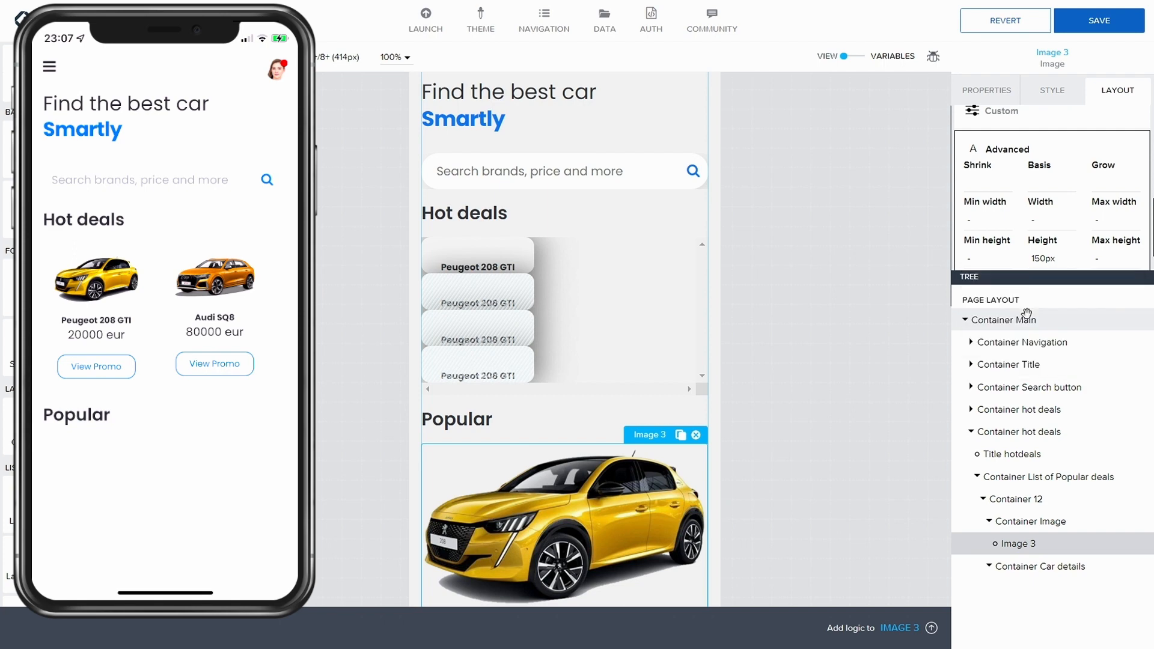
{"action": "left_click", "coordinate": [1129, 21]}
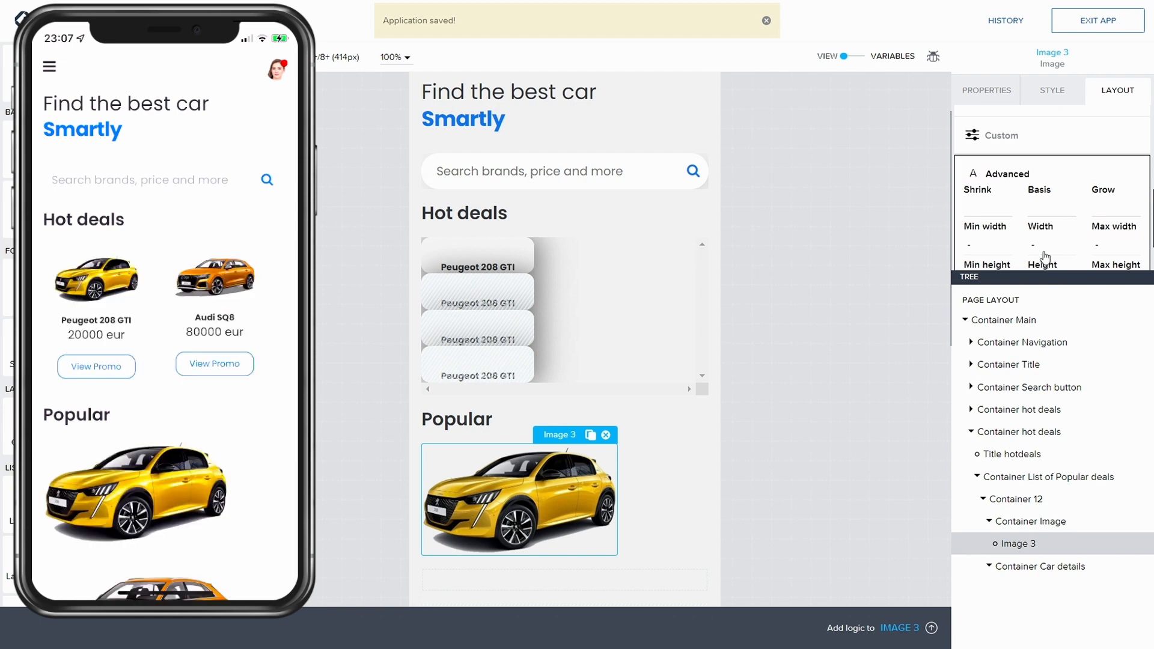
Step: Reduce the car image's height to 80 px and save the app
{"action": "scroll", "coordinate": [1038, 262], "scroll_direction": "down", "scroll_amount": 1}
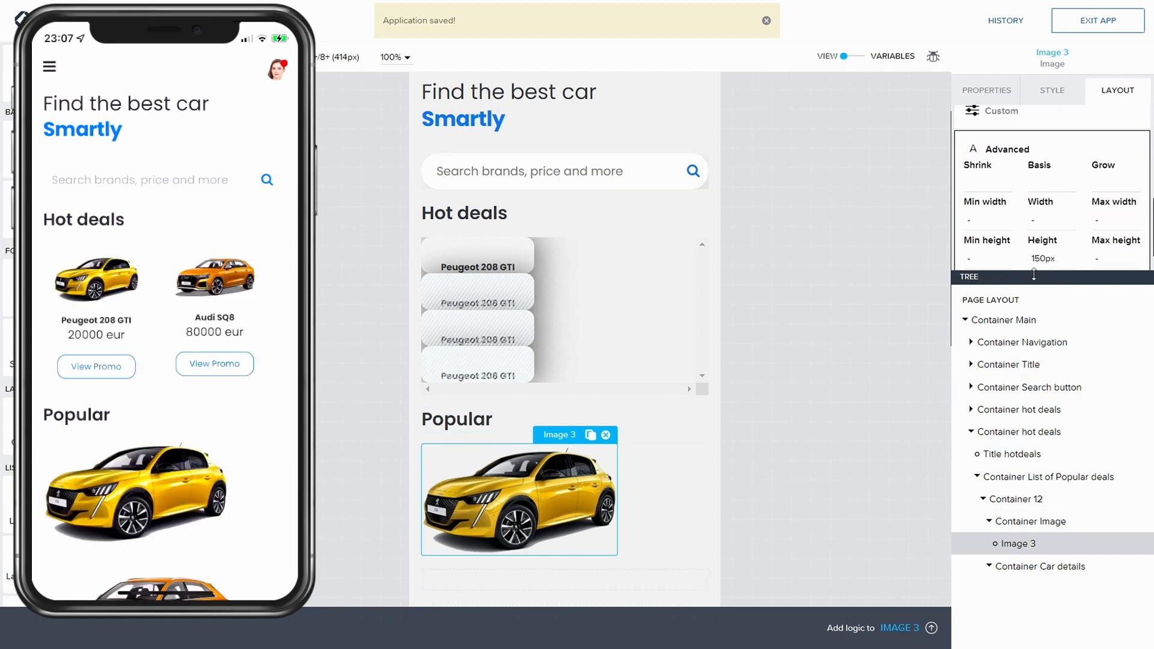
{"action": "left_click", "coordinate": [1047, 265]}
{"action": "key", "text": "BackSpace"}
{"action": "key", "text": "BackSpace"}
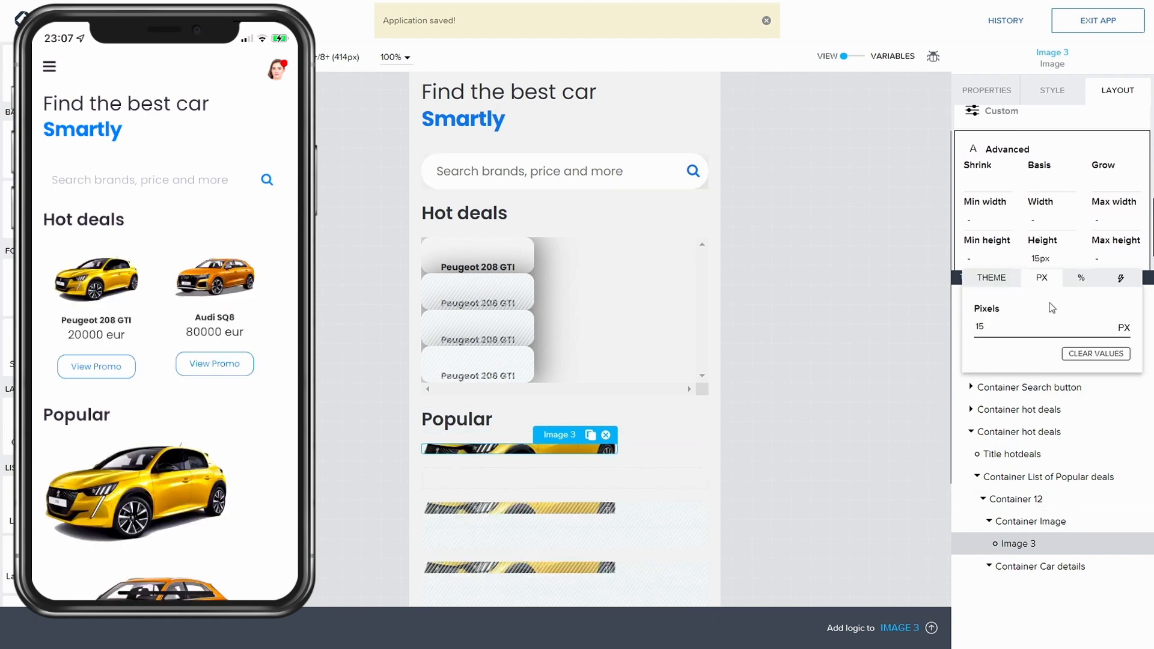
{"action": "type", "text": "00"}
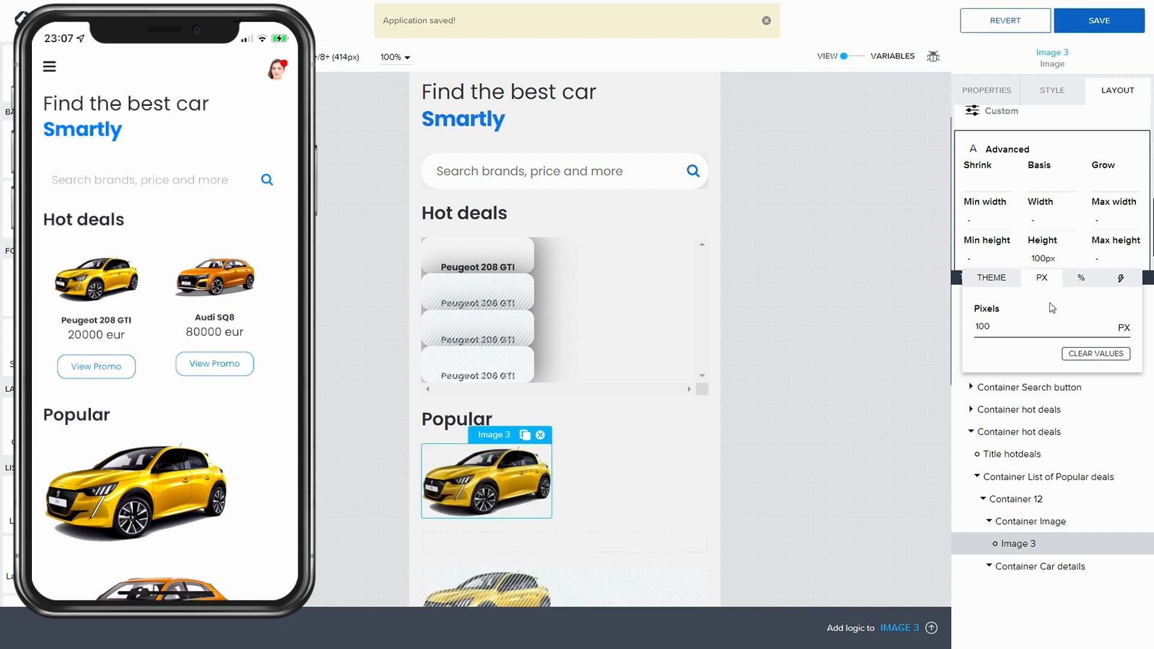
{"action": "key", "text": "BackSpace"}
{"action": "key", "text": "BackSpace"}
{"action": "key", "text": "BackSpace"}
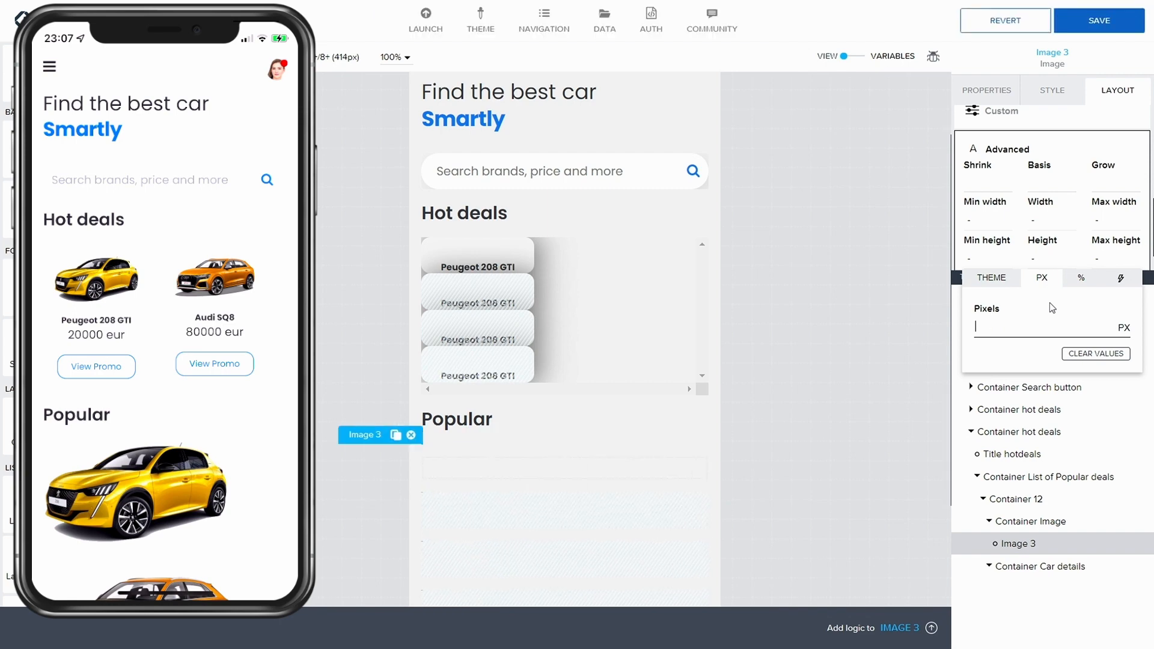
{"action": "type", "text": "80"}
{"action": "left_click", "coordinate": [1114, 24]}
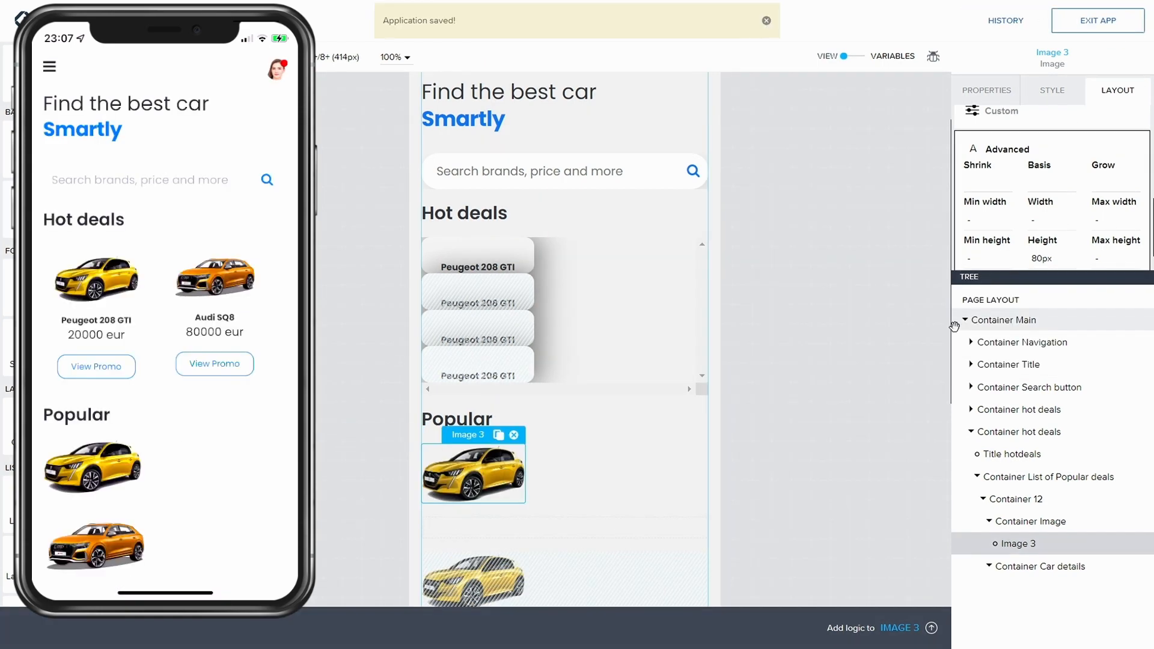
Step: Set the car image's height to 60 px and save the app
{"action": "left_click", "coordinate": [1042, 260]}
{"action": "key", "text": "BackSpace"}
{"action": "key", "text": "BackSpace"}
{"action": "type", "text": "60"}
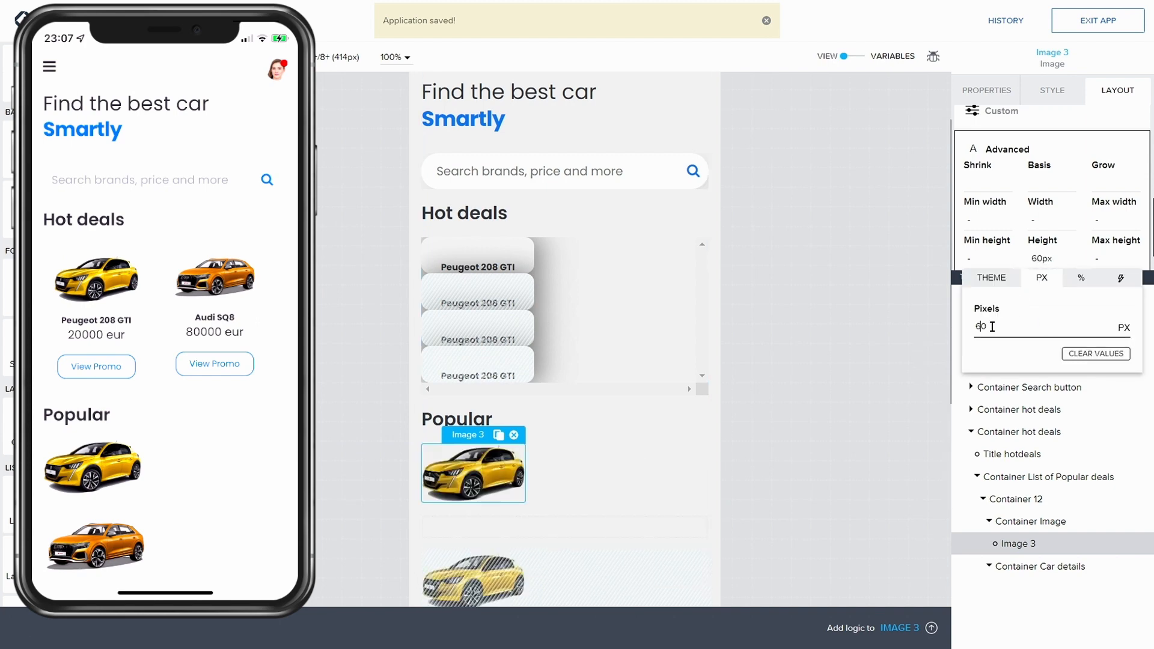
{"action": "left_click", "coordinate": [1108, 26]}
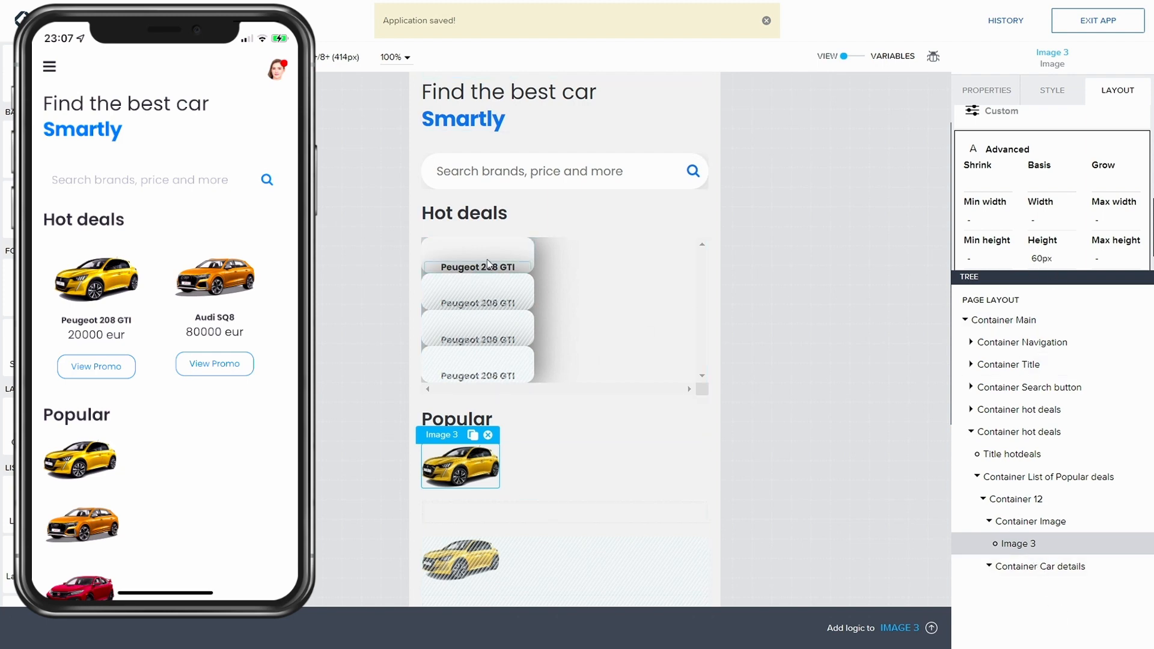
Step: Copy the Title Price from the hot deal car card and paste it after Image 3 inside Container Image
{"action": "left_click", "coordinate": [971, 388]}
{"action": "left_click", "coordinate": [972, 388]}
{"action": "left_click", "coordinate": [972, 410]}
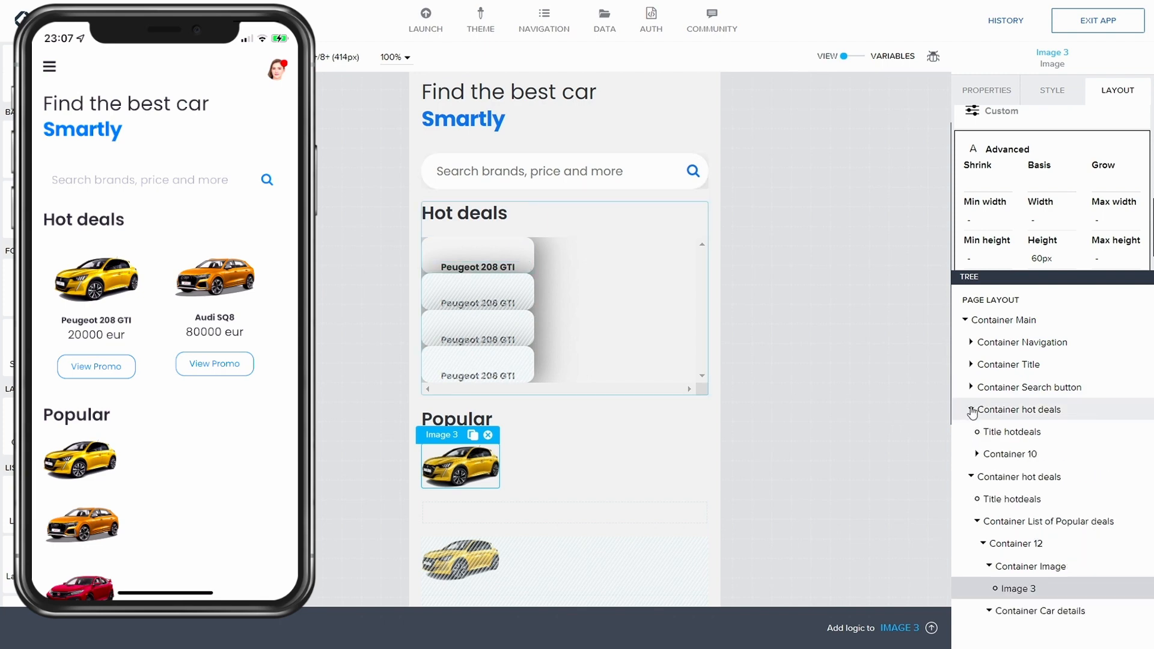
{"action": "left_click", "coordinate": [977, 454]}
{"action": "scroll", "coordinate": [1016, 517], "scroll_direction": "down", "scroll_amount": 1}
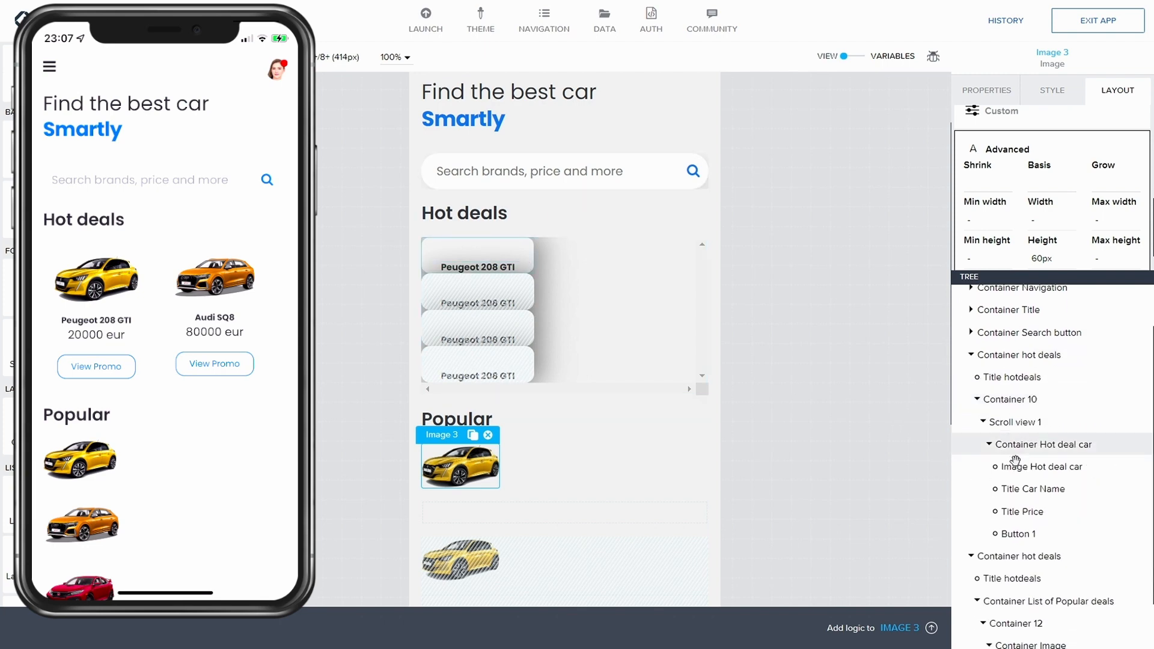
{"action": "left_click", "coordinate": [1036, 510]}
{"action": "key", "text": "ctrl+c"}
{"action": "key", "text": "ctrl+c"}
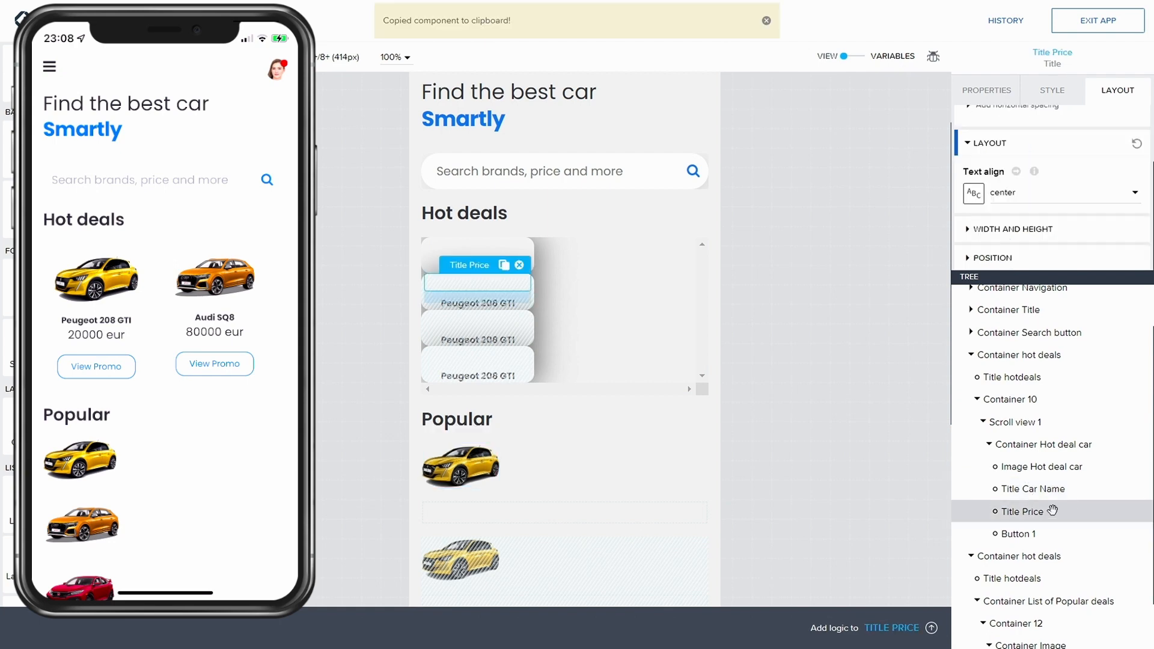
{"action": "scroll", "coordinate": [1022, 475], "scroll_direction": "down", "scroll_amount": 1}
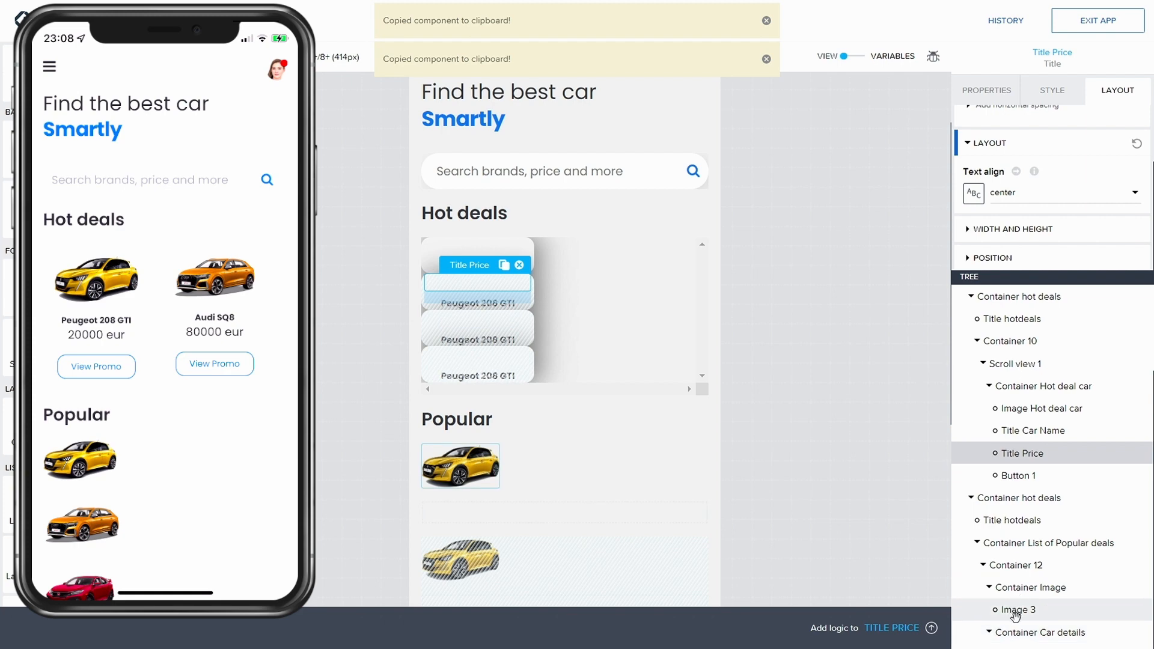
{"action": "left_click", "coordinate": [1033, 593]}
{"action": "left_click", "coordinate": [1016, 609]}
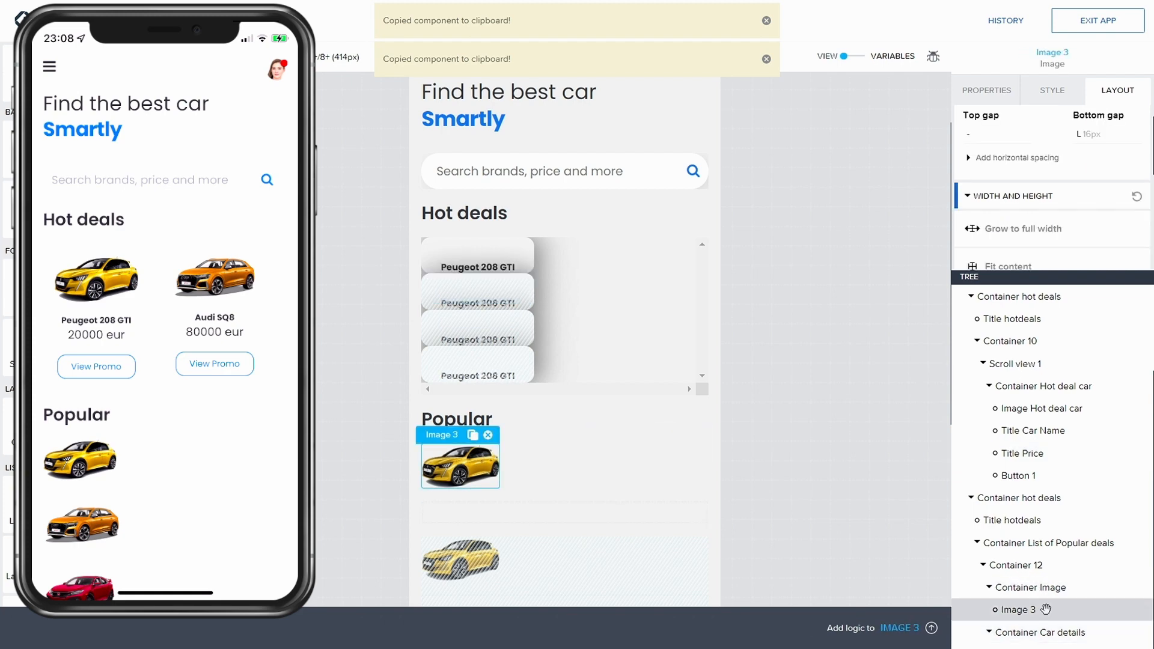
{"action": "key", "text": "ctrl+v"}
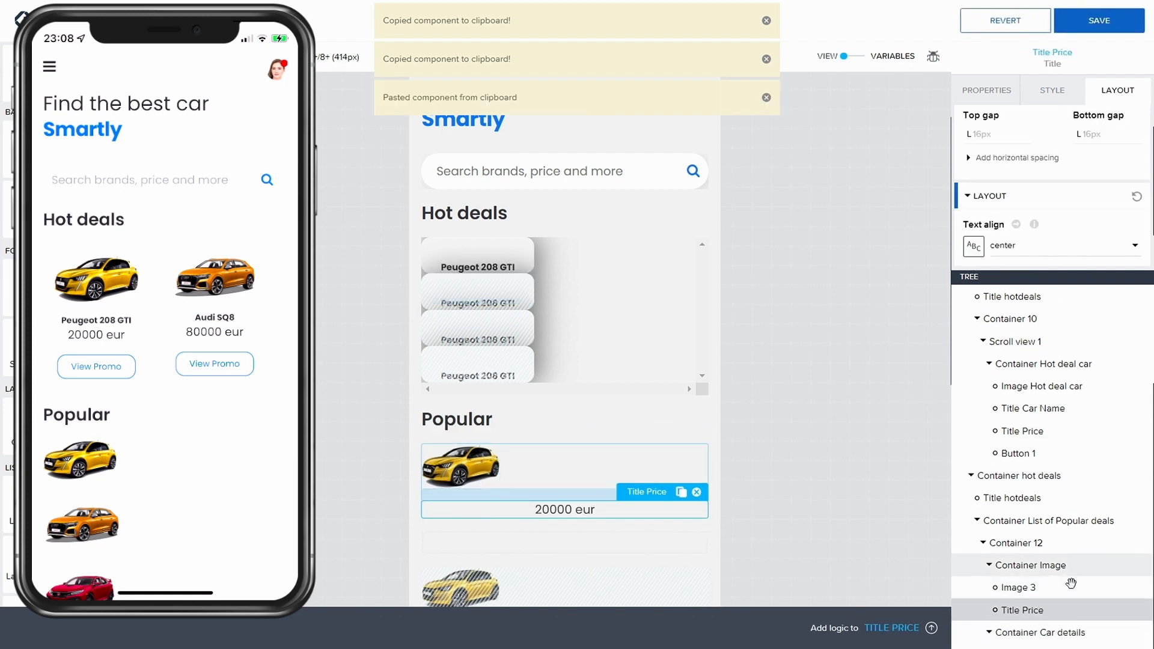
Step: Check the pasted price title in Container Image and save the app
{"action": "left_click", "coordinate": [1019, 589]}
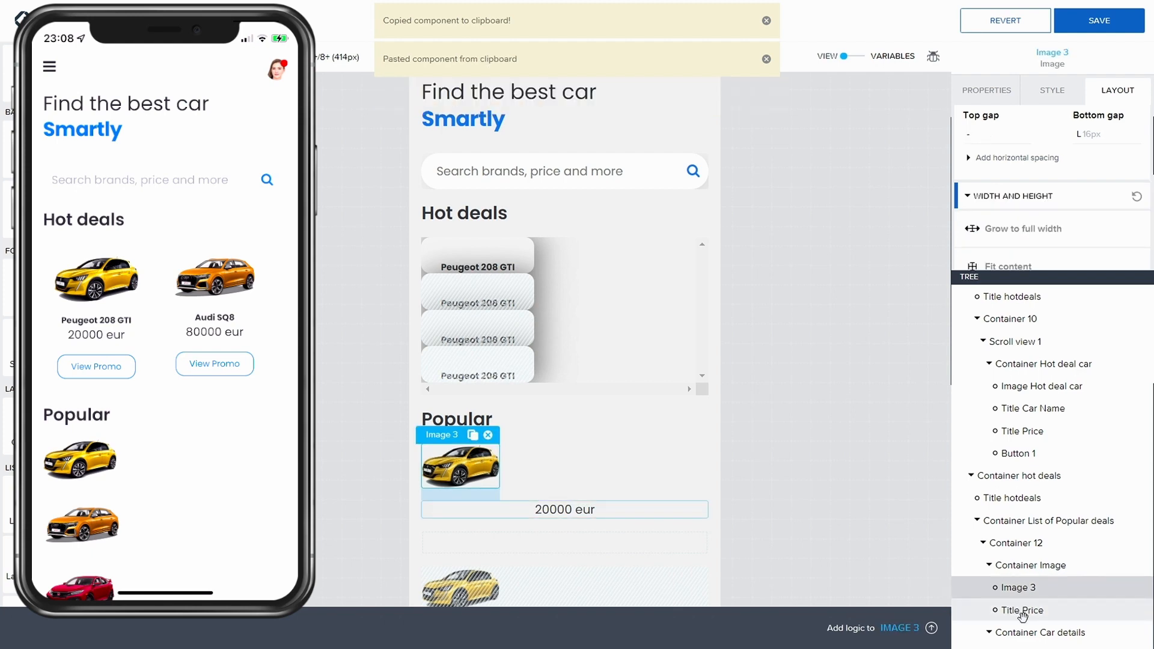
{"action": "left_click", "coordinate": [1020, 611]}
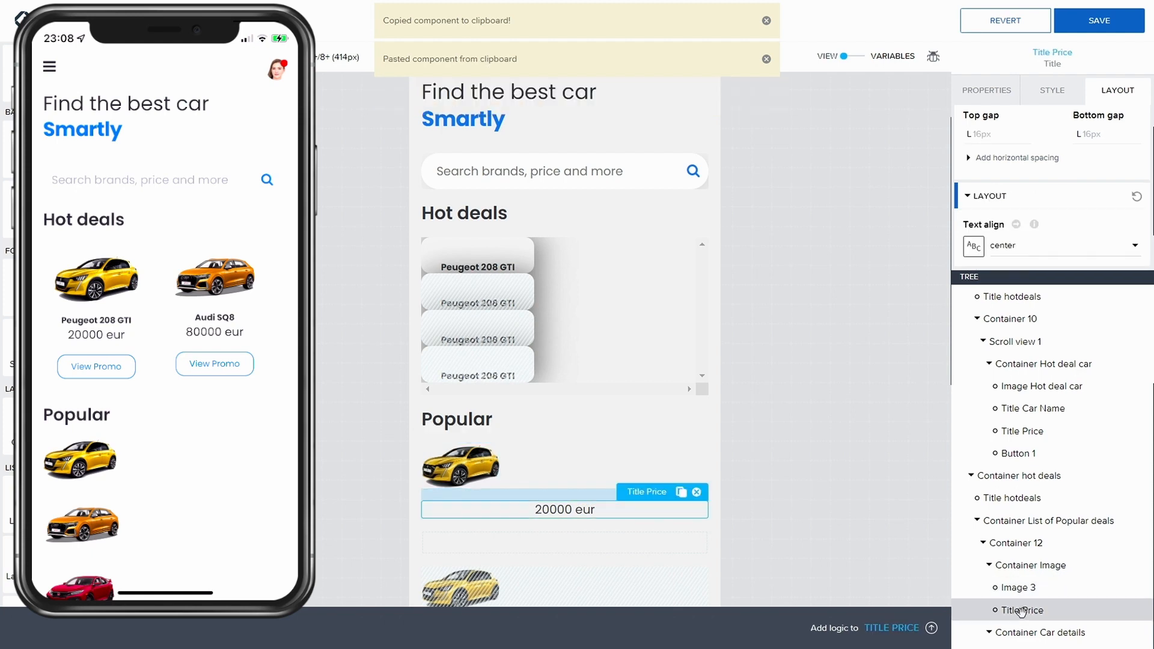
{"action": "left_click", "coordinate": [1025, 565]}
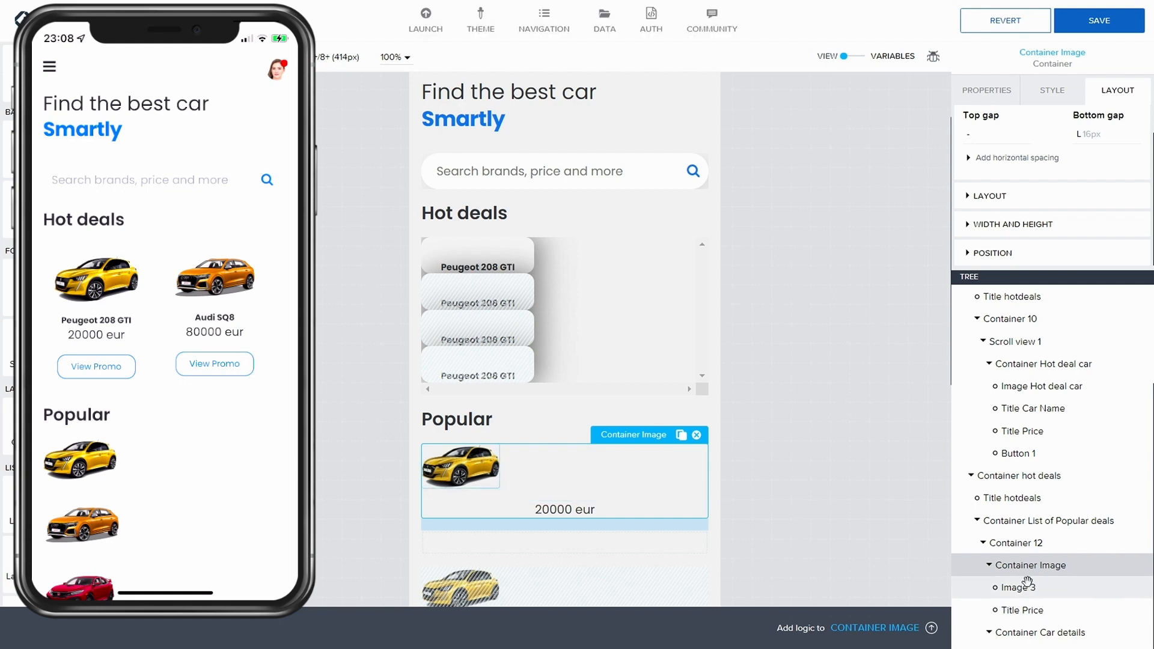
{"action": "left_click", "coordinate": [1025, 609]}
{"action": "key", "text": "ctrl+s"}
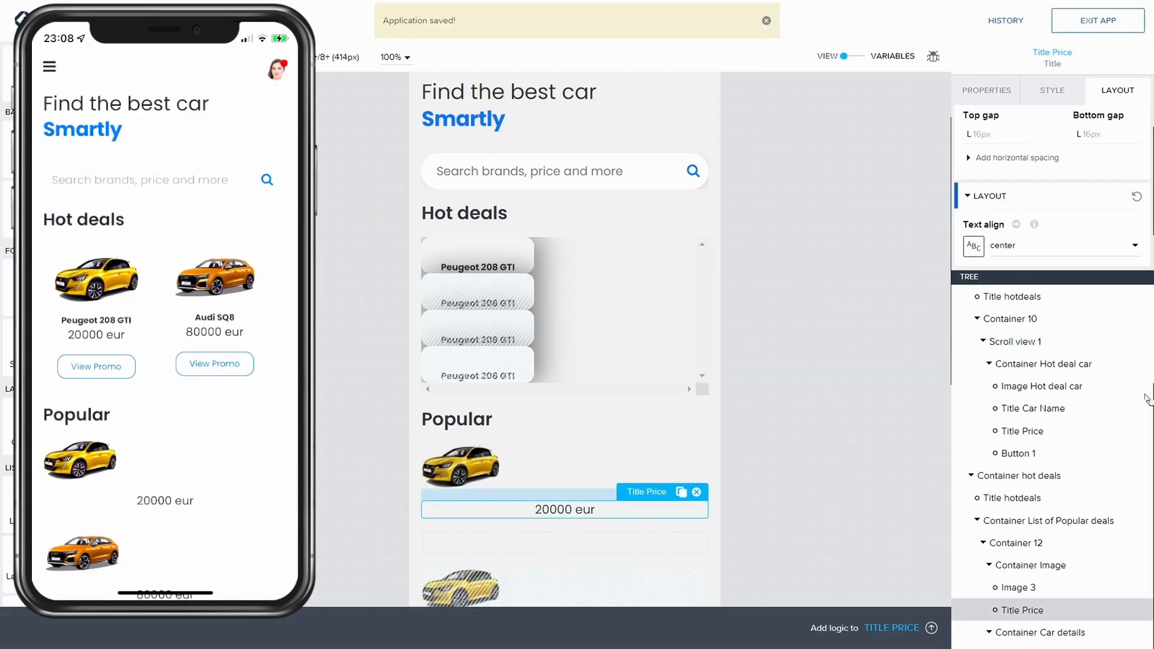
Step: Add a new container inside Container Car details
{"action": "left_click", "coordinate": [989, 564]}
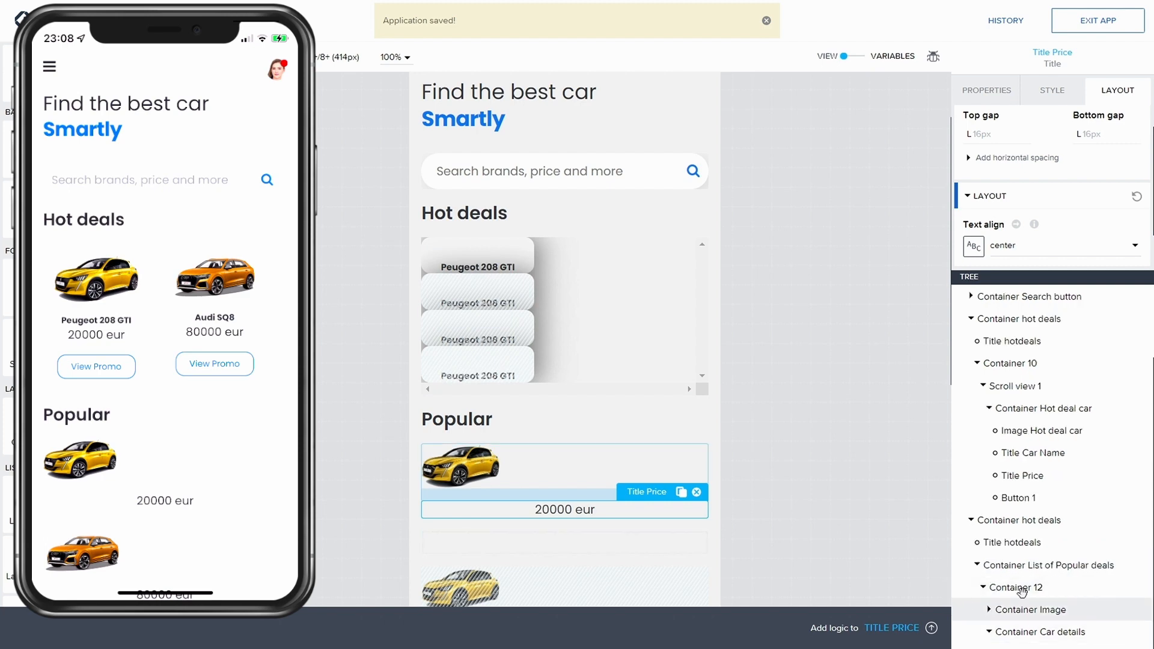
{"action": "left_click", "coordinate": [1030, 632]}
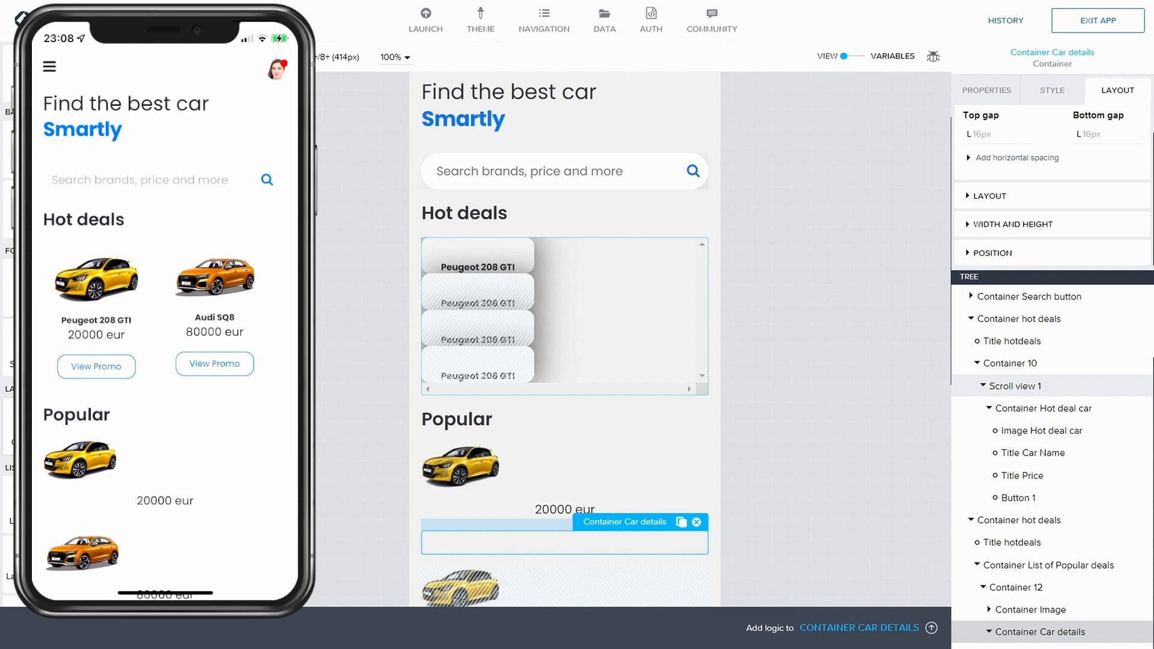
{"action": "left_click_drag", "start_coordinate": [33, 426], "coordinate": [1044, 638]}
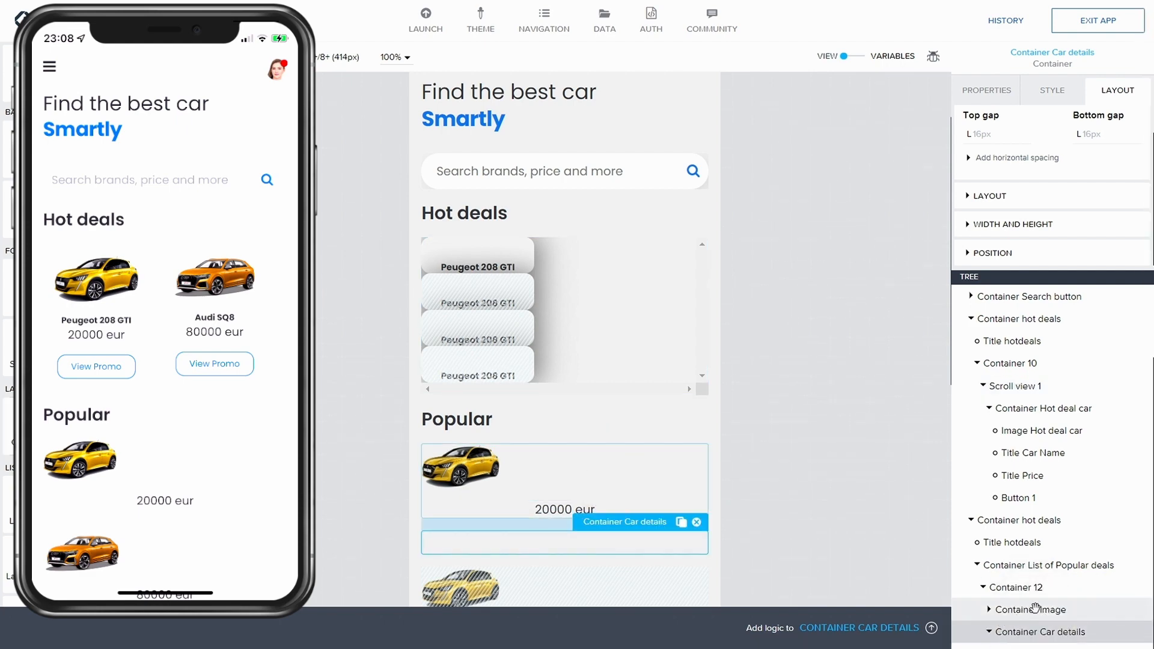
{"action": "left_click", "coordinate": [1066, 271]}
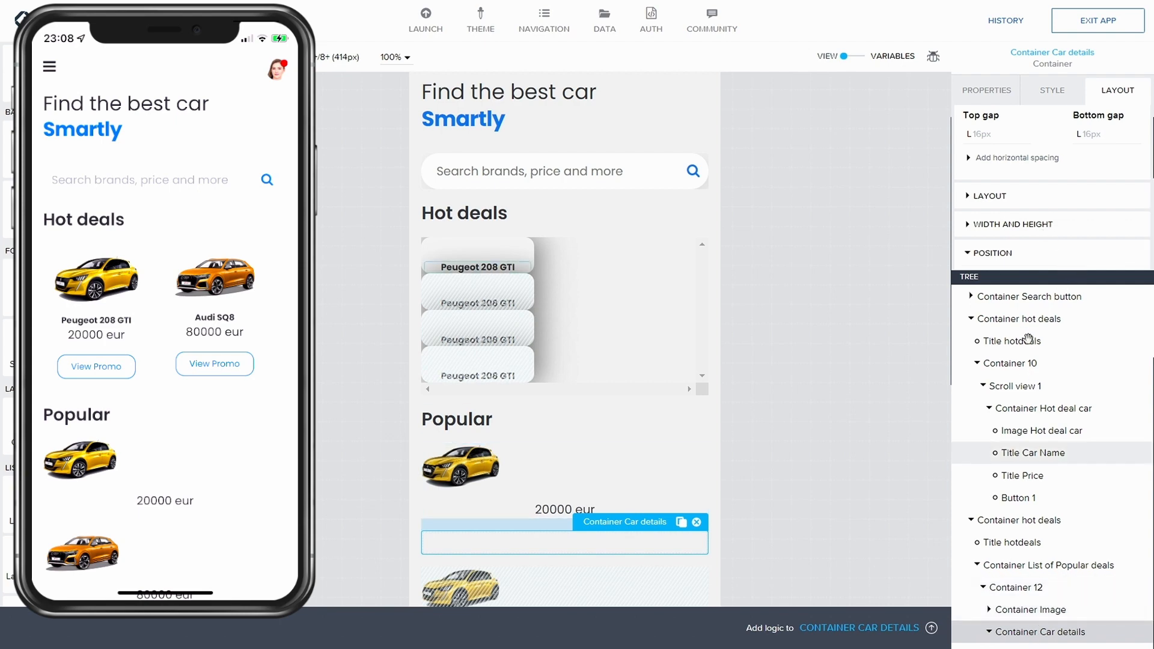
{"action": "left_click", "coordinate": [979, 363]}
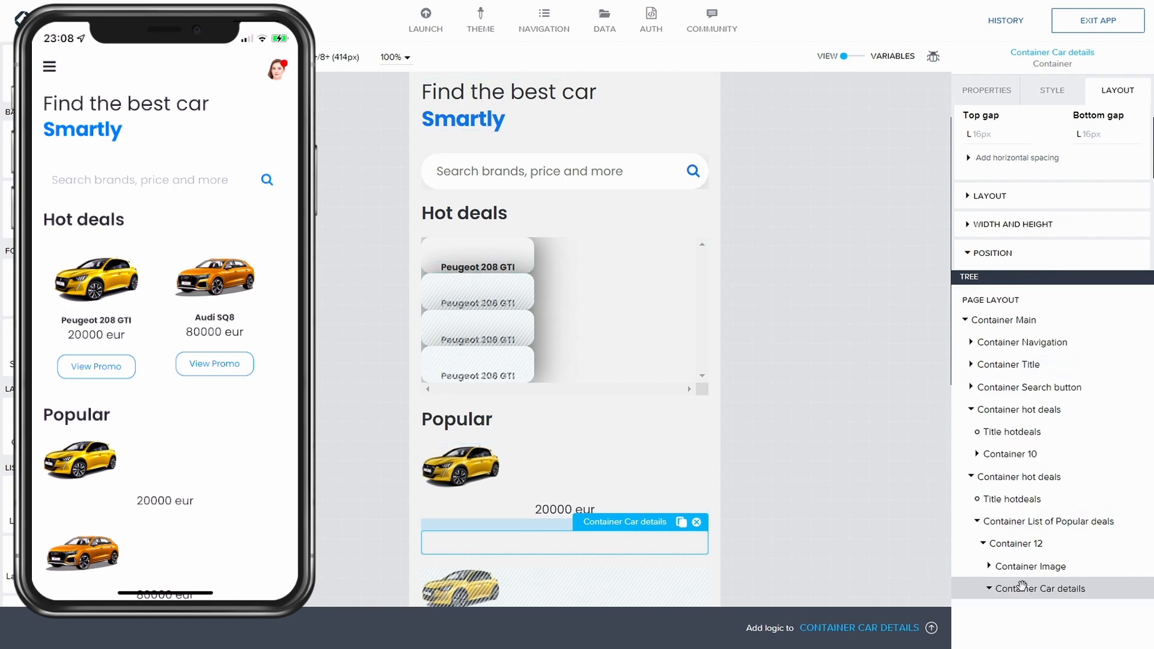
{"action": "left_click", "coordinate": [989, 588]}
{"action": "left_click_drag", "start_coordinate": [29, 428], "coordinate": [1083, 597]}
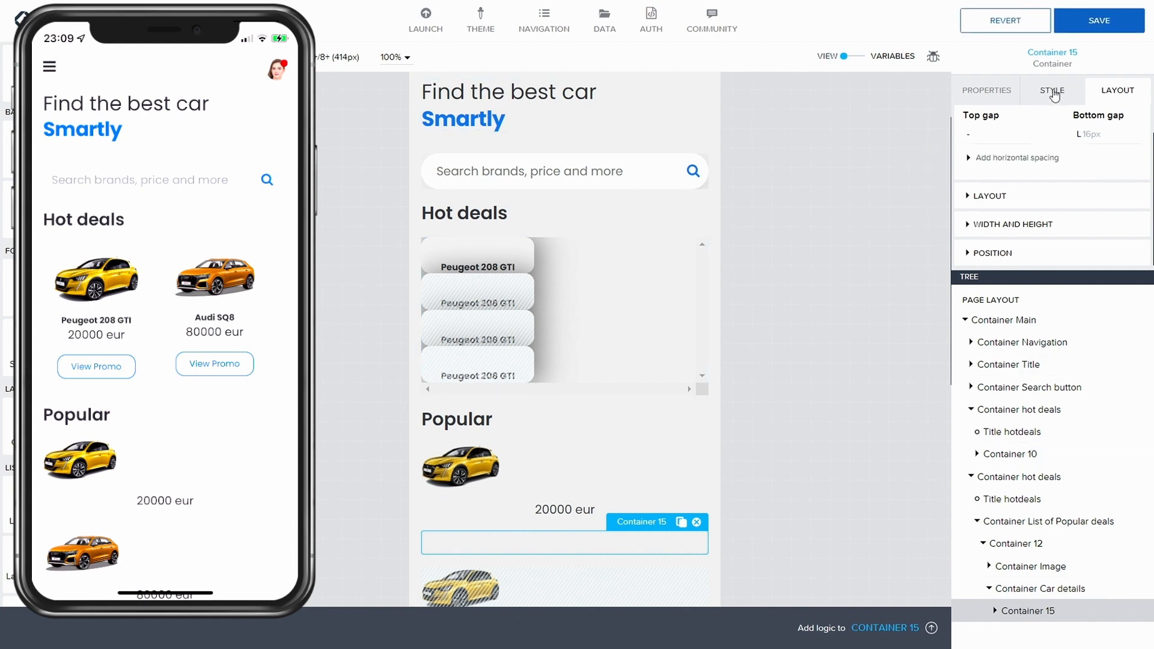
Step: Rename the new container inside Container Car details to "Container Car Details"
{"action": "left_click", "coordinate": [968, 90]}
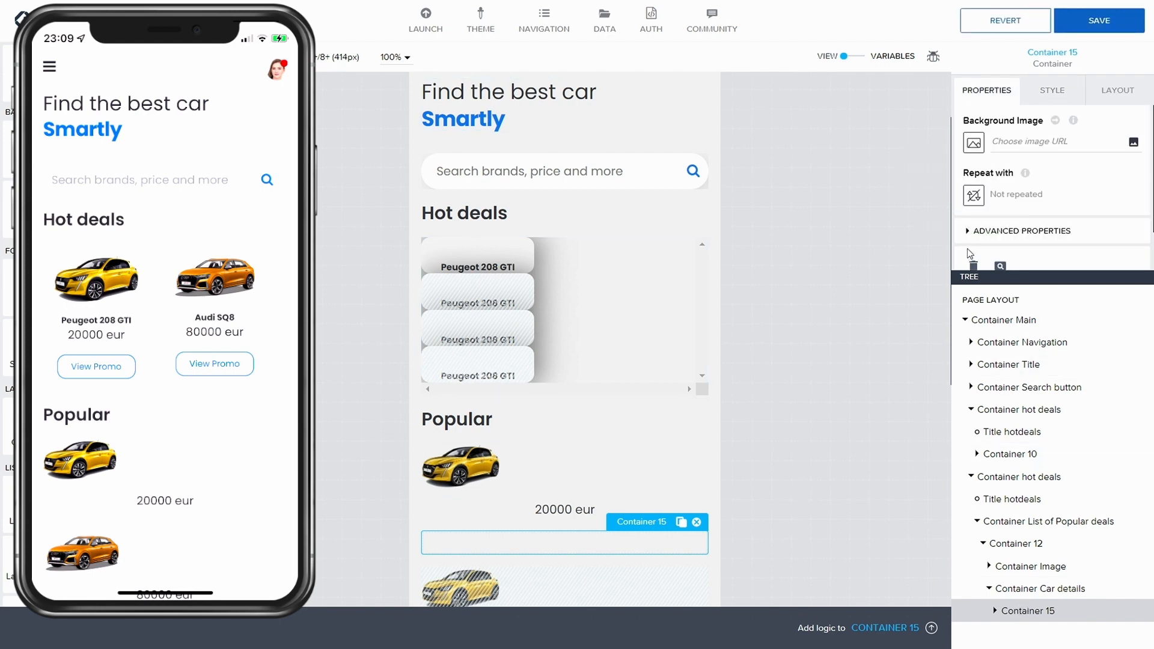
{"action": "left_click", "coordinate": [969, 234]}
{"action": "scroll", "coordinate": [1022, 198], "scroll_direction": "down", "scroll_amount": 2}
{"action": "left_click", "coordinate": [1029, 208]}
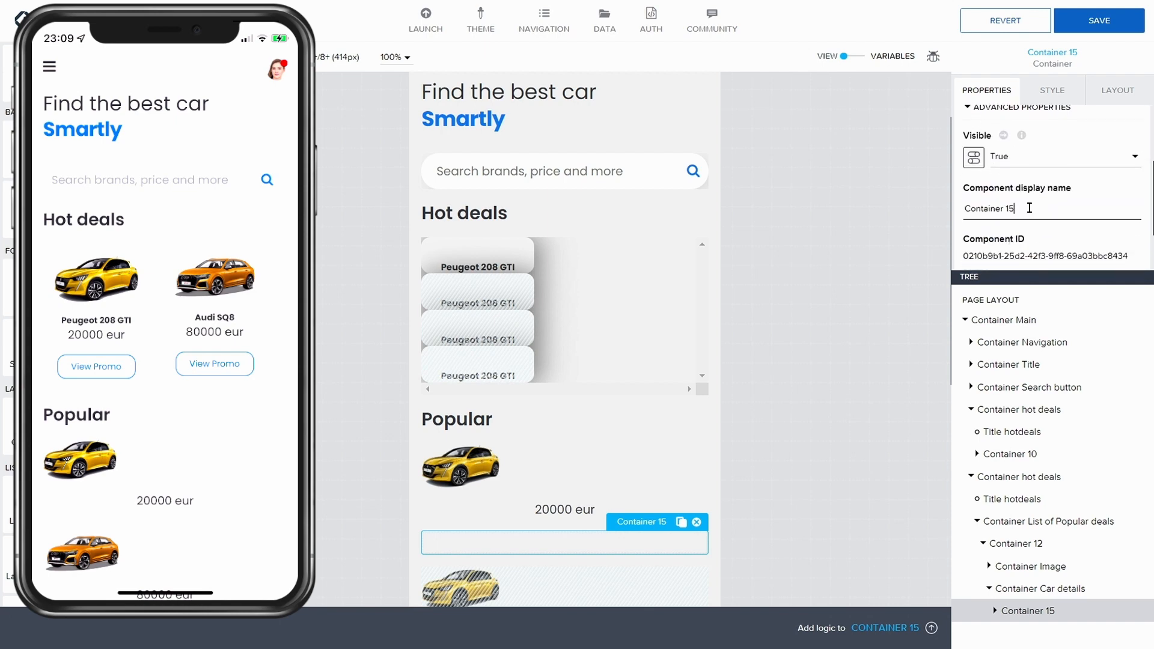
{"action": "key", "text": "BackSpace"}
{"action": "key", "text": "BackSpace"}
{"action": "type", "text": "Car Name"}
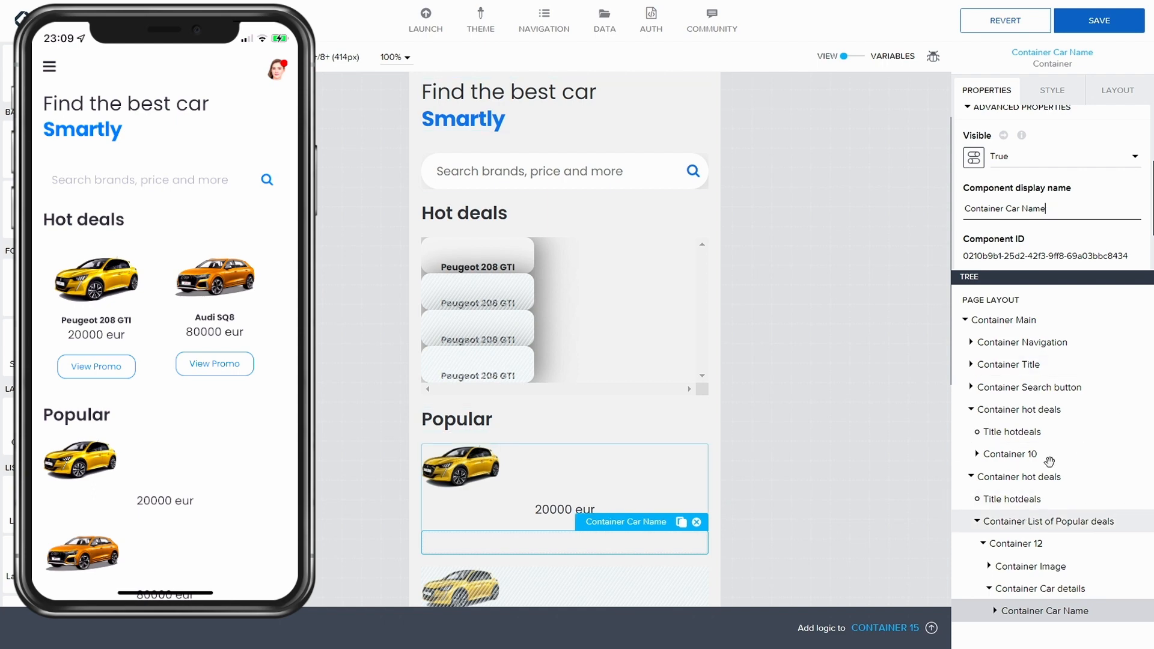
{"action": "key", "text": "BackSpace"}
{"action": "key", "text": "BackSpace"}
{"action": "key", "text": "BackSpace"}
{"action": "key", "text": "BackSpace"}
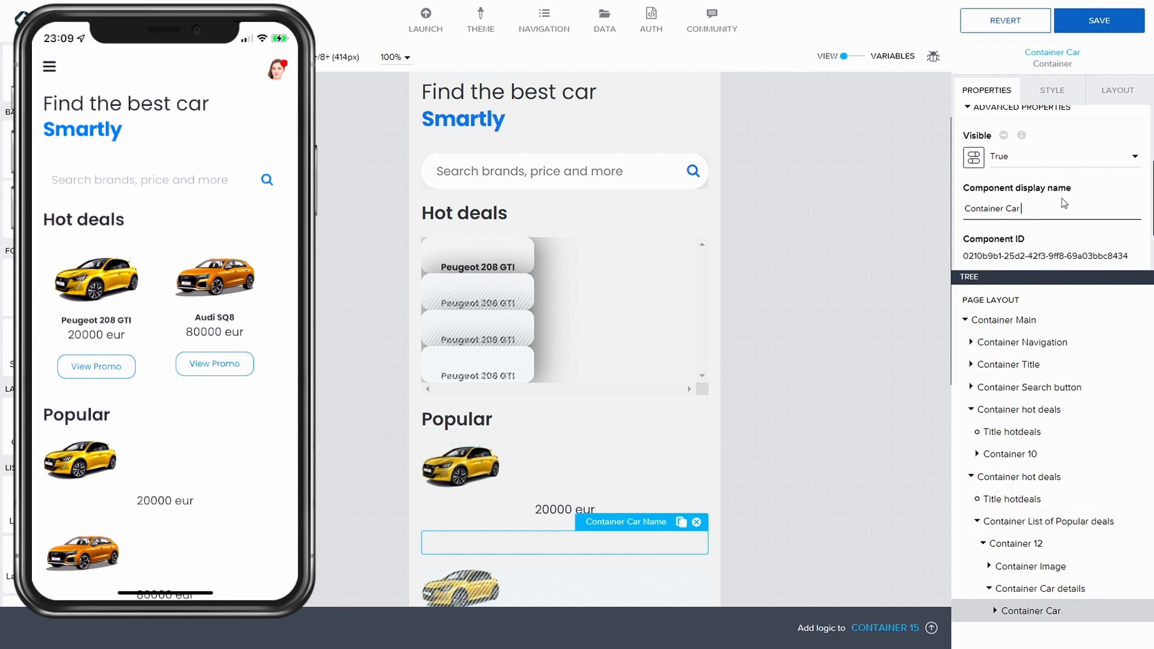
{"action": "type", "text": "Details"}
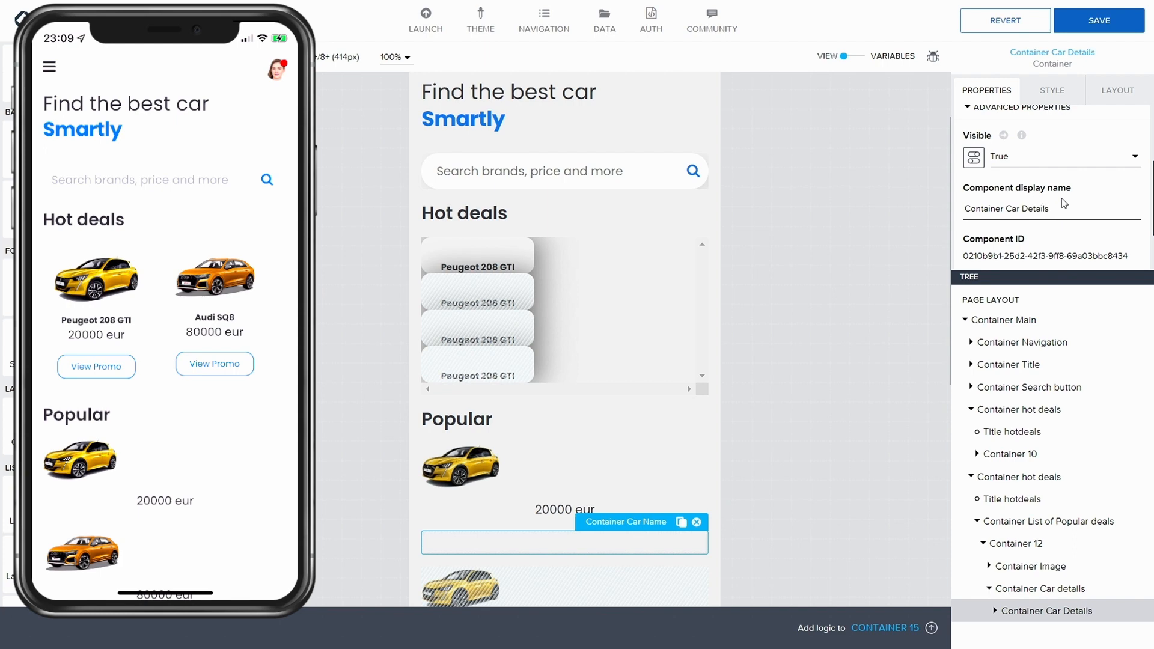
Step: Copy Container Car Details and paste two duplicates of it inside Container Car details
{"action": "left_click", "coordinate": [1061, 610]}
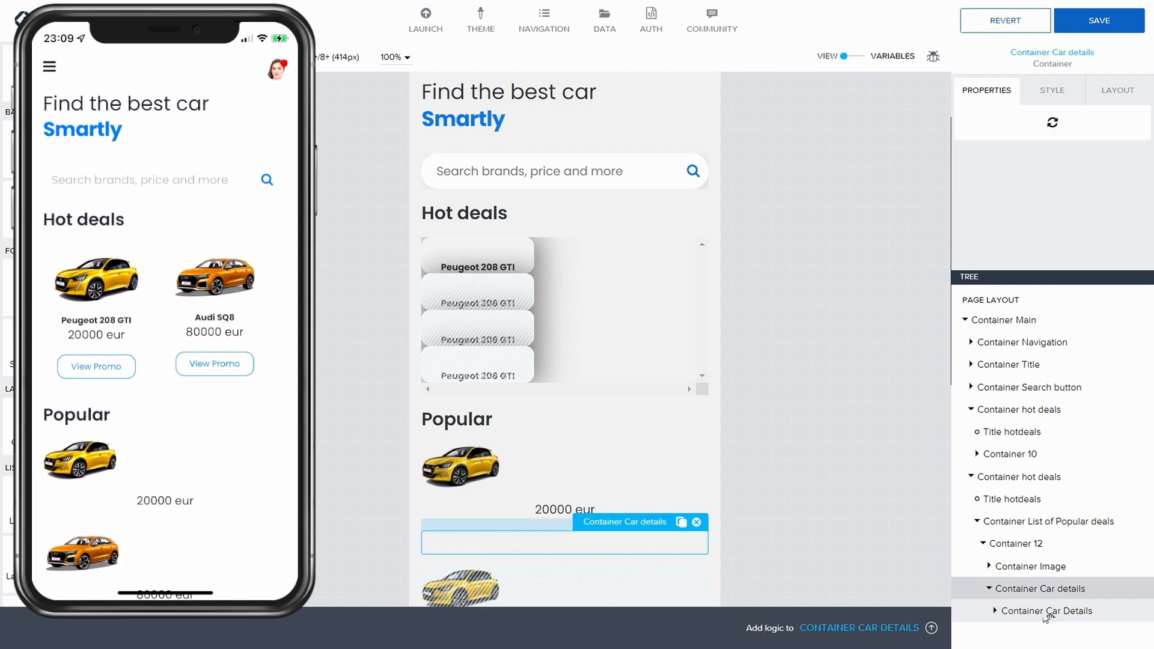
{"action": "key", "text": "ctrl+c"}
{"action": "key", "text": "ctrl+v"}
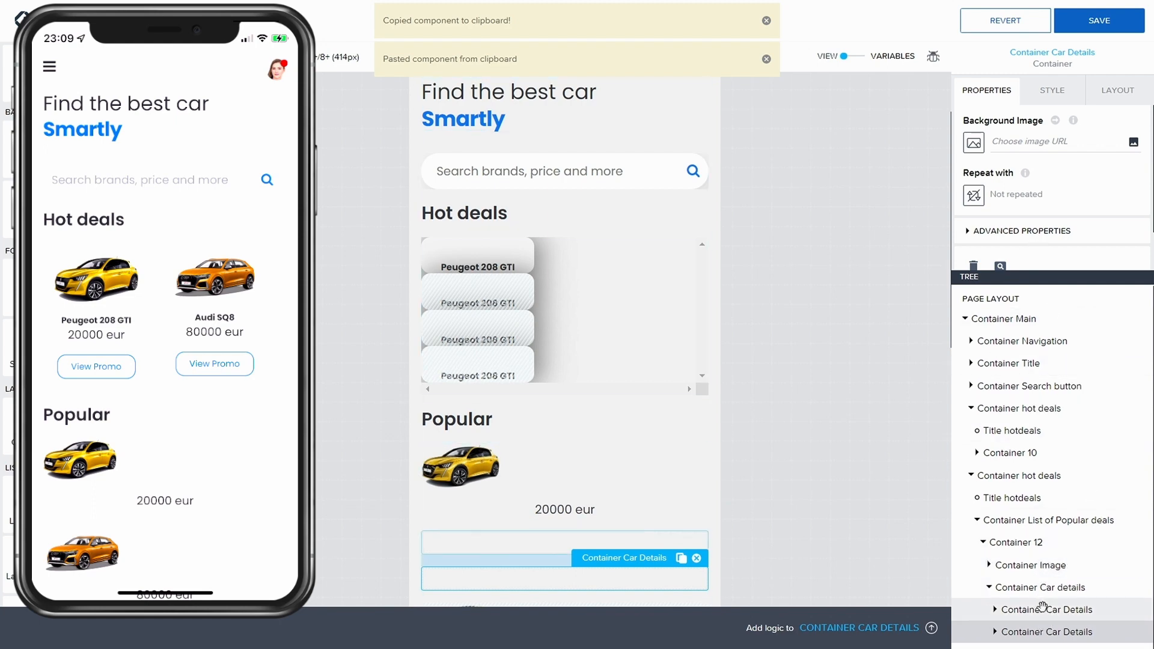
{"action": "key", "text": "ctrl+v"}
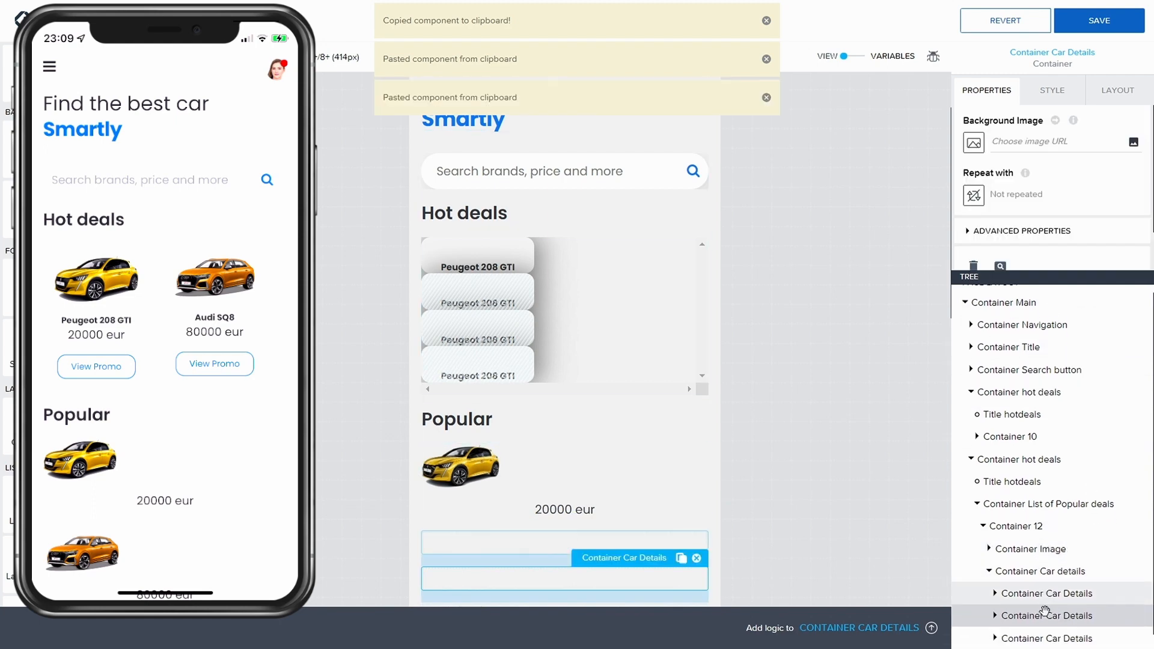
Step: Rename the first of the three containers to "Container Car Name"
{"action": "left_click", "coordinate": [1046, 588]}
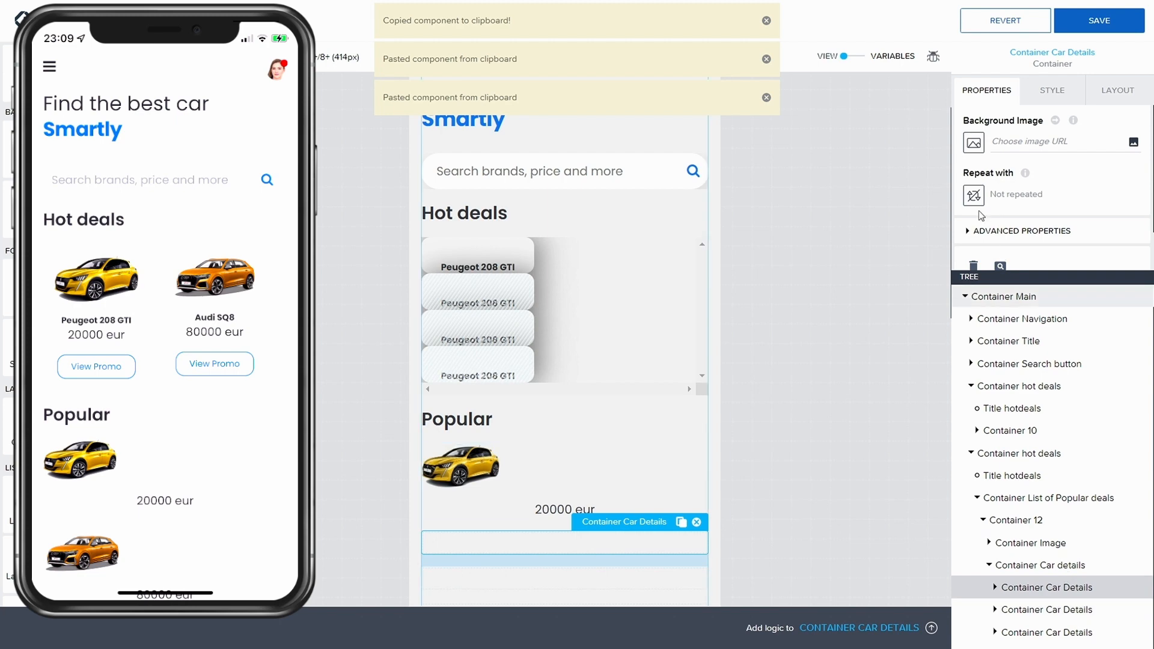
{"action": "left_click", "coordinate": [1022, 231]}
{"action": "scroll", "coordinate": [1040, 241], "scroll_direction": "down", "scroll_amount": 1}
{"action": "scroll", "coordinate": [1042, 260], "scroll_direction": "down", "scroll_amount": 1}
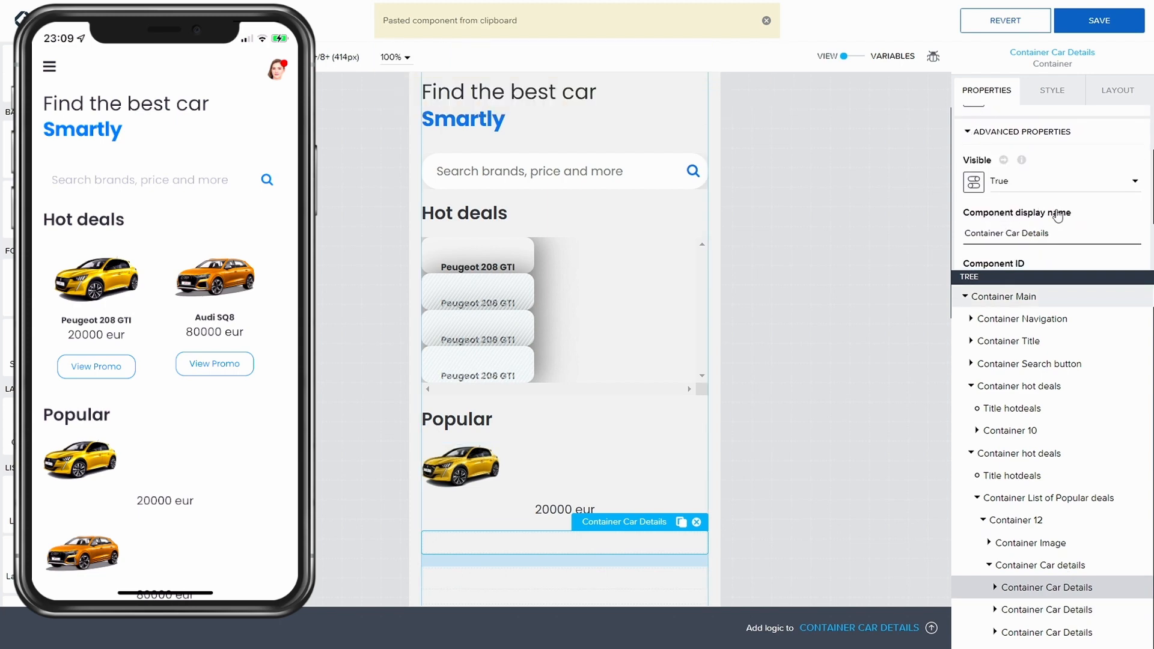
{"action": "double_click", "coordinate": [1040, 232]}
{"action": "type", "text": "Name"}
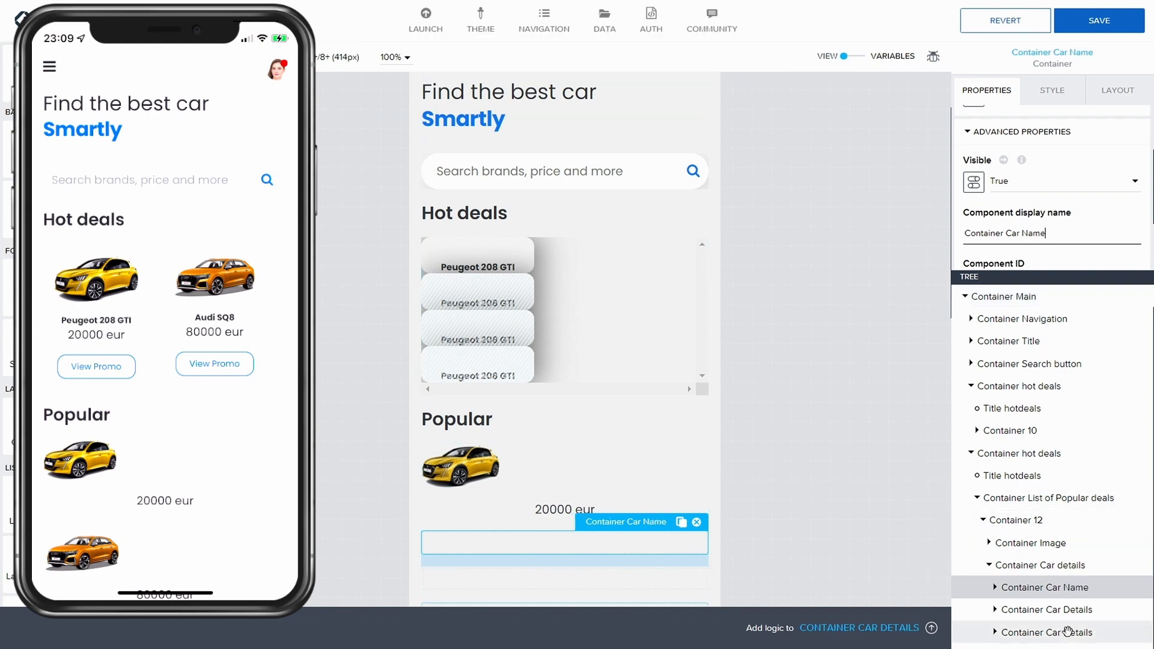
Step: Rename the third container to "Container Car Buttons"
{"action": "left_click", "coordinate": [1067, 631]}
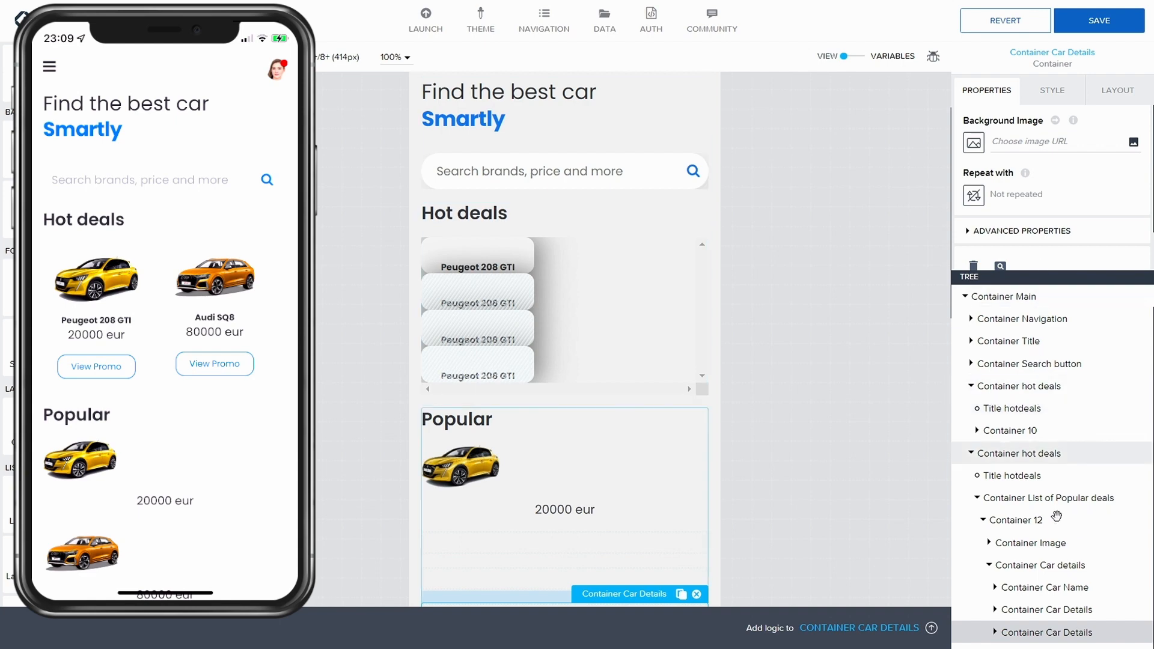
{"action": "left_click", "coordinate": [998, 231]}
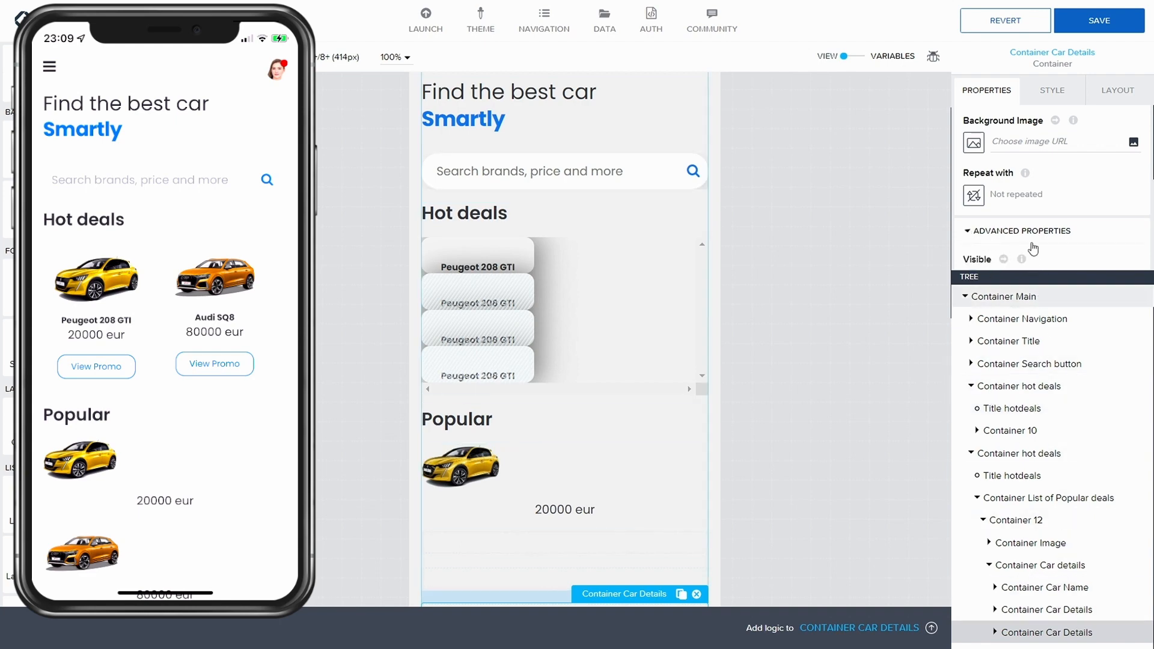
{"action": "scroll", "coordinate": [1037, 217], "scroll_direction": "down", "scroll_amount": 3}
{"action": "double_click", "coordinate": [1037, 208]}
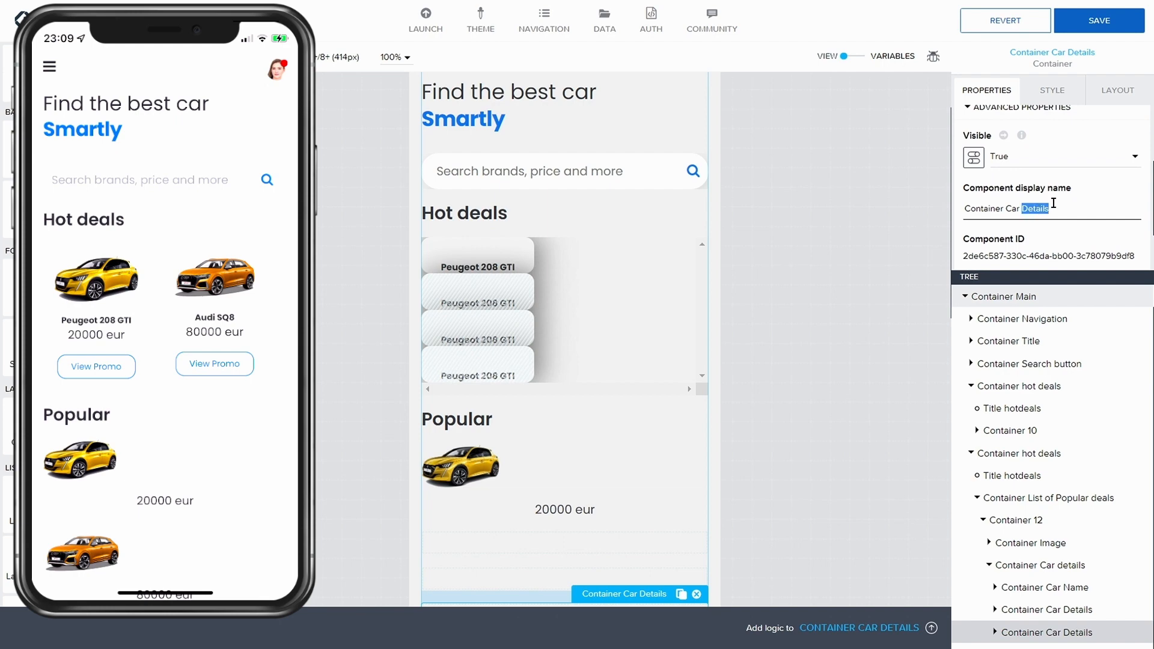
{"action": "type", "text": "Buttons"}
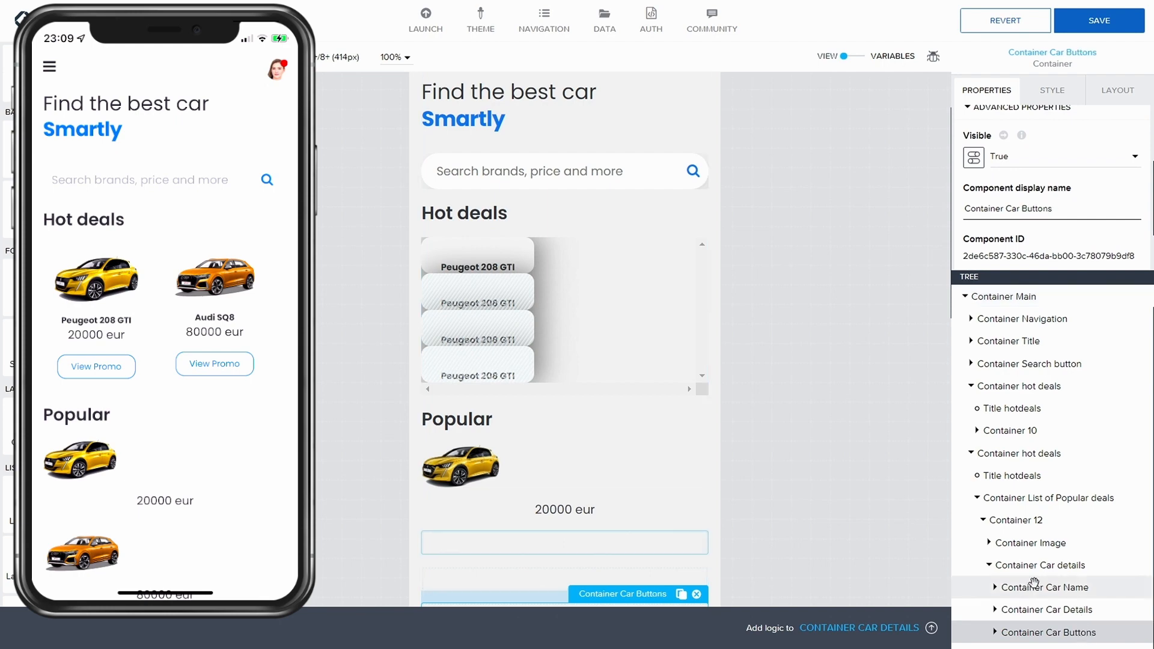
Step: Copy the View Promo button from the hot deal car card and paste two copies into Container Car Buttons
{"action": "left_click", "coordinate": [1035, 609]}
{"action": "left_click", "coordinate": [1038, 634]}
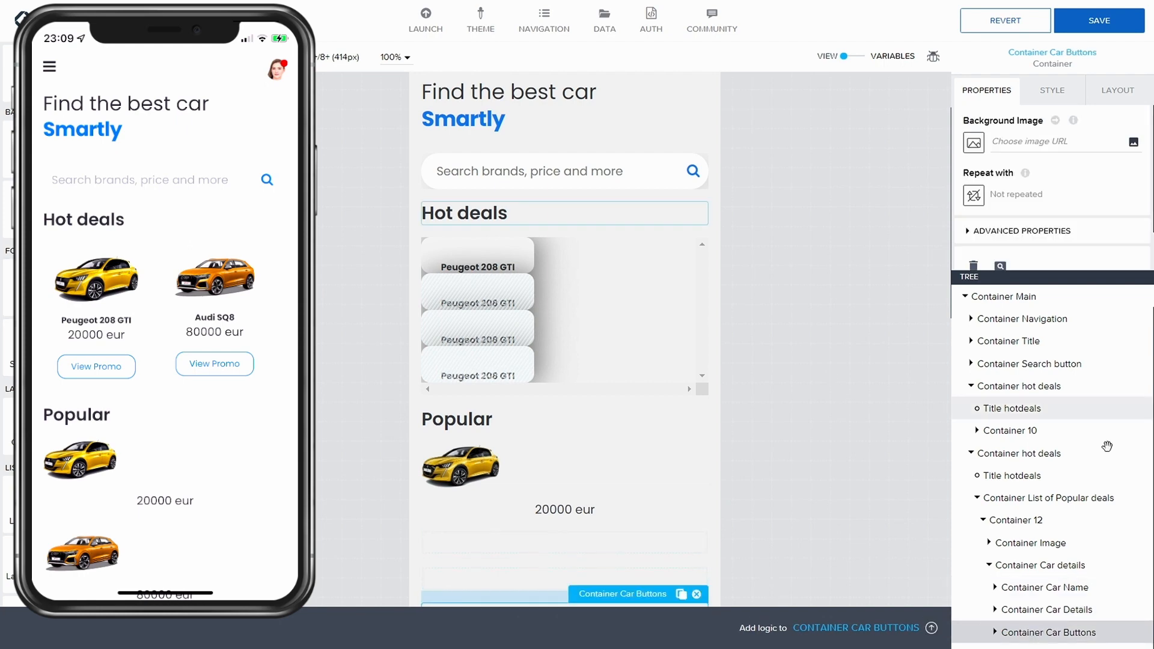
{"action": "left_click", "coordinate": [978, 432]}
{"action": "scroll", "coordinate": [986, 445], "scroll_direction": "down", "scroll_amount": 3}
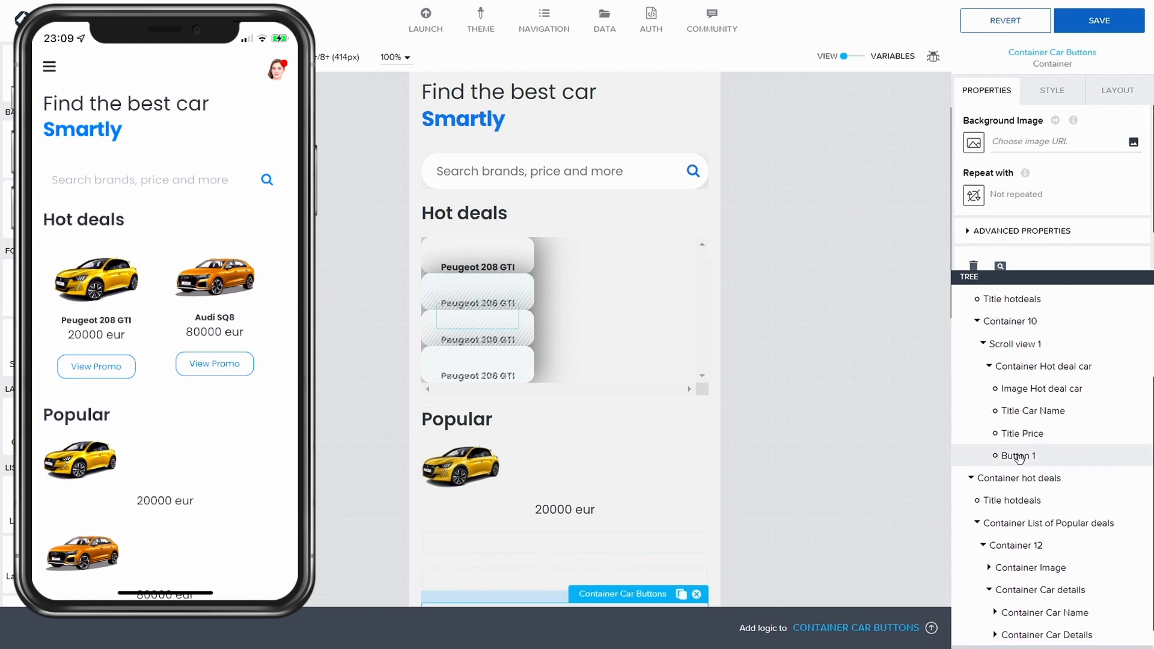
{"action": "left_click", "coordinate": [1001, 456]}
{"action": "key", "text": "ctrl+c"}
{"action": "scroll", "coordinate": [1001, 625], "scroll_direction": "down", "scroll_amount": 1}
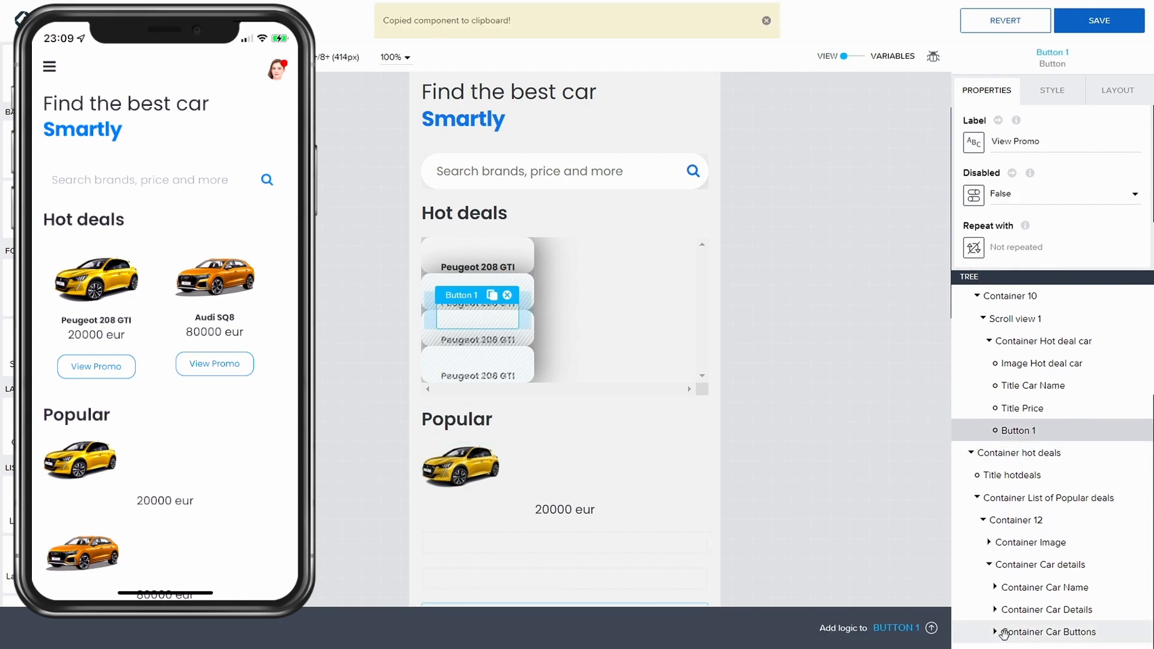
{"action": "left_click", "coordinate": [1056, 630]}
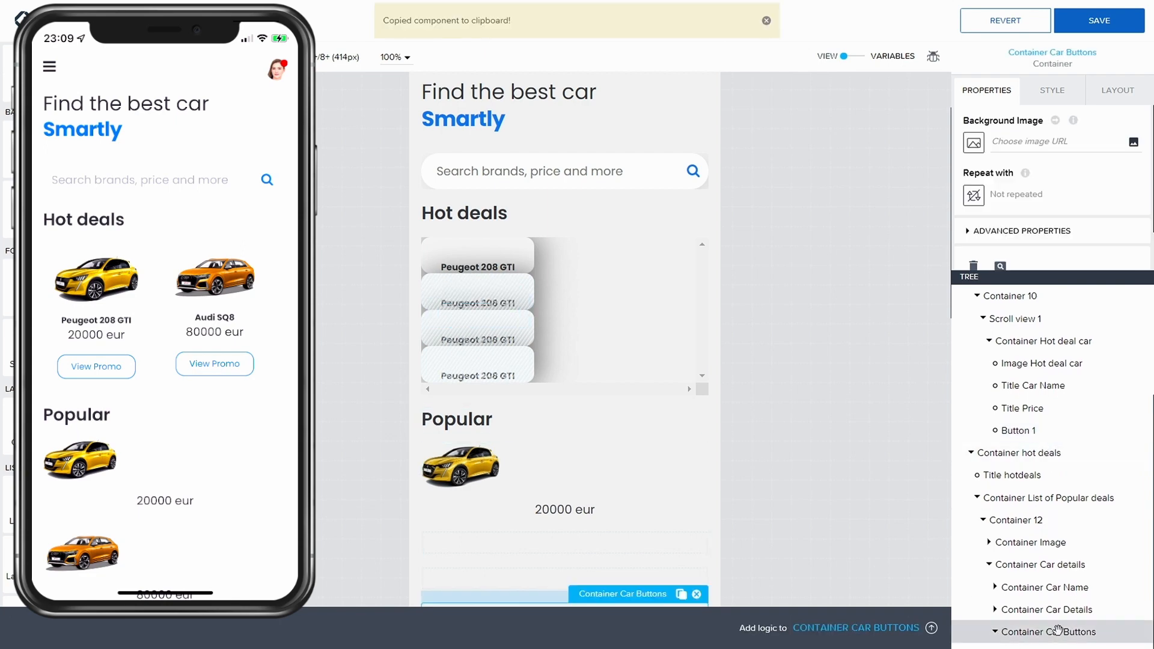
{"action": "key", "text": "ctrl+v"}
{"action": "key", "text": "ctrl+v"}
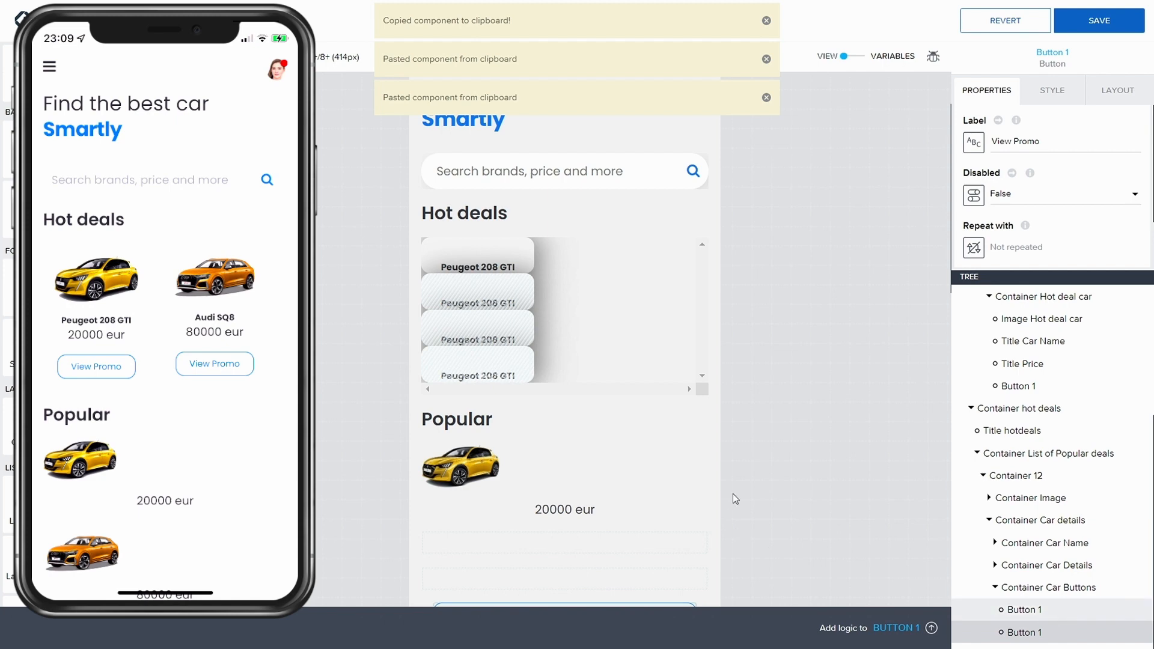
Step: Set Container Car Buttons to a horizontal layout and save the app
{"action": "scroll", "coordinate": [726, 427], "scroll_direction": "down", "scroll_amount": 5}
{"action": "scroll", "coordinate": [727, 427], "scroll_direction": "down", "scroll_amount": 5}
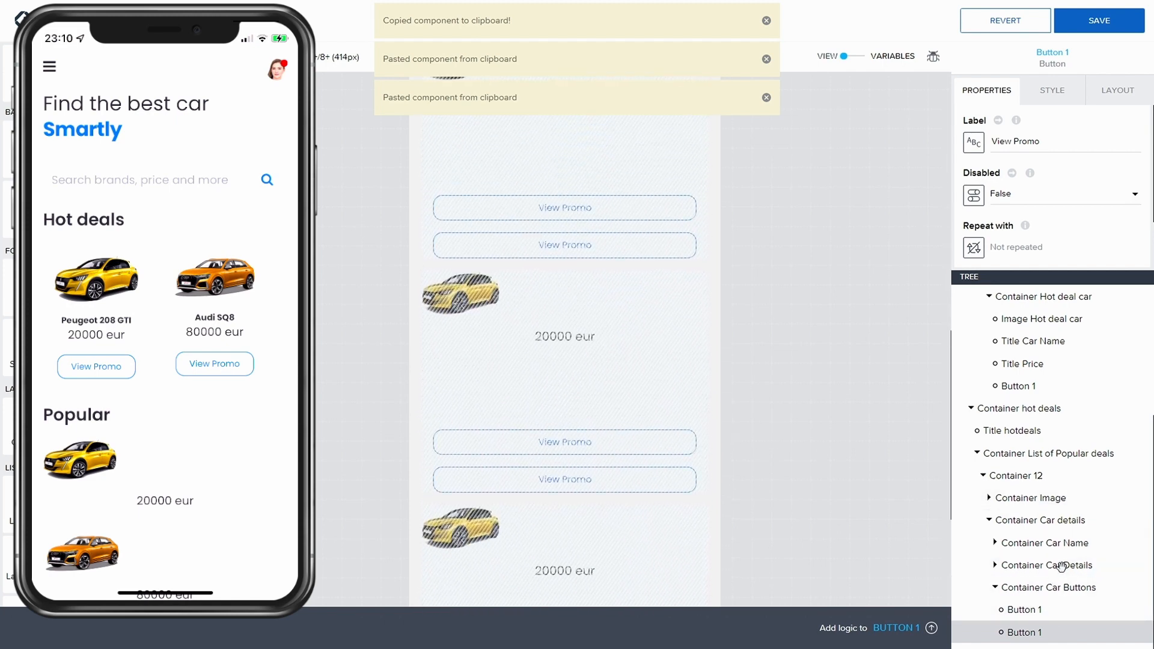
{"action": "left_click", "coordinate": [1040, 587]}
{"action": "left_click", "coordinate": [1121, 98]}
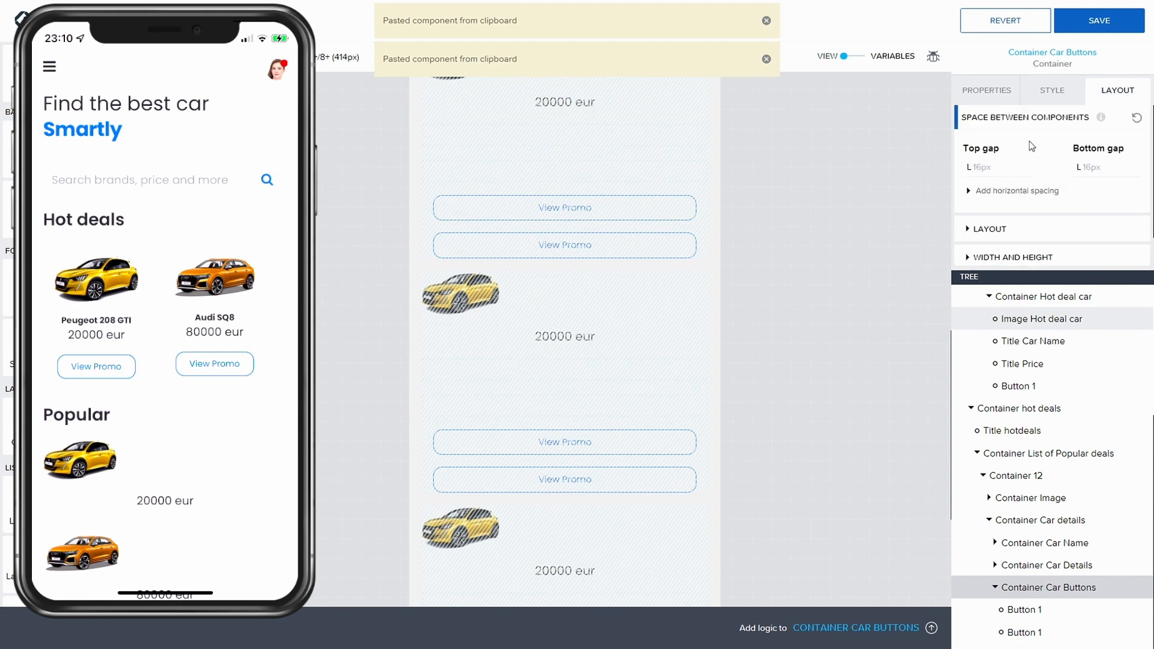
{"action": "scroll", "coordinate": [1032, 146], "scroll_direction": "down", "scroll_amount": 1}
{"action": "left_click", "coordinate": [989, 196]}
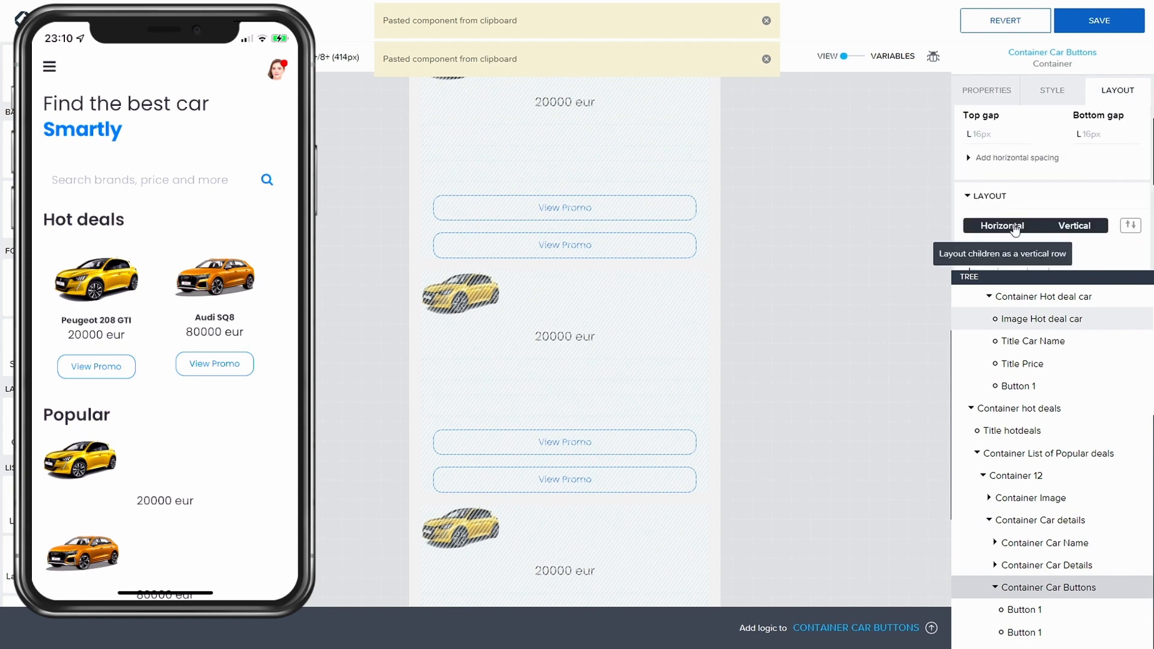
{"action": "left_click", "coordinate": [1015, 229]}
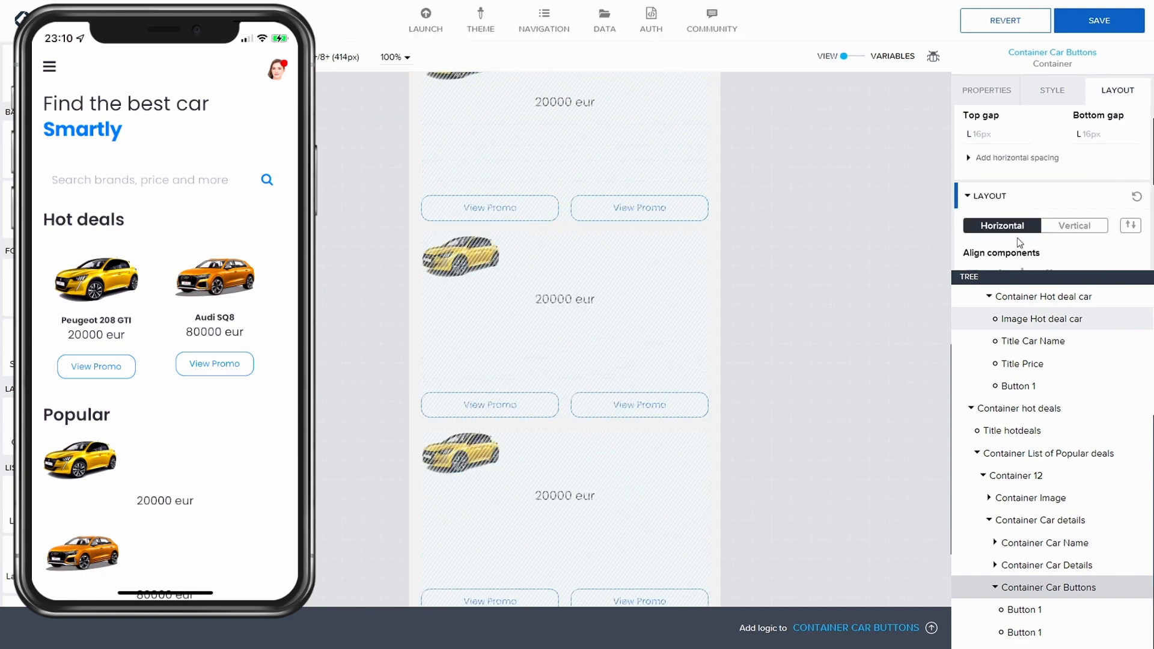
{"action": "left_click", "coordinate": [1062, 21]}
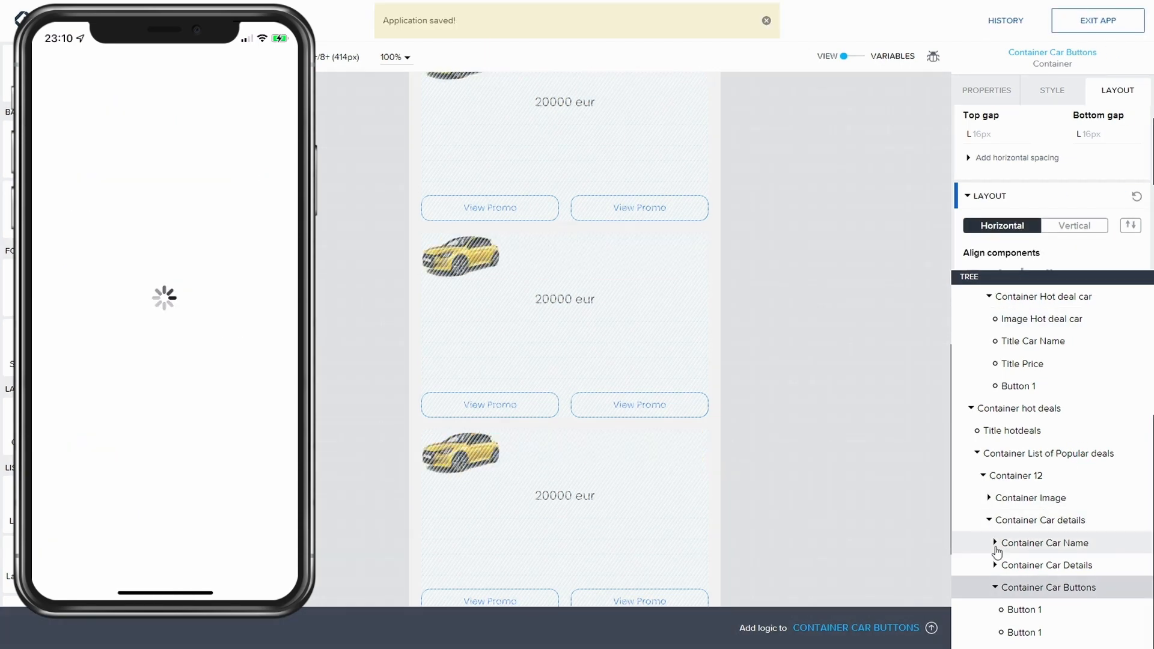
Step: Set Container 12's layout to horizontal and save the app
{"action": "left_click", "coordinate": [994, 587]}
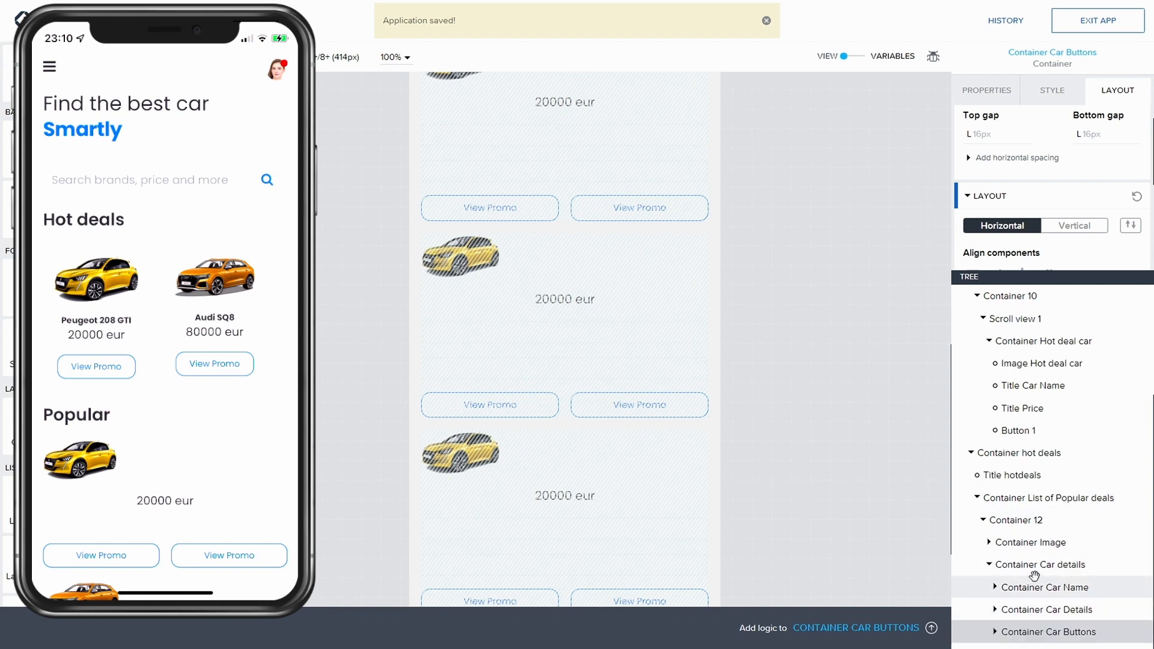
{"action": "left_click", "coordinate": [989, 565]}
{"action": "left_click", "coordinate": [1016, 587]}
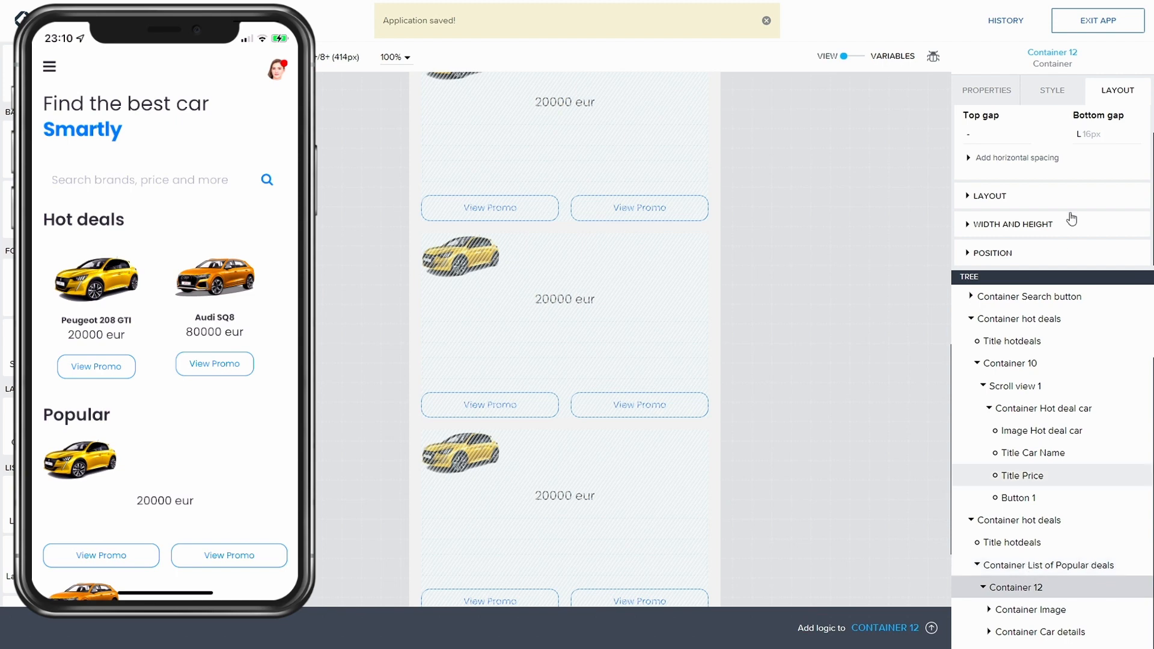
{"action": "left_click", "coordinate": [1052, 93]}
{"action": "left_click", "coordinate": [1109, 93]}
{"action": "scroll", "coordinate": [1046, 174], "scroll_direction": "down", "scroll_amount": 1}
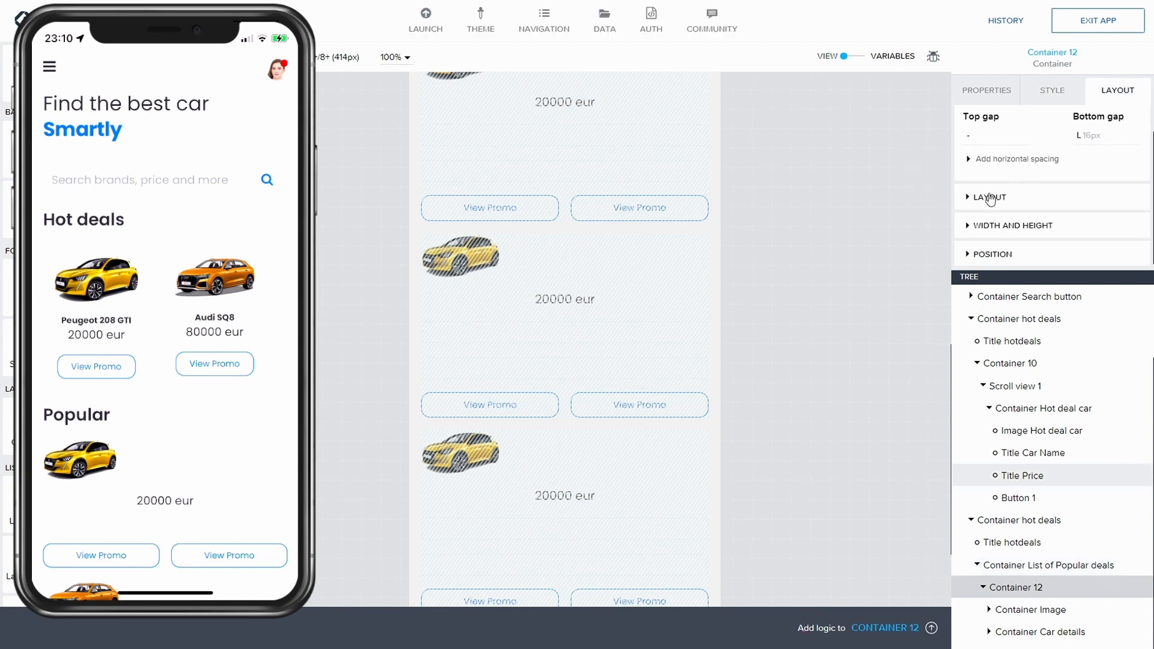
{"action": "left_click", "coordinate": [993, 199]}
{"action": "scroll", "coordinate": [1019, 200], "scroll_direction": "down", "scroll_amount": 1}
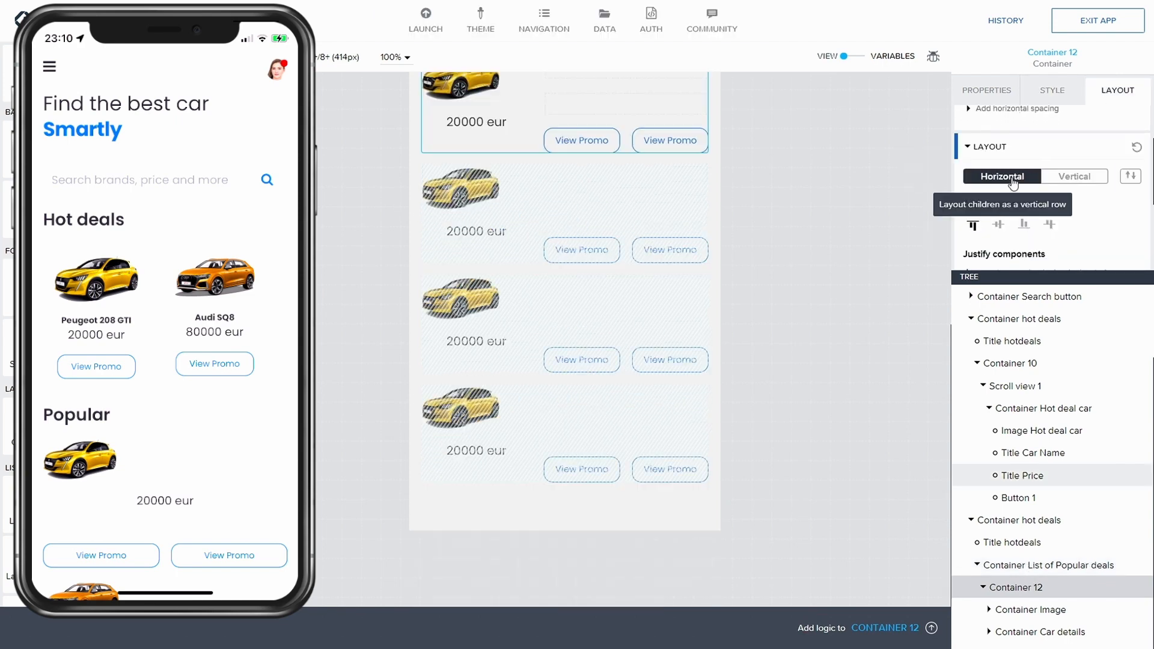
{"action": "left_click", "coordinate": [1013, 180]}
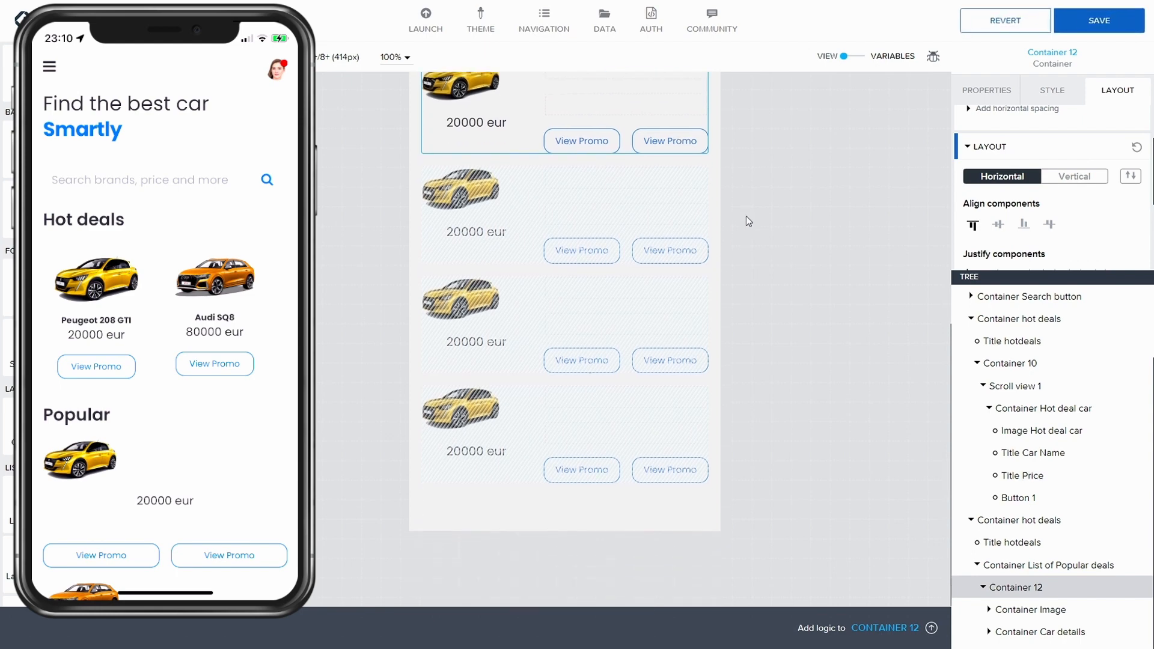
{"action": "left_click", "coordinate": [1089, 23]}
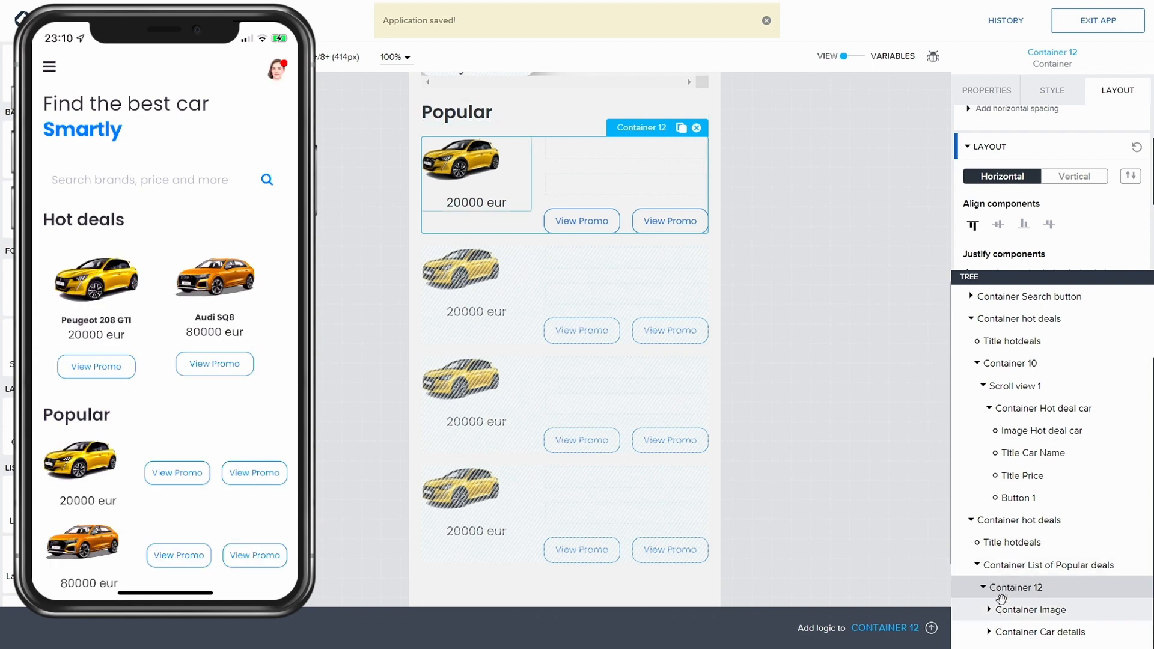
Step: Align Container Image's children horizontally to the middle and save the app
{"action": "left_click", "coordinate": [1024, 611]}
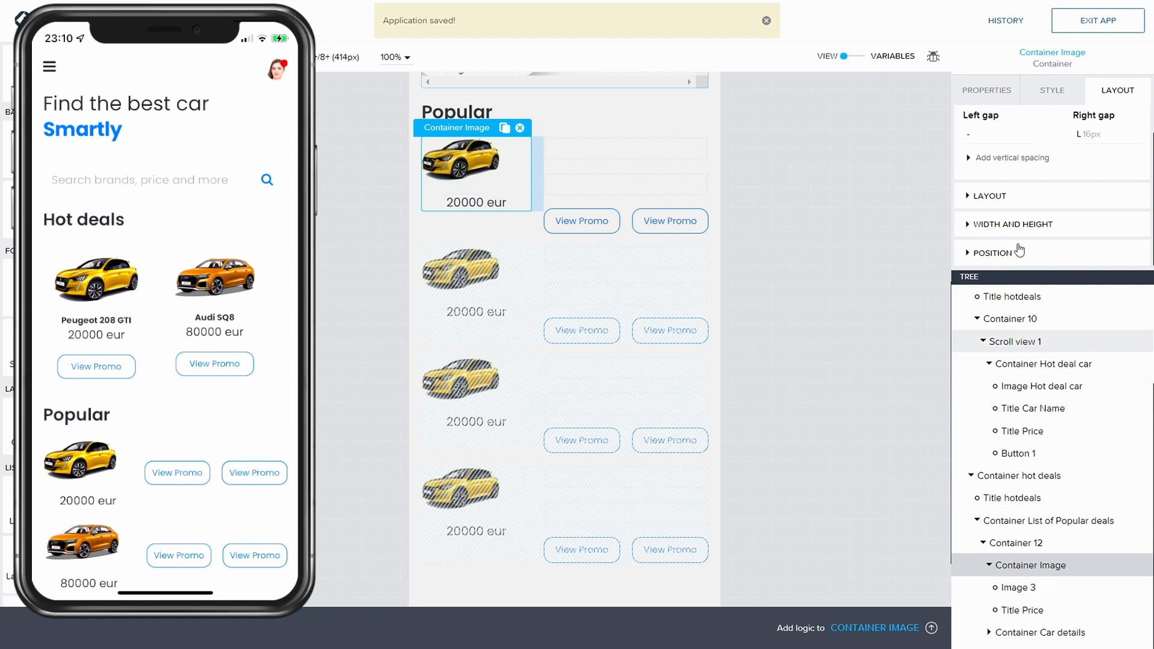
{"action": "left_click", "coordinate": [995, 196]}
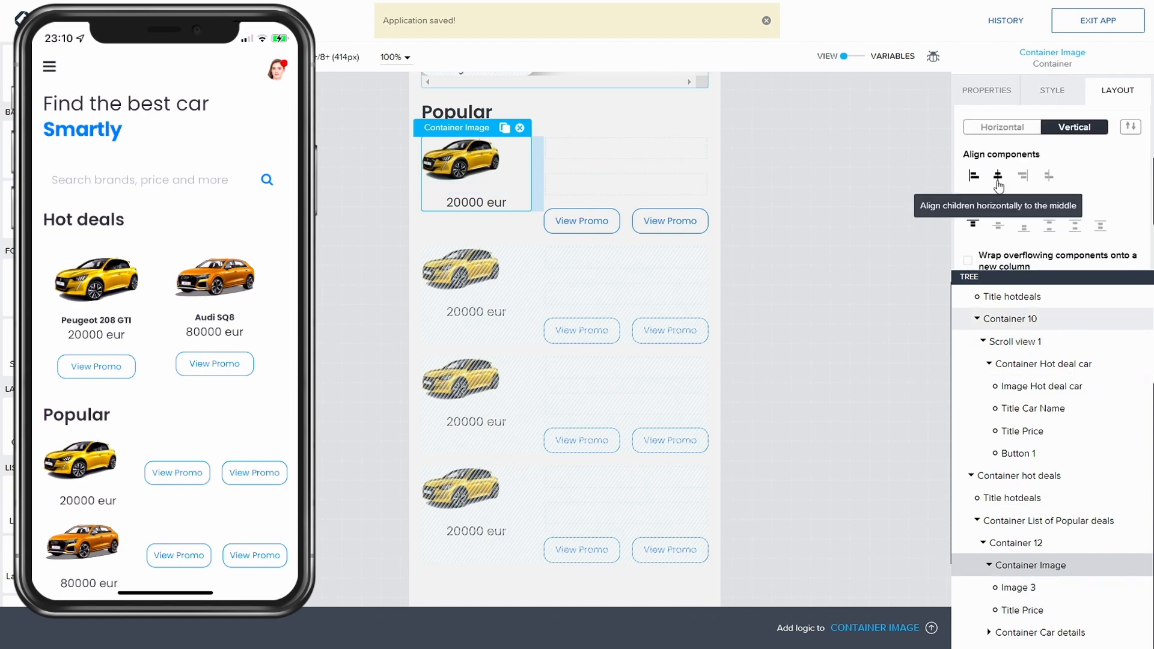
{"action": "left_click", "coordinate": [998, 176]}
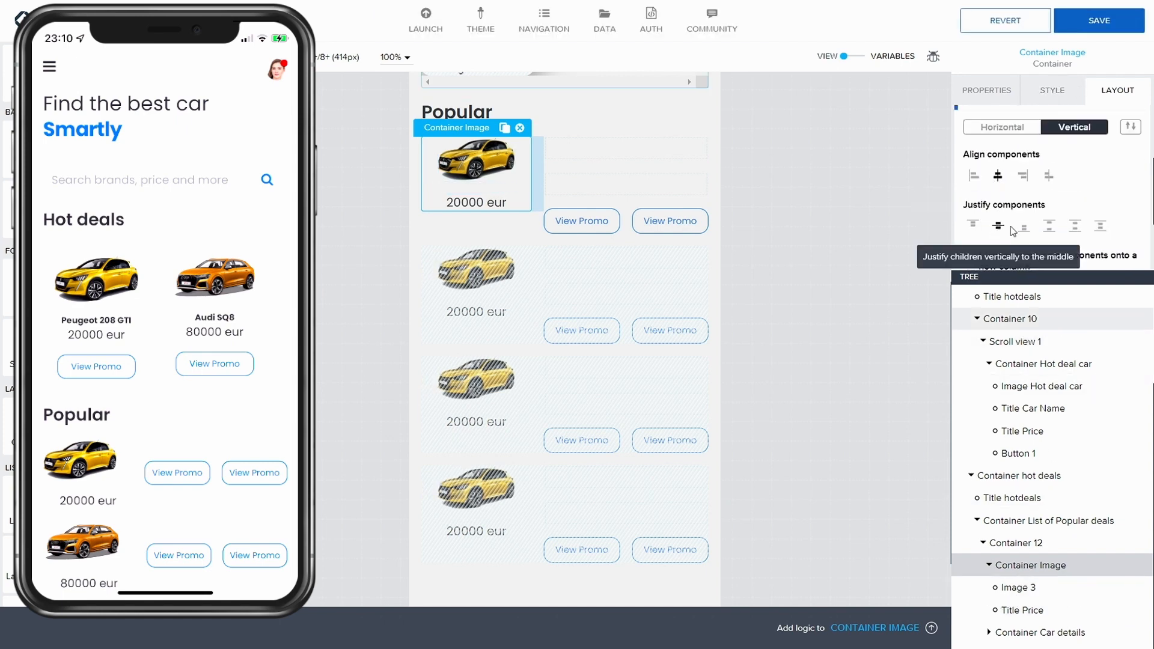
{"action": "left_click", "coordinate": [1113, 23]}
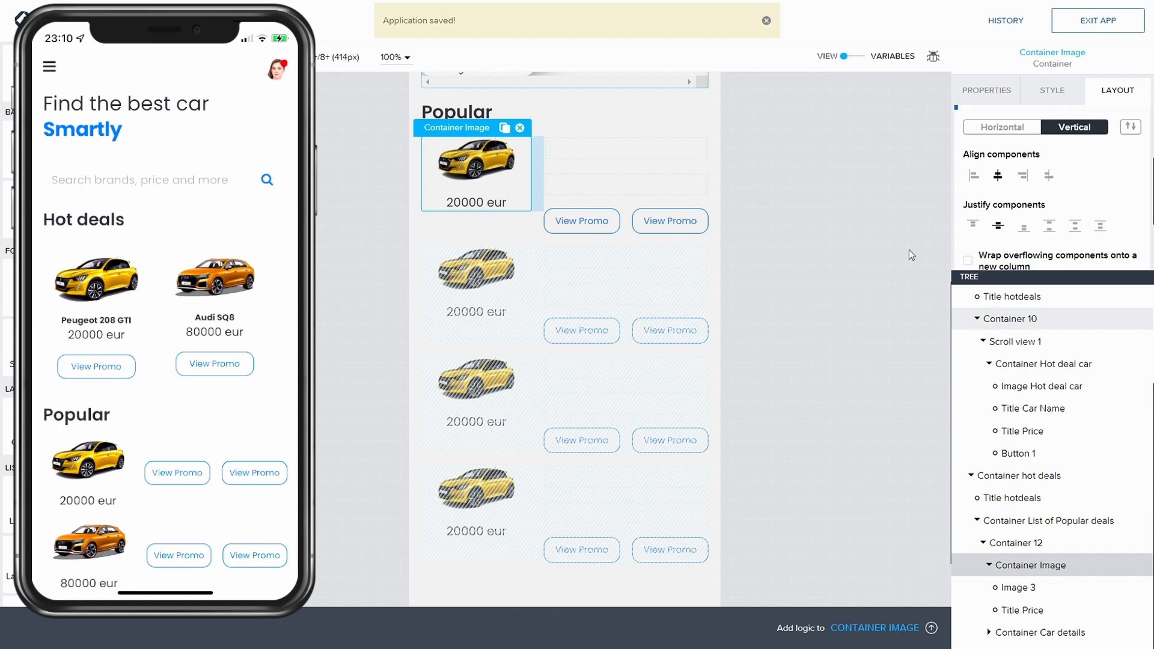
Step: Copy the hot deal card's Title Car Name and paste it into Container Car Name in the Popular car details
{"action": "left_click", "coordinate": [988, 566]}
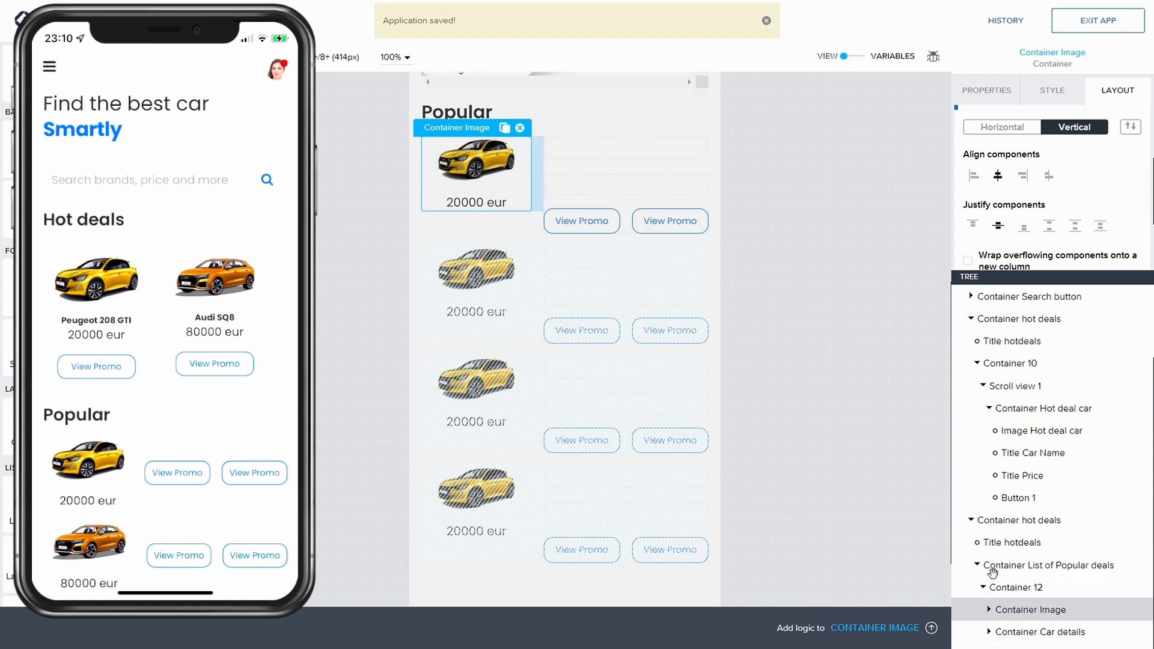
{"action": "left_click", "coordinate": [990, 632]}
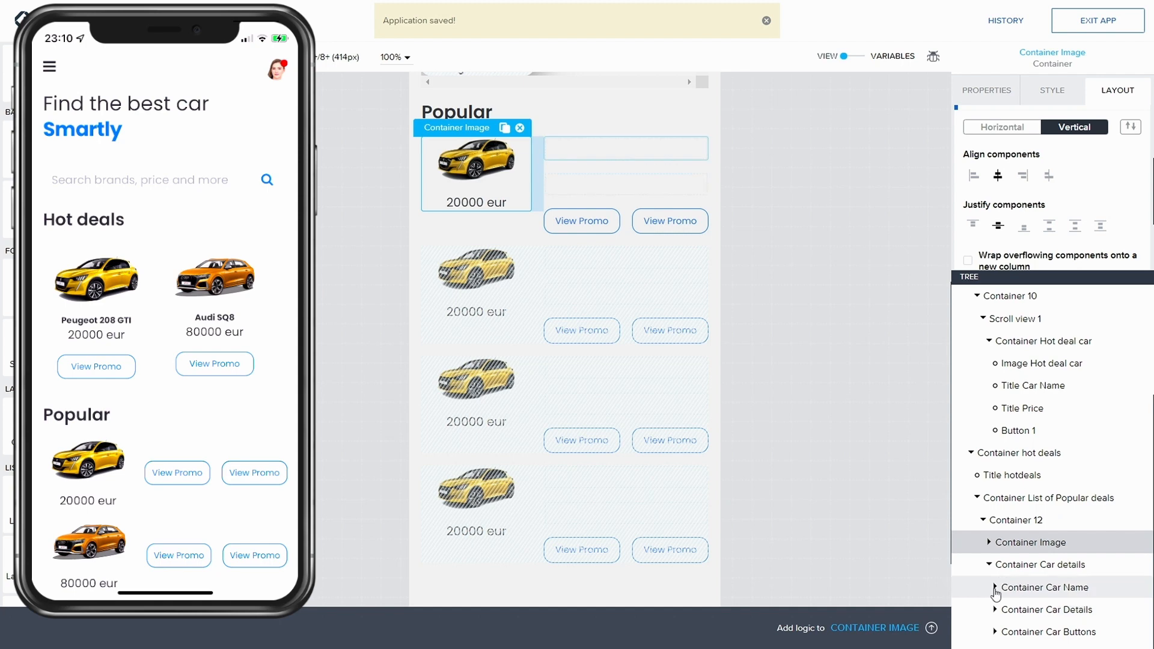
{"action": "scroll", "coordinate": [1022, 475], "scroll_direction": "up", "scroll_amount": 5}
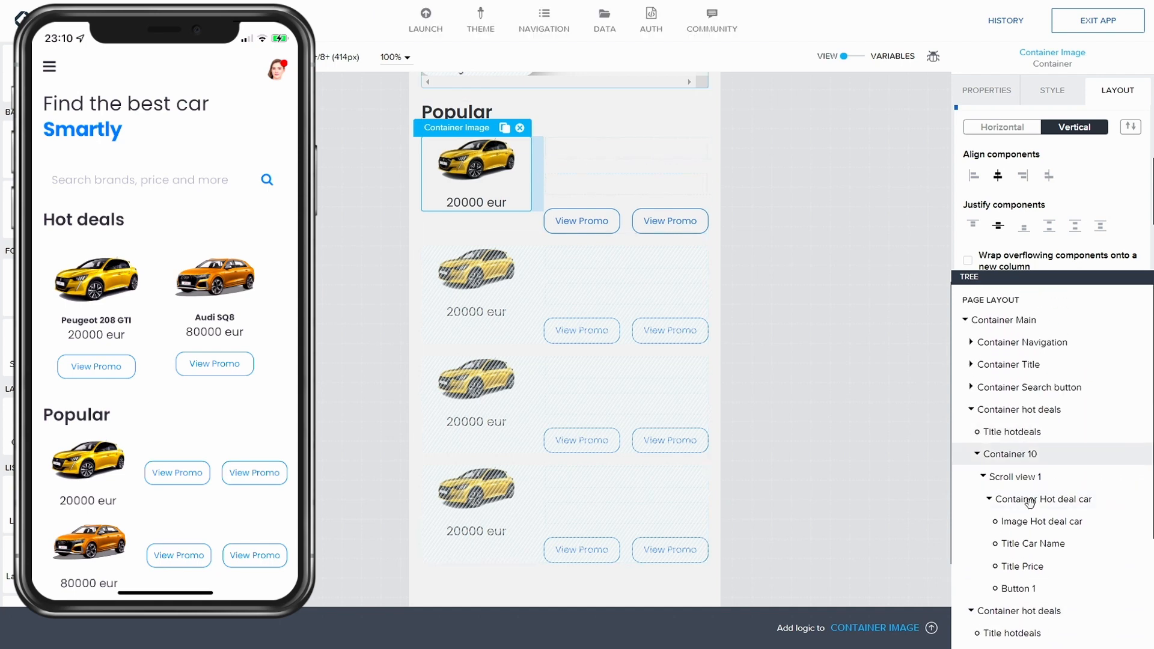
{"action": "left_click", "coordinate": [1040, 543]}
{"action": "key", "text": "ctrl+c"}
{"action": "scroll", "coordinate": [1057, 535], "scroll_direction": "down", "scroll_amount": 3}
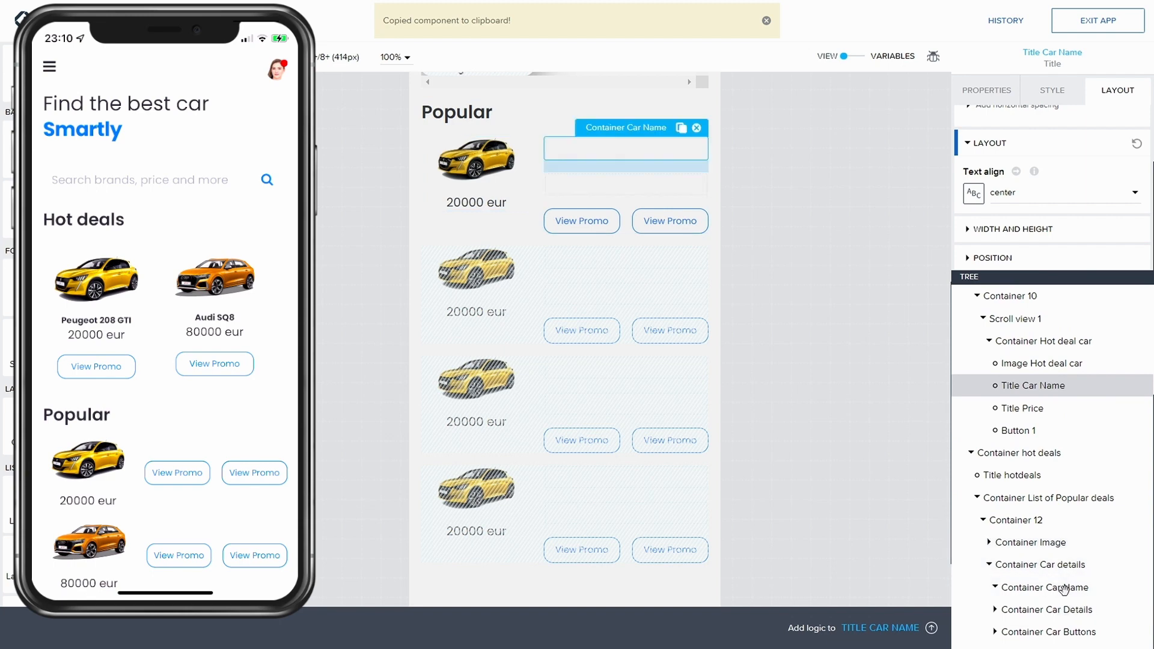
{"action": "left_click", "coordinate": [1046, 588]}
{"action": "key", "text": "ctrl+v"}
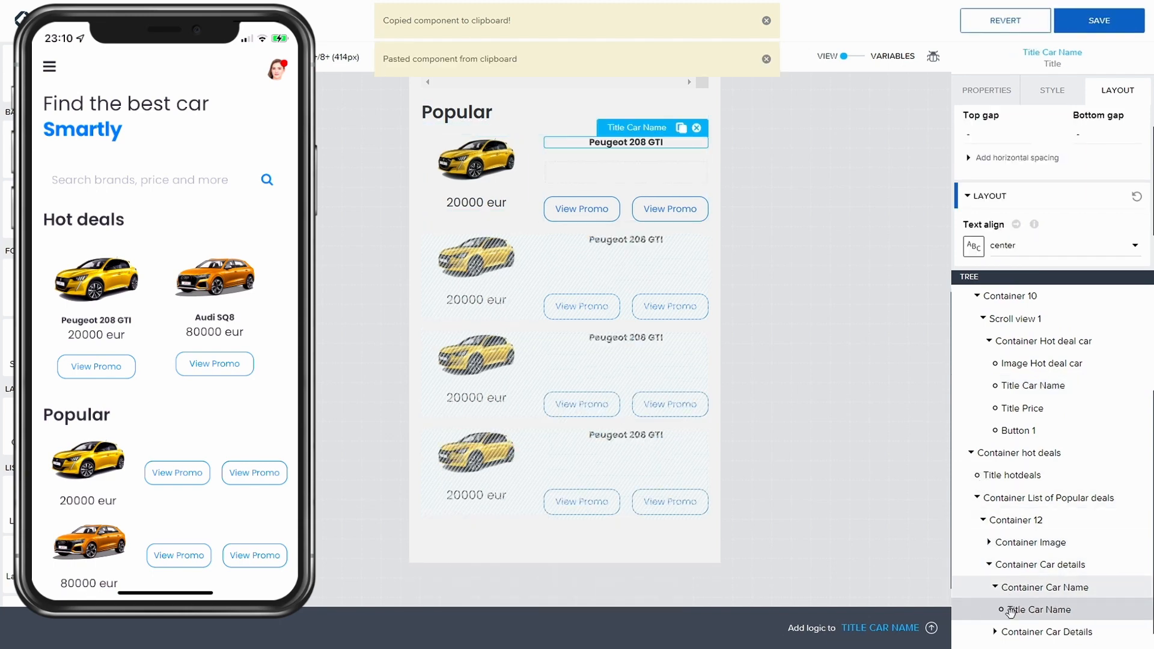
Step: Clear Container Car Name's bottom gap value and save the app
{"action": "scroll", "coordinate": [1022, 595], "scroll_direction": "down", "scroll_amount": 1}
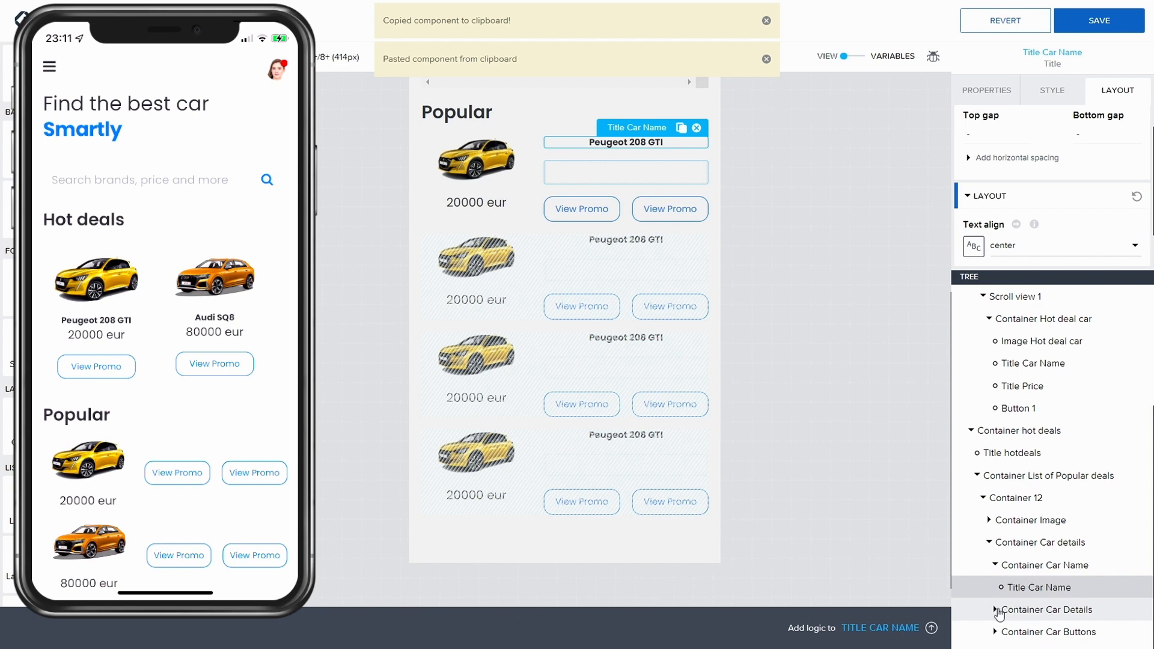
{"action": "left_click", "coordinate": [1046, 566]}
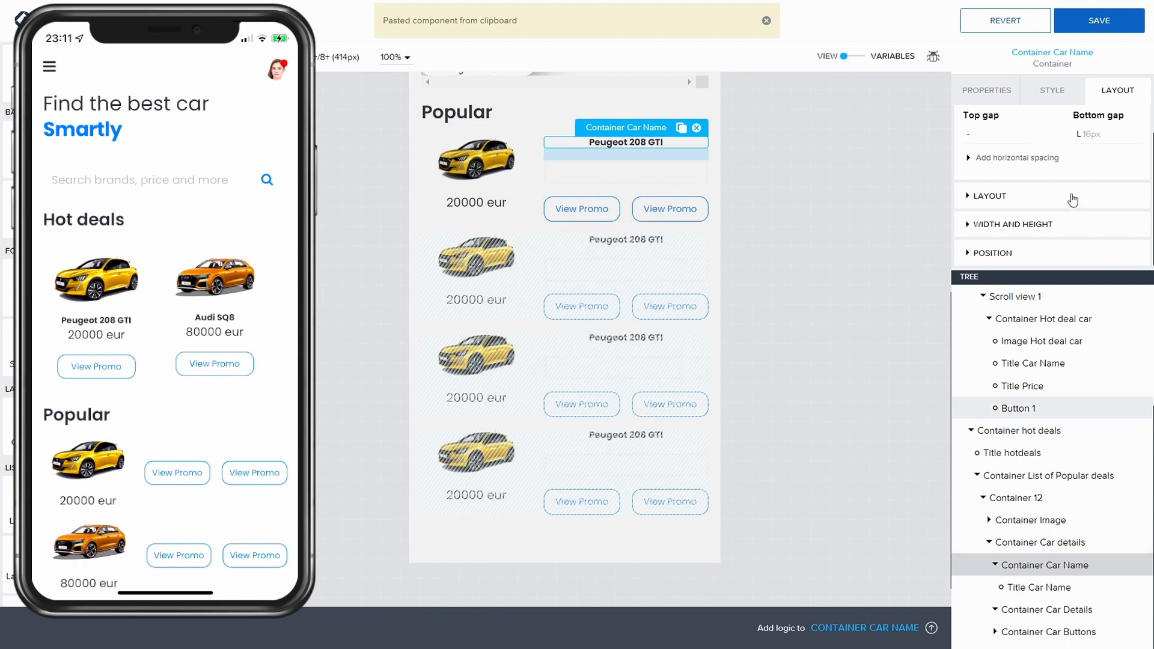
{"action": "left_click", "coordinate": [1100, 135]}
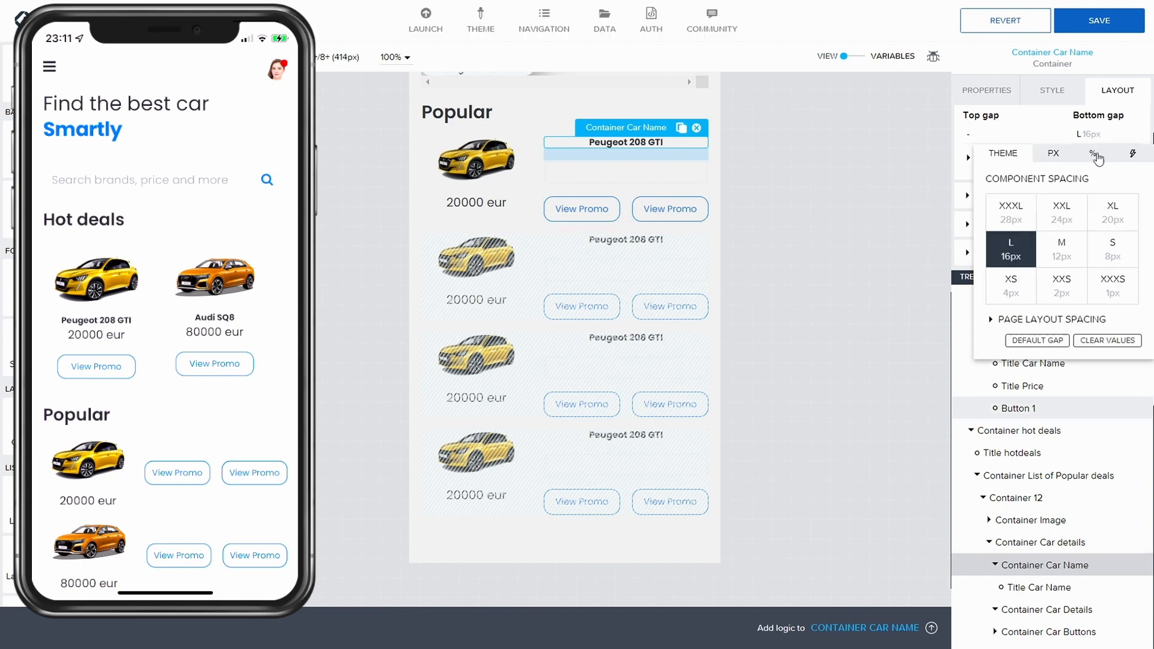
{"action": "left_click", "coordinate": [1100, 341]}
{"action": "left_click", "coordinate": [1117, 24]}
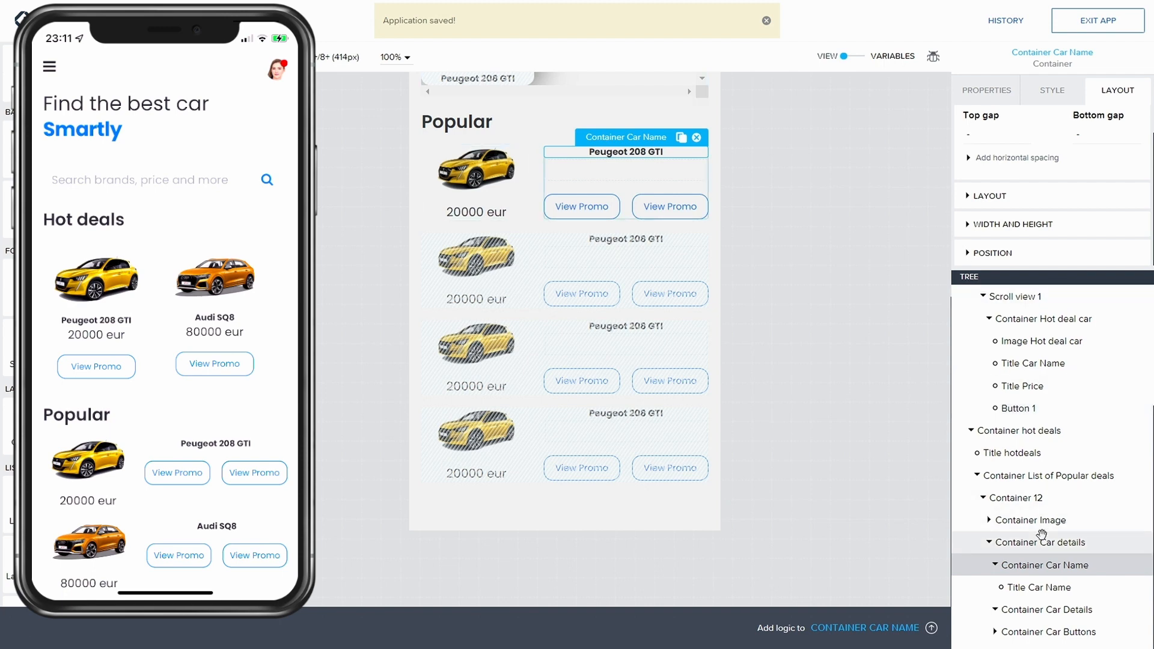
Step: Discard local style changes on the pasted Title Car Name and set its style class to Small
{"action": "left_click", "coordinate": [1062, 585]}
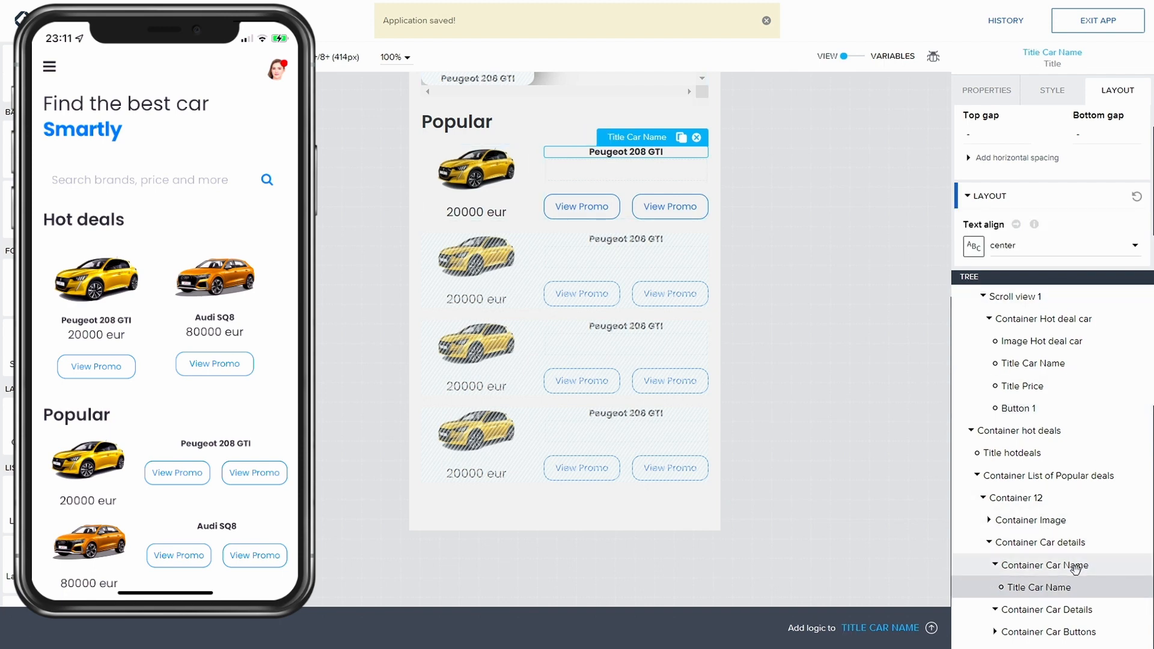
{"action": "left_click", "coordinate": [1052, 90]}
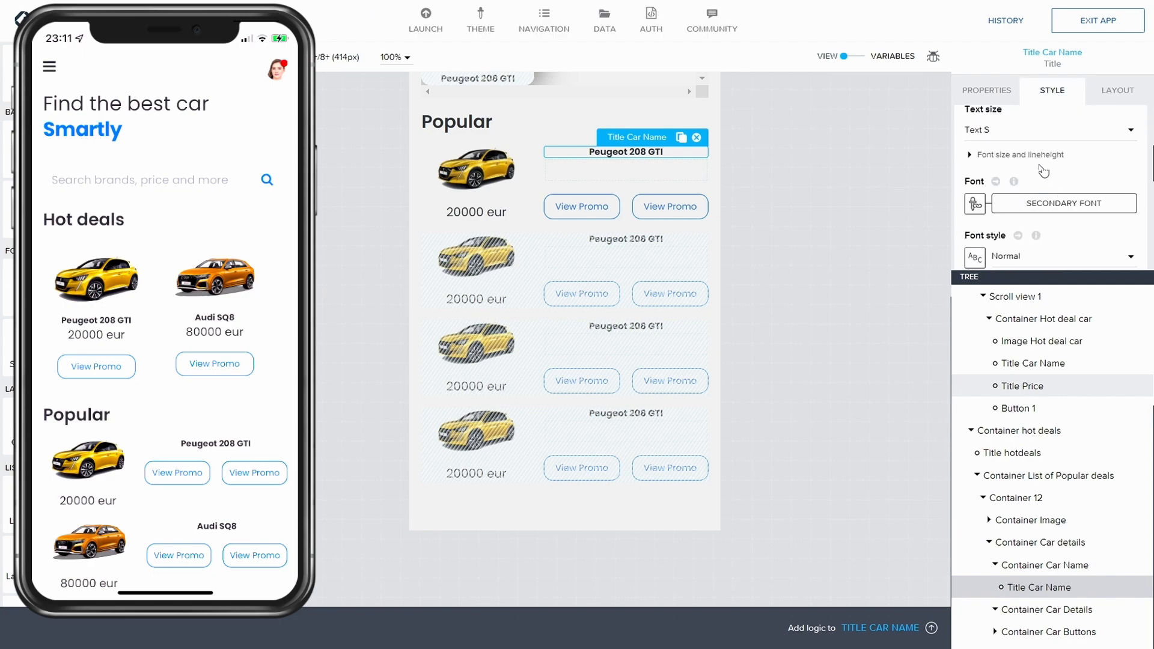
{"action": "left_click", "coordinate": [1095, 176]}
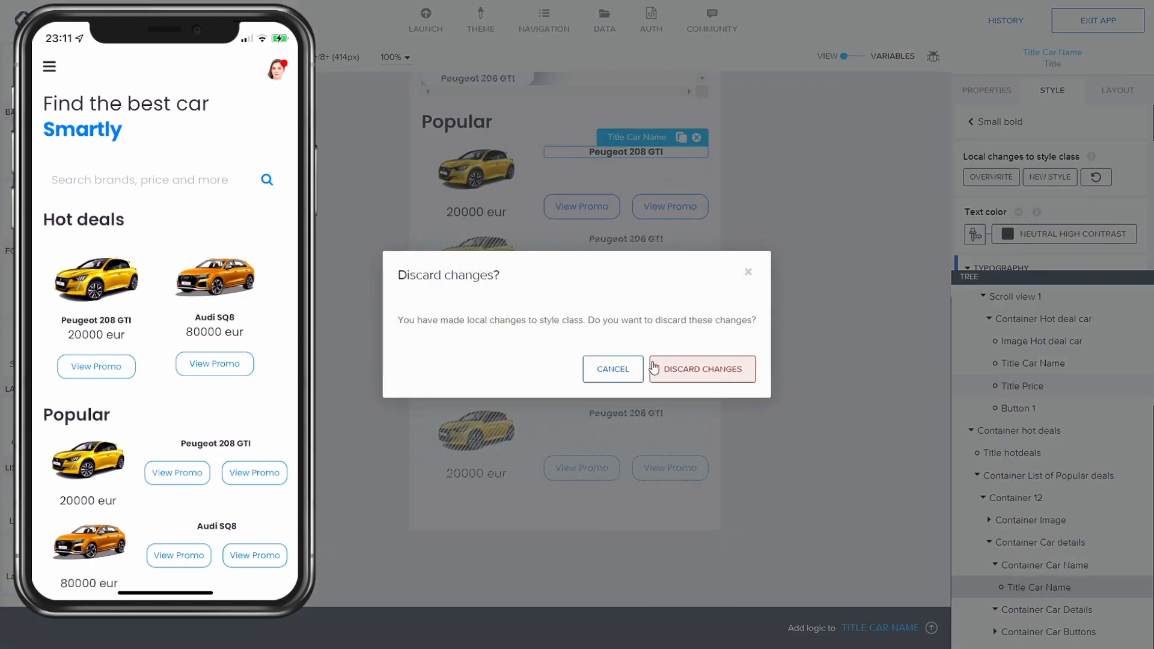
{"action": "left_click", "coordinate": [700, 414]}
{"action": "left_click", "coordinate": [984, 127]}
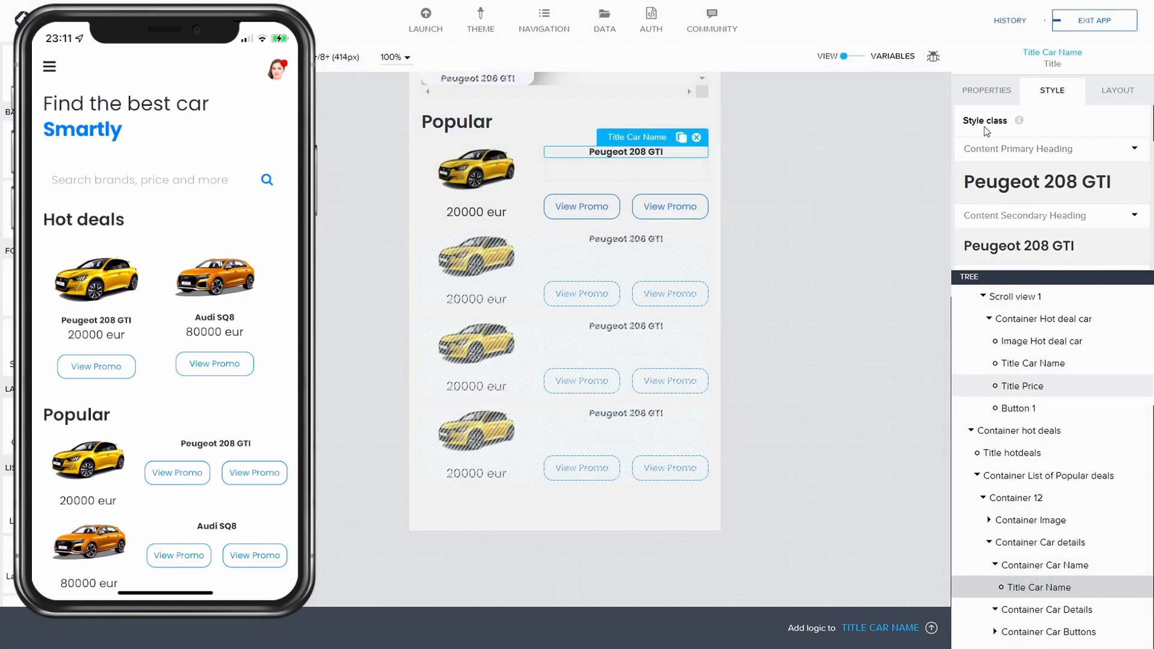
{"action": "scroll", "coordinate": [1050, 188], "scroll_direction": "down", "scroll_amount": 1}
{"action": "scroll", "coordinate": [1052, 188], "scroll_direction": "down", "scroll_amount": 10}
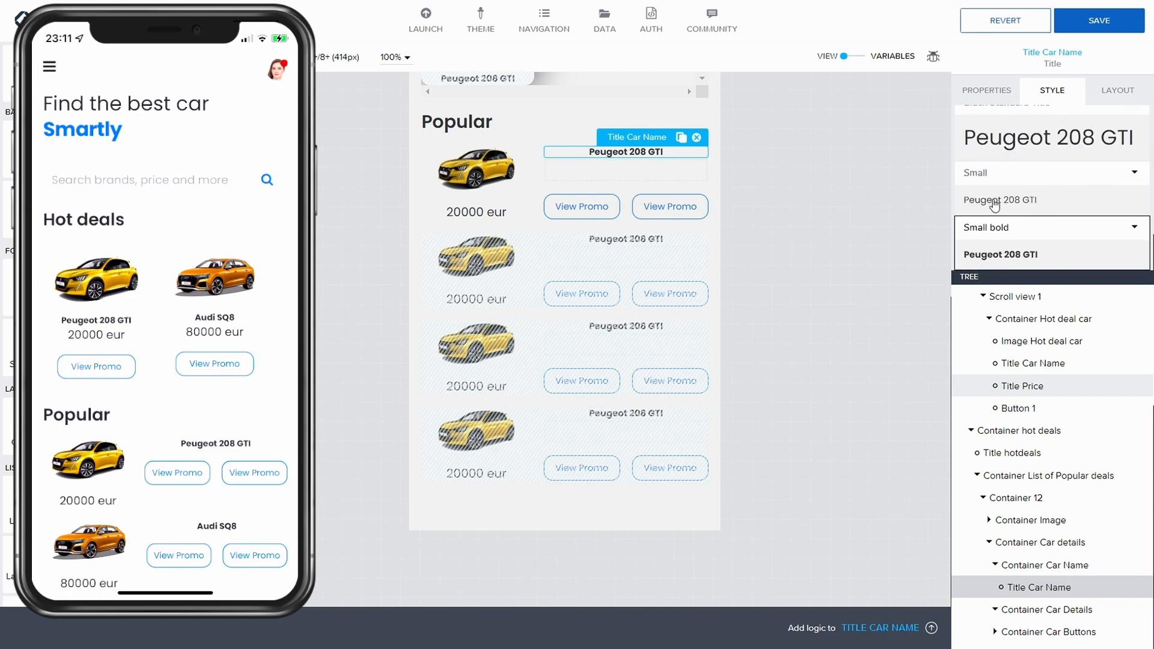
{"action": "left_click", "coordinate": [1014, 201]}
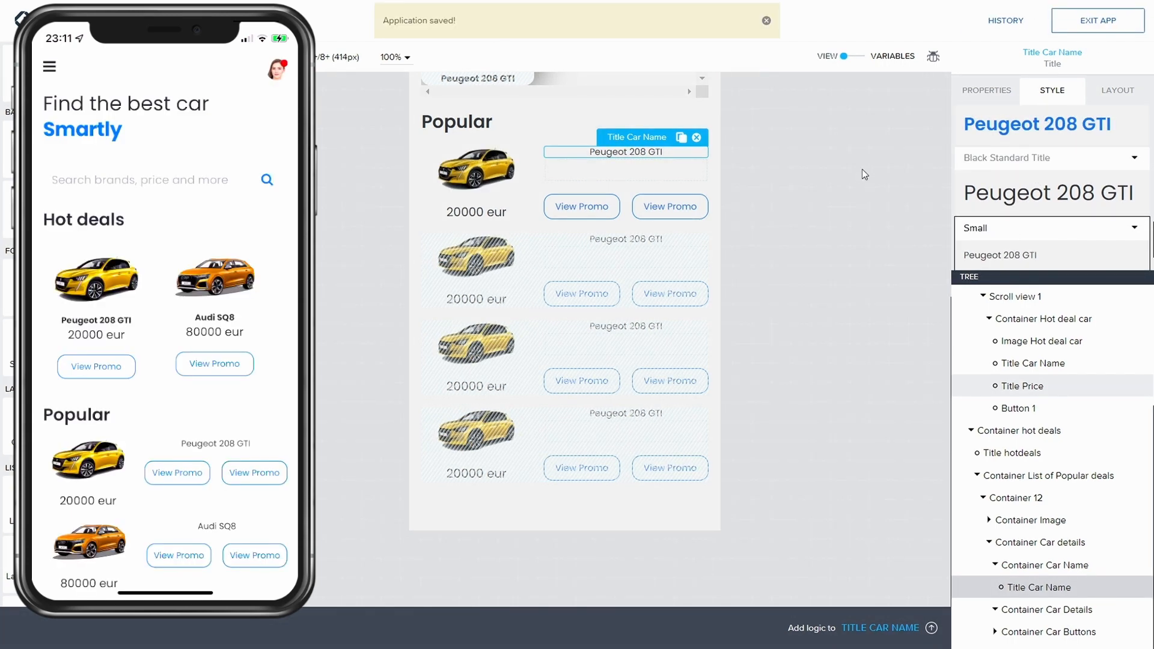
{"action": "left_click", "coordinate": [995, 565]}
{"action": "left_click", "coordinate": [990, 565]}
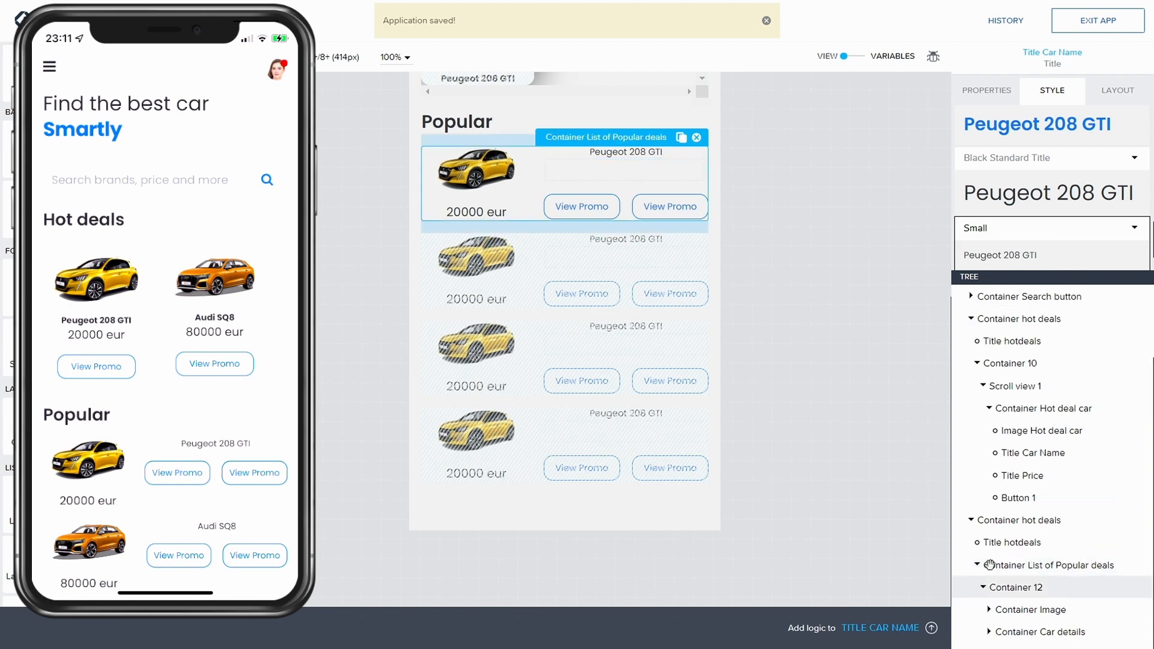
{"action": "left_click", "coordinate": [990, 565]}
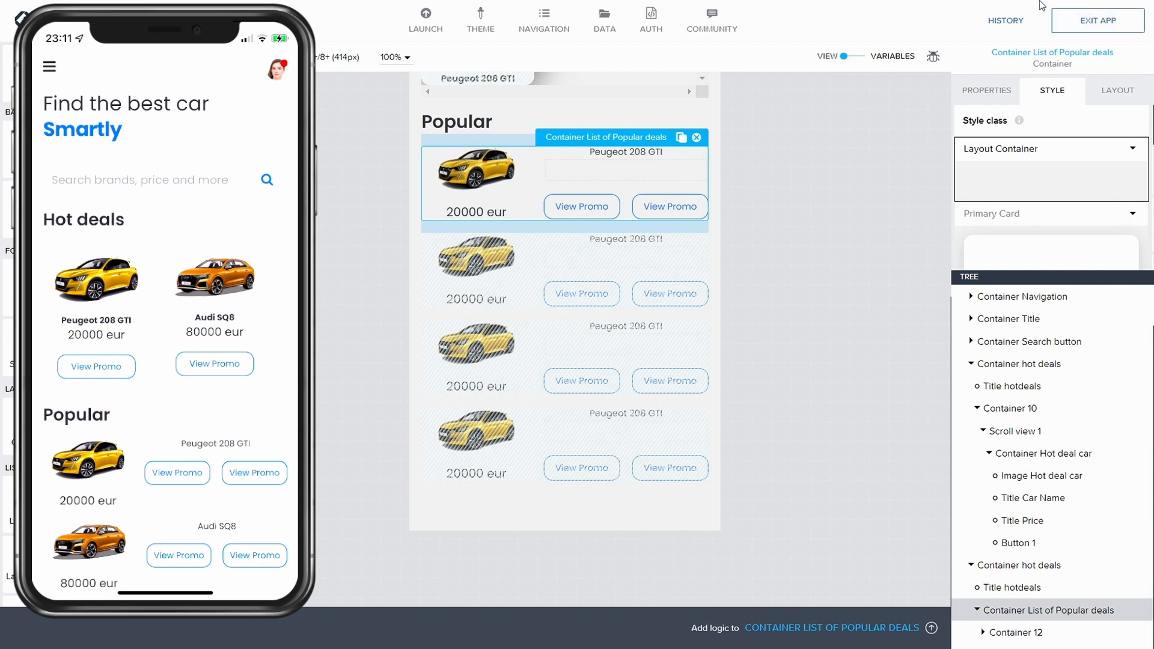
{"action": "mouse_move", "coordinate": [1037, 5]}
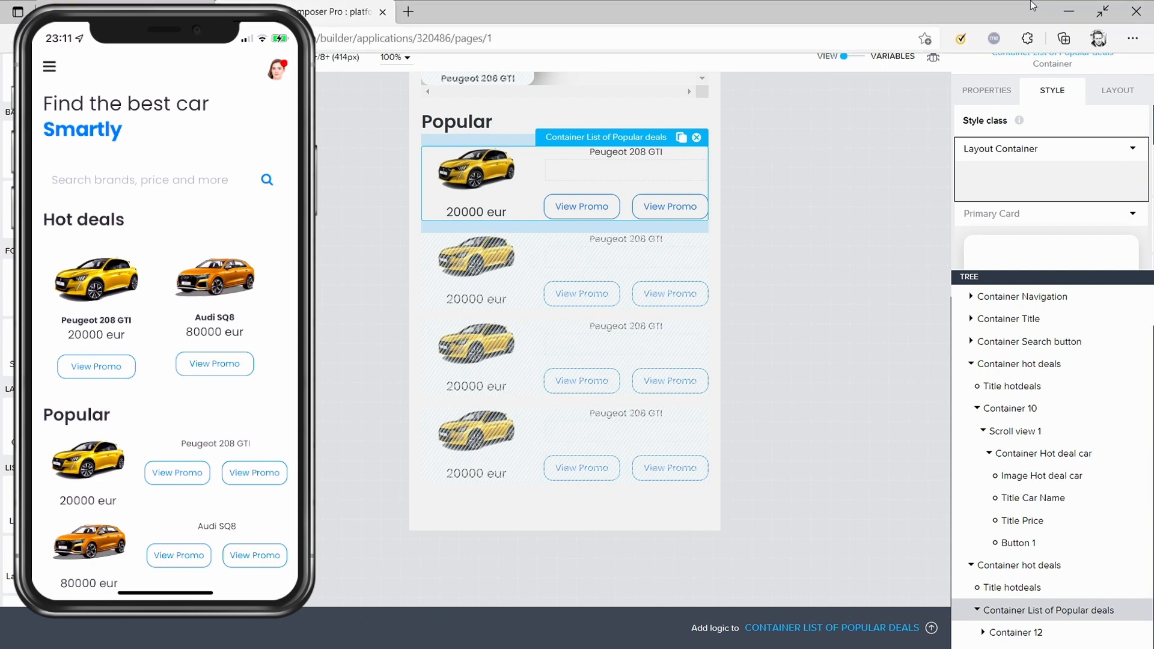
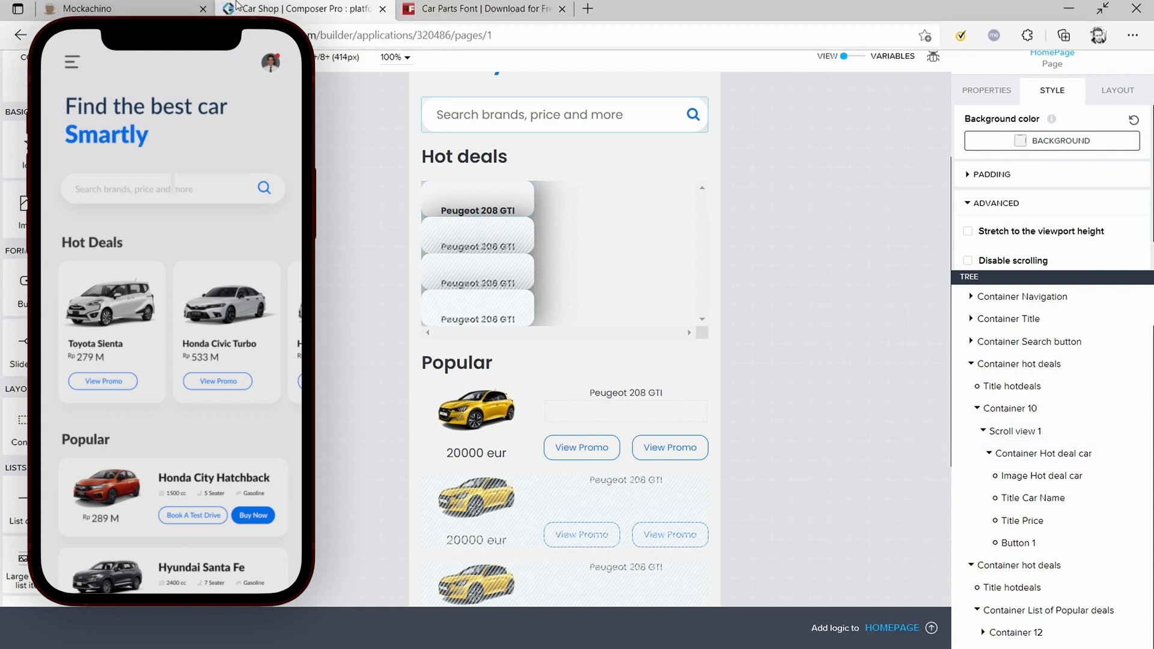
Step: Browse the Car Parts font page's glyph listings in the other browser tab, then close that tab
{"action": "left_click", "coordinate": [478, 20]}
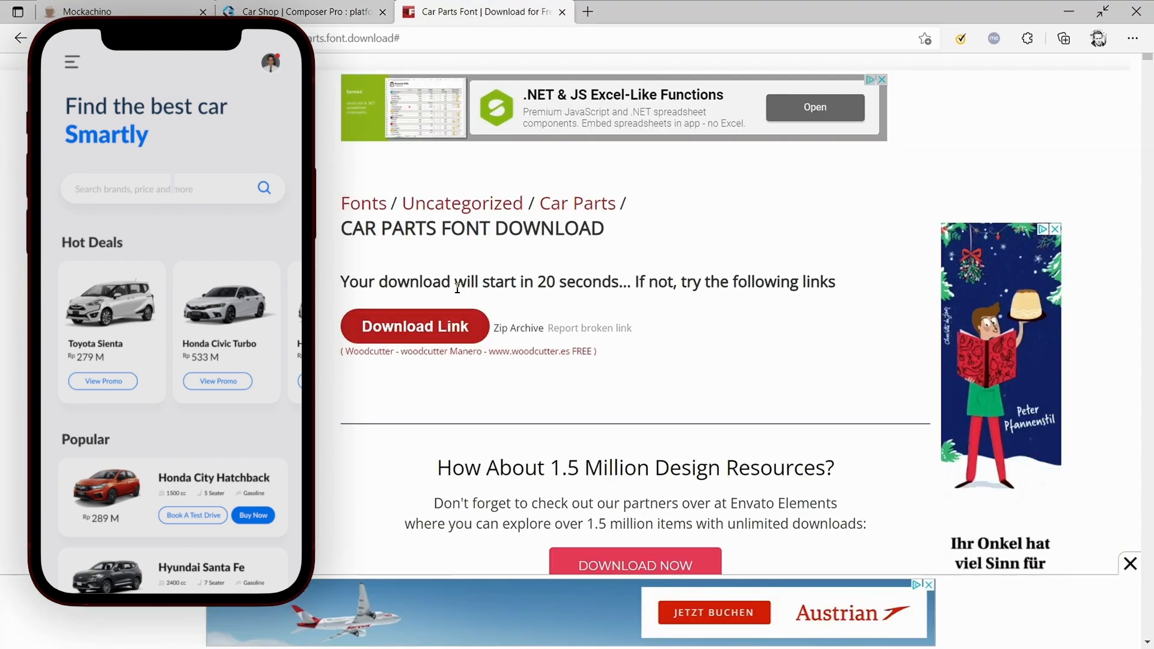
{"action": "left_click", "coordinate": [21, 39]}
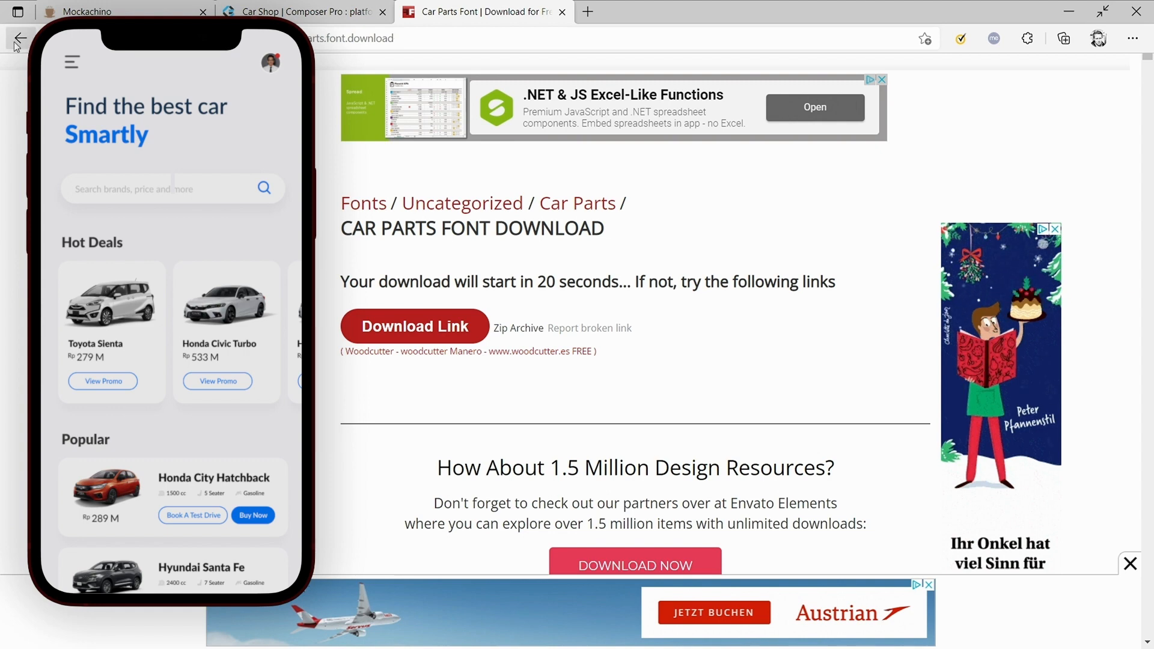
{"action": "left_click", "coordinate": [20, 38]}
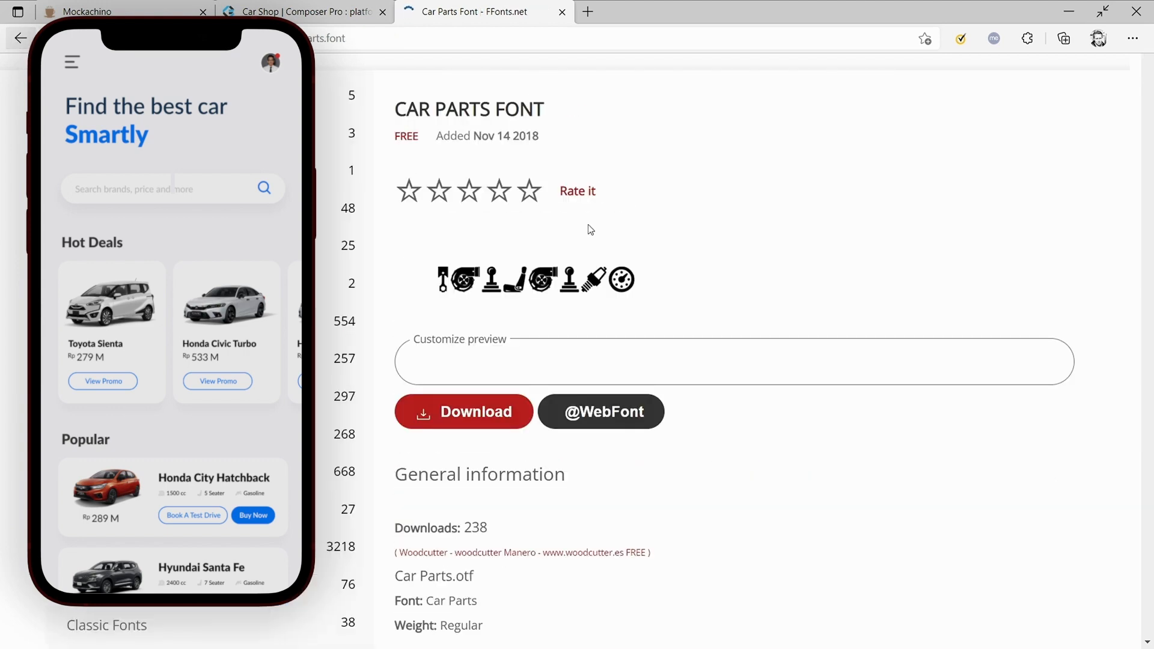
{"action": "scroll", "coordinate": [696, 256], "scroll_direction": "down", "scroll_amount": 15}
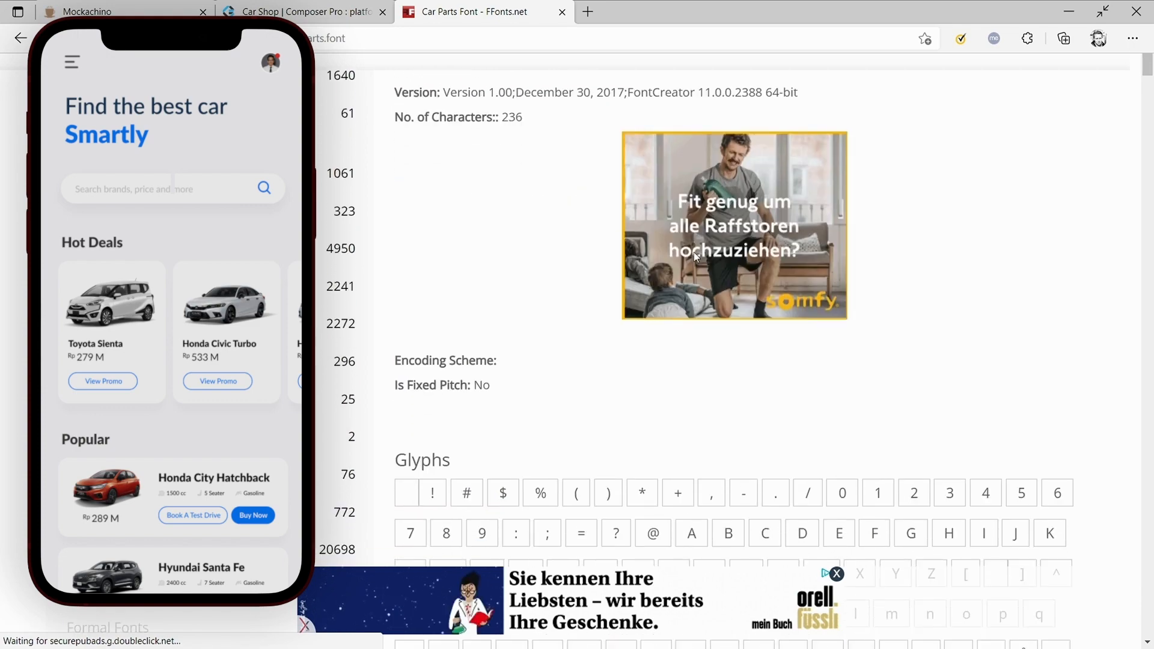
{"action": "scroll", "coordinate": [692, 255], "scroll_direction": "down", "scroll_amount": 12}
{"action": "scroll", "coordinate": [503, 223], "scroll_direction": "up", "scroll_amount": 4}
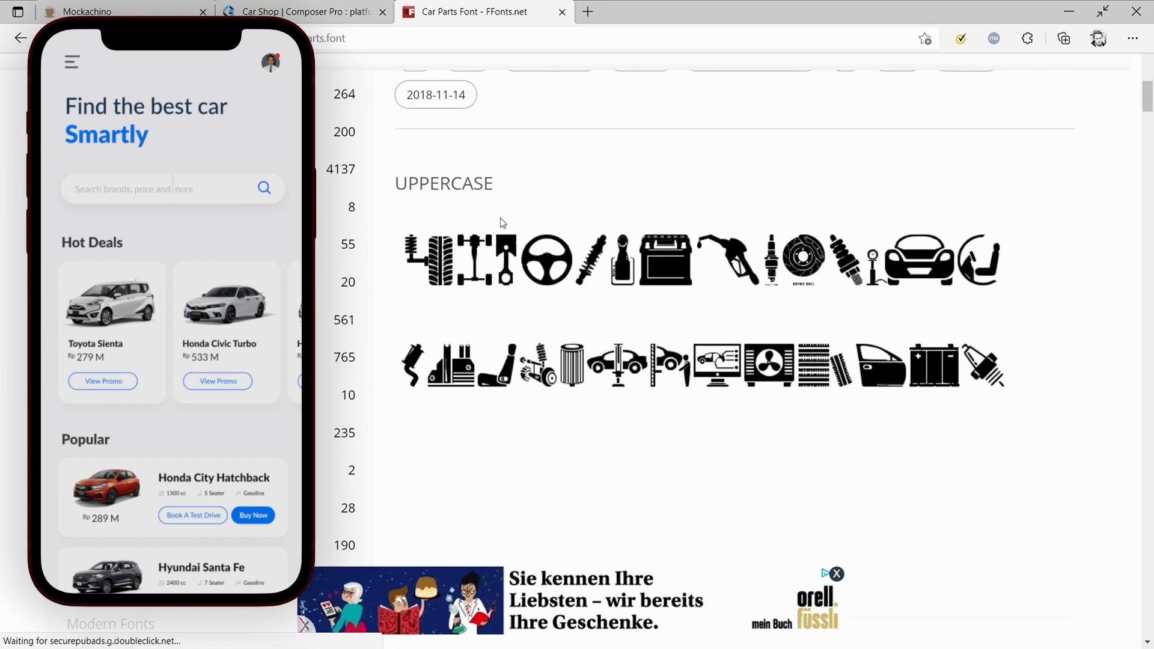
{"action": "scroll", "coordinate": [886, 344], "scroll_direction": "down", "scroll_amount": 10}
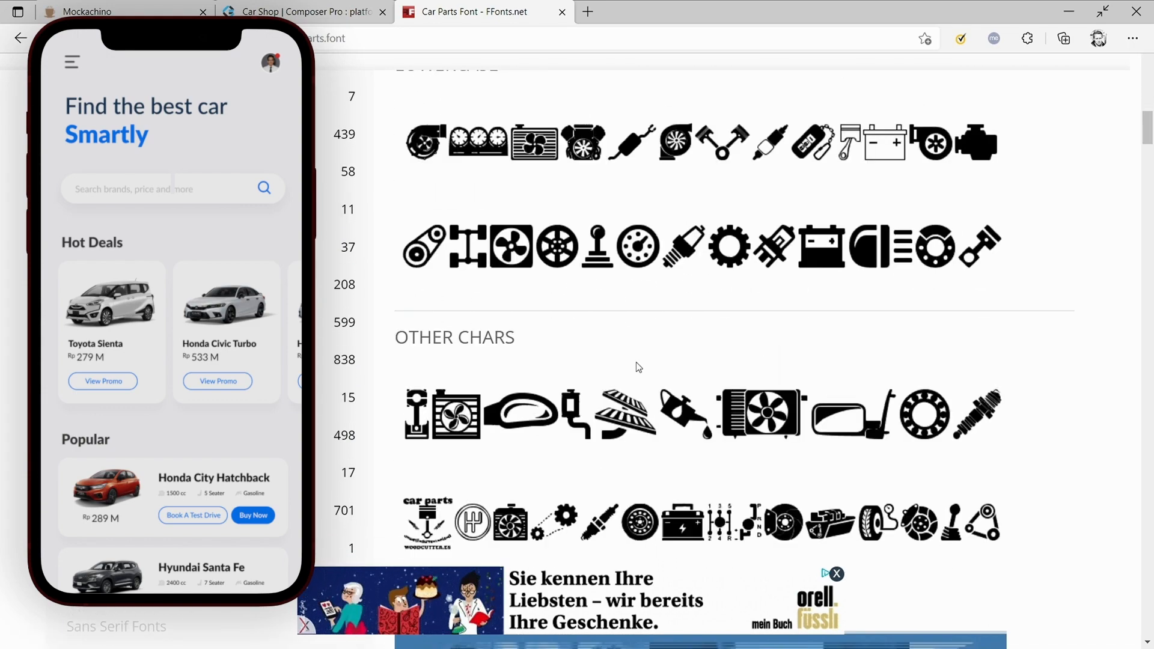
{"action": "scroll", "coordinate": [715, 236], "scroll_direction": "up", "scroll_amount": 15}
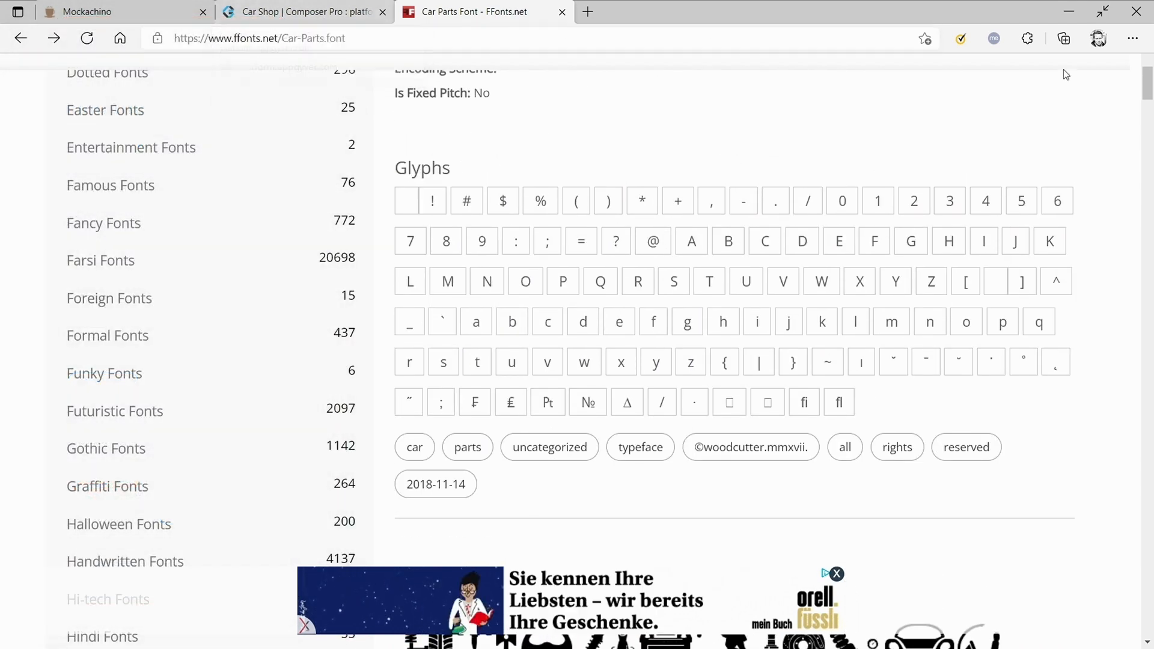
{"action": "scroll", "coordinate": [758, 227], "scroll_direction": "down", "scroll_amount": 10}
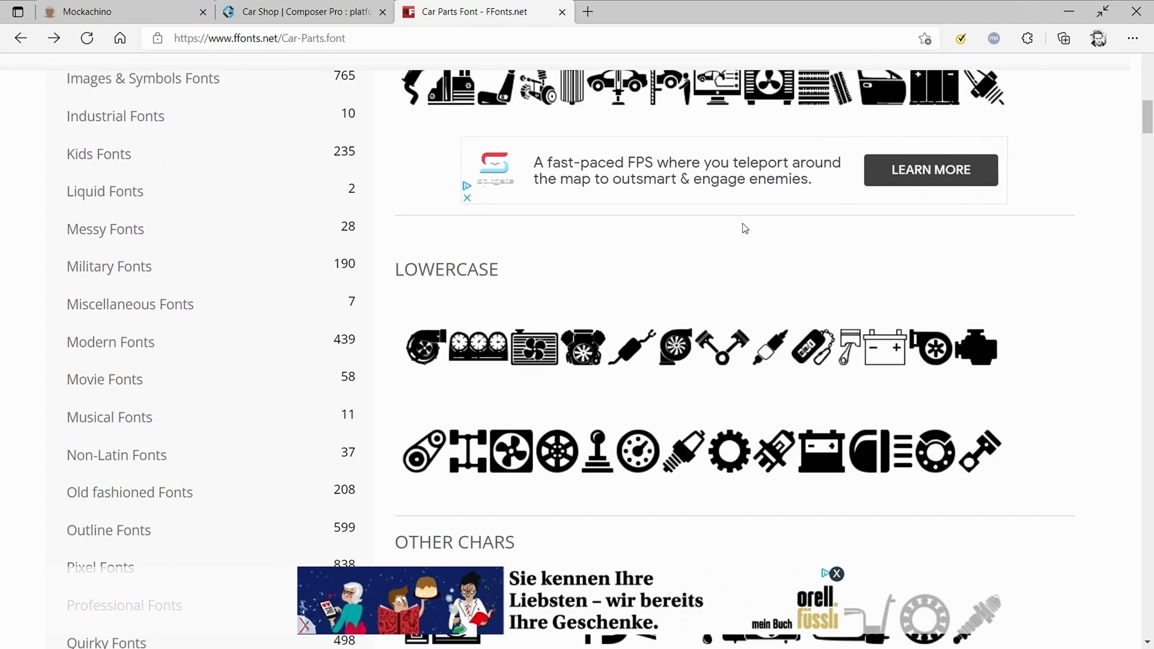
{"action": "scroll", "coordinate": [743, 226], "scroll_direction": "up", "scroll_amount": 10}
{"action": "scroll", "coordinate": [730, 226], "scroll_direction": "up", "scroll_amount": 1}
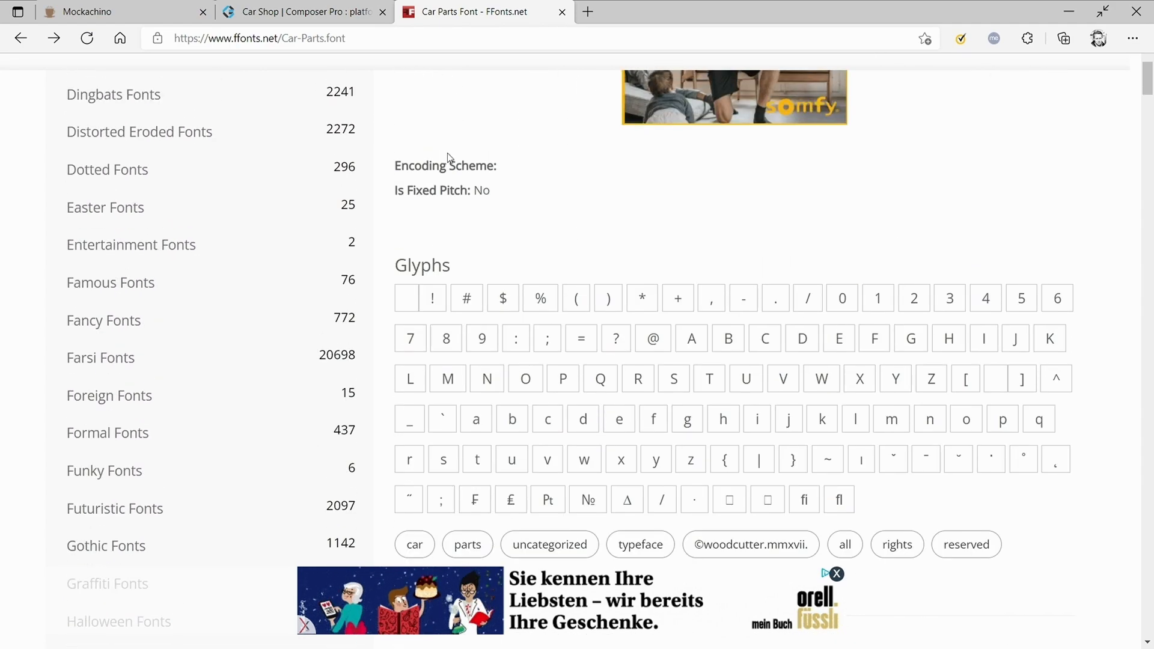
{"action": "left_click", "coordinate": [562, 12]}
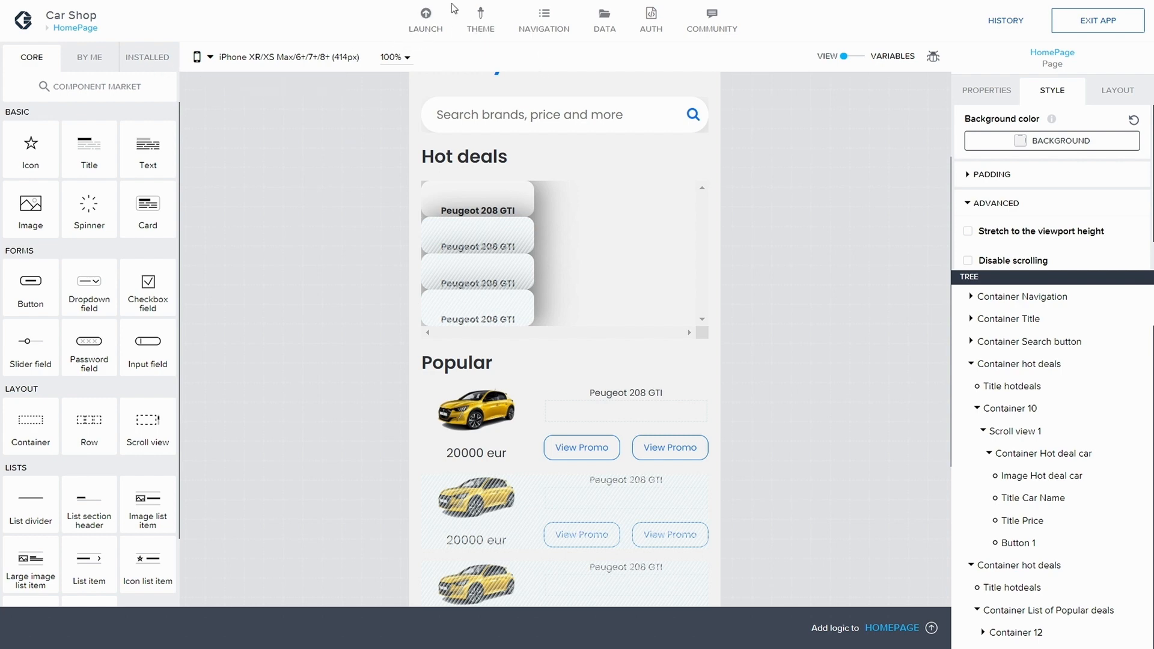
Step: Add the uploaded Car Parts.otf file as a custom theme font, save the app and close the theme settings
{"action": "left_click", "coordinate": [483, 29]}
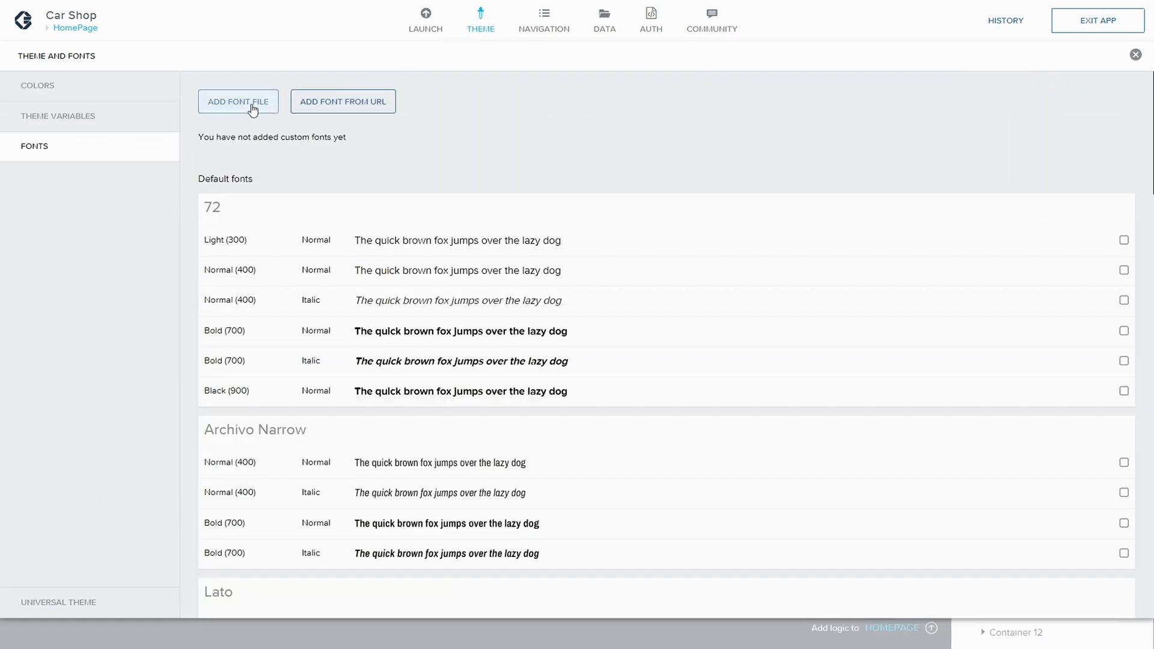
{"action": "left_click", "coordinate": [251, 107]}
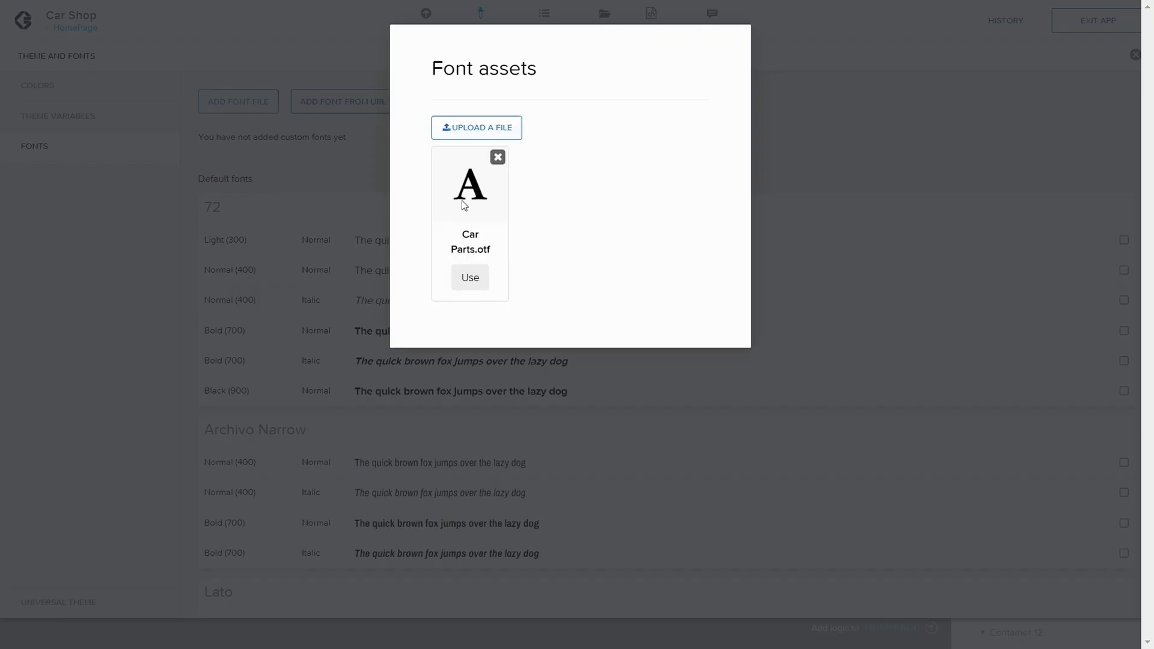
{"action": "left_click", "coordinate": [469, 278]}
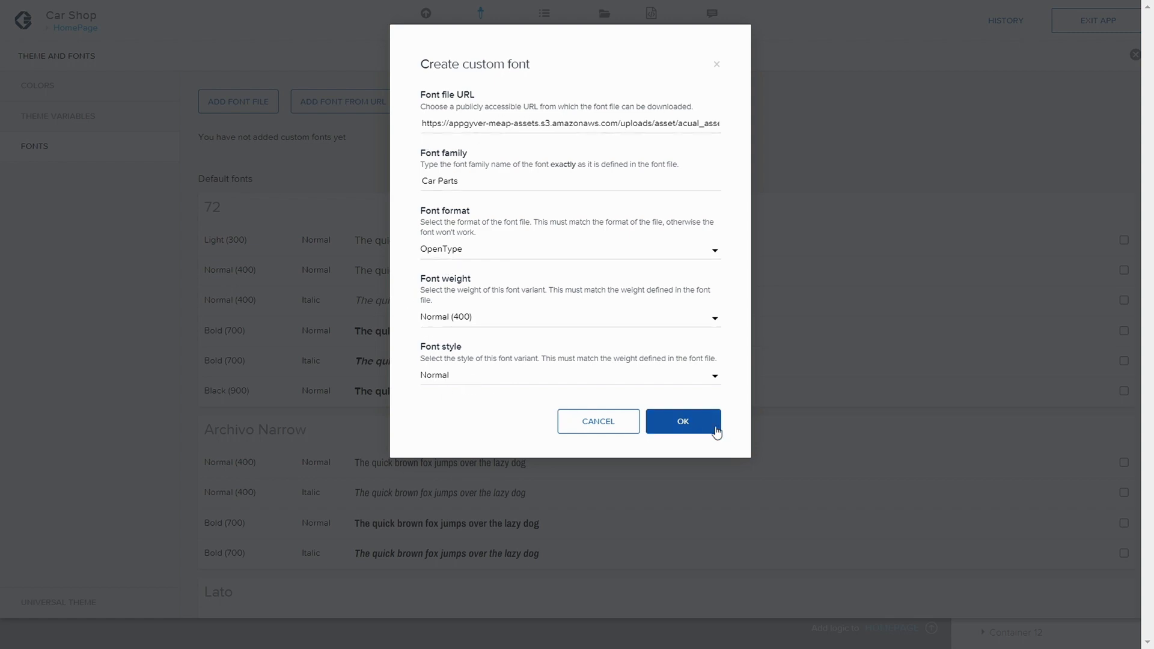
{"action": "left_click", "coordinate": [692, 421]}
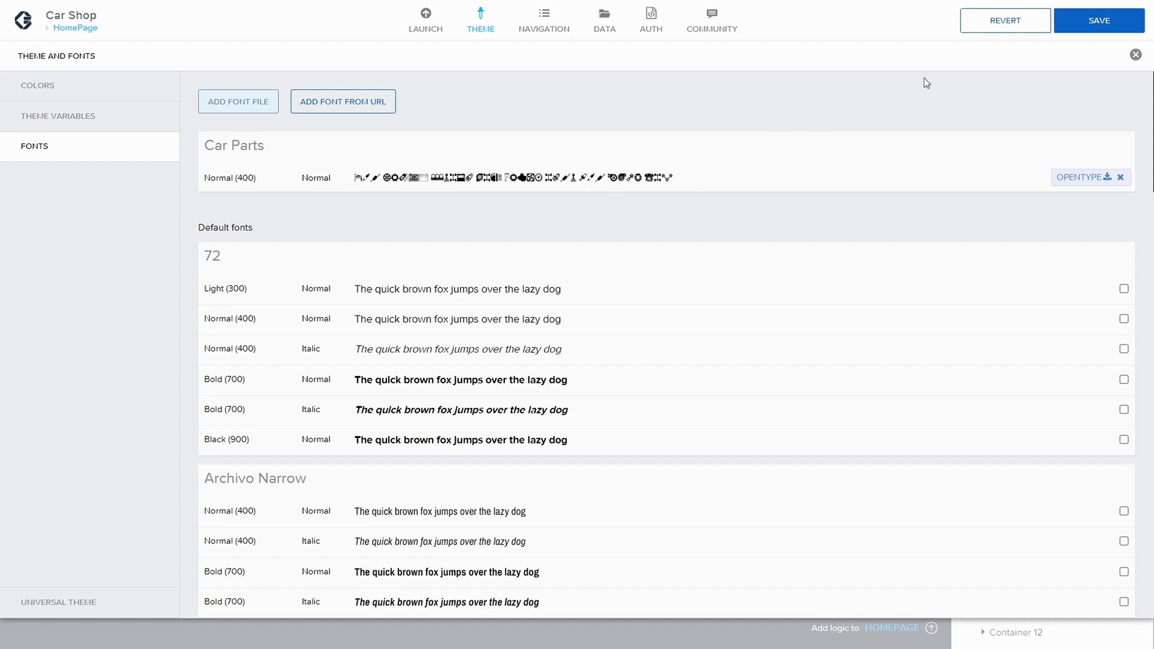
{"action": "left_click", "coordinate": [1076, 26]}
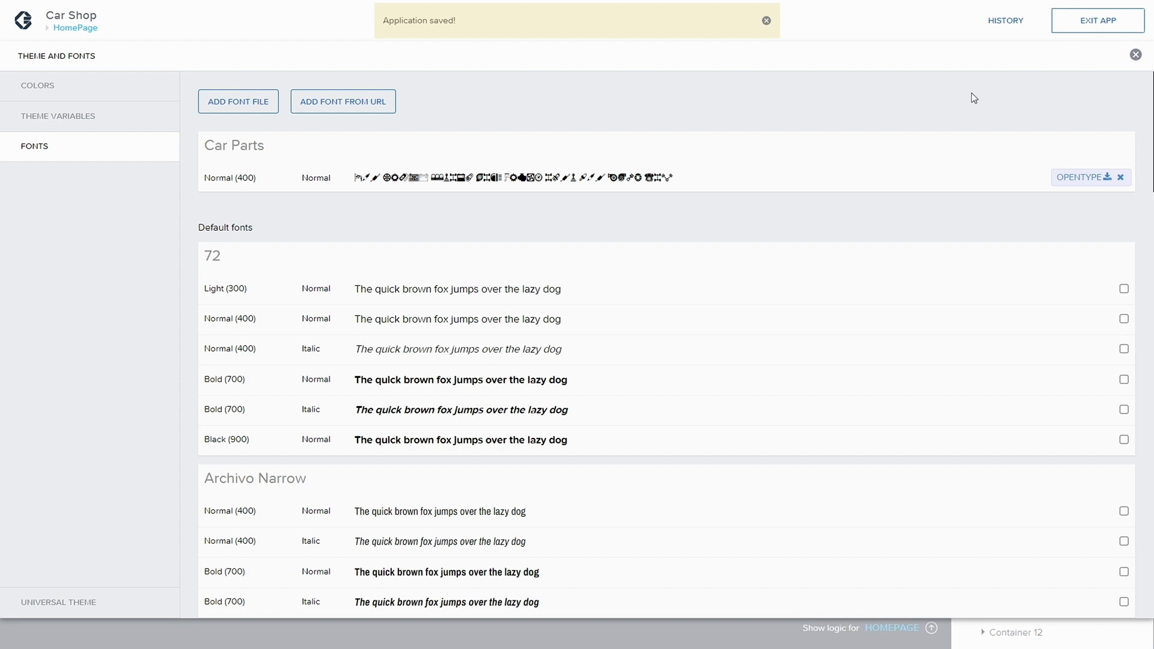
{"action": "left_click", "coordinate": [1136, 56]}
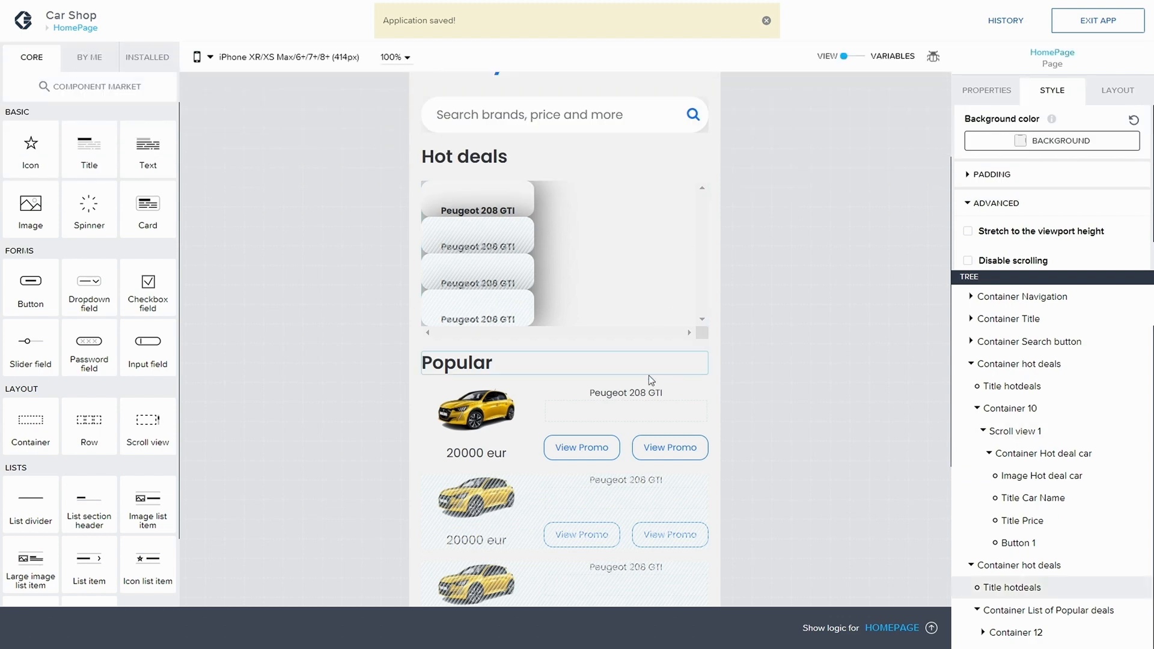
Step: Add a new container inside Container Car Details in the first Popular car item
{"action": "scroll", "coordinate": [648, 372], "scroll_direction": "down", "scroll_amount": 3}
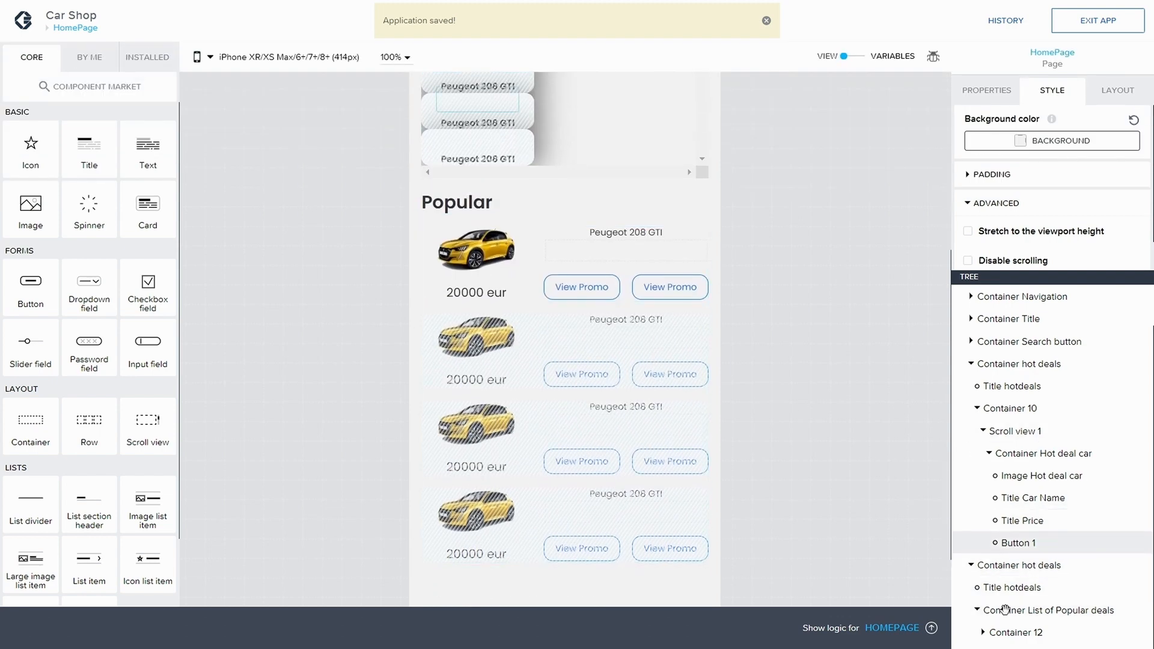
{"action": "left_click", "coordinate": [585, 256]}
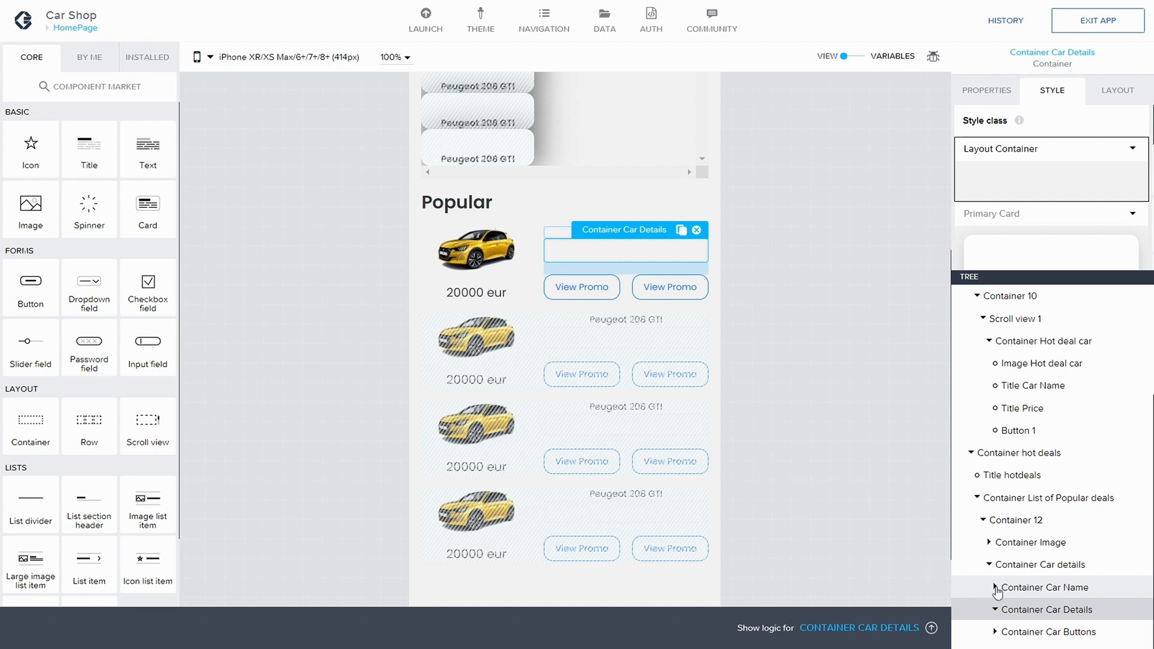
{"action": "left_click", "coordinate": [994, 609]}
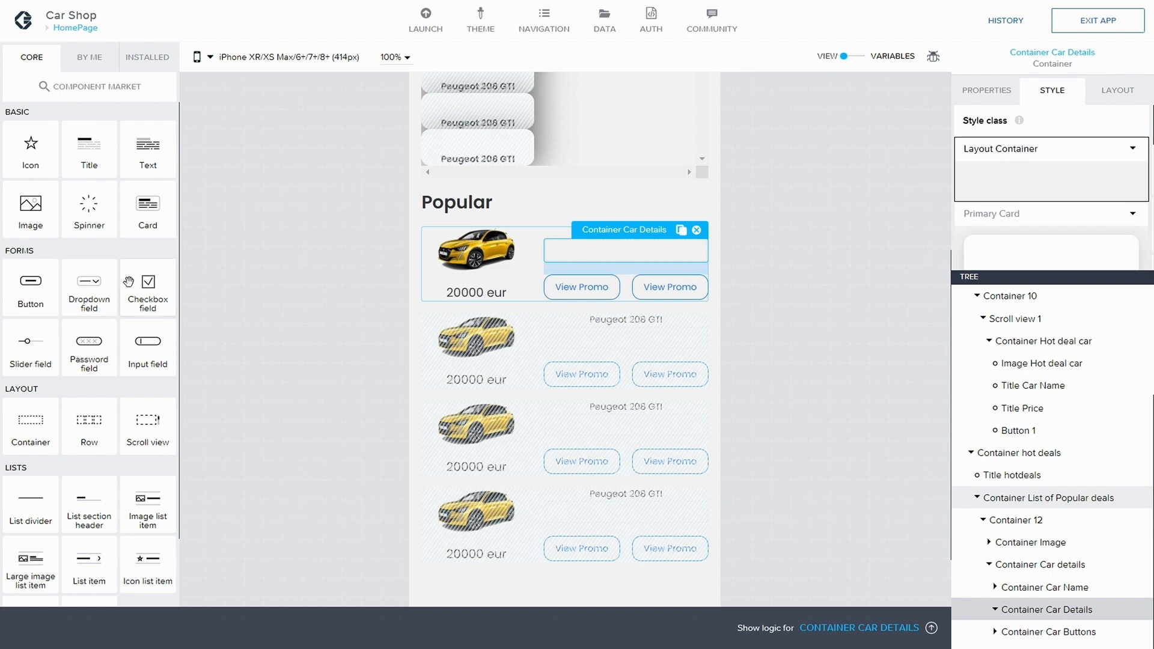
{"action": "left_click_drag", "start_coordinate": [30, 424], "coordinate": [1090, 606]}
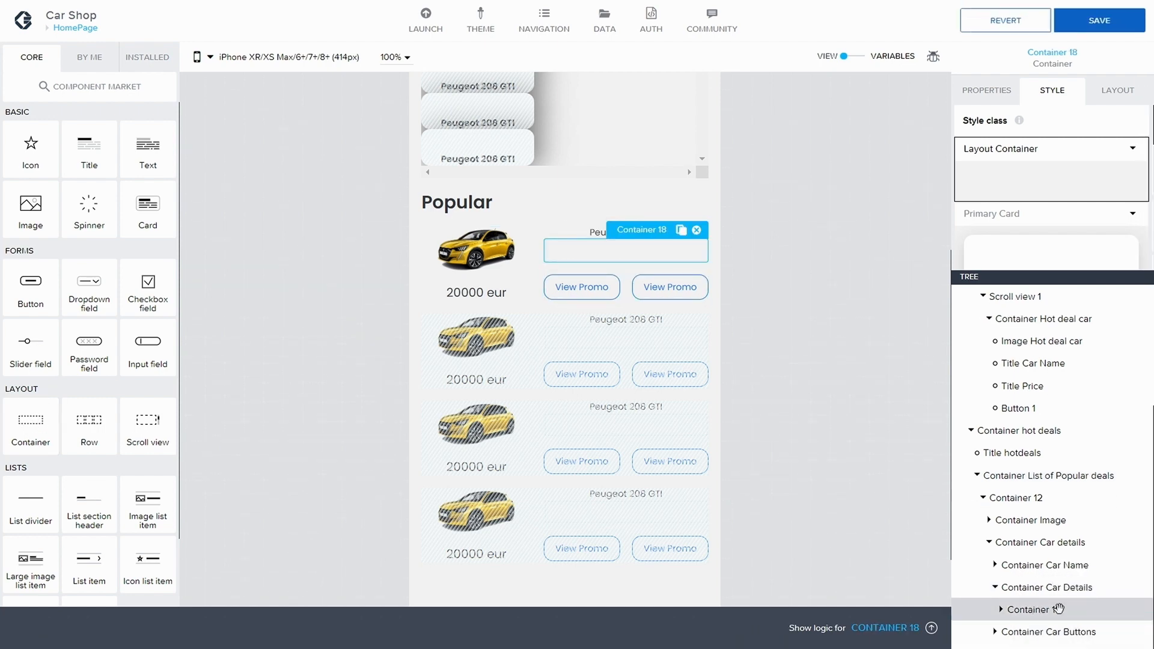
Step: Rename the new container to Container Engine
{"action": "left_click", "coordinate": [987, 90]}
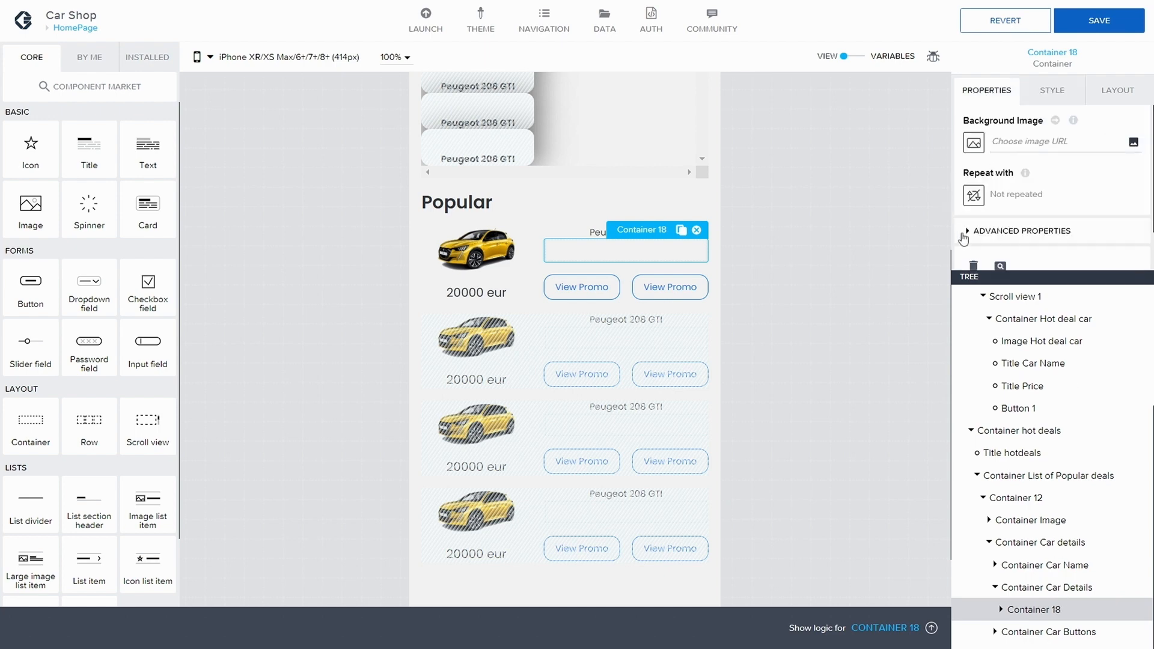
{"action": "scroll", "coordinate": [1037, 235], "scroll_direction": "down", "scroll_amount": 2}
{"action": "scroll", "coordinate": [1031, 233], "scroll_direction": "down", "scroll_amount": 1}
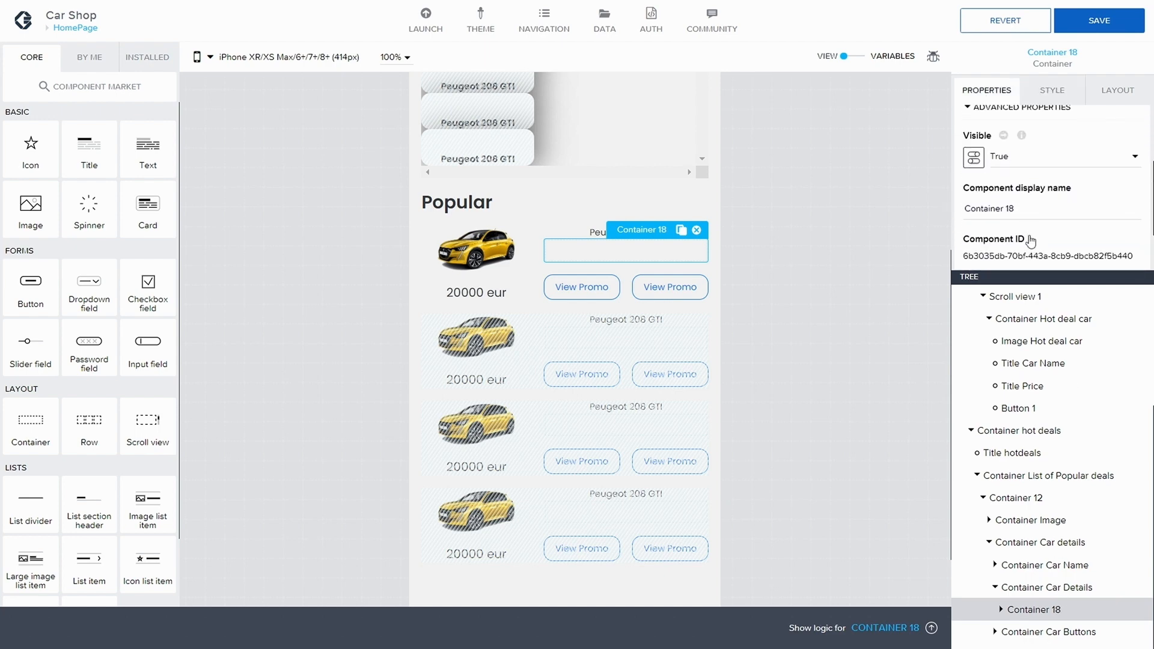
{"action": "left_click", "coordinate": [1029, 211]}
{"action": "key", "text": "BackSpace"}
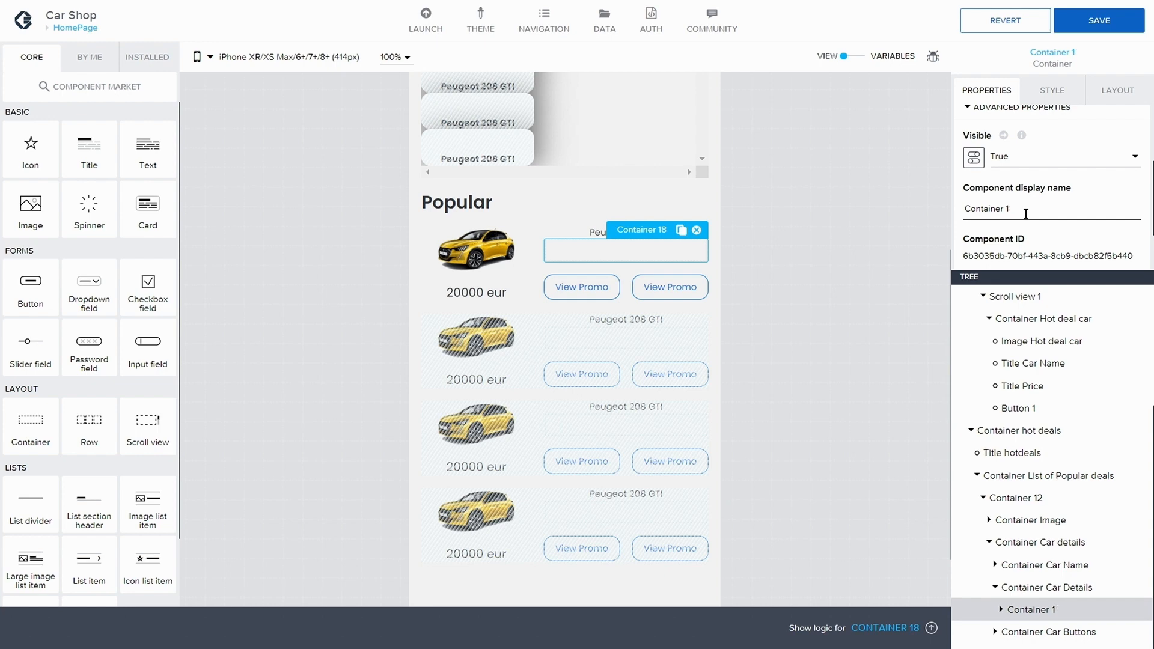
{"action": "type", "text": "Engine"}
Step: Copy Container Engine and paste a duplicate below it inside Container Car Details
{"action": "left_click", "coordinate": [1048, 609]}
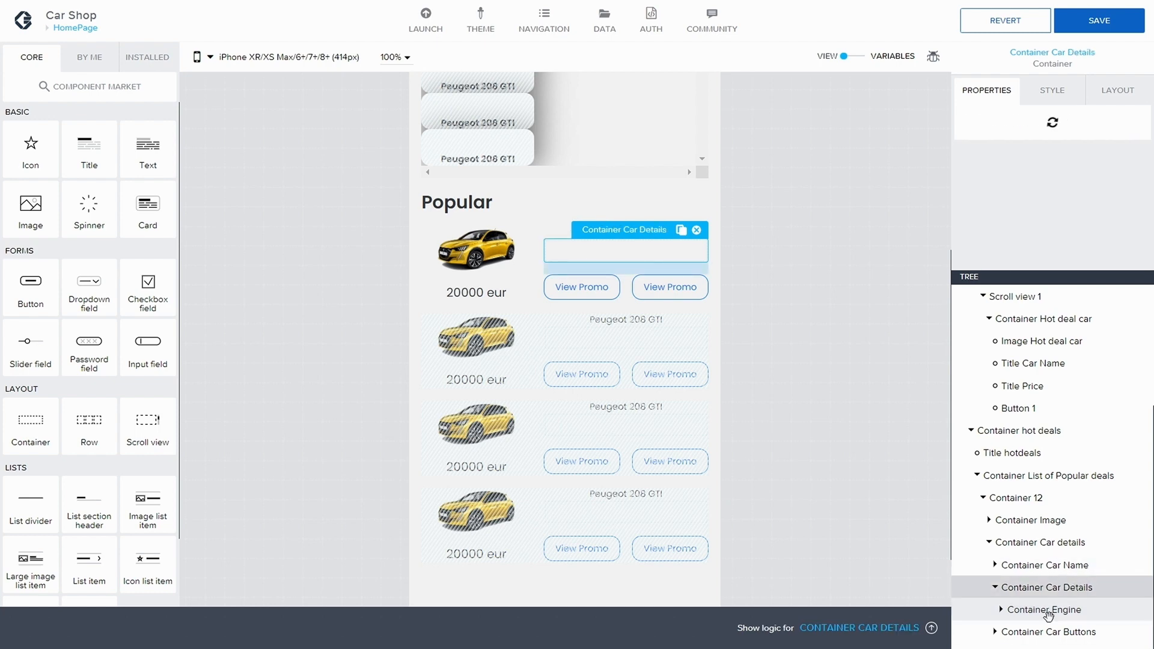
{"action": "key", "text": "ctrl+c"}
{"action": "key", "text": "ctrl+v"}
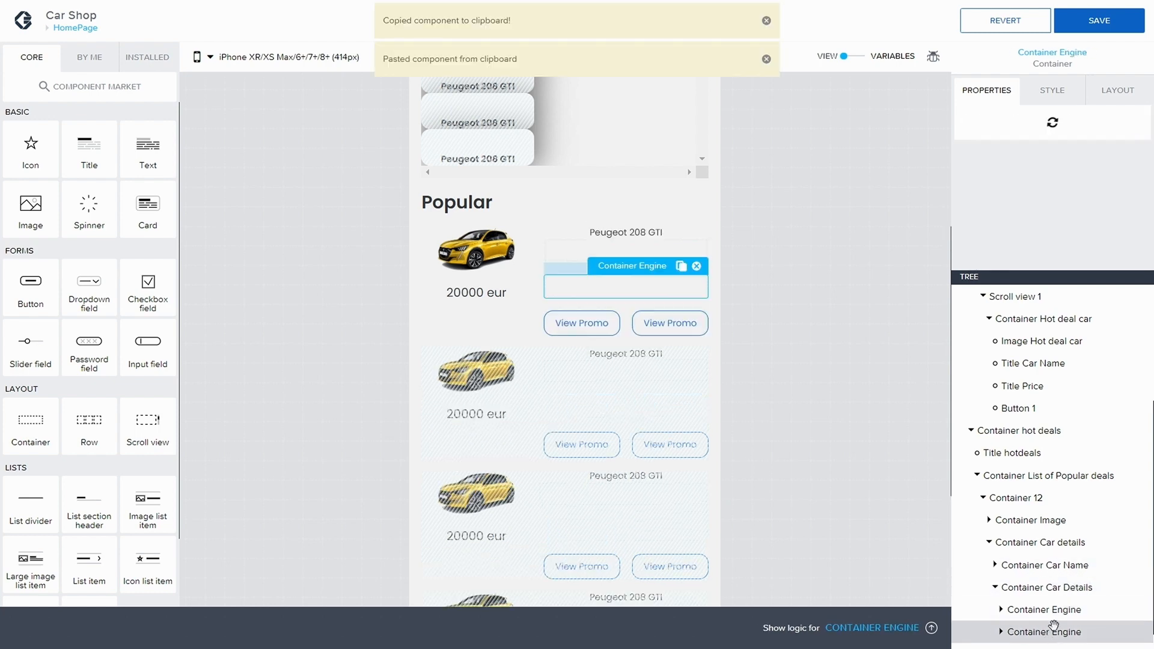
Step: Rename the duplicated container to Container Seats
{"action": "left_click", "coordinate": [1063, 88]}
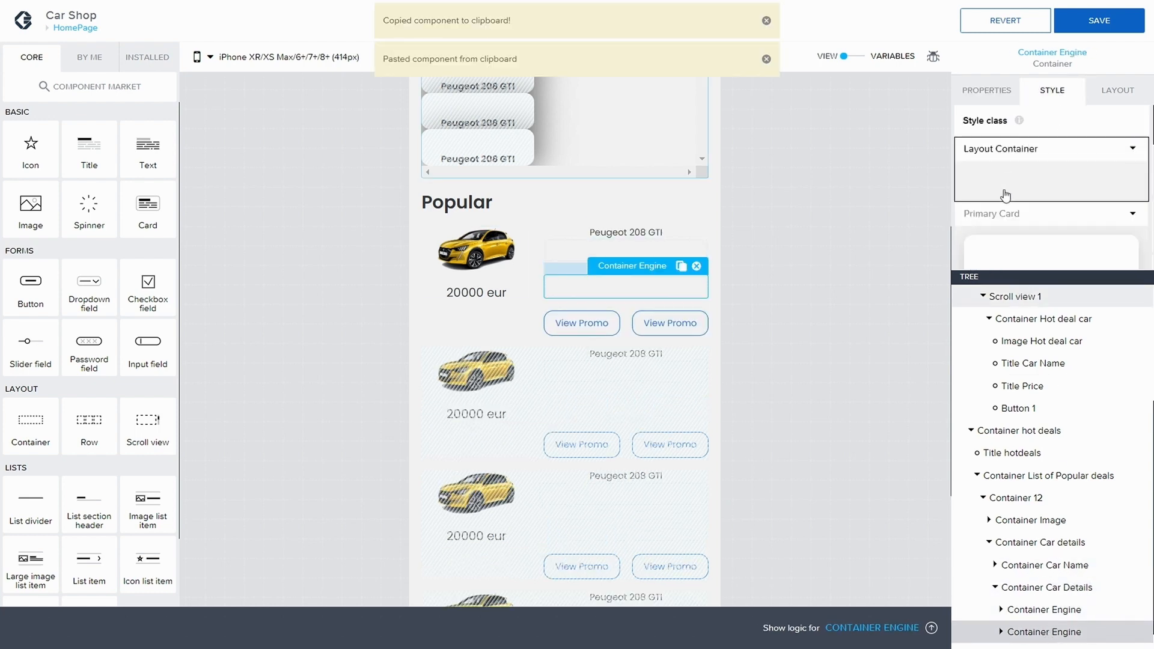
{"action": "left_click", "coordinate": [1003, 84]}
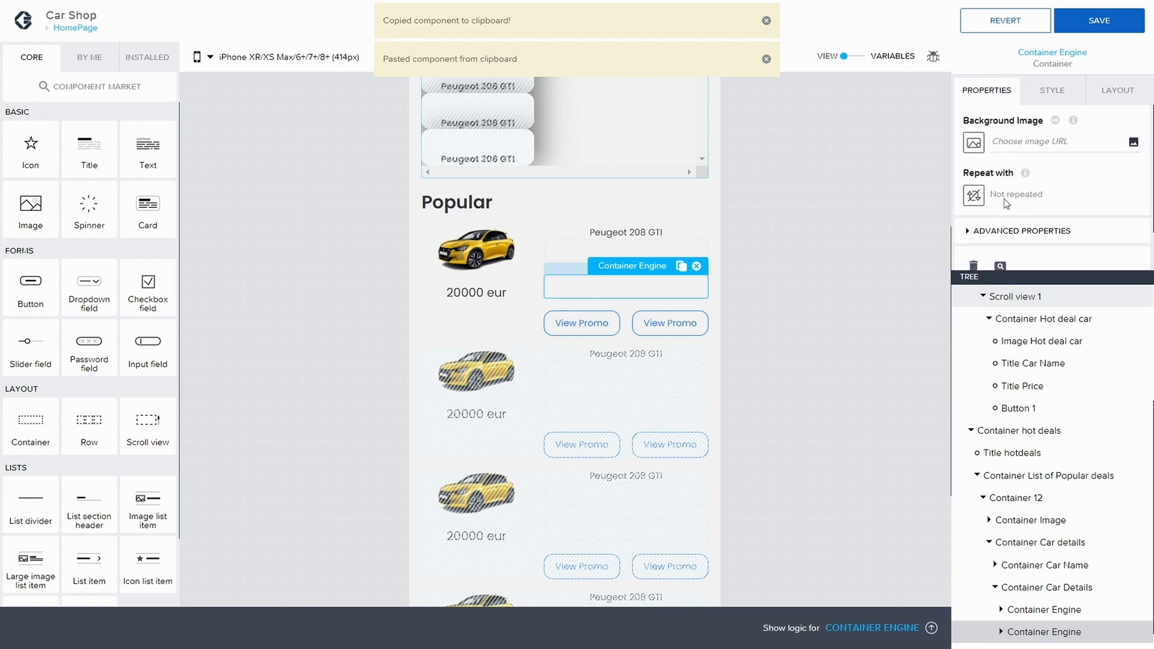
{"action": "left_click", "coordinate": [970, 233]}
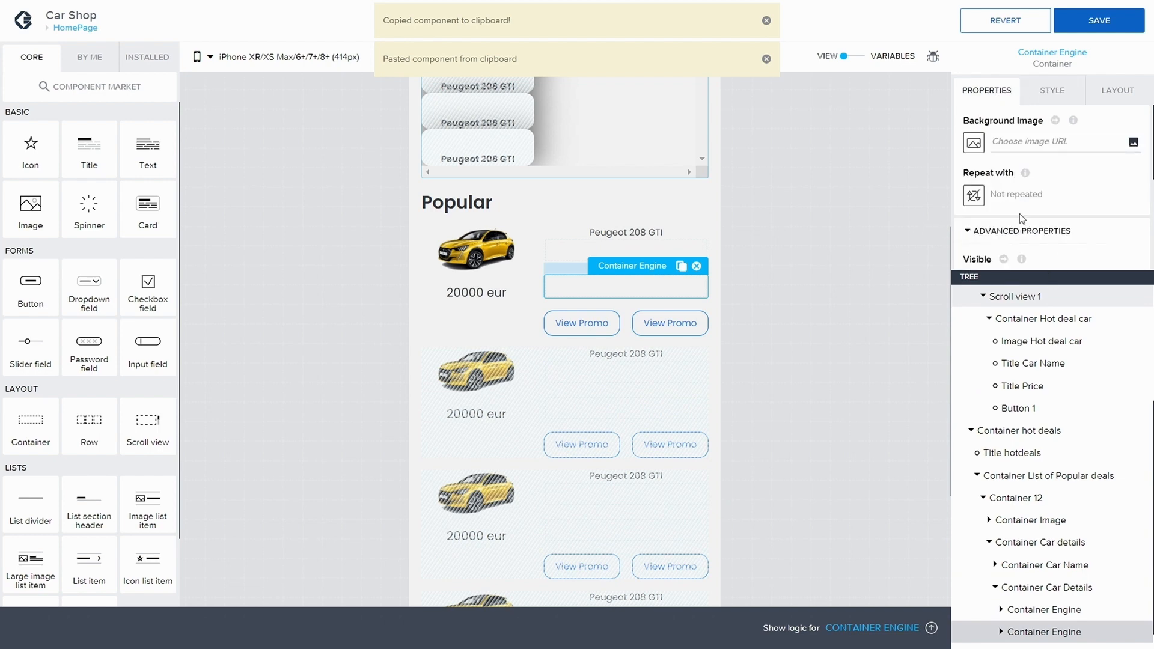
{"action": "scroll", "coordinate": [1020, 217], "scroll_direction": "down", "scroll_amount": 3}
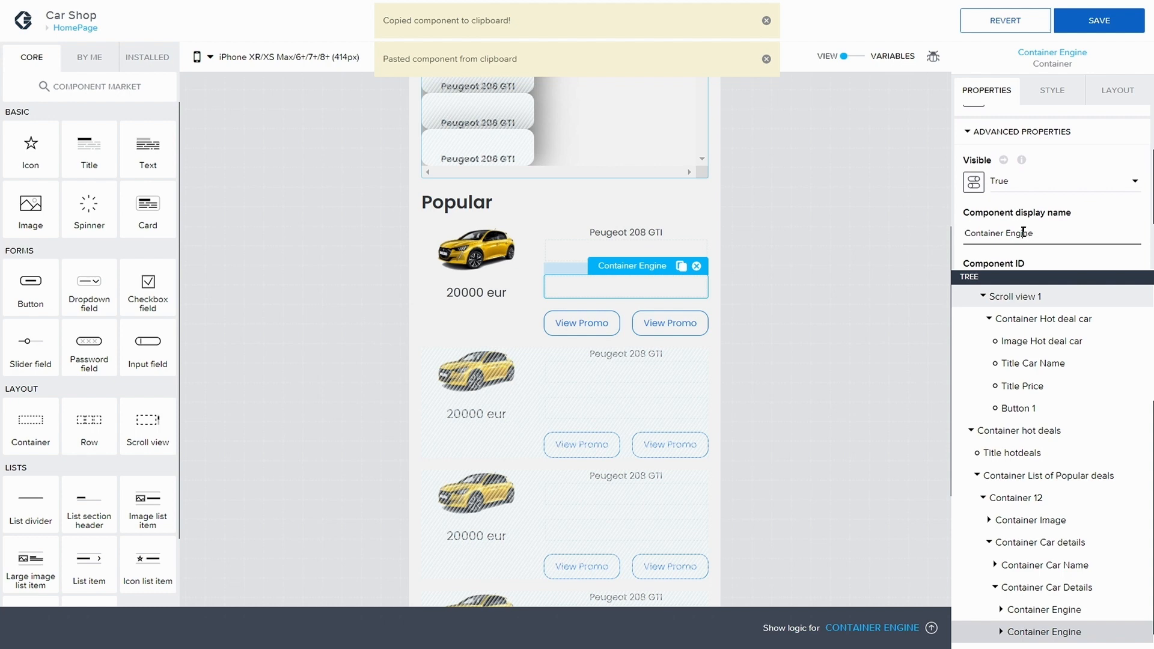
{"action": "double_click", "coordinate": [1024, 233]}
{"action": "type", "text": "Sea"}
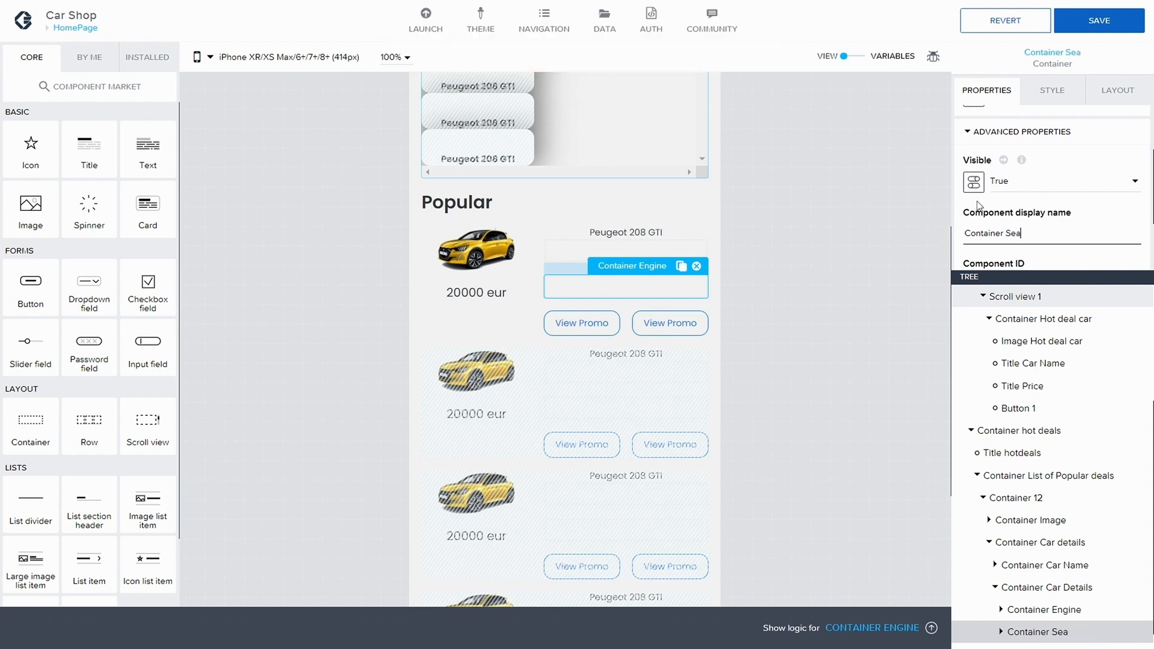
{"action": "type", "text": "ts"}
Step: Copy Container Seats and paste a duplicate below it
{"action": "scroll", "coordinate": [1016, 541], "scroll_direction": "down", "scroll_amount": 1}
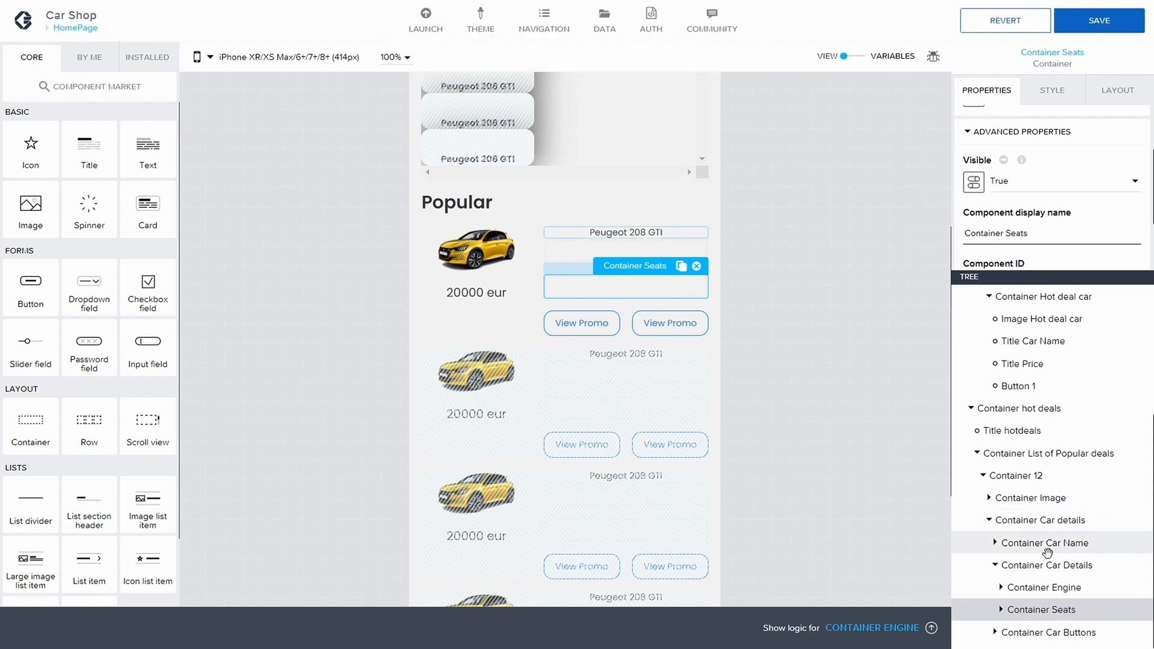
{"action": "left_click", "coordinate": [1046, 588]}
{"action": "left_click", "coordinate": [1047, 609]}
{"action": "key", "text": "ctrl+c"}
{"action": "key", "text": "ctrl+v"}
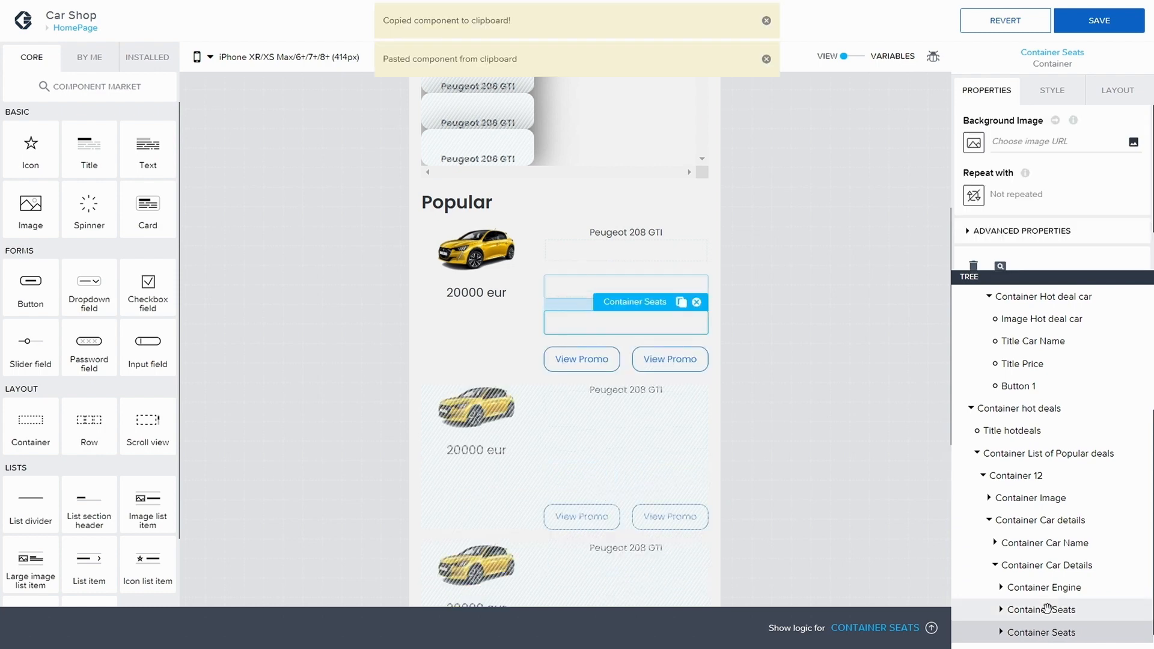
Step: Rename the second duplicated container to Container Gasoline and save the application
{"action": "scroll", "coordinate": [1047, 608], "scroll_direction": "down", "scroll_amount": 1}
{"action": "left_click", "coordinate": [1058, 90]}
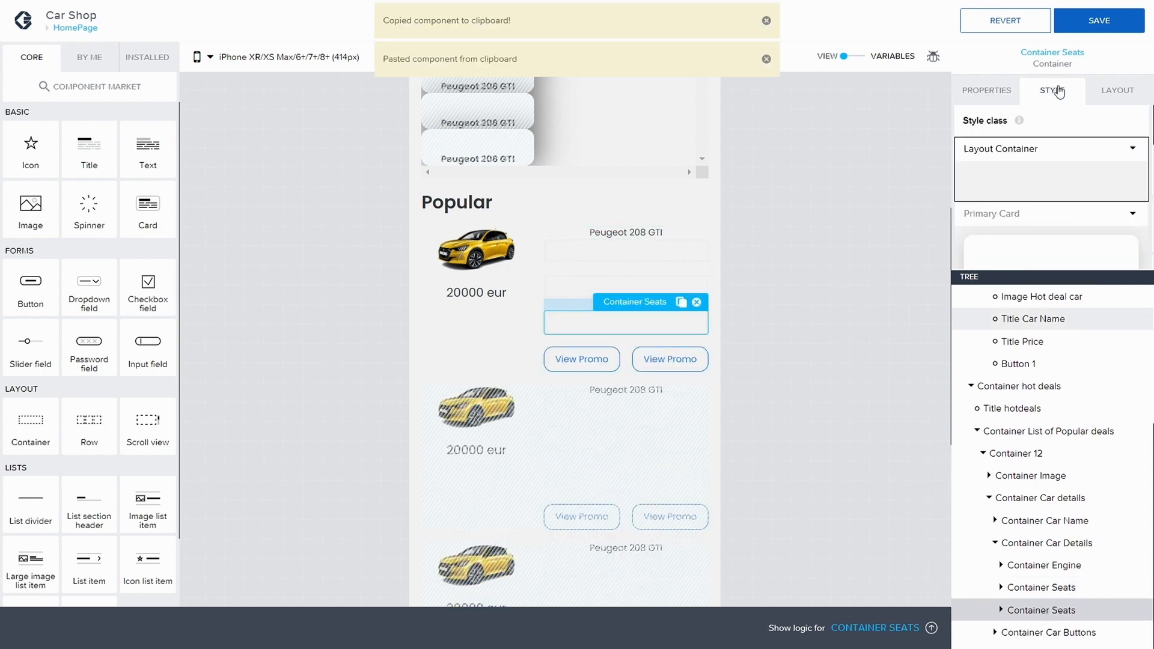
{"action": "left_click", "coordinate": [987, 90]}
{"action": "left_click", "coordinate": [1001, 610]}
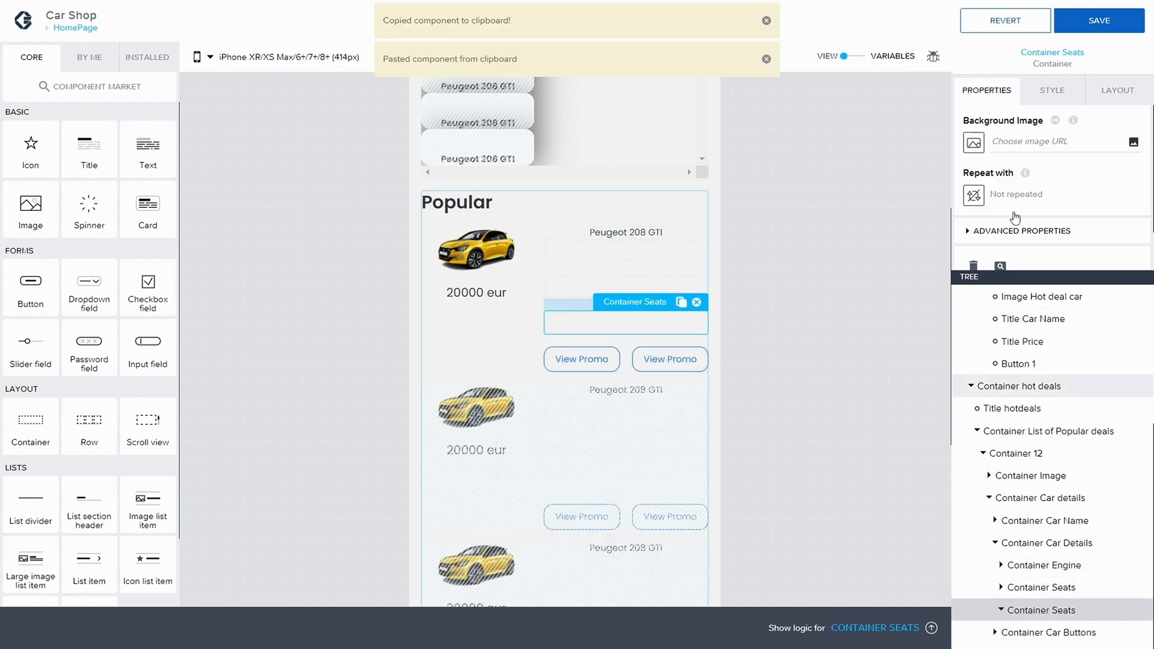
{"action": "scroll", "coordinate": [1020, 205], "scroll_direction": "down", "scroll_amount": 1}
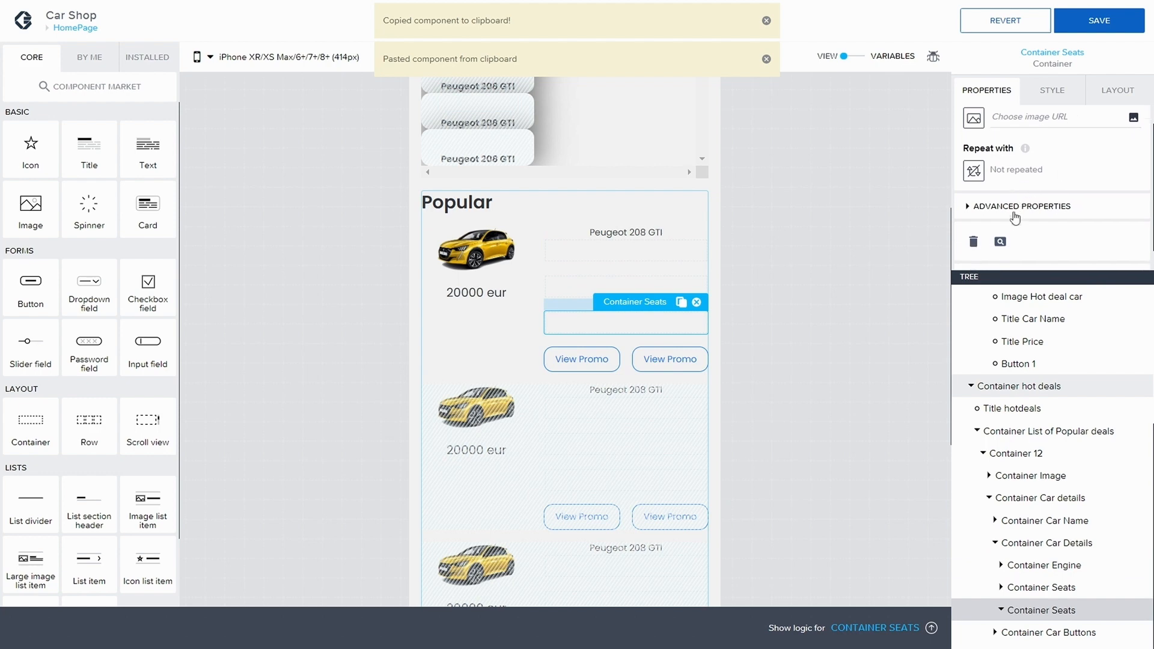
{"action": "left_click", "coordinate": [962, 207]}
{"action": "scroll", "coordinate": [1022, 234], "scroll_direction": "down", "scroll_amount": 2}
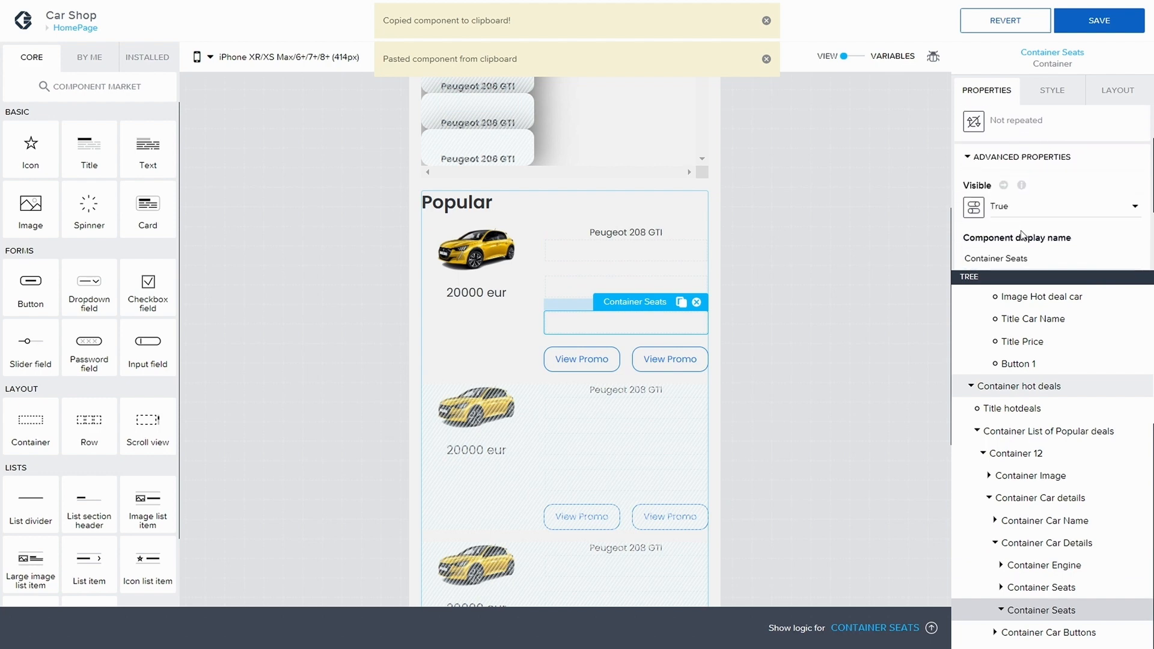
{"action": "left_click", "coordinate": [1031, 256]}
{"action": "scroll", "coordinate": [1031, 255], "scroll_direction": "down", "scroll_amount": 2}
{"action": "double_click", "coordinate": [1016, 208]}
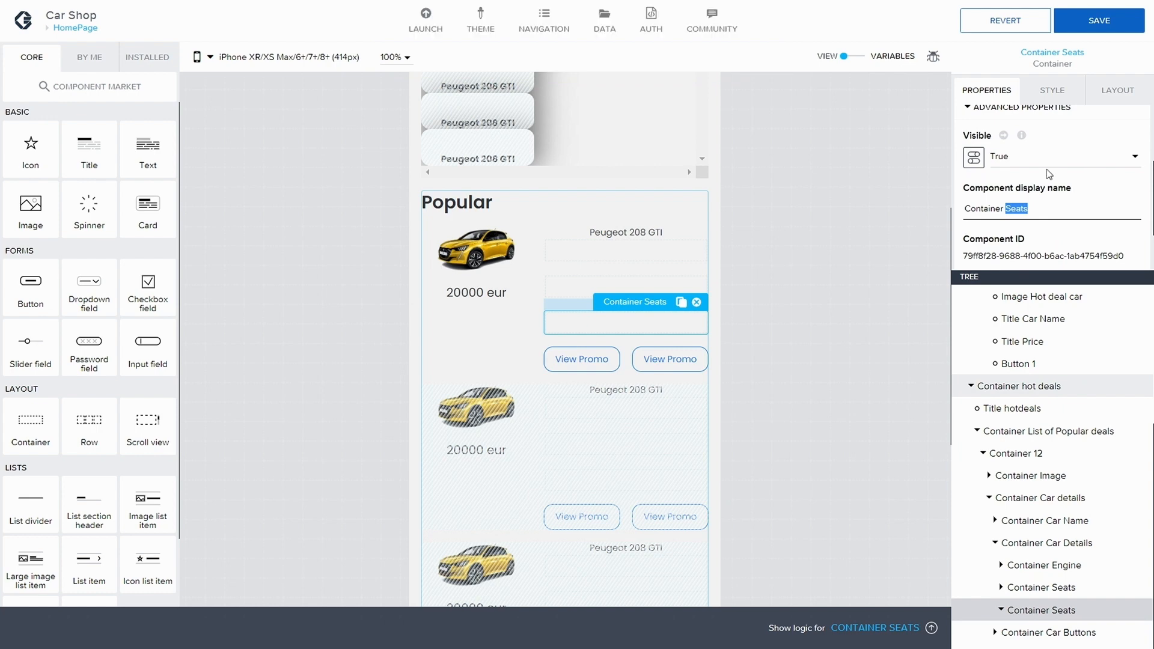
{"action": "type", "text": "Gasoline"}
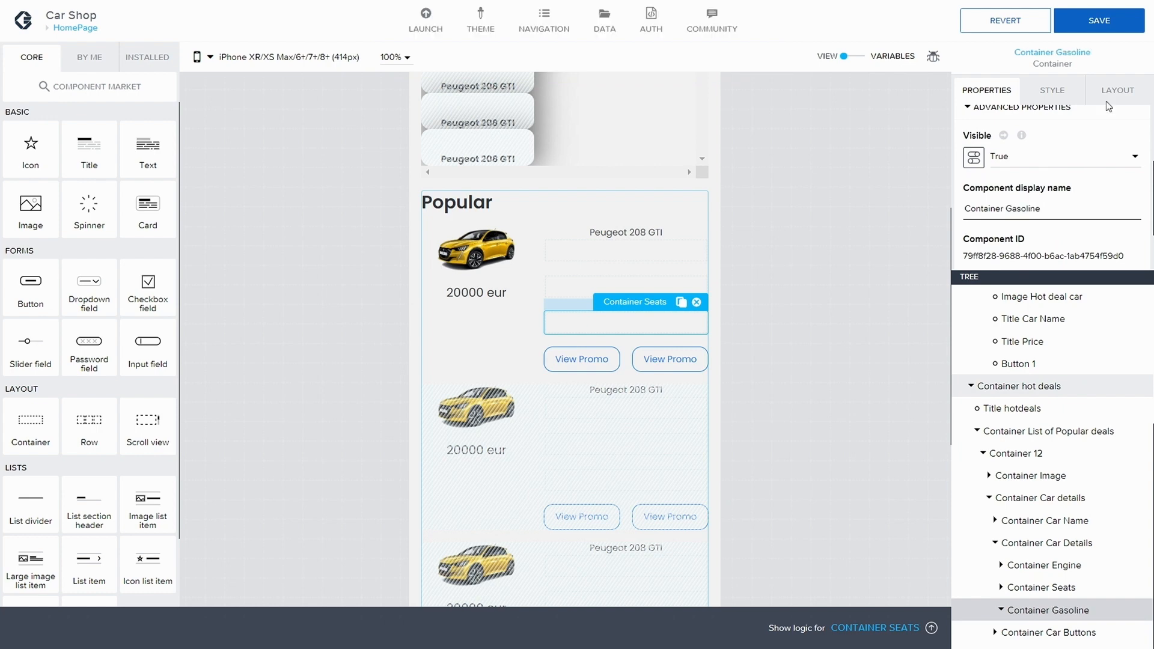
{"action": "left_click", "coordinate": [1106, 22]}
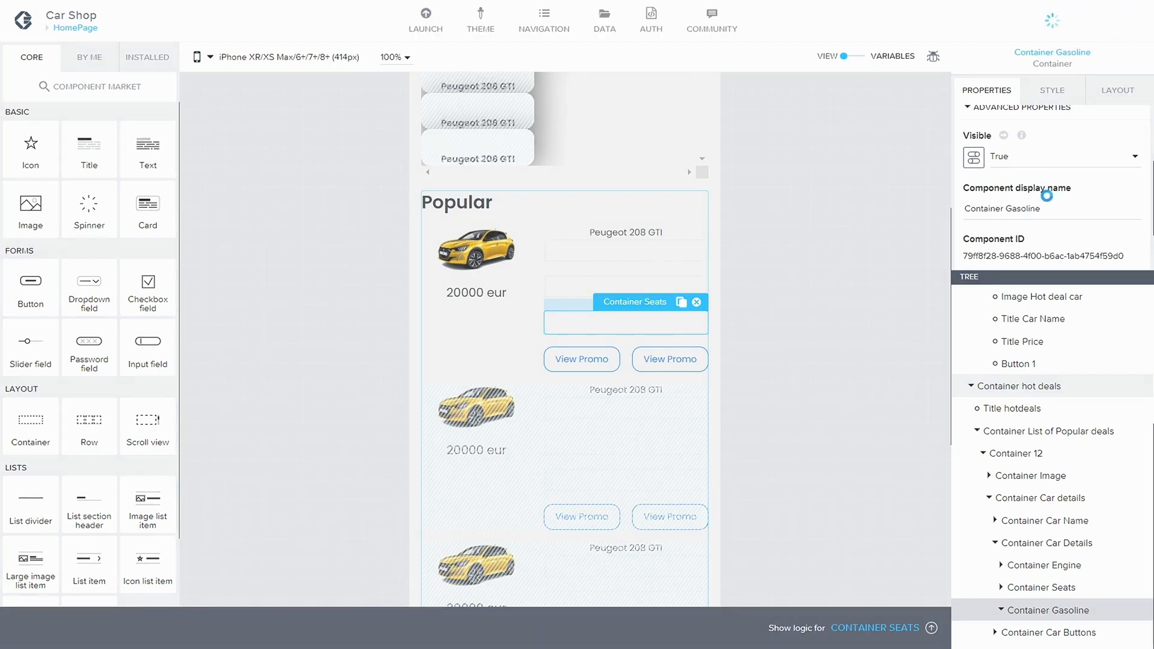
Step: Add a Text component inside Container Engine and paste a duplicate of it below
{"action": "left_click", "coordinate": [1037, 569]}
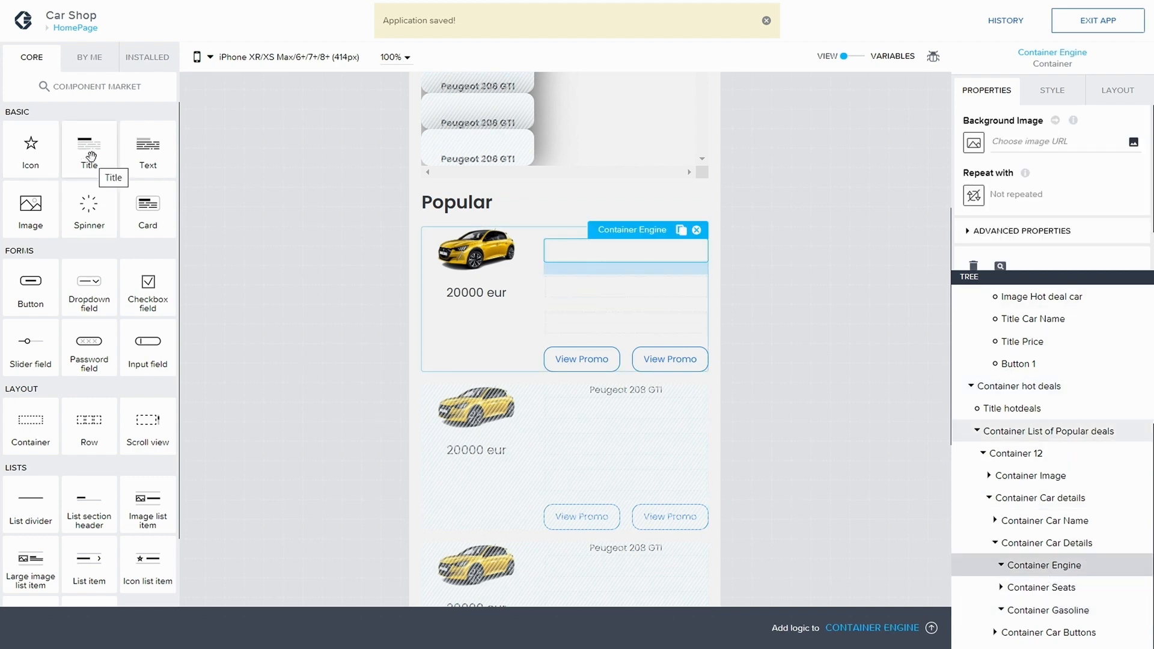
{"action": "left_click_drag", "start_coordinate": [131, 152], "coordinate": [1088, 565]}
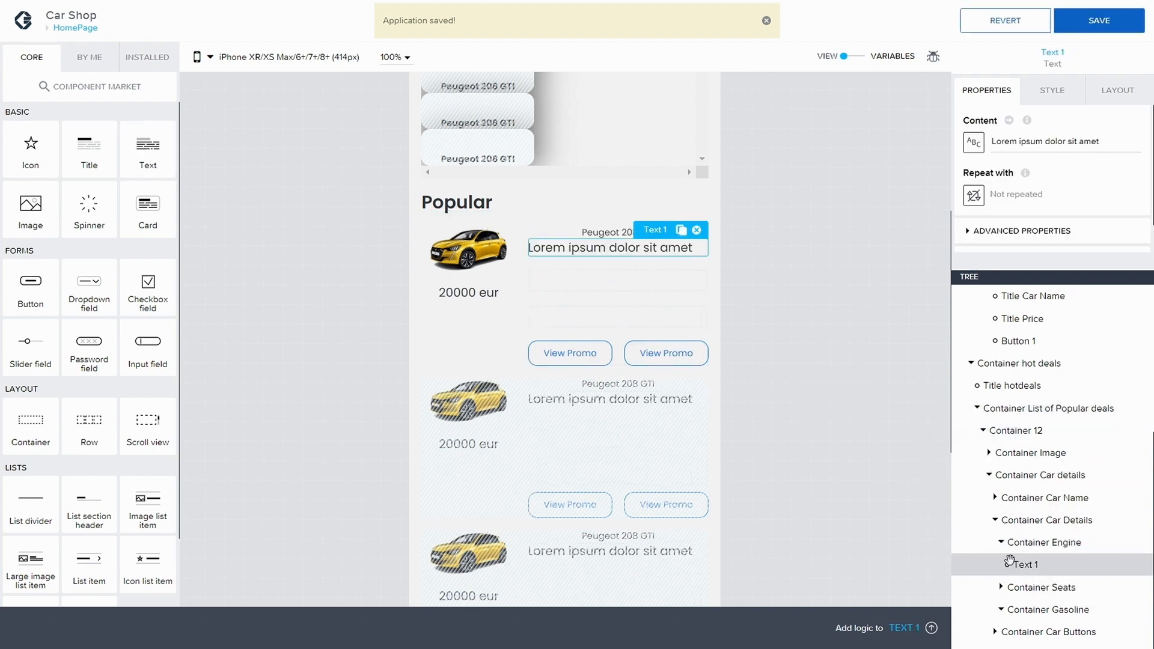
{"action": "key", "text": "ctrl+c"}
{"action": "key", "text": "ctrl+v"}
Step: Clear the bottom gap spacing of the first text in Container Engine
{"action": "left_click", "coordinate": [1031, 543]}
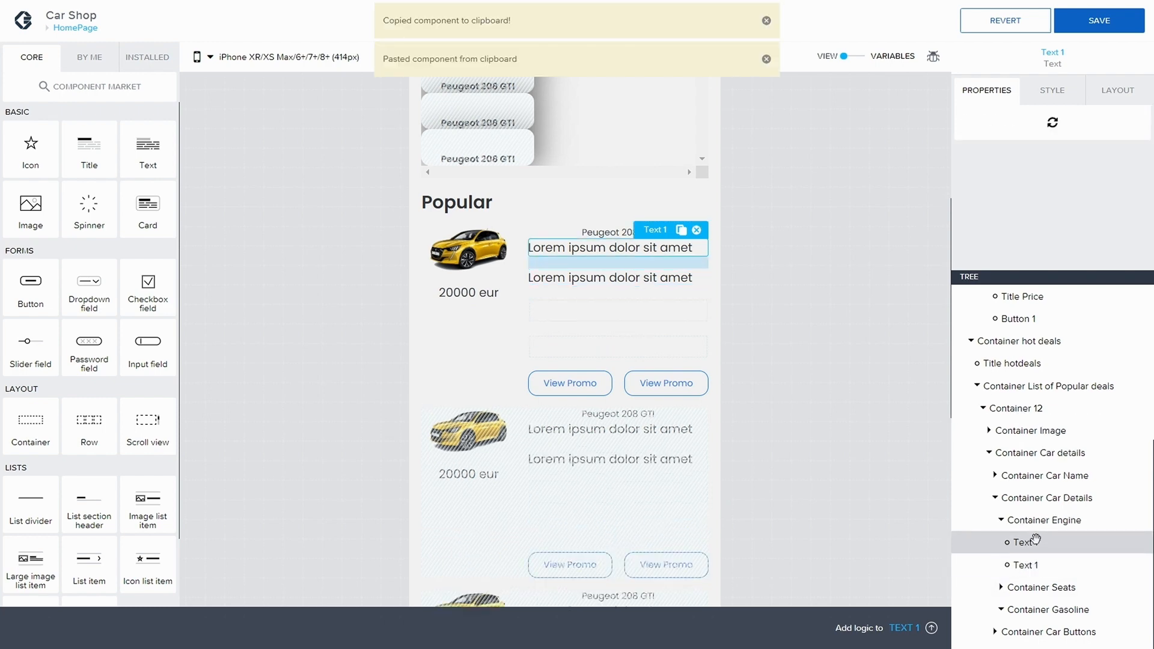
{"action": "left_click", "coordinate": [1119, 90]}
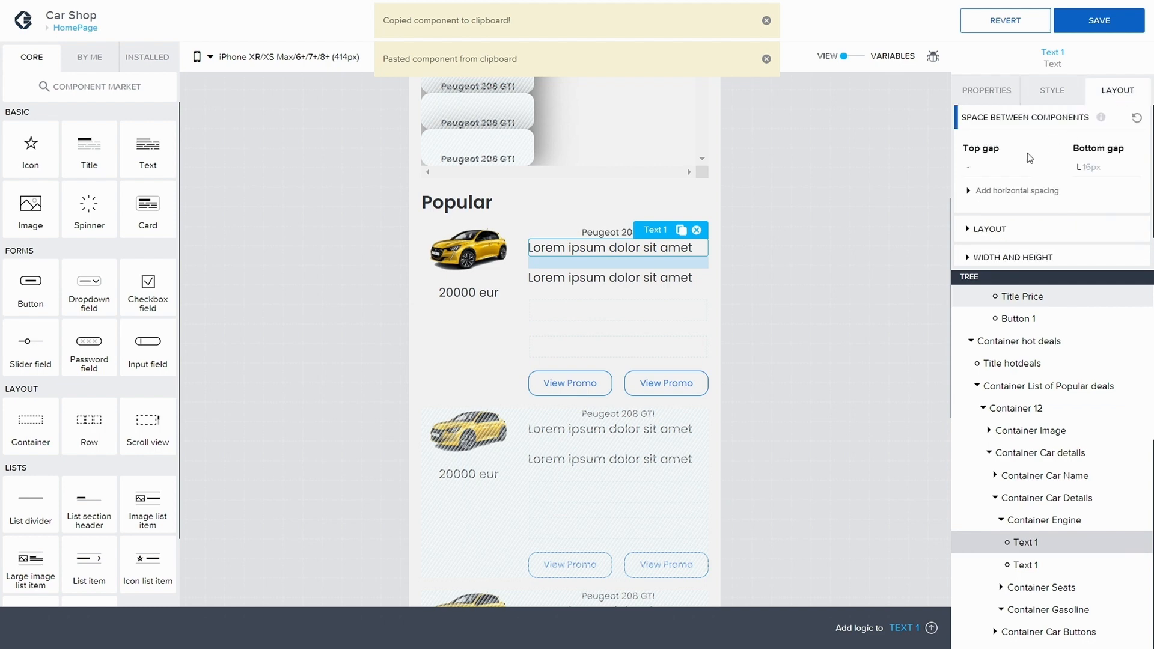
{"action": "left_click", "coordinate": [1090, 172]}
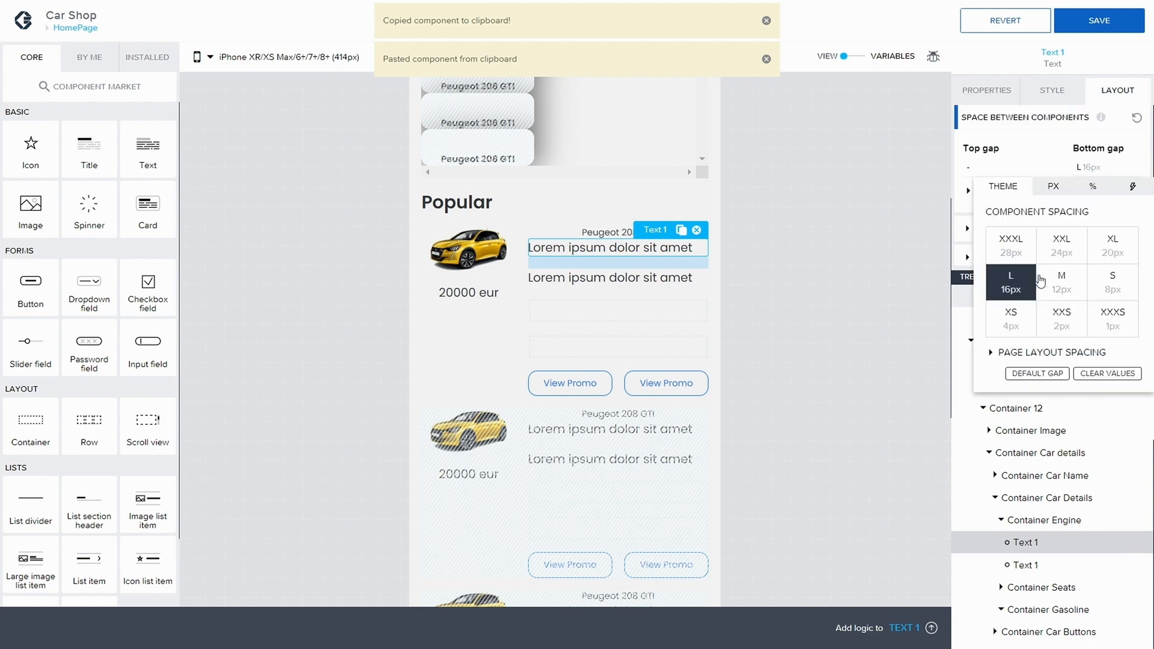
{"action": "left_click", "coordinate": [1108, 373]}
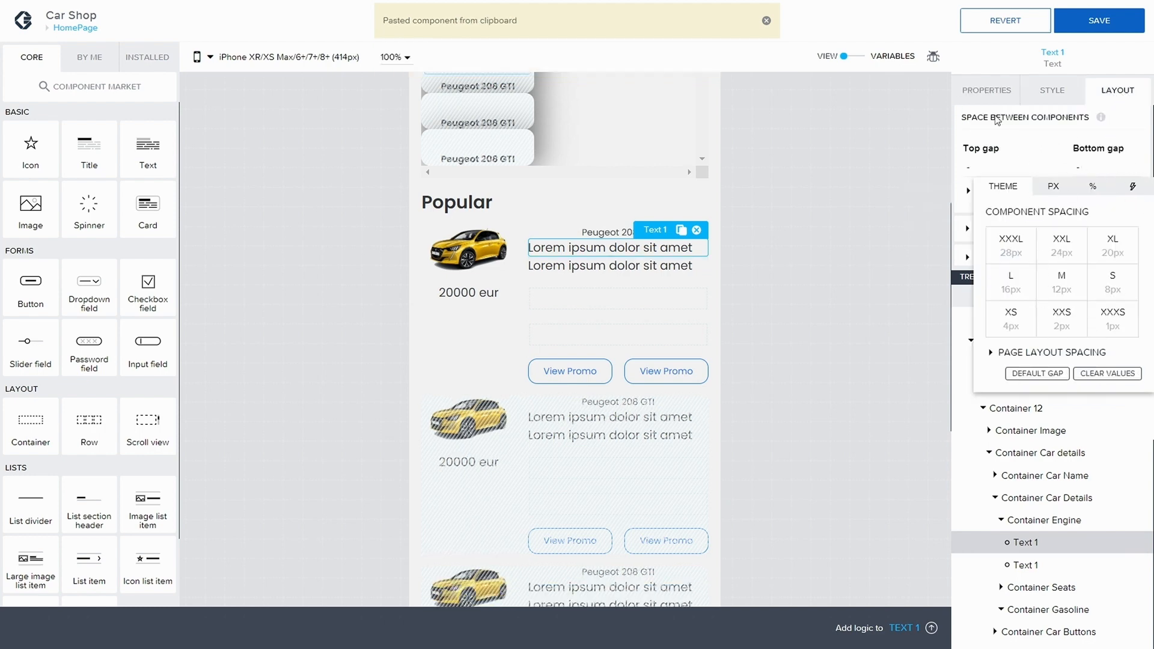
{"action": "left_click", "coordinate": [1063, 110]}
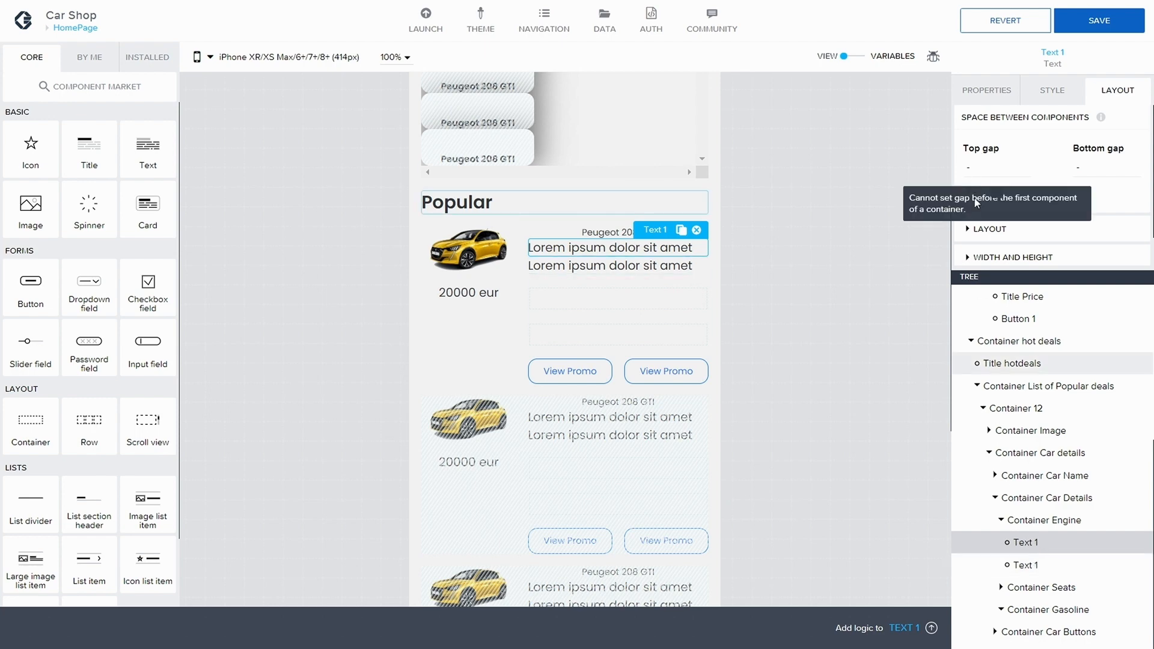
Step: Rename the first text in Container Engine to Text Ixon and save the application
{"action": "left_click", "coordinate": [987, 90]}
{"action": "left_click", "coordinate": [970, 234]}
{"action": "scroll", "coordinate": [1007, 246], "scroll_direction": "down", "scroll_amount": 2}
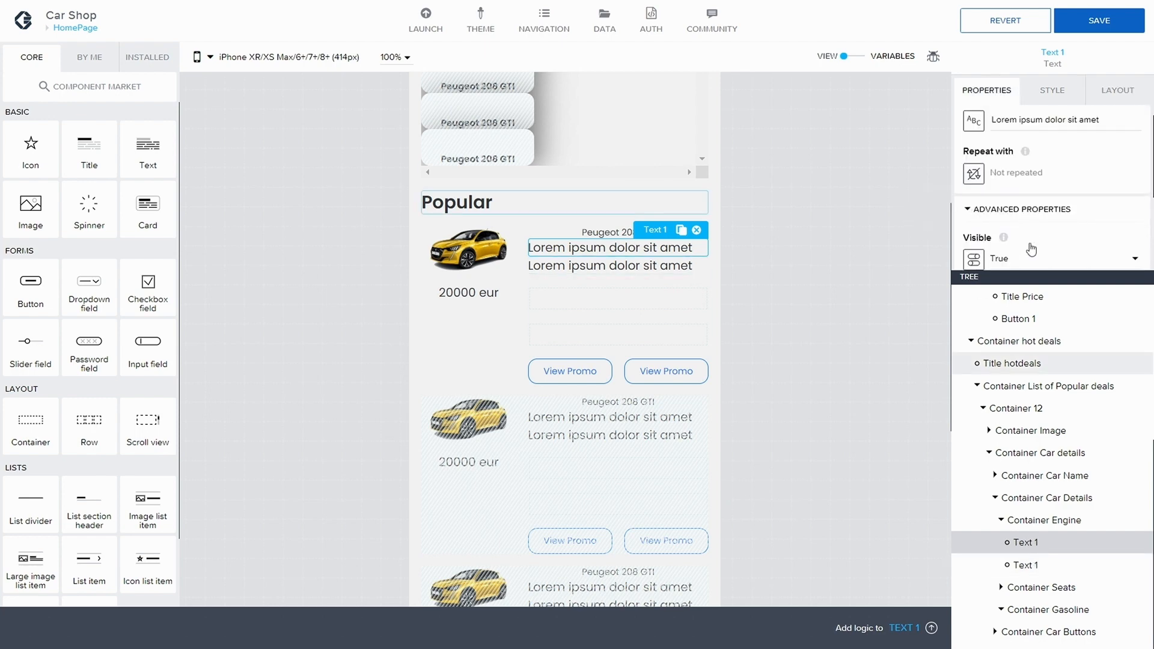
{"action": "left_click", "coordinate": [1031, 255]}
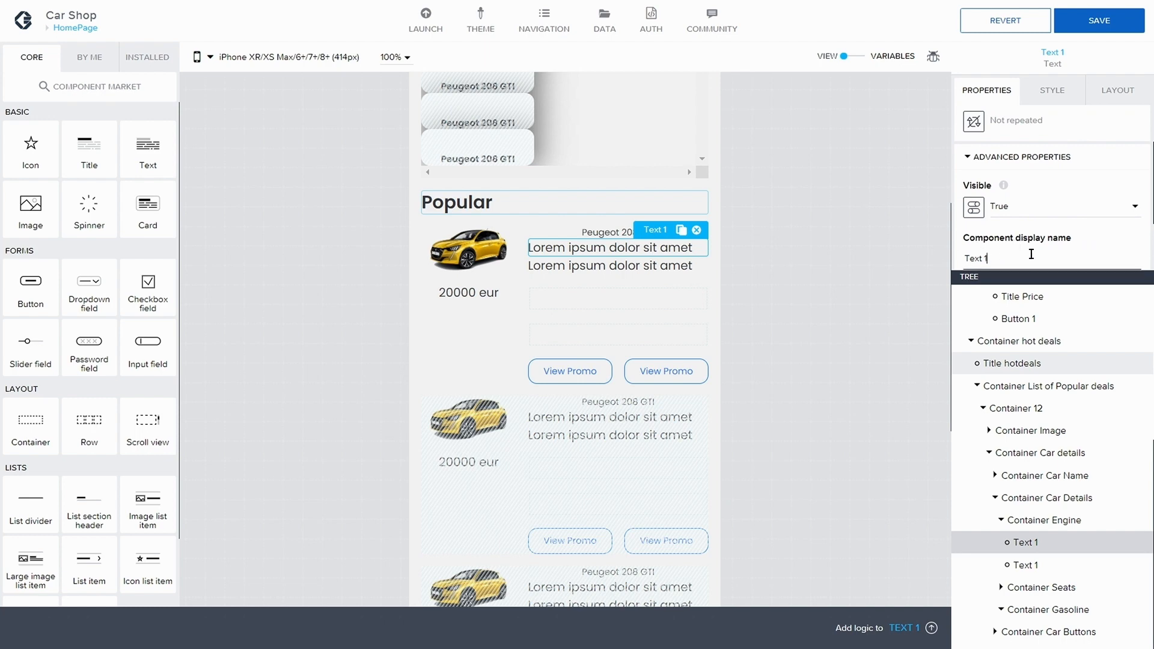
{"action": "type", "text": "Ixon"}
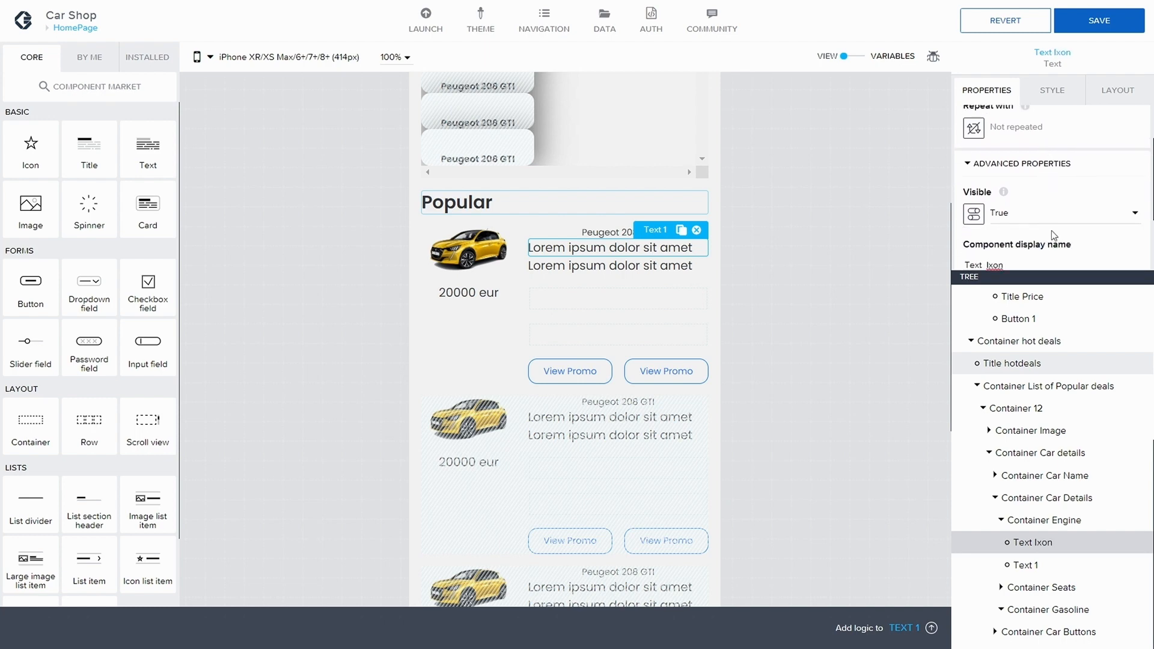
{"action": "left_click", "coordinate": [1099, 21]}
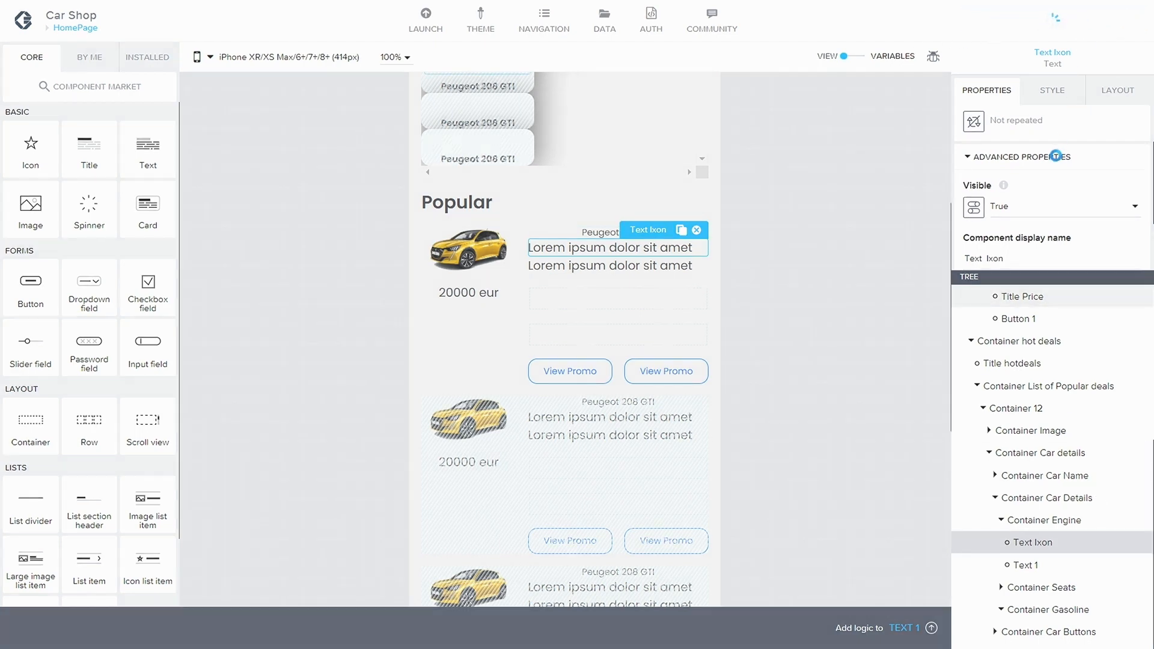
Step: Apply the Tertiary Label style to Text Ixon and save it as a new style class named Small Icon Text
{"action": "left_click", "coordinate": [1053, 91]}
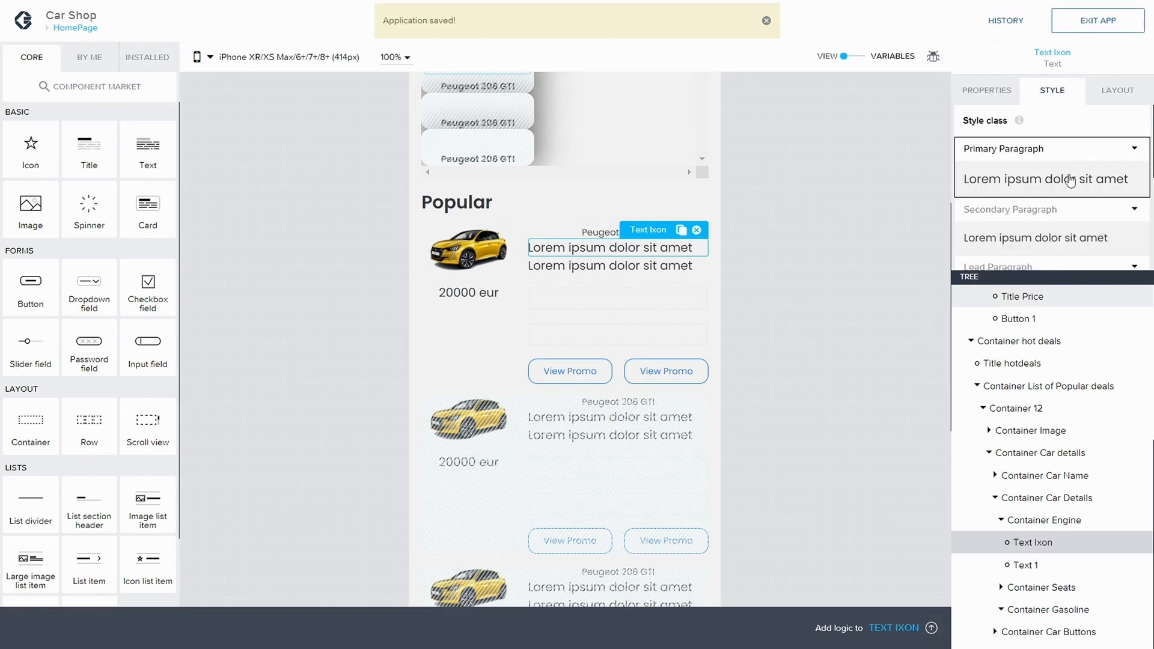
{"action": "scroll", "coordinate": [1080, 194], "scroll_direction": "down", "scroll_amount": 2}
{"action": "scroll", "coordinate": [1080, 194], "scroll_direction": "down", "scroll_amount": 3}
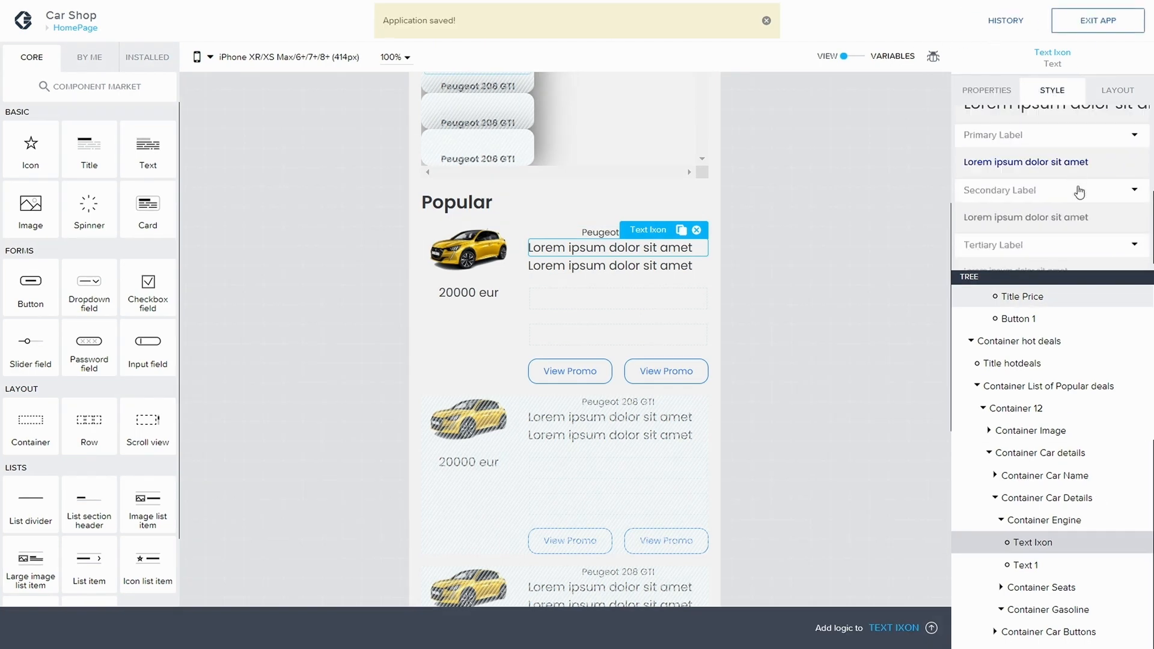
{"action": "left_click", "coordinate": [1035, 235]}
{"action": "scroll", "coordinate": [1058, 176], "scroll_direction": "up", "scroll_amount": 1}
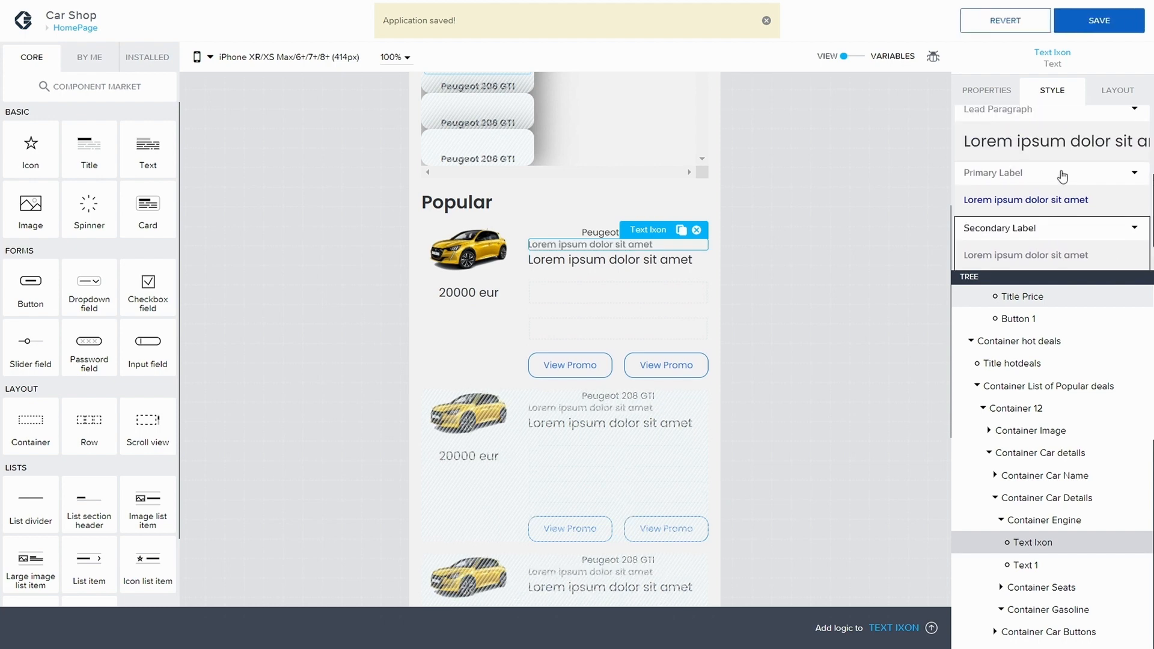
{"action": "scroll", "coordinate": [1061, 205], "scroll_direction": "down", "scroll_amount": 1}
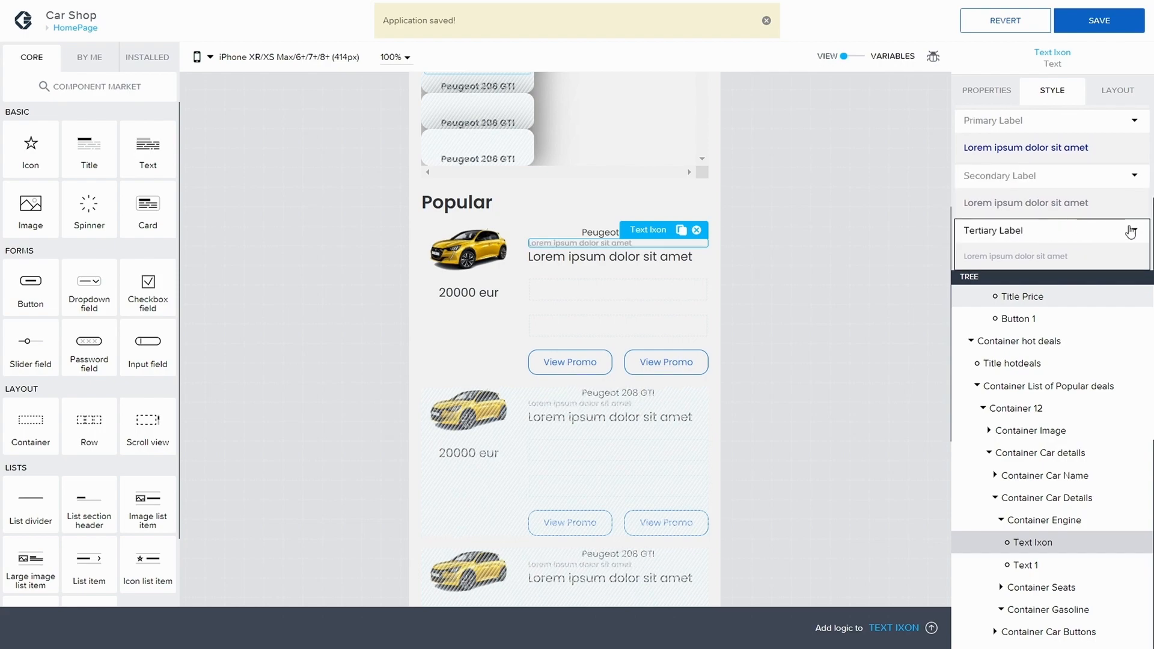
{"action": "left_click", "coordinate": [1133, 231]}
{"action": "left_click", "coordinate": [1010, 275]}
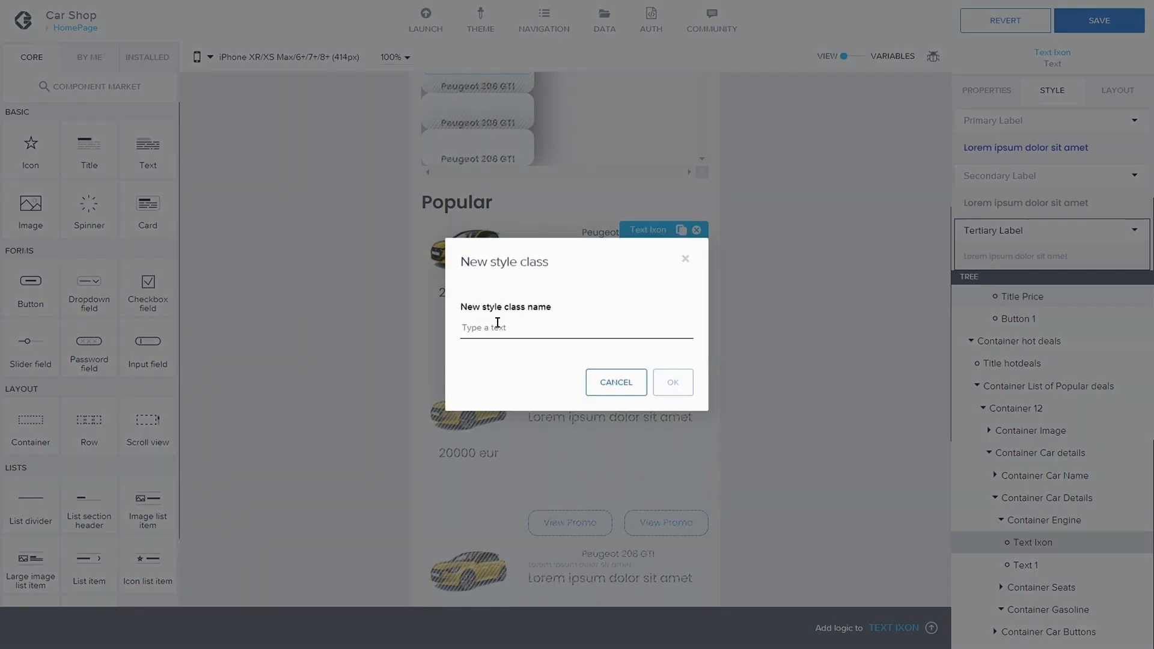
{"action": "type", "text": "Small Icon Text"}
{"action": "left_click", "coordinate": [668, 387]}
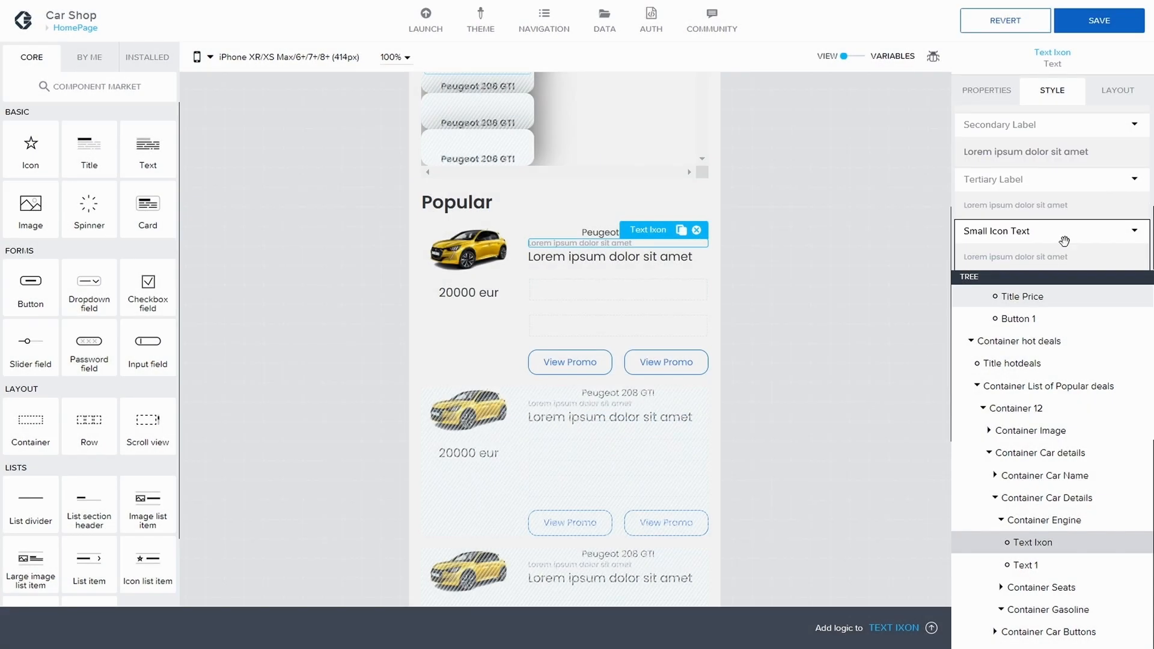
Step: Edit the Small Icon Text style class, set its text color to Neutral High Contrast, and overwrite the class
{"action": "left_click", "coordinate": [1130, 234]}
{"action": "left_click", "coordinate": [1070, 250]}
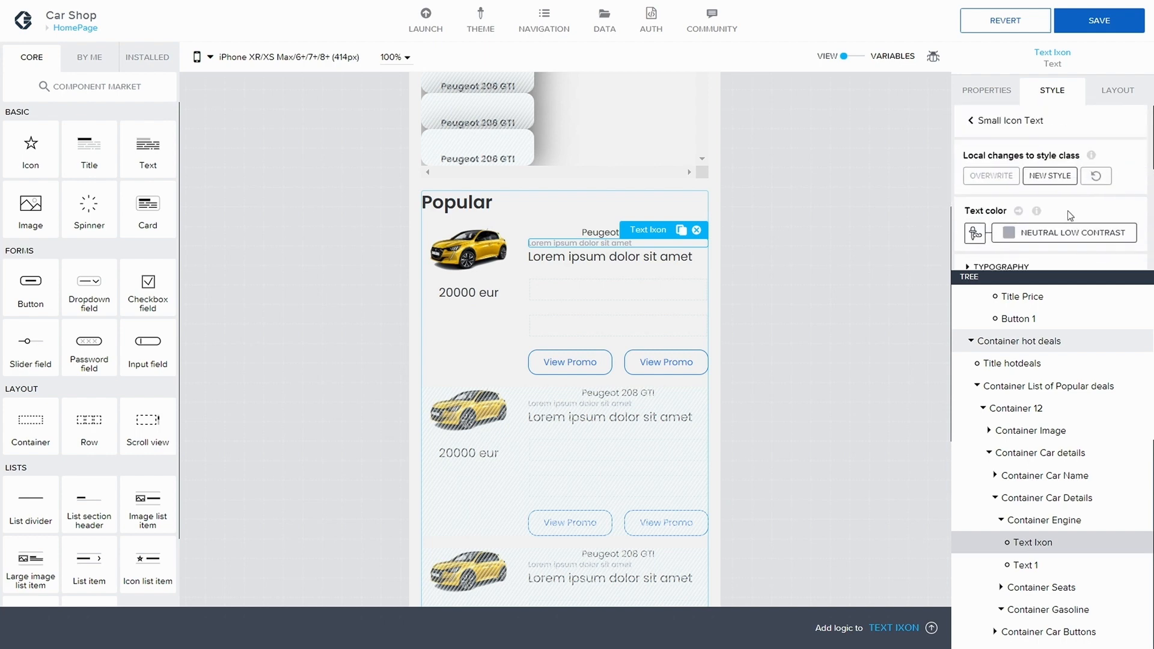
{"action": "scroll", "coordinate": [1048, 211], "scroll_direction": "down", "scroll_amount": 1}
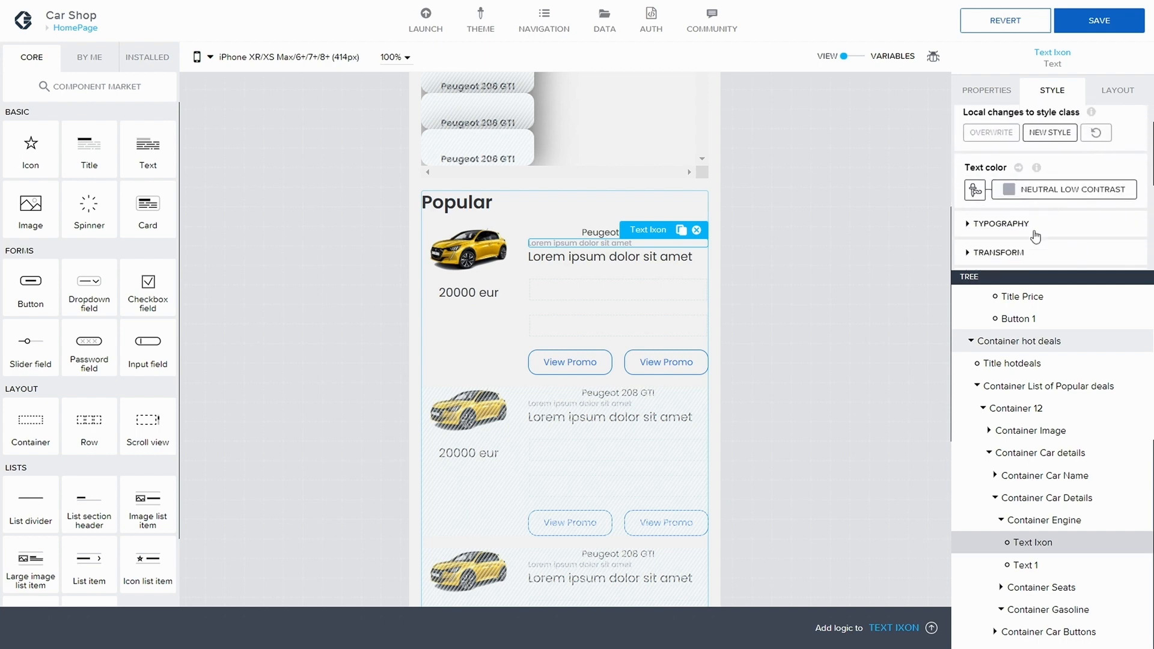
{"action": "left_click", "coordinate": [1043, 196]}
{"action": "left_click", "coordinate": [1129, 450]}
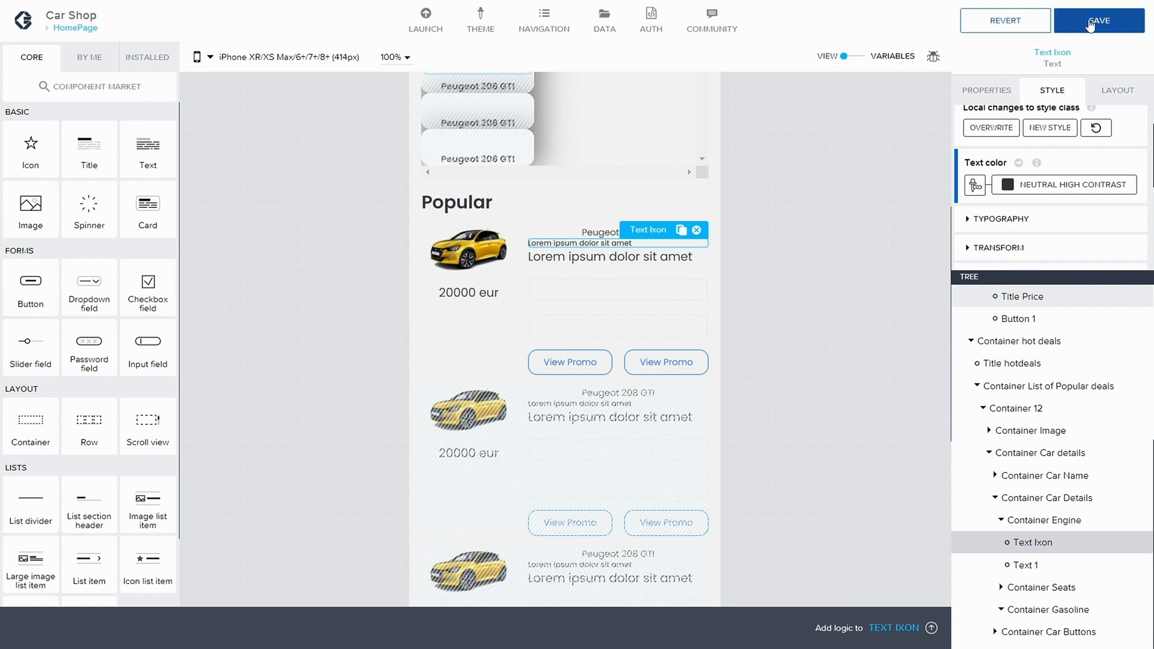
{"action": "left_click", "coordinate": [1006, 130]}
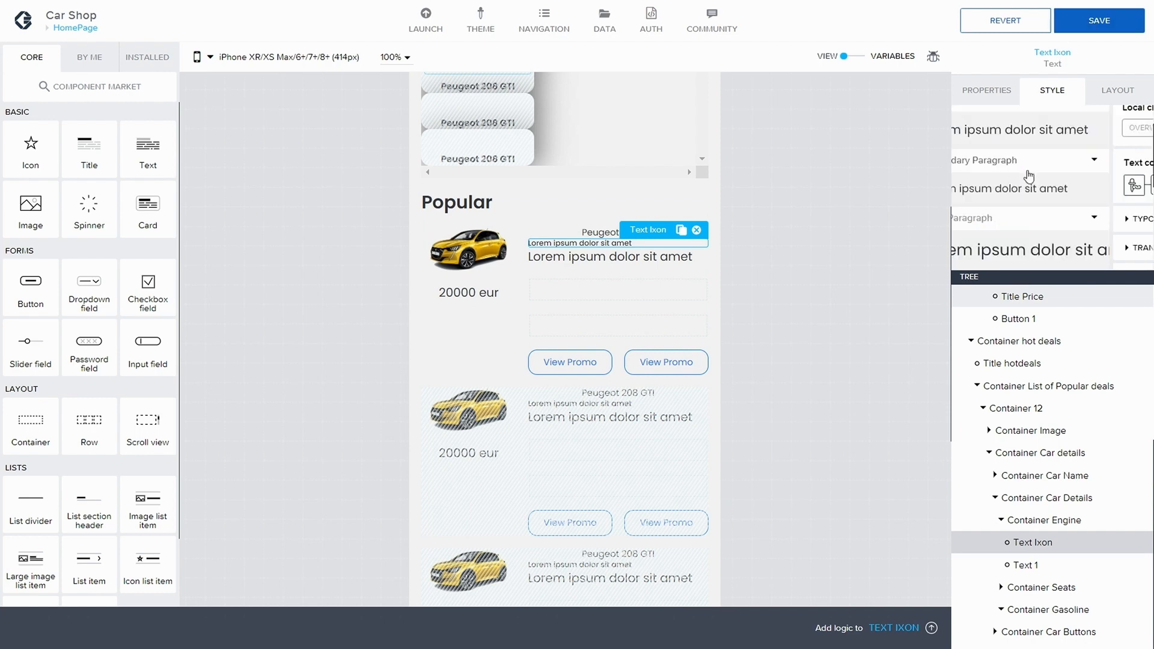
Step: Edit the Small Icon Text style's typography, binding its font as static text to Car Parts
{"action": "scroll", "coordinate": [1066, 224], "scroll_direction": "down", "scroll_amount": 1}
{"action": "scroll", "coordinate": [1069, 222], "scroll_direction": "down", "scroll_amount": 3}
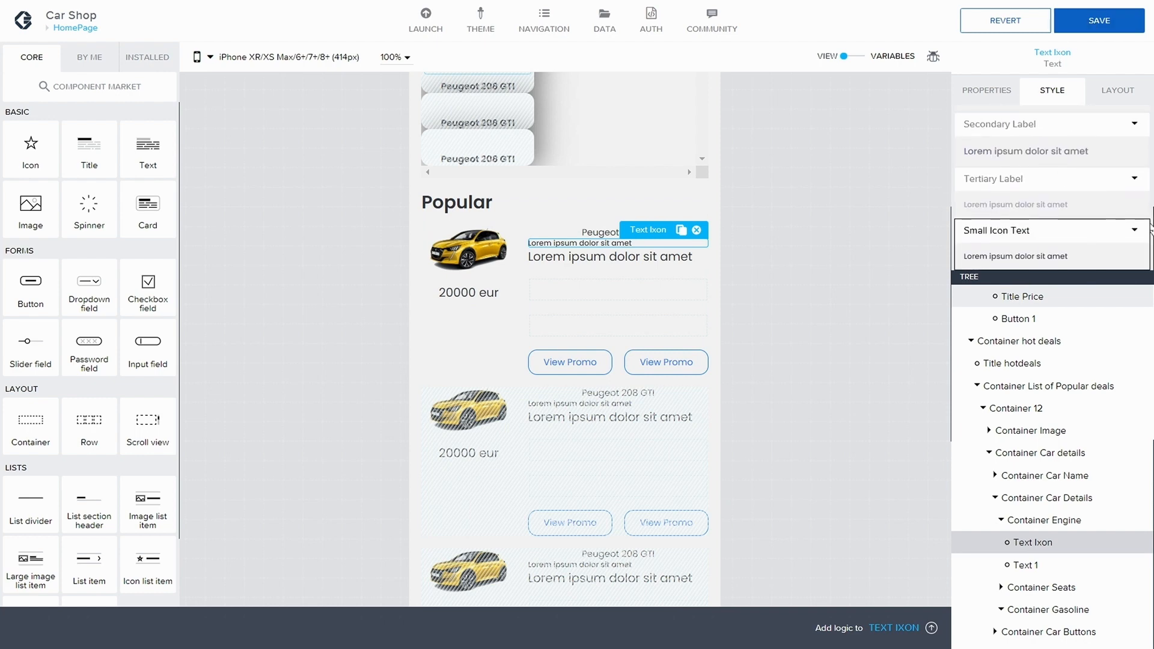
{"action": "left_click", "coordinate": [1134, 229]}
{"action": "left_click", "coordinate": [1080, 260]}
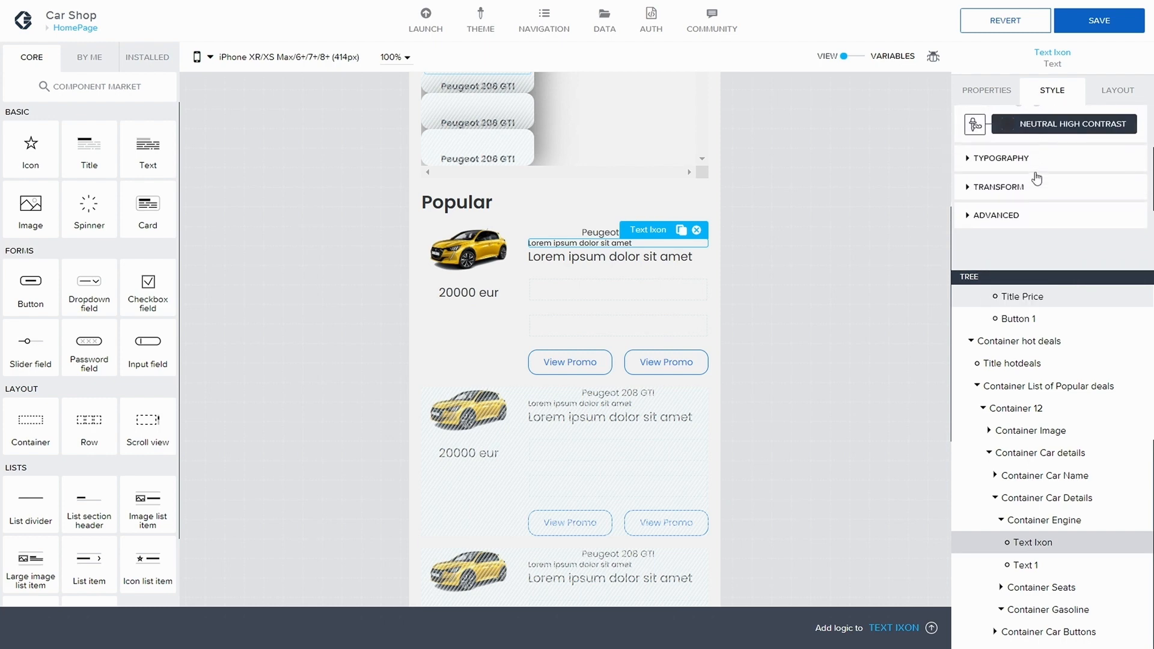
{"action": "left_click", "coordinate": [1003, 179]}
{"action": "scroll", "coordinate": [1024, 181], "scroll_direction": "down", "scroll_amount": 1}
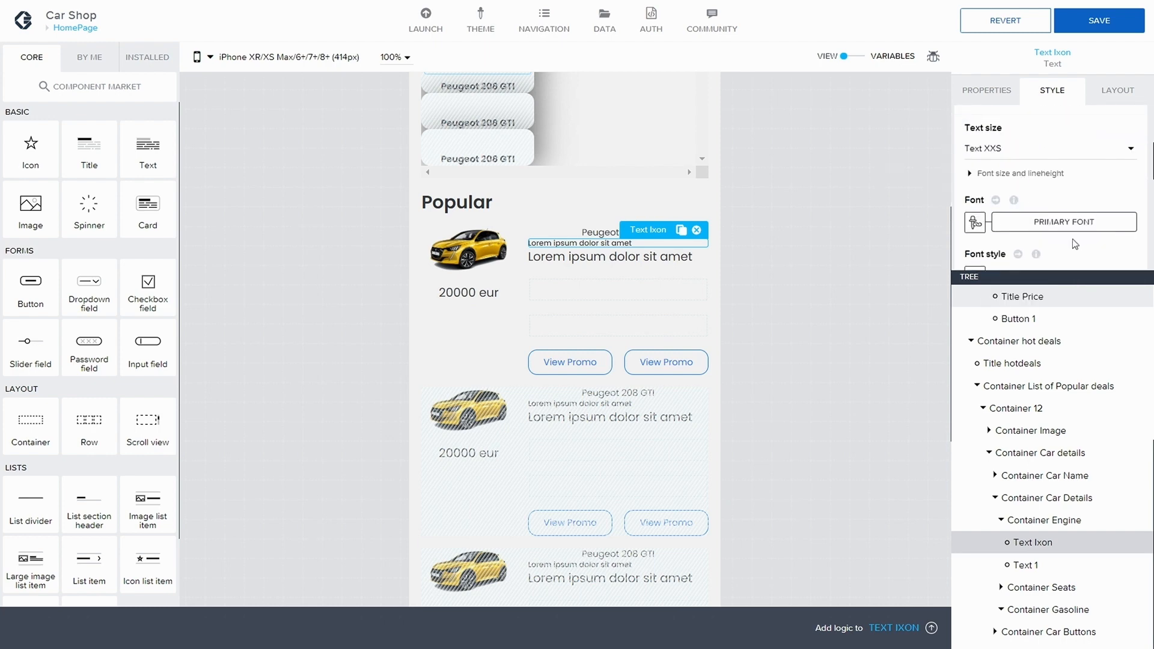
{"action": "left_click", "coordinate": [975, 222]}
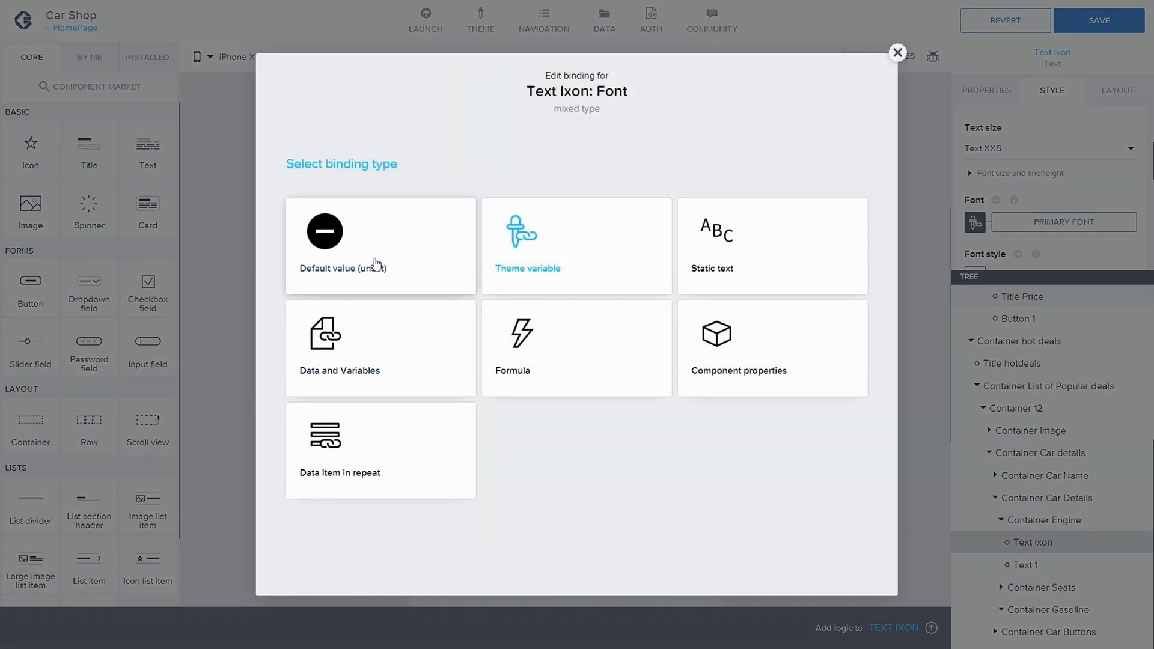
{"action": "left_click", "coordinate": [739, 256]}
{"action": "left_click", "coordinate": [1043, 230]}
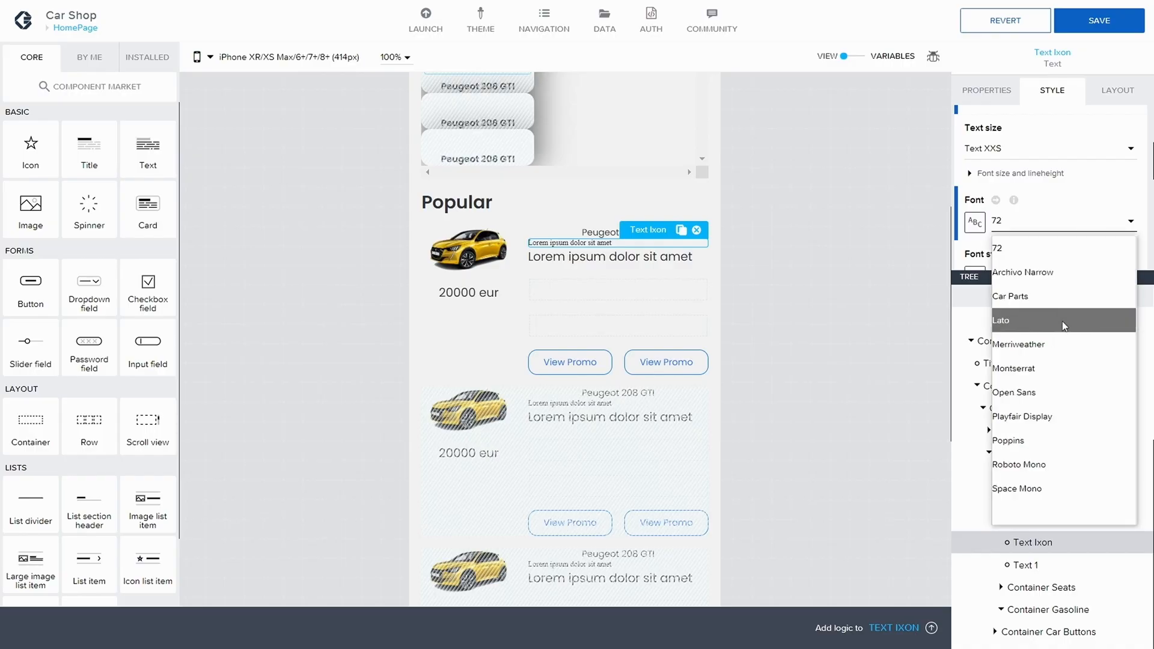
{"action": "left_click", "coordinate": [1050, 296]}
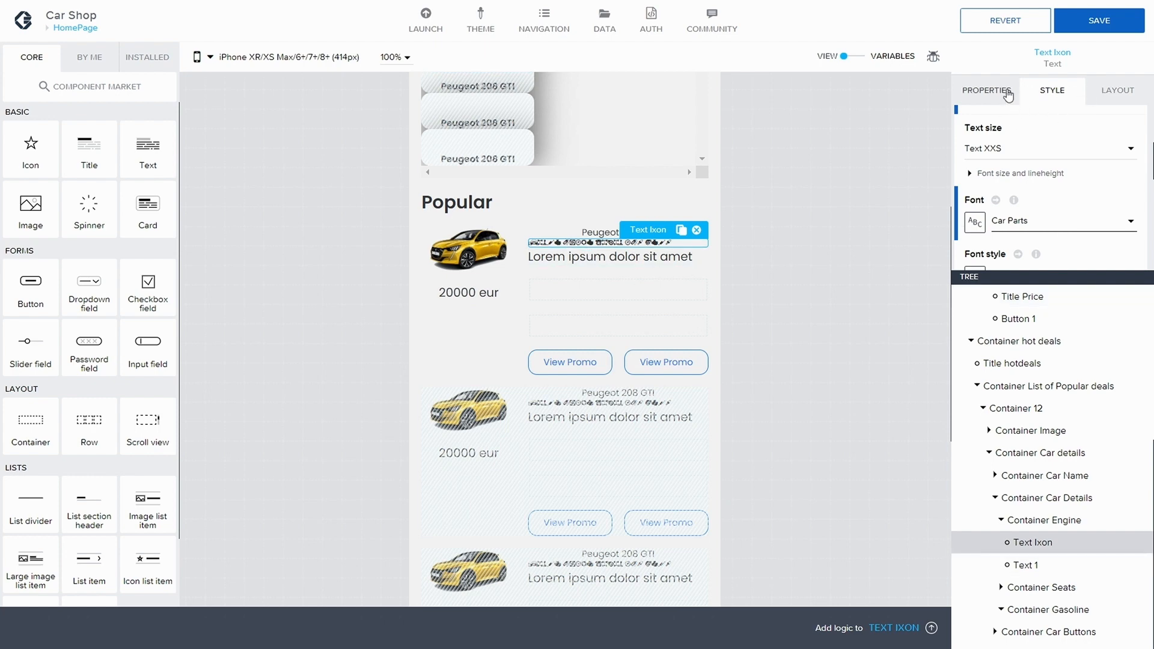
Step: Replace Text Ixon's content with + and save the application
{"action": "left_click", "coordinate": [987, 90]}
{"action": "left_click_drag", "start_coordinate": [1100, 142], "coordinate": [1072, 141]}
{"action": "key", "text": "ctrl+a"}
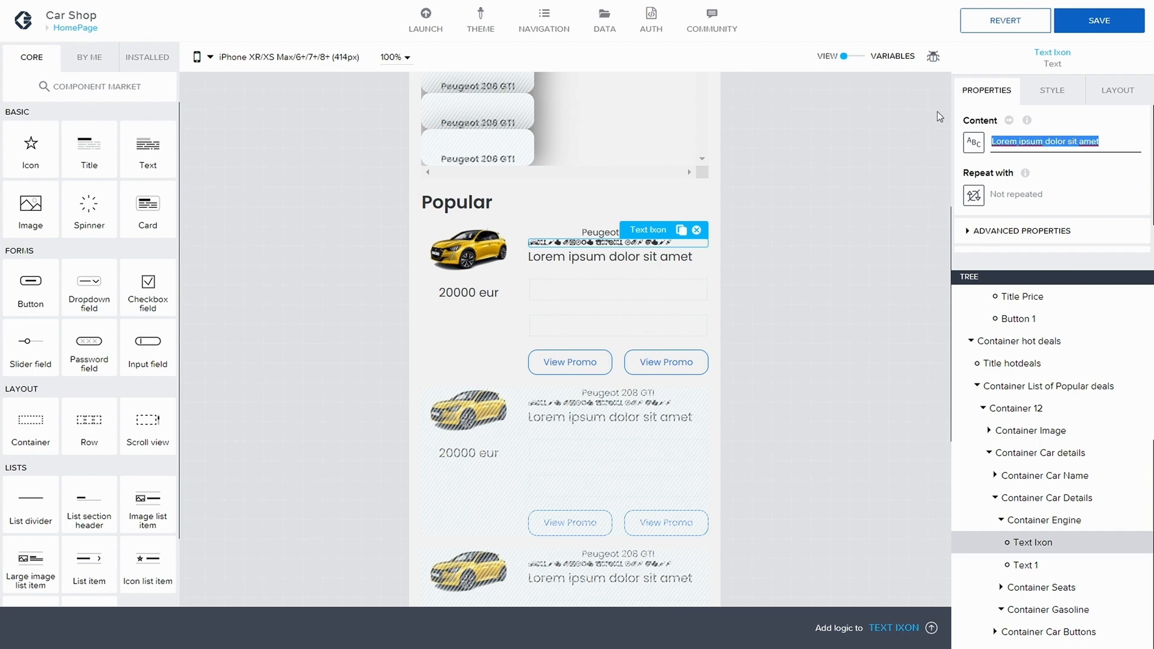
{"action": "key", "text": "BackSpace"}
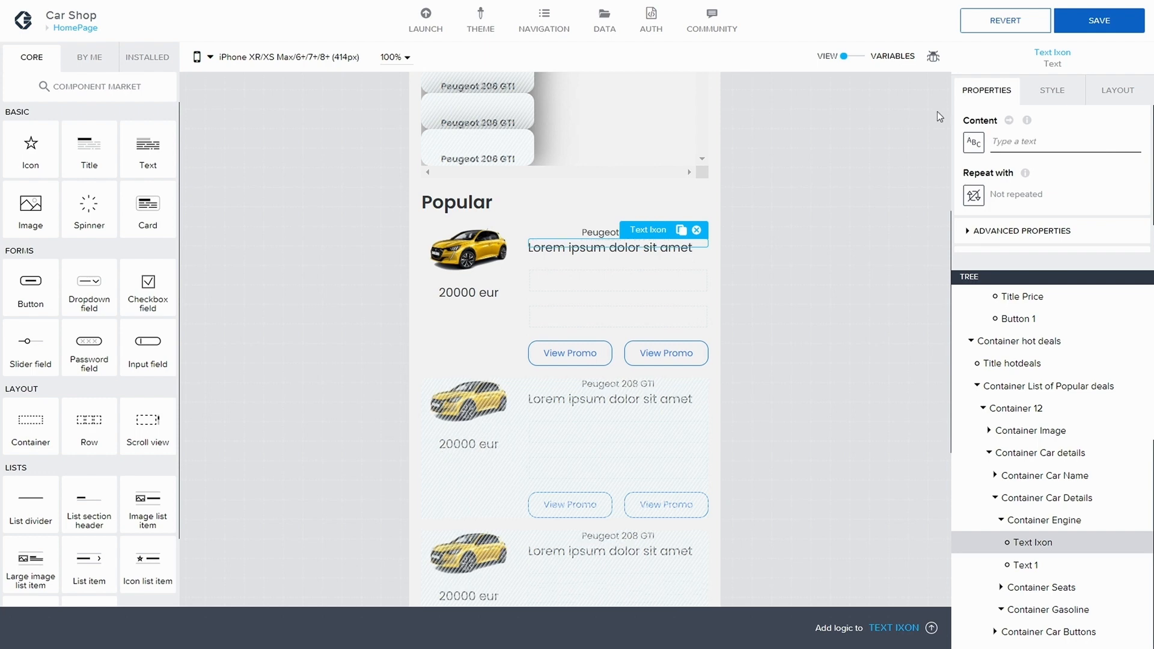
{"action": "type", "text": "+"}
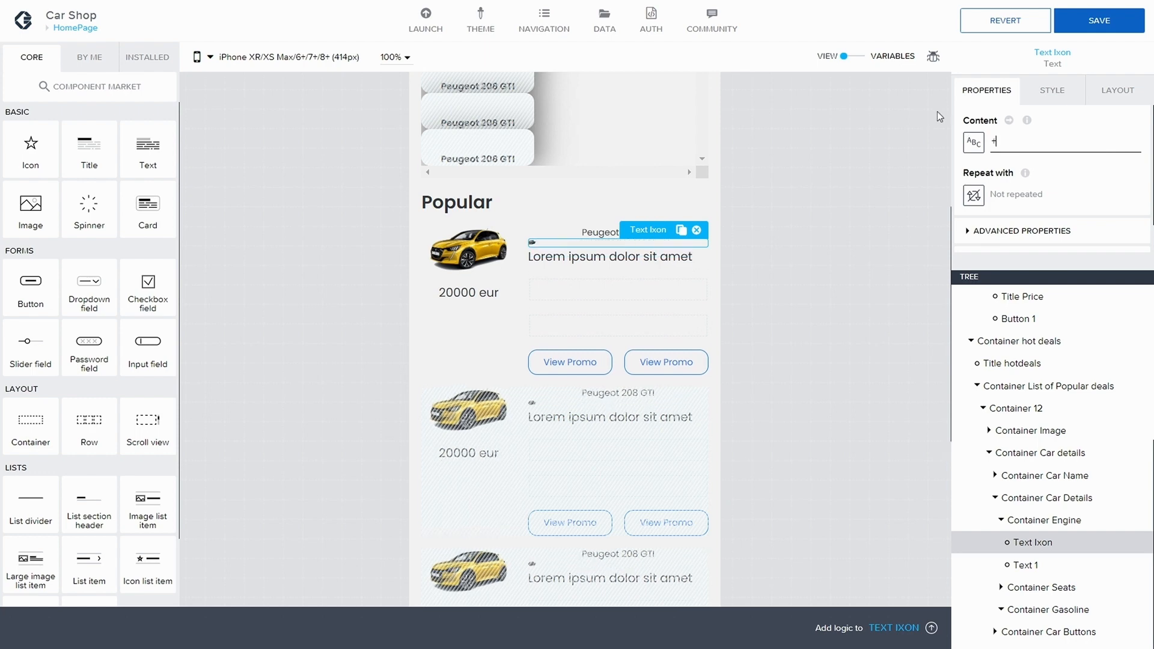
{"action": "left_click", "coordinate": [1099, 20]}
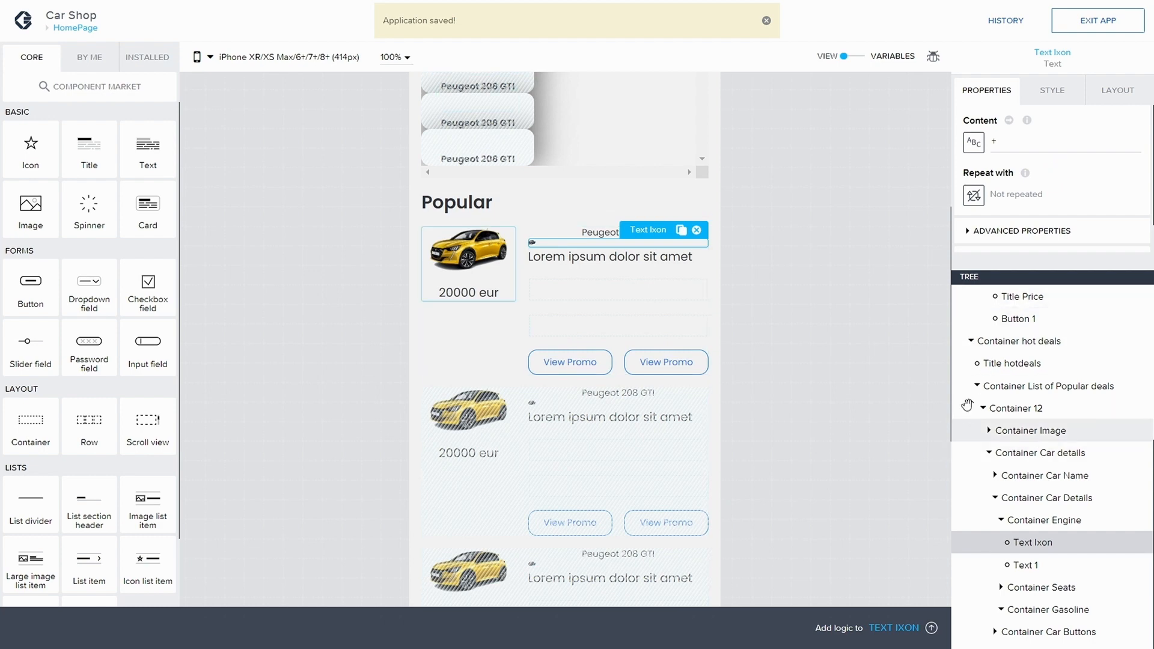
Step: Set Text Ixon's text size to Text L in the Small Icon Text style
{"action": "left_click", "coordinate": [1055, 92]}
{"action": "scroll", "coordinate": [1049, 200], "scroll_direction": "down", "scroll_amount": 3}
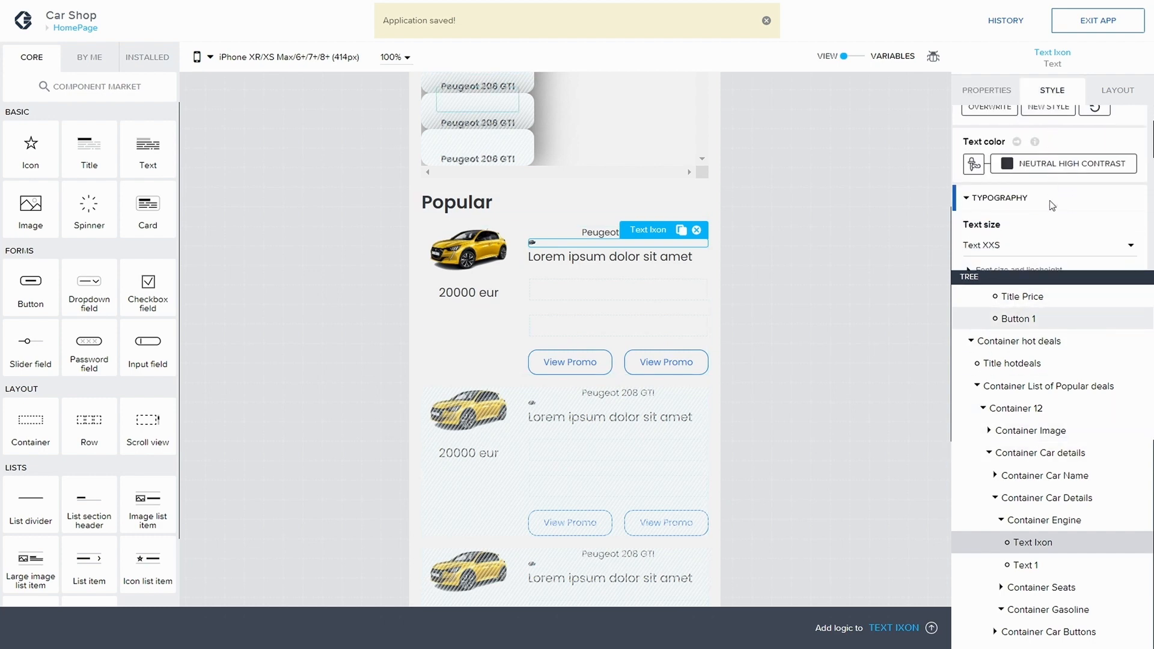
{"action": "scroll", "coordinate": [1047, 206], "scroll_direction": "down", "scroll_amount": 1}
{"action": "left_click", "coordinate": [1010, 144]}
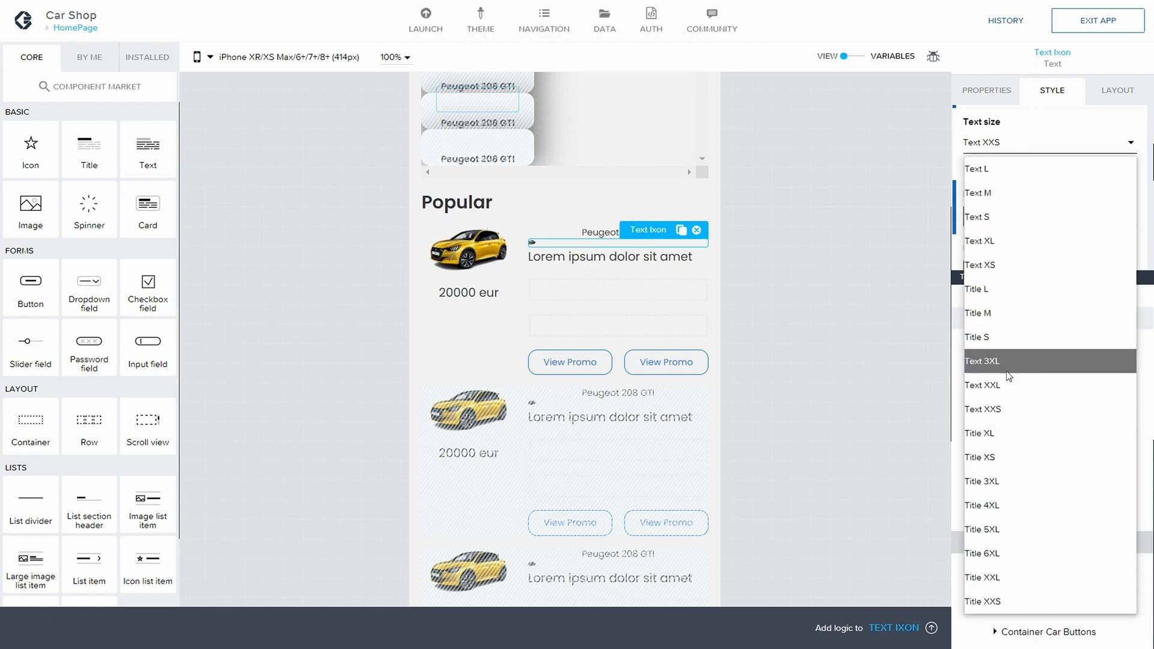
{"action": "left_click", "coordinate": [1001, 431]}
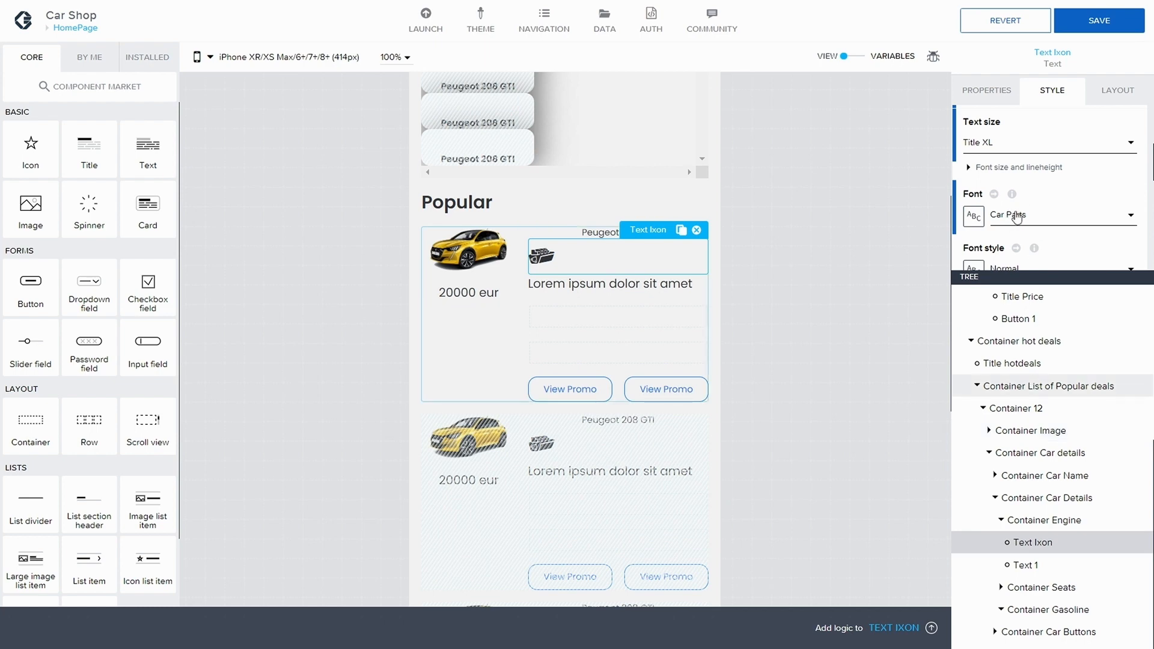
{"action": "scroll", "coordinate": [1013, 196], "scroll_direction": "down", "scroll_amount": 1}
{"action": "scroll", "coordinate": [1001, 176], "scroll_direction": "up", "scroll_amount": 1}
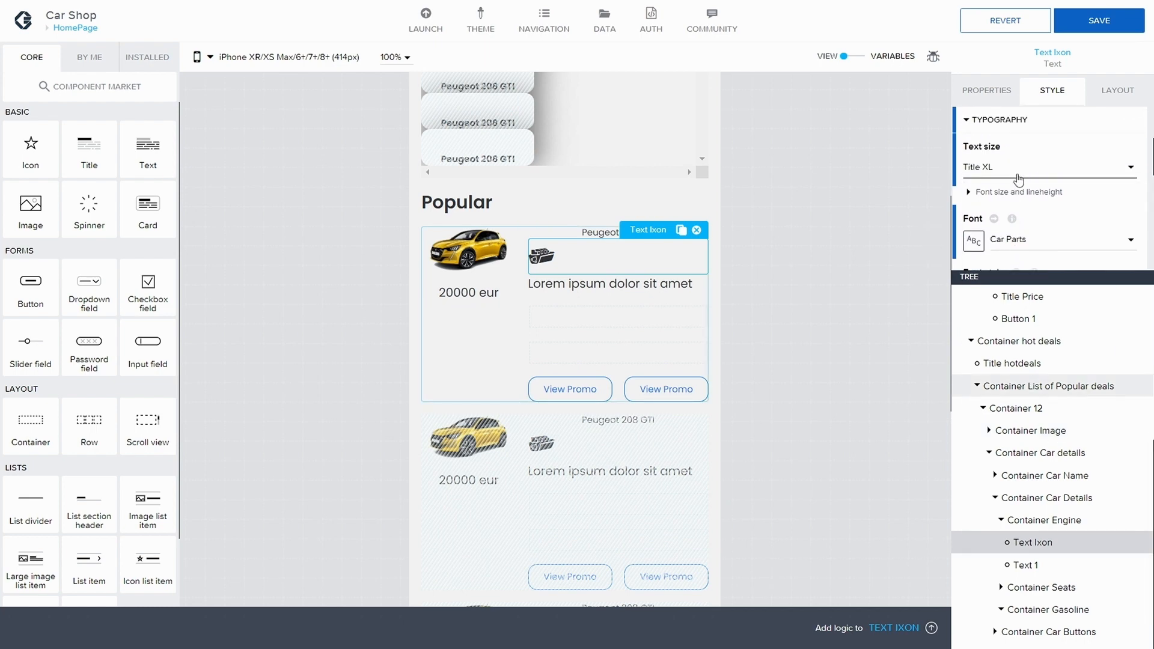
{"action": "left_click", "coordinate": [1015, 171]}
{"action": "left_click", "coordinate": [998, 219]}
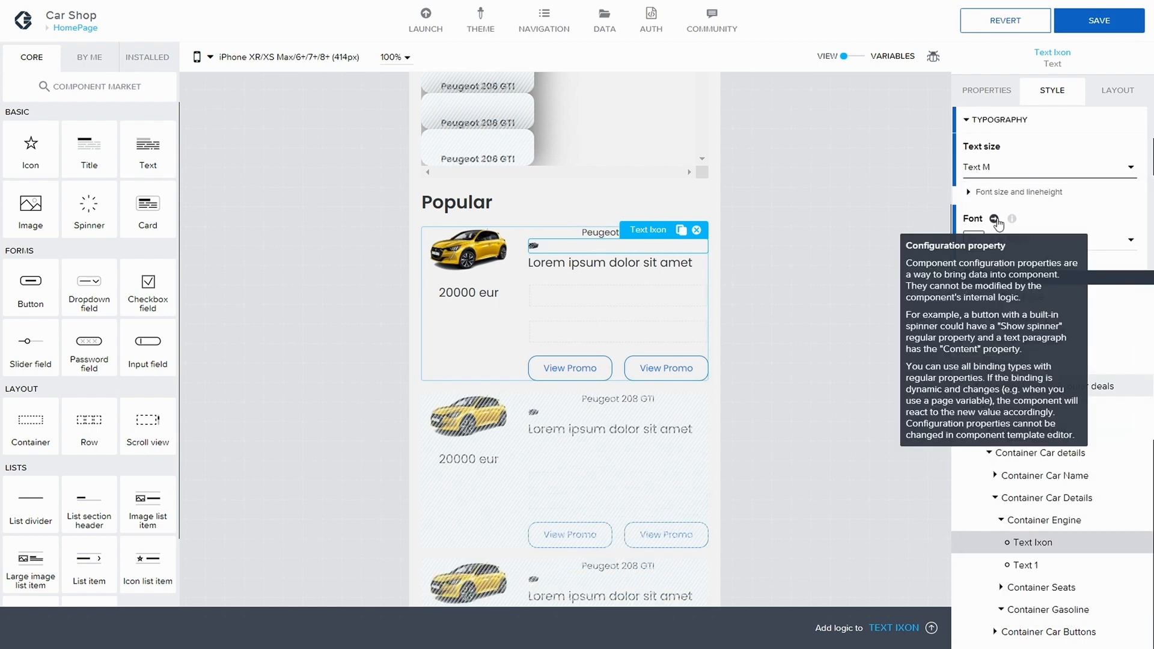
{"action": "left_click", "coordinate": [998, 169]}
{"action": "left_click", "coordinate": [996, 193]}
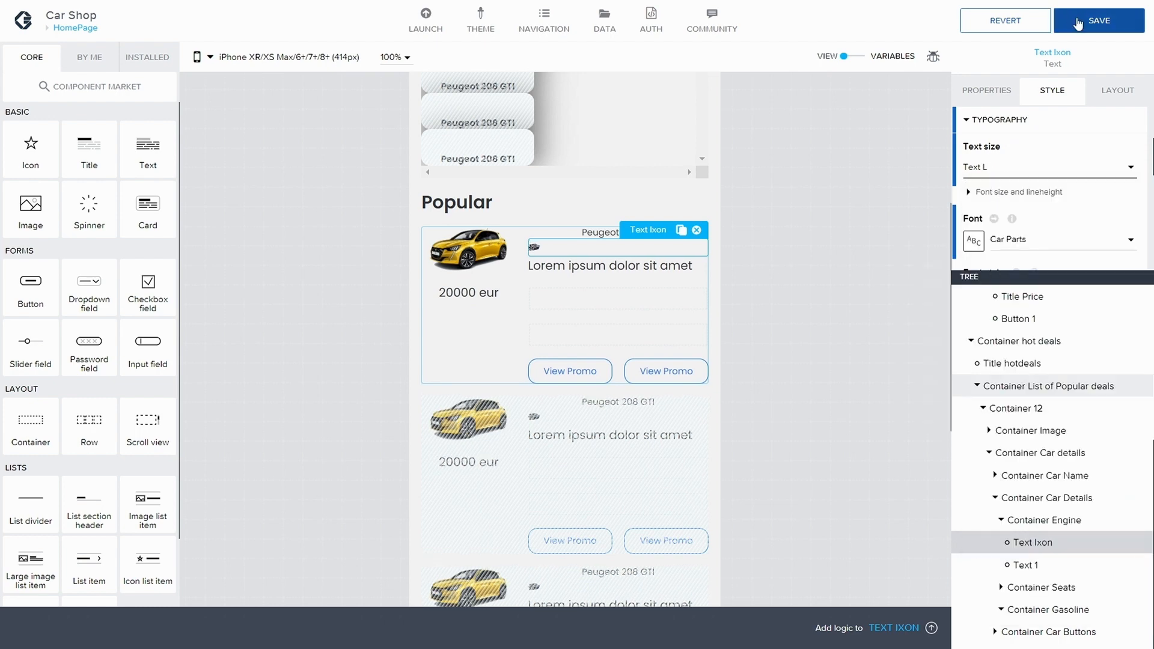
Step: Overwrite the Small Icon Text style class with the changes and save the application
{"action": "scroll", "coordinate": [992, 138], "scroll_direction": "up", "scroll_amount": 3}
{"action": "left_click", "coordinate": [998, 178]}
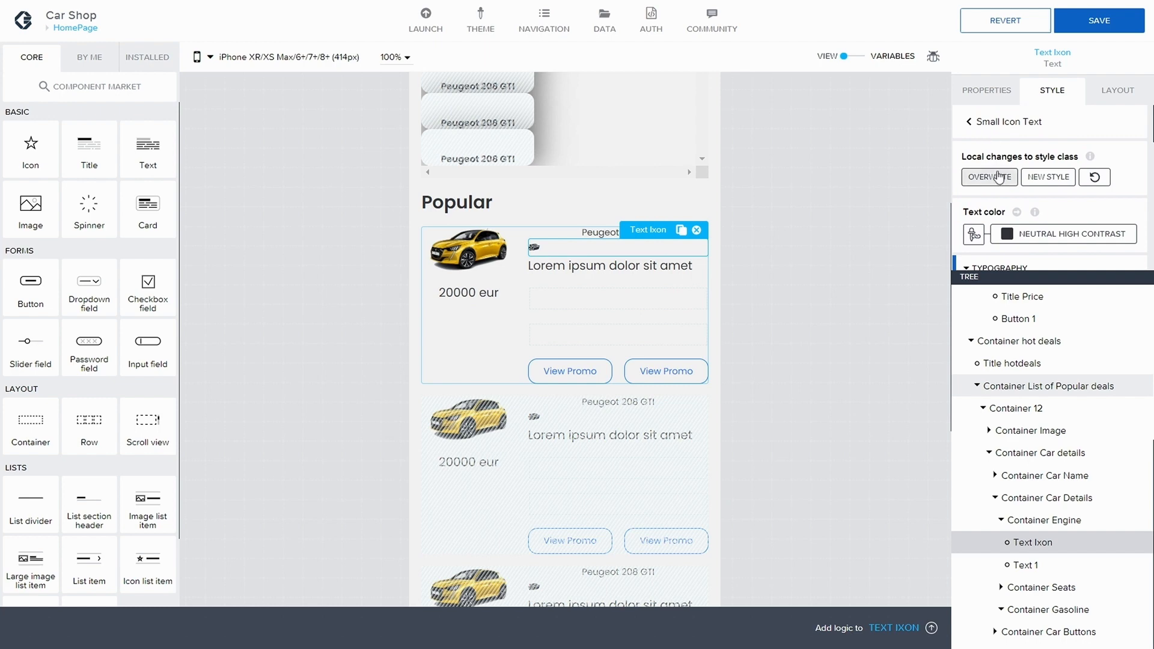
{"action": "left_click", "coordinate": [1104, 24]}
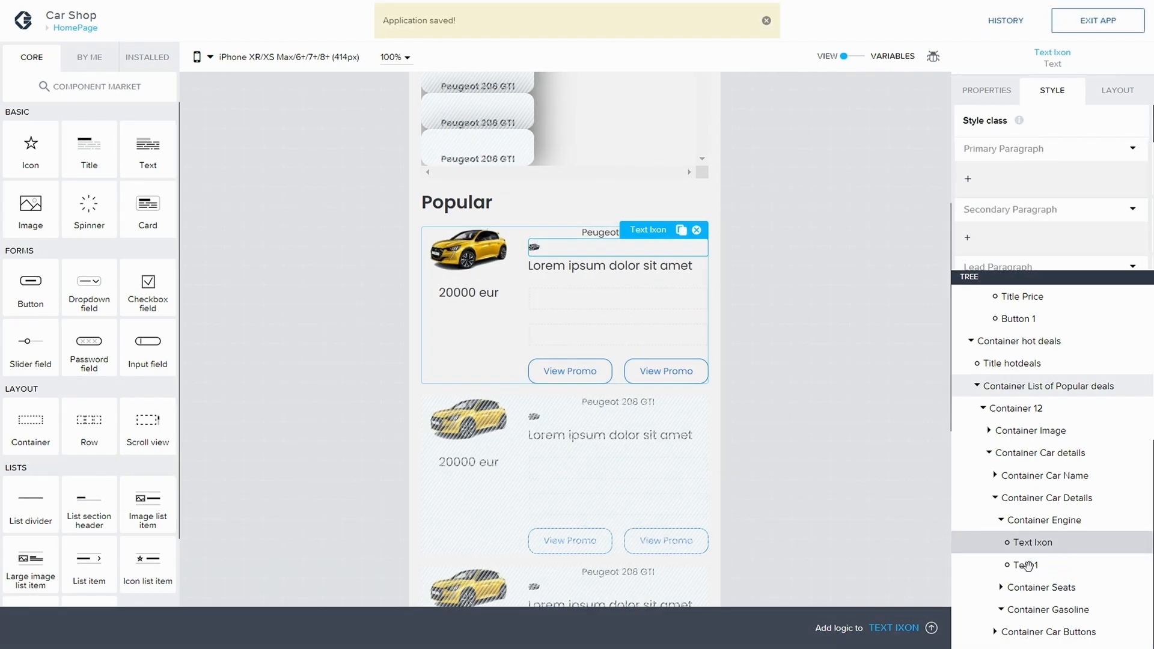
Step: Bind Text 1's content to the repeated data item's Engine property and save the application
{"action": "left_click", "coordinate": [987, 92]}
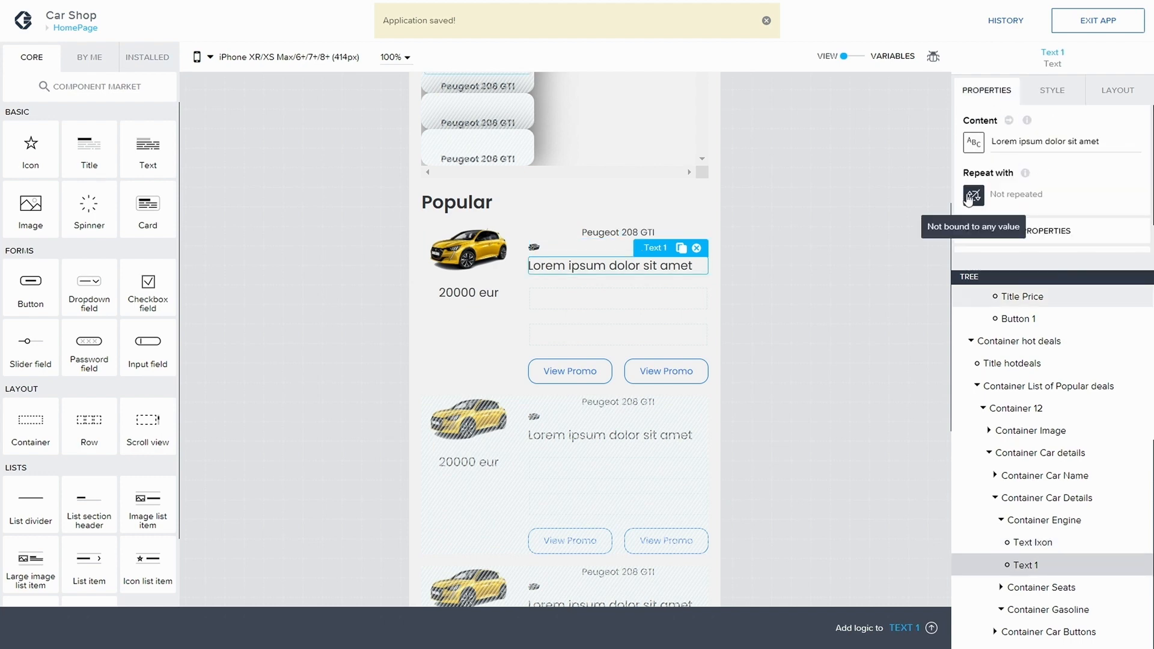
{"action": "left_click", "coordinate": [974, 143]}
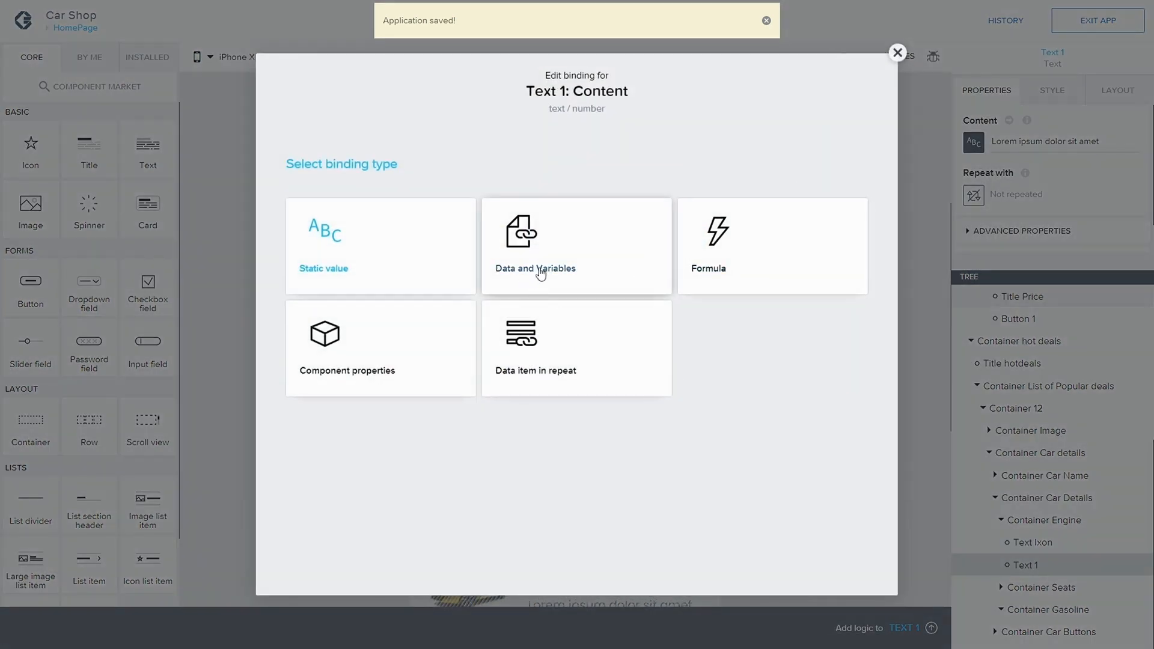
{"action": "left_click", "coordinate": [588, 269]}
{"action": "left_click", "coordinate": [356, 162]}
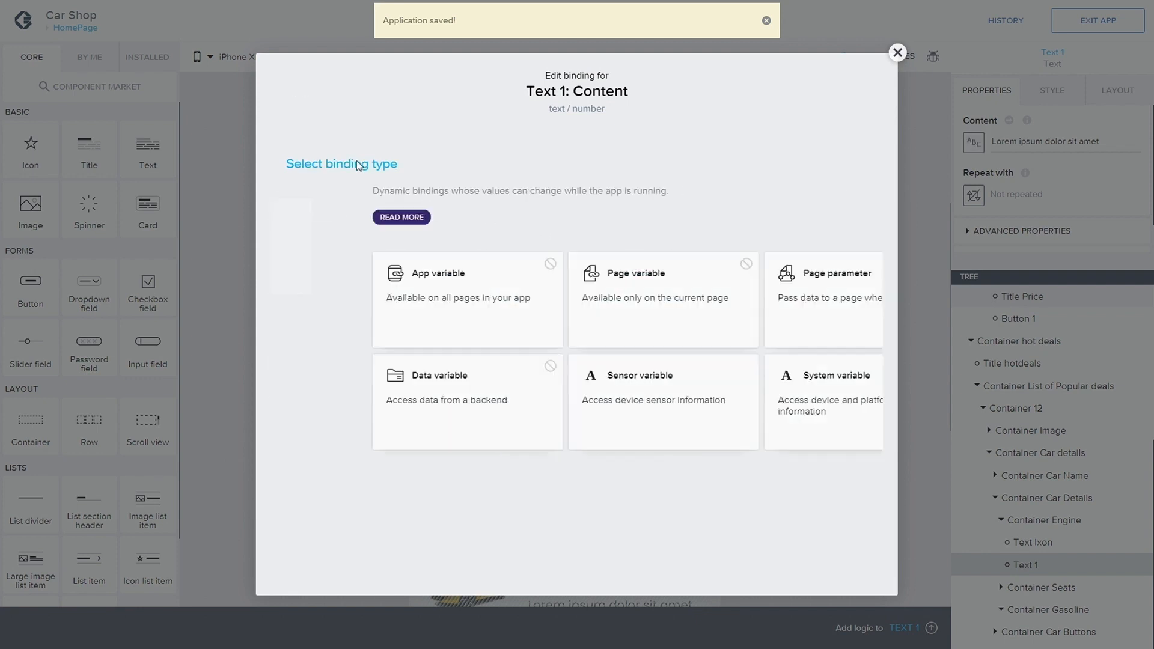
{"action": "left_click", "coordinate": [573, 360]}
{"action": "scroll", "coordinate": [488, 372], "scroll_direction": "down", "scroll_amount": 3}
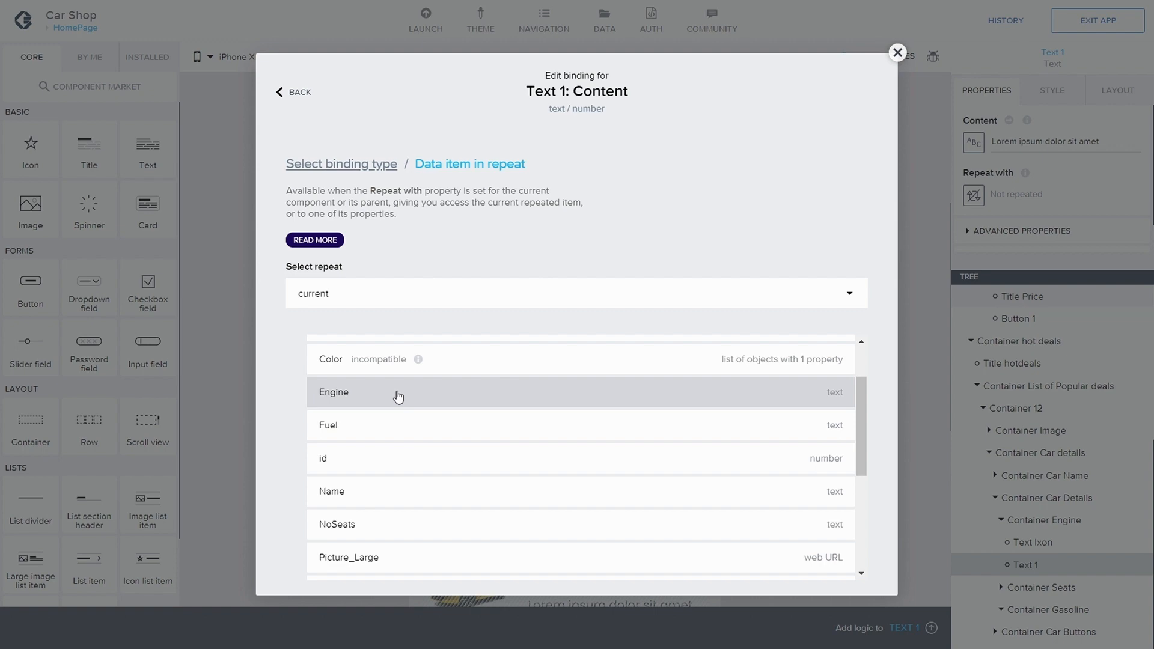
{"action": "left_click", "coordinate": [398, 394]}
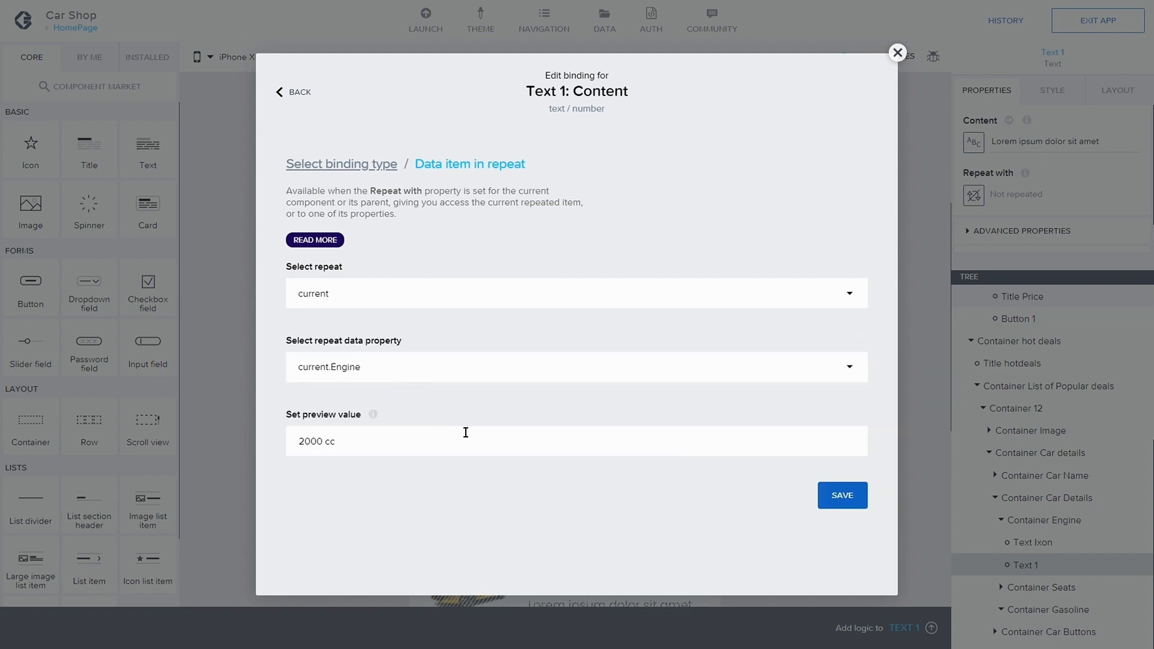
{"action": "left_click", "coordinate": [842, 496]}
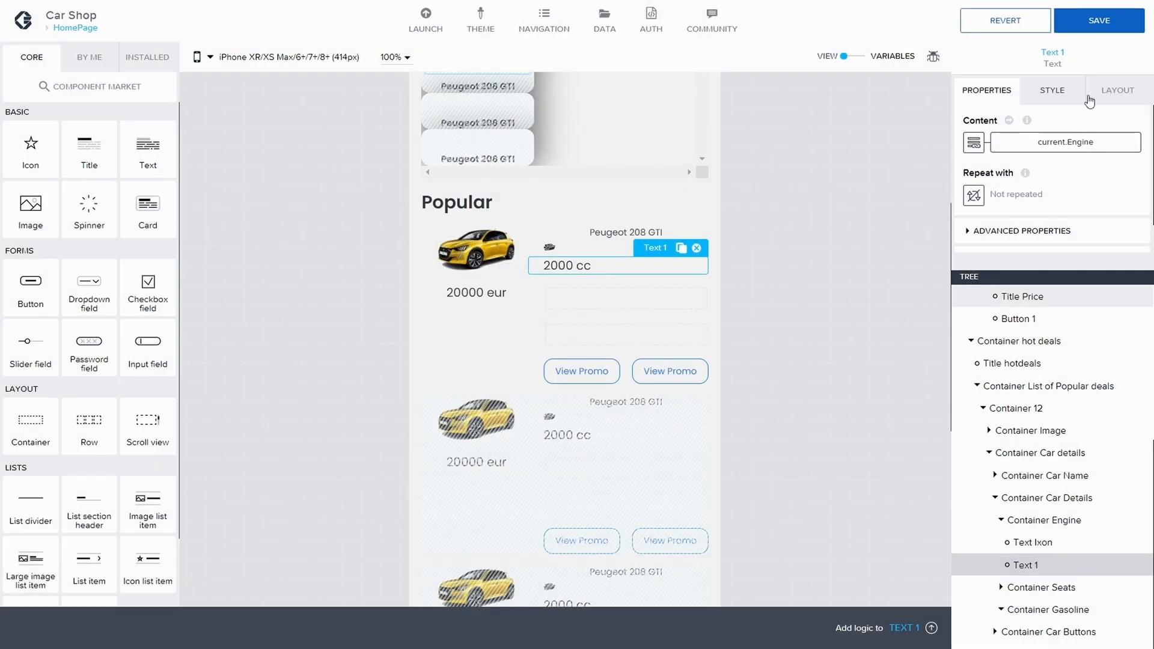
{"action": "left_click", "coordinate": [1098, 24]}
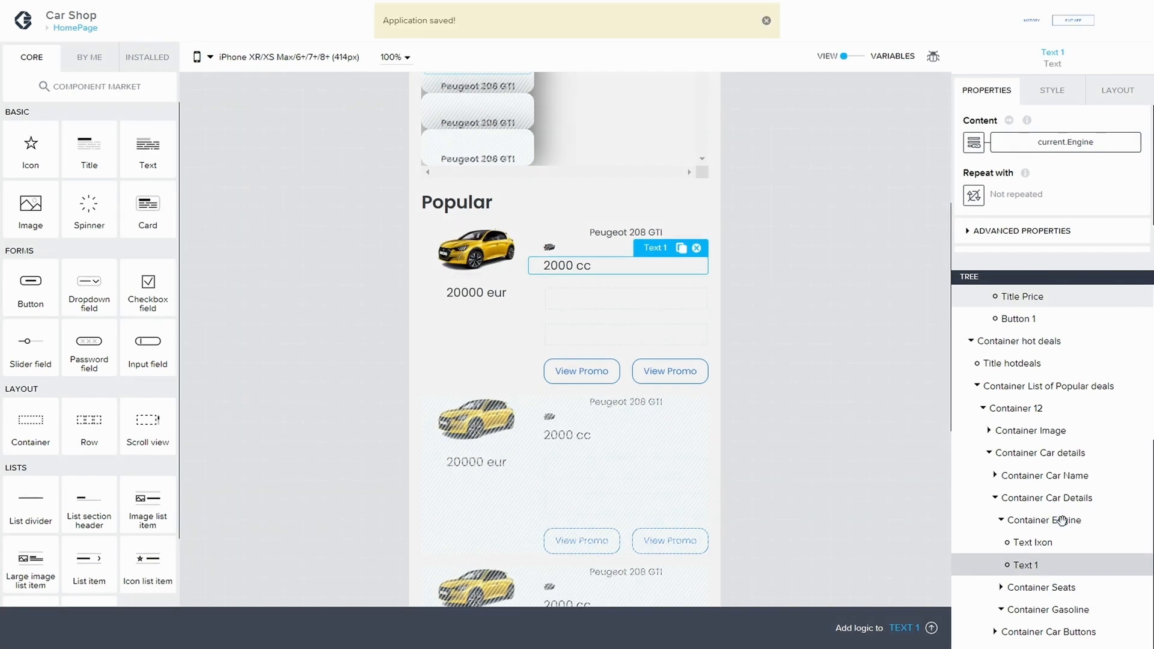
Step: Set Container Engine's layout to horizontal
{"action": "left_click", "coordinate": [1063, 521]}
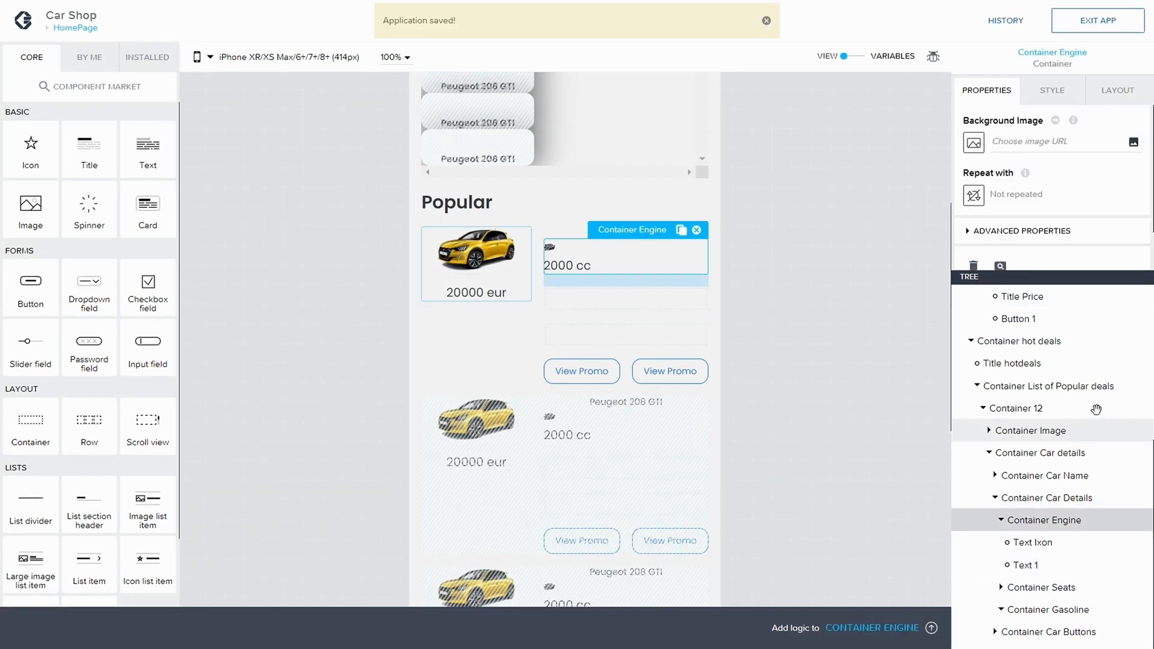
{"action": "left_click", "coordinate": [1060, 94]}
{"action": "left_click", "coordinate": [1104, 97]}
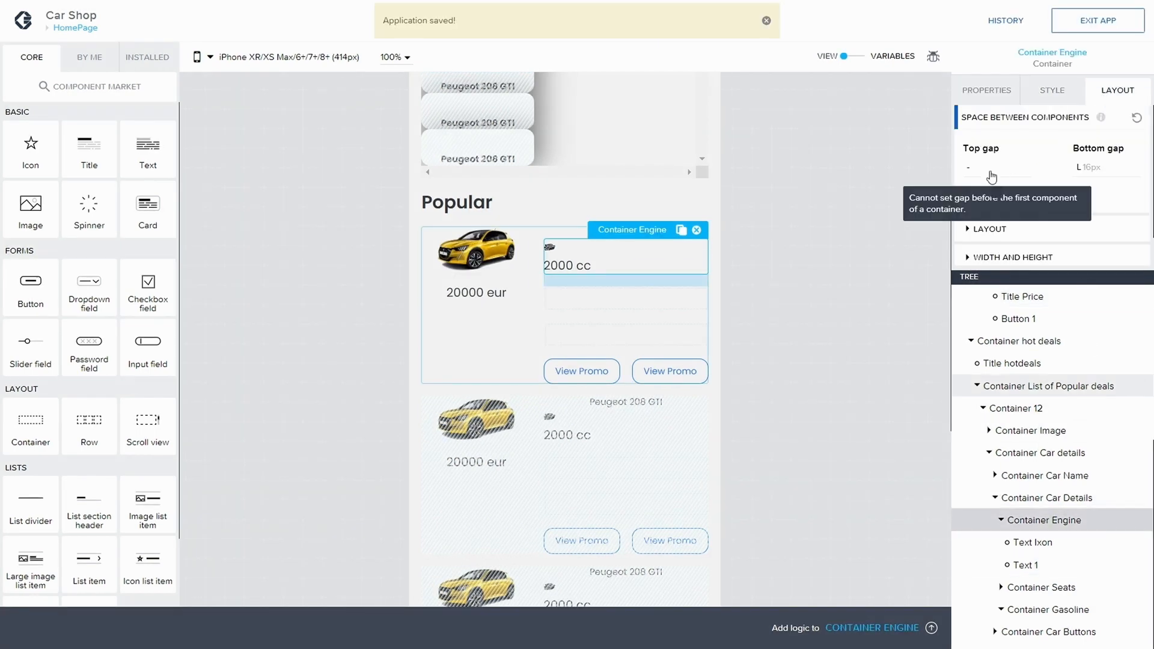
{"action": "left_click", "coordinate": [972, 229]}
{"action": "scroll", "coordinate": [1006, 188], "scroll_direction": "down", "scroll_amount": 1}
{"action": "left_click", "coordinate": [1006, 188]}
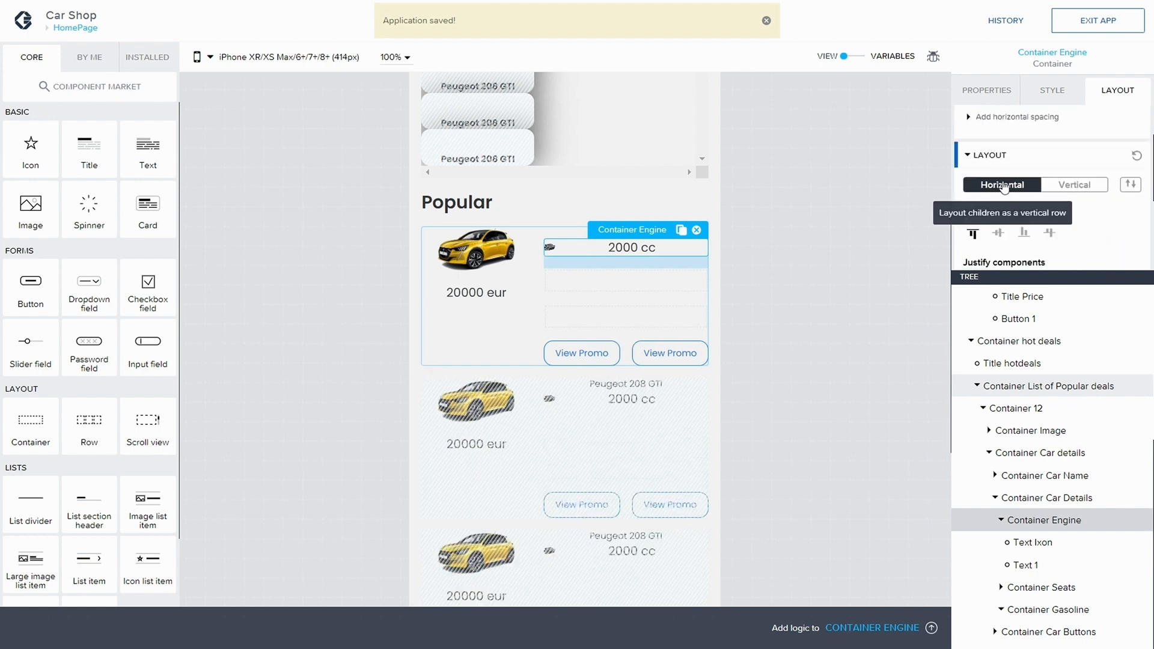
Step: Set Text Ixon's width to fit its content
{"action": "left_click", "coordinate": [1043, 544]}
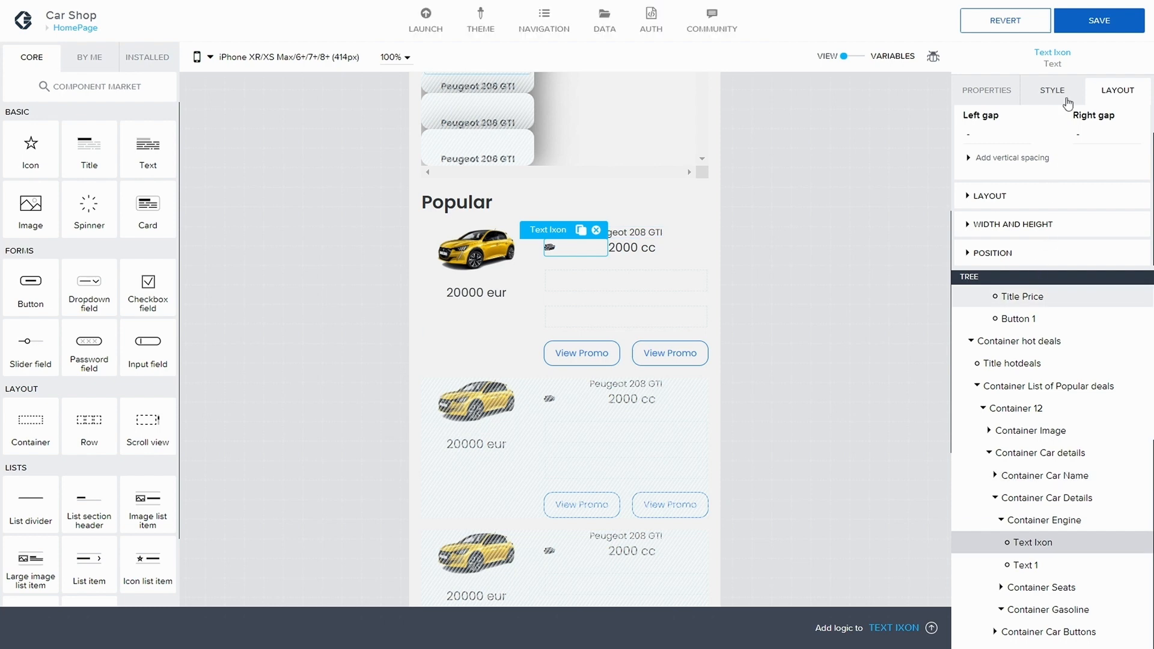
{"action": "left_click", "coordinate": [984, 225]}
{"action": "scroll", "coordinate": [995, 234], "scroll_direction": "down", "scroll_amount": 2}
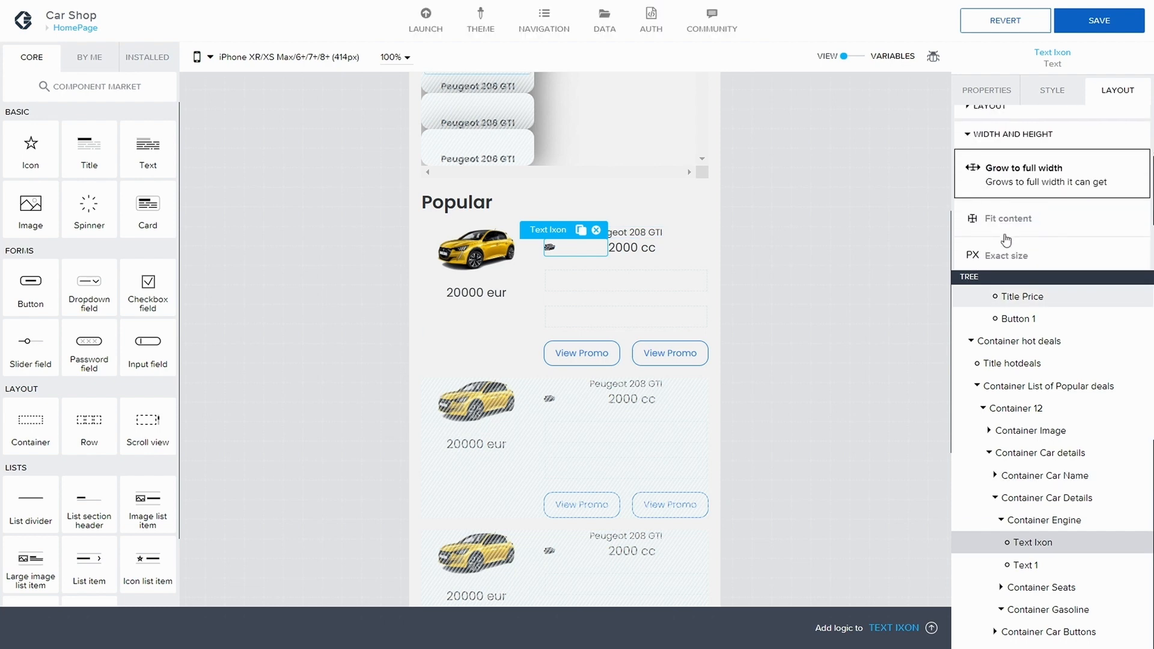
{"action": "left_click", "coordinate": [1006, 220]}
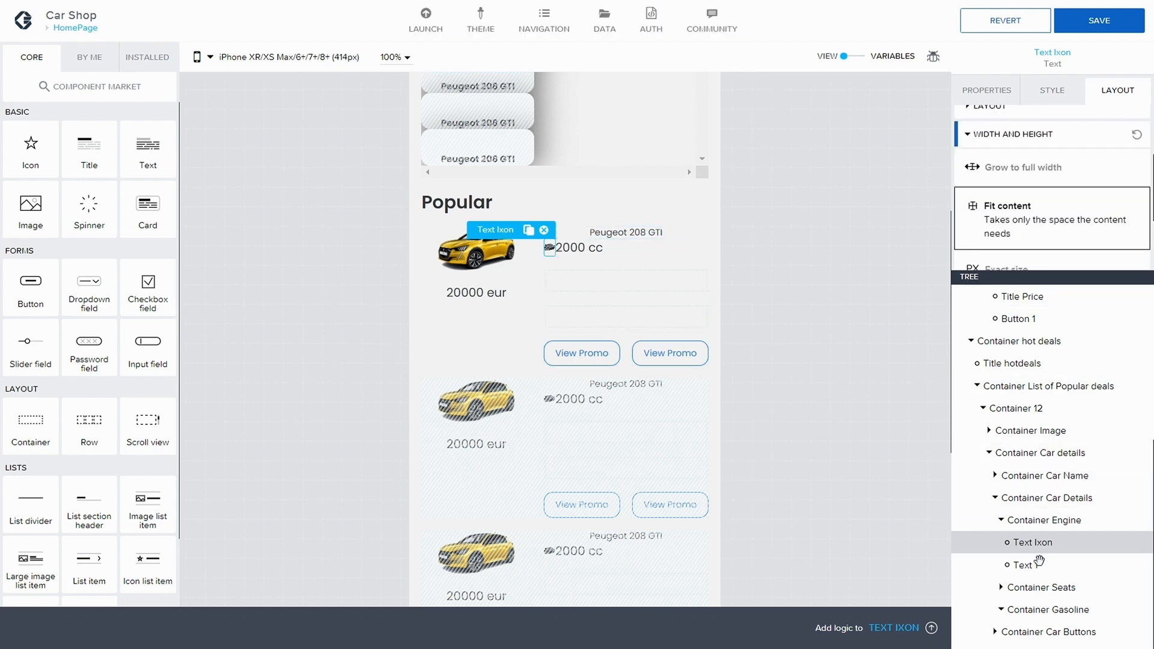
Step: Set Text 1's width to fit its content
{"action": "left_click", "coordinate": [1023, 565]}
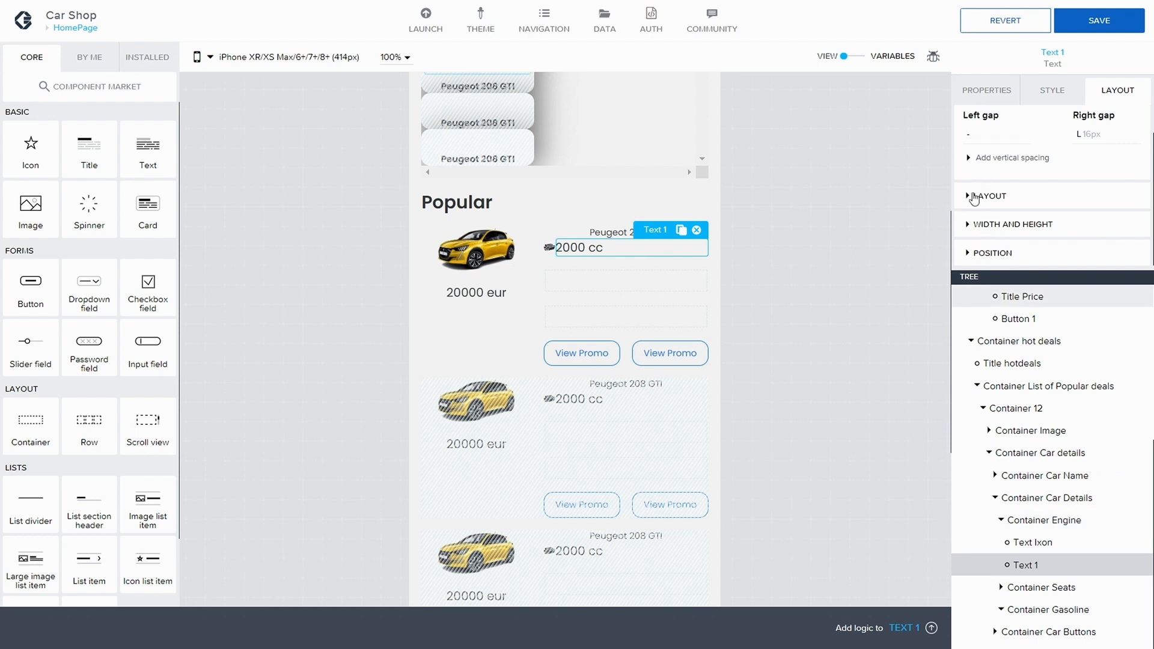
{"action": "left_click", "coordinate": [980, 225]}
{"action": "scroll", "coordinate": [980, 227], "scroll_direction": "down", "scroll_amount": 2}
{"action": "left_click", "coordinate": [1018, 178]}
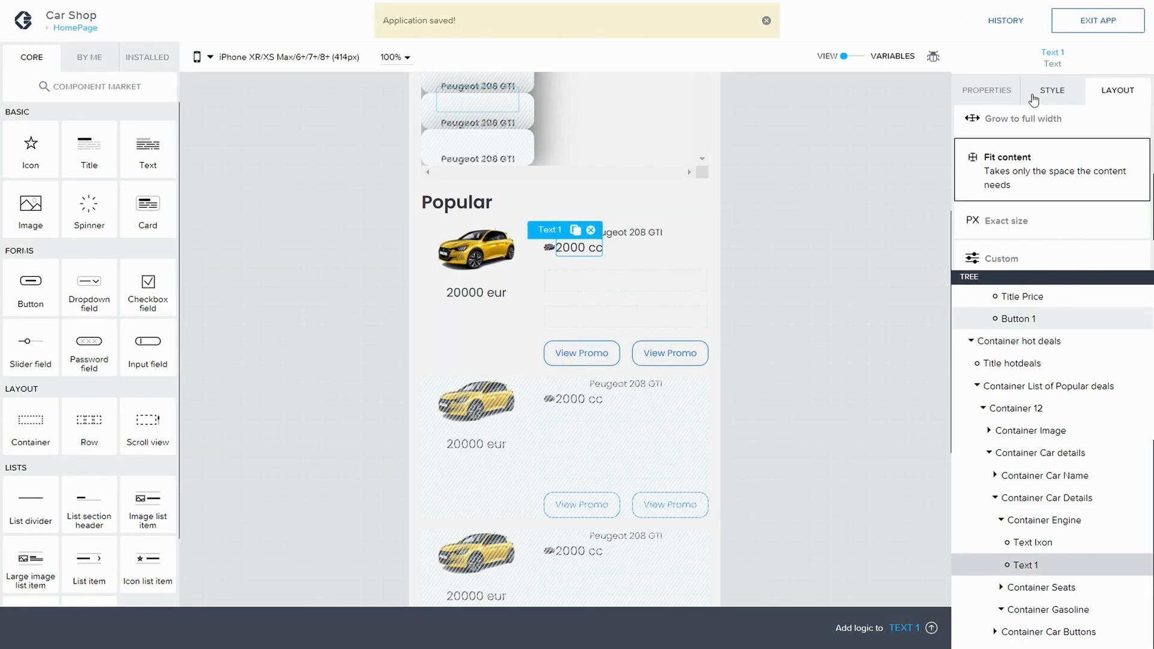
Step: Save Text 1's style as a new style class named Small Engine
{"action": "left_click", "coordinate": [1035, 96]}
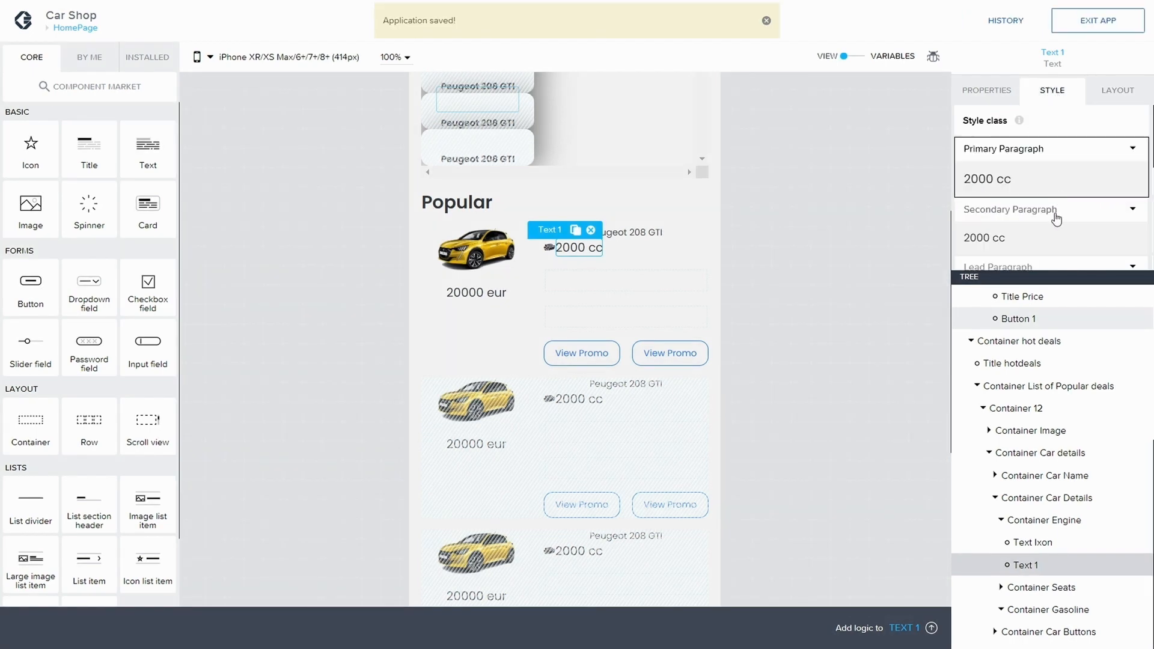
{"action": "left_click", "coordinate": [1134, 153]}
{"action": "left_click", "coordinate": [1027, 192]}
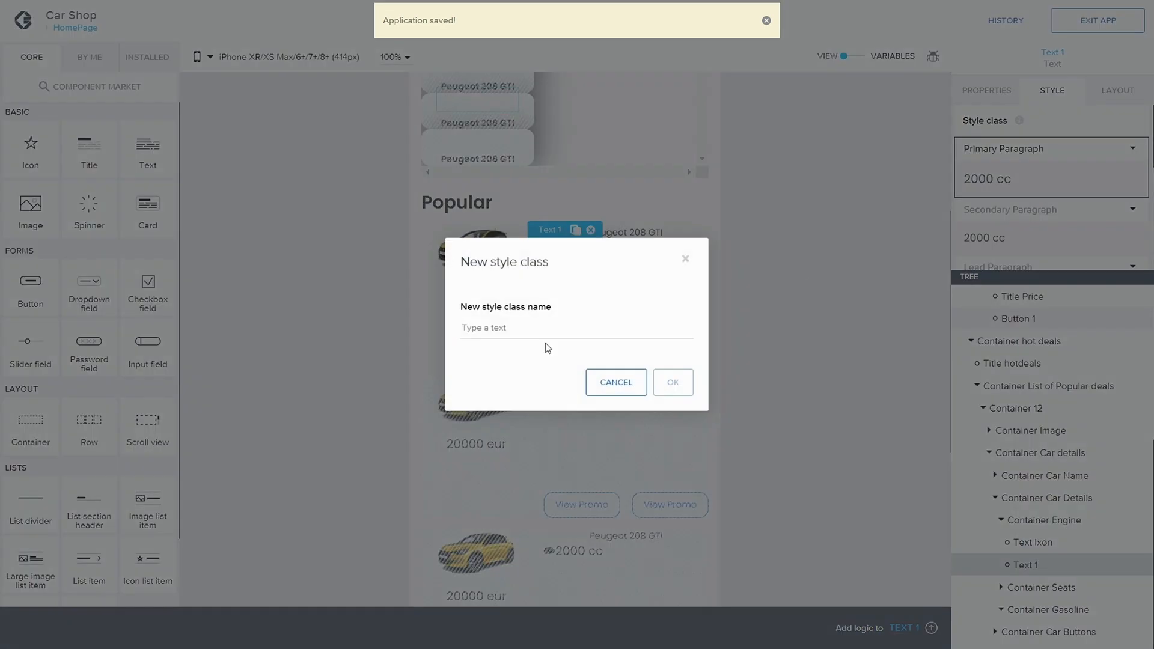
{"action": "left_click", "coordinate": [535, 327]}
{"action": "type", "text": "Small "}
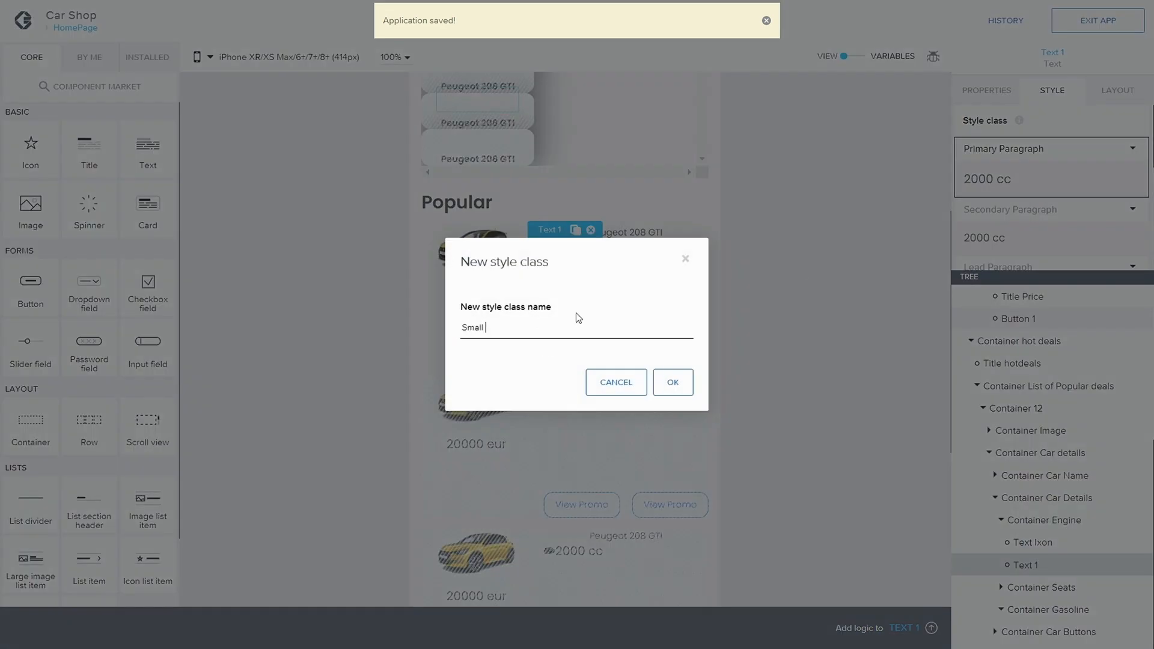
{"action": "type", "text": "Engine"}
{"action": "key", "text": "Return"}
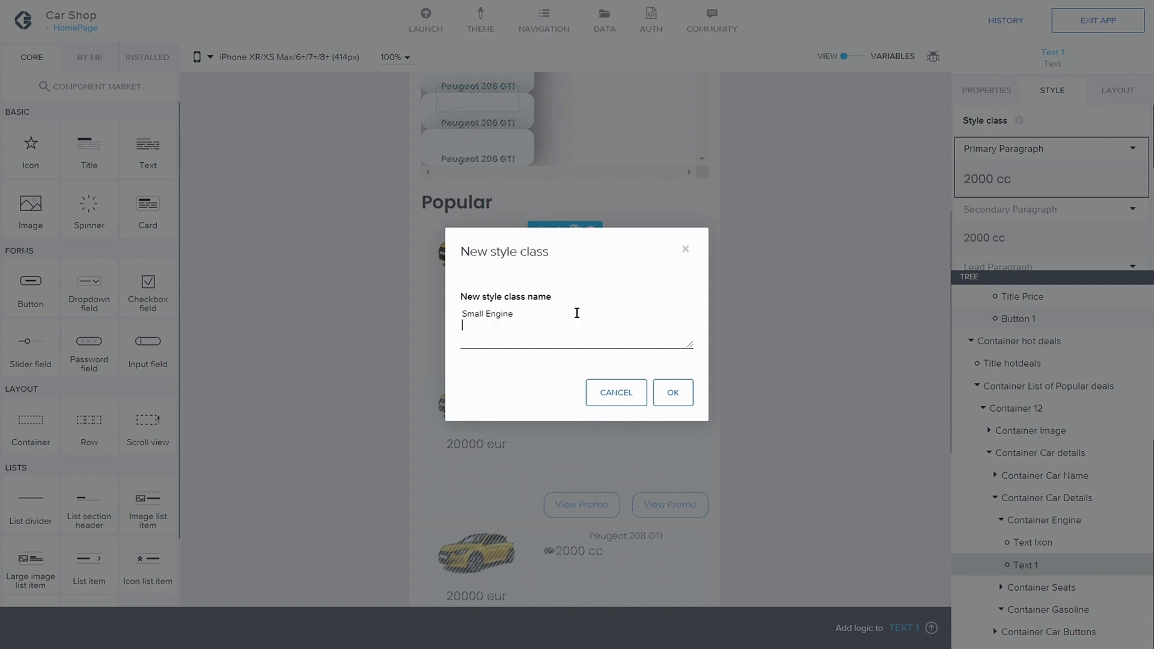
{"action": "key", "text": "BackSpace"}
{"action": "left_click", "coordinate": [672, 385]}
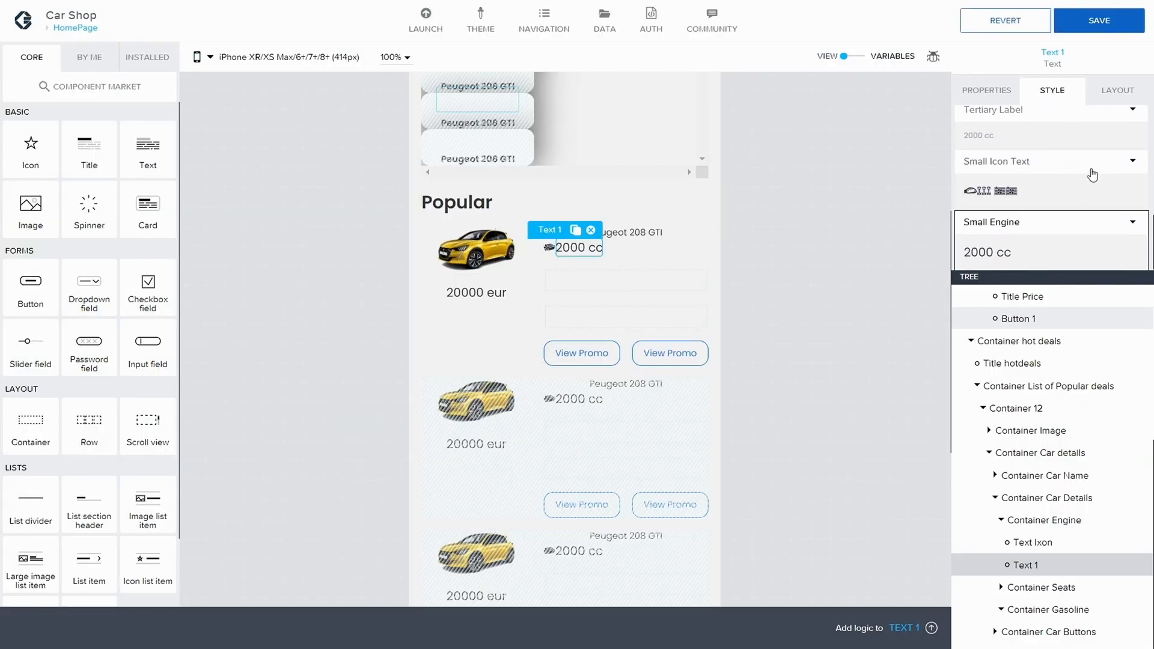
Step: Edit the Small Engine style class to use text size Text S, then save the app
{"action": "left_click", "coordinate": [1130, 222]}
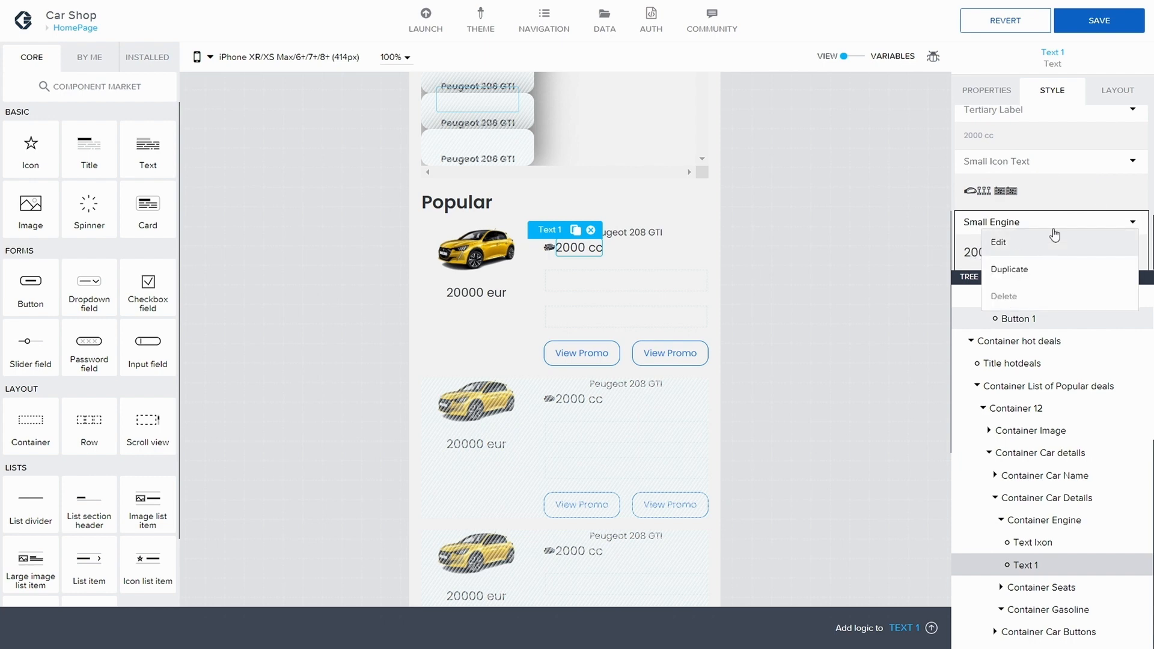
{"action": "left_click", "coordinate": [1049, 249]}
{"action": "scroll", "coordinate": [1055, 229], "scroll_direction": "down", "scroll_amount": 5}
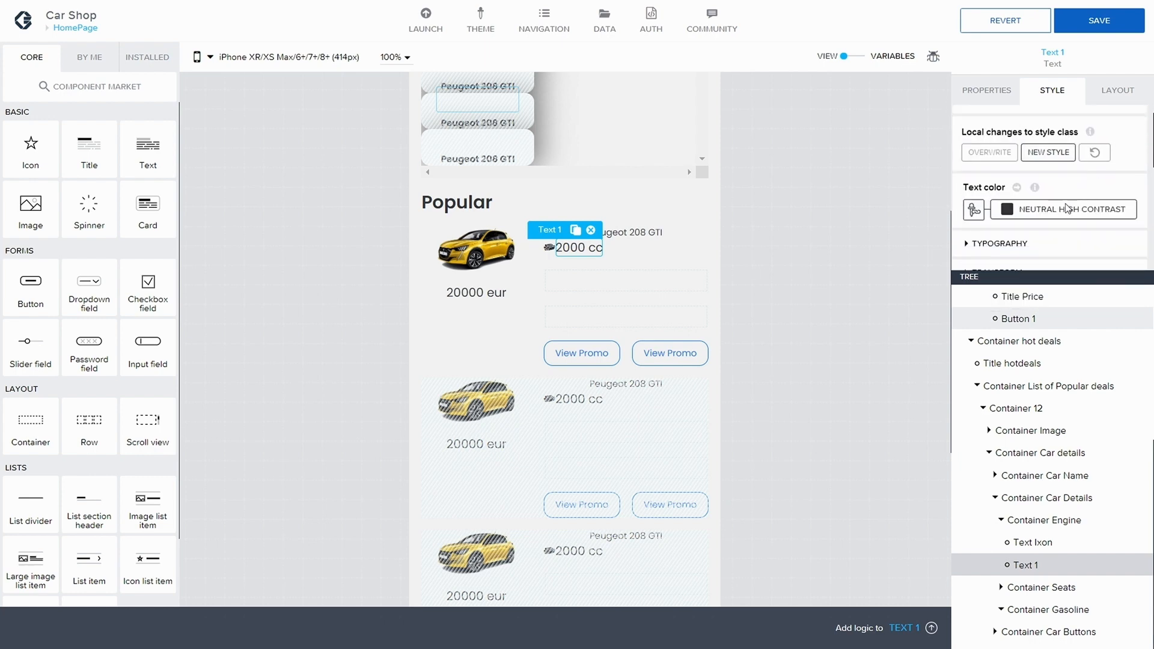
{"action": "scroll", "coordinate": [1062, 211], "scroll_direction": "down", "scroll_amount": 1}
{"action": "left_click", "coordinate": [969, 172]}
{"action": "scroll", "coordinate": [1024, 178], "scroll_direction": "down", "scroll_amount": 1}
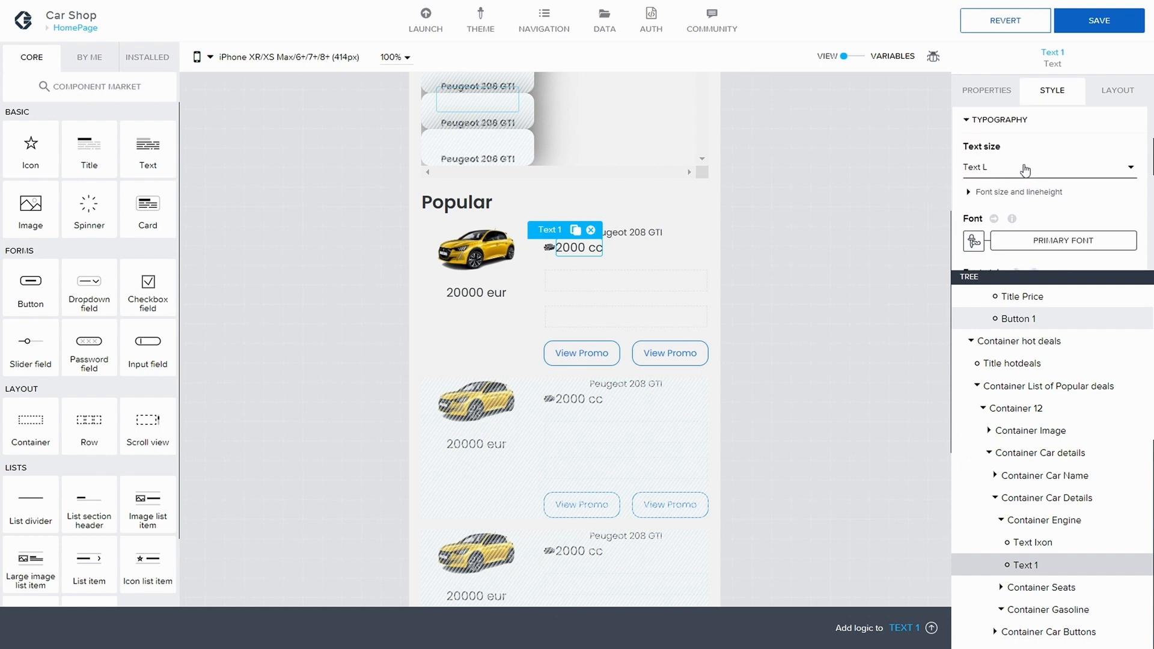
{"action": "left_click", "coordinate": [1076, 171]}
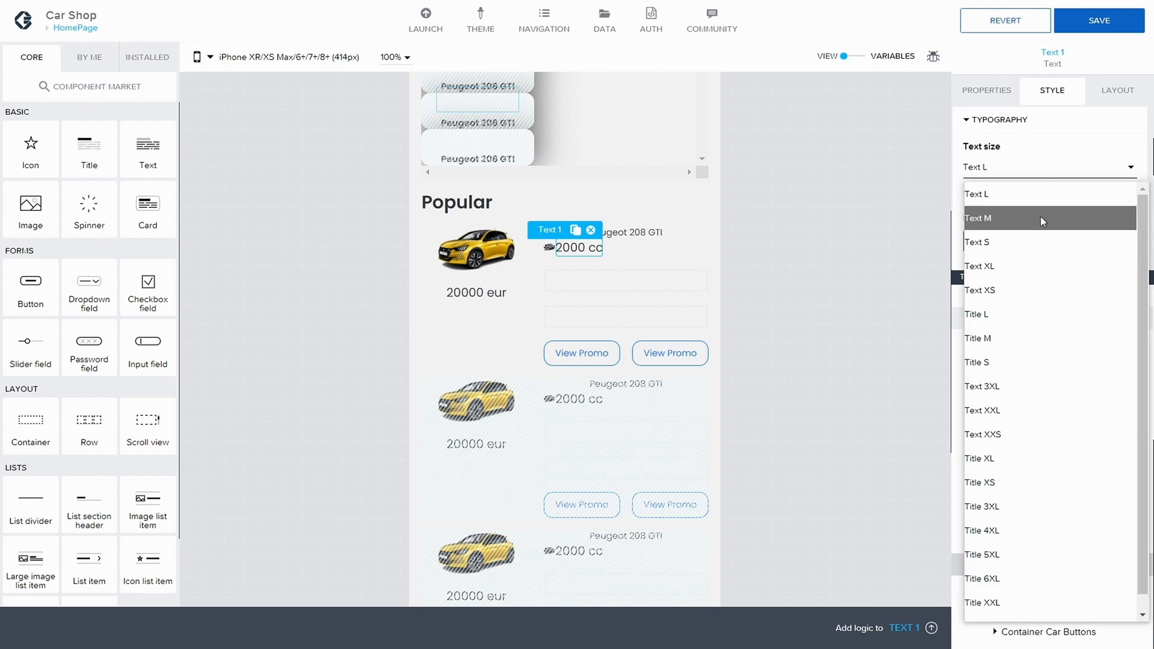
{"action": "left_click", "coordinate": [1030, 246]}
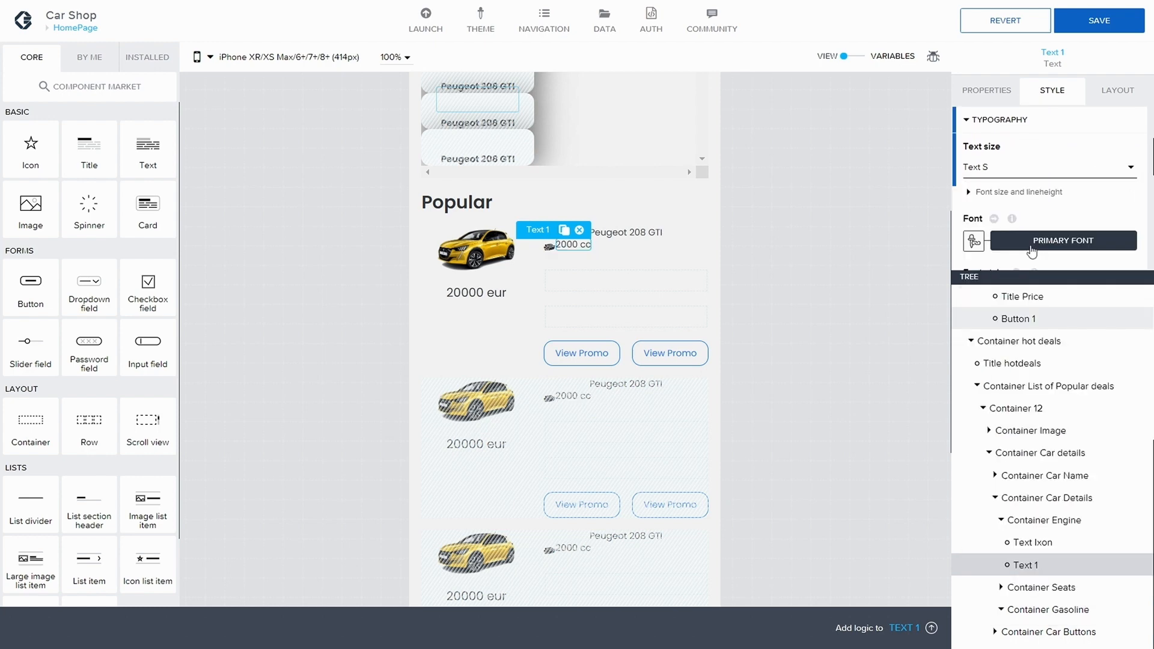
{"action": "left_click", "coordinate": [1102, 22]}
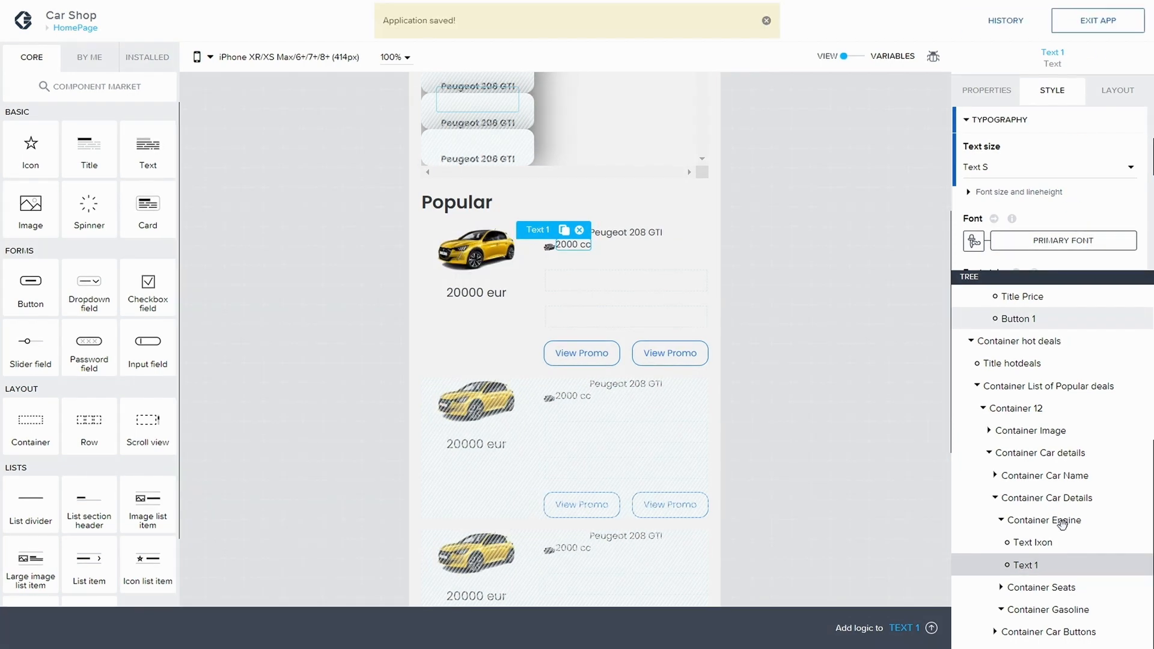
Step: Align Container Engine's children vertically to the middle and justify them to the left, then save
{"action": "left_click", "coordinate": [1067, 514]}
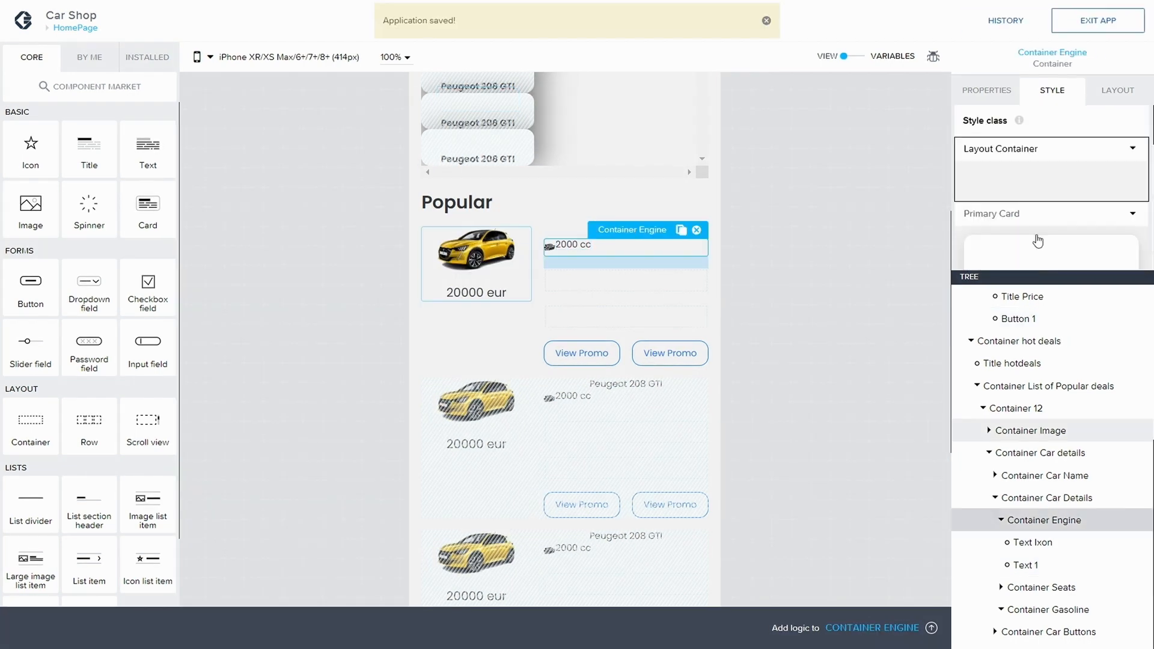
{"action": "left_click", "coordinate": [1117, 91]}
{"action": "scroll", "coordinate": [1049, 210], "scroll_direction": "down", "scroll_amount": 1}
{"action": "scroll", "coordinate": [1046, 219], "scroll_direction": "down", "scroll_amount": 1}
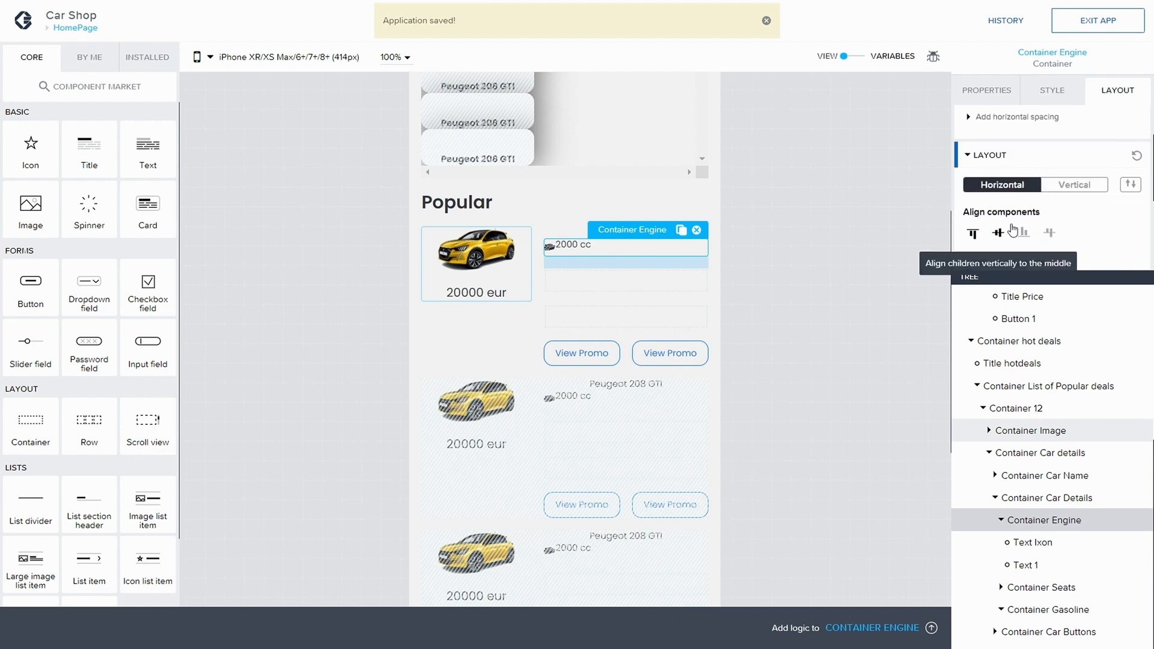
{"action": "left_click", "coordinate": [998, 236]}
{"action": "scroll", "coordinate": [1001, 235], "scroll_direction": "down", "scroll_amount": 1}
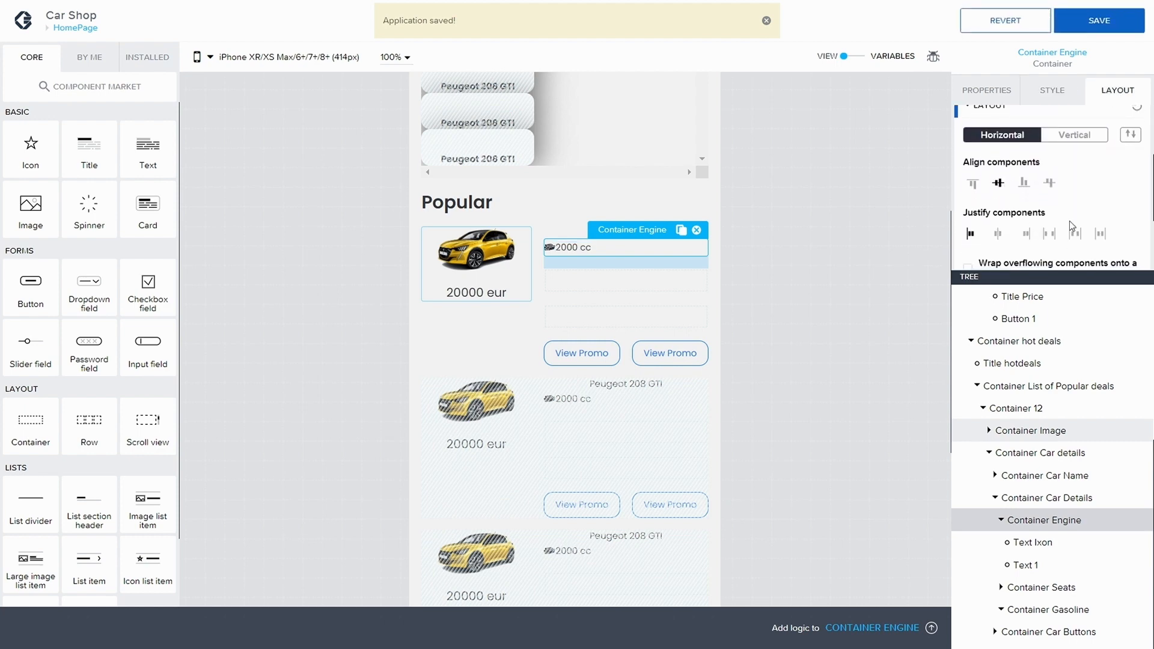
{"action": "left_click", "coordinate": [1001, 234]}
{"action": "left_click", "coordinate": [971, 235]}
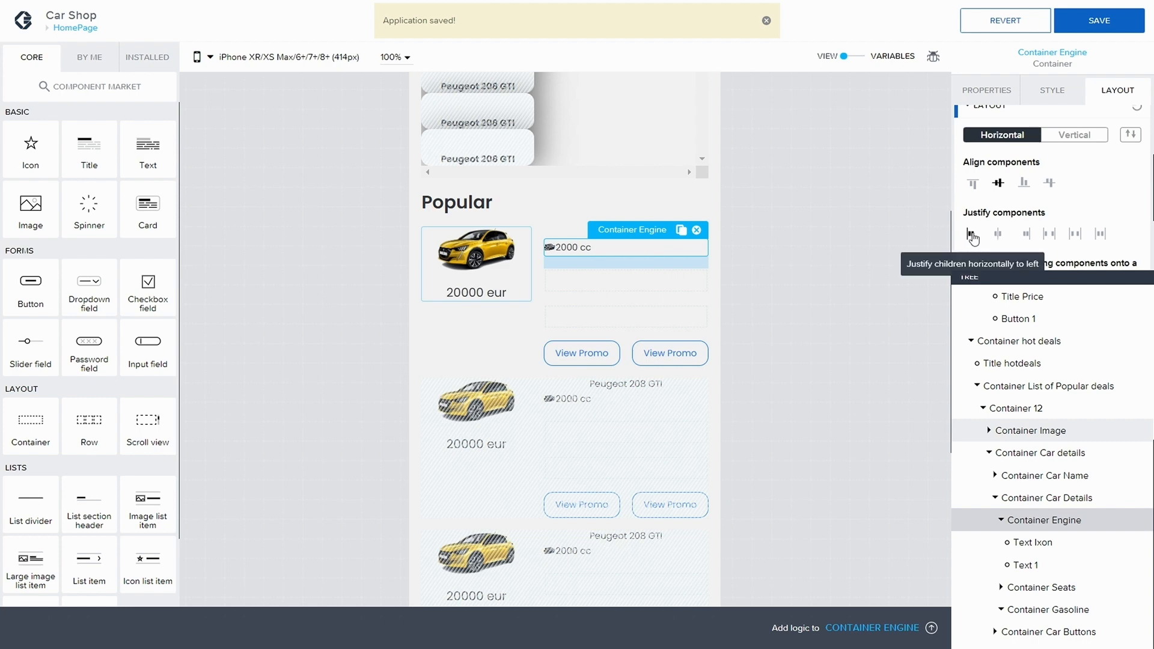
{"action": "left_click", "coordinate": [1065, 19]}
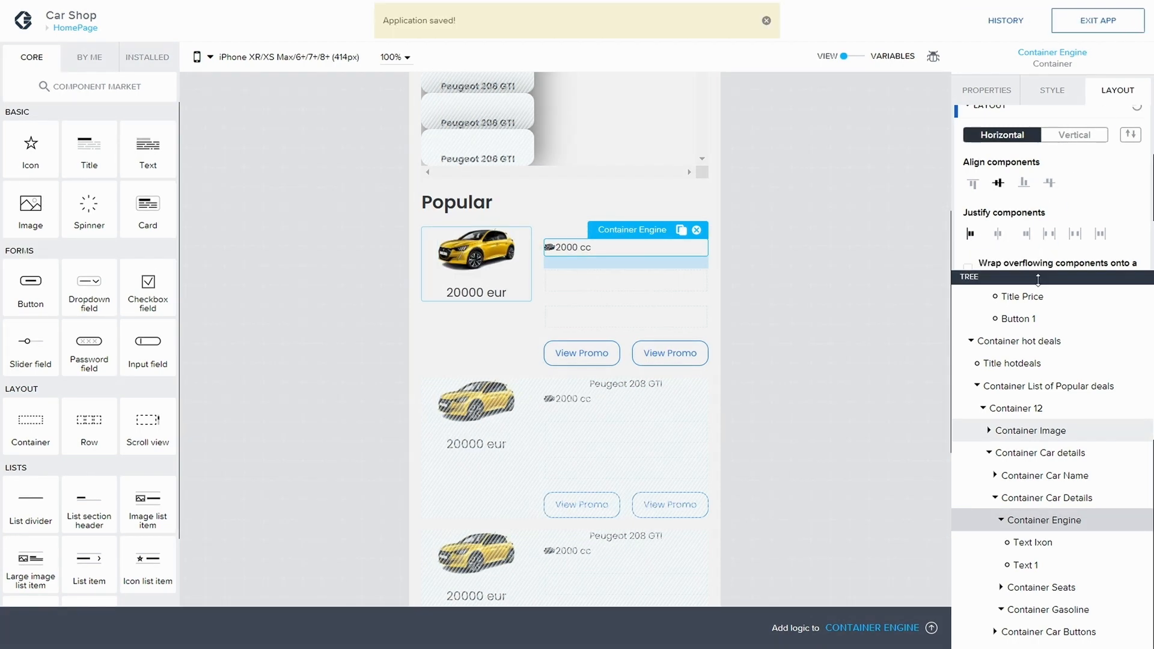
Step: Set Text Ixon's right gap to XS (4px) and save the app
{"action": "left_click", "coordinate": [1033, 543]}
{"action": "scroll", "coordinate": [1051, 155], "scroll_direction": "up", "scroll_amount": 3}
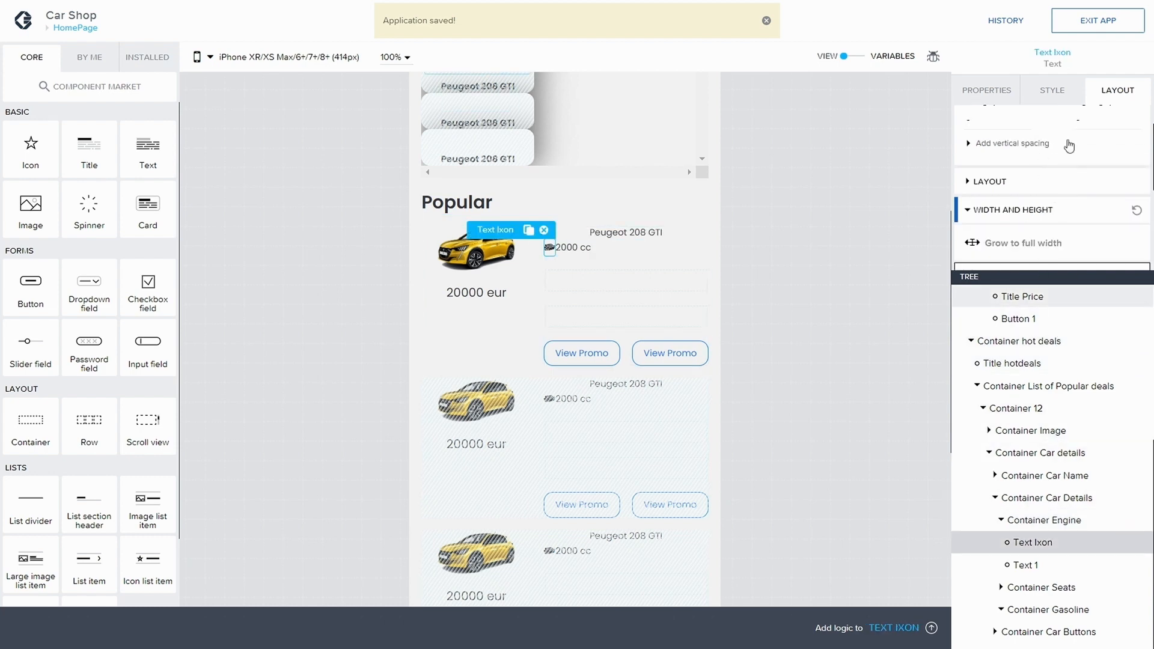
{"action": "left_click", "coordinate": [1079, 156]}
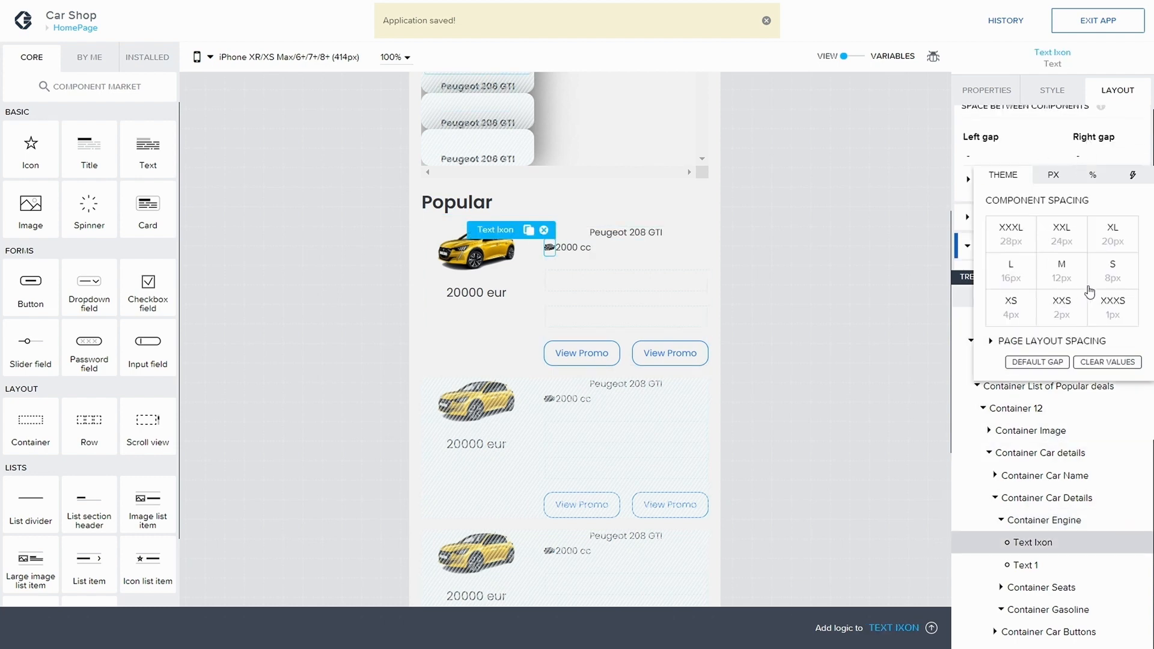
{"action": "left_click", "coordinate": [1020, 317]}
{"action": "left_click", "coordinate": [1099, 28]}
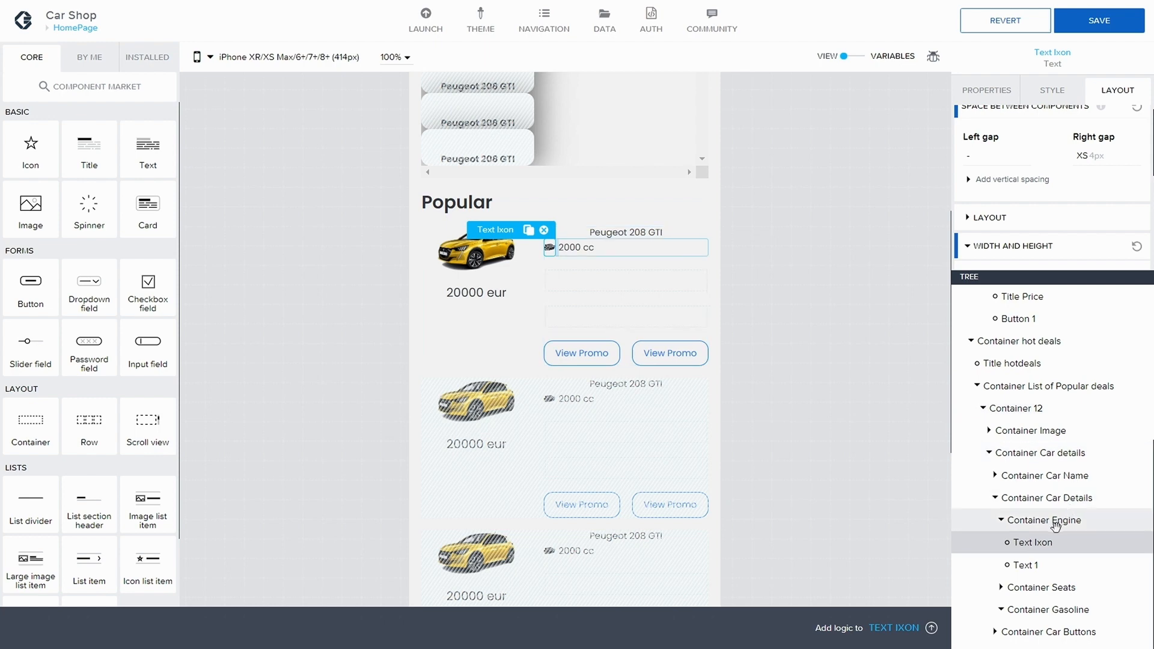
Step: Copy Text Ixon and Text 1 from Container Engine and paste both into Container Seats
{"action": "key", "text": "ctrl+c"}
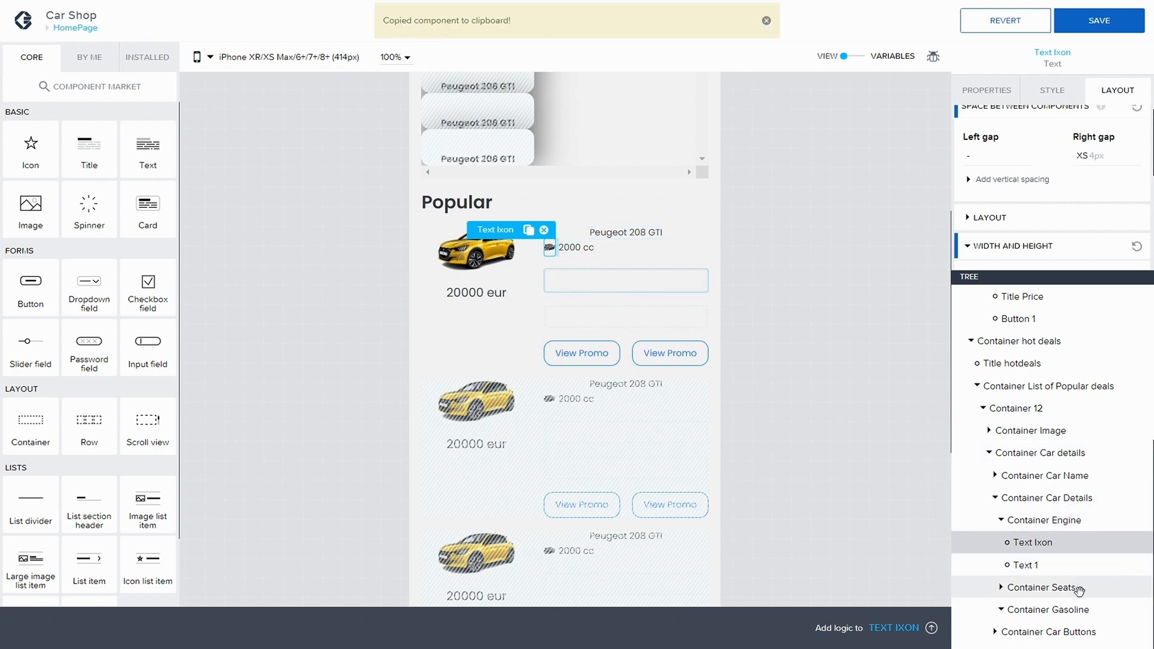
{"action": "left_click", "coordinate": [1001, 589]}
{"action": "left_click", "coordinate": [1055, 588]}
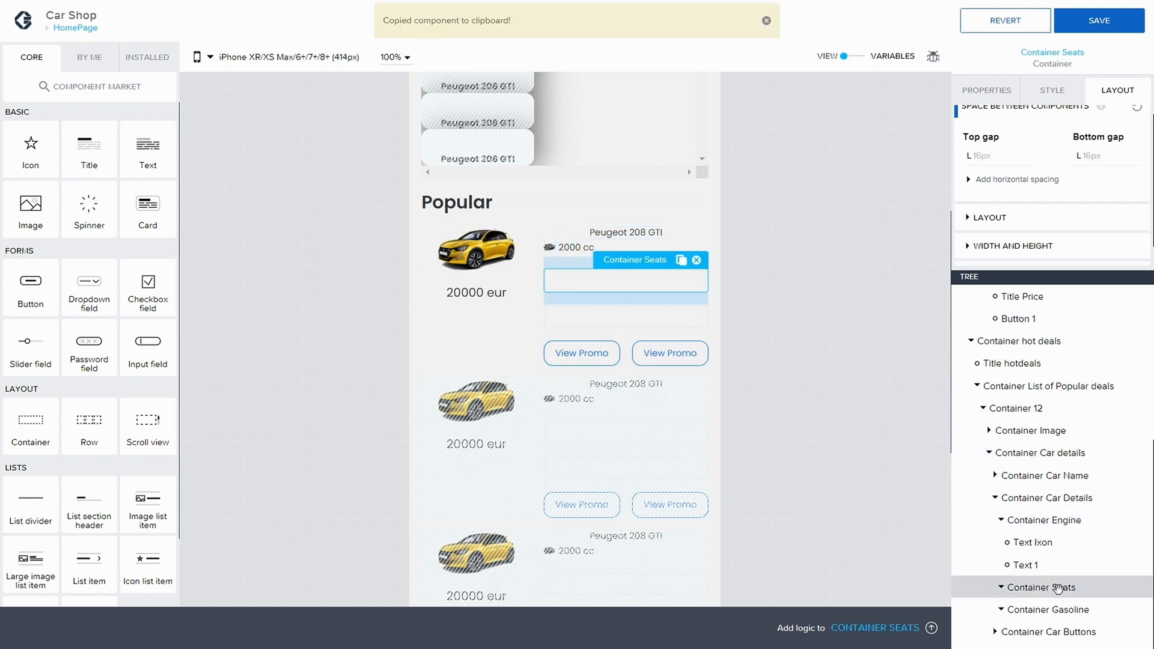
{"action": "key", "text": "ctrl+v"}
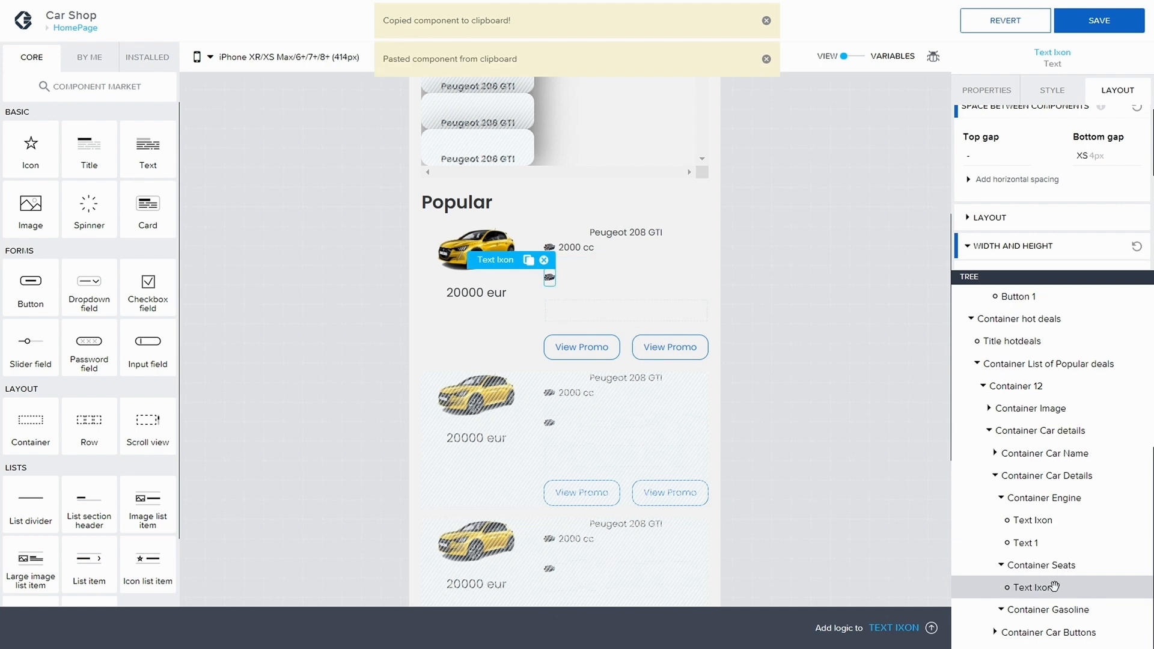
{"action": "left_click", "coordinate": [1035, 544]}
{"action": "key", "text": "ctrl+c"}
{"action": "left_click", "coordinate": [1046, 567]}
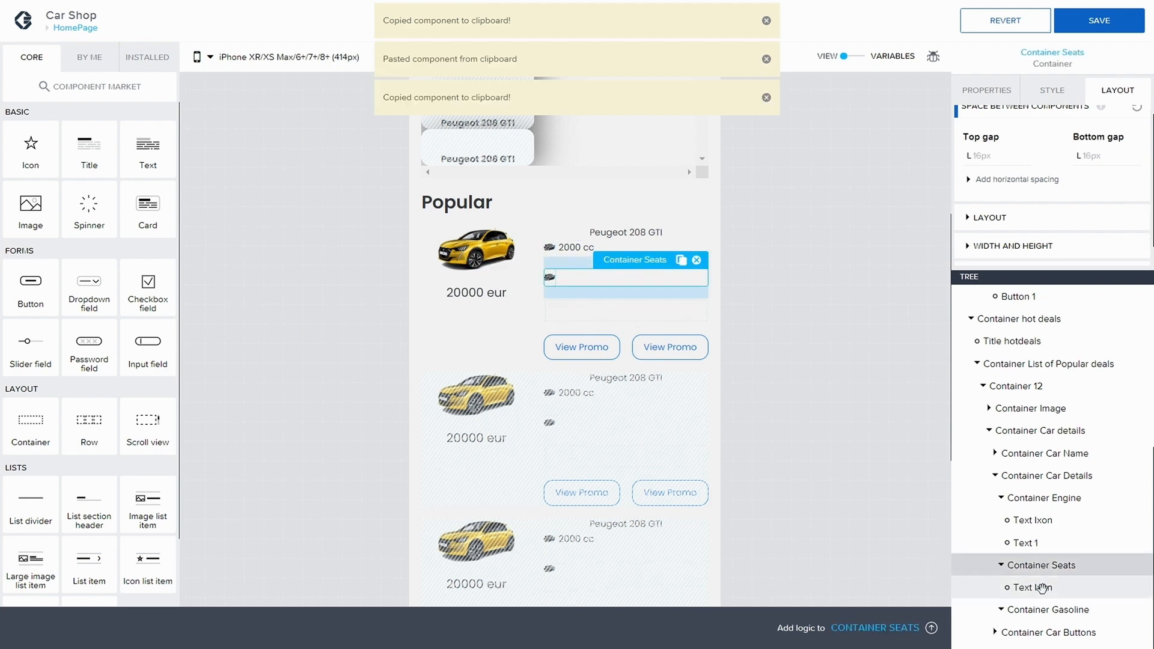
{"action": "key", "text": "ctrl+v"}
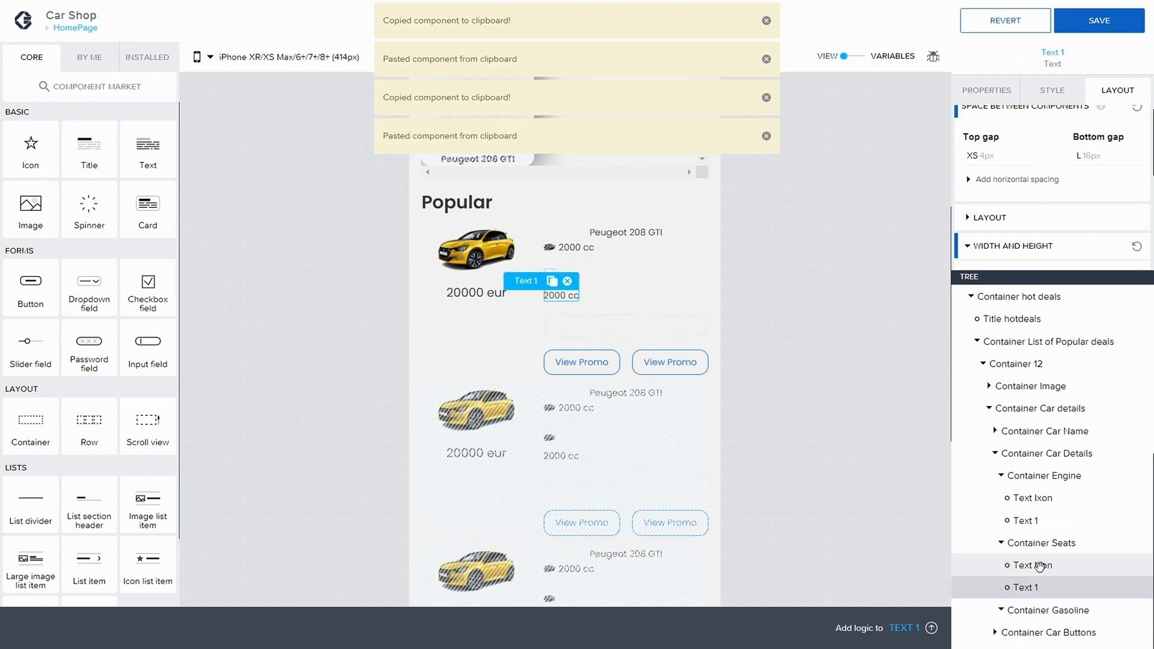
Step: Set Container Car Details' layout to horizontal and save the app
{"action": "left_click", "coordinate": [1056, 472]}
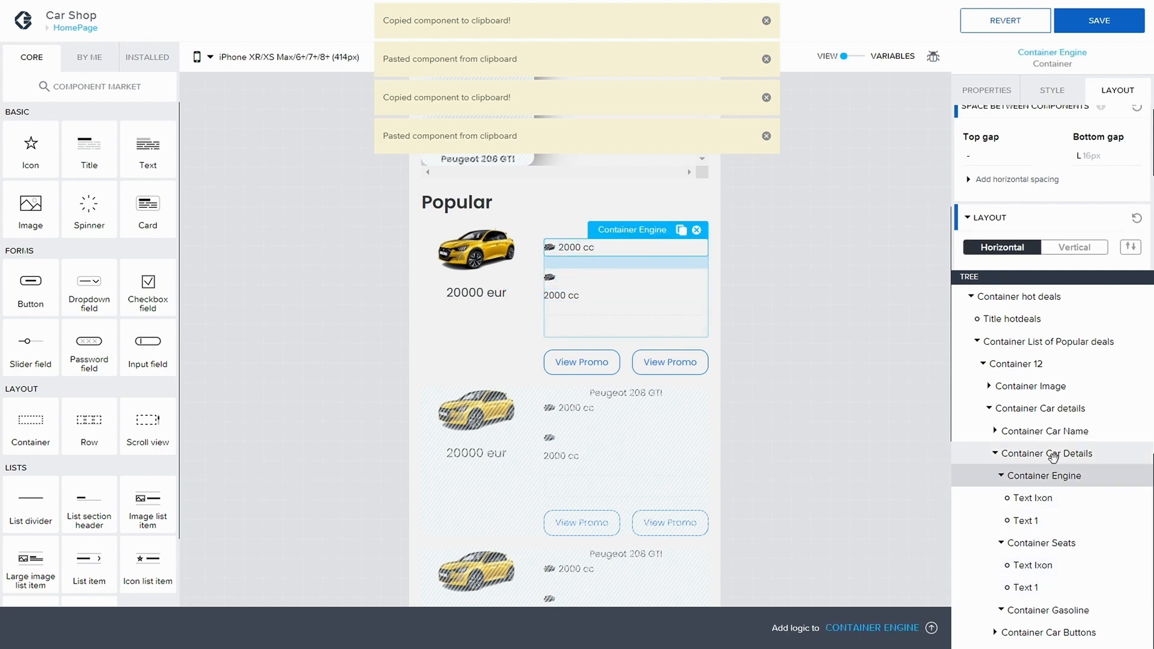
{"action": "left_click", "coordinate": [1053, 455]}
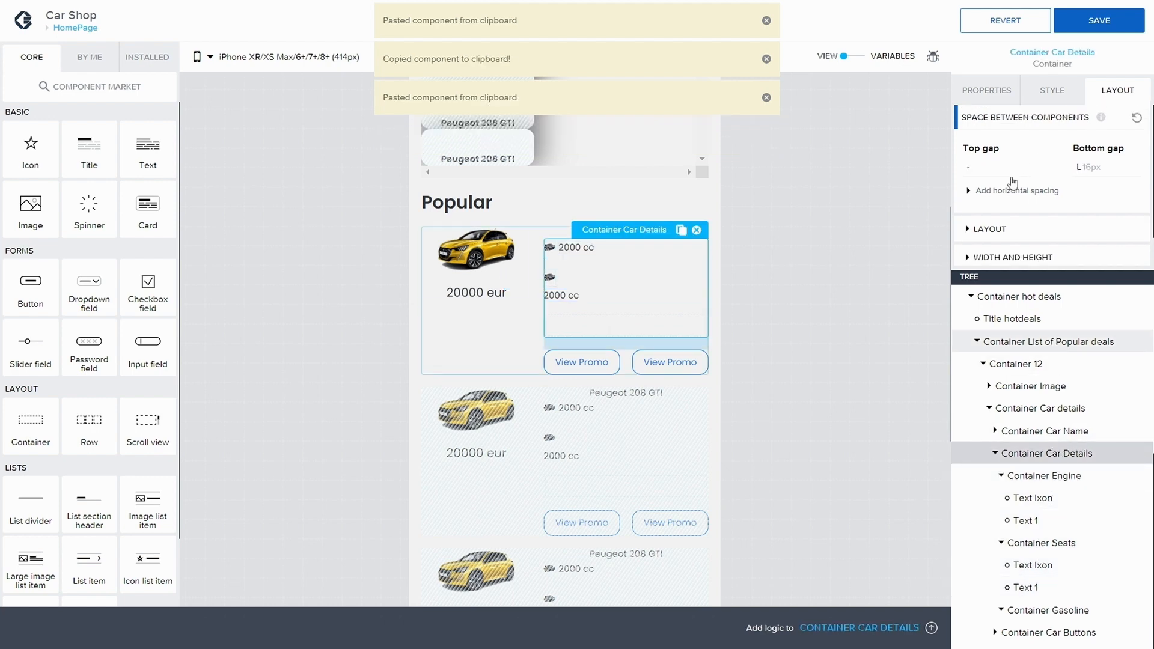
{"action": "left_click", "coordinate": [992, 229]}
{"action": "scroll", "coordinate": [1016, 216], "scroll_direction": "down", "scroll_amount": 1}
{"action": "left_click", "coordinate": [1010, 184]}
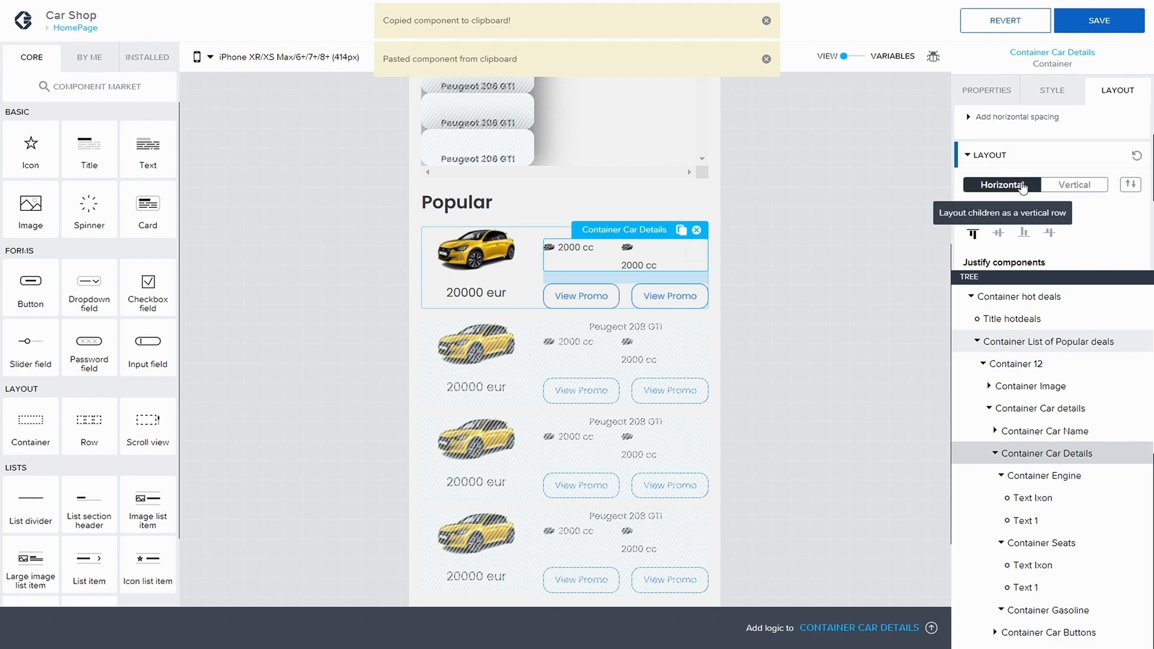
{"action": "left_click", "coordinate": [1111, 22]}
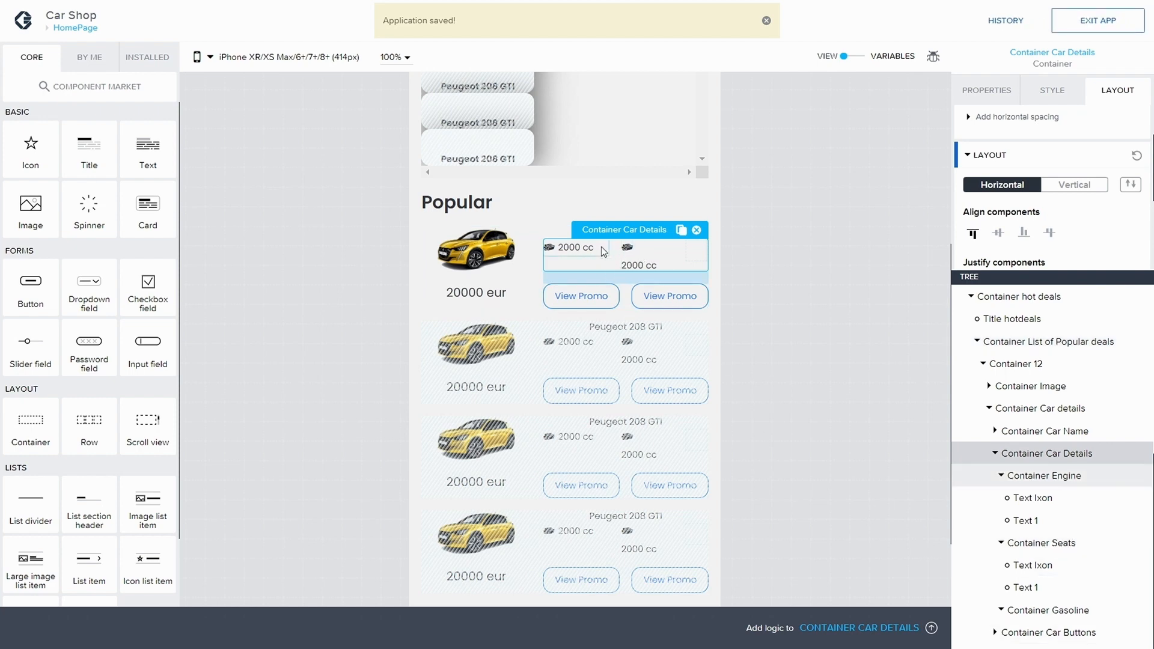
Step: Clear the bottom gap values of Container Car Details
{"action": "left_click", "coordinate": [601, 246]}
{"action": "left_click", "coordinate": [620, 252]}
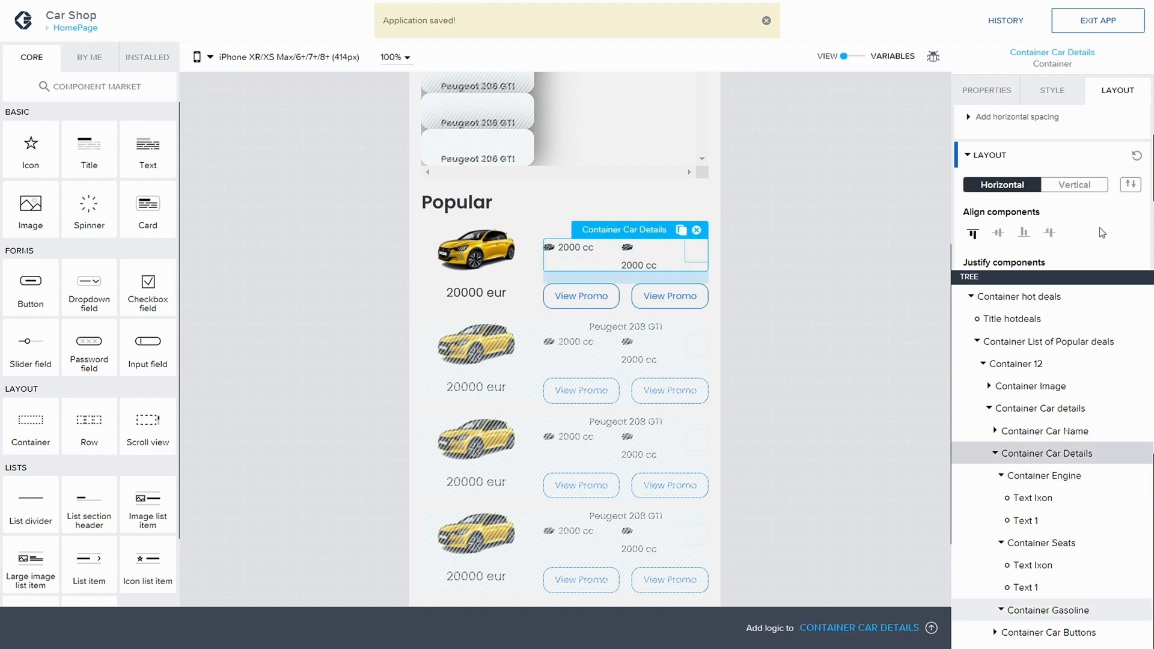
{"action": "left_click", "coordinate": [1094, 168]}
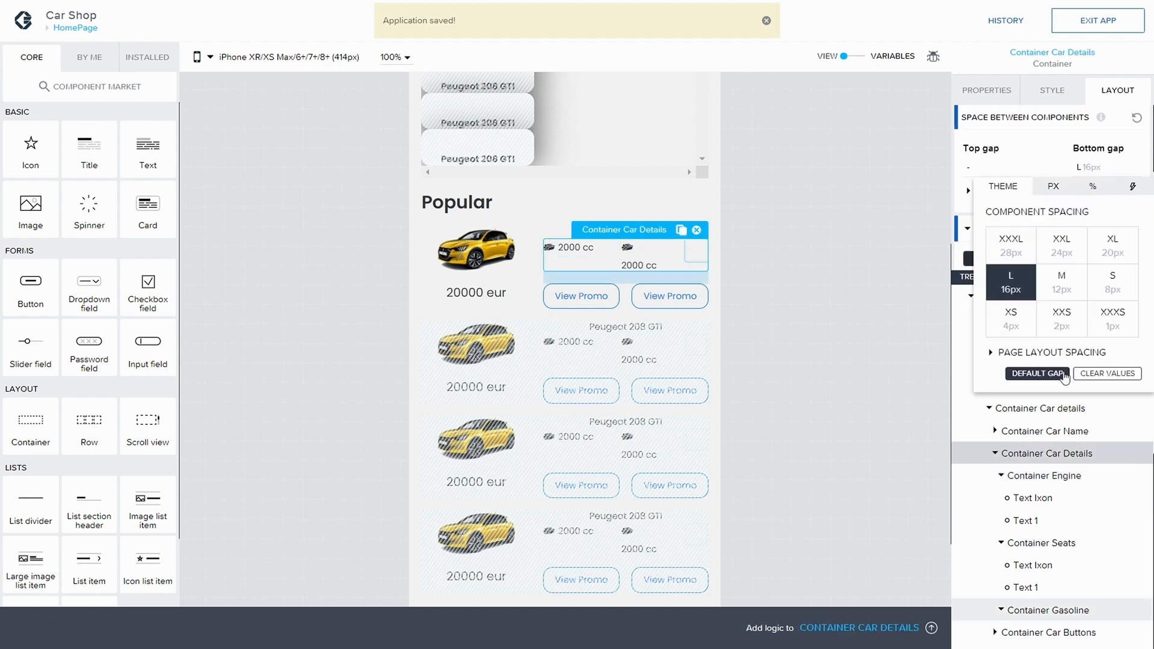
{"action": "left_click", "coordinate": [1107, 373]}
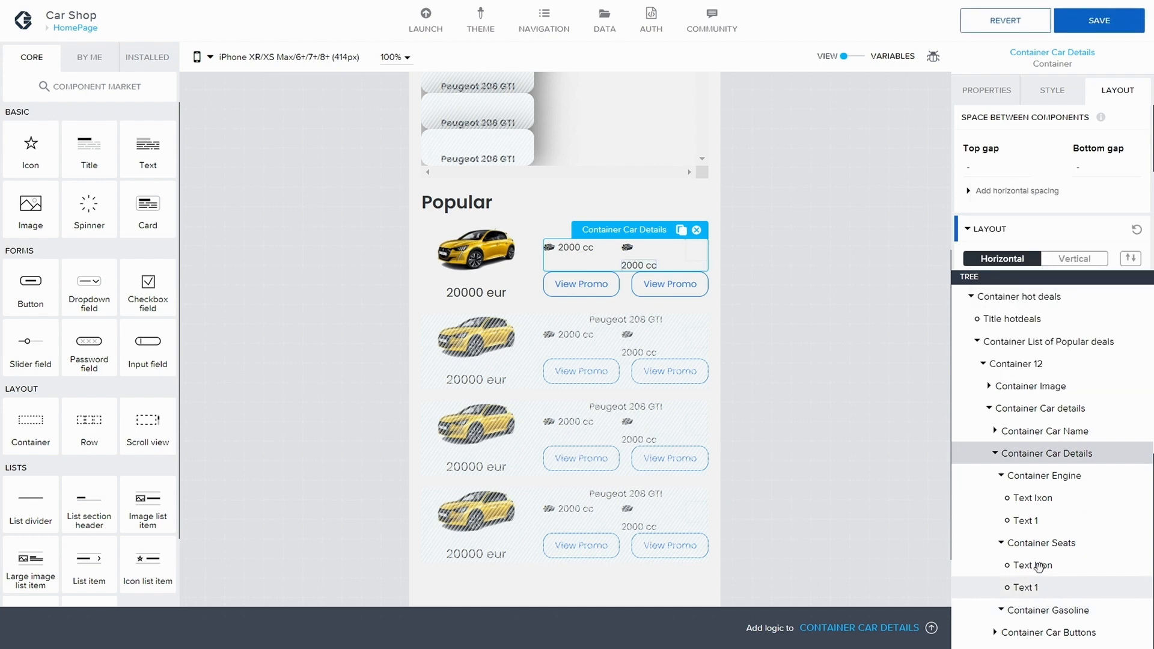
Step: Set Container Seats' layout to horizontal, align children vertically to the middle, and justify them left
{"action": "left_click", "coordinate": [1050, 543]}
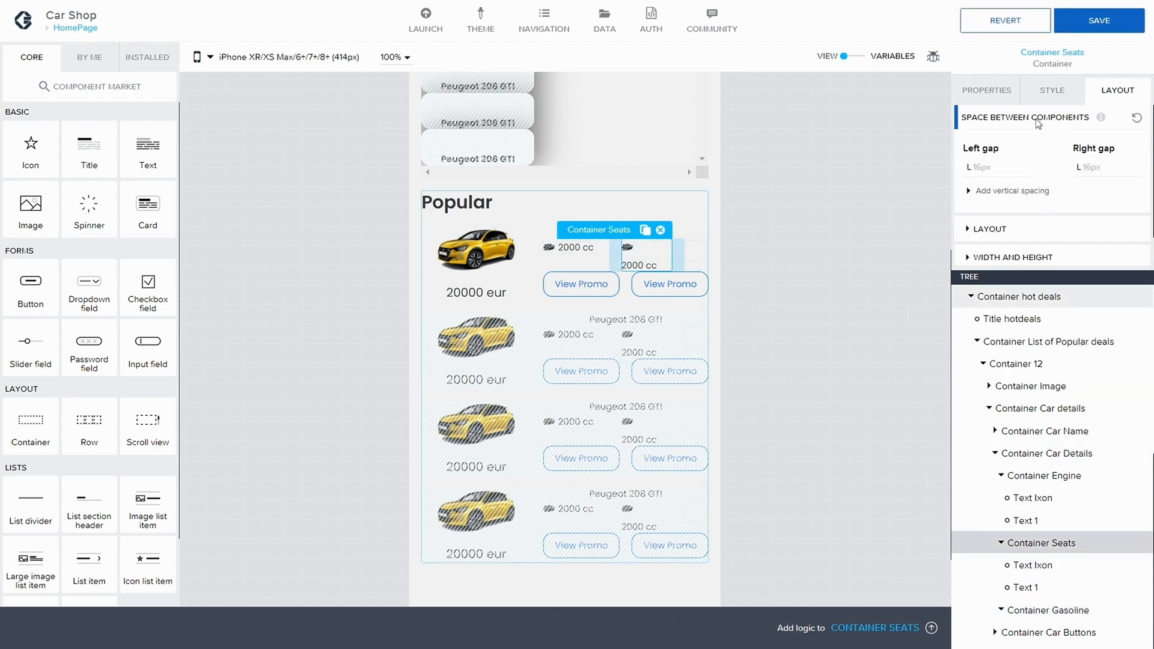
{"action": "left_click", "coordinate": [989, 229]}
{"action": "scroll", "coordinate": [1003, 240], "scroll_direction": "down", "scroll_amount": 1}
{"action": "left_click", "coordinate": [1003, 235]}
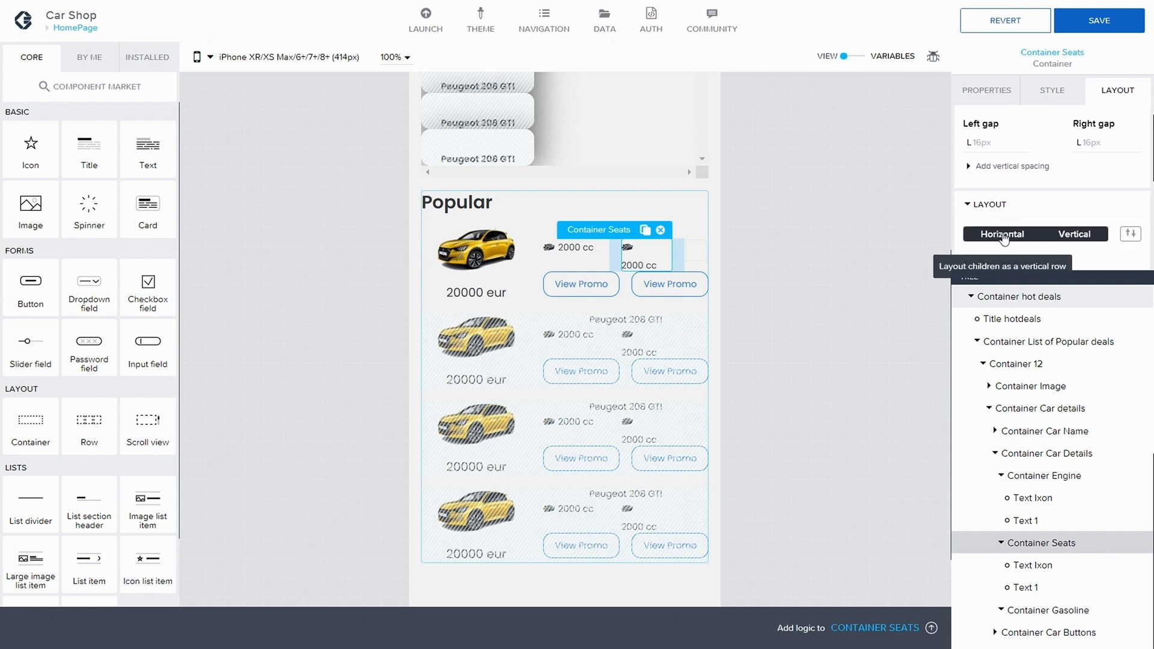
{"action": "scroll", "coordinate": [1016, 236], "scroll_direction": "down", "scroll_amount": 1}
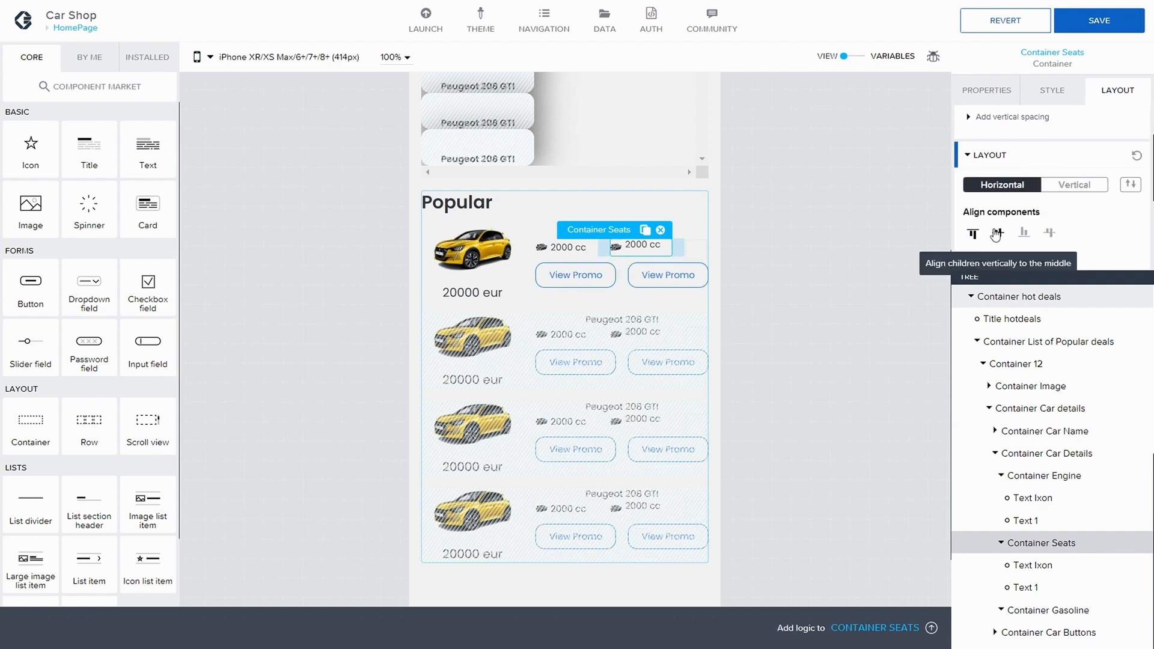
{"action": "left_click", "coordinate": [1000, 235]}
{"action": "scroll", "coordinate": [1003, 237], "scroll_direction": "down", "scroll_amount": 1}
{"action": "scroll", "coordinate": [1002, 238], "scroll_direction": "down", "scroll_amount": 1}
{"action": "left_click", "coordinate": [998, 210]}
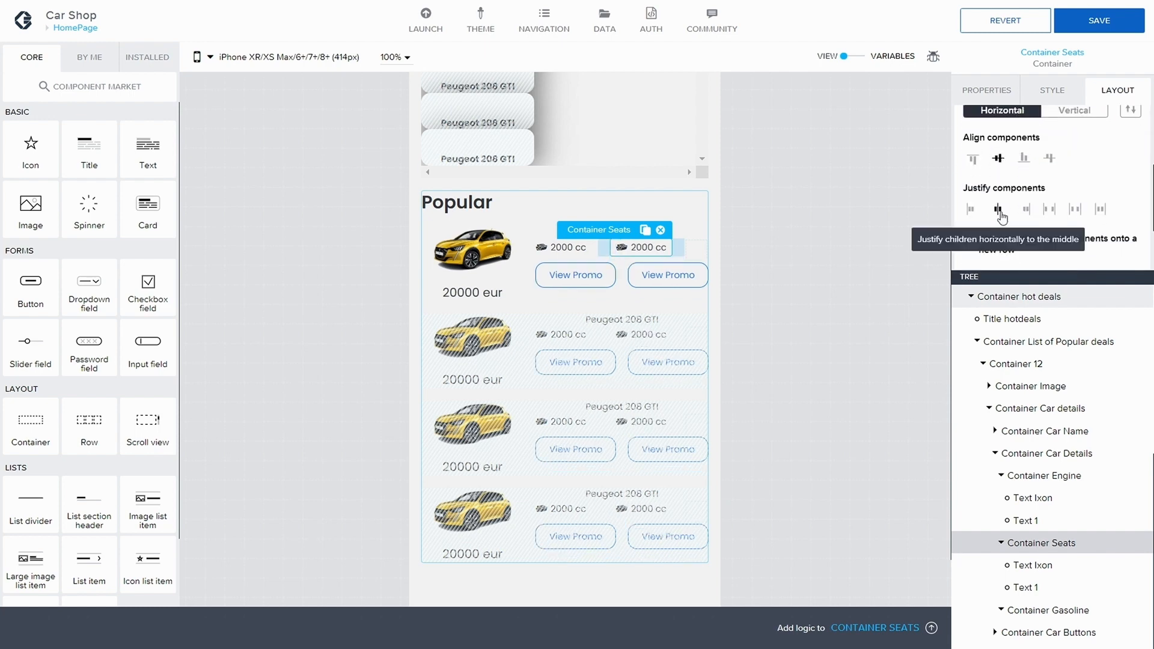
{"action": "left_click", "coordinate": [970, 209]}
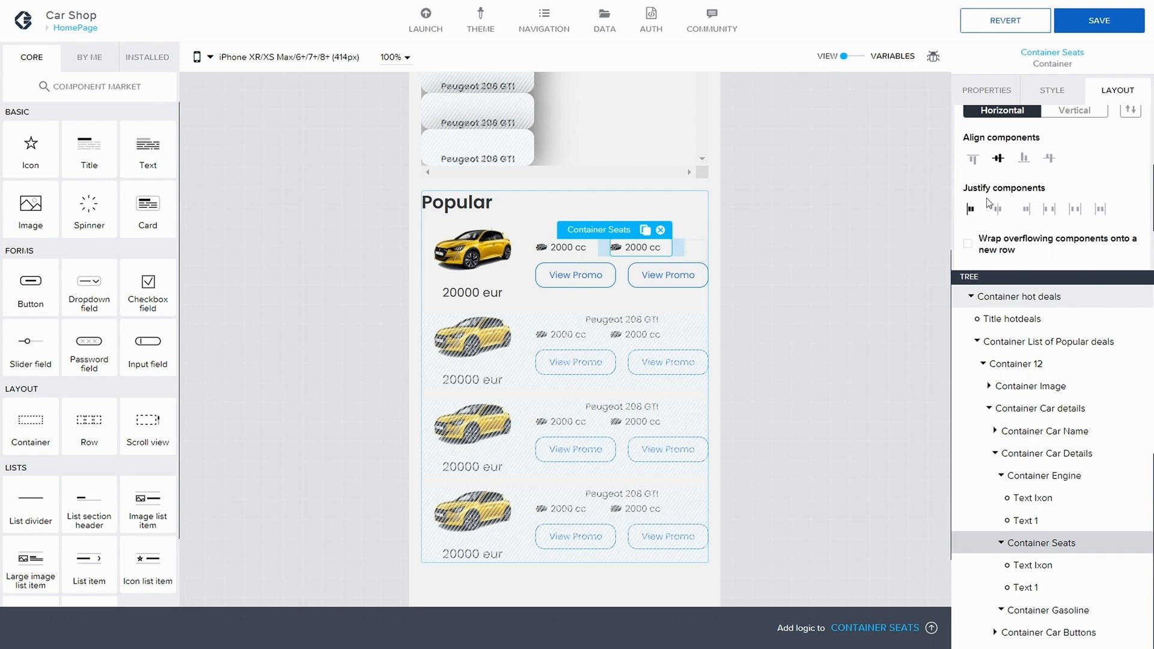
Step: Clear Container Seats' left gap and right gap values
{"action": "scroll", "coordinate": [1096, 158], "scroll_direction": "up", "scroll_amount": 2}
{"action": "scroll", "coordinate": [1048, 165], "scroll_direction": "up", "scroll_amount": 4}
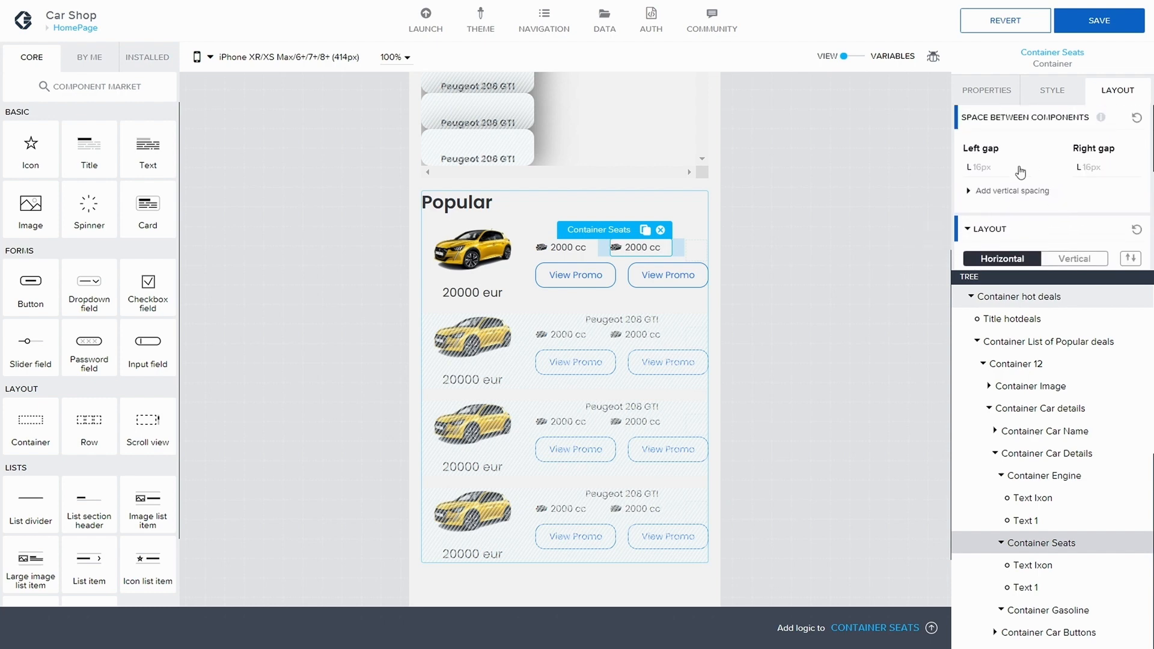
{"action": "left_click", "coordinate": [999, 170]}
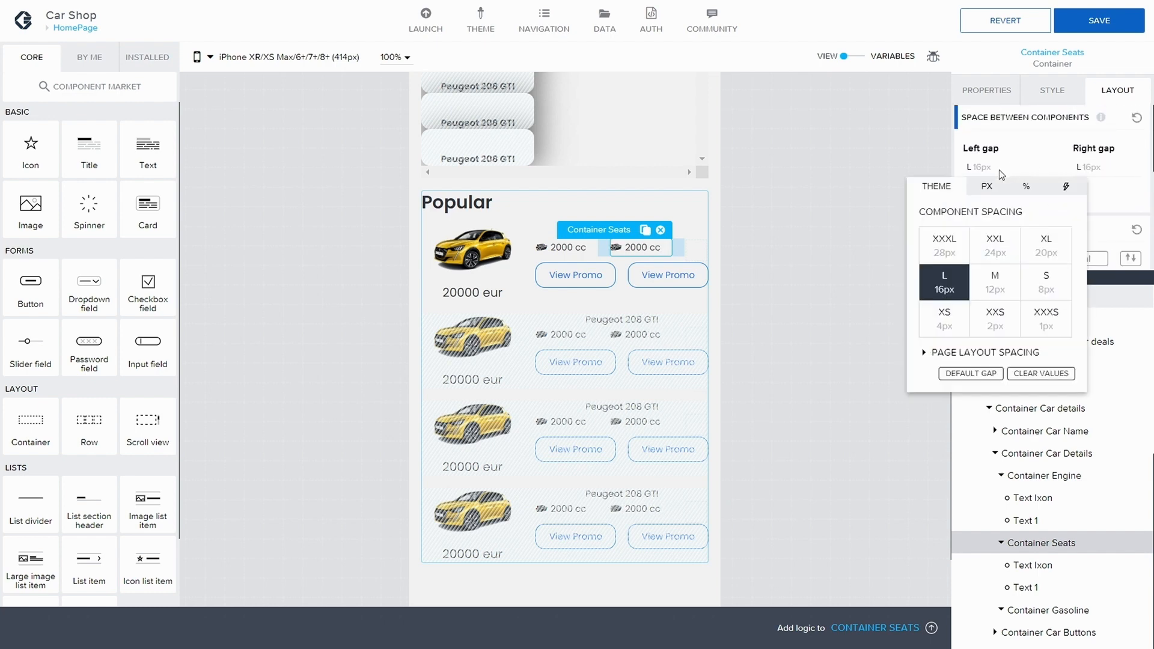
{"action": "left_click", "coordinate": [1025, 374]}
{"action": "left_click", "coordinate": [1090, 169]}
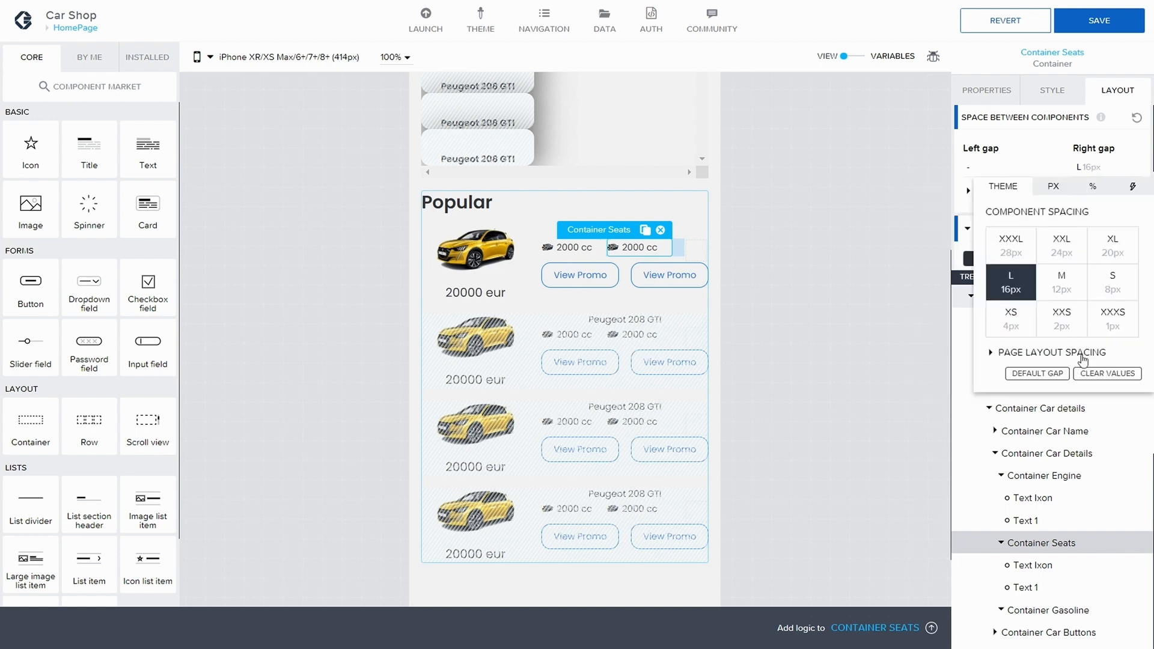
{"action": "left_click", "coordinate": [1089, 373]}
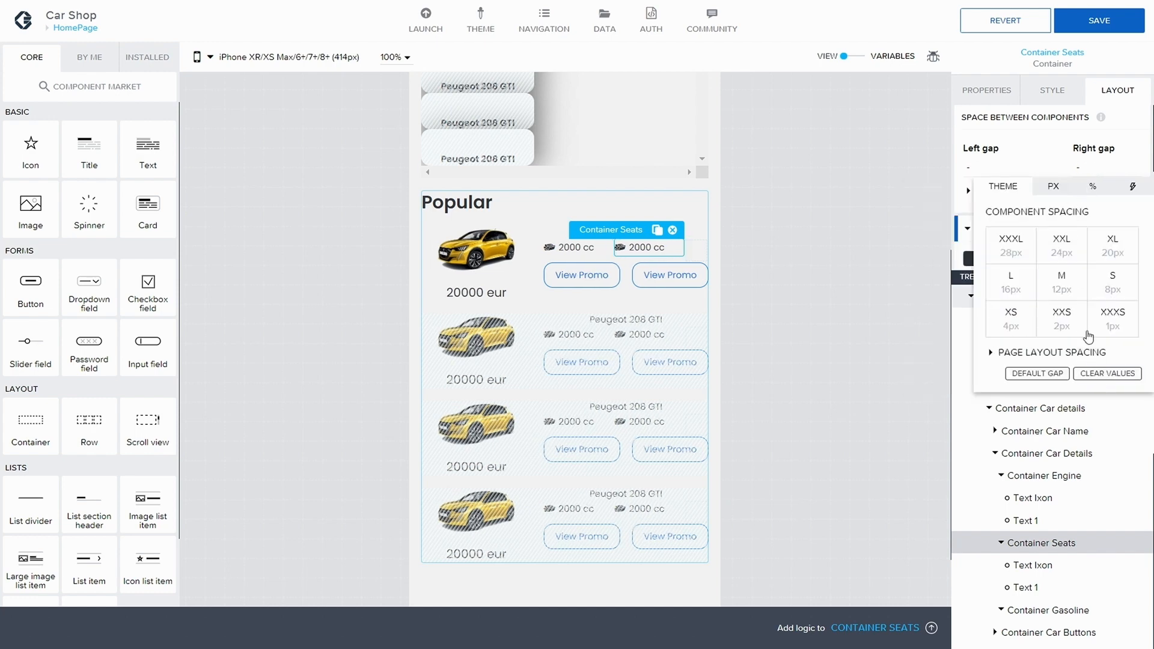
Step: Save the app, then set the seats icon text in Container Seats to P and save again
{"action": "left_click", "coordinate": [1109, 23]}
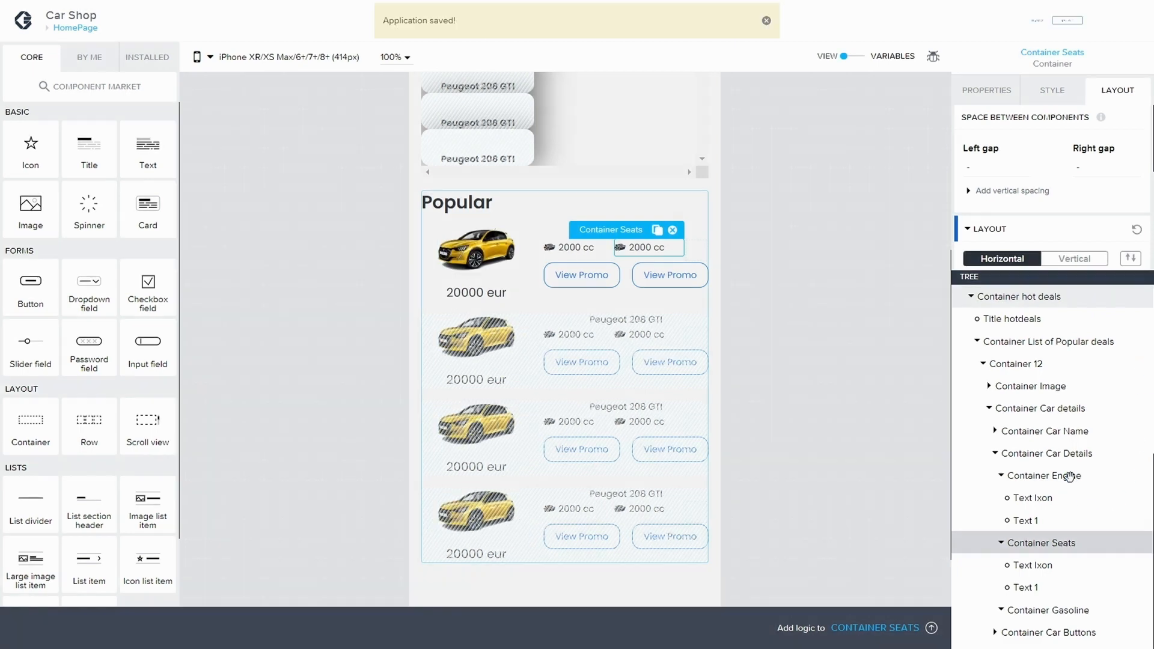
{"action": "left_click", "coordinate": [1071, 477]}
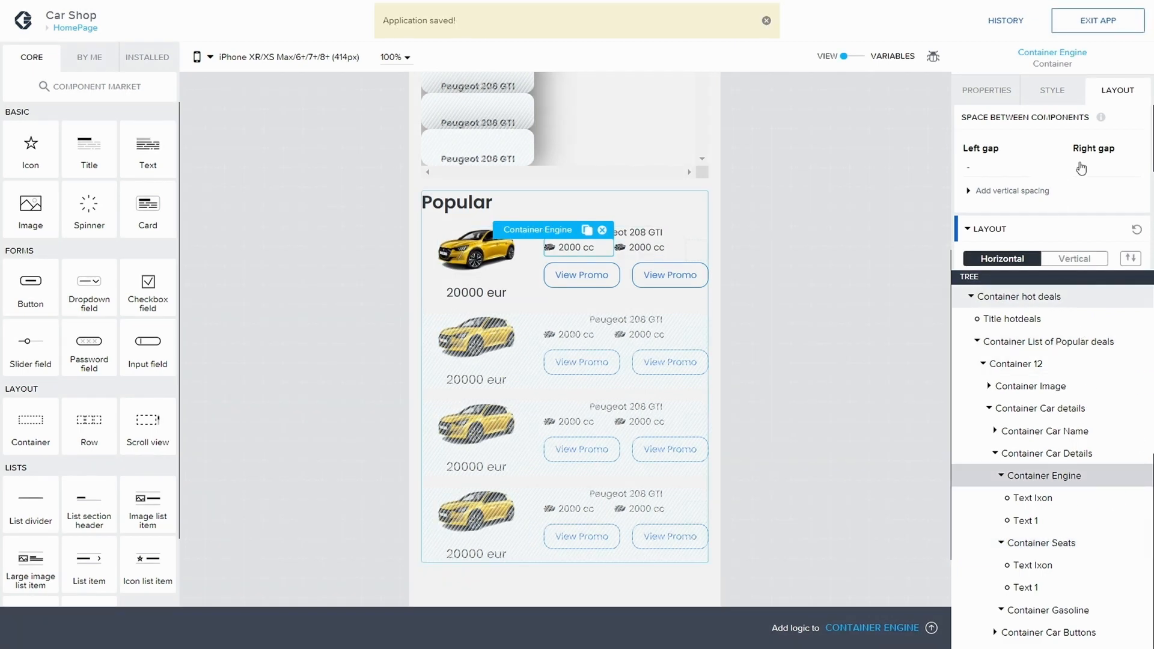
{"action": "left_click", "coordinate": [970, 190]}
{"action": "left_click", "coordinate": [972, 190]}
{"action": "left_click", "coordinate": [1039, 565]}
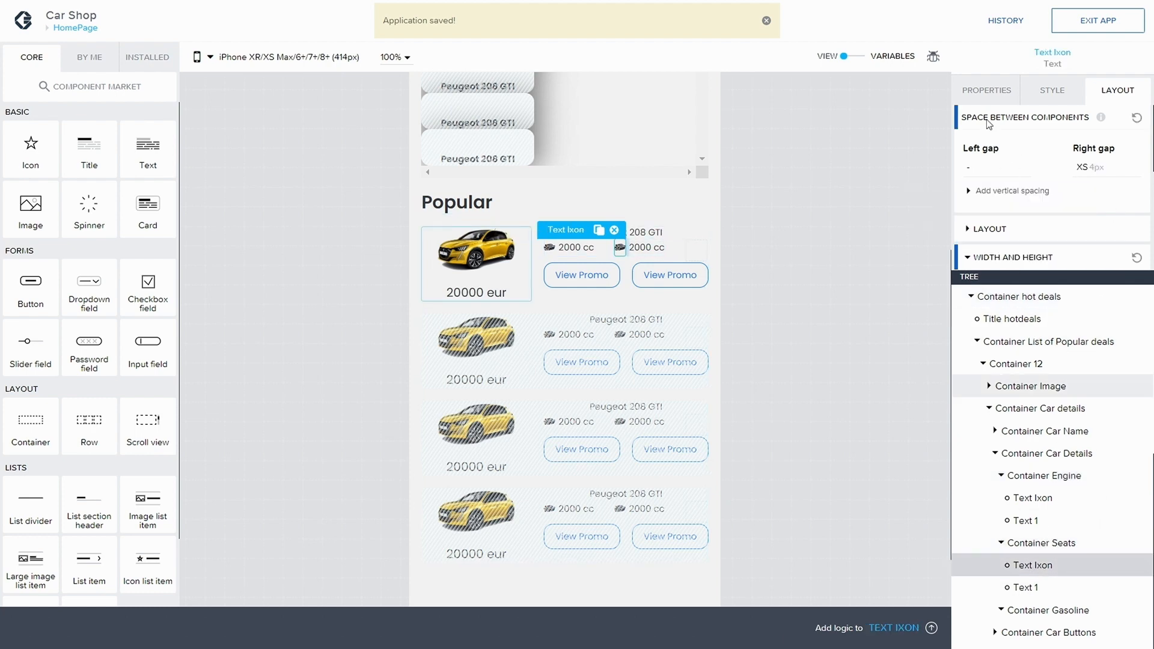
{"action": "left_click", "coordinate": [987, 91]}
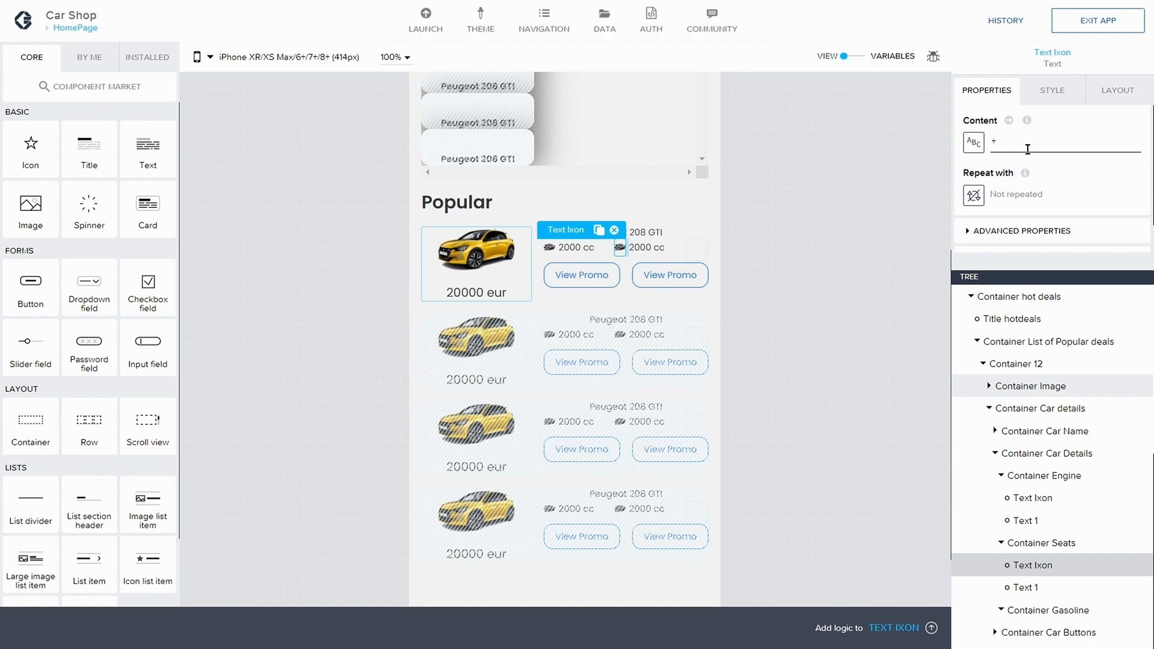
{"action": "key", "text": "BackSpace"}
{"action": "type", "text": "P"}
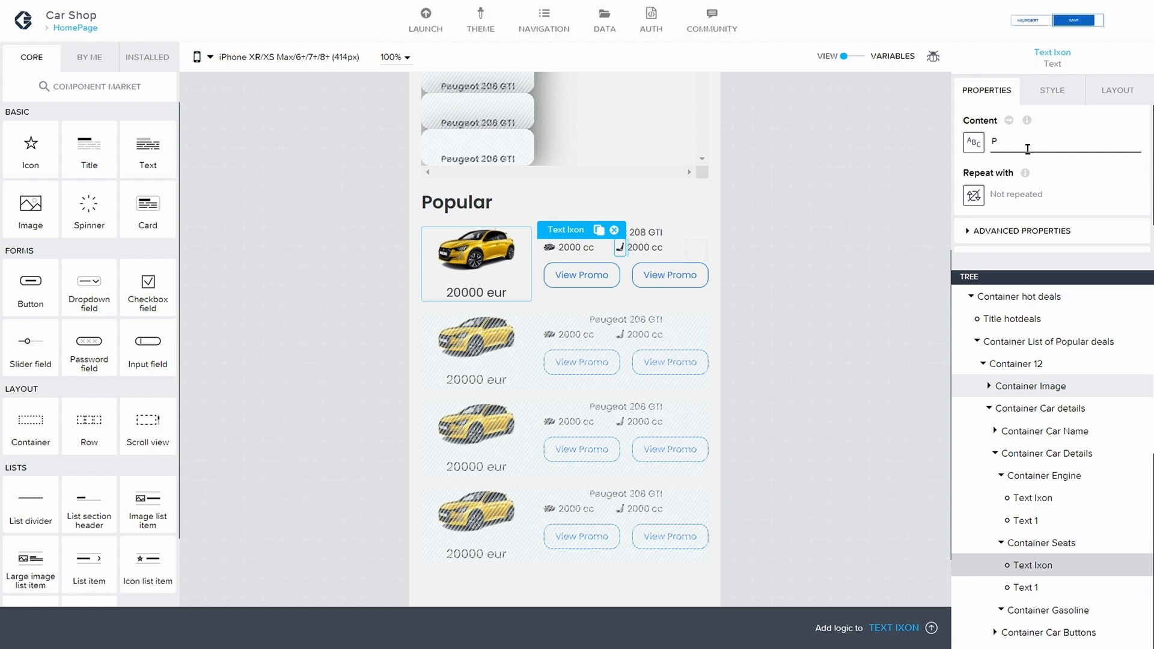
{"action": "left_click", "coordinate": [1108, 24]}
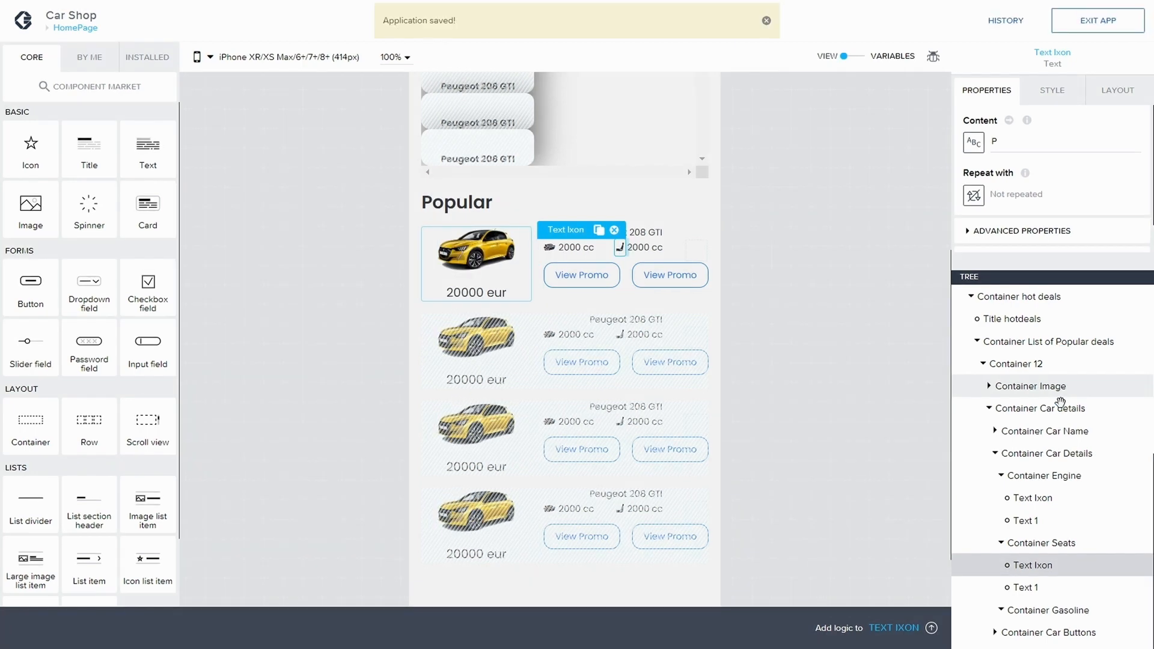
Step: Bind the seats Text 1 content to the repeated item's NoSeats property and save the app
{"action": "left_click", "coordinate": [1036, 590]}
{"action": "left_click", "coordinate": [1000, 144]}
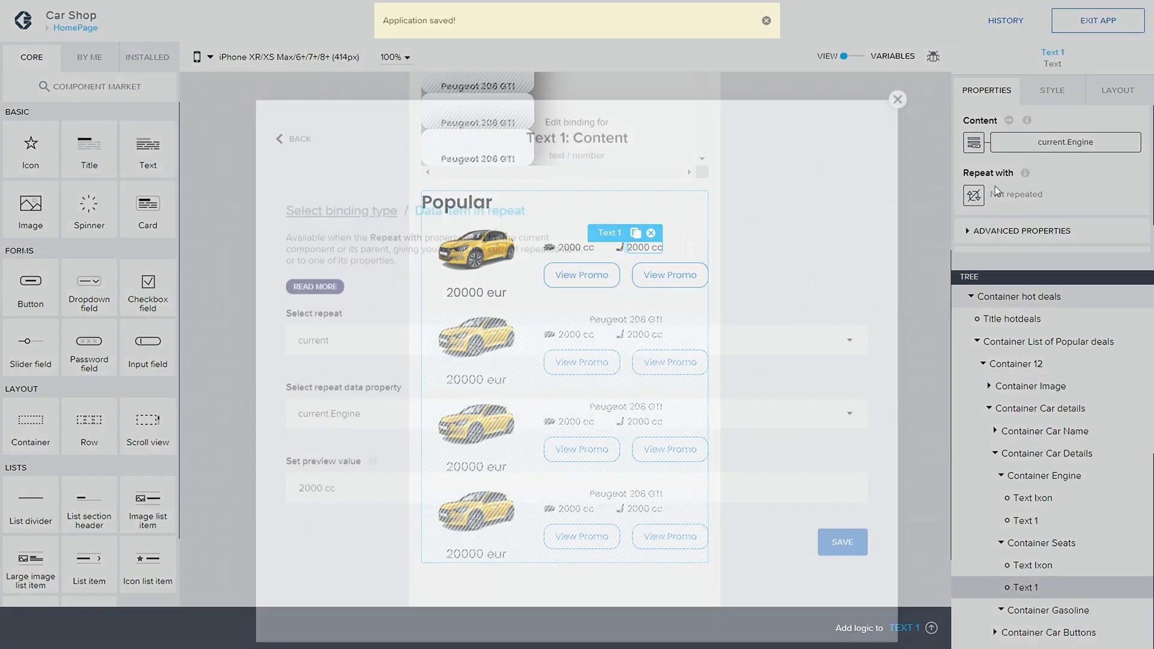
{"action": "left_click", "coordinate": [454, 368]}
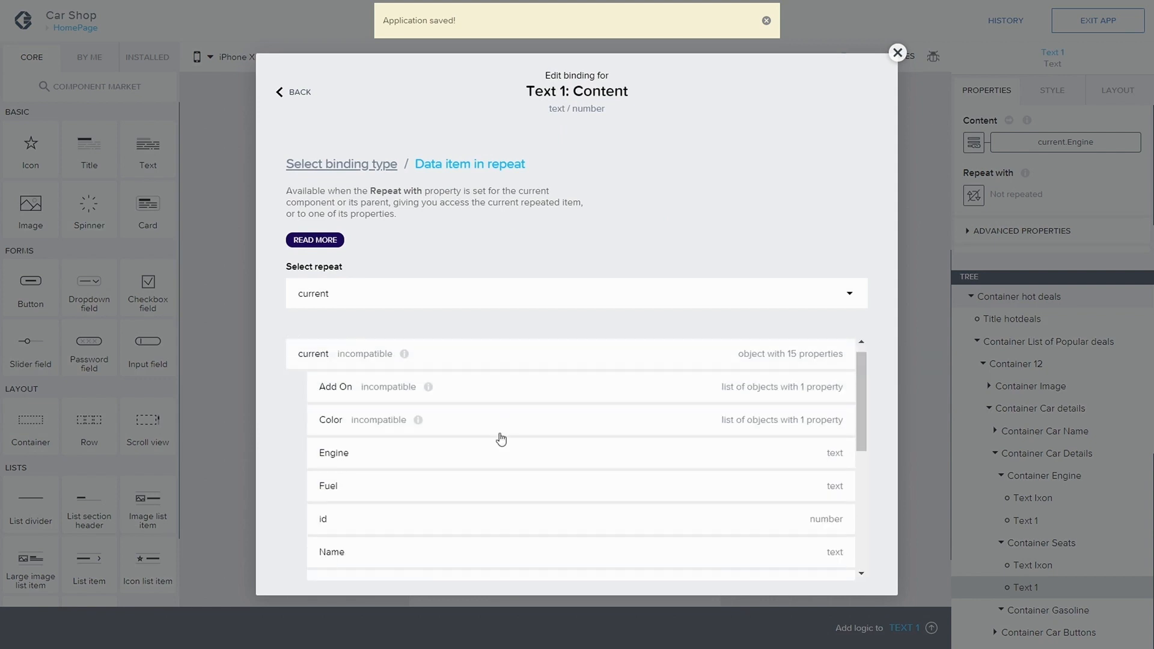
{"action": "scroll", "coordinate": [501, 438], "scroll_direction": "down", "scroll_amount": 3}
{"action": "left_click", "coordinate": [493, 478]}
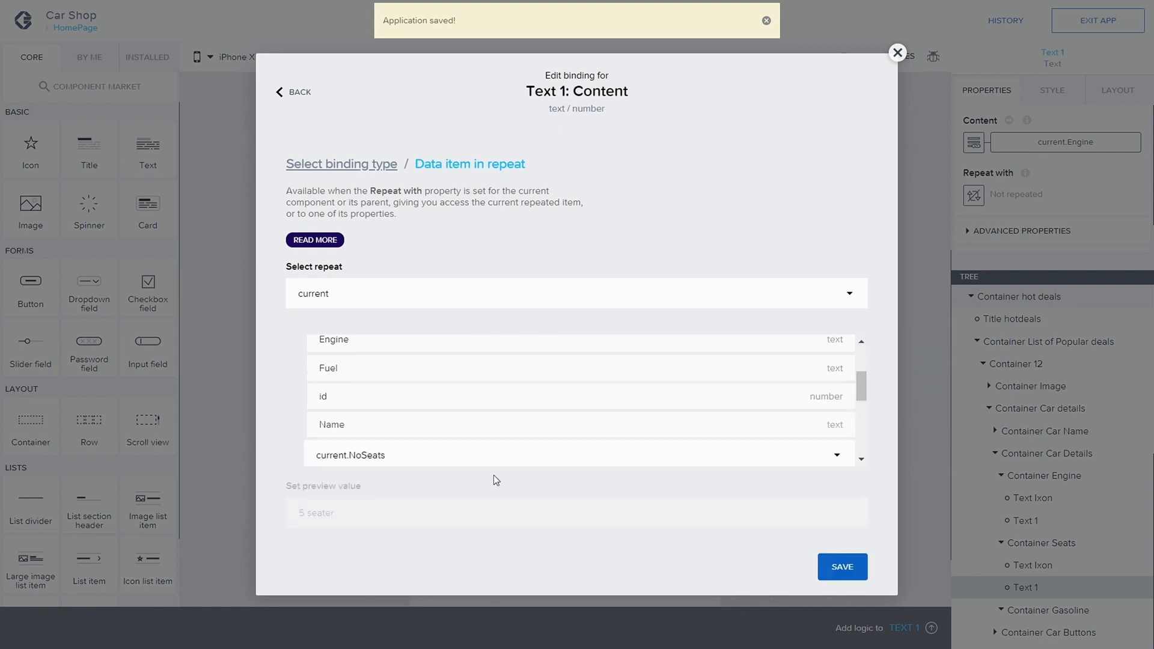
{"action": "left_click", "coordinate": [839, 496]}
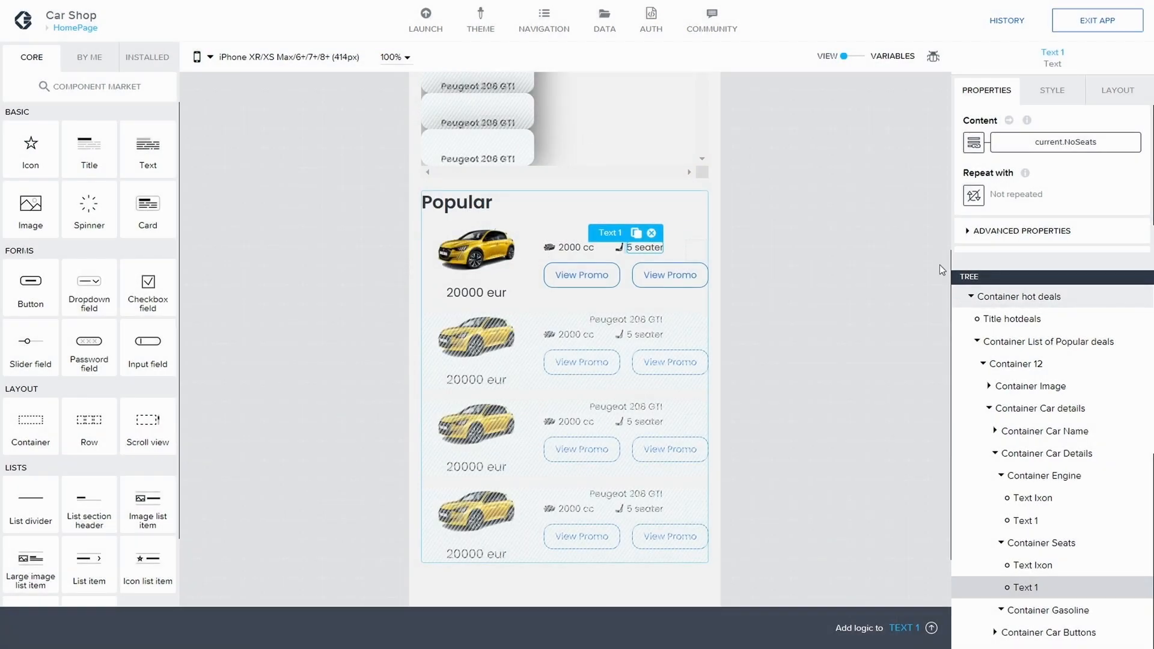
{"action": "left_click", "coordinate": [1111, 22]}
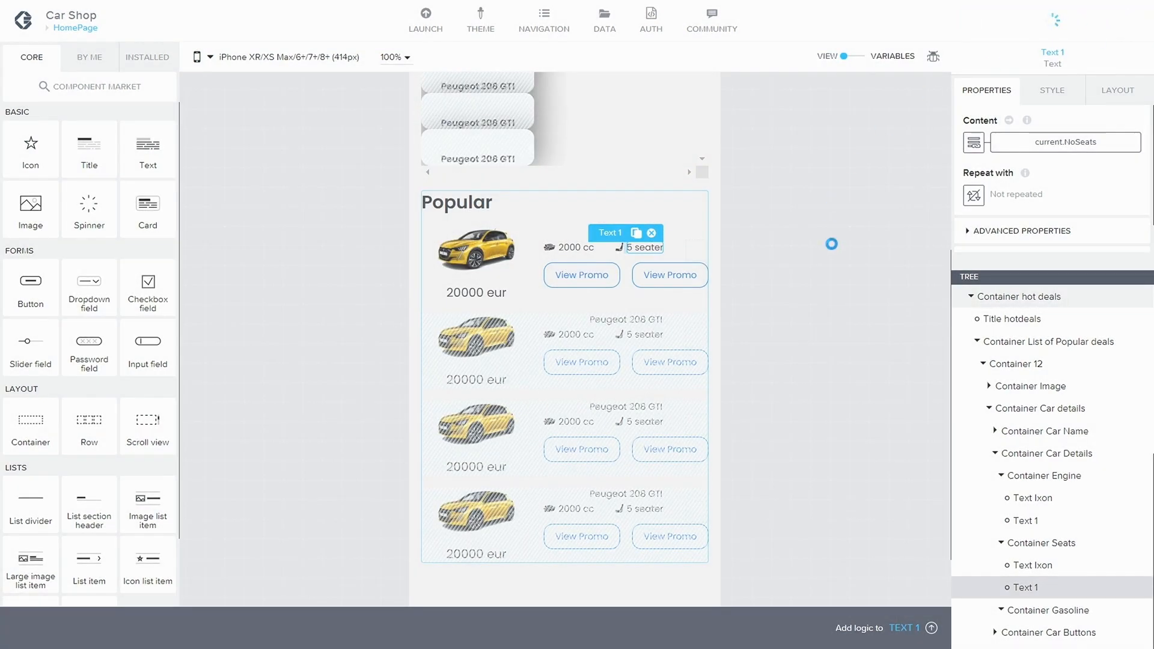
Step: Copy the seats icon text into Container Gasoline and change its content to H
{"action": "left_click", "coordinate": [1053, 571]}
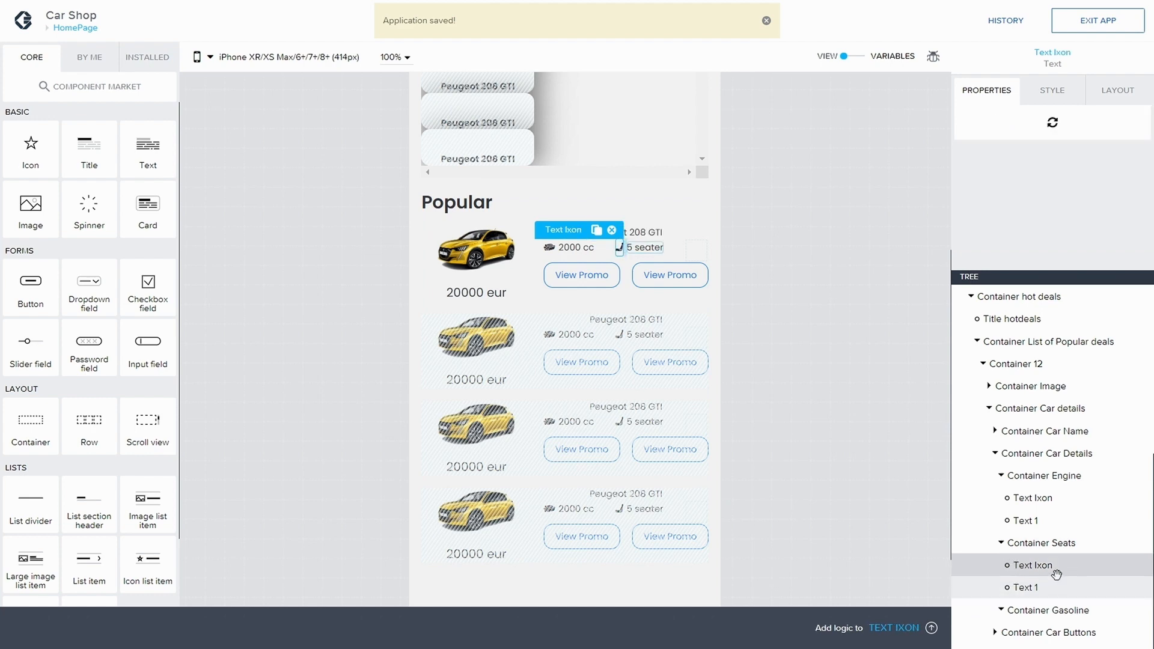
{"action": "key", "text": "ctrl+c"}
{"action": "left_click", "coordinate": [1037, 615]}
{"action": "key", "text": "ctrl+v"}
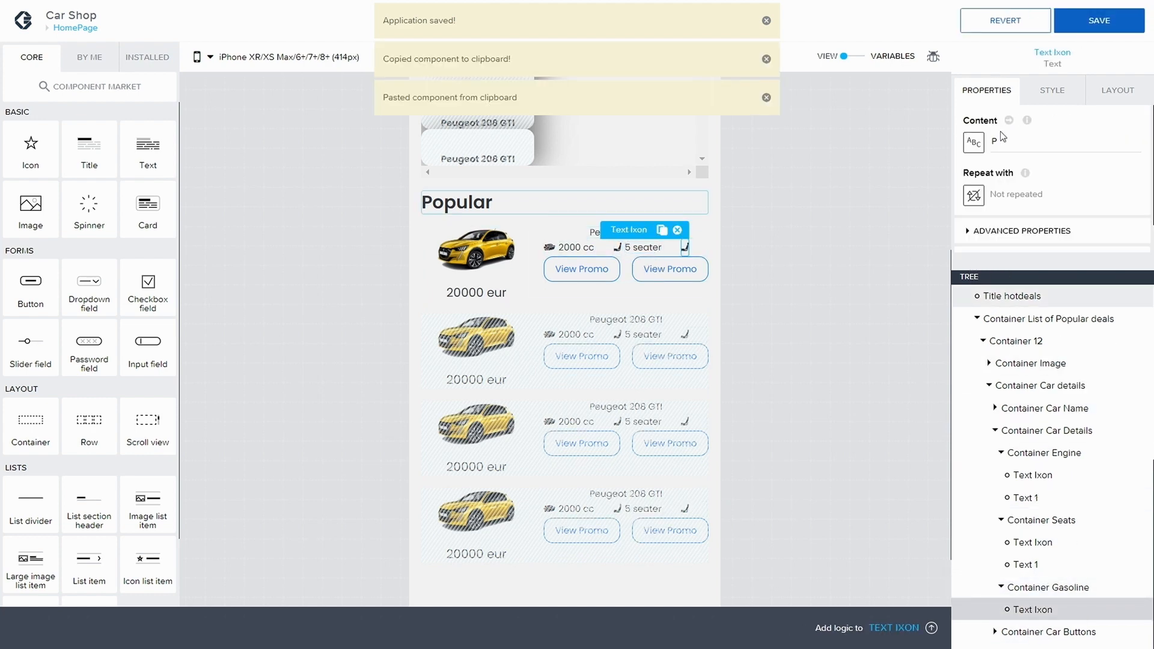
{"action": "key", "text": "BackSpace"}
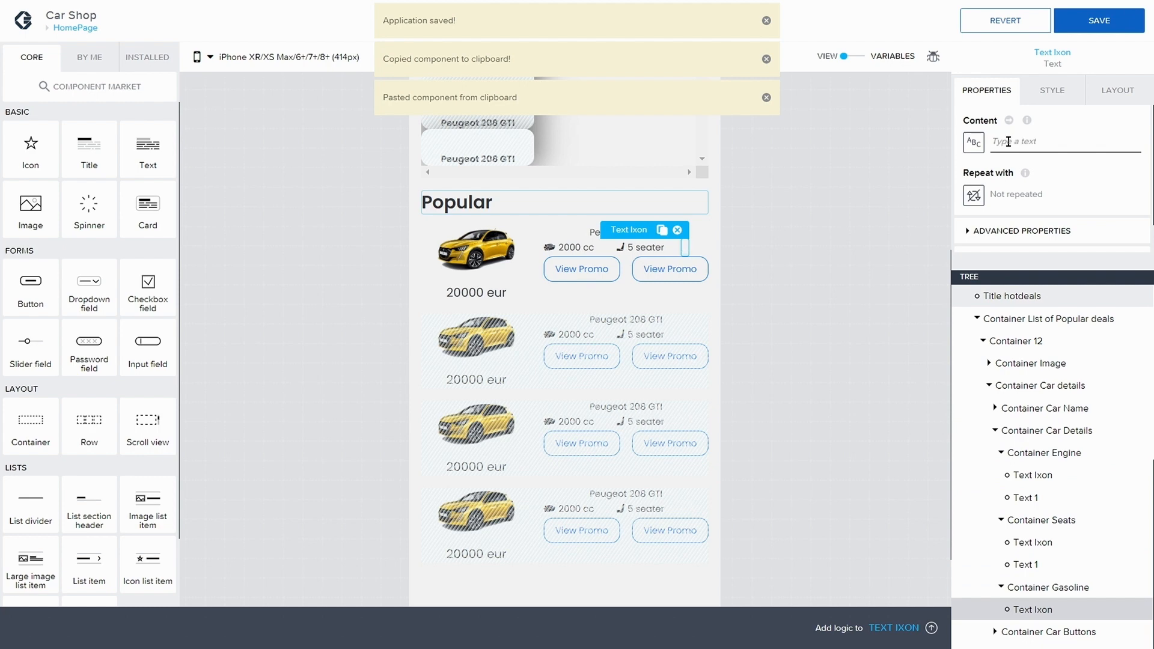
{"action": "type", "text": "H"}
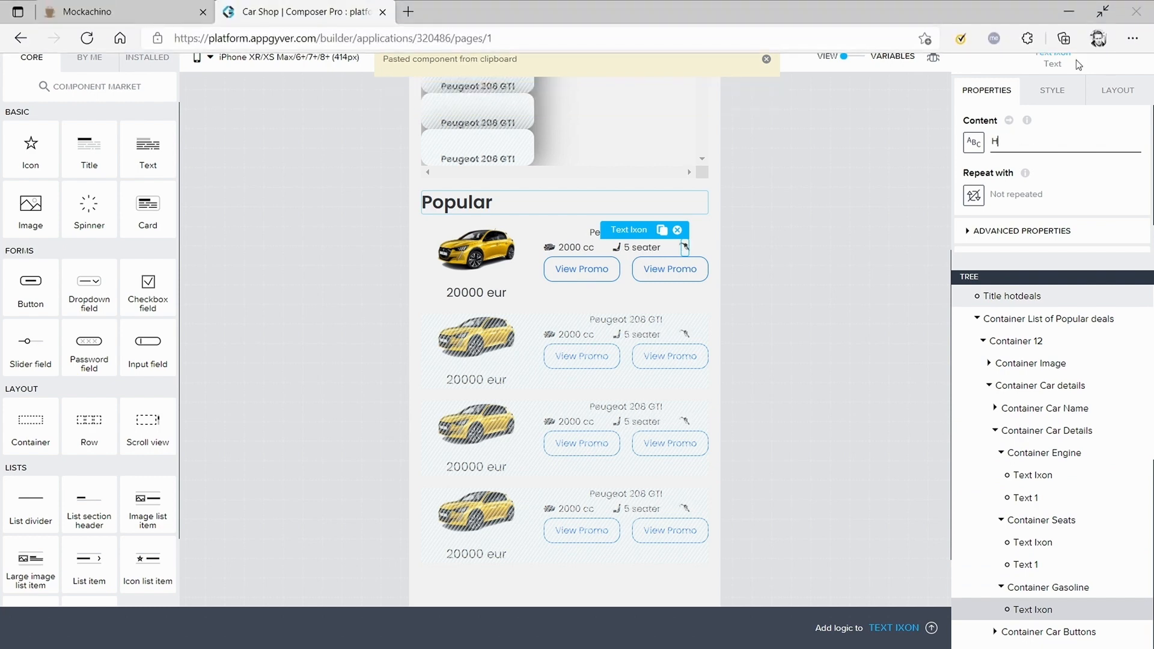
Step: Paste a copy of the seats Text 1 into Container Gasoline and place it after the icon
{"action": "left_click", "coordinate": [842, 172]}
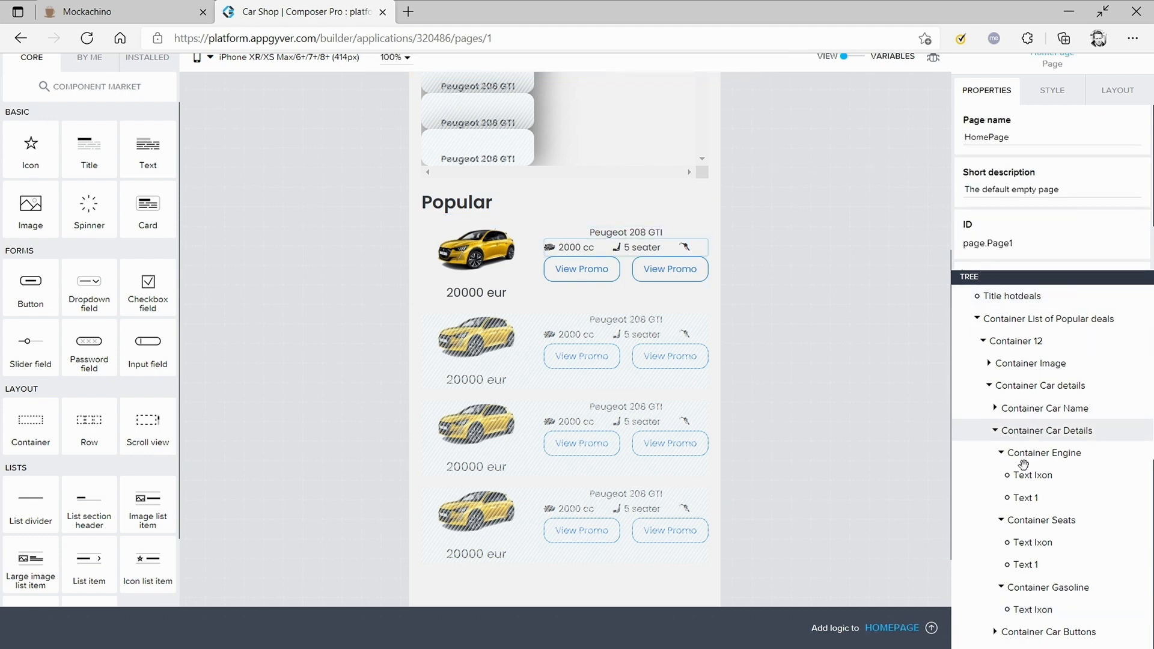
{"action": "left_click", "coordinate": [1025, 564]}
{"action": "left_click", "coordinate": [1034, 588]}
{"action": "key", "text": "ctrl+v"}
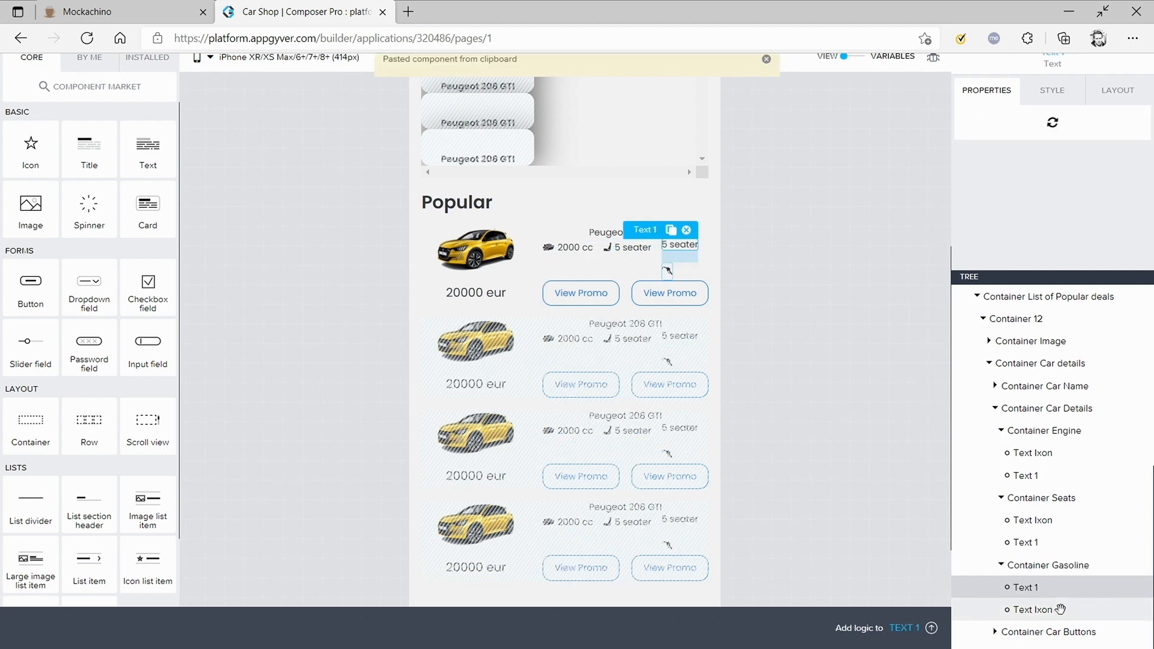
{"action": "left_click_drag", "start_coordinate": [1031, 609], "coordinate": [1053, 589]}
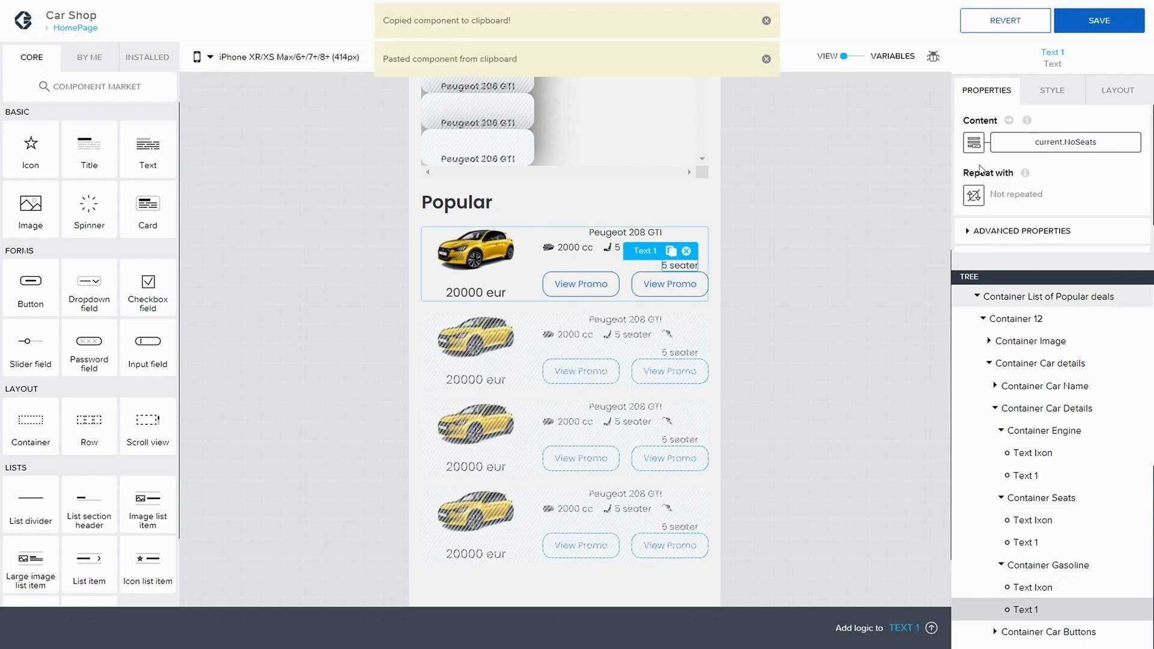
Step: Rebind the gasoline Text 1 content to the repeated item's Fuel property
{"action": "left_click", "coordinate": [1066, 142]}
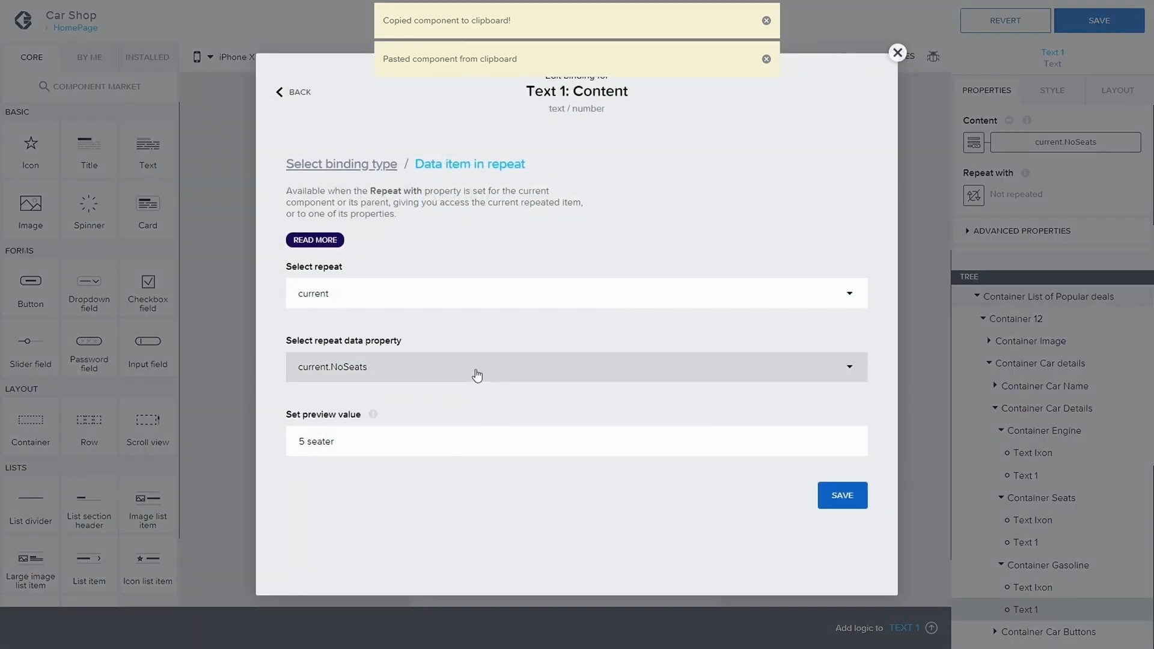
{"action": "left_click", "coordinate": [477, 371]}
{"action": "scroll", "coordinate": [402, 445], "scroll_direction": "down", "scroll_amount": 2}
{"action": "left_click", "coordinate": [381, 427]}
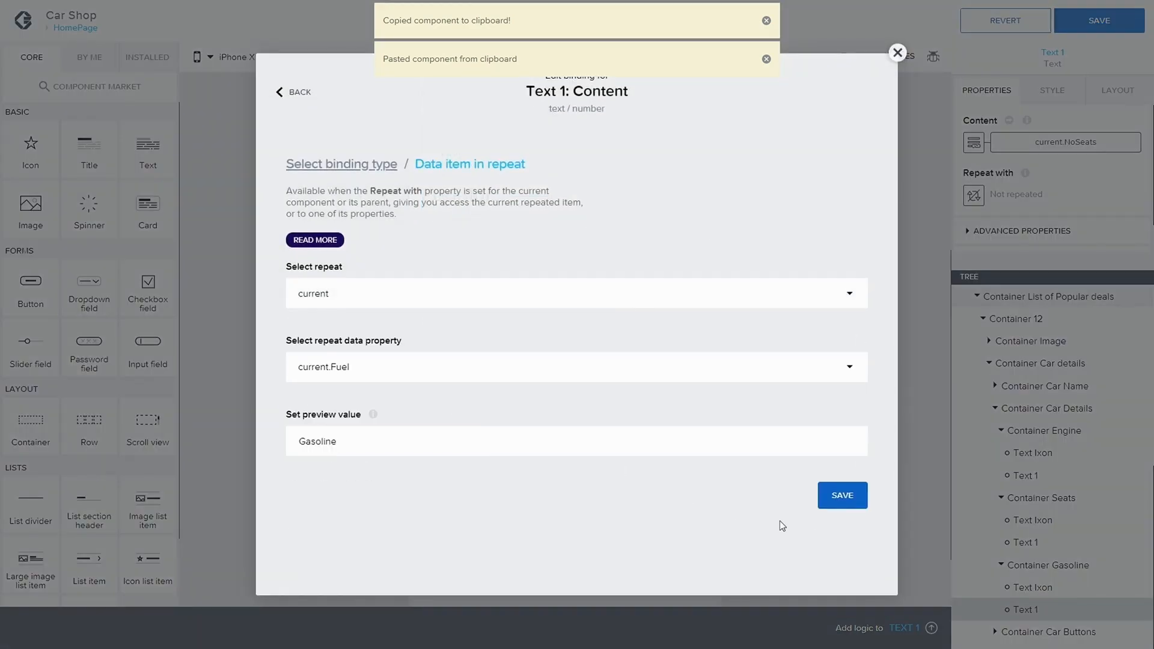
{"action": "left_click", "coordinate": [842, 497]}
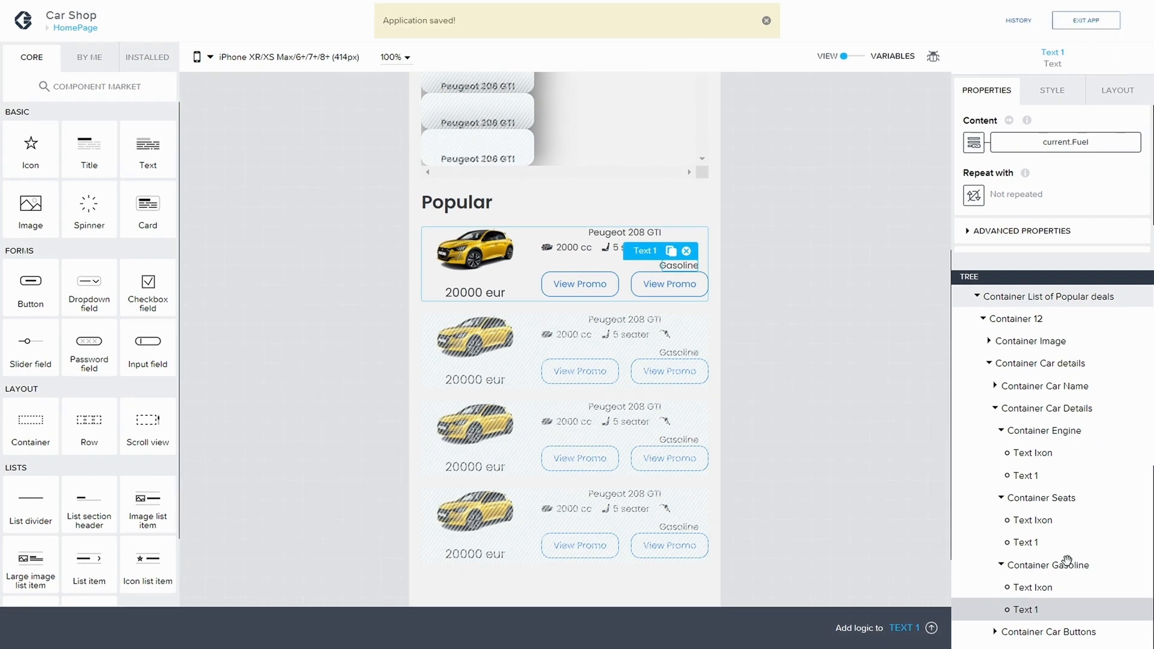
Step: Set Container Gasoline's layout to horizontal with components aligned to the vertical middle, and save the app
{"action": "left_click", "coordinate": [1067, 564]}
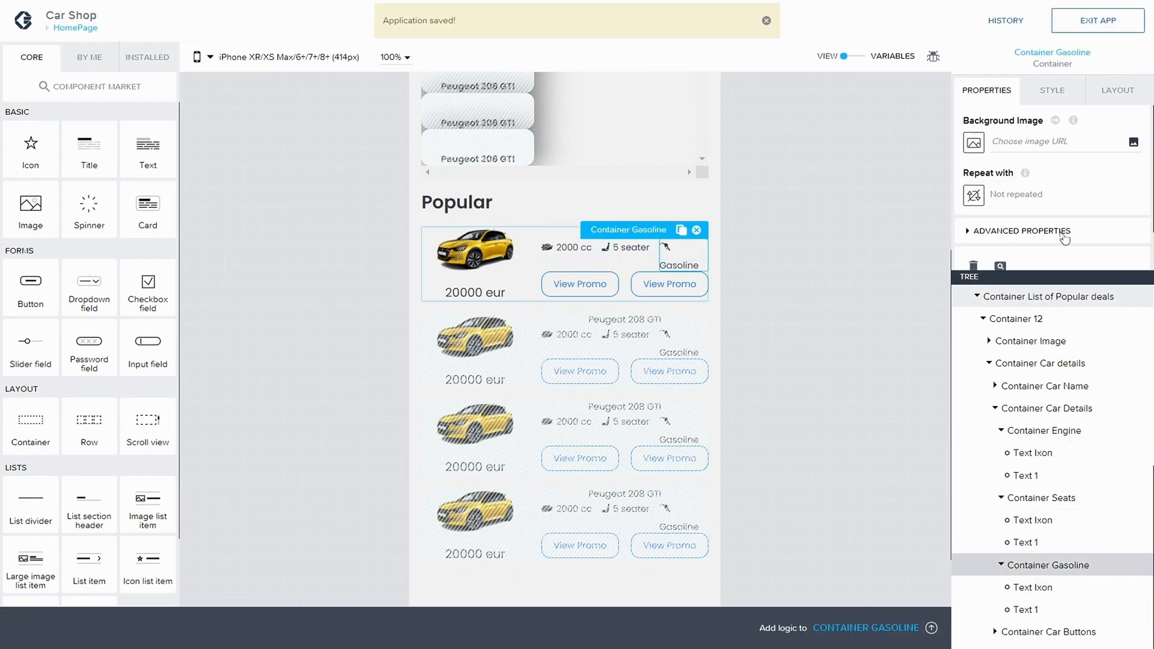
{"action": "scroll", "coordinate": [1065, 197], "scroll_direction": "down", "scroll_amount": 1}
{"action": "scroll", "coordinate": [1032, 189], "scroll_direction": "up", "scroll_amount": 1}
{"action": "left_click", "coordinate": [1120, 91]}
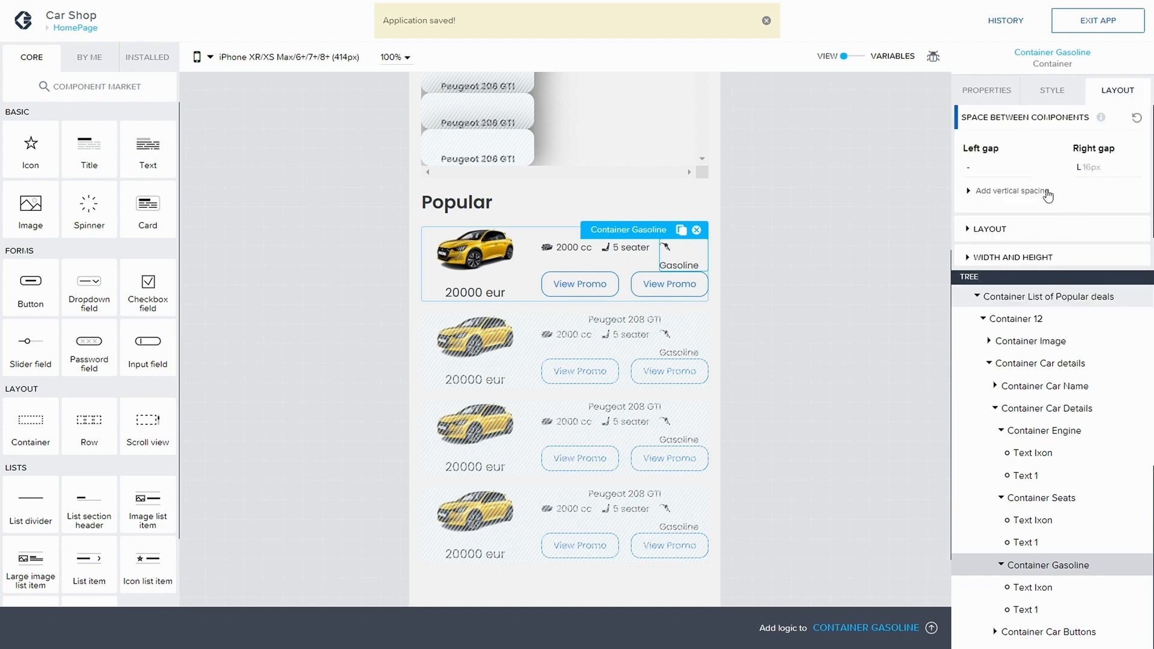
{"action": "scroll", "coordinate": [1058, 178], "scroll_direction": "down", "scroll_amount": 1}
{"action": "left_click", "coordinate": [986, 193]}
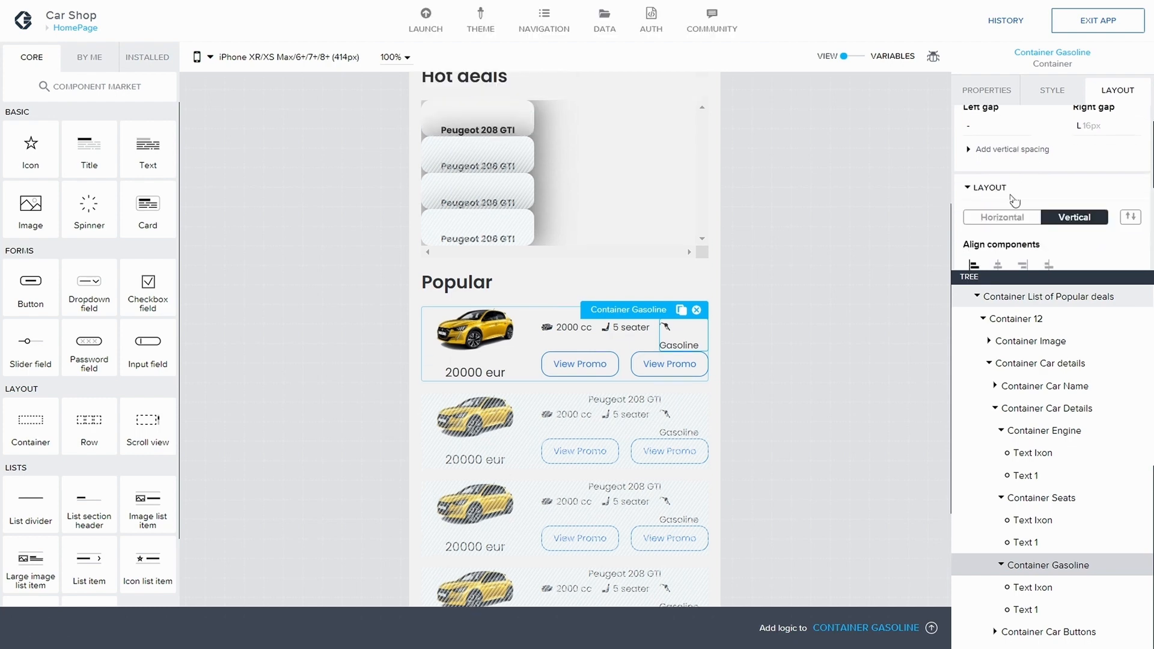
{"action": "scroll", "coordinate": [1011, 182], "scroll_direction": "down", "scroll_amount": 1}
{"action": "left_click", "coordinate": [1012, 182]}
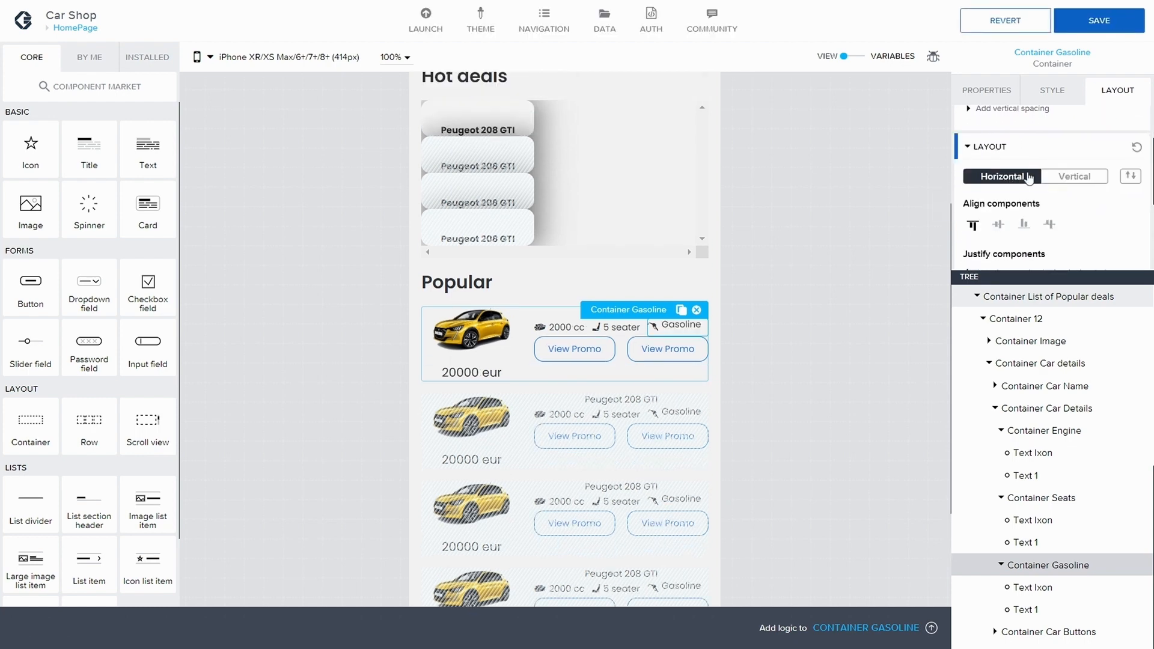
{"action": "scroll", "coordinate": [1001, 200], "scroll_direction": "down", "scroll_amount": 1}
{"action": "left_click", "coordinate": [1001, 200]}
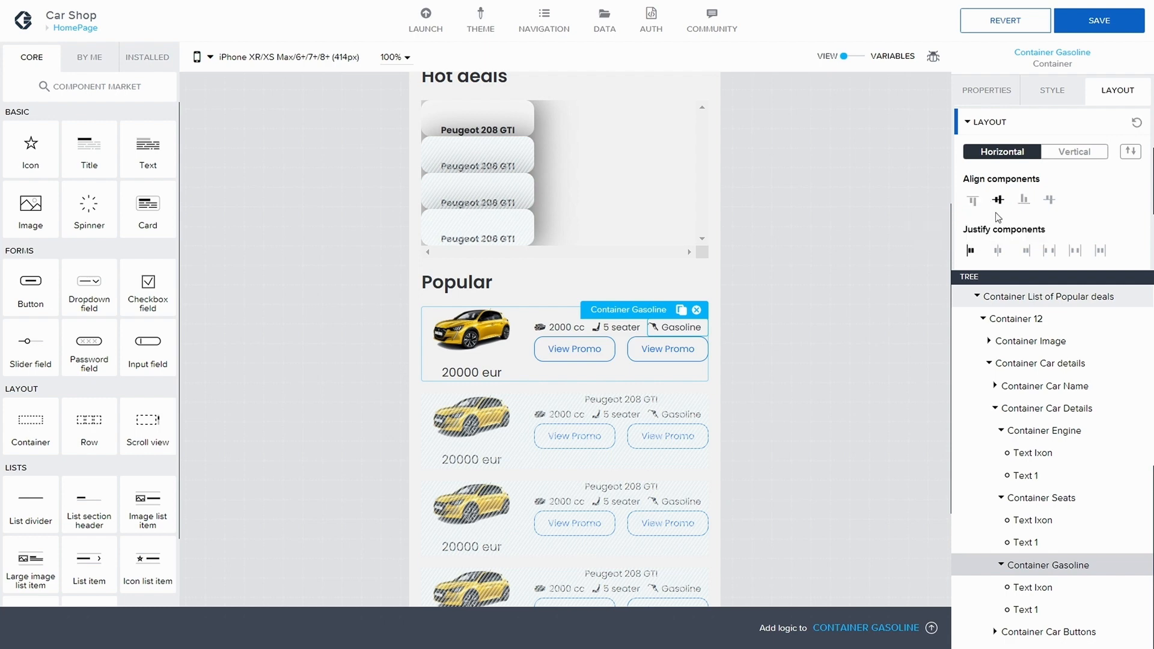
{"action": "left_click", "coordinate": [1091, 31]}
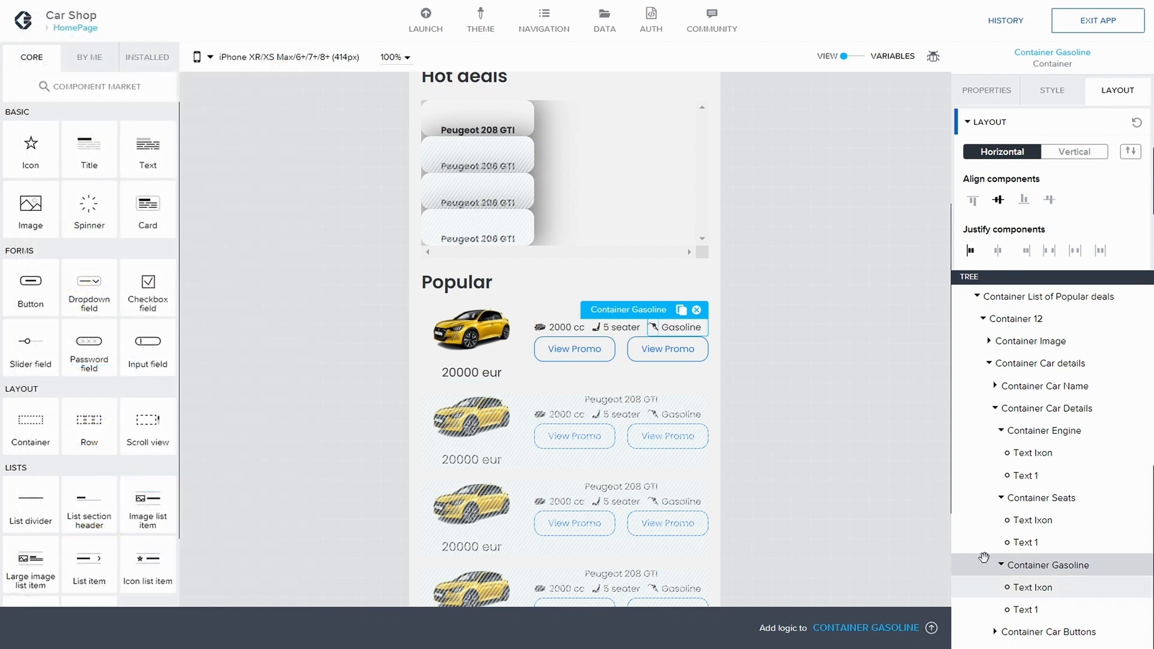
Step: Rename Container 12's display name to Container Popular item
{"action": "left_click", "coordinate": [529, 336]}
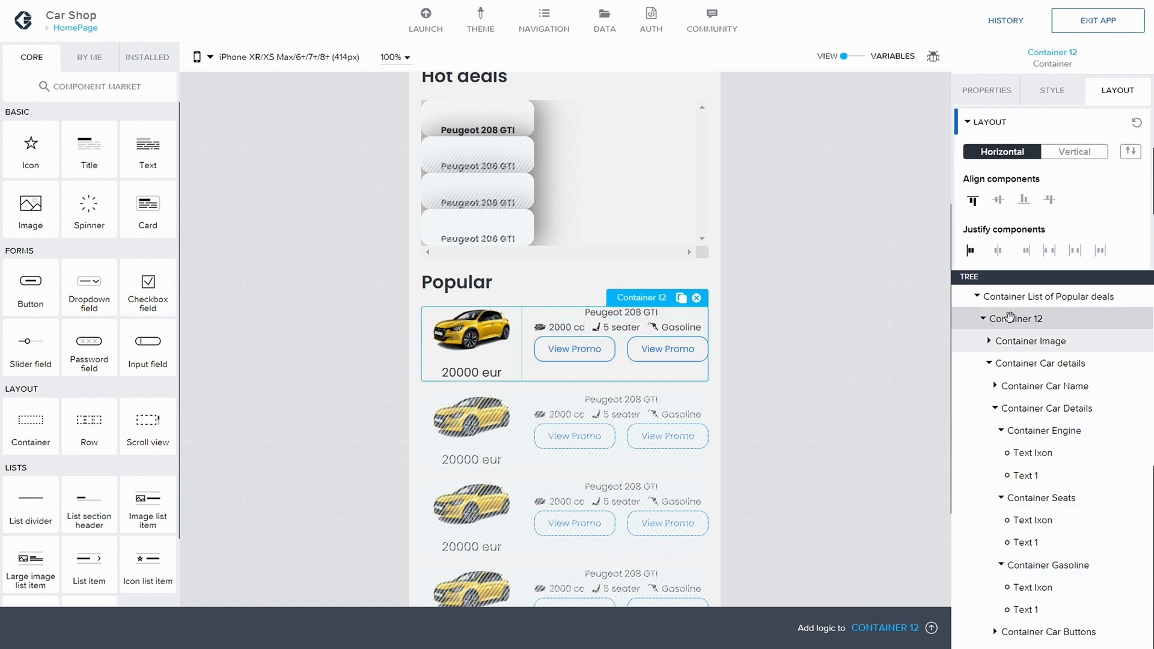
{"action": "scroll", "coordinate": [1046, 406], "scroll_direction": "up", "scroll_amount": 3}
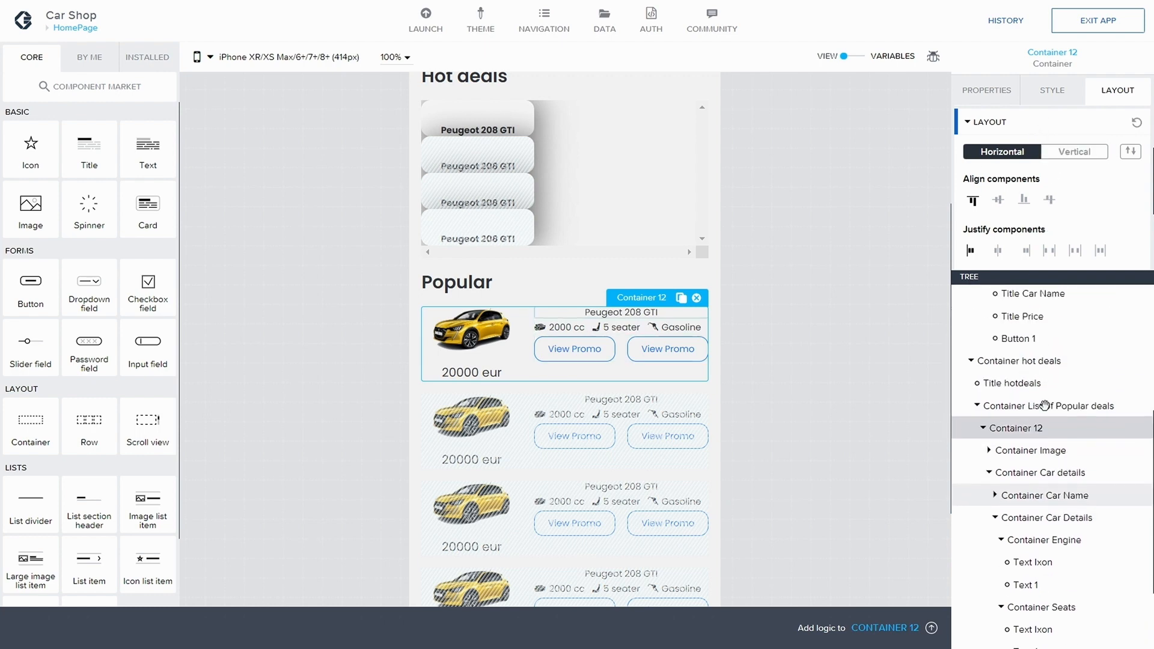
{"action": "left_click", "coordinate": [987, 90]}
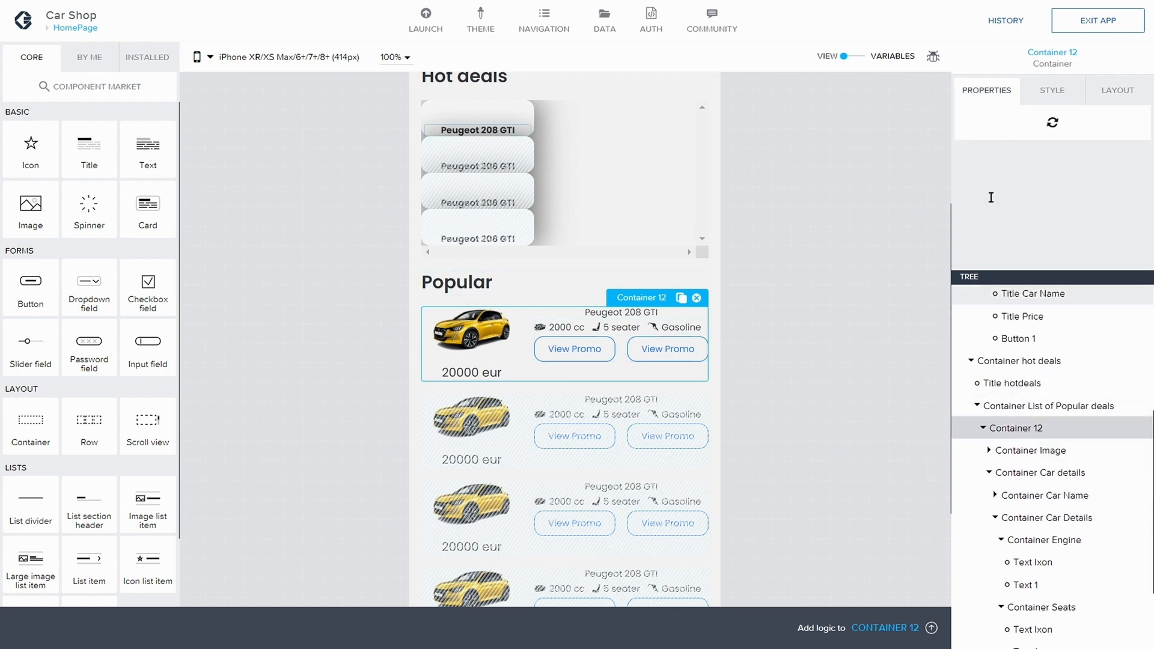
{"action": "left_click", "coordinate": [998, 206]}
{"action": "scroll", "coordinate": [1033, 233], "scroll_direction": "down", "scroll_amount": 2}
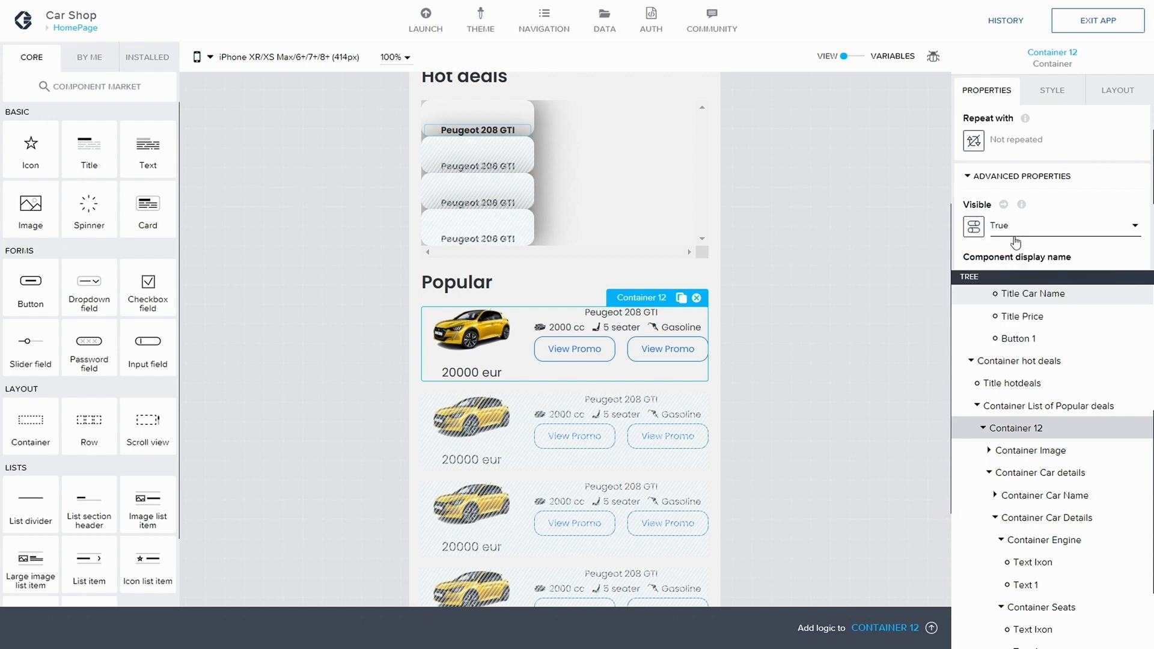
{"action": "key", "text": "BackSpace"}
{"action": "key", "text": "BackSpace"}
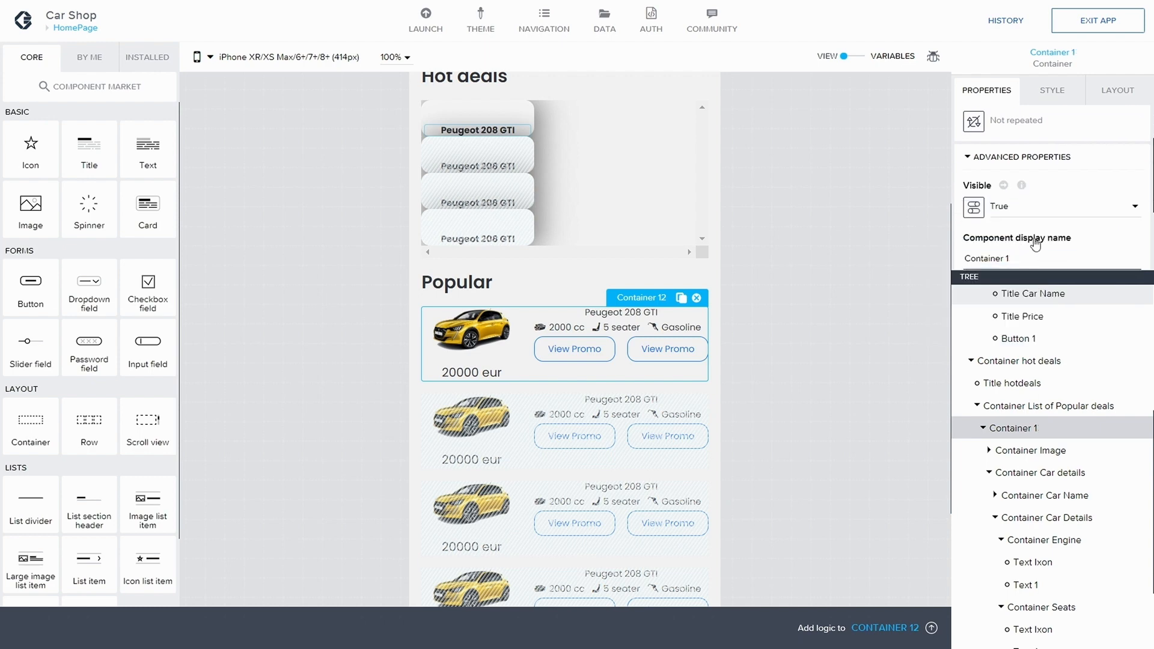
{"action": "type", "text": "P"}
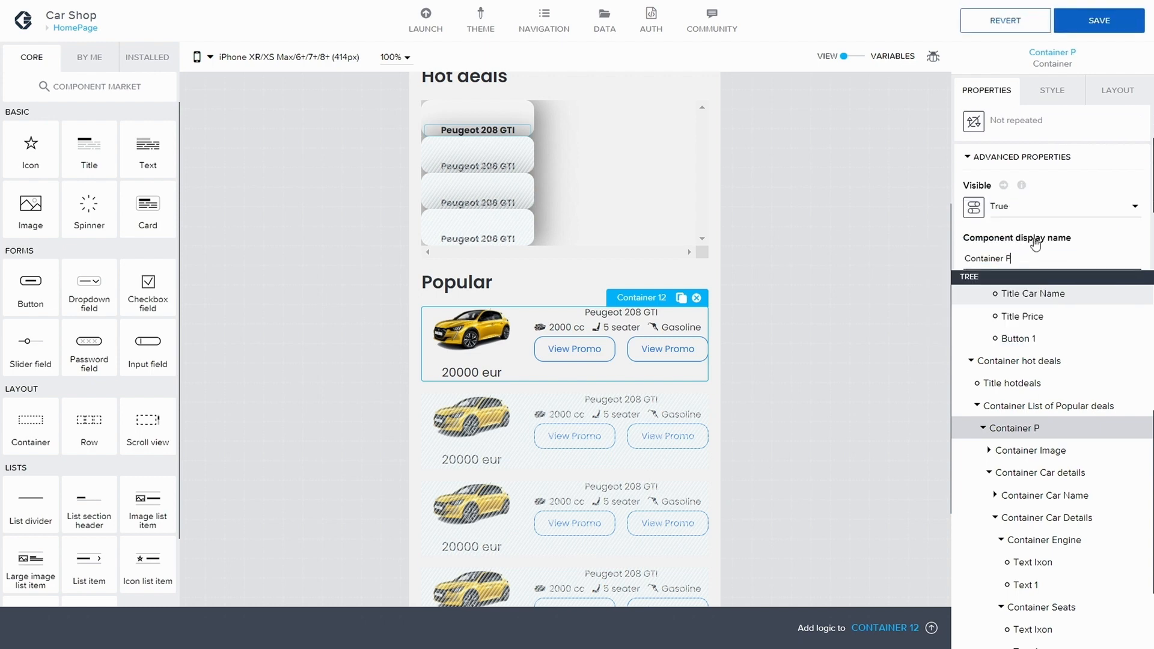
{"action": "type", "text": "opular item"}
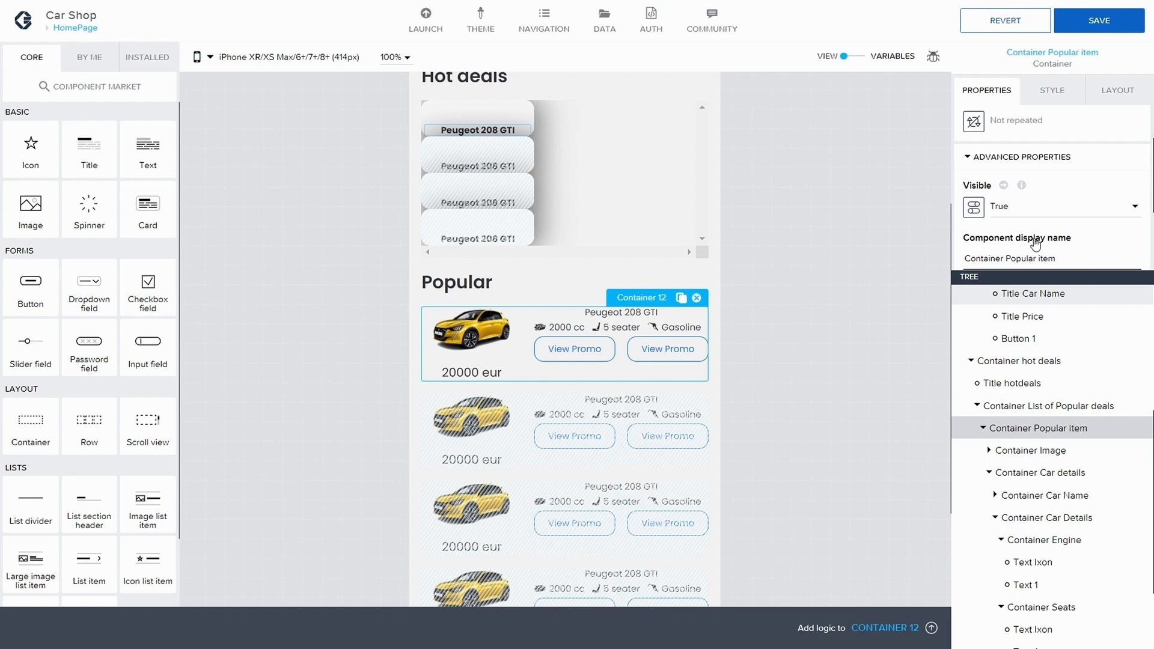
Step: Apply the Hot deal container style class to Container Popular item and save the app
{"action": "scroll", "coordinate": [1034, 200], "scroll_direction": "down", "scroll_amount": 3}
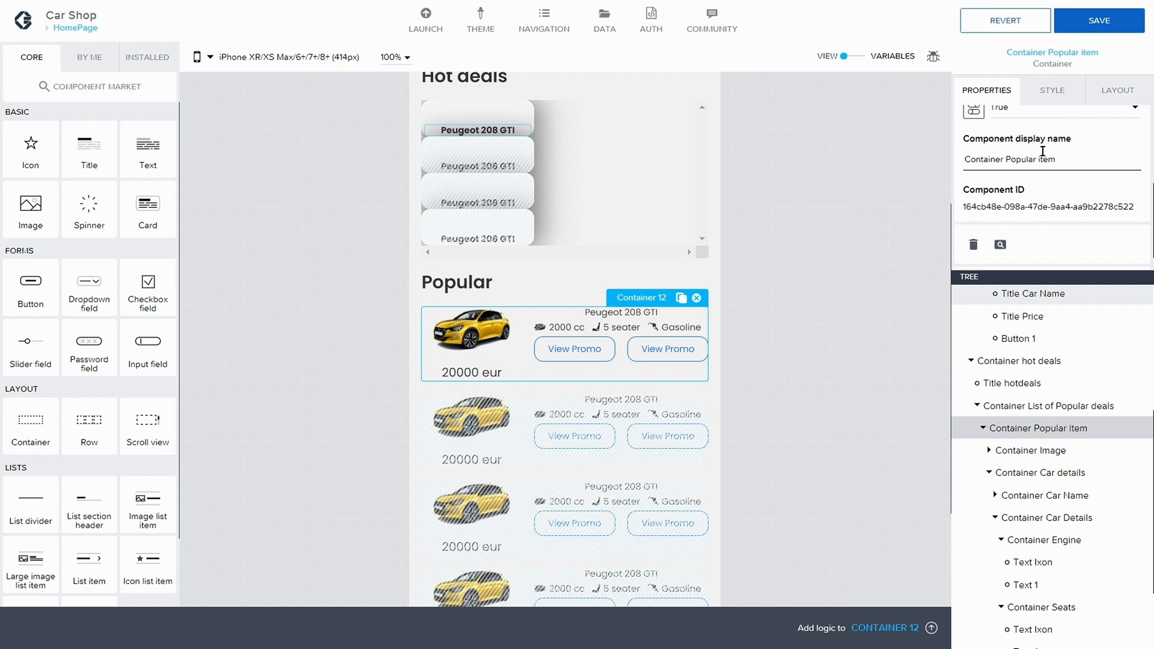
{"action": "left_click", "coordinate": [1052, 90]}
{"action": "scroll", "coordinate": [1105, 150], "scroll_direction": "down", "scroll_amount": 5}
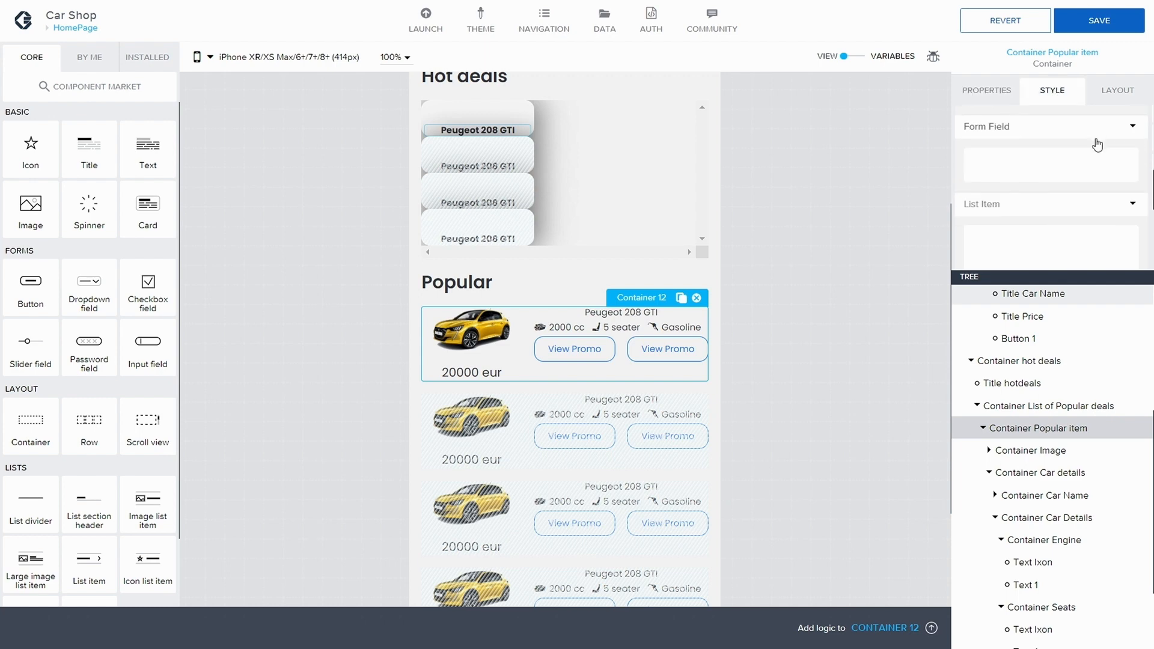
{"action": "left_click", "coordinate": [1066, 203]}
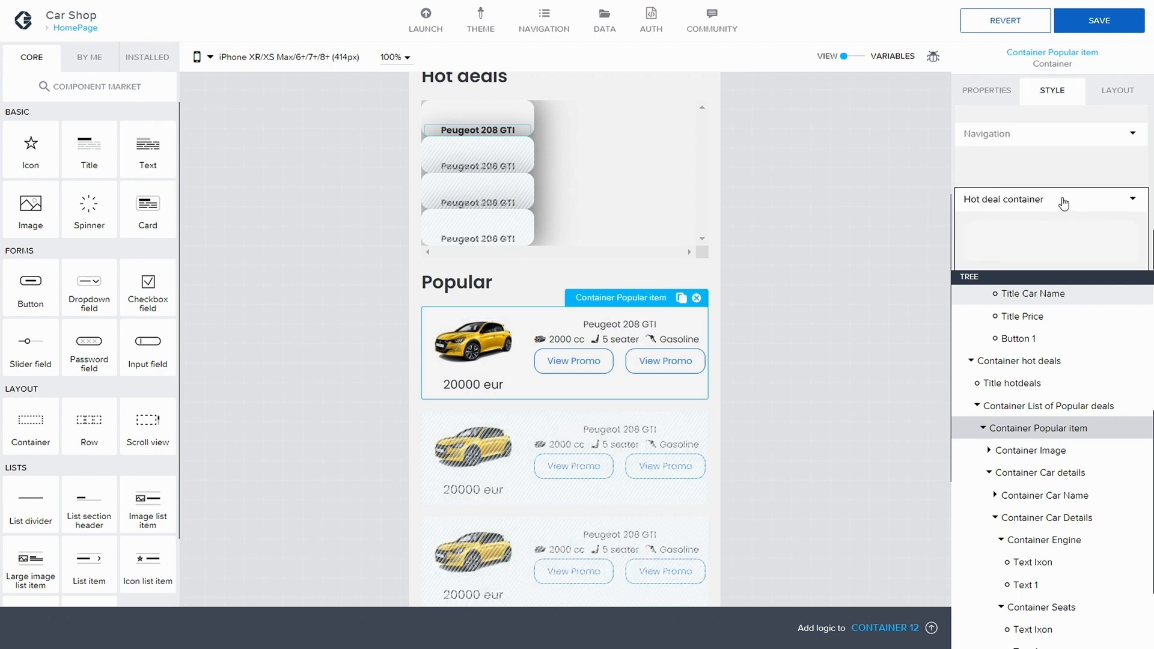
{"action": "left_click", "coordinate": [862, 275]}
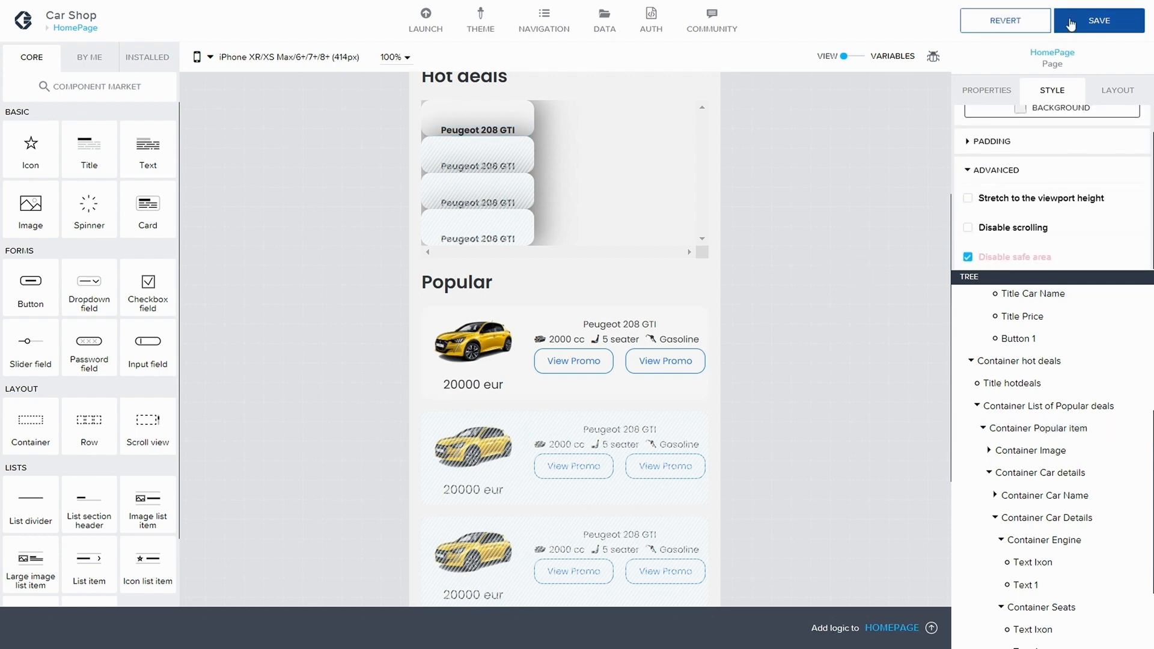
{"action": "left_click", "coordinate": [1100, 21]}
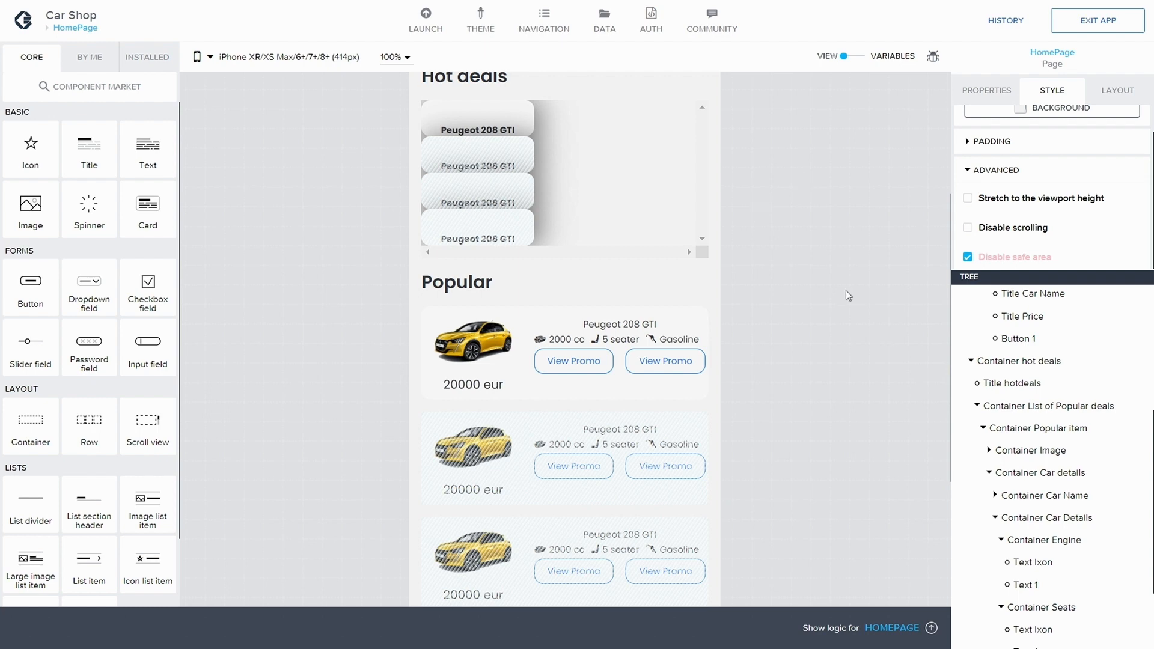
Step: Duplicate the second View Promo button's Custom Button style as a new style class named Custom Button Contrast
{"action": "left_click", "coordinate": [661, 361]}
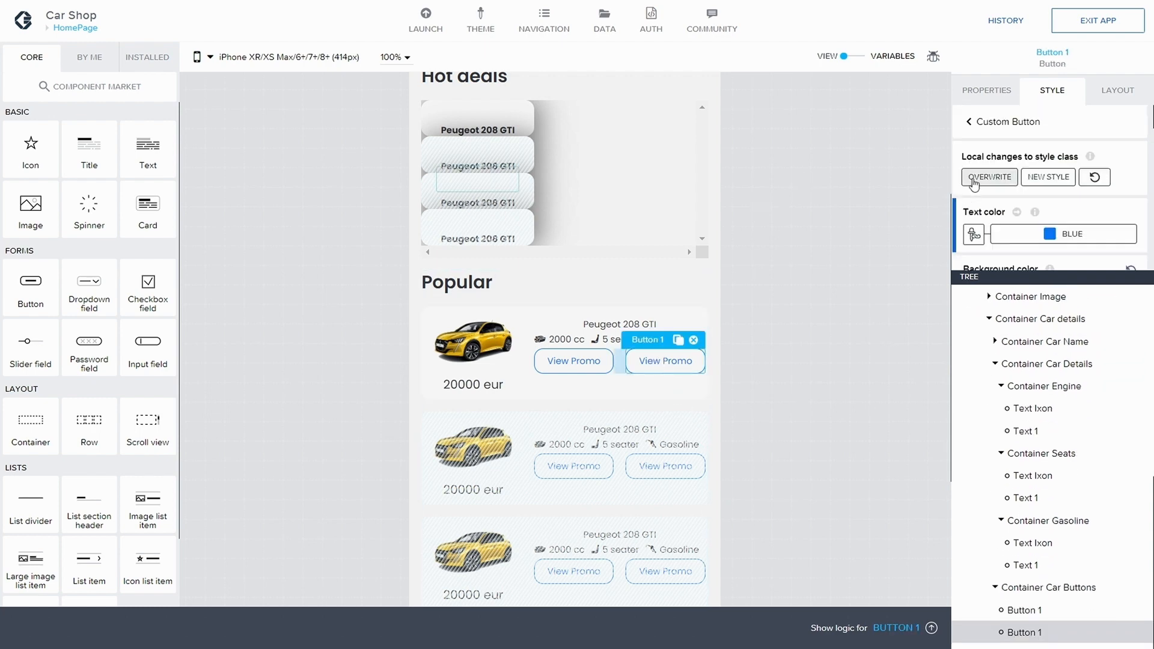
{"action": "left_click", "coordinate": [990, 176]}
{"action": "scroll", "coordinate": [1067, 205], "scroll_direction": "down", "scroll_amount": 8}
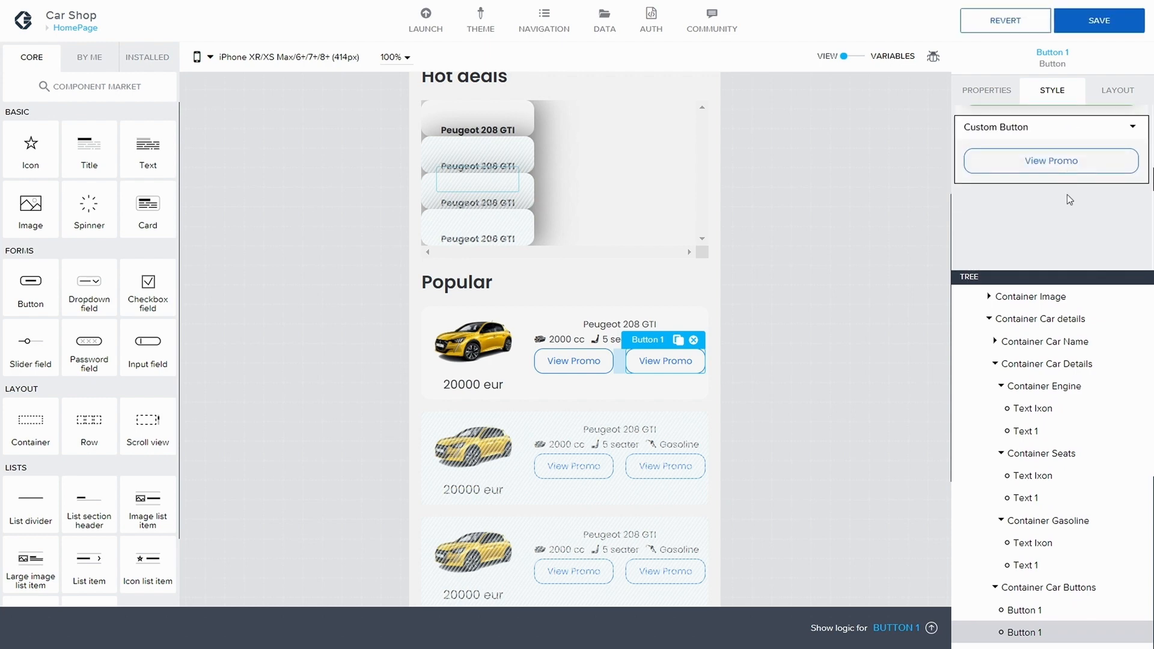
{"action": "scroll", "coordinate": [1069, 198], "scroll_direction": "up", "scroll_amount": 1}
{"action": "left_click", "coordinate": [1132, 154]}
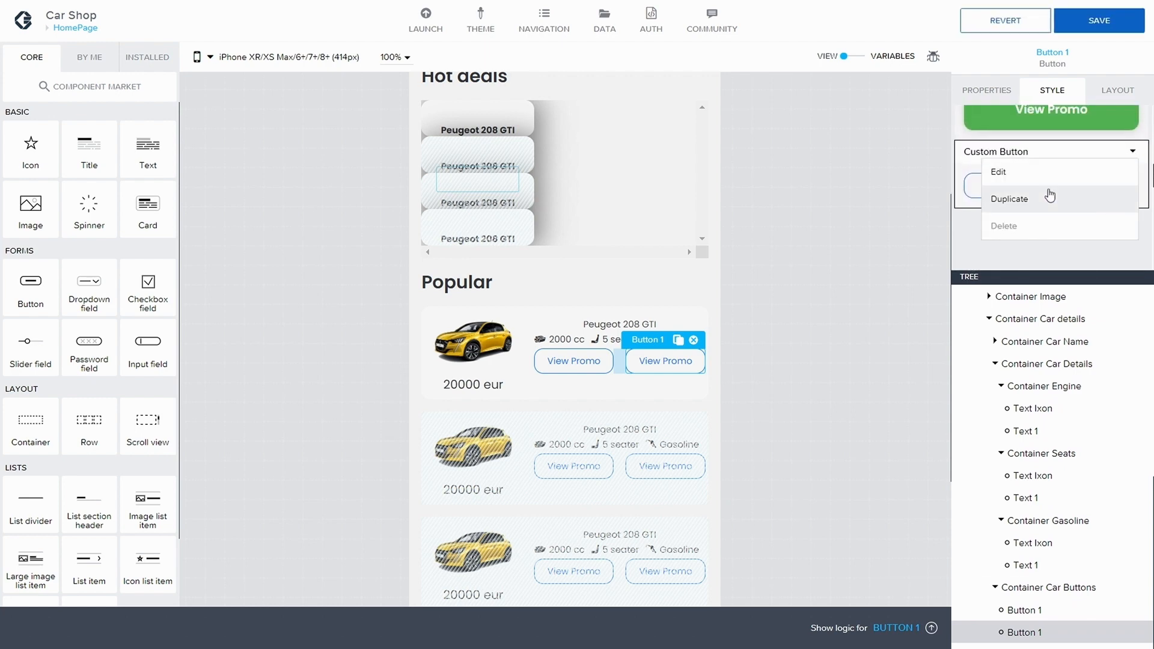
{"action": "left_click", "coordinate": [981, 204]}
{"action": "left_click", "coordinate": [529, 330]}
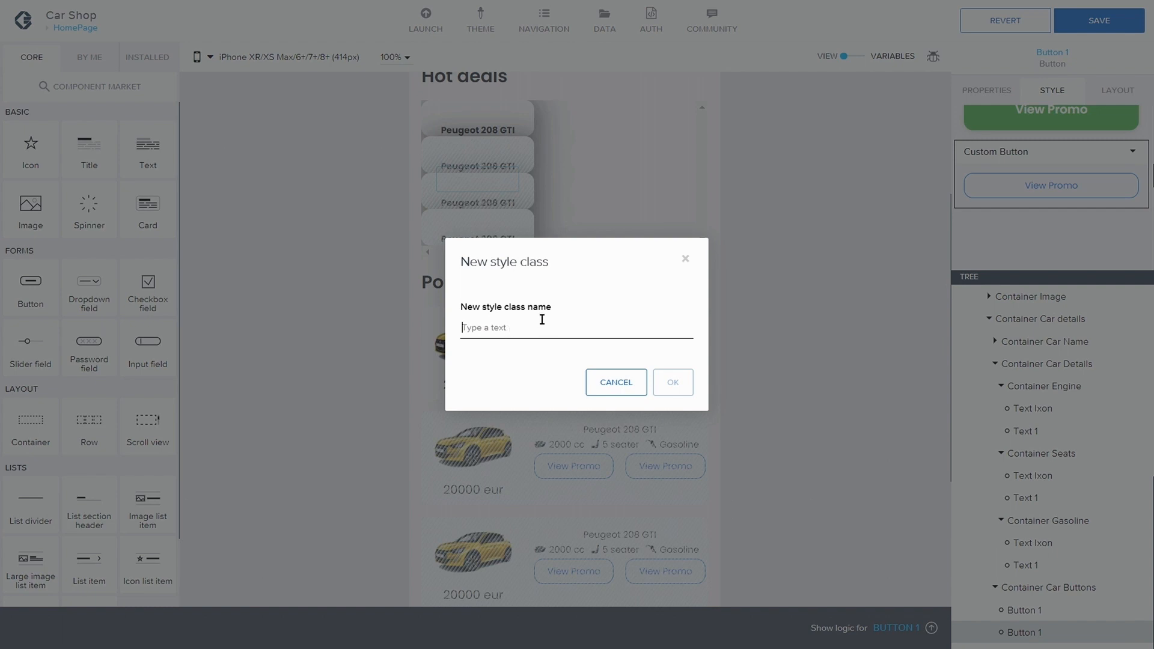
{"action": "type", "text": "custom Bototn"}
{"action": "type", "text": "ton"}
{"action": "type", "text": "ton Clea"}
{"action": "key", "text": "BackSpace"}
{"action": "type", "text": "Contrast"}
{"action": "double_click", "coordinate": [515, 328]}
{"action": "type", "text": "Button"}
{"action": "left_click", "coordinate": [677, 392]}
{"action": "left_click", "coordinate": [678, 381]}
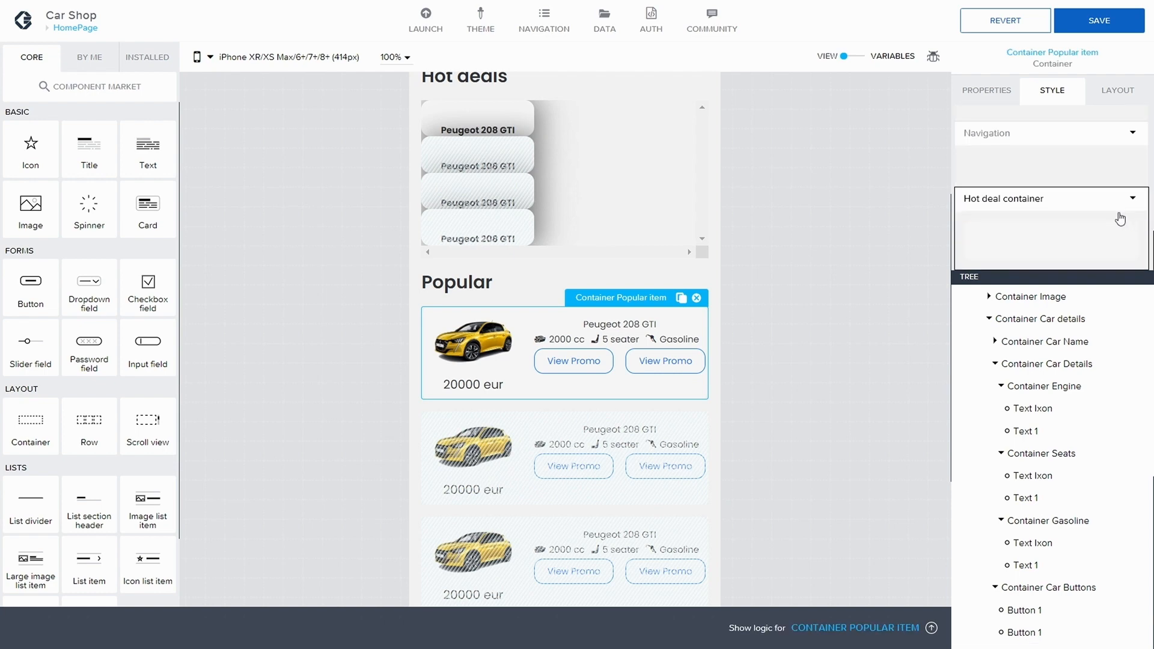
Step: Open the Custom Button Contrast style of the second View Promo button for editing
{"action": "left_click", "coordinate": [676, 361]}
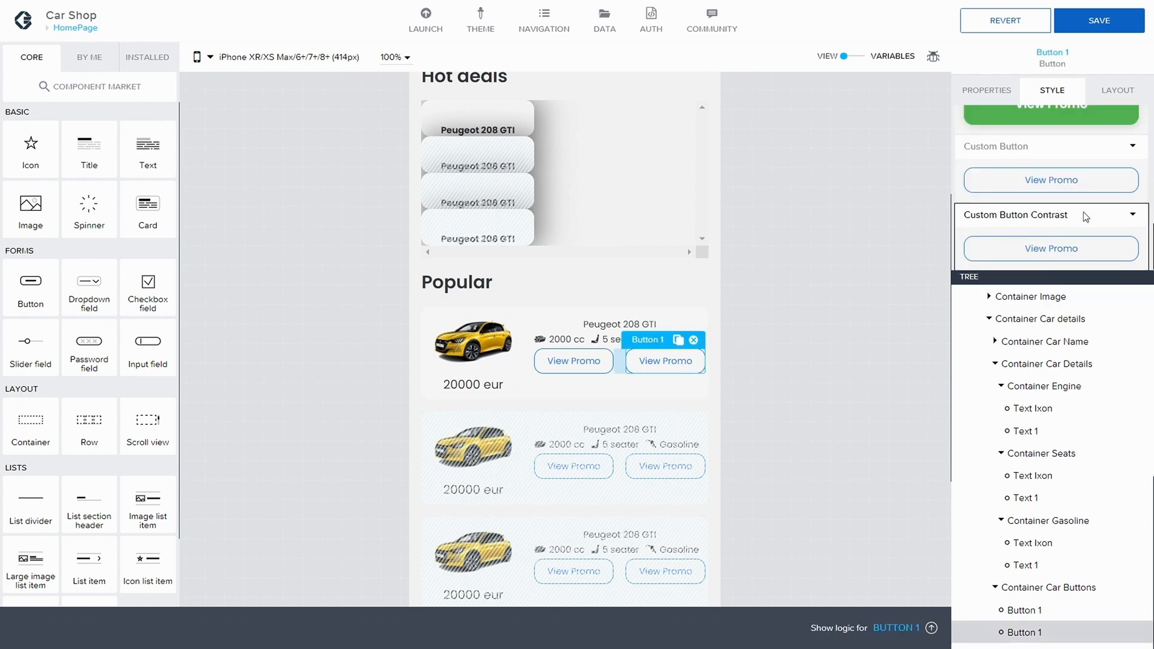
{"action": "left_click", "coordinate": [1133, 215]}
{"action": "left_click", "coordinate": [1023, 239]}
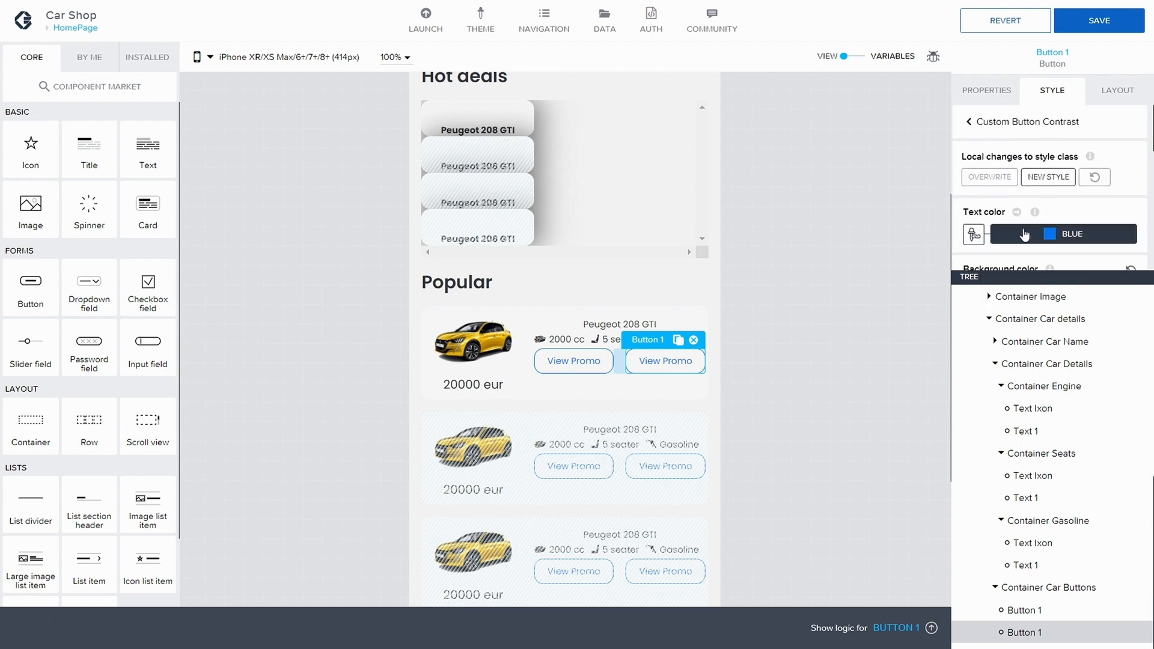
{"action": "scroll", "coordinate": [1034, 229], "scroll_direction": "down", "scroll_amount": 2}
{"action": "left_click", "coordinate": [1038, 220]}
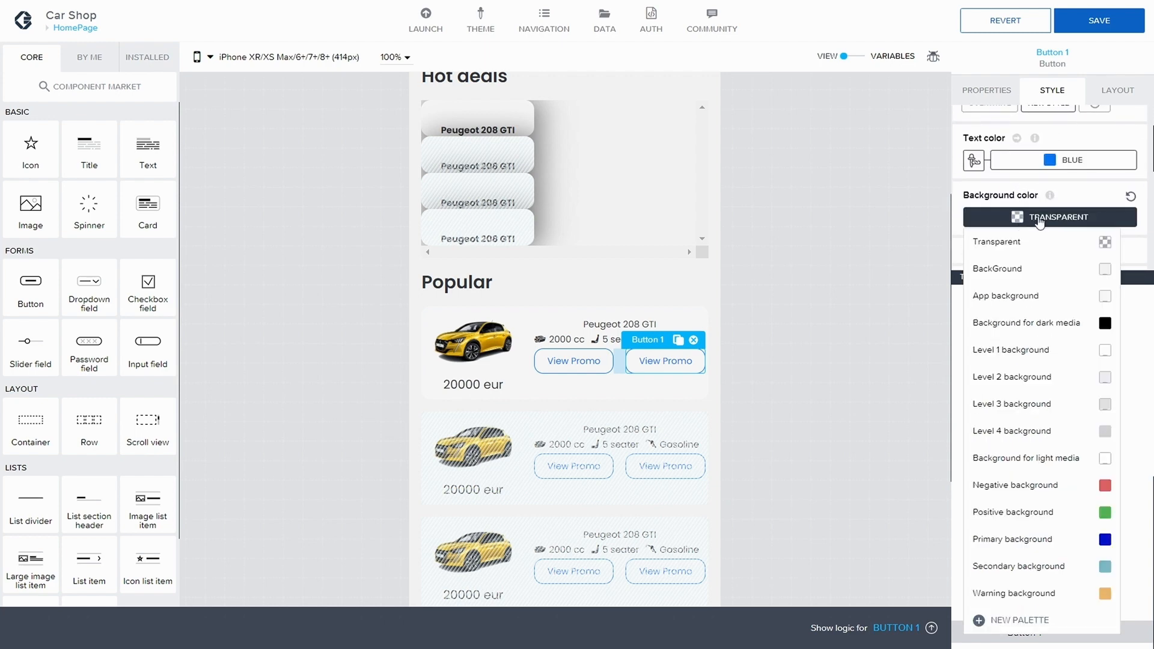
{"action": "left_click", "coordinate": [1067, 619]}
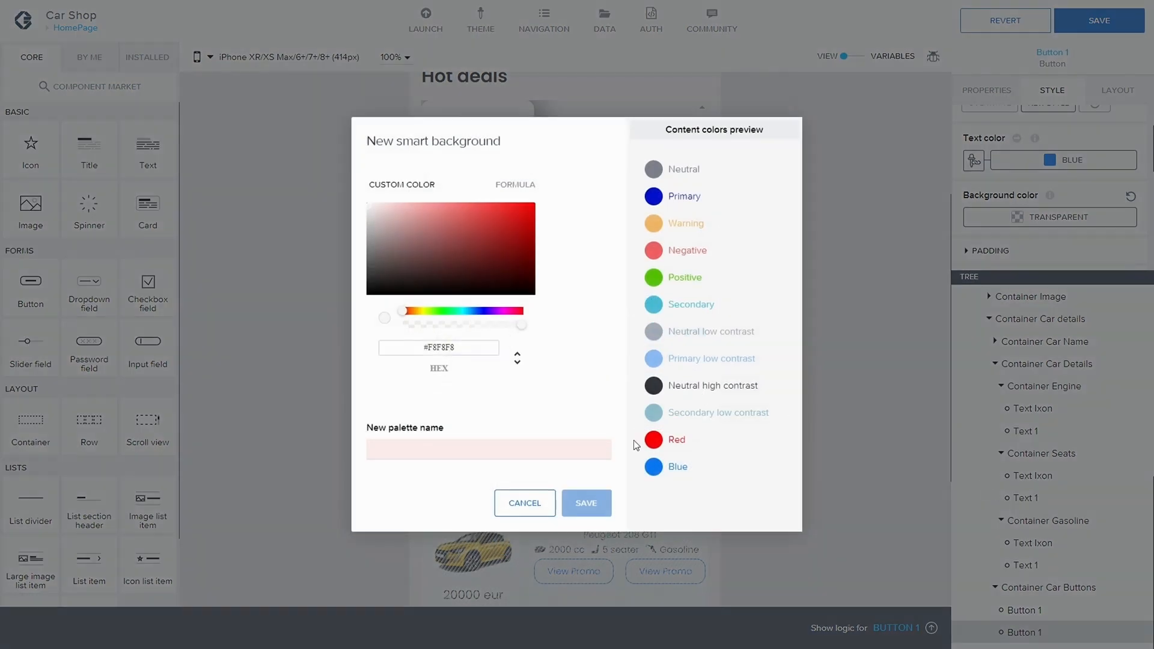
{"action": "left_click", "coordinate": [529, 499]}
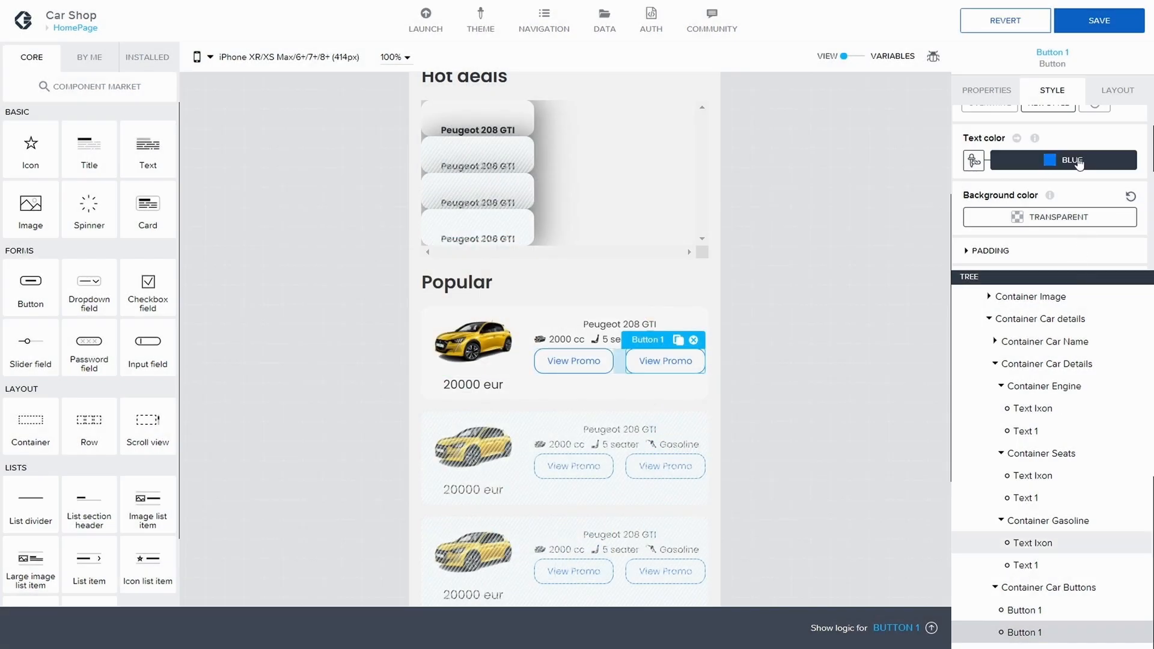
Step: Create a new background palette #0677F8 named BlueButotn and apply it as the button's background color
{"action": "left_click", "coordinate": [1076, 218]}
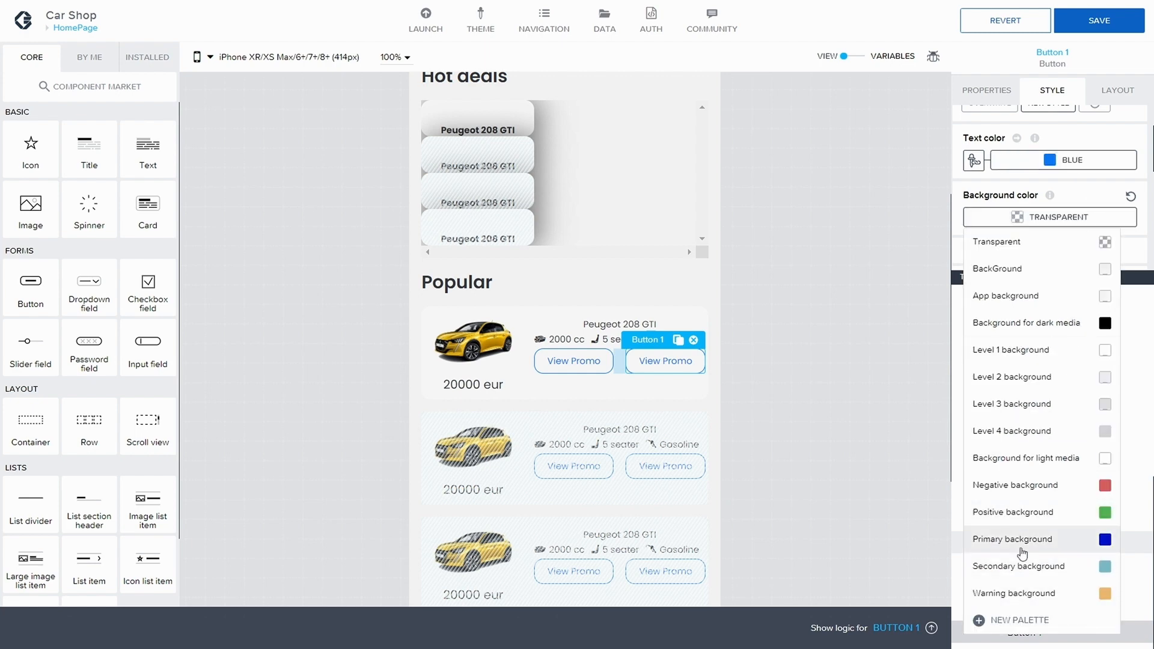
{"action": "left_click", "coordinate": [1008, 621]}
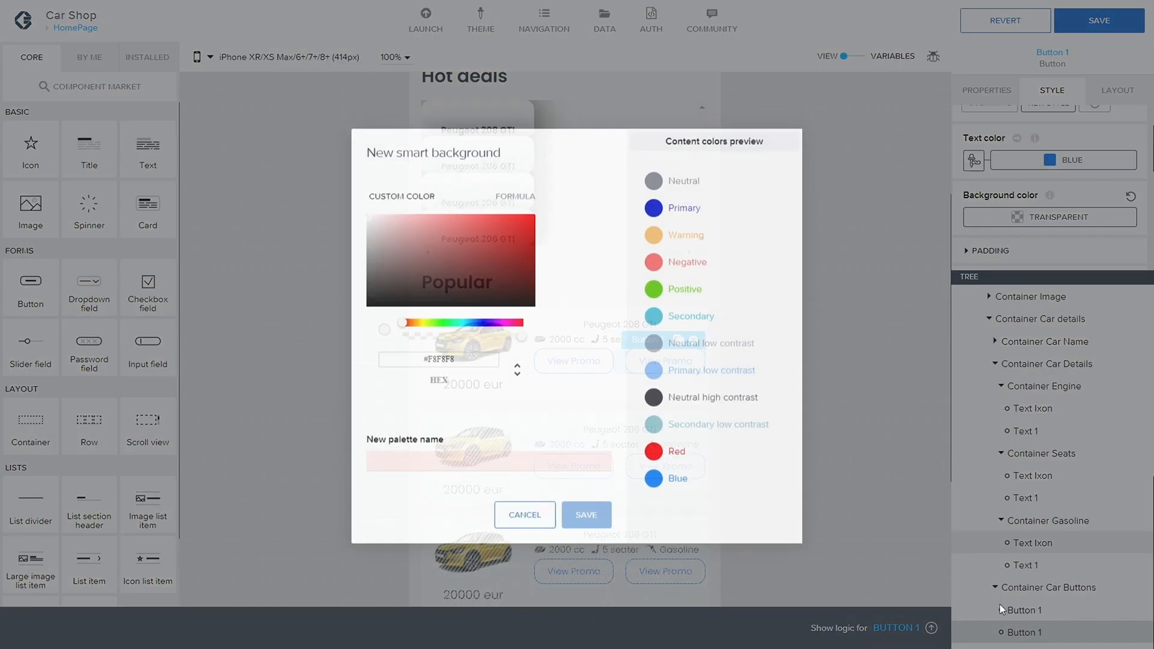
{"action": "left_click_drag", "start_coordinate": [455, 347], "coordinate": [436, 347]}
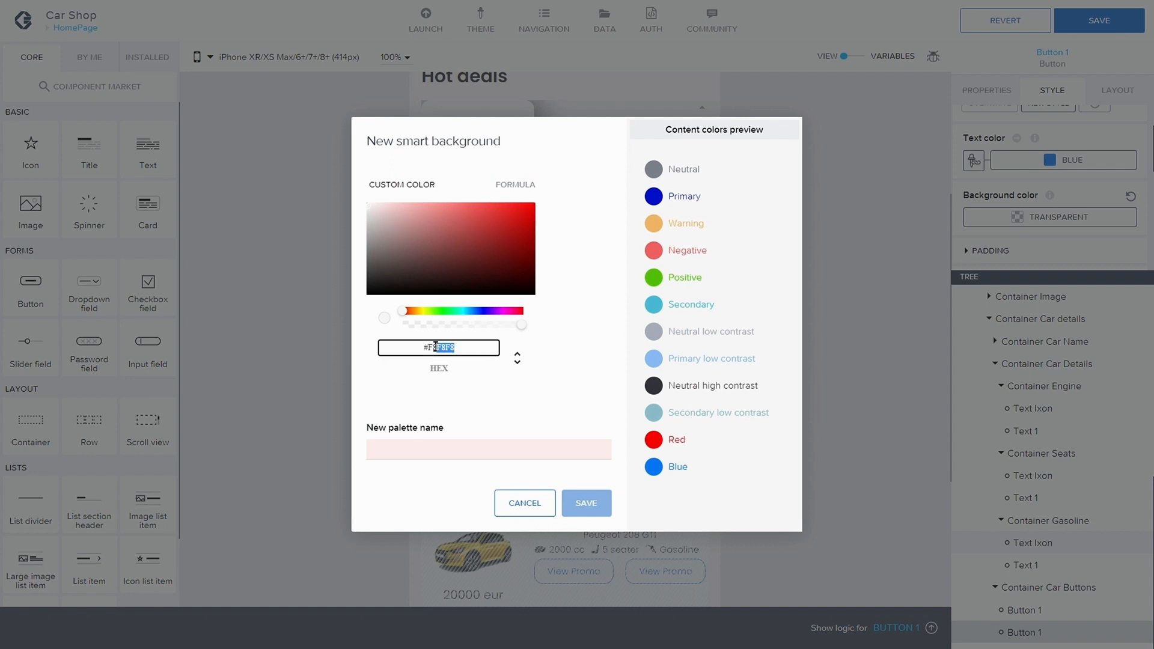
{"action": "key", "text": "BackSpace"}
{"action": "key", "text": "BackSpace"}
{"action": "type", "text": "0677"}
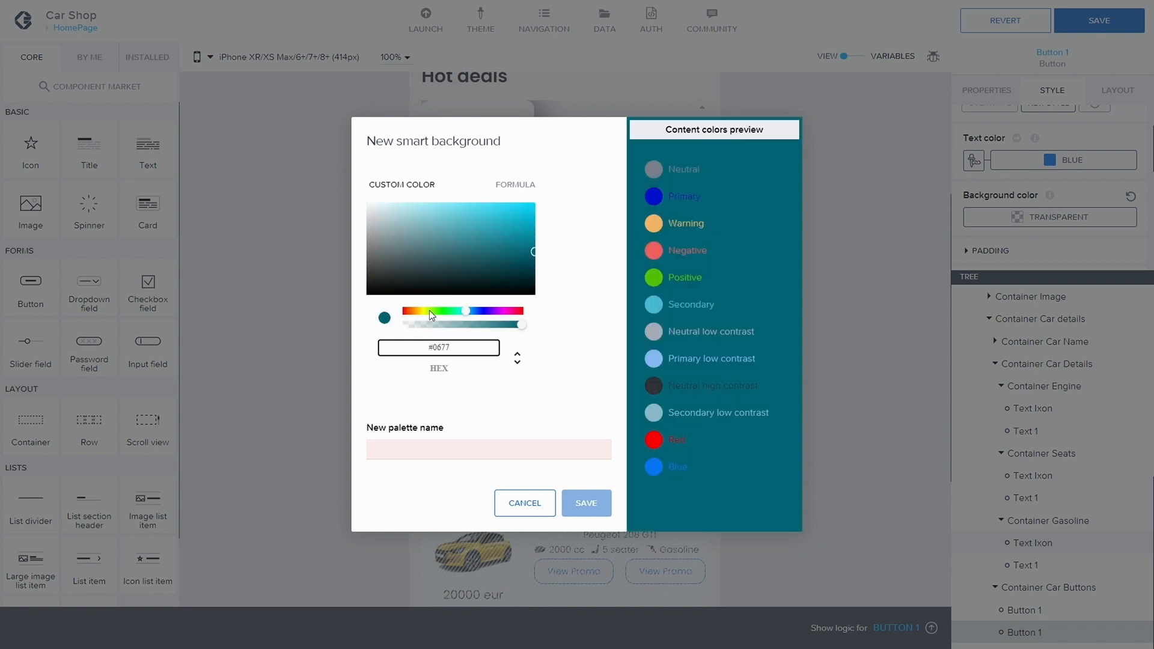
{"action": "type", "text": "F8"}
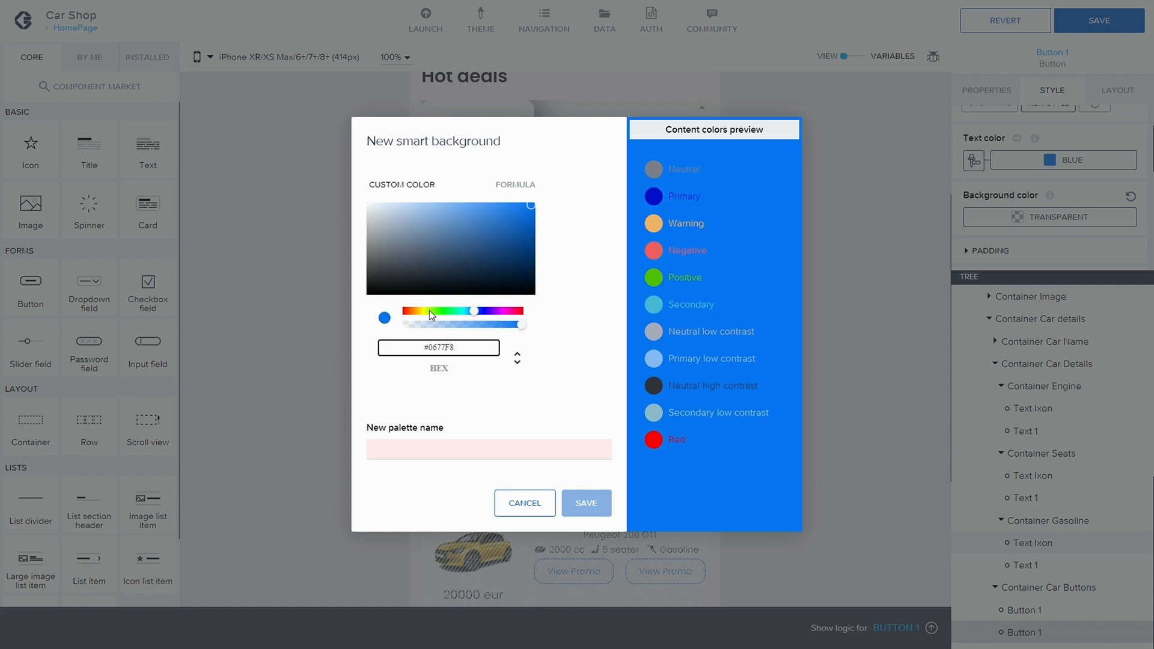
{"action": "left_click", "coordinate": [443, 455]}
{"action": "type", "text": "Bl"}
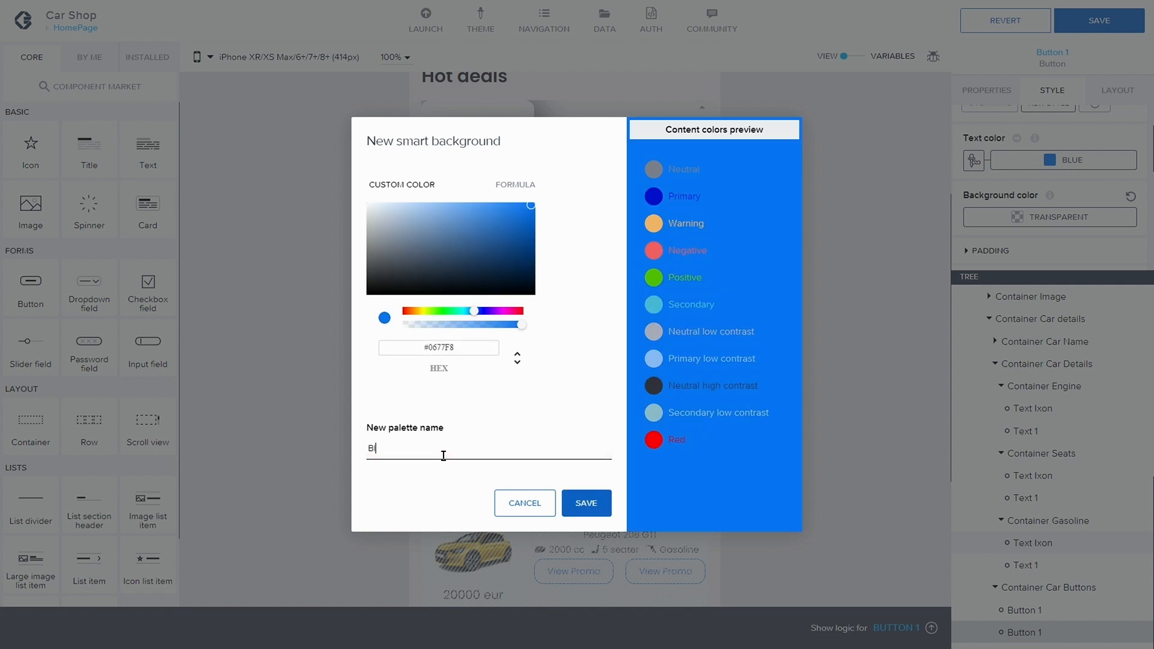
{"action": "type", "text": "ueButotn"}
{"action": "left_click", "coordinate": [592, 504]}
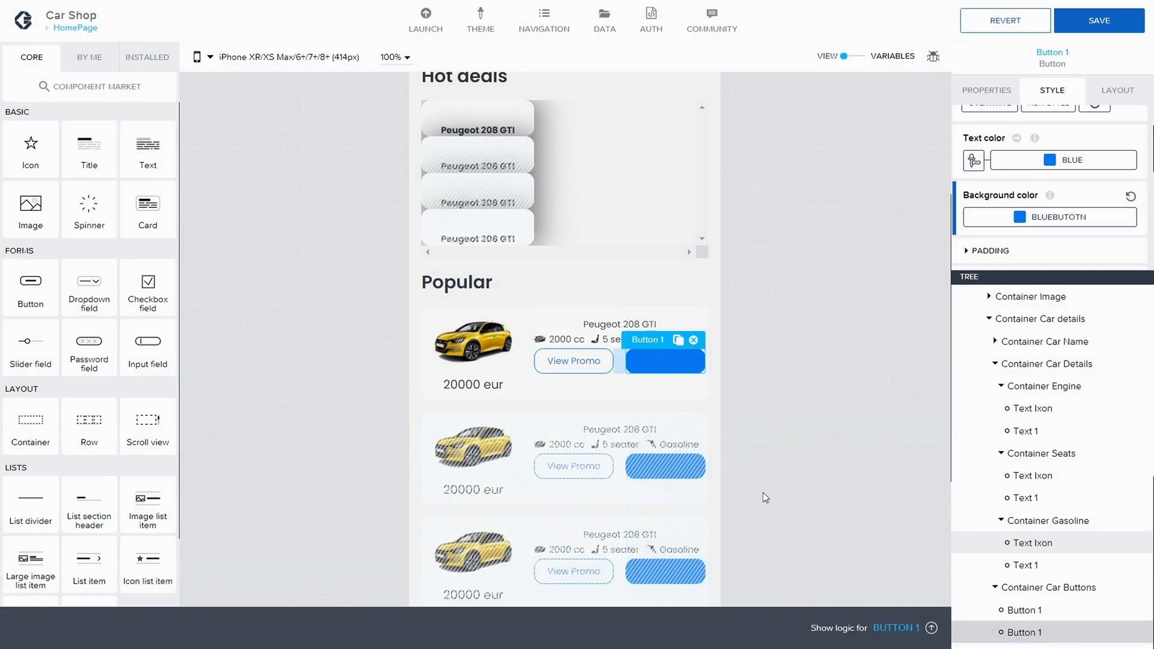
Step: Create a new content color palette named White with hex #FFFFFF
{"action": "left_click", "coordinate": [1058, 159]}
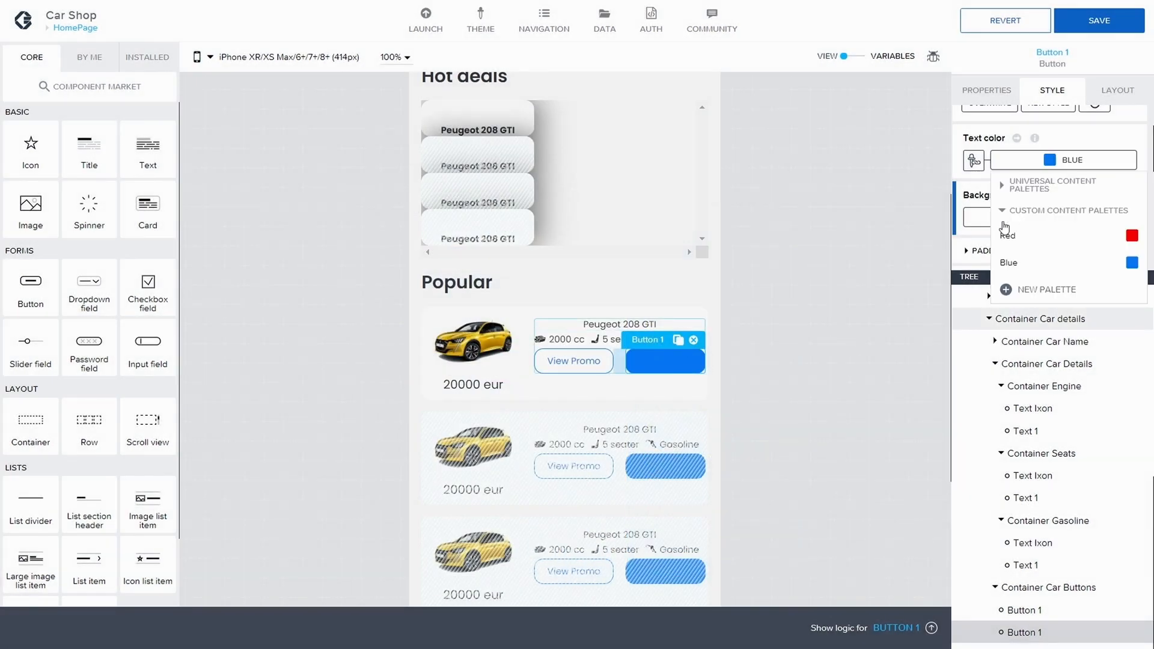
{"action": "left_click", "coordinate": [1008, 209]}
{"action": "left_click", "coordinate": [1000, 185]}
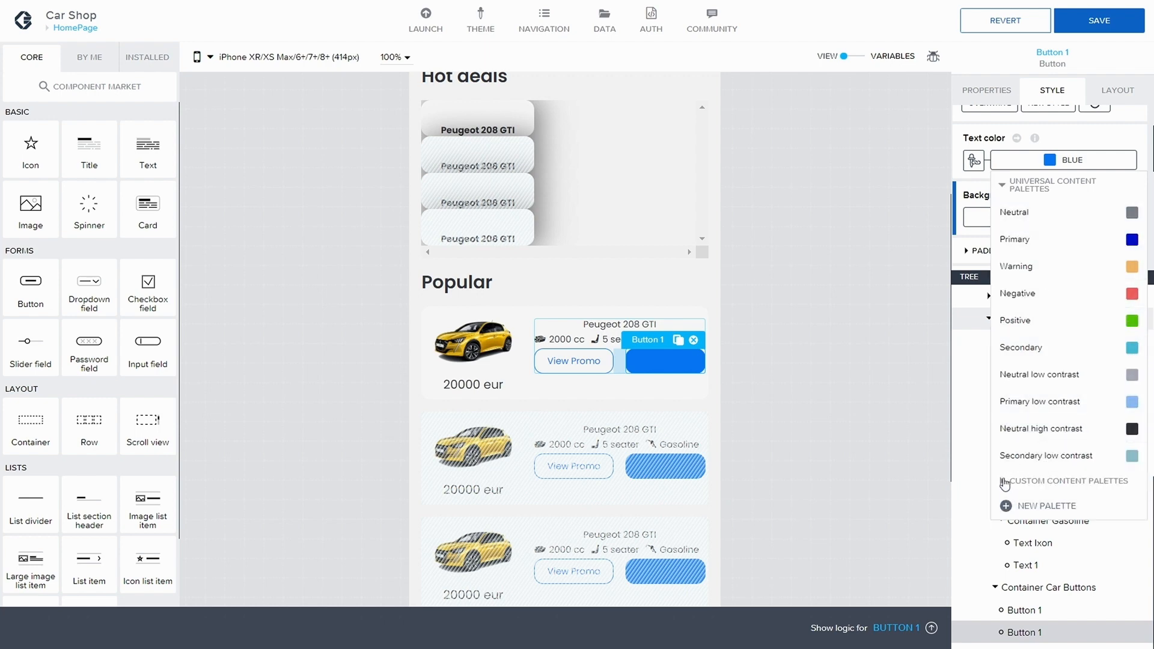
{"action": "left_click", "coordinate": [1008, 507]}
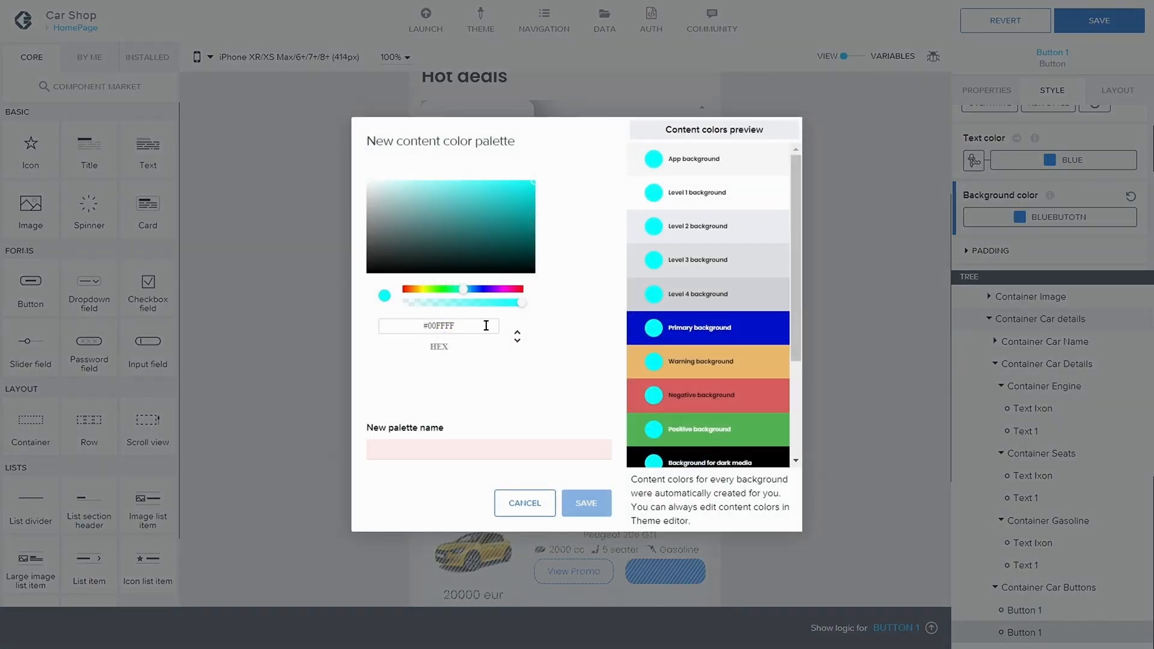
{"action": "left_click_drag", "start_coordinate": [461, 326], "coordinate": [431, 313]}
{"action": "type", "text": "FFF"}
{"action": "left_click", "coordinate": [408, 452]}
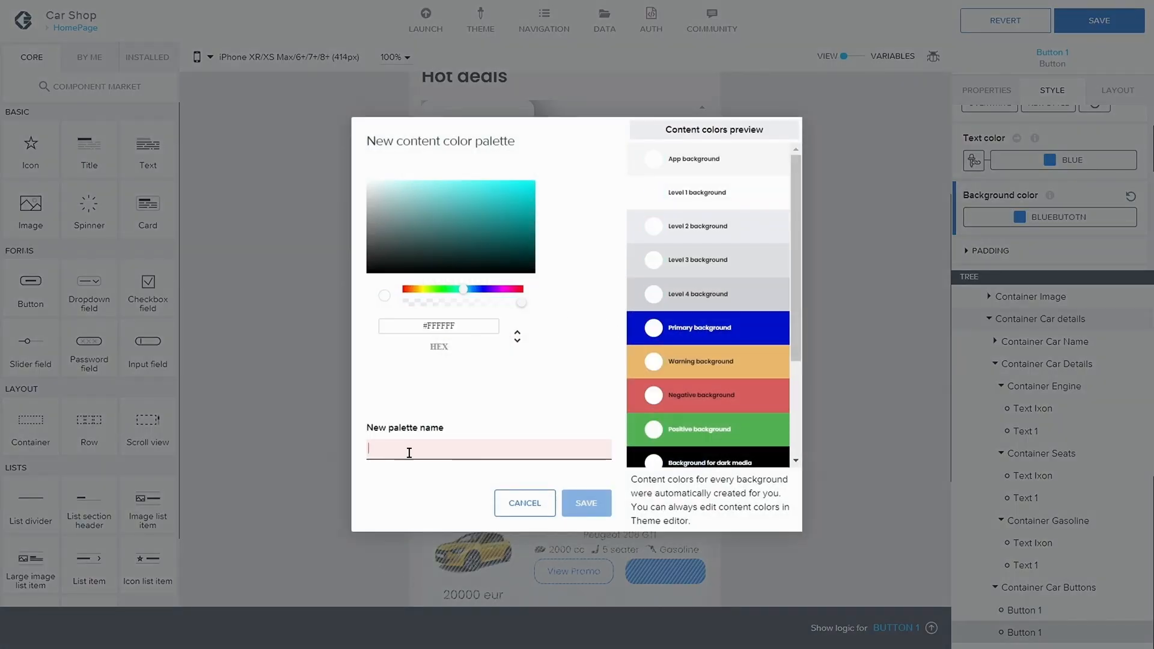
{"action": "type", "text": "White"}
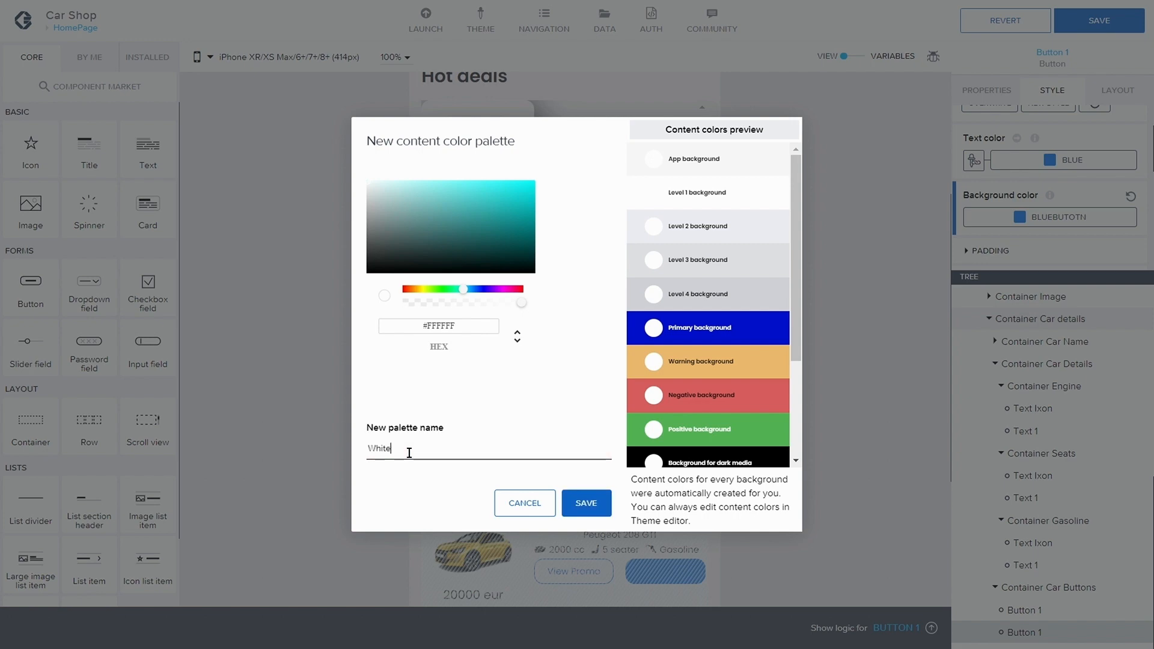
{"action": "left_click", "coordinate": [586, 503]}
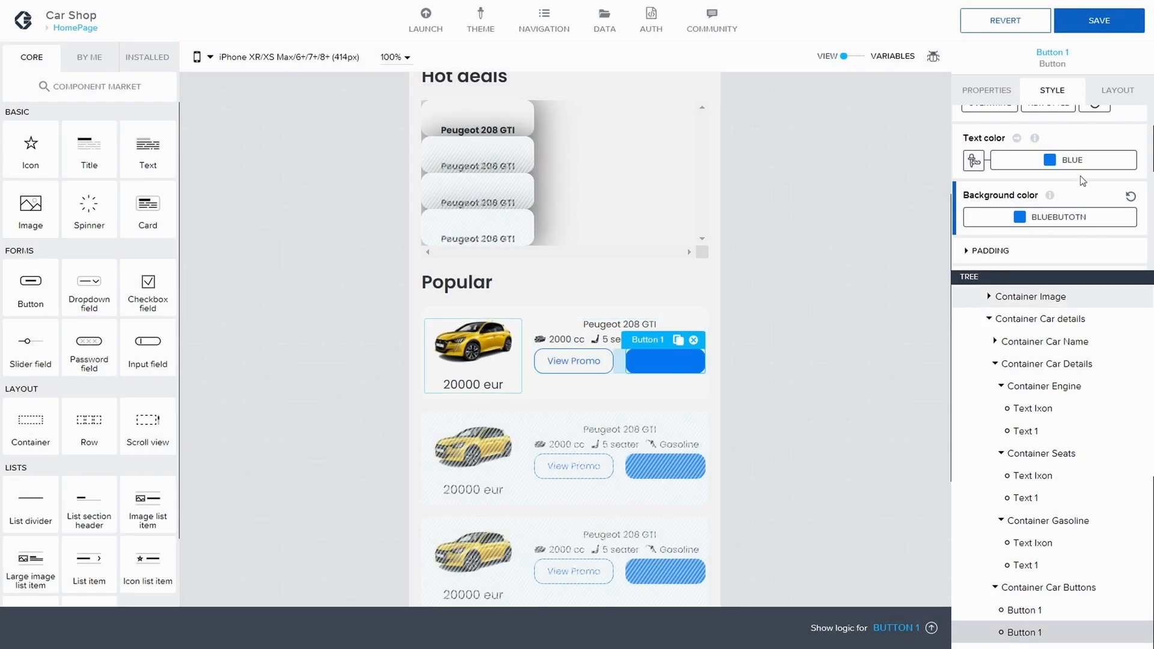
Step: Set the button's text color to the White palette and save the app
{"action": "left_click", "coordinate": [1064, 160]}
{"action": "left_click", "coordinate": [1007, 291]}
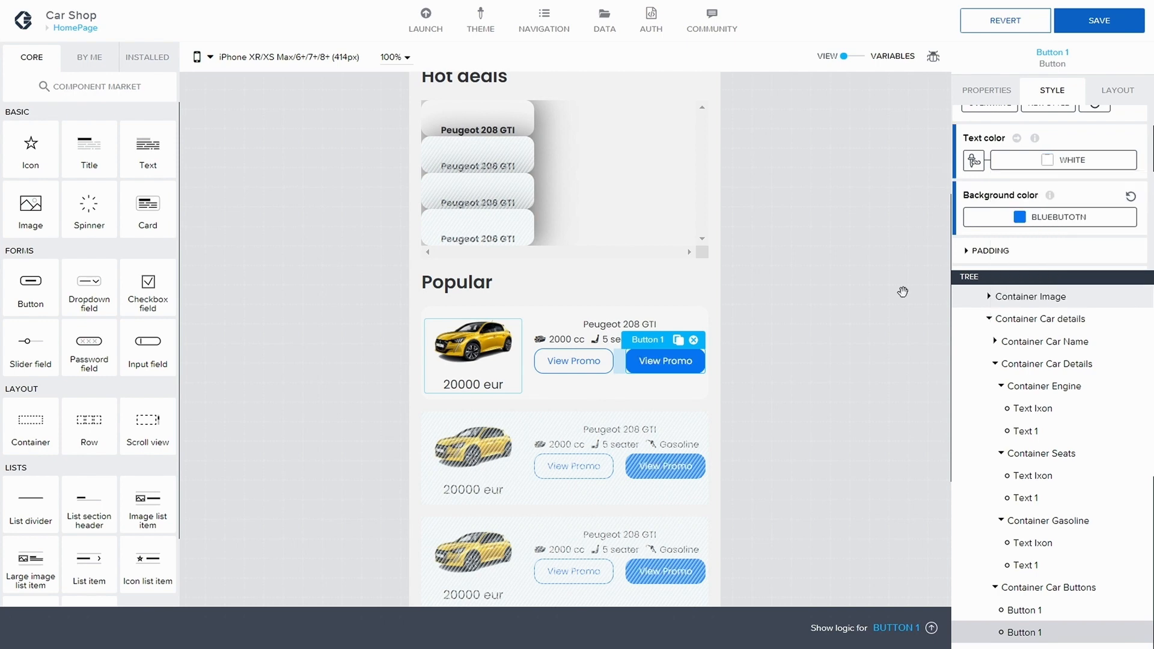
{"action": "left_click", "coordinate": [875, 270]}
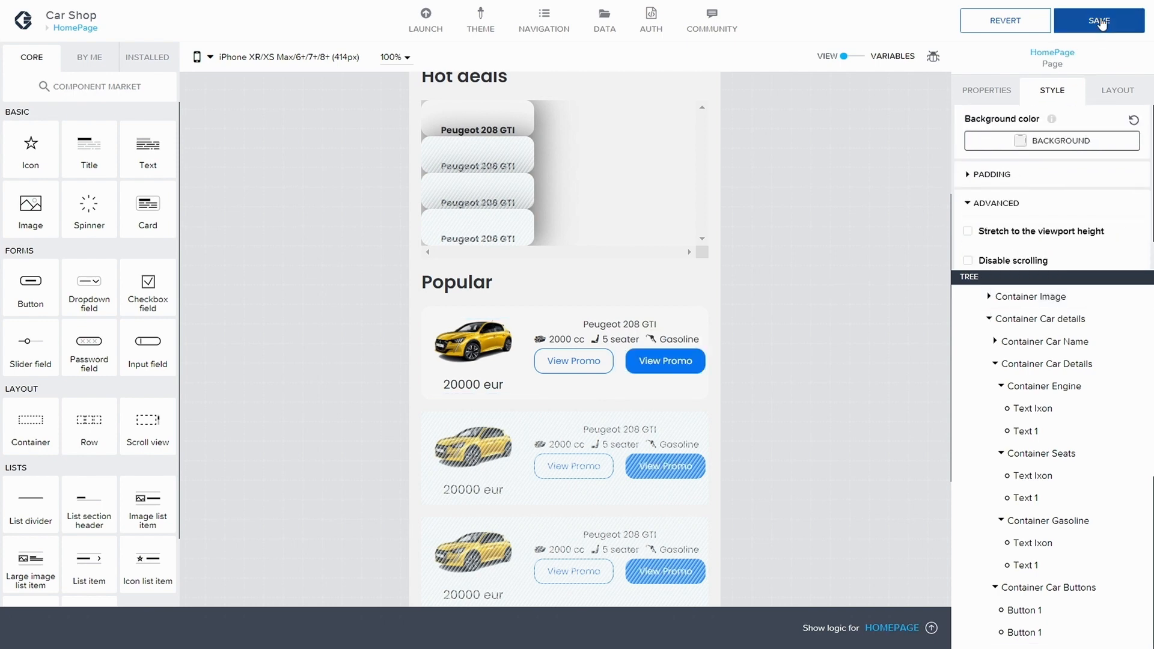
{"action": "key", "text": "ctrl+s"}
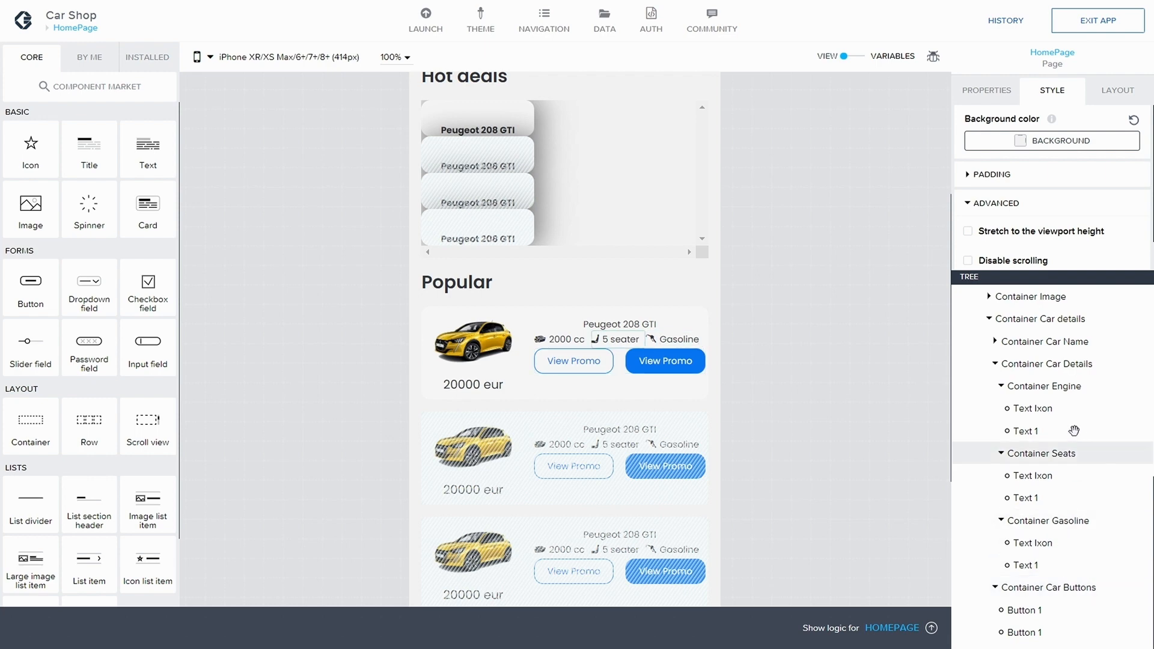
{"action": "left_click", "coordinate": [1025, 610]}
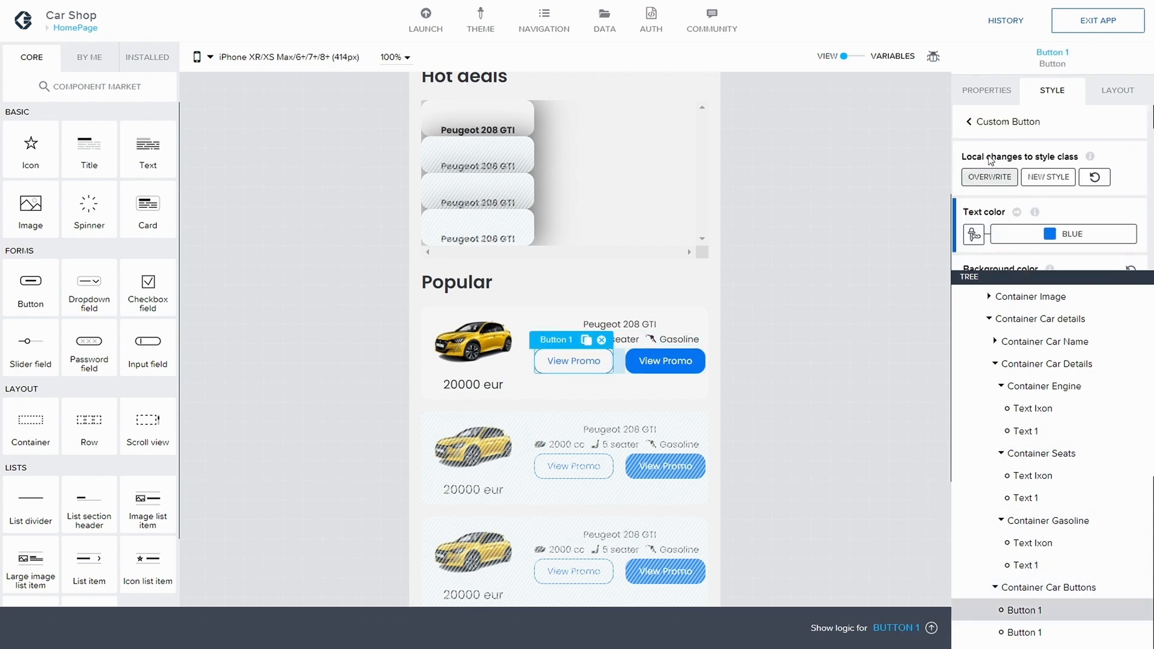
{"action": "left_click", "coordinate": [987, 90]}
{"action": "left_click_drag", "start_coordinate": [1046, 142], "coordinate": [990, 142]}
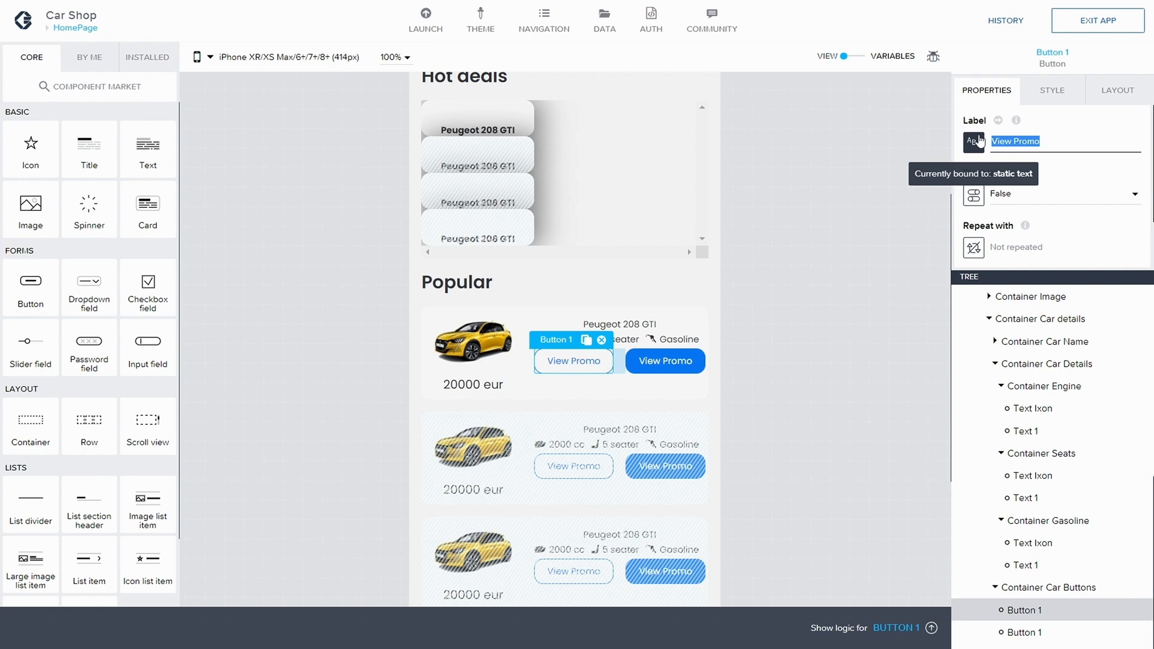
Step: Relabel the second Popular card button as Buy Now
{"action": "left_click", "coordinate": [1024, 631]}
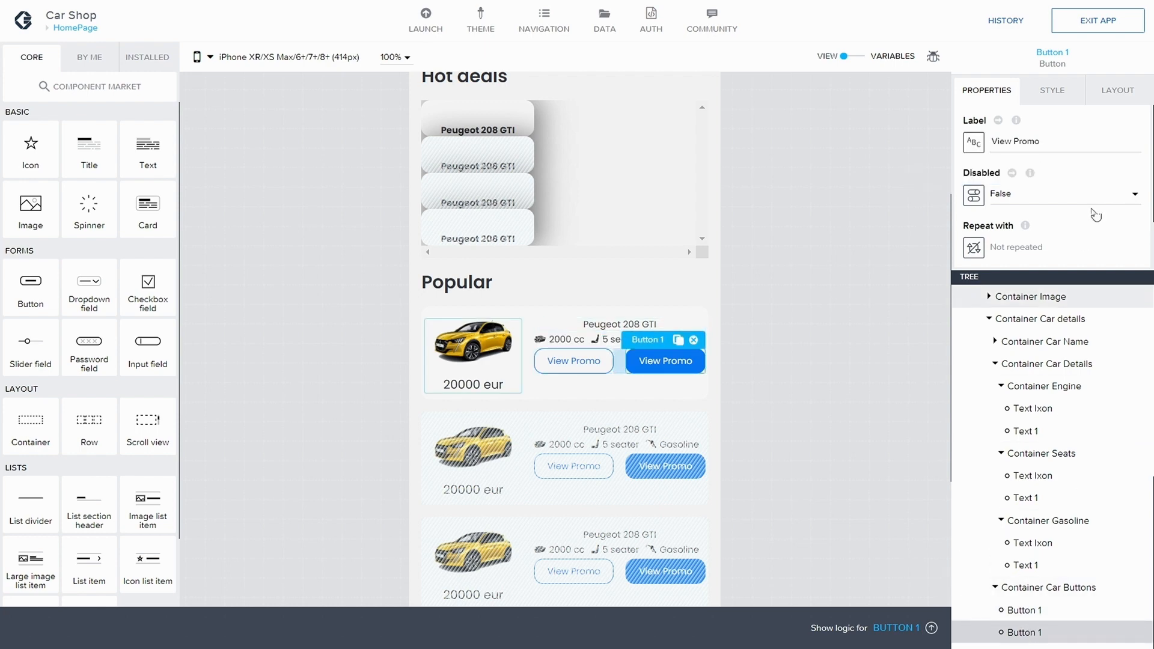
{"action": "left_click_drag", "start_coordinate": [1041, 142], "coordinate": [989, 147]}
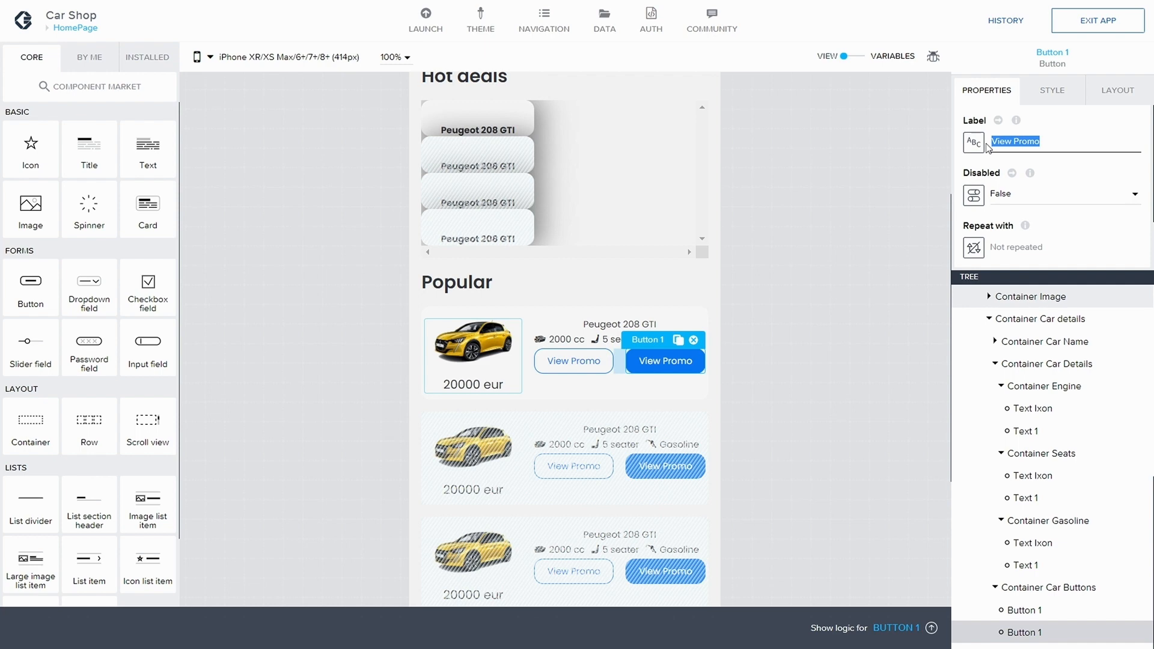
{"action": "type", "text": "Buy"}
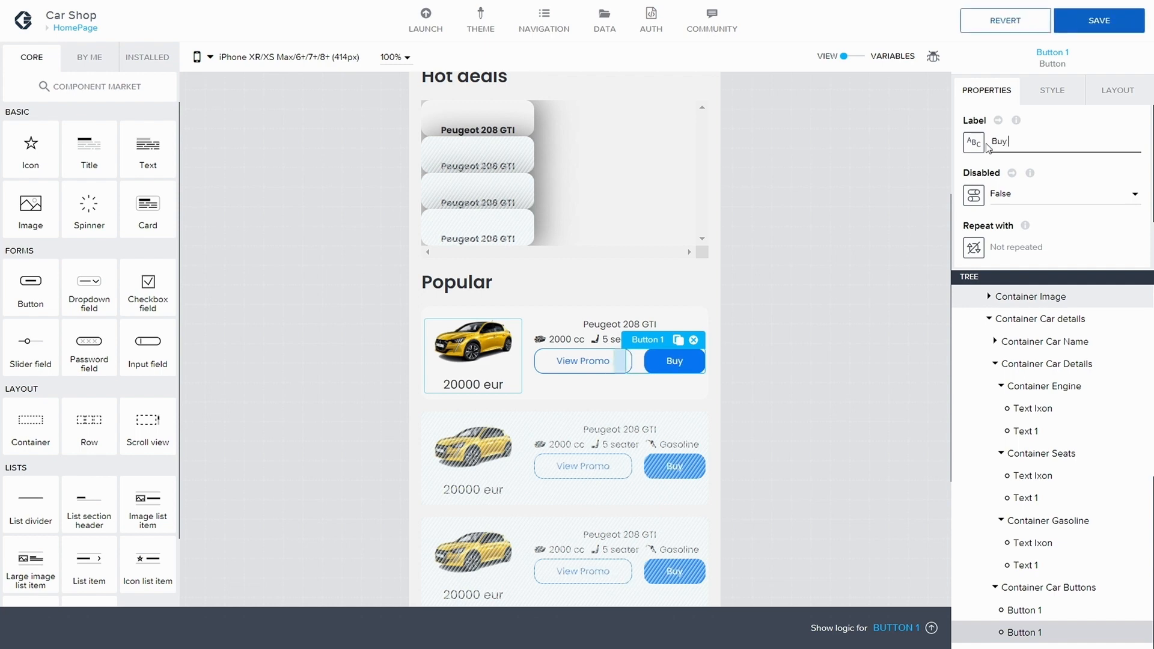
{"action": "type", "text": " Now"}
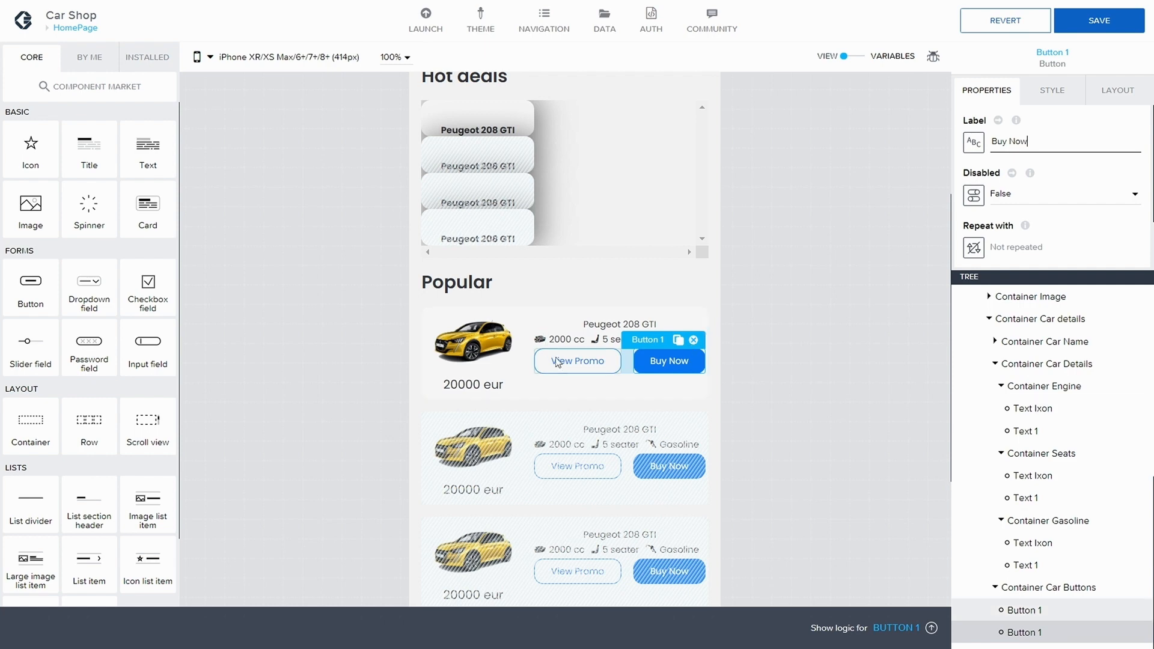
Step: Relabel the first Popular card button as Book a test drive and save the app
{"action": "left_click", "coordinate": [557, 361]}
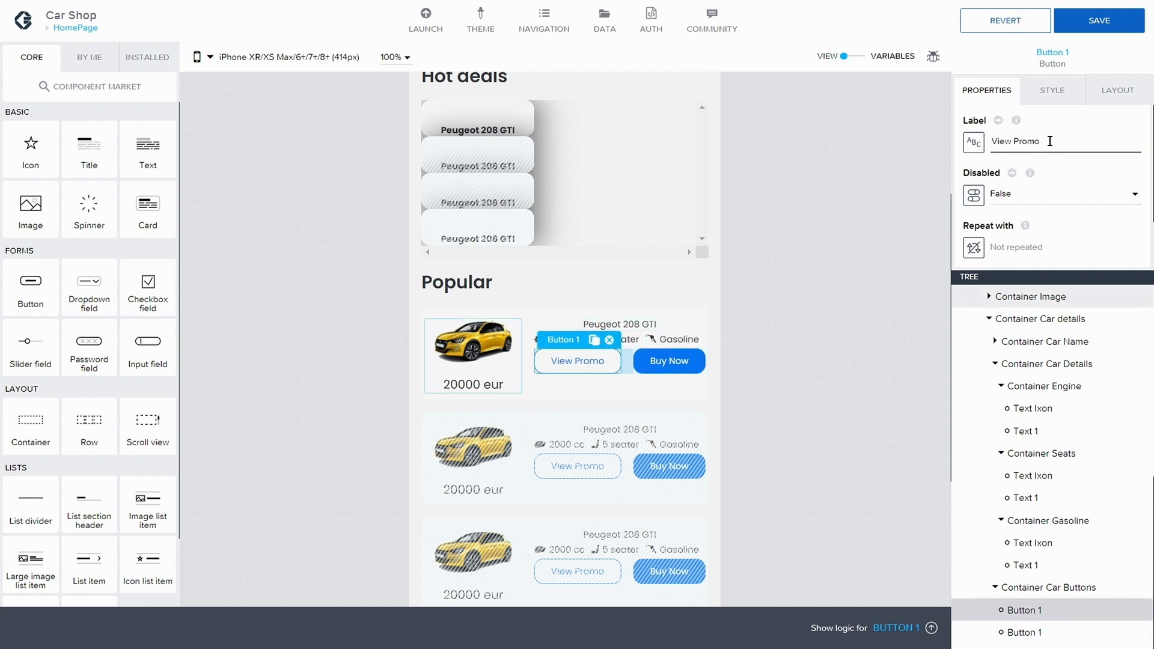
{"action": "left_click_drag", "start_coordinate": [1050, 141], "coordinate": [995, 138]}
{"action": "type", "text": "Book at"}
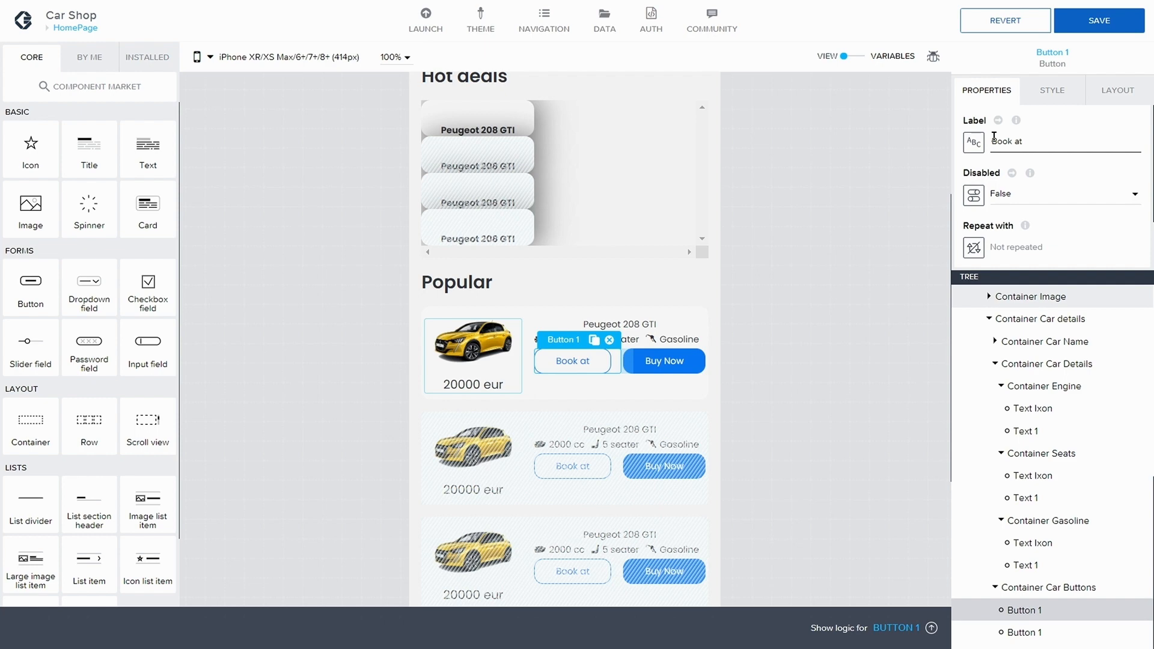
{"action": "key", "text": "BackSpace"}
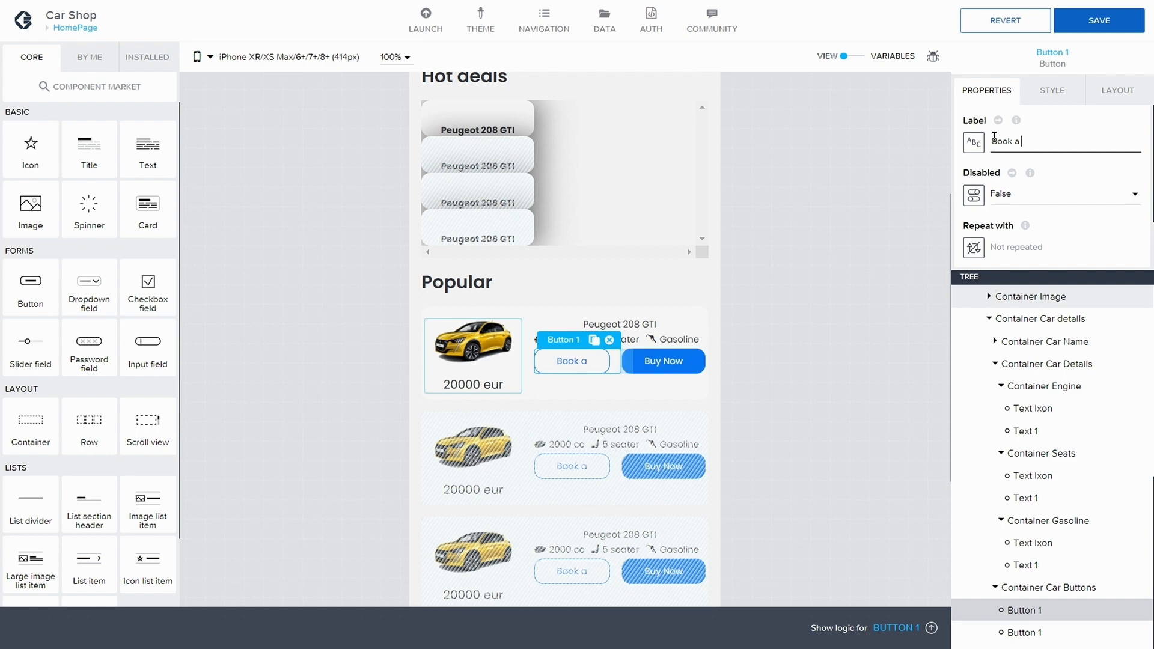
{"action": "type", "text": "test"}
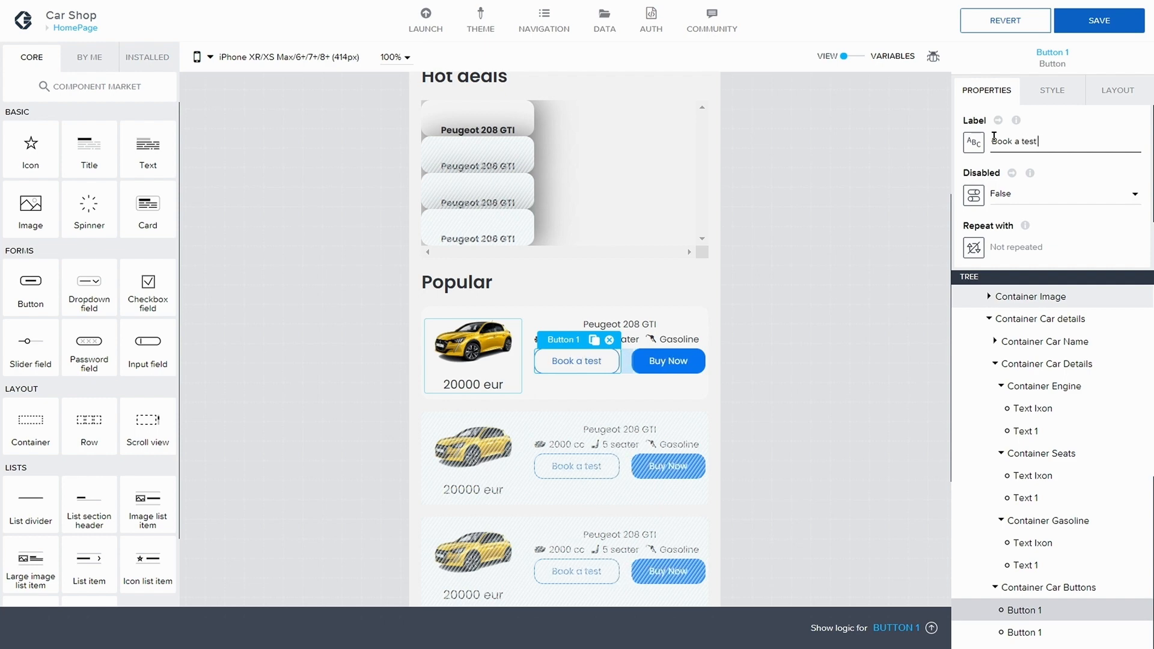
{"action": "type", "text": " drive"}
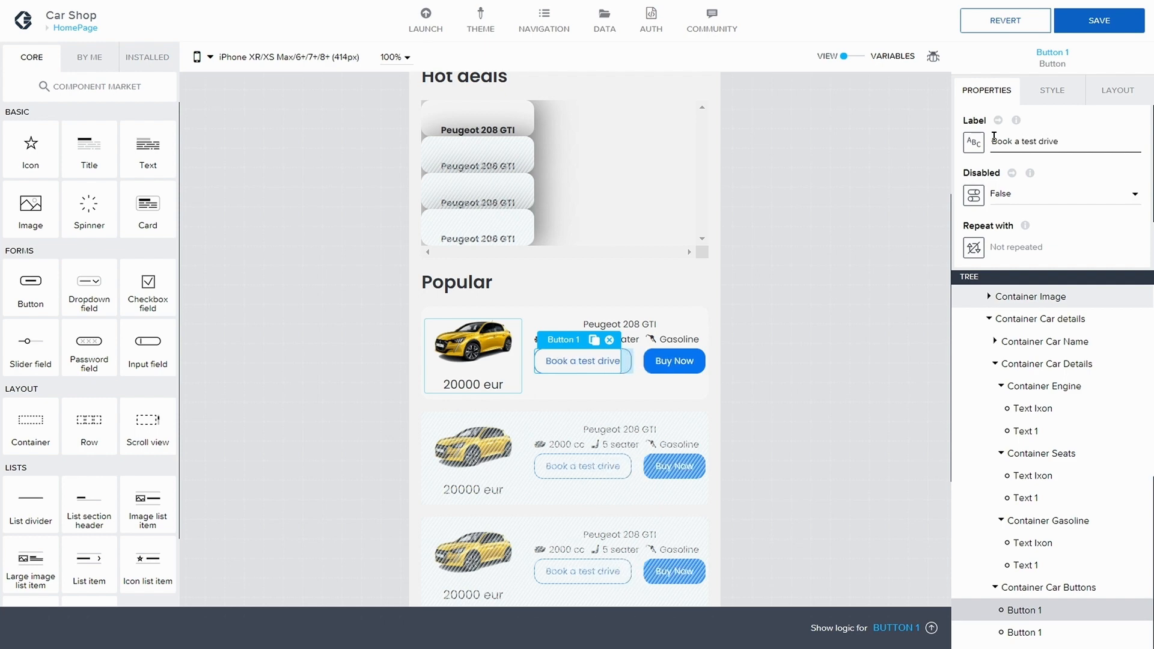
{"action": "left_click", "coordinate": [1131, 25]}
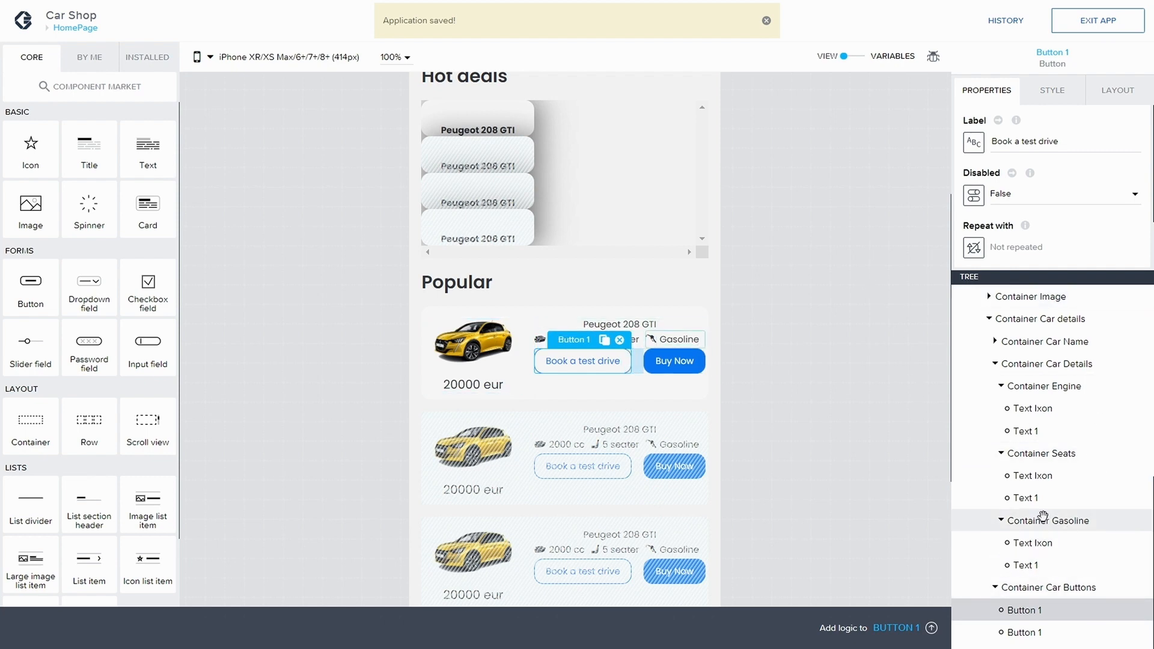
Step: Set the Popular car name title's text alignment to left and save
{"action": "scroll", "coordinate": [1034, 456], "scroll_direction": "up", "scroll_amount": 2}
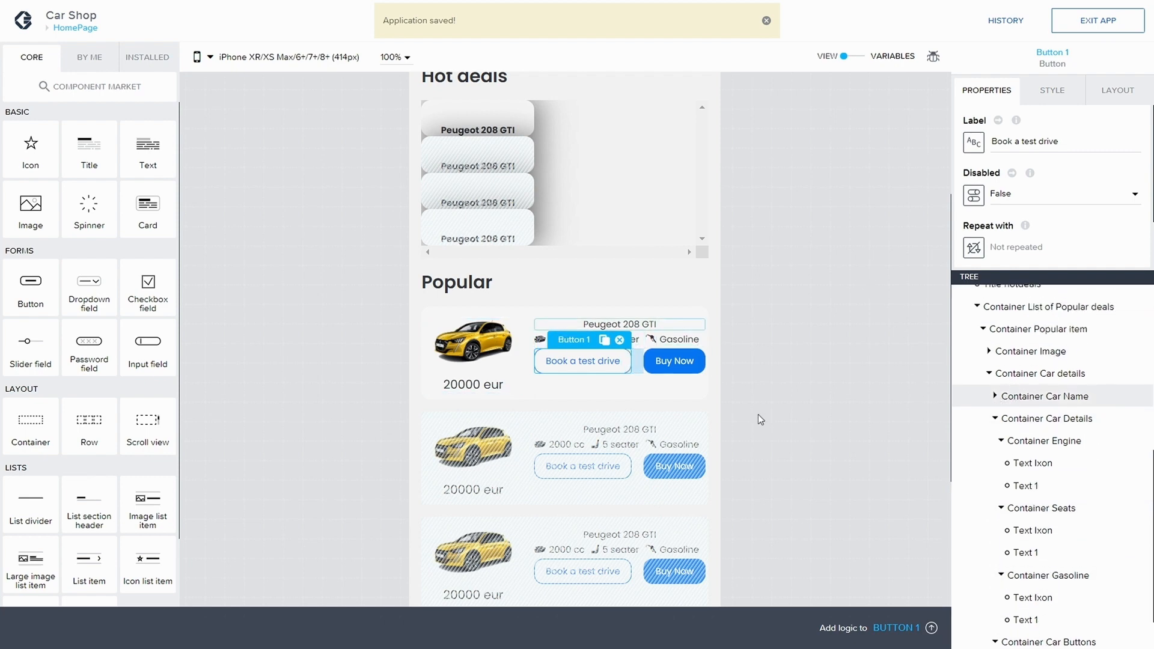
{"action": "left_click", "coordinate": [644, 326]}
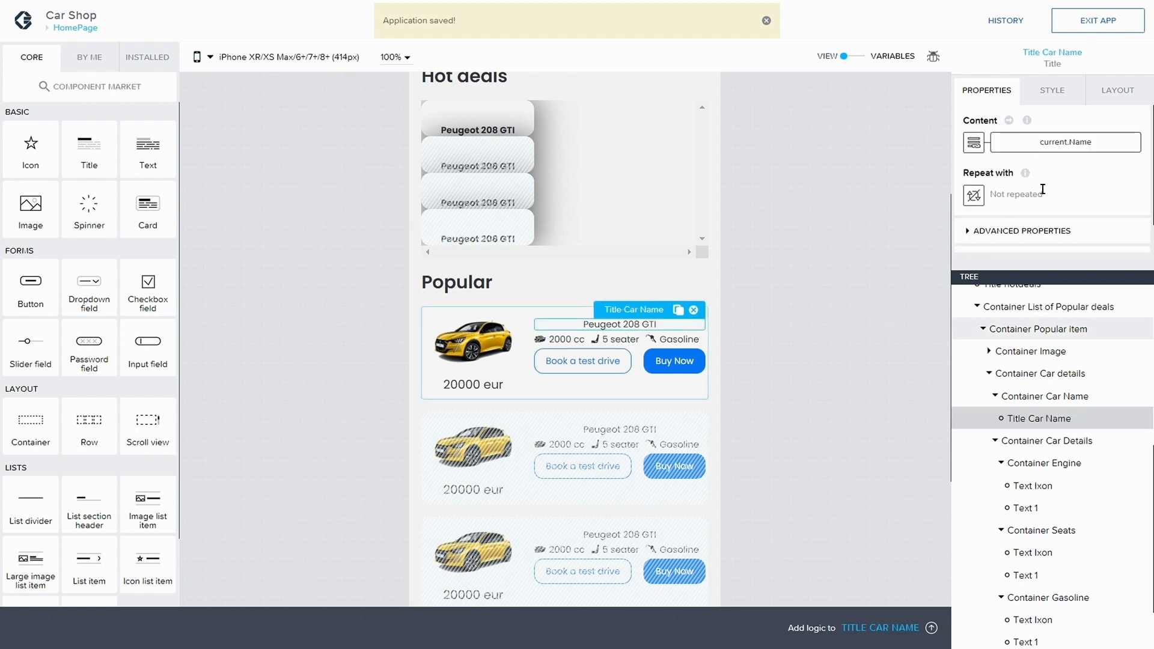
{"action": "left_click", "coordinate": [1117, 90]}
{"action": "scroll", "coordinate": [1010, 223], "scroll_direction": "down", "scroll_amount": 1}
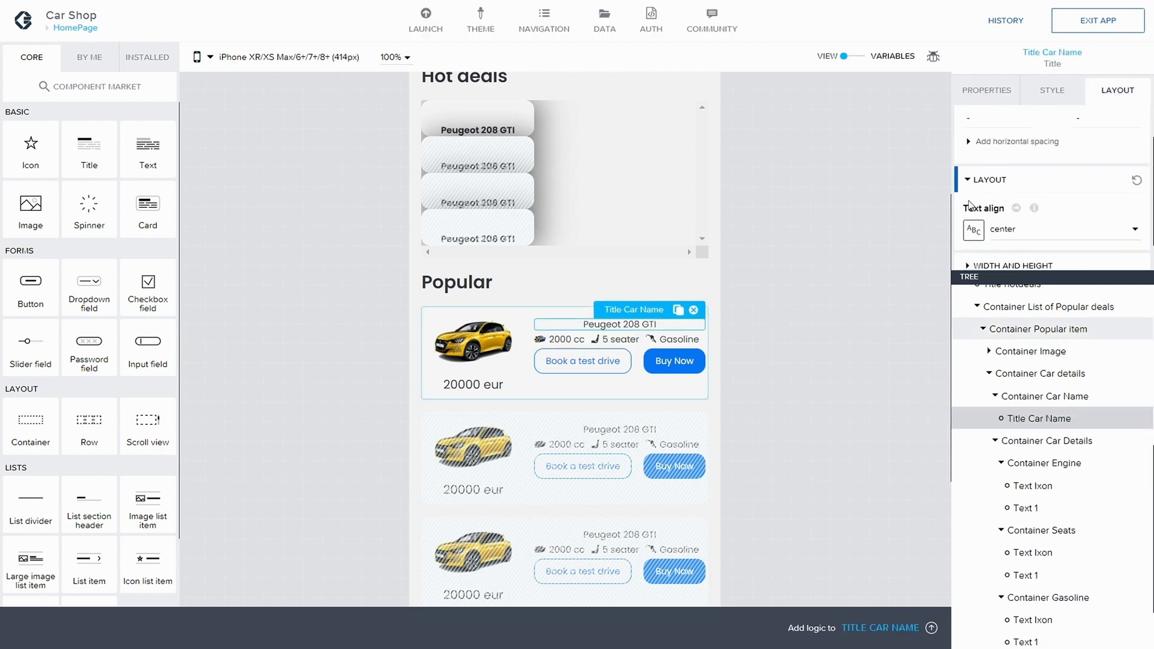
{"action": "left_click", "coordinate": [1000, 234]}
{"action": "left_click", "coordinate": [1013, 254]}
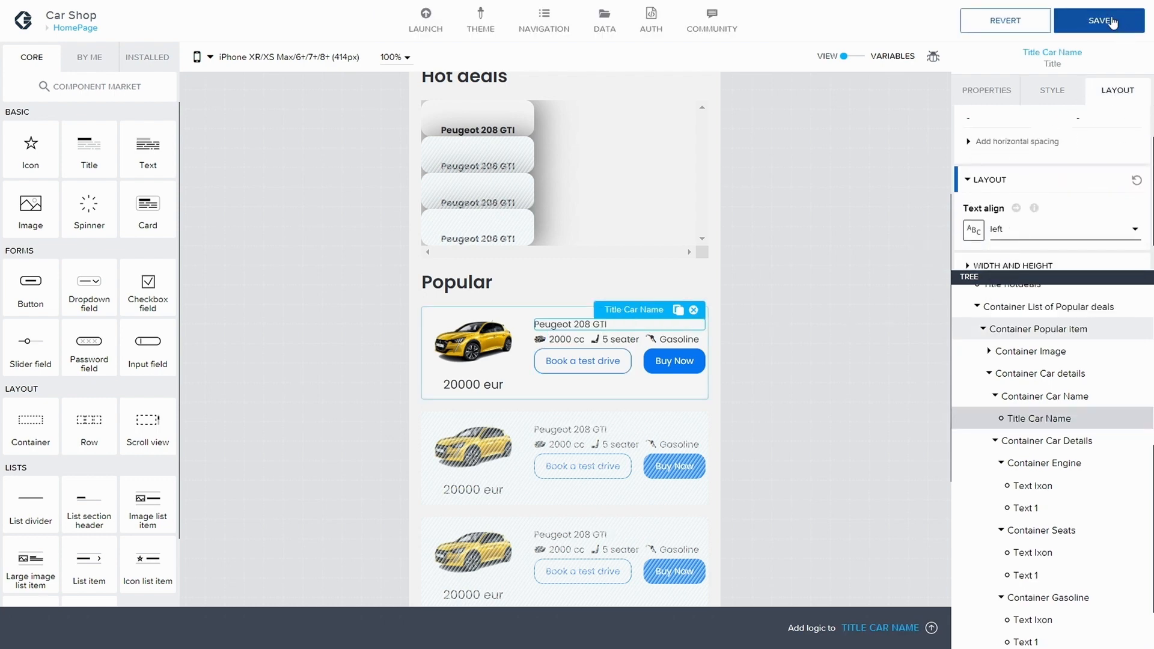
{"action": "left_click", "coordinate": [1113, 22]}
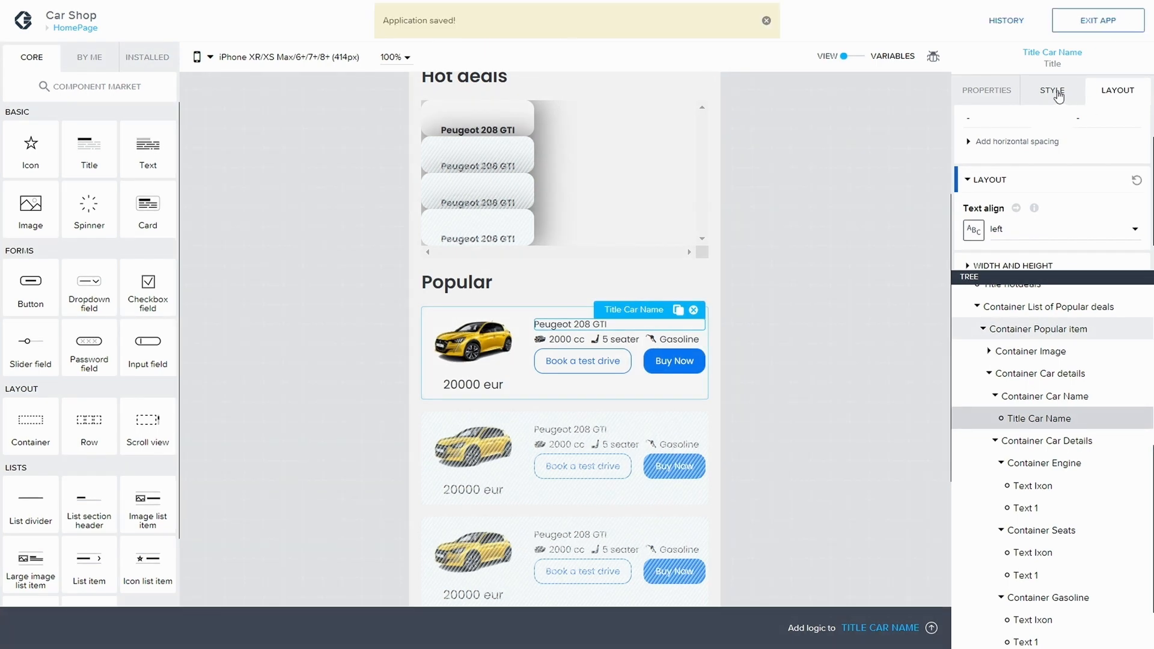
Step: Create a new style class named Large Title for the car name title
{"action": "left_click", "coordinate": [1059, 96]}
{"action": "scroll", "coordinate": [1094, 199], "scroll_direction": "down", "scroll_amount": 1}
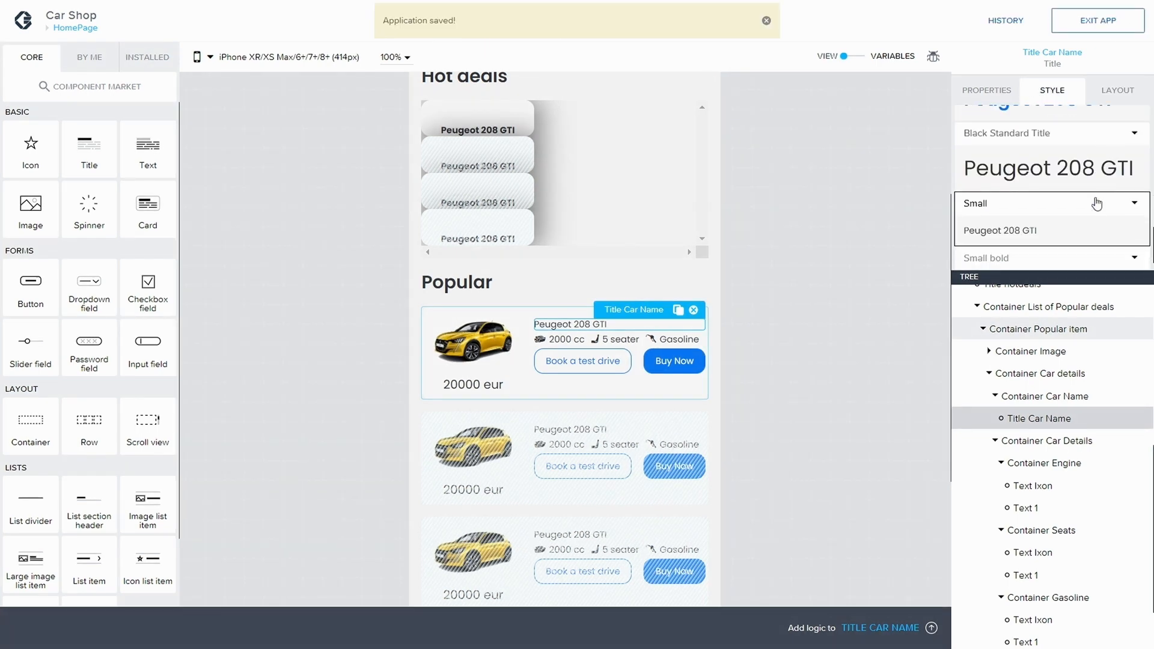
{"action": "left_click", "coordinate": [1130, 202]}
{"action": "left_click", "coordinate": [1040, 249]}
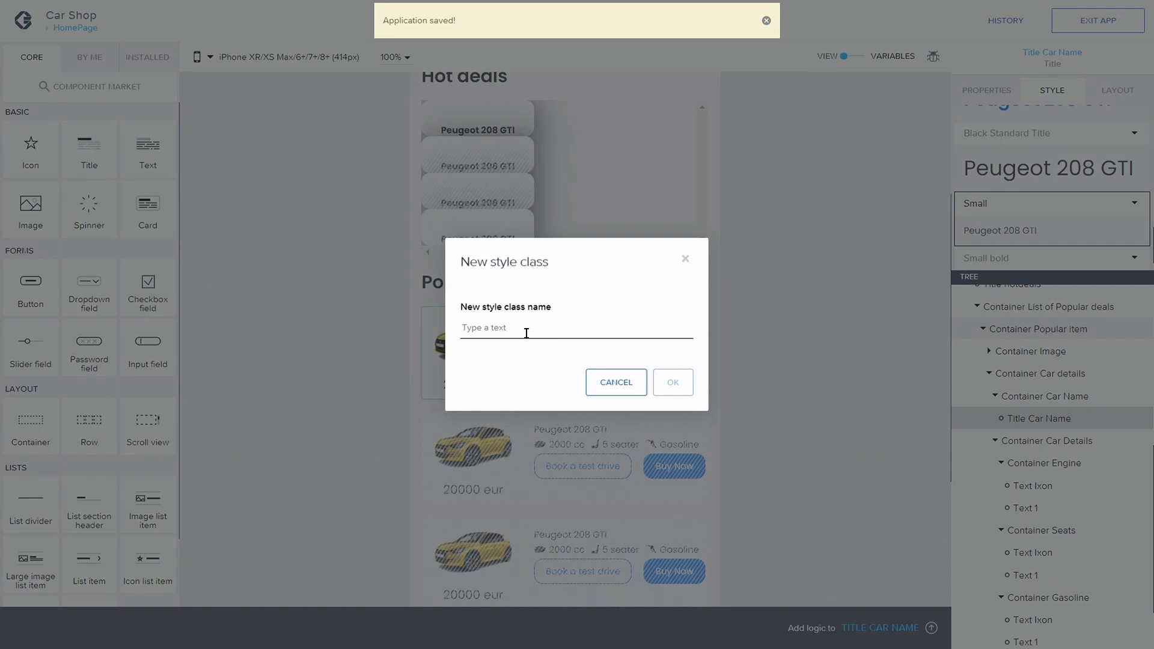
{"action": "type", "text": "LArg"}
{"action": "key", "text": "Home"}
{"action": "key", "text": "Delete"}
{"action": "key", "text": "Delete"}
{"action": "key", "text": "BackSpace"}
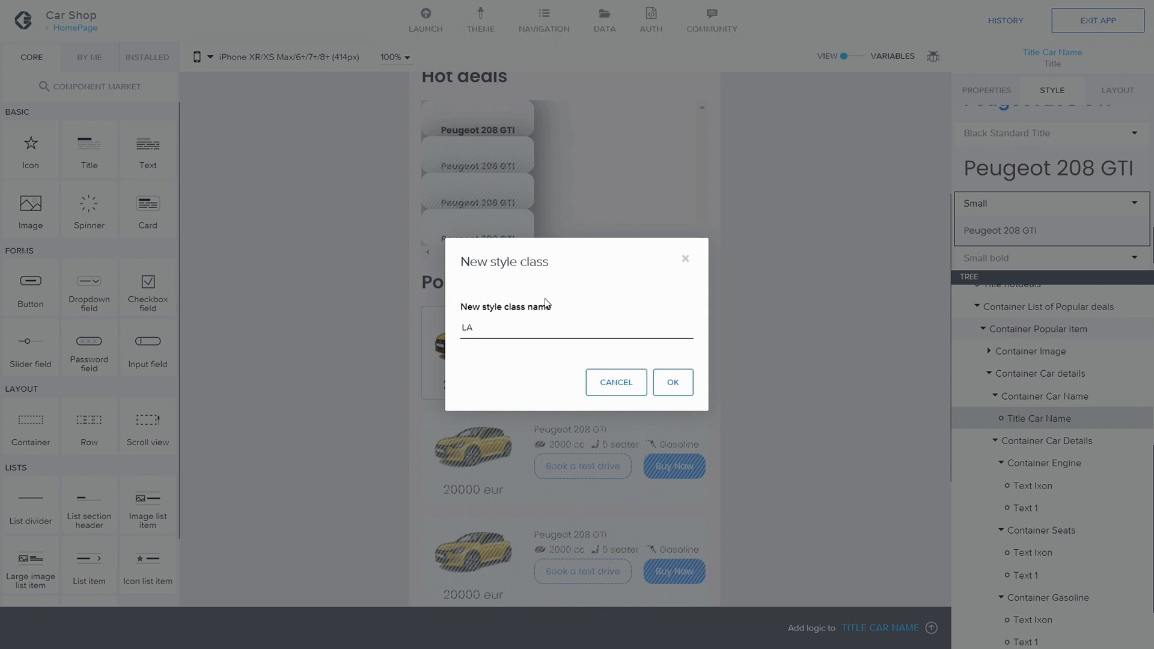
{"action": "type", "text": "Title"}
{"action": "left_click", "coordinate": [672, 382]}
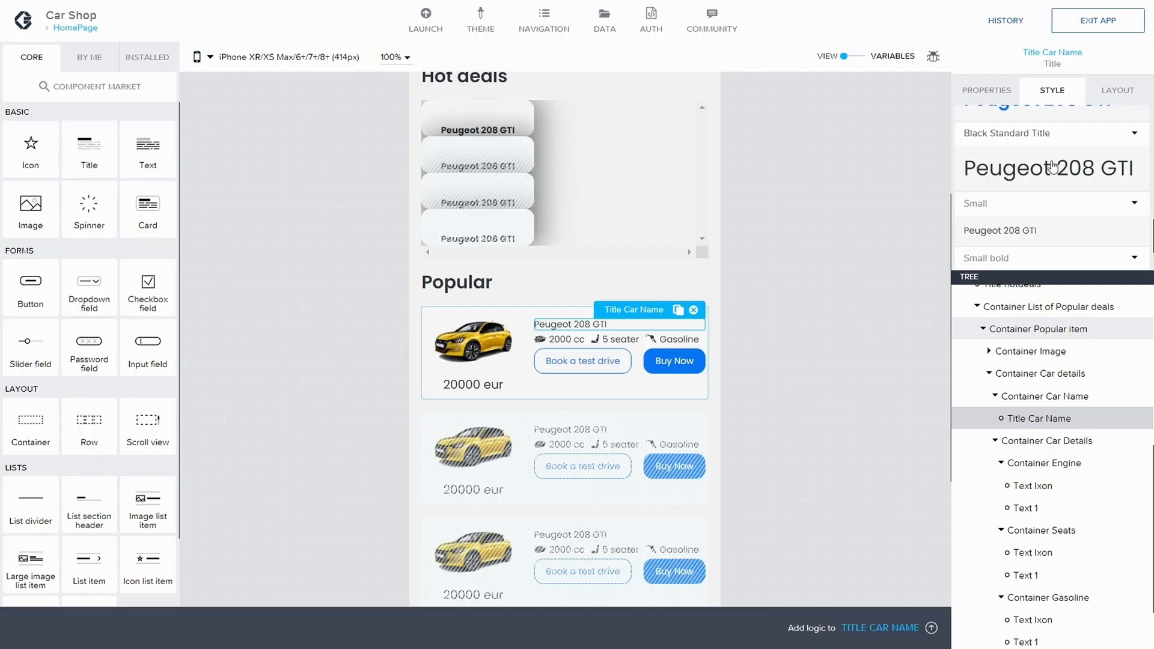
Step: Edit the Large Title style, setting its text size to Text L, and save
{"action": "left_click", "coordinate": [1130, 230]}
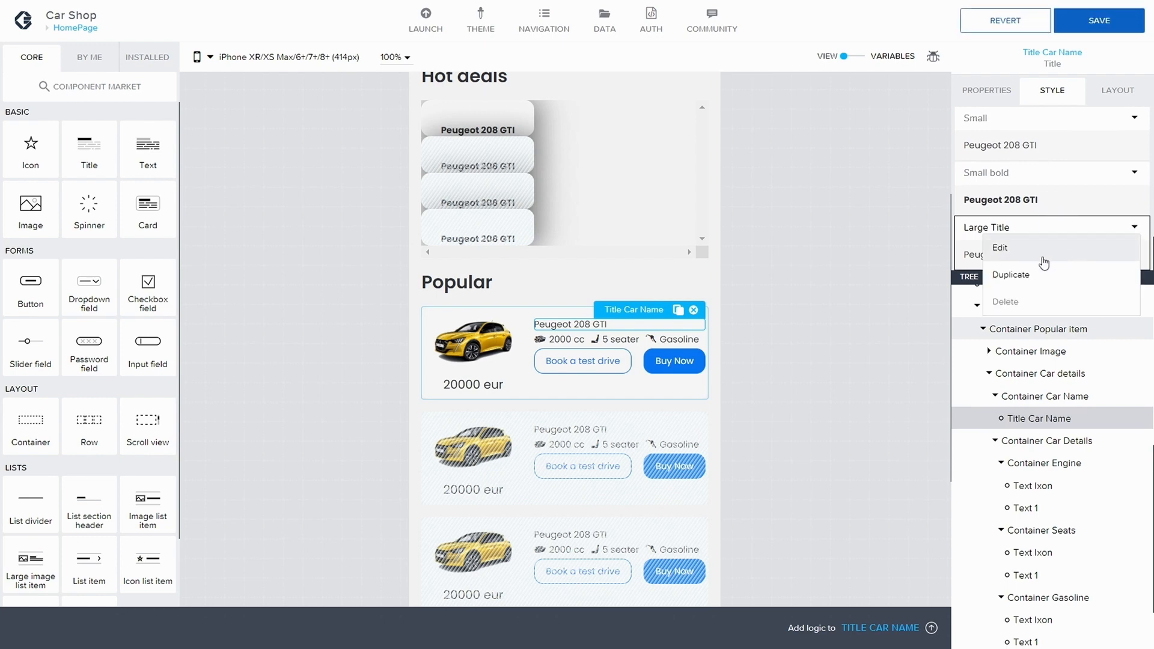
{"action": "left_click", "coordinate": [1004, 246]}
{"action": "scroll", "coordinate": [1050, 179], "scroll_direction": "down", "scroll_amount": 2}
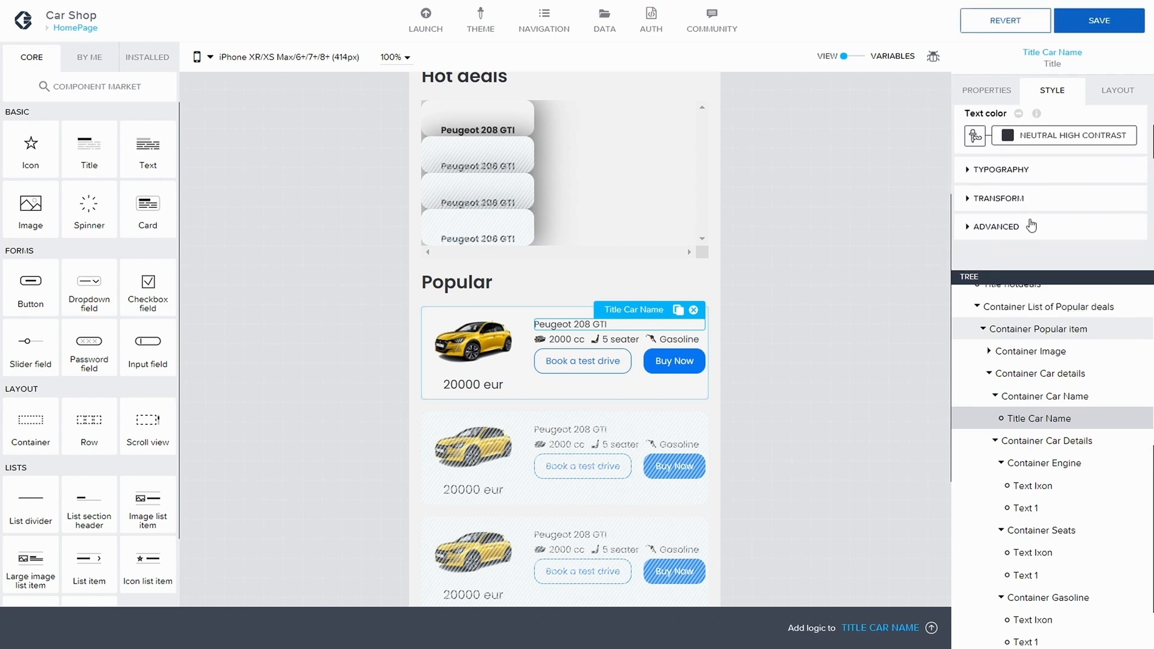
{"action": "left_click", "coordinate": [998, 165]}
{"action": "scroll", "coordinate": [991, 196], "scroll_direction": "down", "scroll_amount": 1}
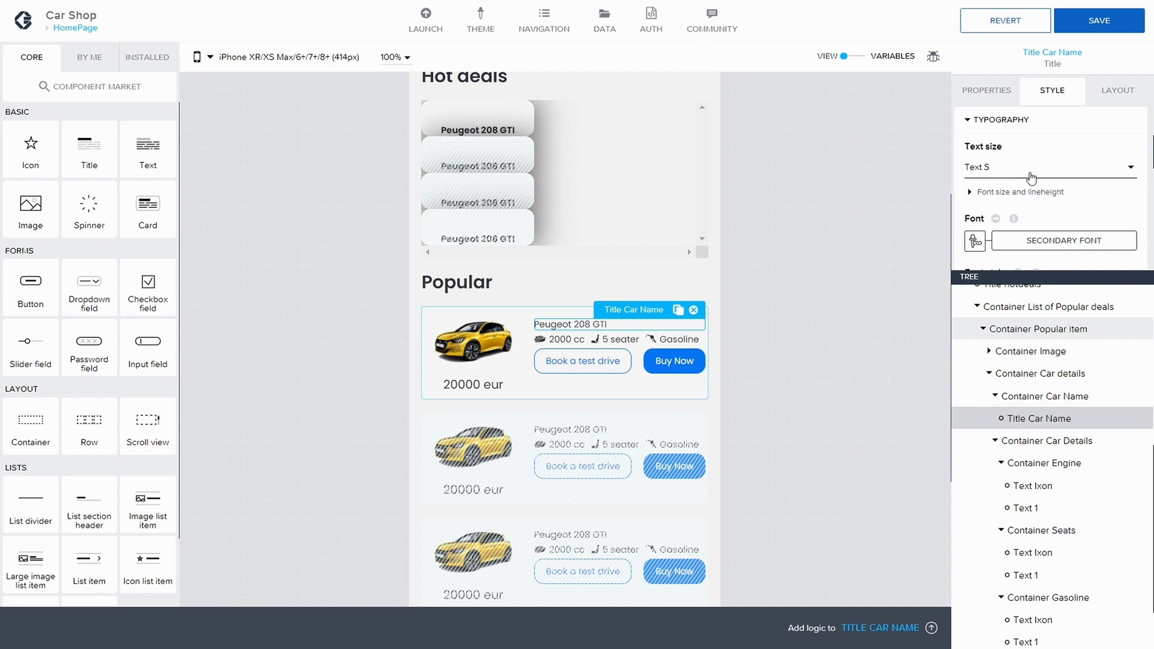
{"action": "left_click", "coordinate": [1123, 168]}
{"action": "left_click", "coordinate": [1007, 199]}
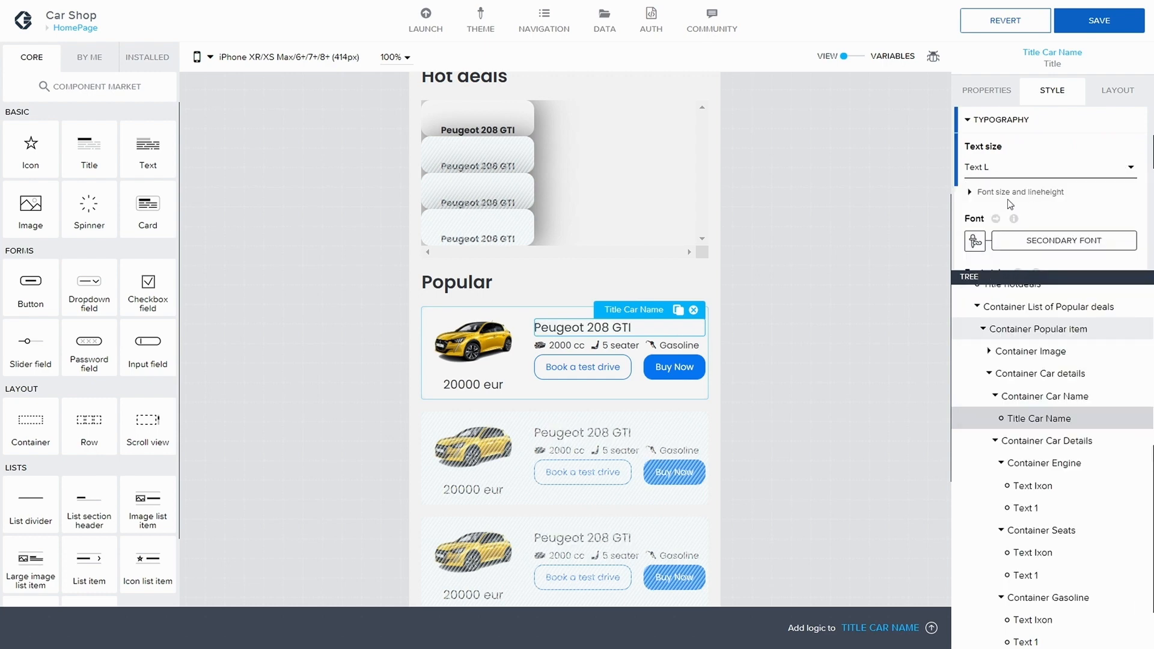
{"action": "left_click", "coordinate": [1076, 21]}
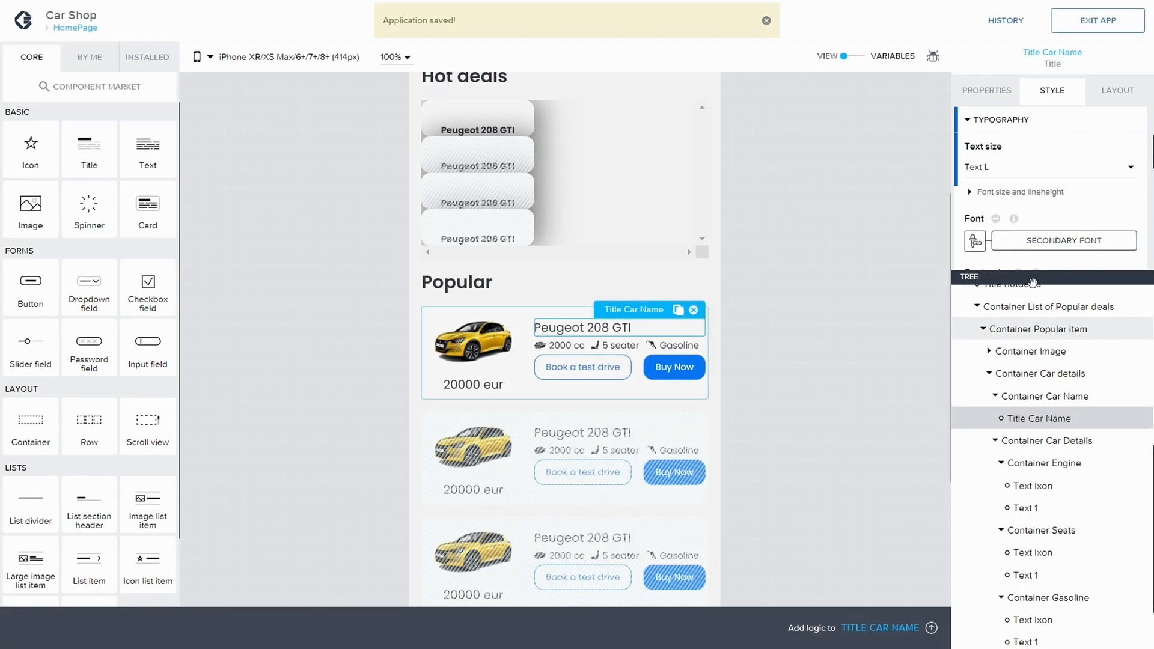
Step: Make the Large Title font weight bold and overwrite the style class with the local changes
{"action": "scroll", "coordinate": [1067, 214], "scroll_direction": "down", "scroll_amount": 3}
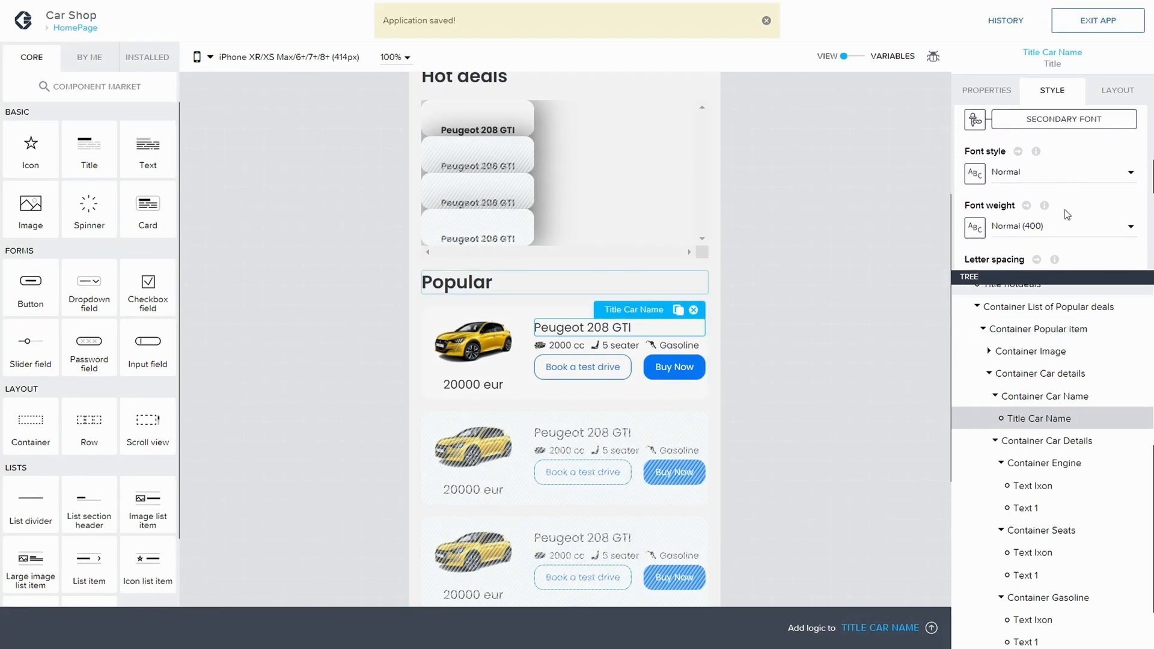
{"action": "left_click", "coordinate": [1055, 227]}
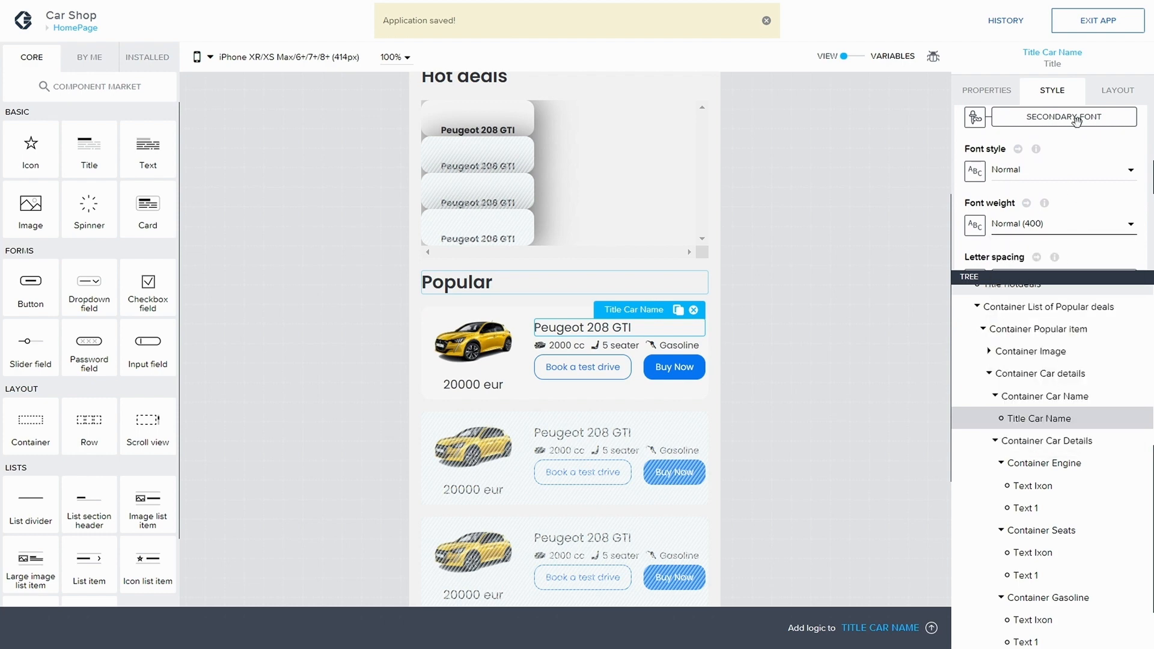
{"action": "scroll", "coordinate": [1054, 178], "scroll_direction": "up", "scroll_amount": 3}
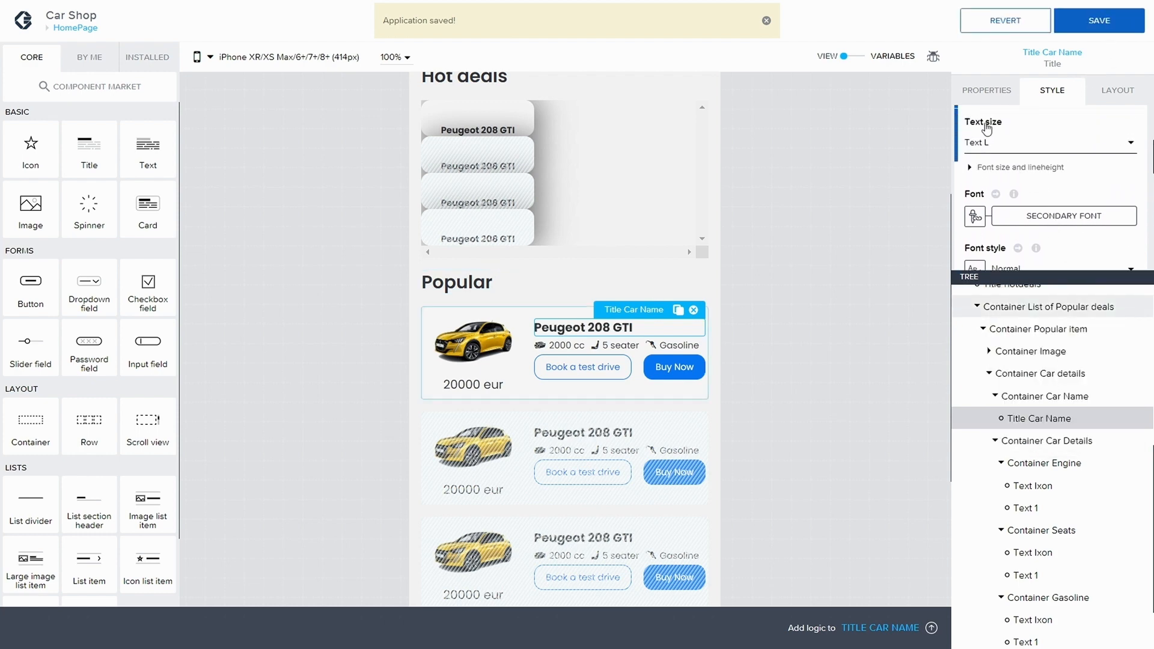
{"action": "scroll", "coordinate": [986, 129], "scroll_direction": "up", "scroll_amount": 3}
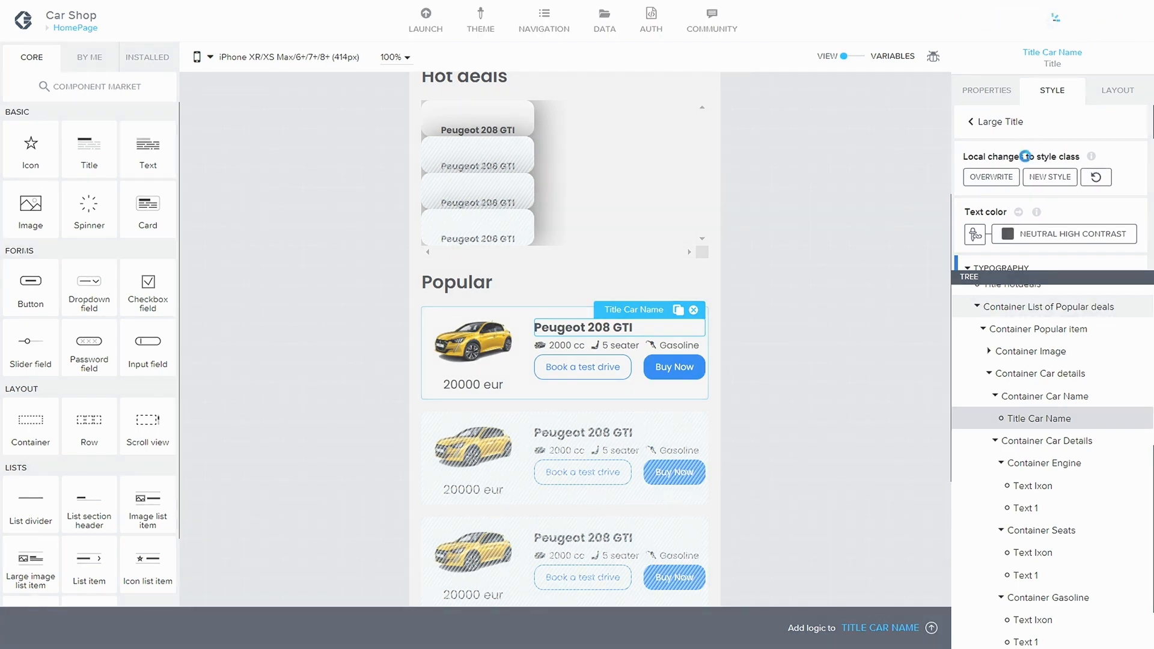
{"action": "left_click", "coordinate": [993, 178]}
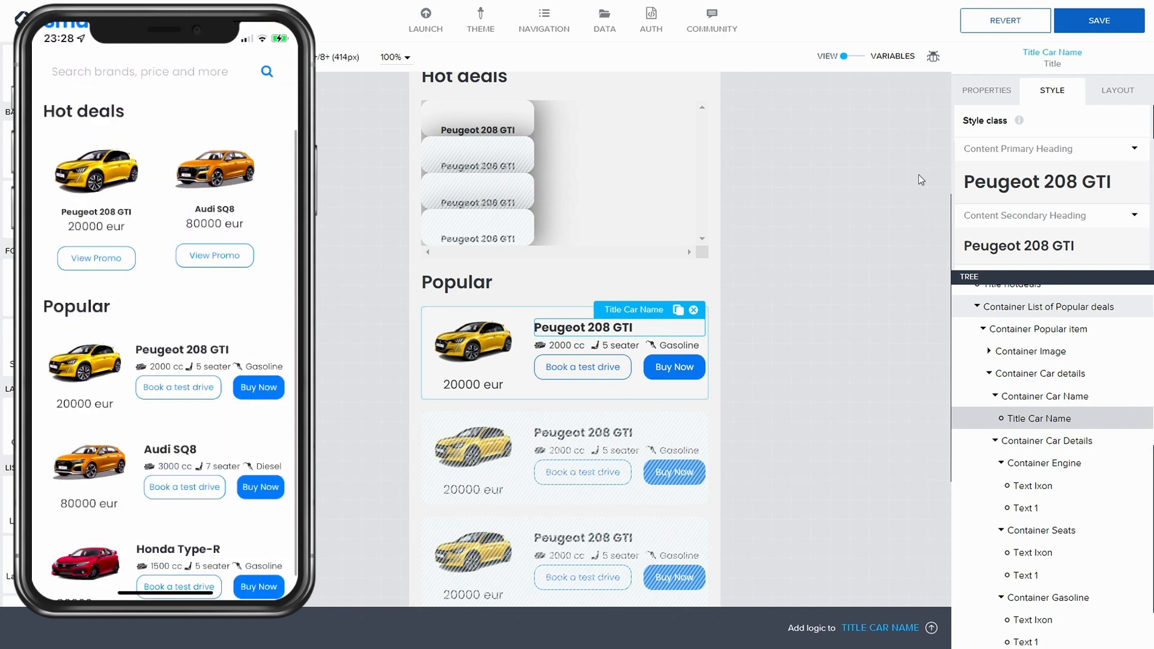
Step: Try setting Container Main's width and height behaviour to Fit content
{"action": "left_click", "coordinate": [872, 335]}
{"action": "scroll", "coordinate": [1024, 288], "scroll_direction": "up", "scroll_amount": 10}
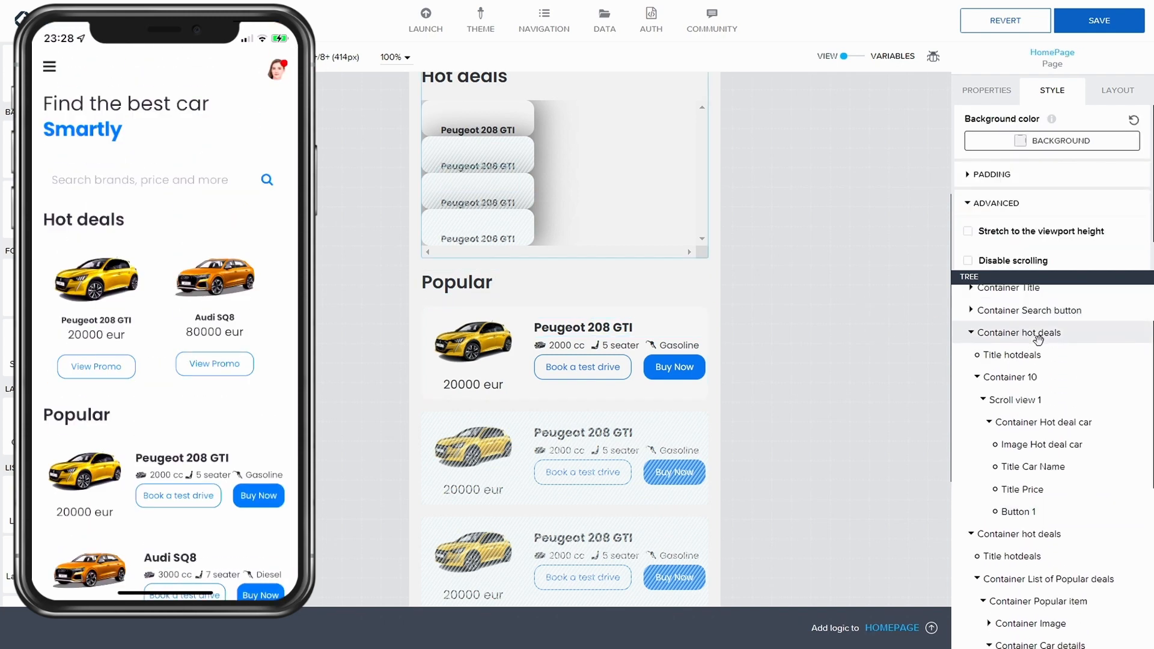
{"action": "left_click", "coordinate": [964, 320]}
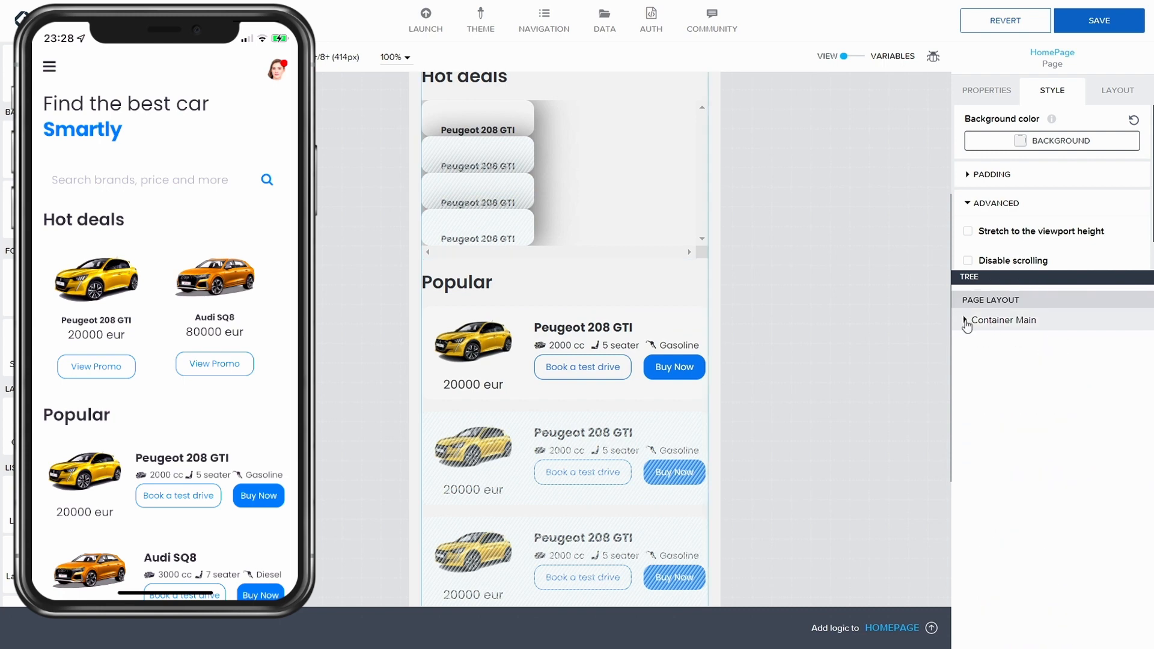
{"action": "left_click", "coordinate": [965, 320]}
{"action": "left_click", "coordinate": [1046, 326]}
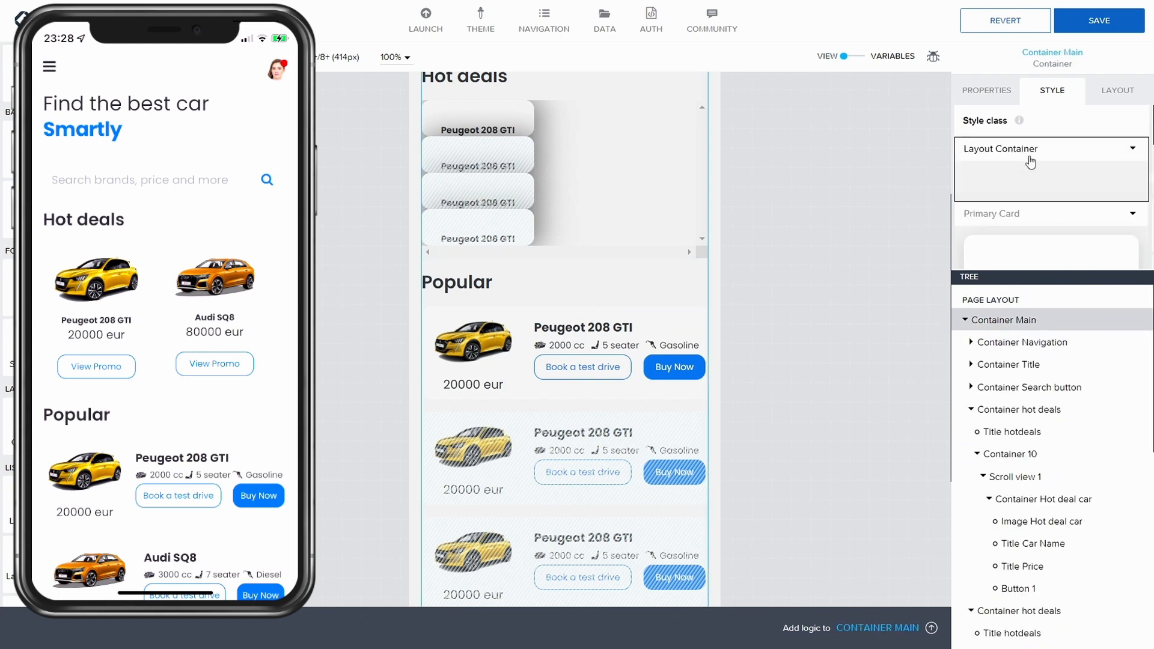
{"action": "left_click", "coordinate": [1105, 92]}
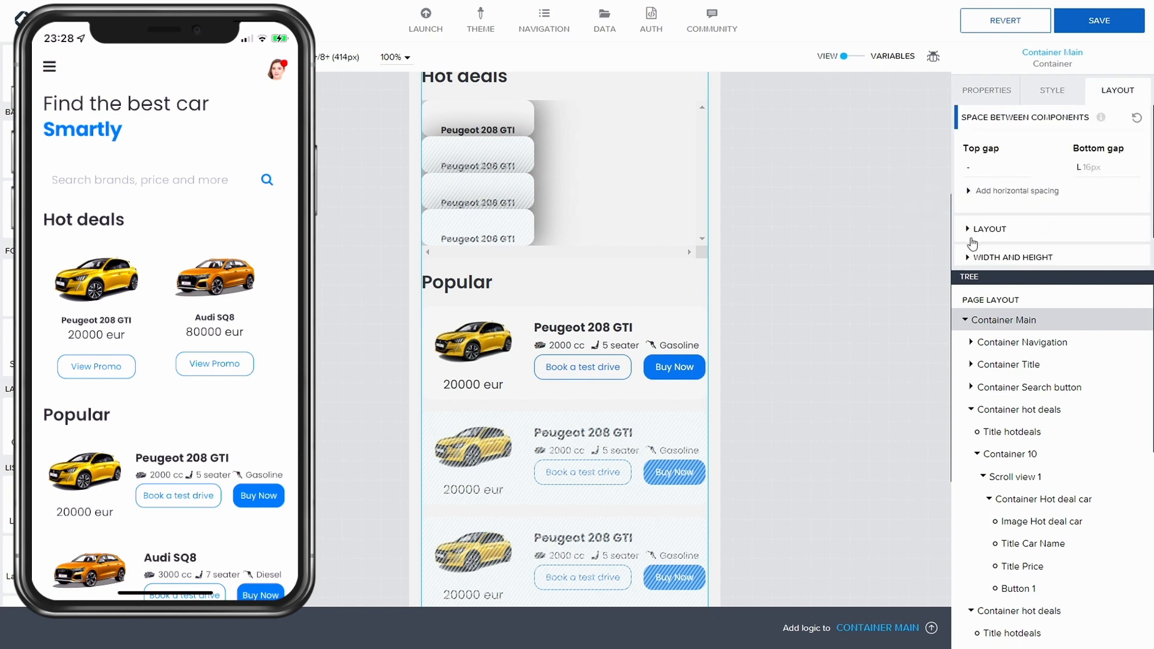
{"action": "left_click", "coordinate": [969, 258]}
{"action": "scroll", "coordinate": [992, 210], "scroll_direction": "down", "scroll_amount": 3}
{"action": "left_click", "coordinate": [1023, 199]}
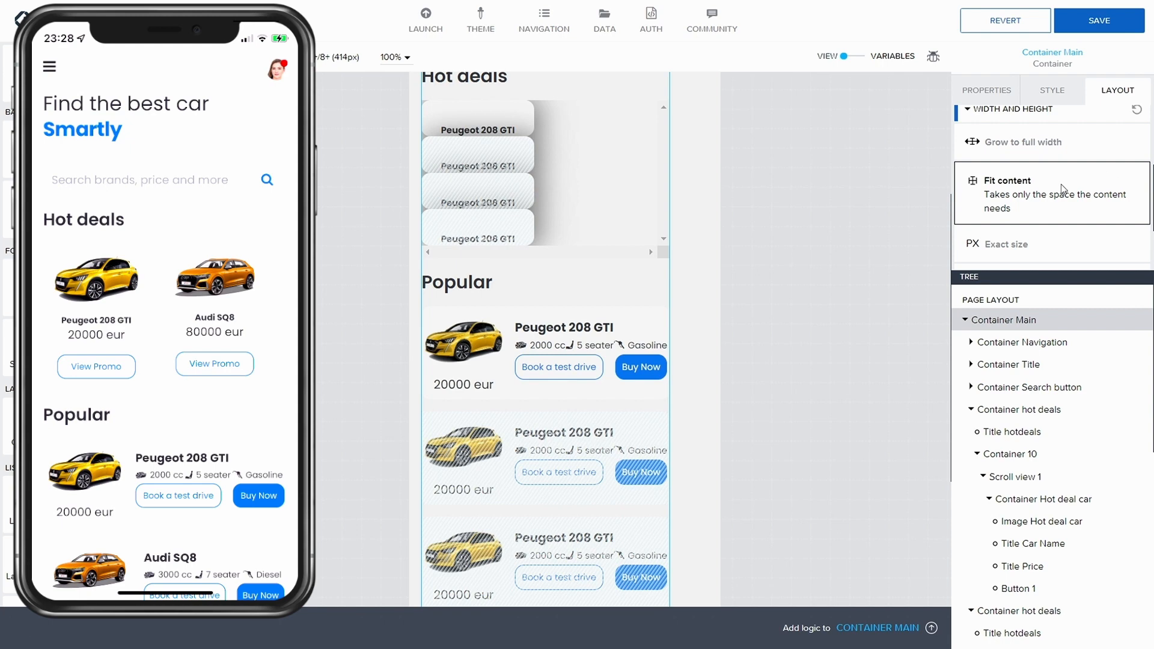
Step: Set Container Main's size to Custom with min width Grow to width and min height Grow to height, and save
{"action": "scroll", "coordinate": [1061, 184], "scroll_direction": "down", "scroll_amount": 1}
{"action": "left_click", "coordinate": [998, 184]}
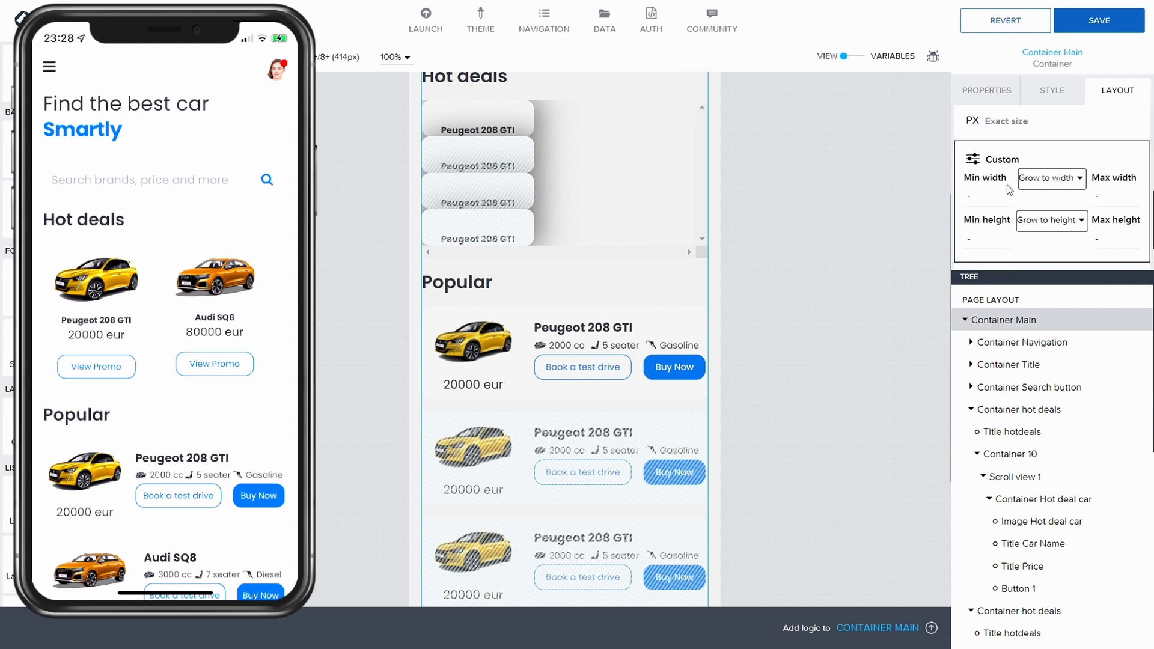
{"action": "left_click", "coordinate": [1057, 182]}
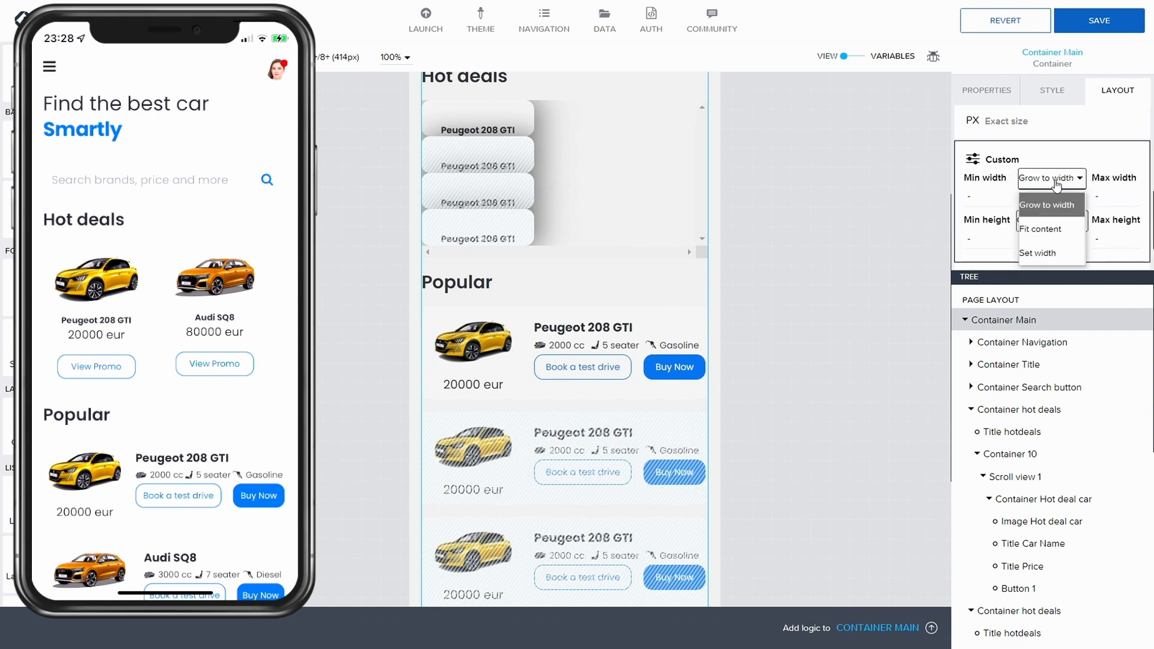
{"action": "left_click", "coordinate": [1061, 230]}
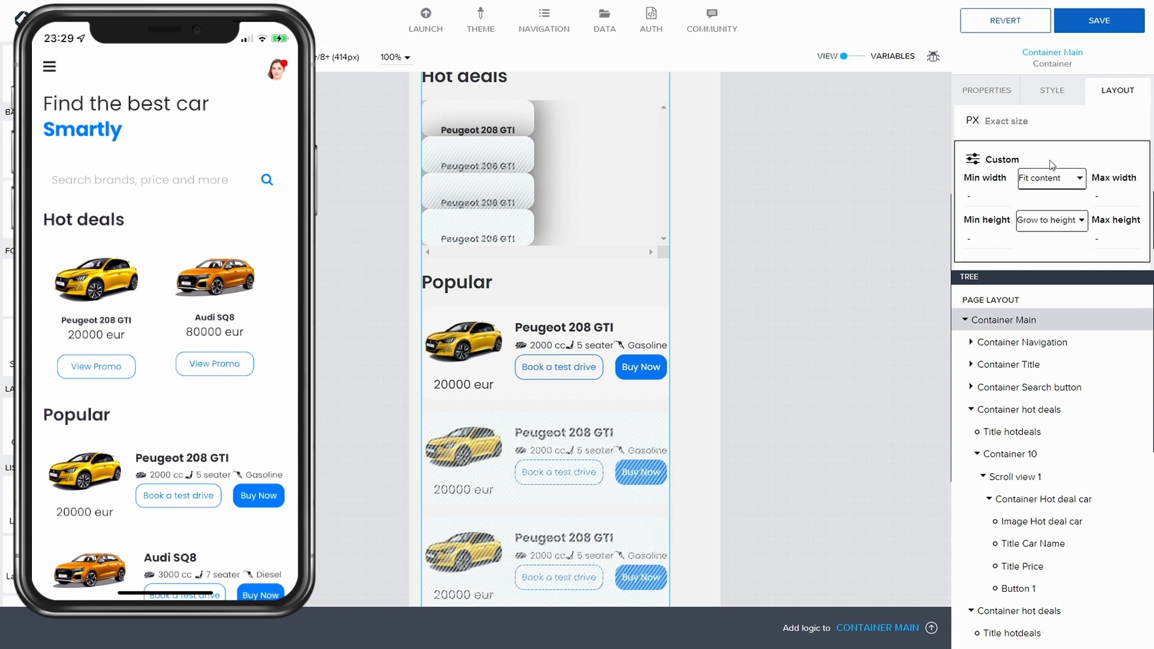
{"action": "left_click", "coordinate": [1063, 184]}
{"action": "left_click", "coordinate": [1062, 206]}
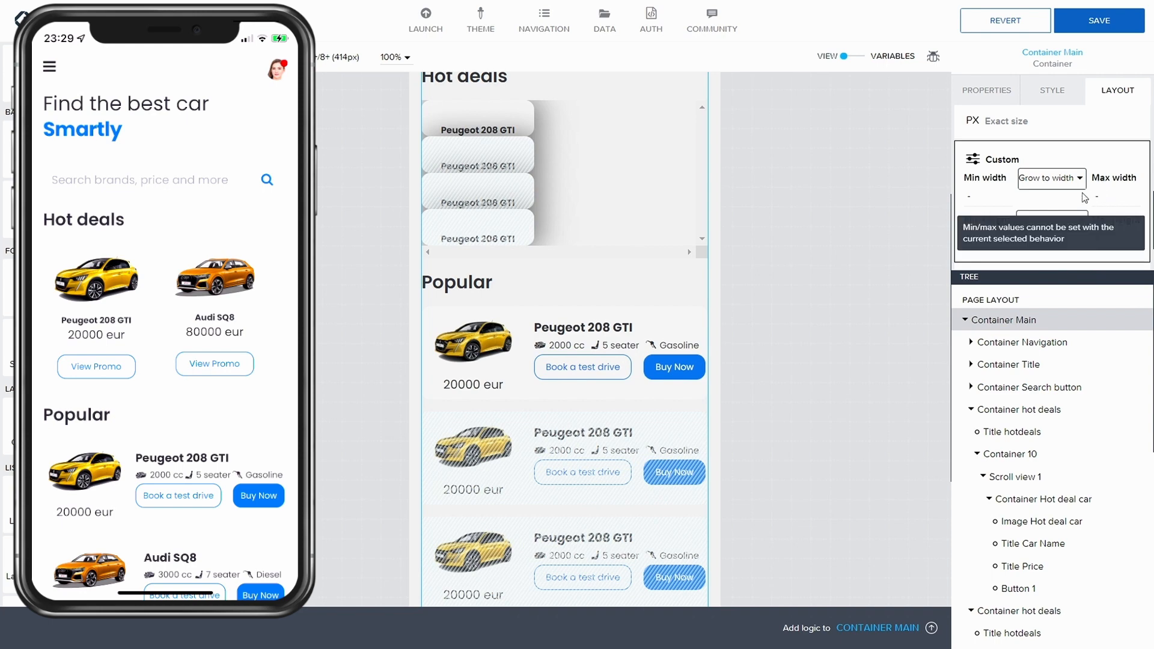
{"action": "left_click", "coordinate": [1050, 220]}
{"action": "left_click", "coordinate": [1054, 246]}
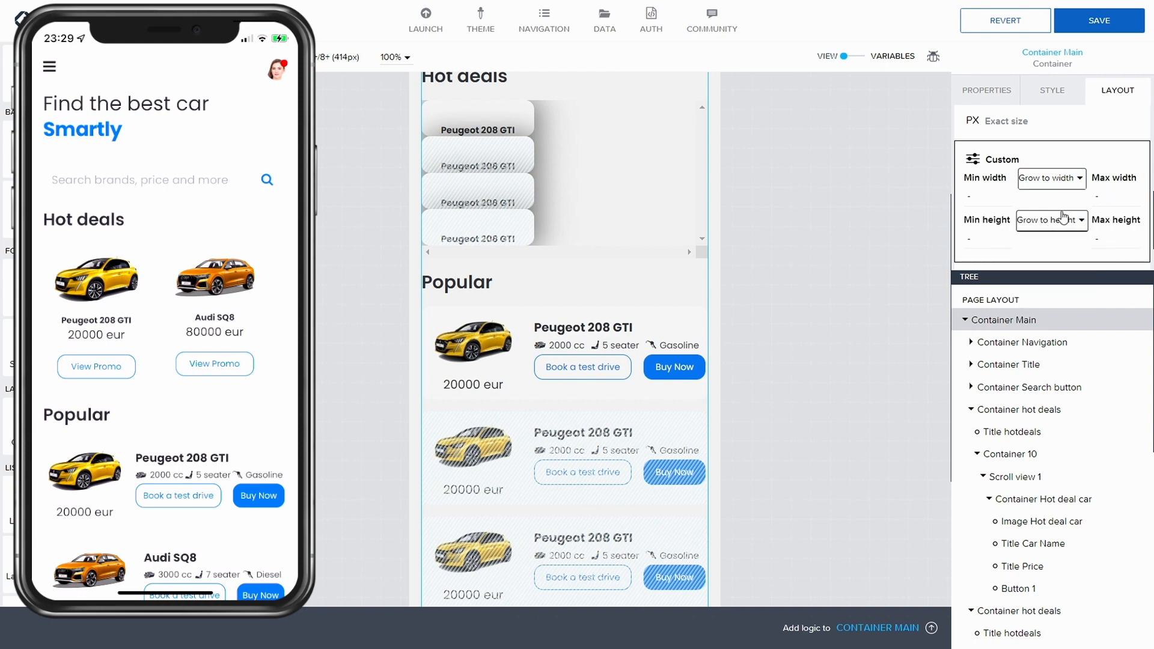
{"action": "left_click", "coordinate": [1100, 20]}
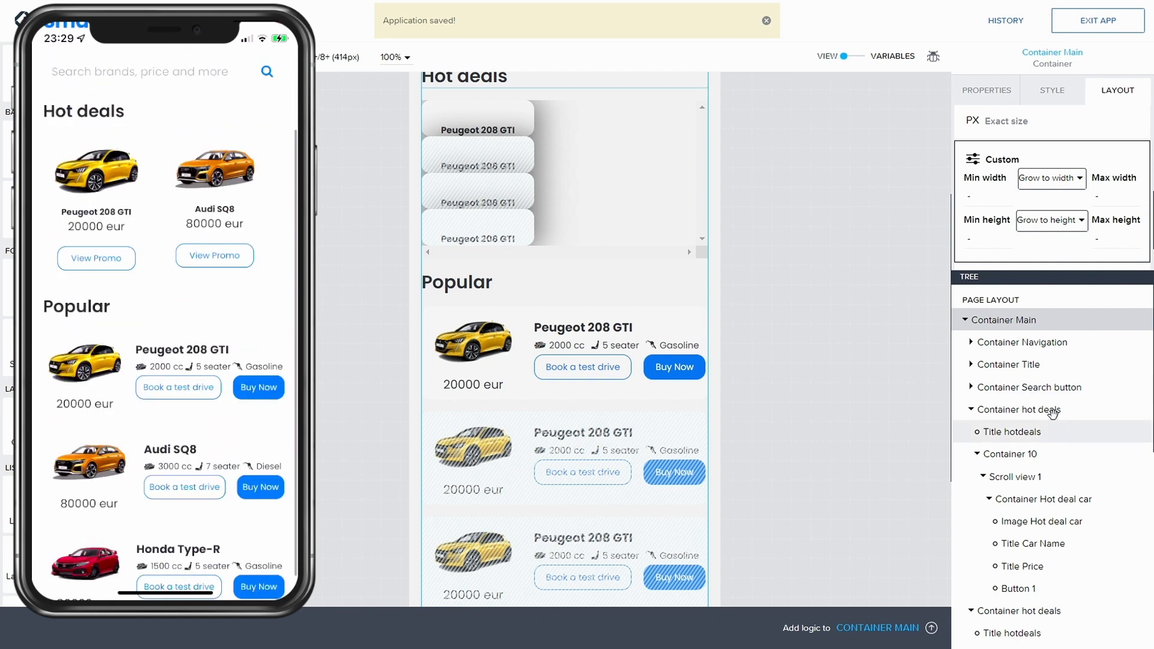
Step: Set the home page's bottom padding to the +L 96px page layout spacing and save
{"action": "left_click", "coordinate": [1022, 301]}
{"action": "left_click", "coordinate": [1061, 91]}
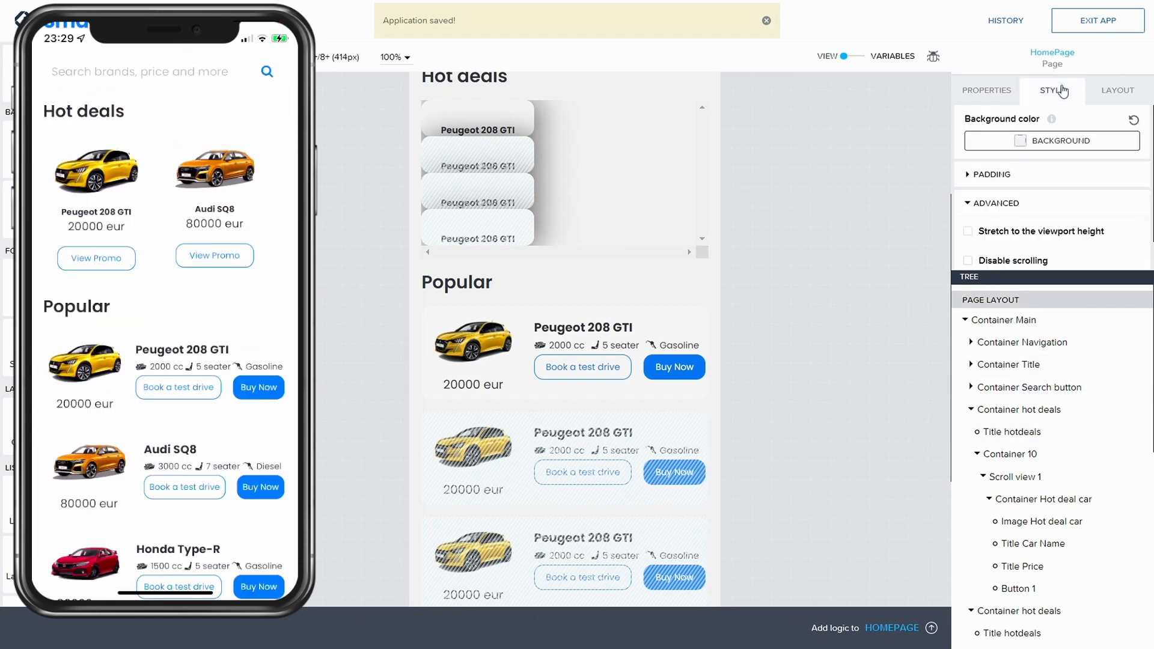
{"action": "left_click", "coordinate": [975, 177]}
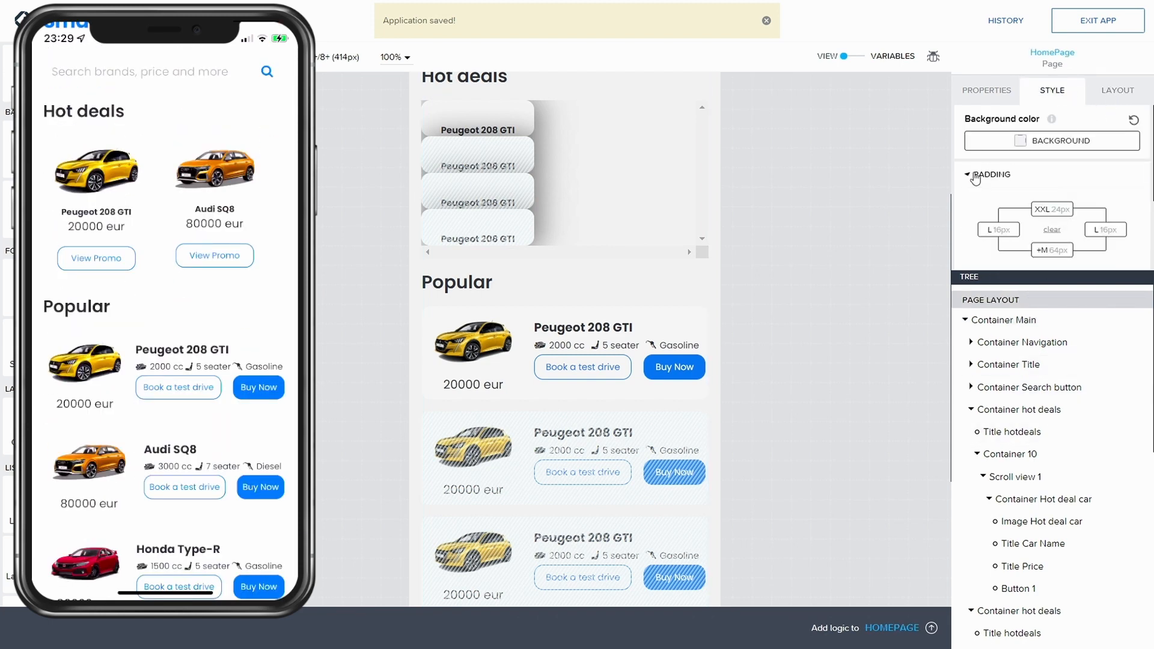
{"action": "scroll", "coordinate": [975, 179], "scroll_direction": "down", "scroll_amount": 1}
{"action": "left_click", "coordinate": [1053, 178]}
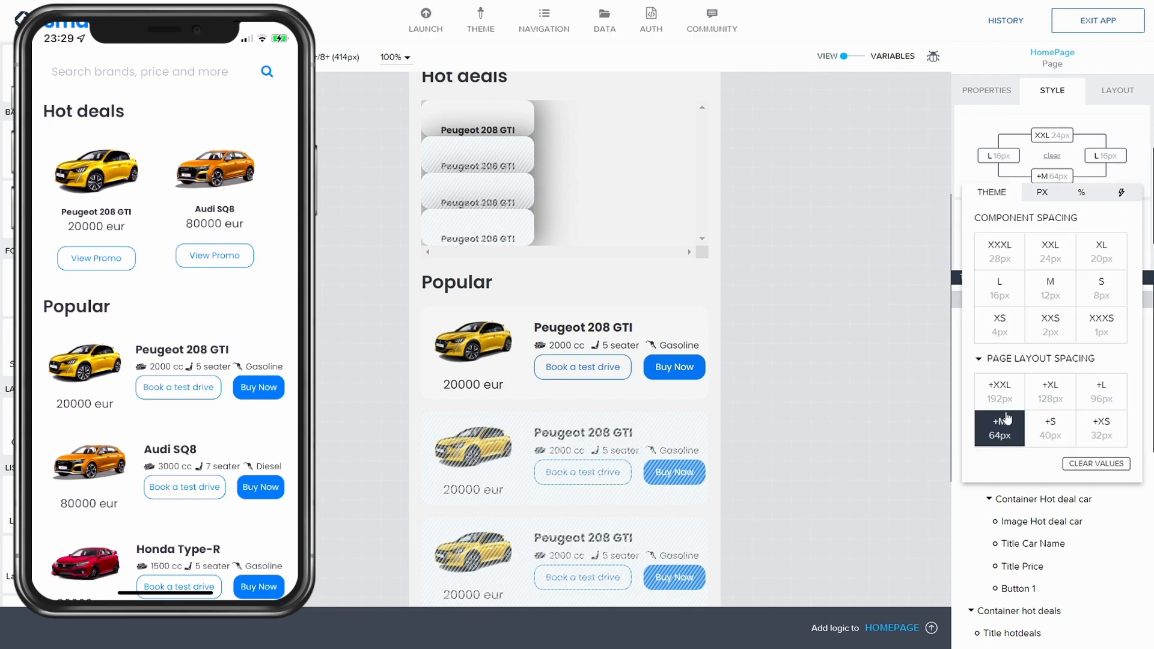
{"action": "left_click", "coordinate": [1100, 399]}
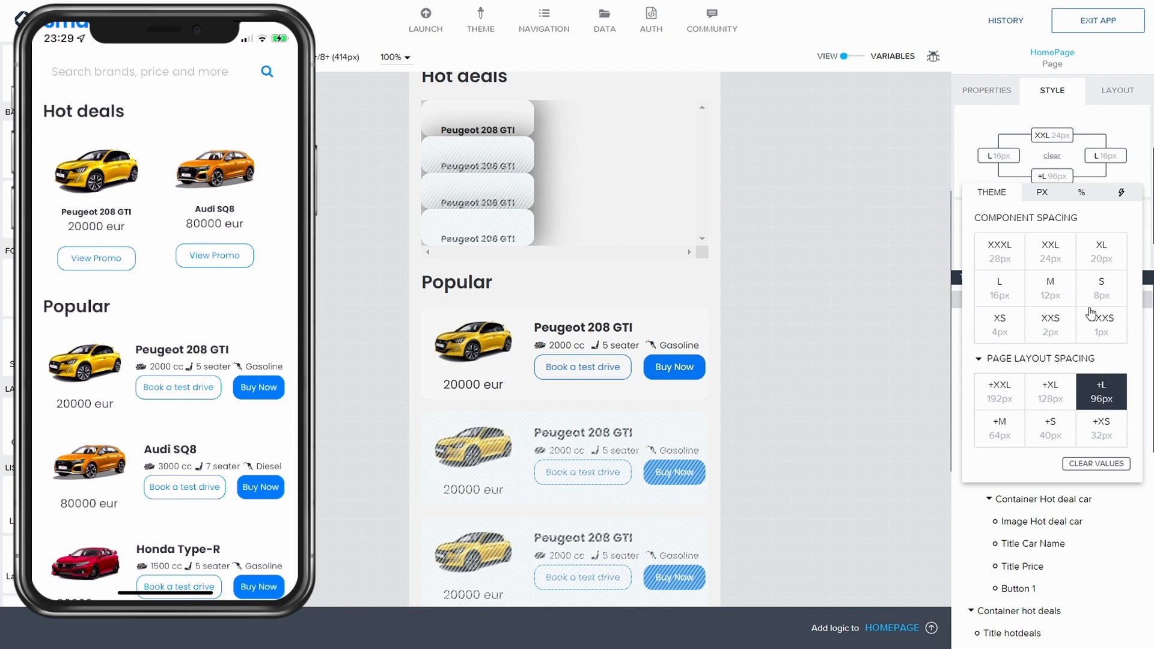
{"action": "left_click", "coordinate": [1099, 23]}
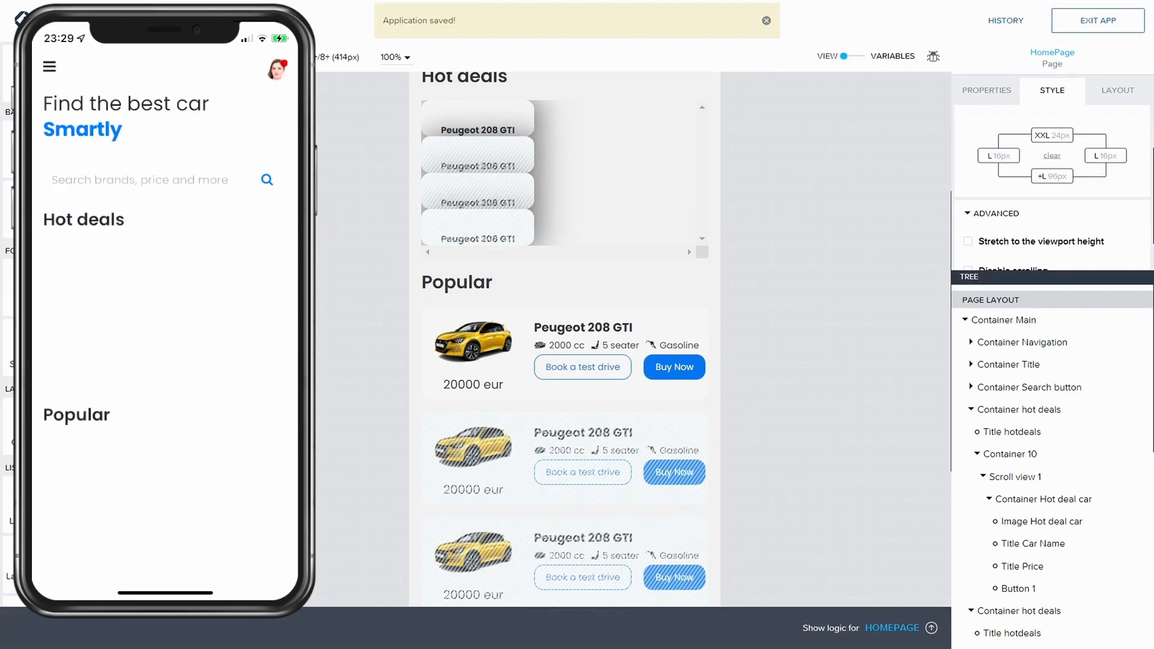
Step: Create a new style class named Content Container for Container Main
{"action": "scroll", "coordinate": [165, 331], "scroll_direction": "down", "scroll_amount": 2}
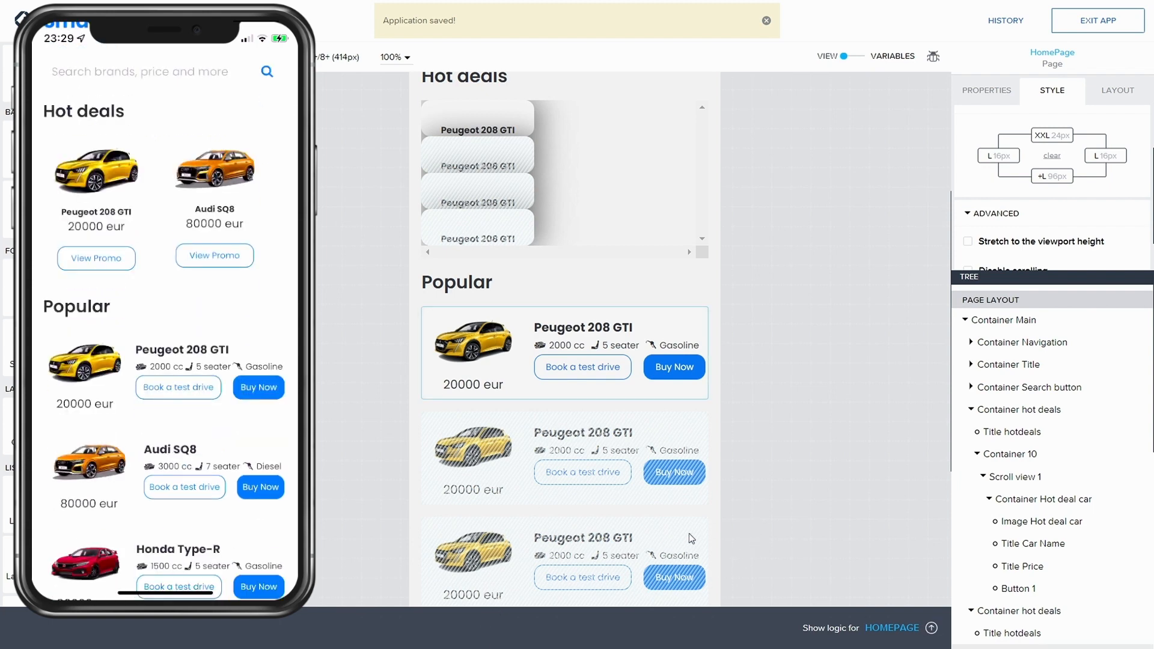
{"action": "scroll", "coordinate": [680, 523], "scroll_direction": "down", "scroll_amount": 4}
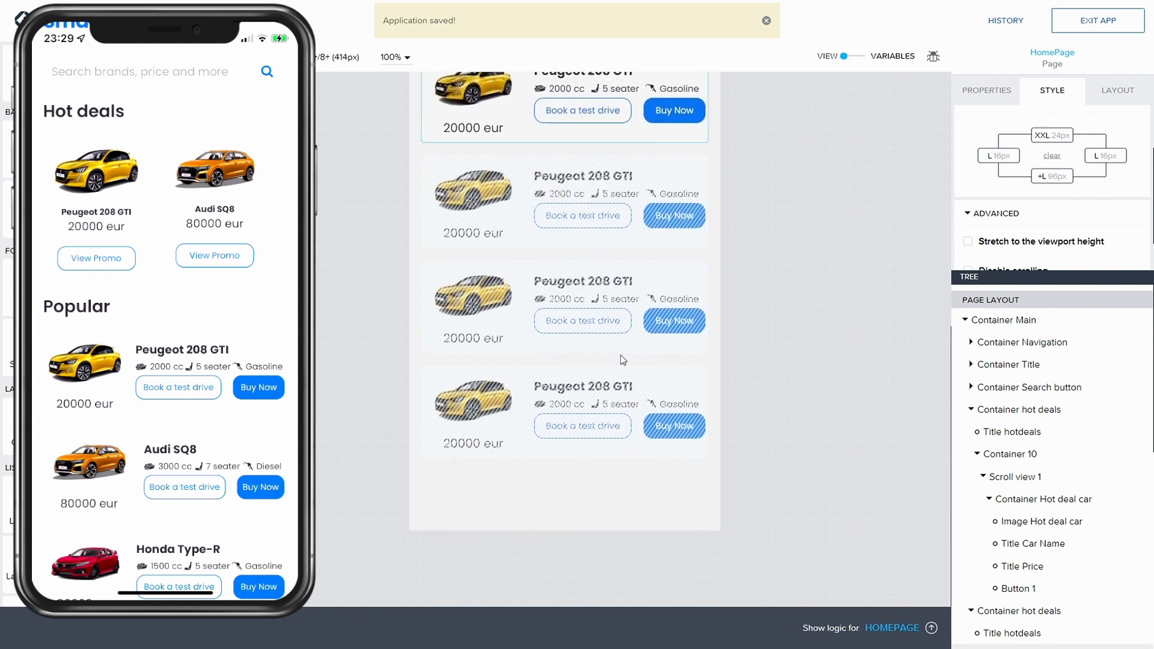
{"action": "scroll", "coordinate": [626, 357], "scroll_direction": "up", "scroll_amount": 4}
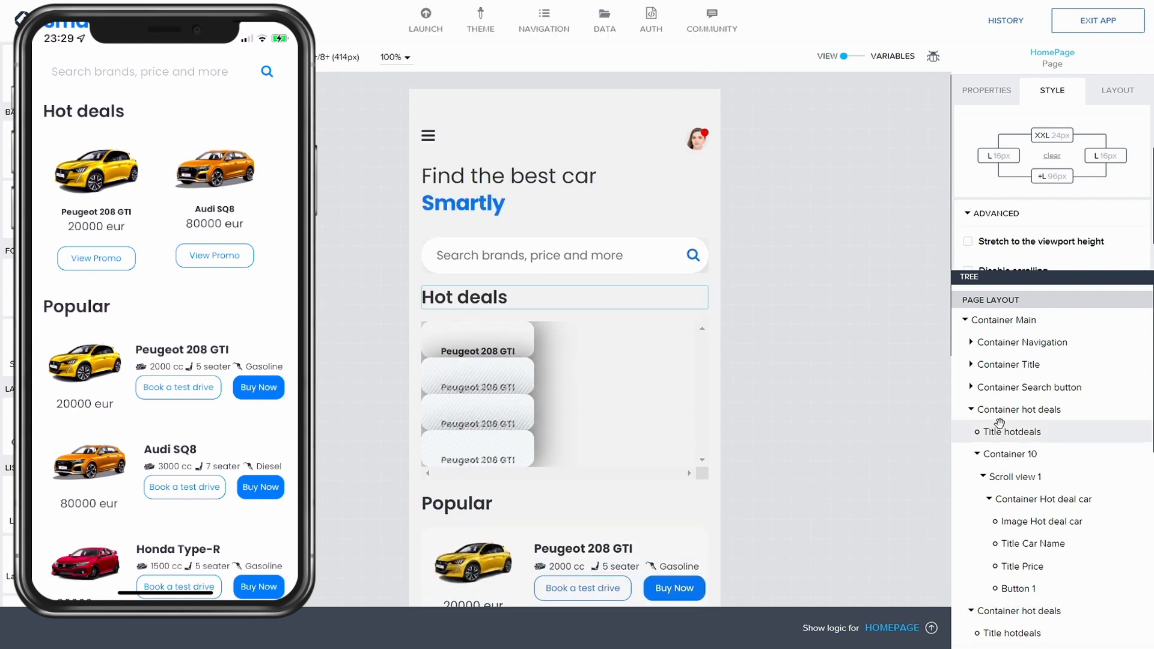
{"action": "left_click", "coordinate": [998, 320]}
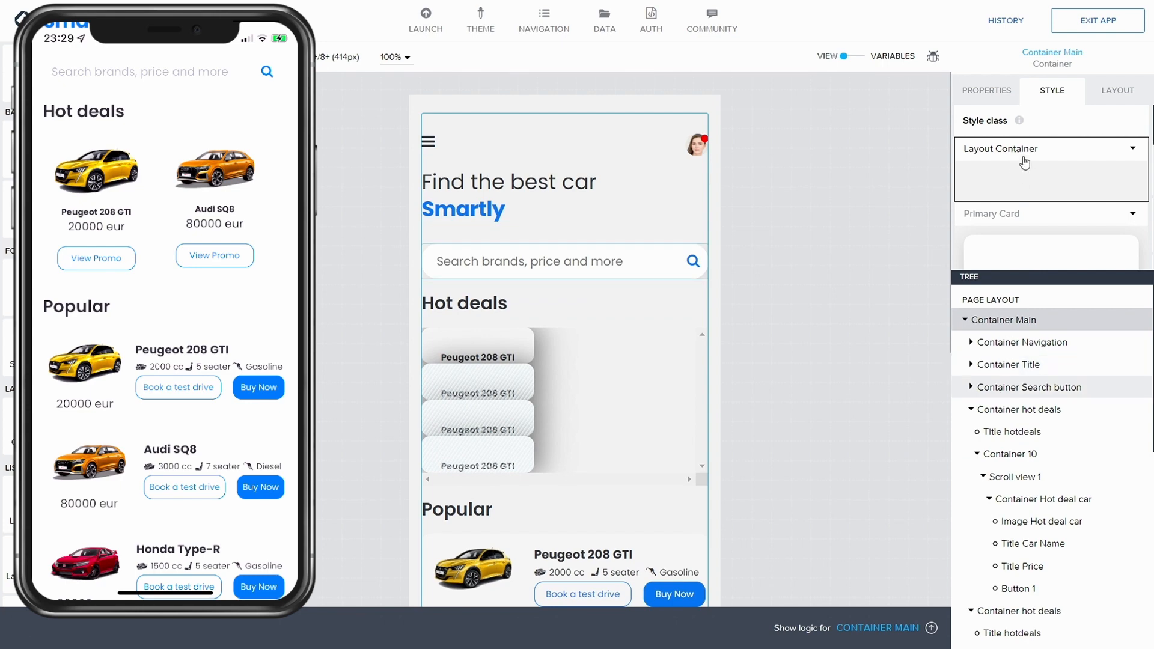
{"action": "left_click", "coordinate": [1133, 149]}
{"action": "left_click", "coordinate": [1017, 196]}
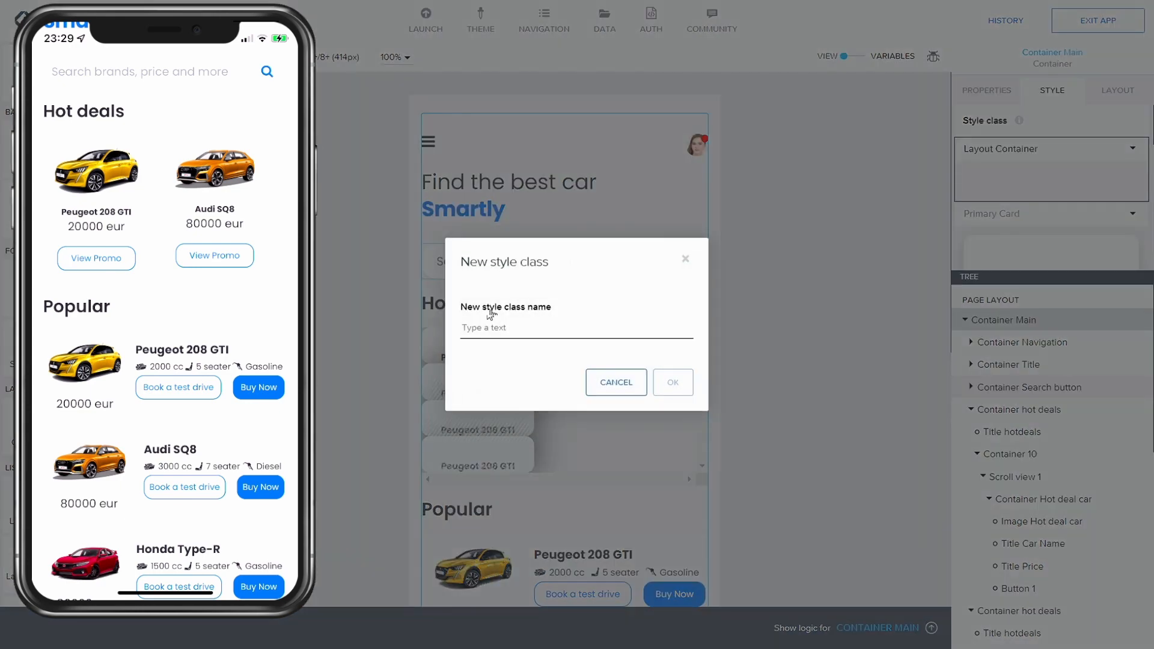
{"action": "type", "text": "Content Container"}
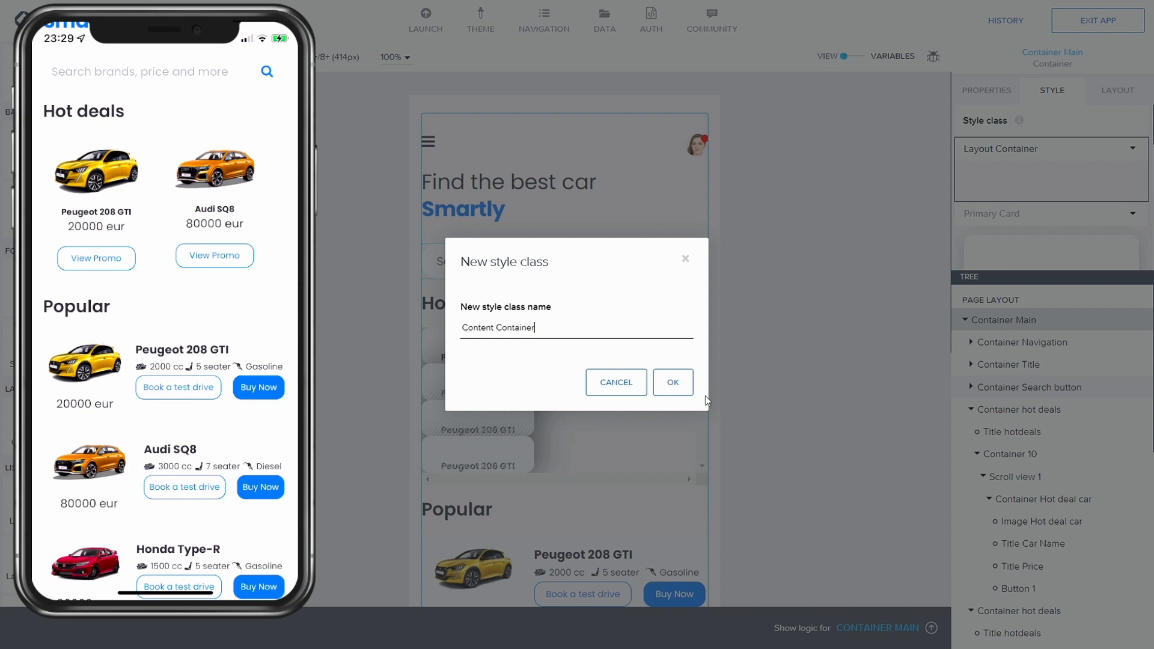
{"action": "left_click", "coordinate": [689, 387]}
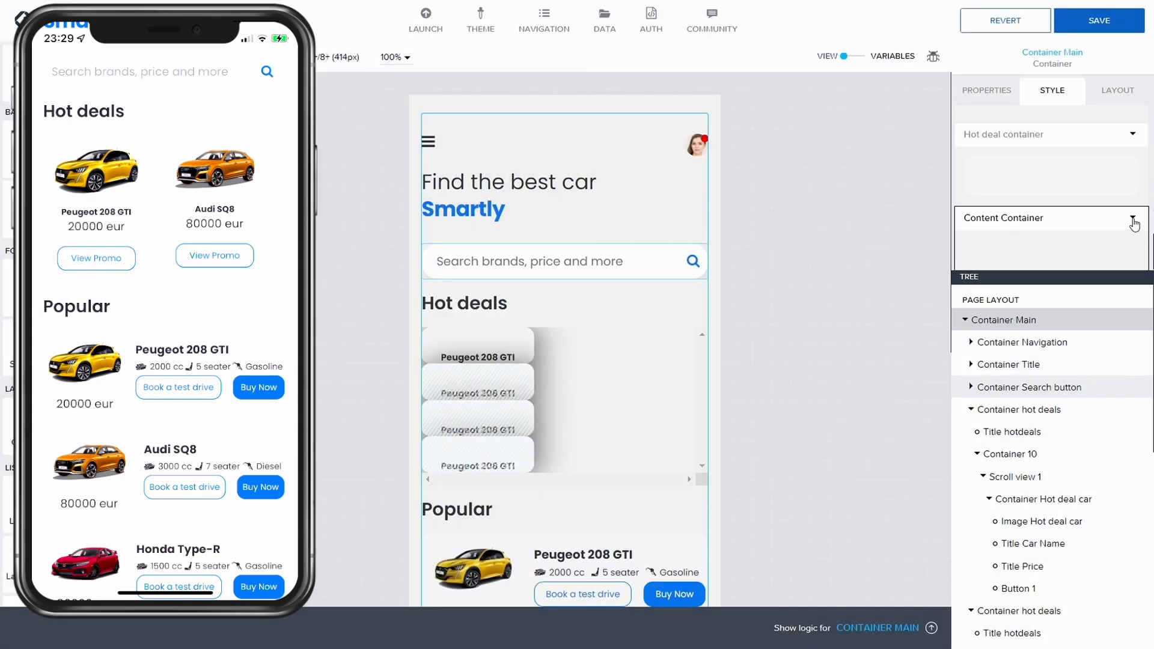
Step: Edit the Content Container style, setting its bottom padding to L 16px, and save
{"action": "left_click", "coordinate": [1134, 222]}
{"action": "left_click", "coordinate": [1063, 242]}
{"action": "scroll", "coordinate": [1047, 212], "scroll_direction": "down", "scroll_amount": 2}
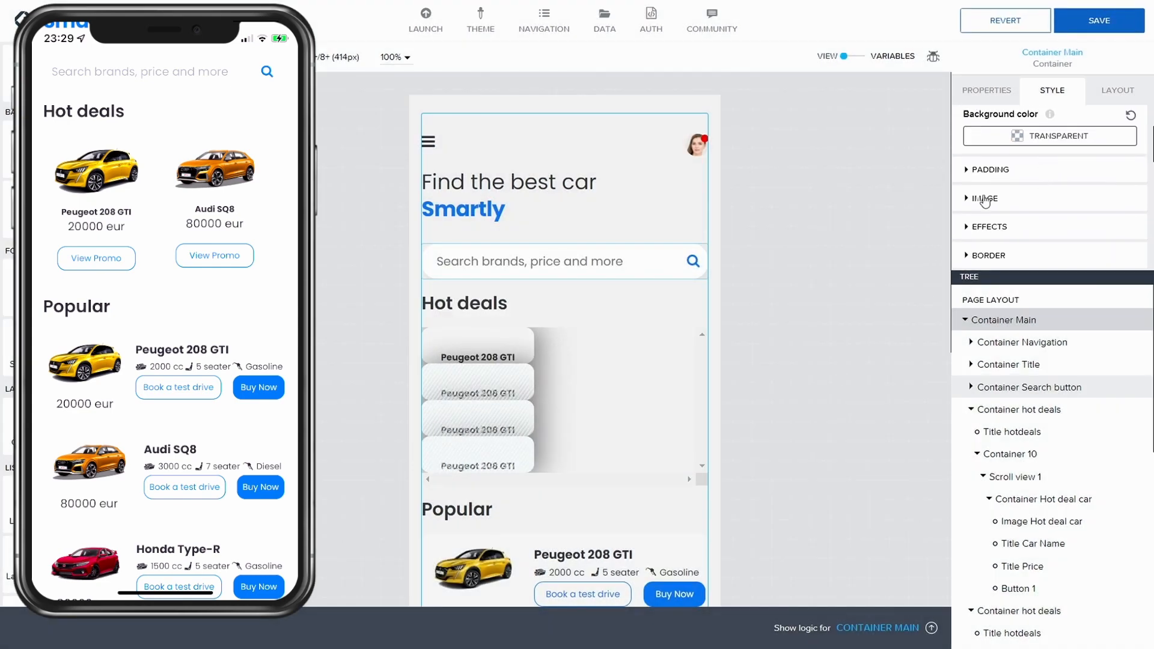
{"action": "left_click", "coordinate": [991, 169]}
{"action": "scroll", "coordinate": [1049, 181], "scroll_direction": "down", "scroll_amount": 2}
{"action": "left_click", "coordinate": [1057, 172]}
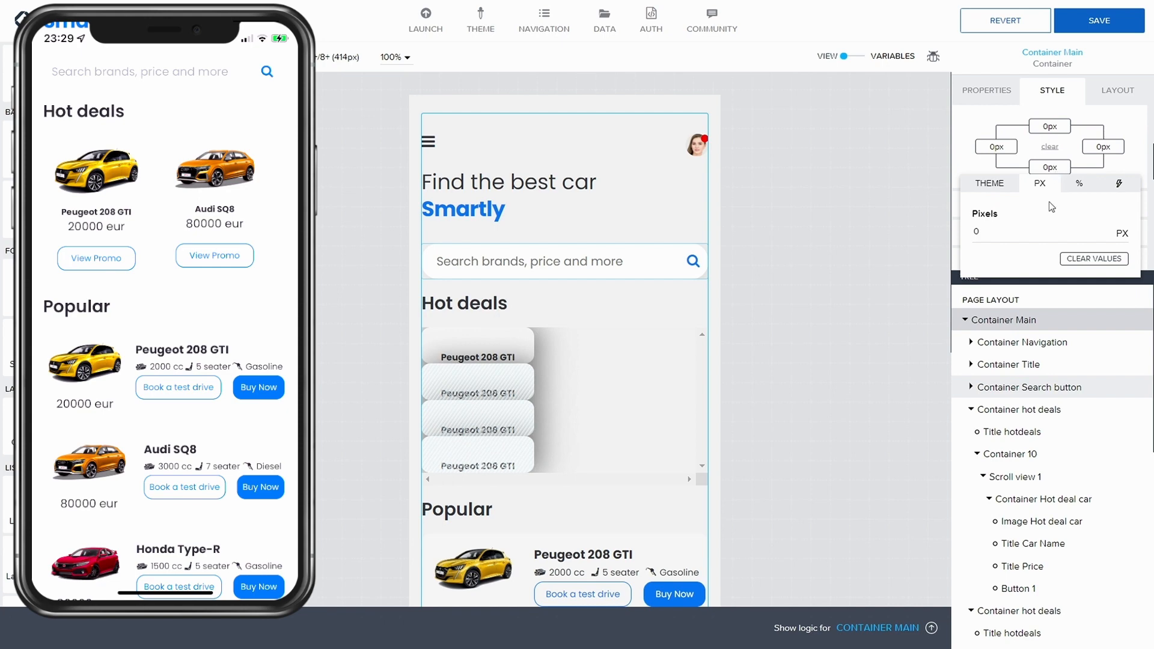
{"action": "left_click", "coordinate": [1001, 186]}
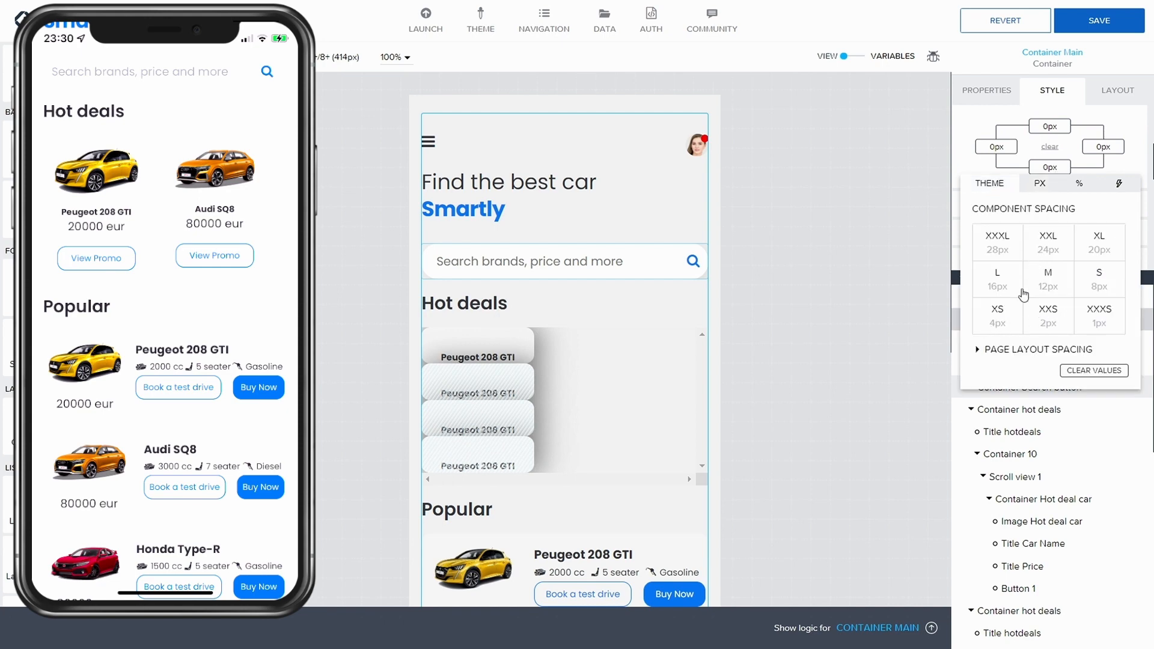
{"action": "left_click", "coordinate": [986, 279]}
{"action": "left_click", "coordinate": [1110, 20]}
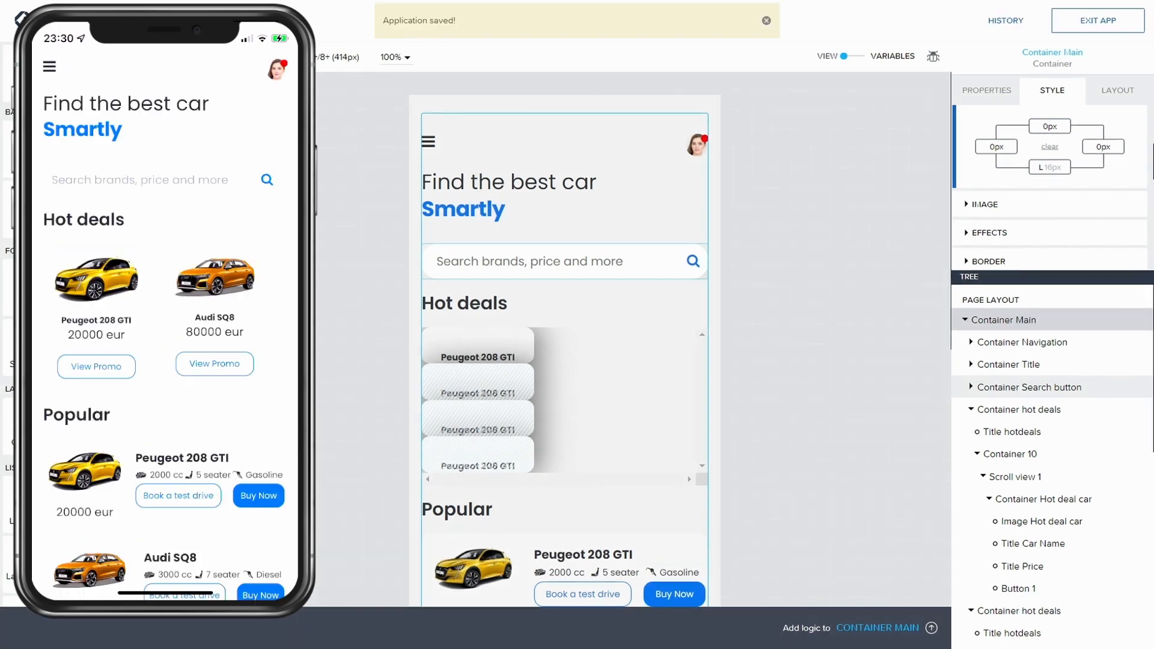
Step: Set the Content Container's bottom padding to 36 px and save
{"action": "scroll", "coordinate": [165, 324], "scroll_direction": "down", "scroll_amount": 2}
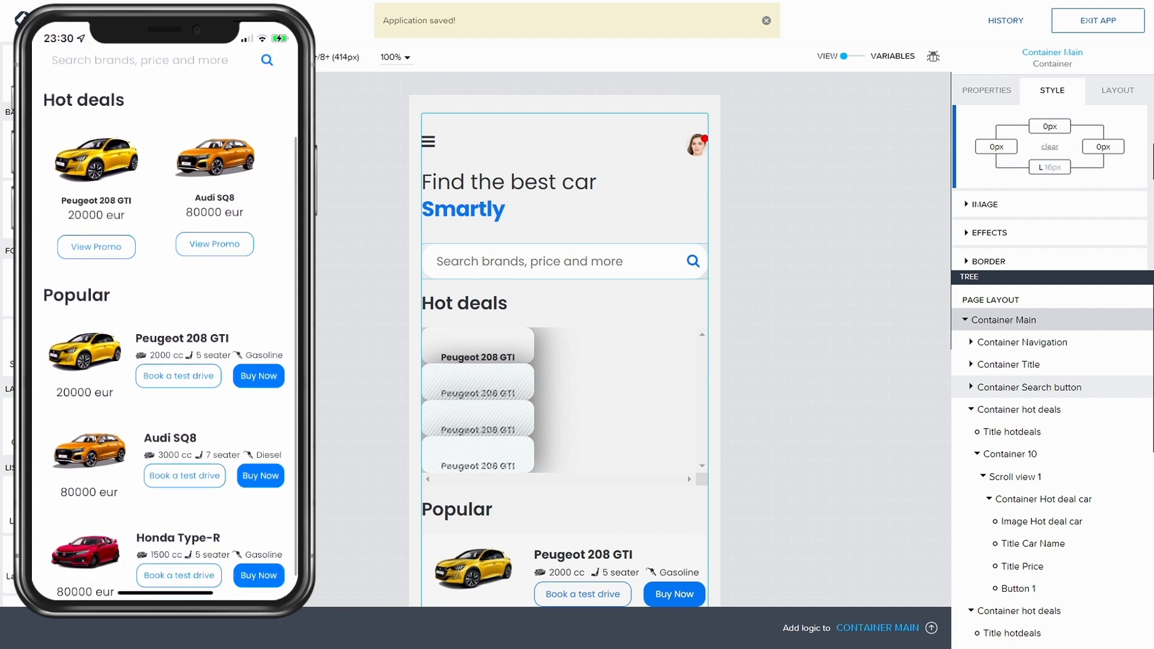
{"action": "left_click", "coordinate": [1053, 168]}
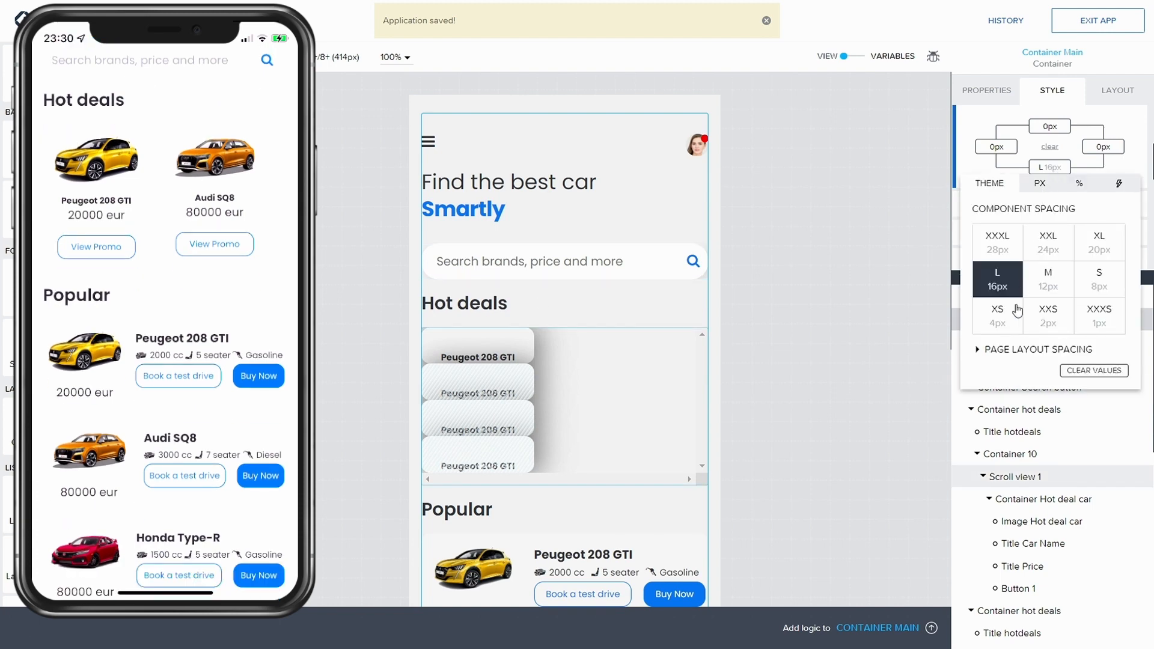
{"action": "left_click", "coordinate": [998, 248]}
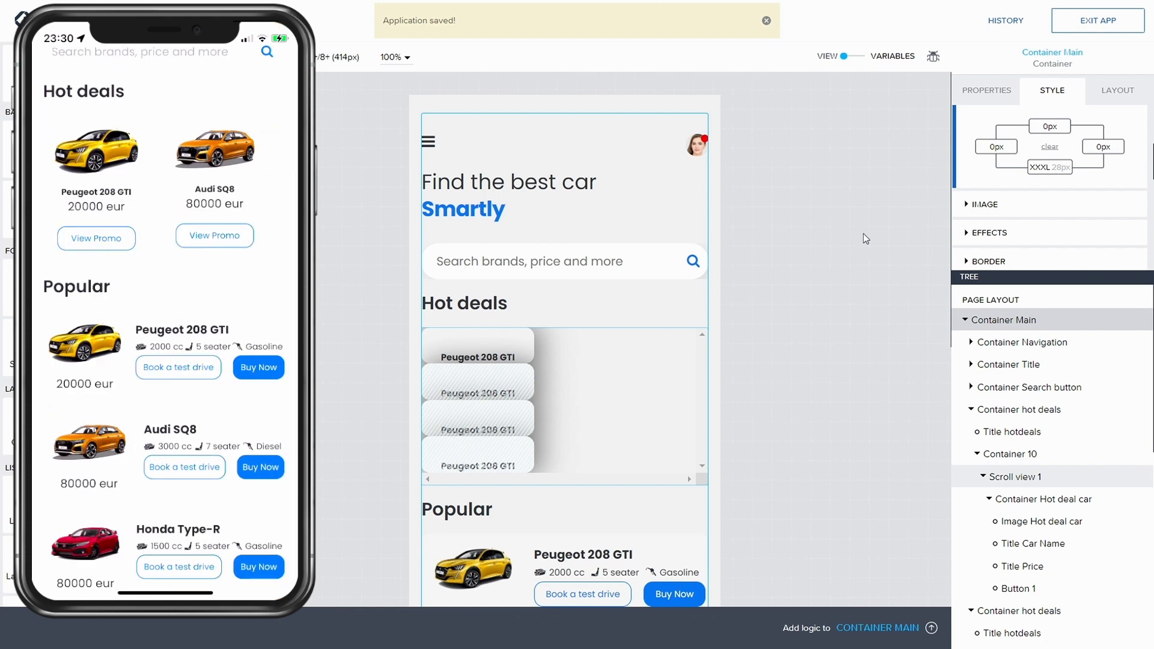
{"action": "left_click", "coordinate": [1046, 173]}
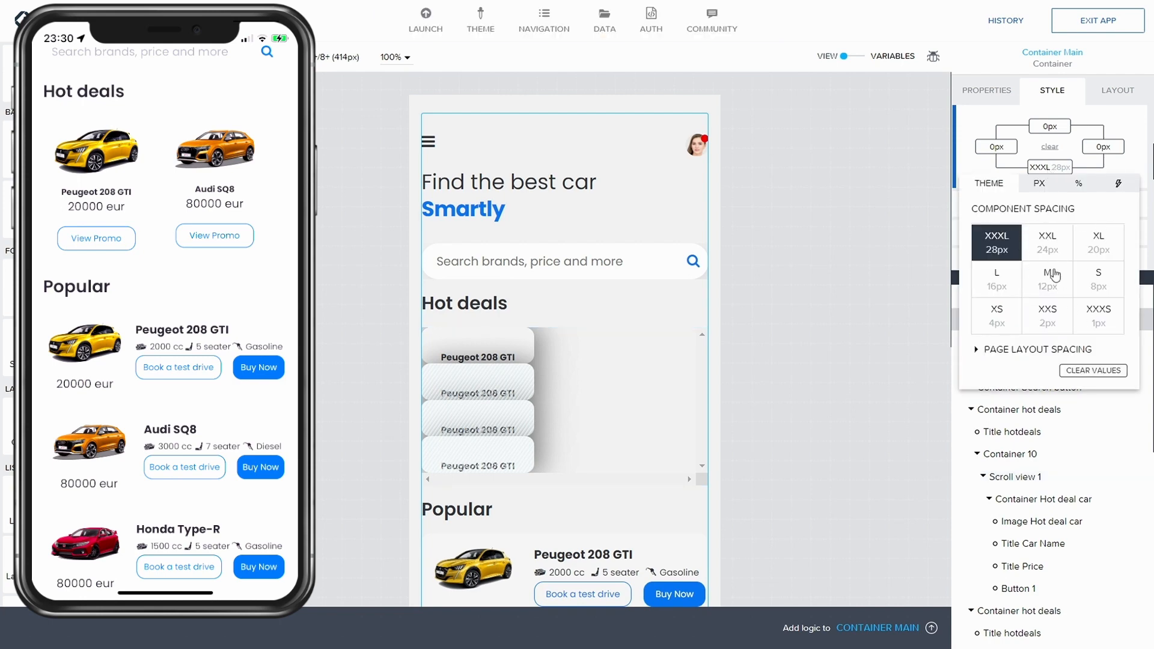
{"action": "left_click", "coordinate": [1037, 183]}
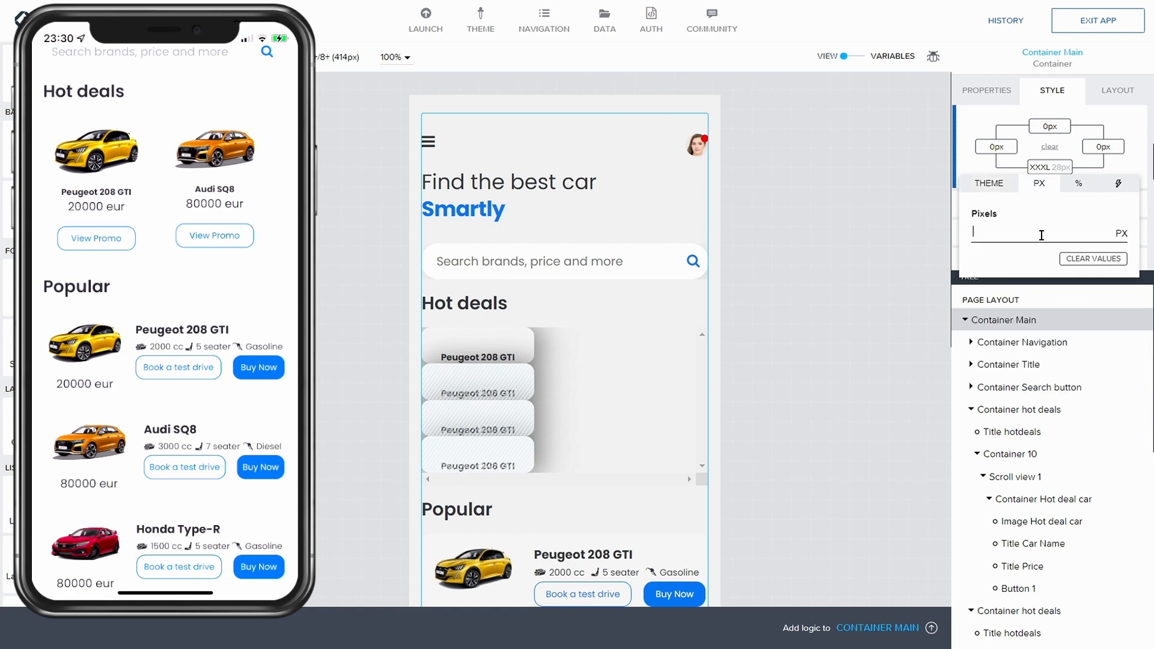
{"action": "type", "text": "36"}
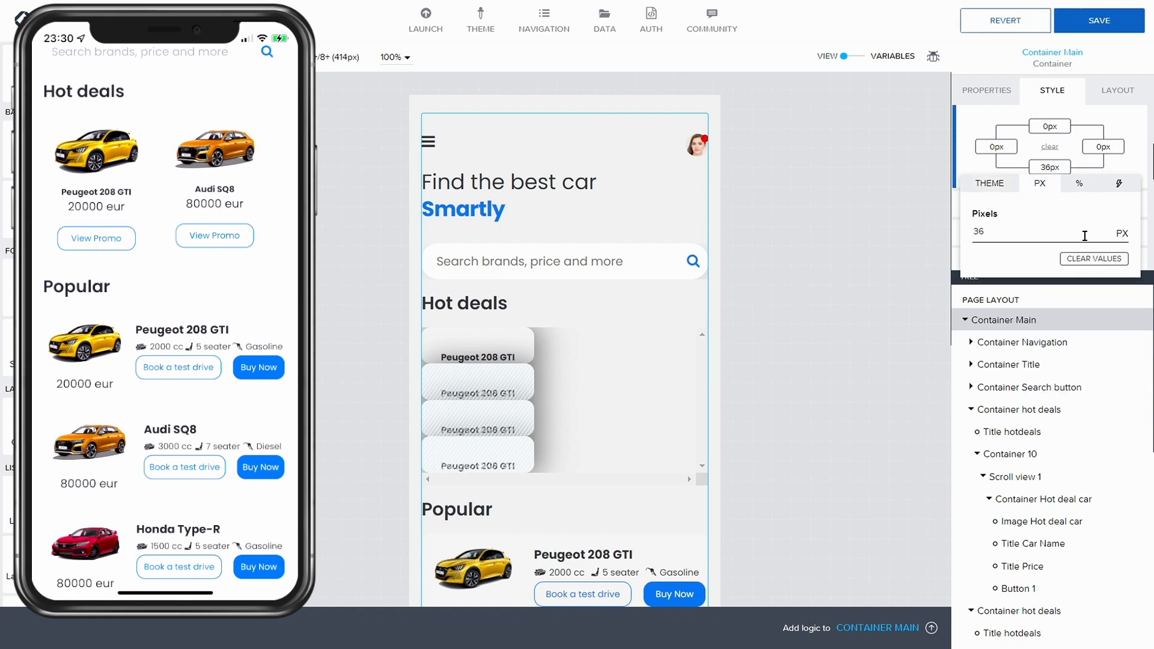
{"action": "left_click", "coordinate": [1104, 30]}
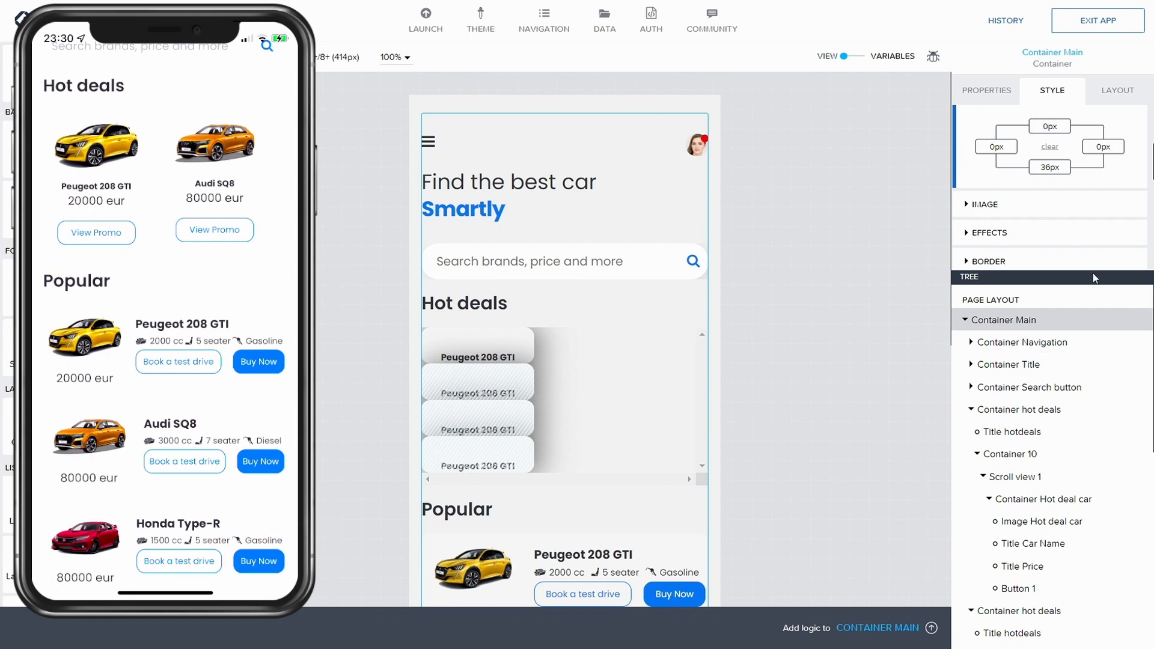
Step: Set the home page's background colour to Level 2 background
{"action": "left_click", "coordinate": [1005, 297]}
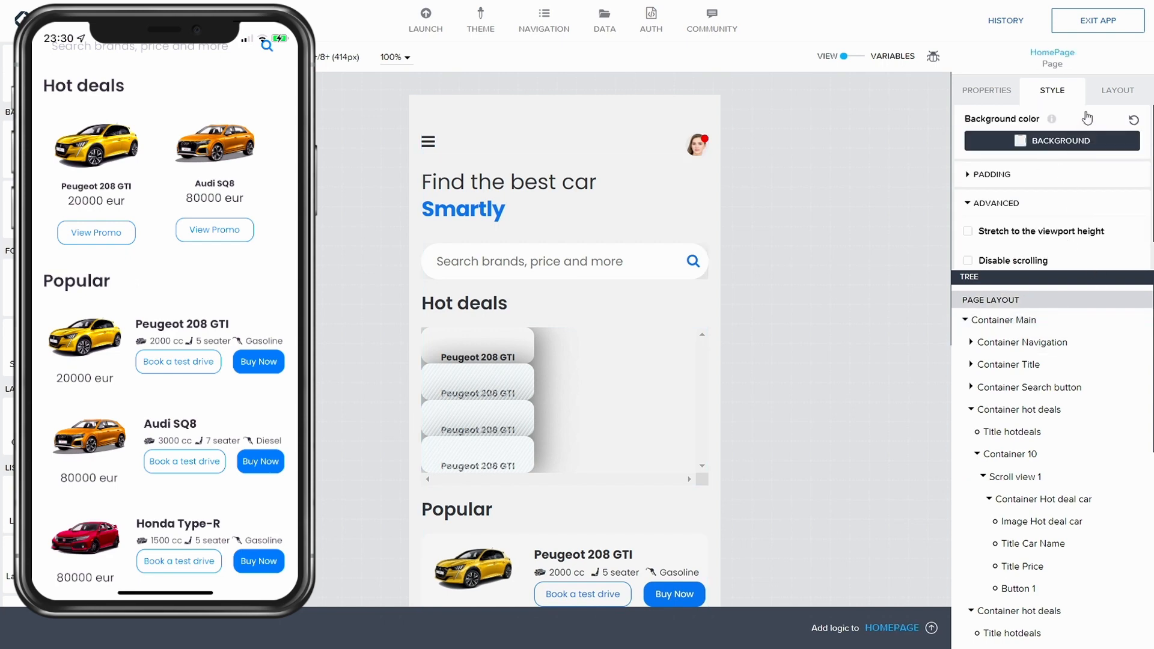
{"action": "left_click", "coordinate": [1073, 143]}
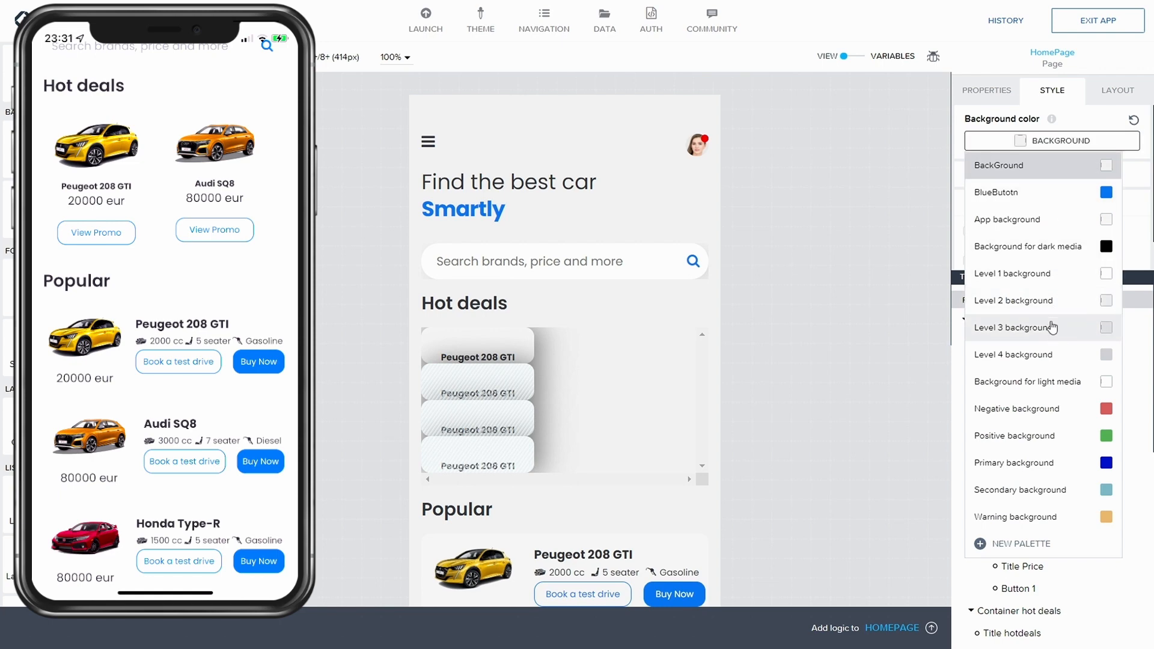
{"action": "left_click", "coordinate": [1052, 328]}
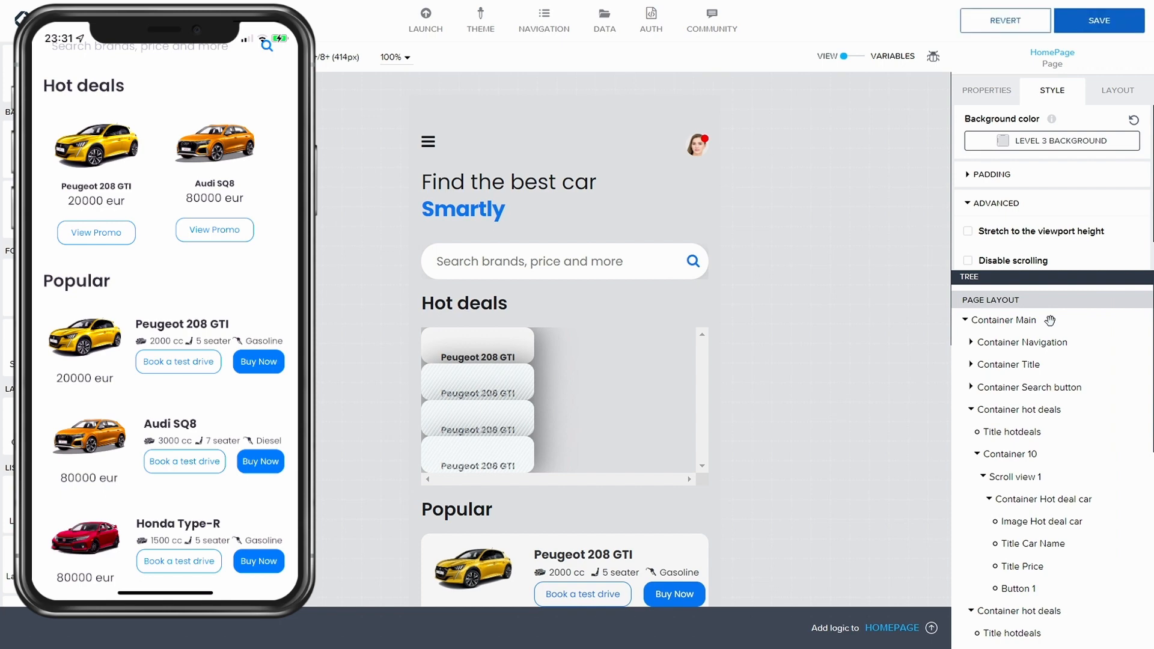
{"action": "left_click", "coordinate": [1129, 30]}
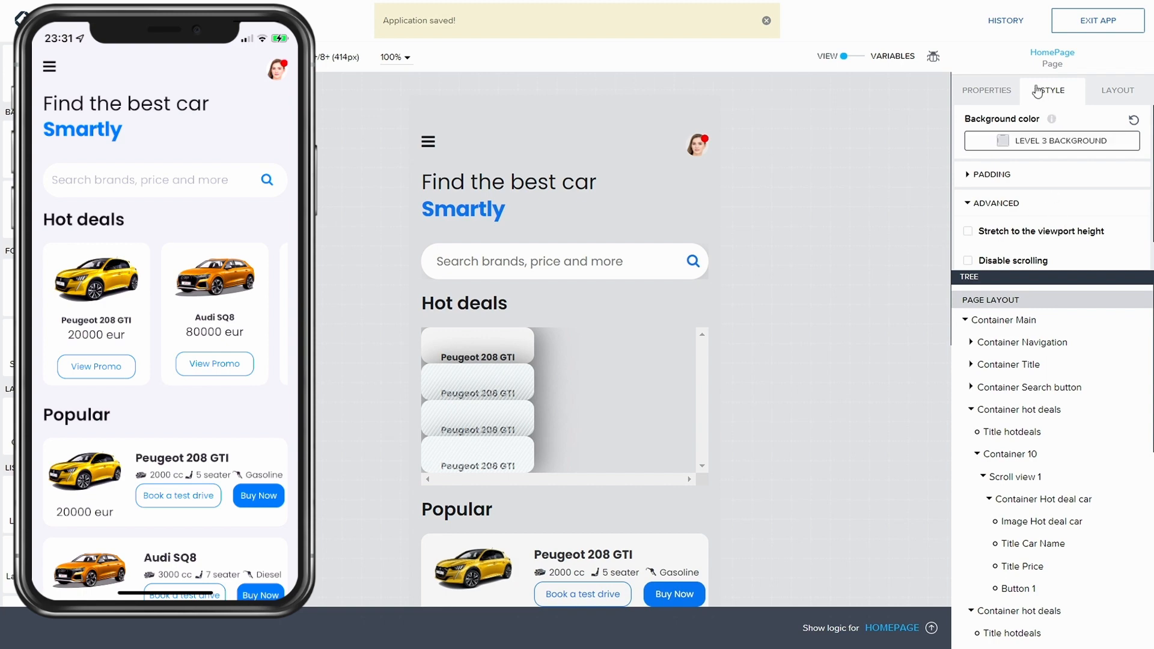
{"action": "left_click", "coordinate": [1022, 140]}
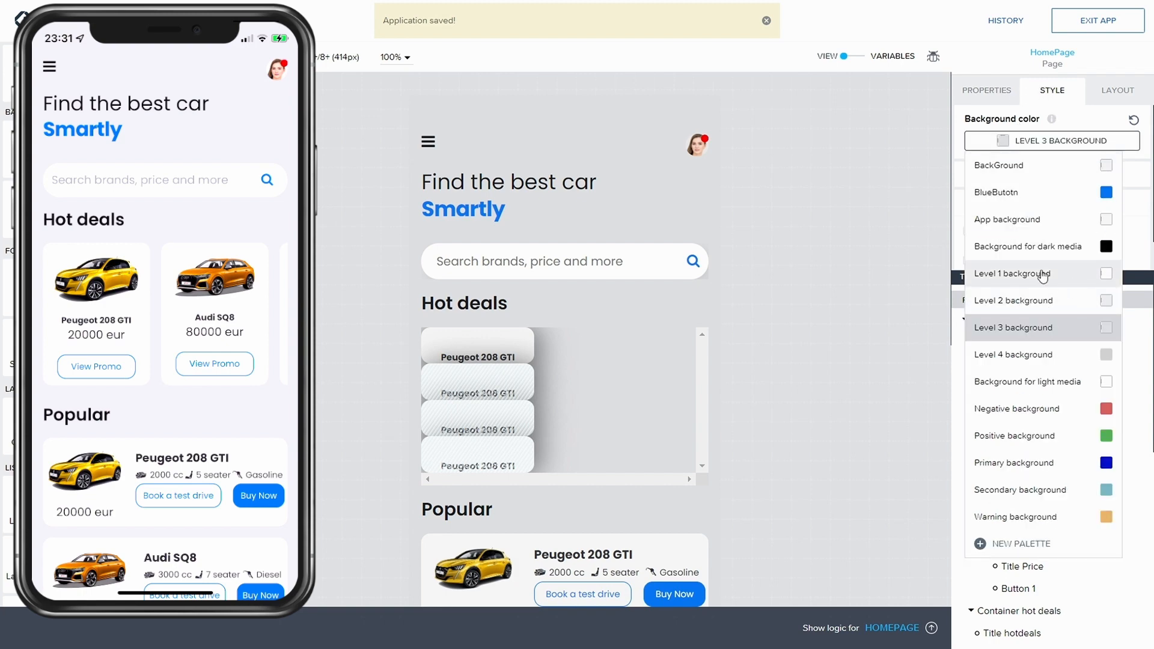
{"action": "left_click", "coordinate": [1031, 300]}
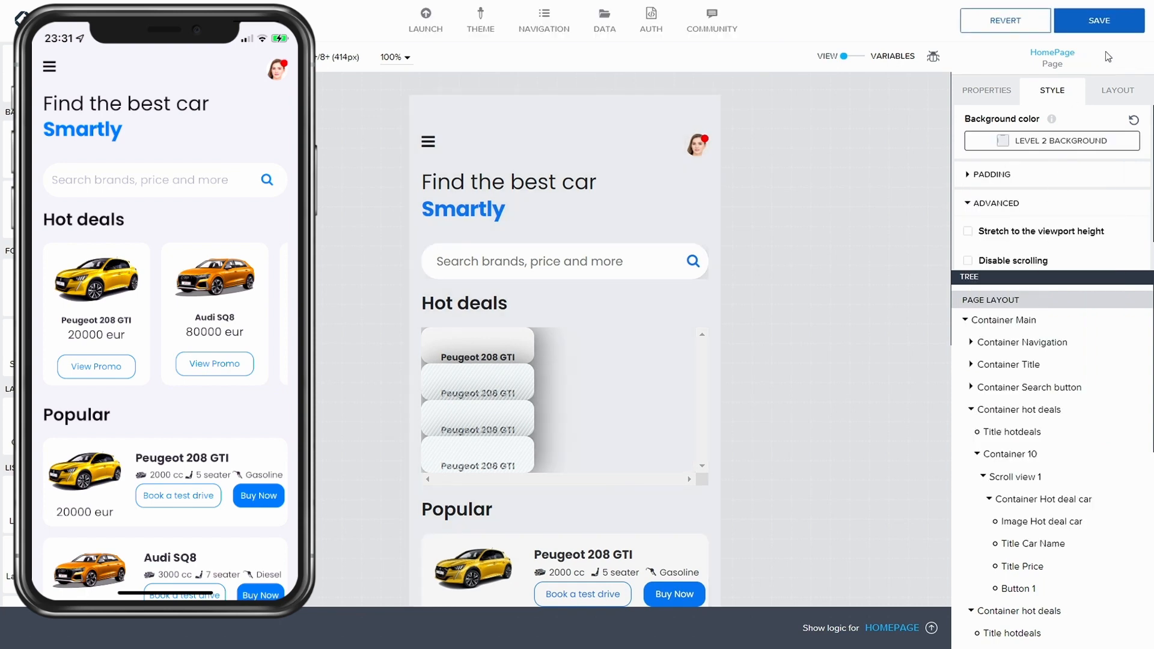